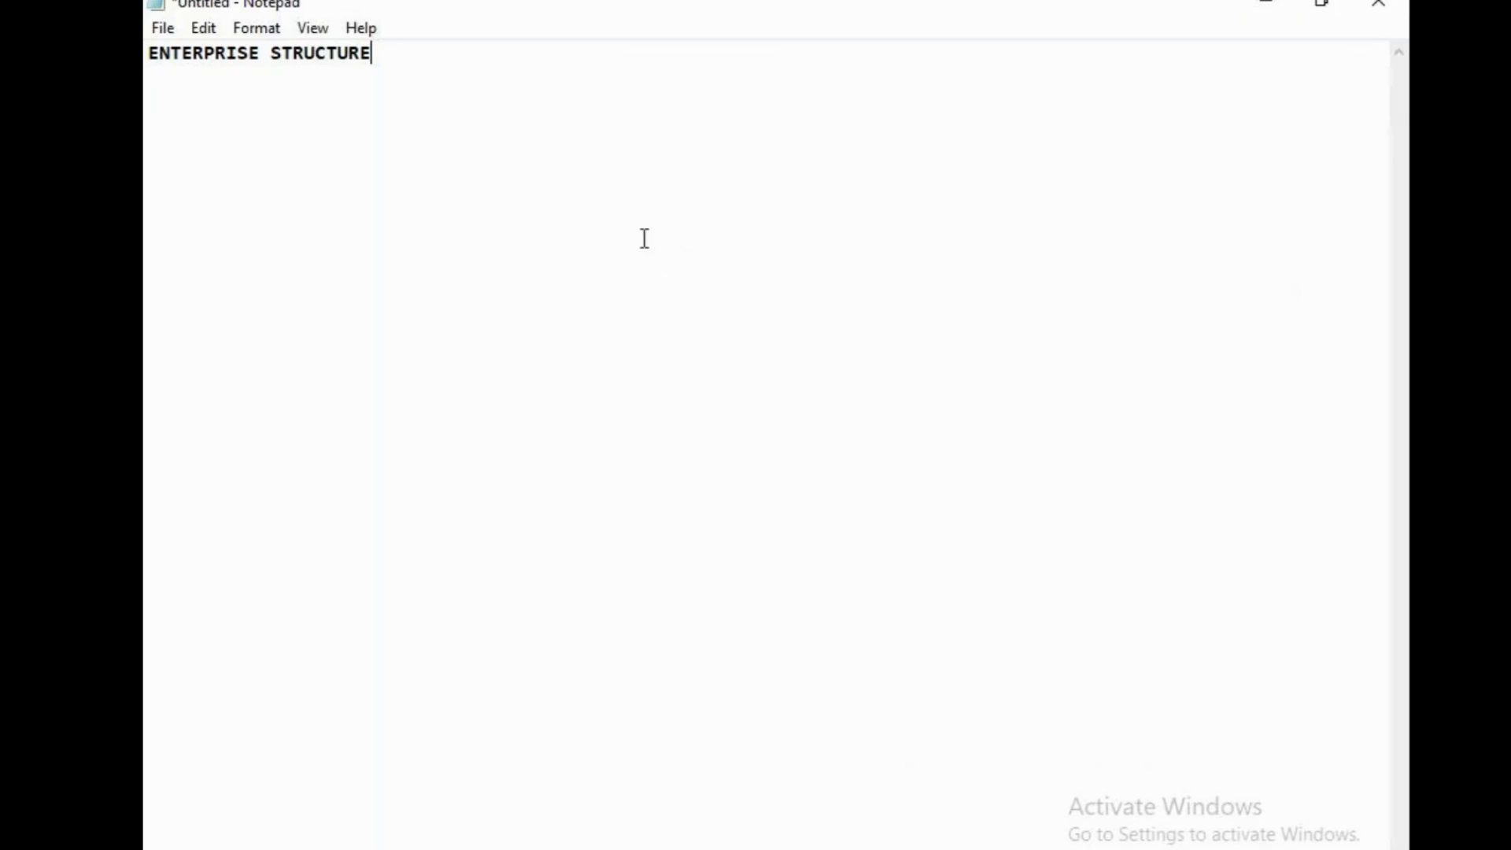
Open Remote Desktop Connection and connect to the saved remote computer, accepting its unverified certificate
key(super+s)
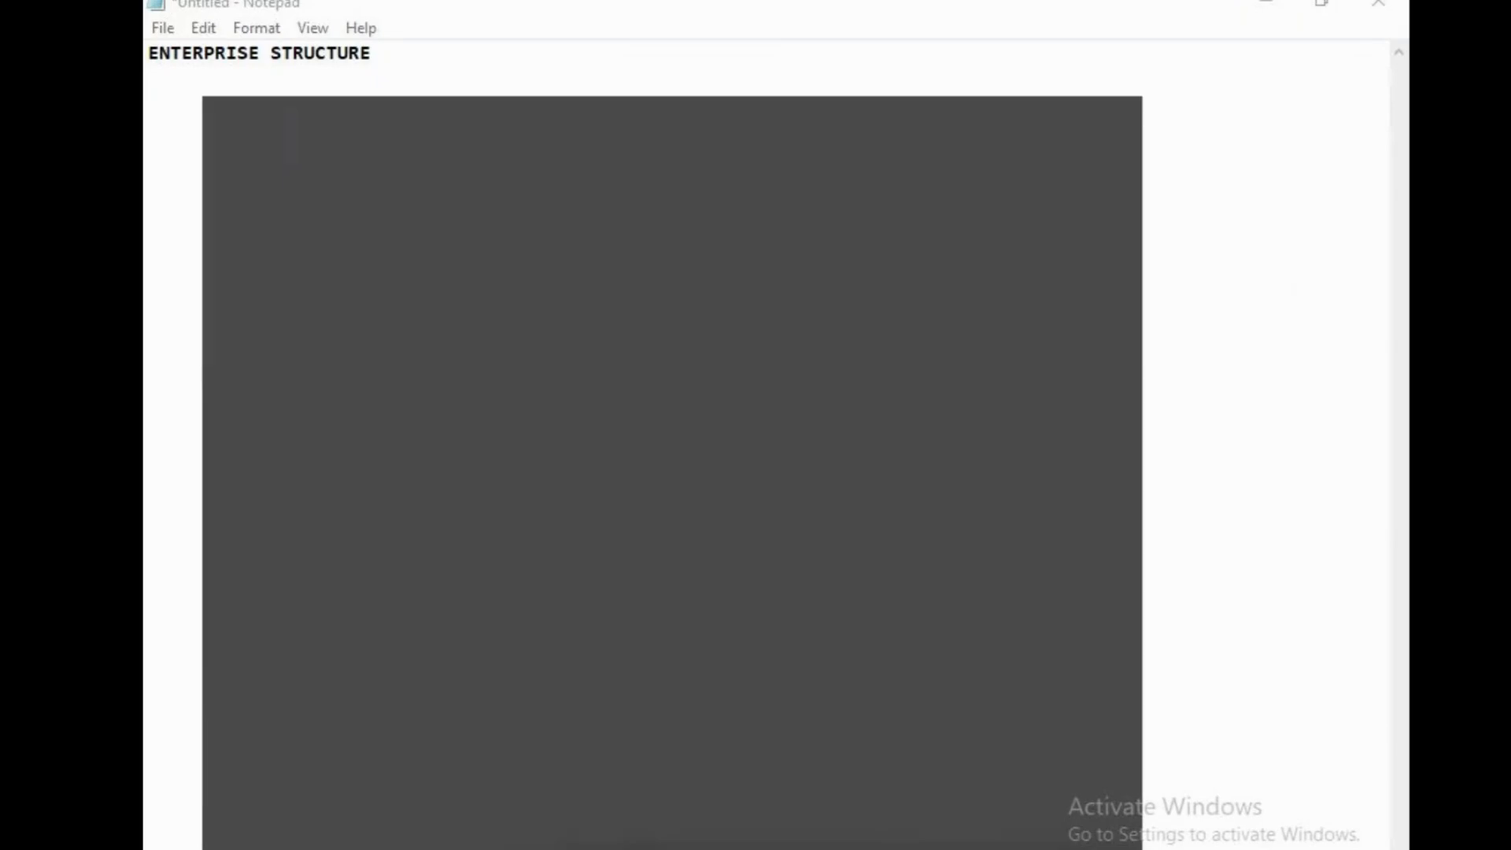
text(re)
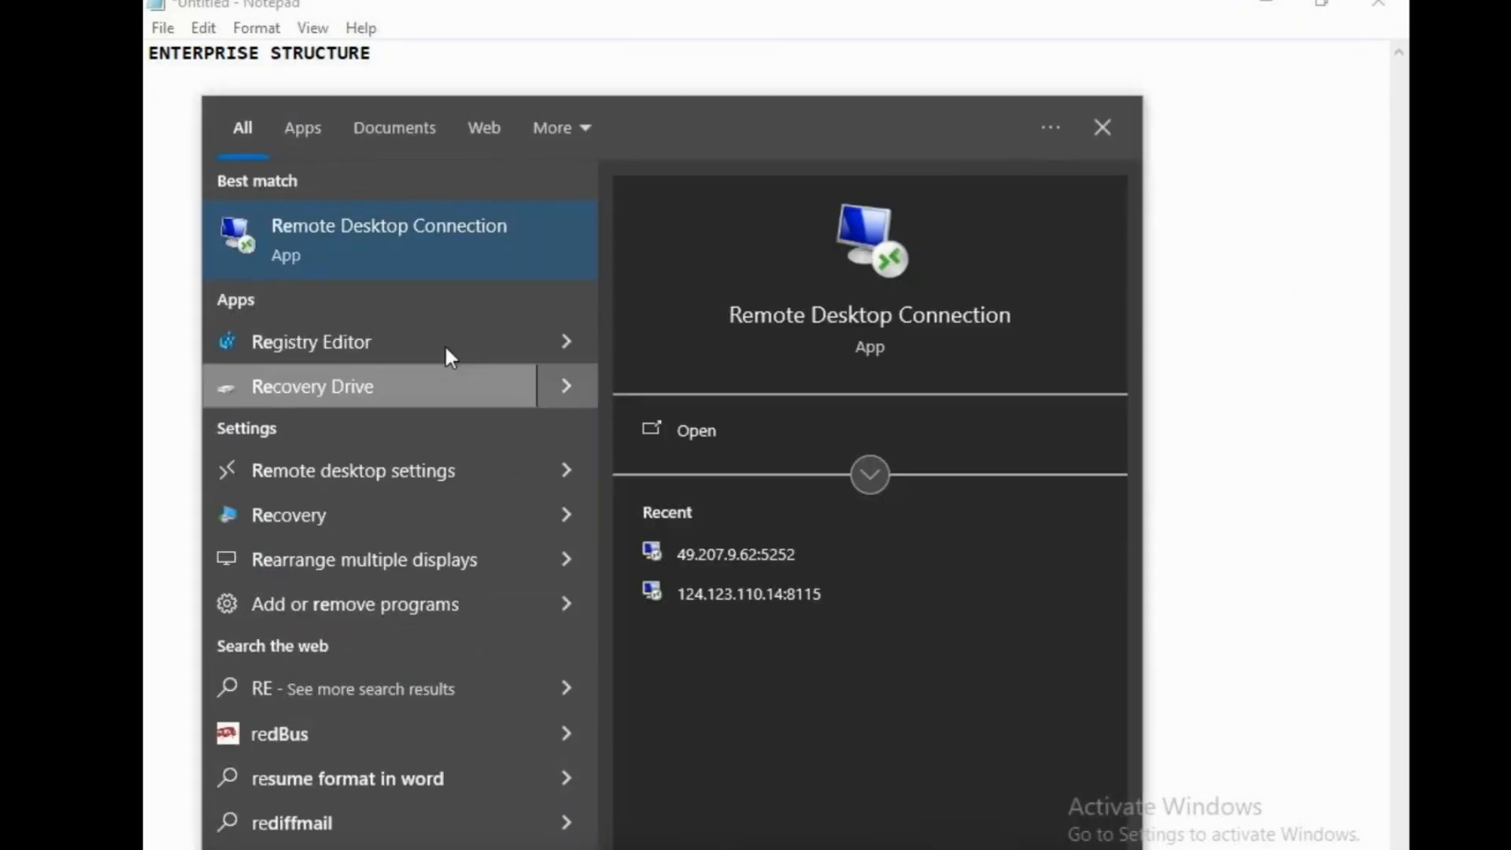
click(418, 228)
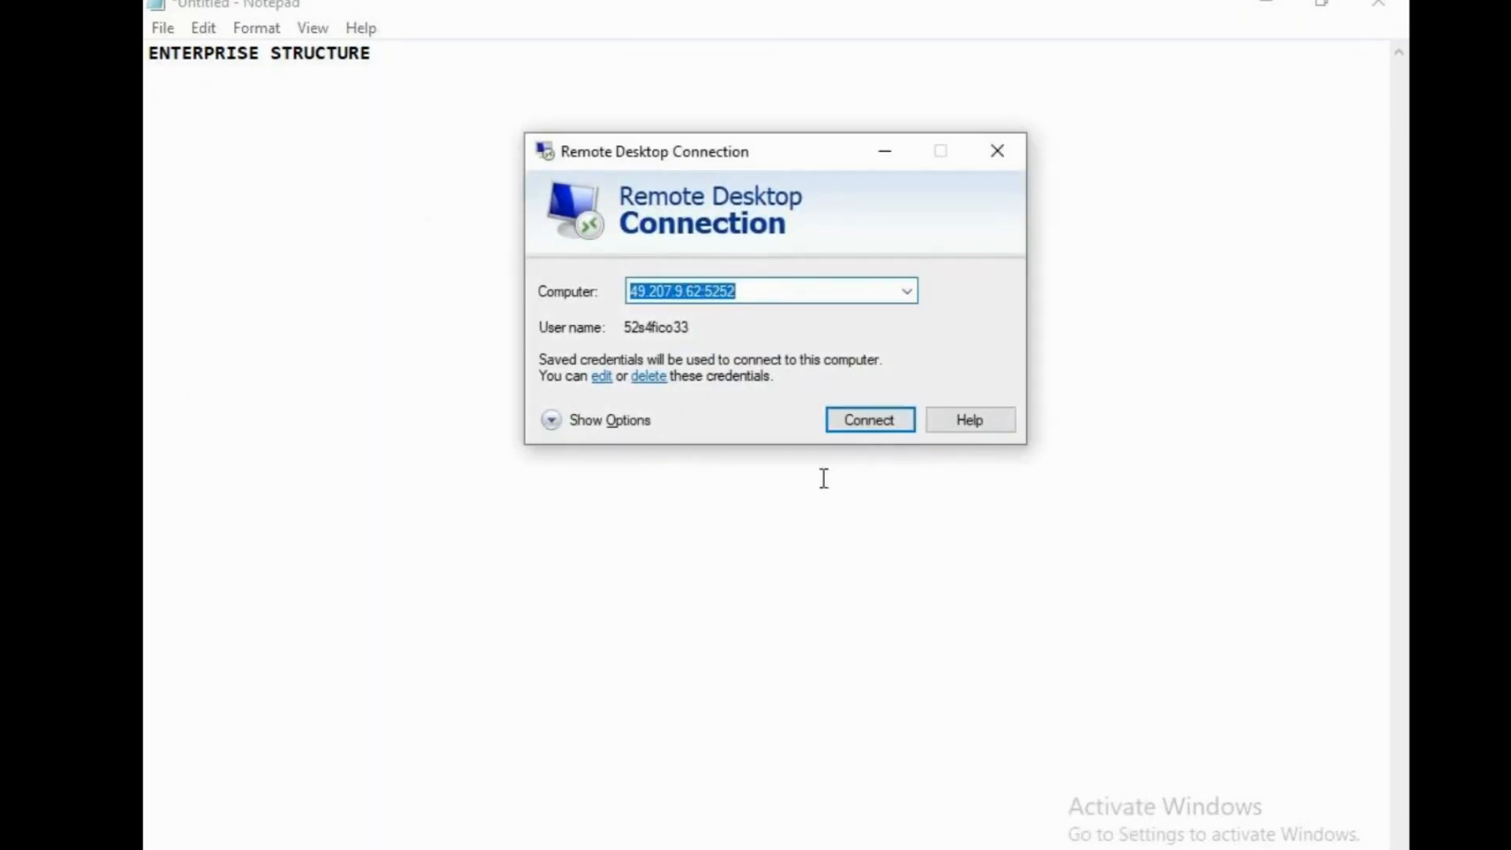
click(869, 420)
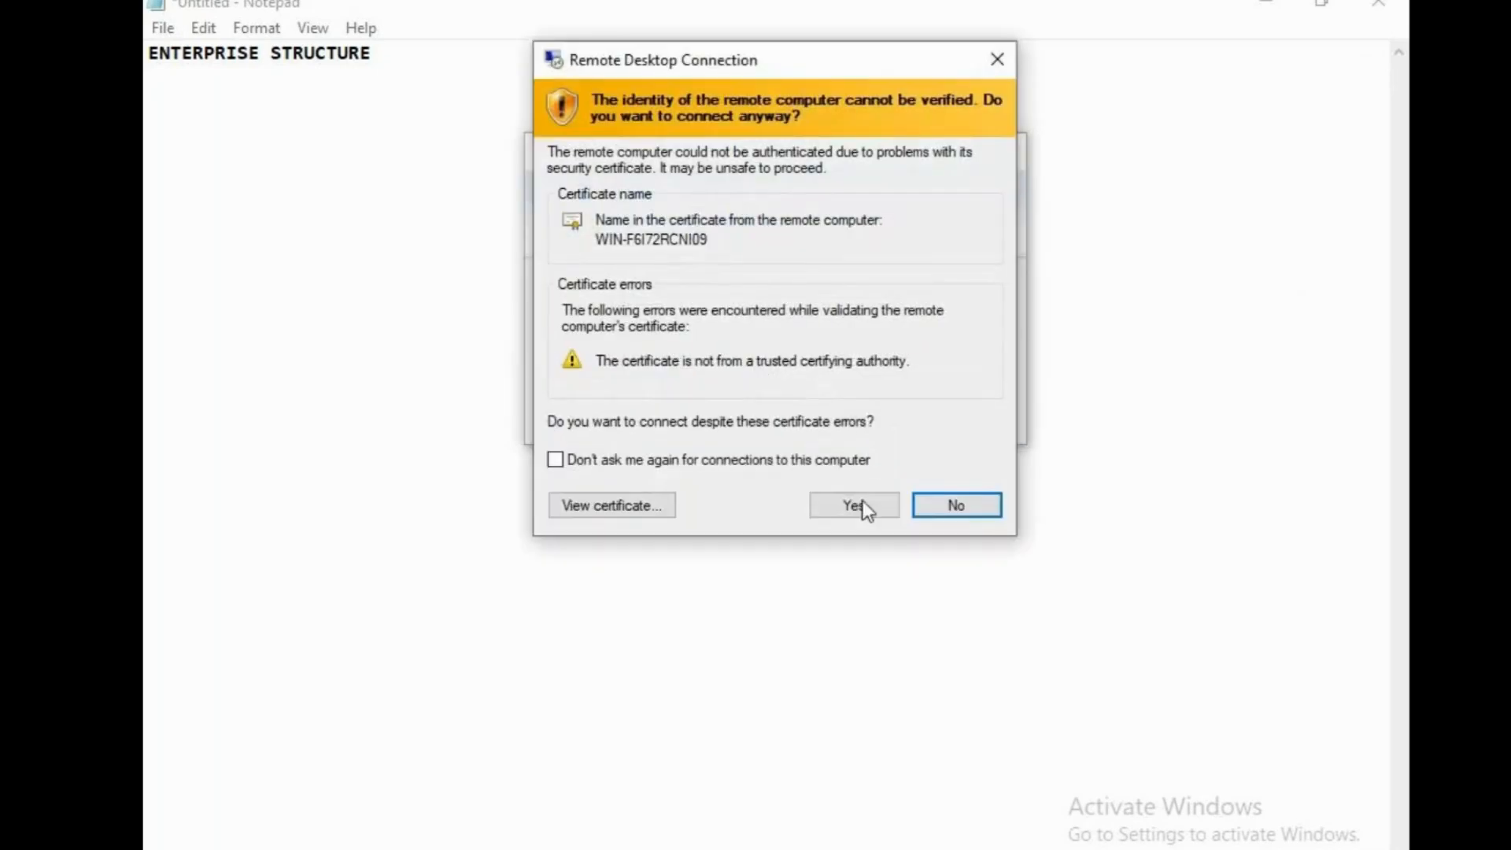
click(862, 504)
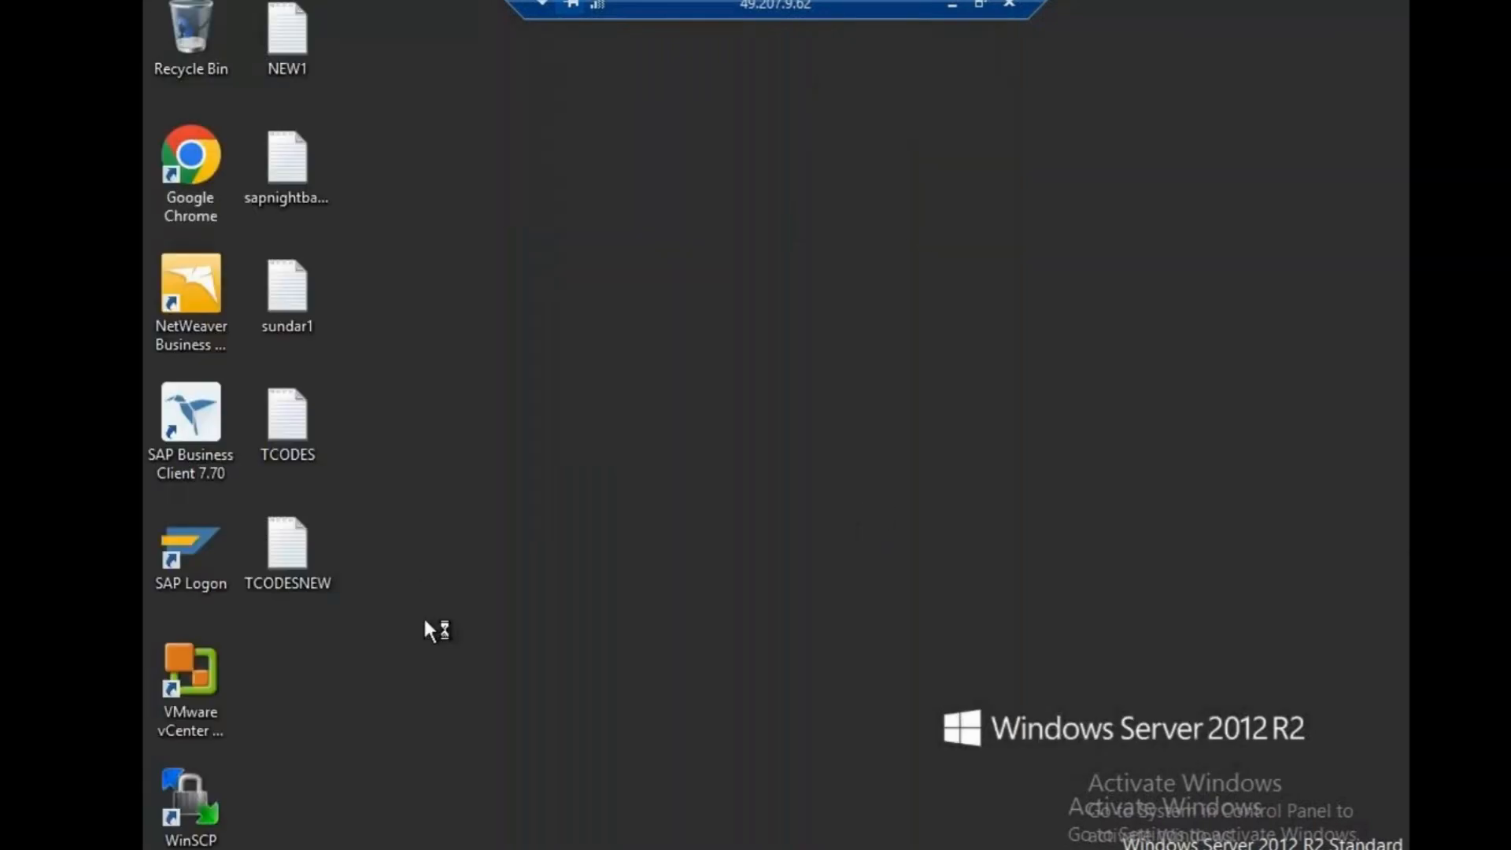
Launch SAP Logon, open the s4hana connection and log on to client 100 with the user name and account password
double_click(192, 553)
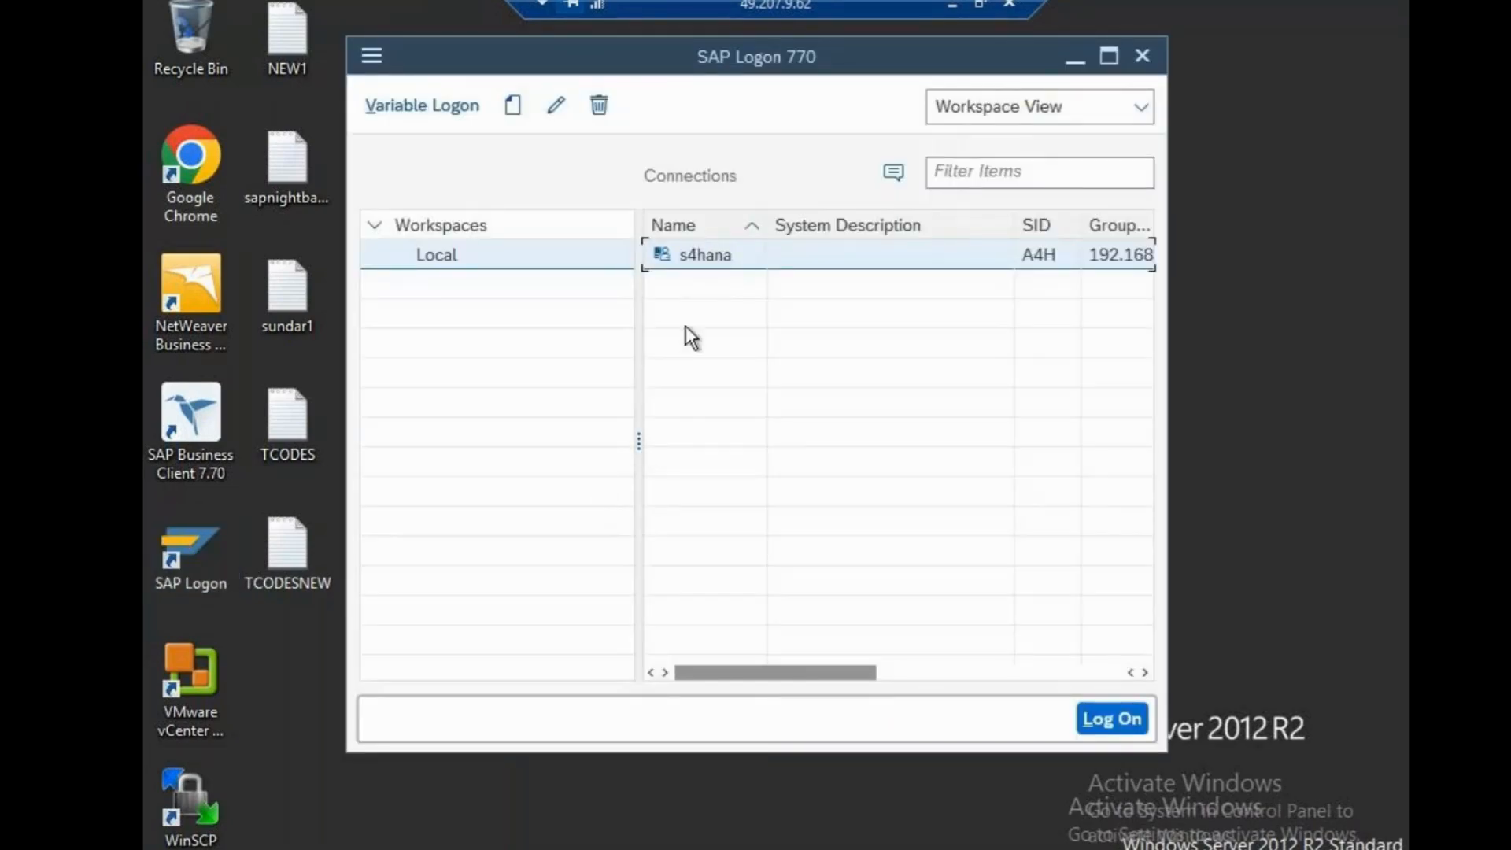
double_click(713, 255)
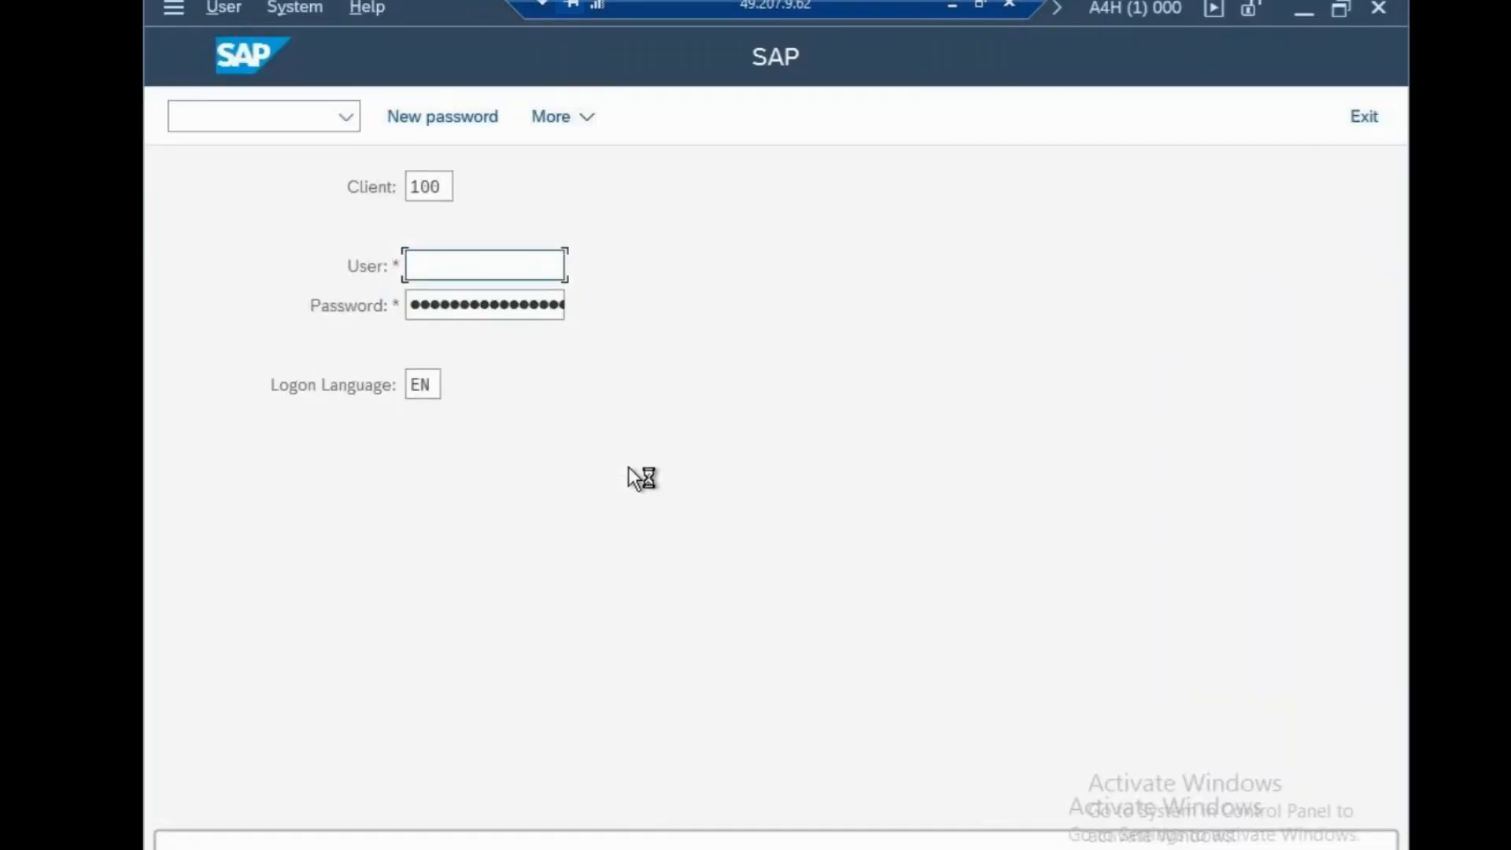
text(52)
click(473, 309)
key(Tab)
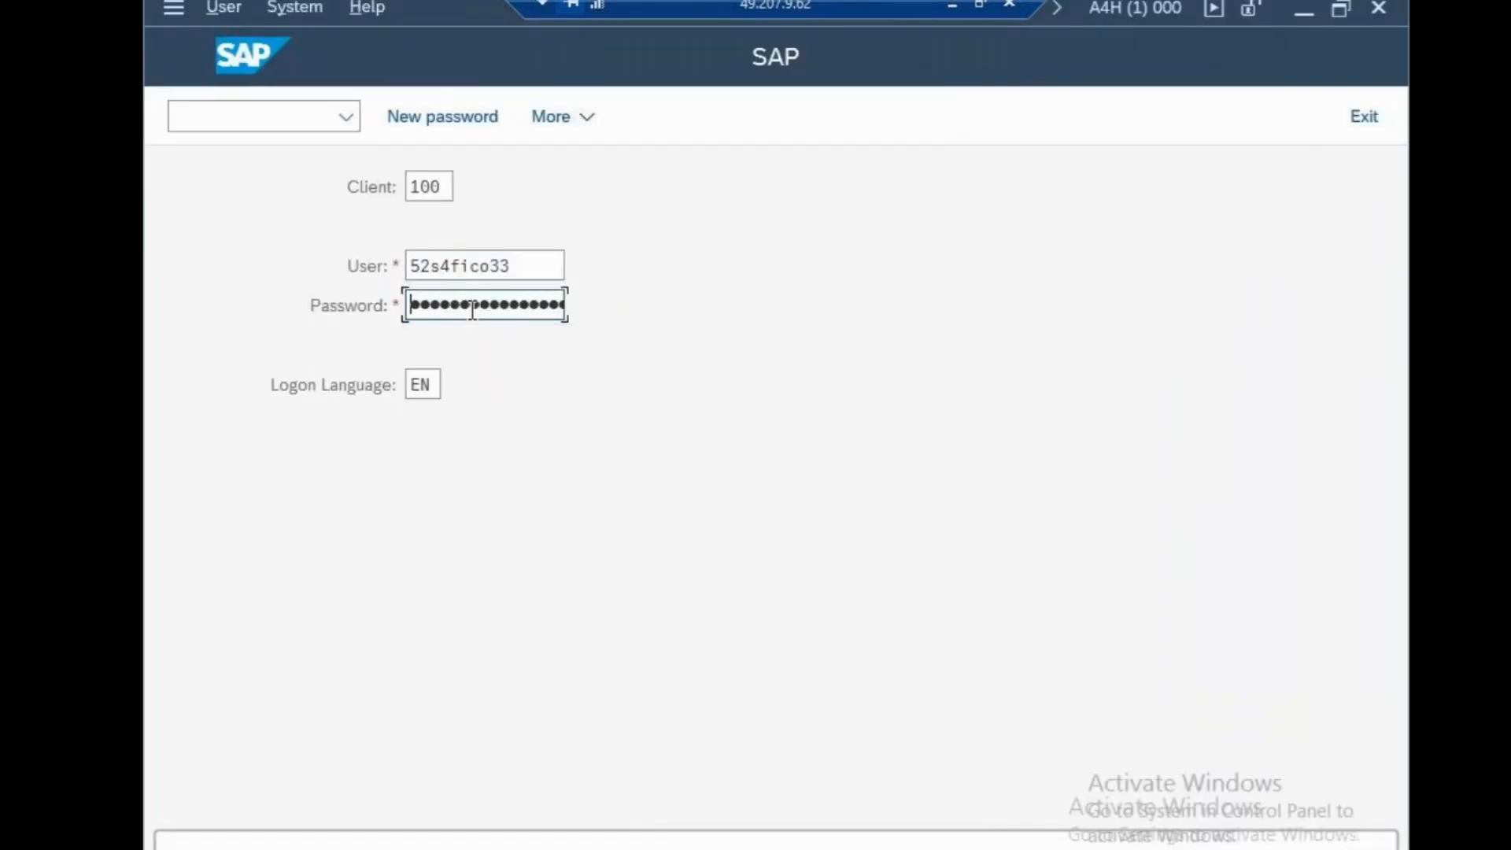
text(•••••••••)
key(Return)
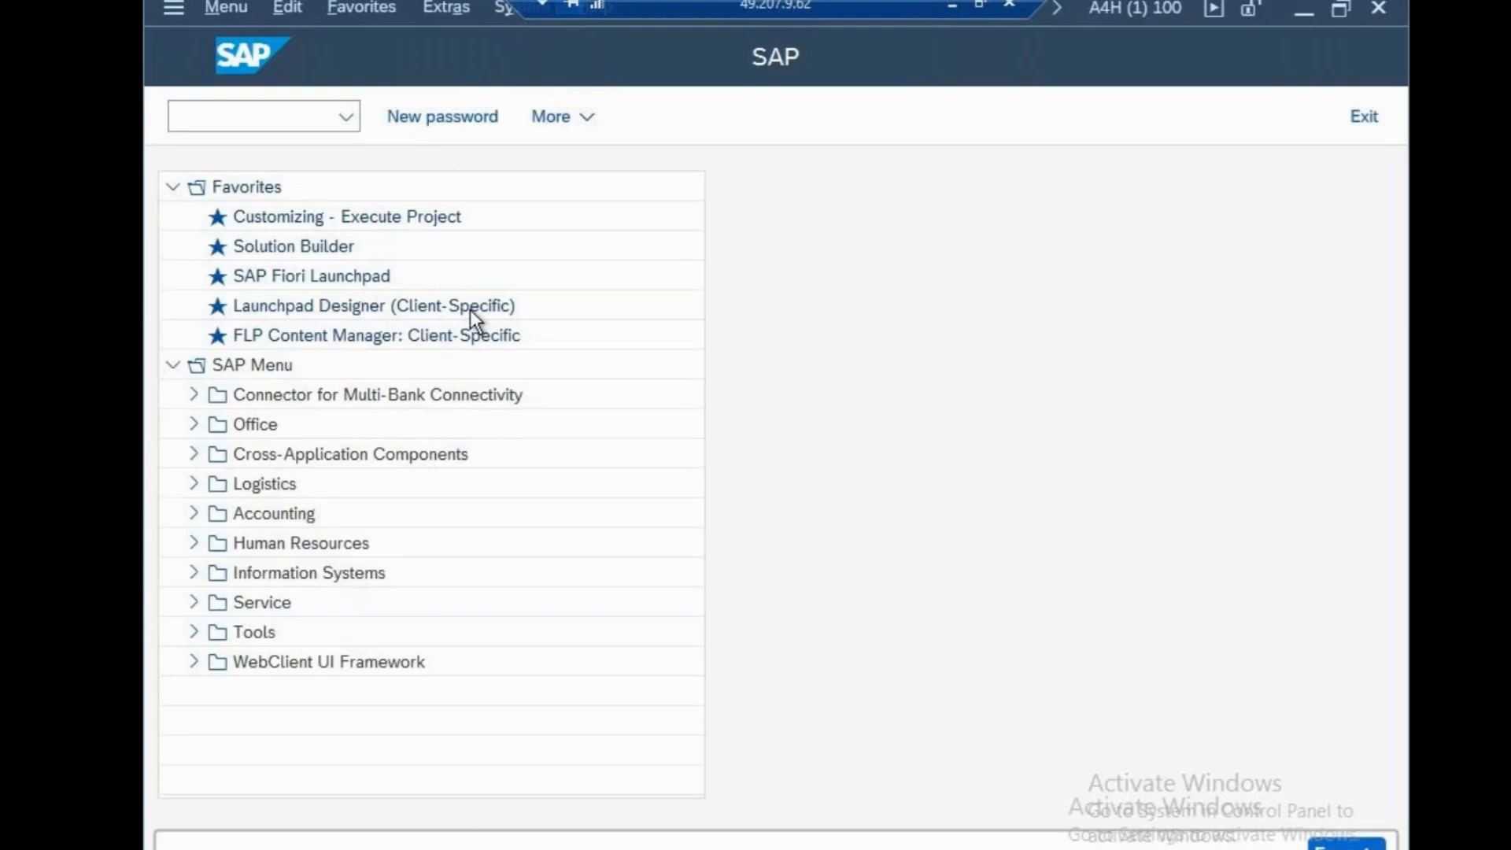
Run transaction ox15 and start a new entry in the internal trading partners view
text(ox15)
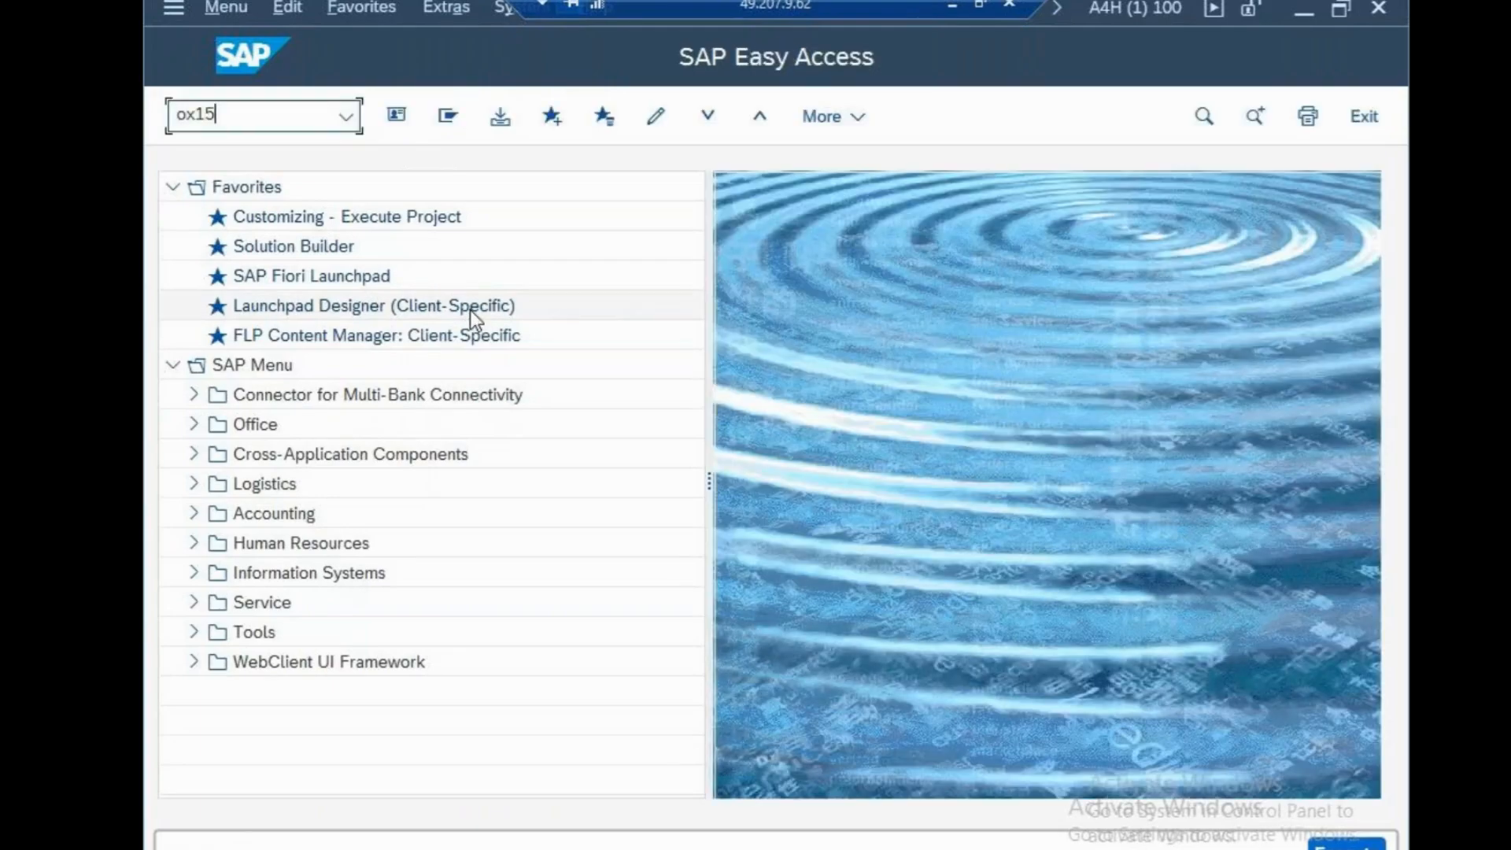
key(Return)
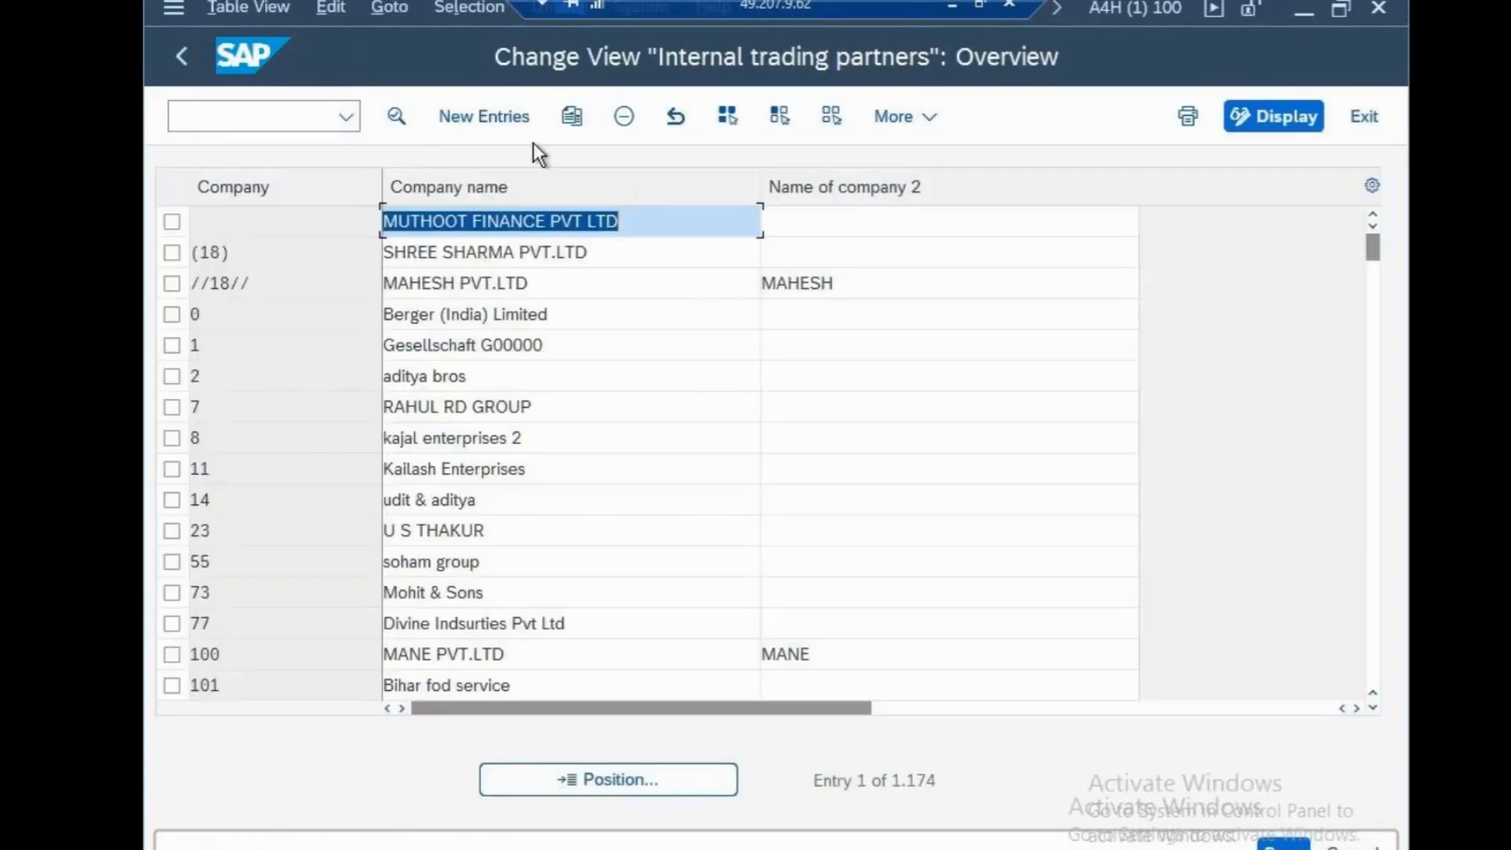
click(521, 122)
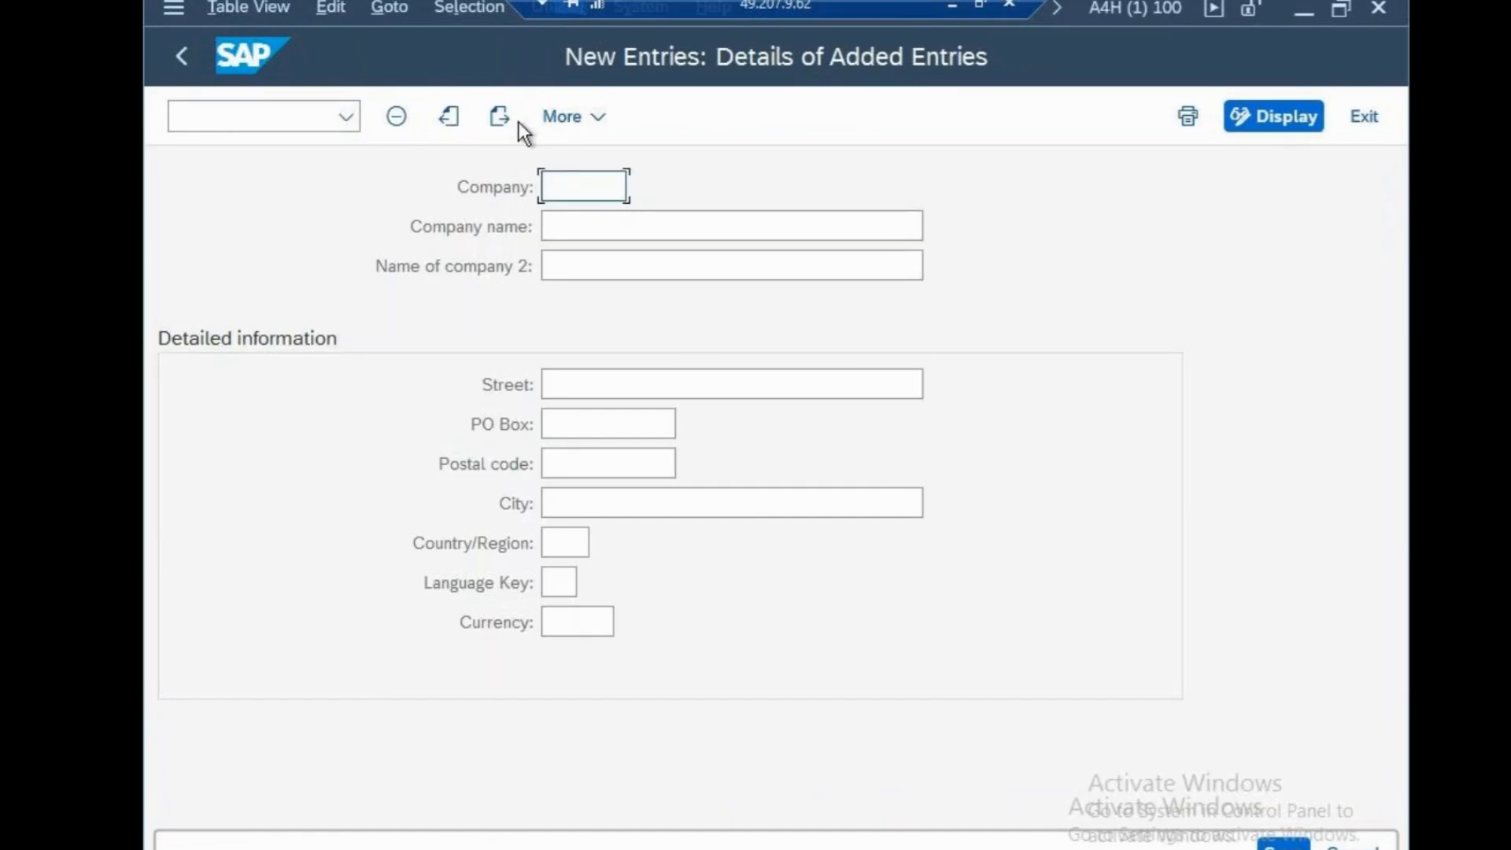
Enter cs100 as the company code and "cisco systems USA" as the company name
text(cs)
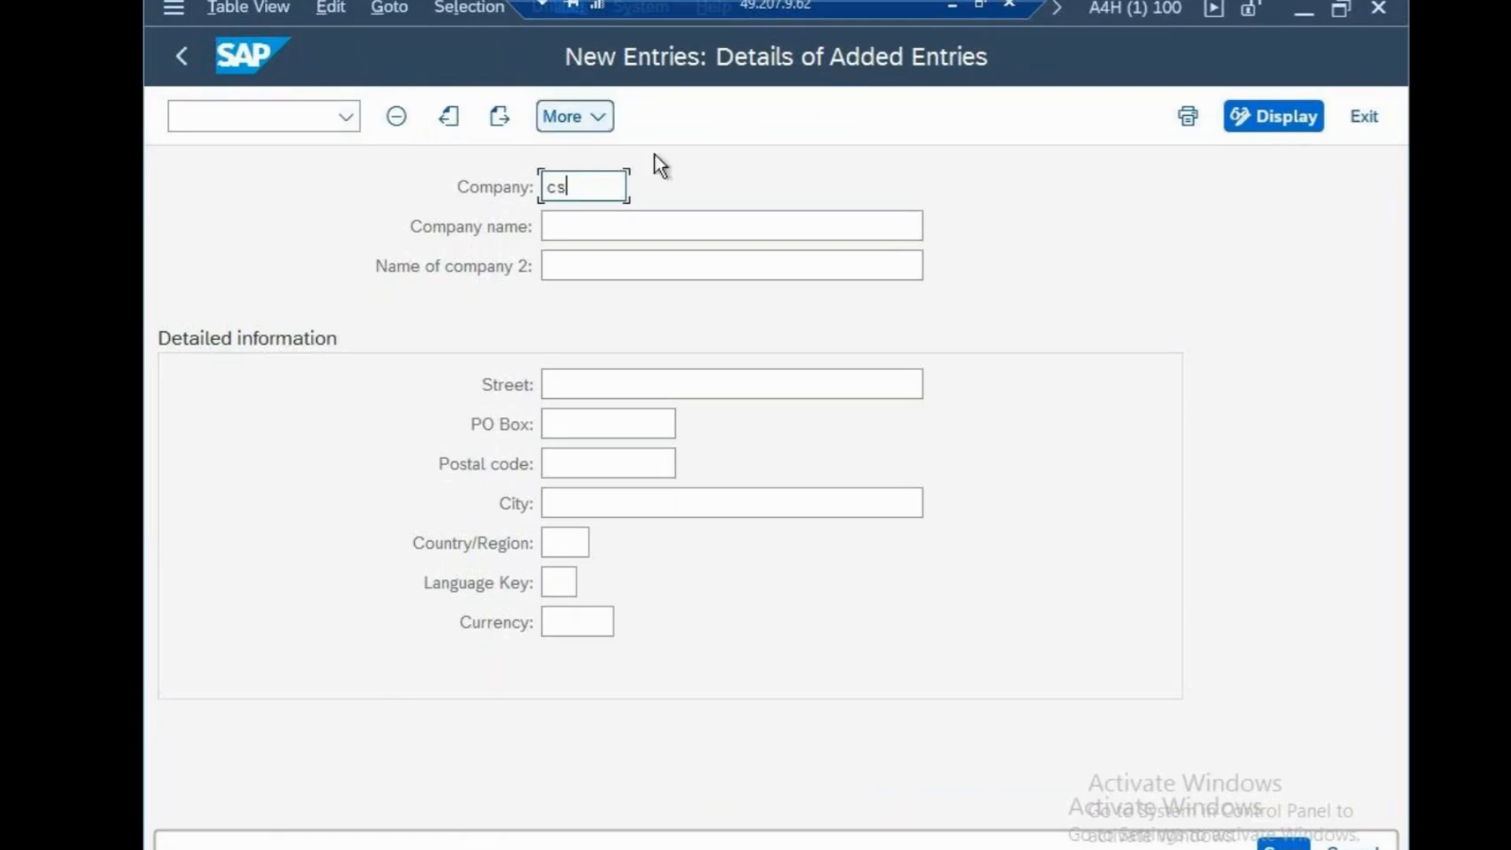
text(100)
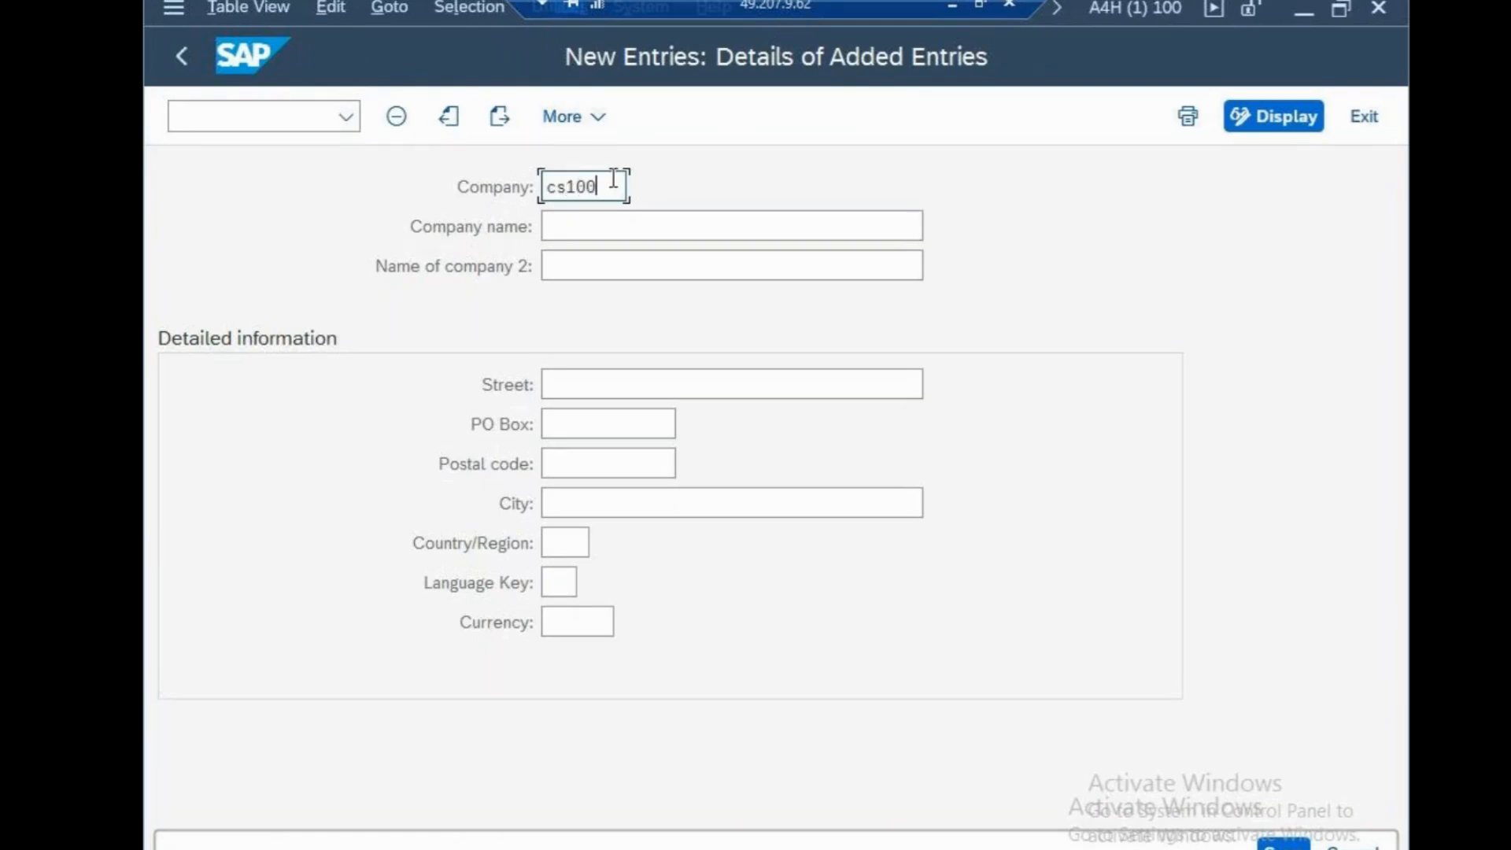
click(621, 227)
text(cisco systems )
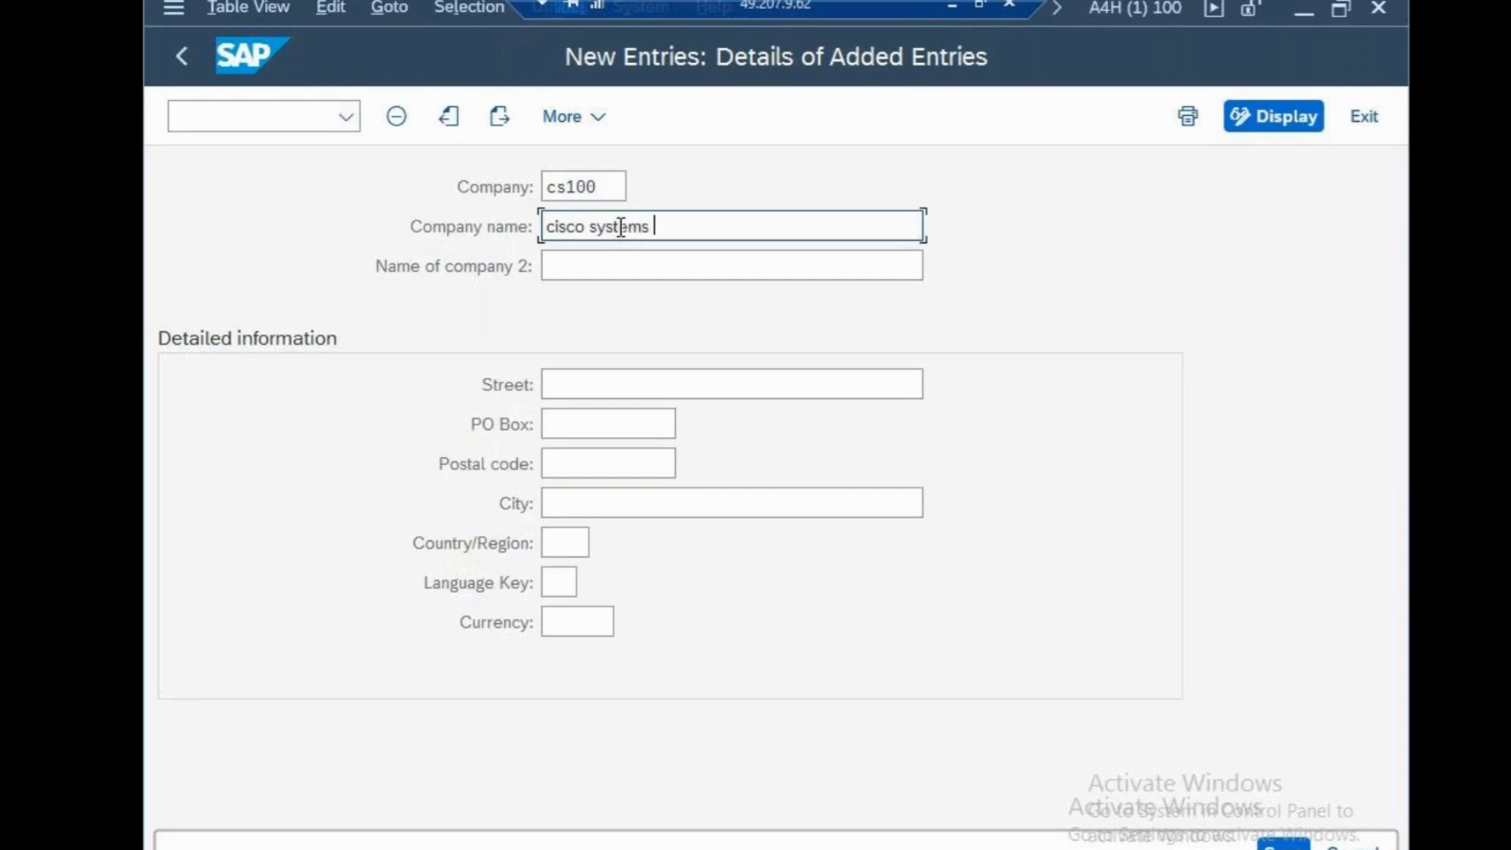
text(USA)
Enter the company's street in the detailed information, correcting its spelling
click(760, 389)
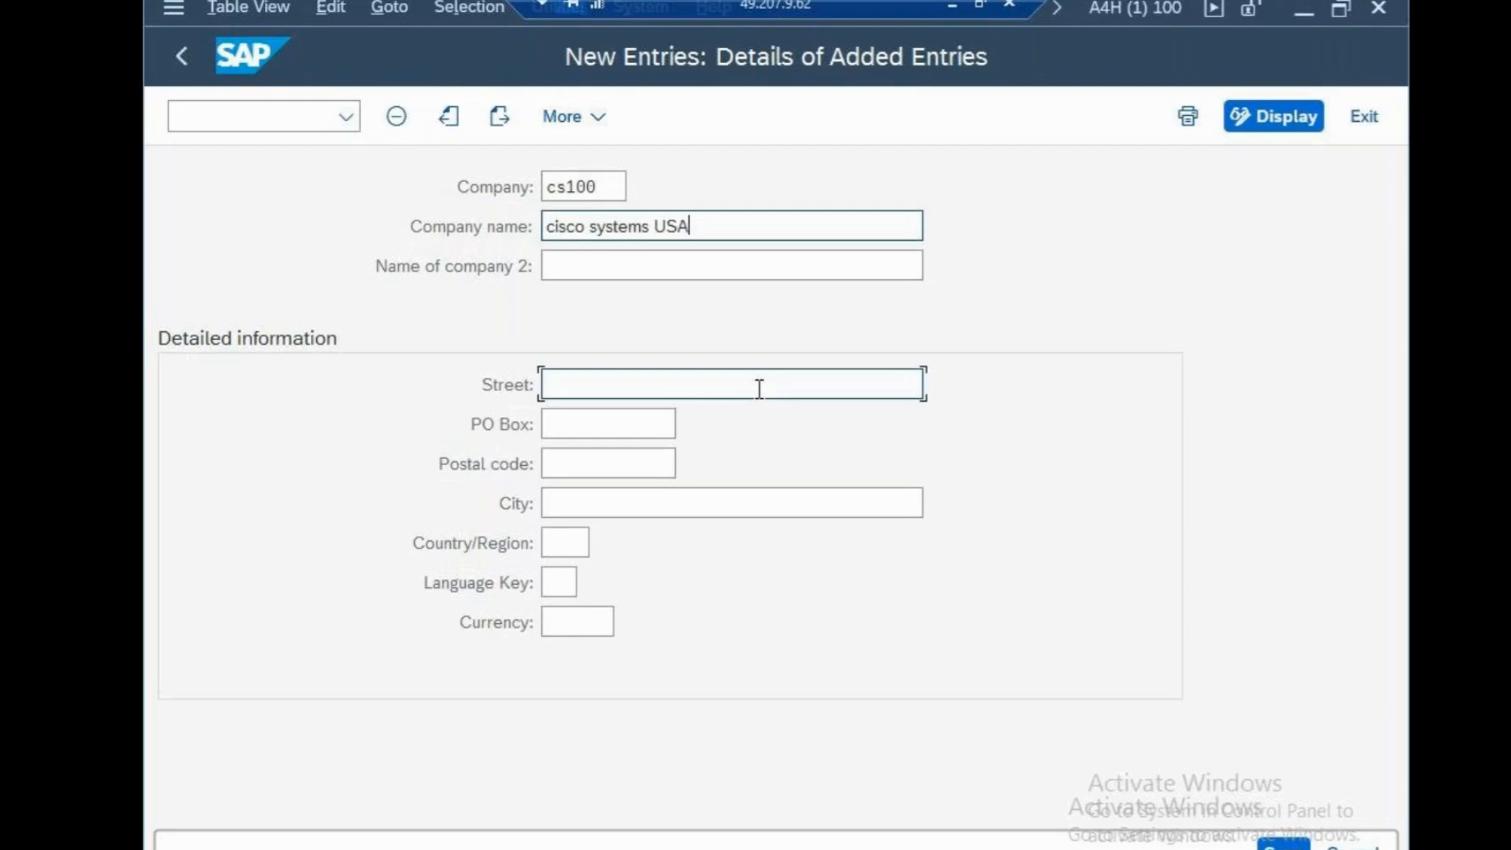
text(North )
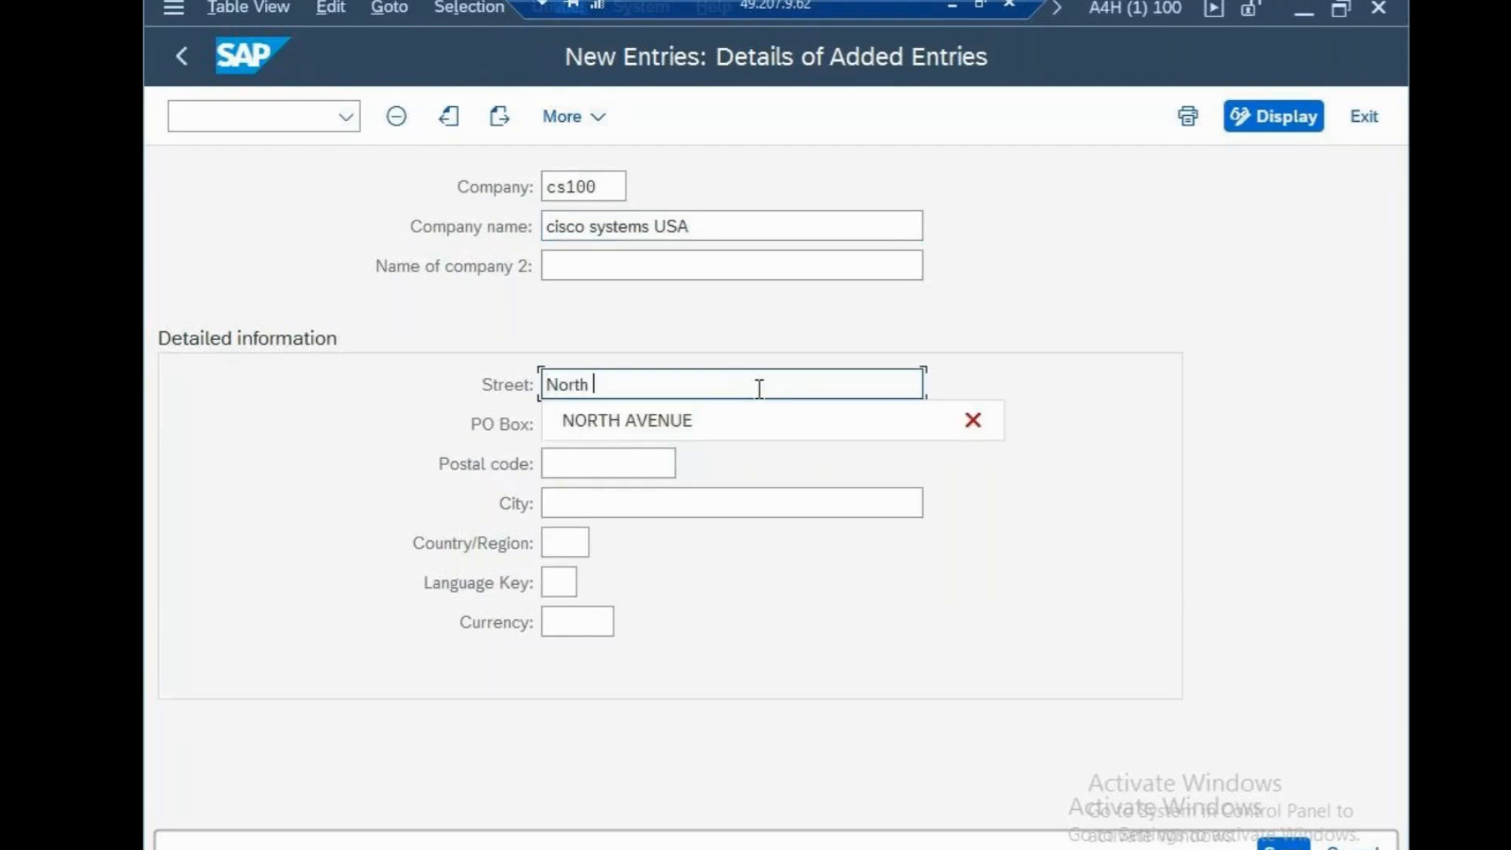
text(Avebue)
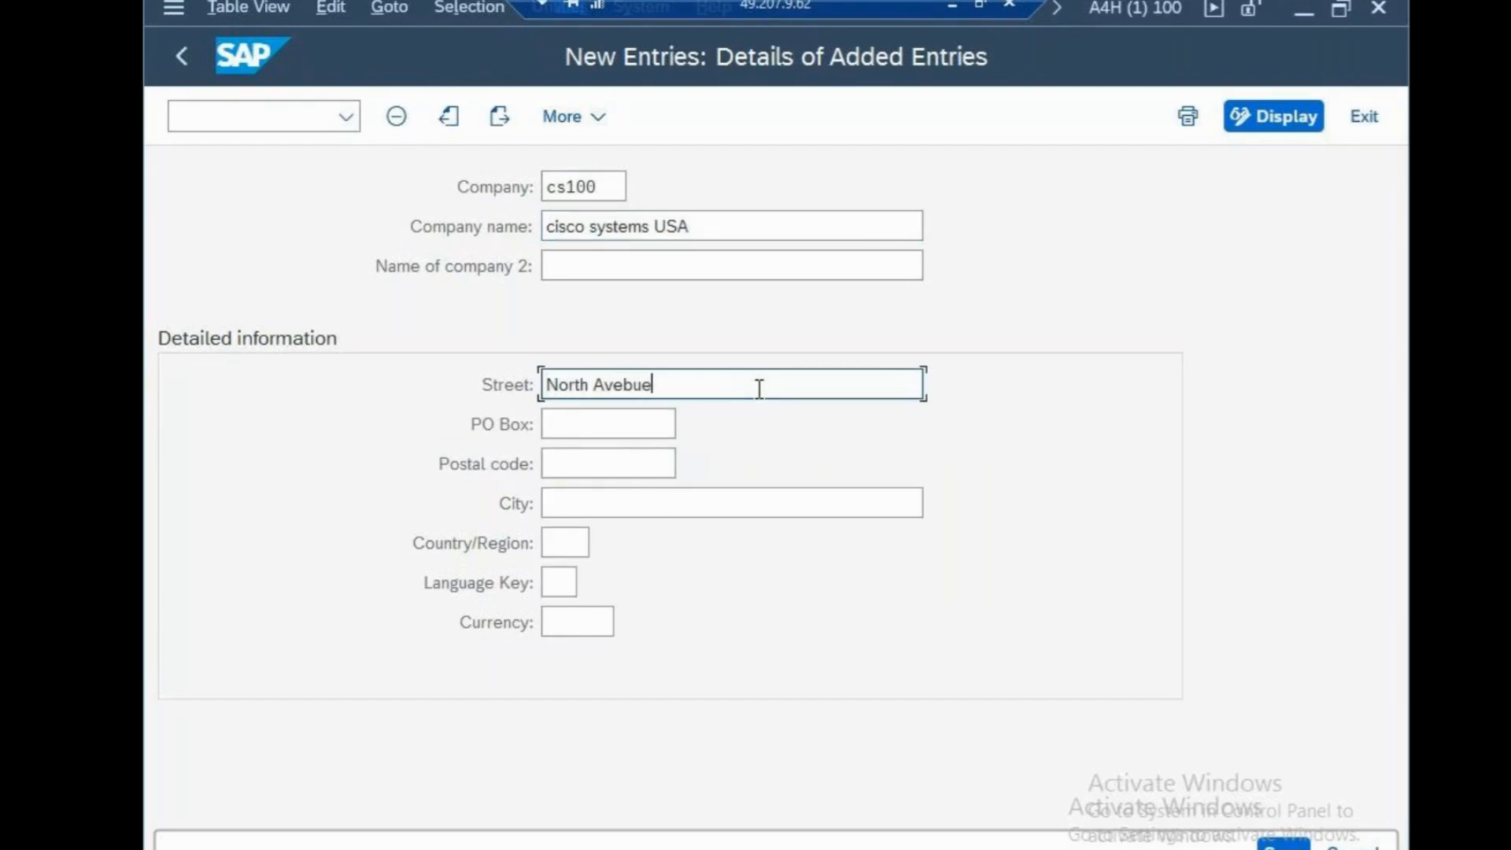
key(BackSpace)
key(BackSpace)
key(BackSpace)
text(nue)
Fill in the company's PO box and postal code
click(627, 426)
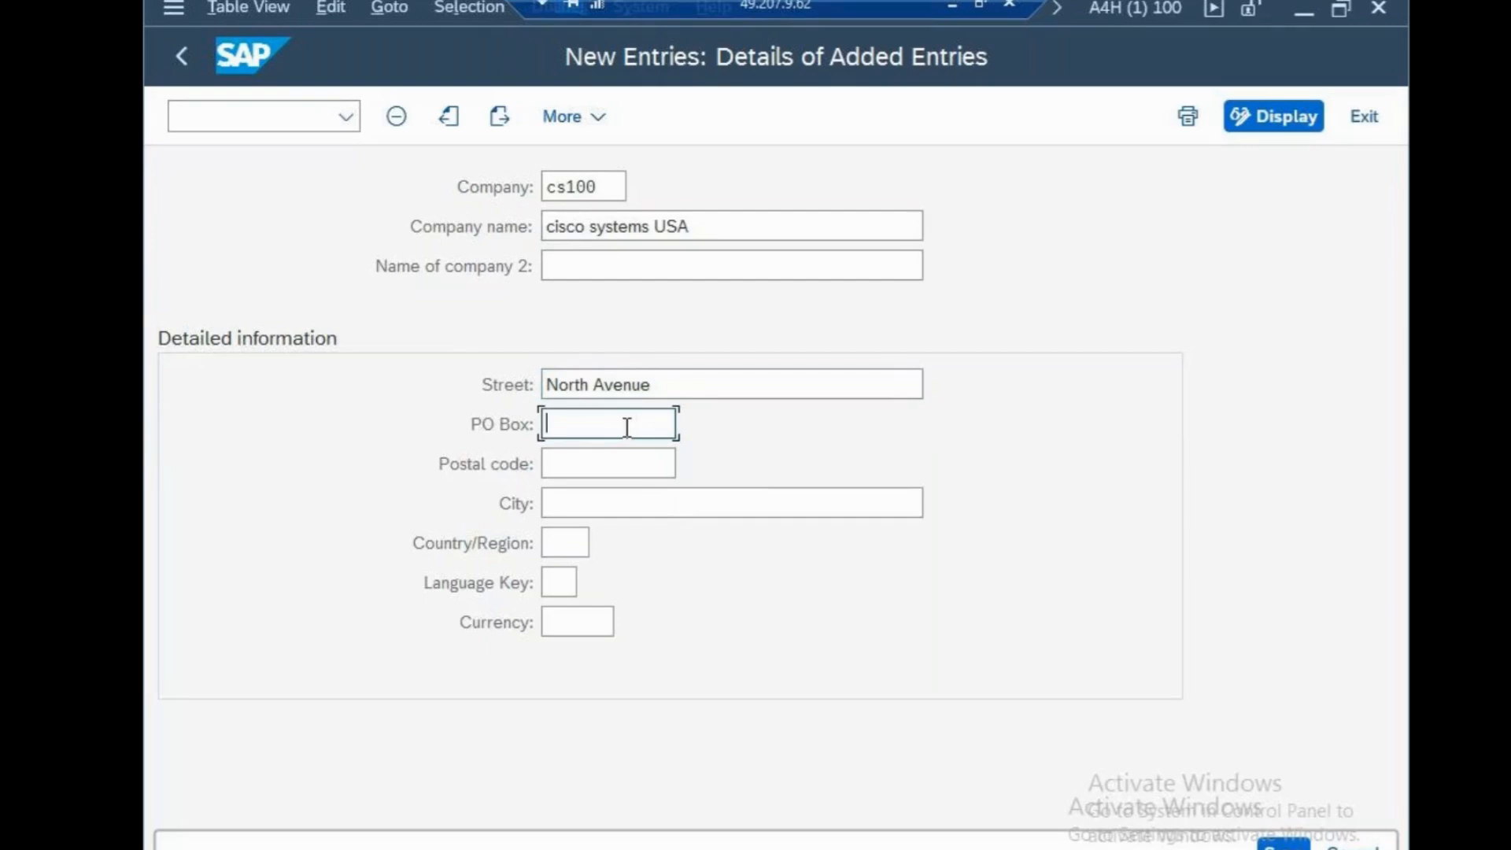
text(65)
click(620, 458)
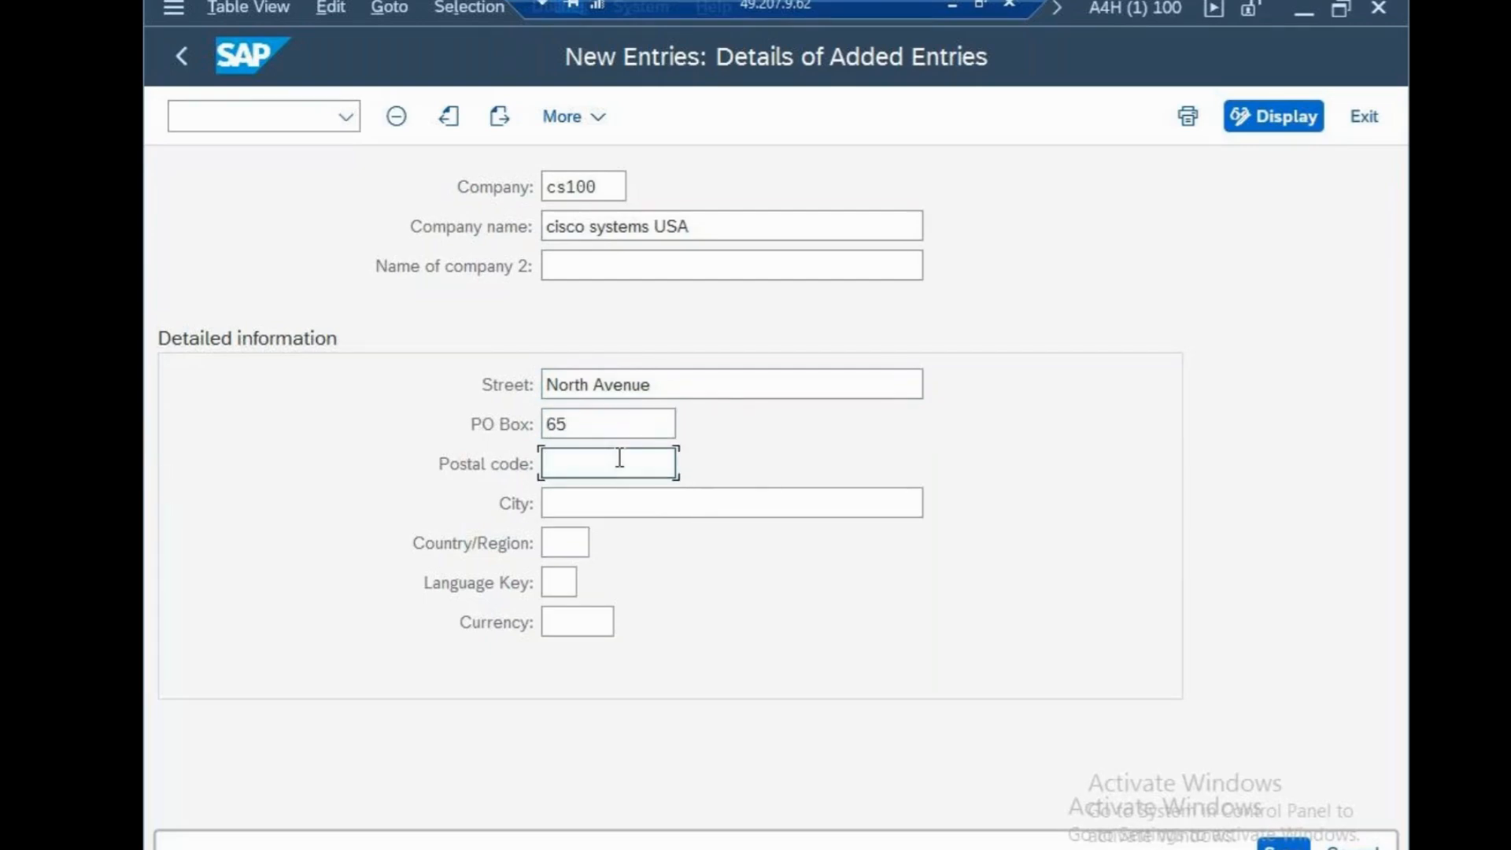
text(95142)
Set the company's city to NEW YORK and its country/region to US
click(614, 500)
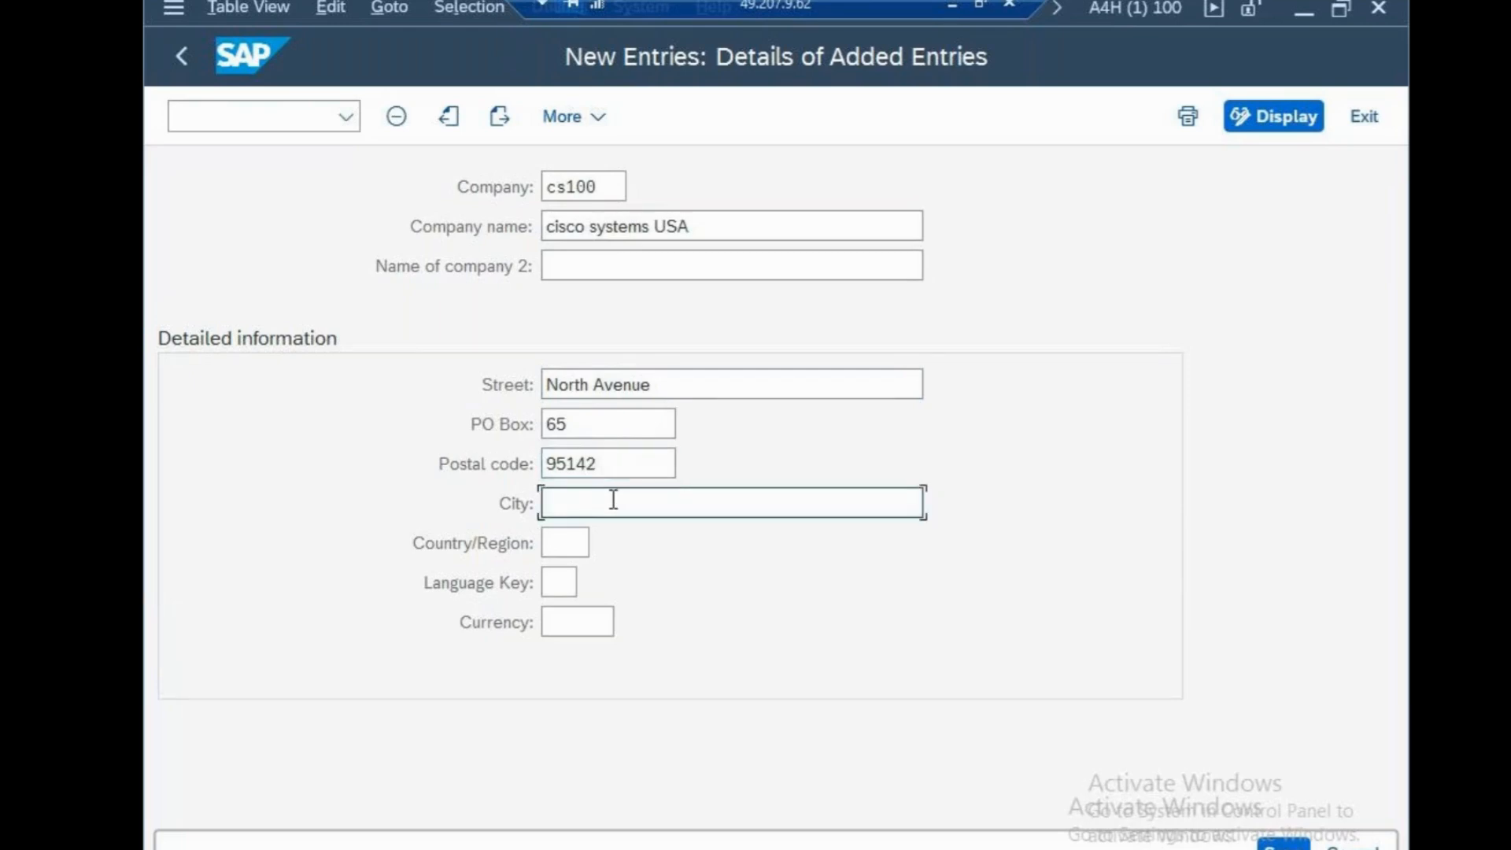
text(NEW Y)
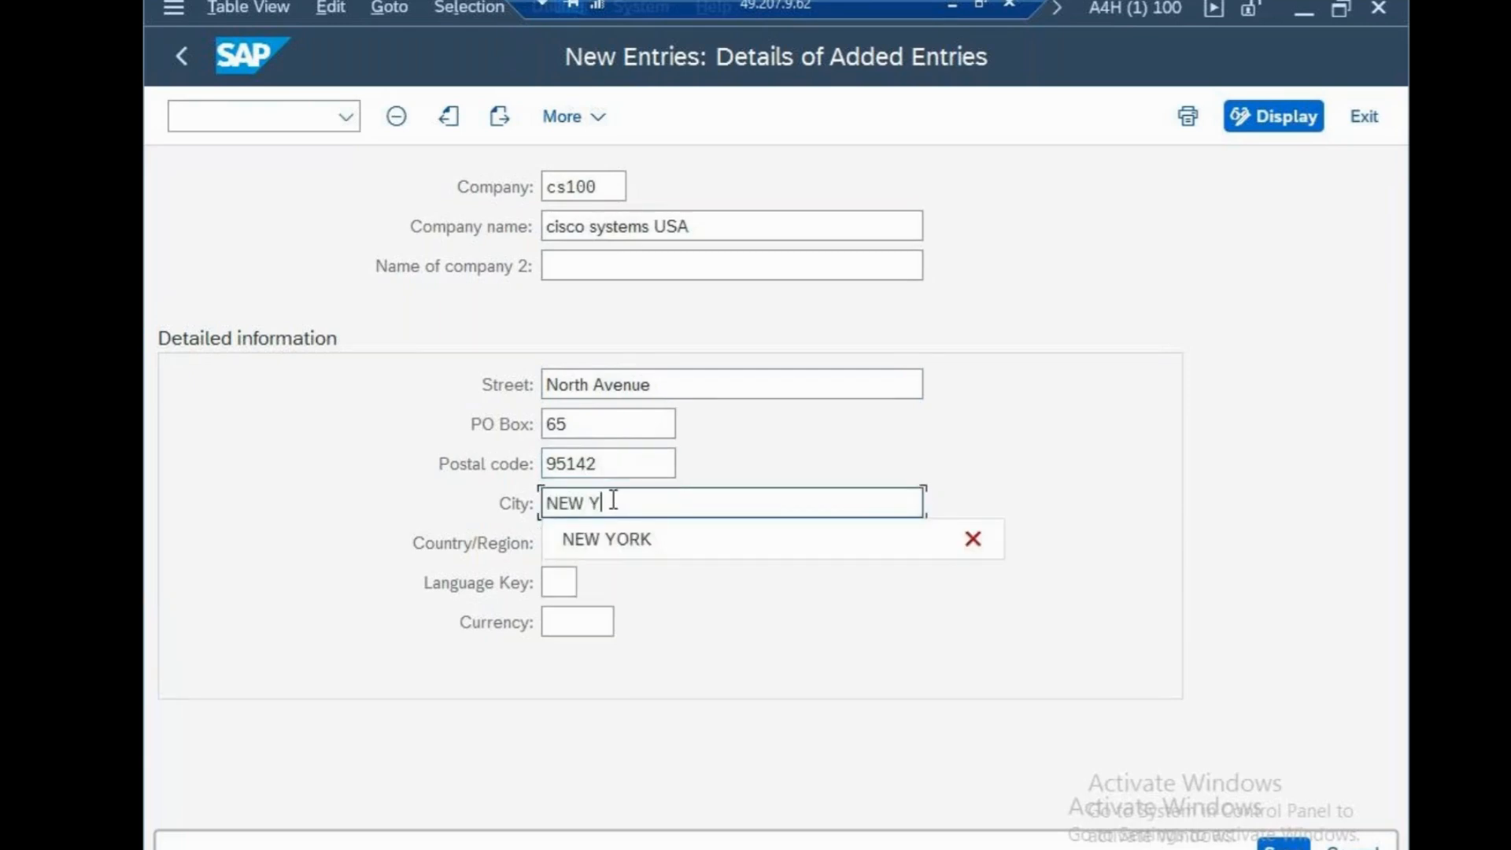
text(ORK)
click(577, 544)
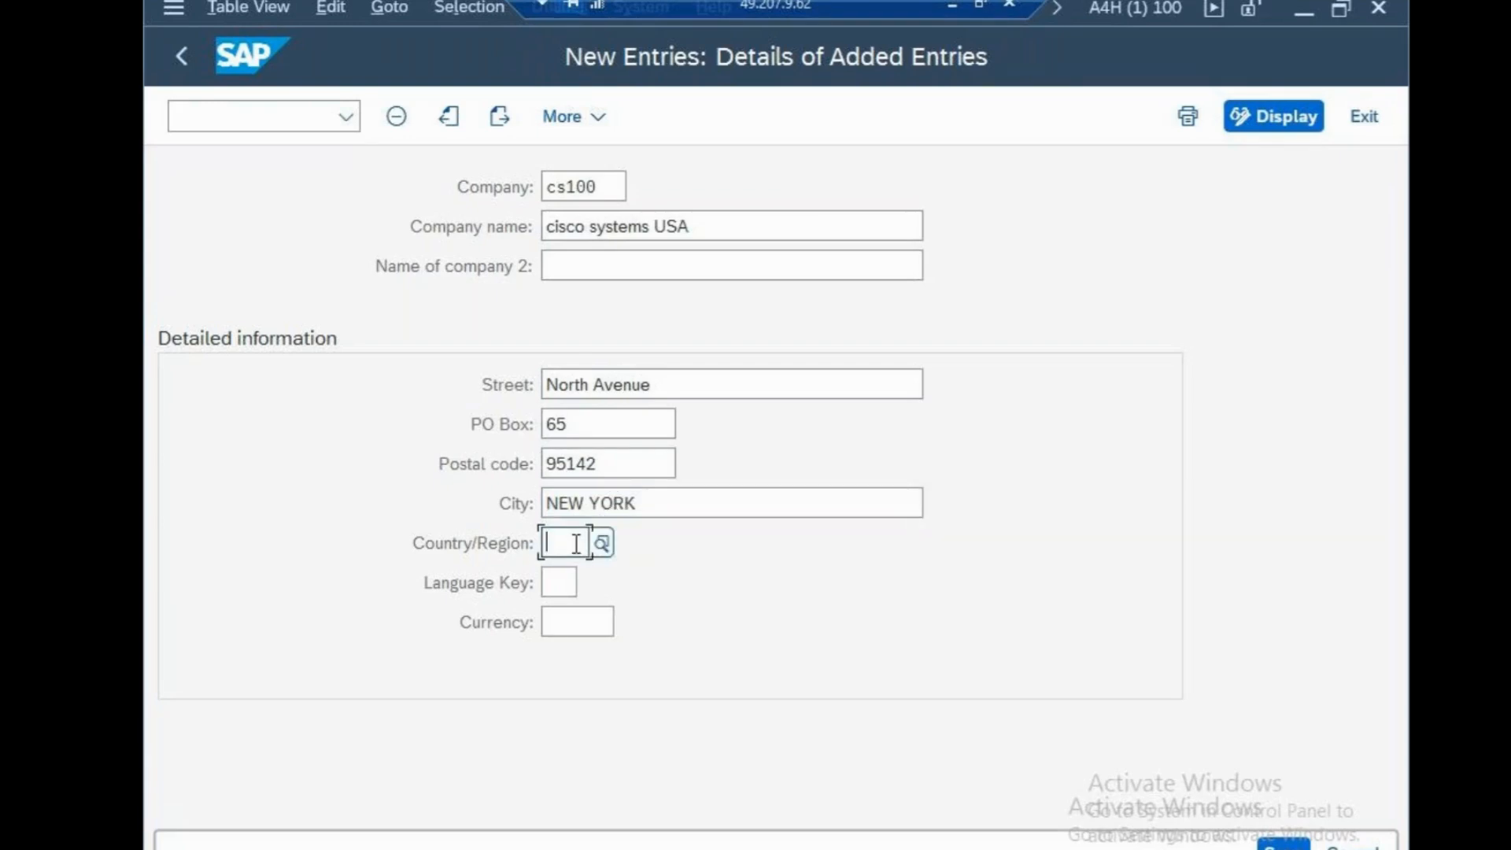
text(us)
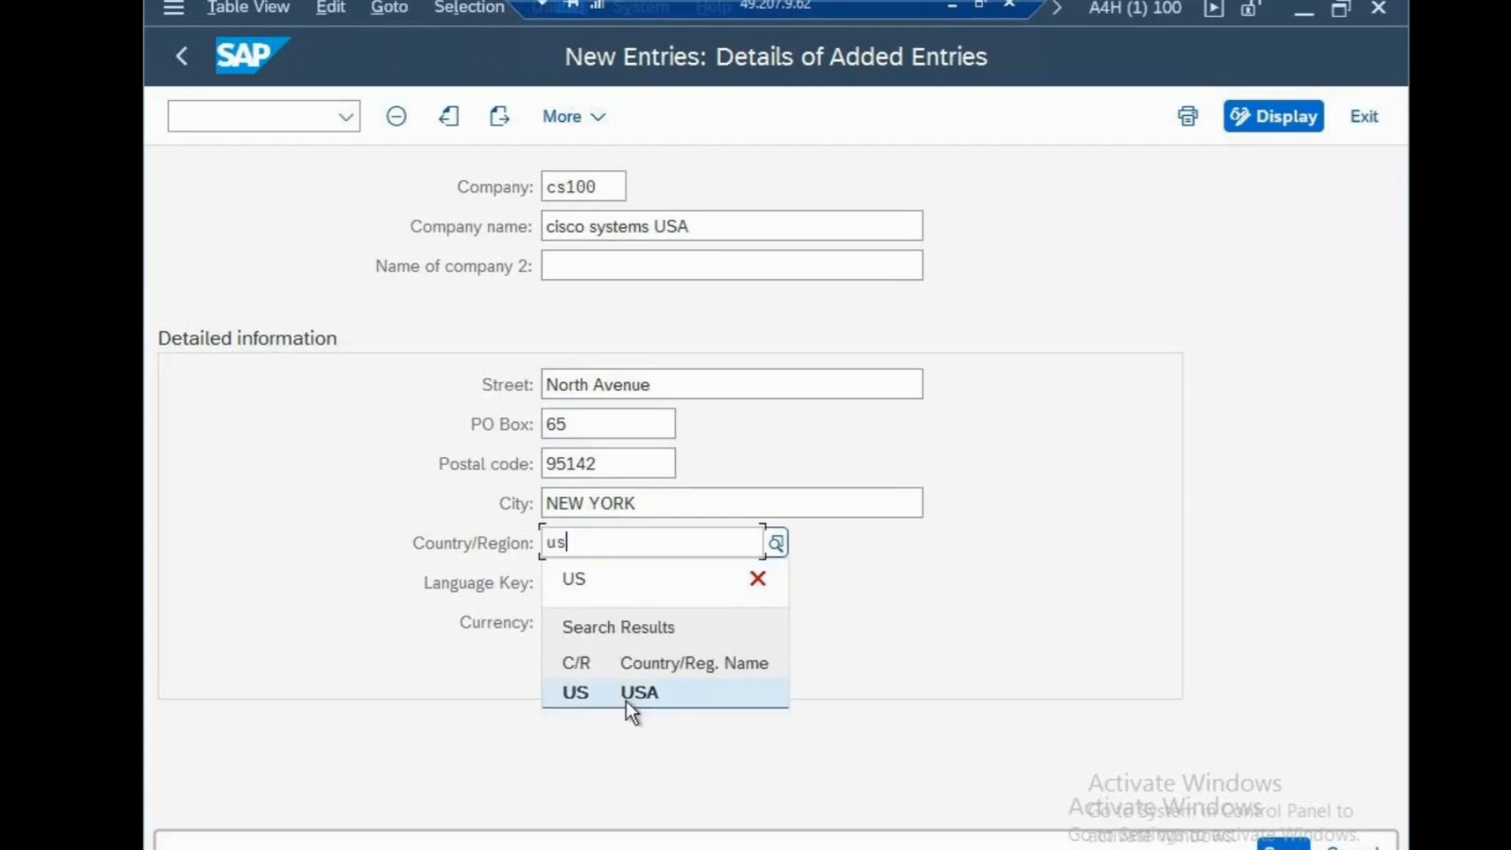
click(626, 696)
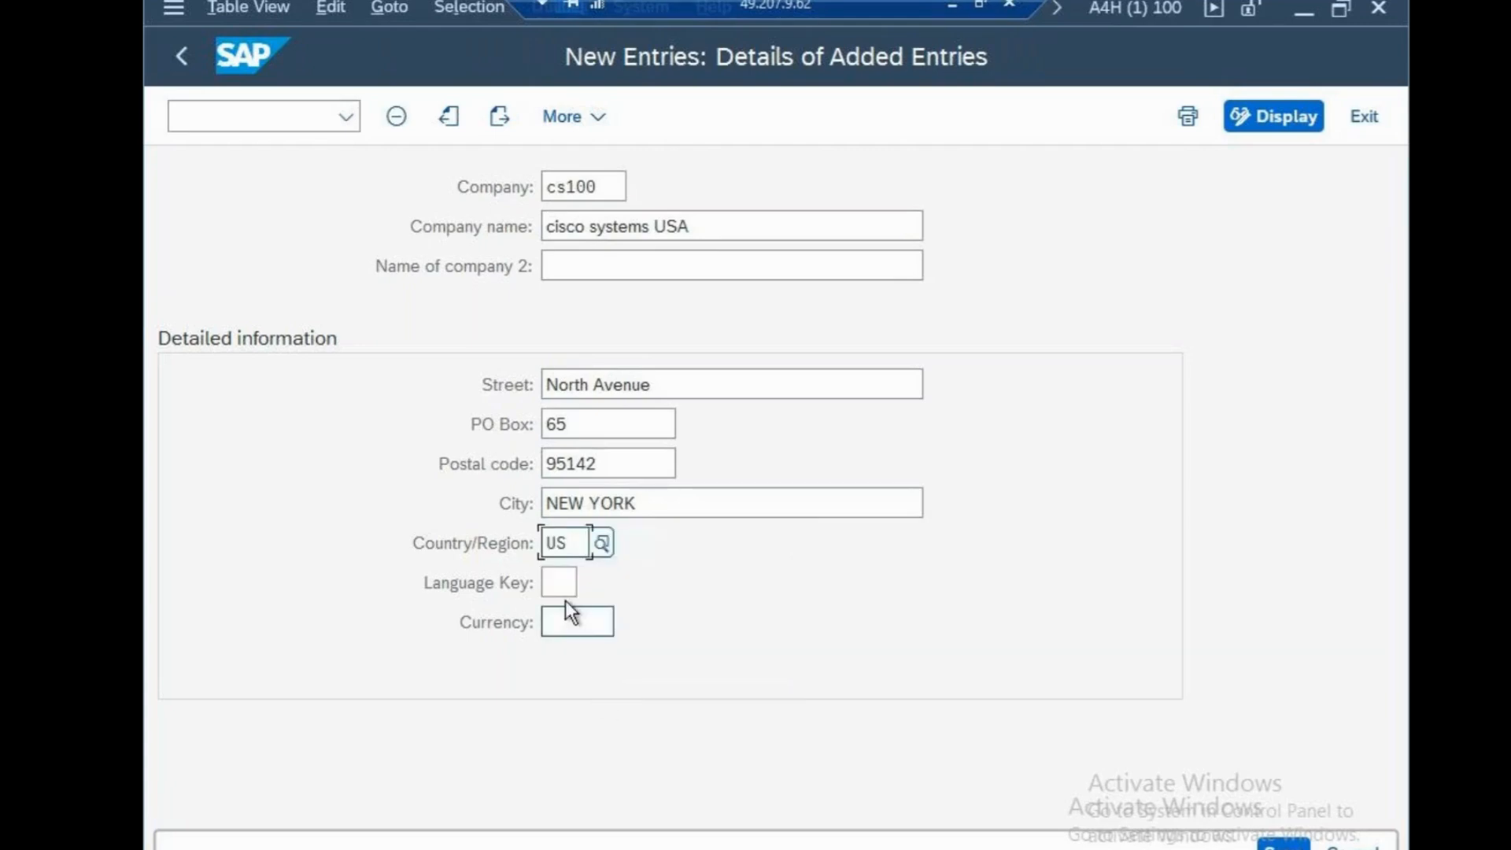
Set the company's language key to EN and its currency to USD
click(571, 584)
text(en)
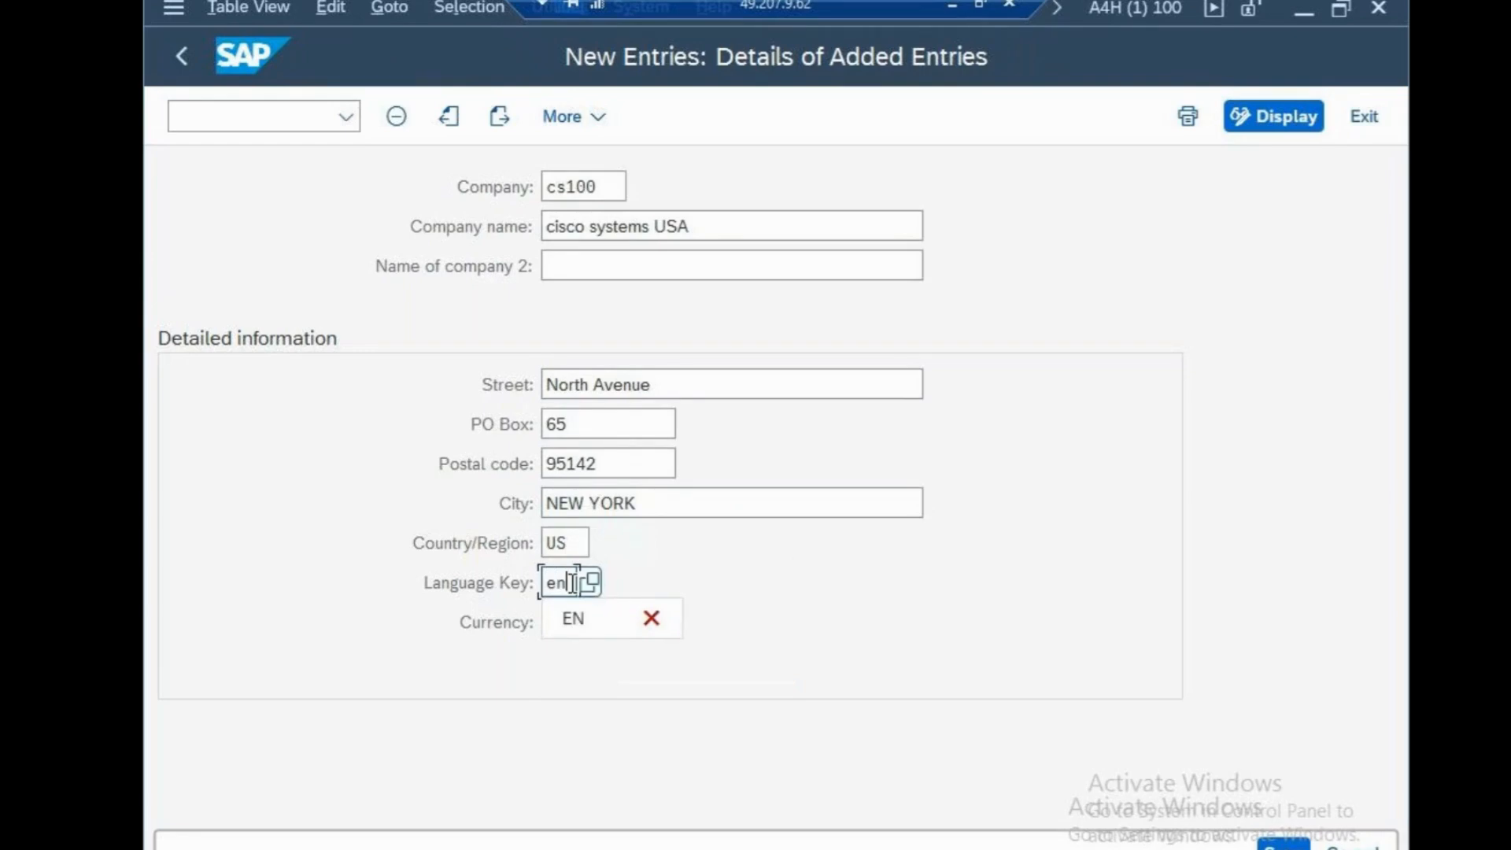
click(571, 615)
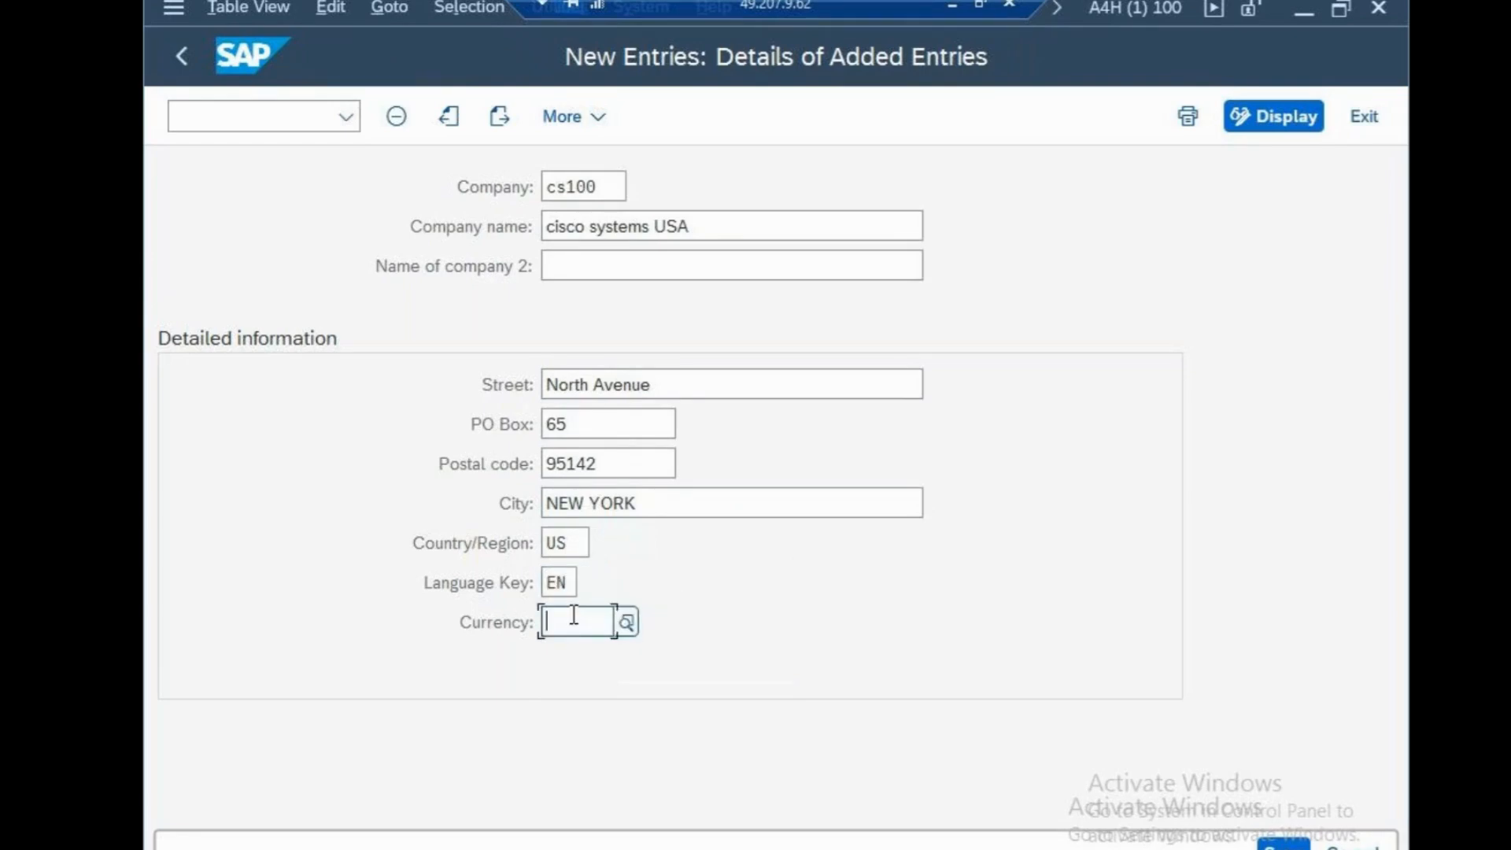
text(usd)
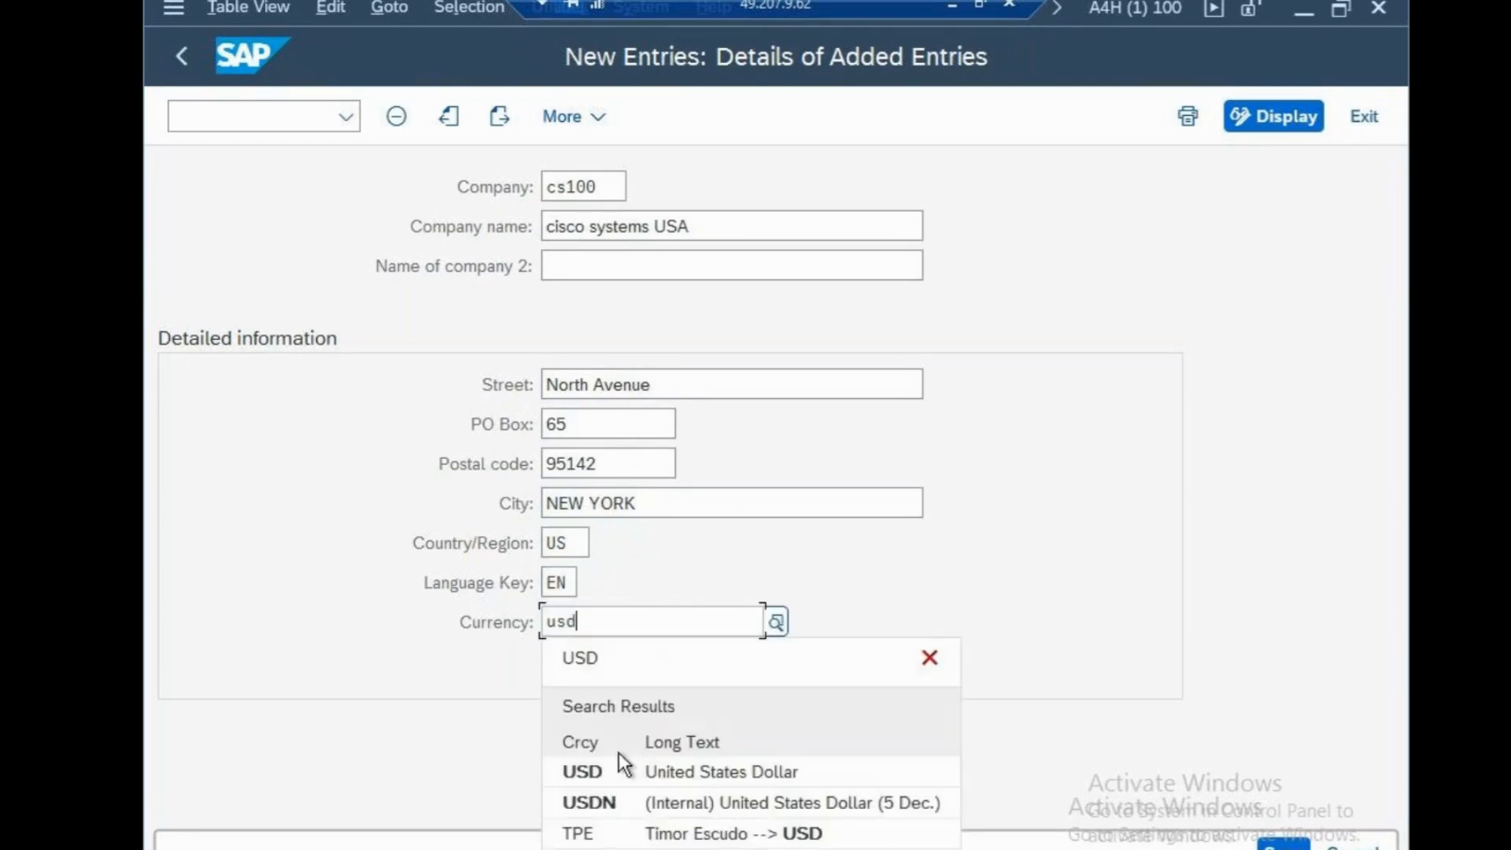
click(612, 765)
Save the company entry under a new customizing request with the short description "cisco systems"
key(ctrl+s)
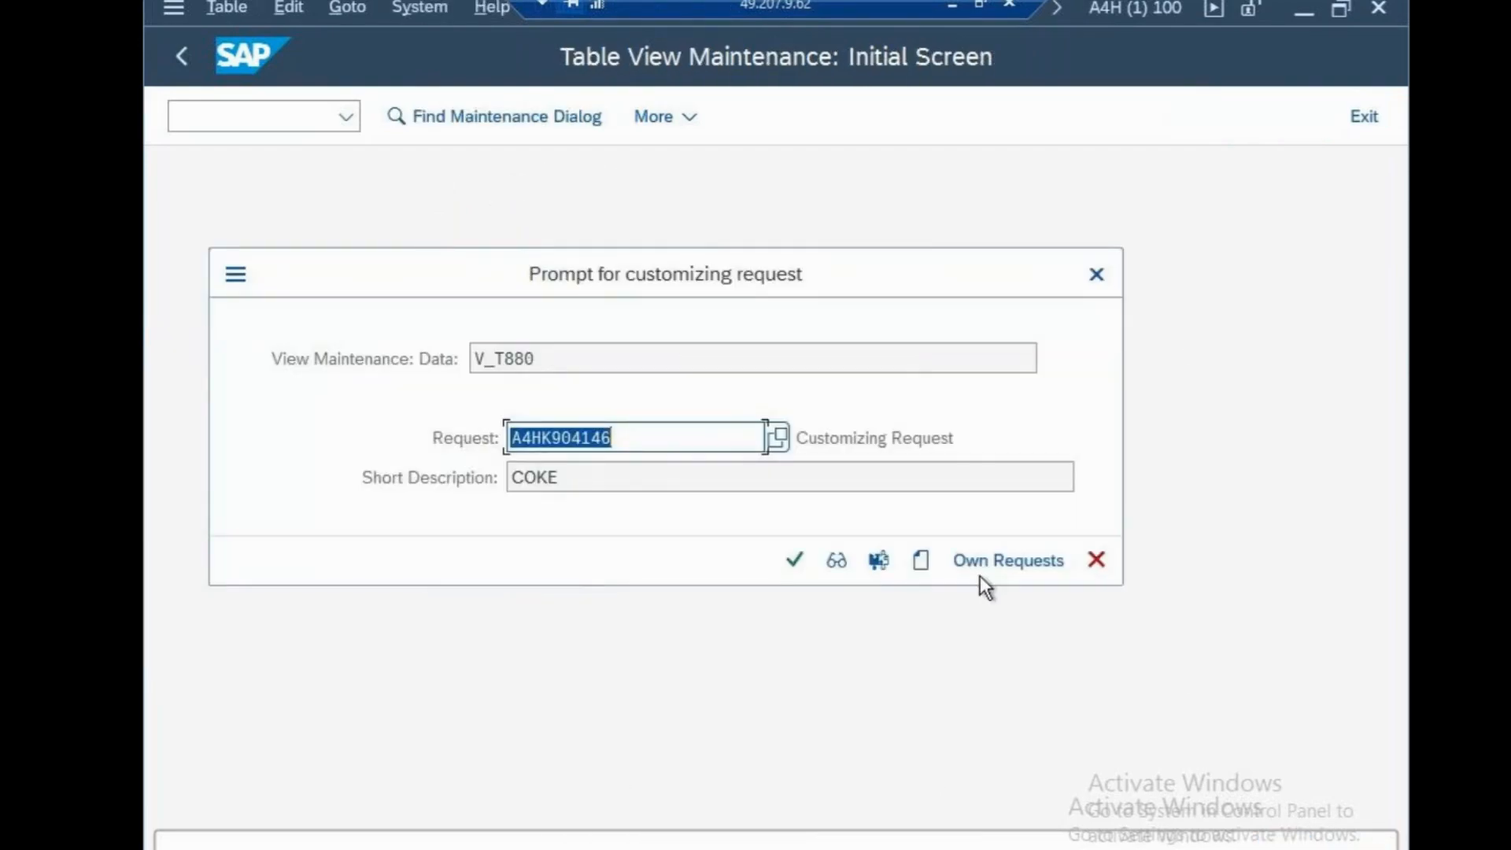
click(920, 564)
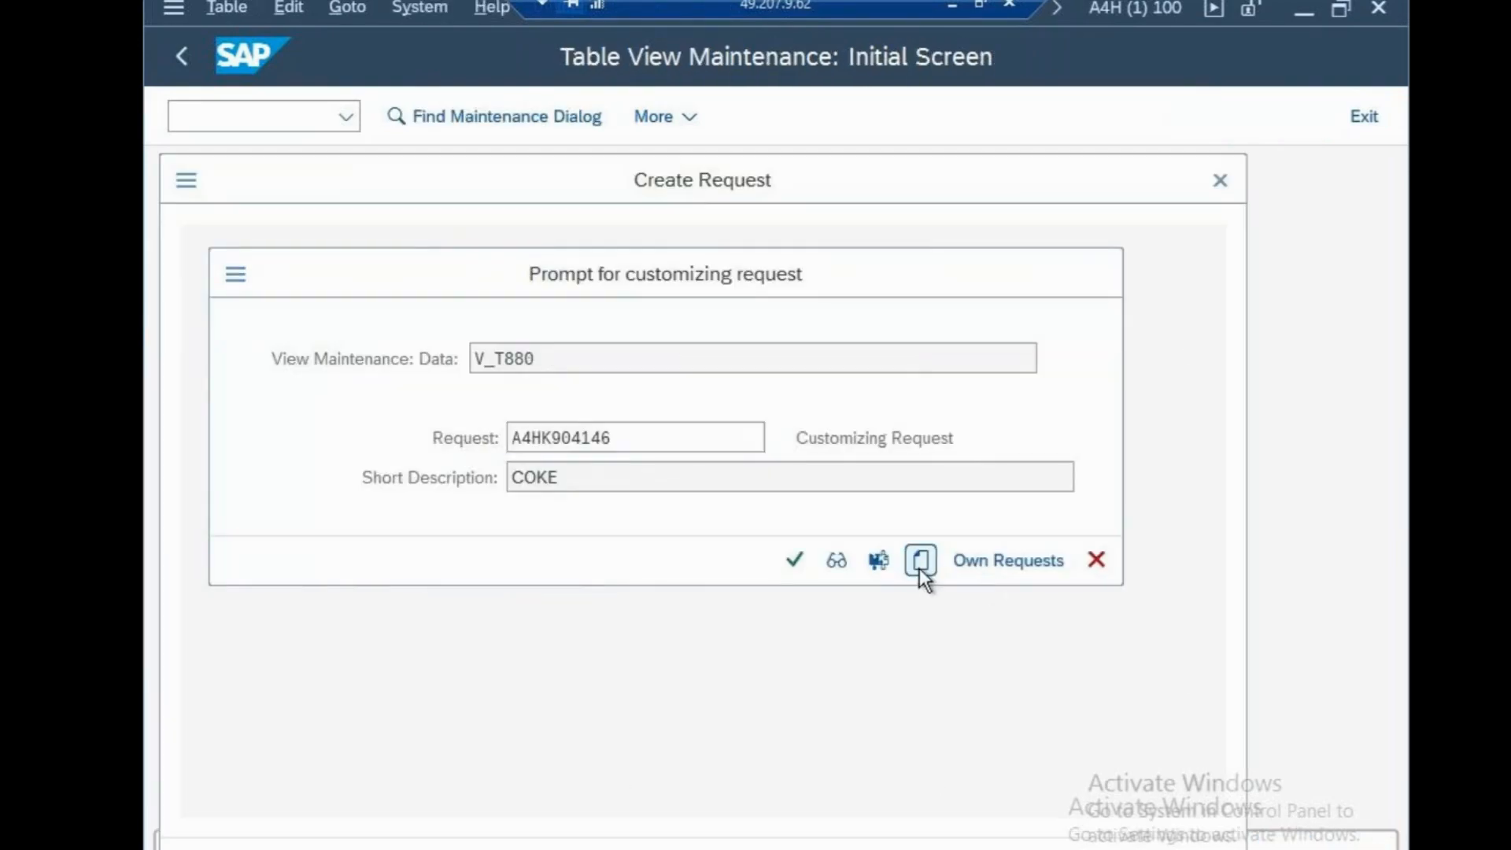
text(cisco ssytem)
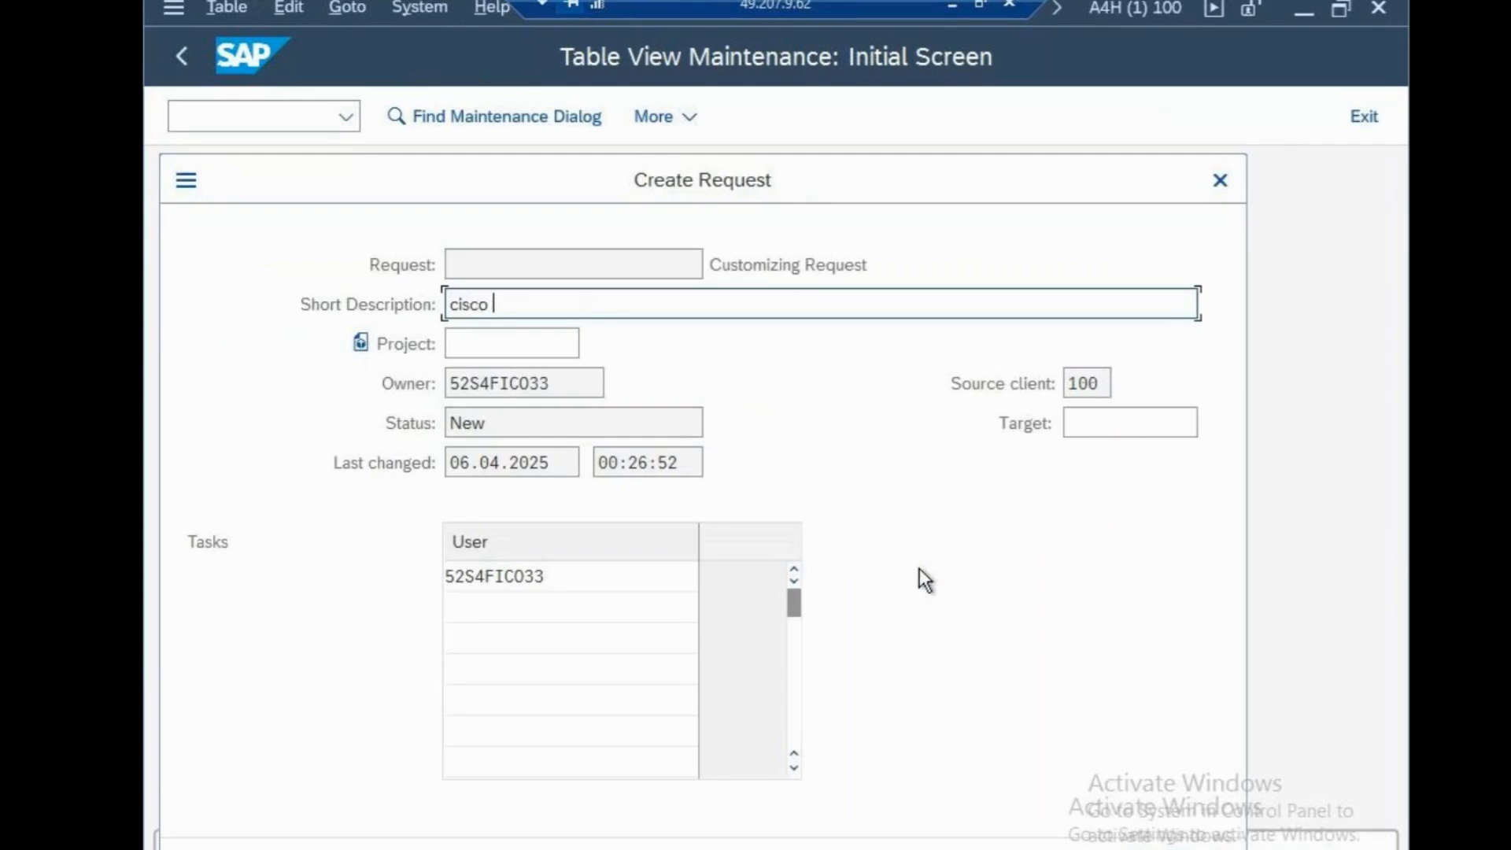
key(BackSpace)
key(BackSpace)
key(BackSpace)
key(BackSpace)
key(BackSpace)
text(ystems)
click(1137, 847)
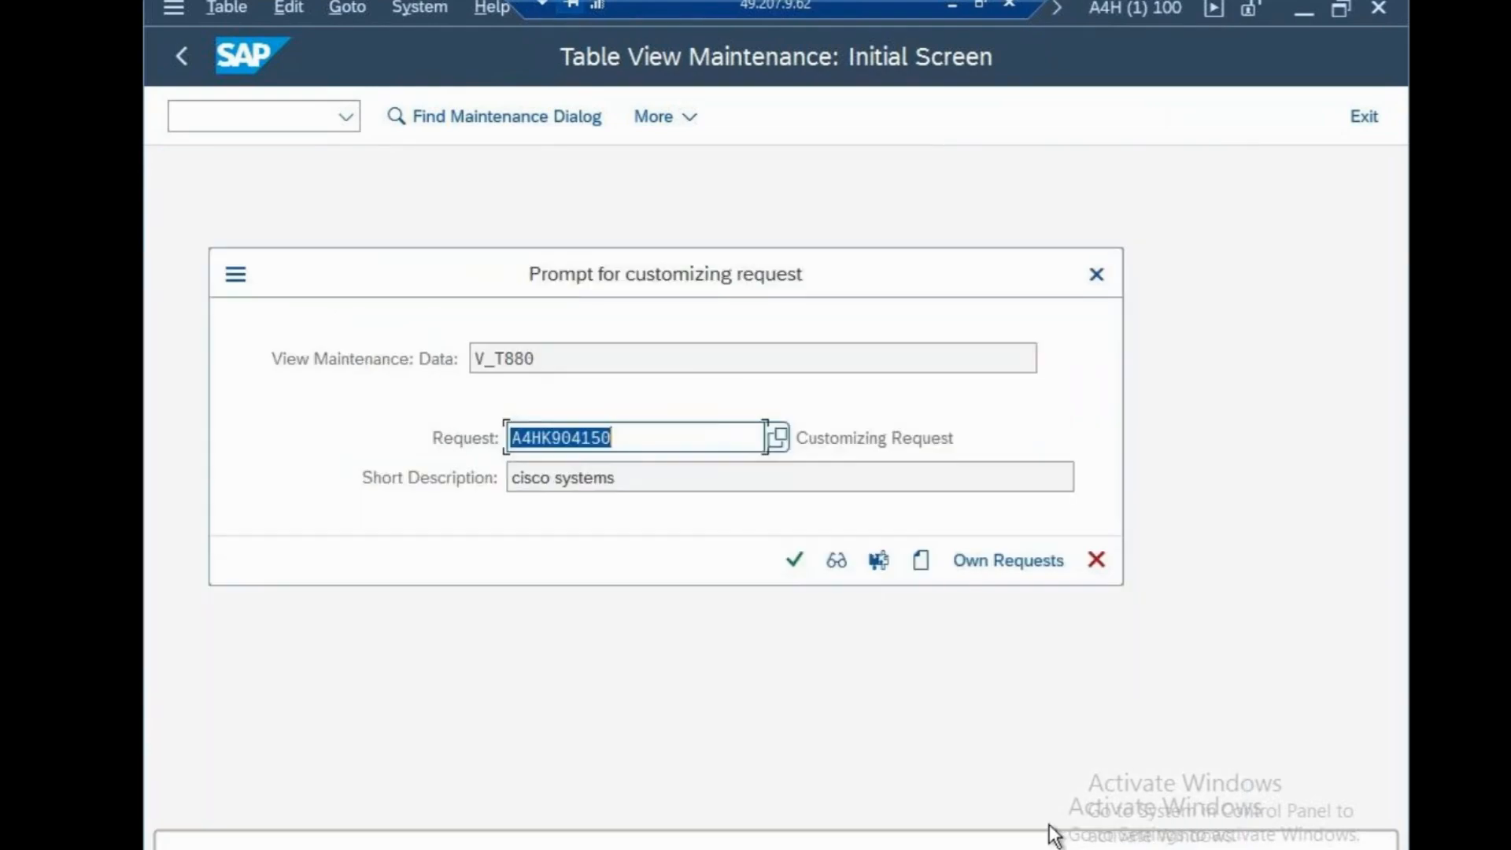
click(787, 561)
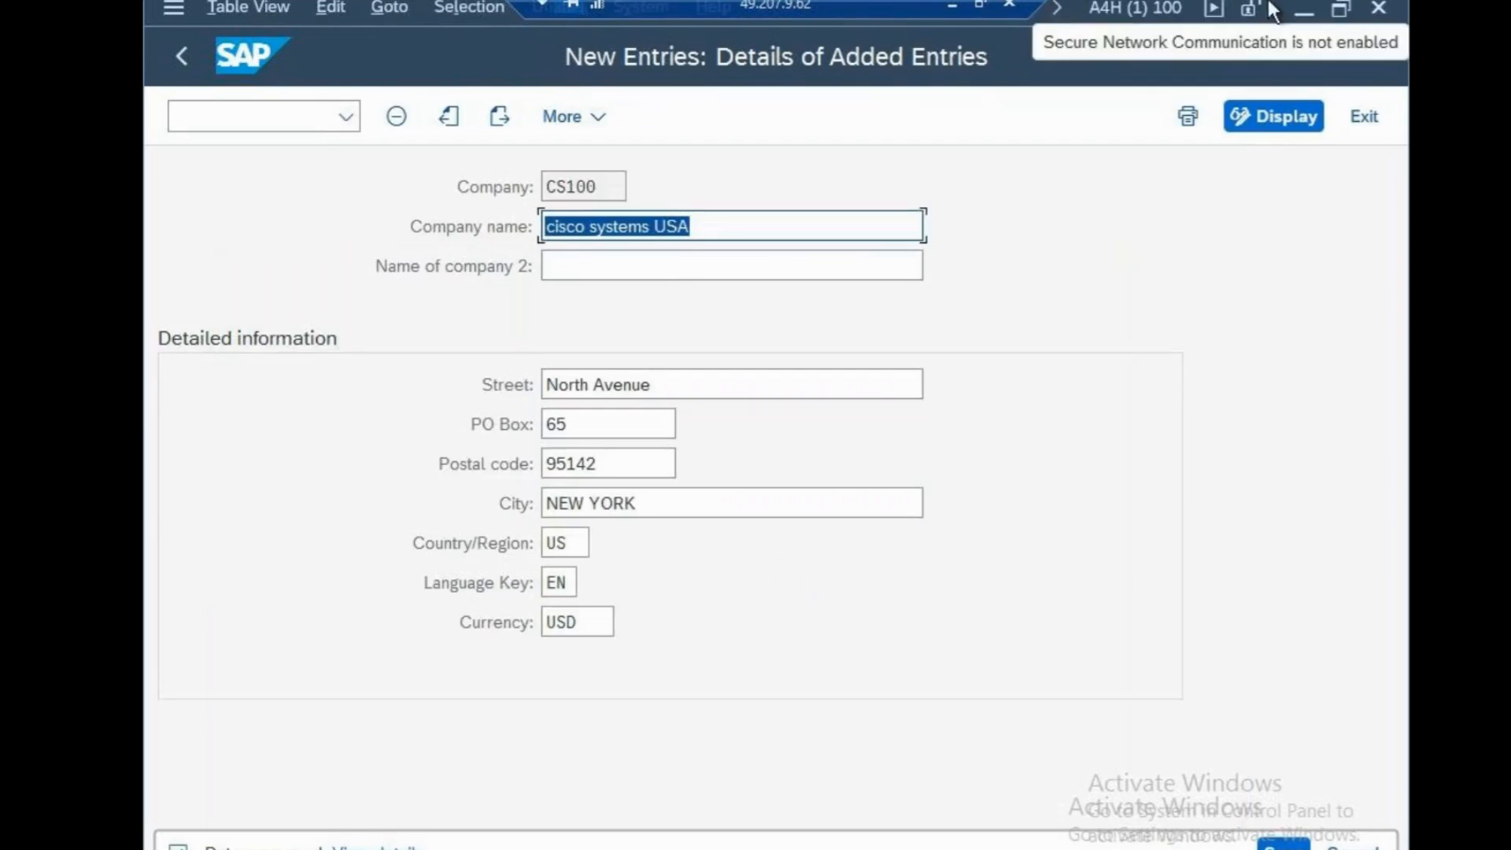
Minimize the SAP session and the remote desktop to return to the Notepad document
click(1294, 12)
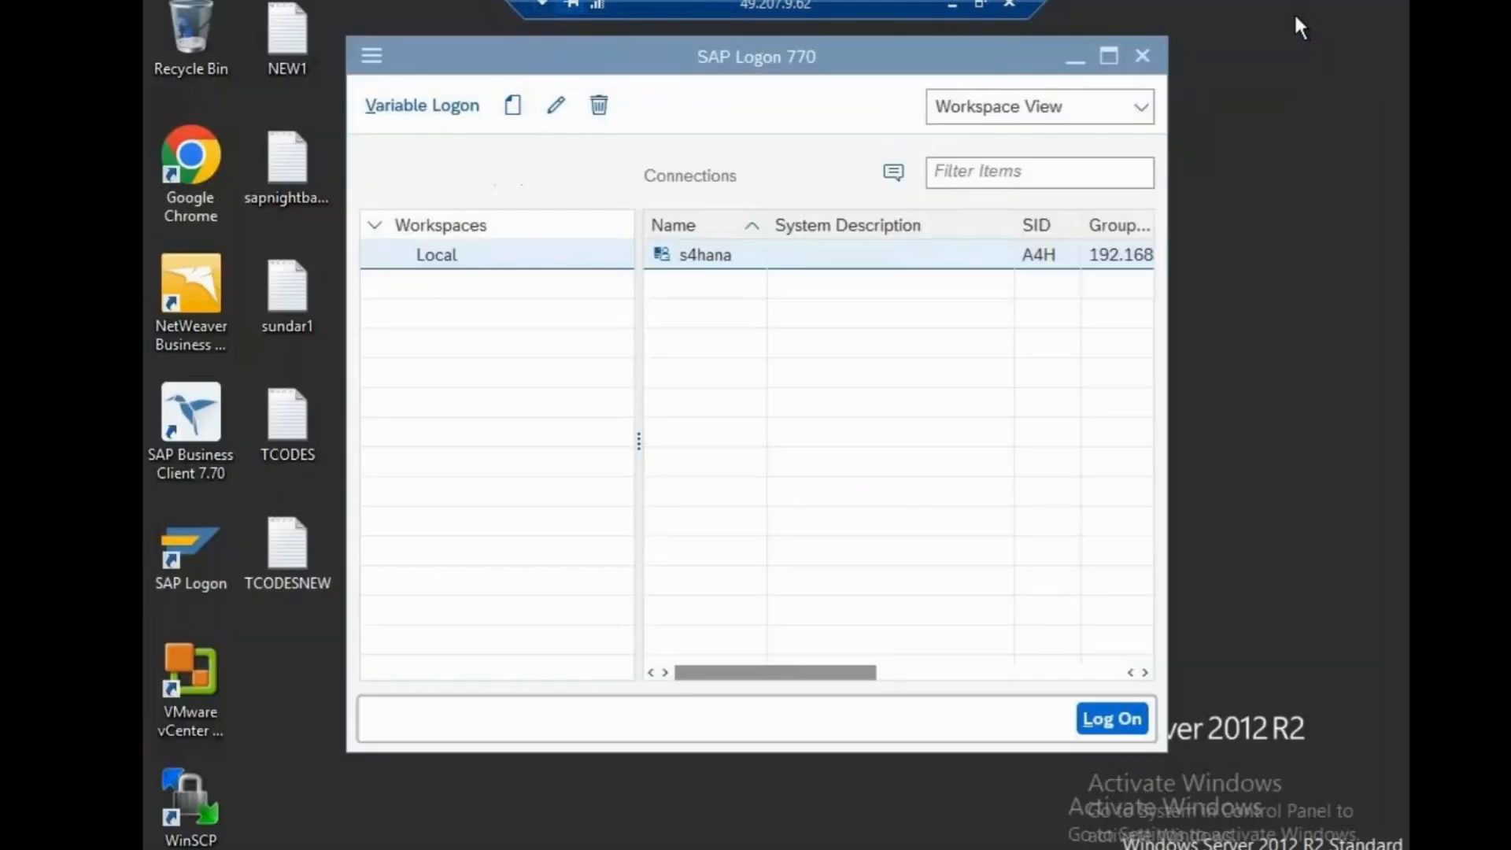
click(949, 5)
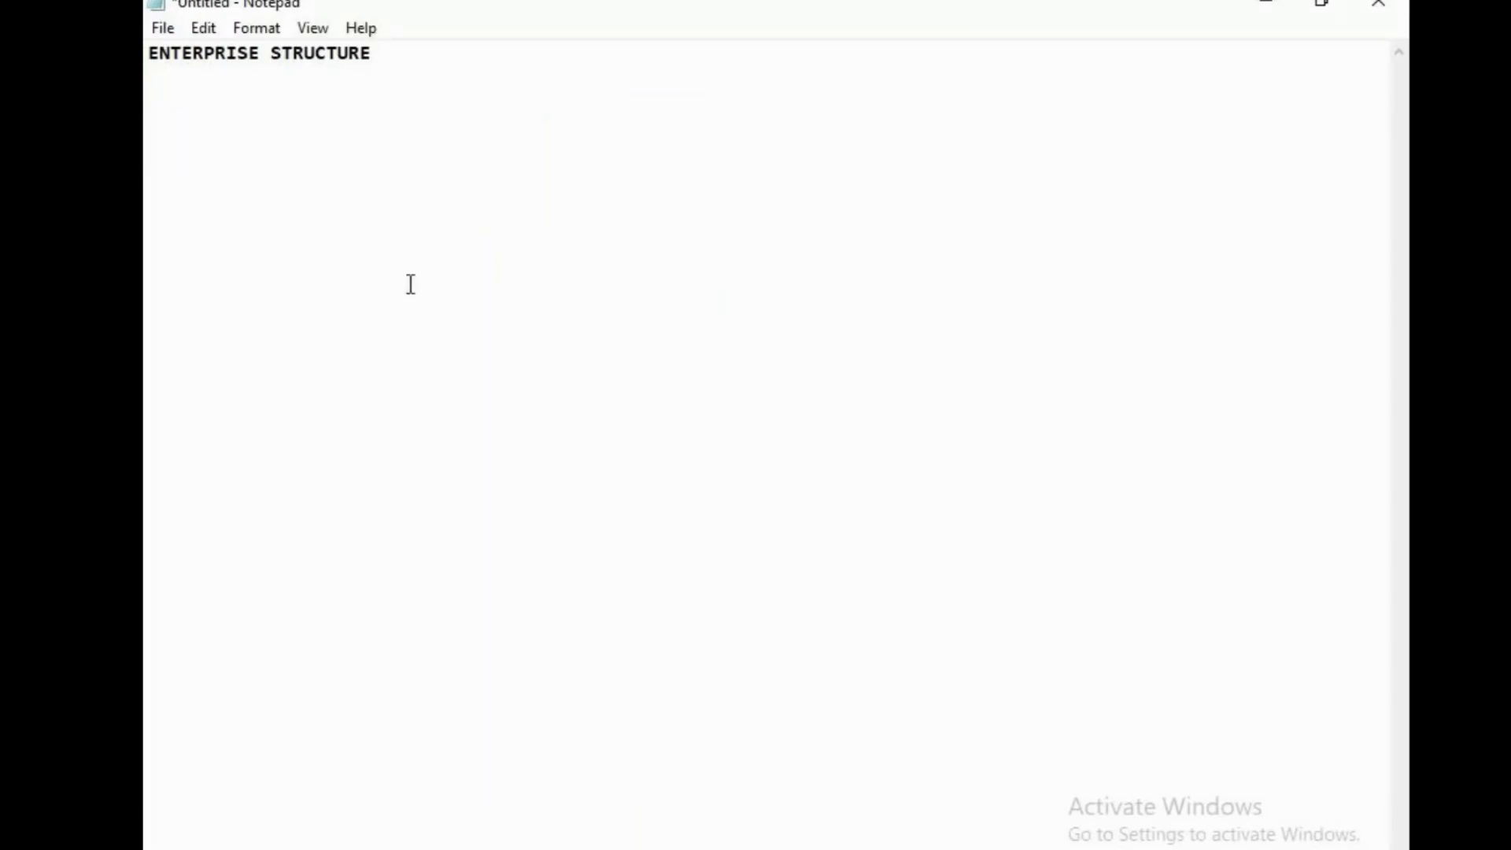
Replace the ENTERPRISE STRUCTURE heading in the Notepad document with the note OX15-cs100 on the second line
drag(401, 61, 146, 46)
key(ctrl+x)
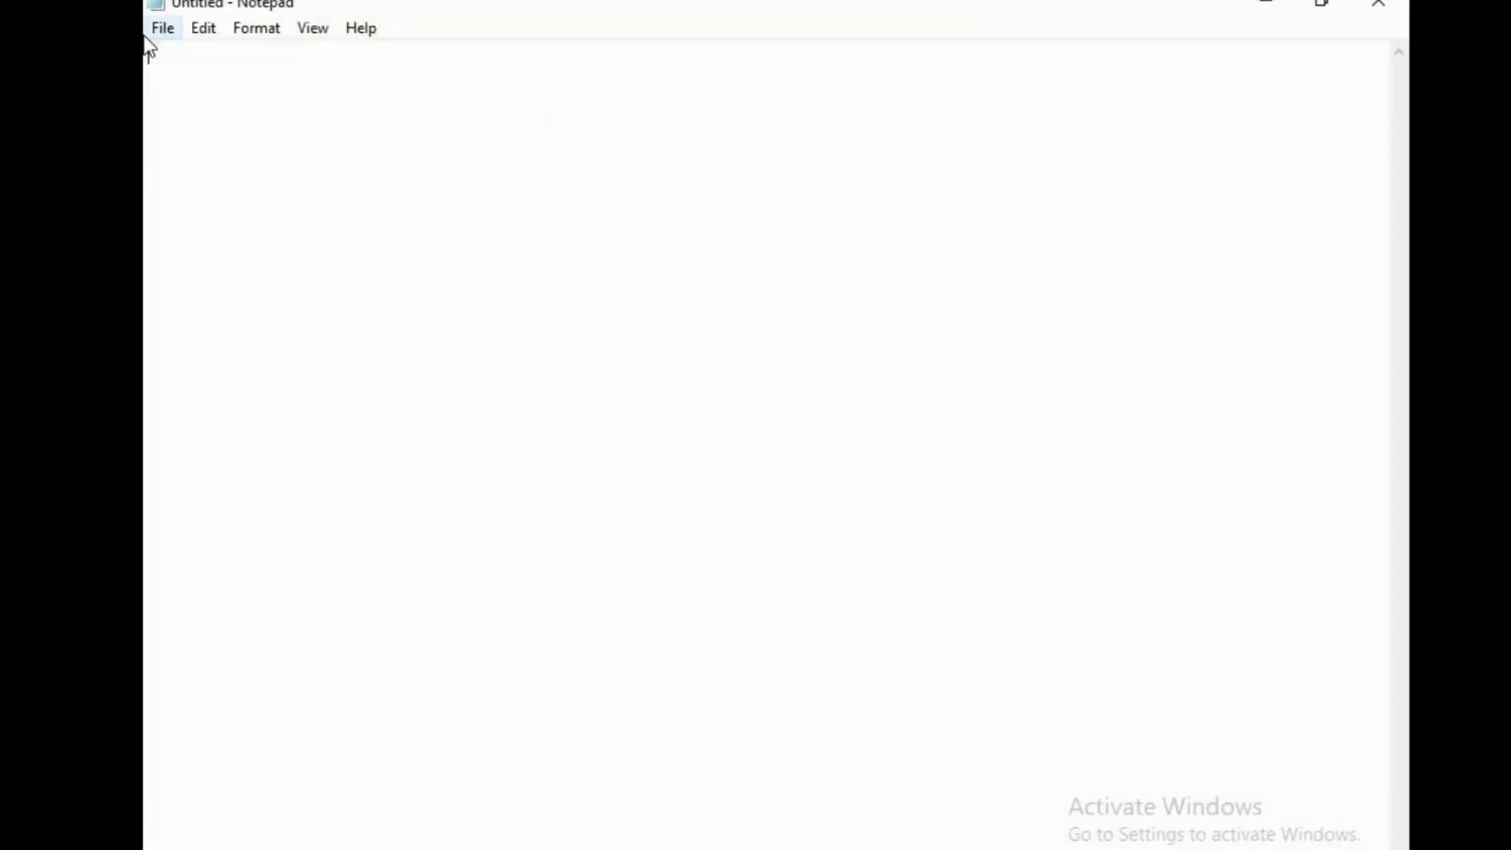
text(OX)
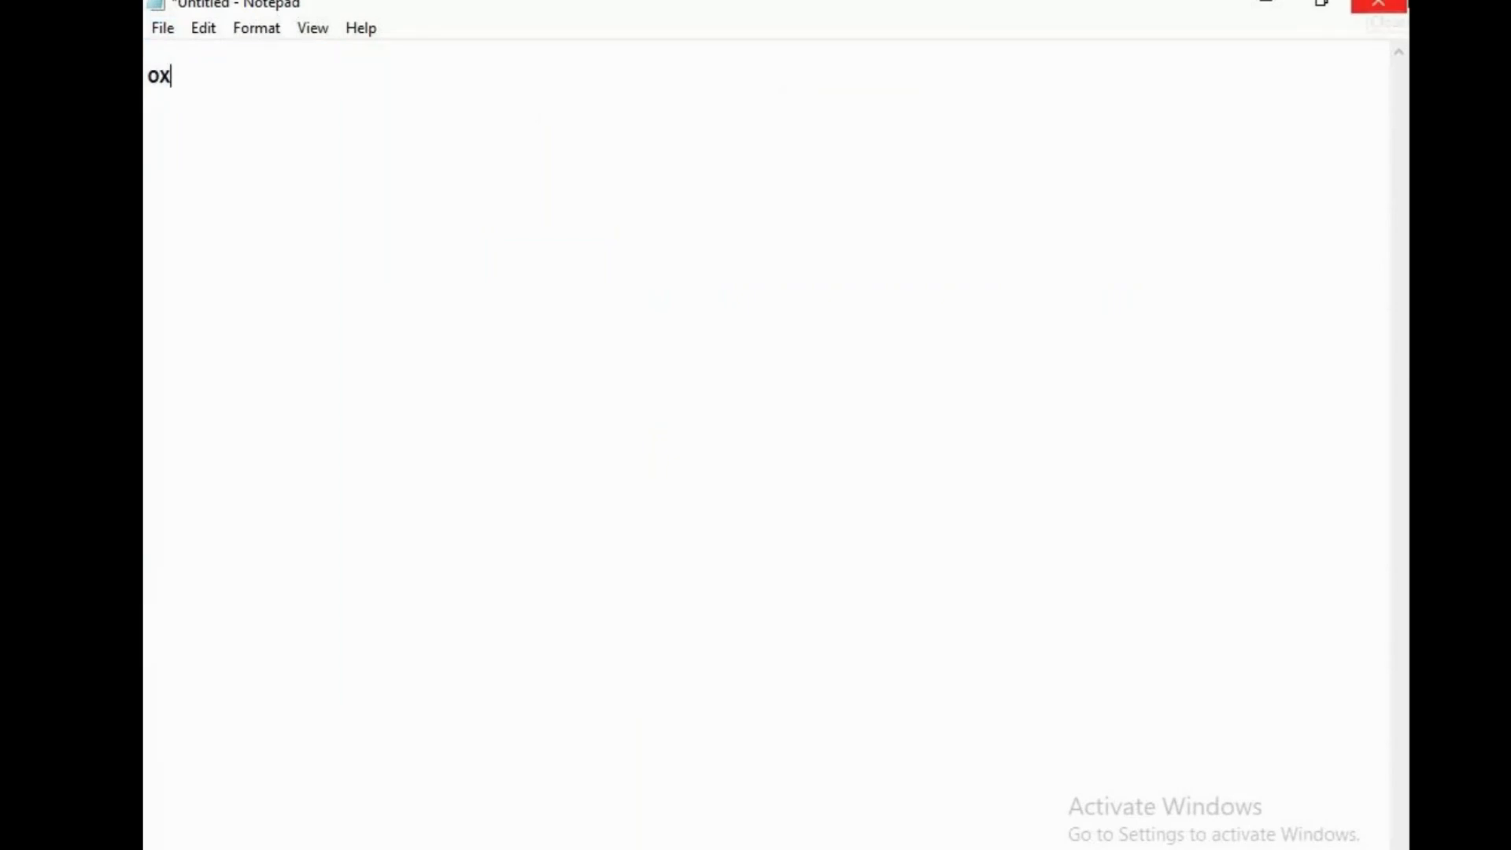
text(15)
text(-cs1)
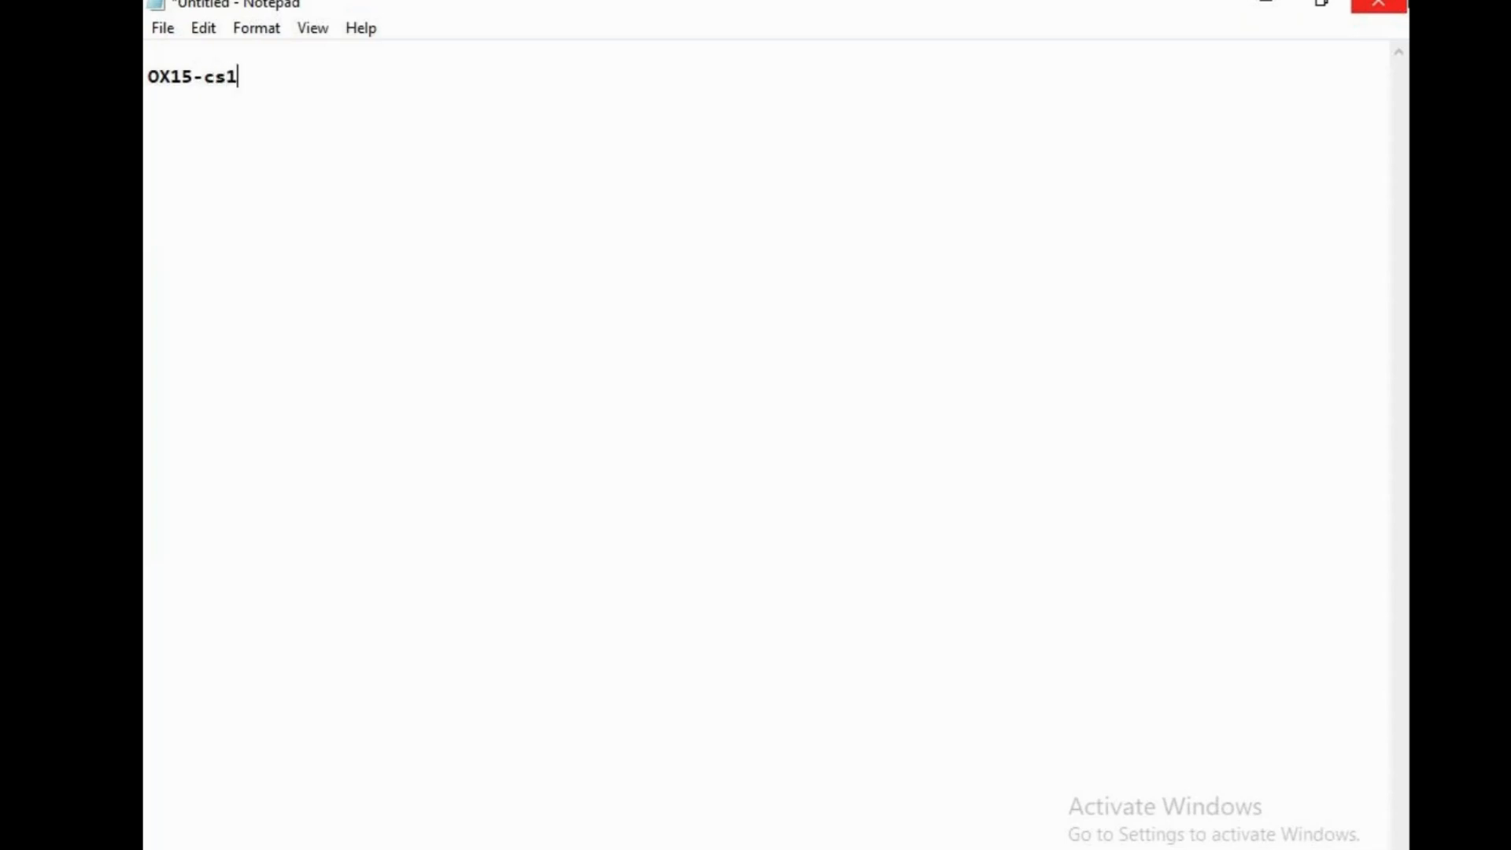
key(BackSpace)
key(BackSpace)
key(BackSpace)
text(cs100)
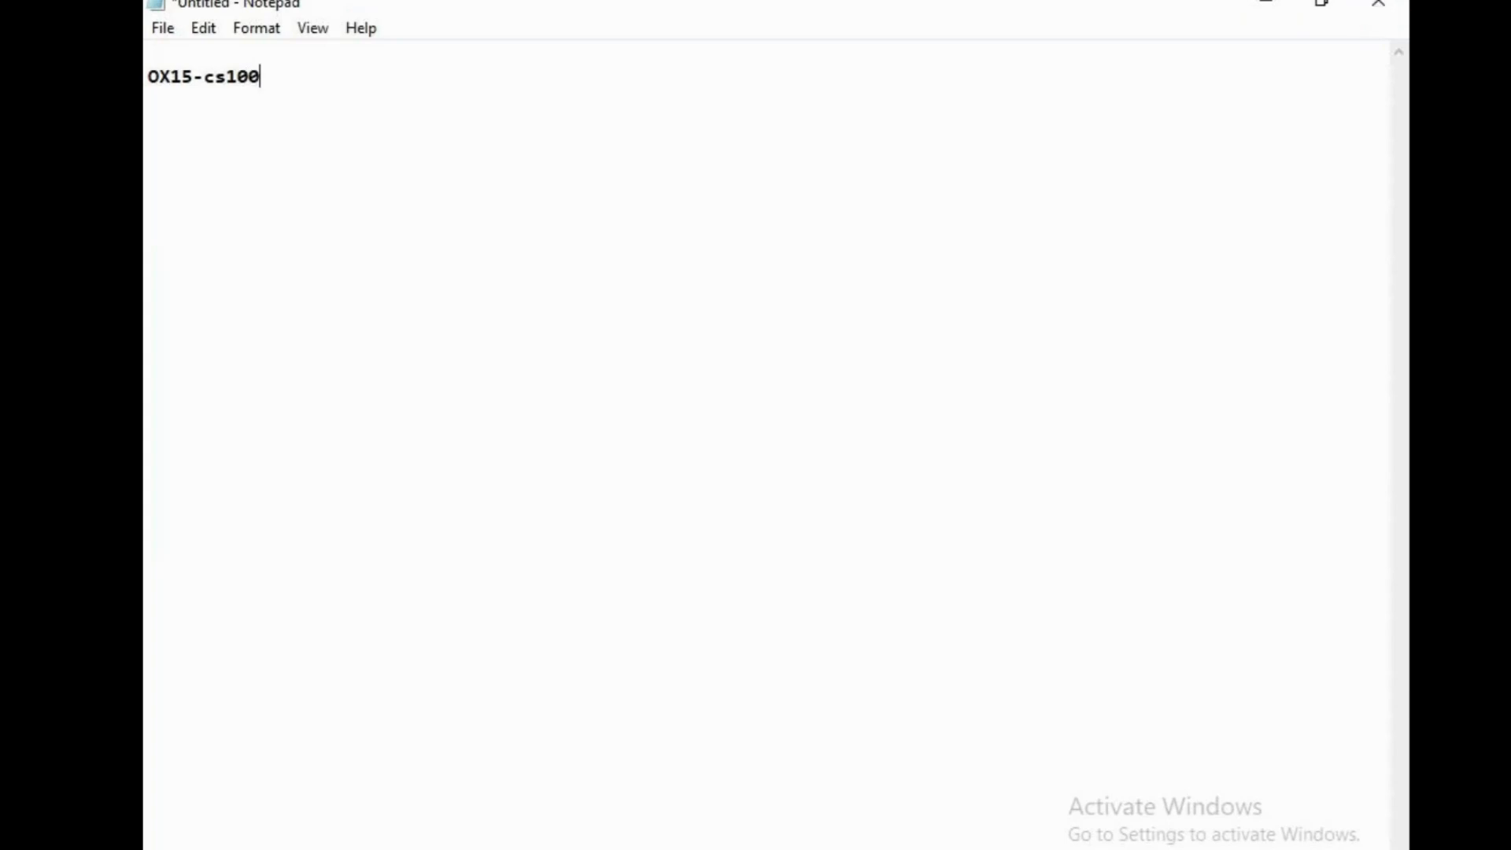
Switch back to the SAP session and name company code CSN "cisco new york"
mouse_move(864, 848)
click(782, 819)
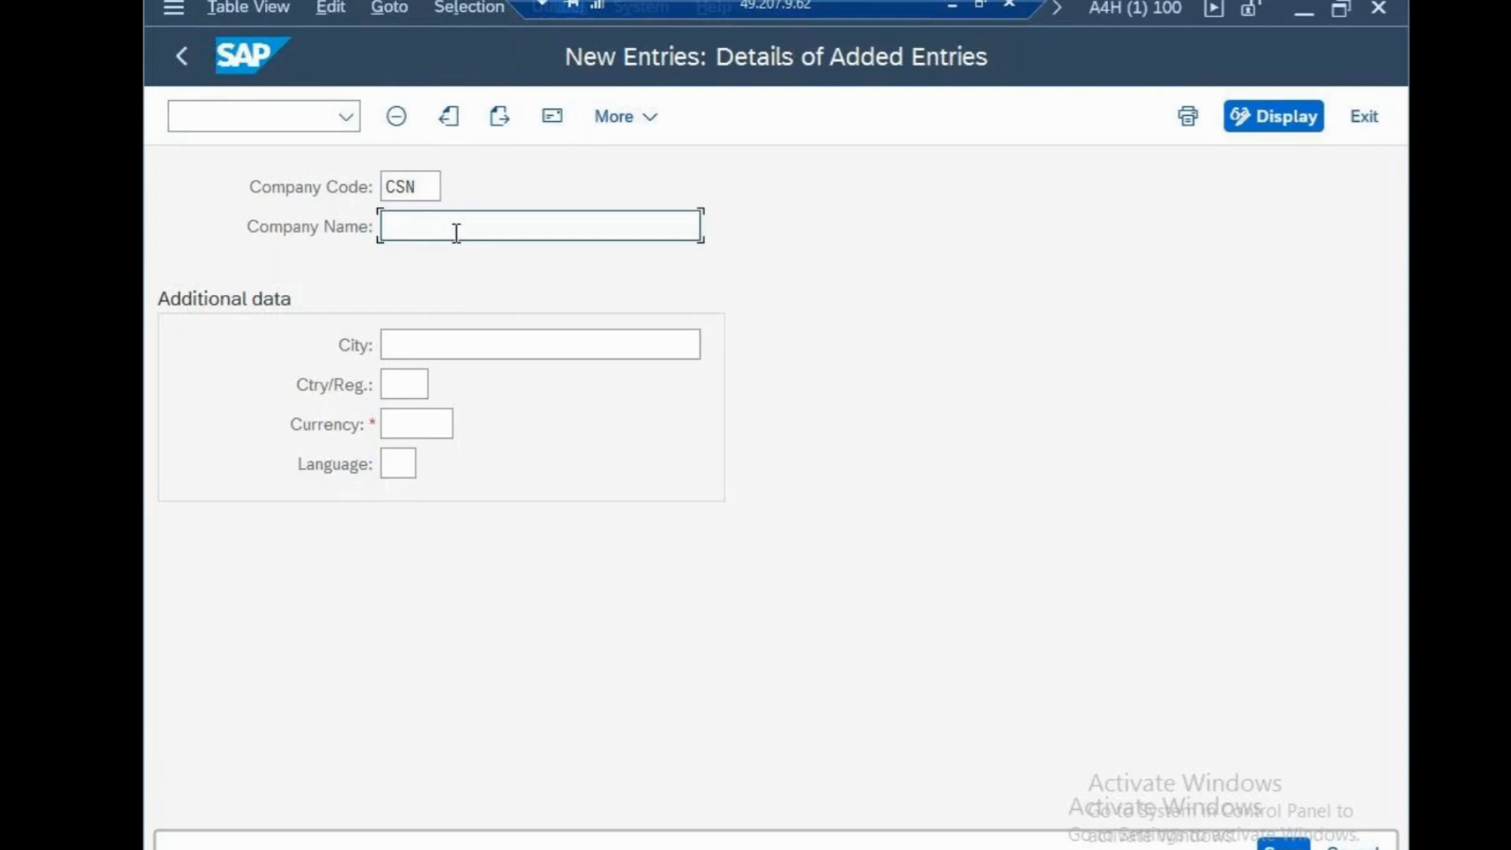
text(cisco new york)
Set the city of company code CSN to new york
click(648, 354)
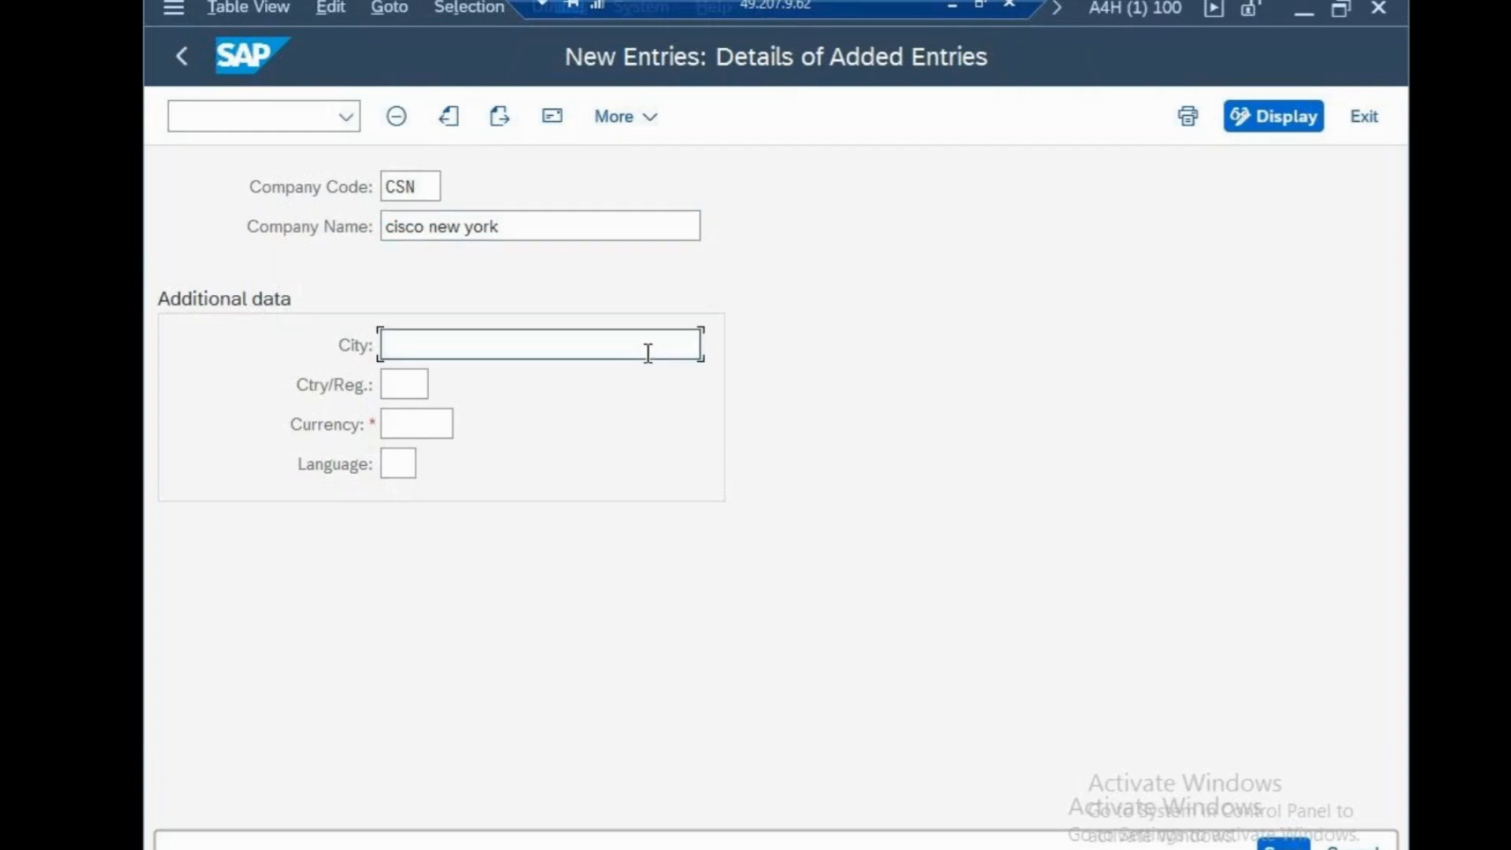
text(new )
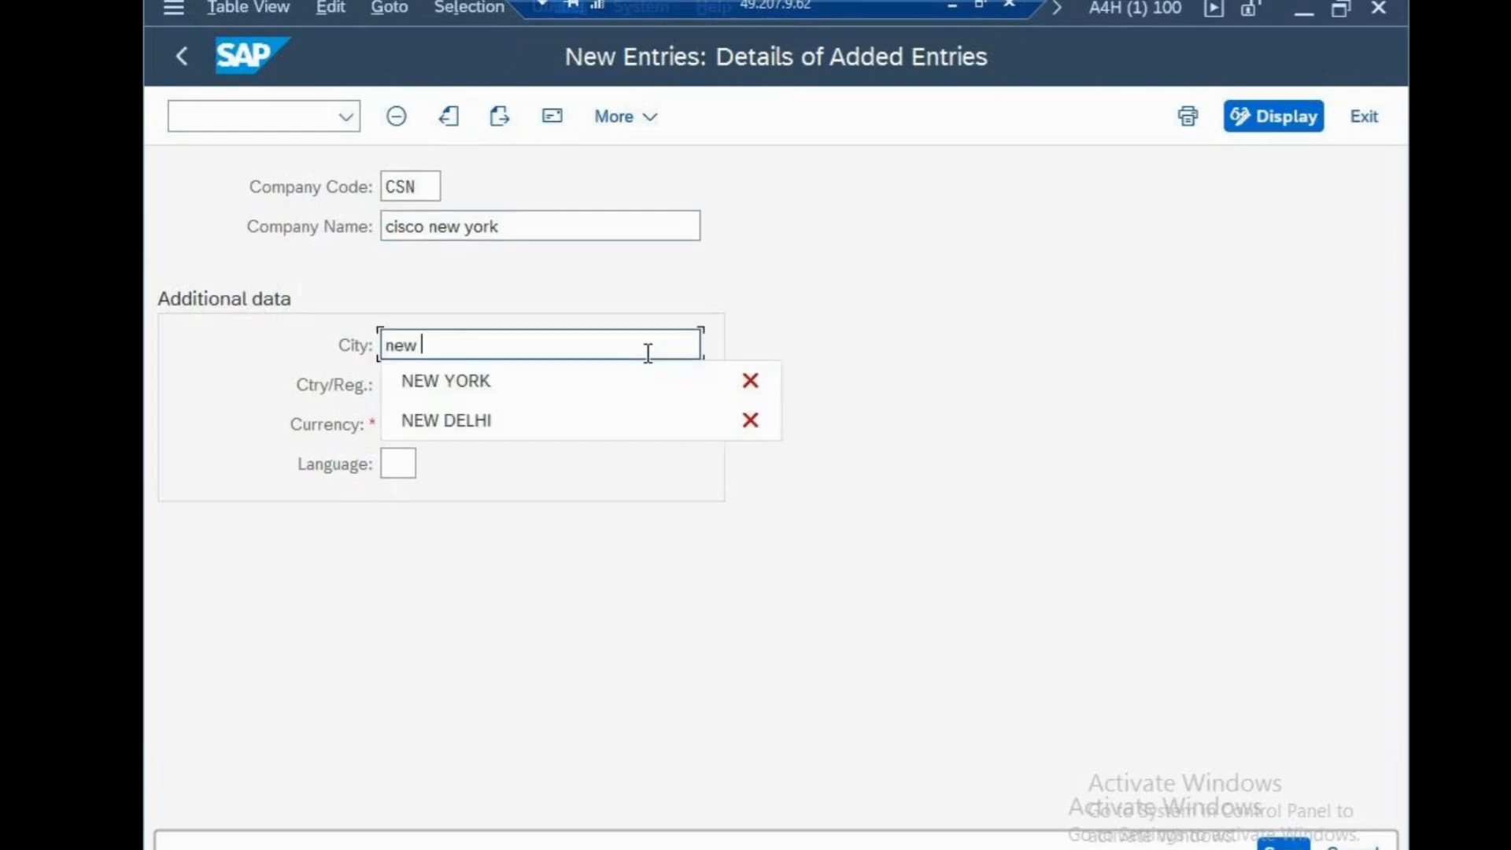
text(yp)
key(BackSpace)
key(BackSpace)
text(ork)
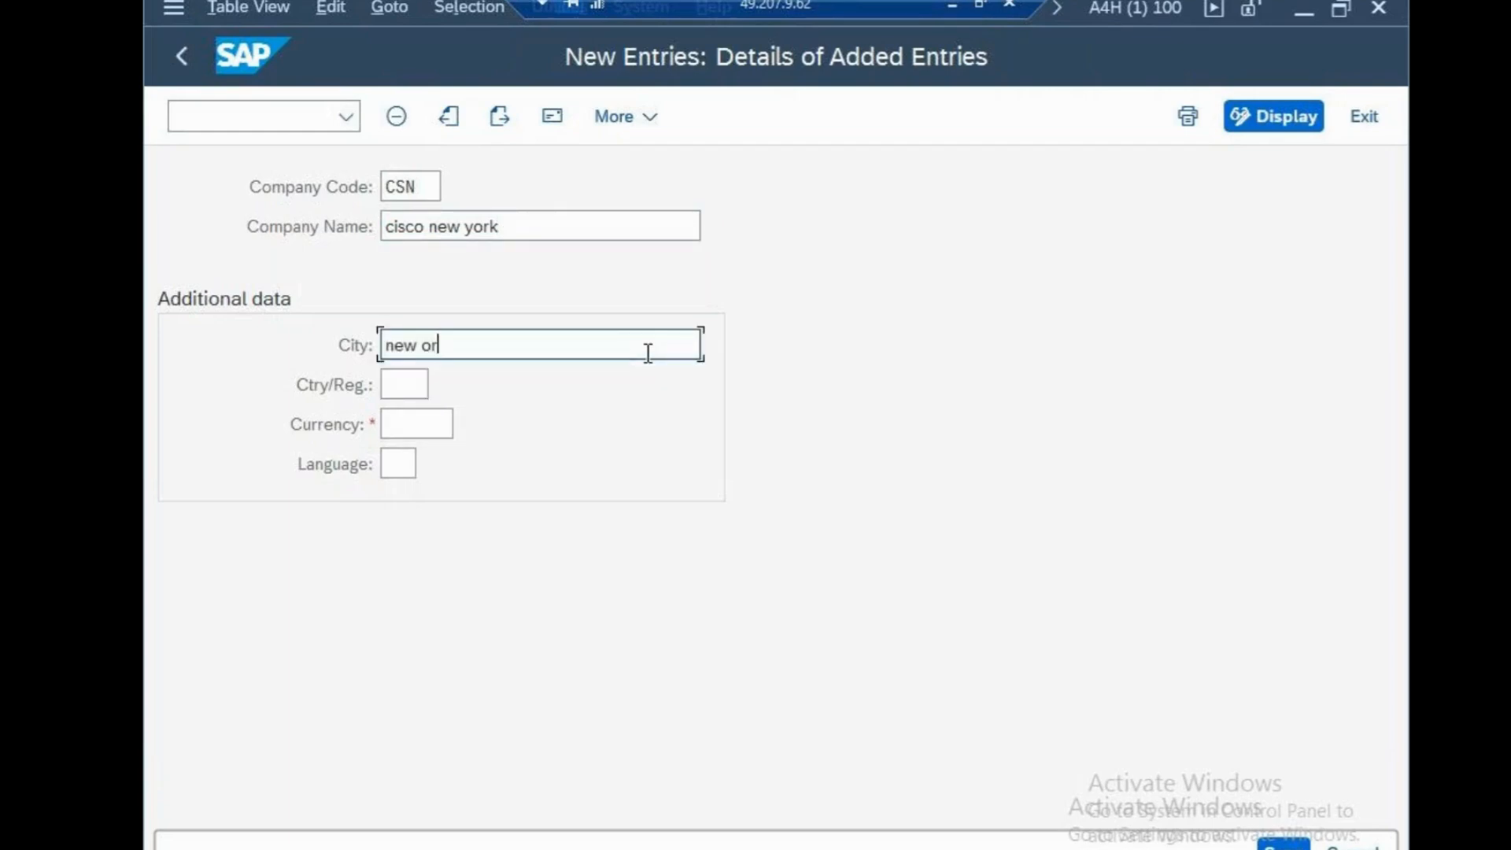
key(BackSpace)
key(BackSpace)
key(BackSpace)
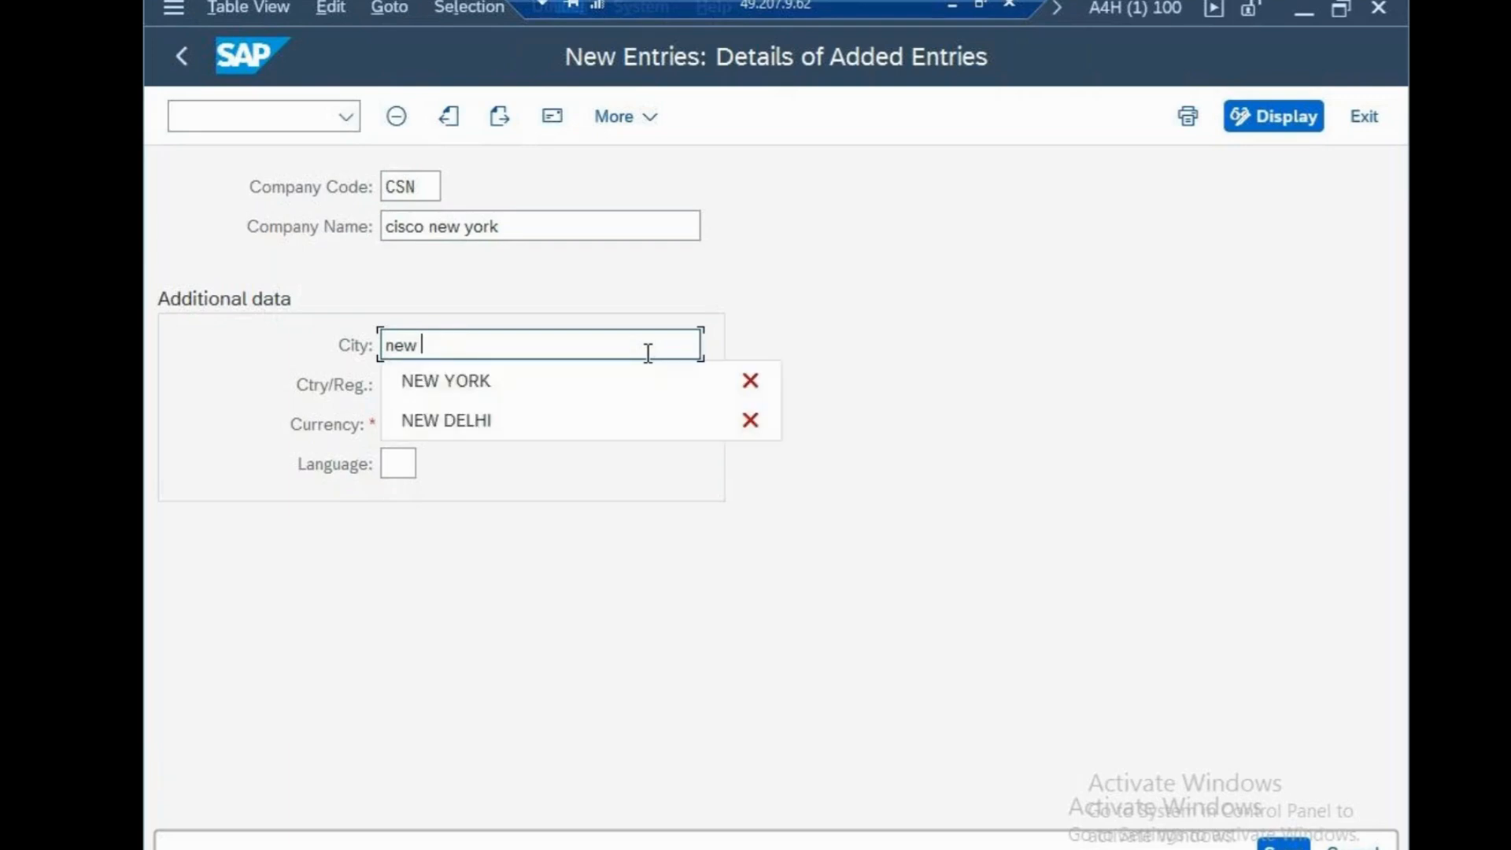
text(york)
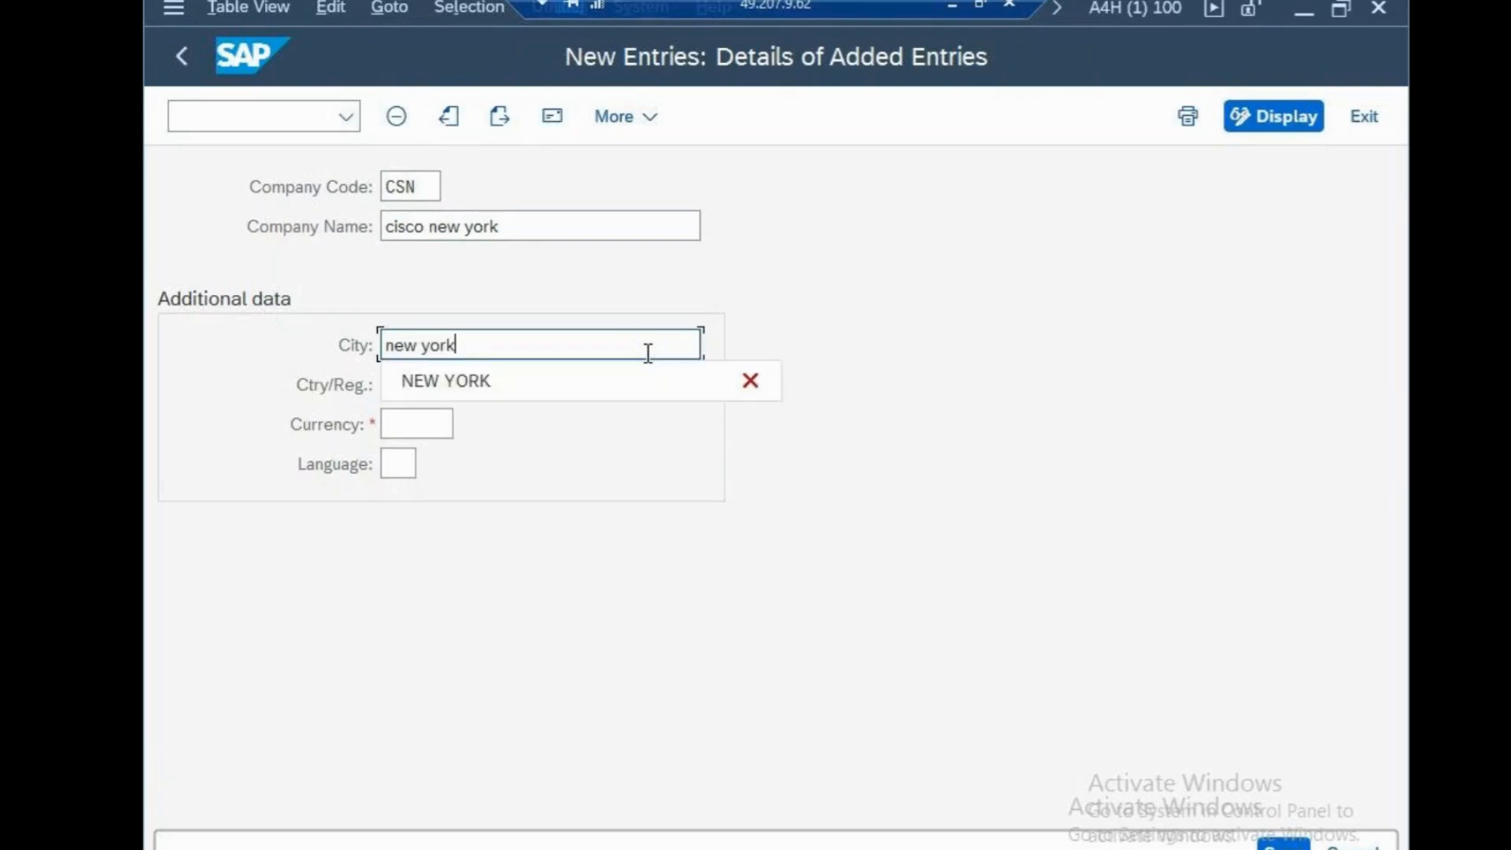
Set the country/region of company code CSN to US and its currency to USD
click(398, 385)
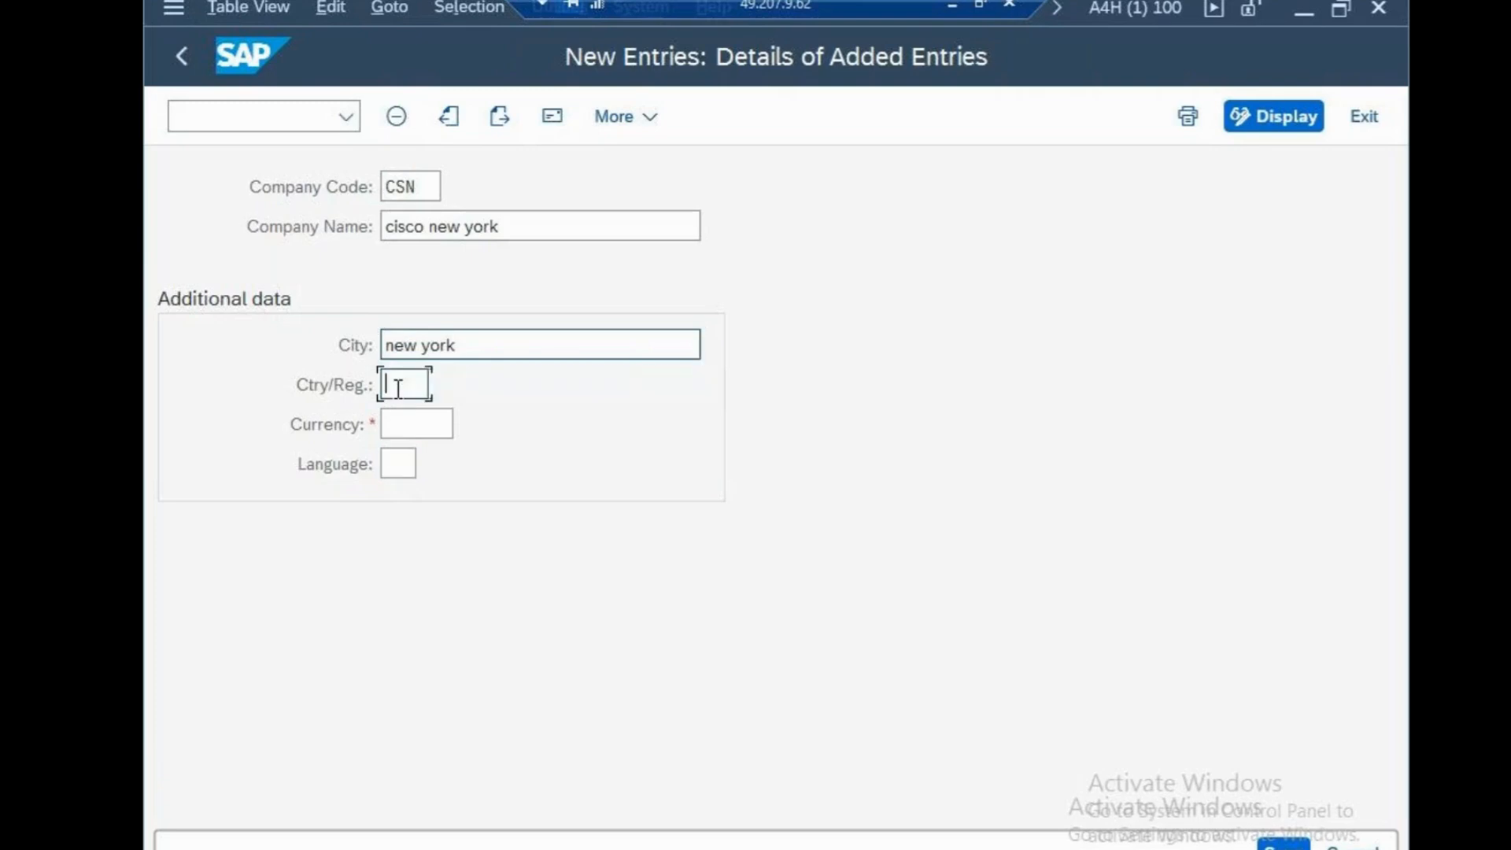
text(us)
key(Tab)
text(in)
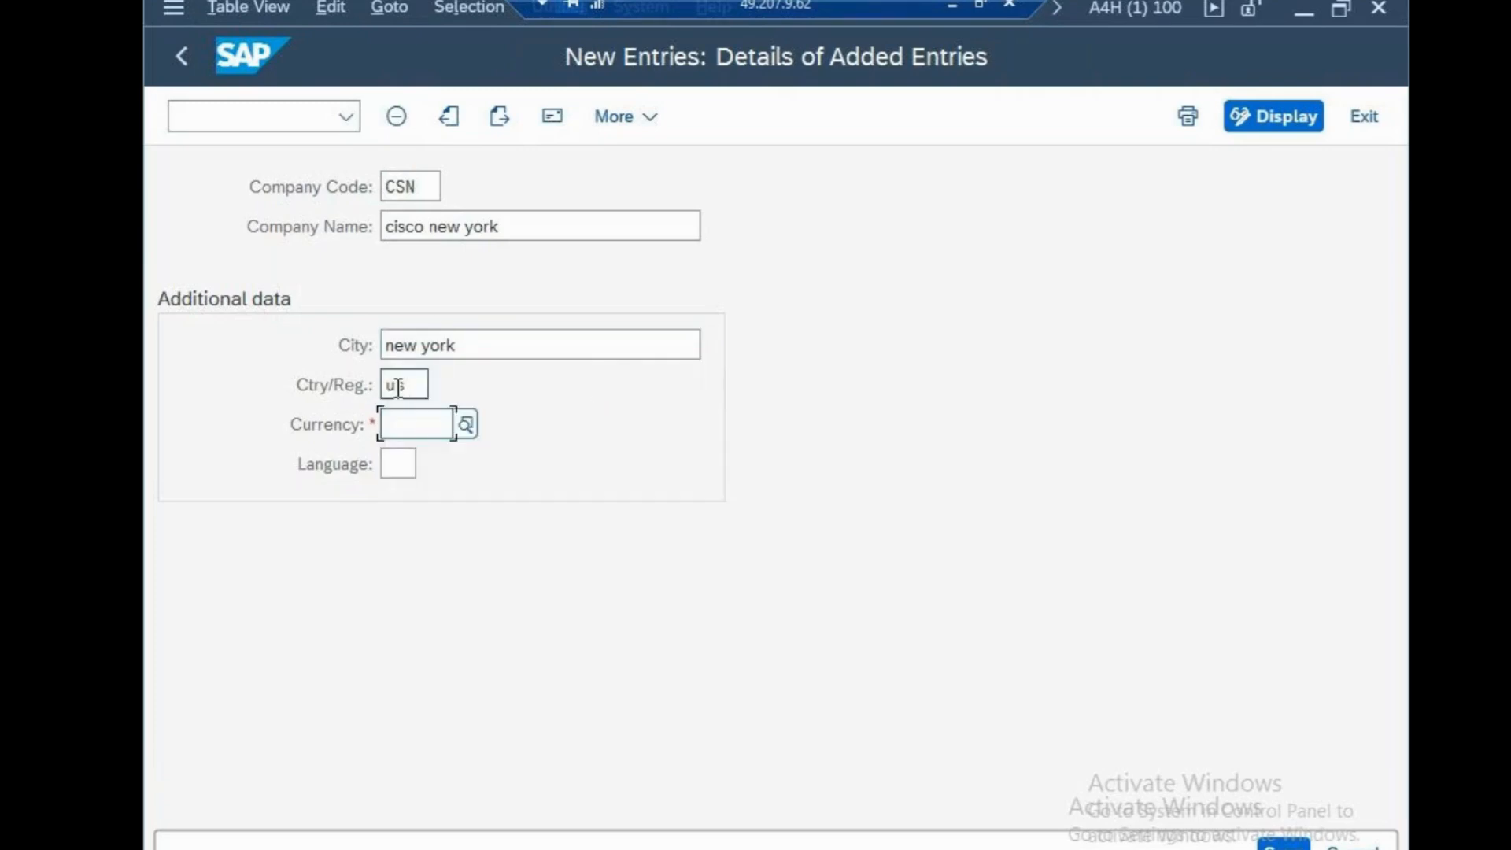
text(i=usd)
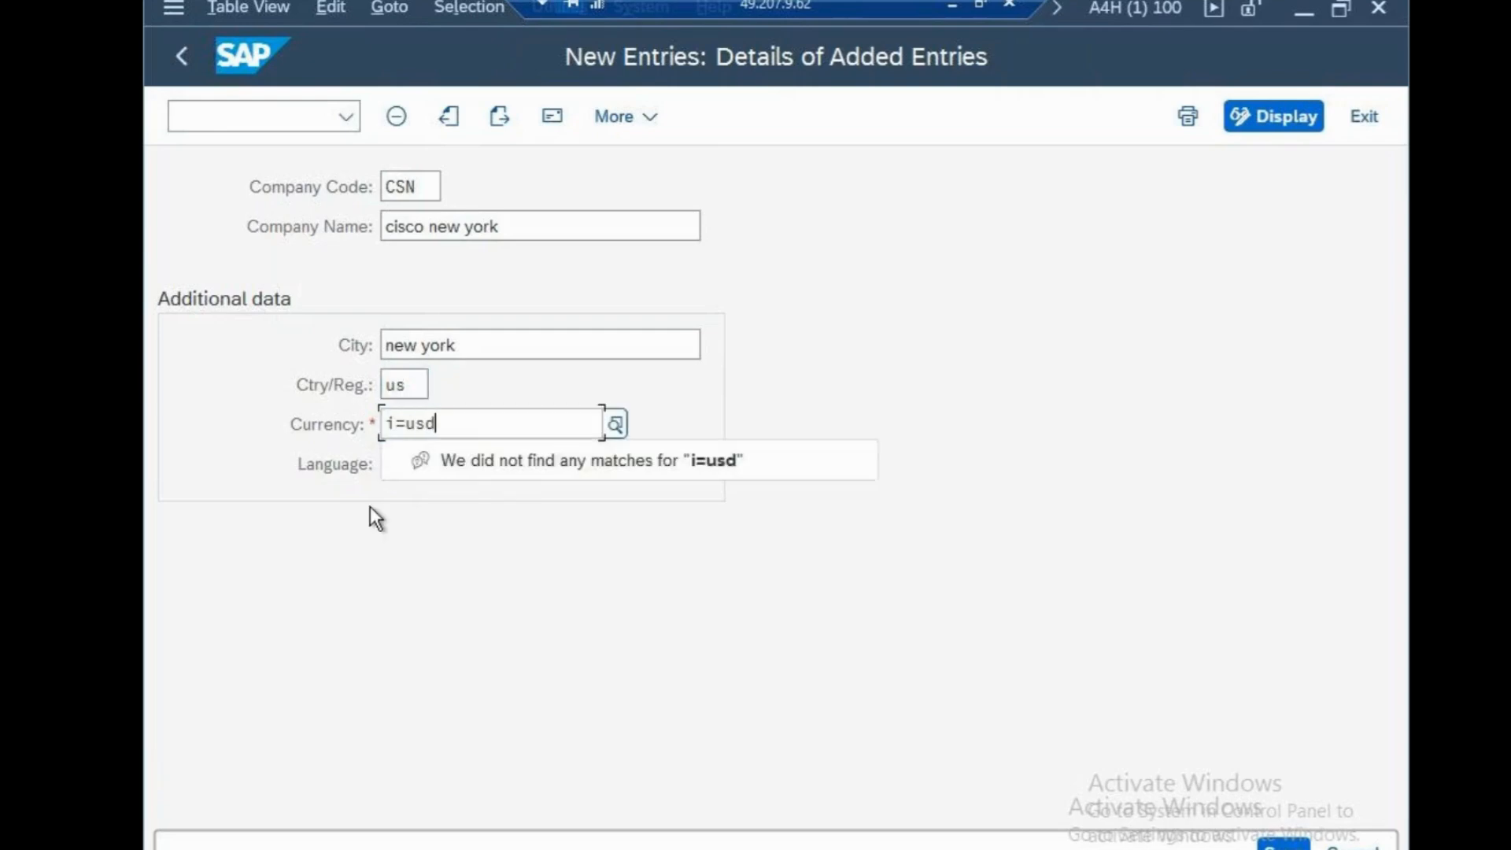
drag(437, 423, 247, 418)
text(usd)
Set the language of company code CSN to EN and confirm the entry to open its address form
click(370, 528)
click(399, 468)
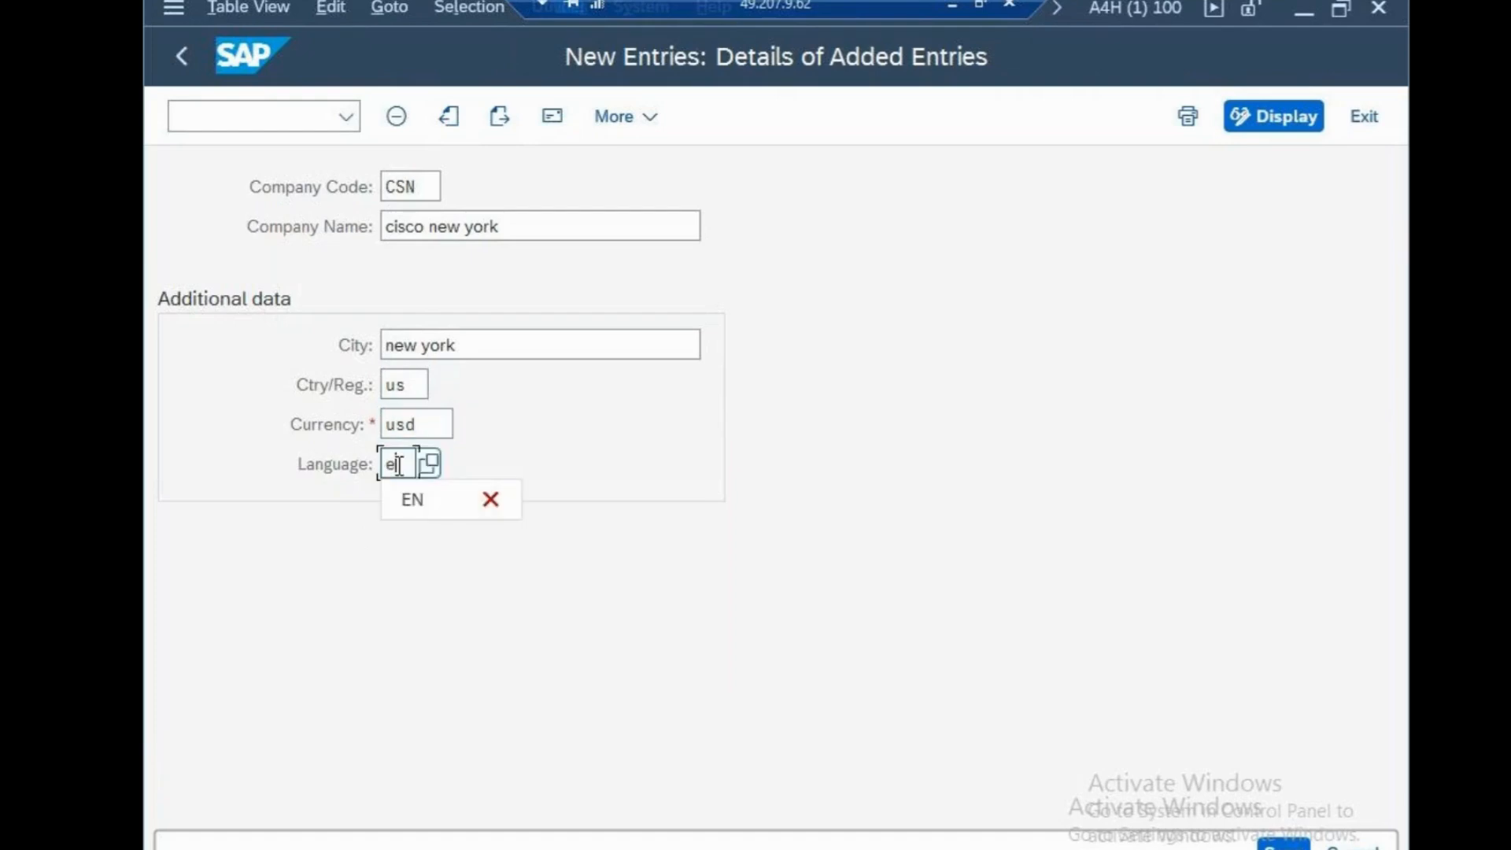
text(en)
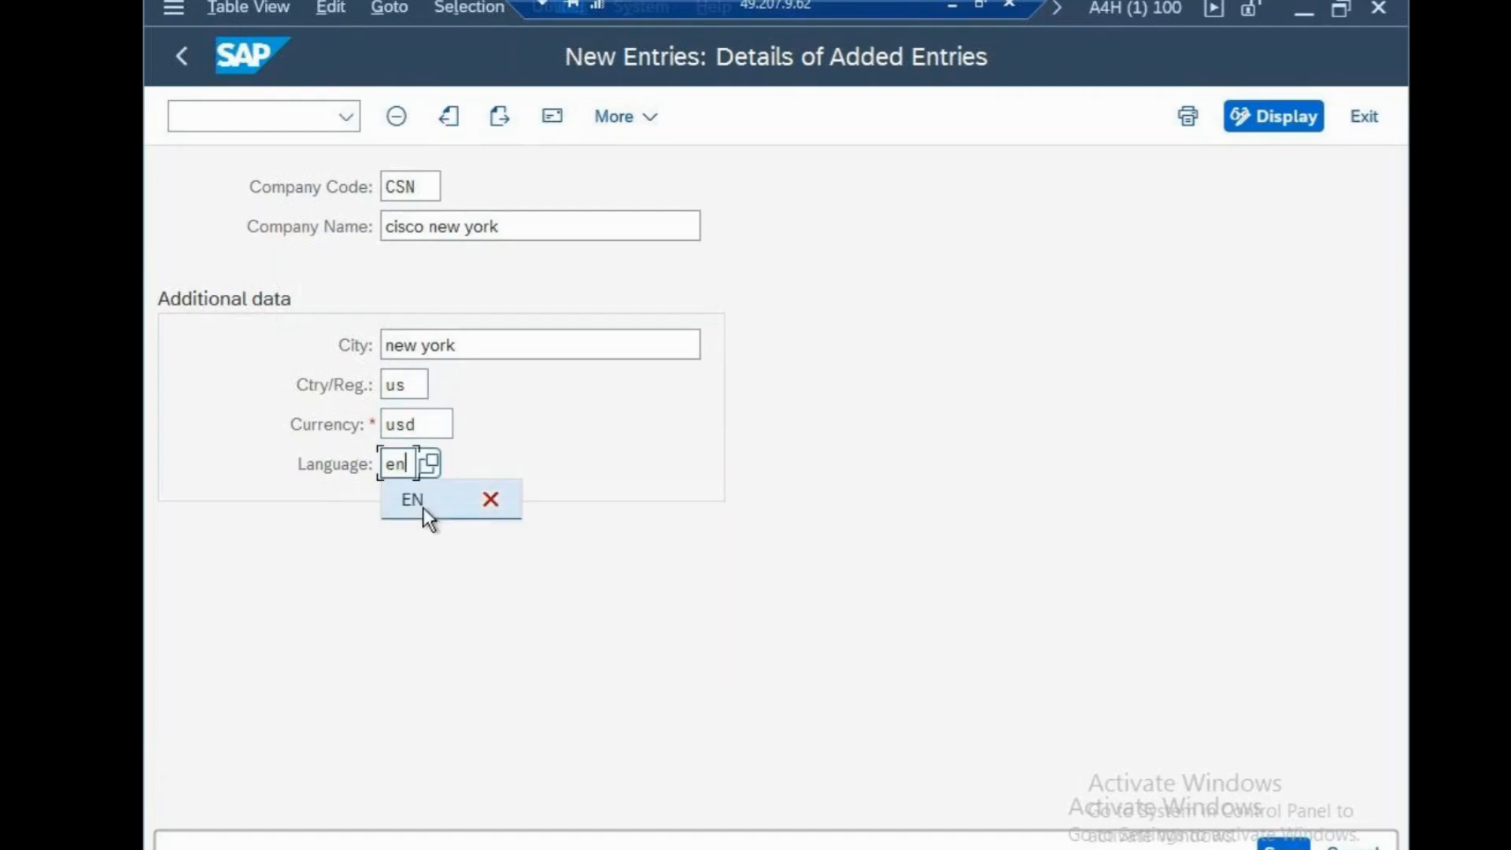
click(412, 499)
key(Return)
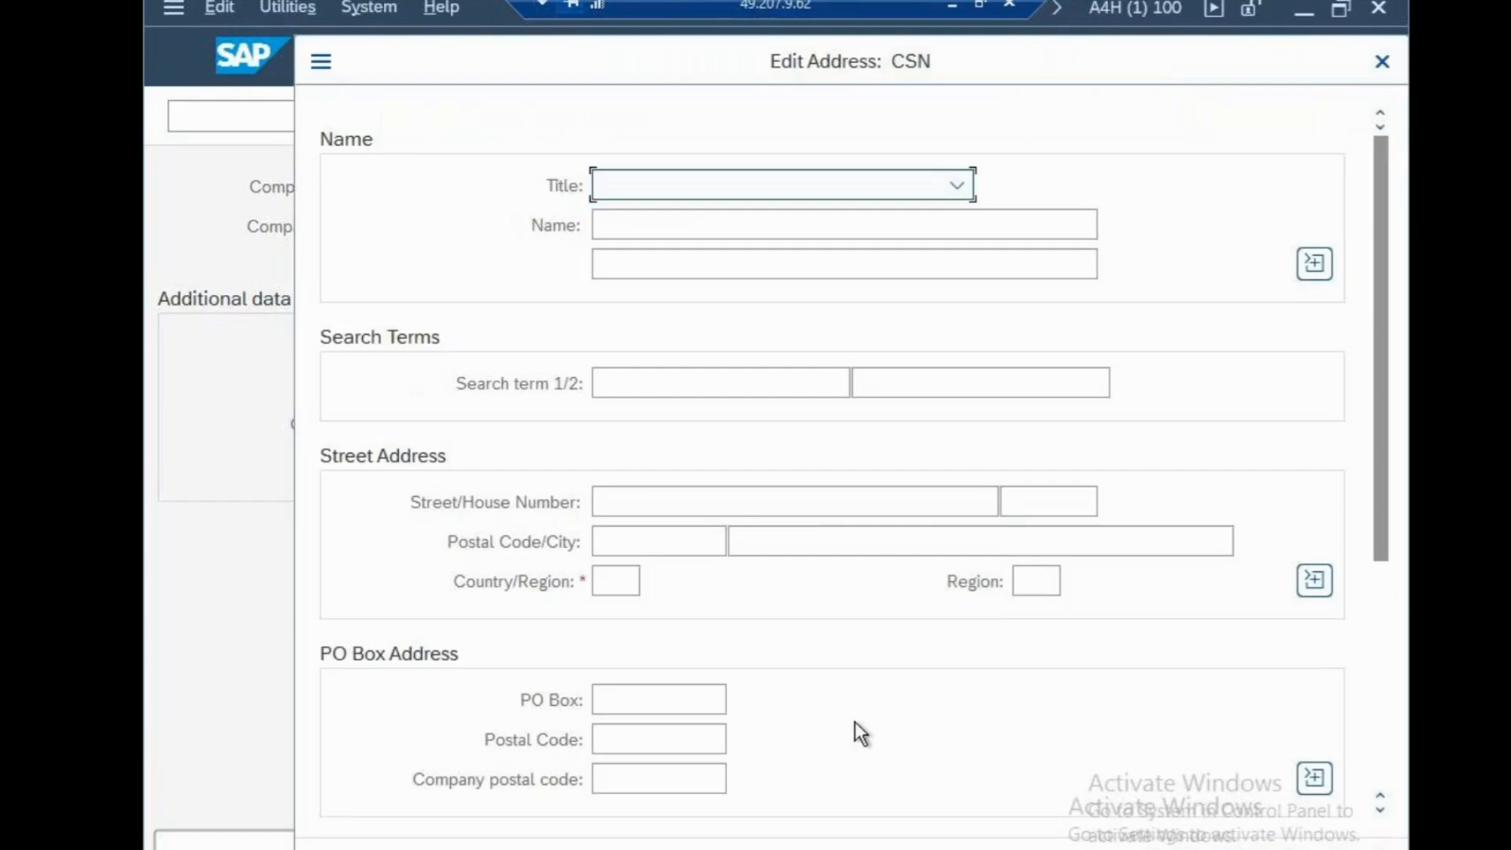
Set the address title to Company and the name to "cisco usa"
click(742, 195)
click(734, 223)
click(729, 224)
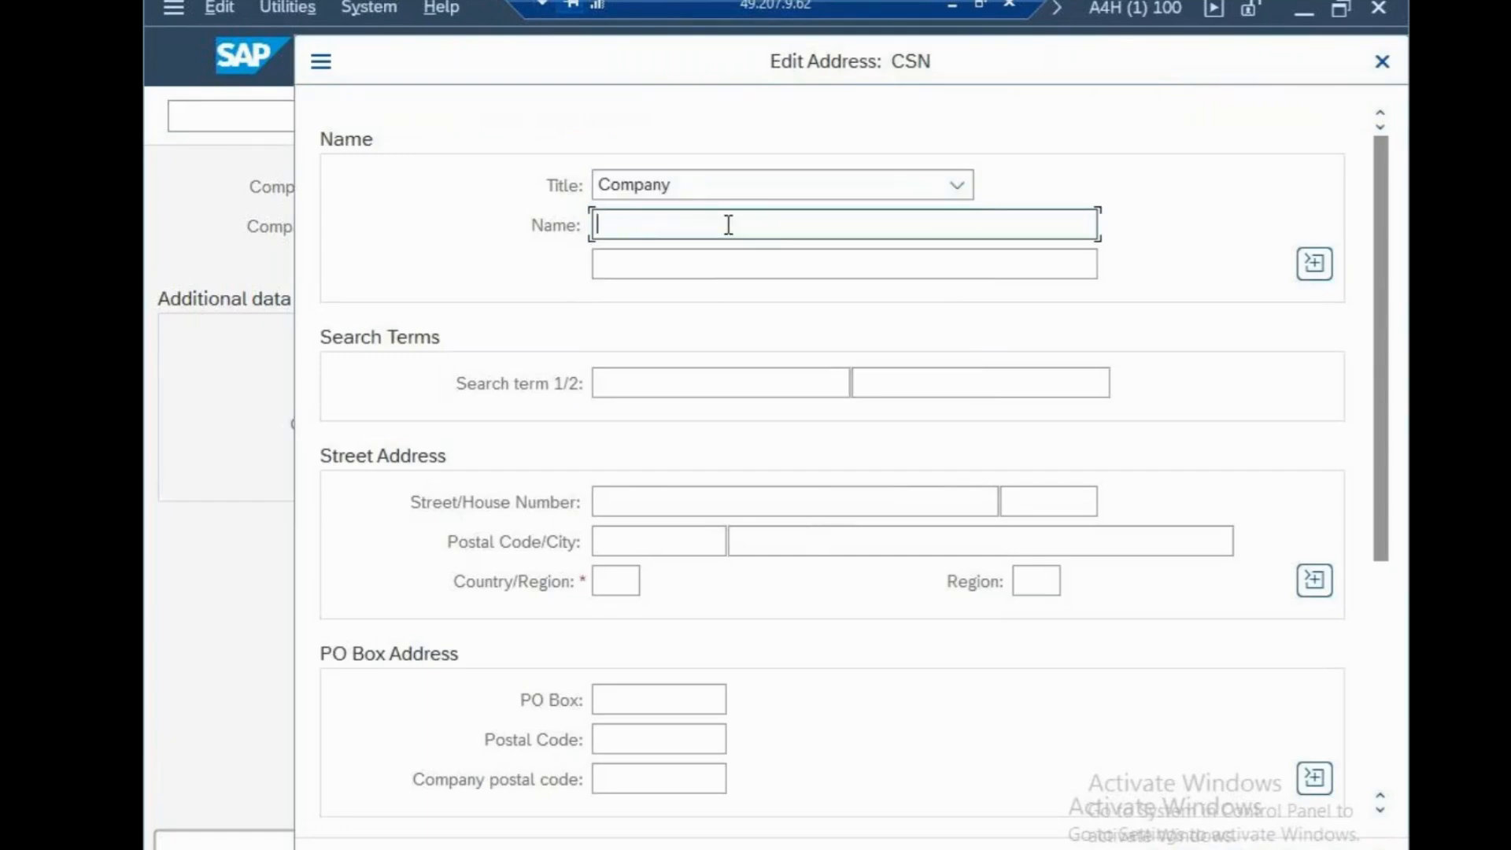
text(cisco usa)
key(Tab)
key(Tab)
Enter CISCO as the first search term of the address
click(734, 375)
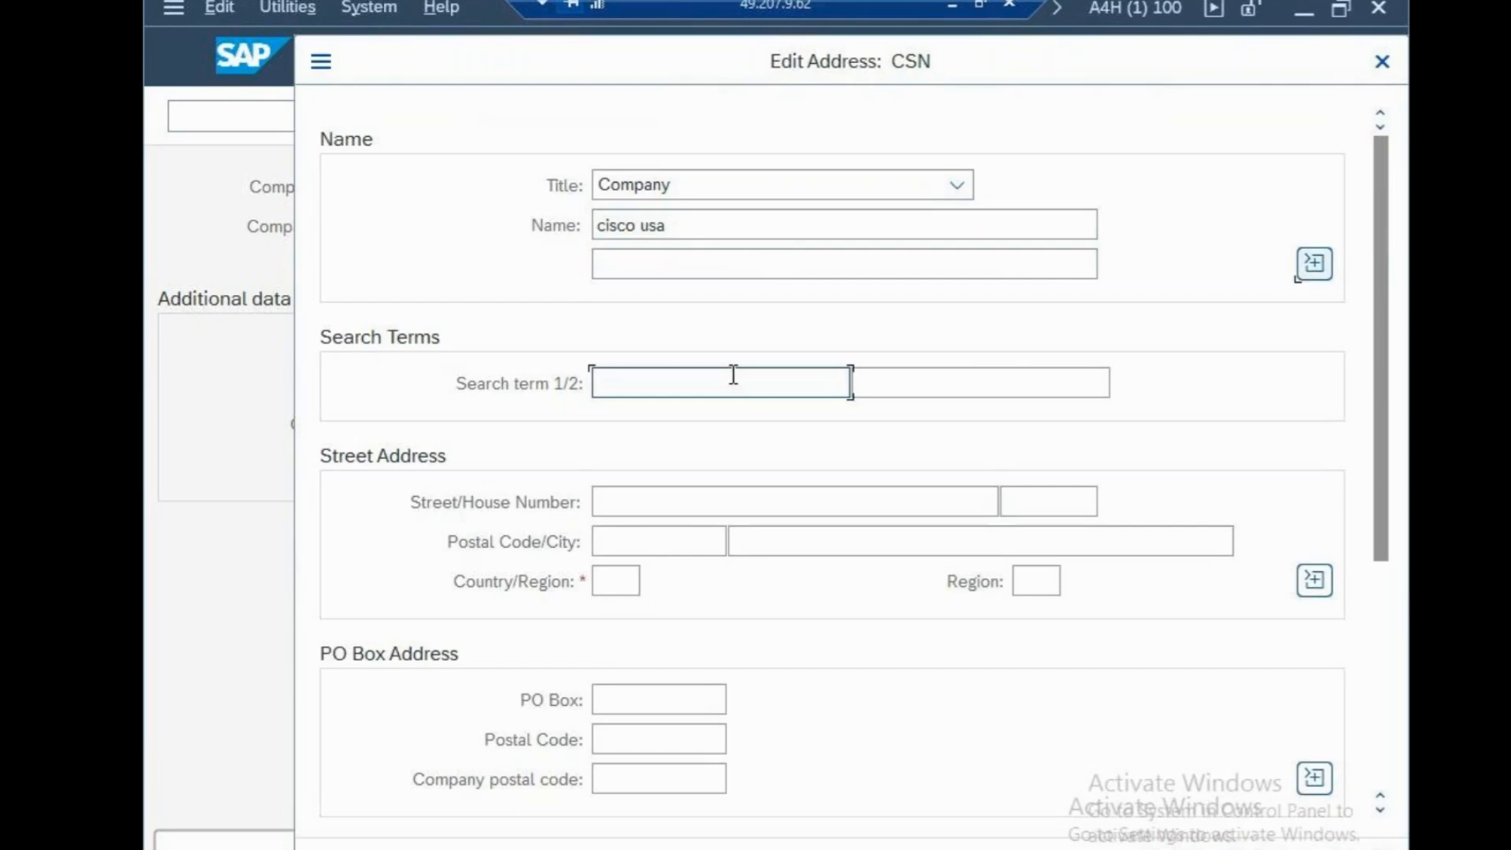
text(CIS)
key(Tab)
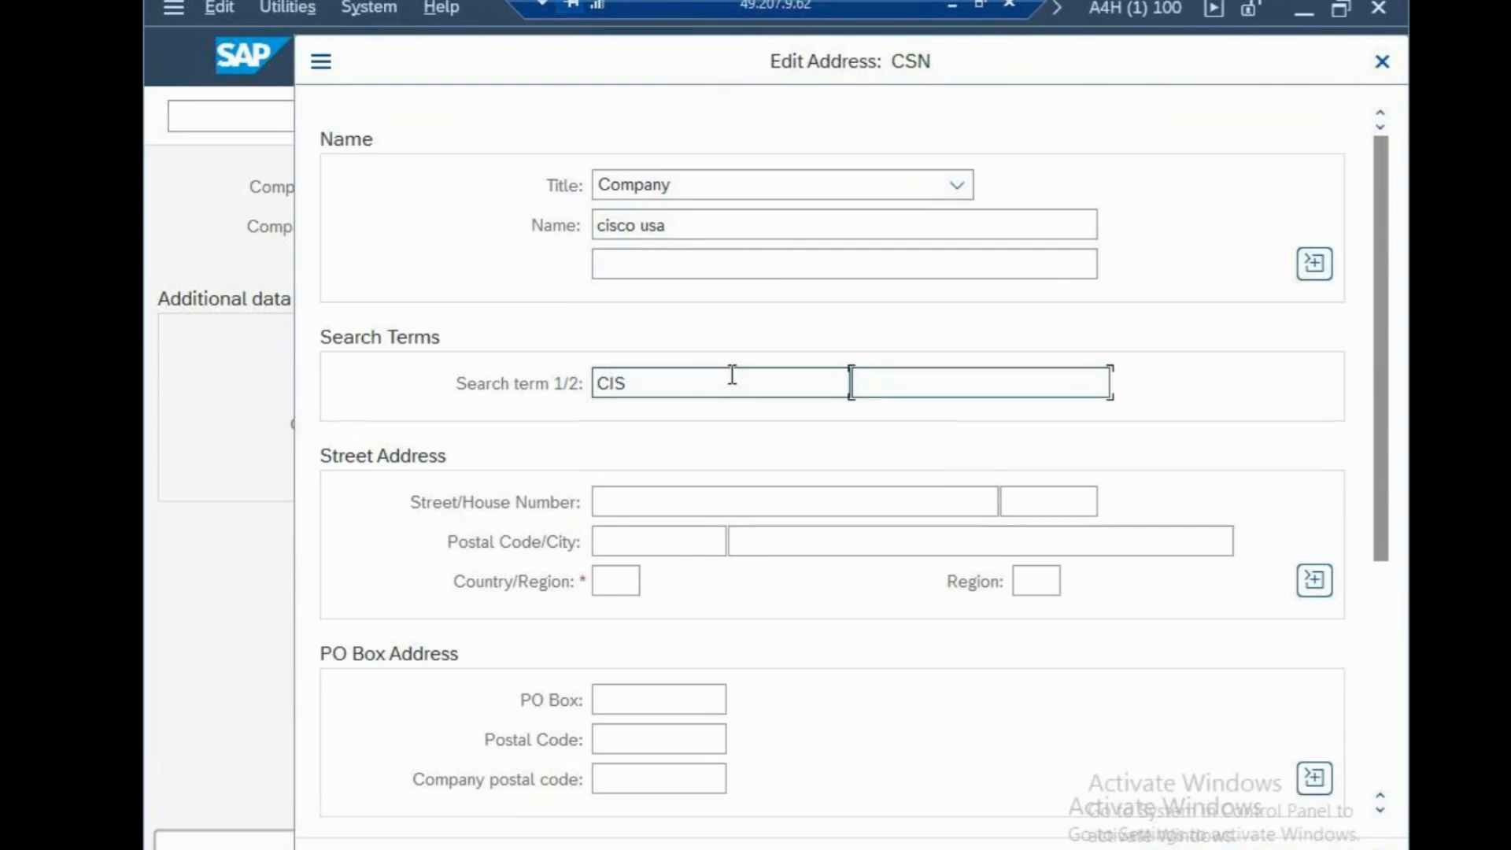
text(O)
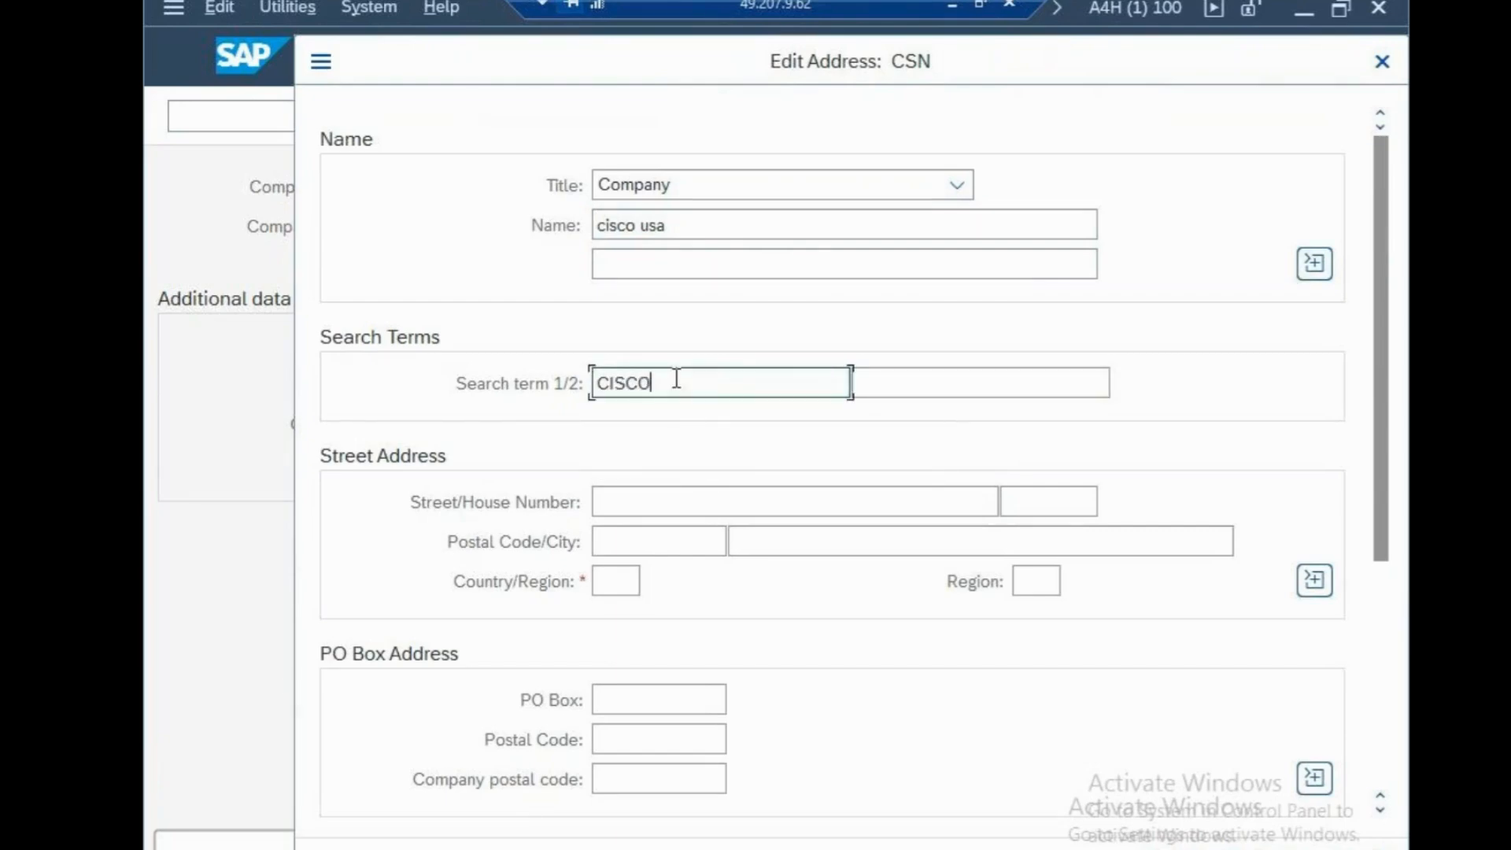
Fill in the company's street and house number in the street address
click(625, 502)
text(1)
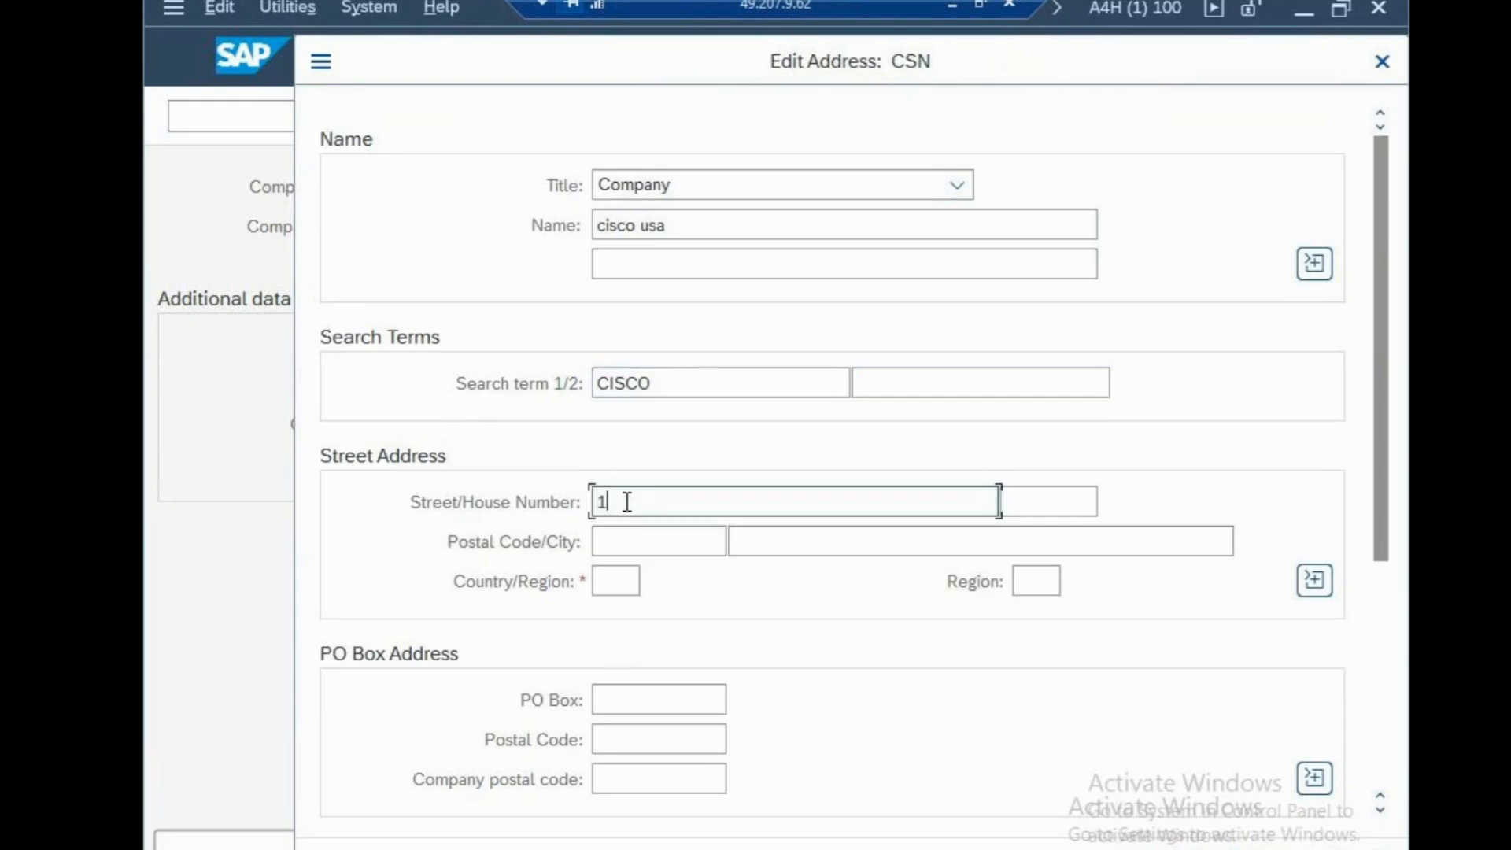
text(00 NORTH AVENUE)
key(Tab)
text(1)
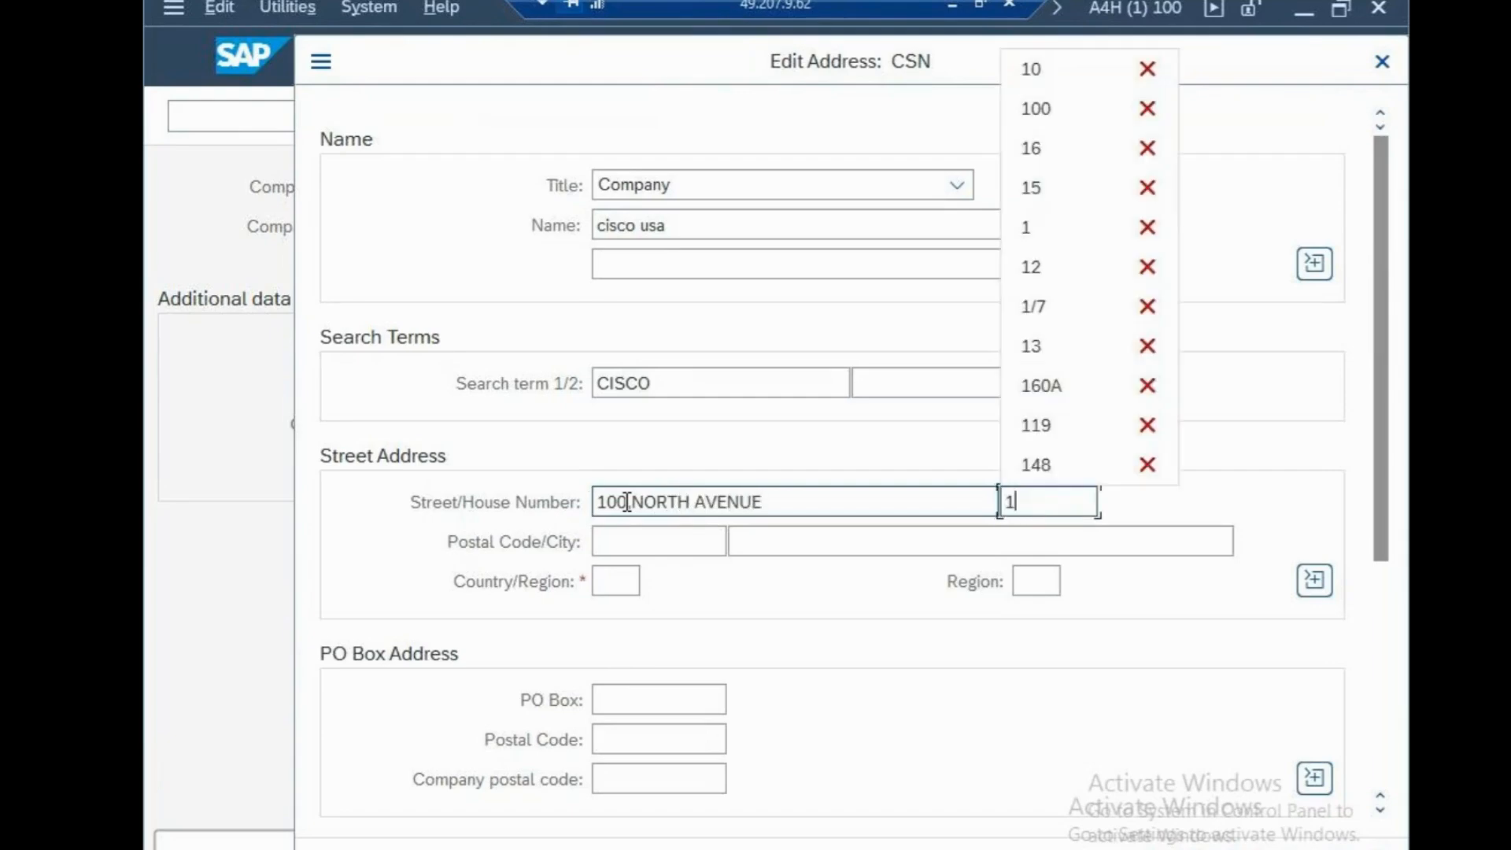
text(00)
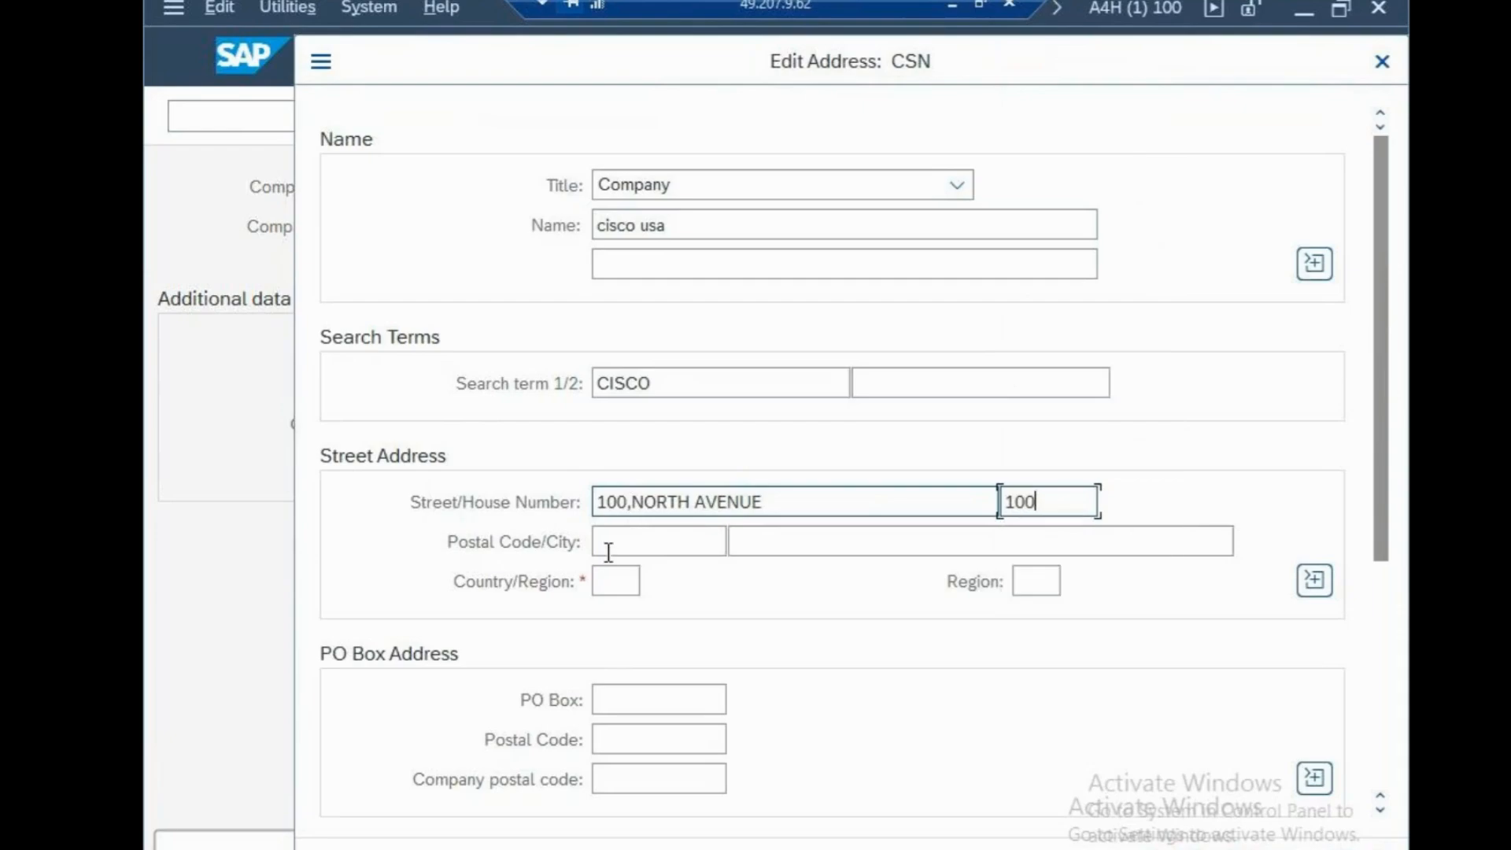
Fill in the street address's postal code and set its city to NEW YORK
click(607, 544)
text(9)
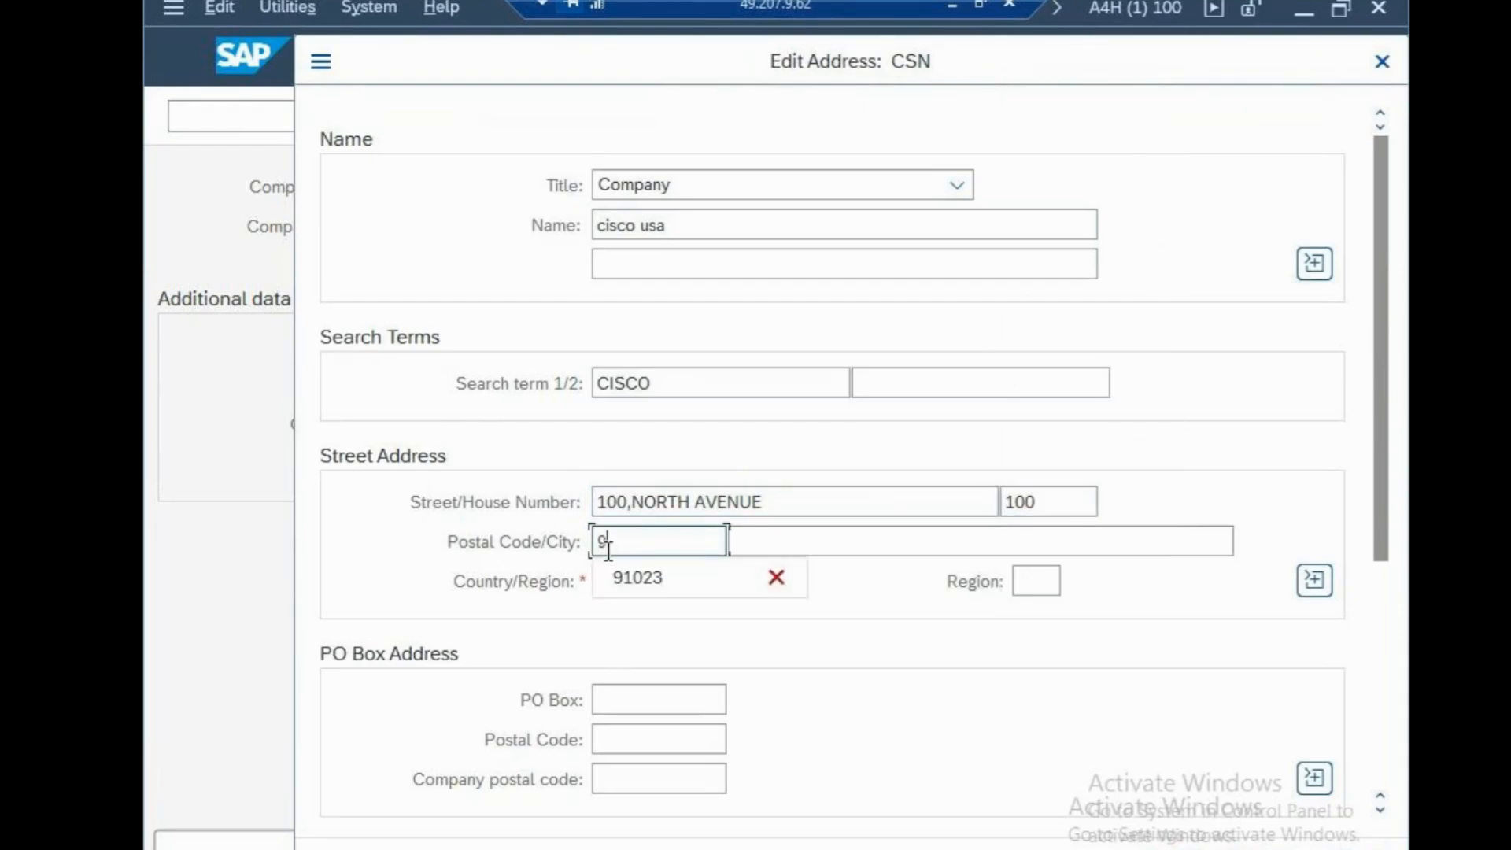
text(5142)
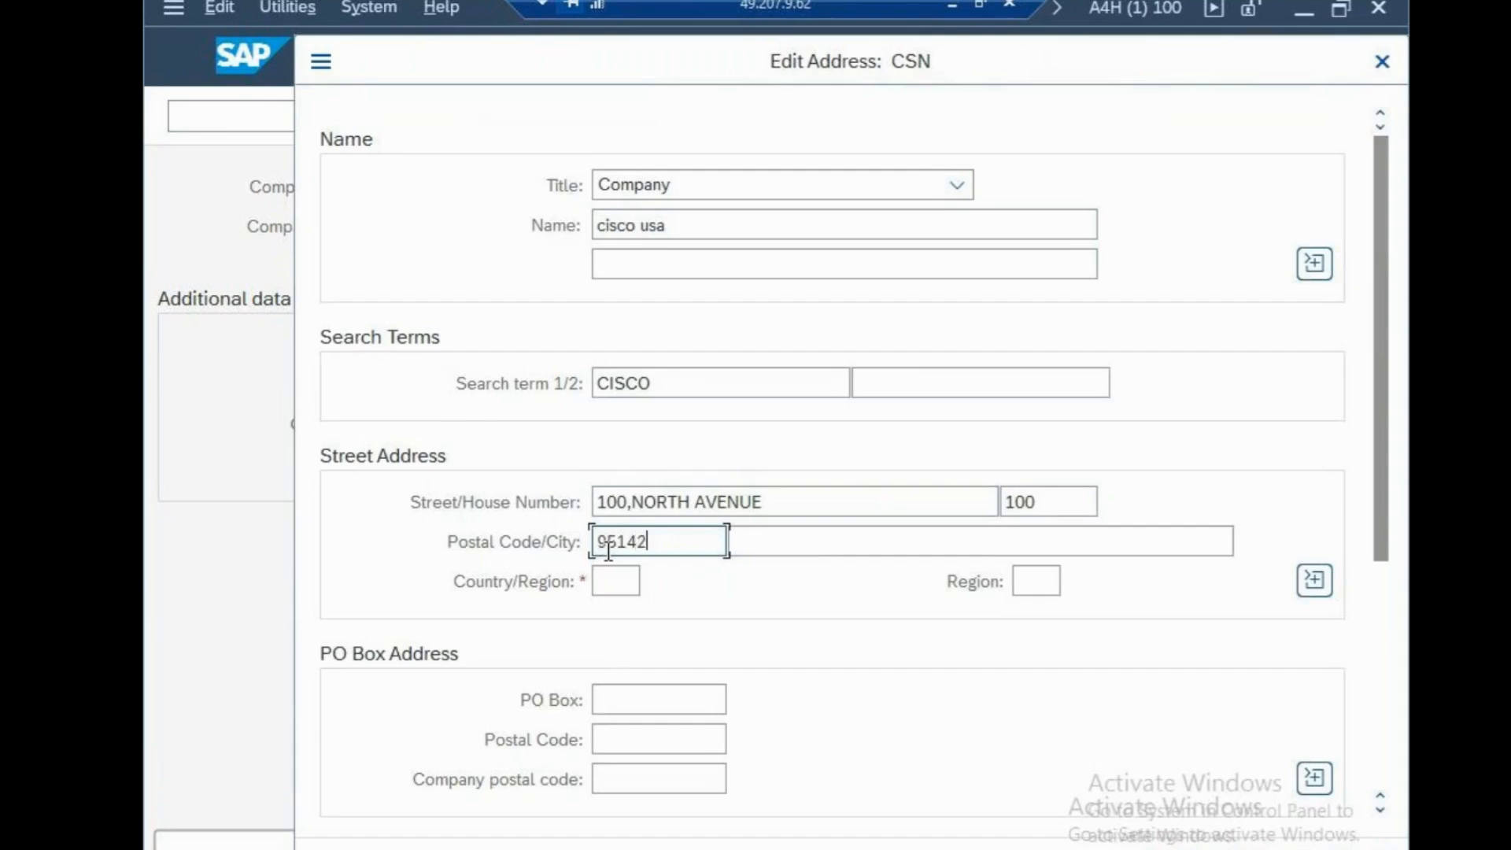
key(Tab)
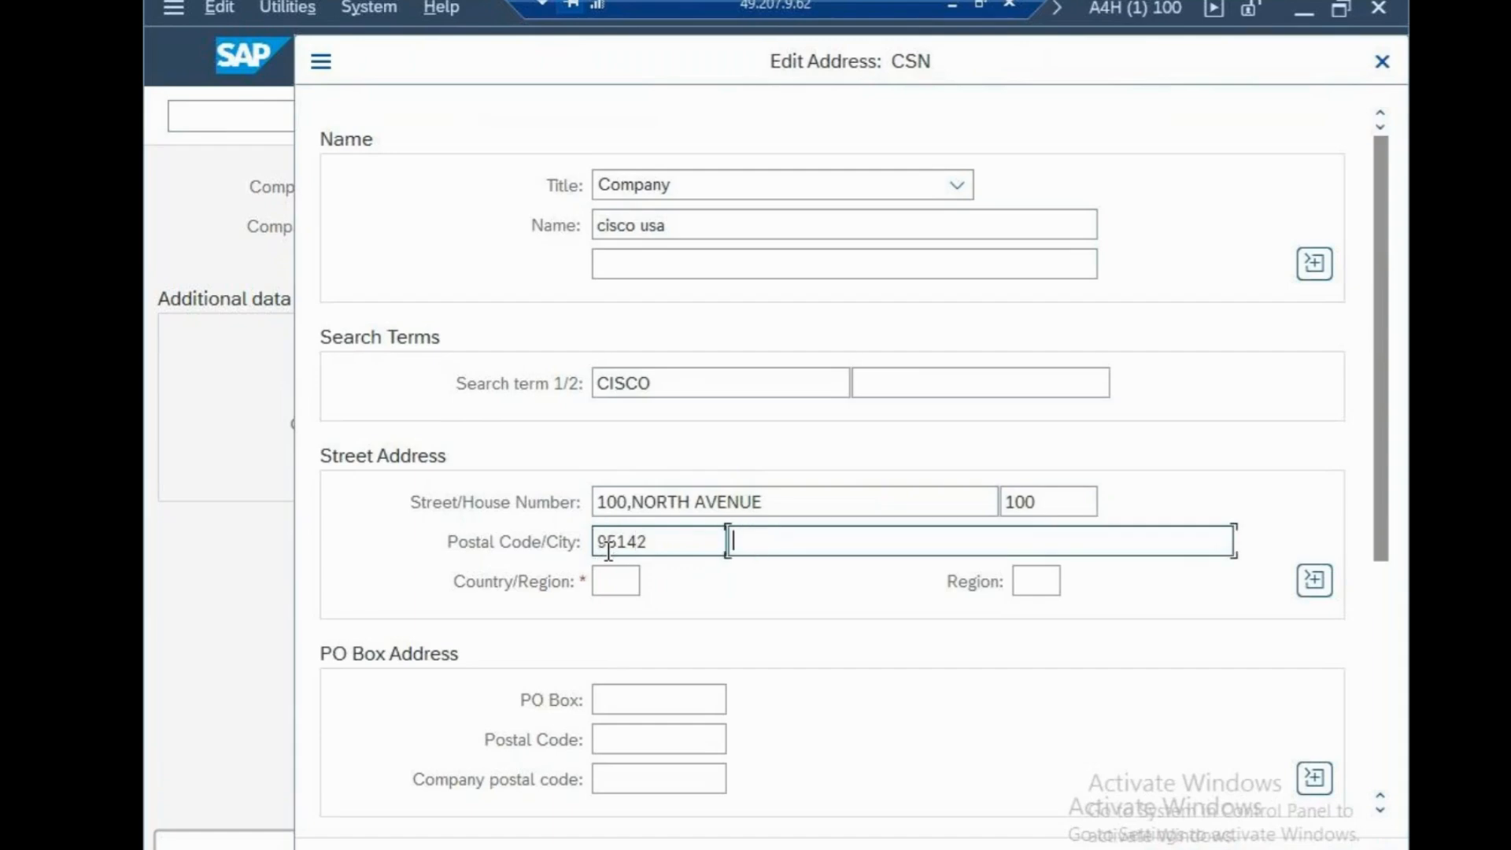
text(NEW YORK)
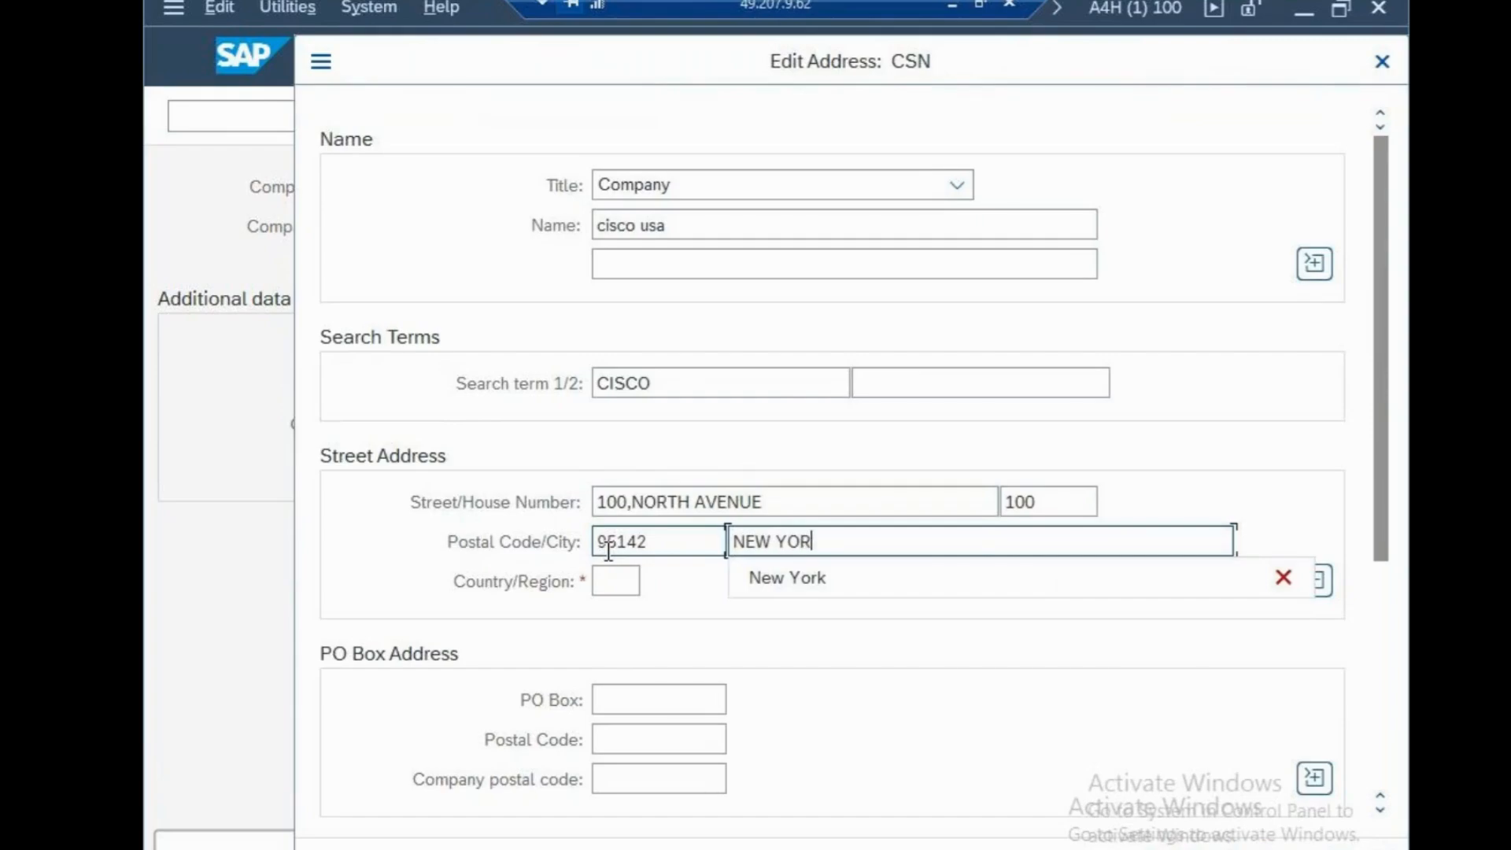
Set the street address's country/region to US and its region to NY
click(621, 580)
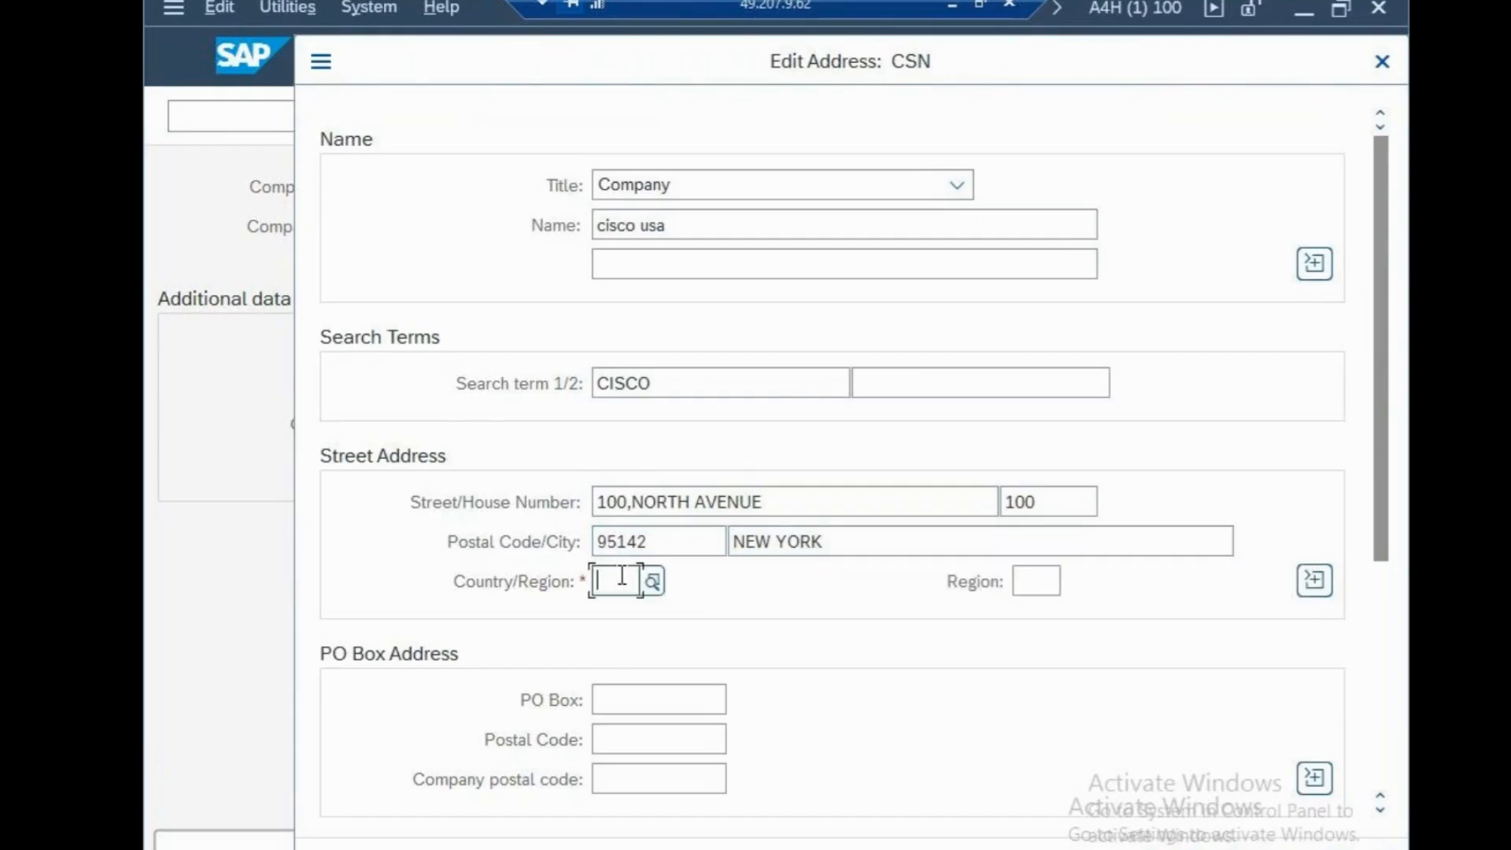
text(us)
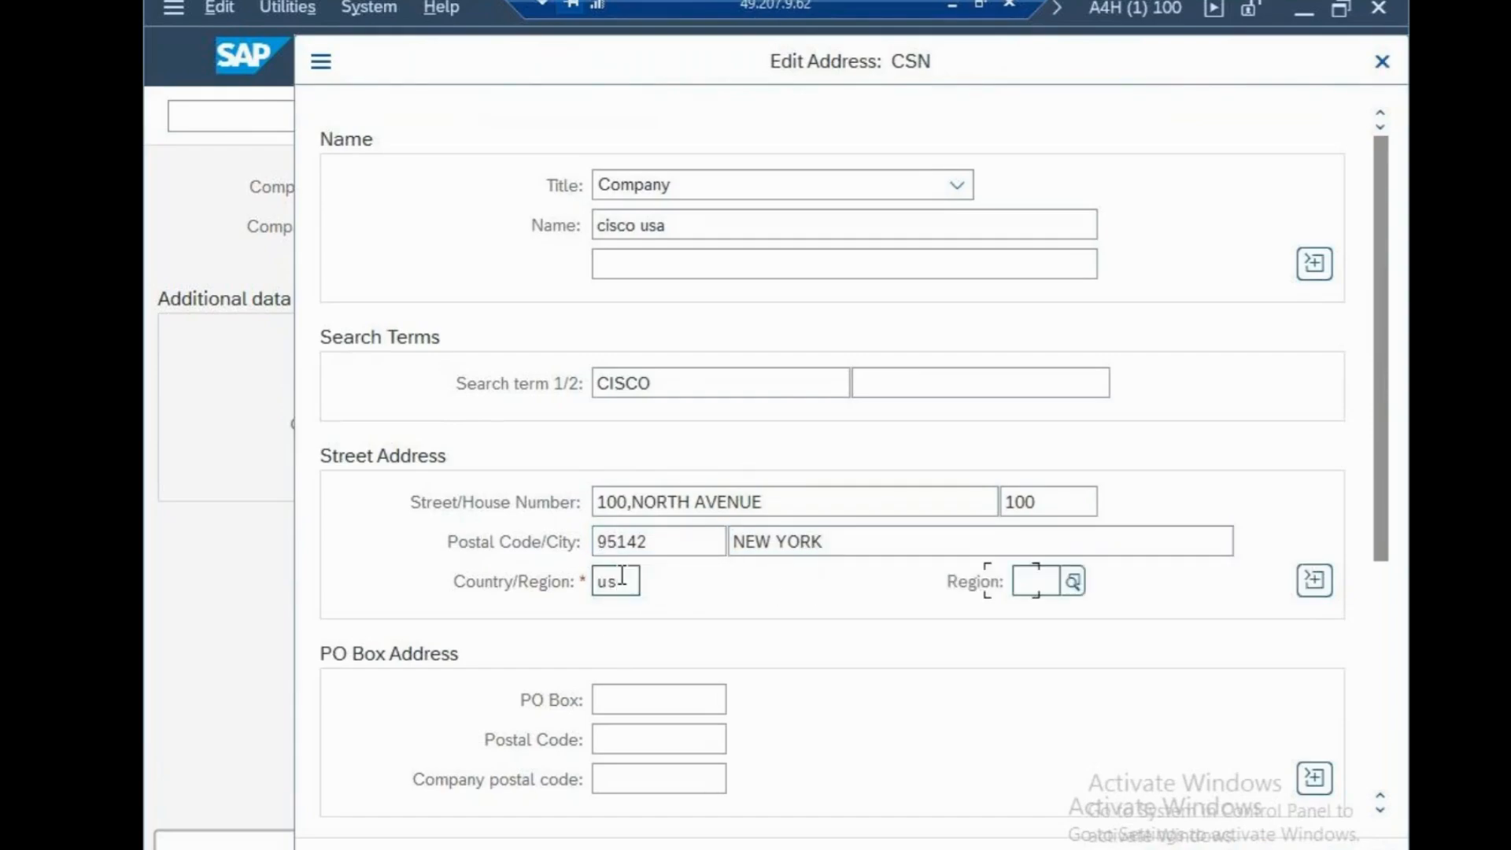
text(n)
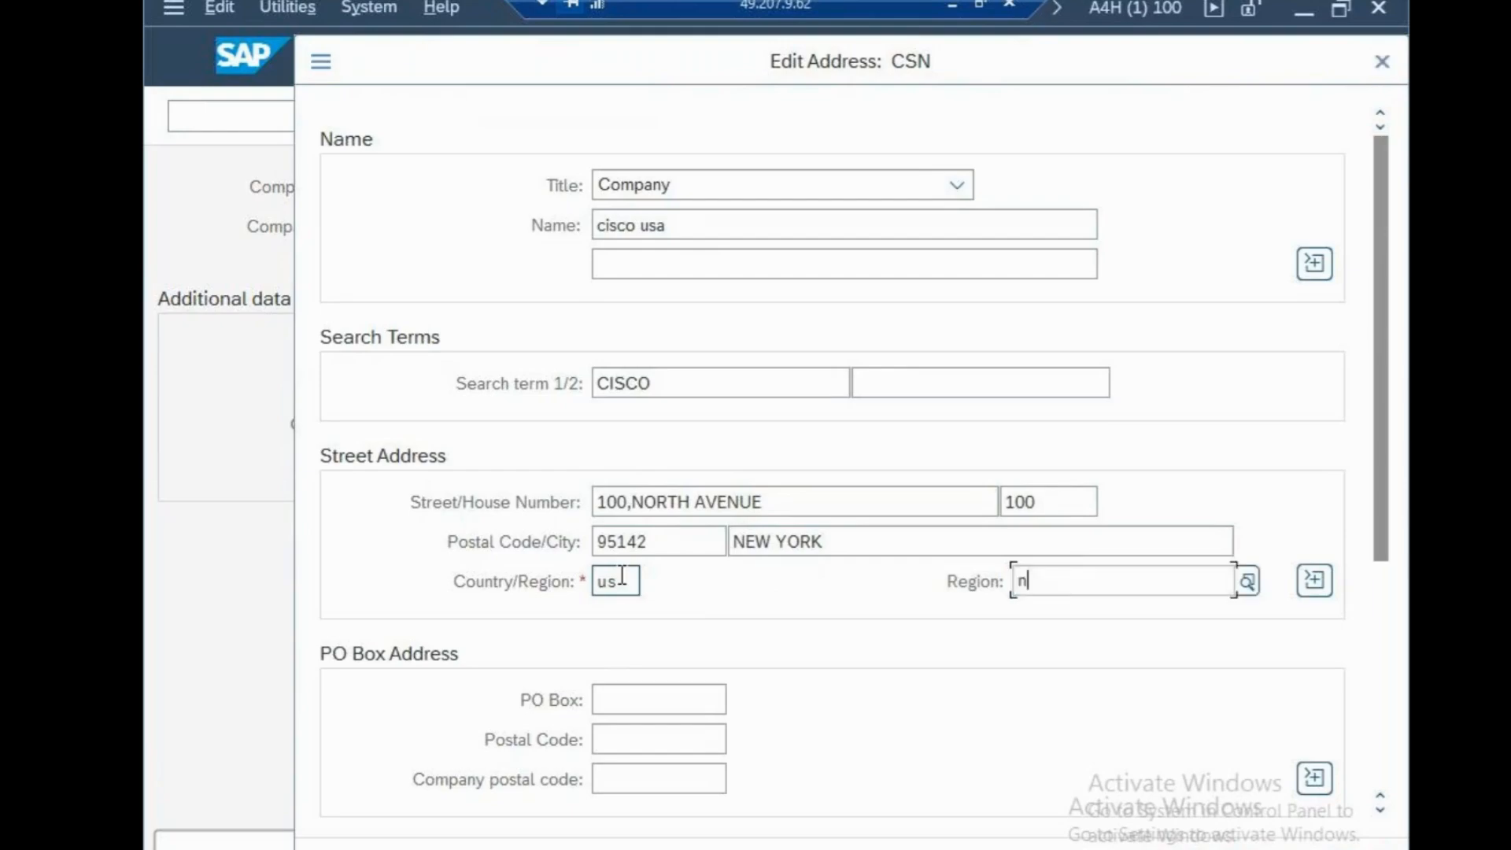
text(y)
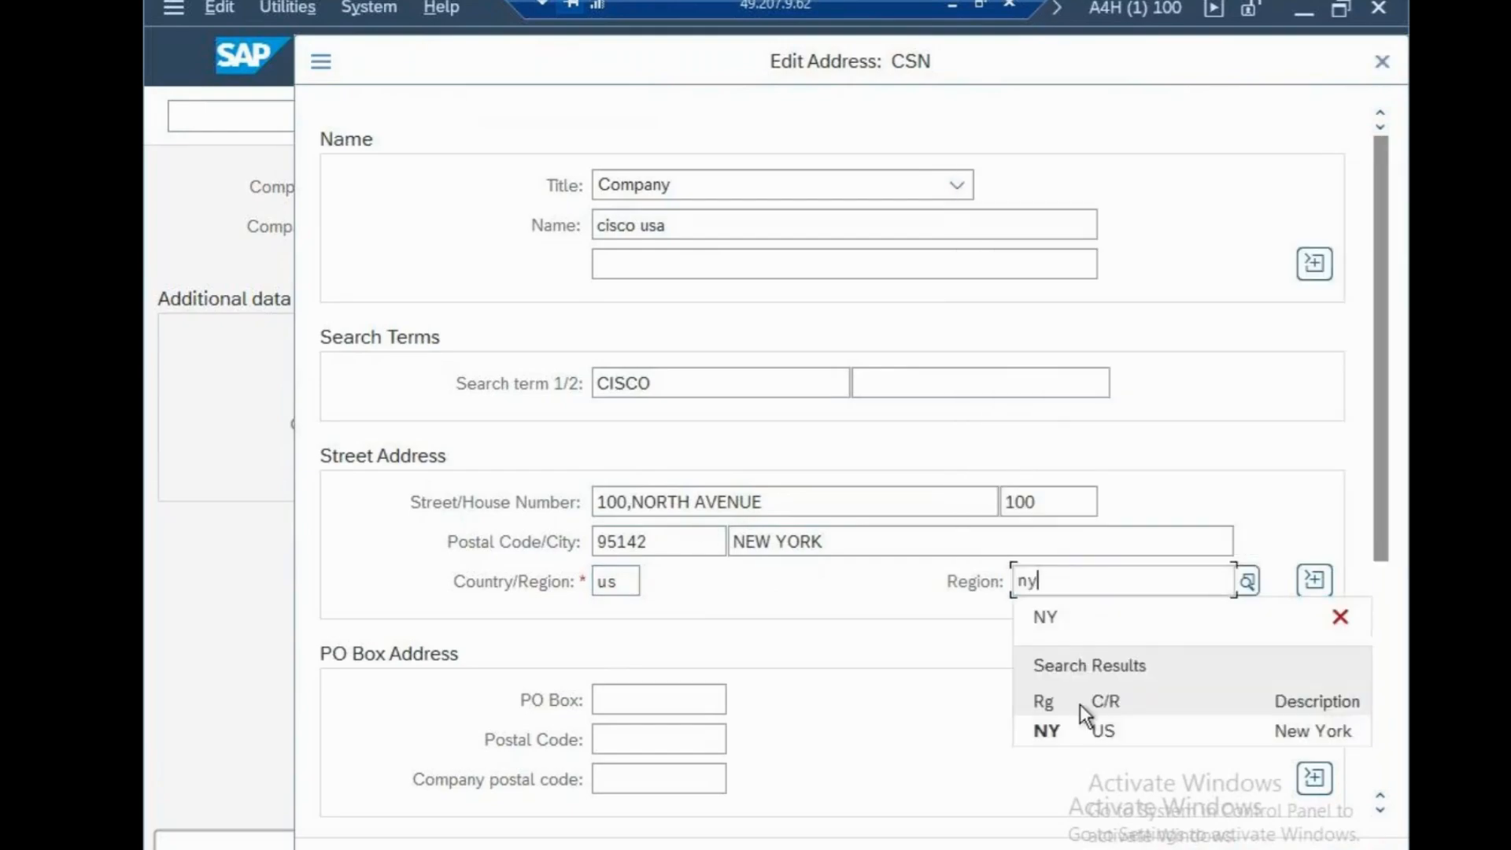
click(1076, 730)
Fill in the PO box number and its postal code in the PO box address
click(685, 700)
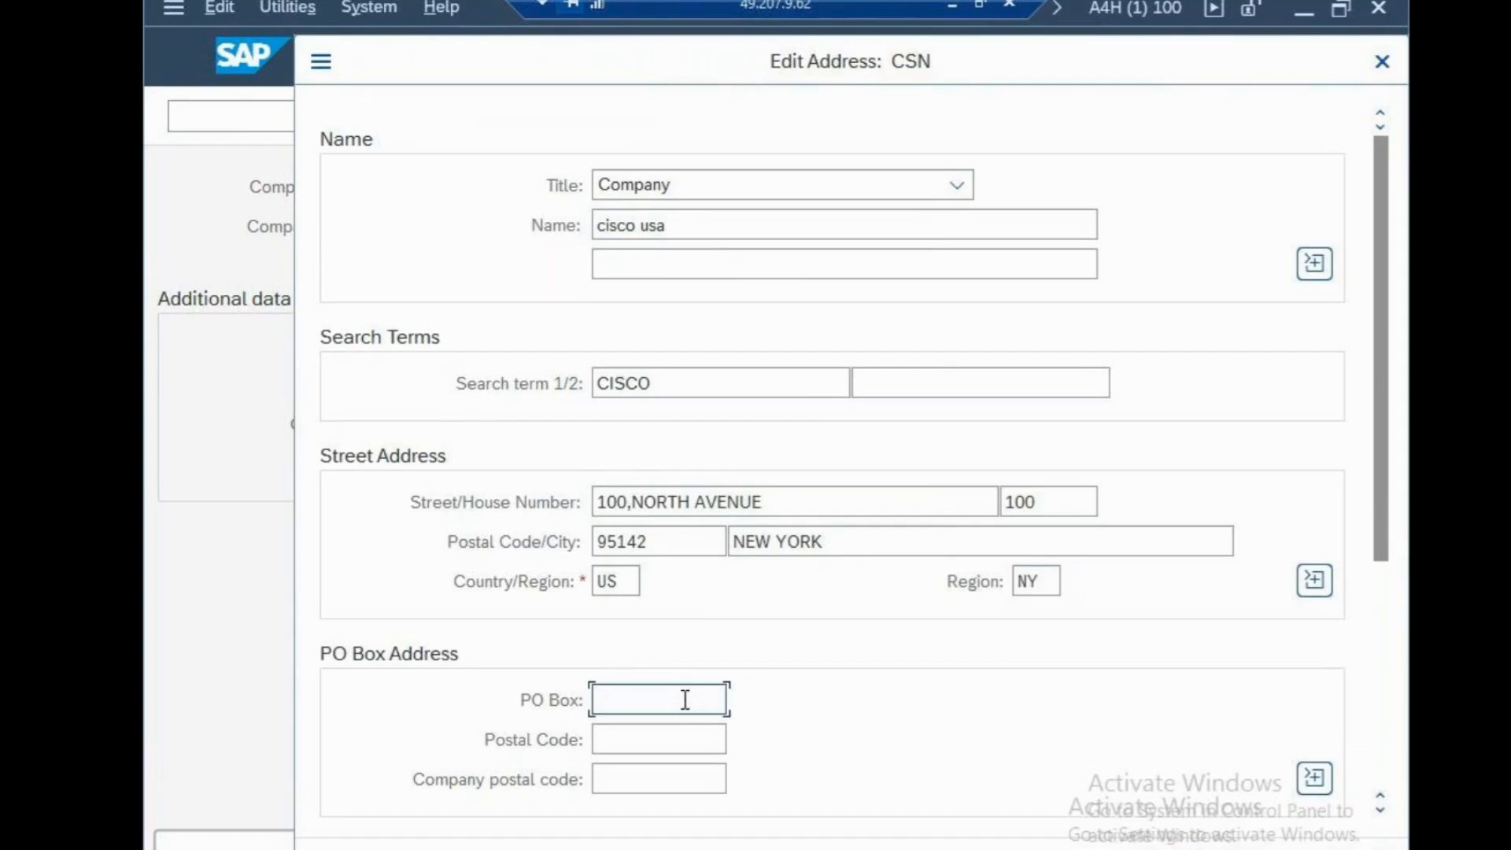
text(100)
key(Tab)
text(9)
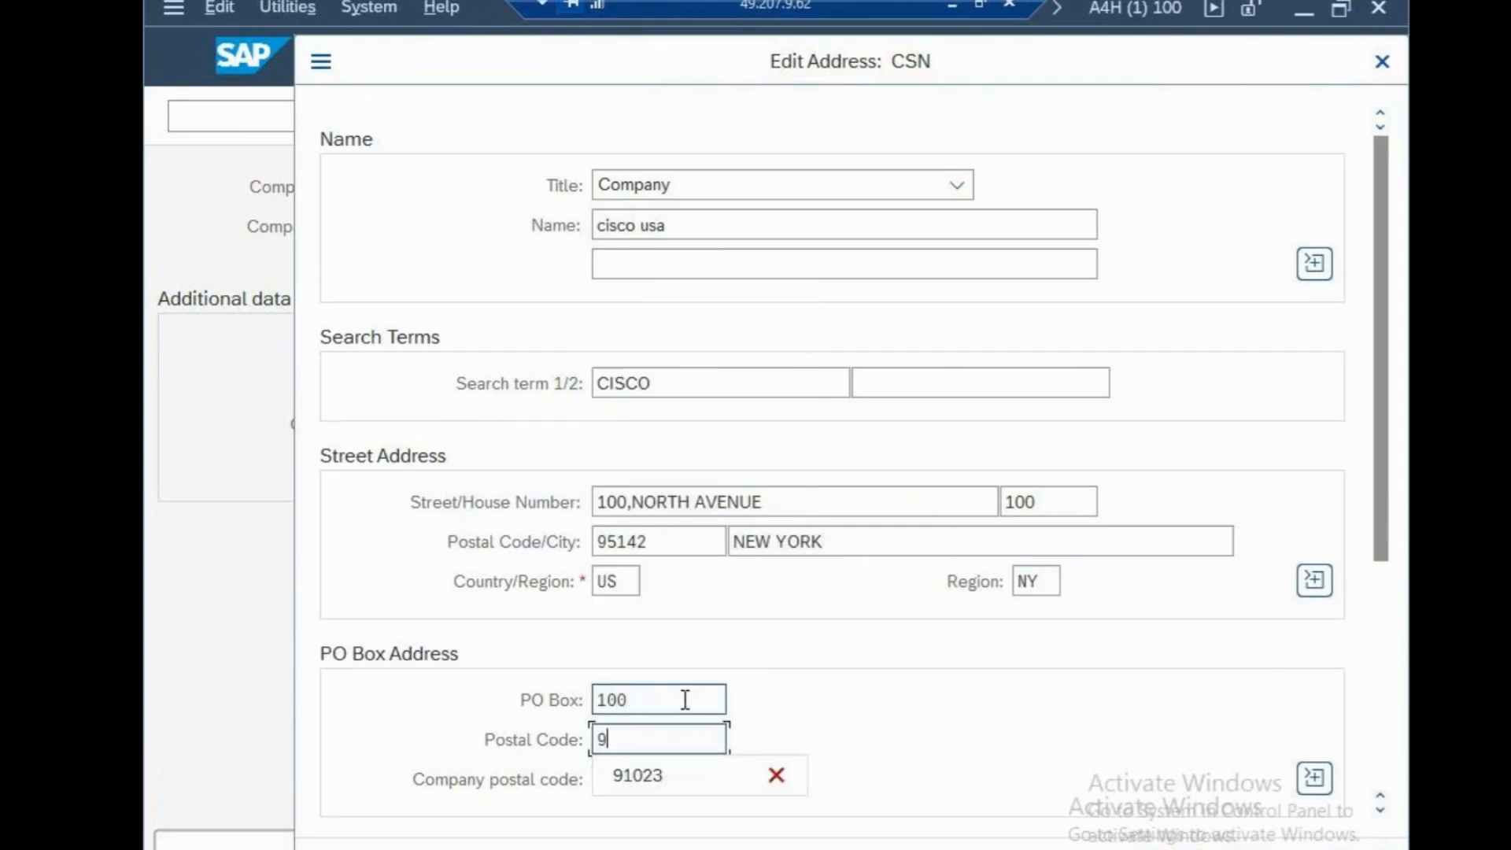
text(5142)
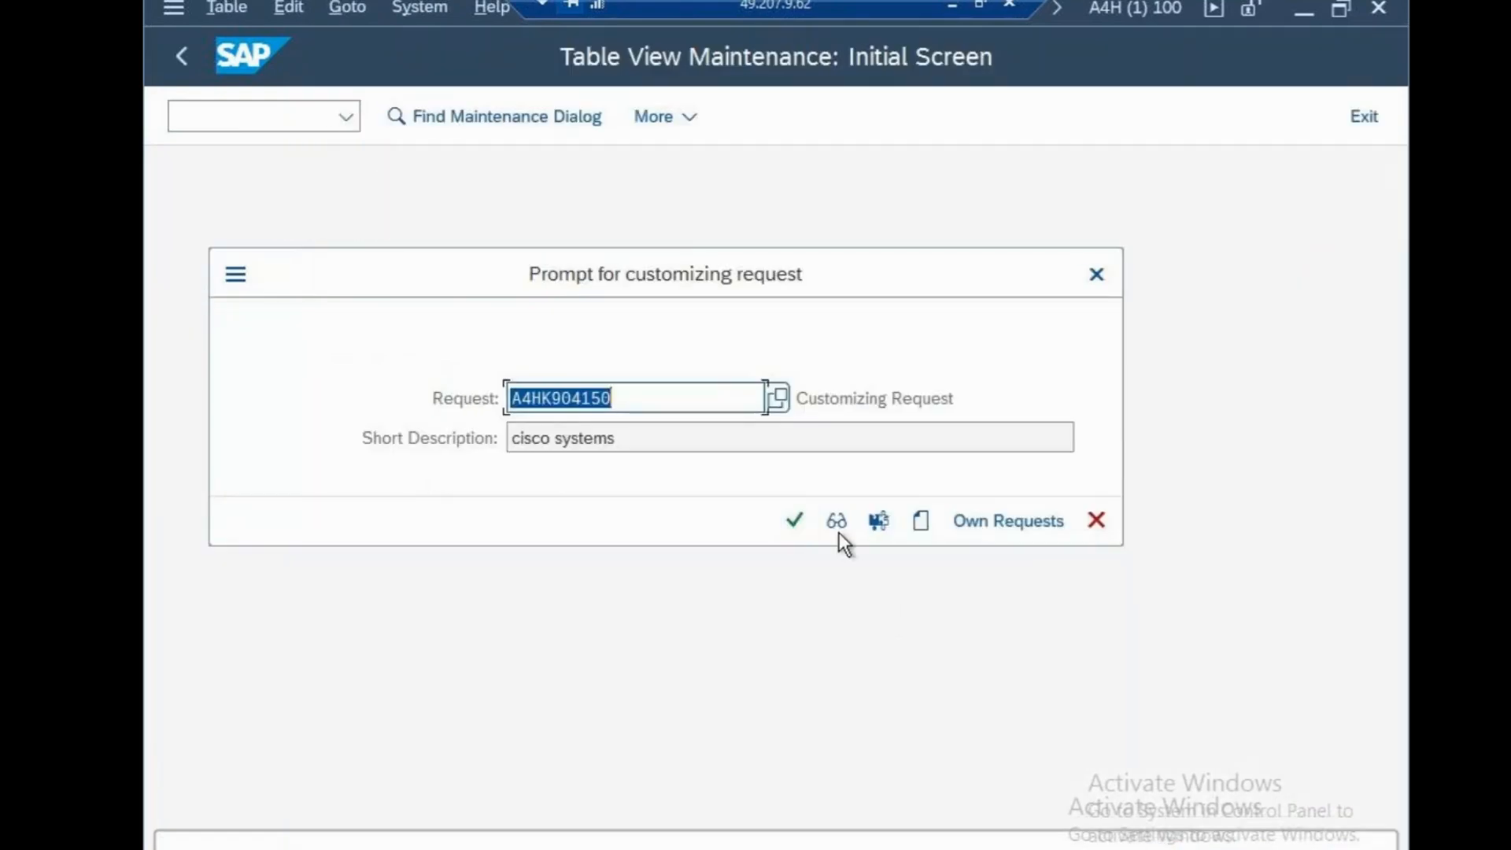
Confirm the customizing request for company code CSN and go to transaction OX16 for assigning company codes to companies
click(795, 521)
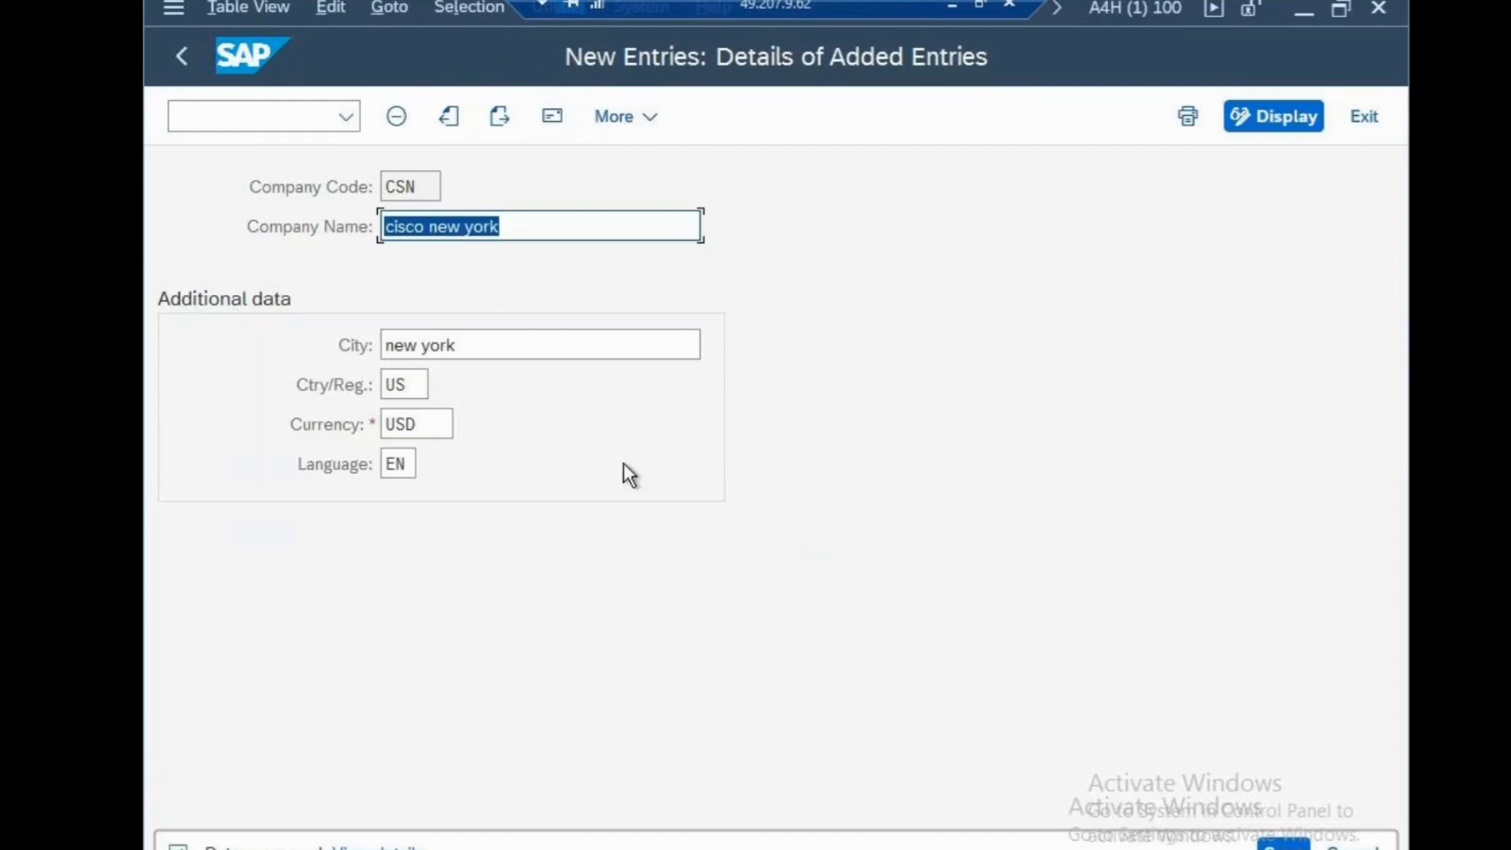
click(221, 112)
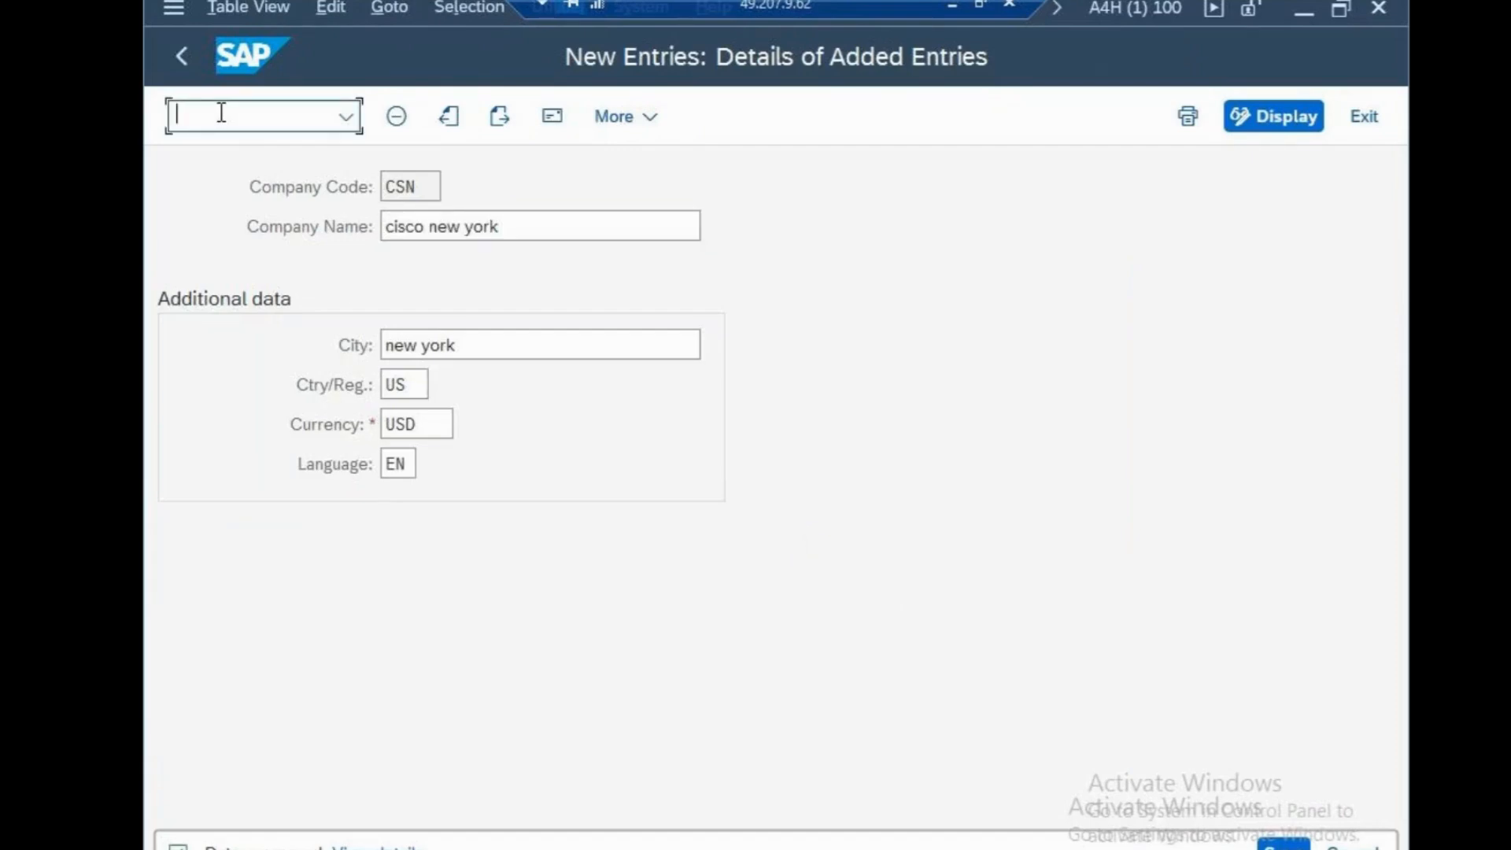
text(/nox16)
key(Return)
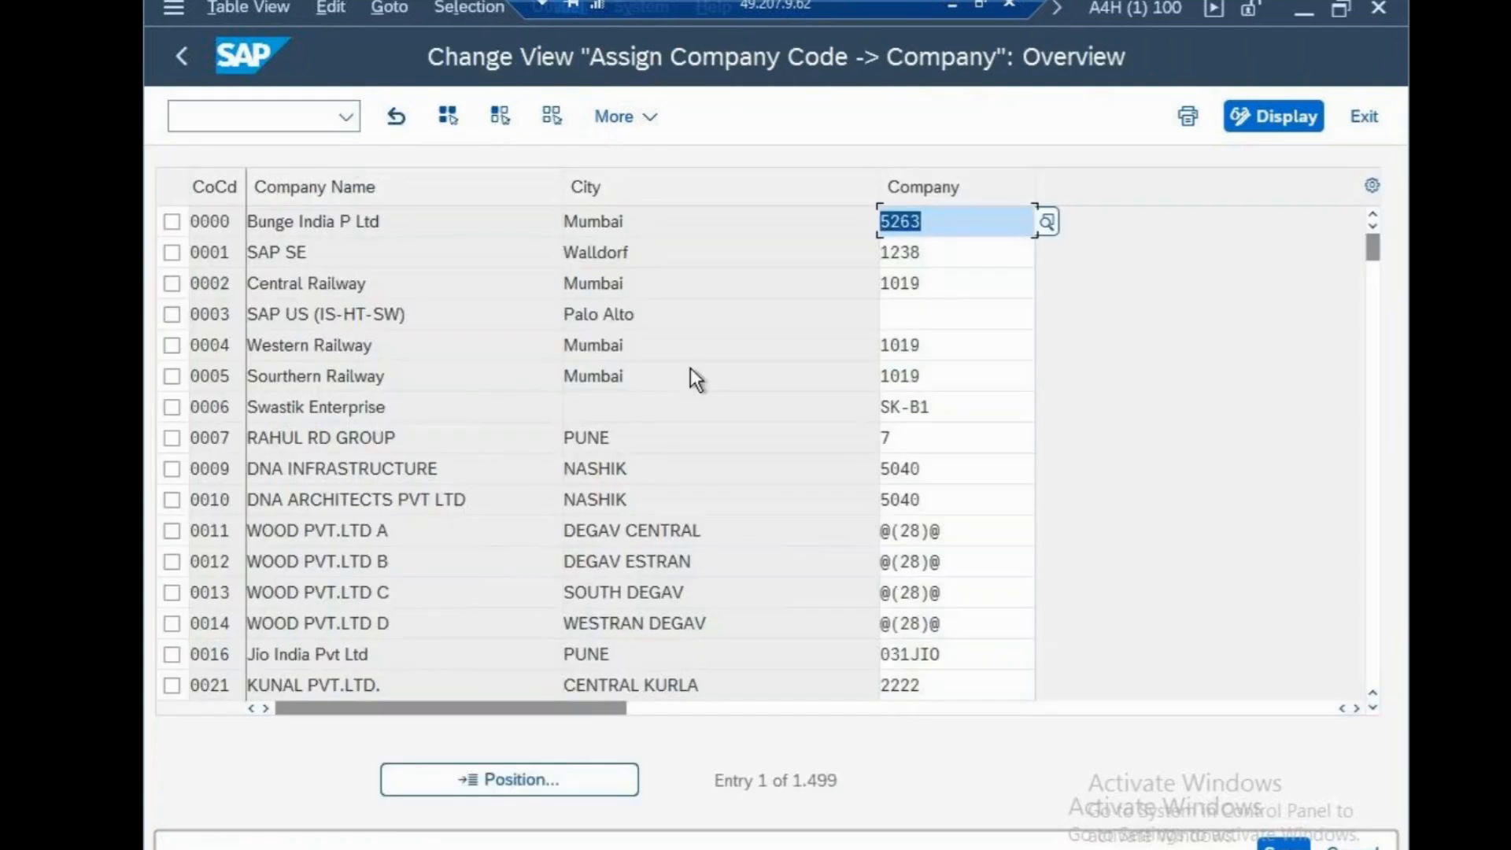
Position the company code assignment list at company code CSN
click(537, 782)
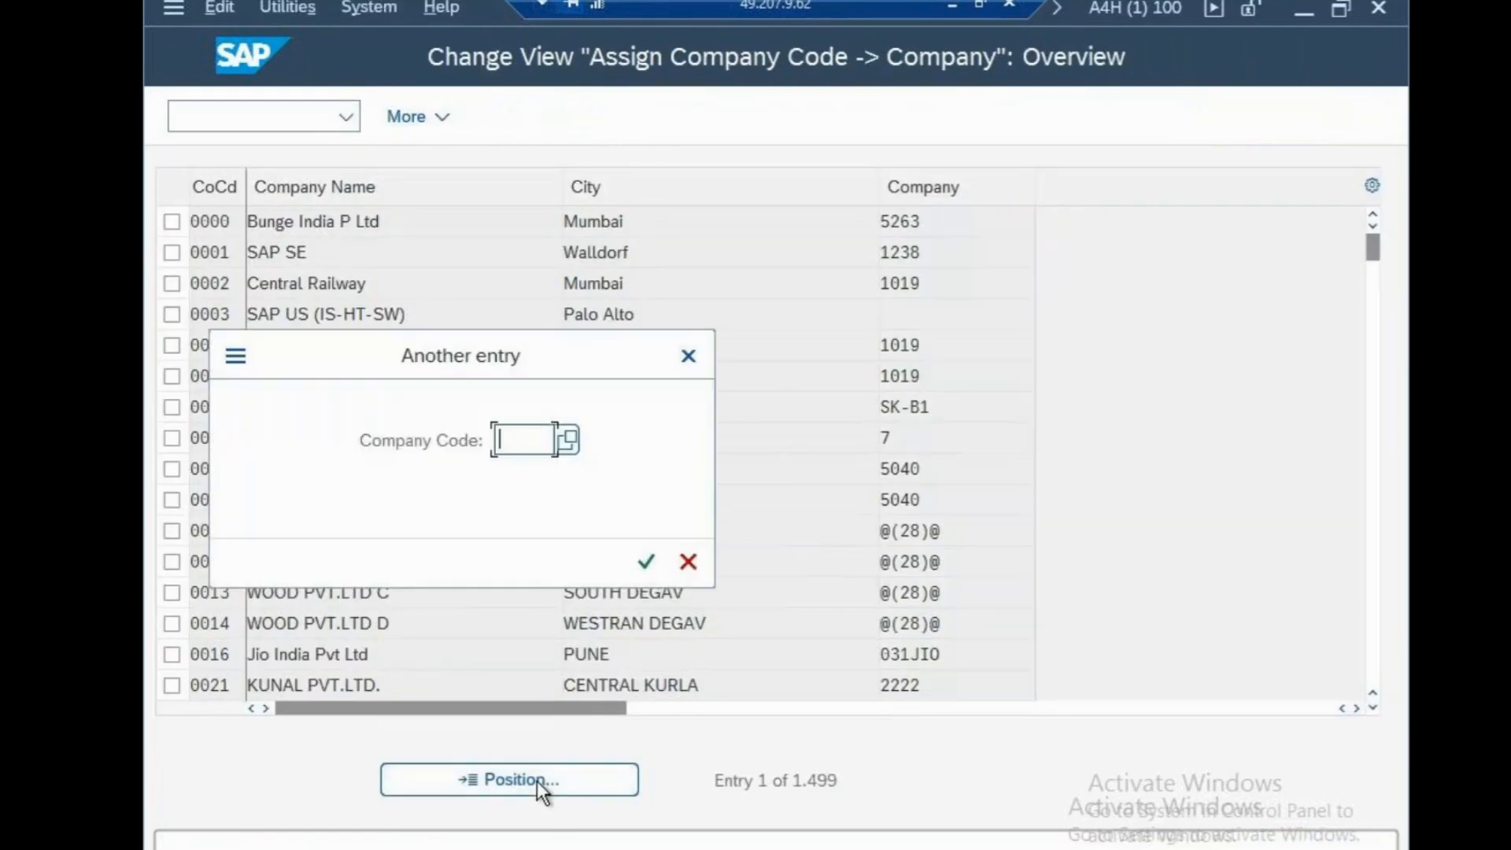
text(csn)
click(646, 563)
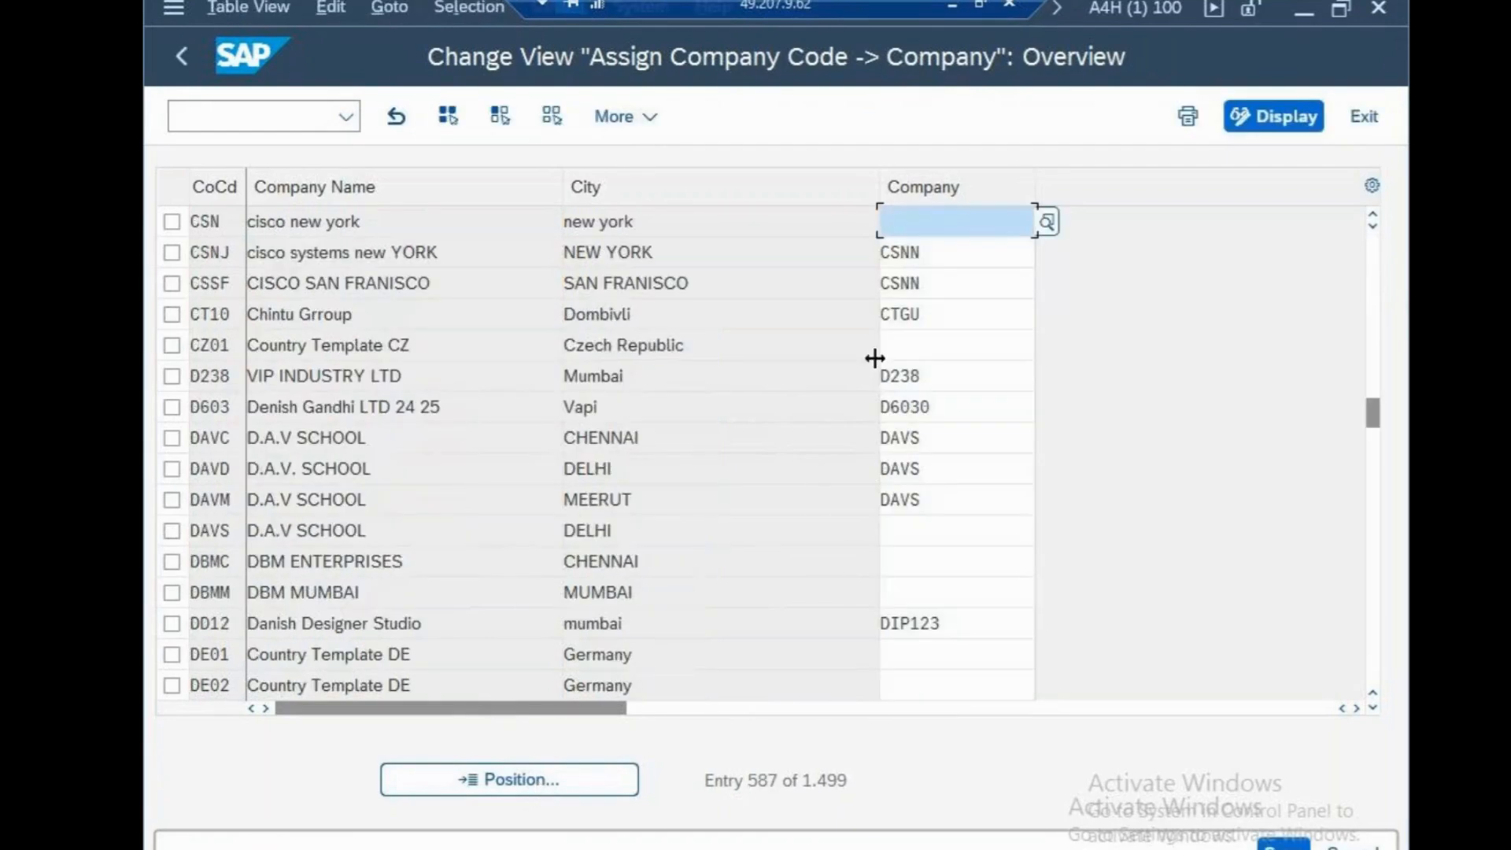
Assign company CS100 to company code CSN and save the assignment in the cisco systems customizing request
text(cs100)
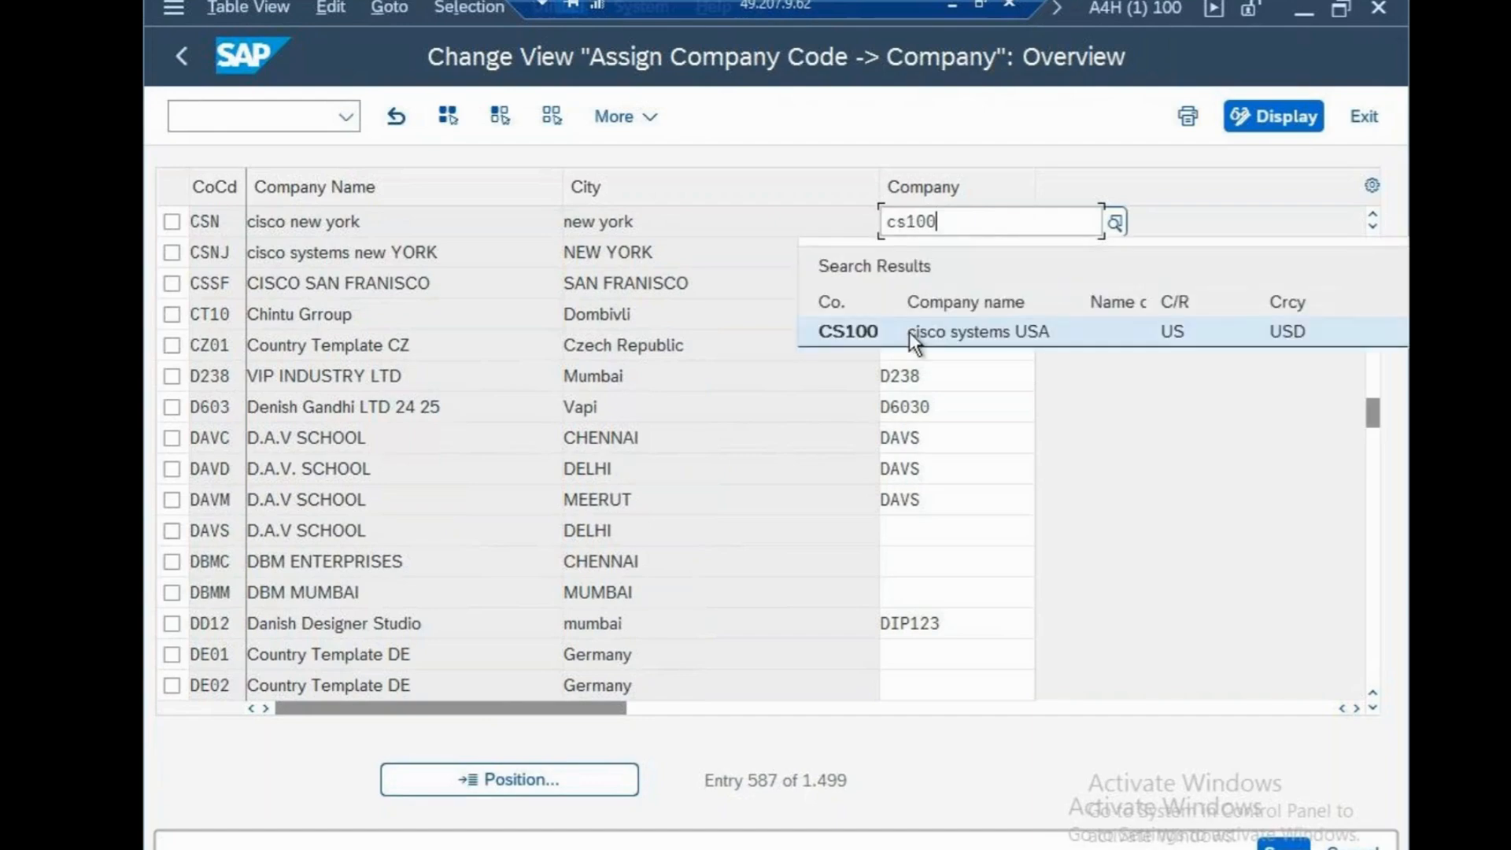
click(910, 332)
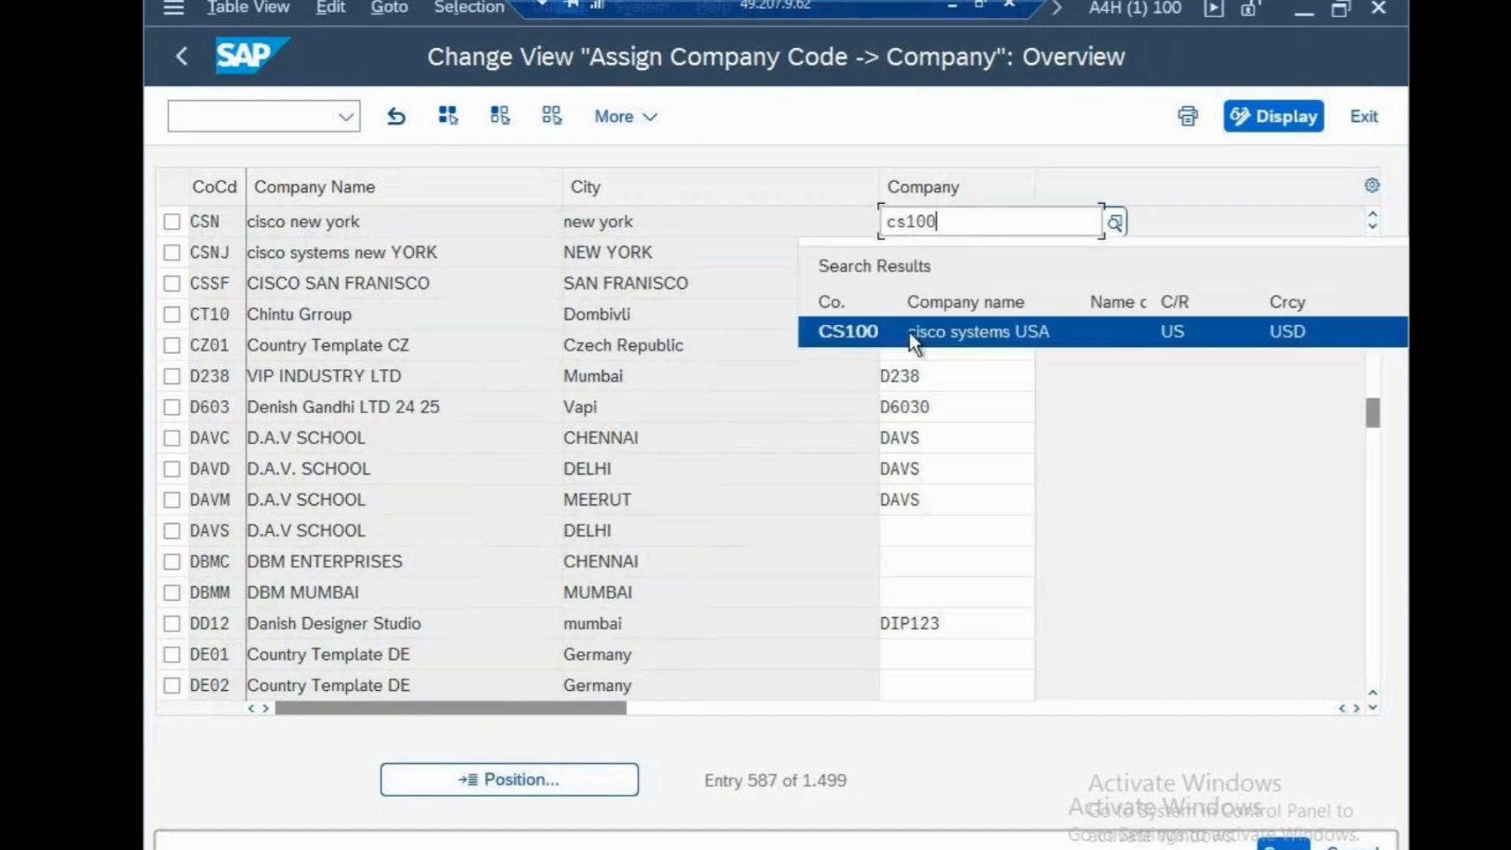
click(1285, 842)
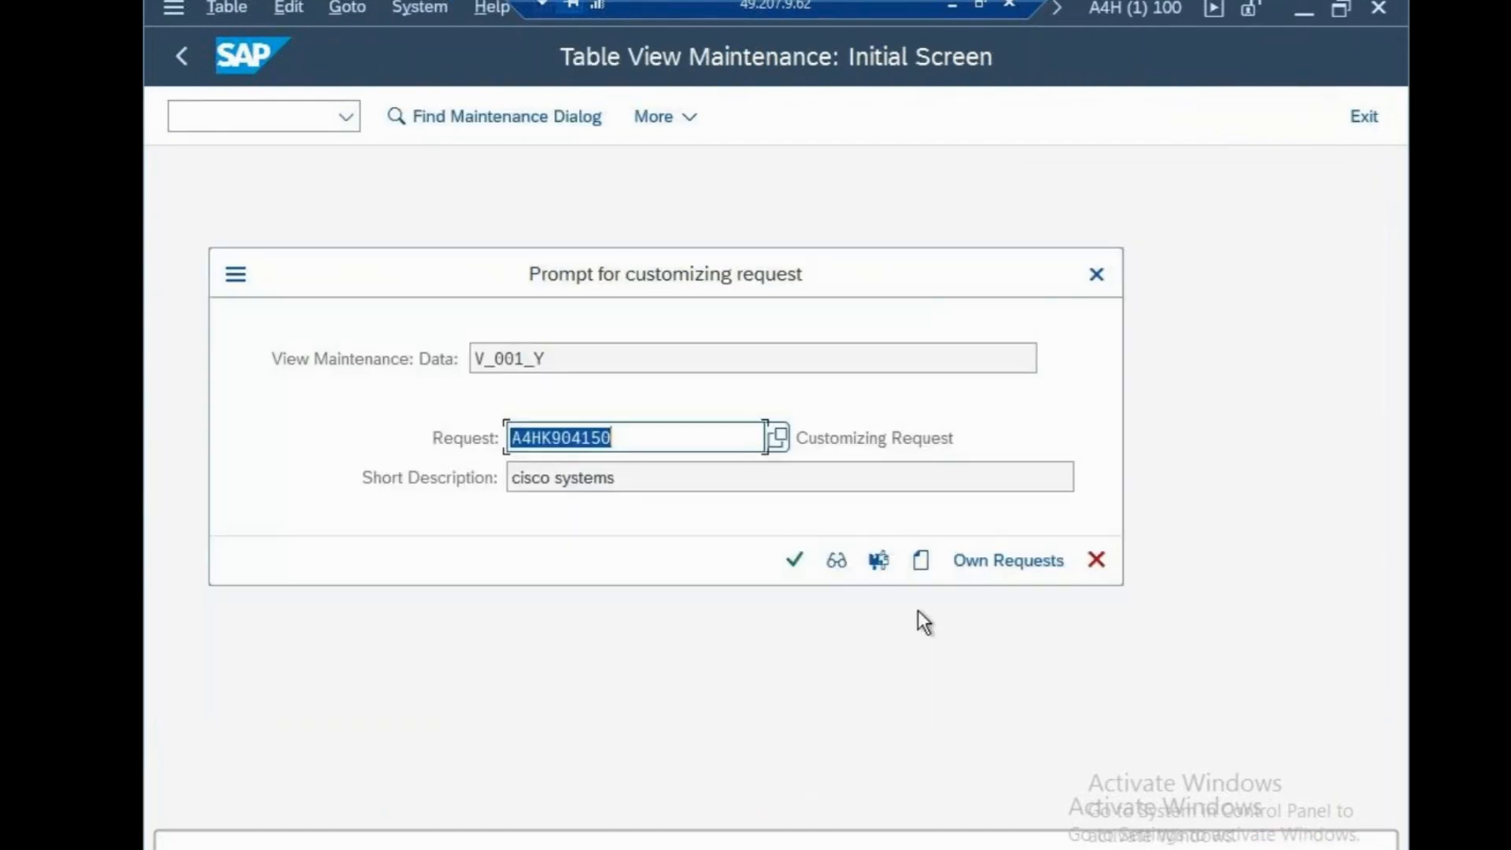
click(795, 559)
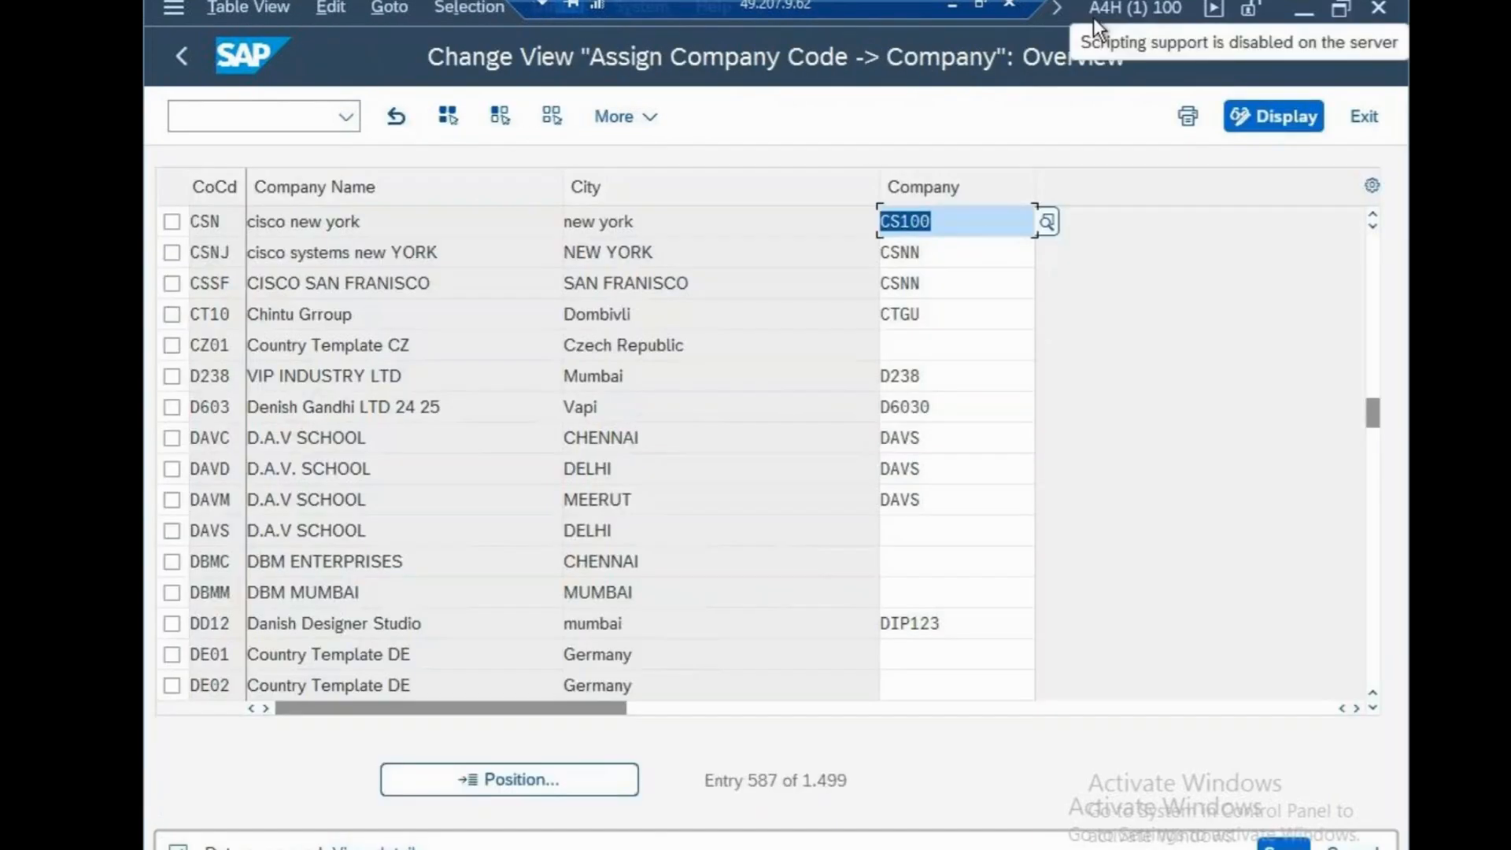
Switch to the sapfasttrack note in Notepad, add the line "ox02-CSN" below the OX15 entry and save the file
click(952, 4)
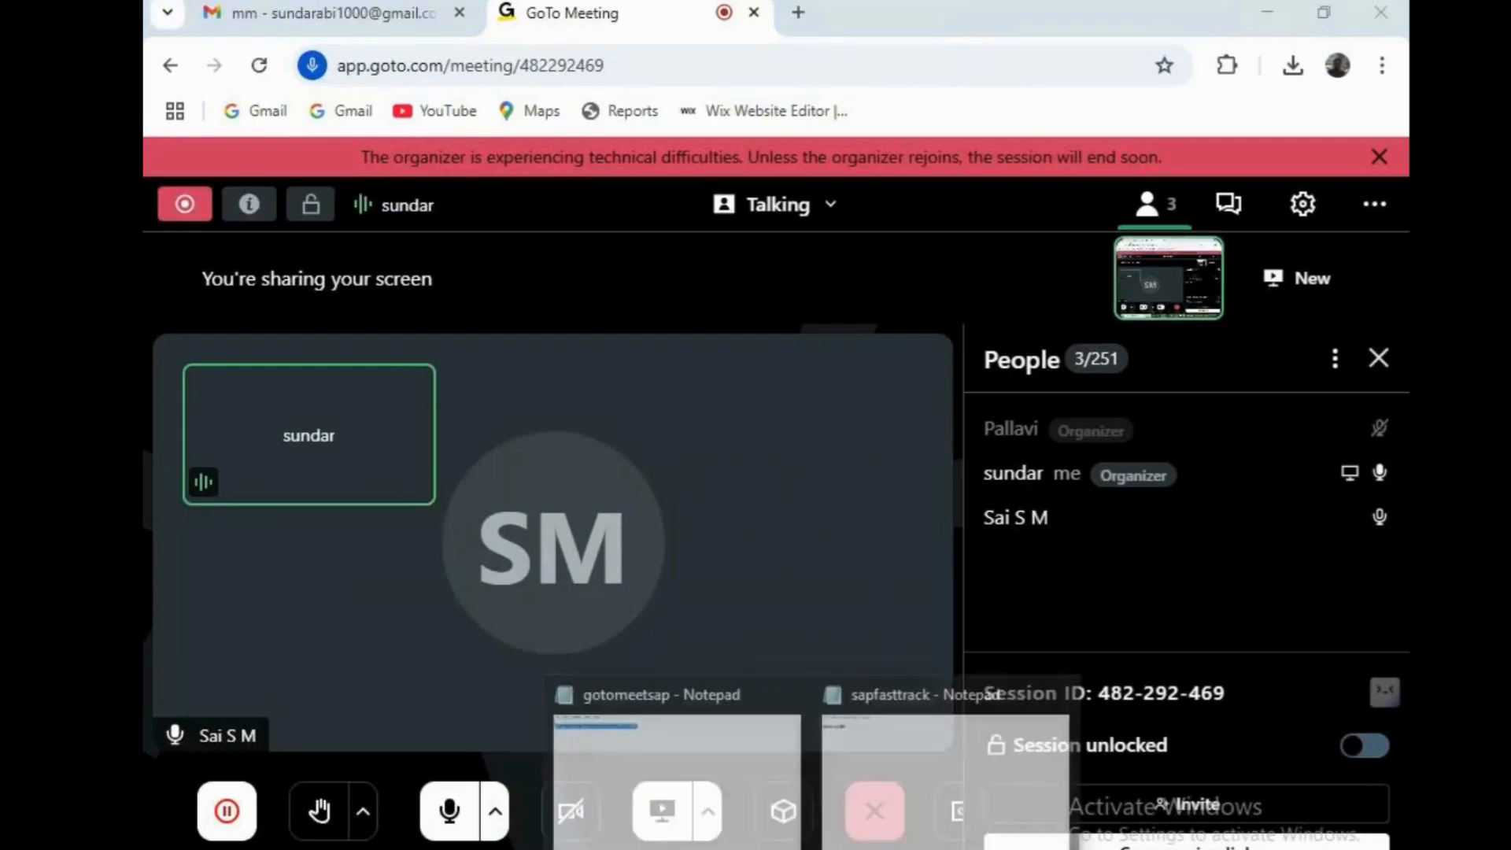
click(884, 845)
key(Return)
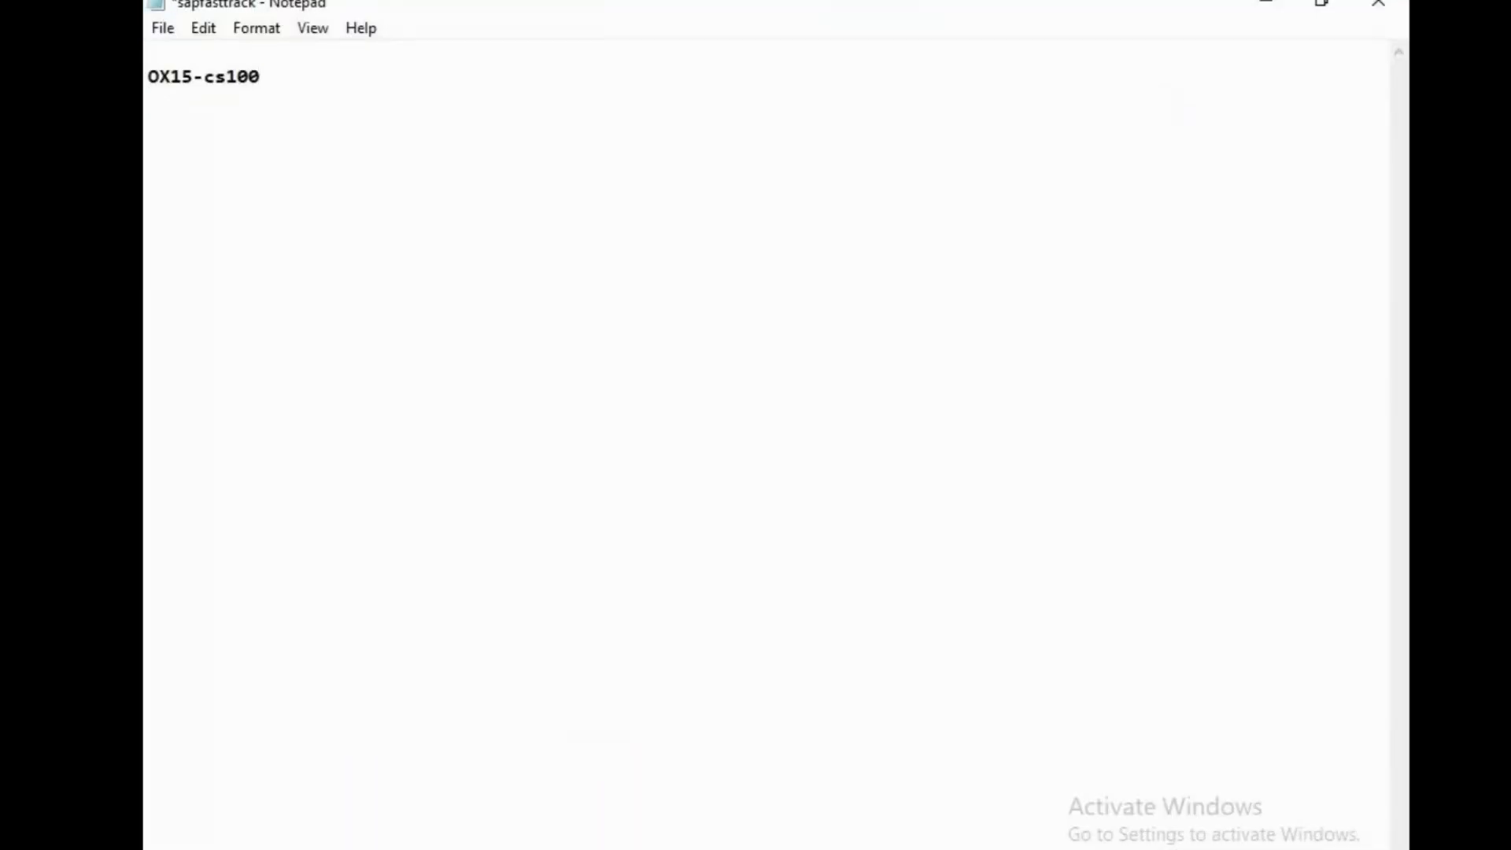
text(ox02-CSN)
key(ctrl+s)
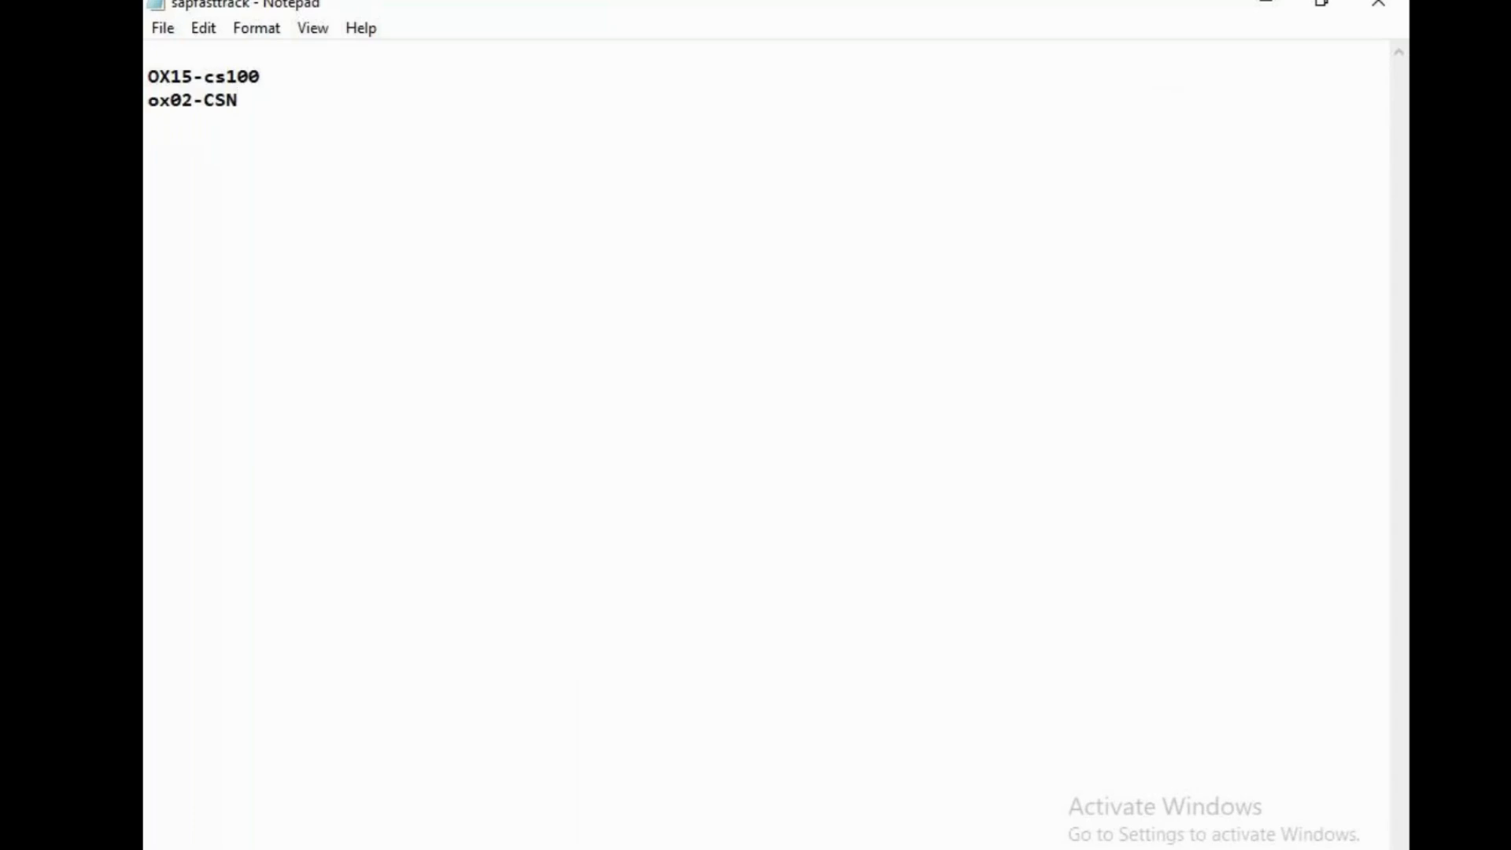
Return to SAP and create a new plant entry with the plant code CSPN
mouse_move(864, 849)
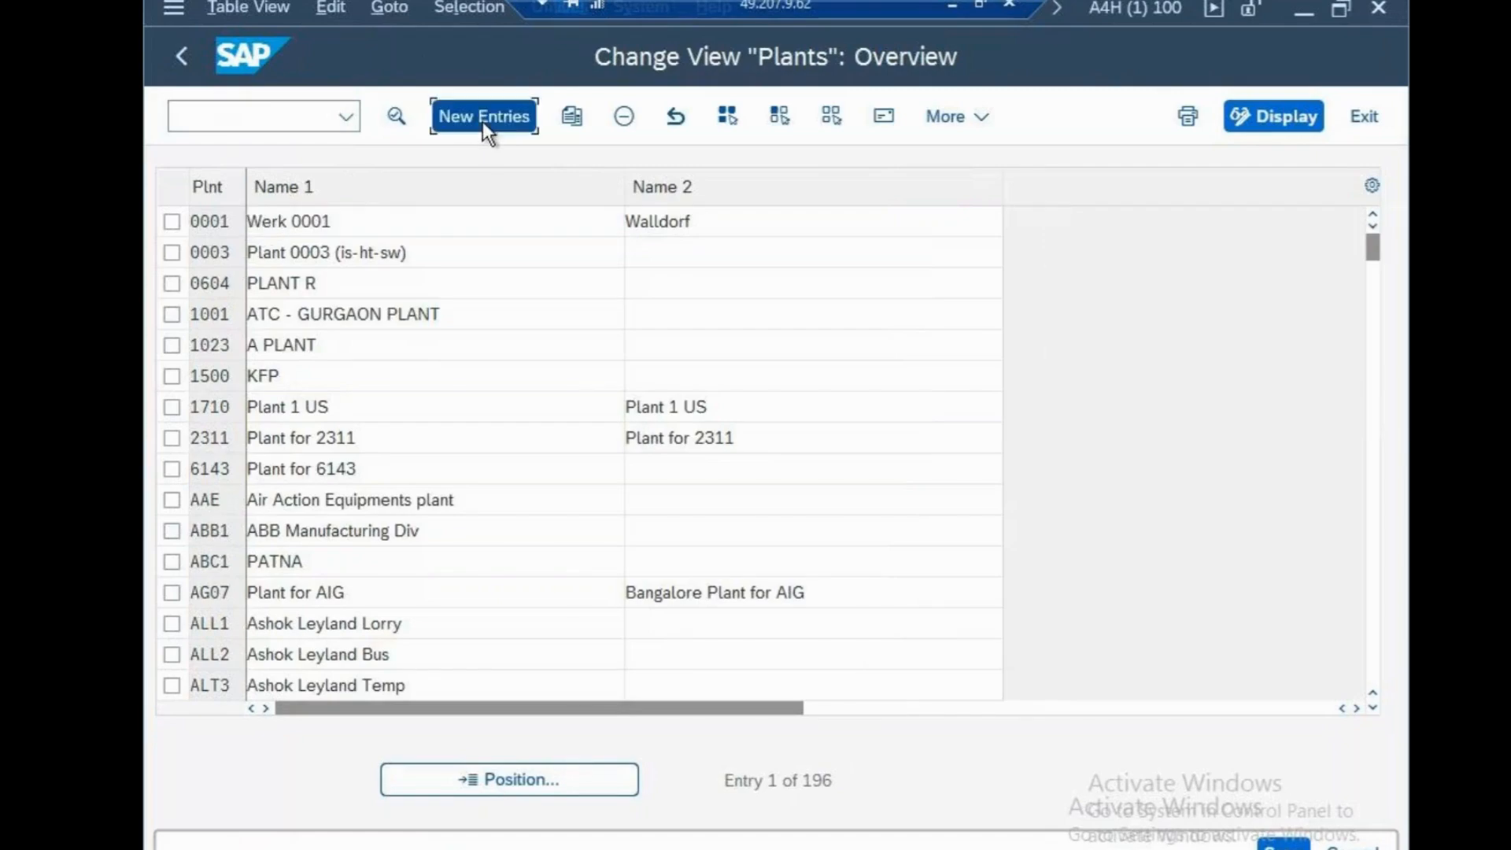
click(483, 116)
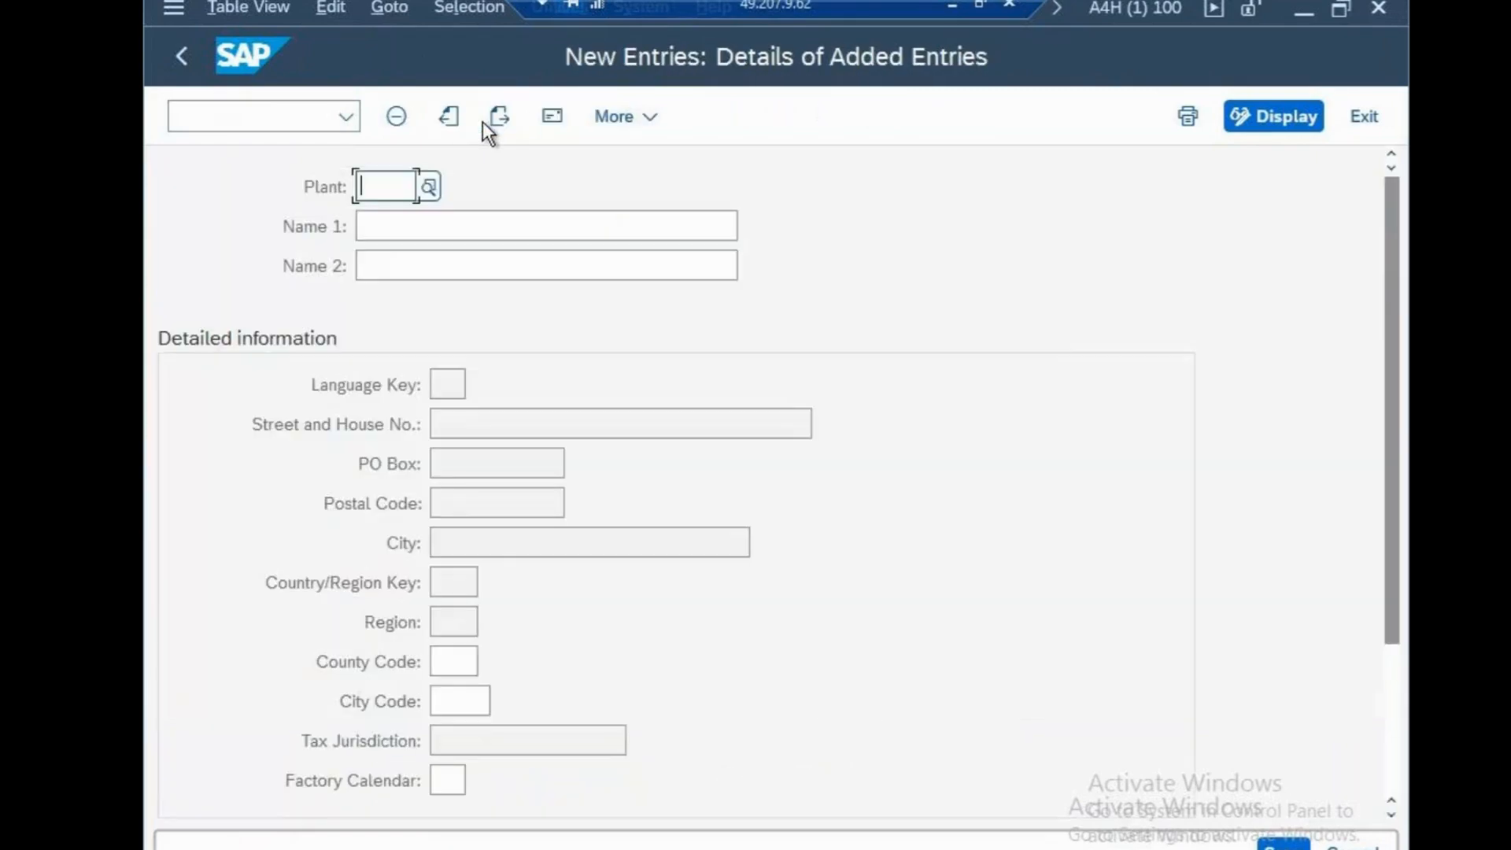
text(CSPP)
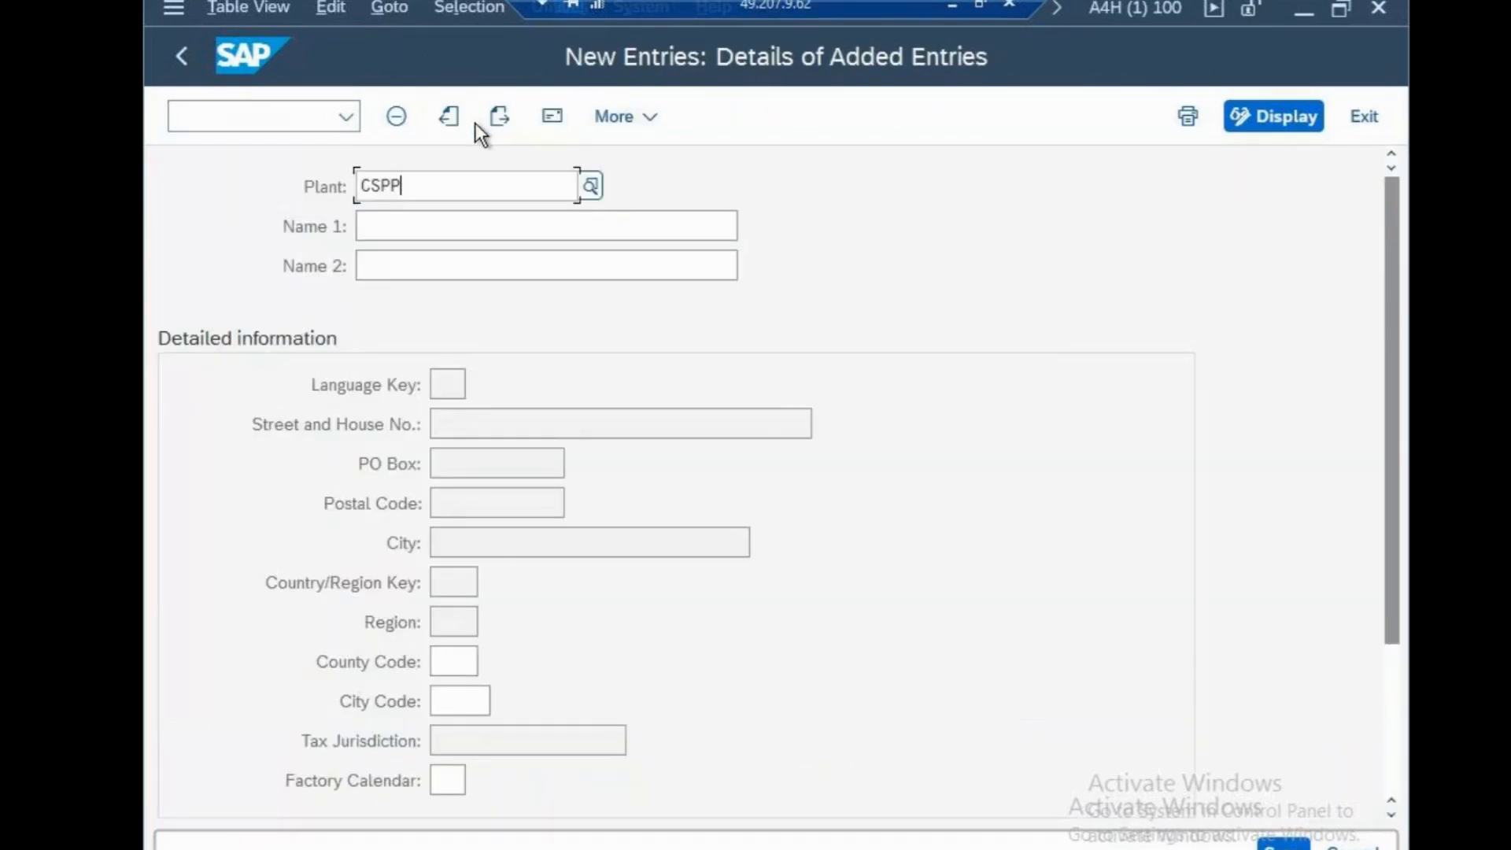
key(BackSpace)
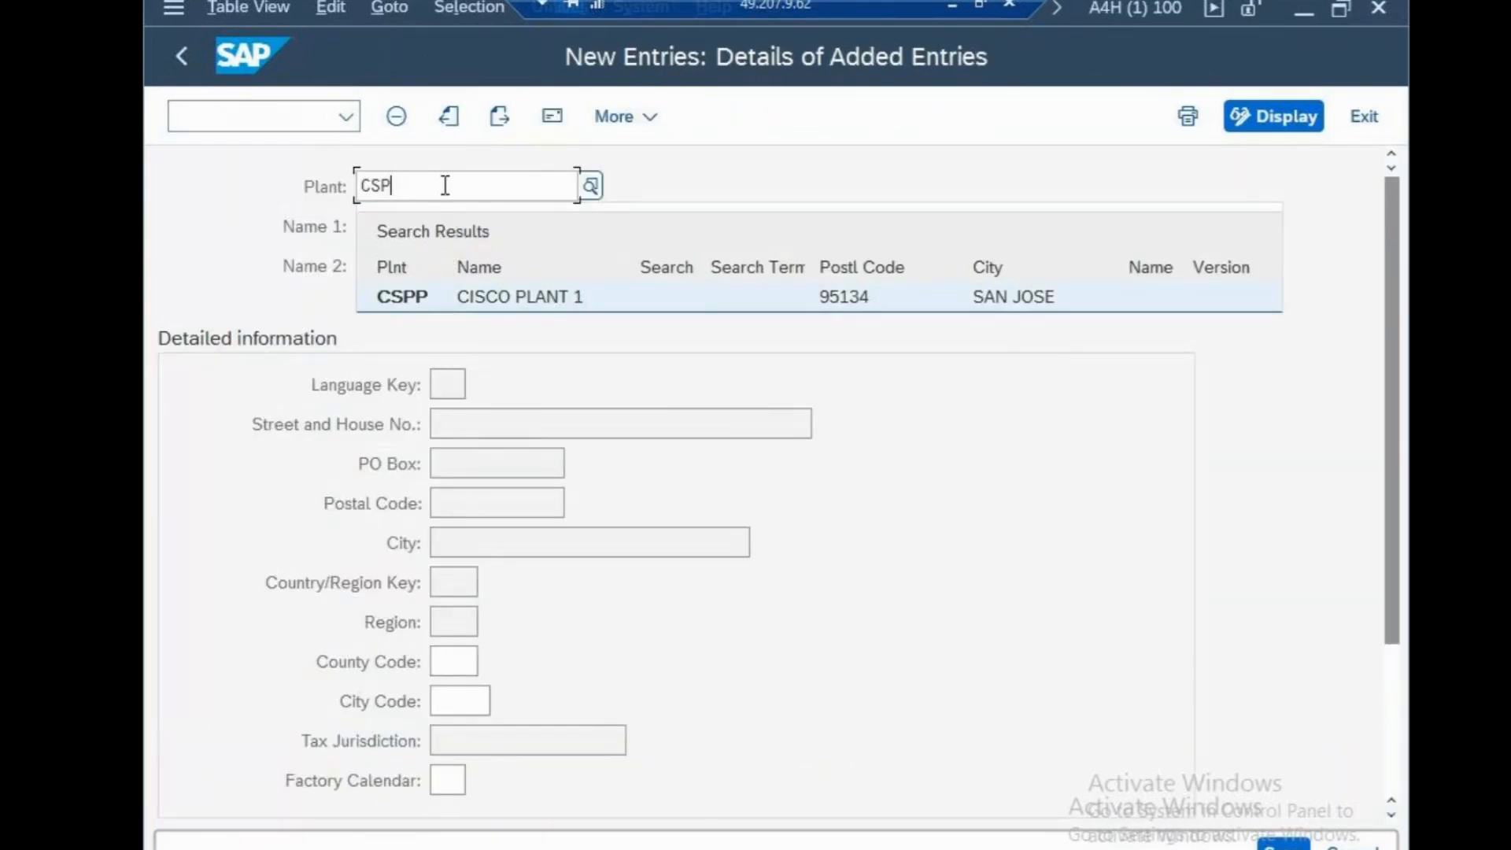
key(BackSpace)
text(NP)
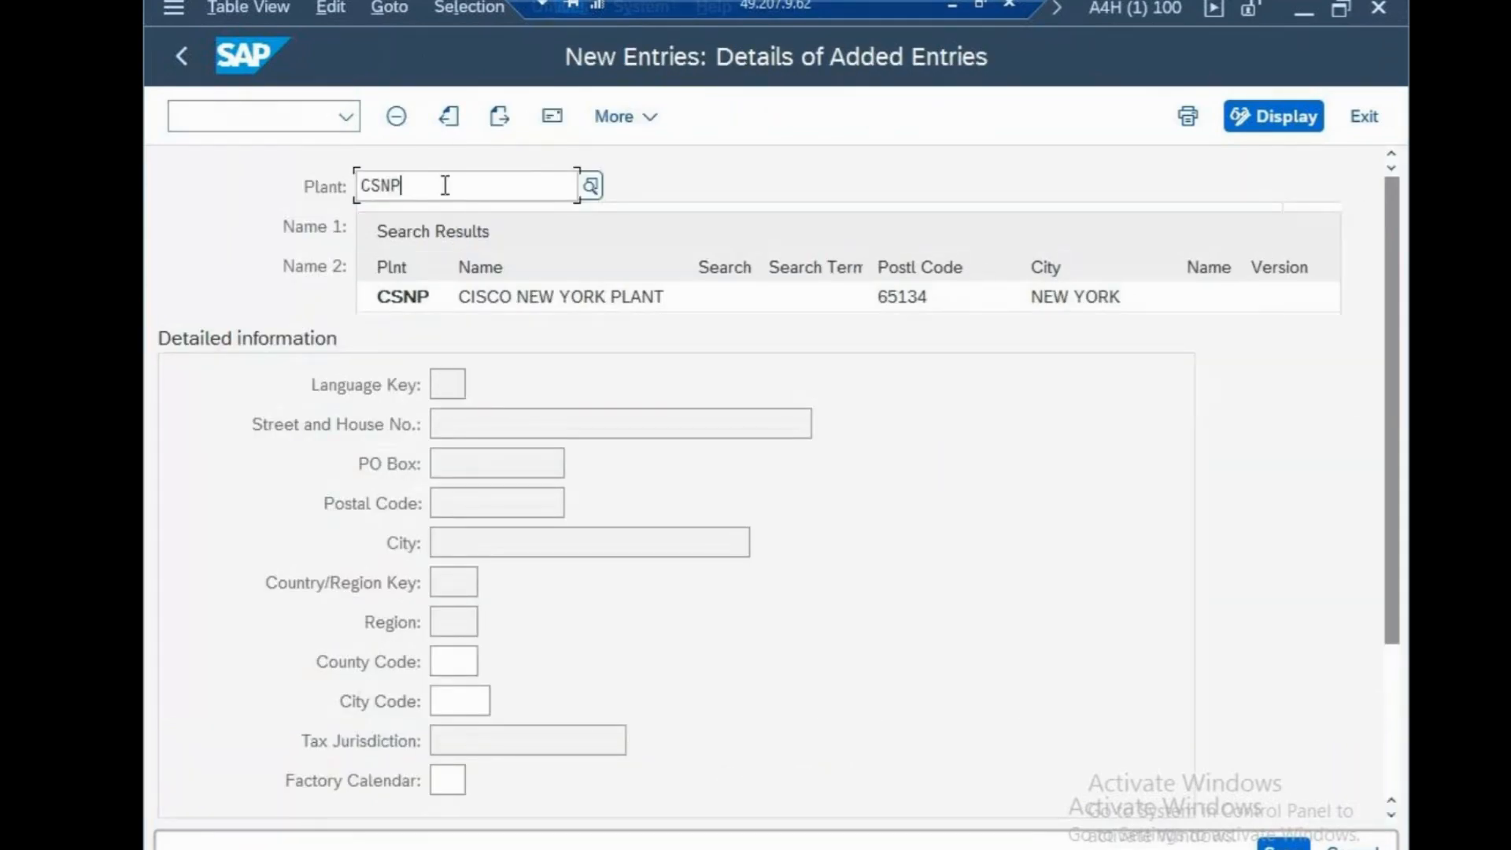
key(BackSpace)
key(BackSpace)
text(P)
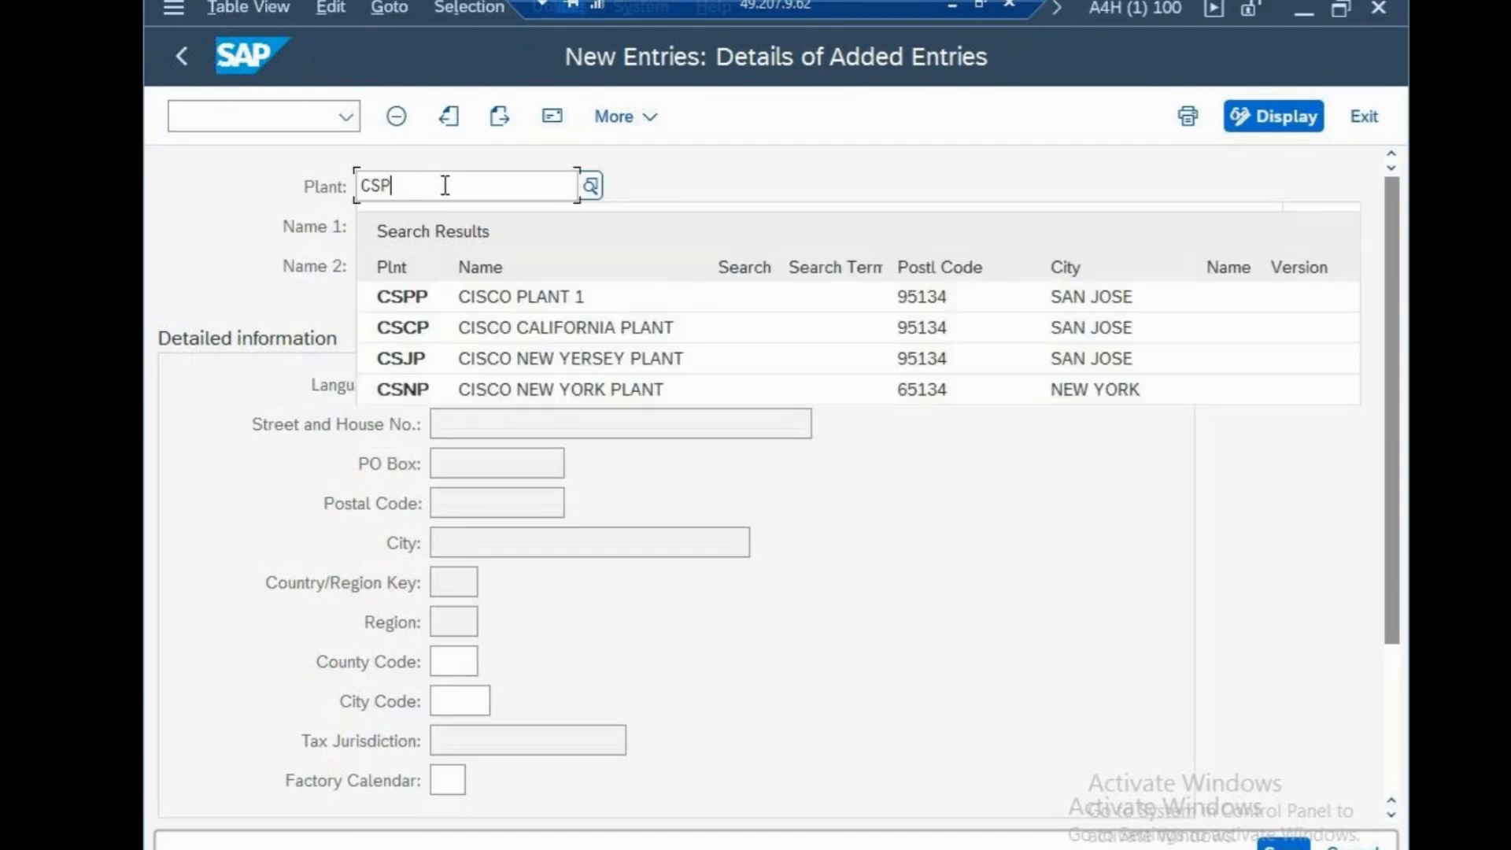
text(N)
click(171, 206)
Set Name 1 of plant CSPN to "CISCO NEW YORK PLANT"
click(401, 226)
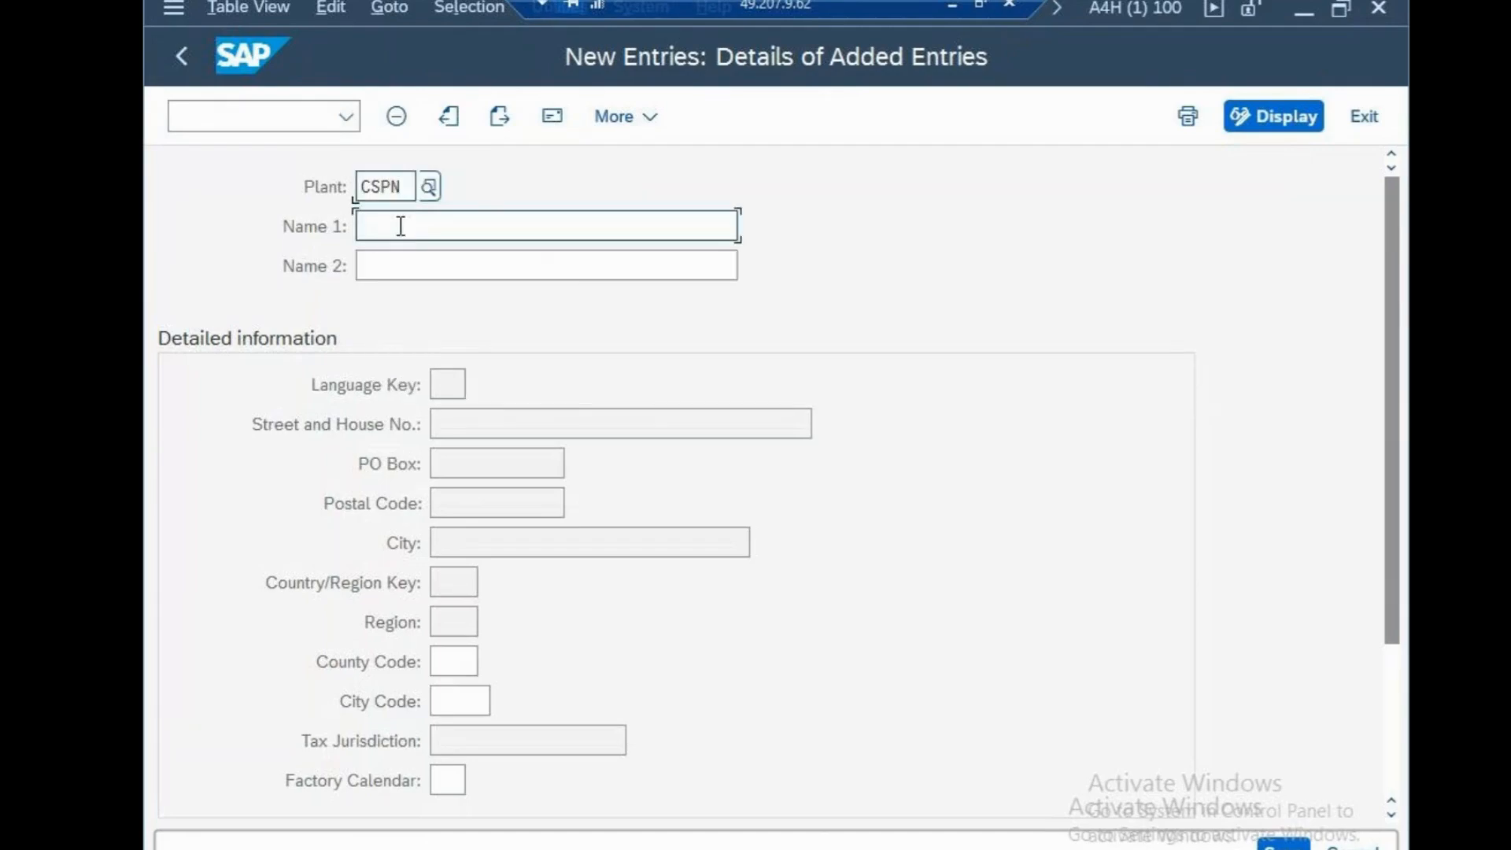
text(CISCO N)
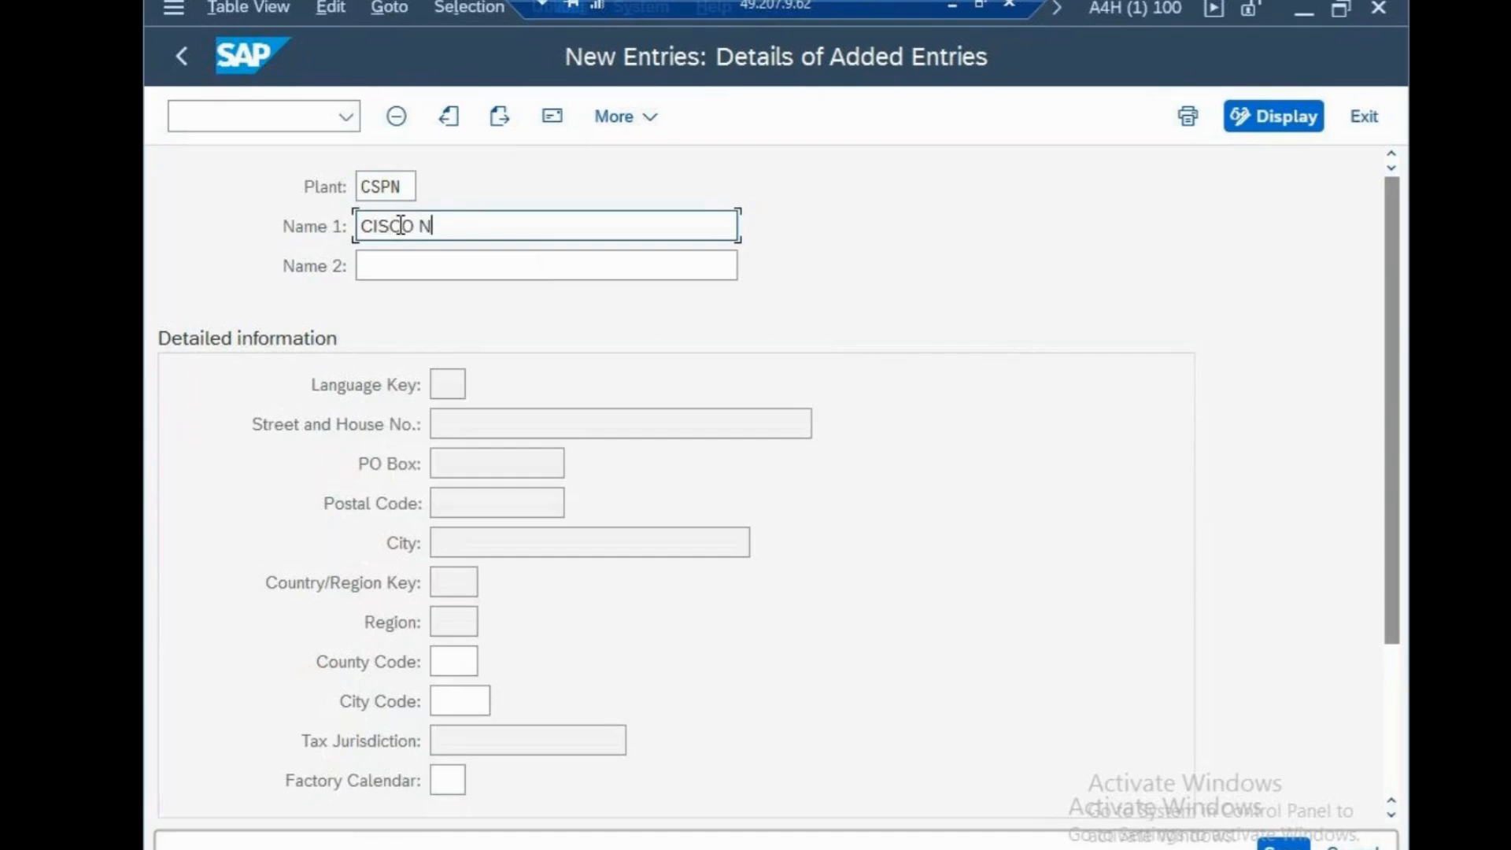
text(EW YORK PLANT)
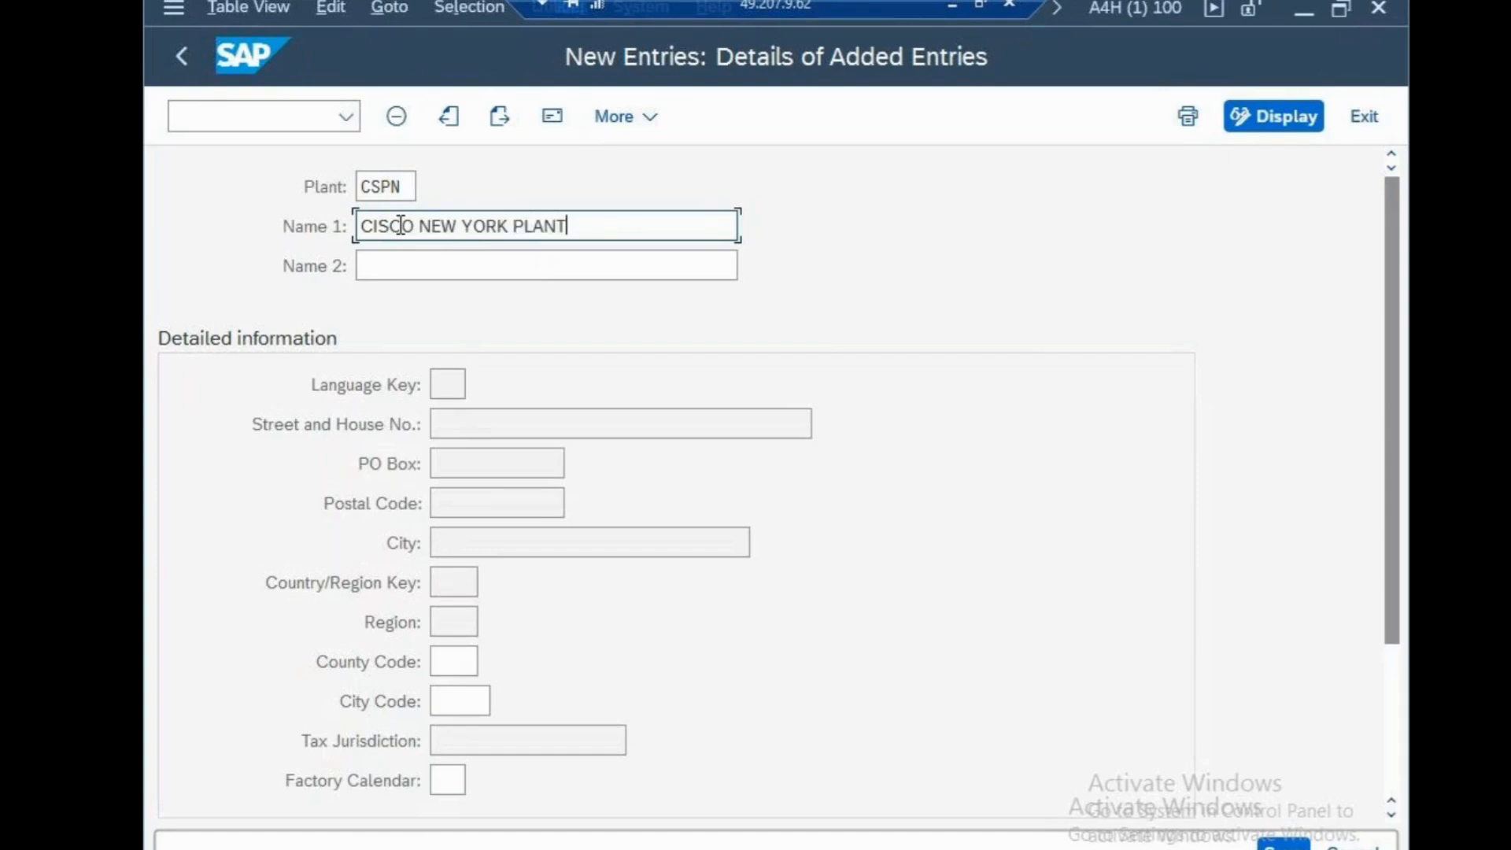
Set the plant's factory calendar to US and save the entry to bring up its address form
click(463, 773)
text(us)
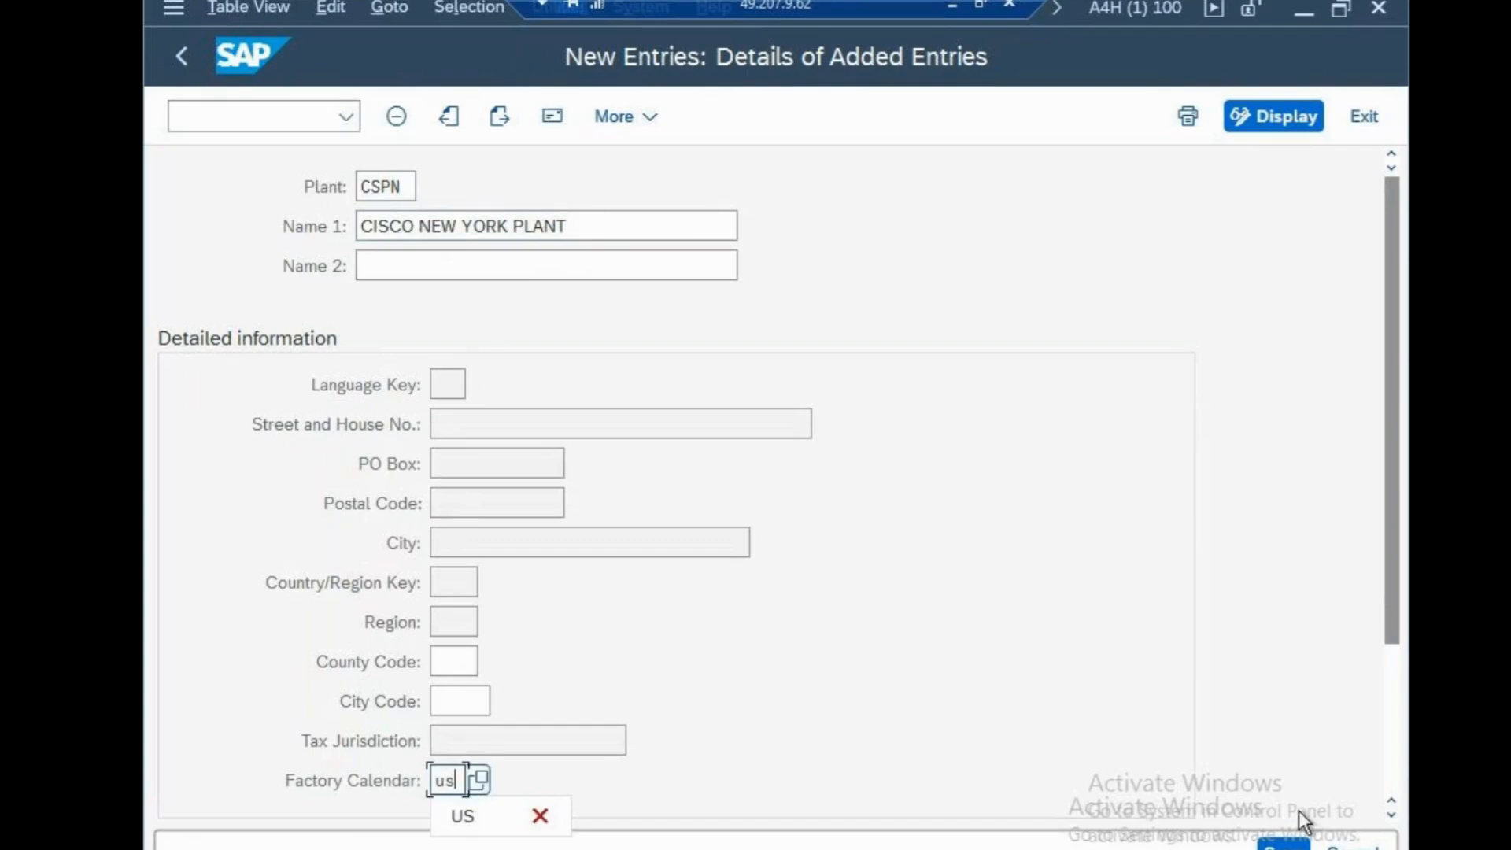
click(1287, 844)
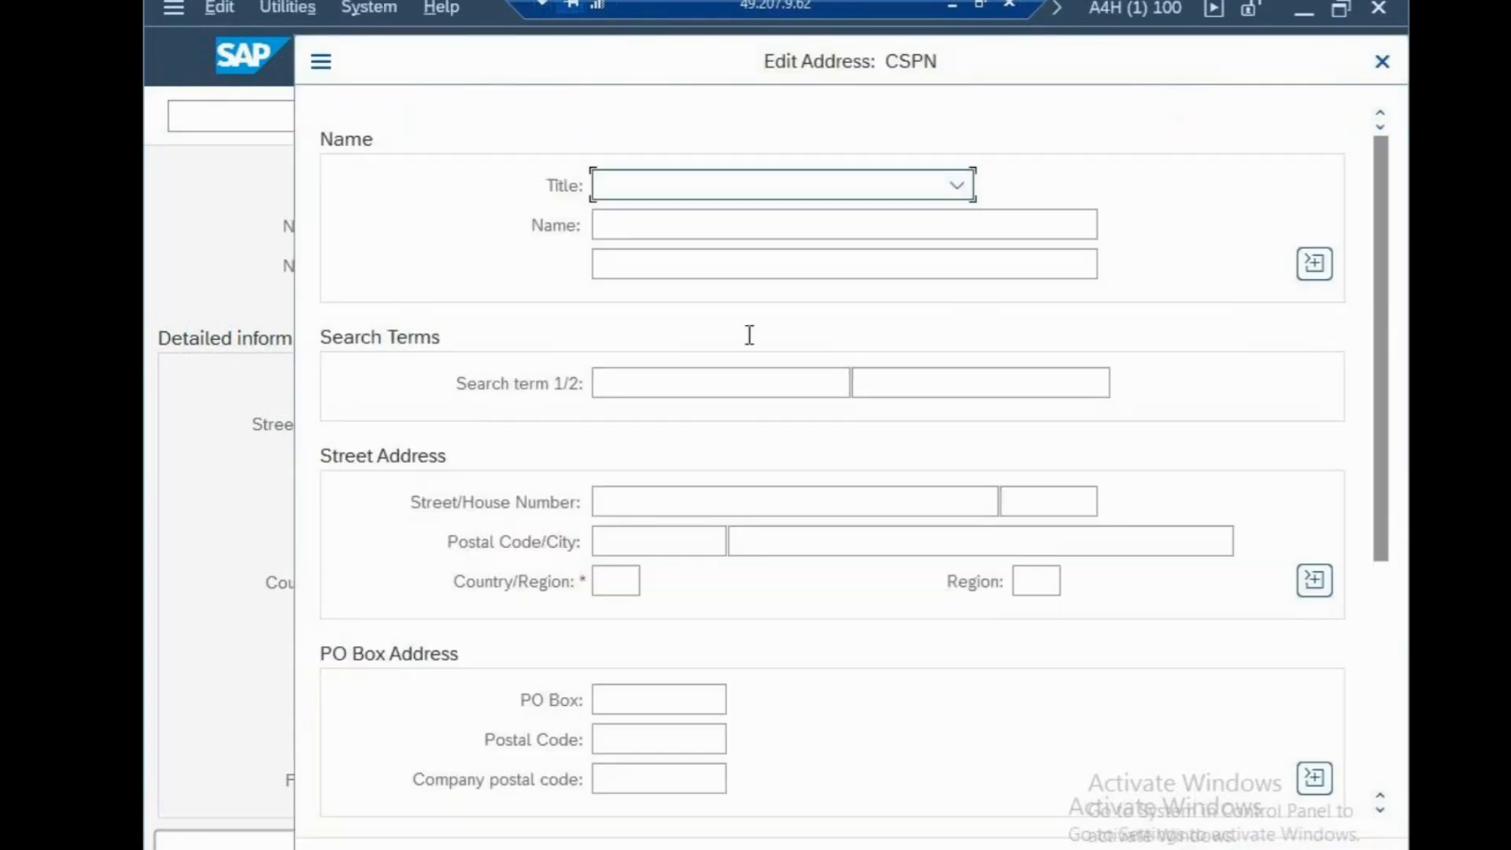
Set the plant address's title to Company and its name to "cisco new york plant"
click(705, 185)
click(680, 222)
click(681, 226)
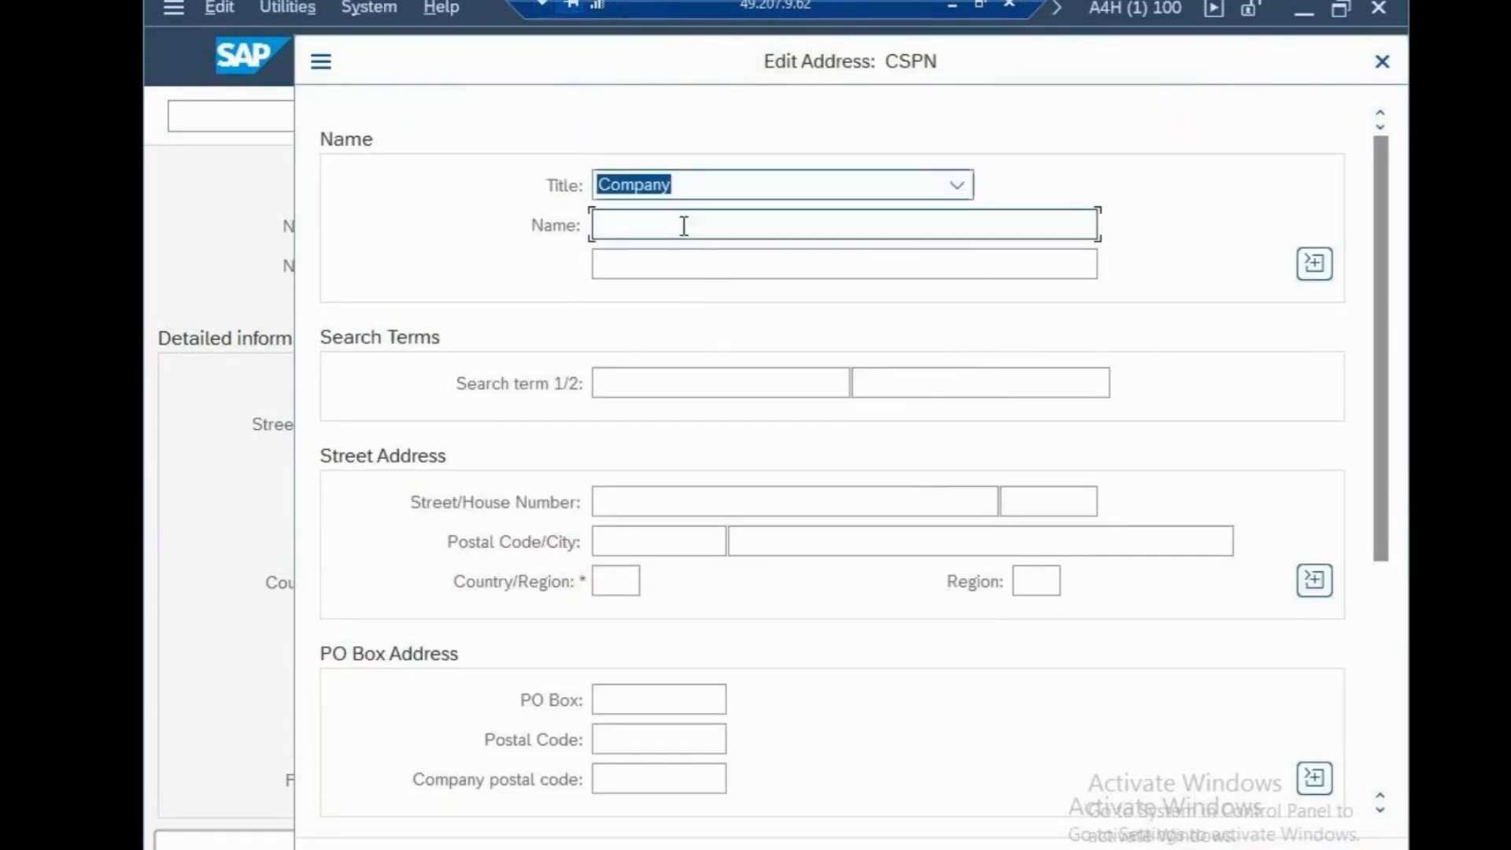
text(cisc)
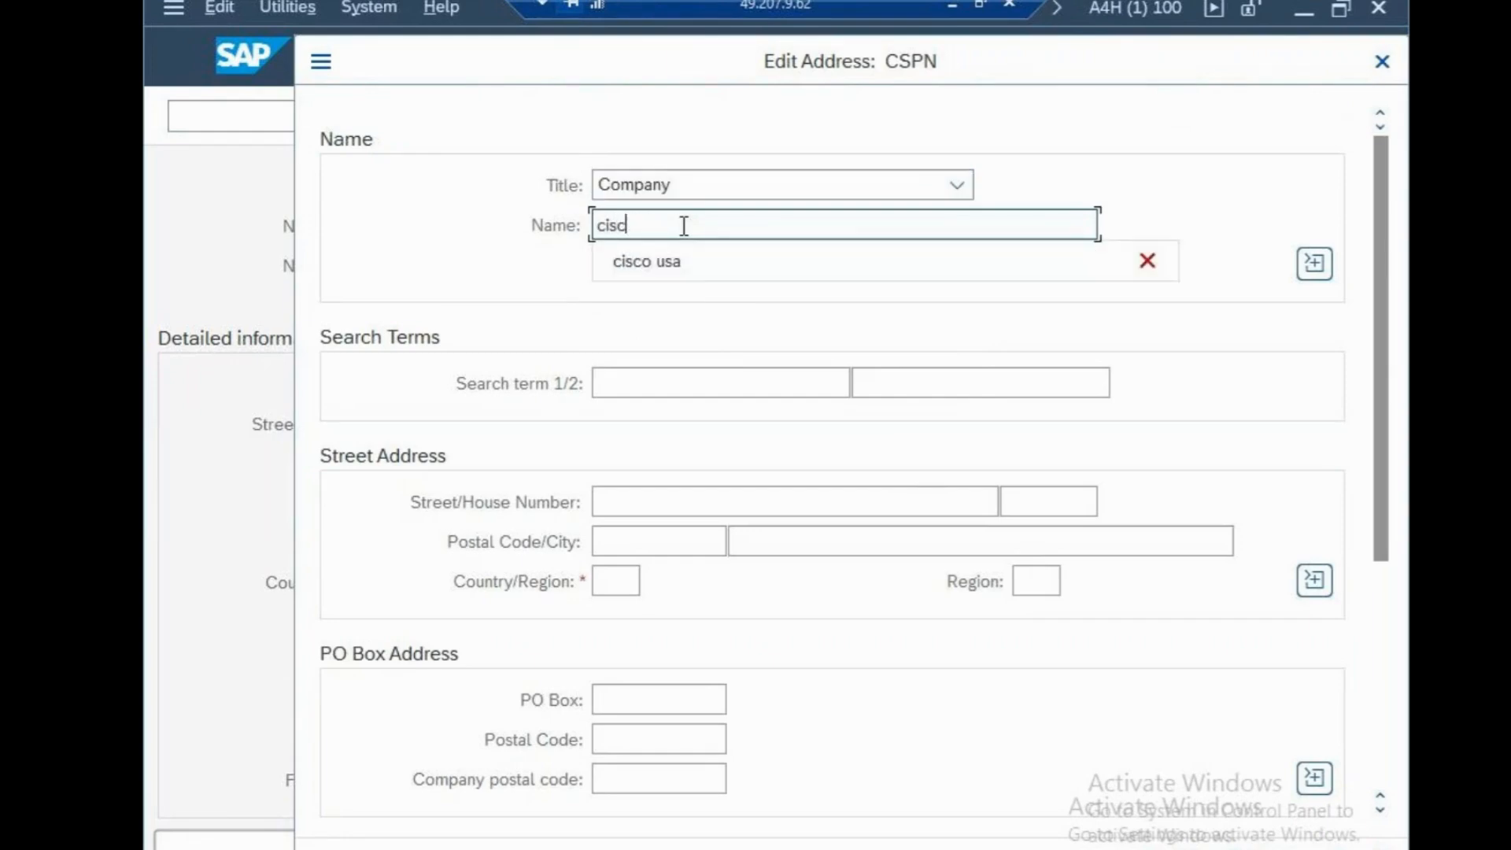
text(o new y)
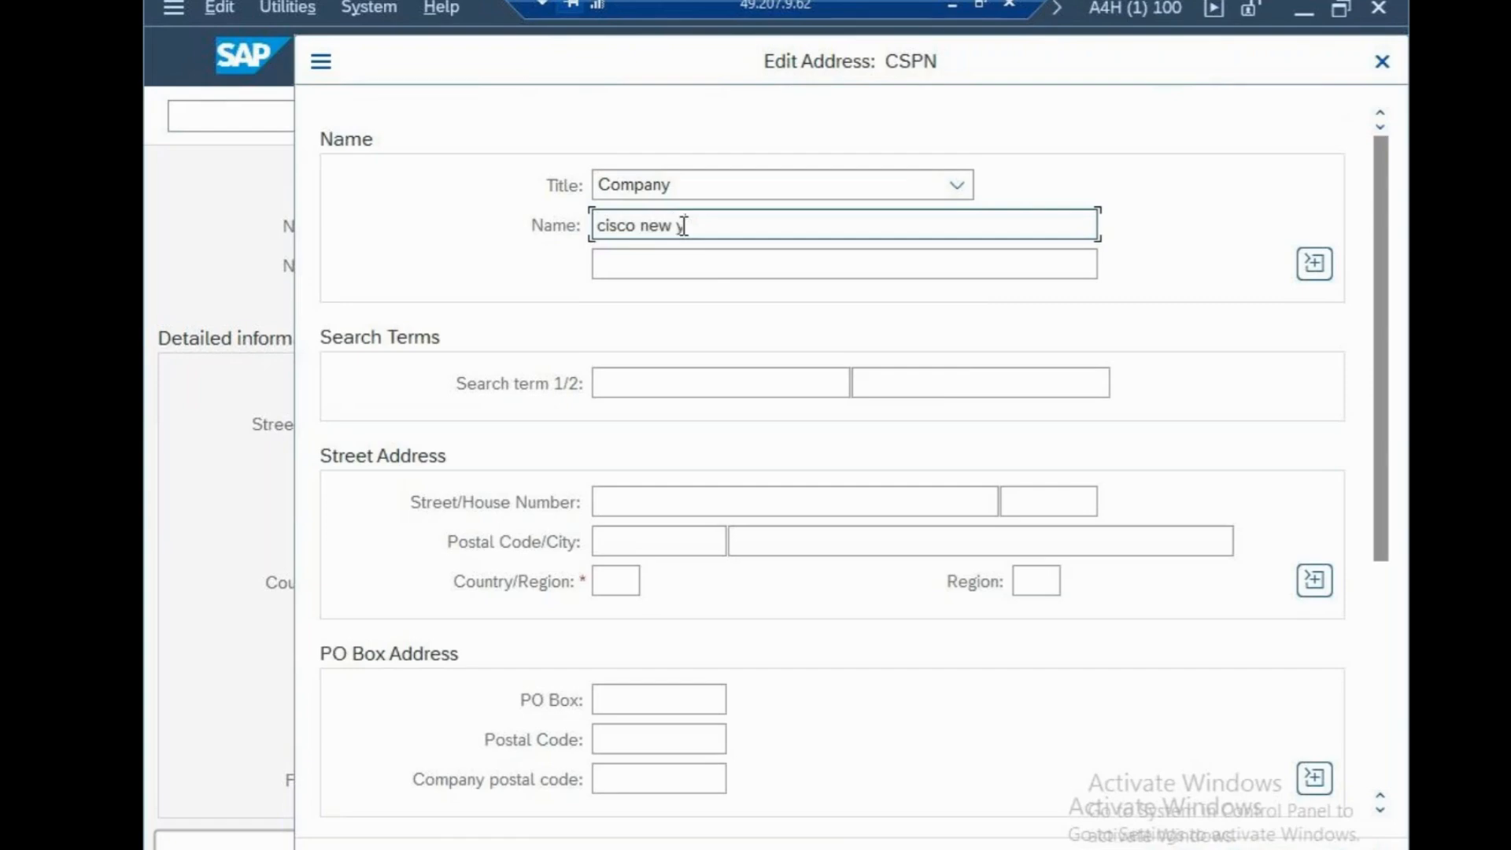
text(ork pla)
text(nt)
key(BackSpace)
text(t)
Set the first search term of the plant's address to "cisco"
click(651, 385)
text(c)
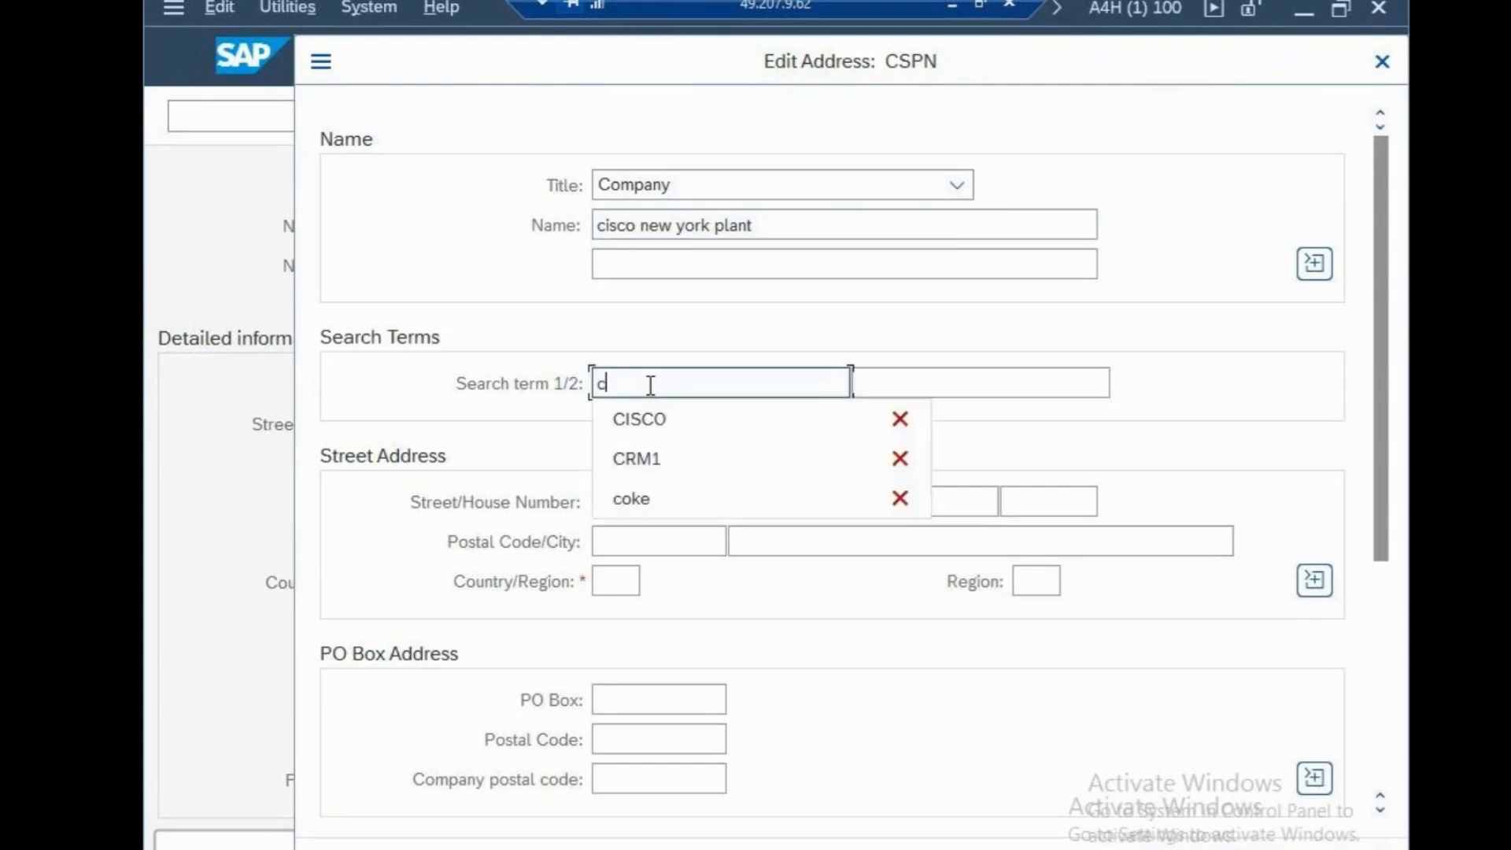
text(isco)
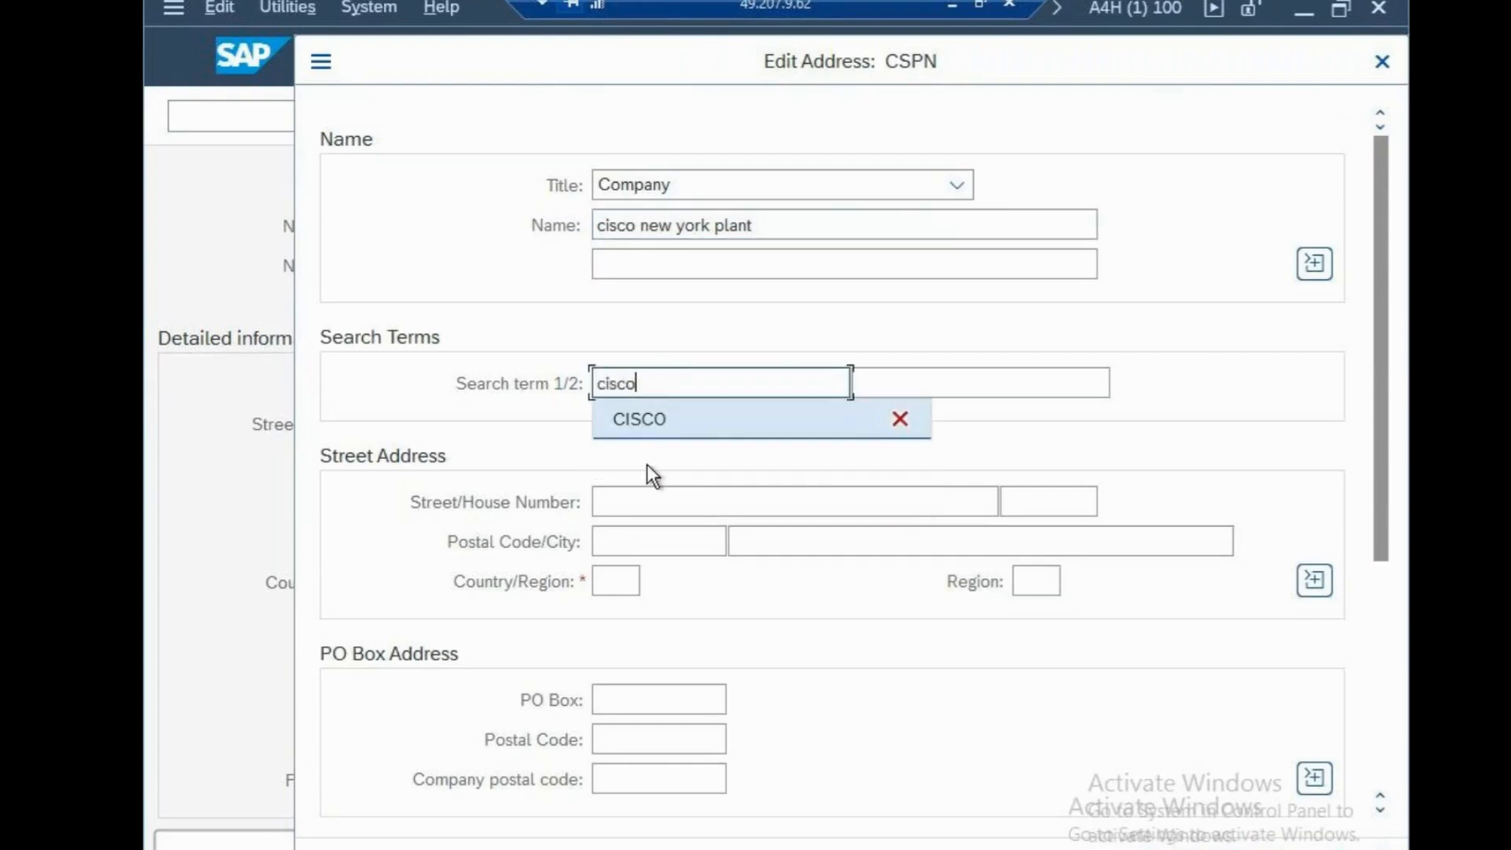
Fill in the street and house number in the plant's street address
click(652, 496)
text(100 )
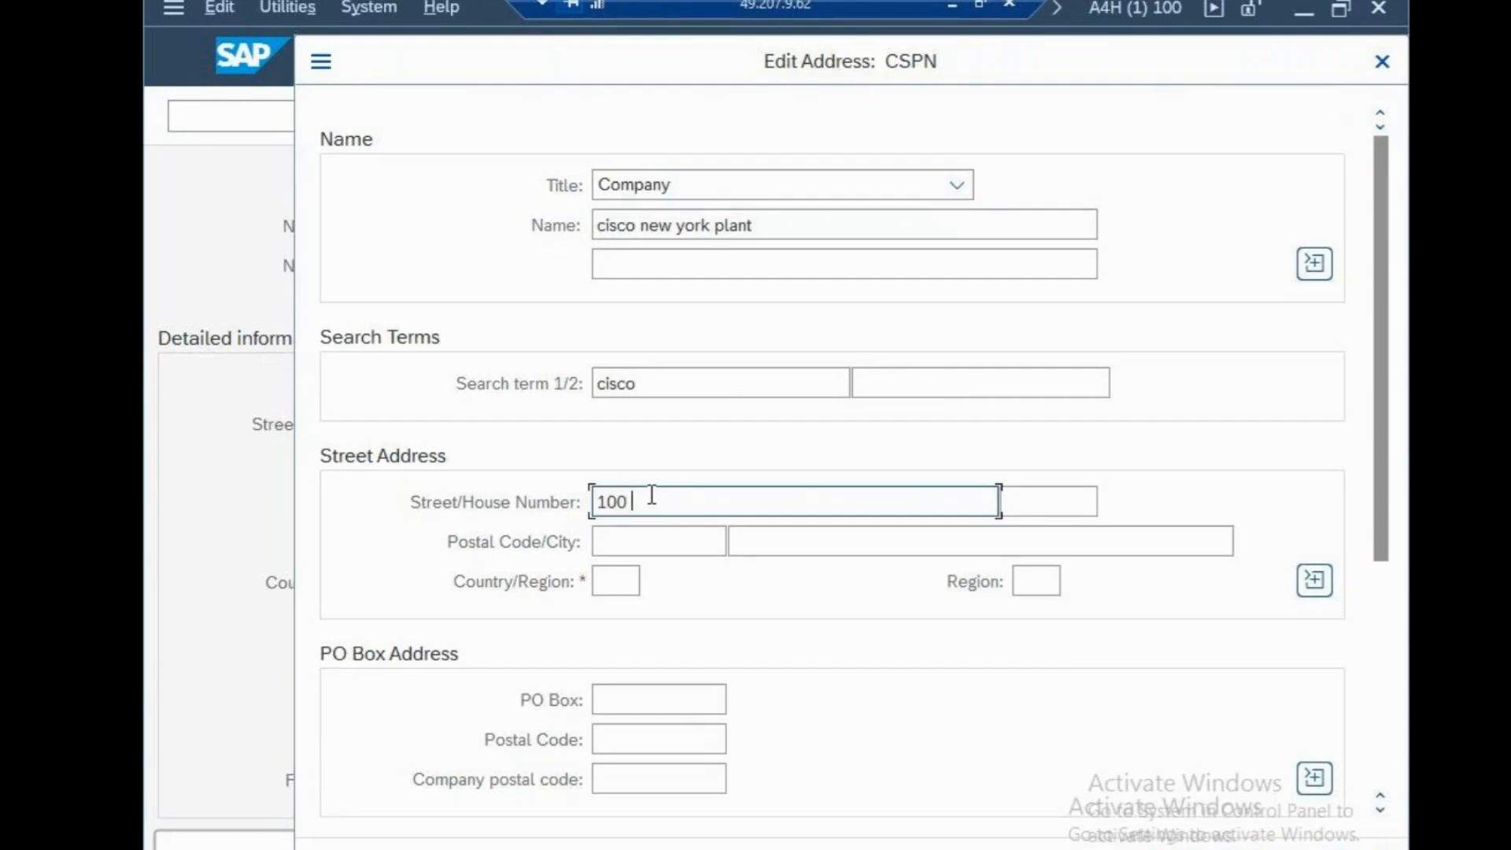
text(NORT)
key(BackSpace)
text(TH)
key(BackSpace)
key(BackSpace)
key(BackSpace)
key(BackSpace)
key(BackSpace)
text(SEA VIEW)
key(Tab)
text(102)
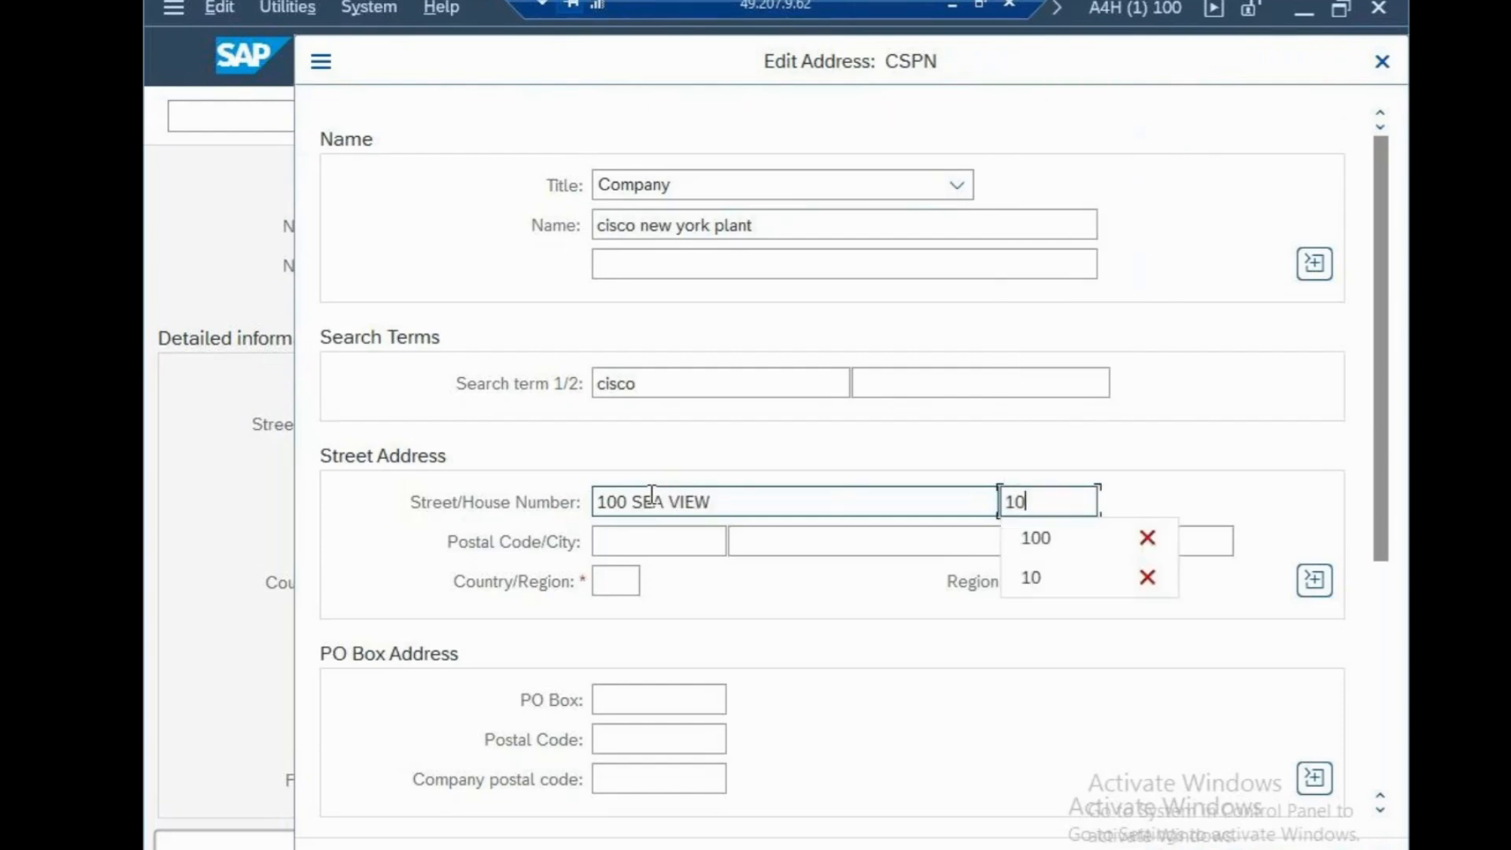
Fill in the postal code of plant CSPN's street address and set the city to NEW YORK
key(Tab)
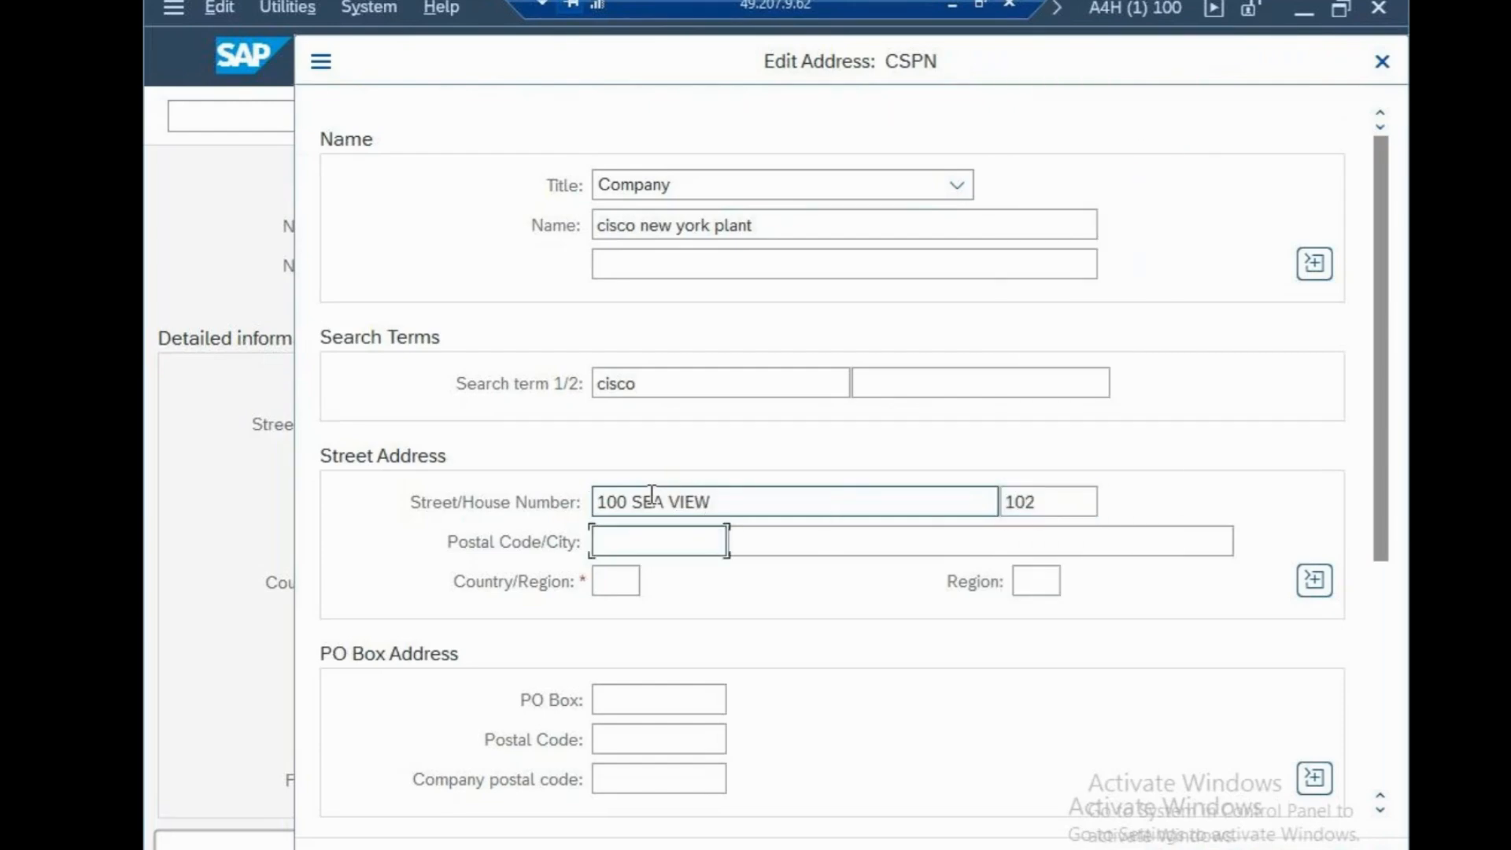
text(95)
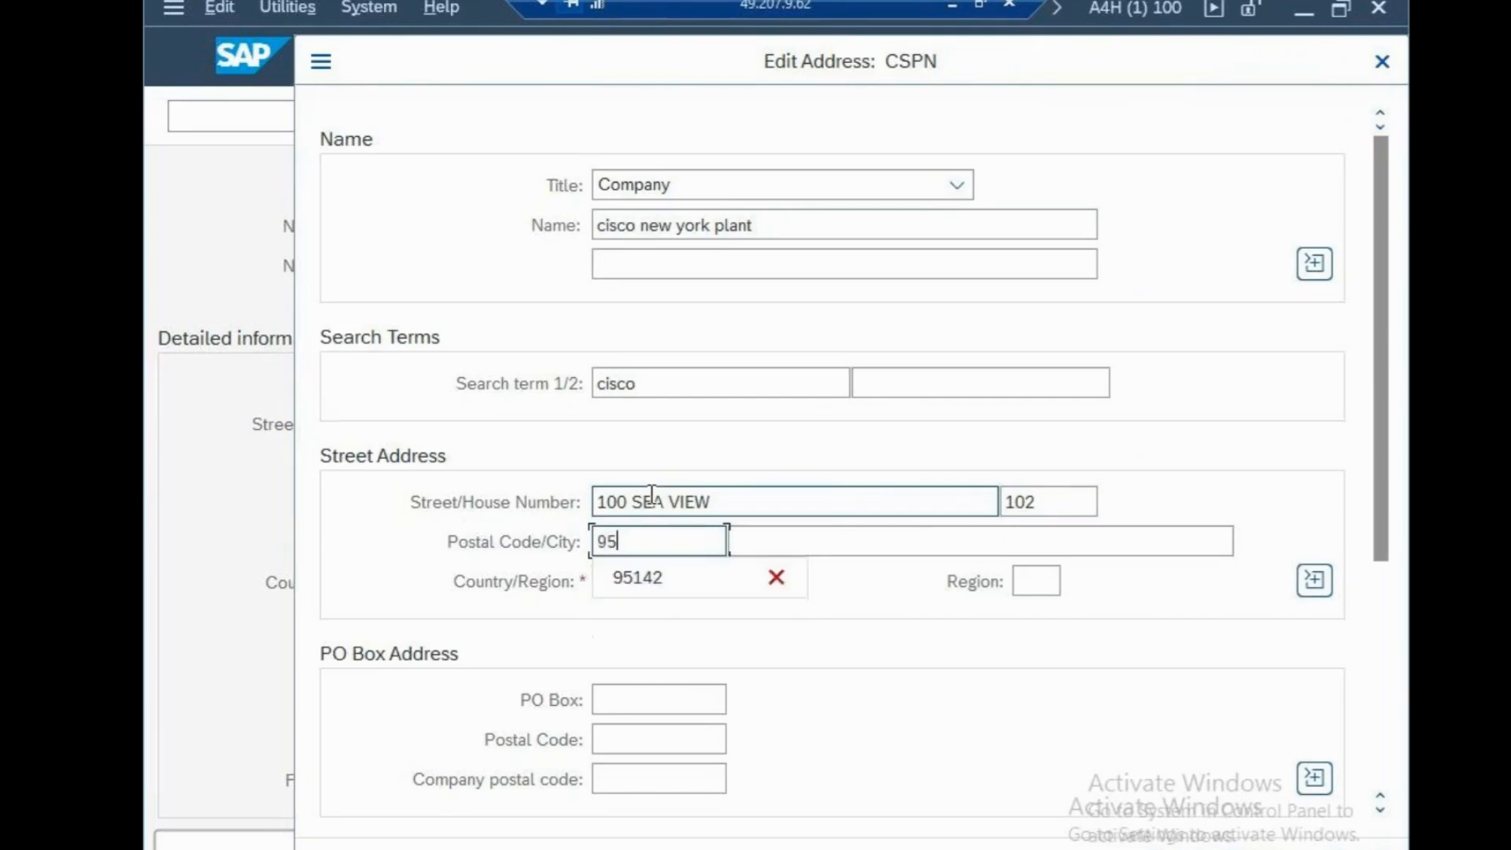
text(142)
key(Tab)
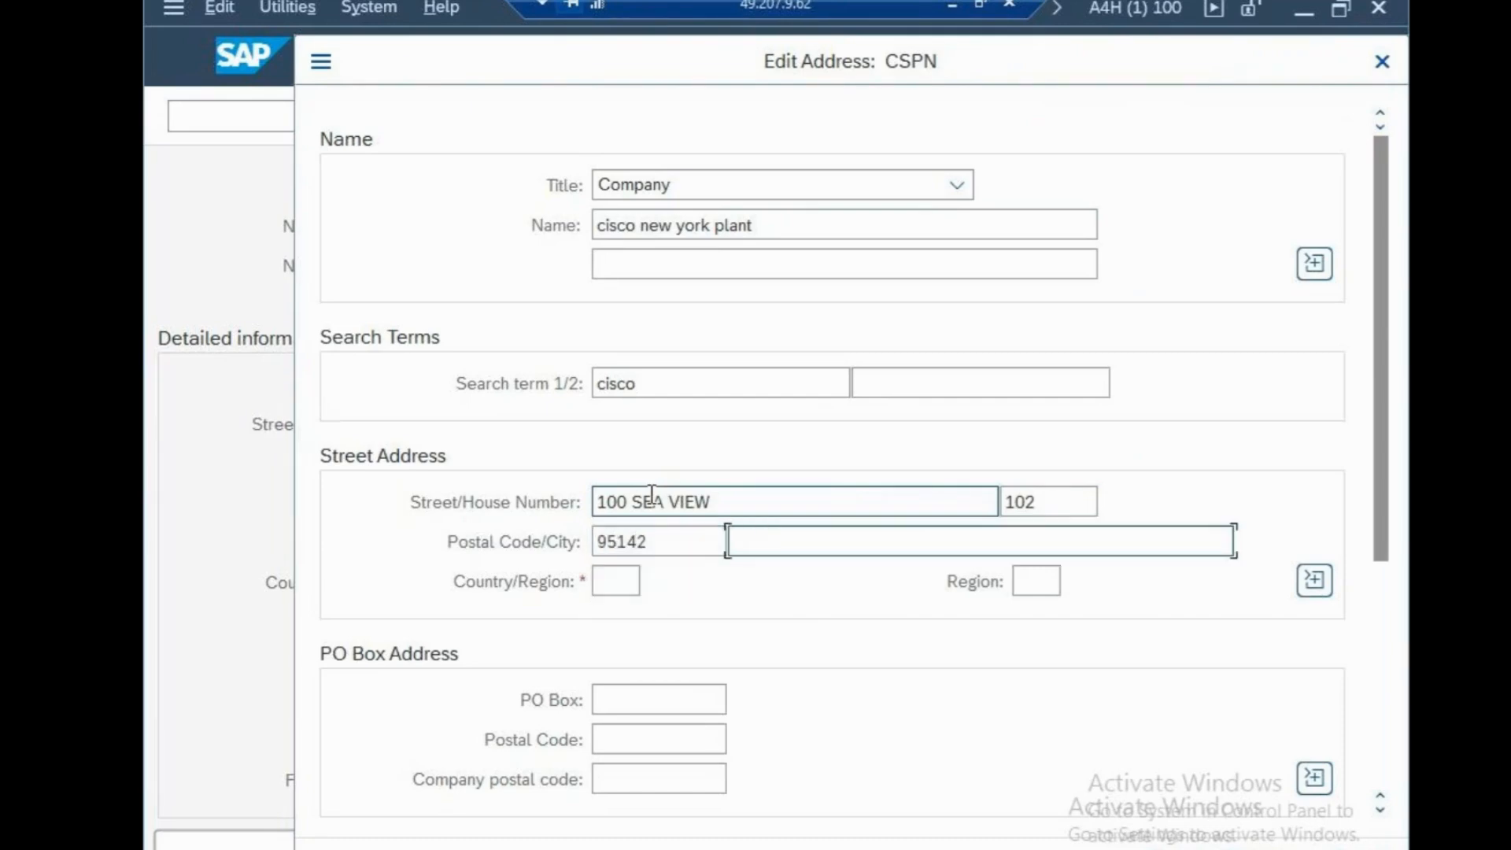
text(NEW Y)
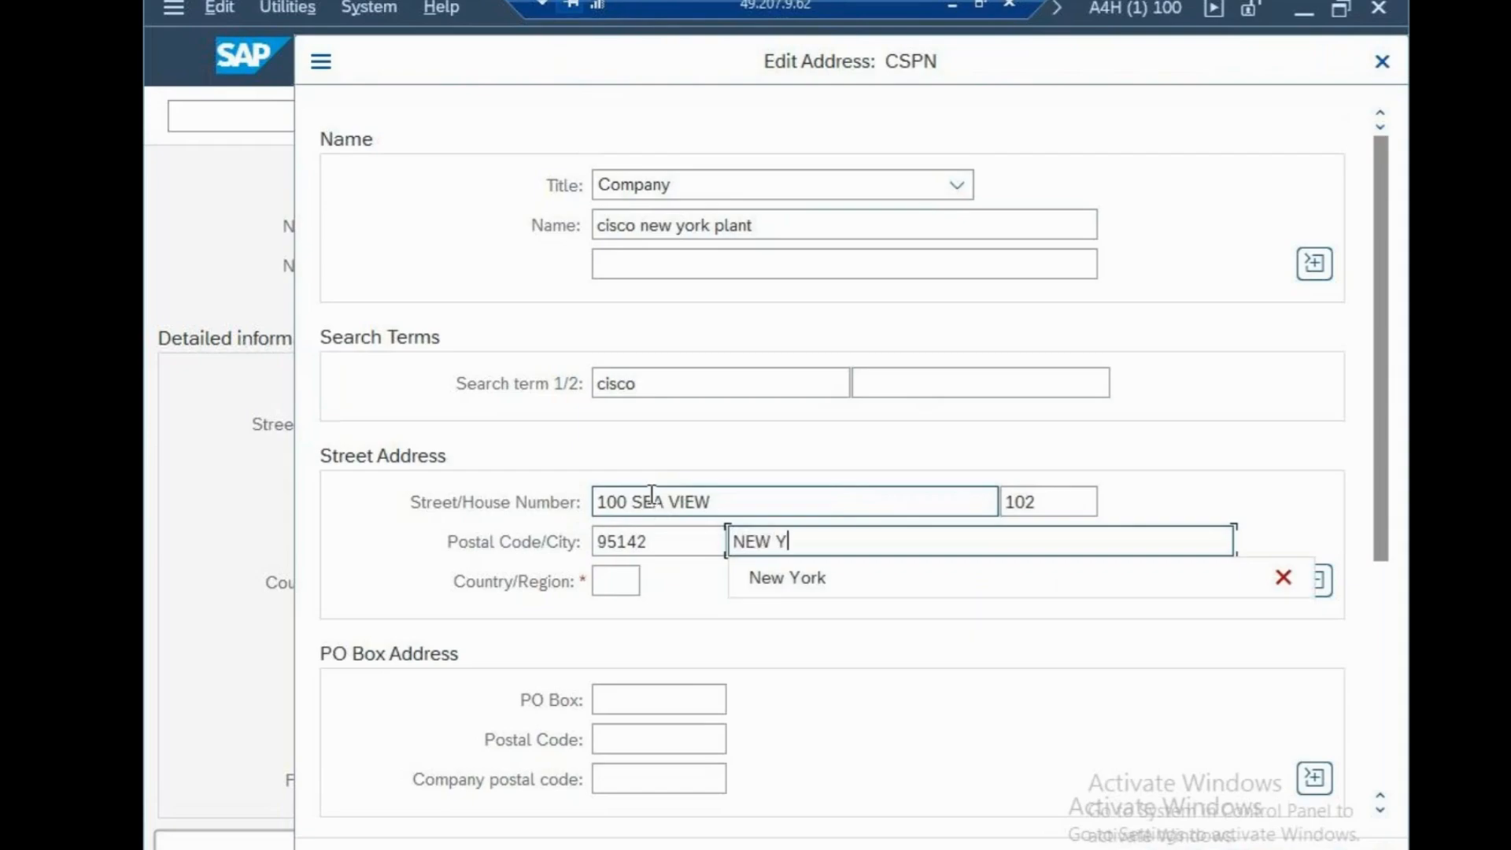
text(R)
key(BackSpace)
text(ORK)
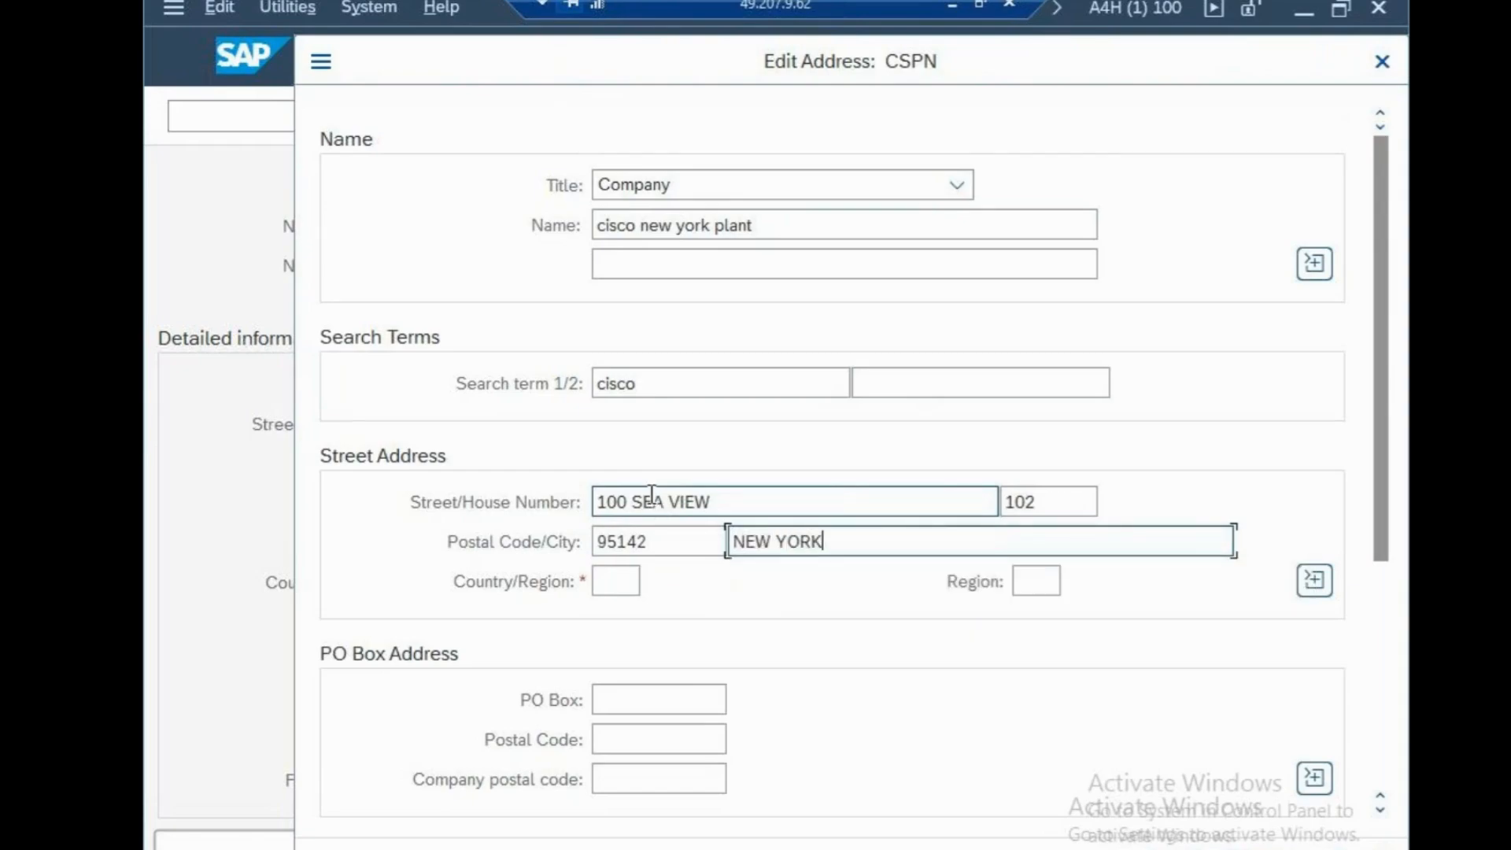
Set the country of plant CSPN's street address to US and its region to NY
key(Tab)
text(US)
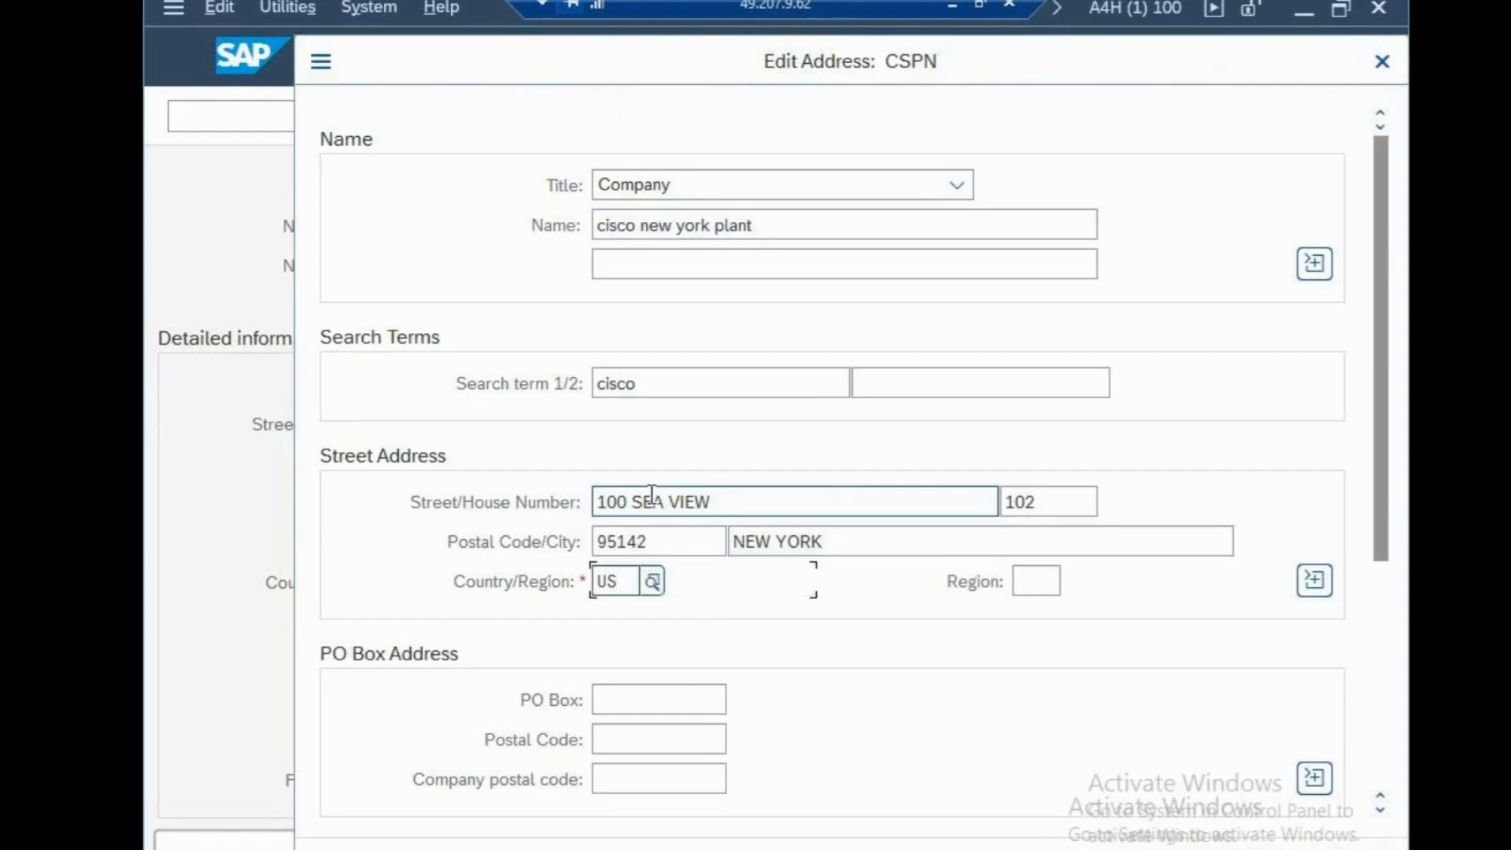
key(Tab)
text(NY)
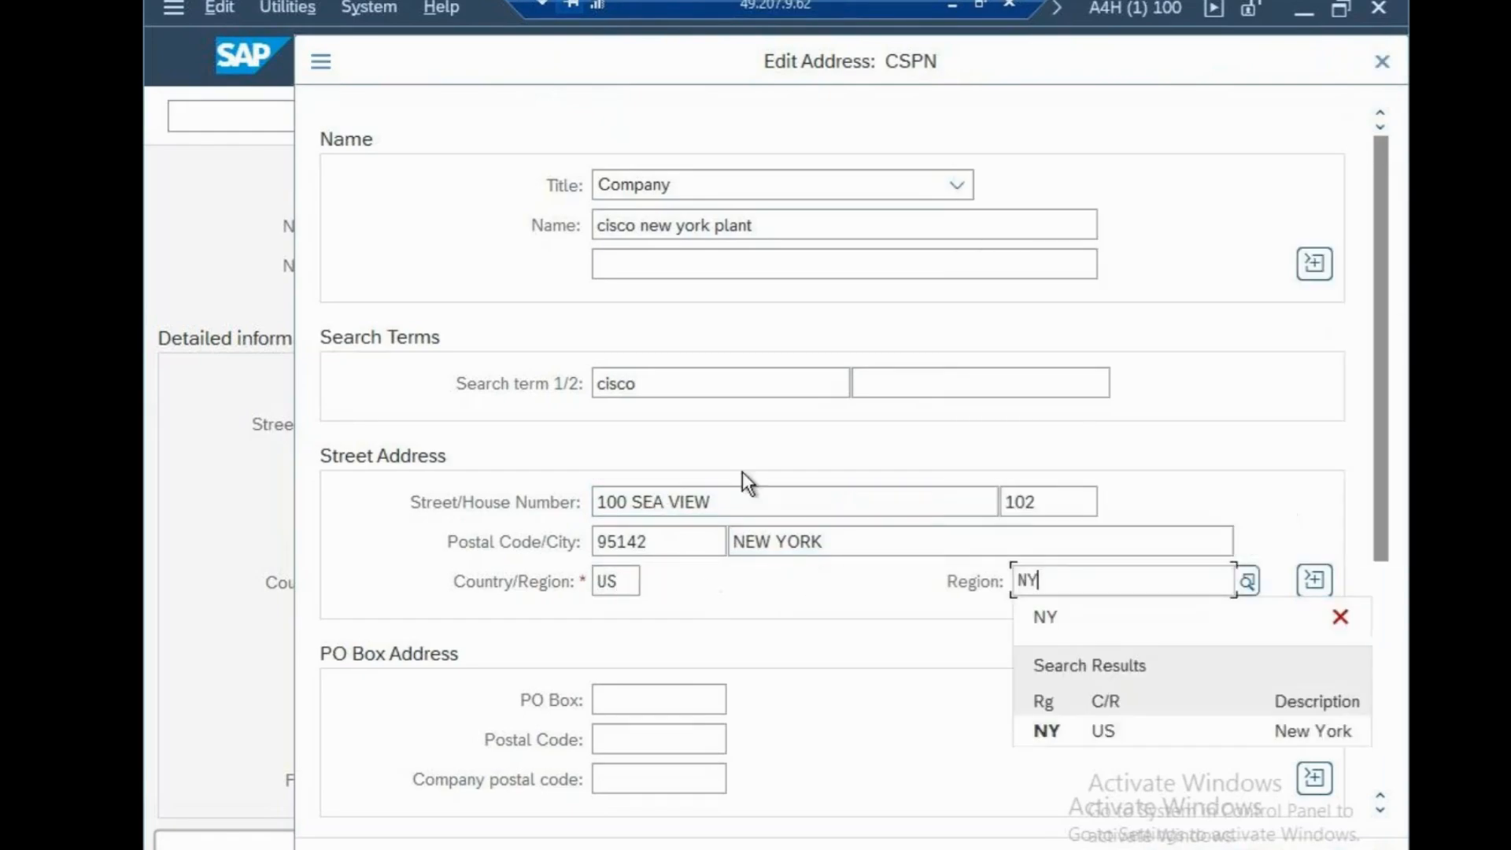
click(1052, 731)
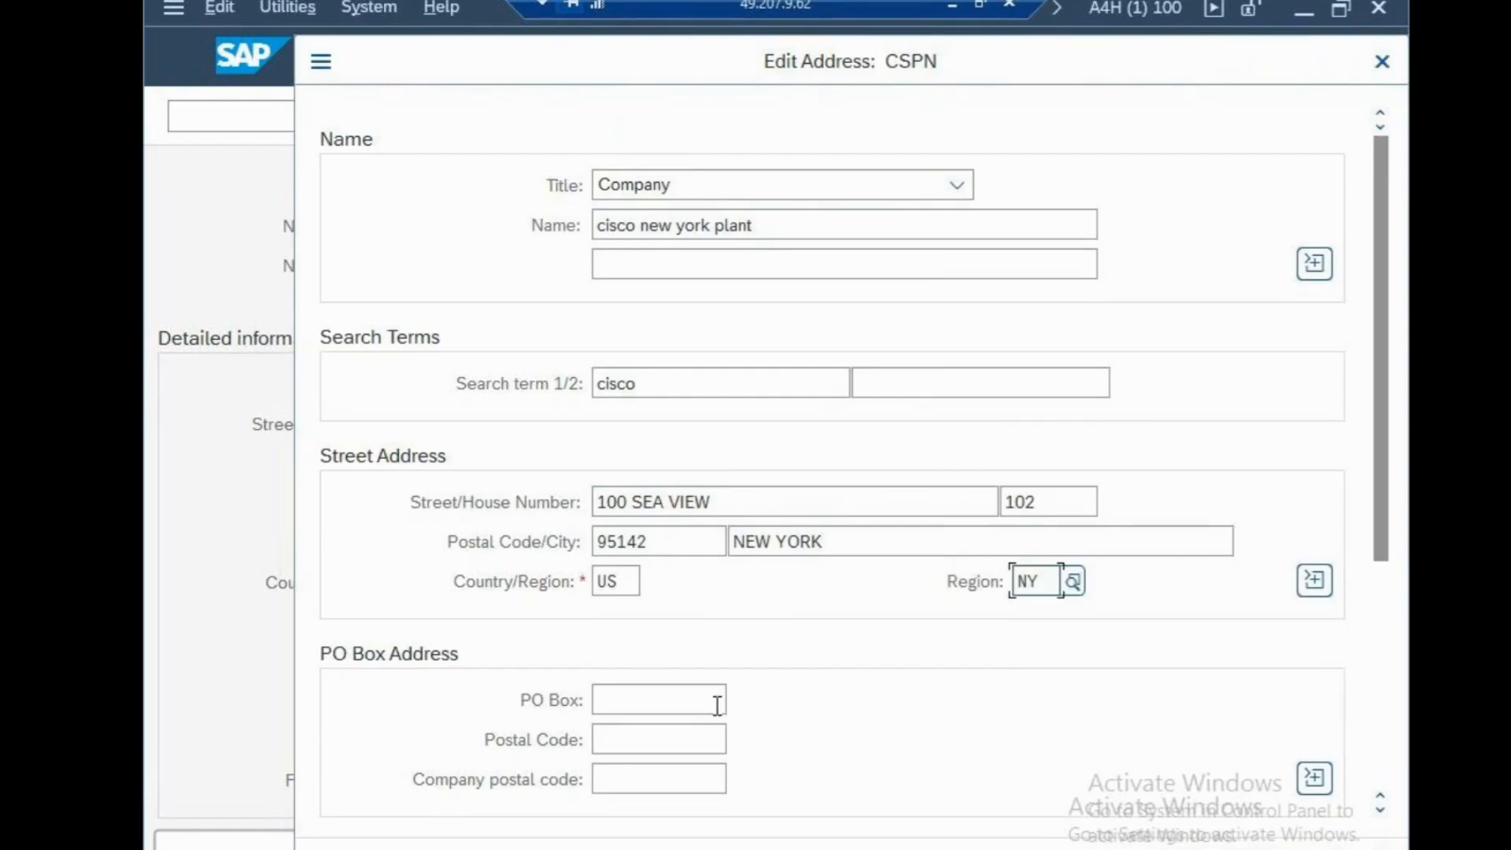
Fill in the PO box number and its postal code for plant CSPN, and confirm the address
click(684, 703)
text(102)
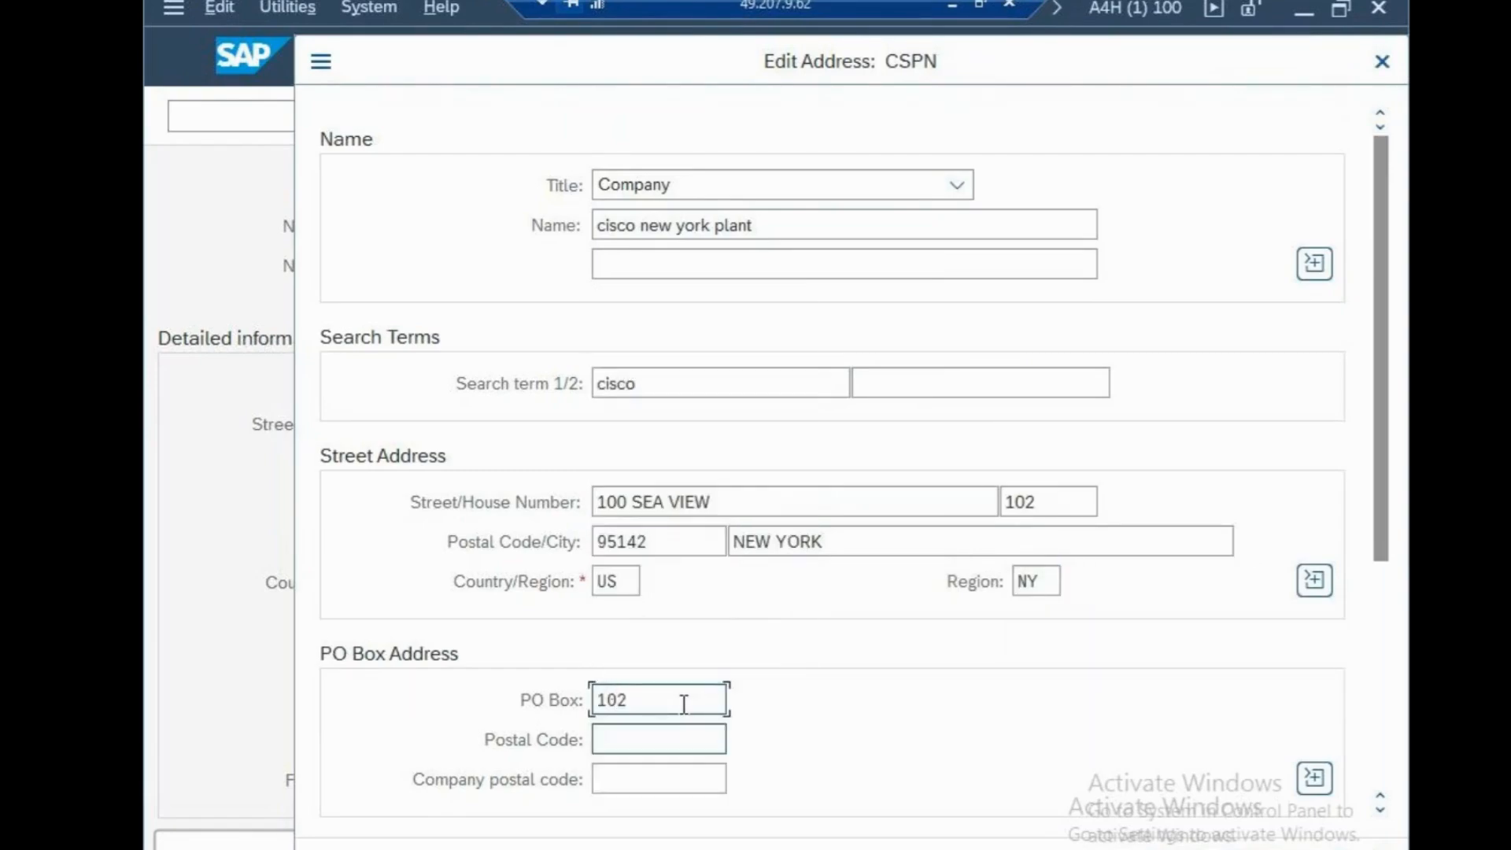
key(Tab)
text(95142)
key(Return)
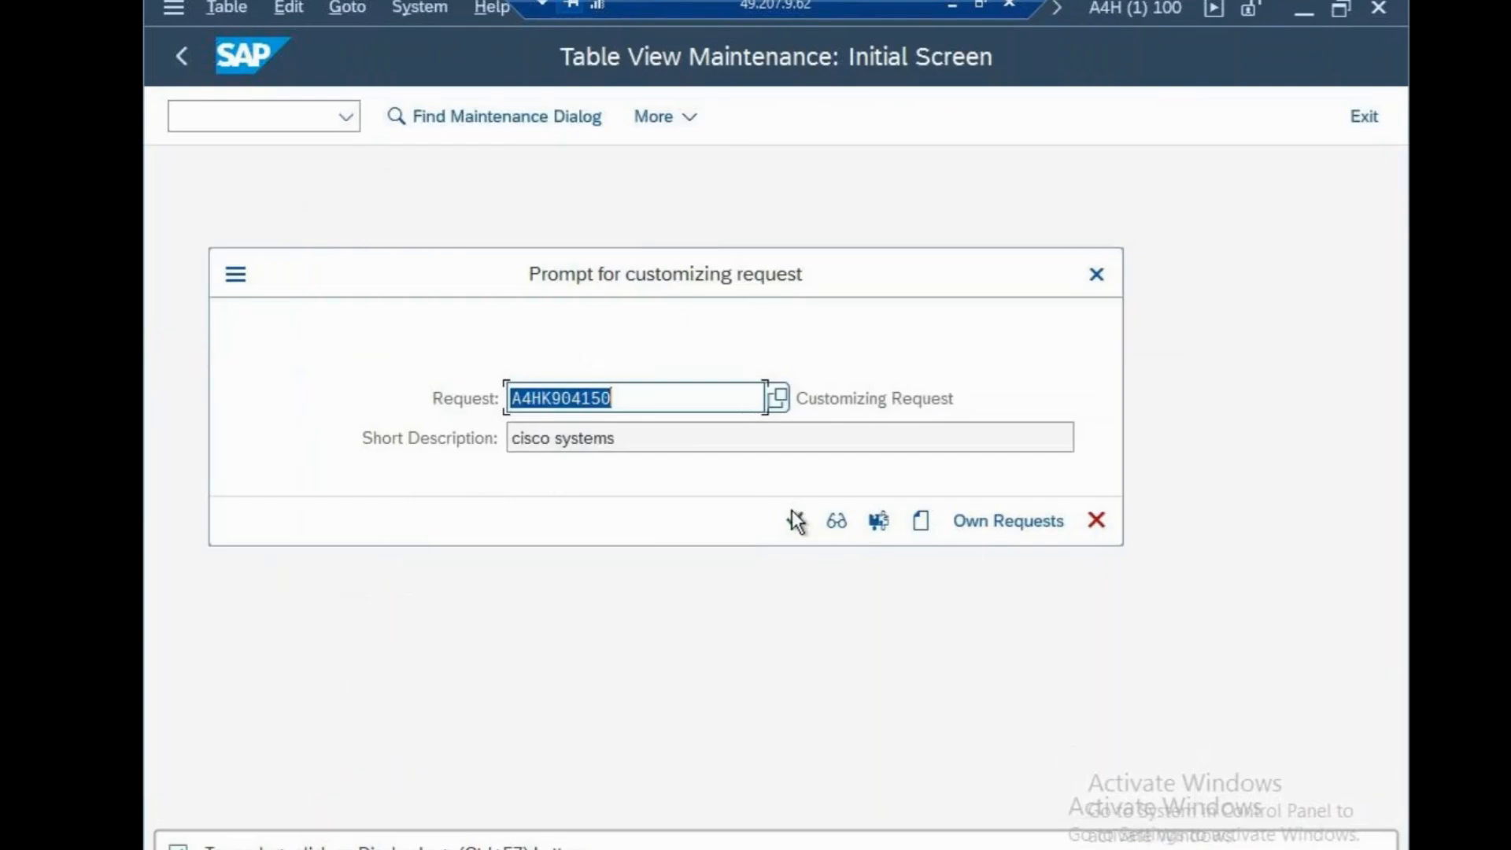
click(792, 512)
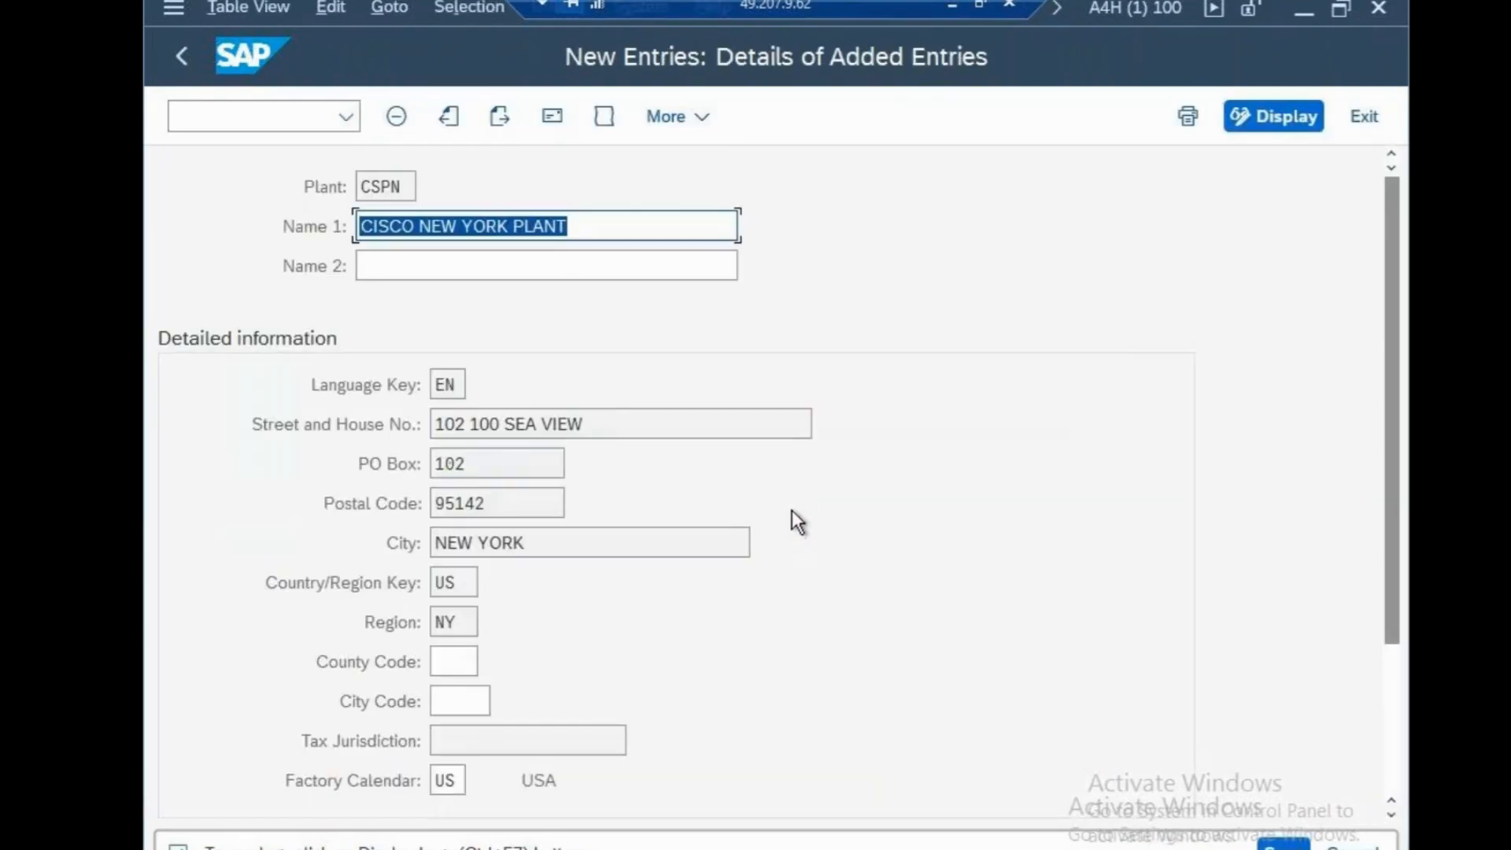
Switch to the sapfasttrack file in Notepad, add the line "PLANT-CSPN" and save the file
click(960, 3)
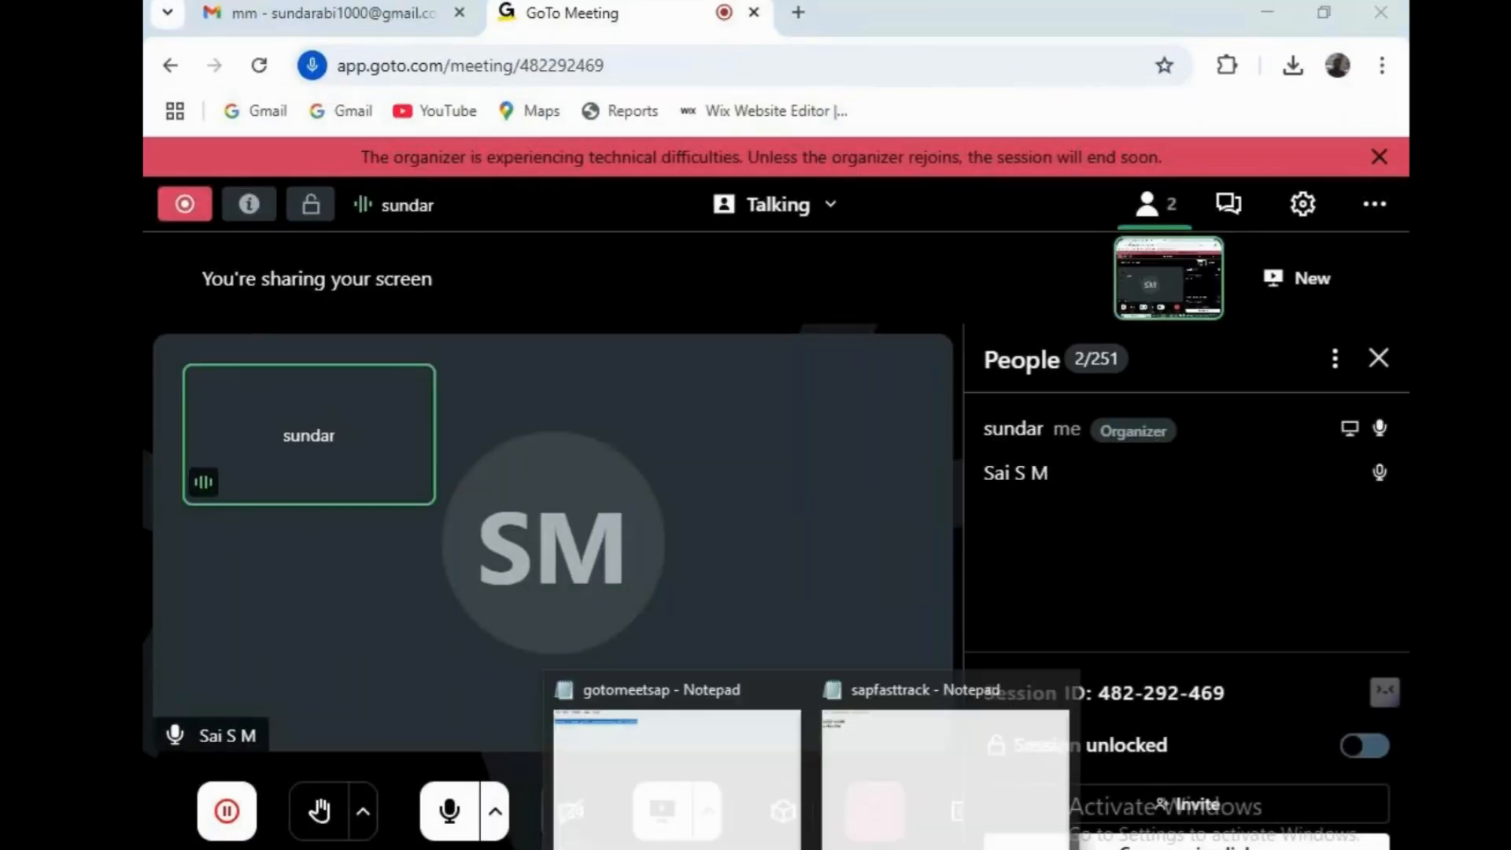
click(870, 800)
key(Return)
text(PLAN)
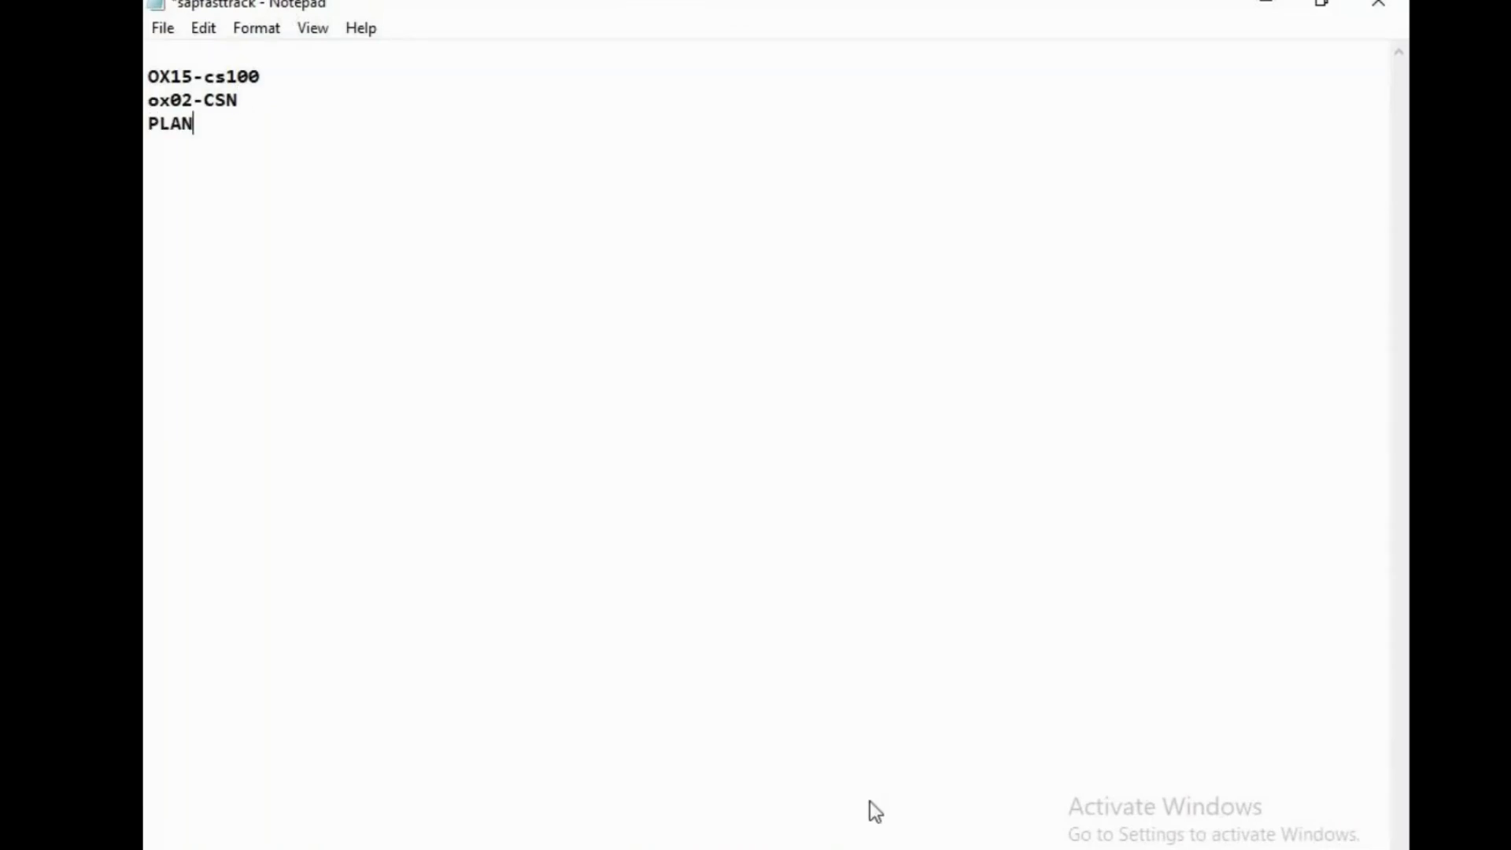
text(T-CSPN)
key(ctrl+s)
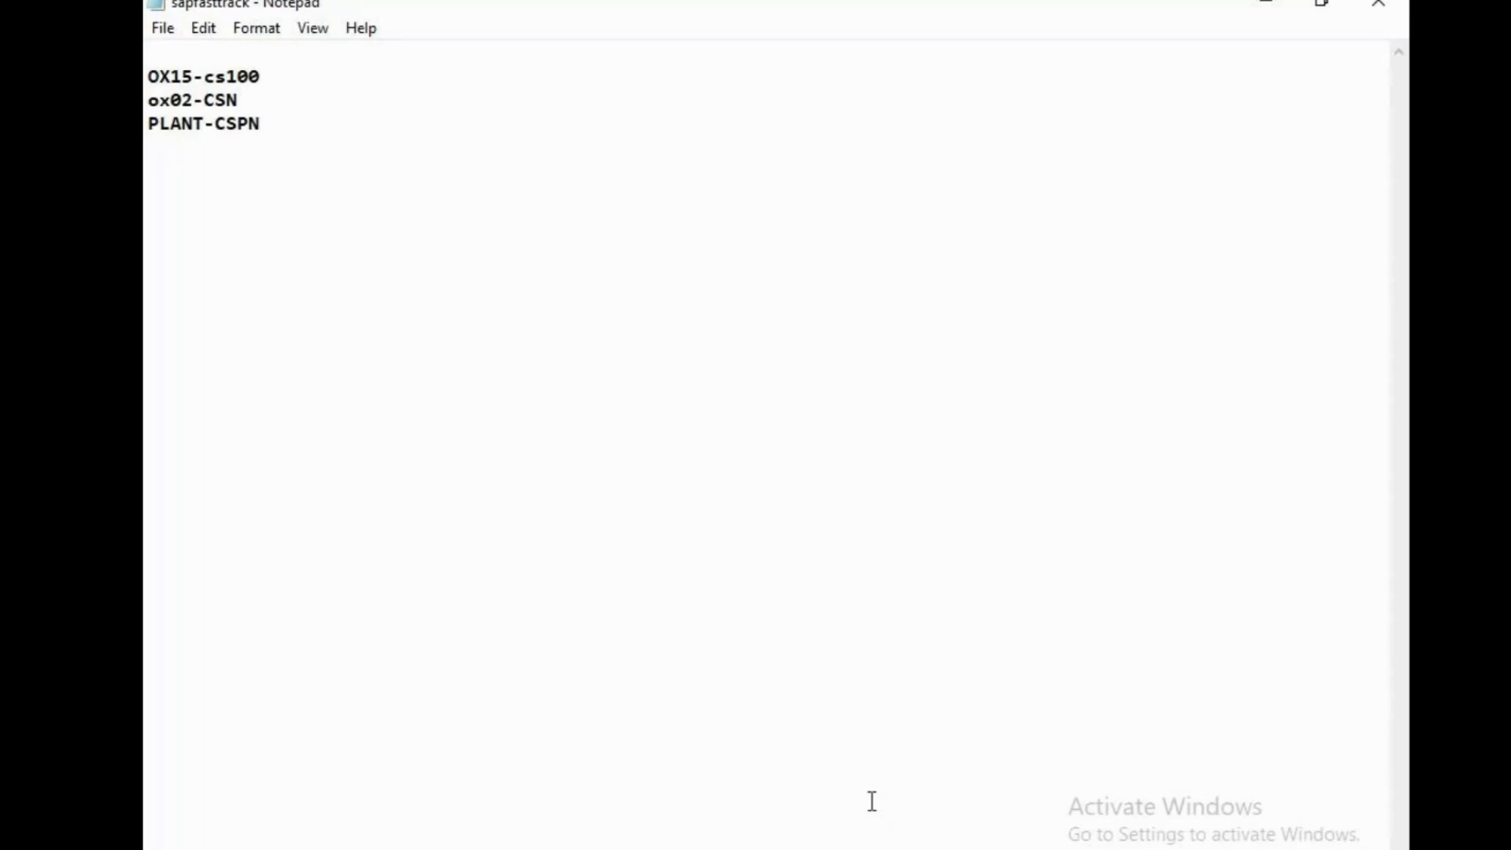
Return to the SAP session and open the assignment of plants to company codes
click(864, 849)
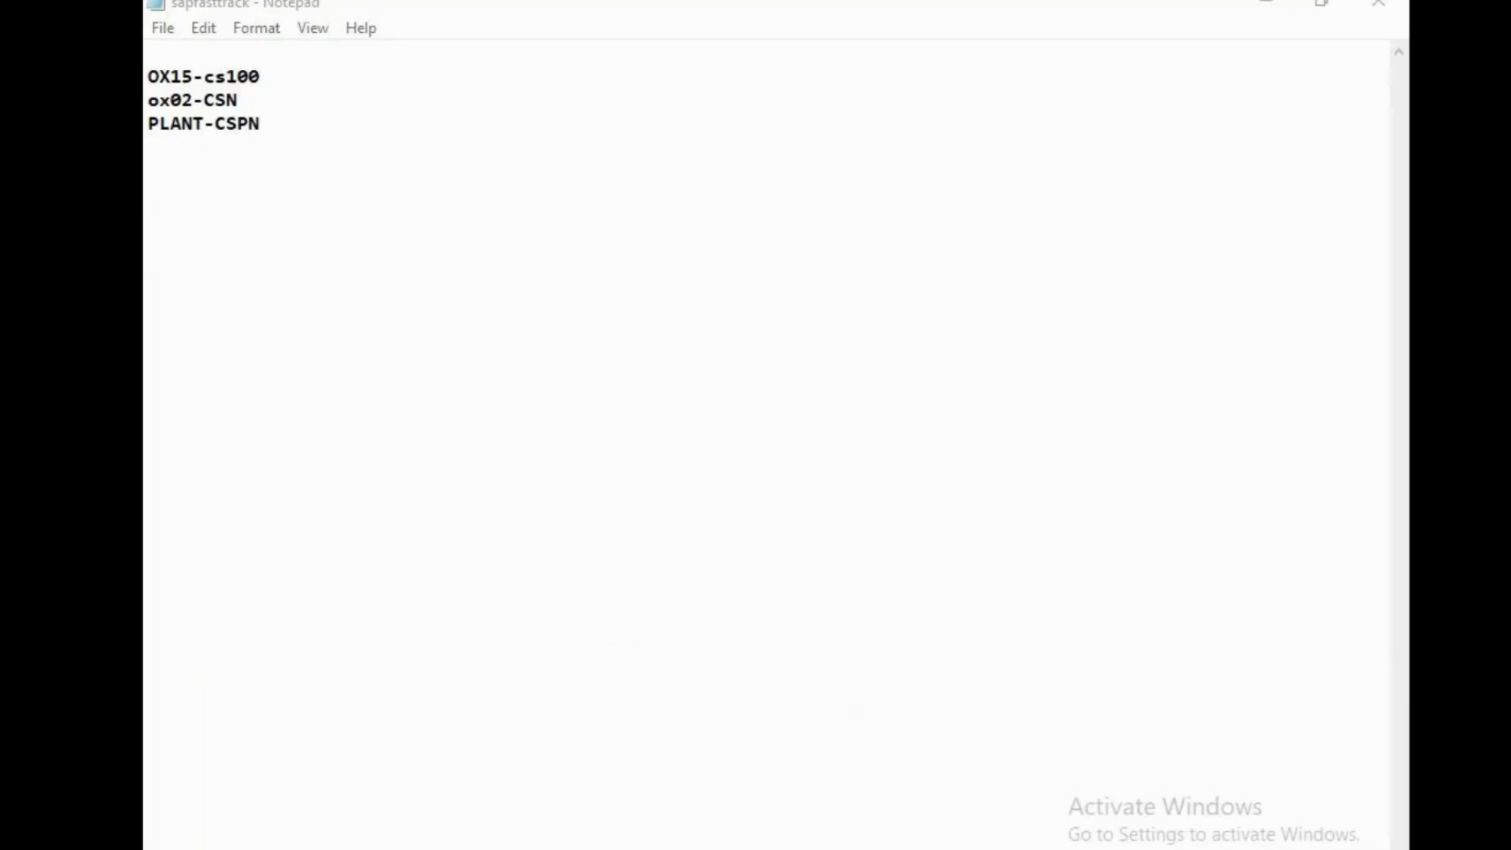
key(alt+Tab)
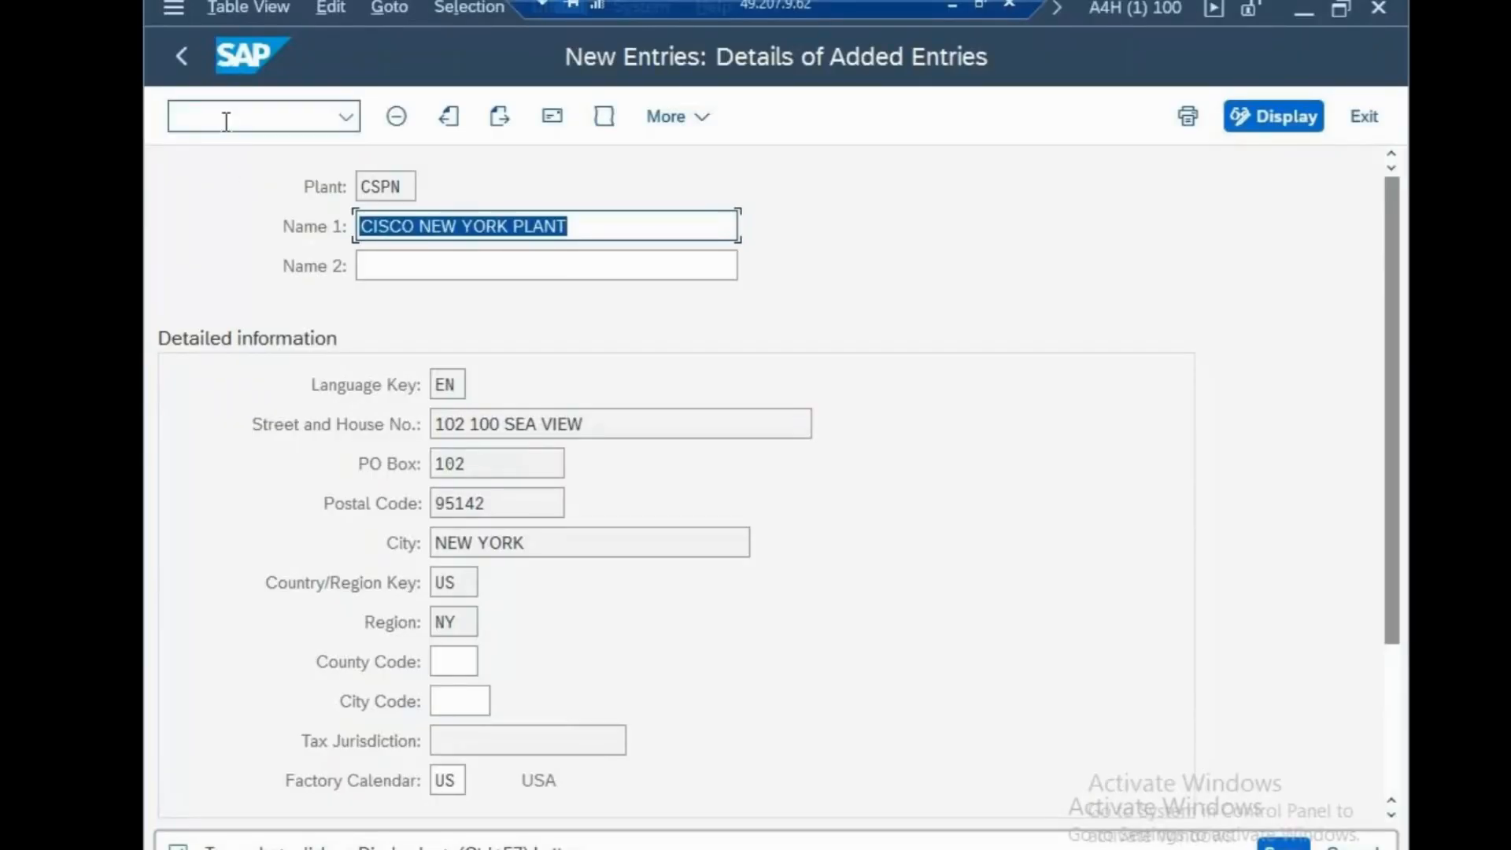
click(226, 121)
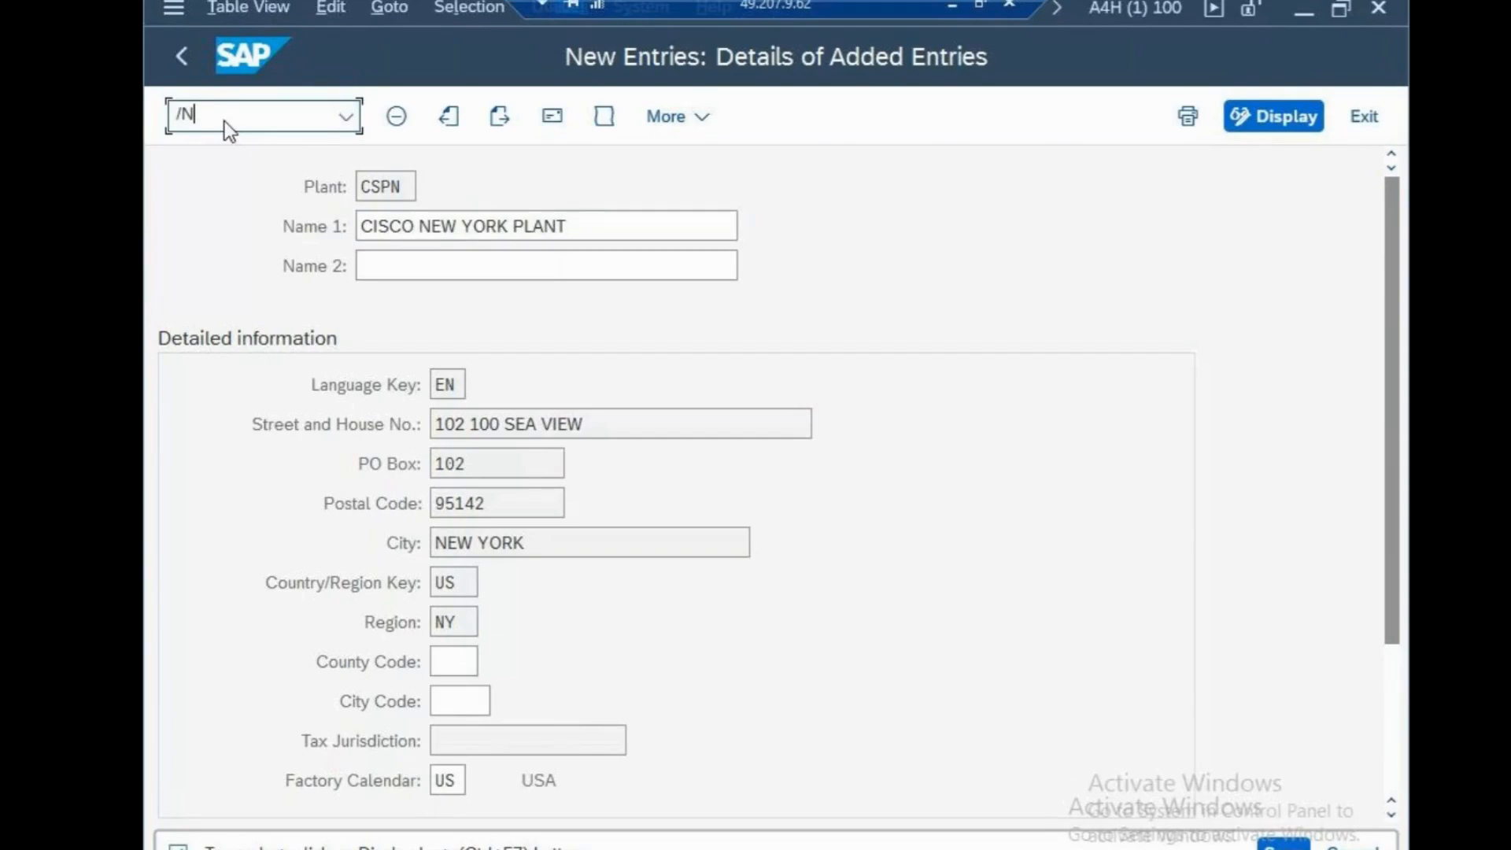
key(Return)
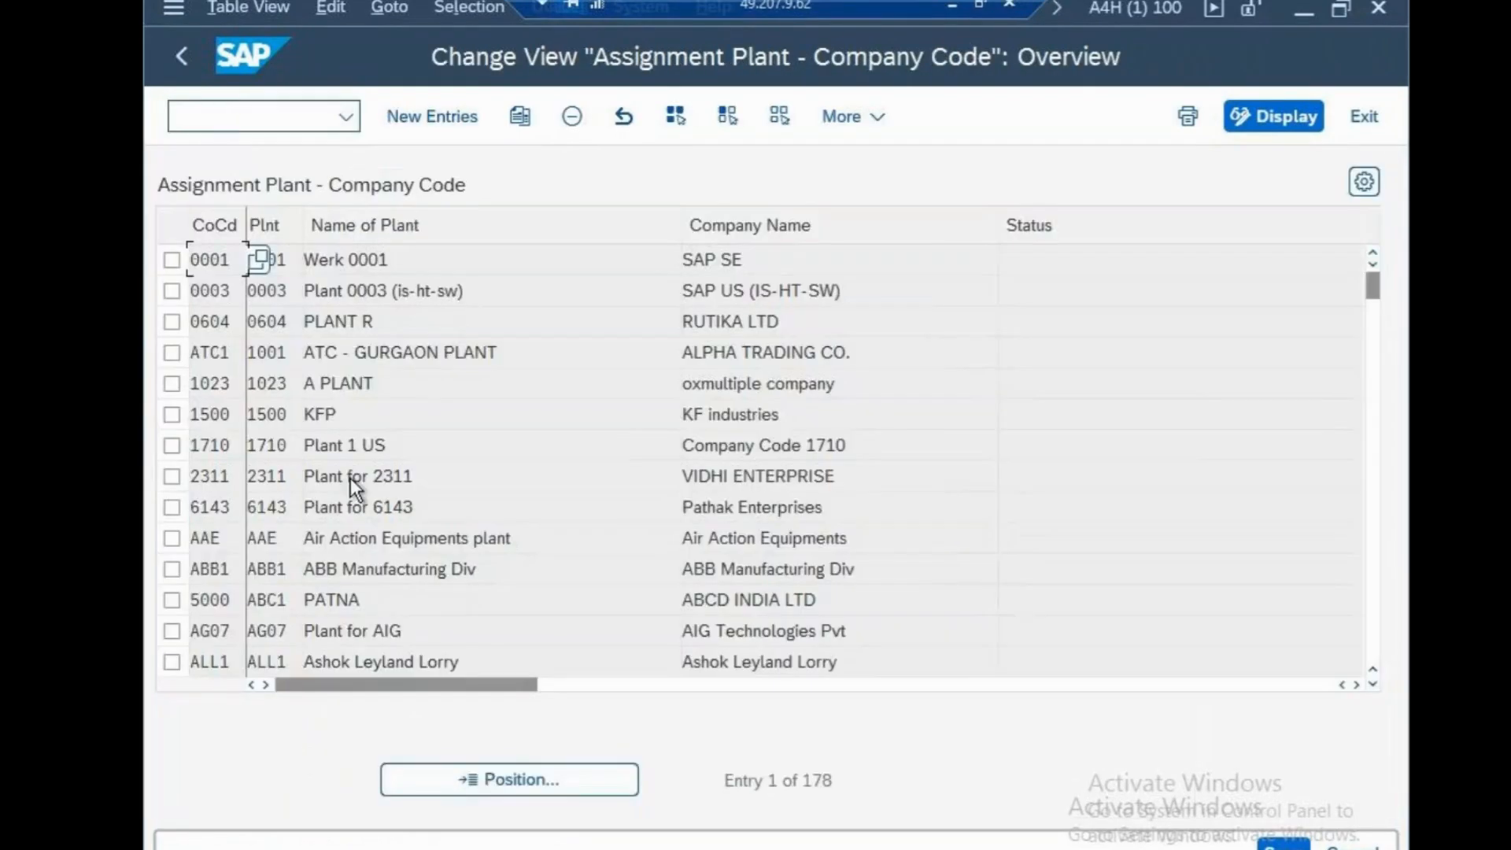
Start a new plant assignment entry with company code CSN
click(433, 117)
text(CS)
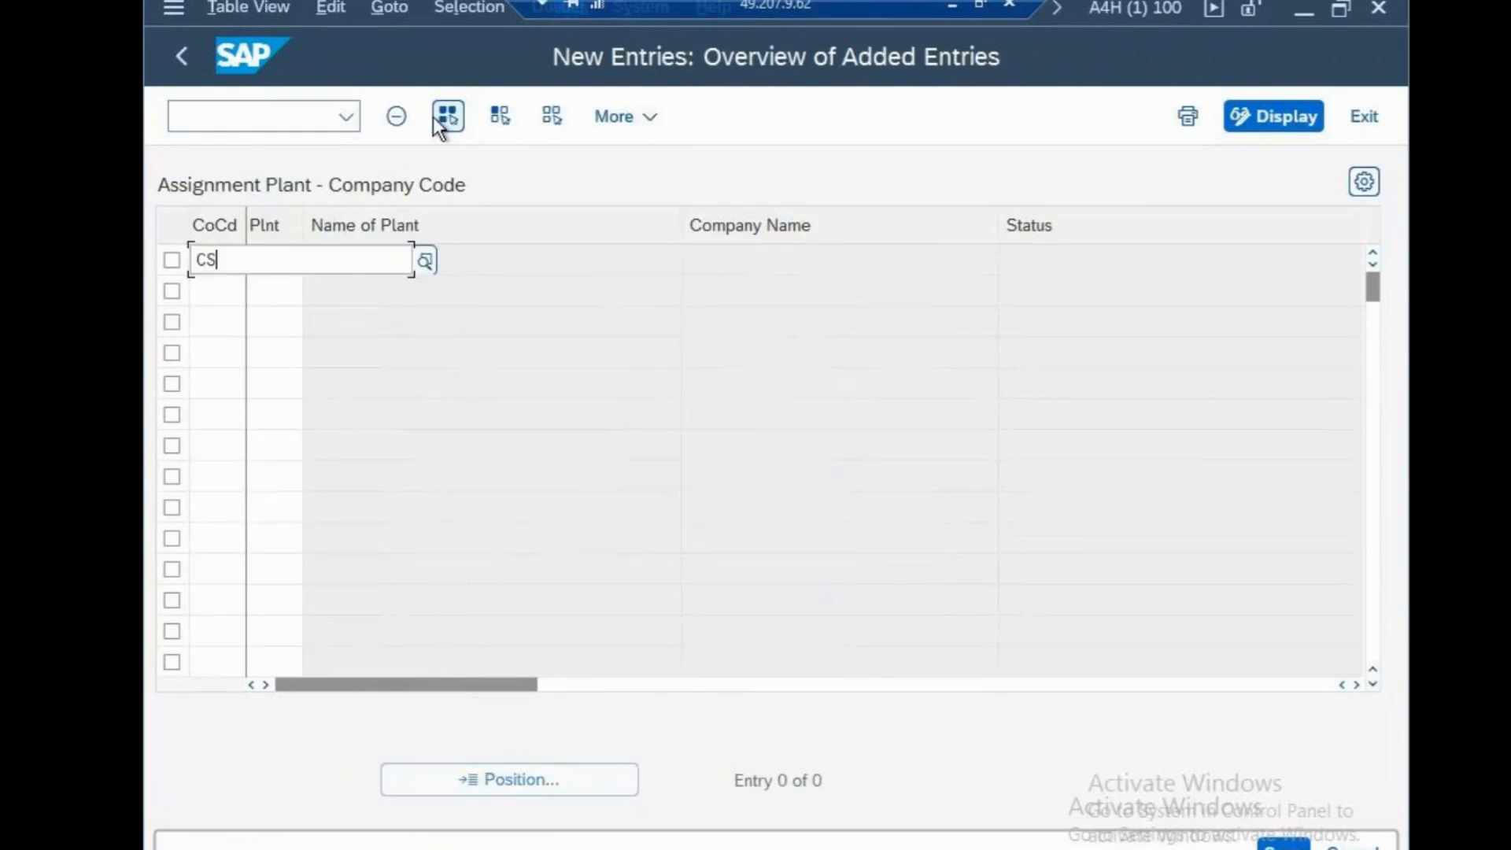
text(PN)
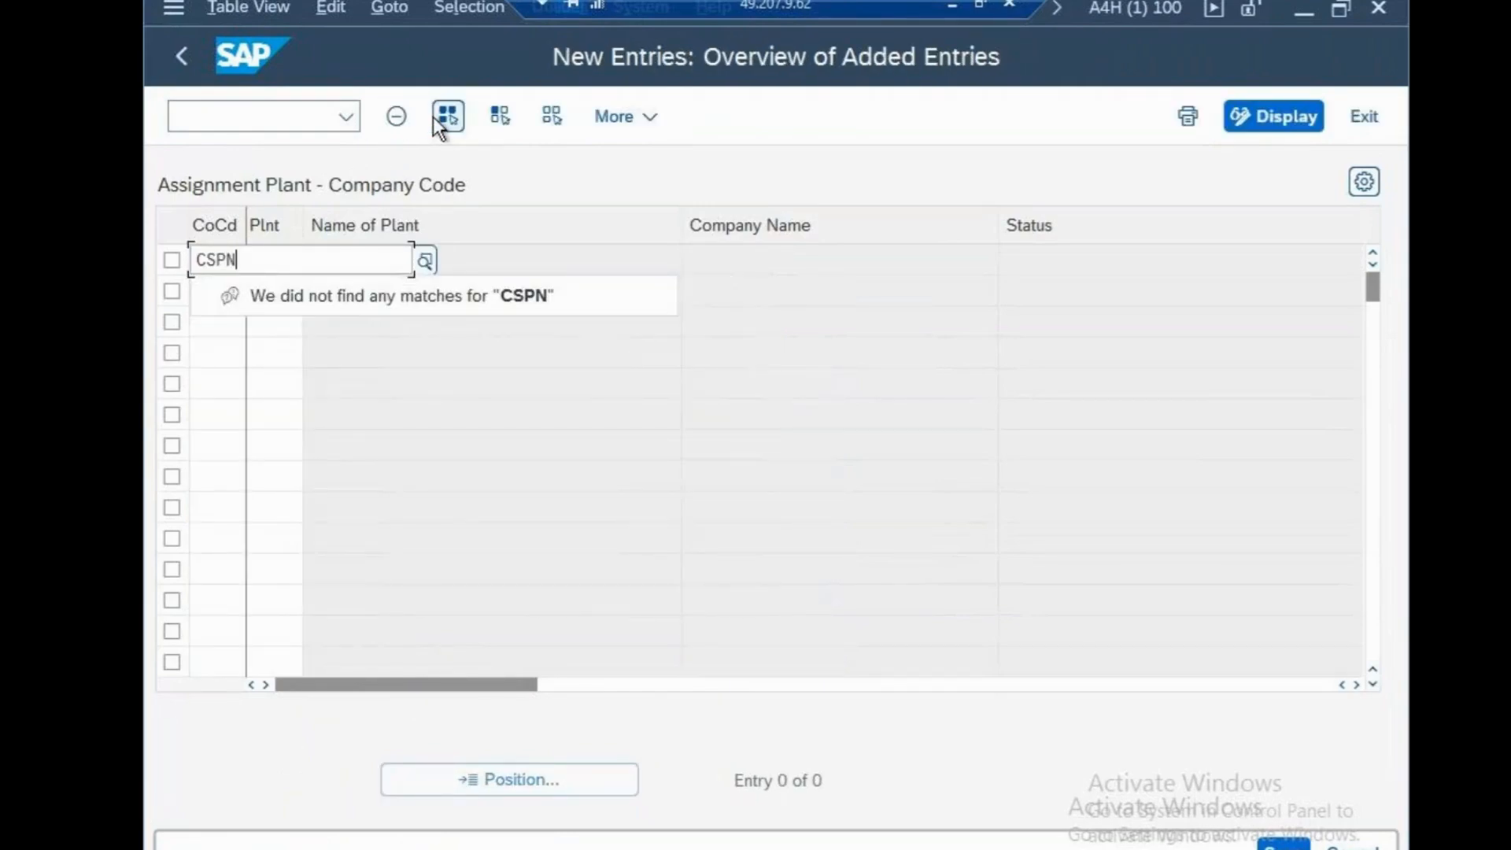
key(BackSpace)
key(BackSpace)
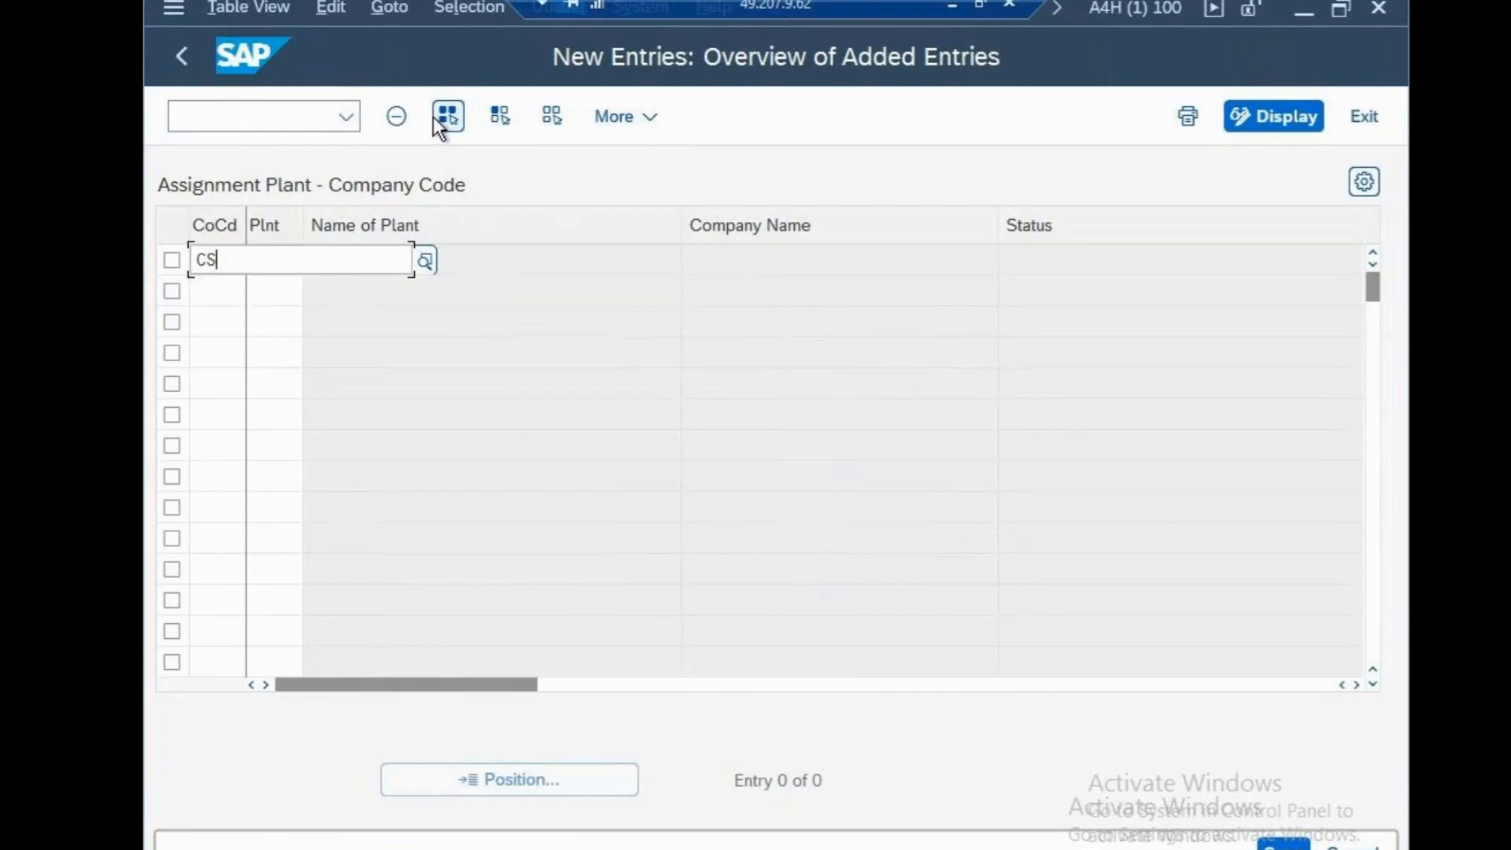
text(N)
click(359, 363)
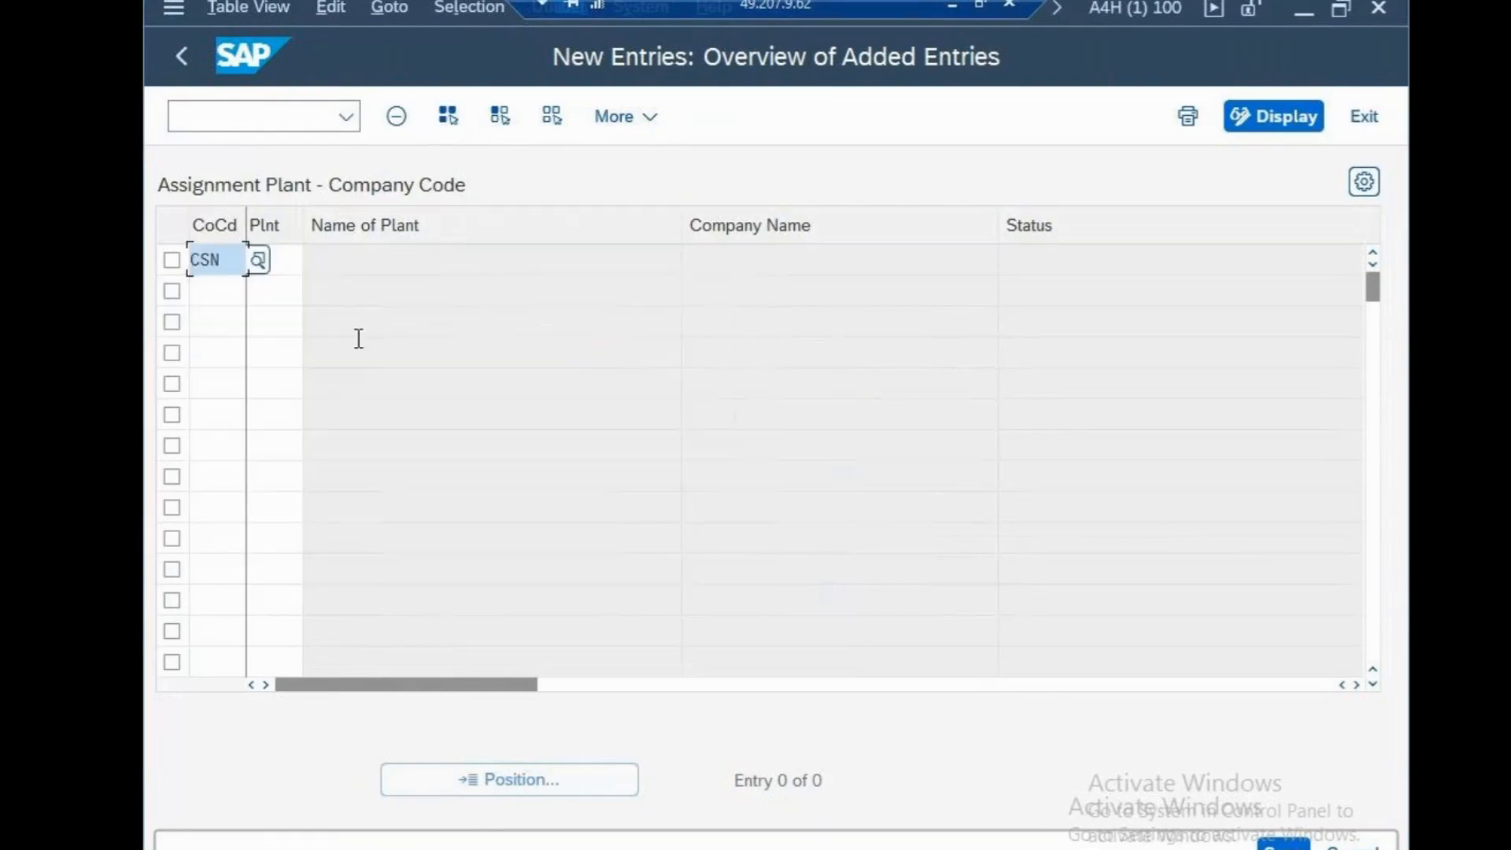
Try to assign plant CSNP to company code CSN
click(282, 262)
text(CS)
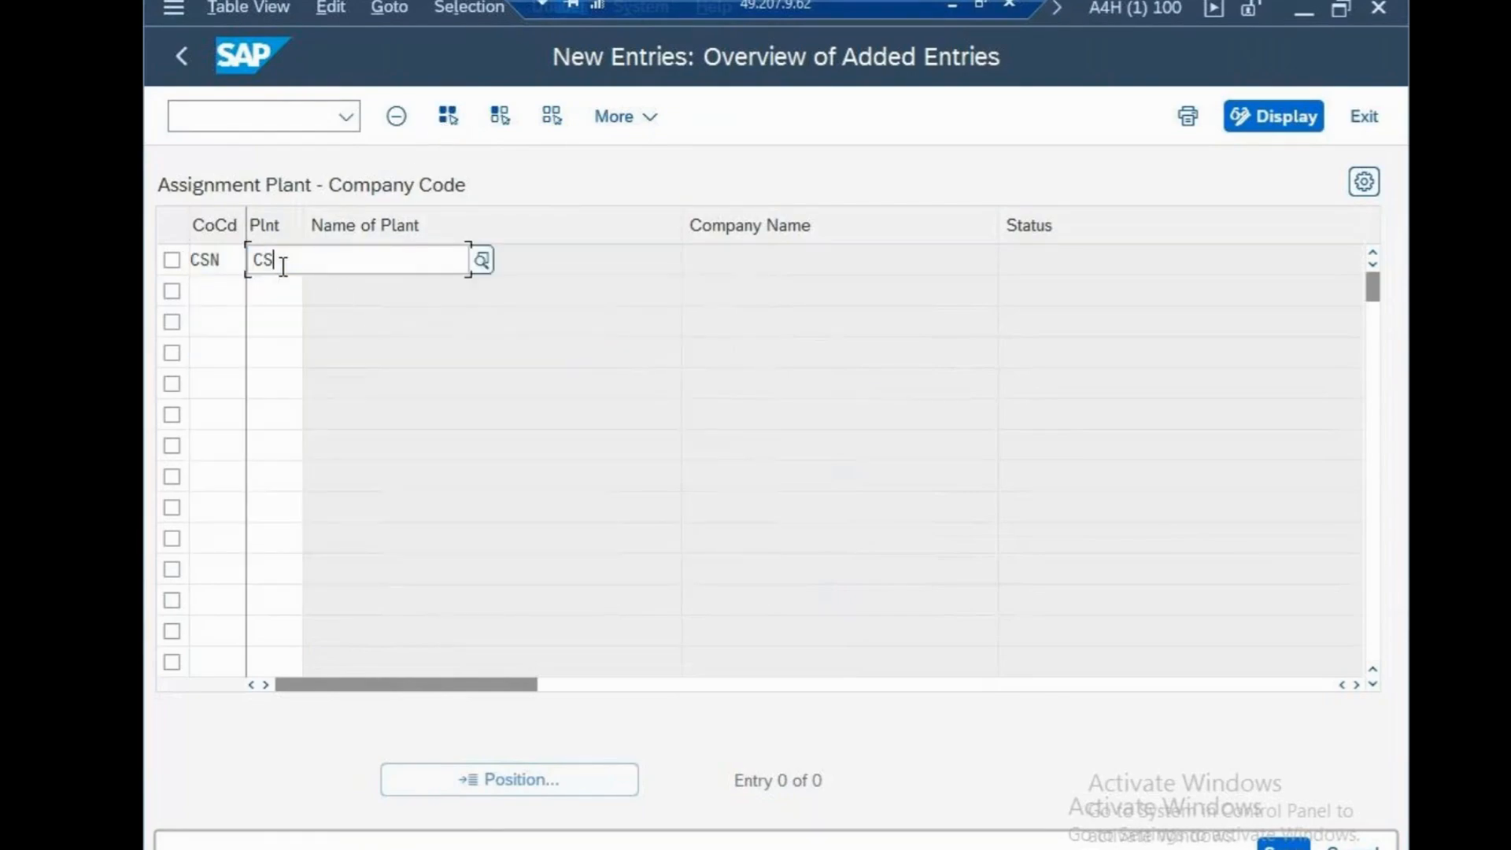
text(NP)
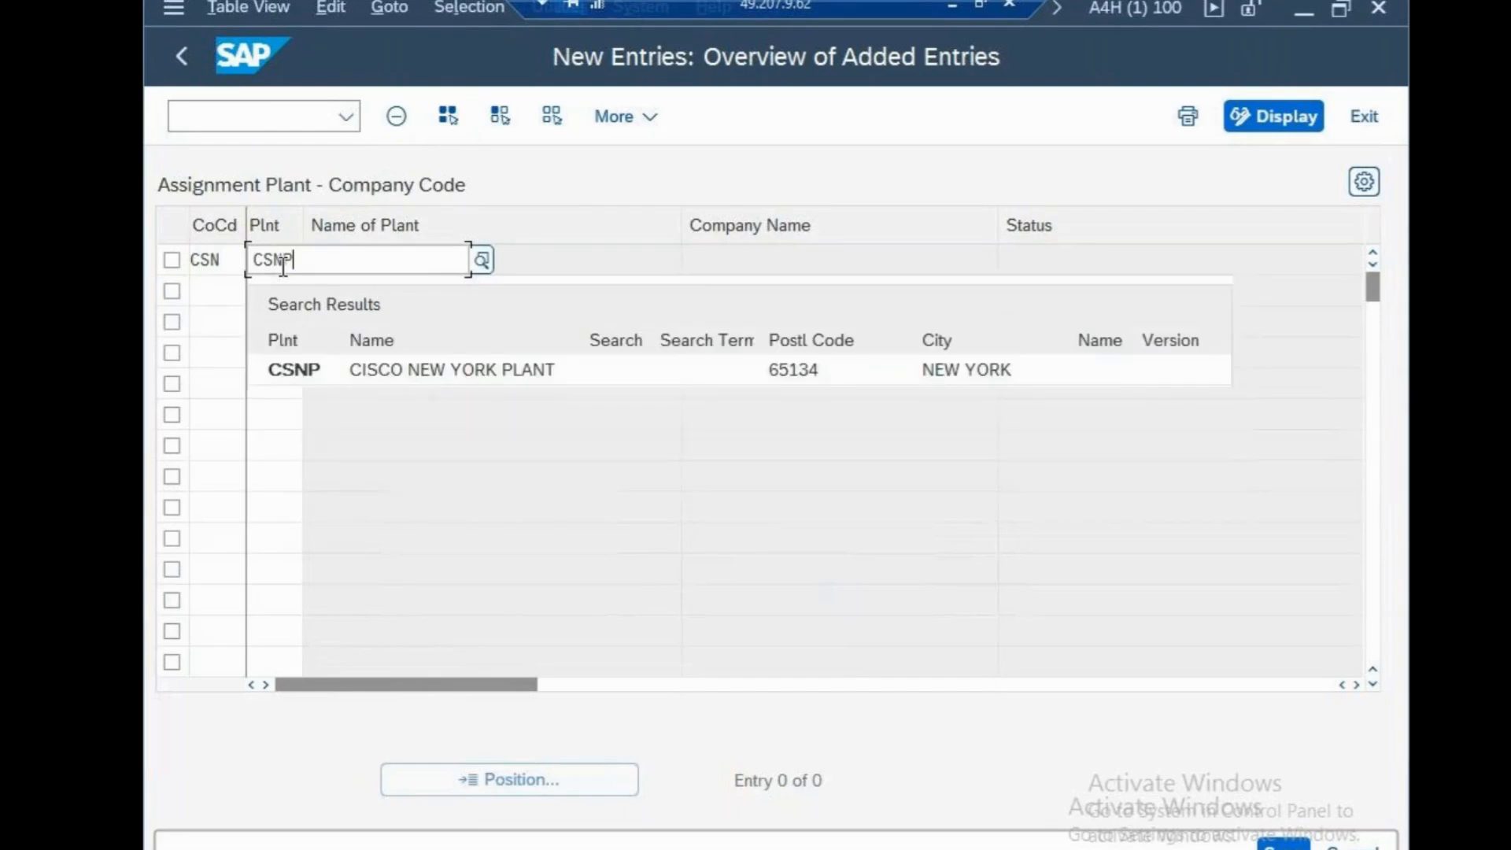
click(341, 367)
key(Return)
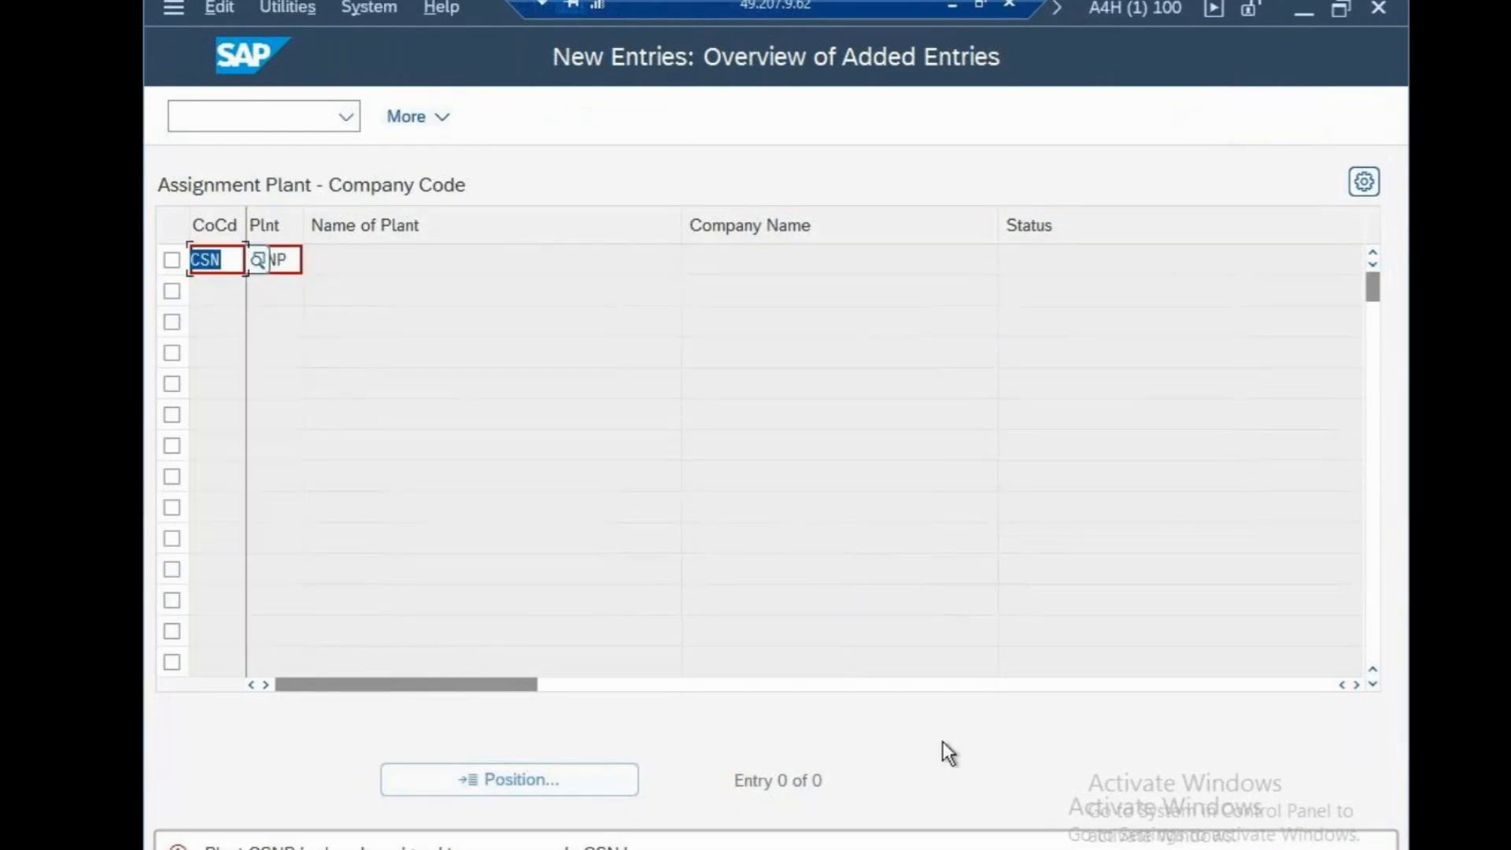
Assign plant CSPN to company code CSN and save the new assignment
text(CSN)
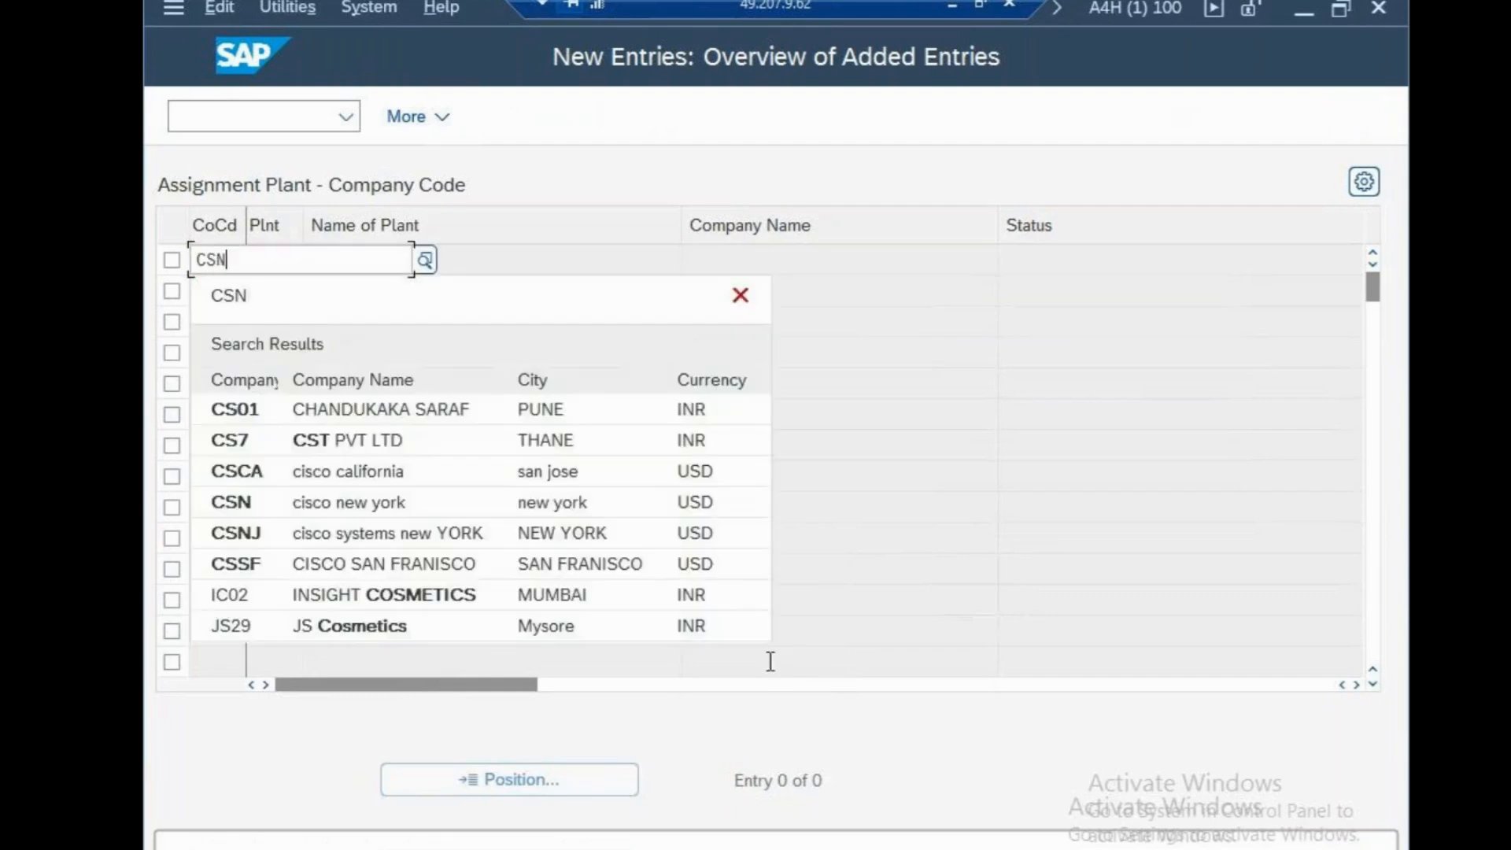
key(Tab)
text(CS)
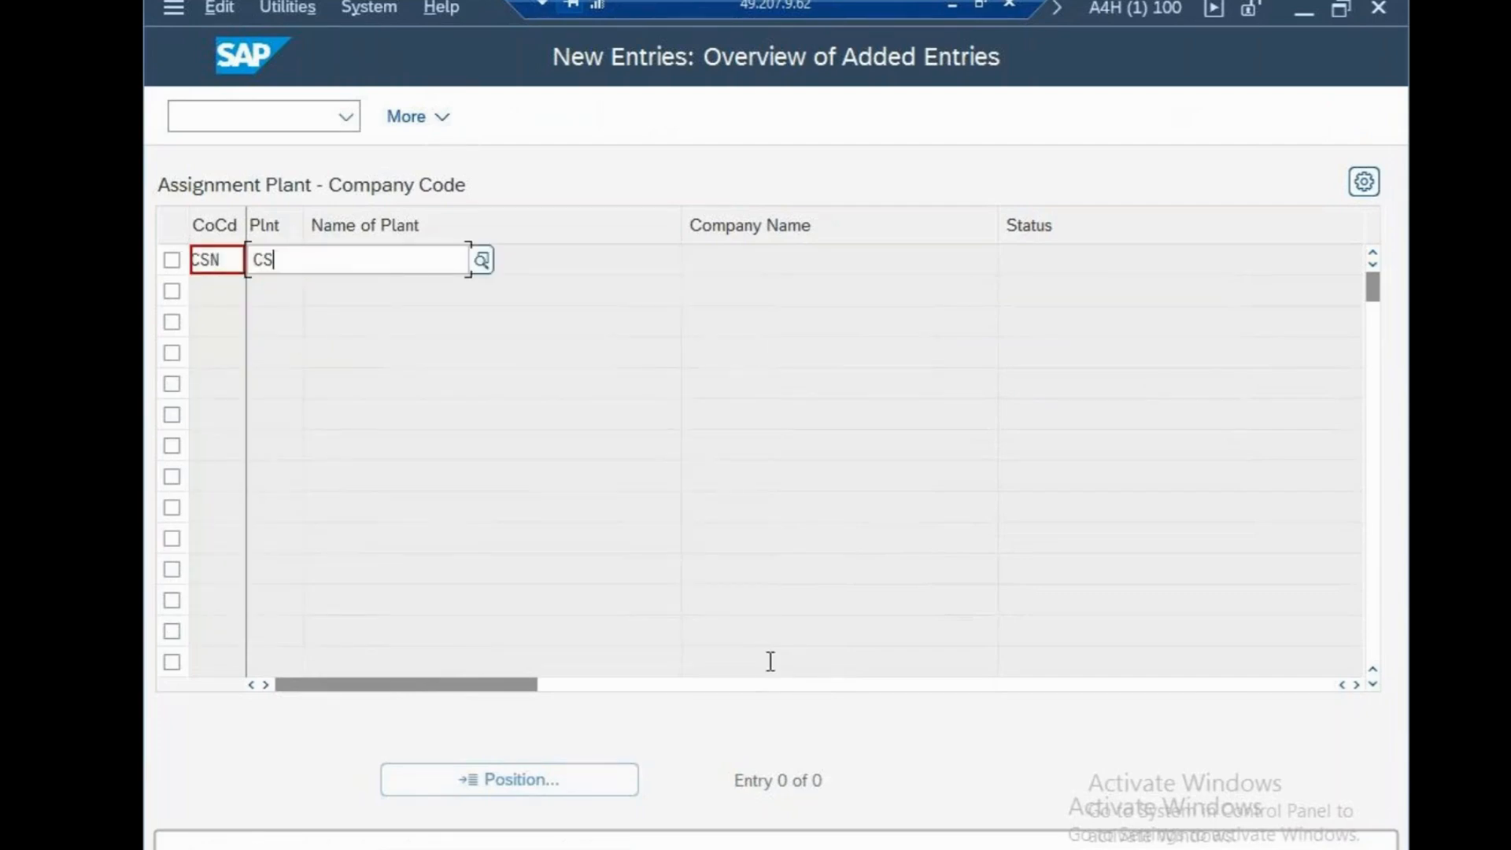
text(PN)
key(Return)
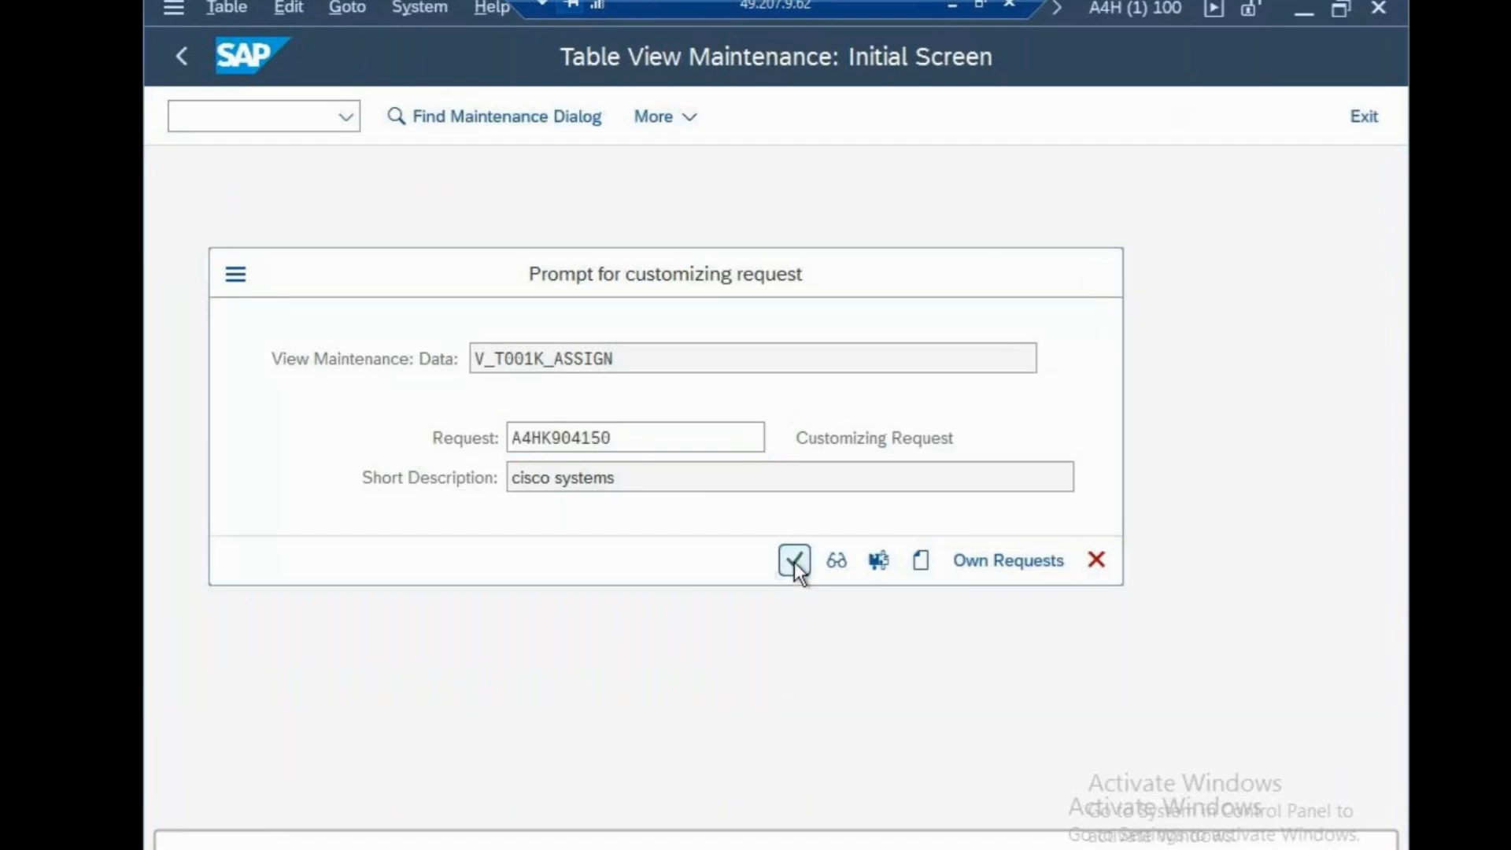
click(793, 564)
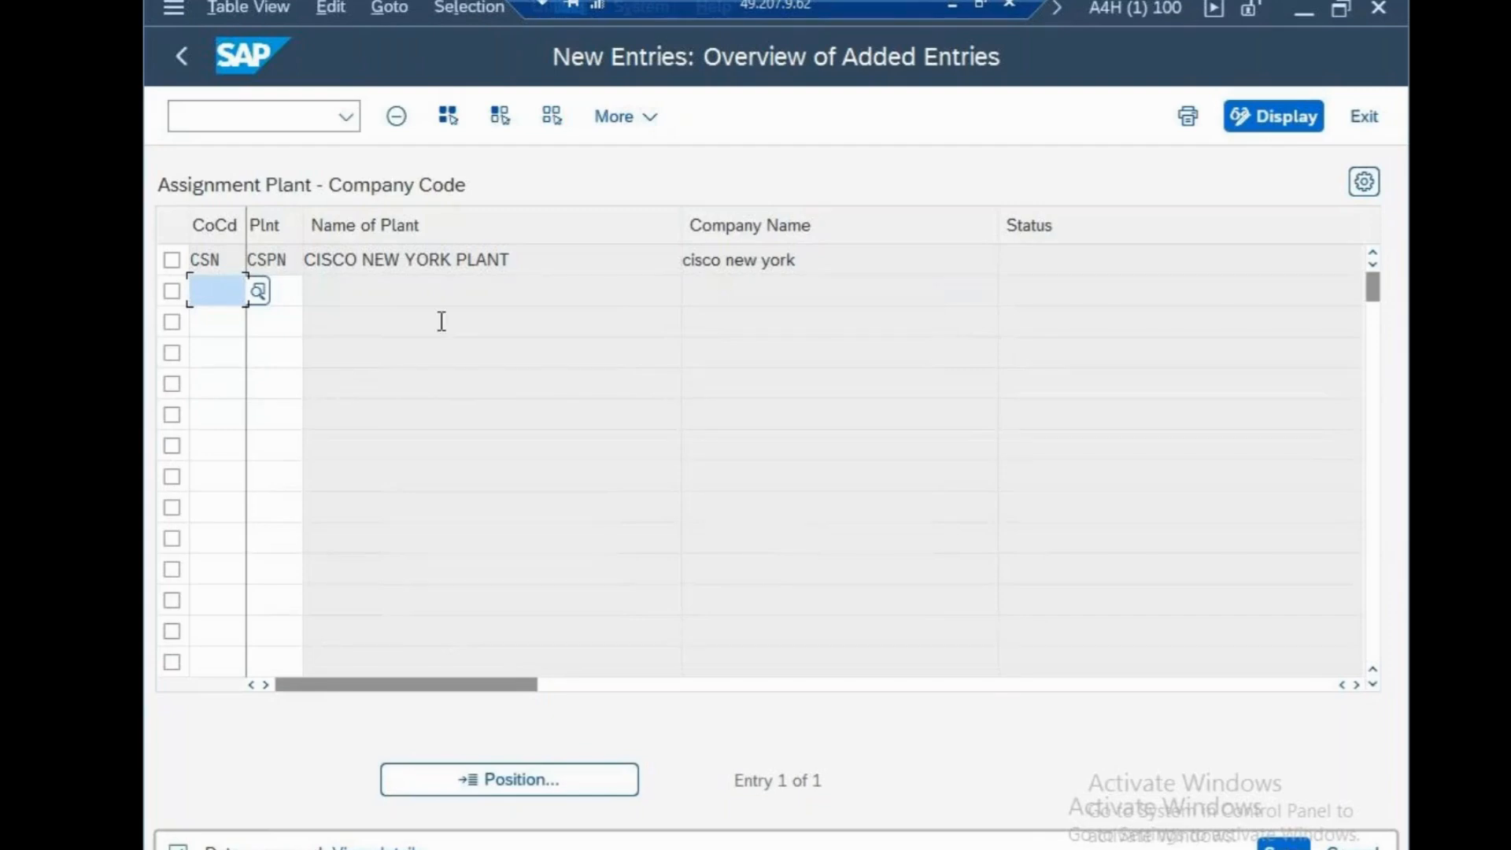
Open the business areas overview with transaction code /NOX03
click(189, 110)
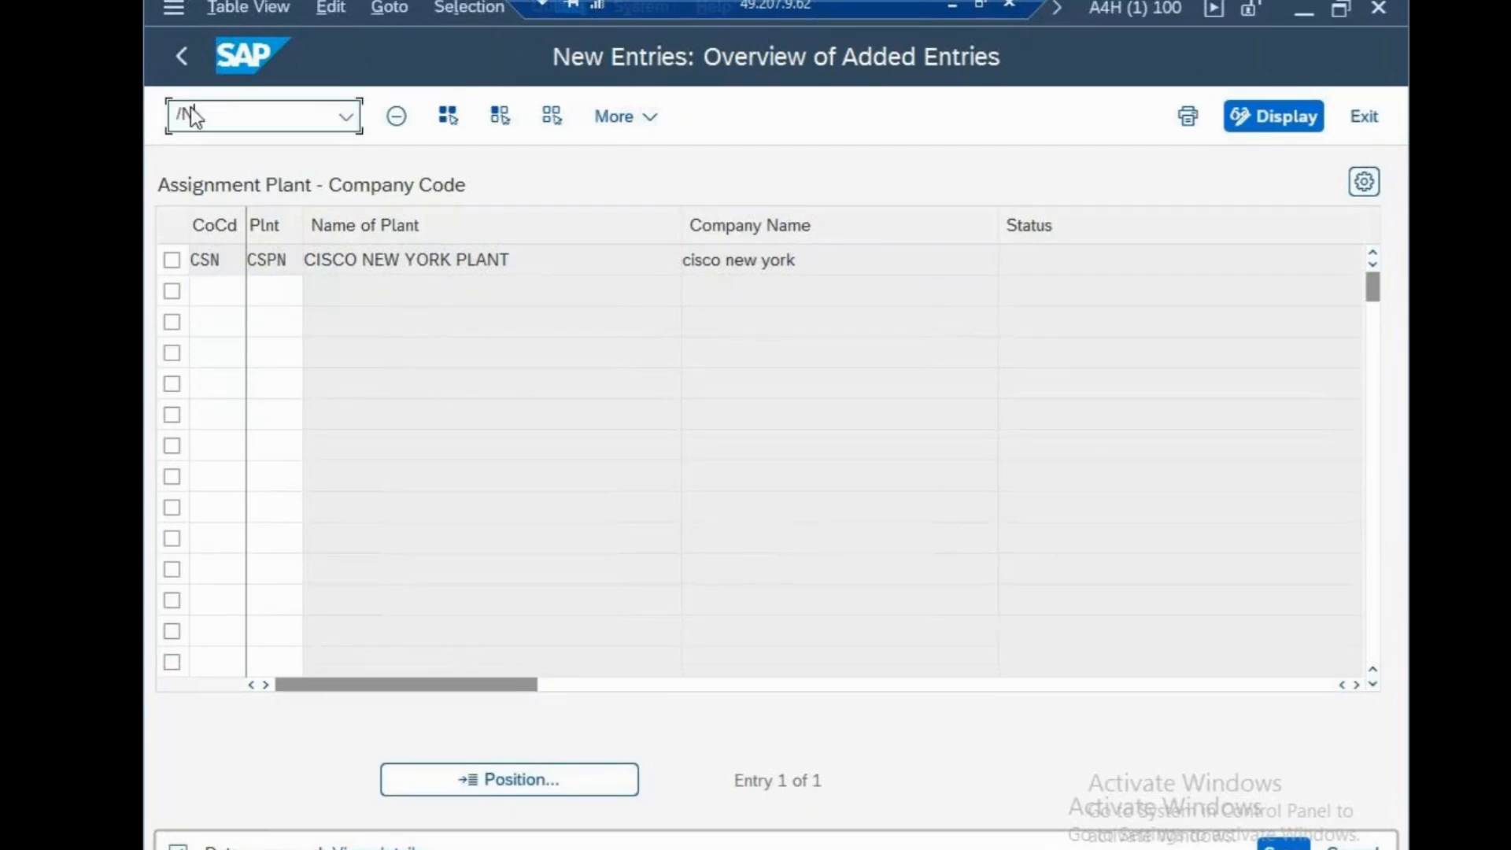
text(/NOX03)
key(Return)
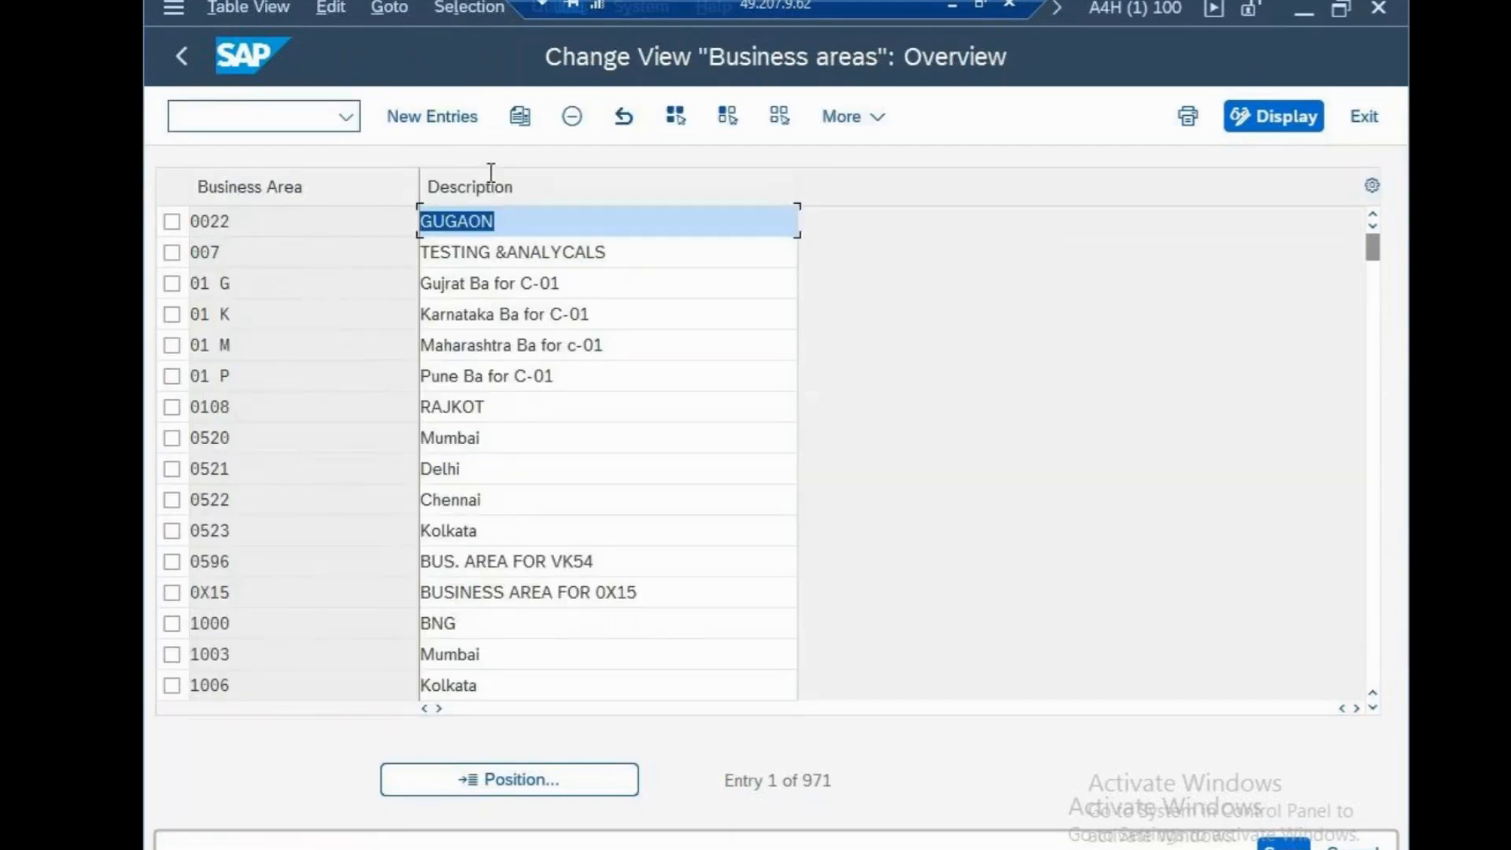
Start a new business area entry with the code CSNB
click(450, 122)
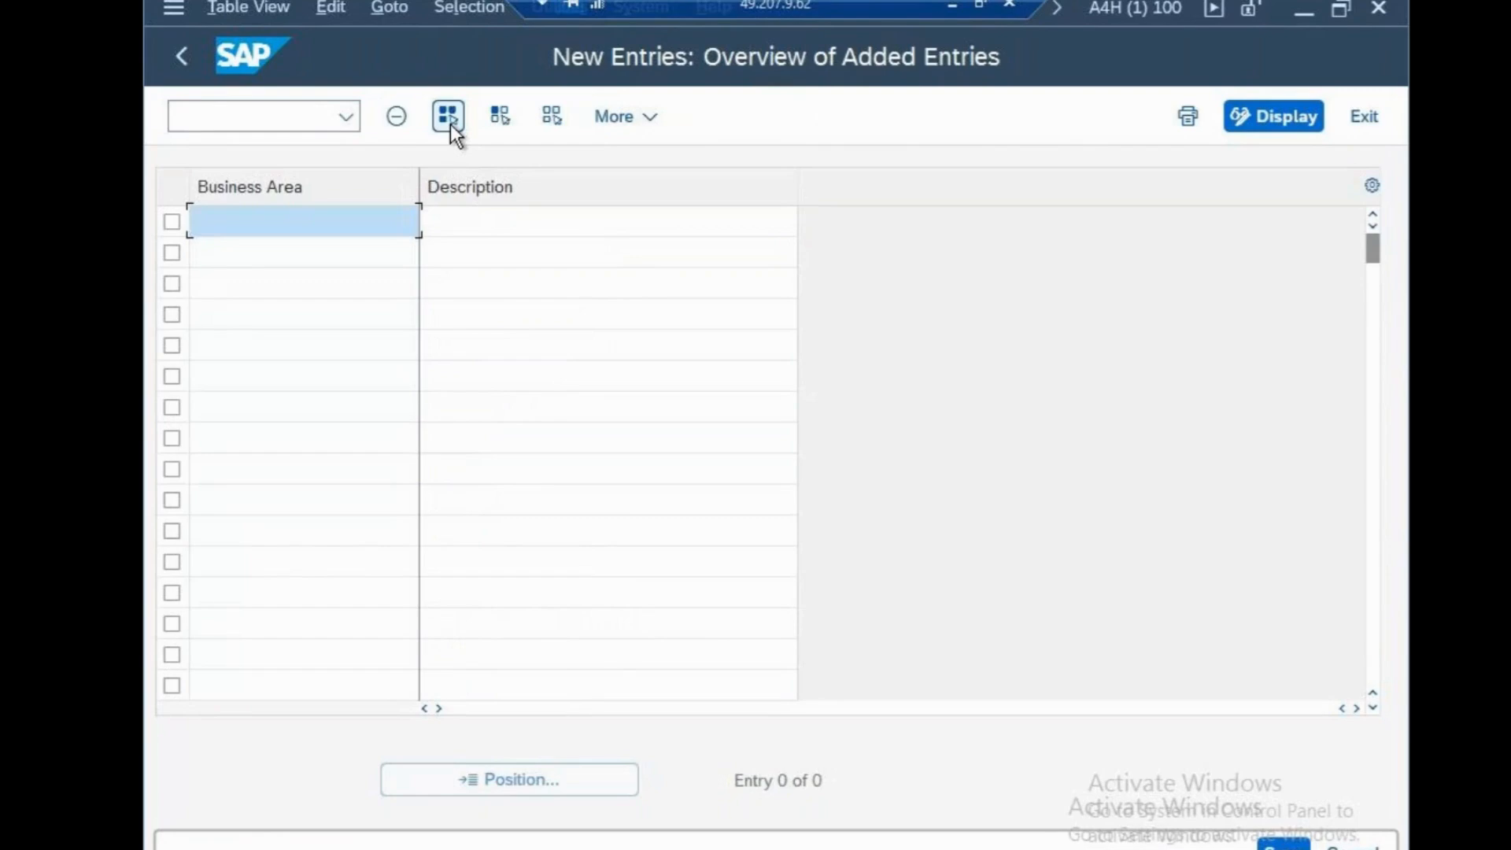
text(CSNB)
key(Tab)
Describe the new business area as "CISCO NEW YORK BUSINESS AREA" and submit the entry
text(CISCO )
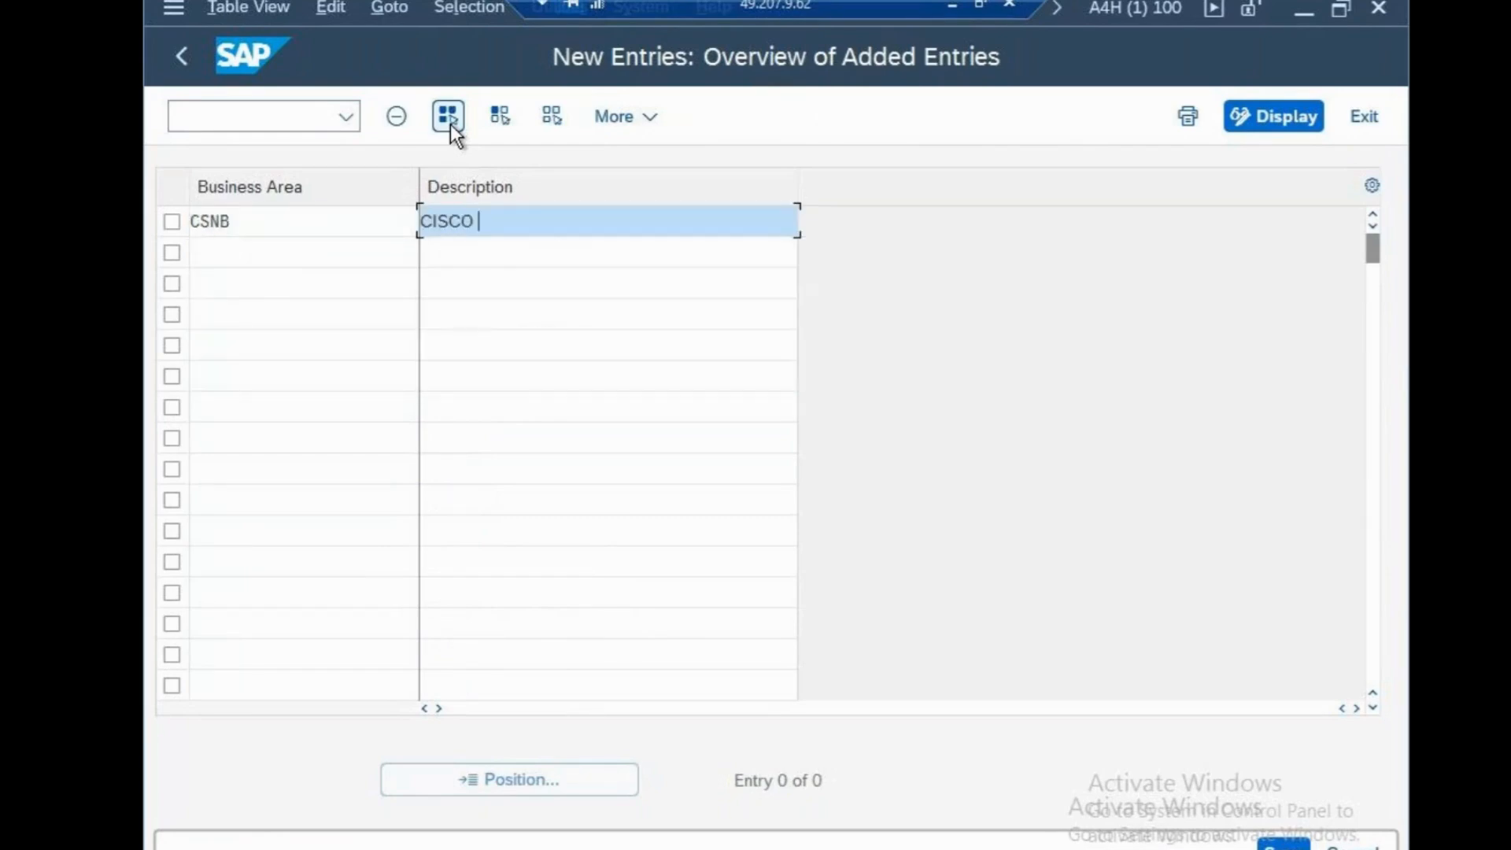
text(NEW YORK BUIN)
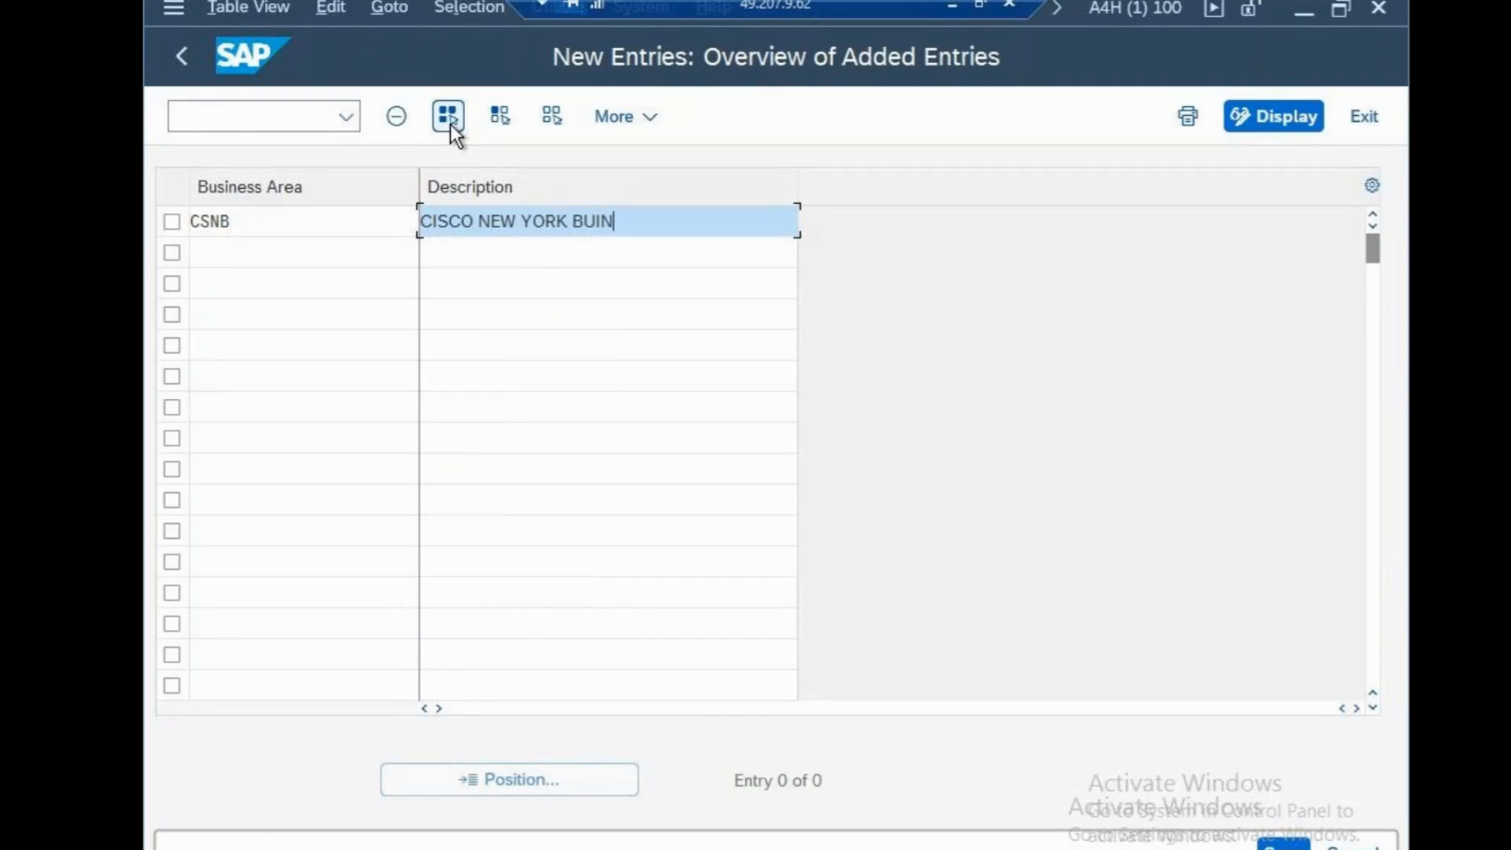
key(BackSpace)
key(BackSpace)
text(SI)
text(ESS)
key(BackSpace)
key(BackSpace)
key(BackSpace)
key(BackSpace)
text(INESS)
key(BackSpace)
text(S AREA)
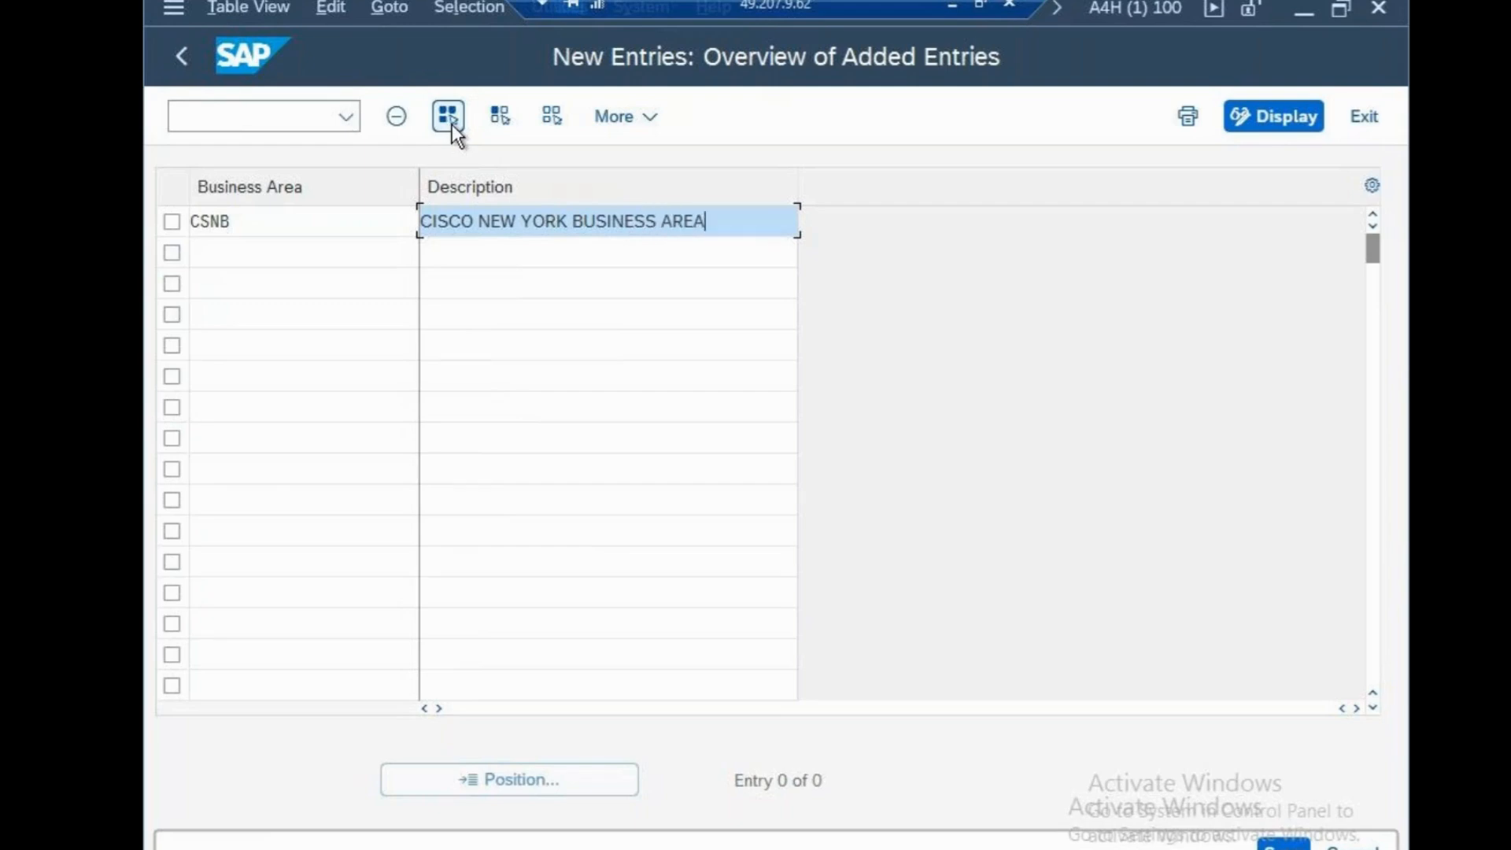
key(Return)
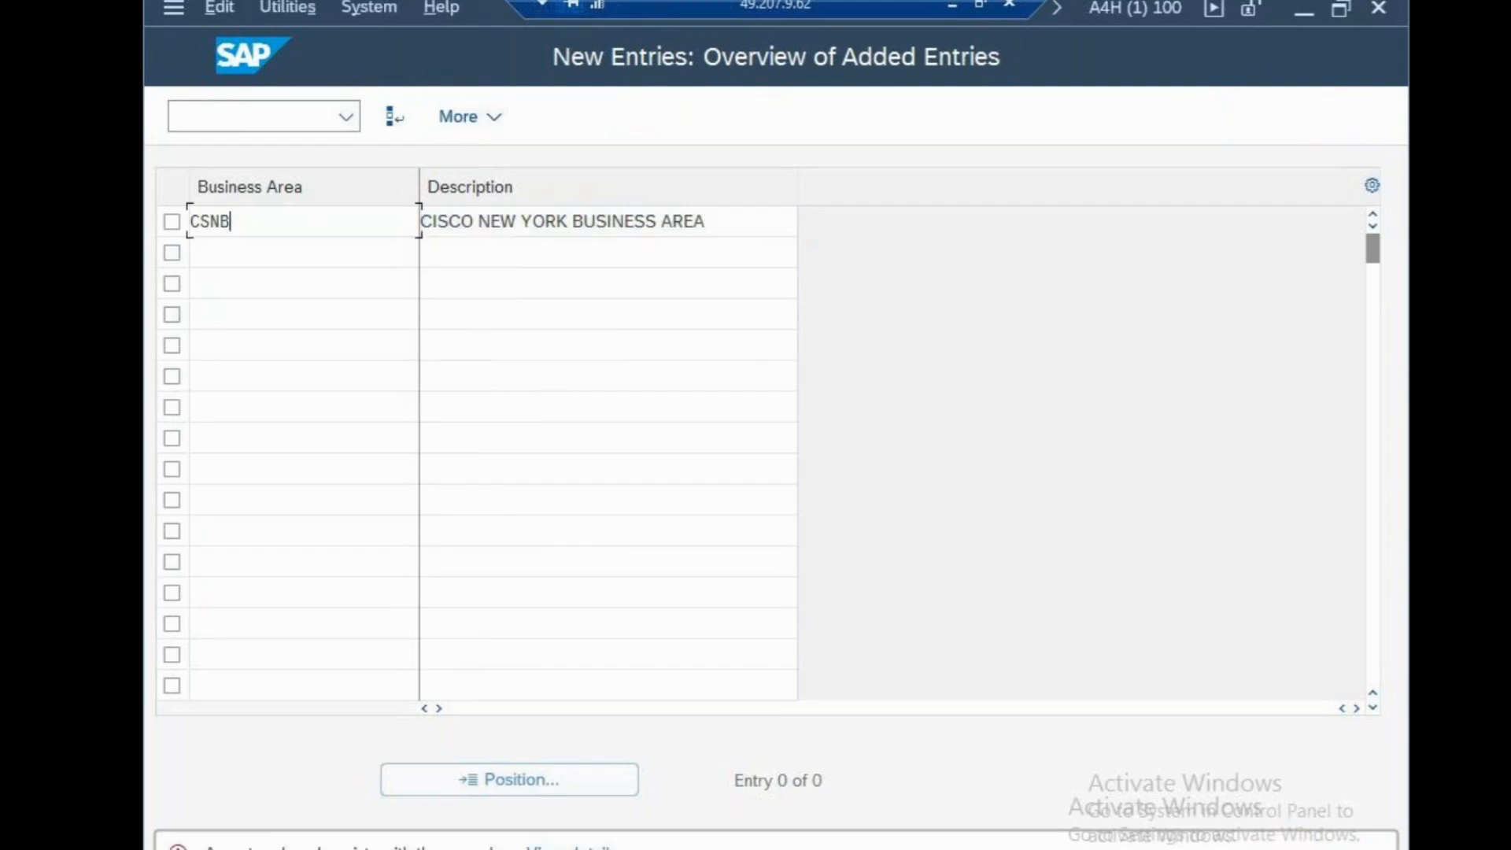
Change the new business area's code to CSBB and save it under the "cisco systems" customizing request
key(BackSpace)
text(CSBB)
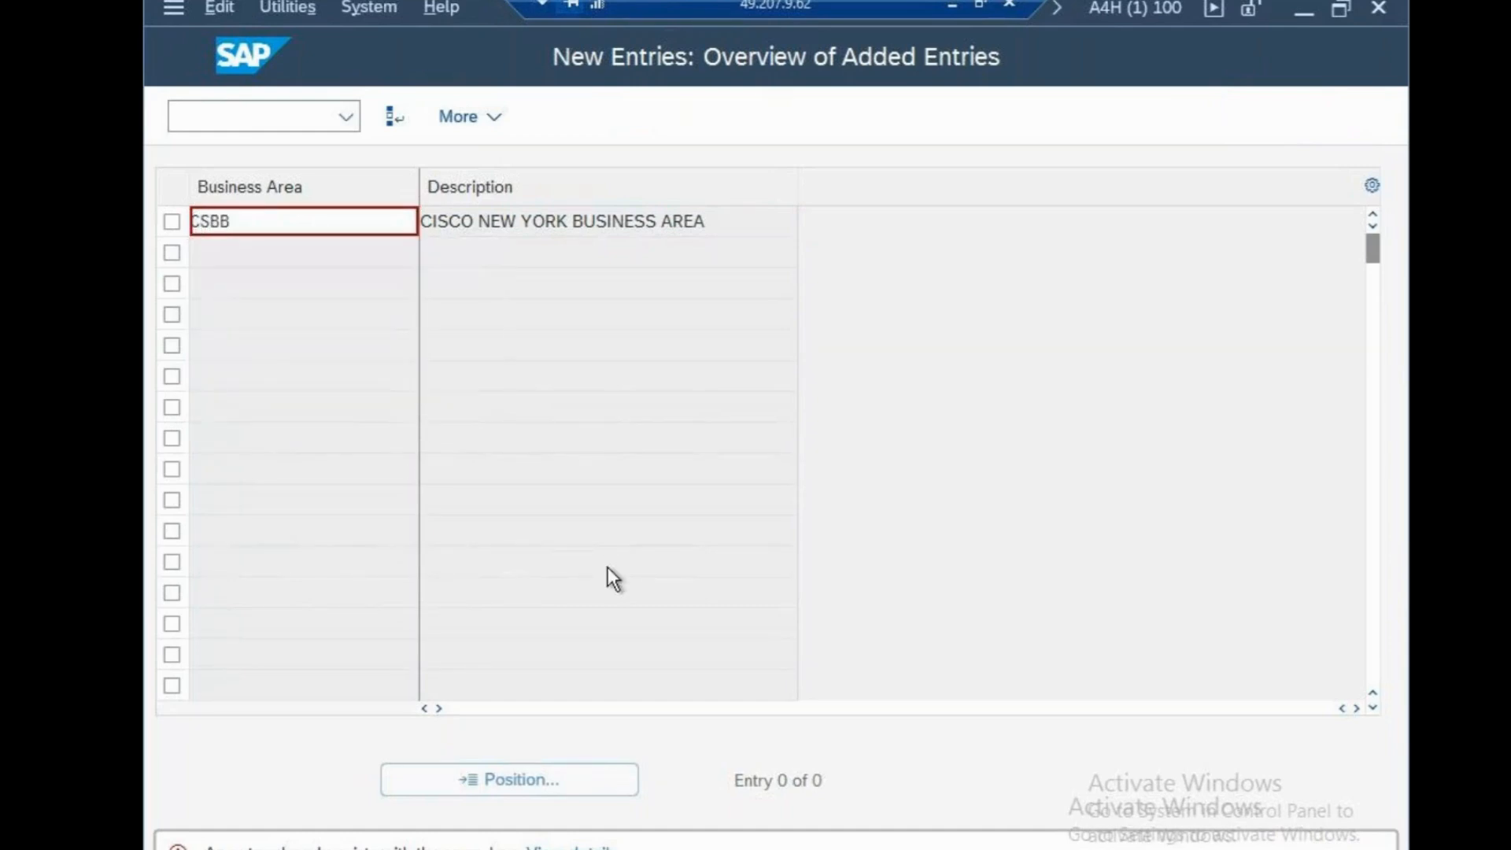
key(ctrl+s)
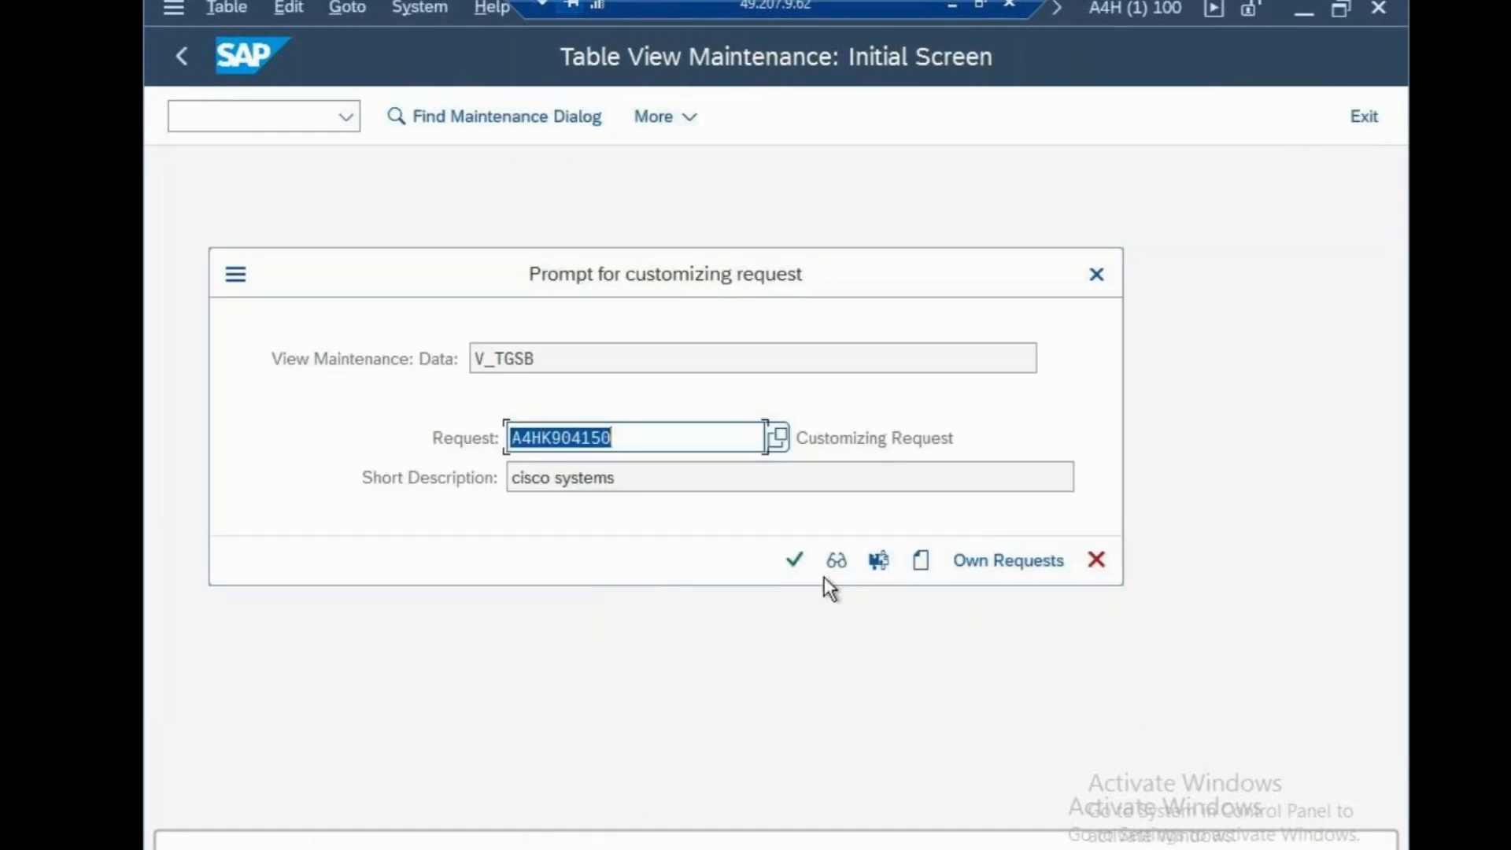
click(798, 567)
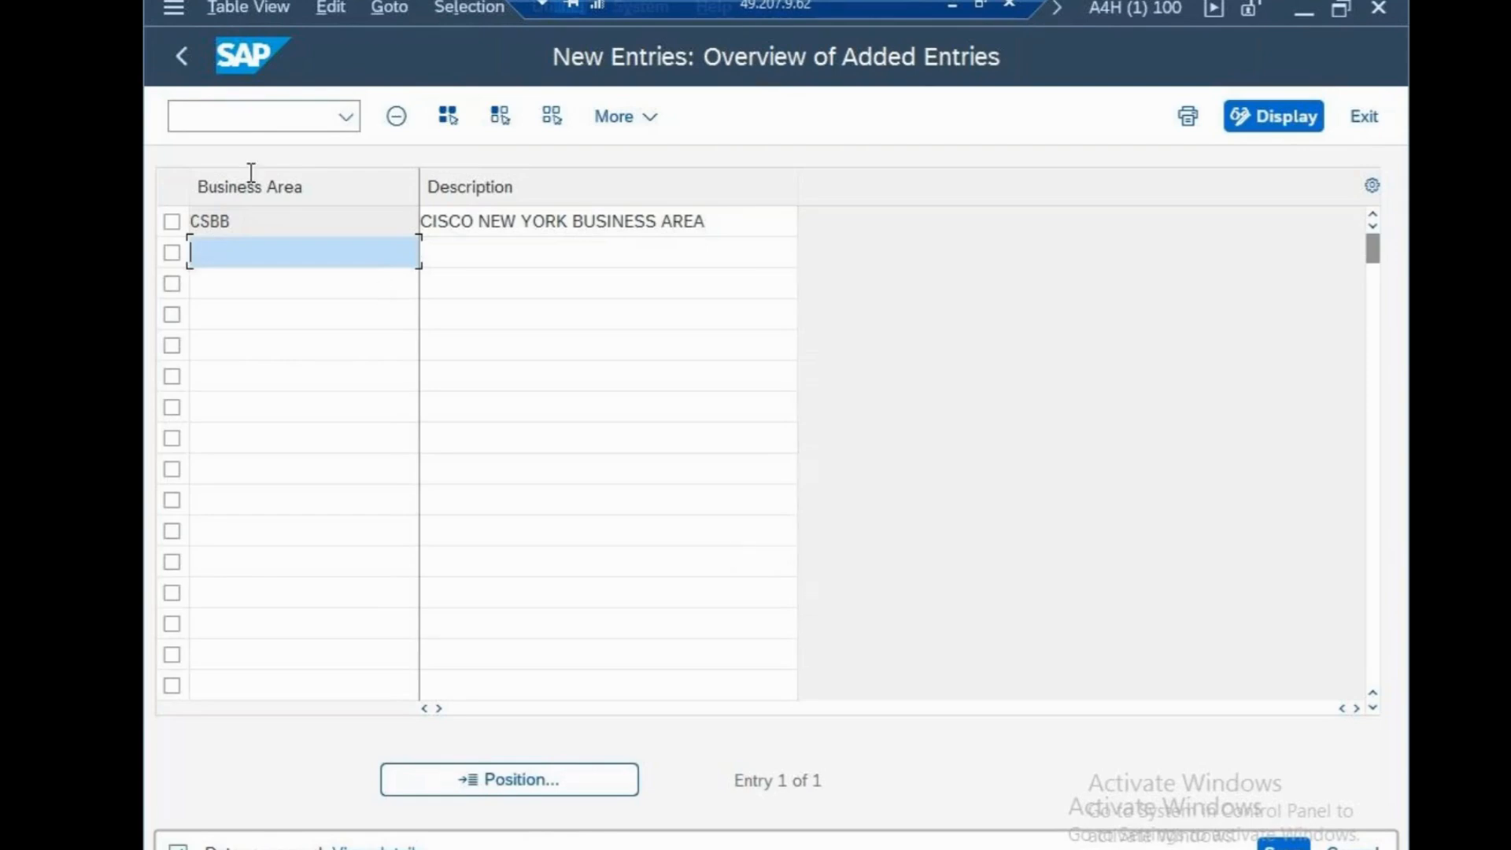
Switch to Notepad, add the line "BUSINESS-CSBB" to the sapfasttrack file and save it
click(951, 5)
key(Return)
text(B)
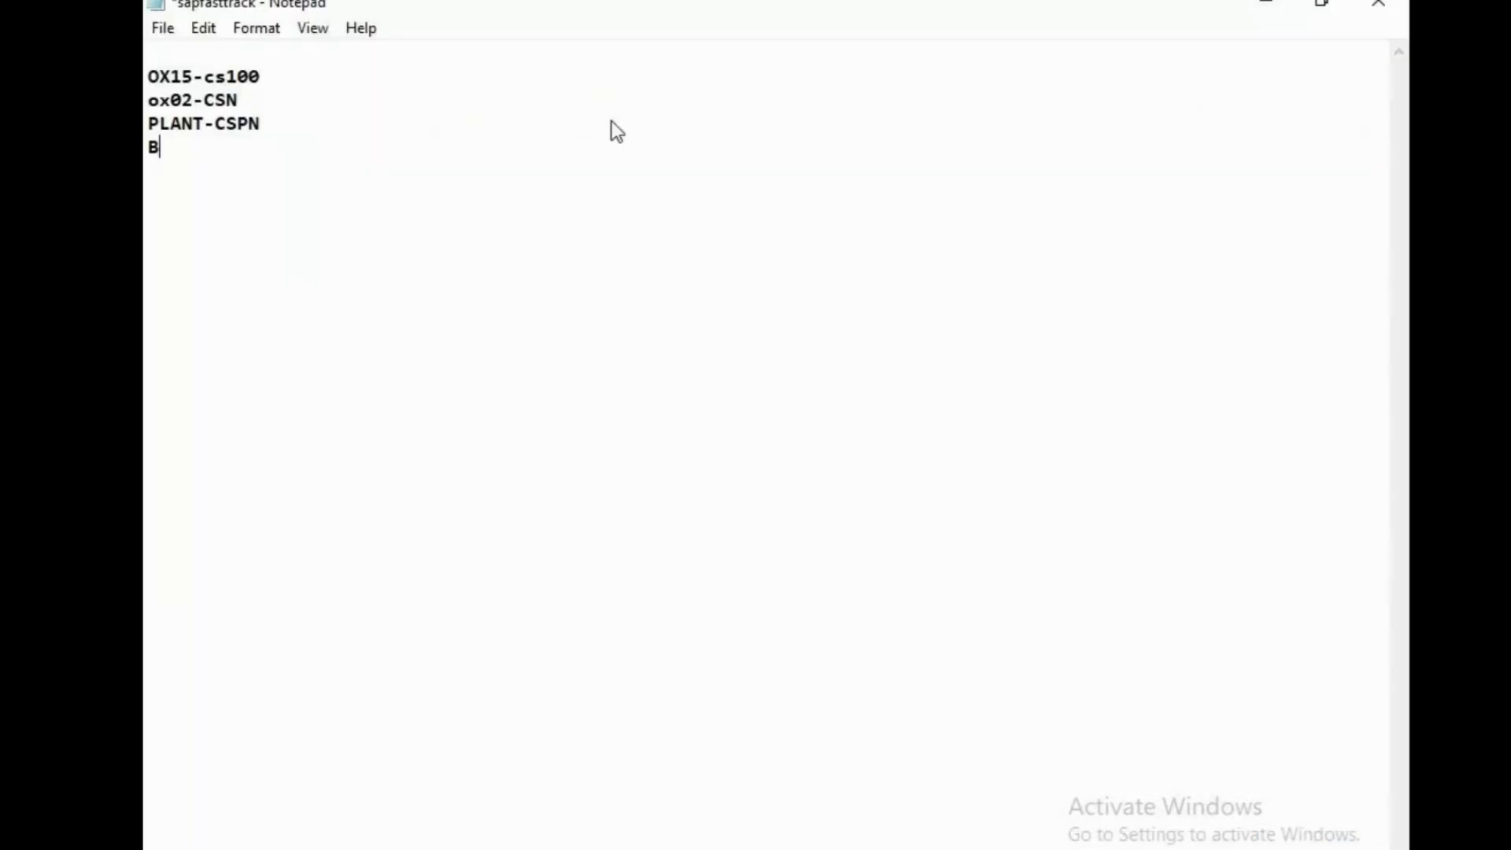
text(USINESS-CSBB)
key(ctrl+s)
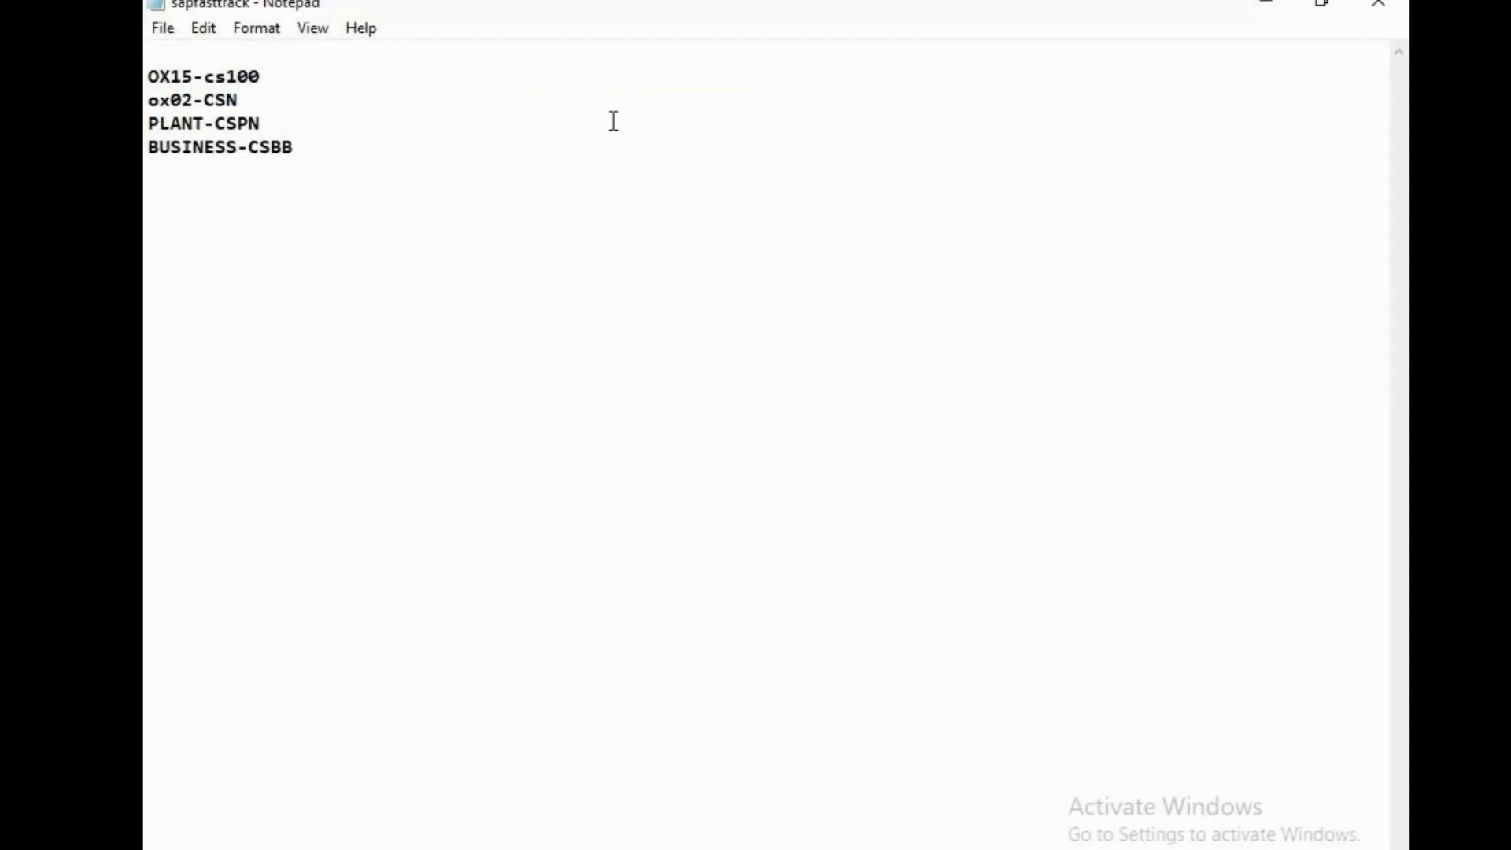
Switch back to SAP and leave the business area entries for SAP Easy Access with the command /n
click(1279, 8)
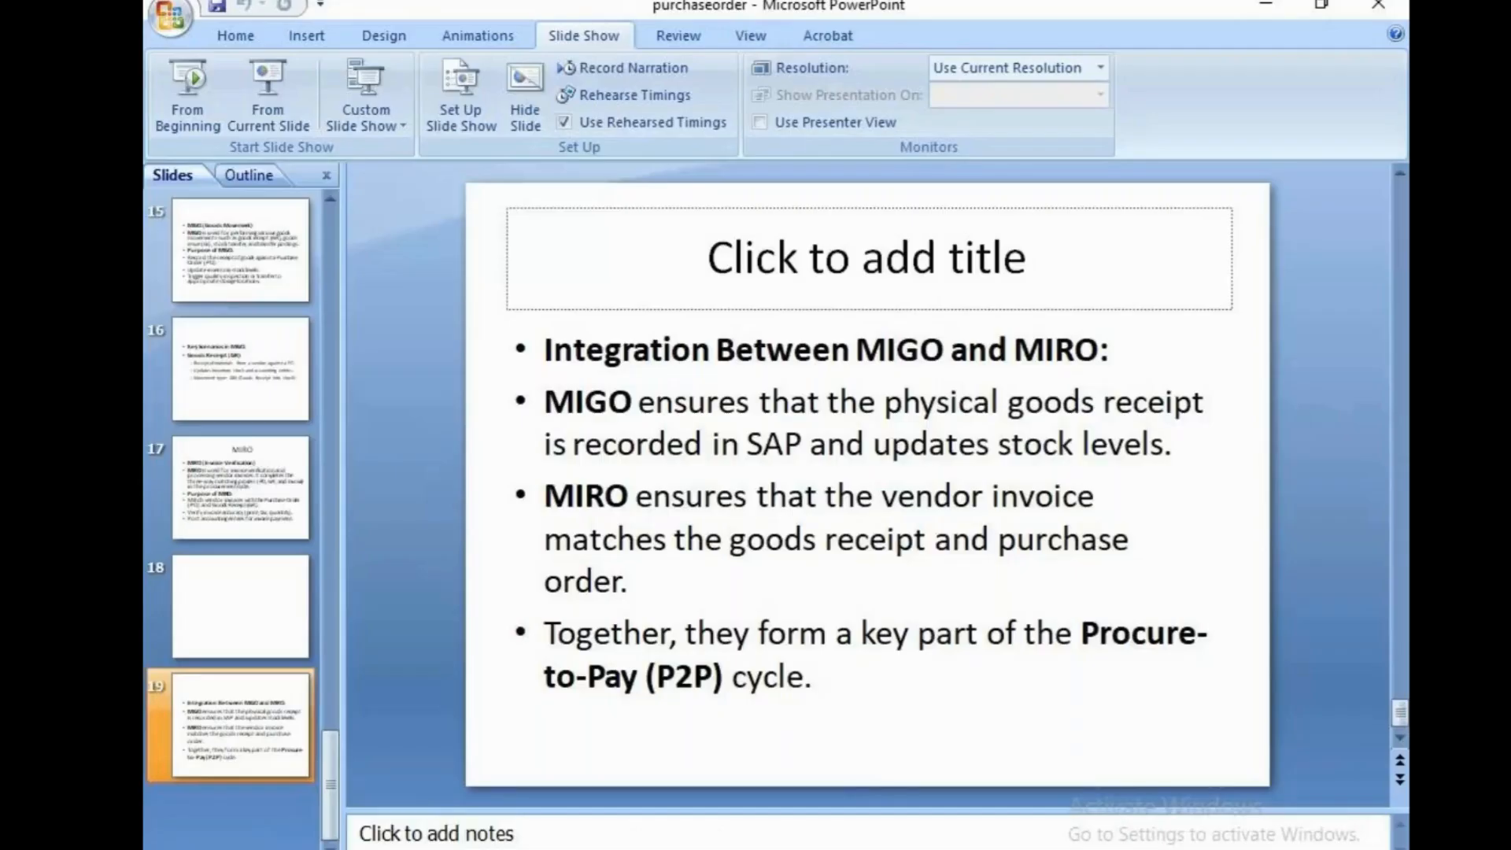
click(1267, 7)
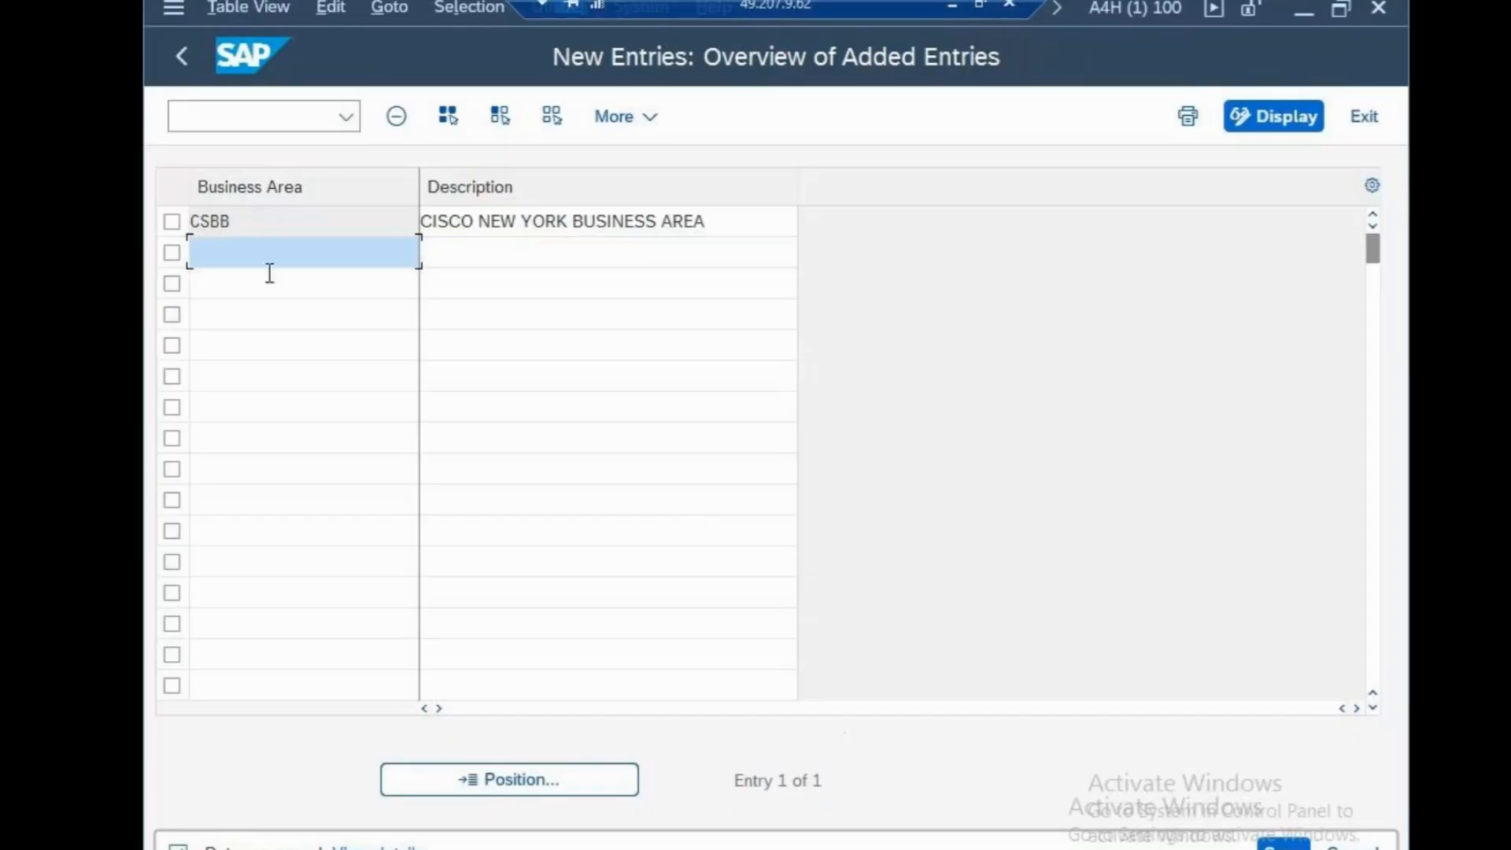
click(272, 125)
text(/n)
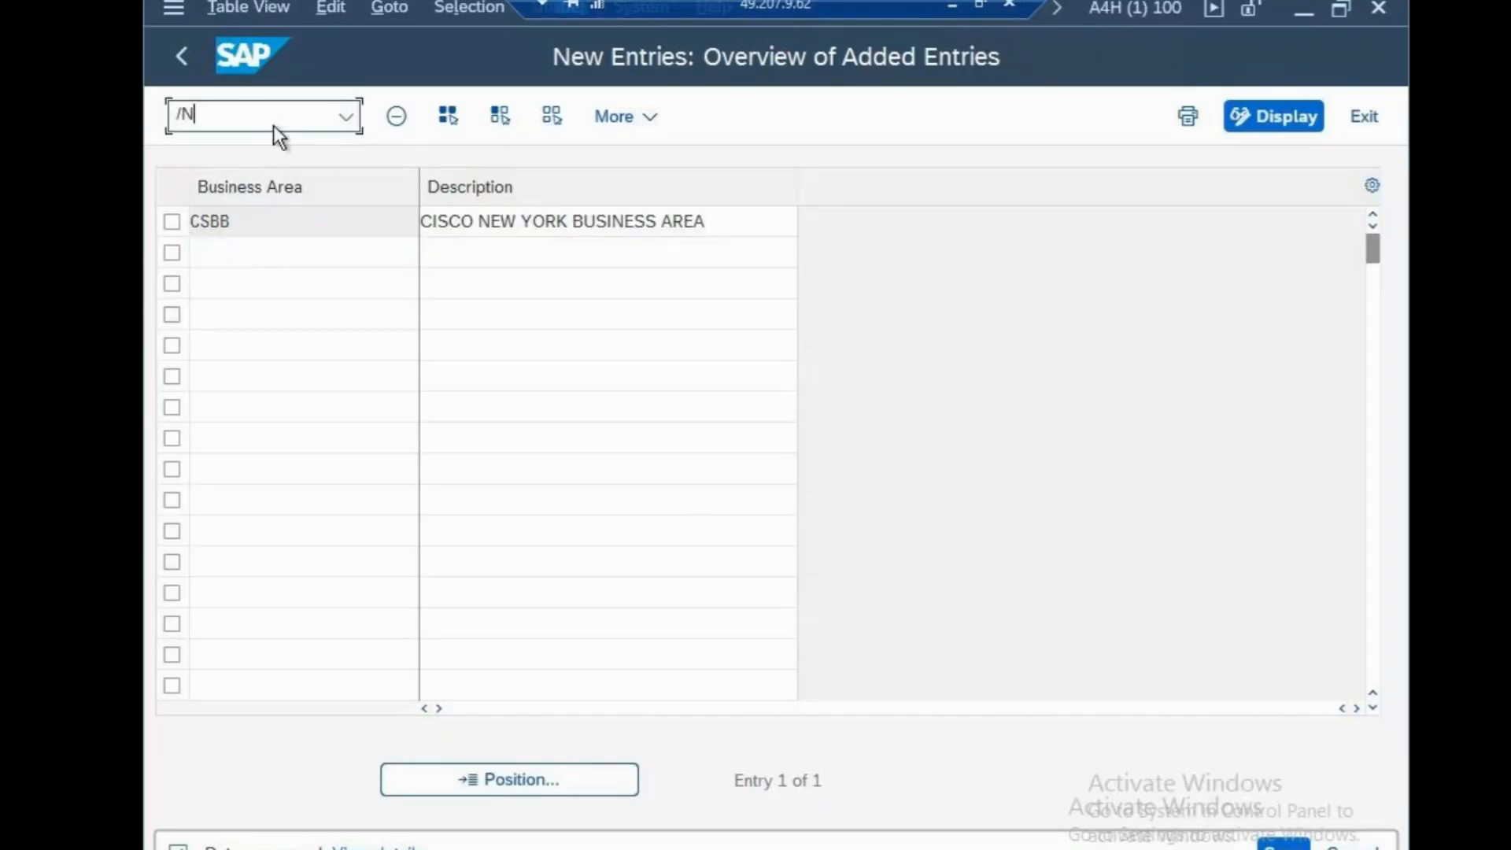
key(Return)
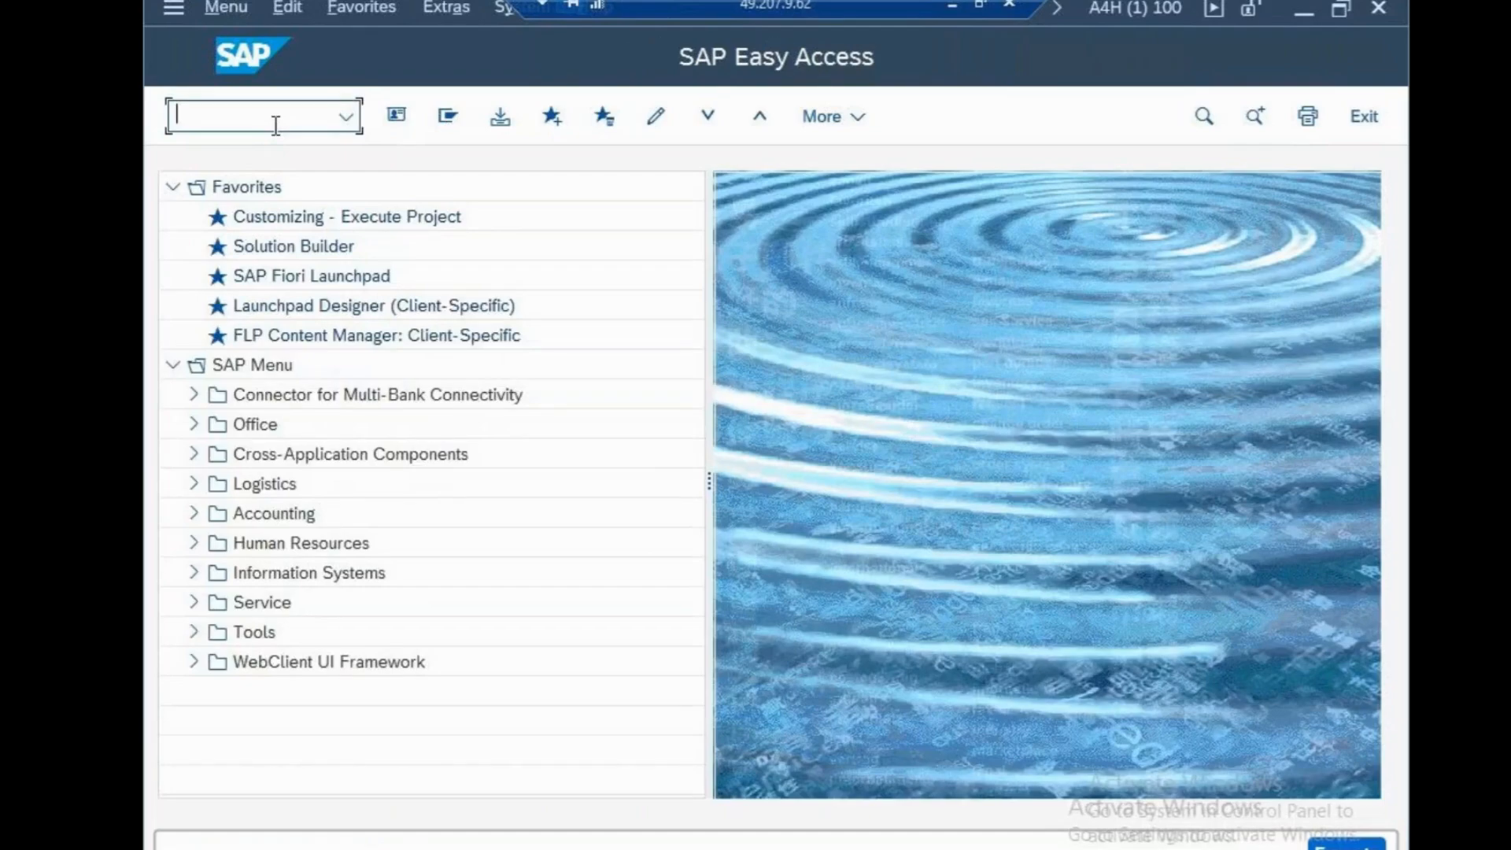
Try to open a transaction whose code begins with S_ALR_1900000
text(S_ALR_190)
text(0003)
key(Return)
text(/N)
key(Return)
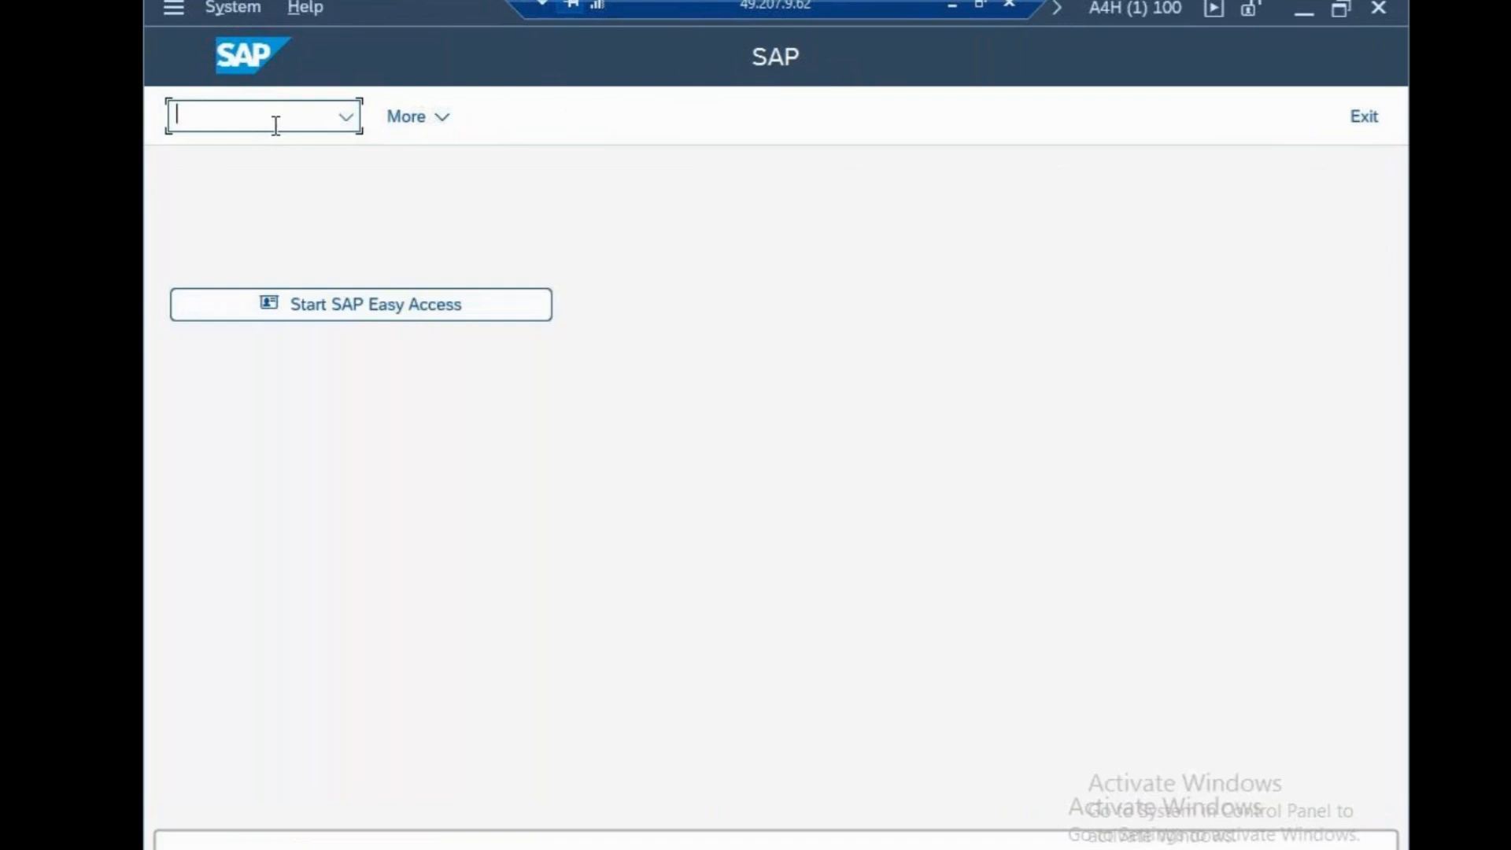
text(S_ALR_1900000)
key(Return)
text(S_ALR_1900000)
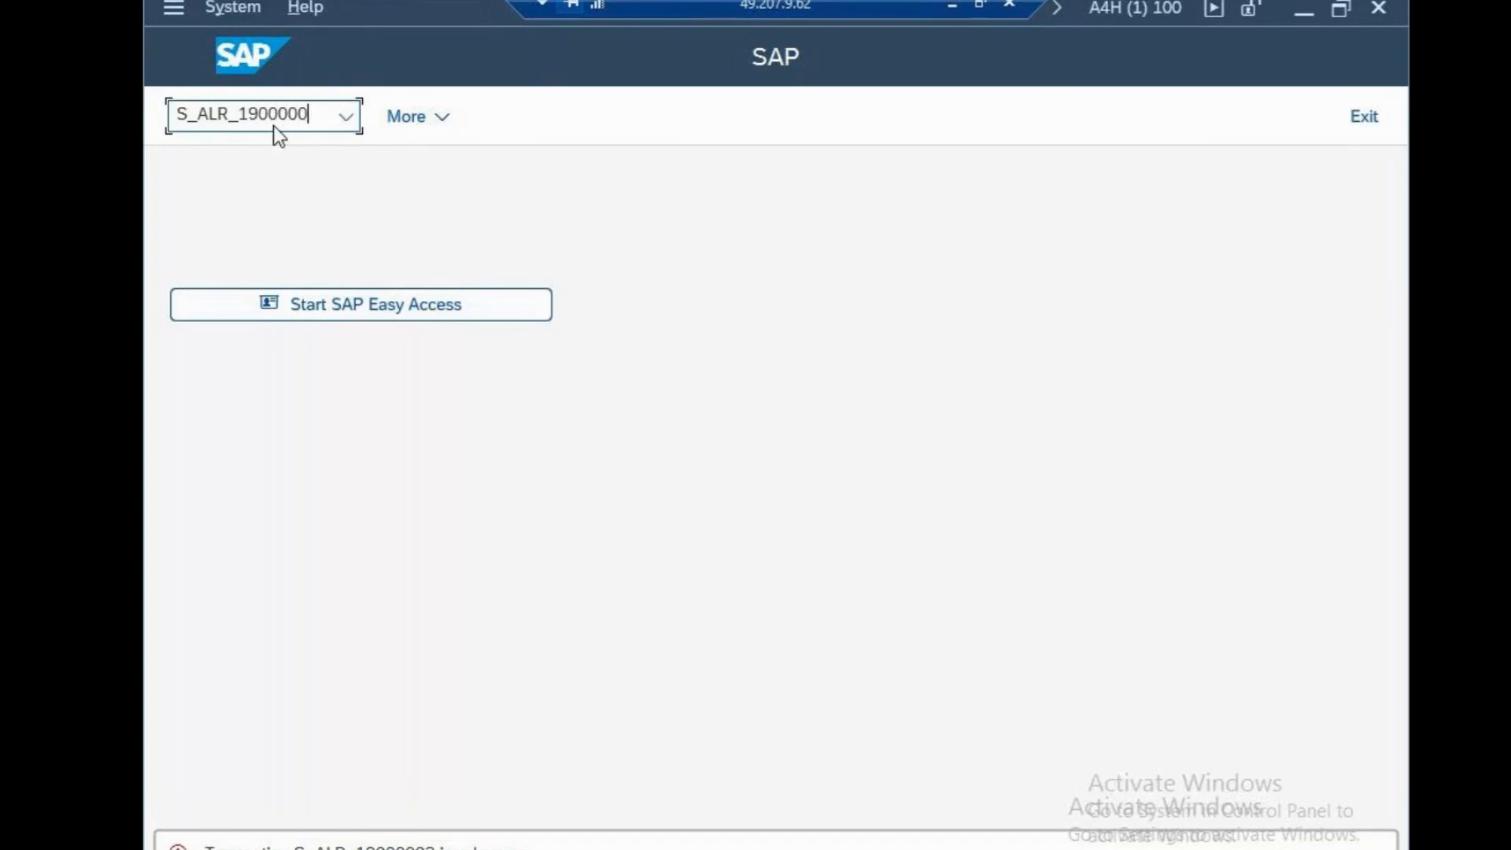
text(03)
key(Return)
Run transaction SPRO and open the SAP Reference IMG
text(SPRO)
key(Return)
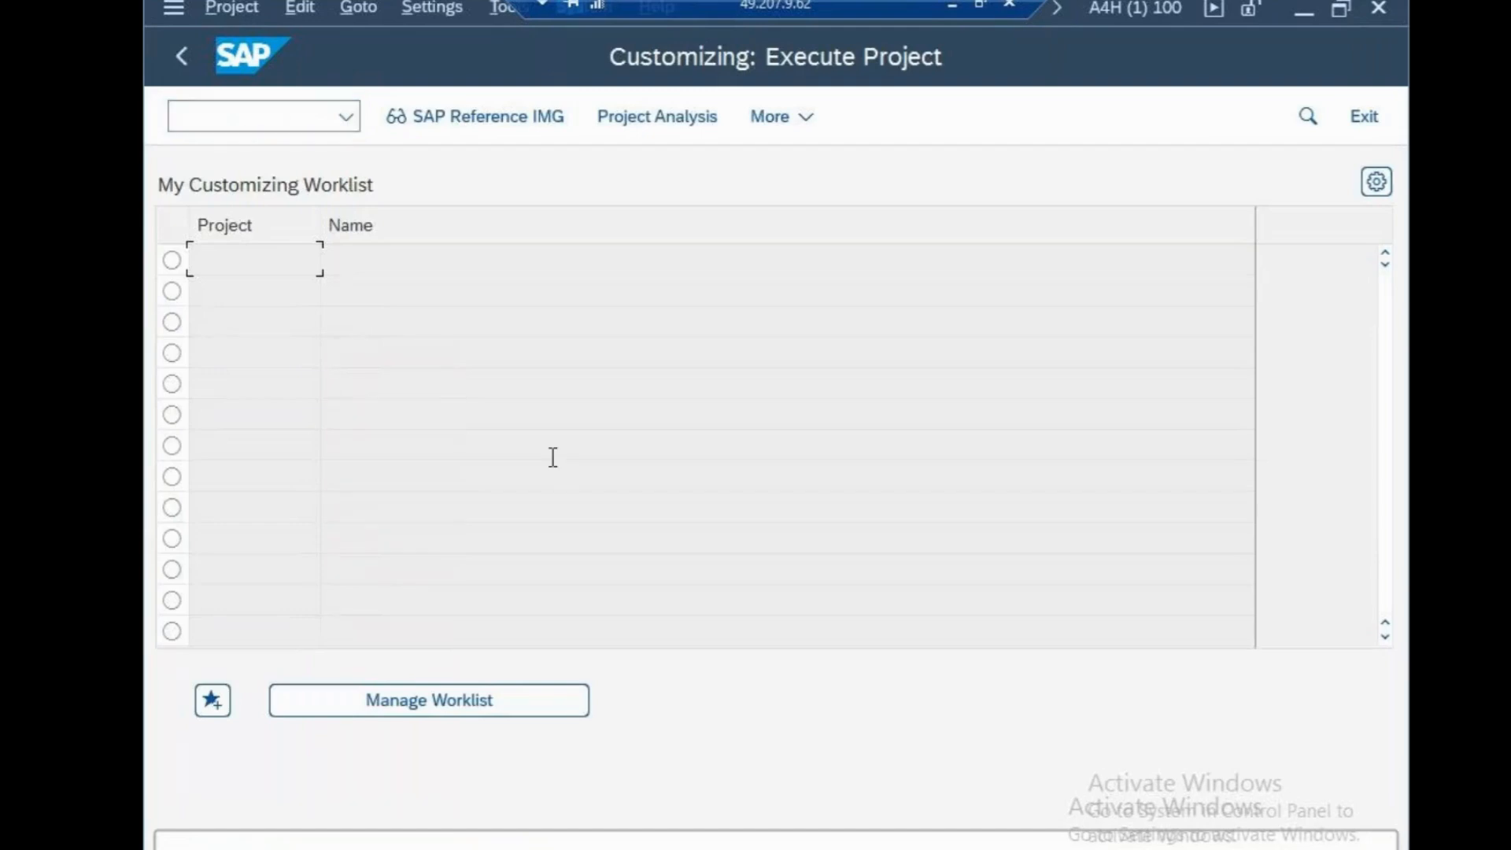
click(490, 129)
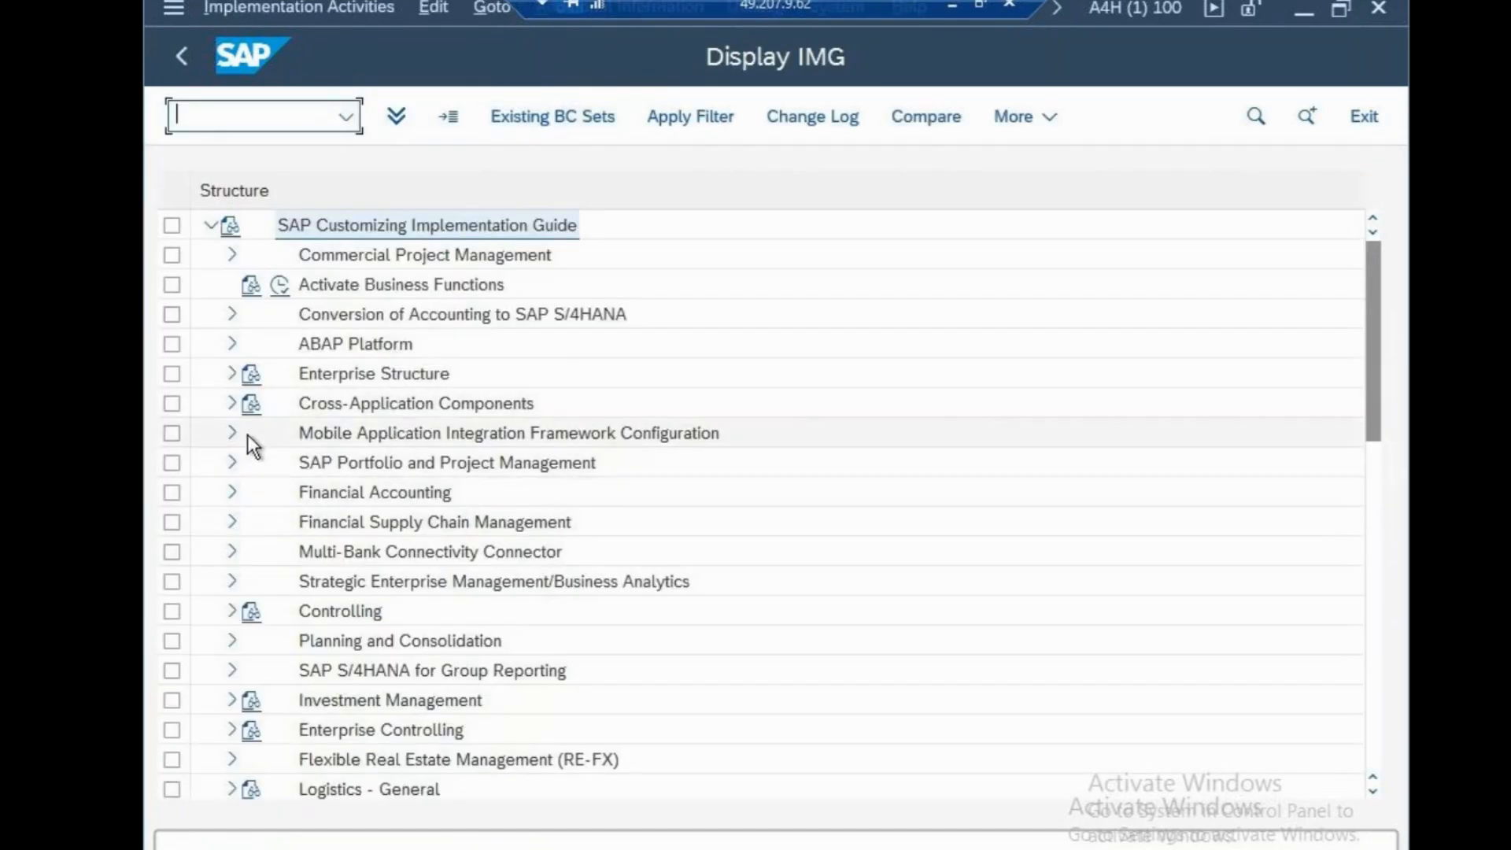
Open the Define Segment activity under Enterprise Structure, Definition, Financial Accounting in the IMG
click(232, 374)
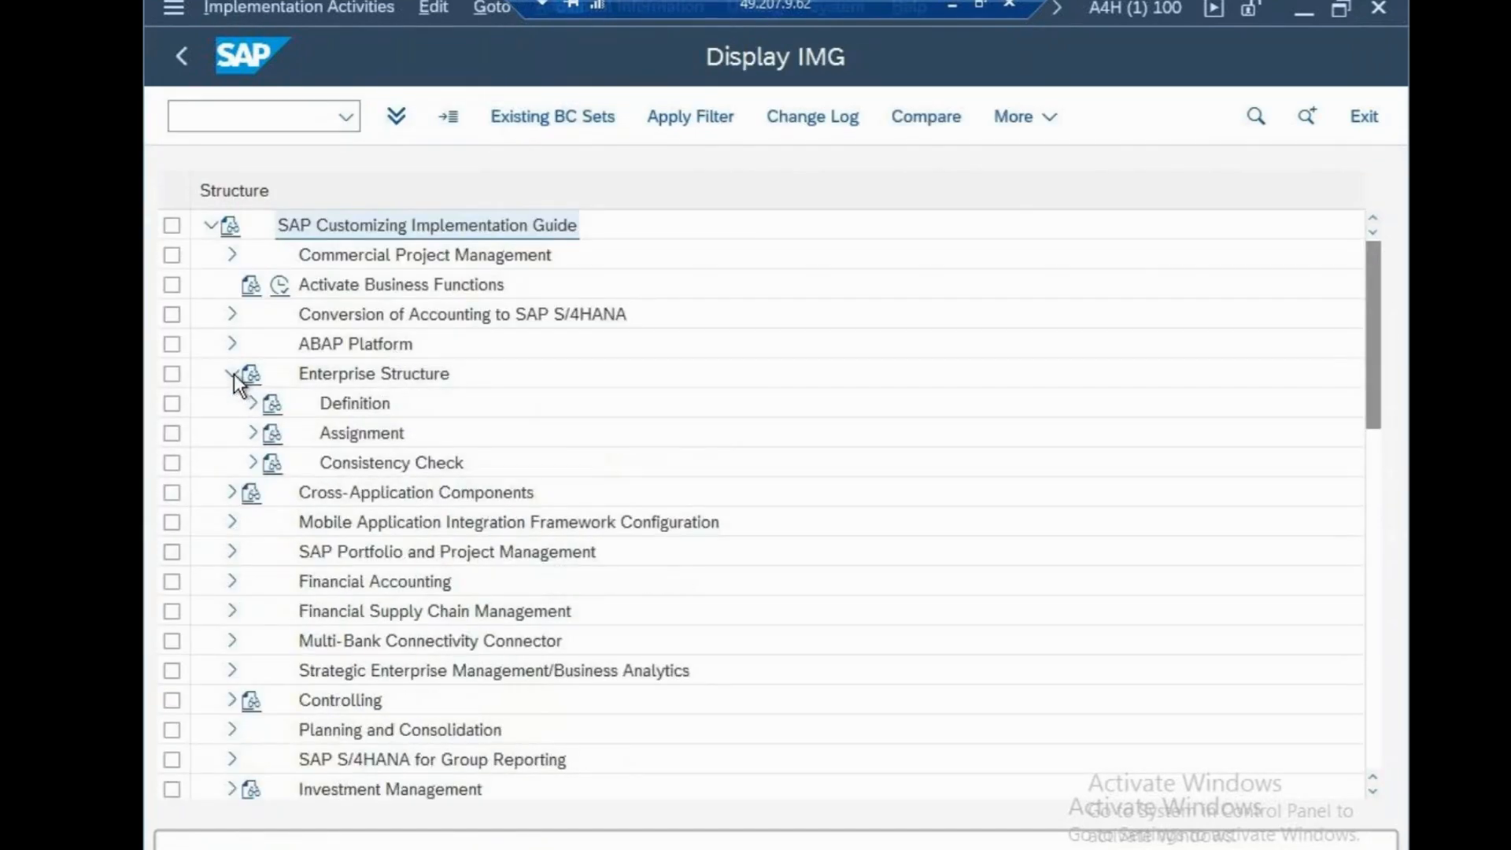
click(266, 408)
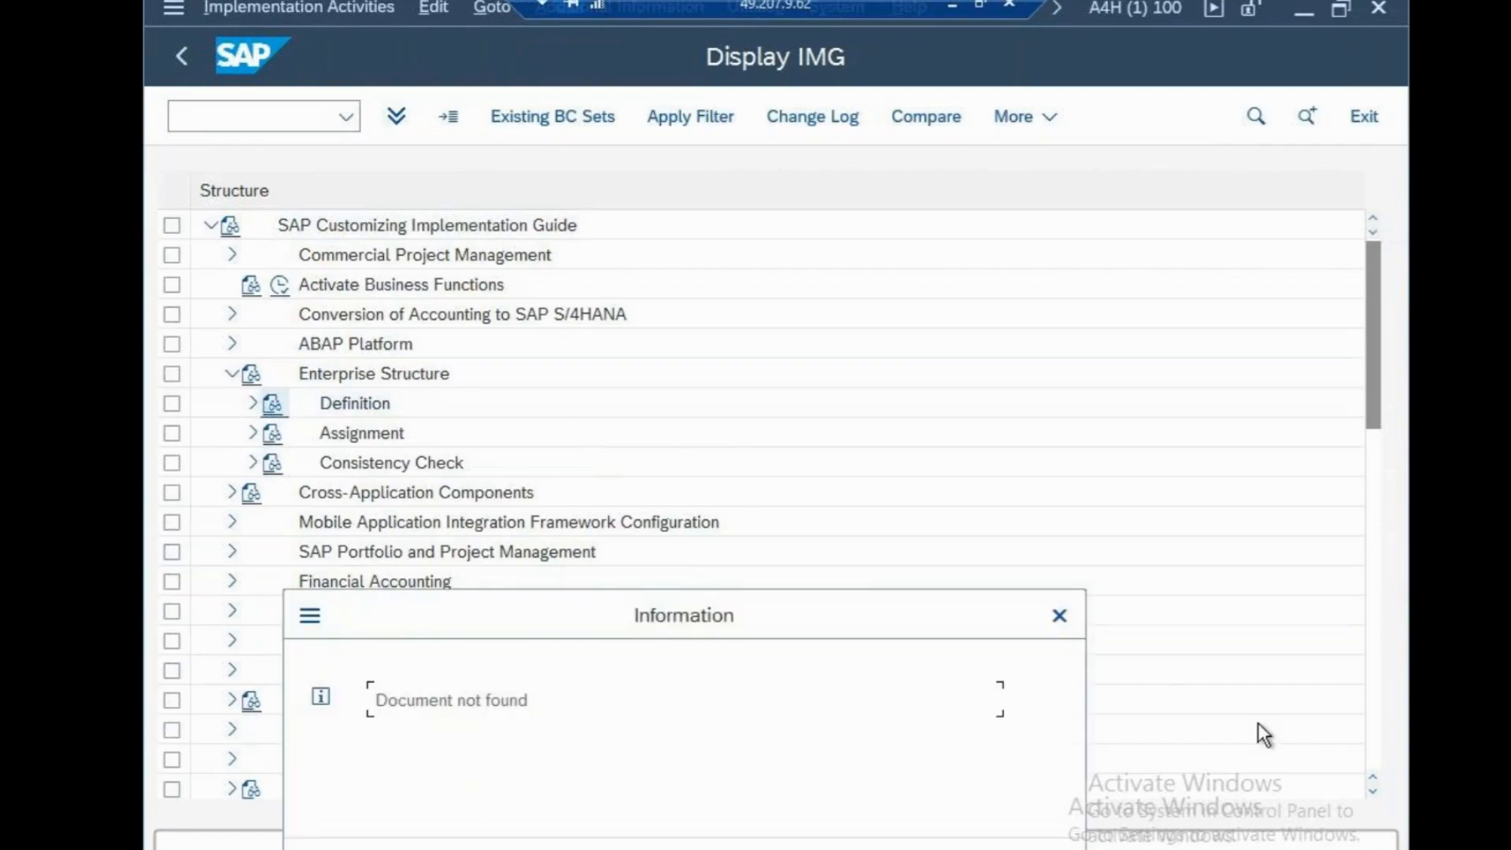
click(1060, 616)
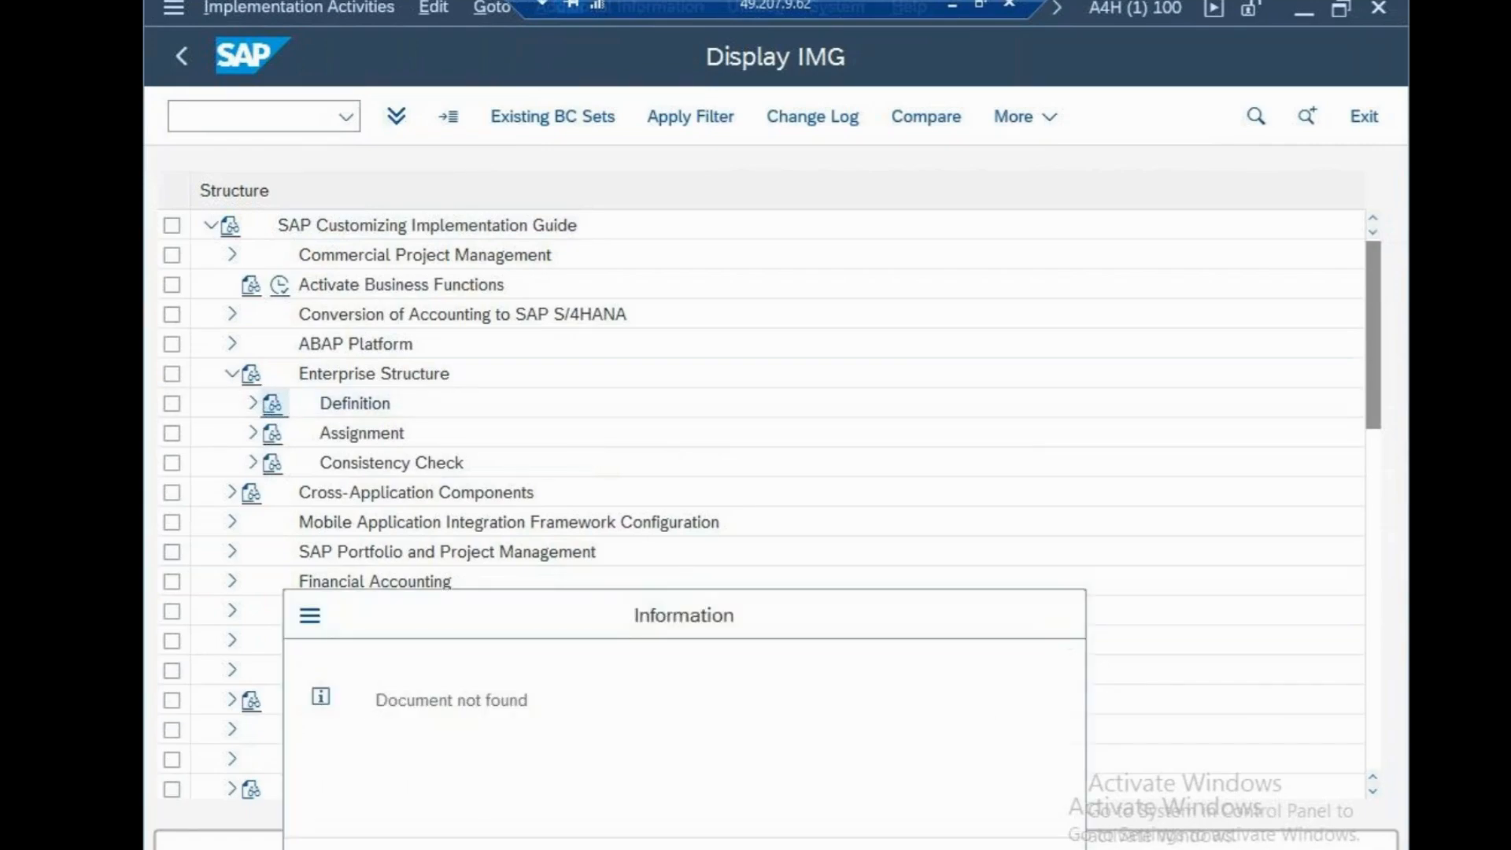
click(251, 404)
click(275, 433)
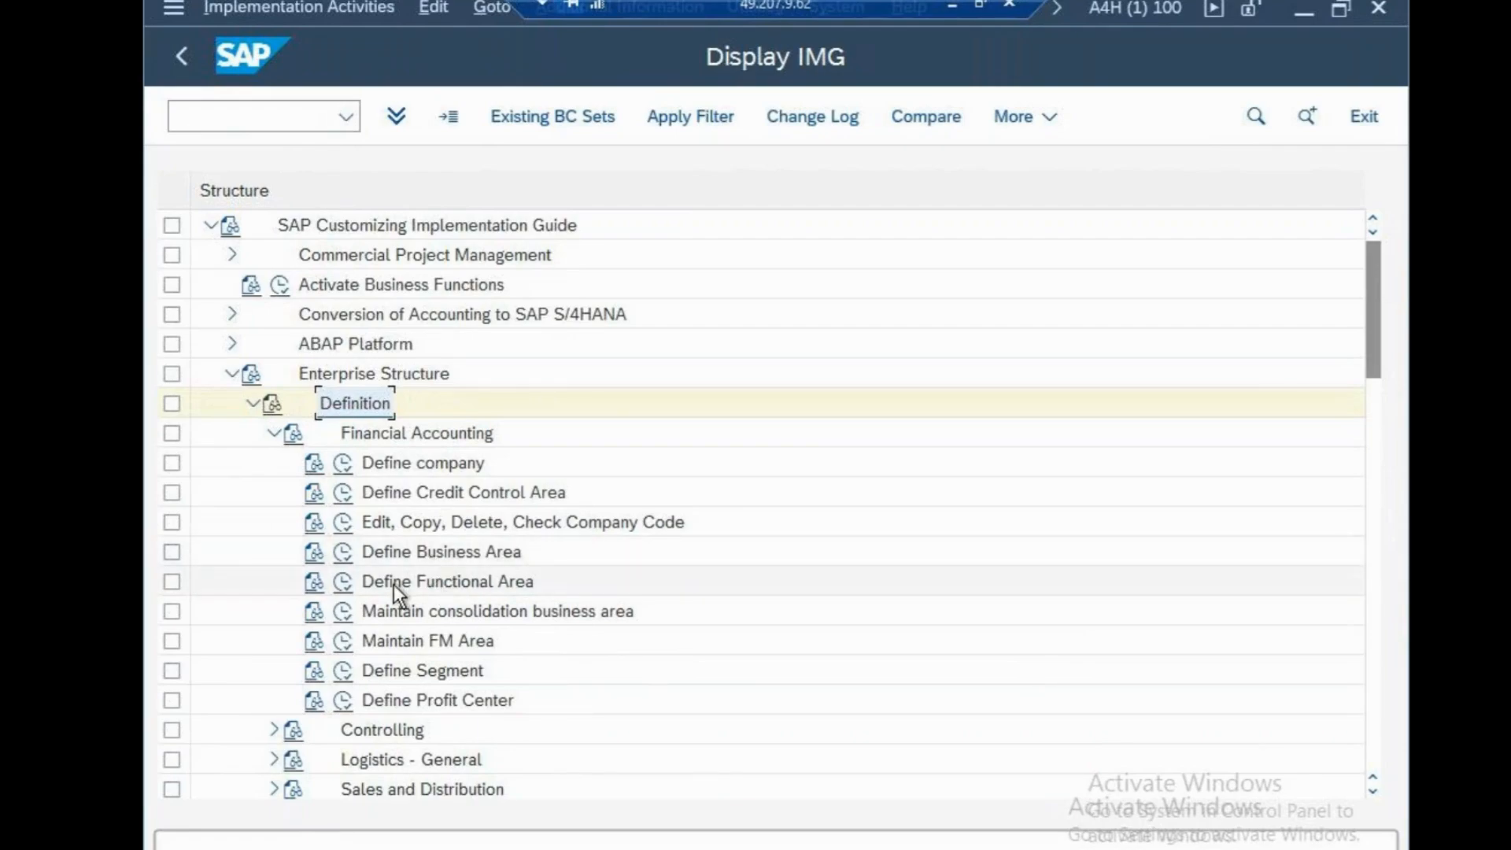
click(342, 673)
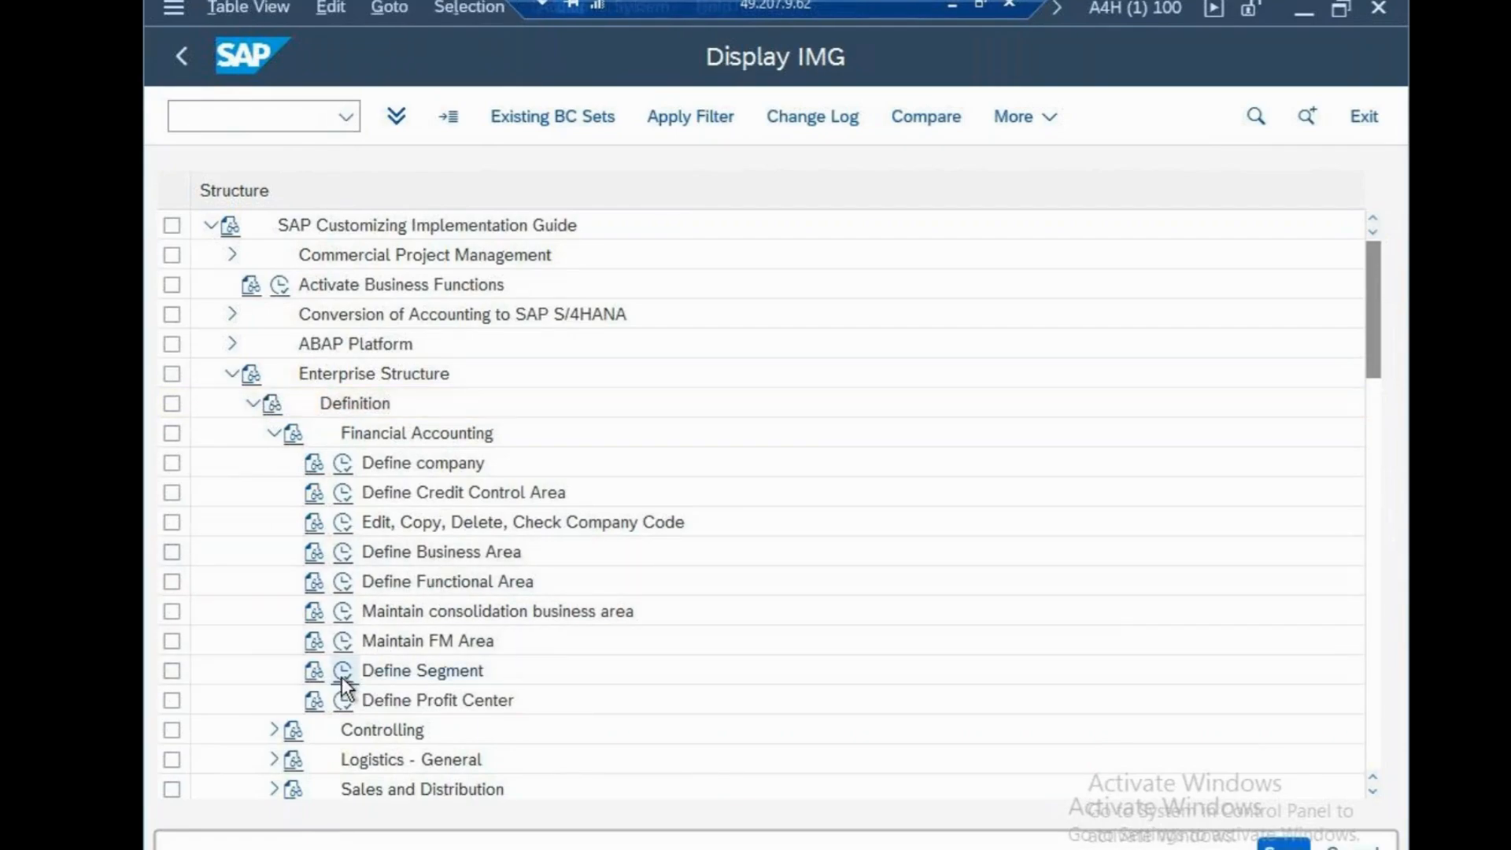
Start a new entry in Segments for Segment Reporting with the segment code segnyn
click(432, 118)
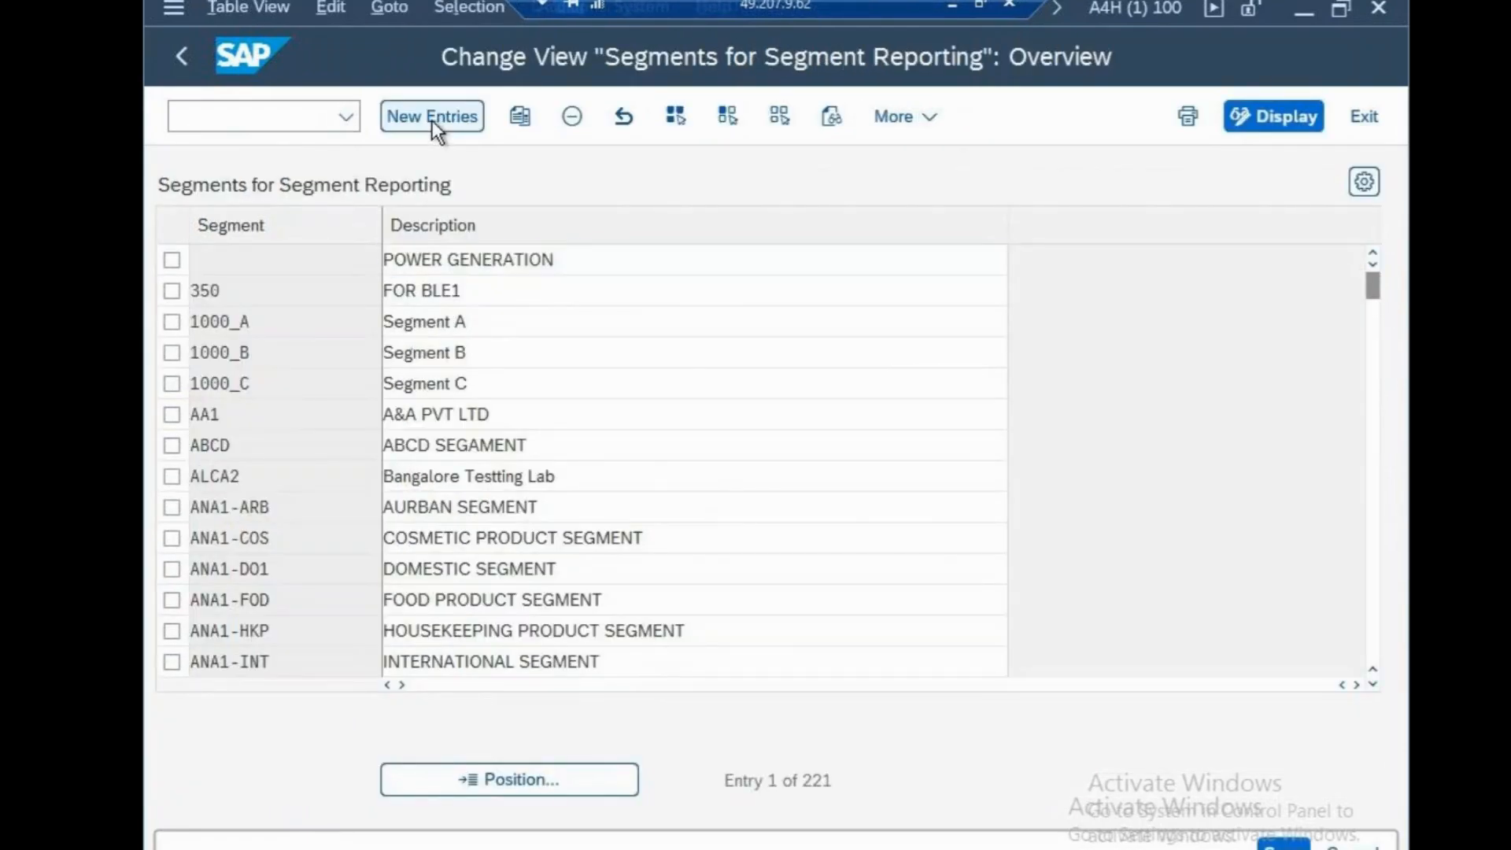
text(SEG)
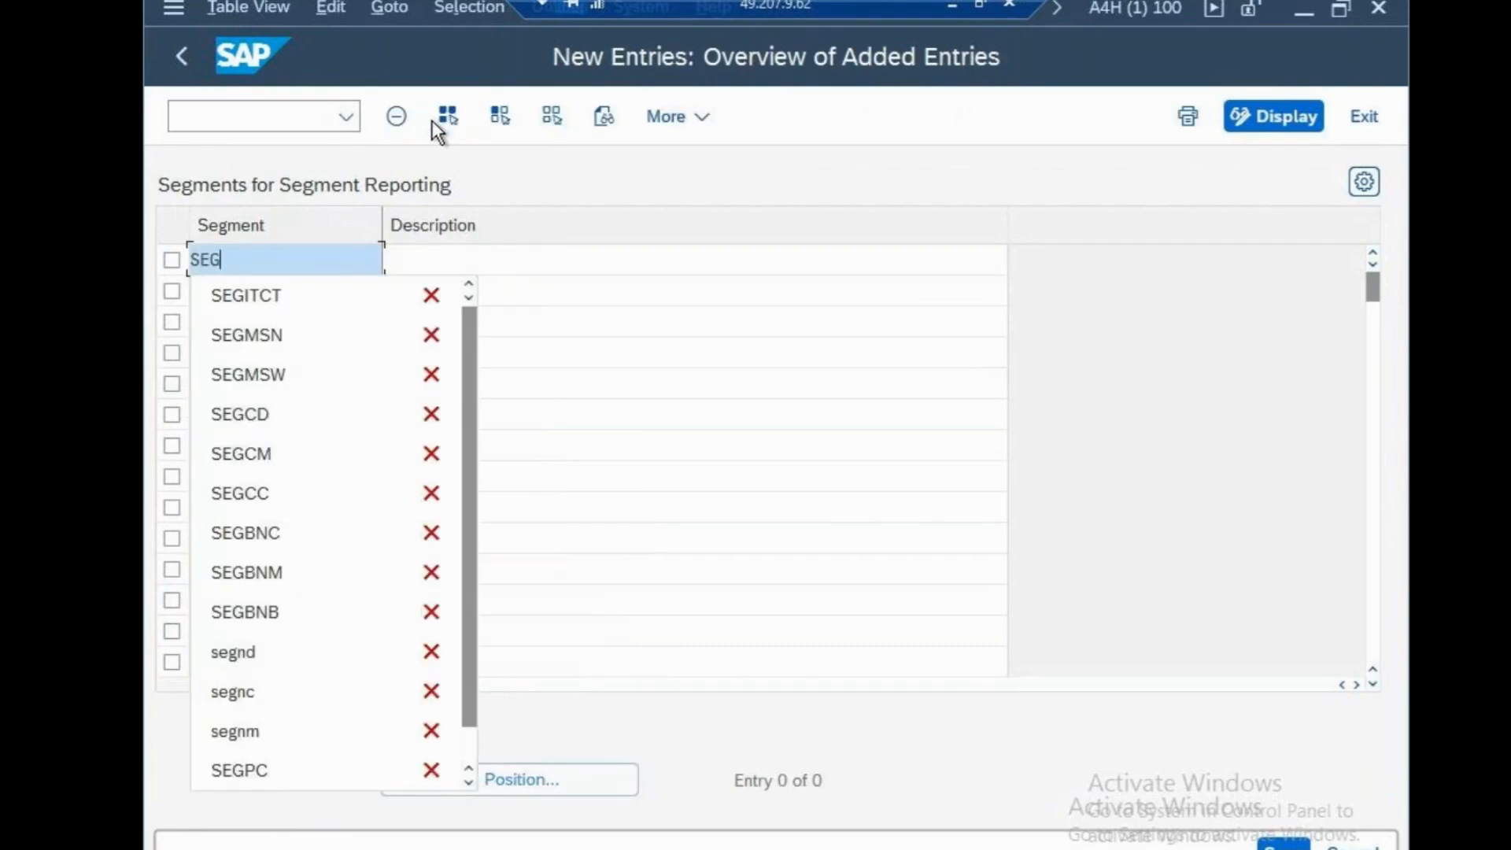
key(BackSpace)
key(BackSpace)
key(BackSpace)
text(segns)
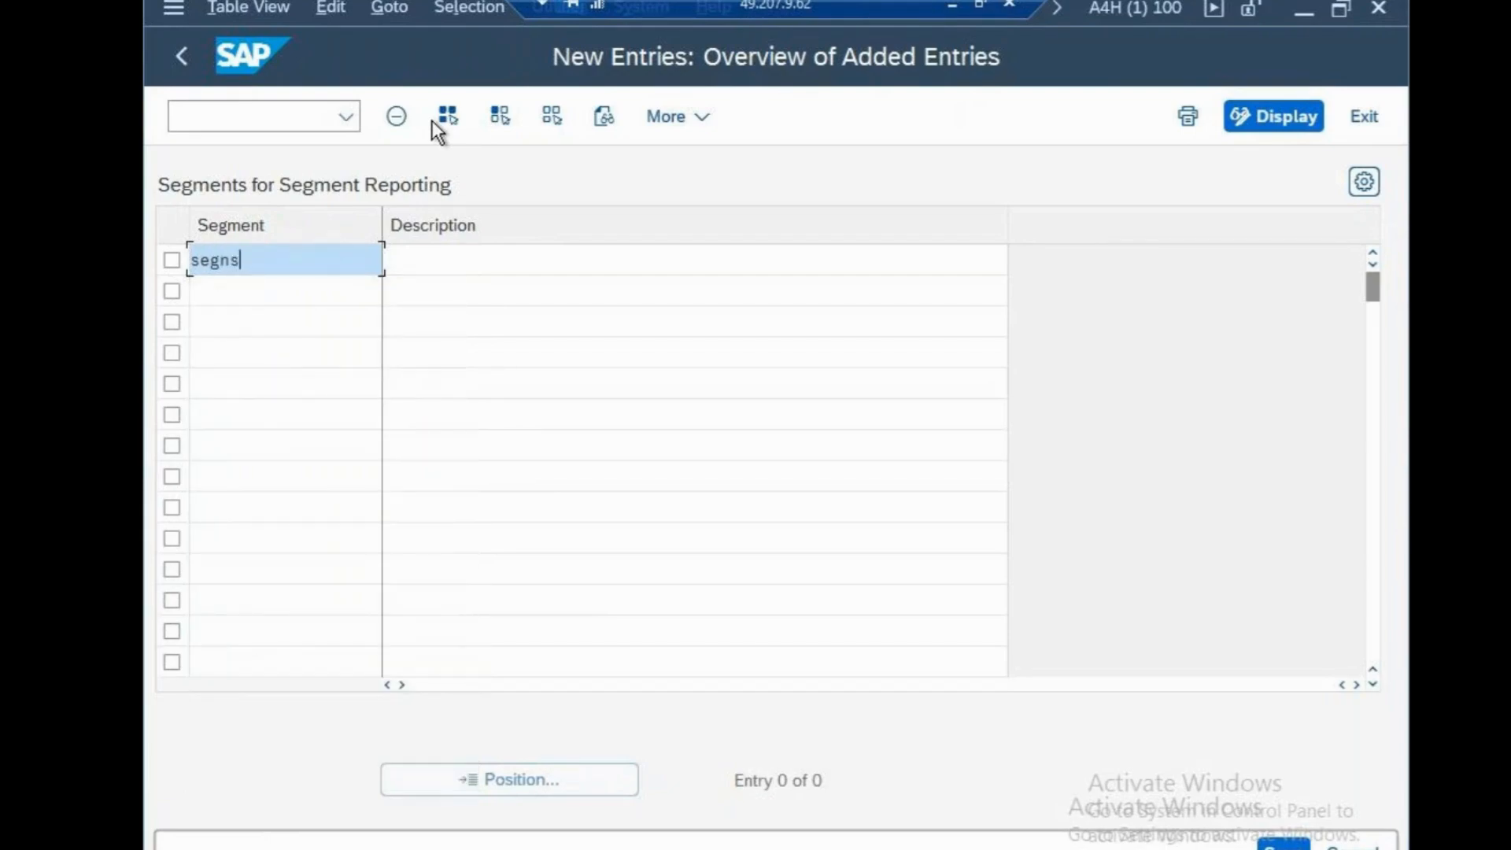
text(n)
key(BackSpace)
key(BackSpace)
text(yn)
Describe the segment as "segment new york" and save it under the "cisco systems" customizing request
click(516, 252)
text(segmen)
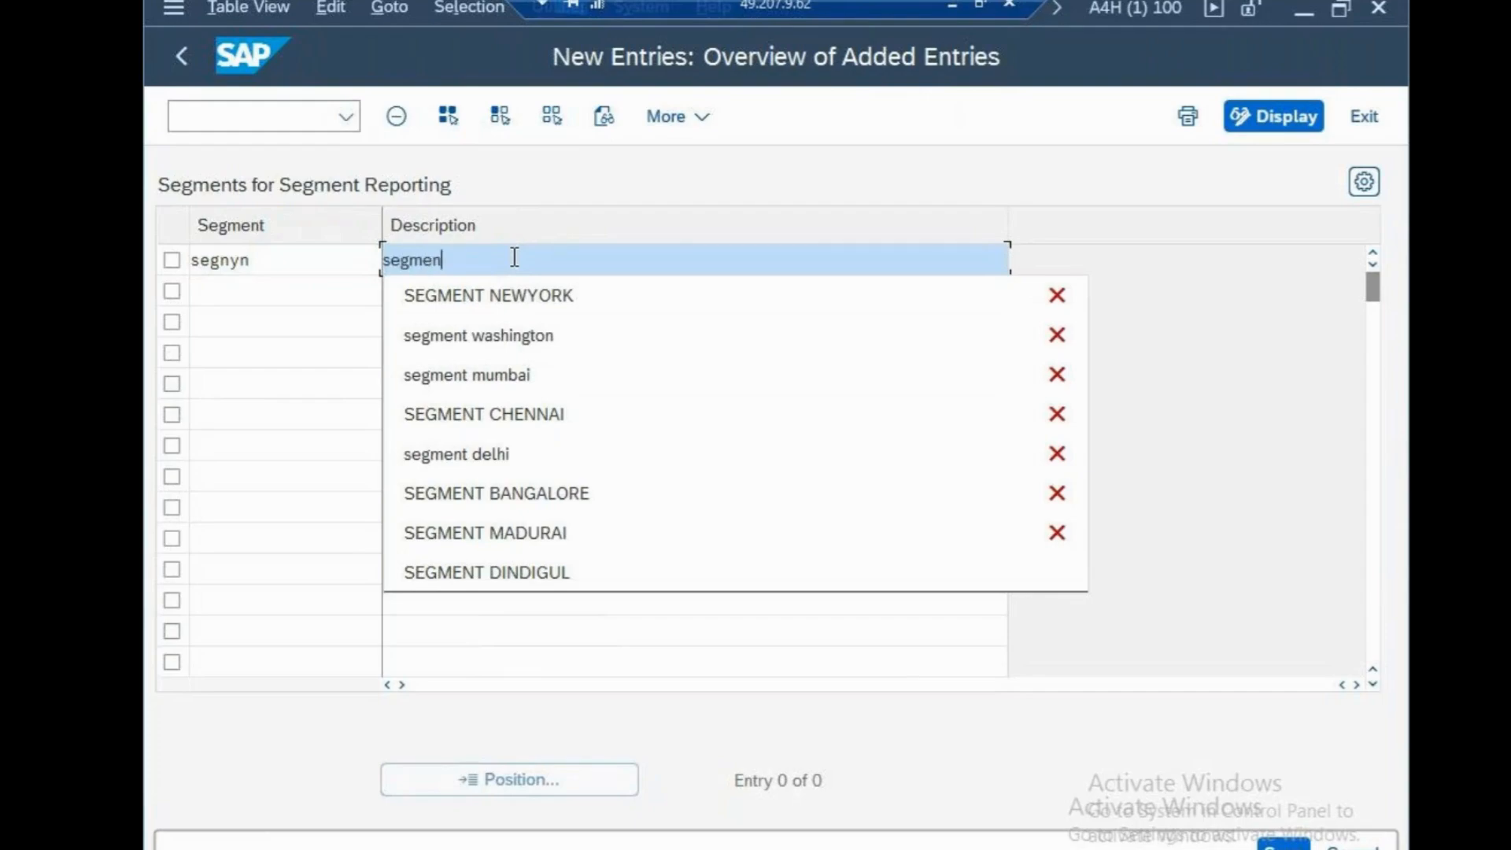
text(t new)
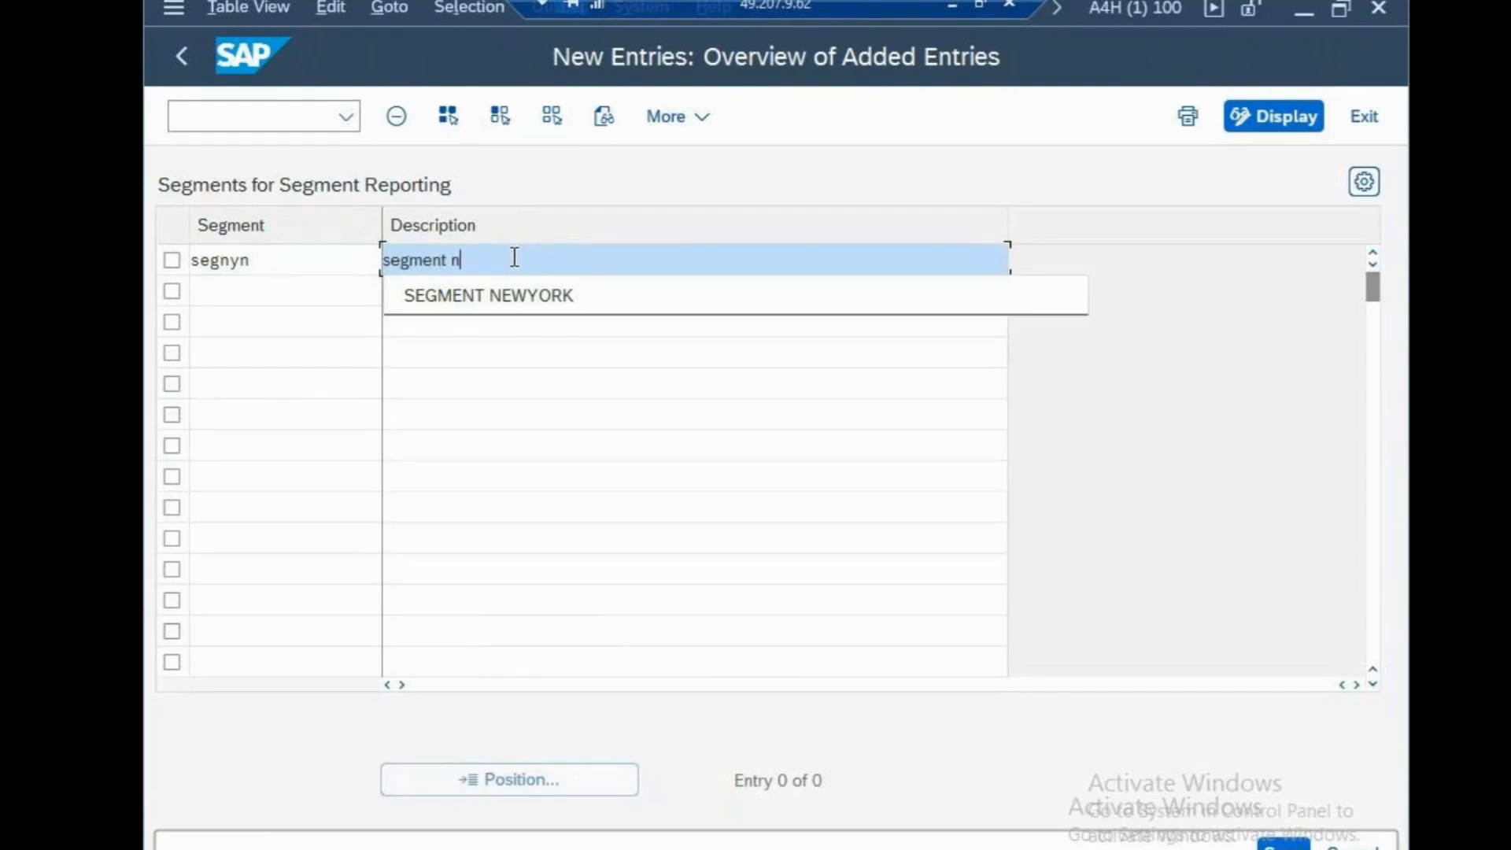
text( york)
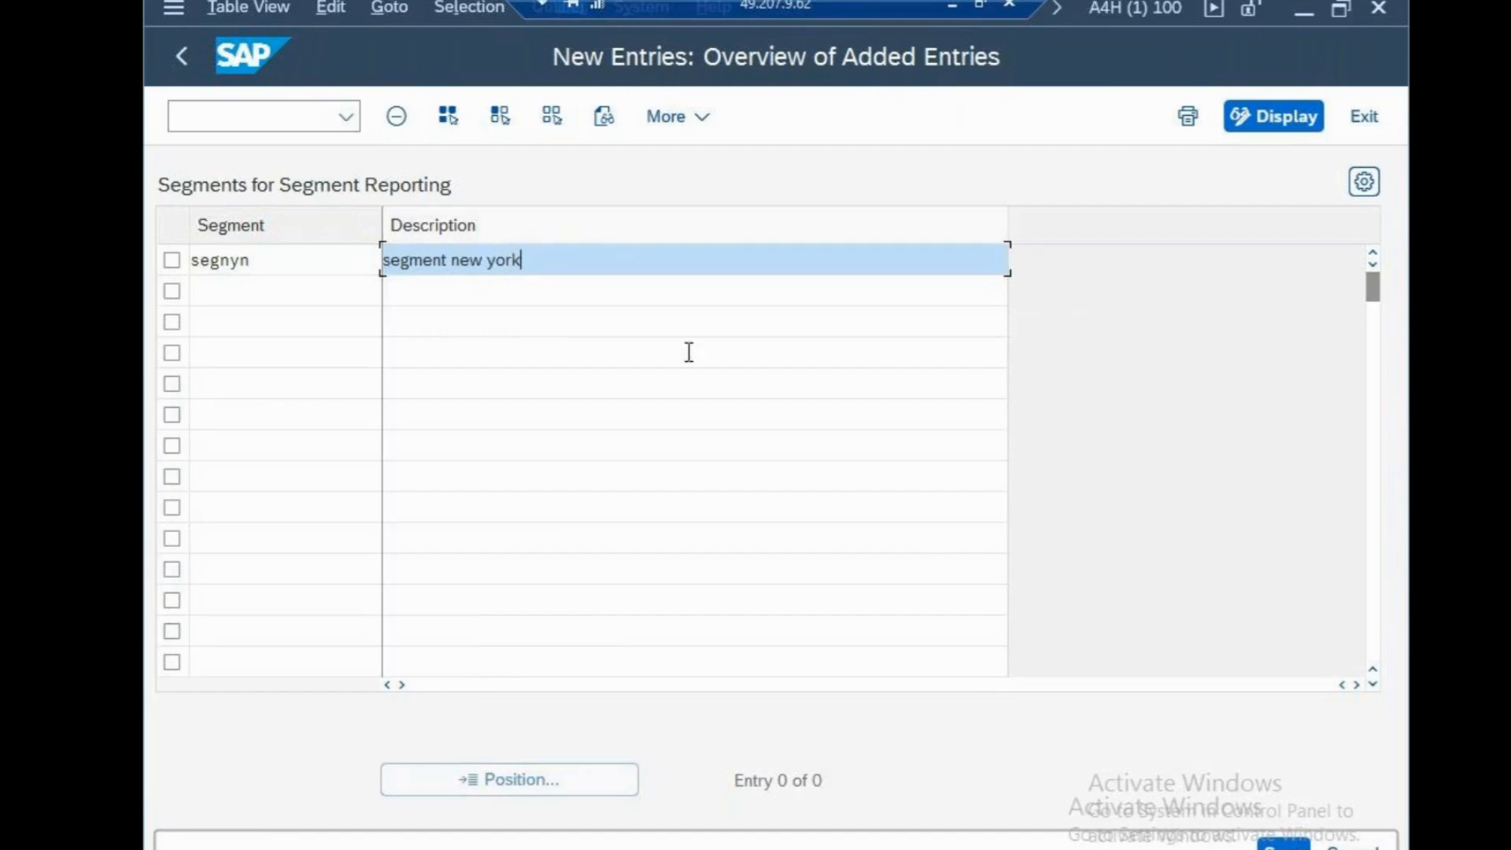
click(728, 414)
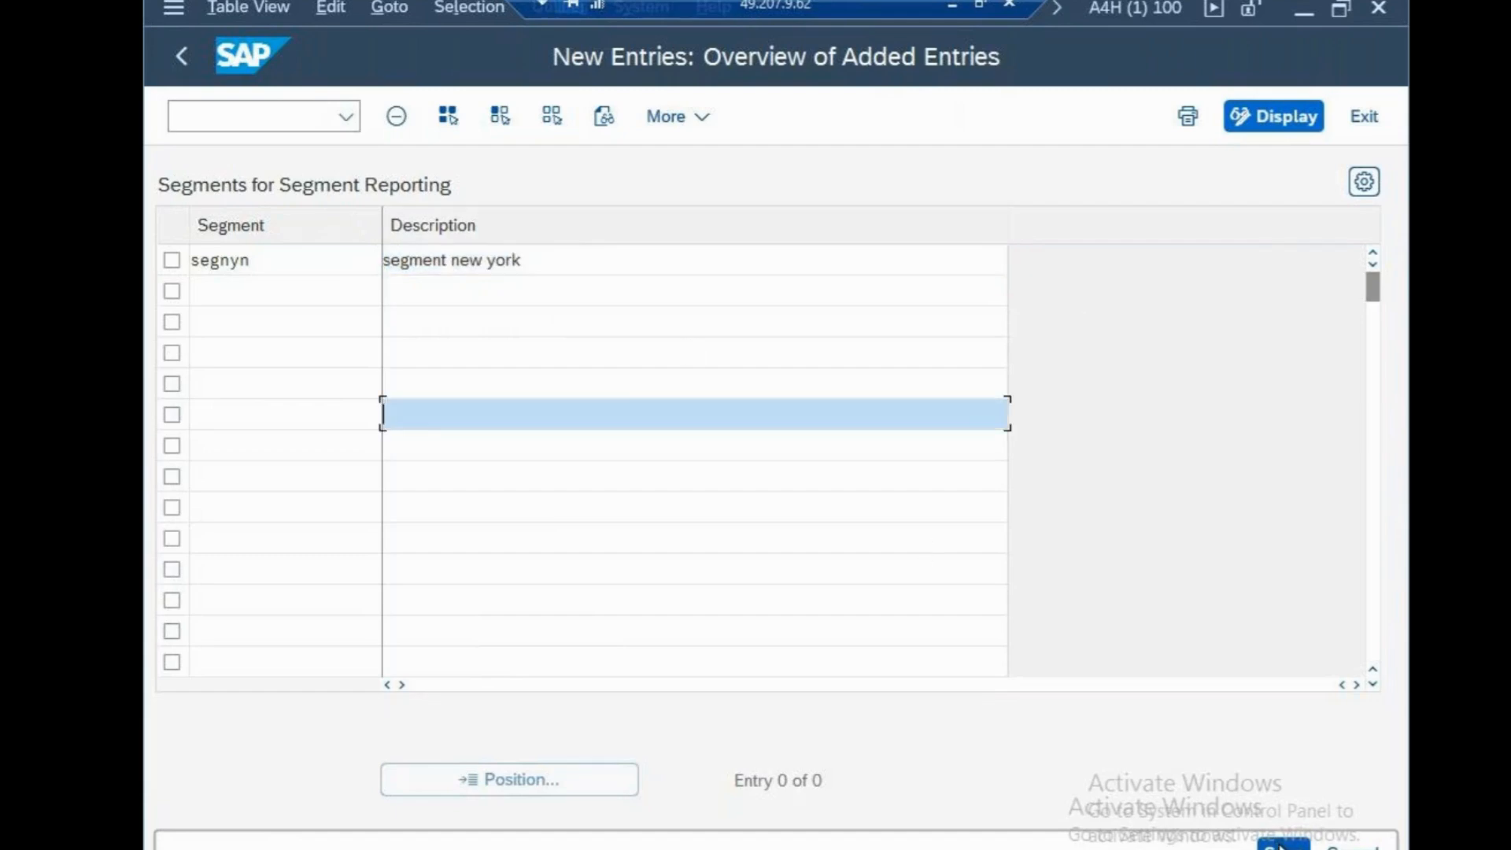
click(1272, 846)
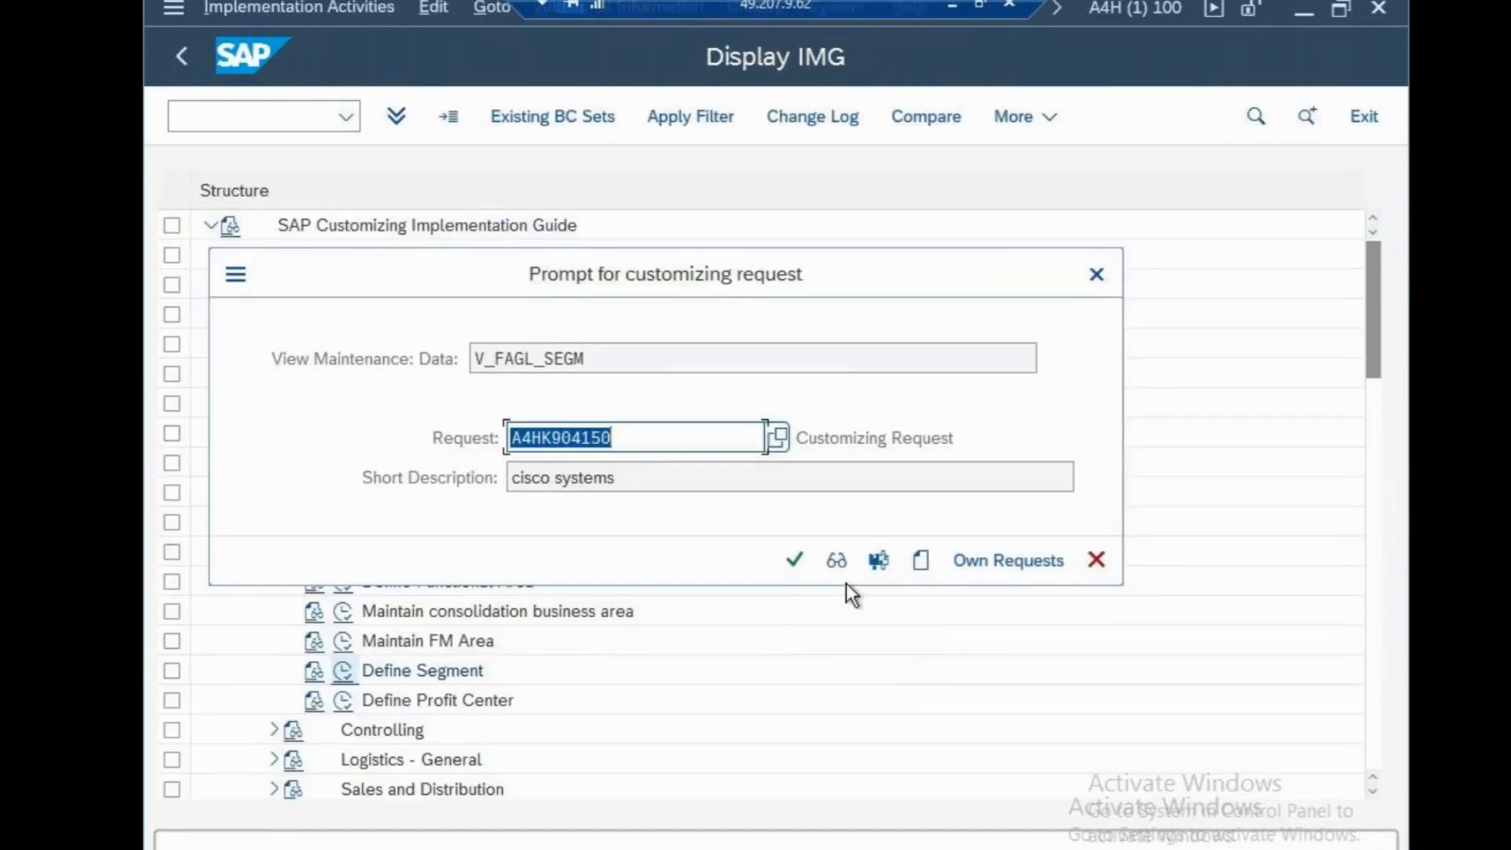
click(797, 559)
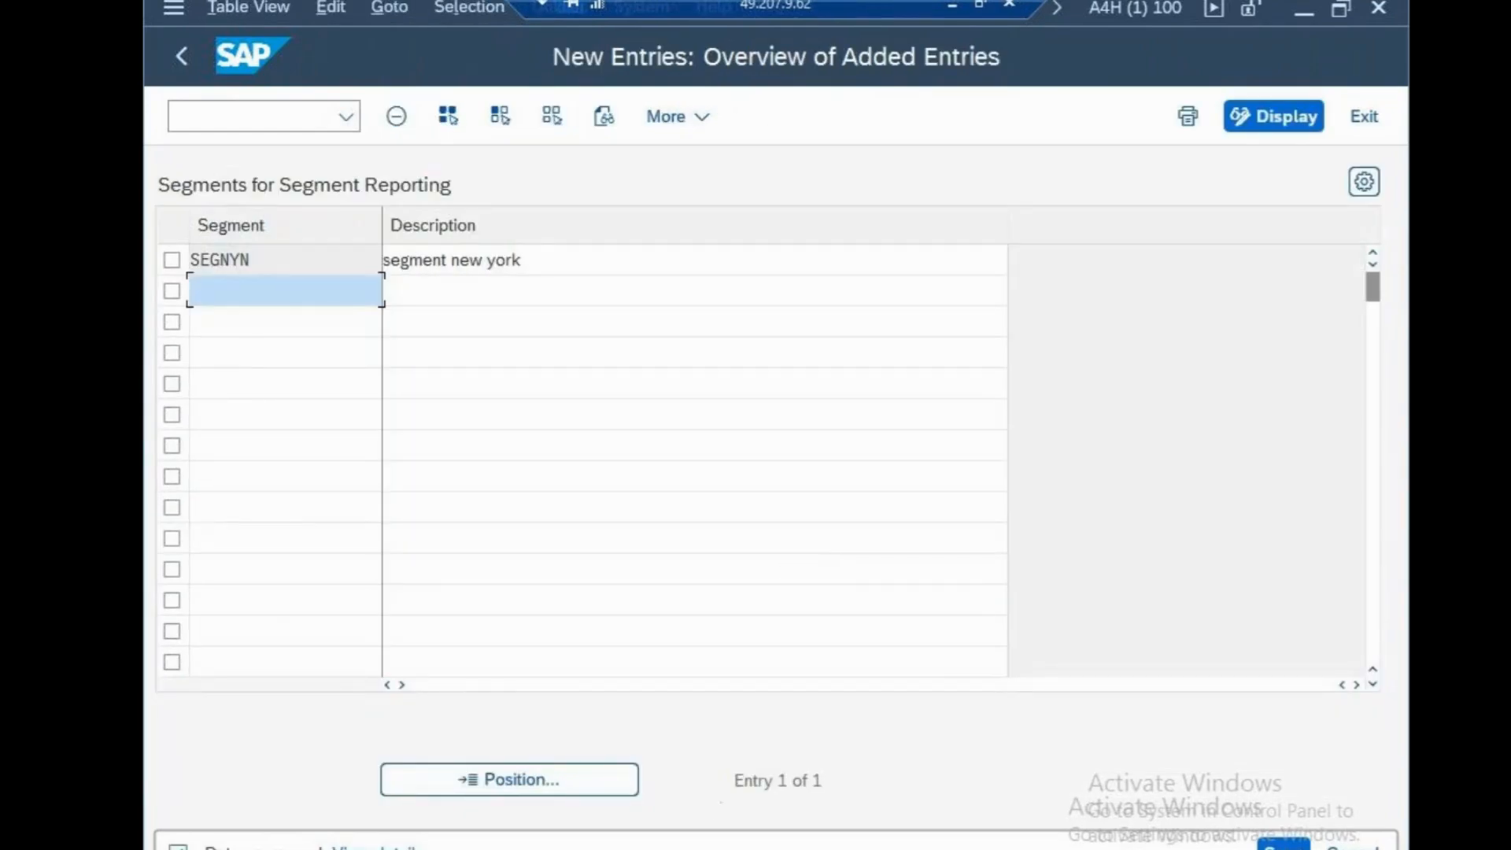
Switch to Notepad, add the line "segments -SEGNSN" to the sapfasttrack file and save it
click(1291, 6)
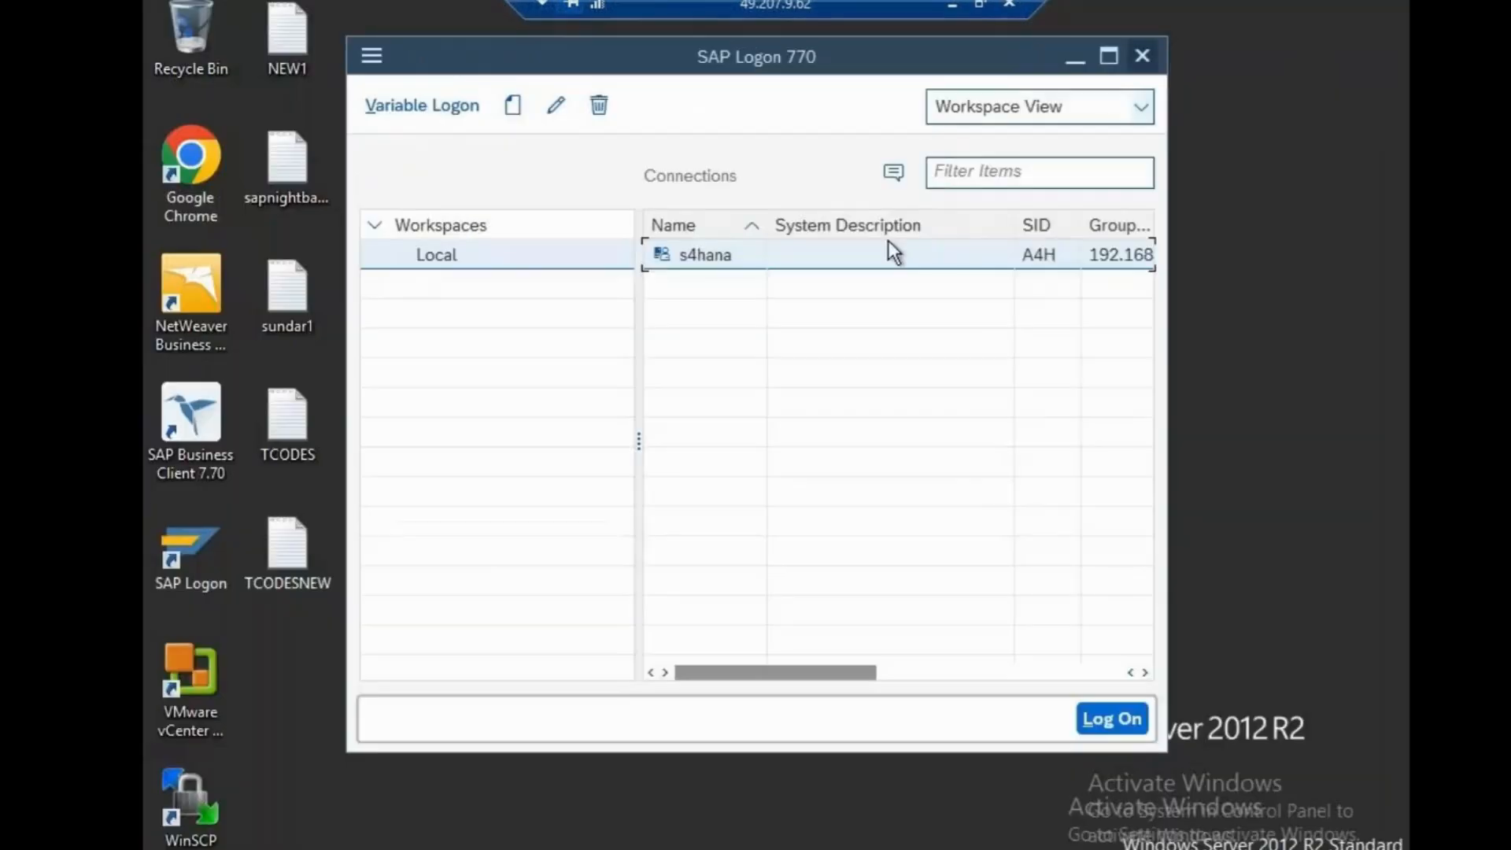
click(954, 5)
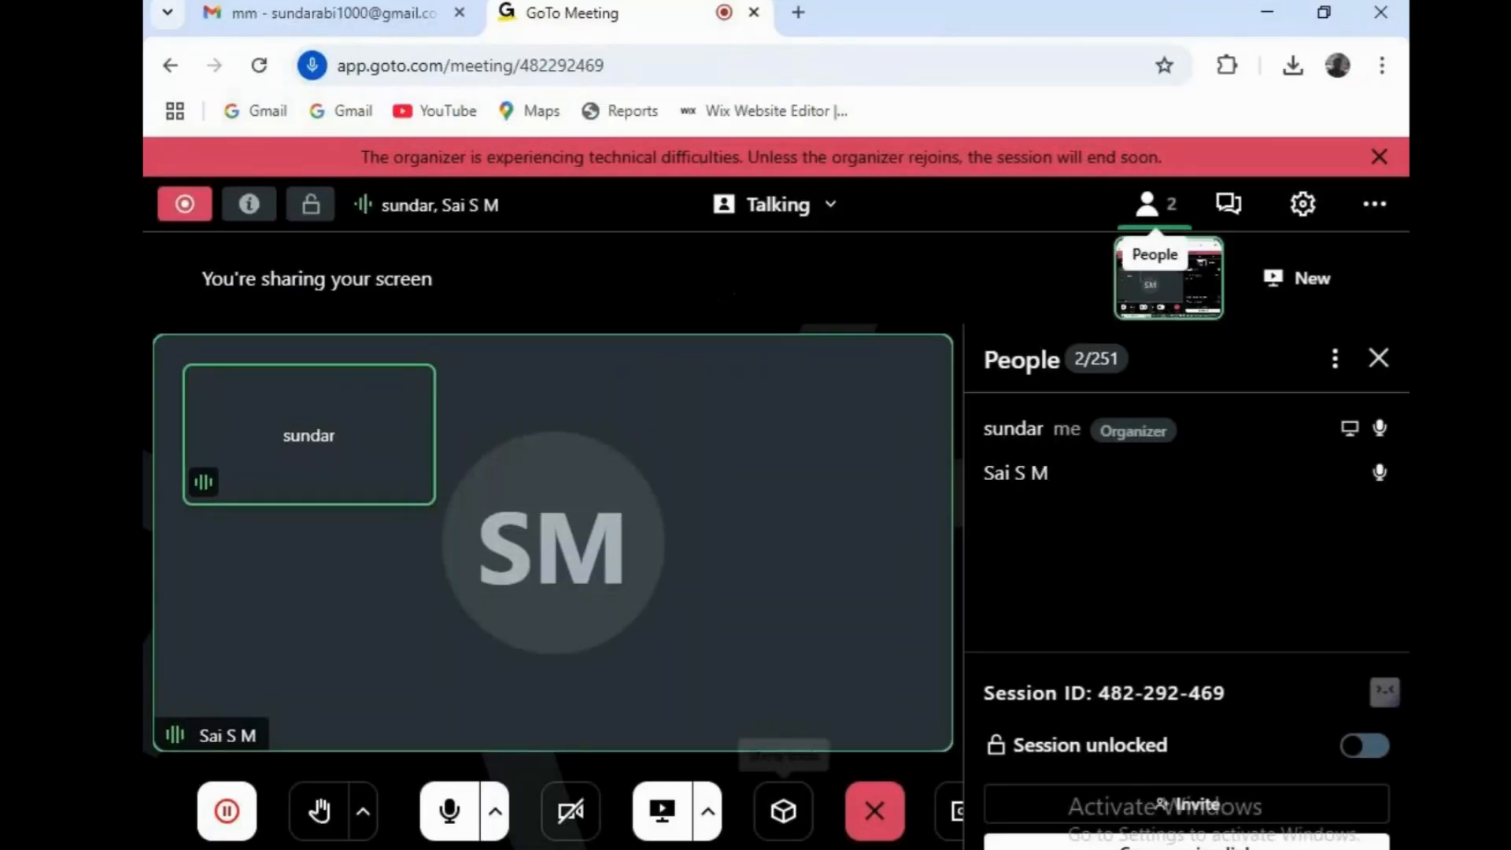
click(890, 840)
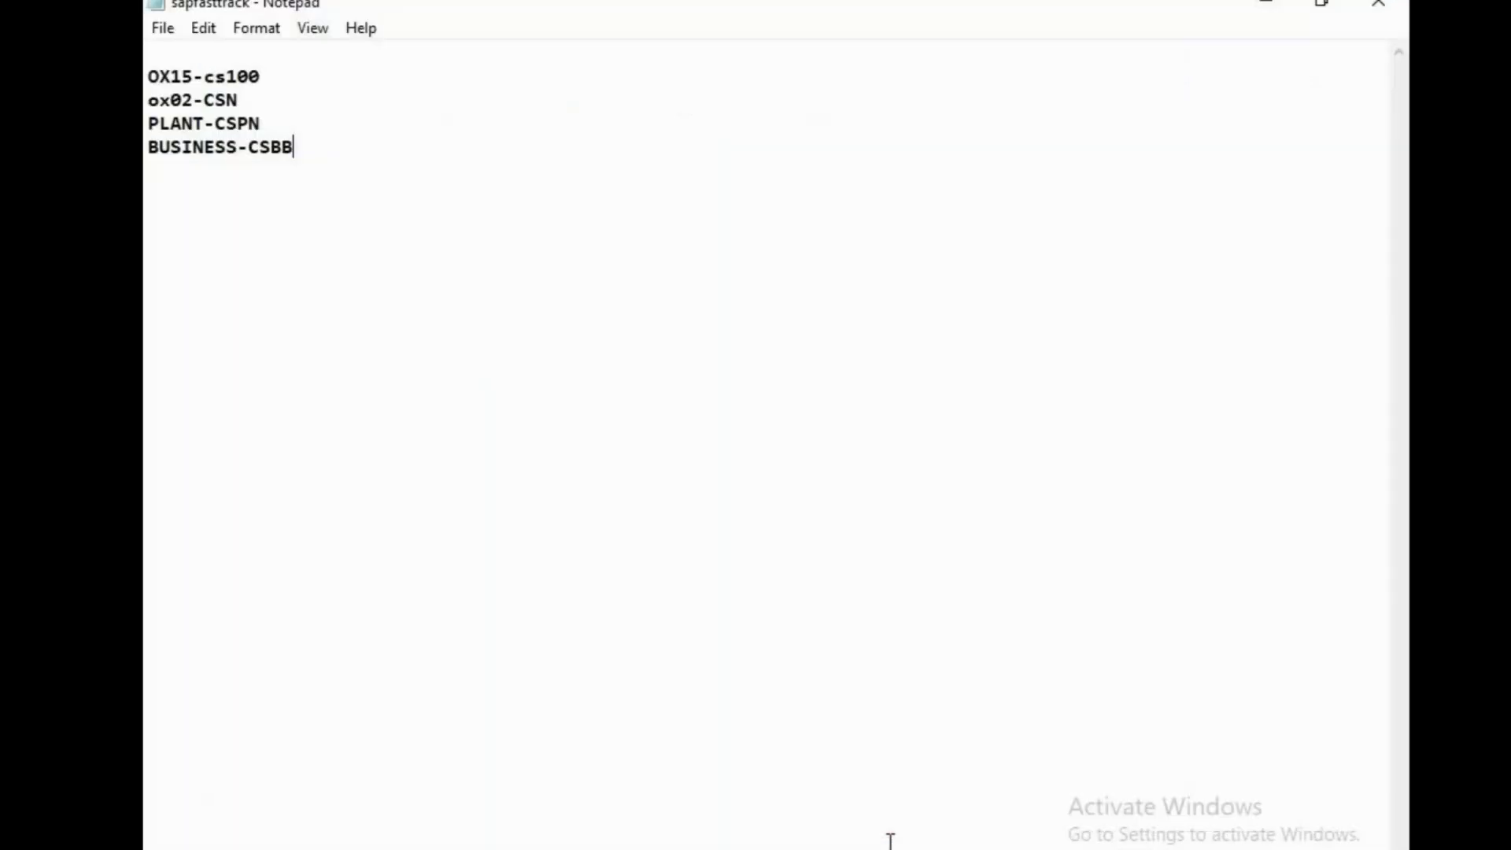
key(Return)
text(eg)
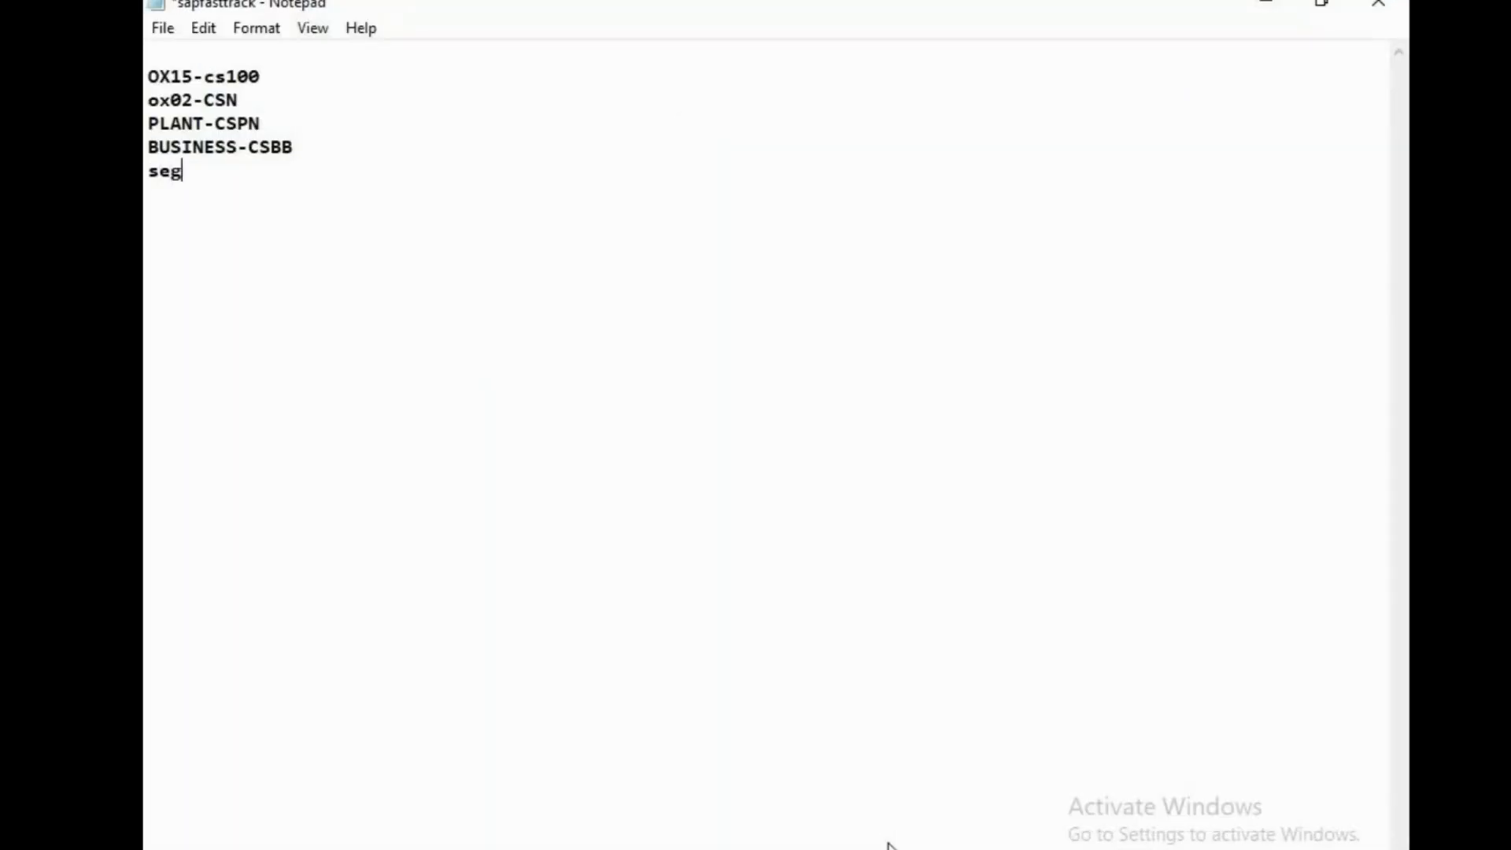
text(ments -SEGNS)
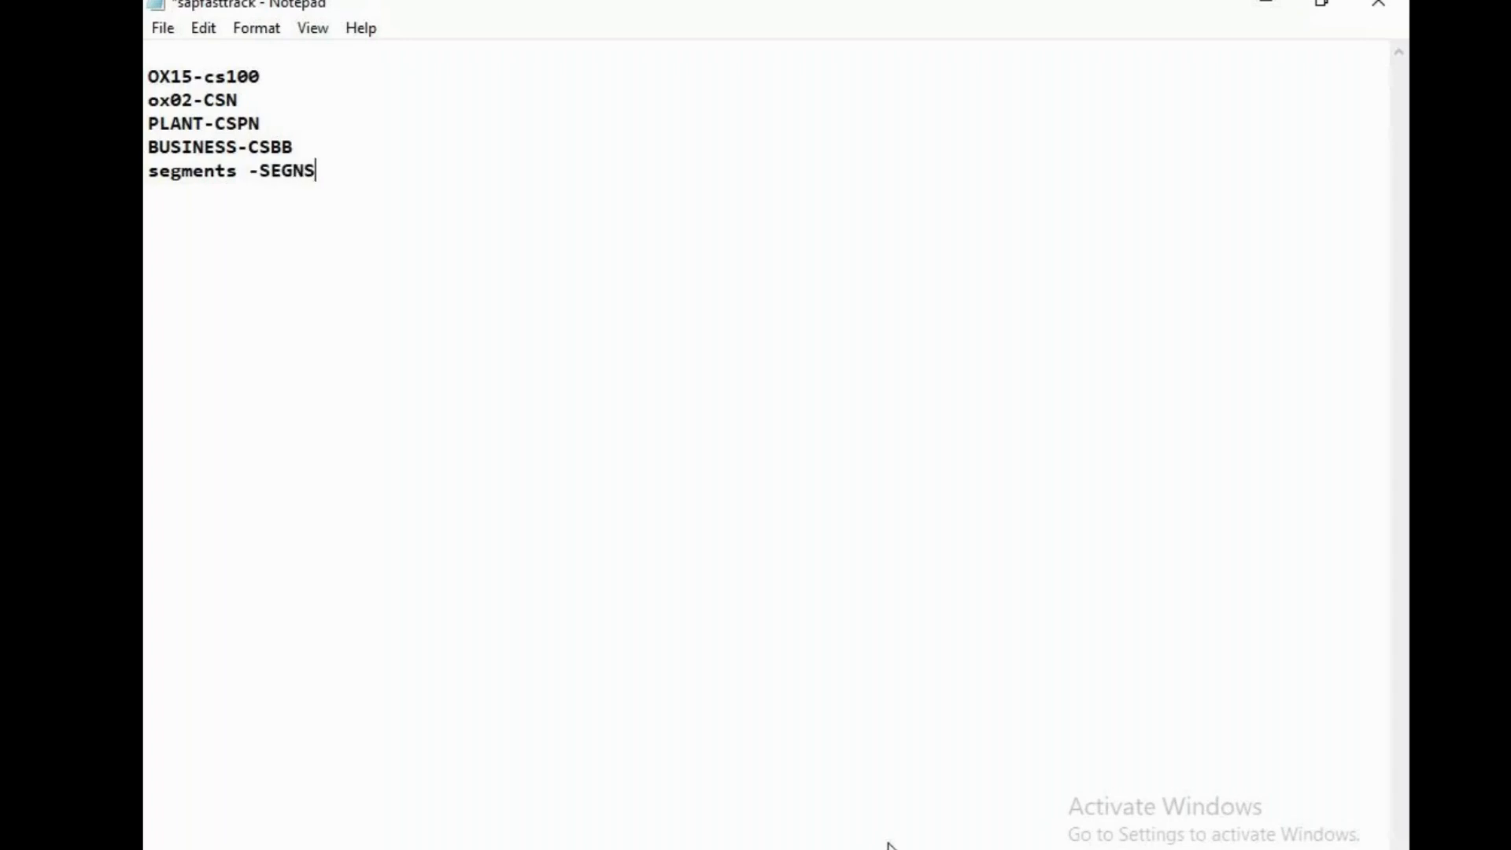
text(N)
key(ctrl+s)
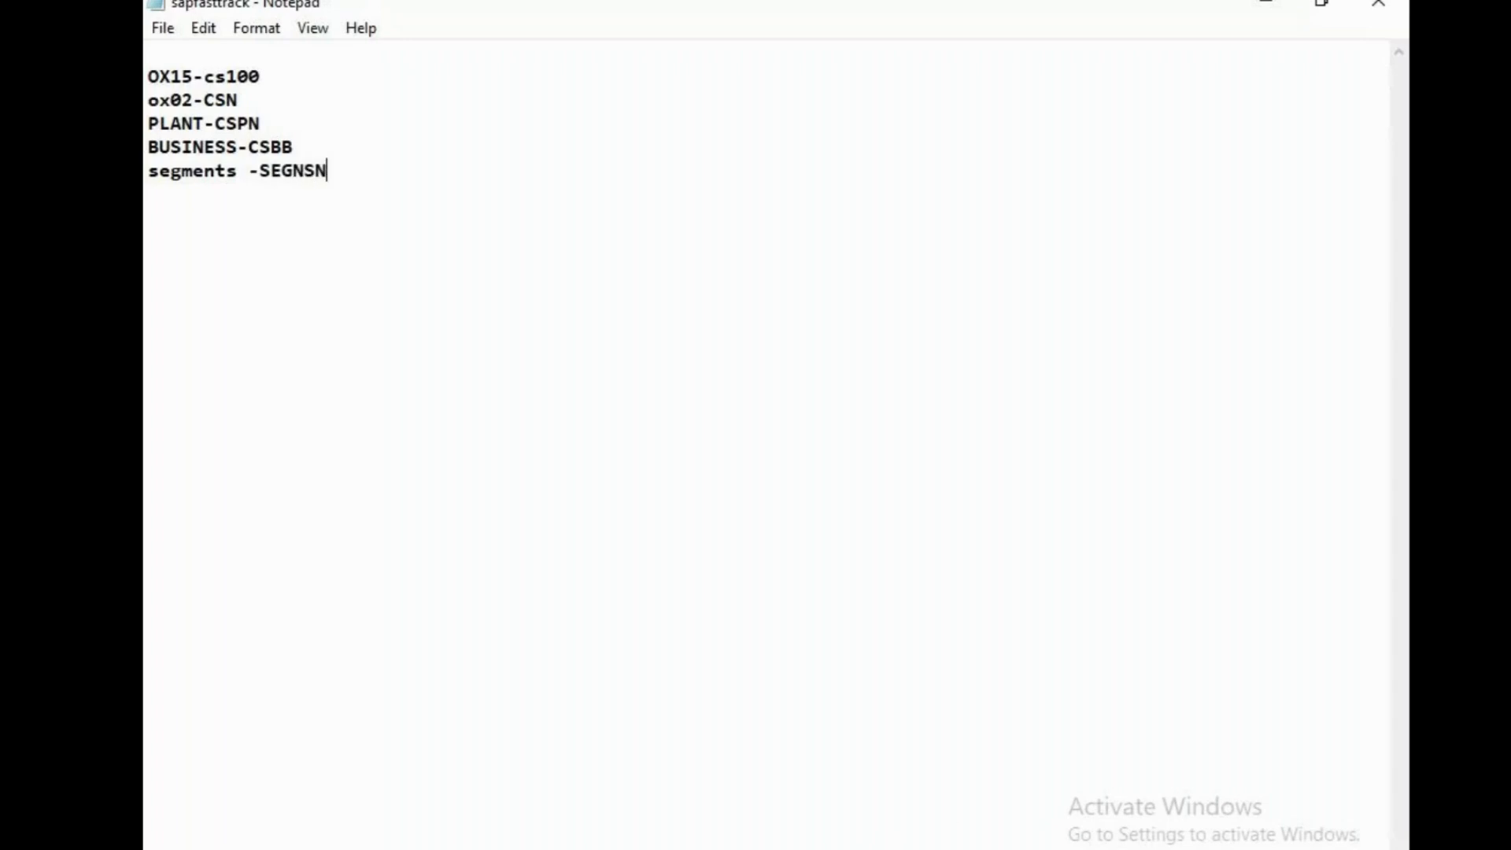
Check the Notepad segment note against the saved SAP segment, correct its code to SEGNYN and save the sapfasttrack file
key(alt+Tab)
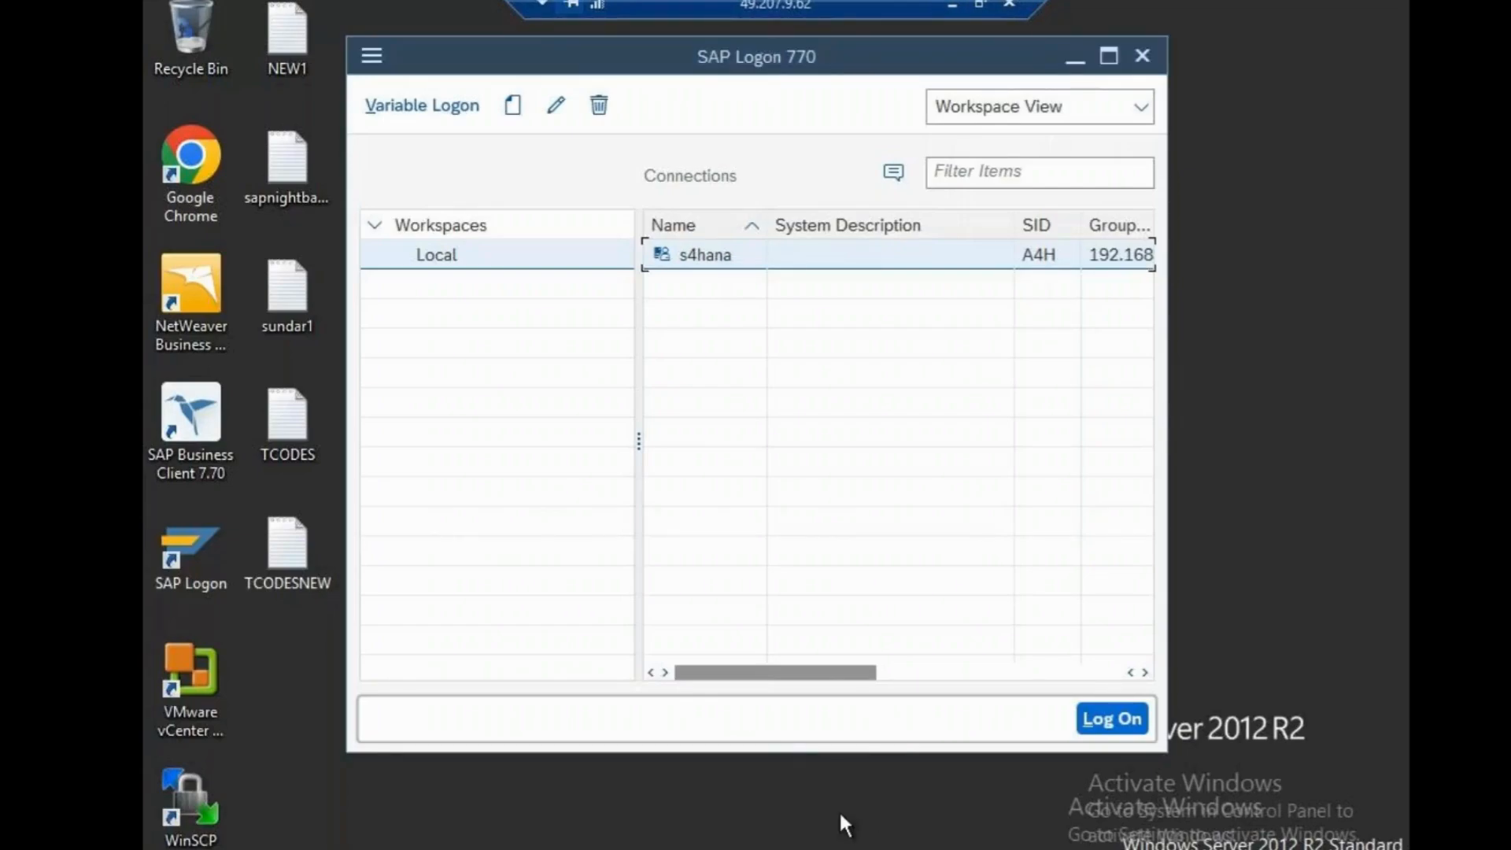
click(645, 796)
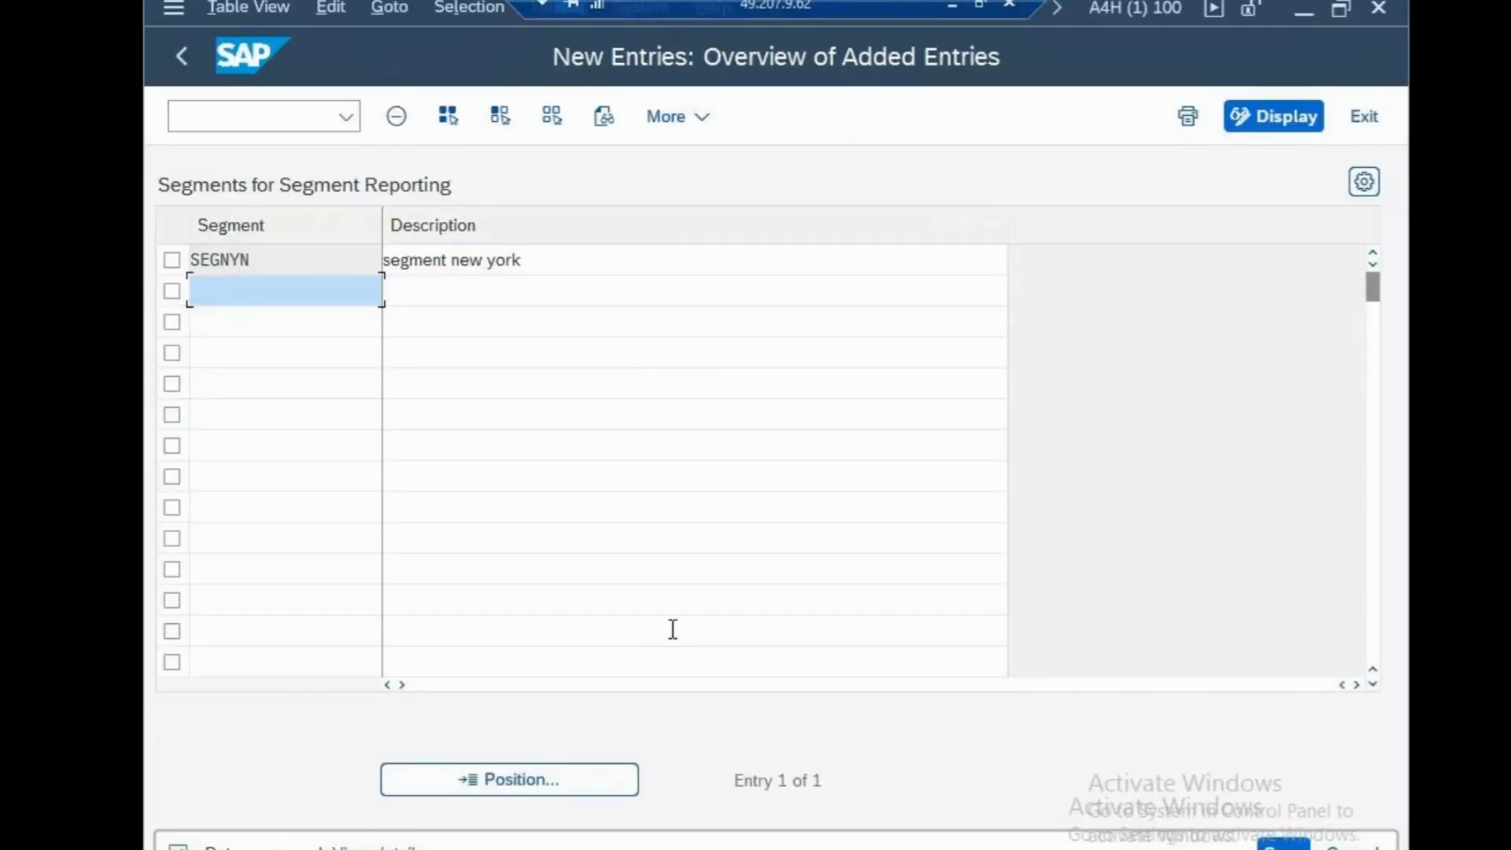
click(951, 6)
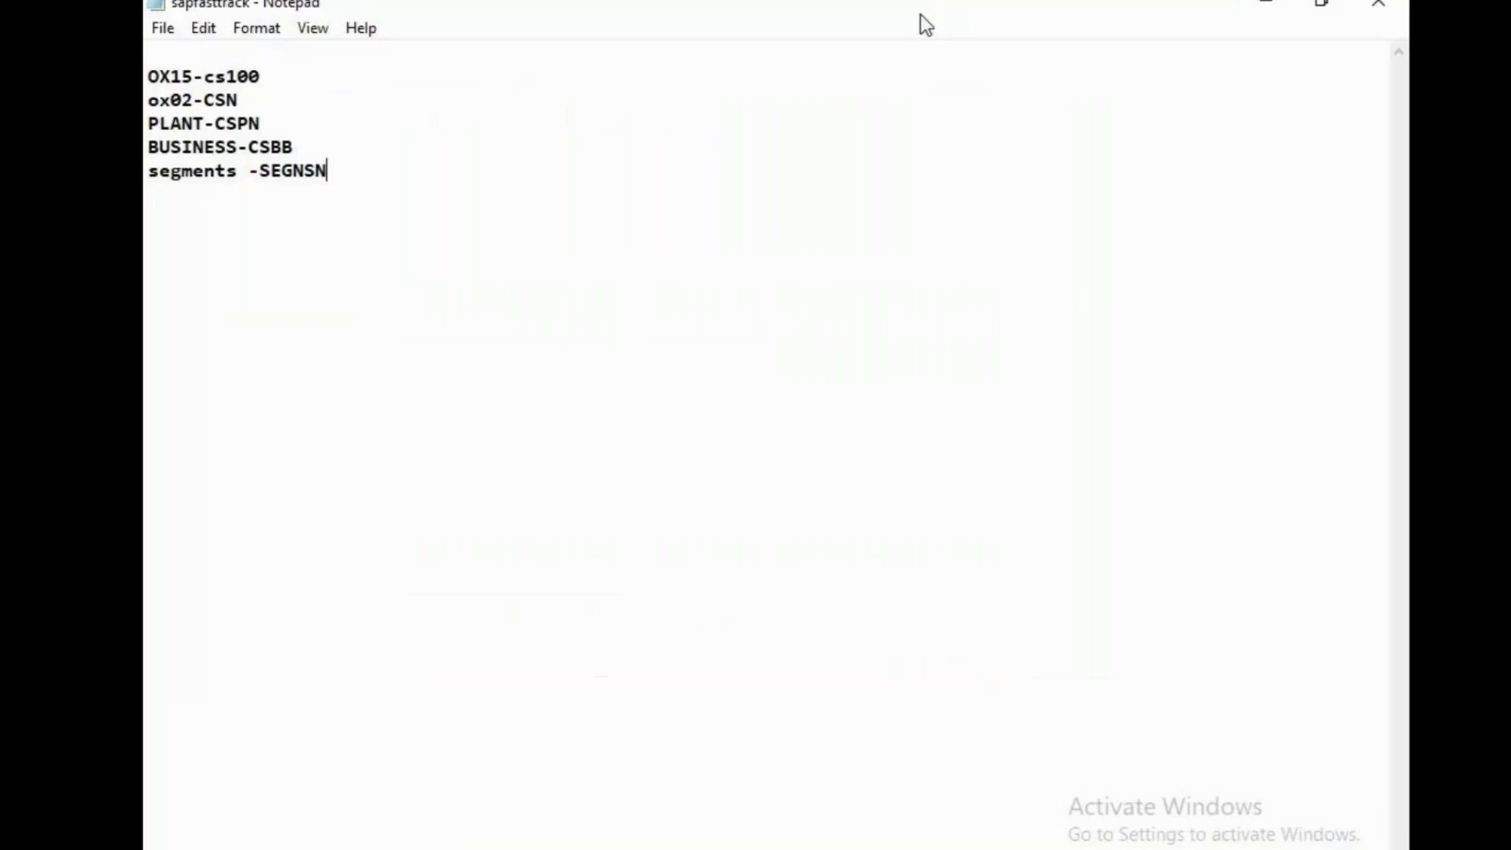
key(BackSpace)
key(BackSpace)
text(ybn)
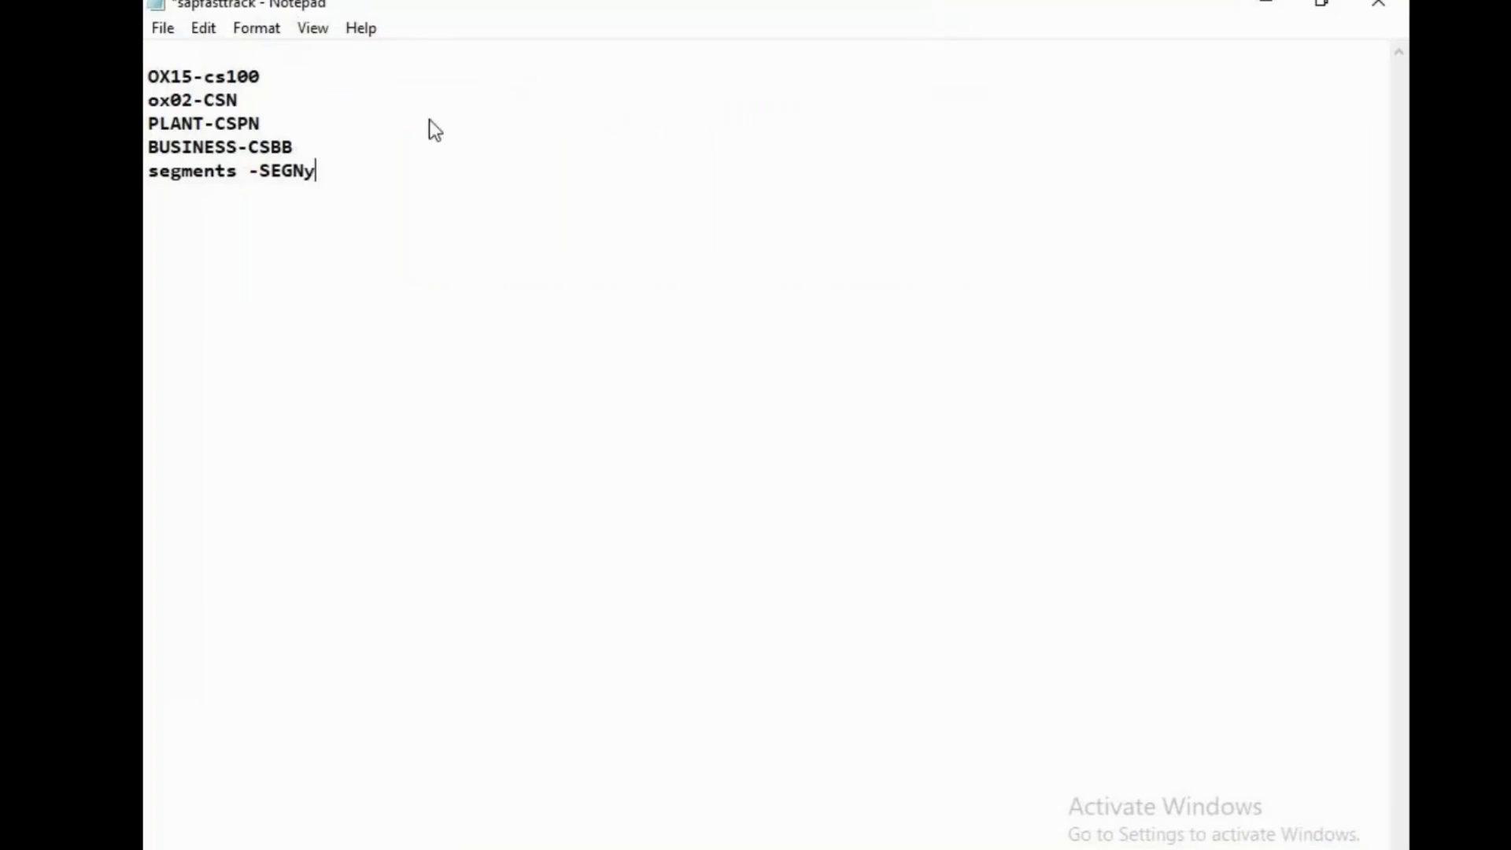
key(BackSpace)
key(BackSpace)
key(BackSpace)
text(YN)
key(ctrl+s)
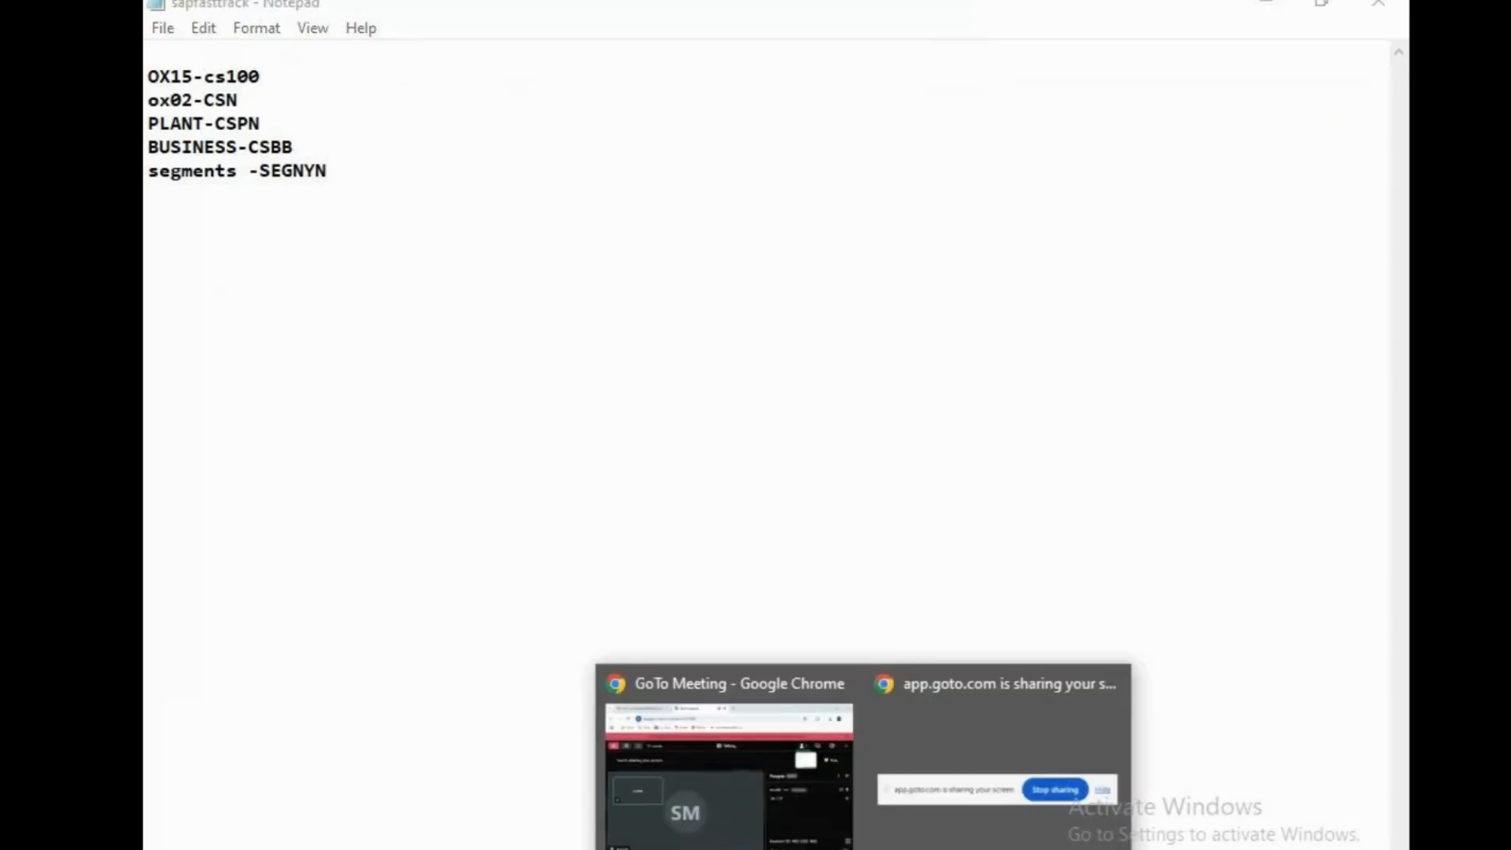
Switch to the SAP session, run transaction OB45 for credit control areas and start a new entry
key(alt+Tab)
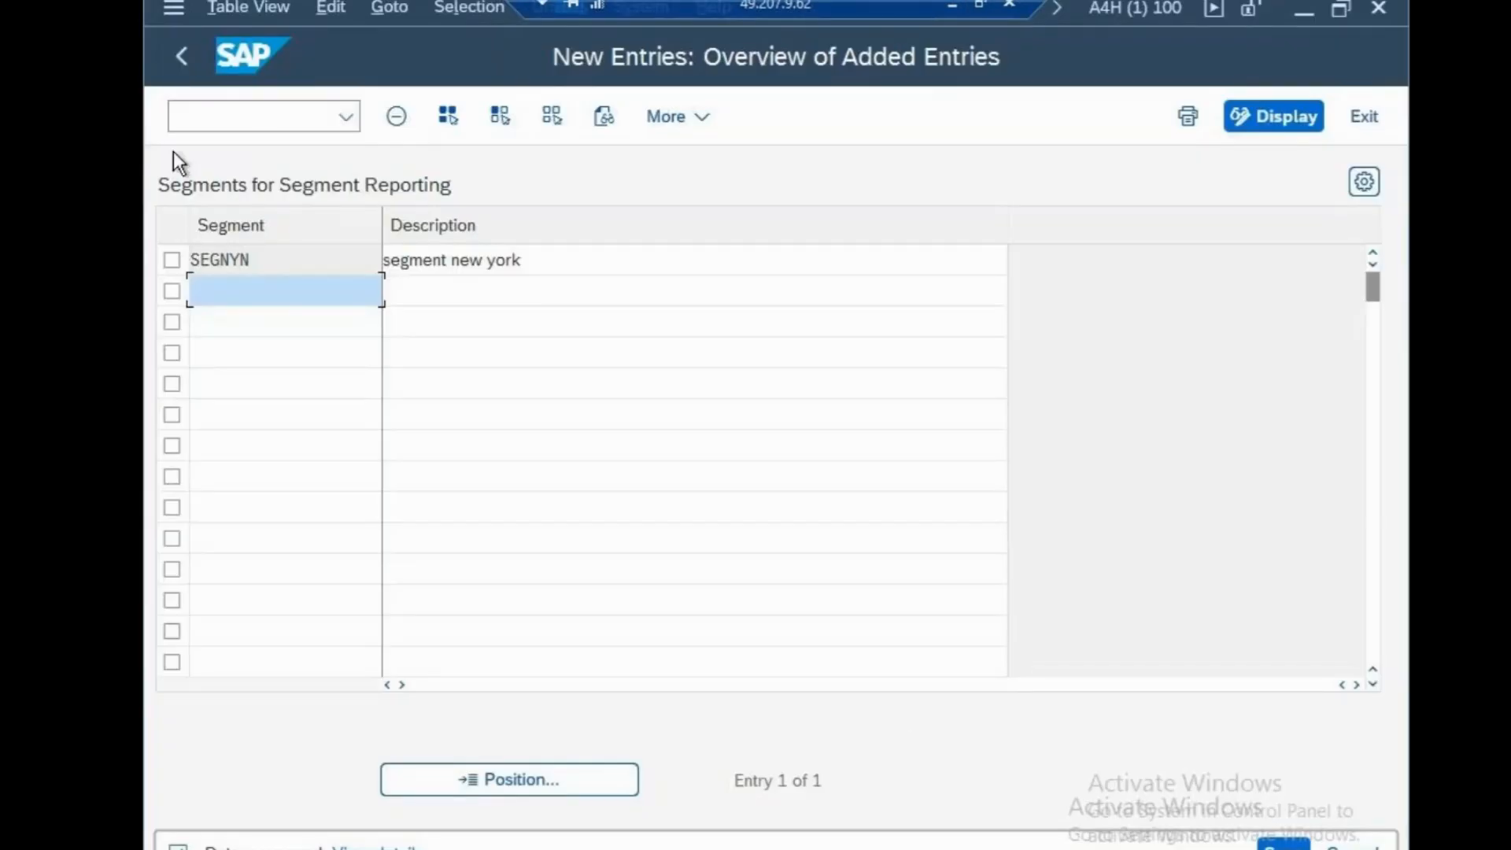
click(221, 118)
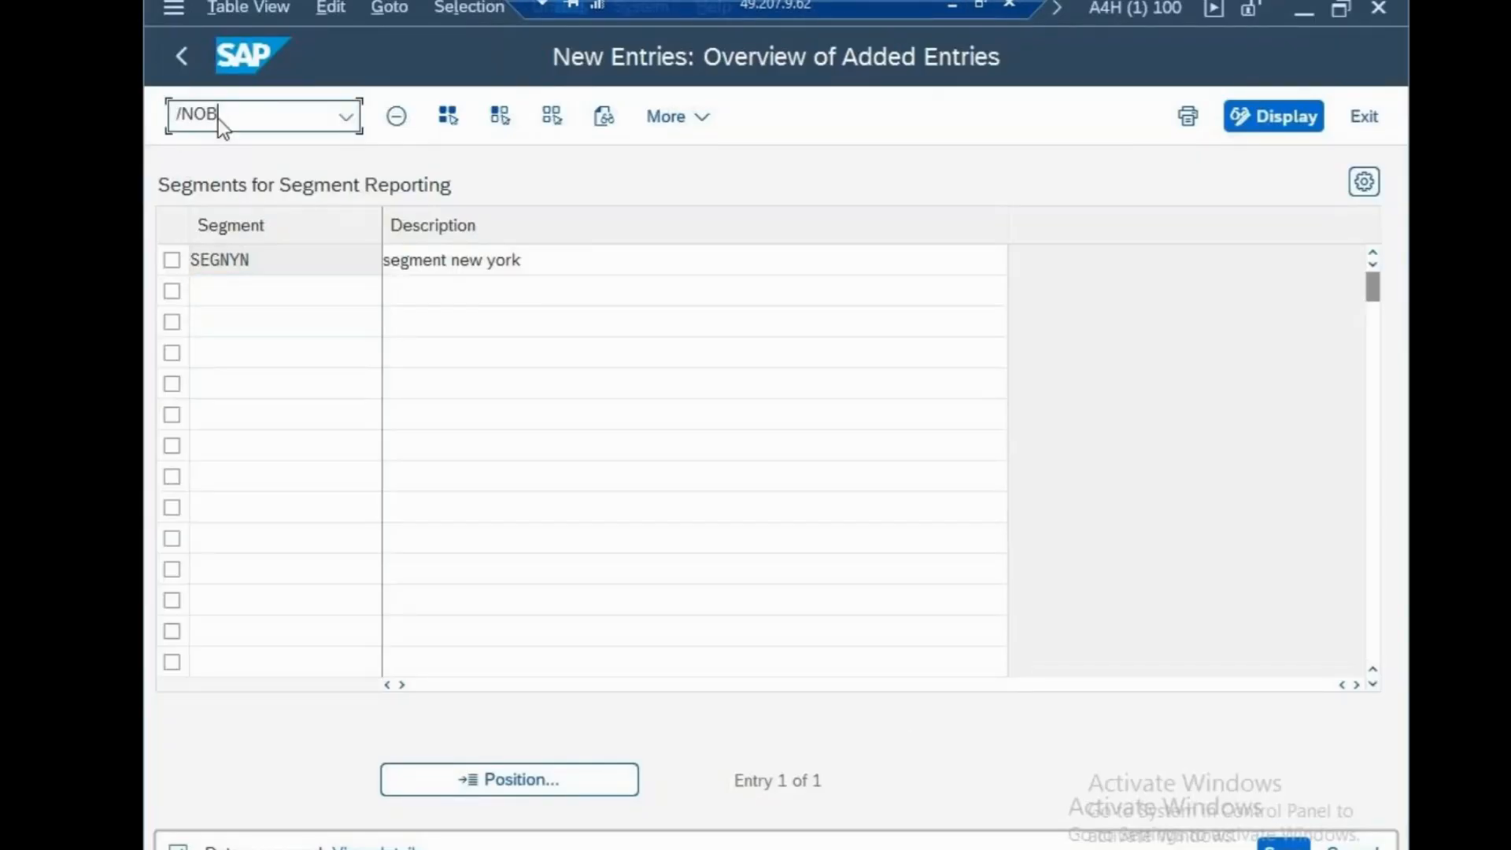
text(/NOB45)
key(Return)
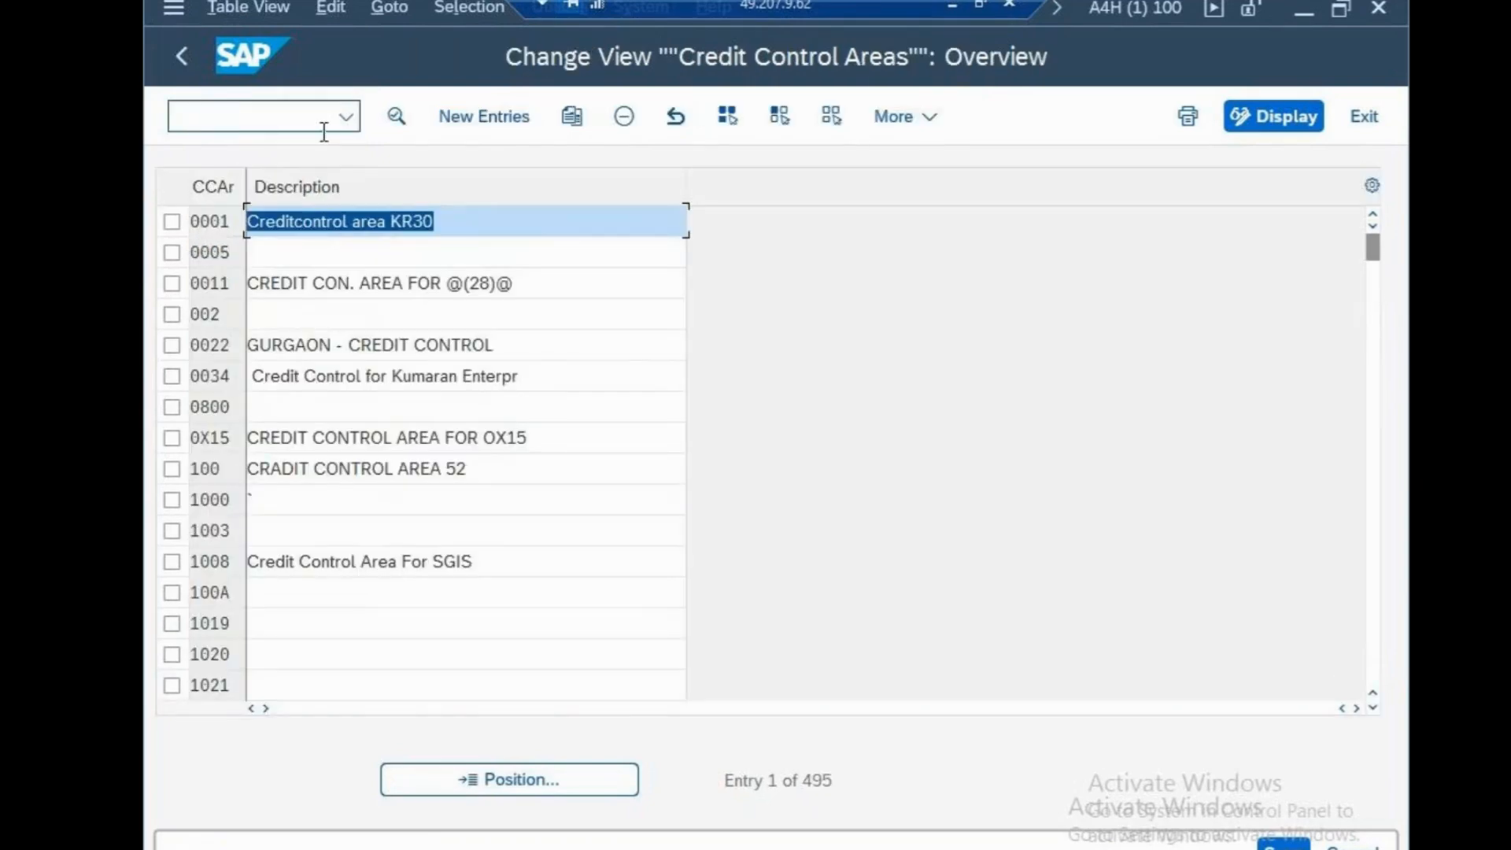
click(488, 117)
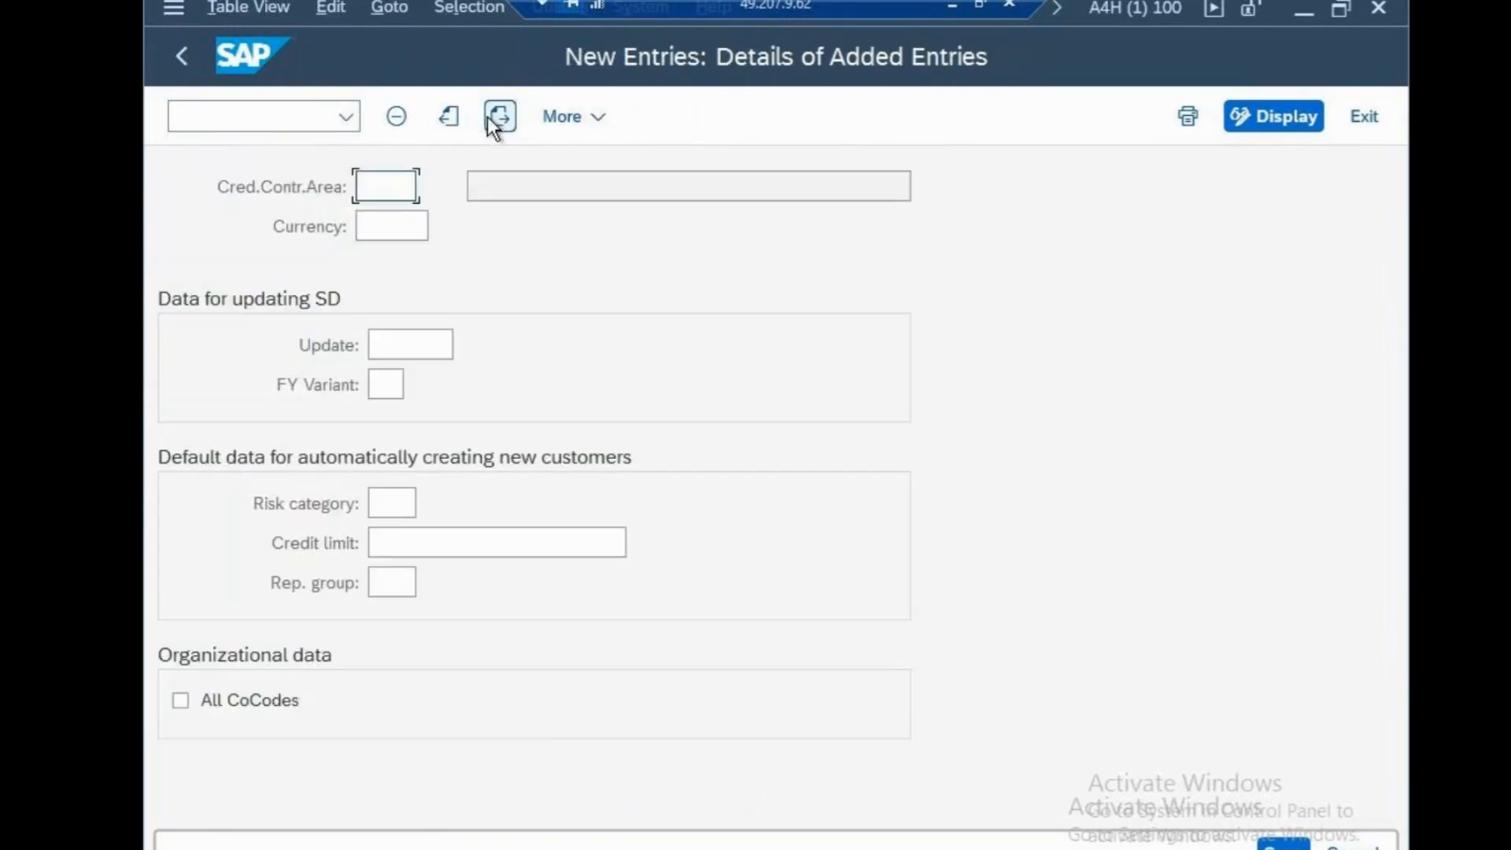
Enter CSN as the new credit control area with USD as its currency
text(N)
key(BackSpace)
text(CSN)
click(402, 217)
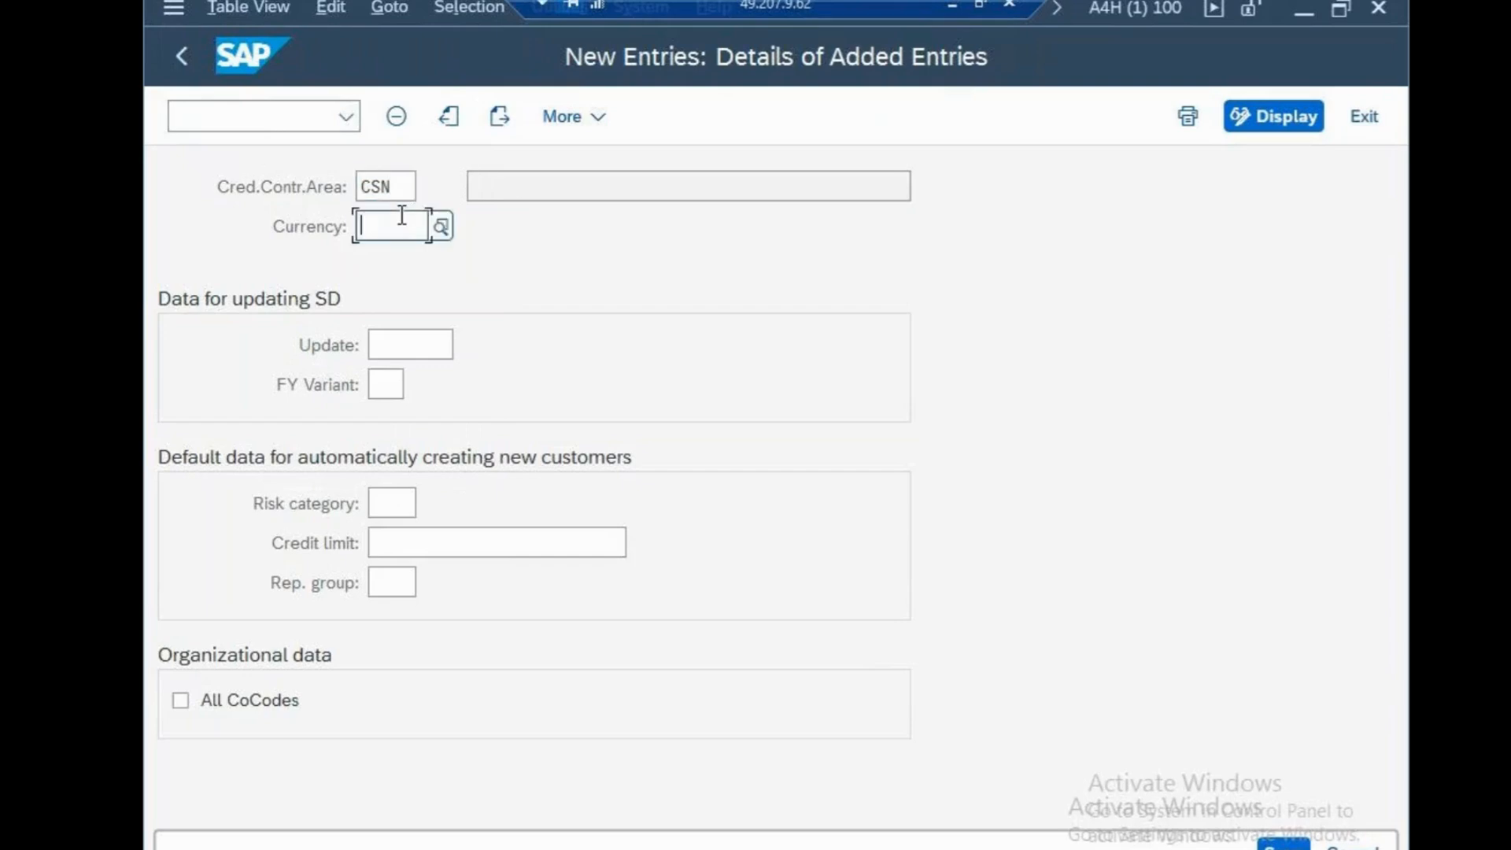
text(USD)
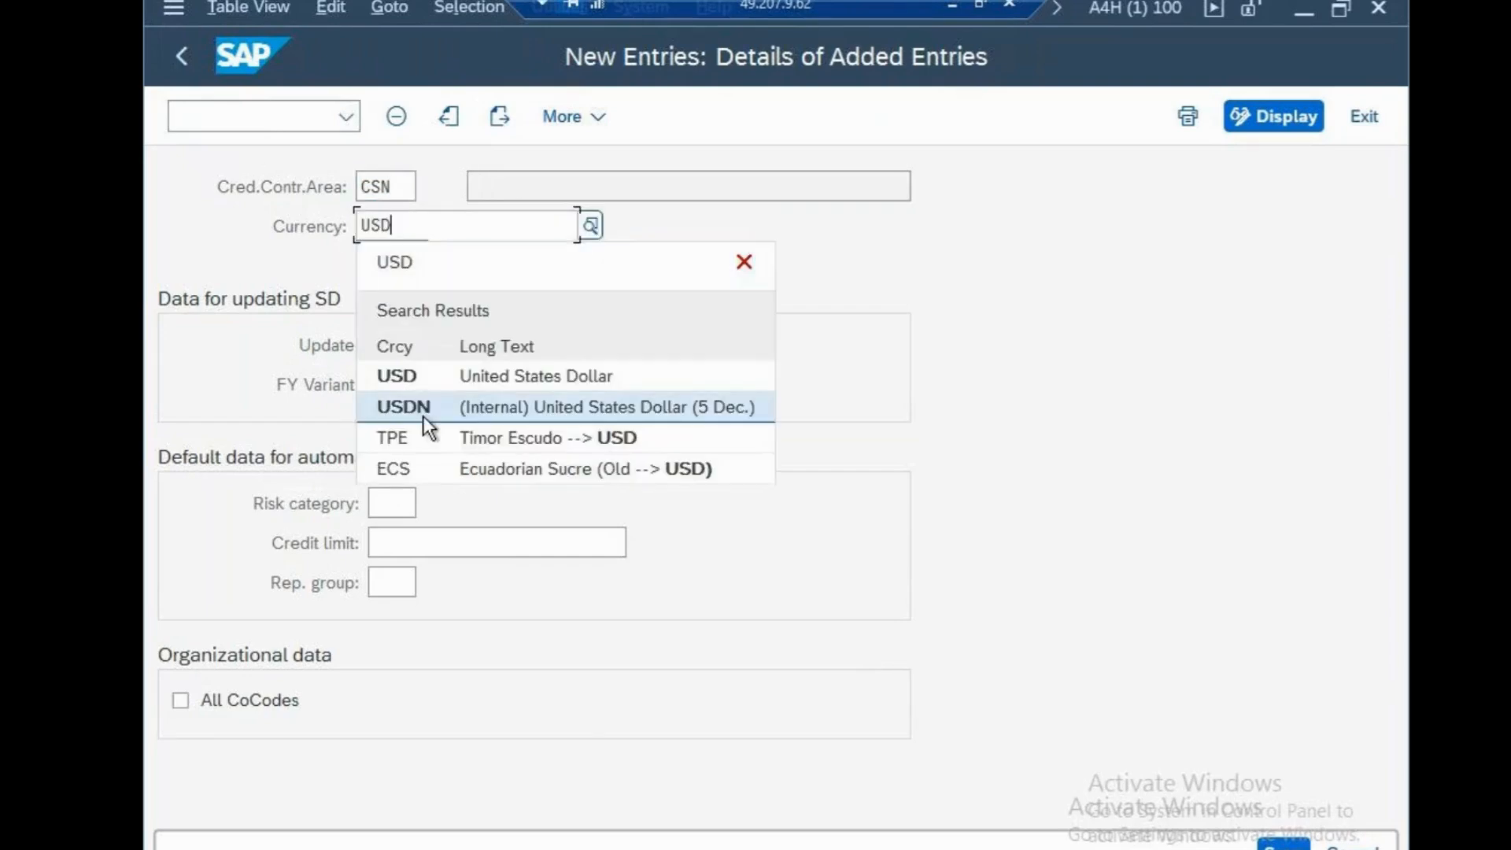
Set the default credit limit to 10000, enable all company codes and save the entry under the "cisco systems" customizing request
click(447, 543)
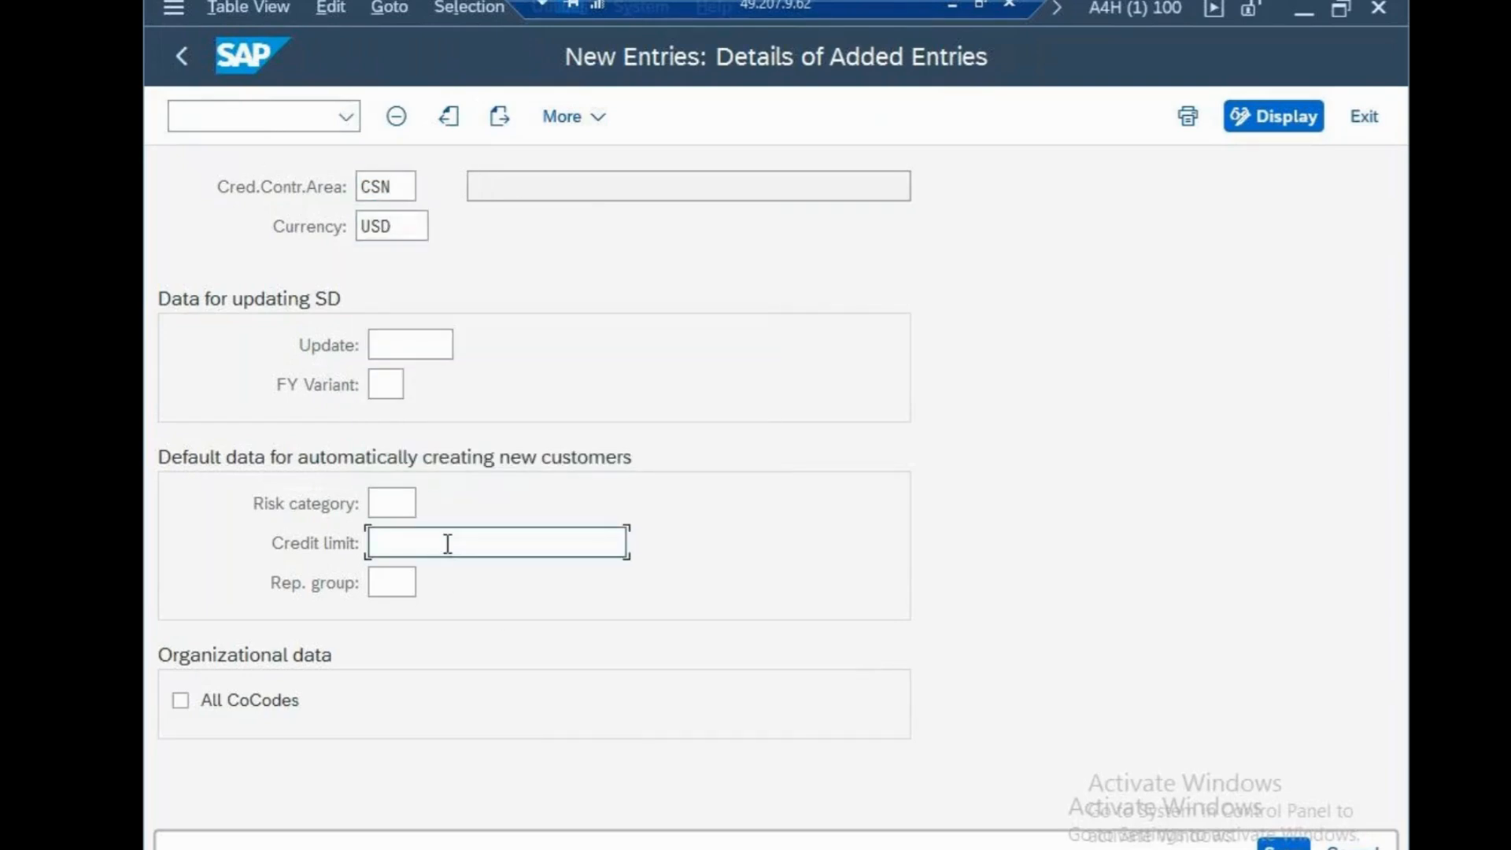
text(10000)
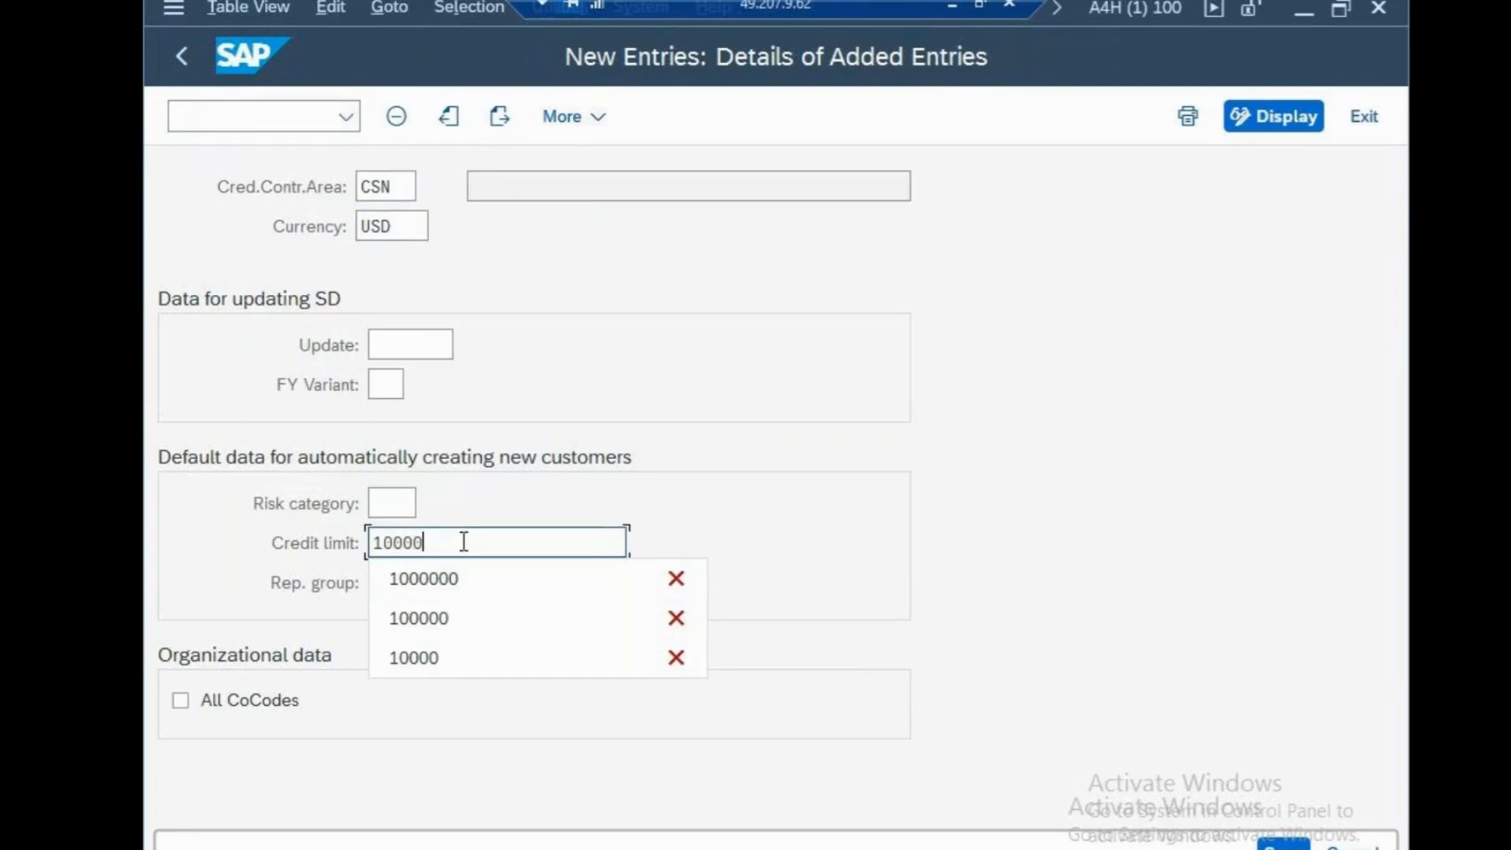
click(192, 700)
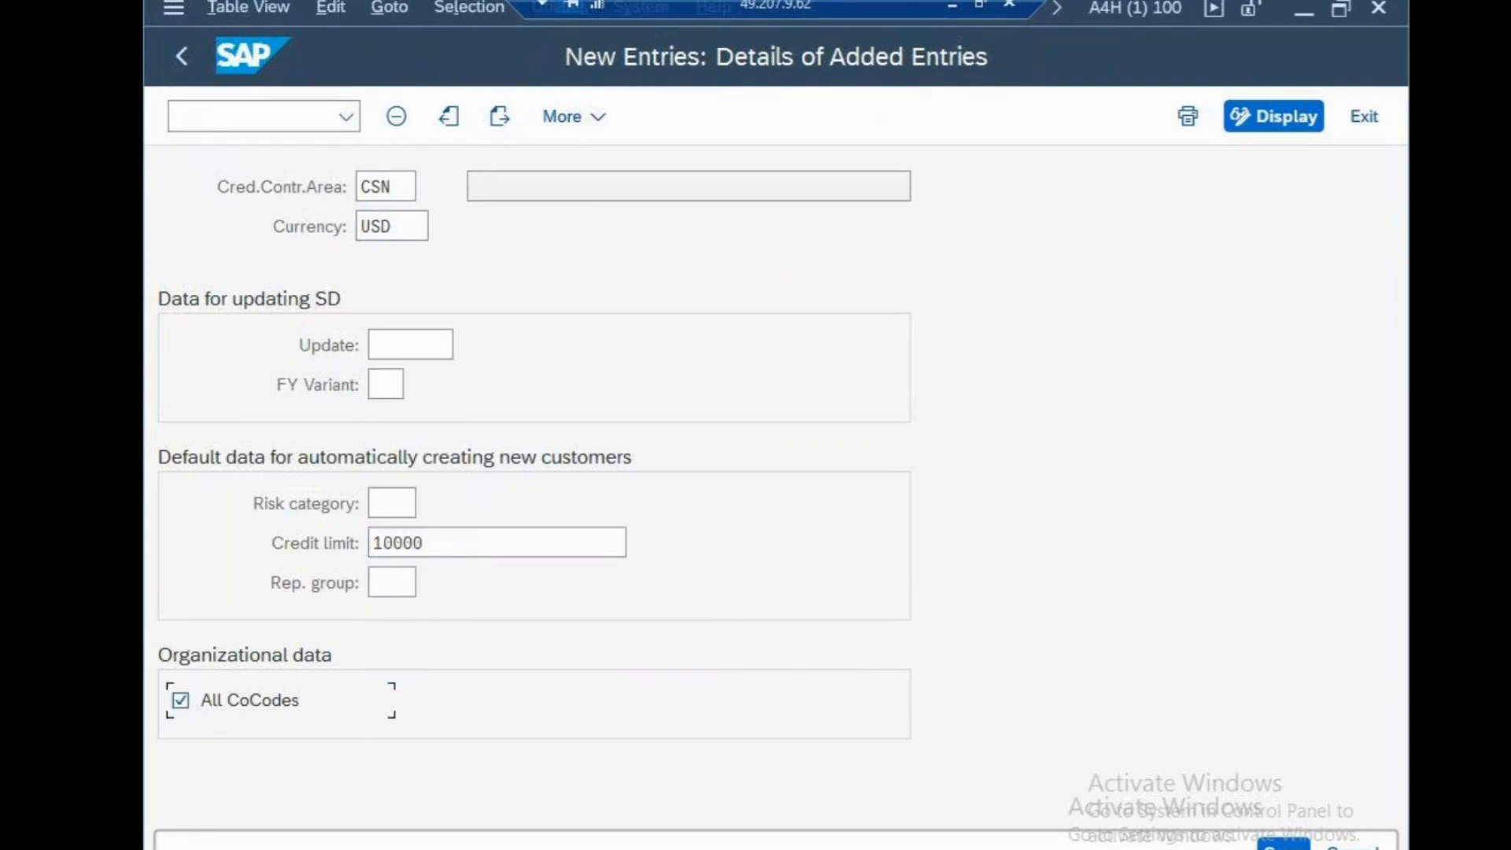
click(1275, 848)
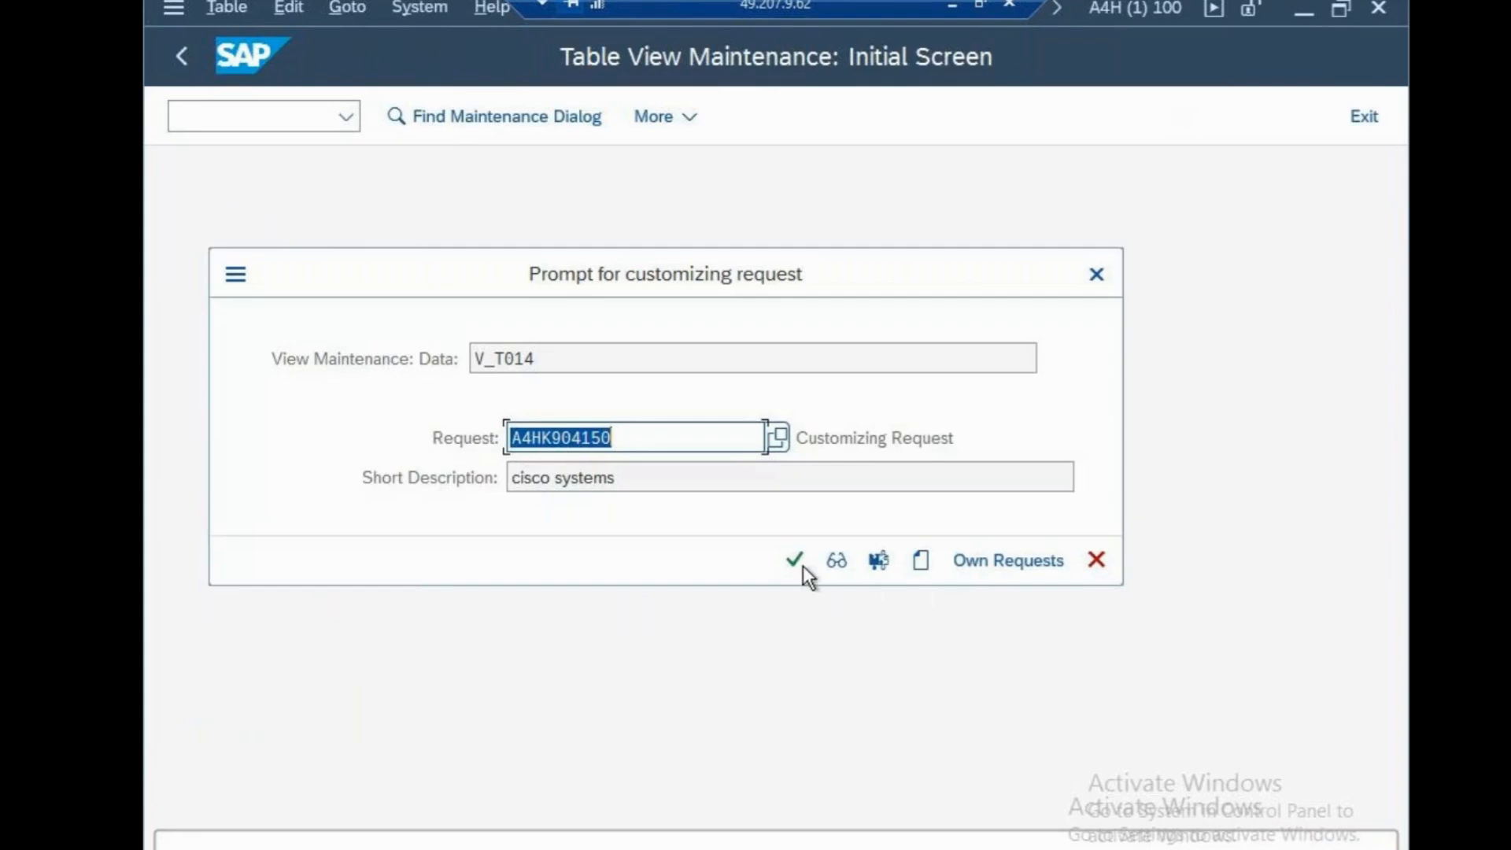
click(800, 563)
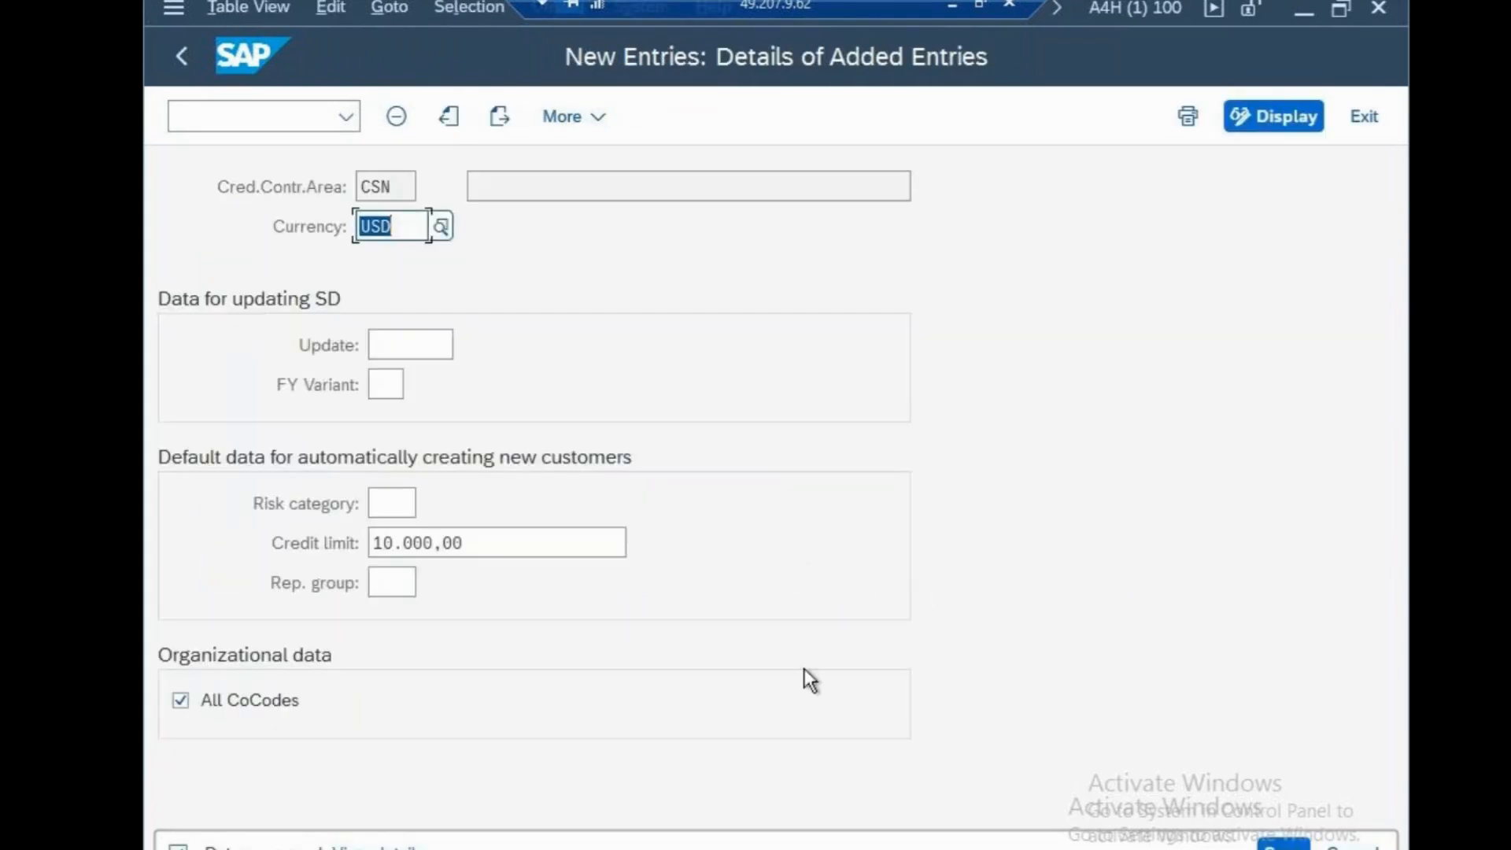
Switch to Notepad, add the line "CREDIT CONTROL AREA -OB45" below the segment note and save the sapfasttrack file
click(952, 6)
key(Return)
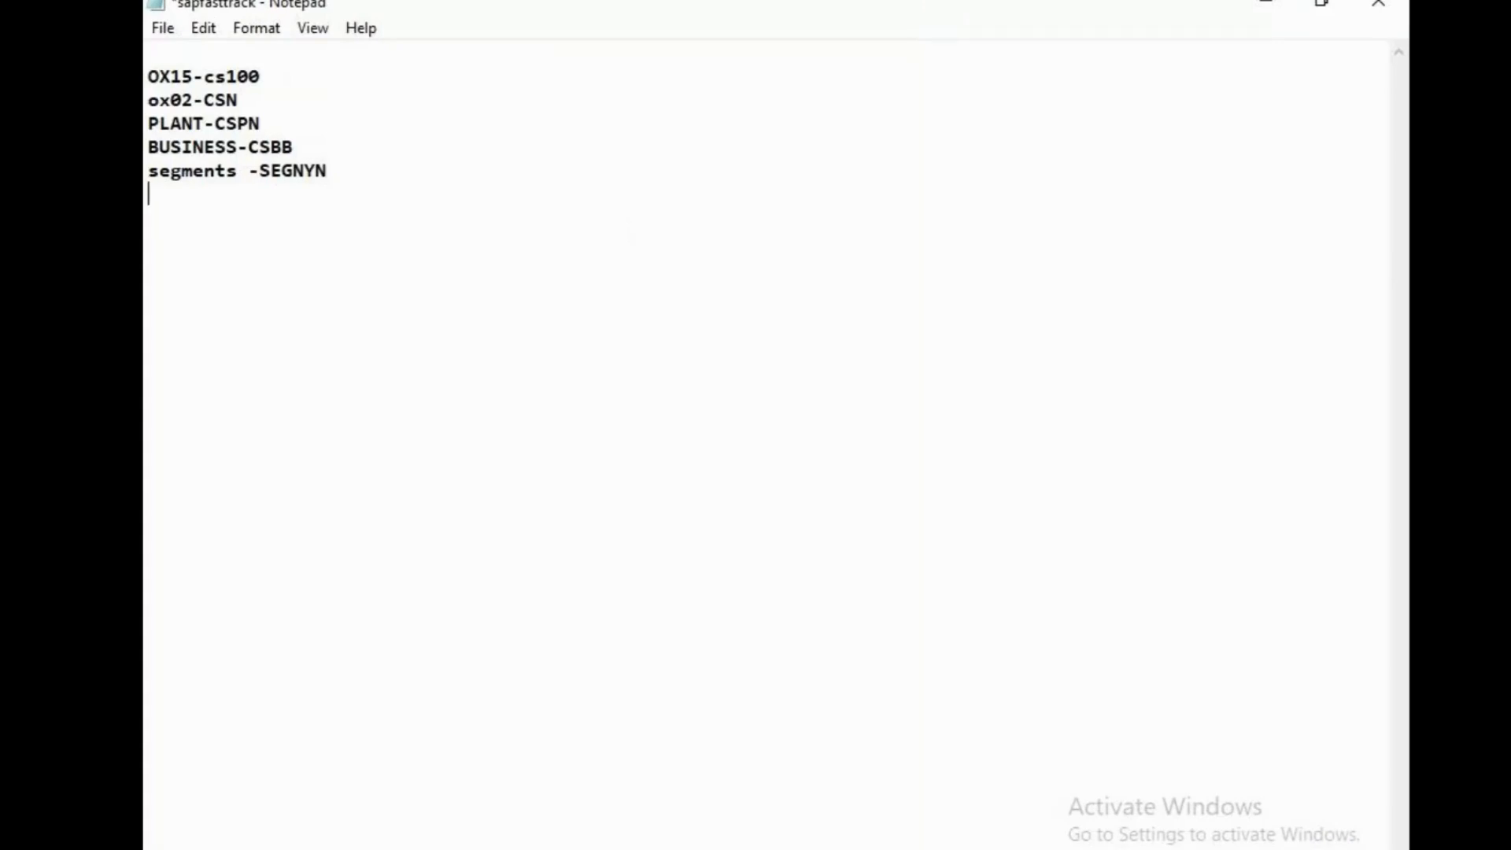
text(CREDIT CONTROL AREA )
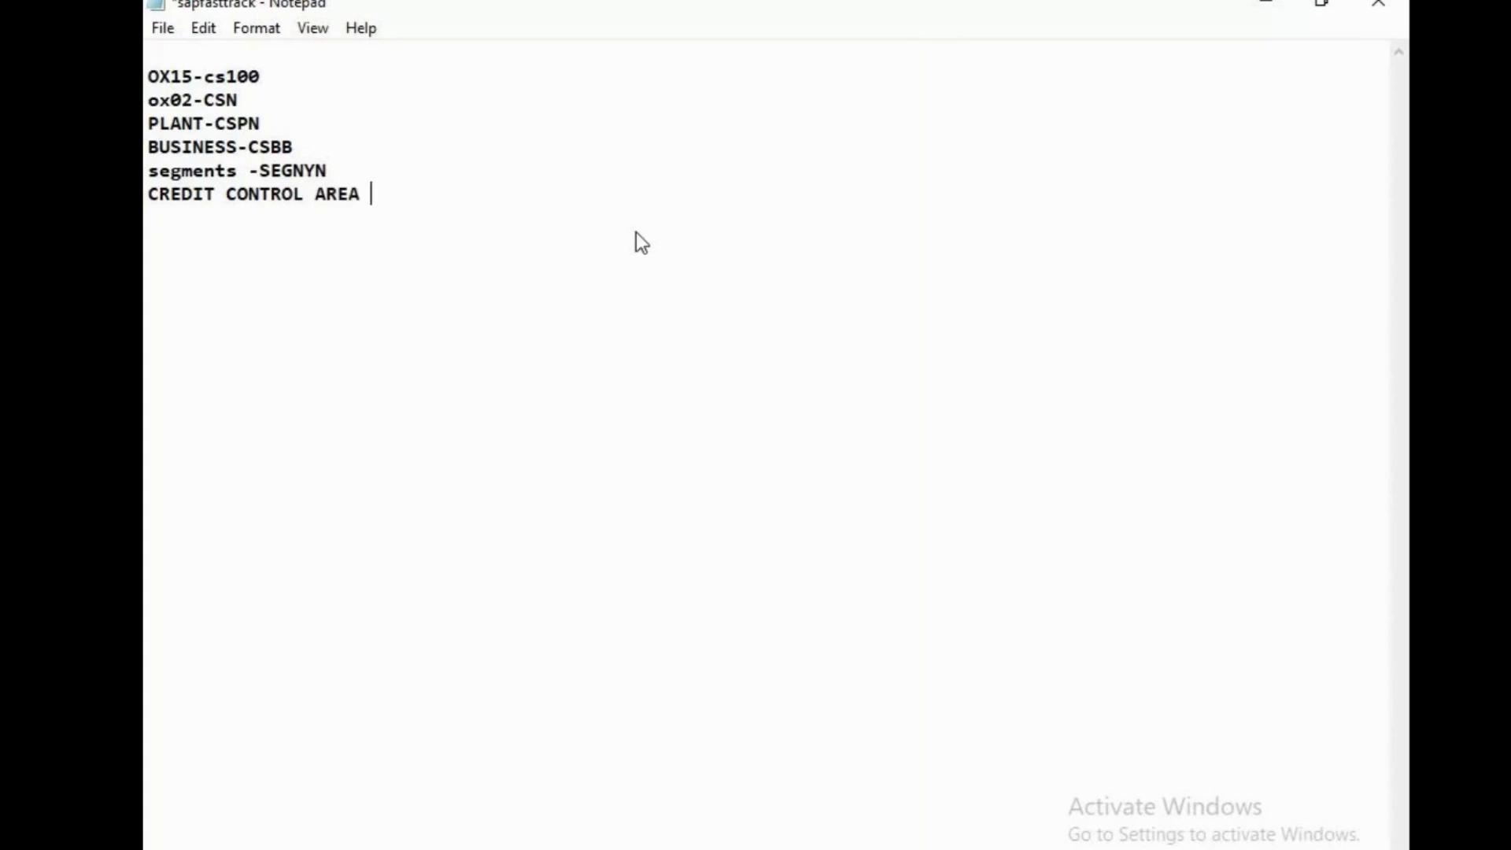
text(-OB45)
key(Return)
key(Return)
key(ctrl+s)
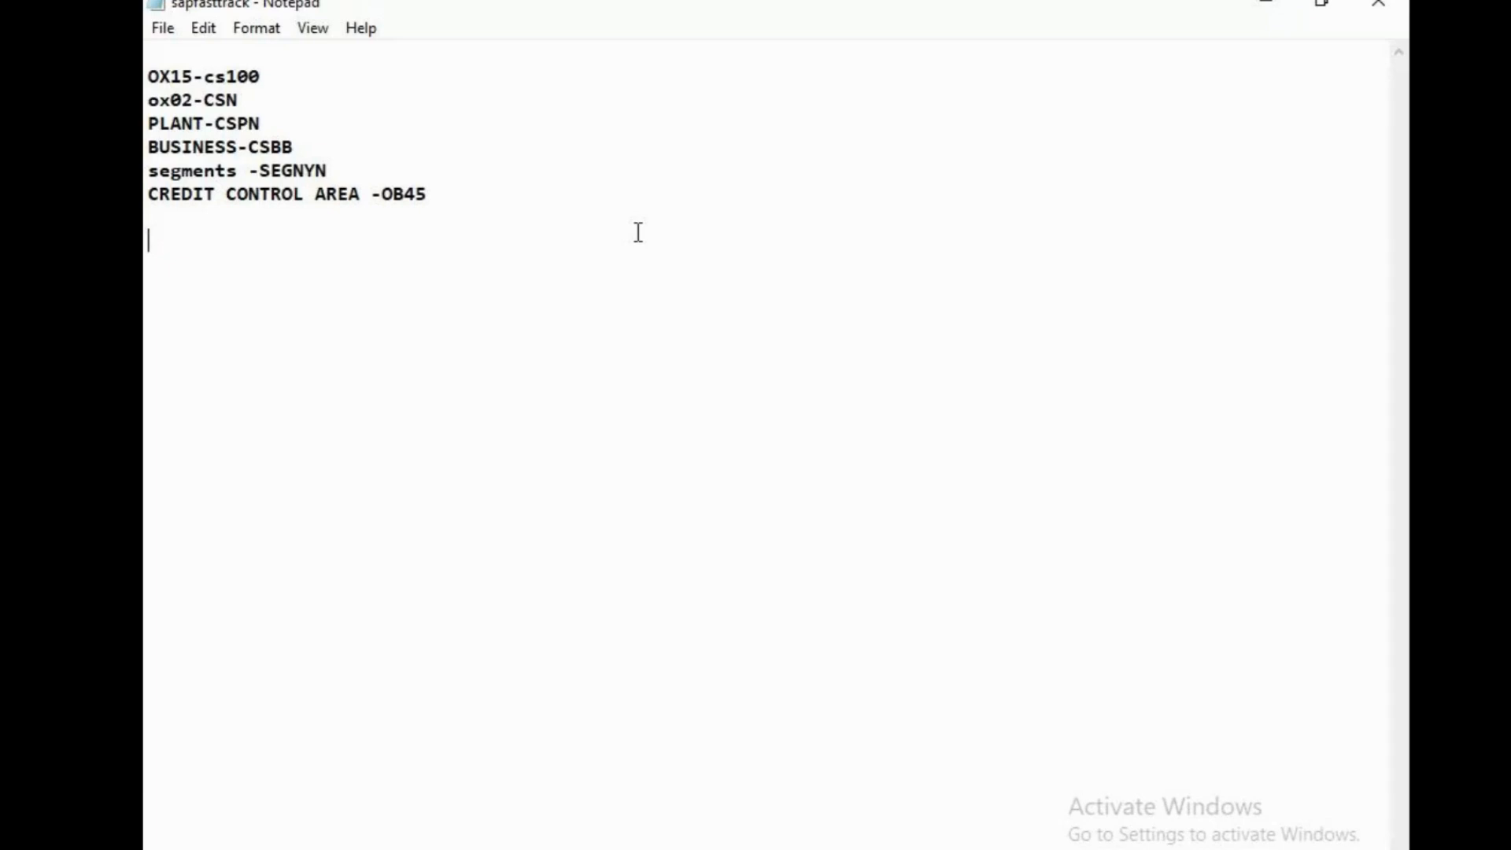
Add a line with "FS00" in two widely spaced columns a few lines below the credit control area note
key(Return)
key(Return)
key(Return)
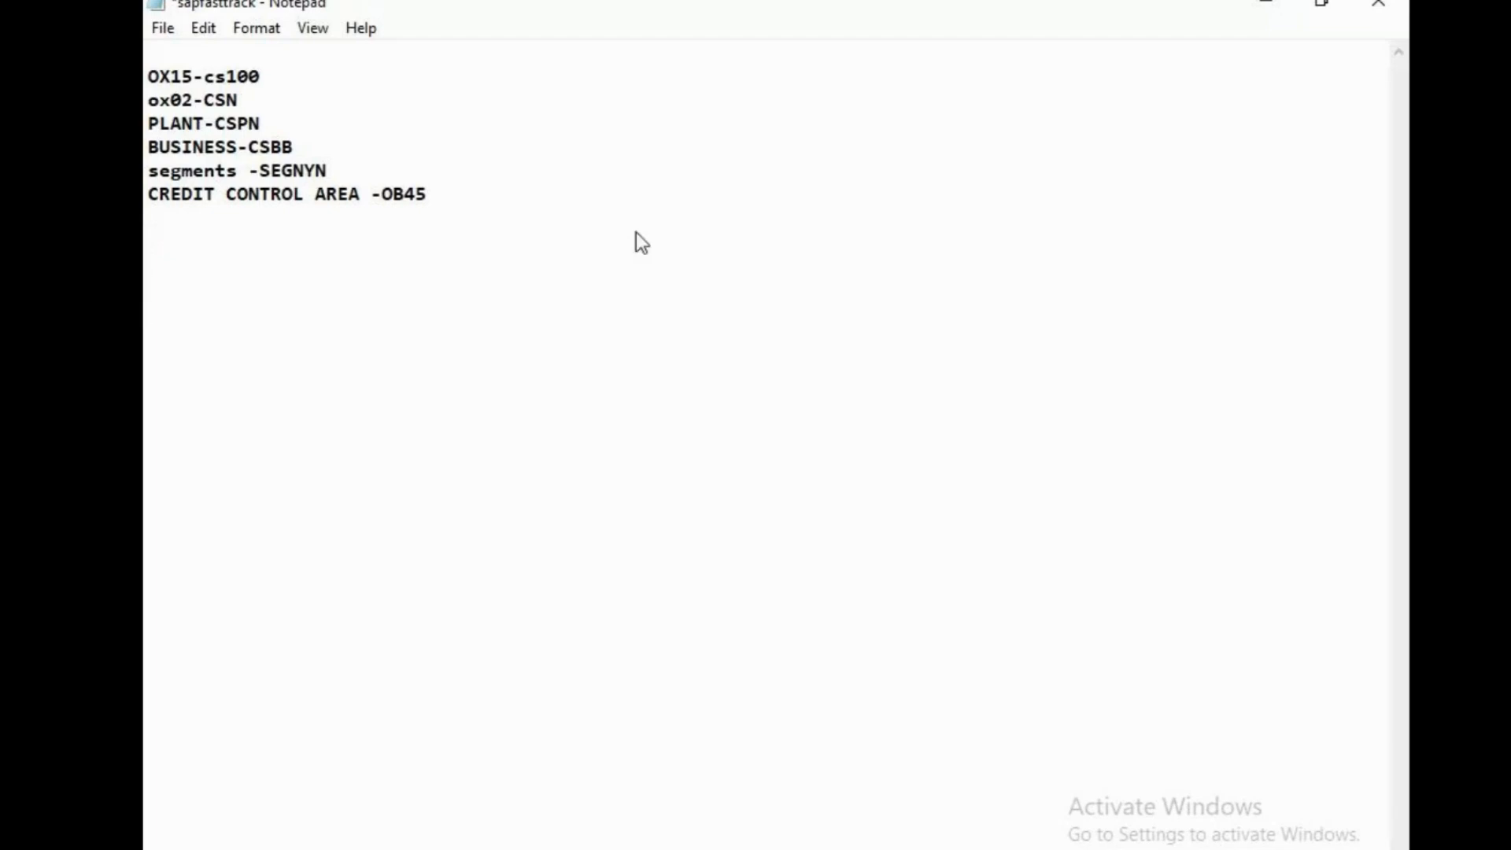
text(FS00)
key(Tab)
key(Tab)
key(Tab)
key(Tab)
key(Tab)
key(Tab)
key(Tab)
text(FS00)
key(Return)
key(Down)
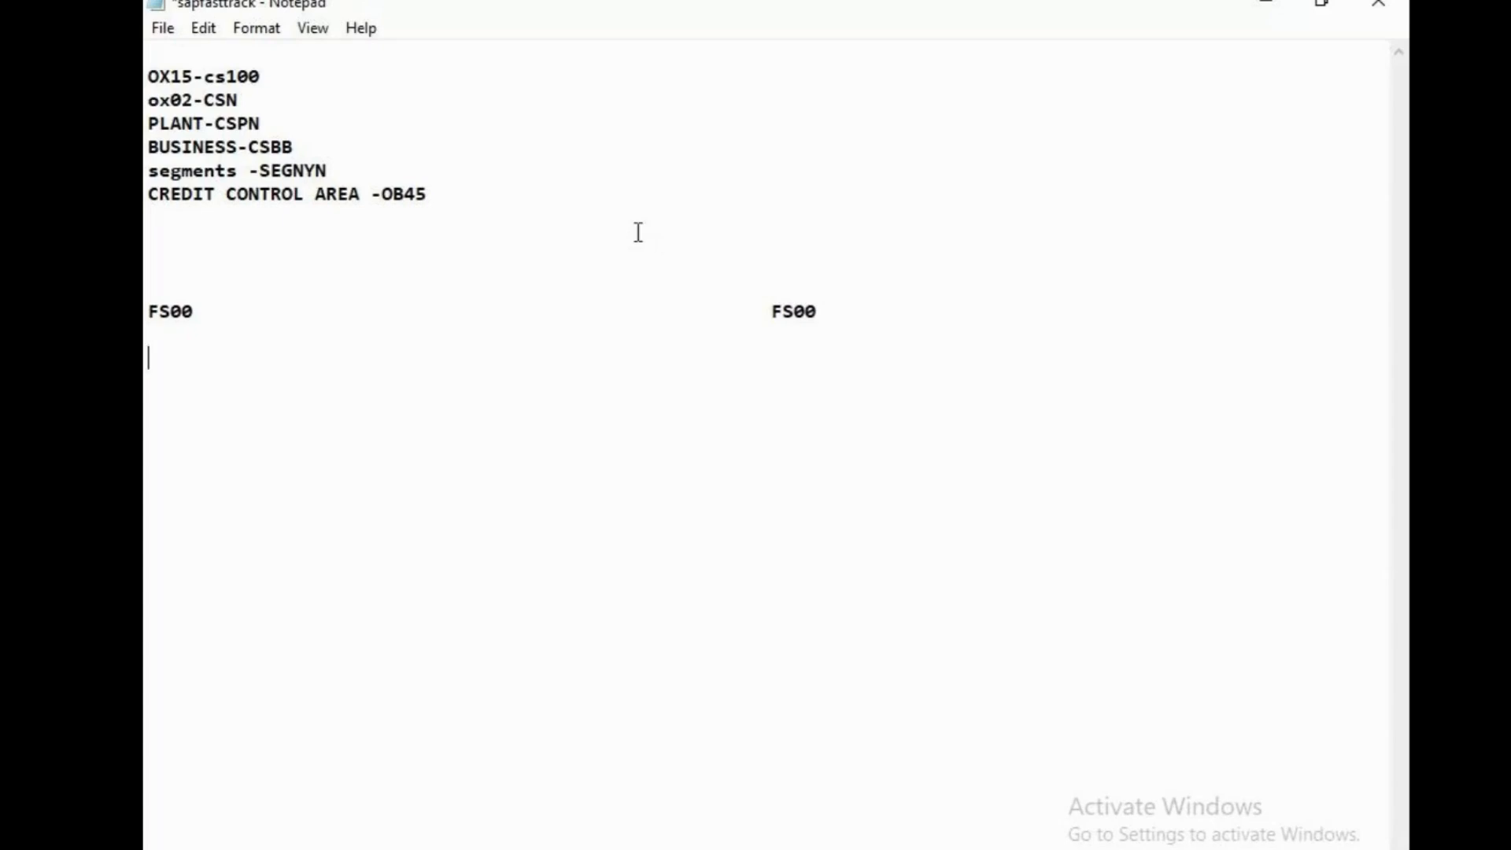
Write the heading "ECC" above the first FS00 and clear away the second FS00 entry
key(Up)
key(Up)
key(Up)
text(ECC)
click(273, 313)
key(Return)
key(Return)
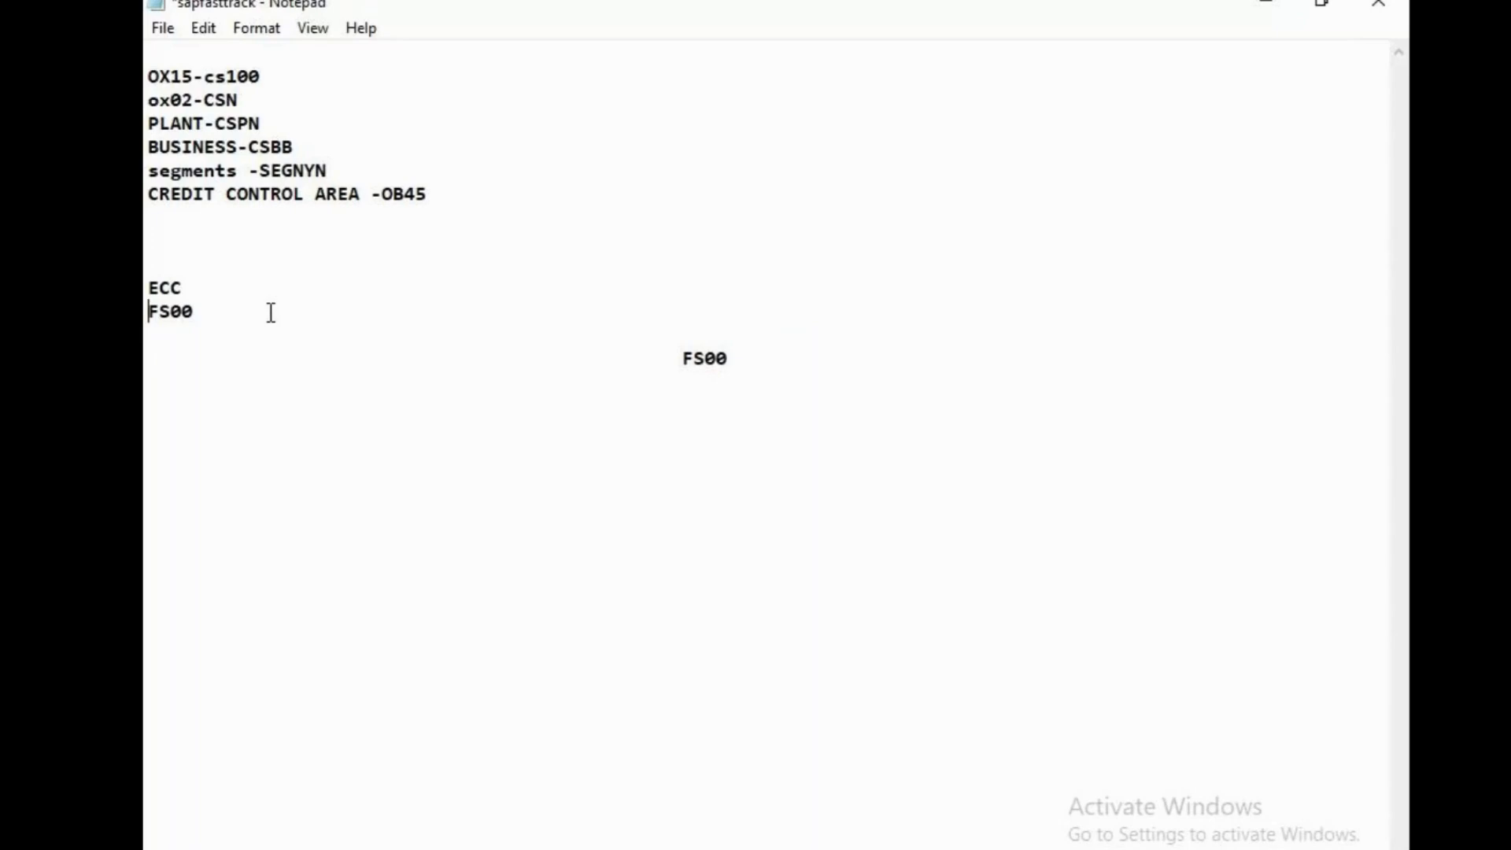
click(257, 315)
key(Delete)
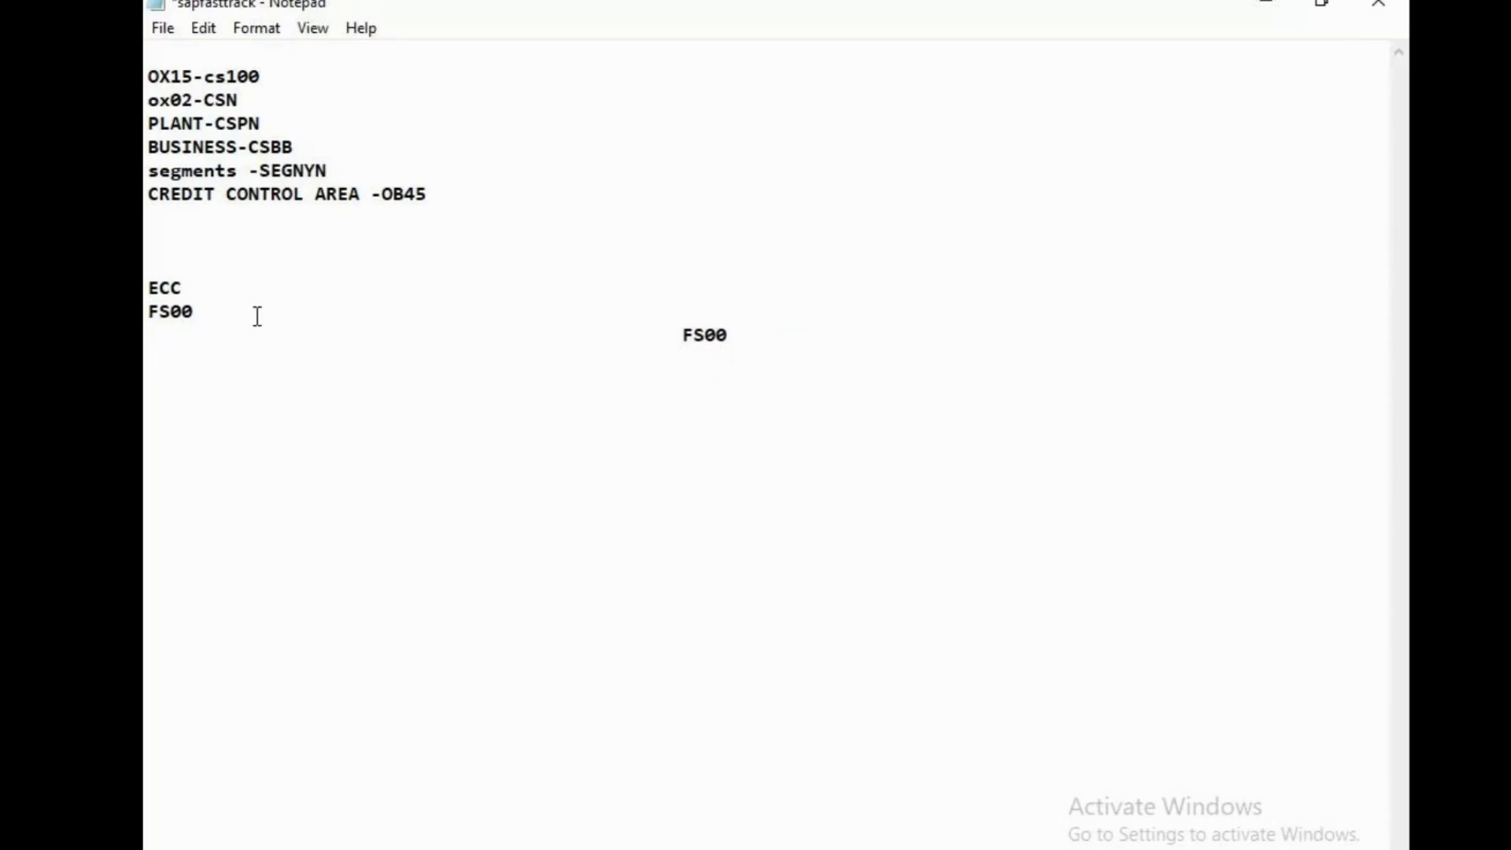
click(215, 303)
key(Return)
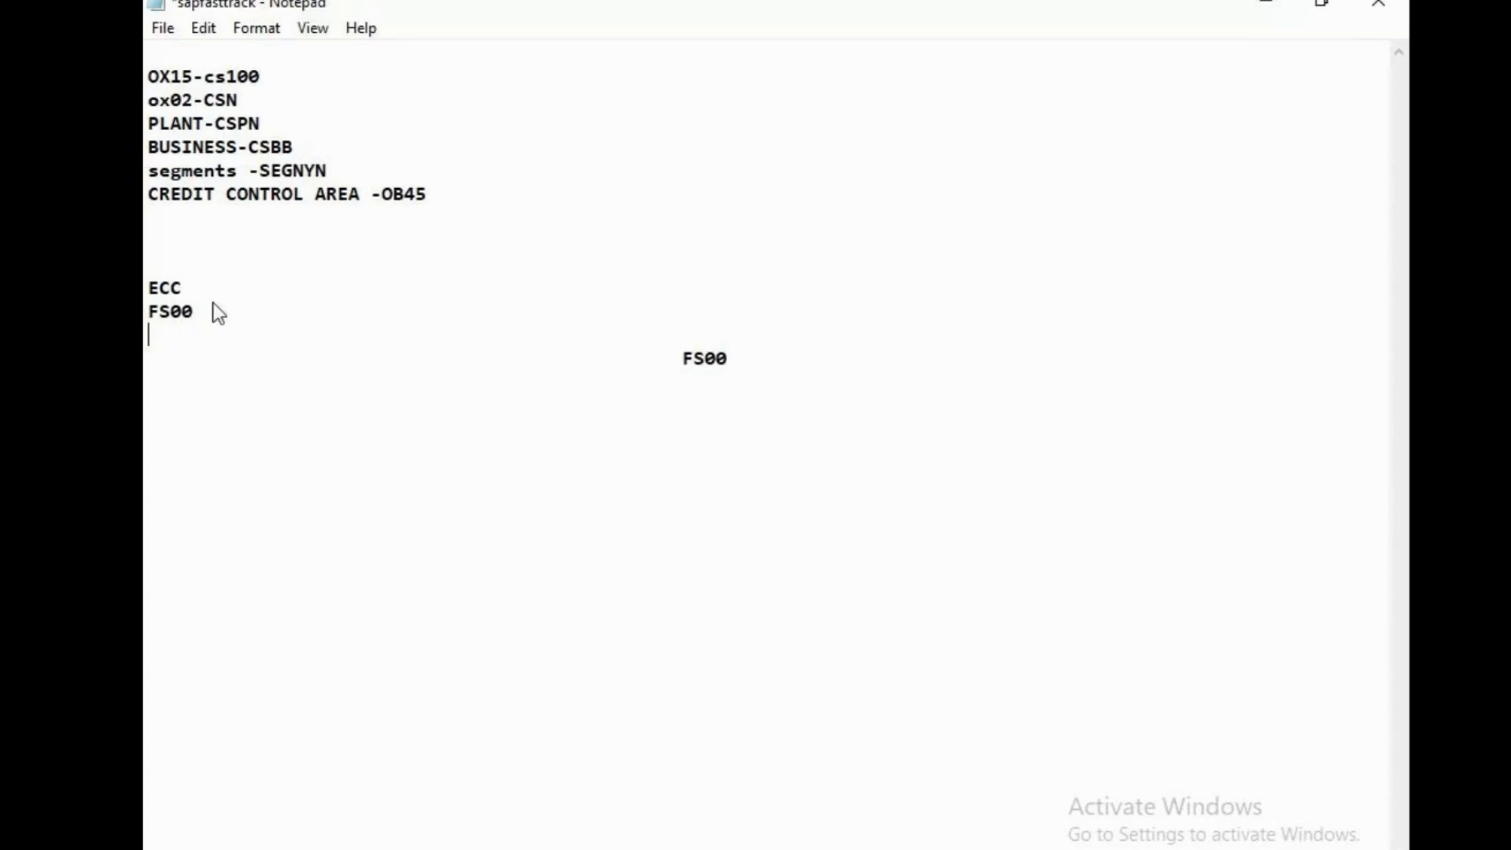
key(BackSpace)
List "PL" and "BAL SHEET" on separate lines below the FS00 entry
key(BackSpace)
key(BackSpace)
key(BackSpace)
key(BackSpace)
key(BackSpace)
key(BackSpace)
key(BackSpace)
key(BackSpace)
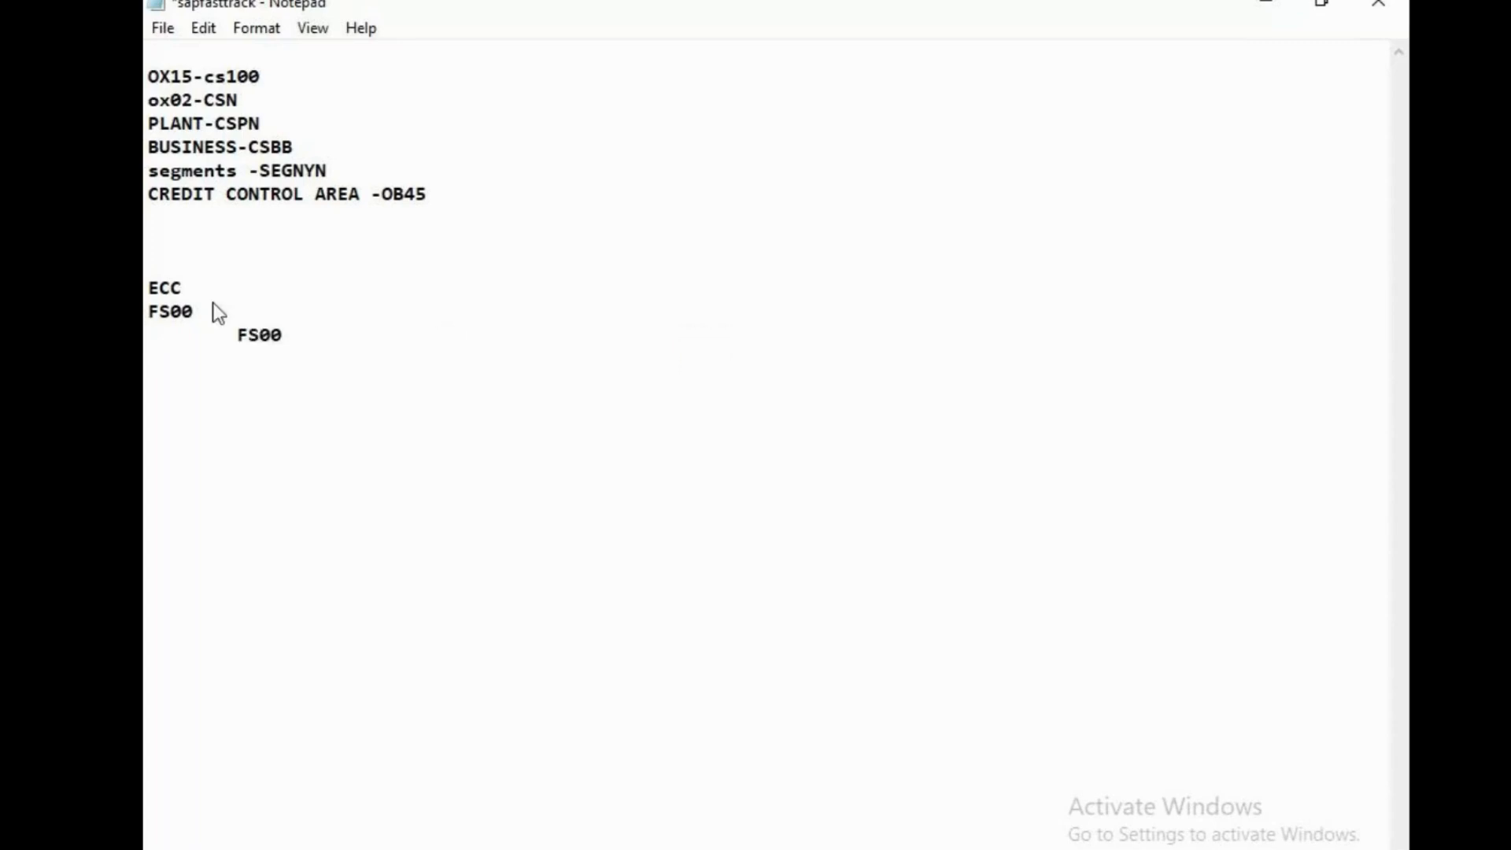
text(PL)
key(Return)
text(NA)
key(BackSpace)
key(BackSpace)
text(ABL)
key(BackSpace)
key(BackSpace)
key(BackSpace)
key(BackSpace)
text(BAL SHEET)
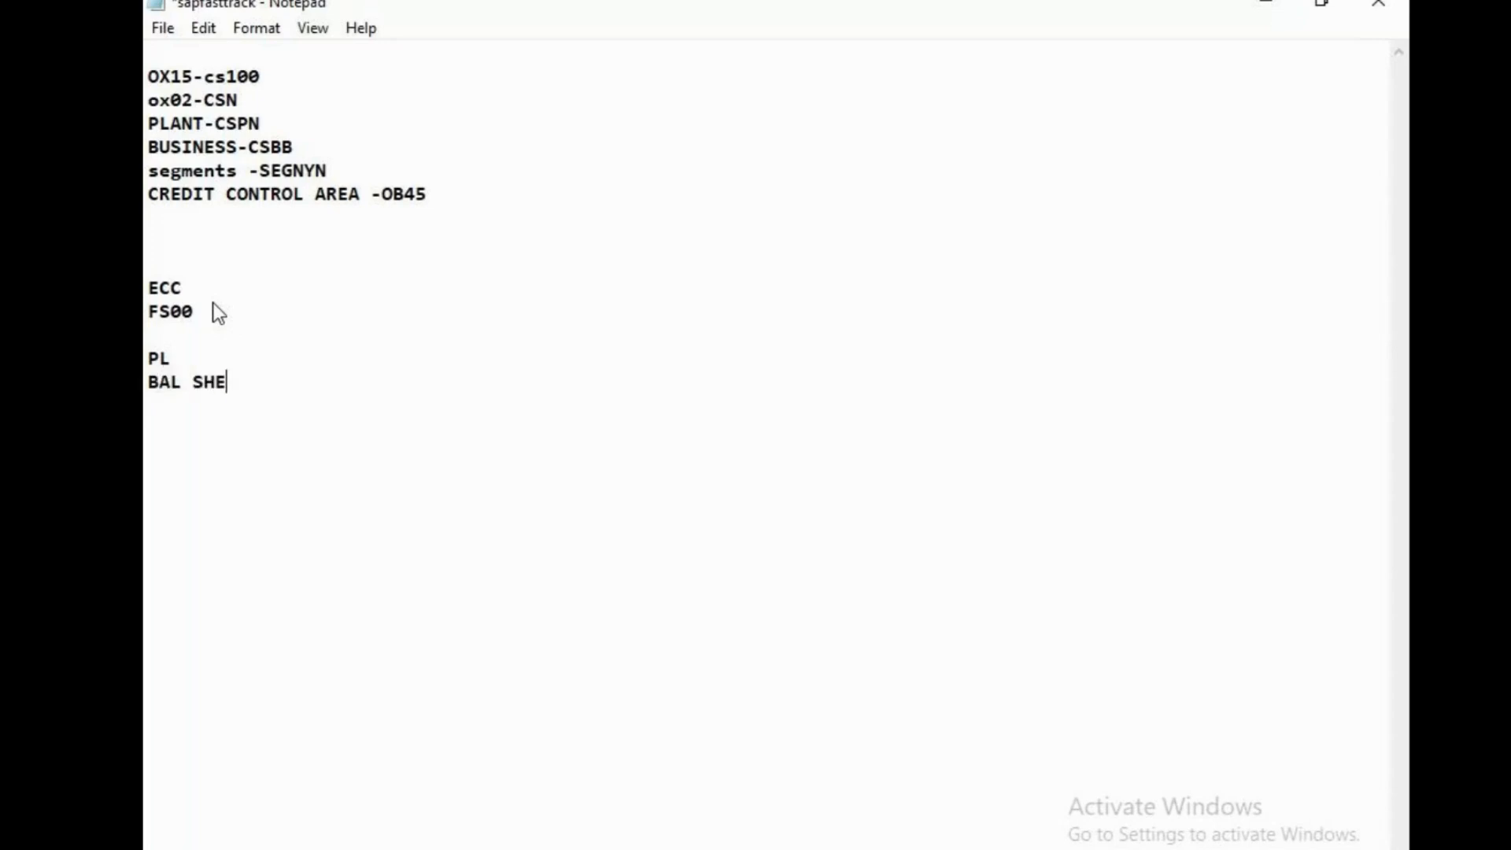
Add the heading "HANA" as a second column, on the line above ECC
key(Return)
key(Return)
text(KS)
key(BackSpace)
key(BackSpace)
click(299, 270)
key(Tab)
key(Tab)
key(Tab)
key(Tab)
key(Tab)
key(Tab)
text(HANA)
Try the entry "PL,BAL SHEET," beneath the HANA heading on the FS00 line, and erase it
click(299, 319)
text(PL,)
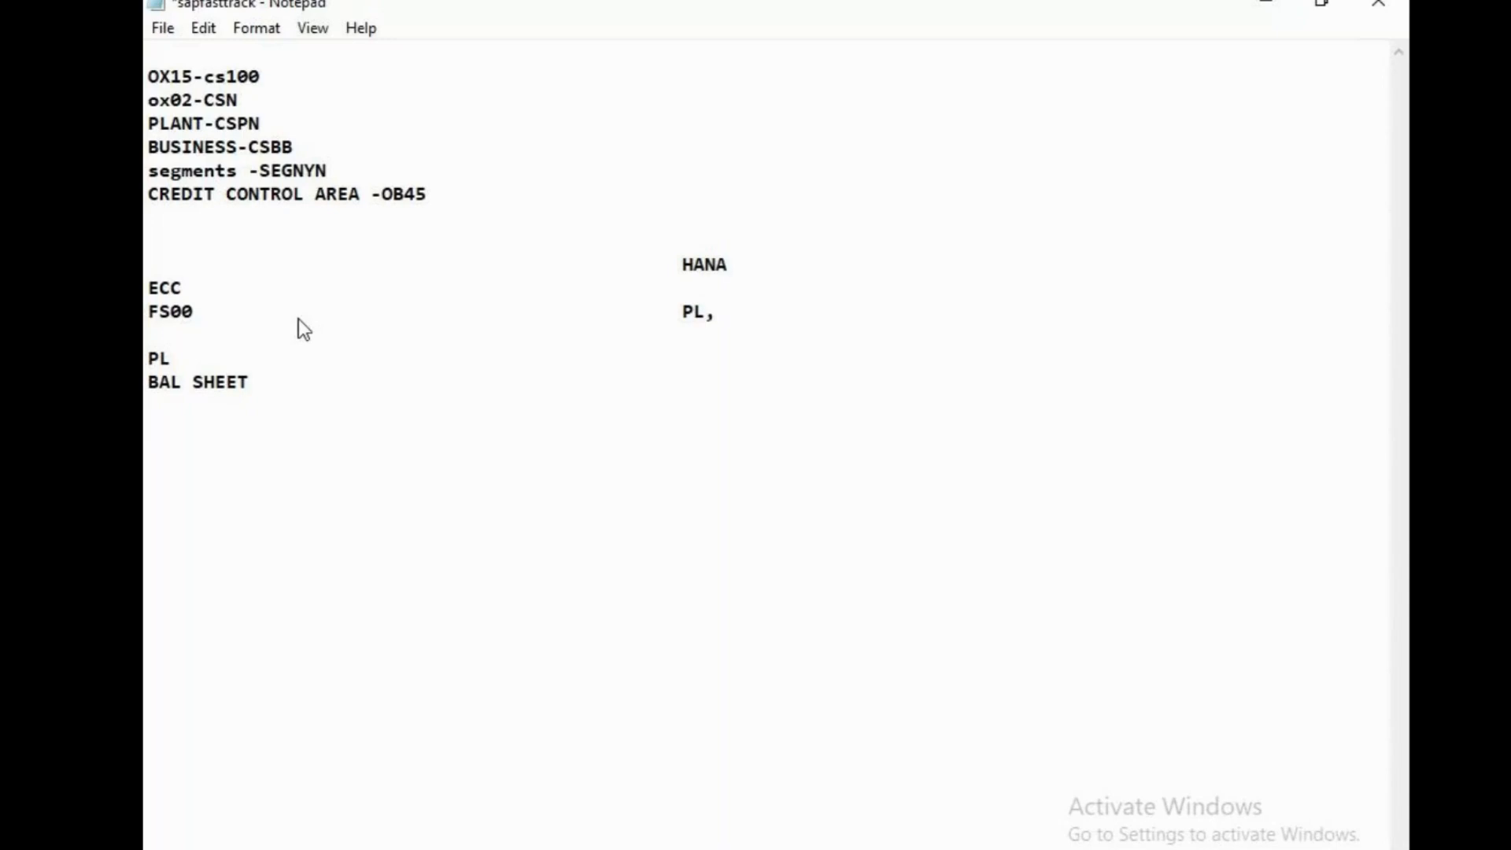
text(BAL SHEET,)
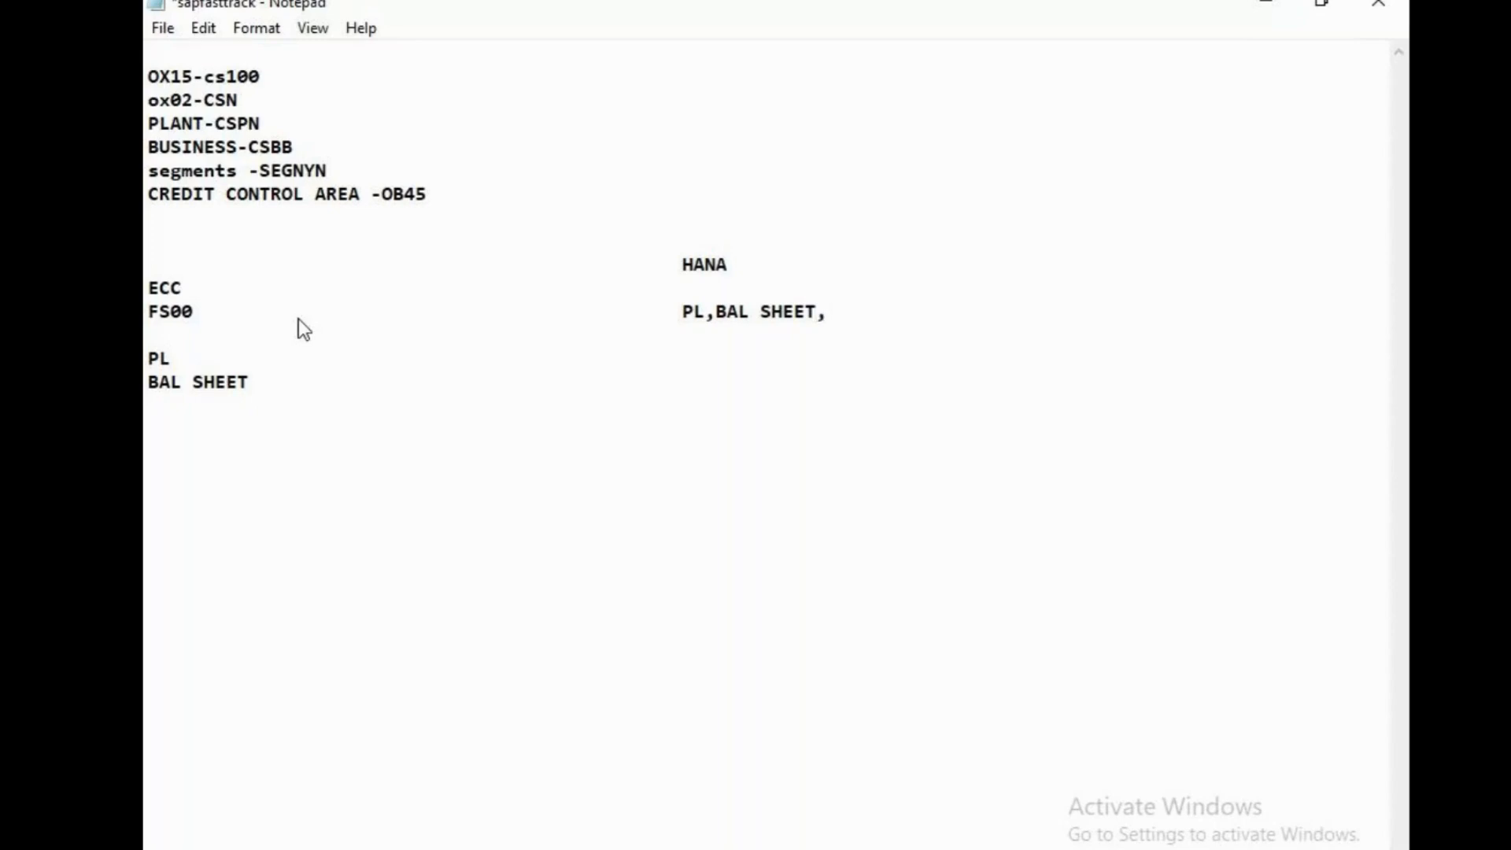
key(BackSpace)
key(BackSpace)
key(BackSpace)
key(BackSpace)
key(BackSpace)
key(BackSpace)
key(BackSpace)
key(BackSpace)
key(BackSpace)
key(BackSpace)
key(BackSpace)
key(BackSpace)
key(BackSpace)
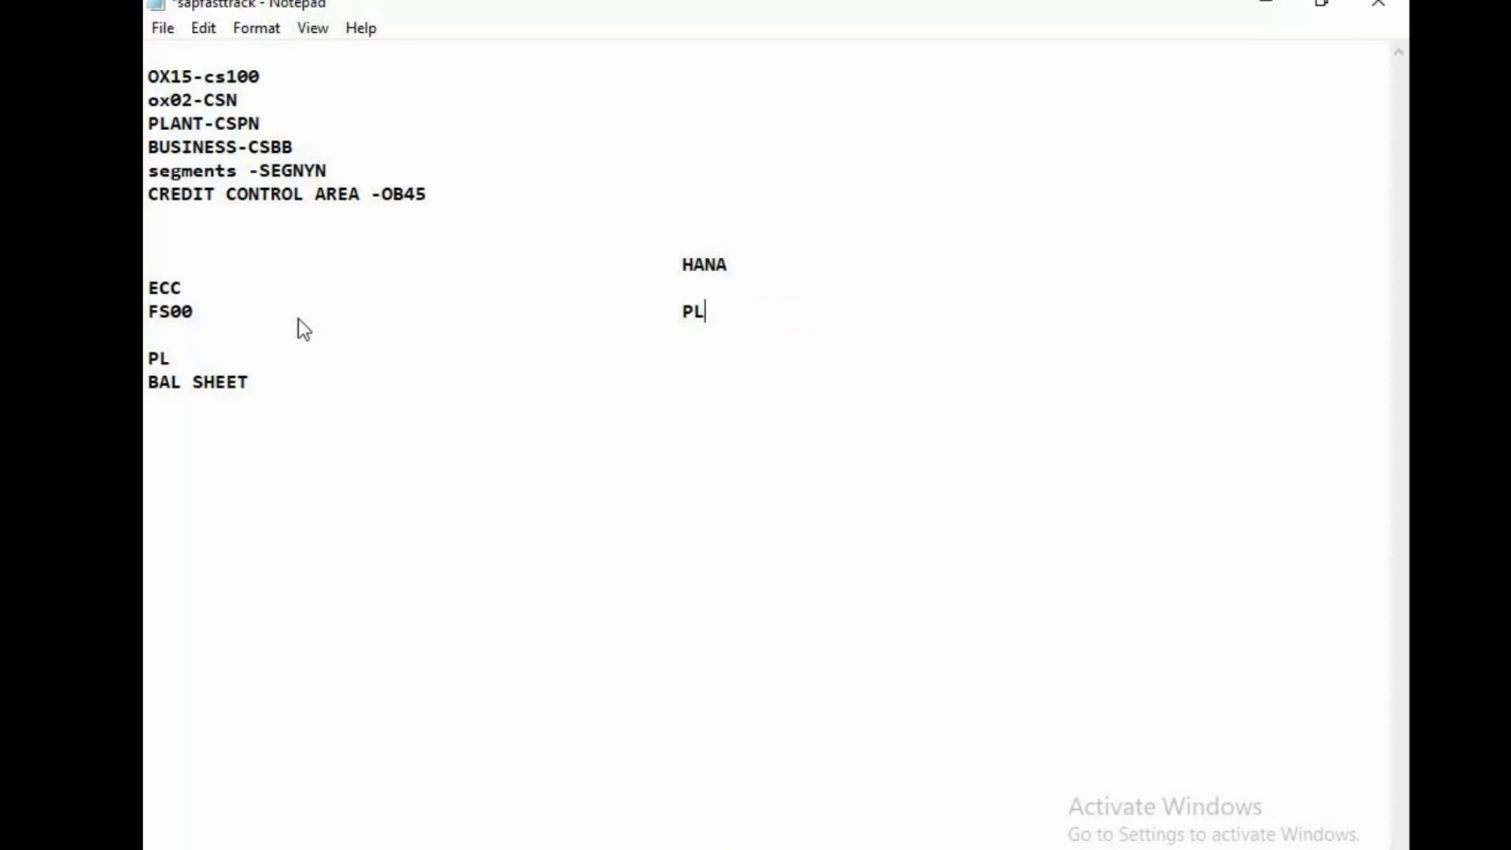
Write "BAL SHEET,INCOME, CASH,PRIMARY/COST ELEMENTS" beneath the HANA heading on the FS00 line
text(BAL SHEET,IN)
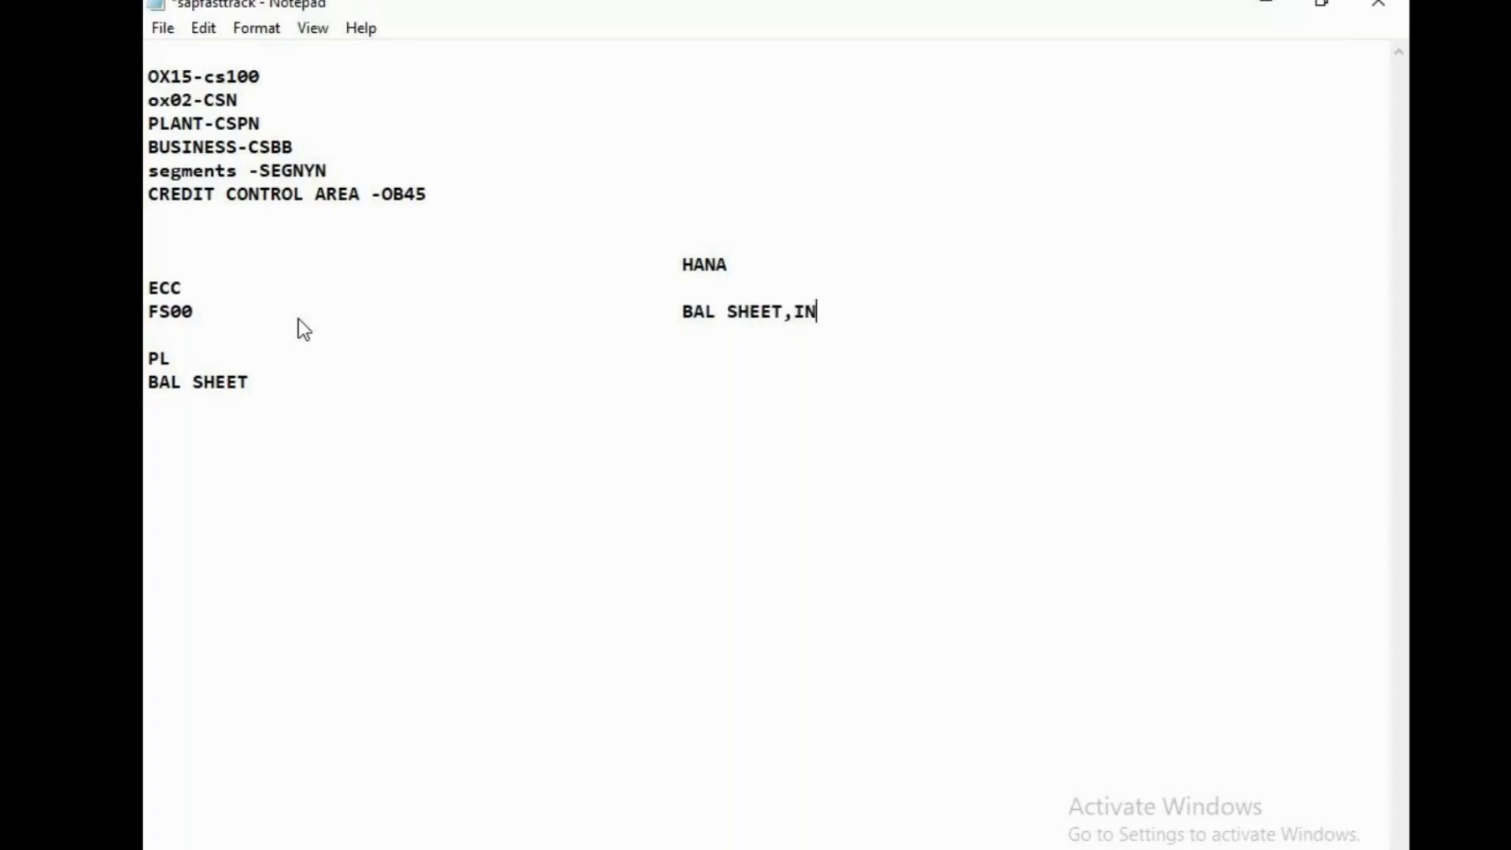
text(COME CASH)
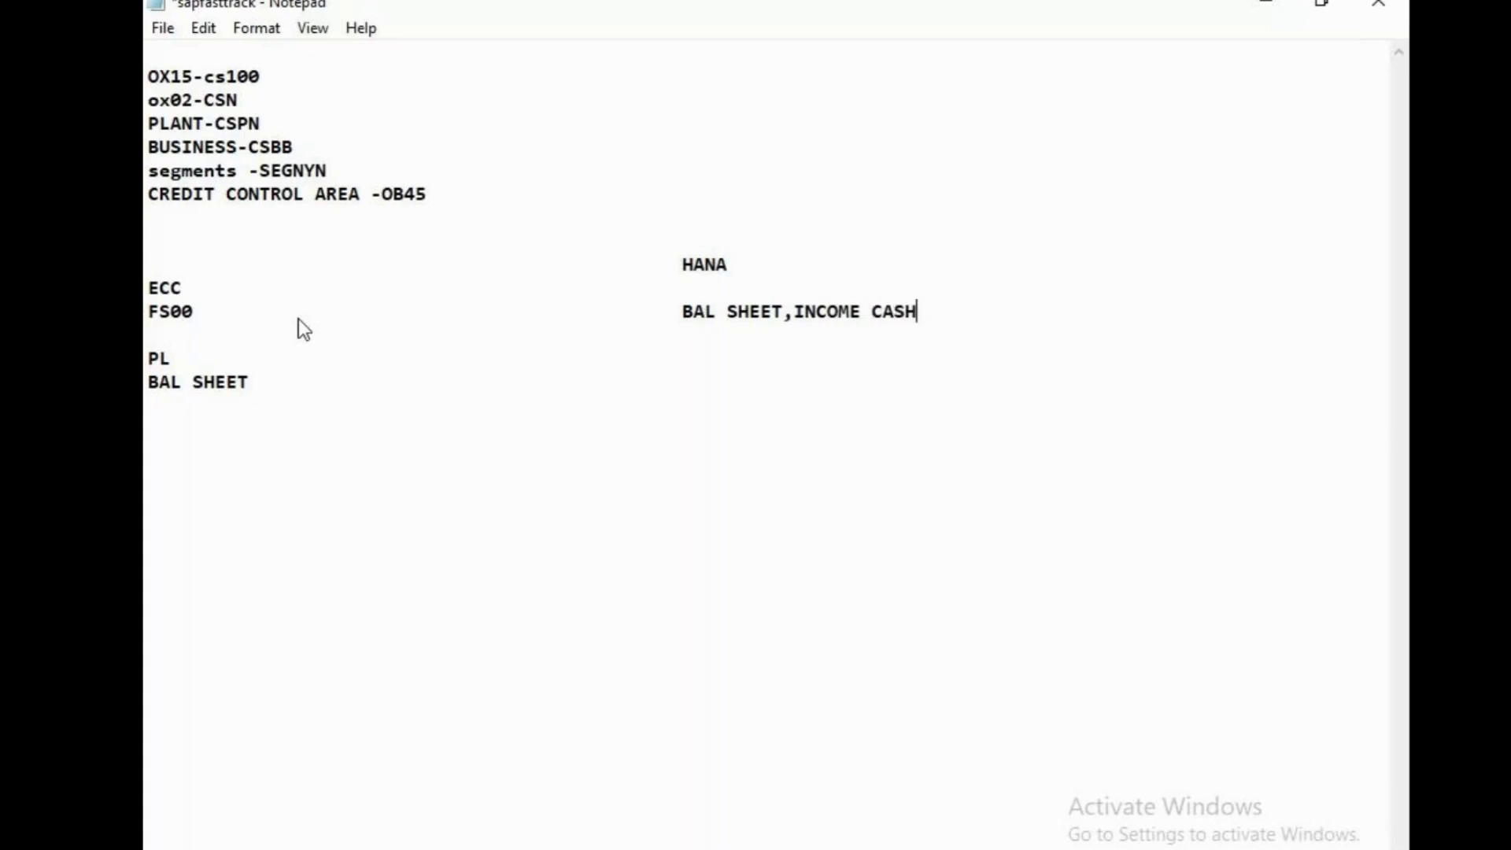
key(Left)
key(Left)
key(Left)
key(Left)
key(Left)
text(,)
click(932, 311)
text(PRIMARY)
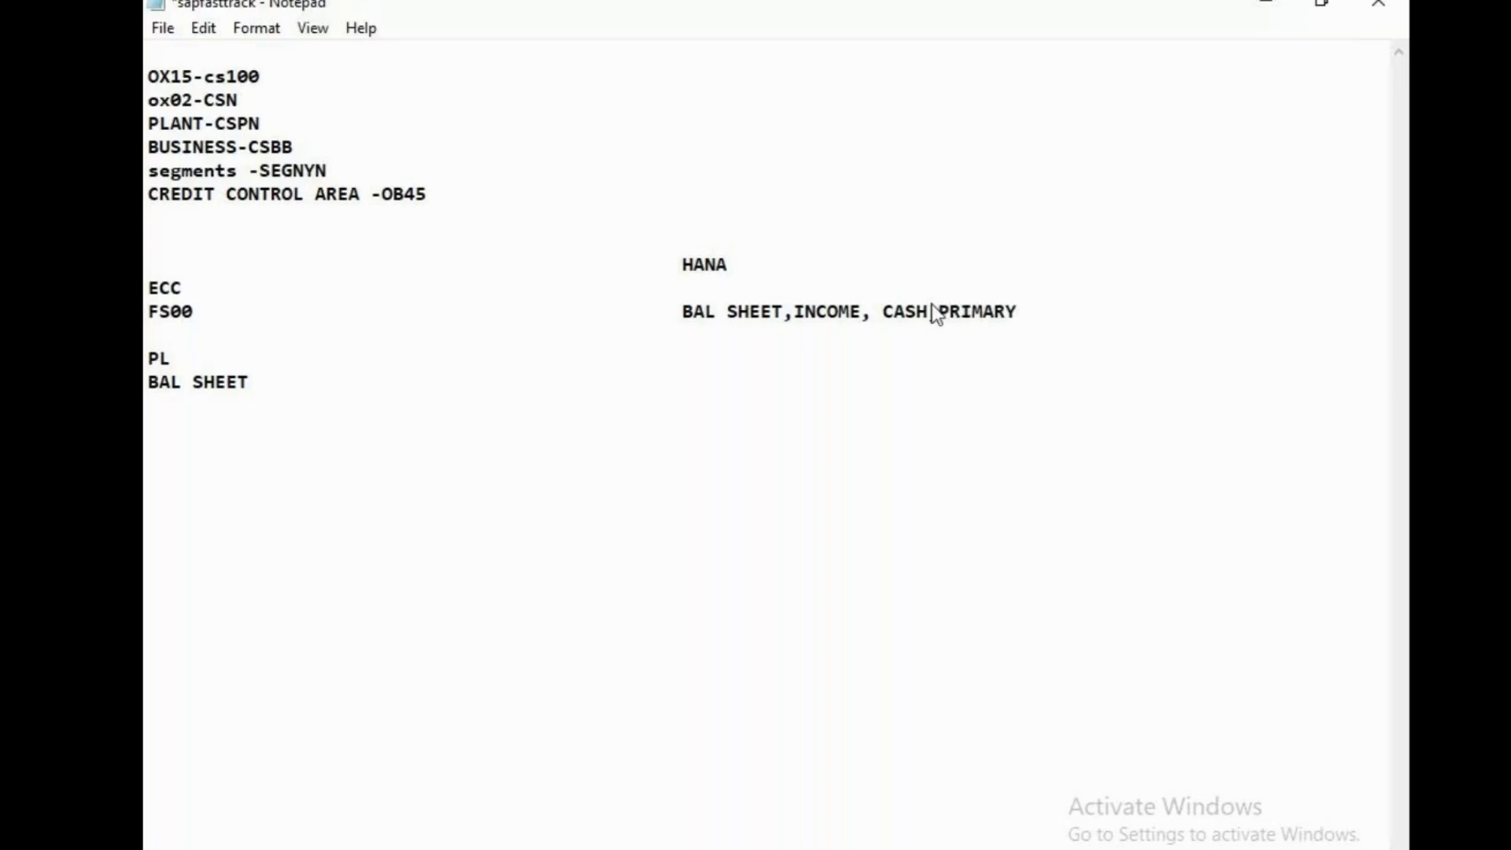
text(/COST ELEMENTS)
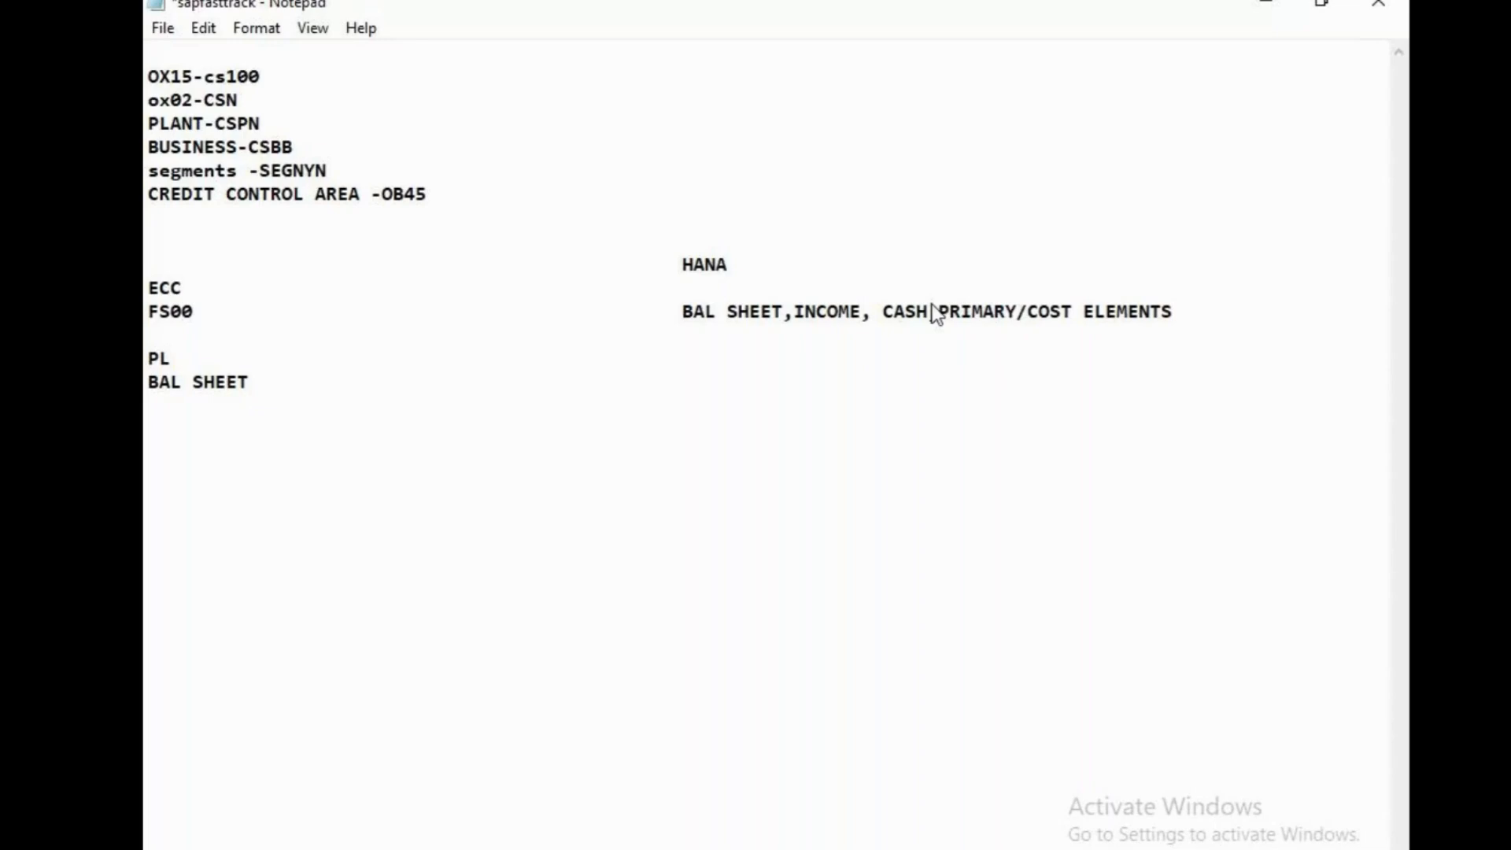
Switch to the SAP session, view the central G/L account screen of transaction FS00 and return to the start screen
click(1281, 4)
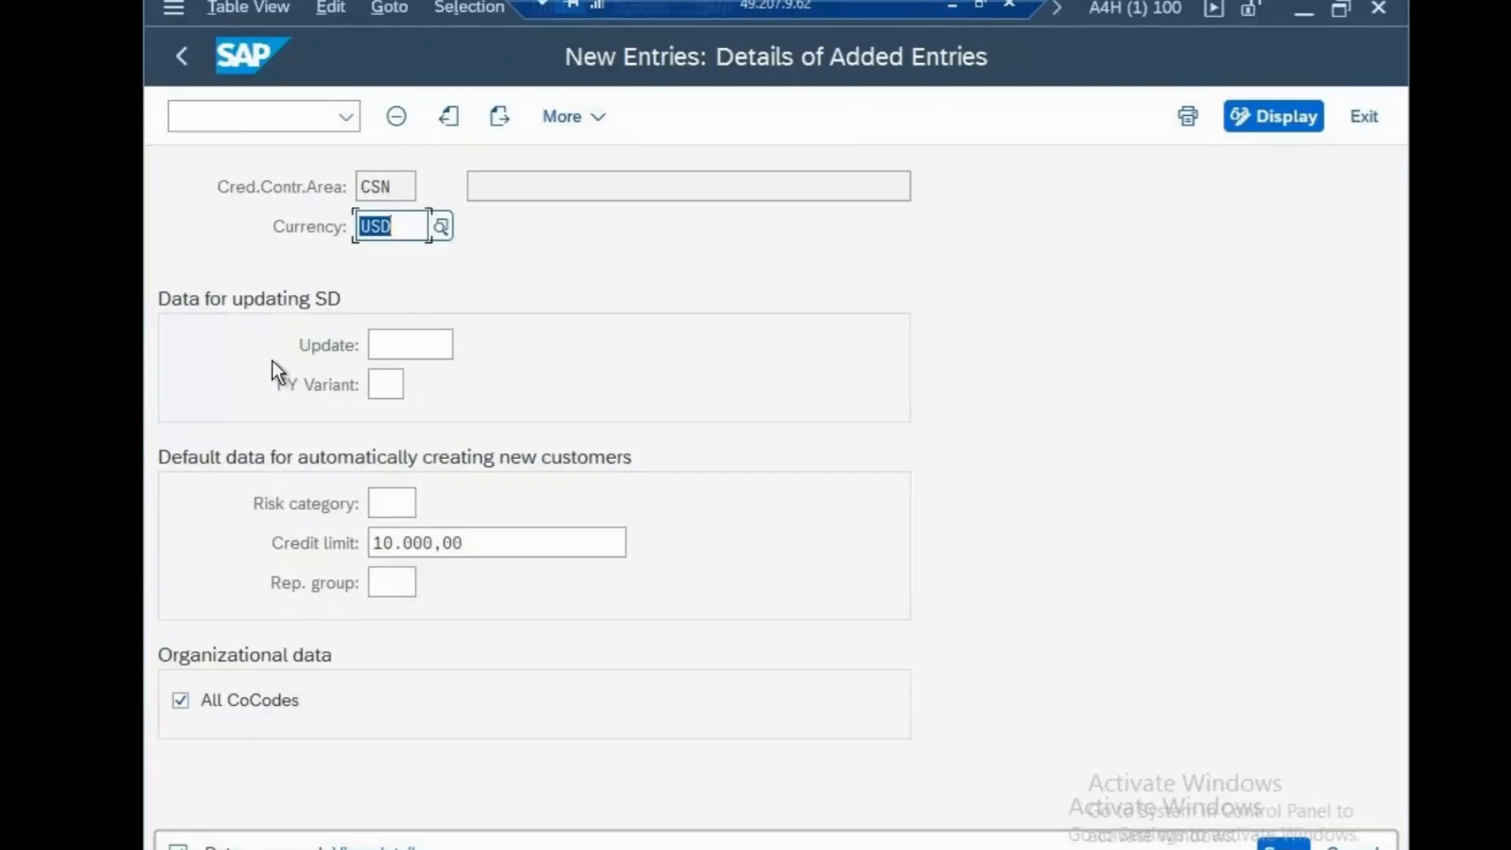
click(242, 111)
text(/n)
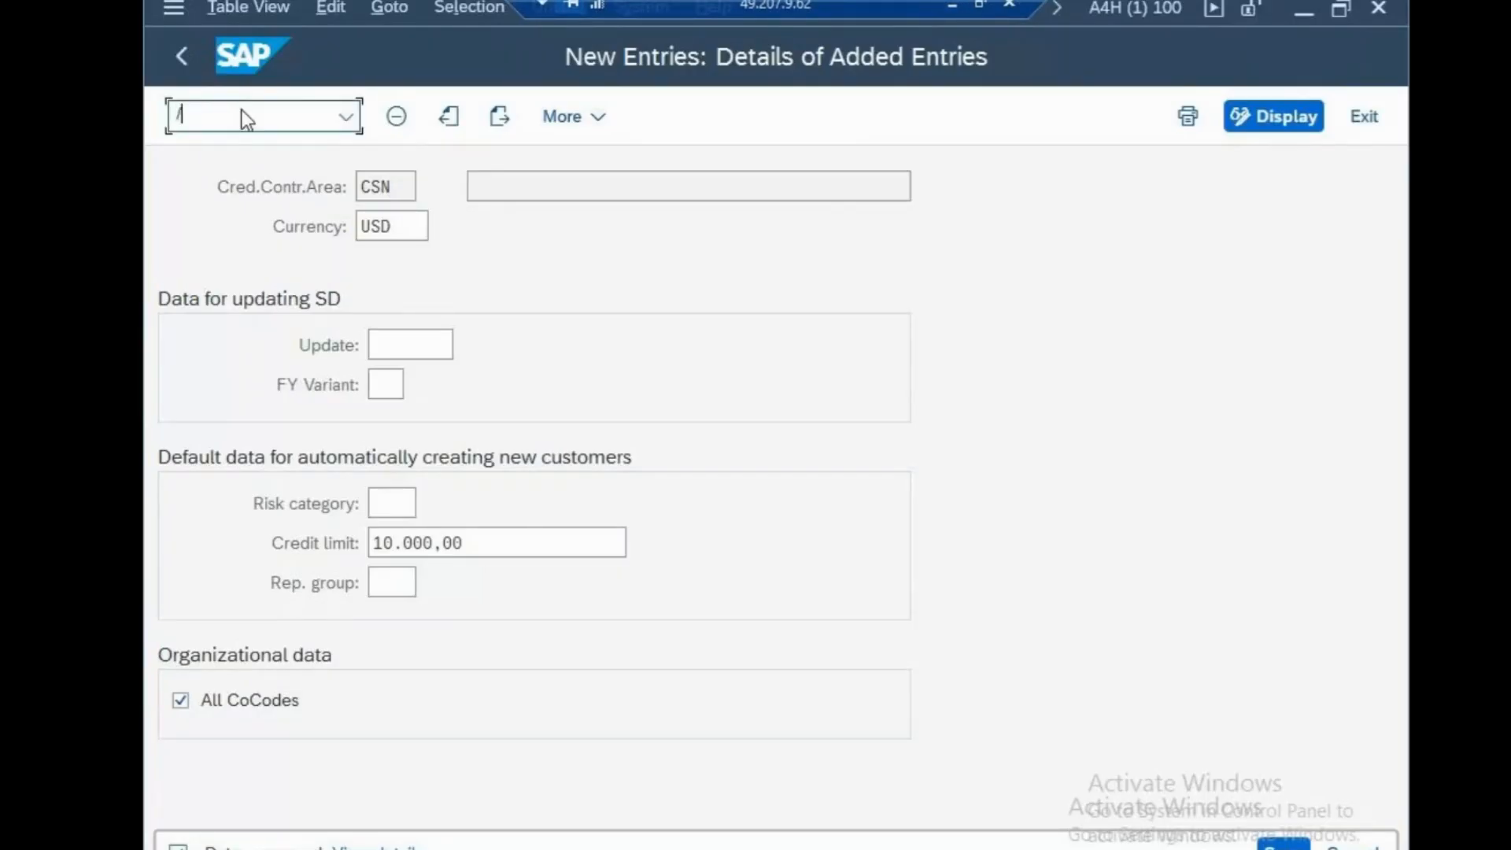
key(Return)
text(FS00)
key(Return)
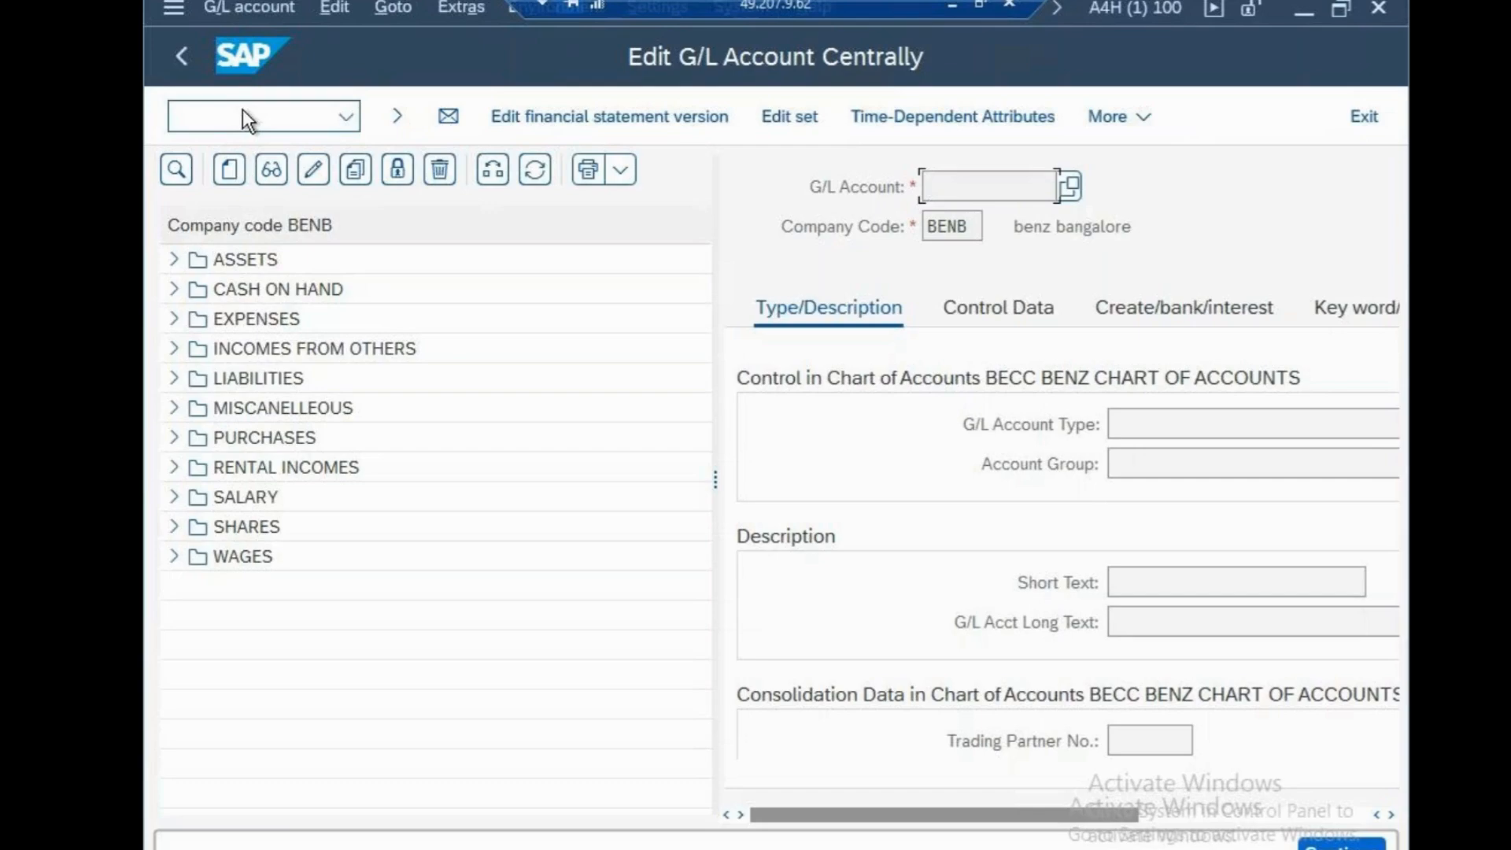
click(295, 120)
text(/N)
key(Return)
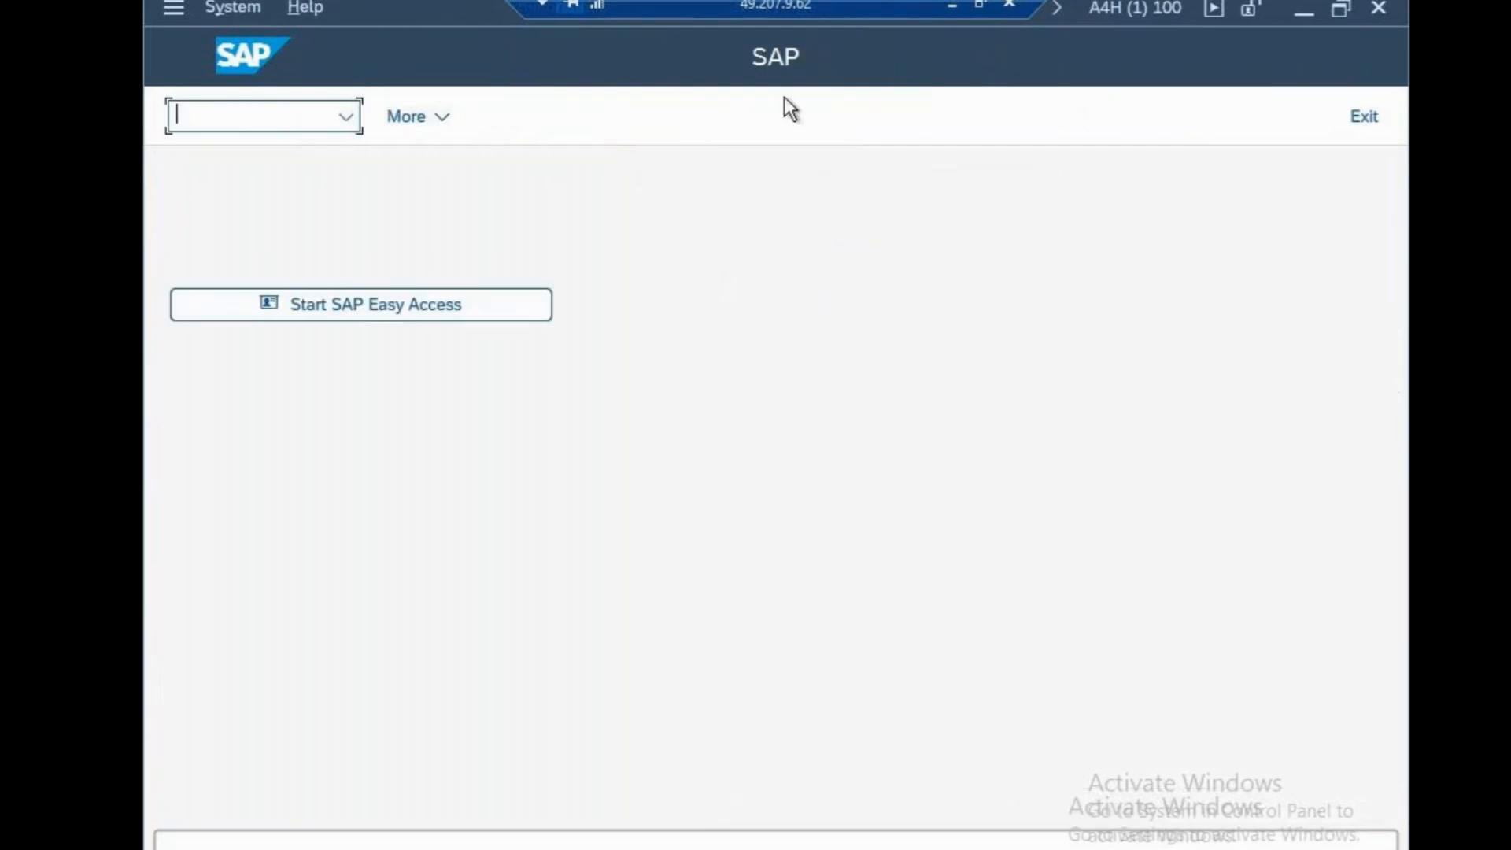
Switch to Notepad and delete the whole ECC and HANA comparison below the credit control area note
click(951, 4)
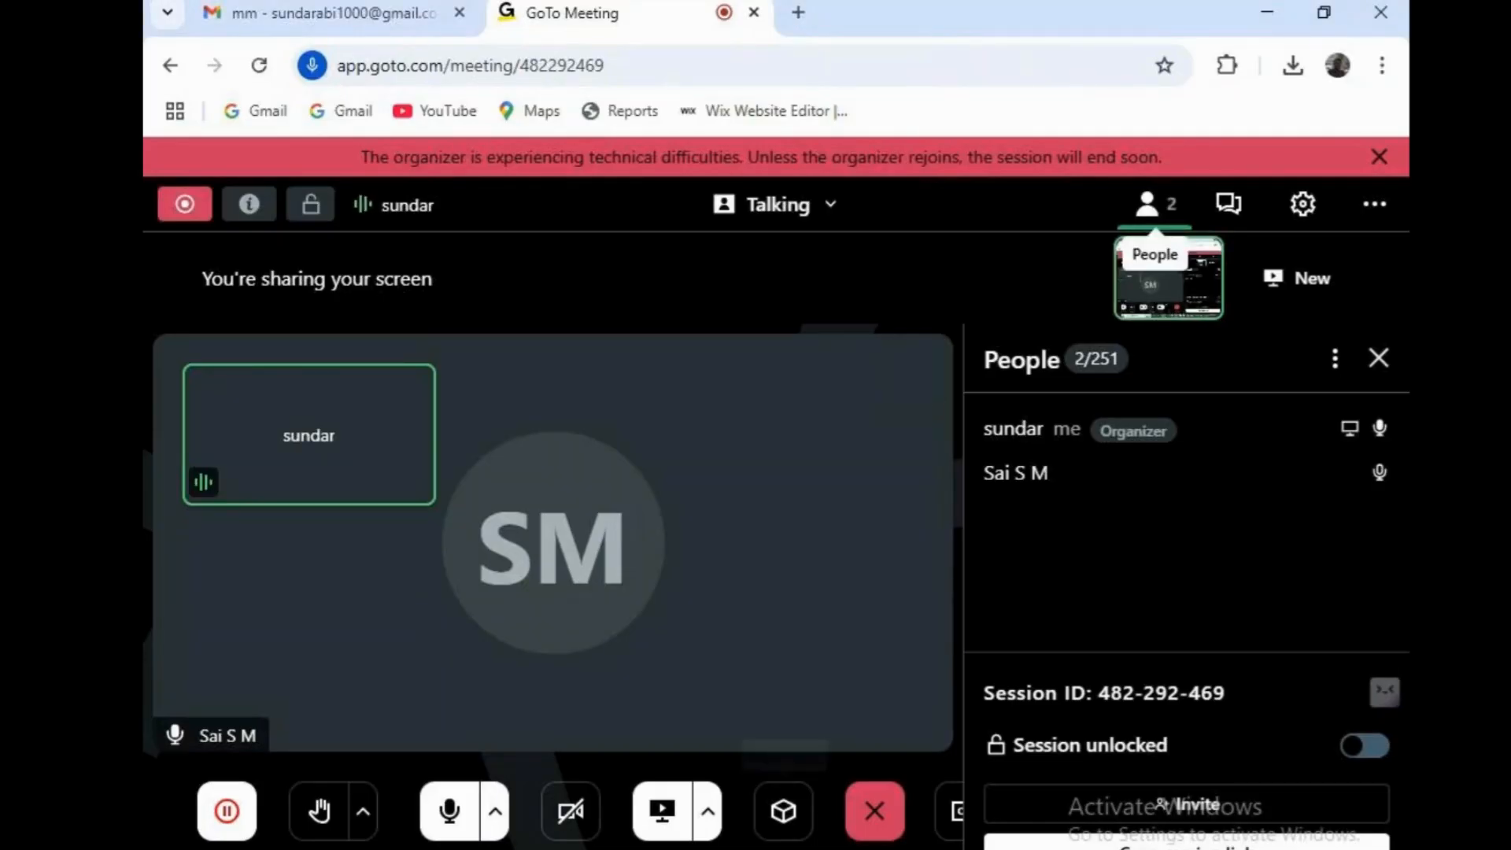
click(897, 824)
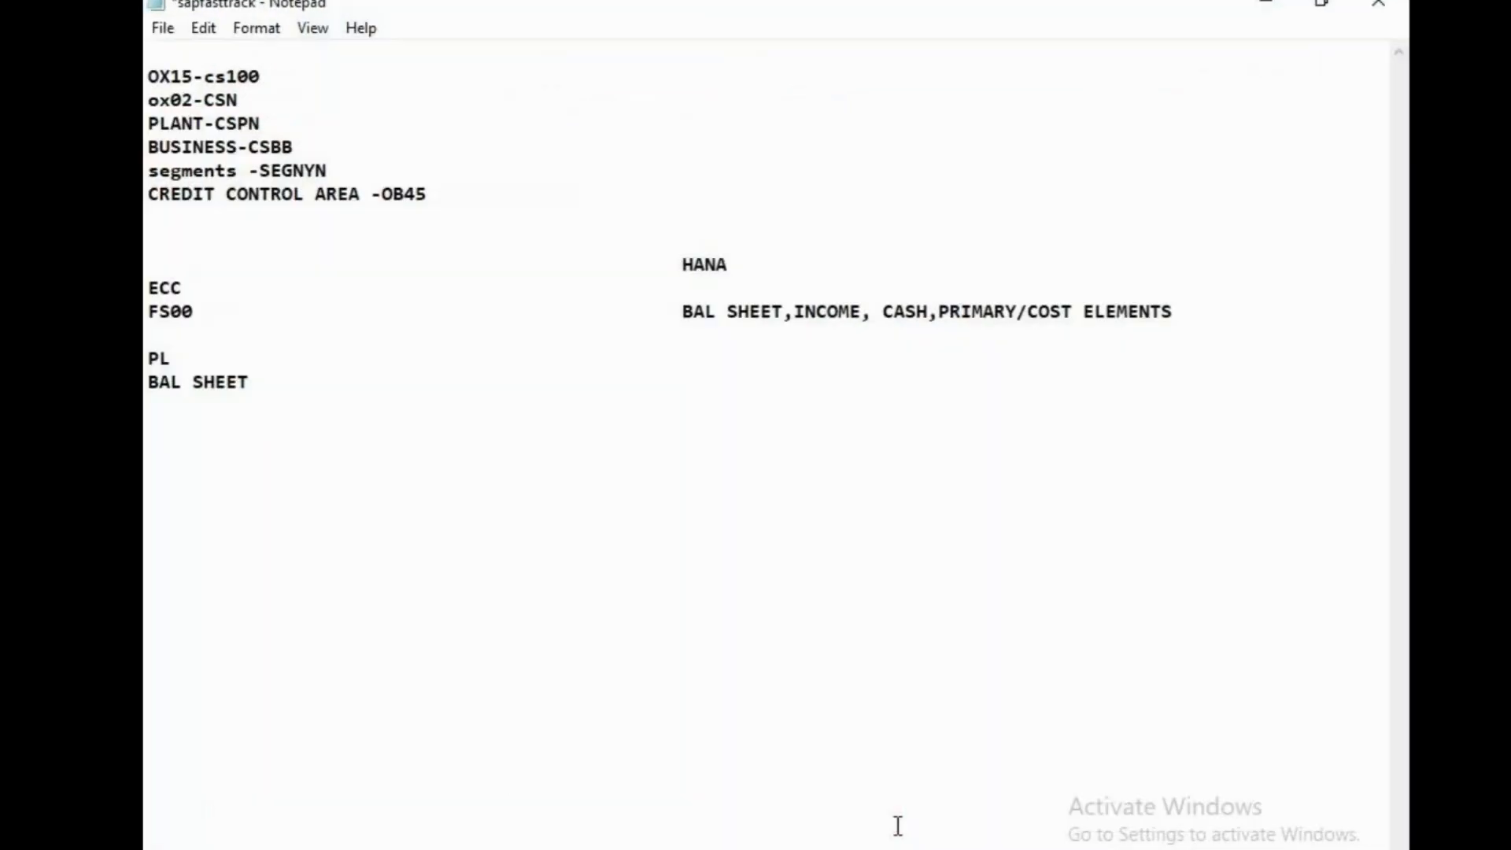
drag(163, 262, 304, 627)
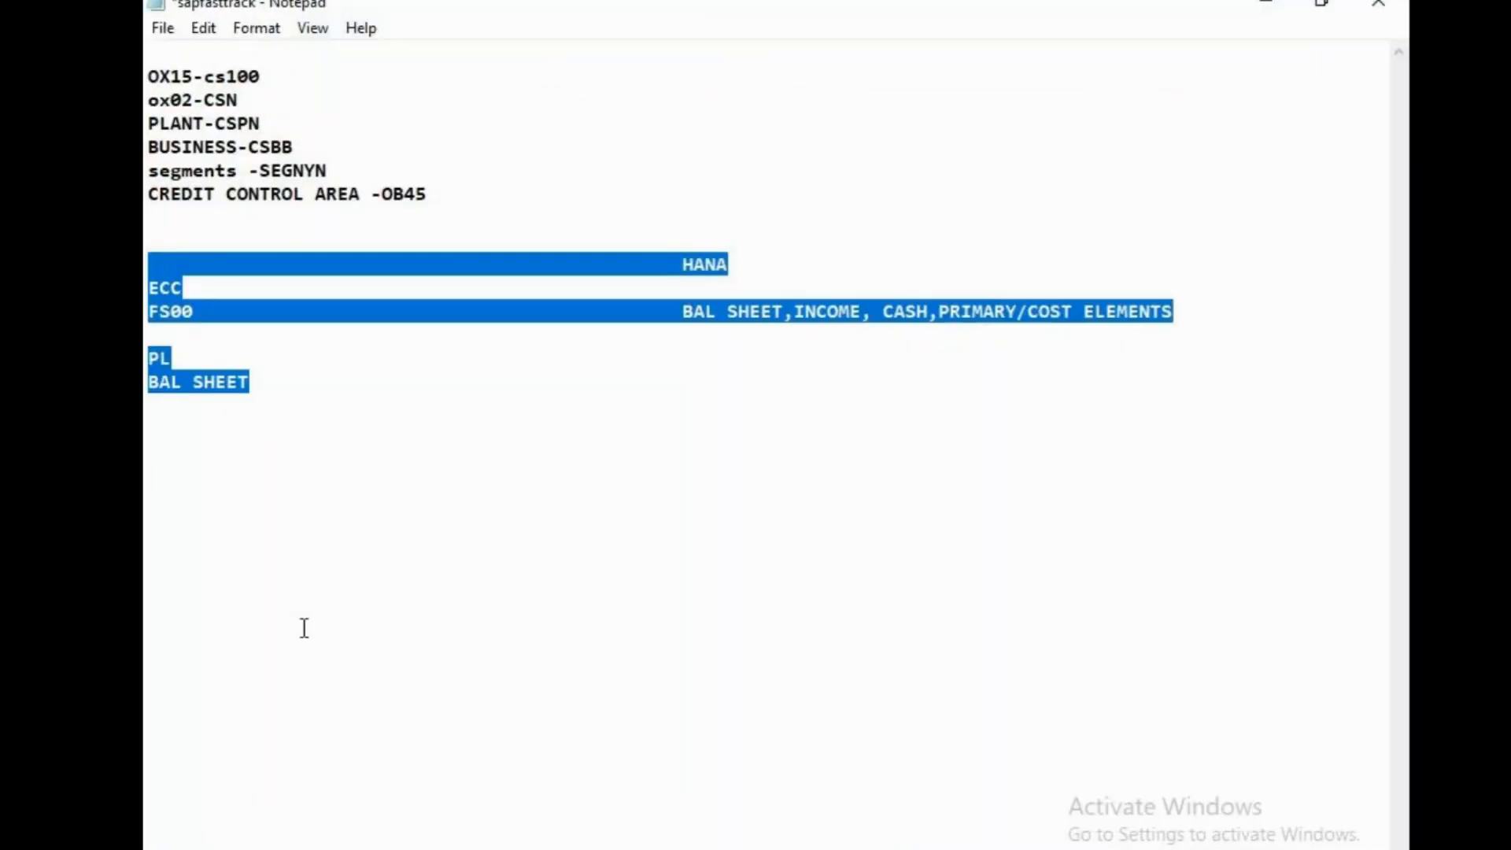
click(321, 524)
drag(681, 312, 1197, 311)
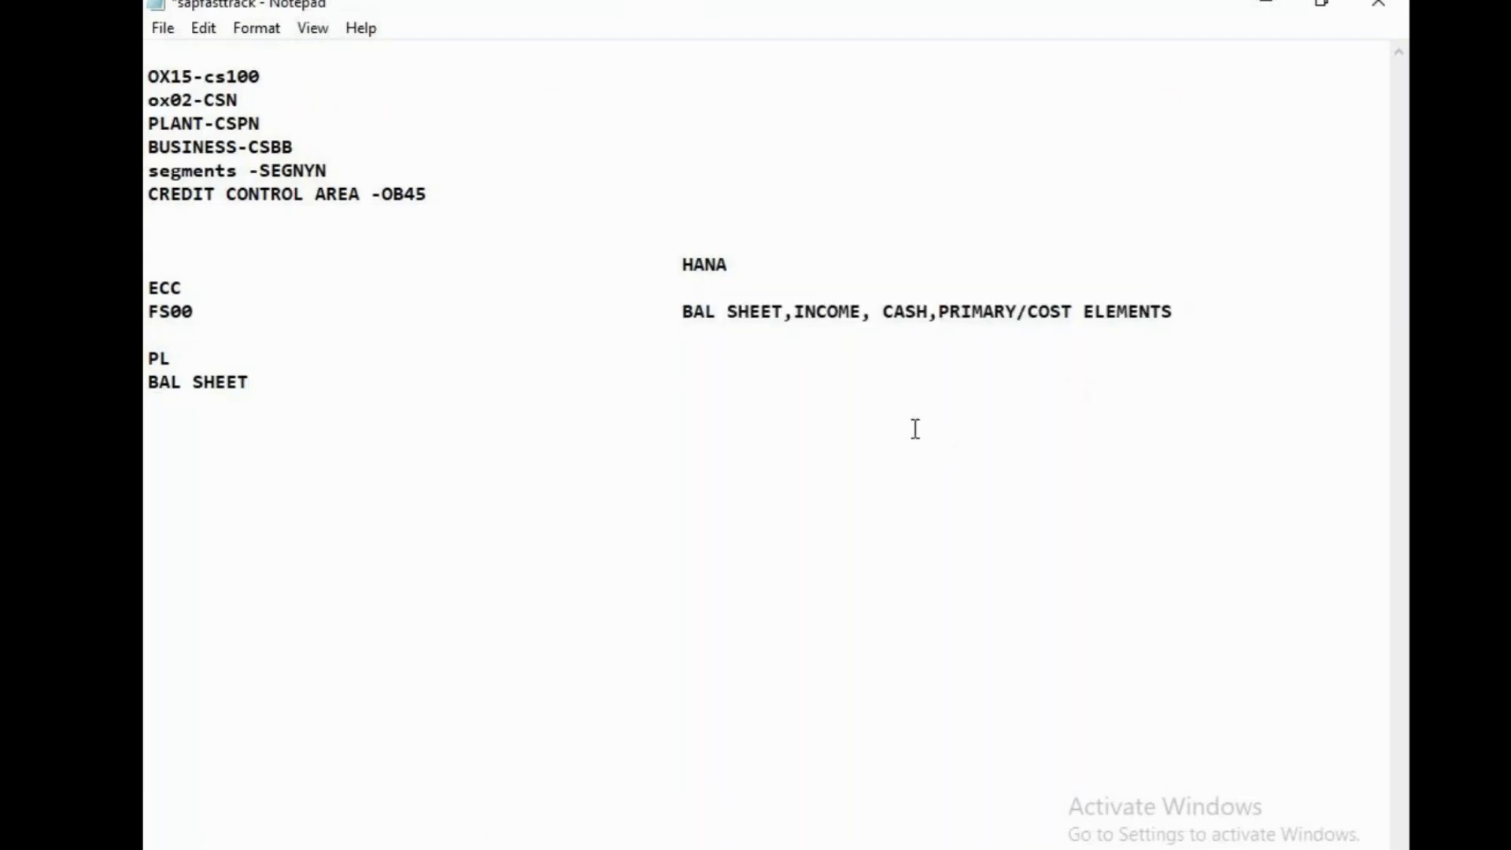
drag(146, 274, 148, 310)
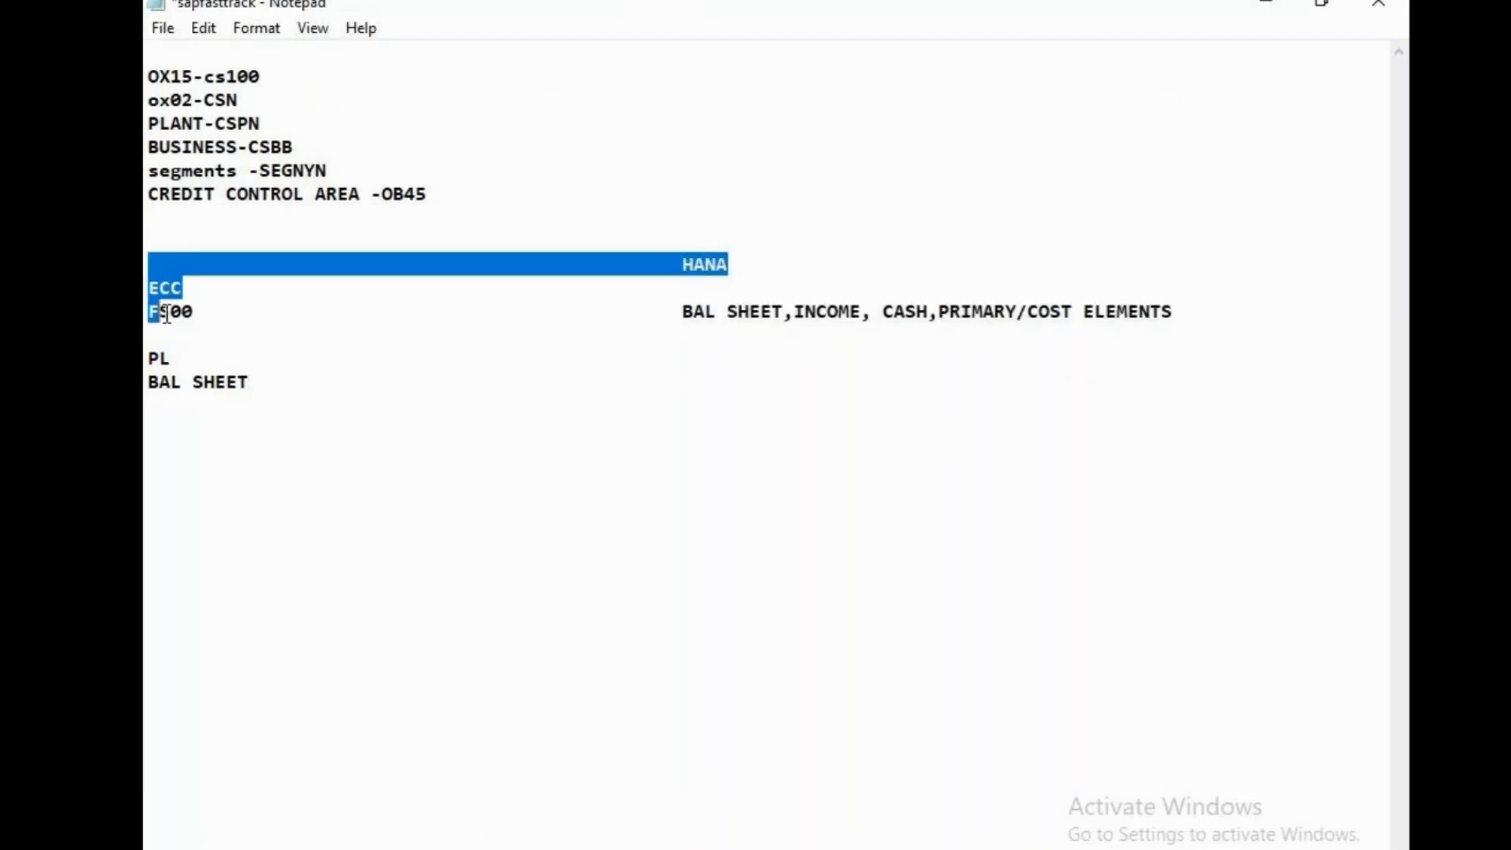
click(189, 339)
click(155, 256)
drag(155, 256, 310, 462)
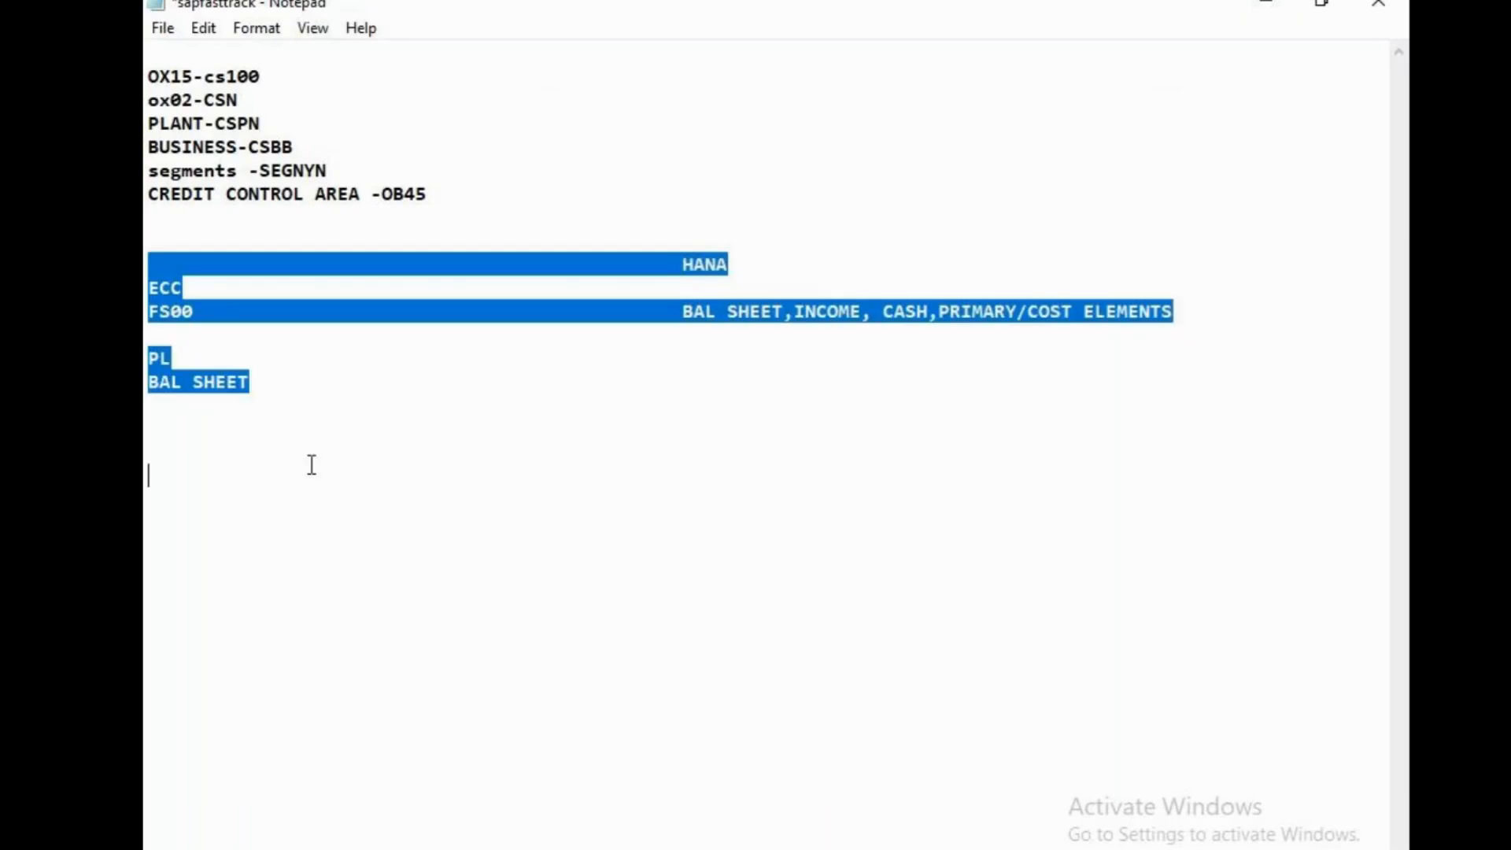
key(BackSpace)
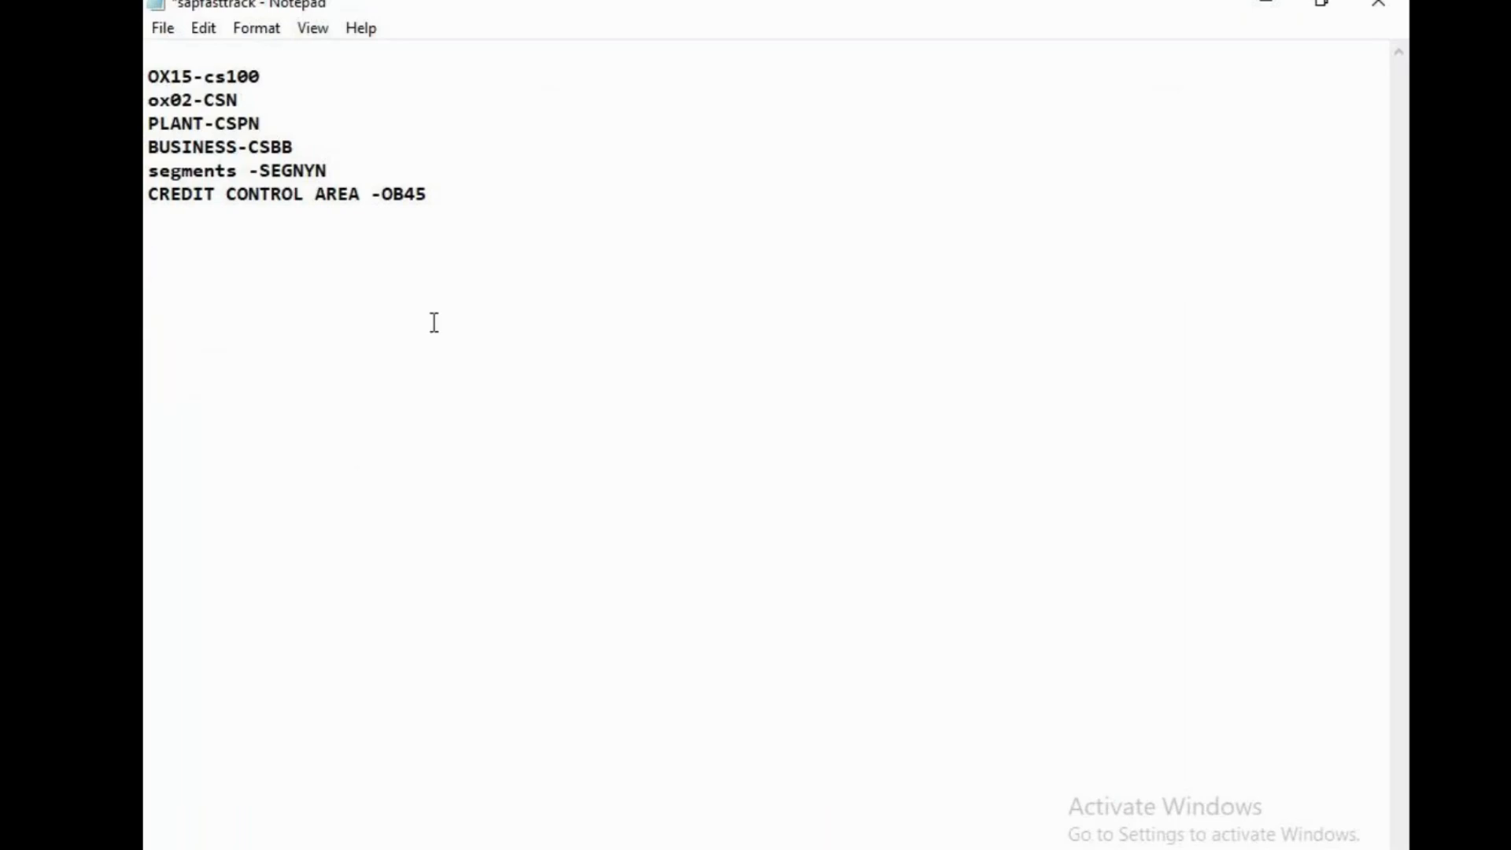
Replace OB45 with "csn" in the credit control area note, save the sapfasttrack file and switch to the SAP session
click(483, 189)
key(BackSpace)
key(BackSpace)
key(BackSpace)
key(BackSpace)
text(csn)
key(ctrl+s)
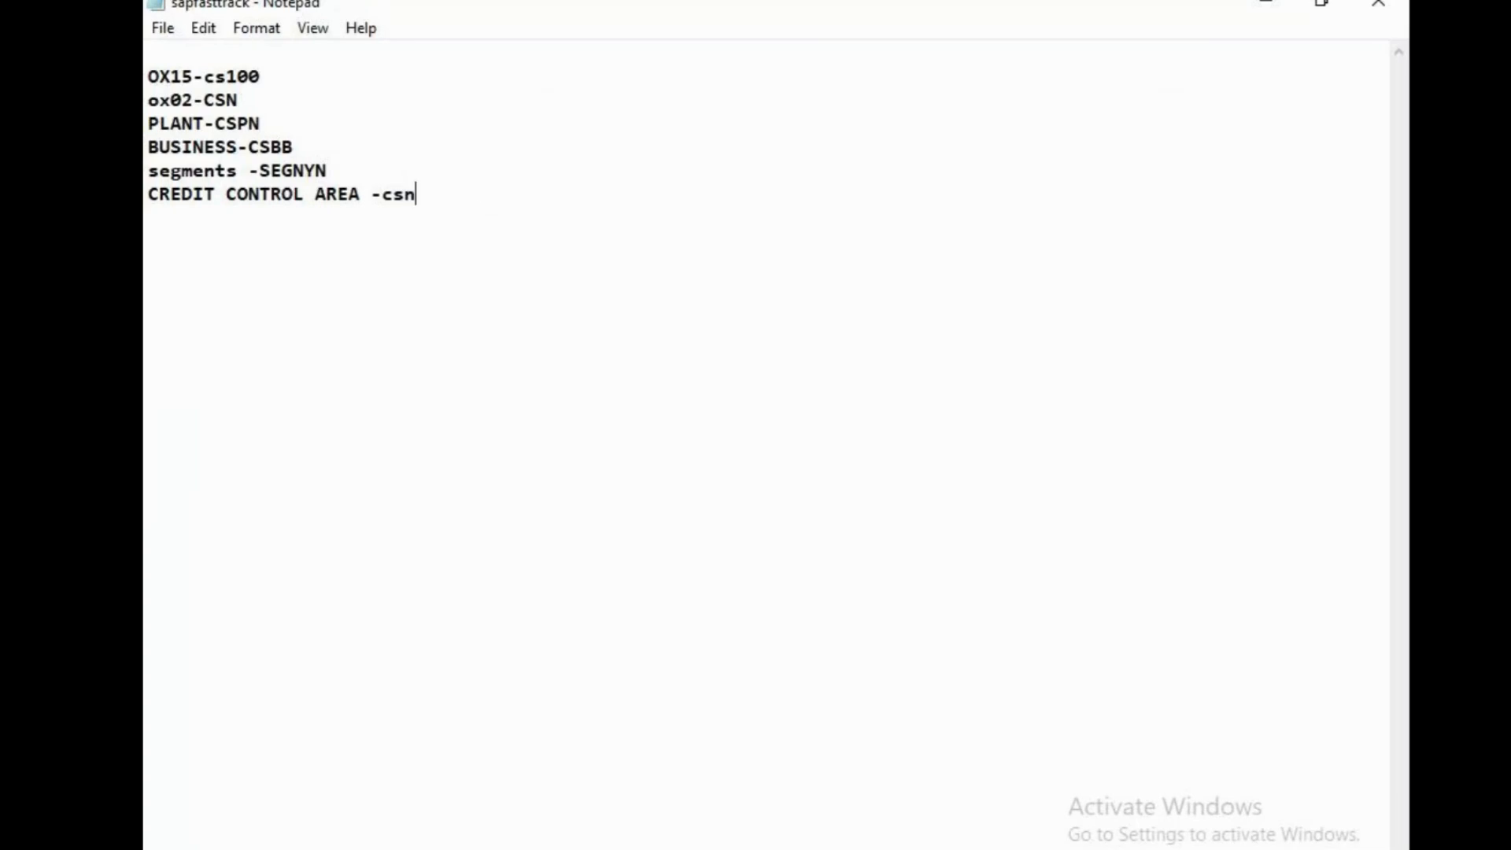
key(alt+Tab)
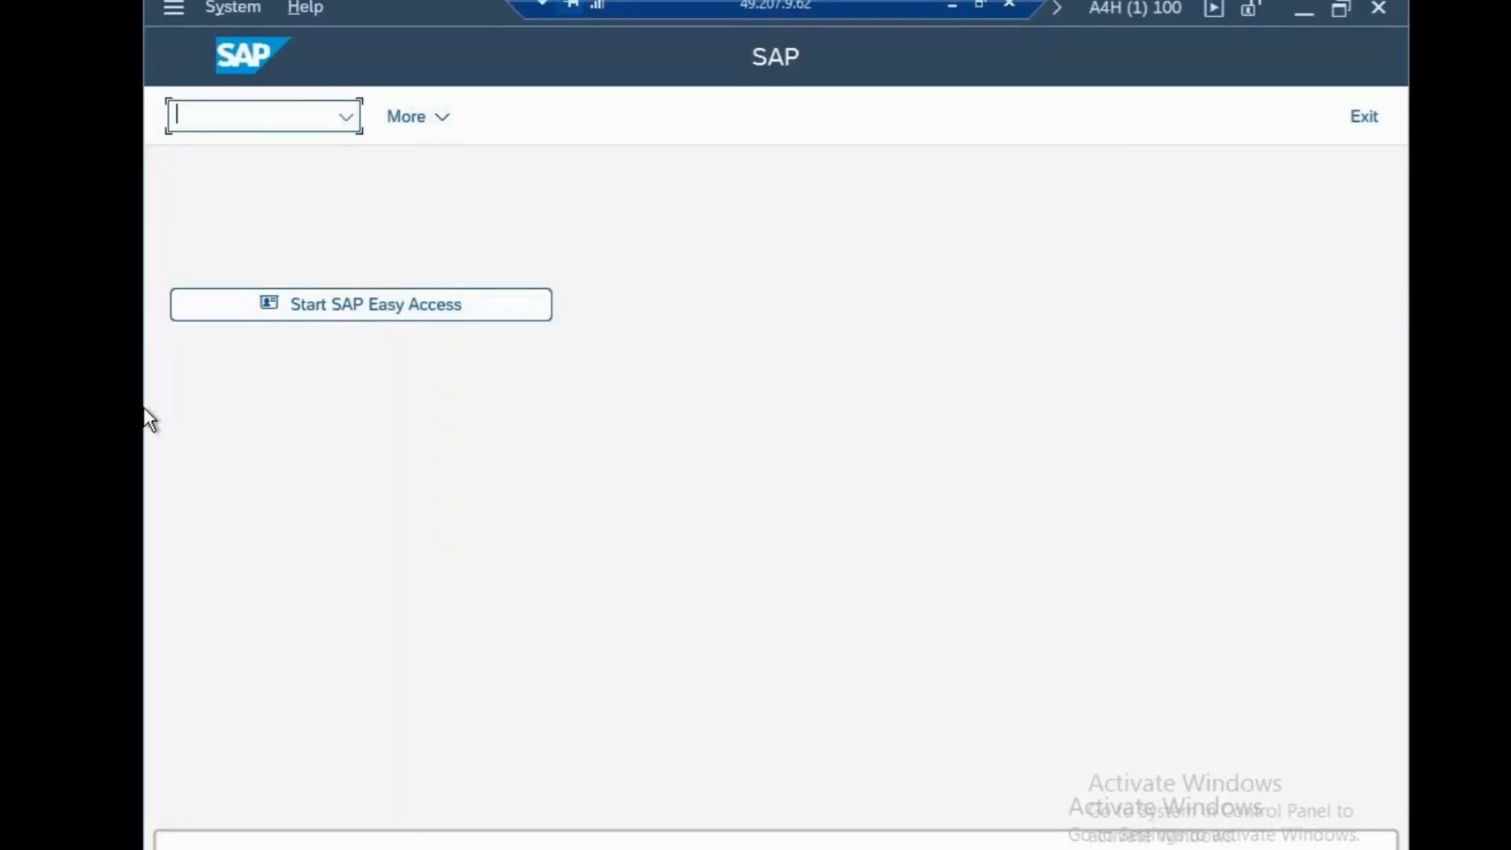
text(ob33)
key(Return)
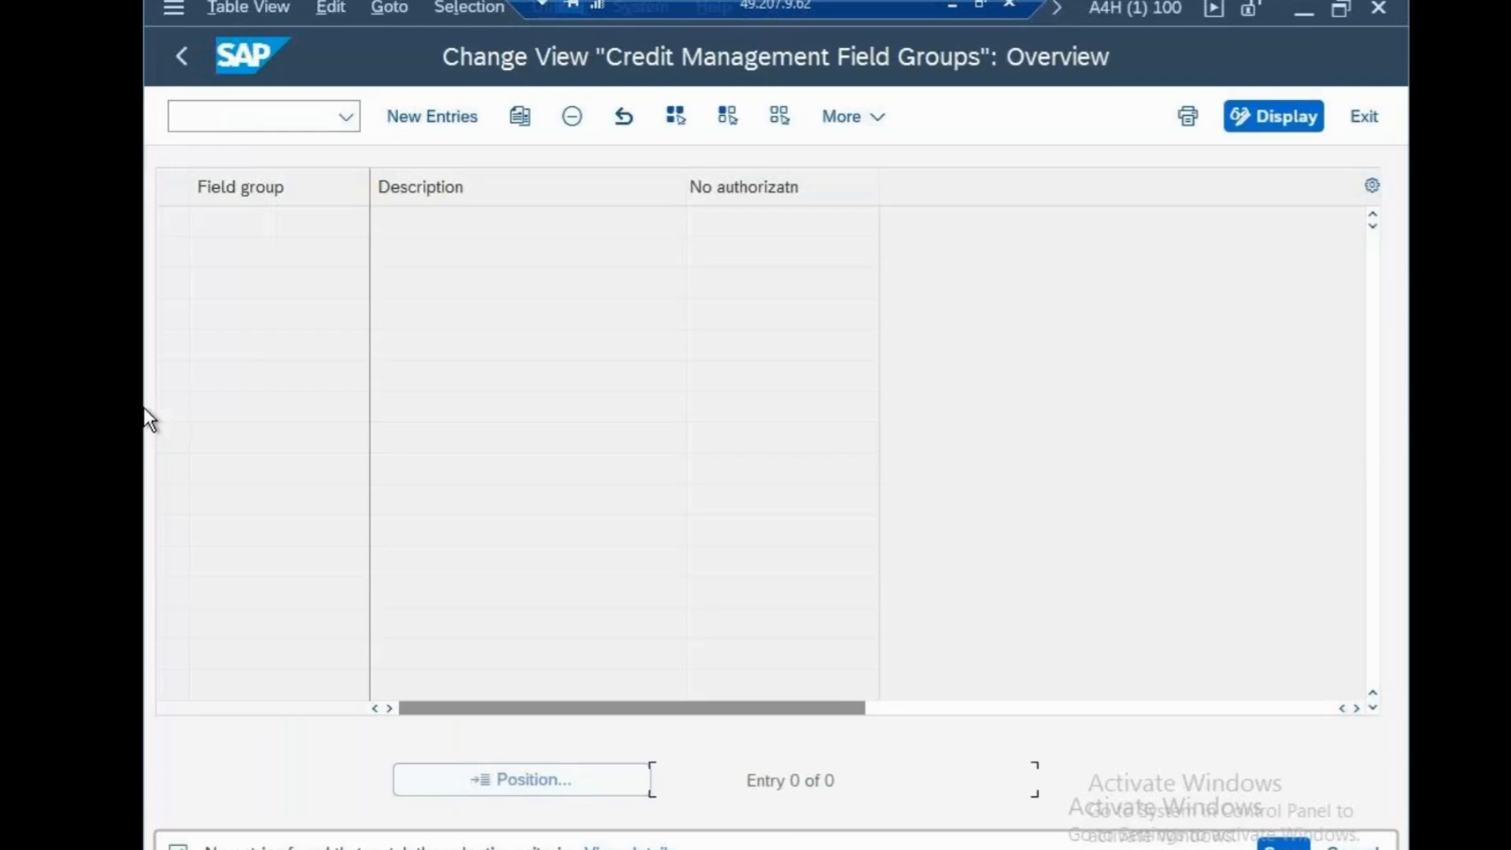
click(431, 118)
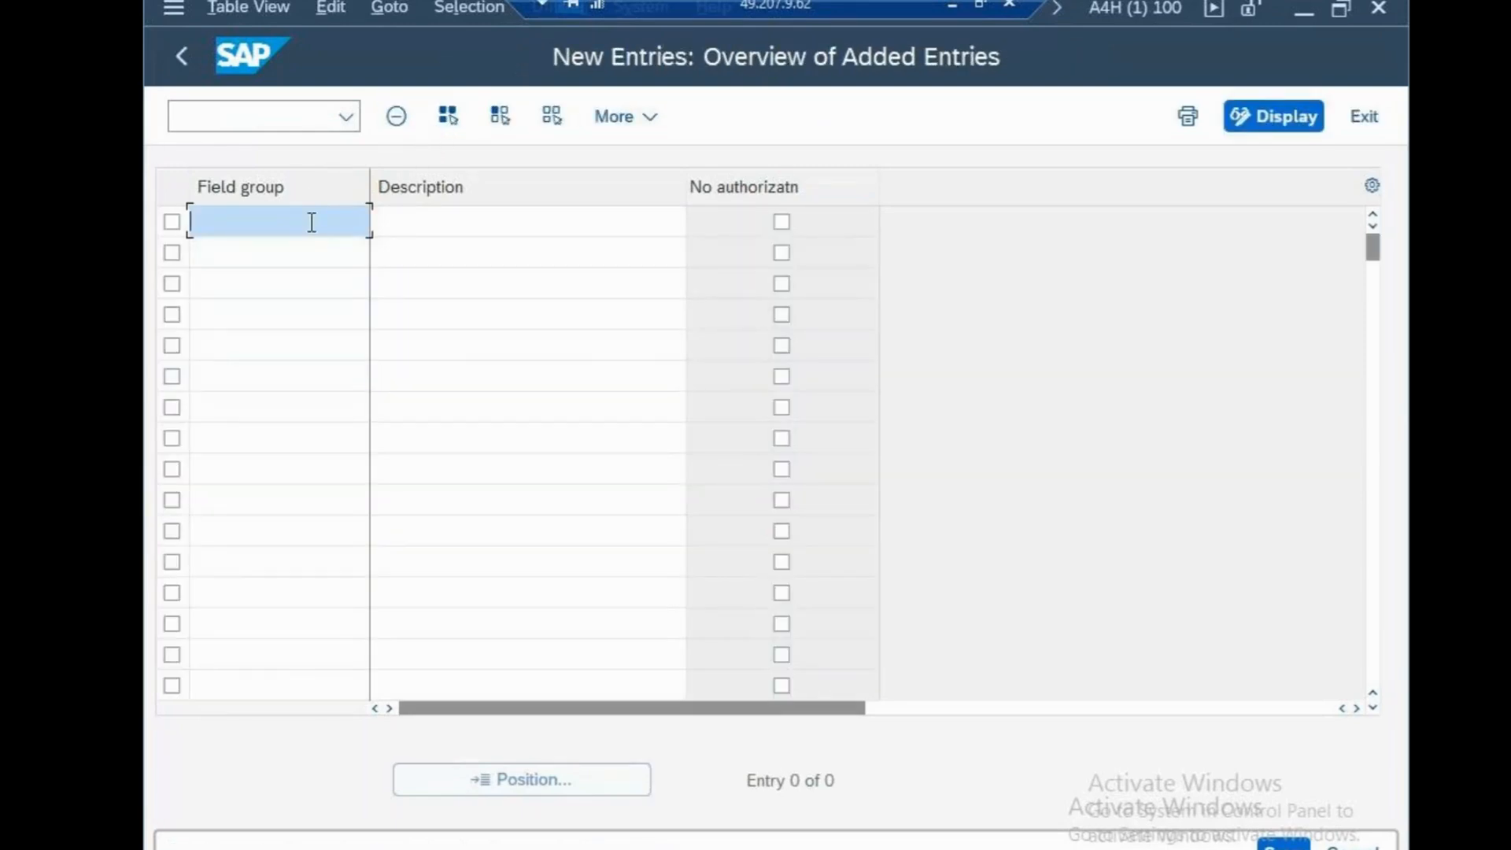
click(301, 121)
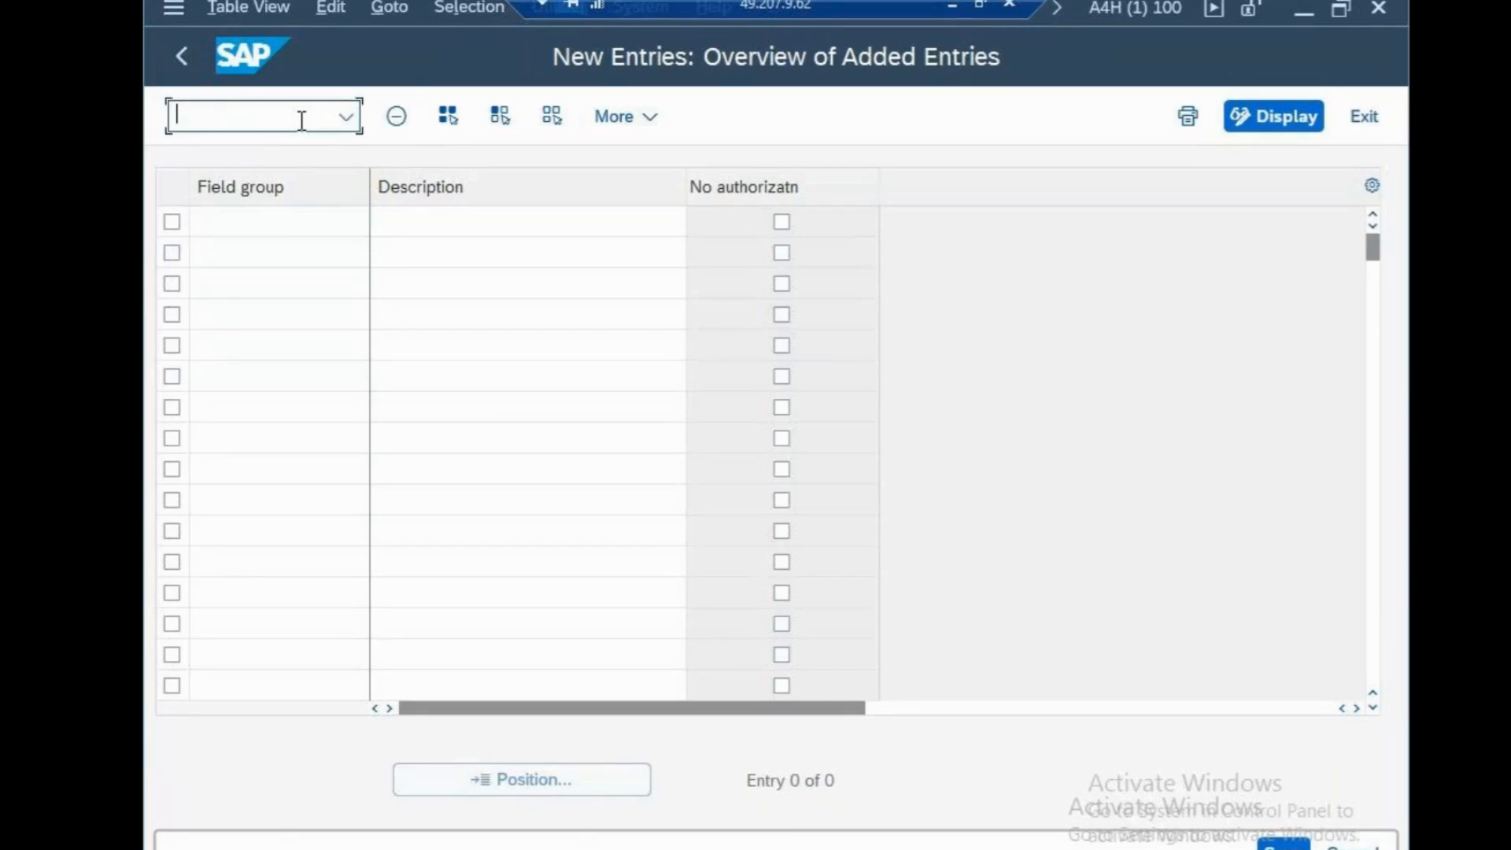
text(/n)
key(Return)
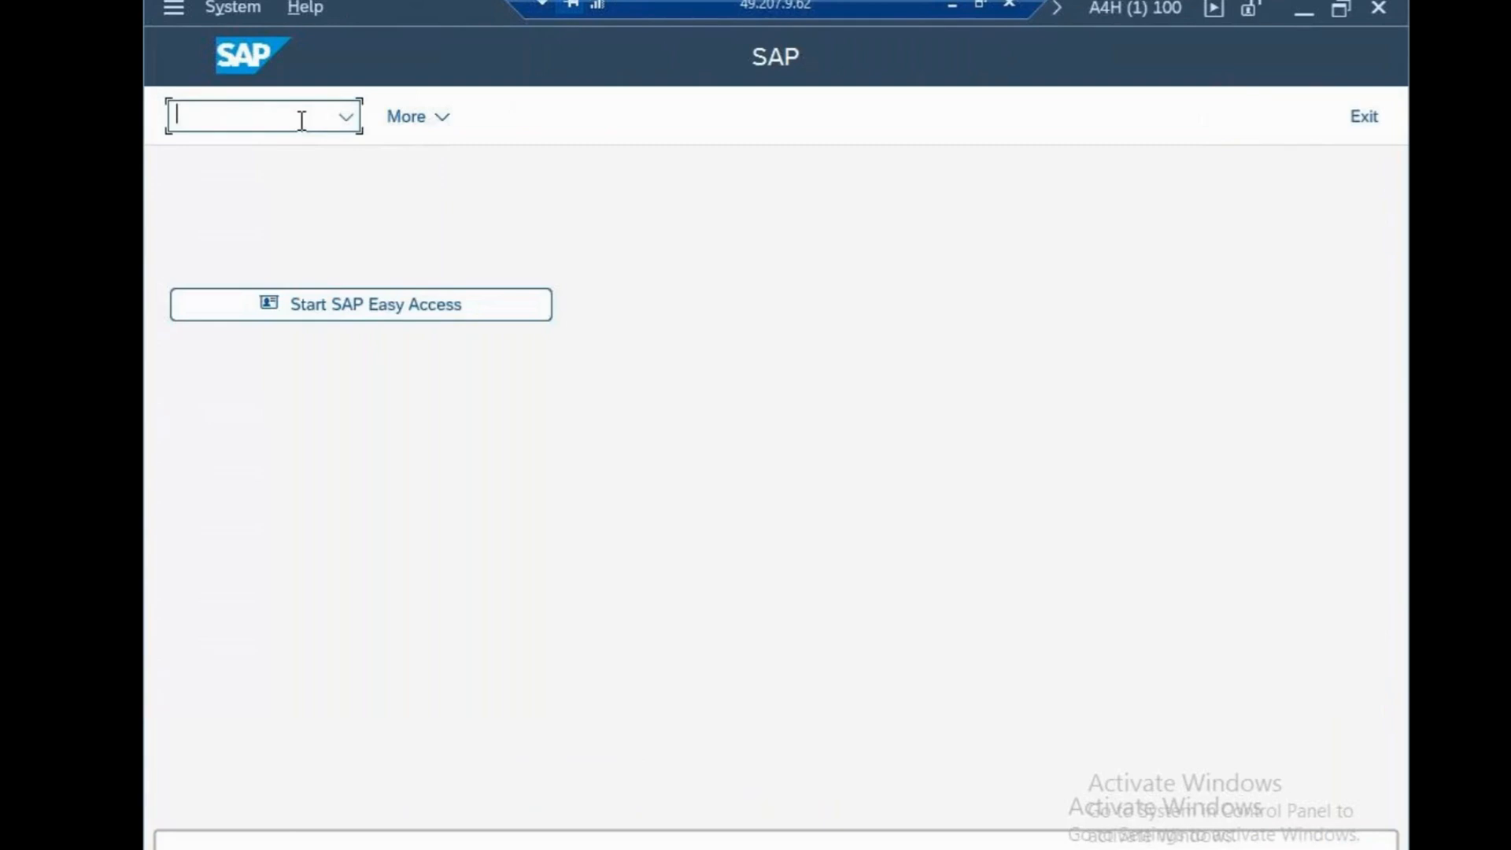
Run transaction OB38 and position the company code to credit control area assignment list at company code CSN
text(ob38)
key(Return)
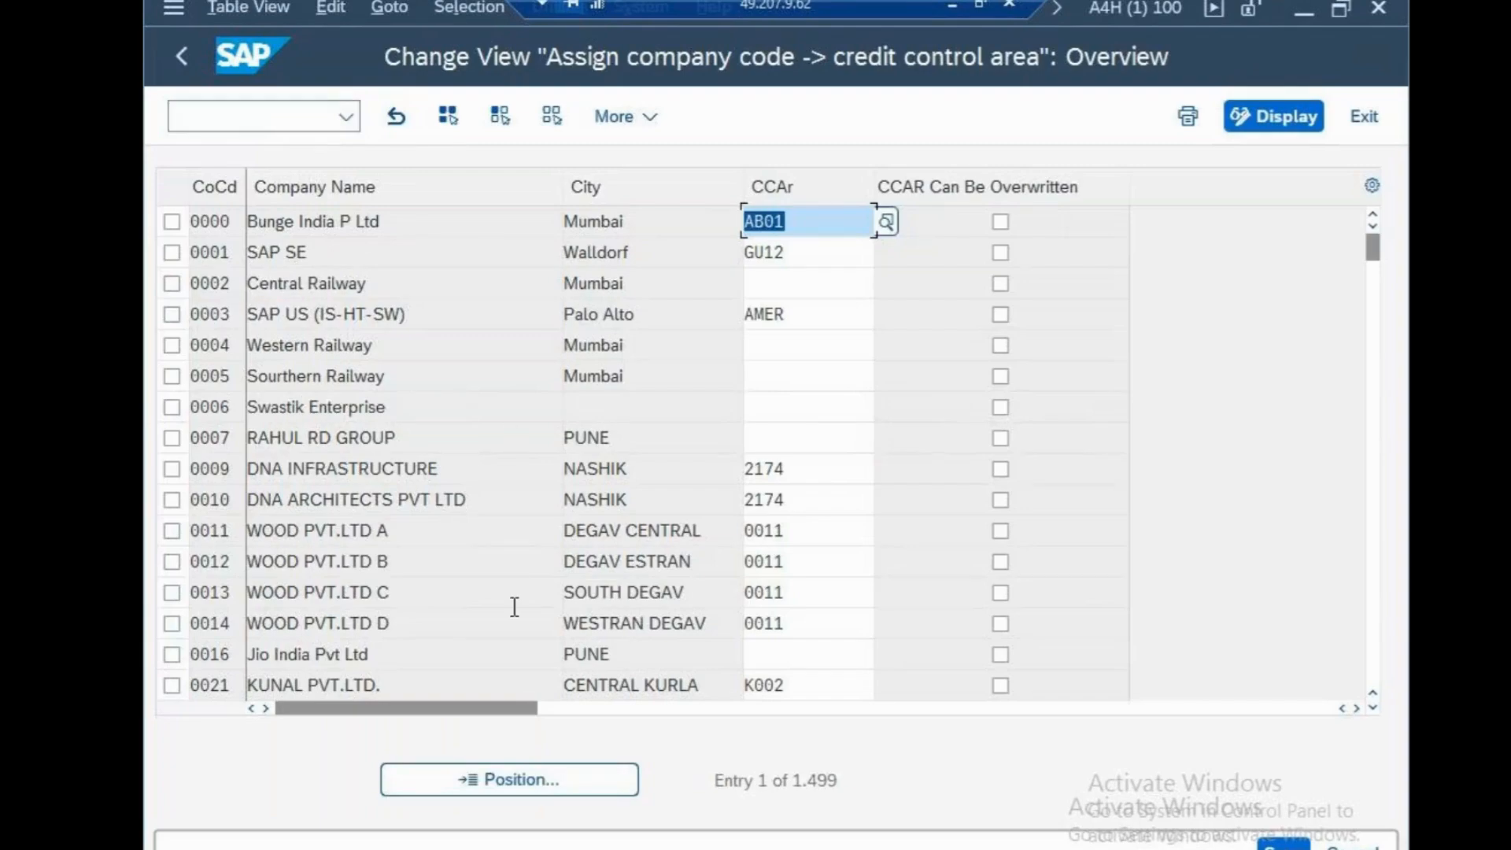
click(549, 784)
text(csn)
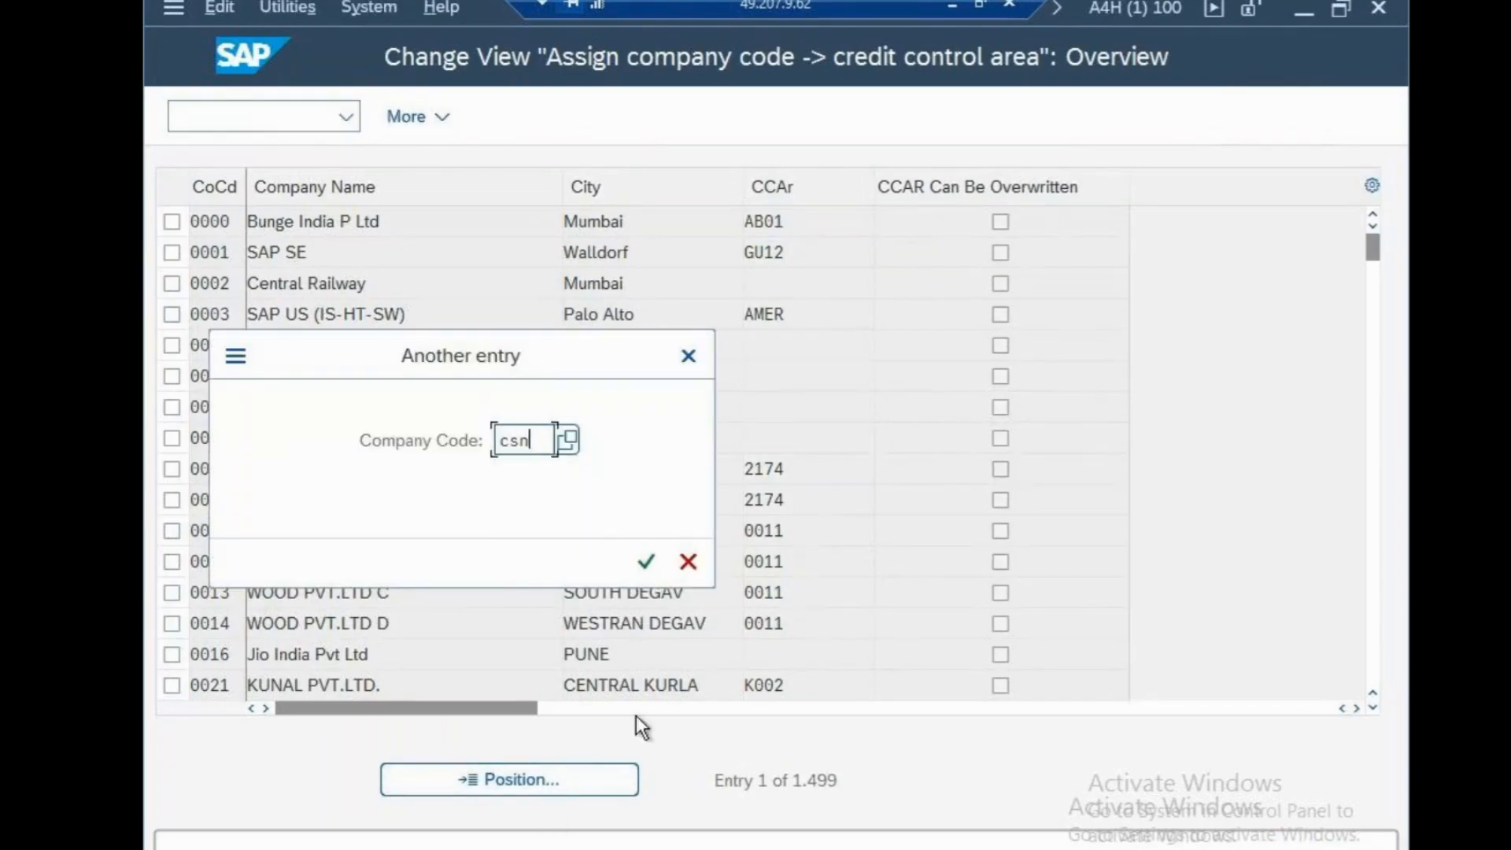
click(646, 561)
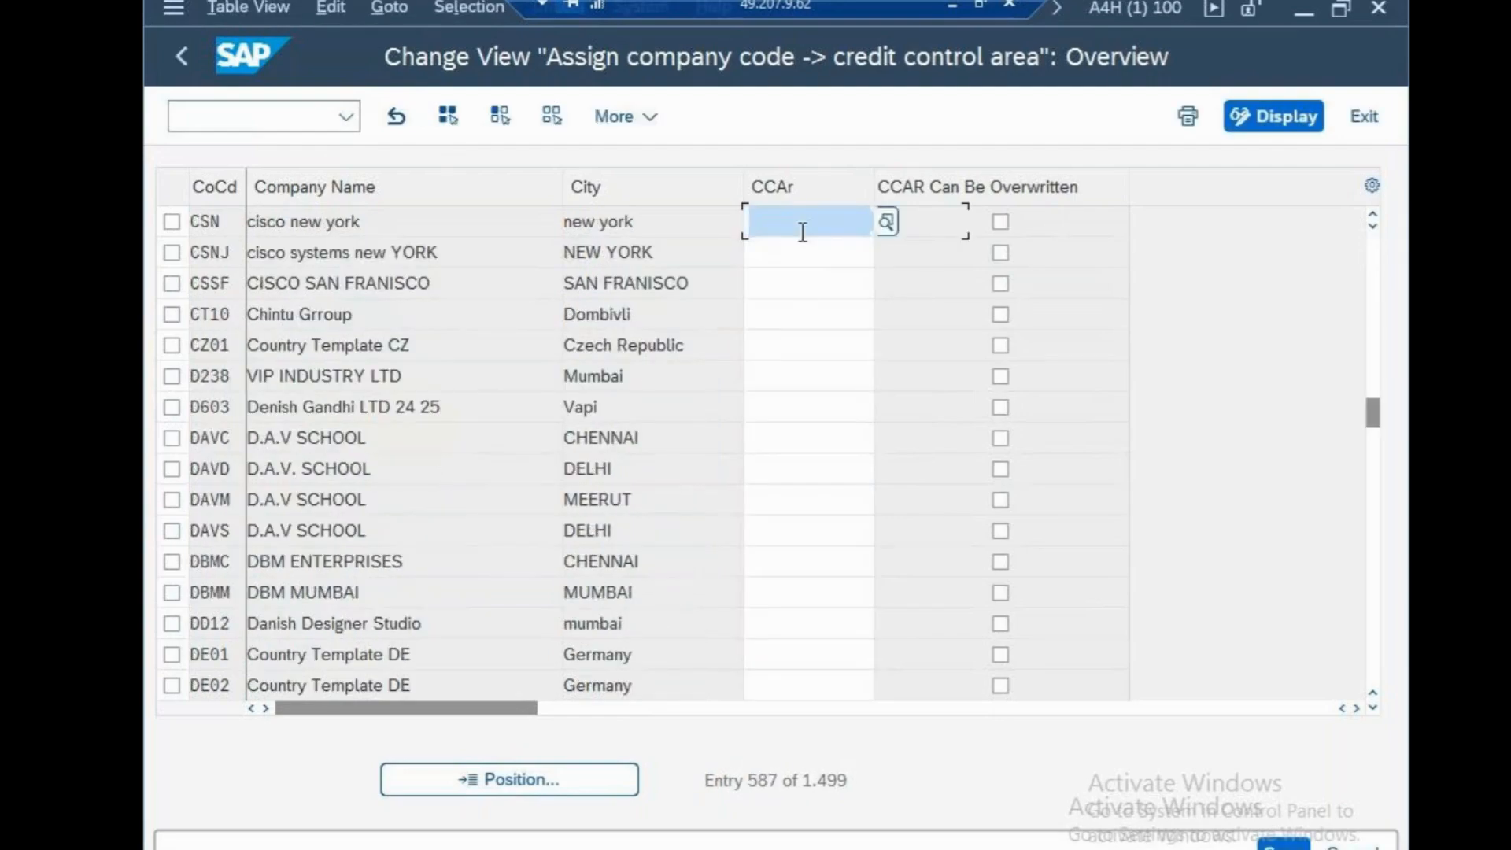
Assign credit control area CSN to company code CSN and save it in the cisco systems customizing request
text(csn)
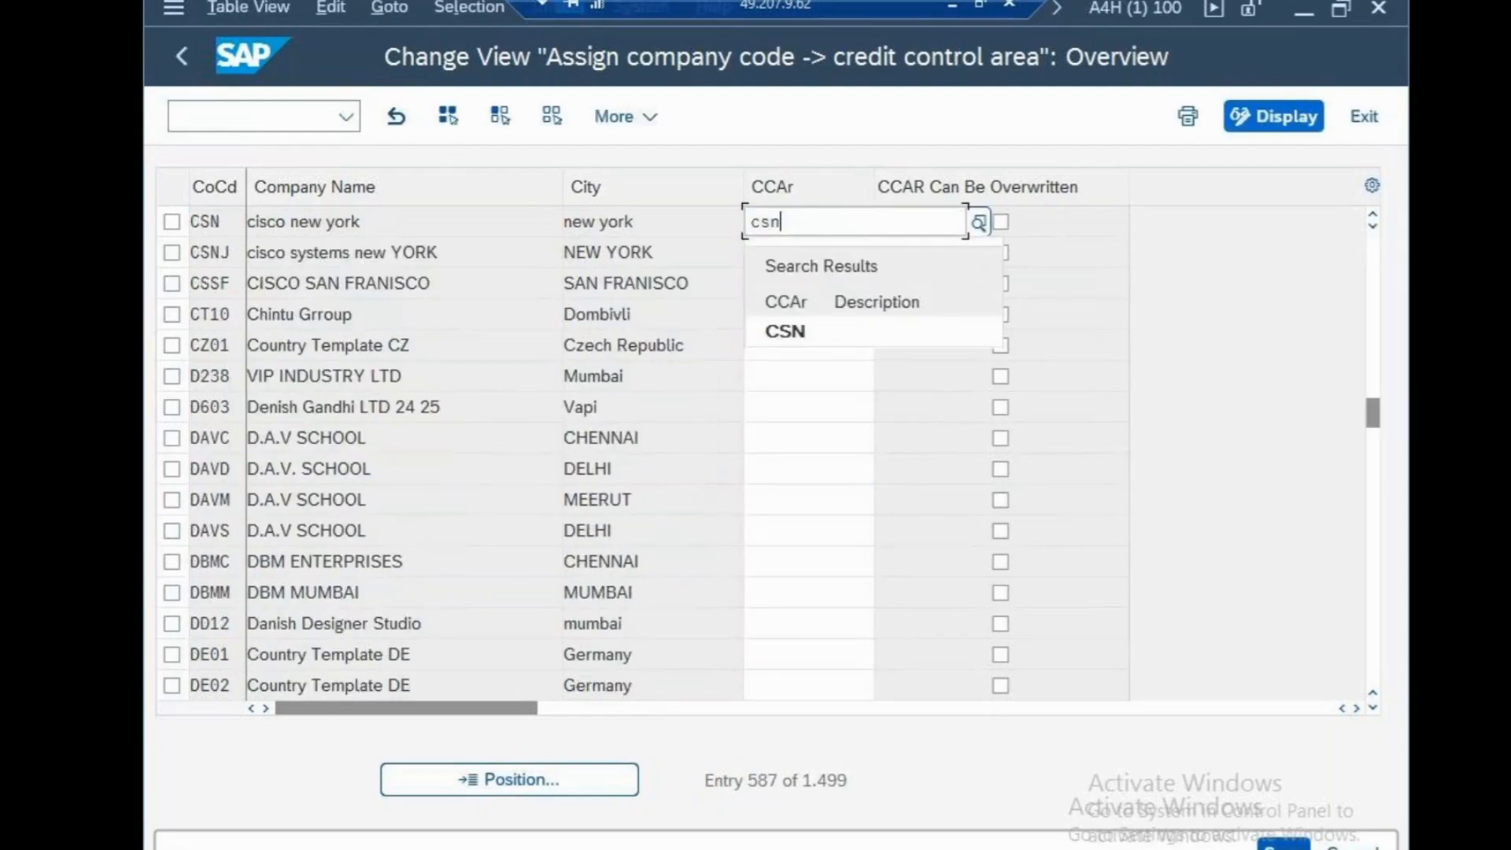
key(ctrl+s)
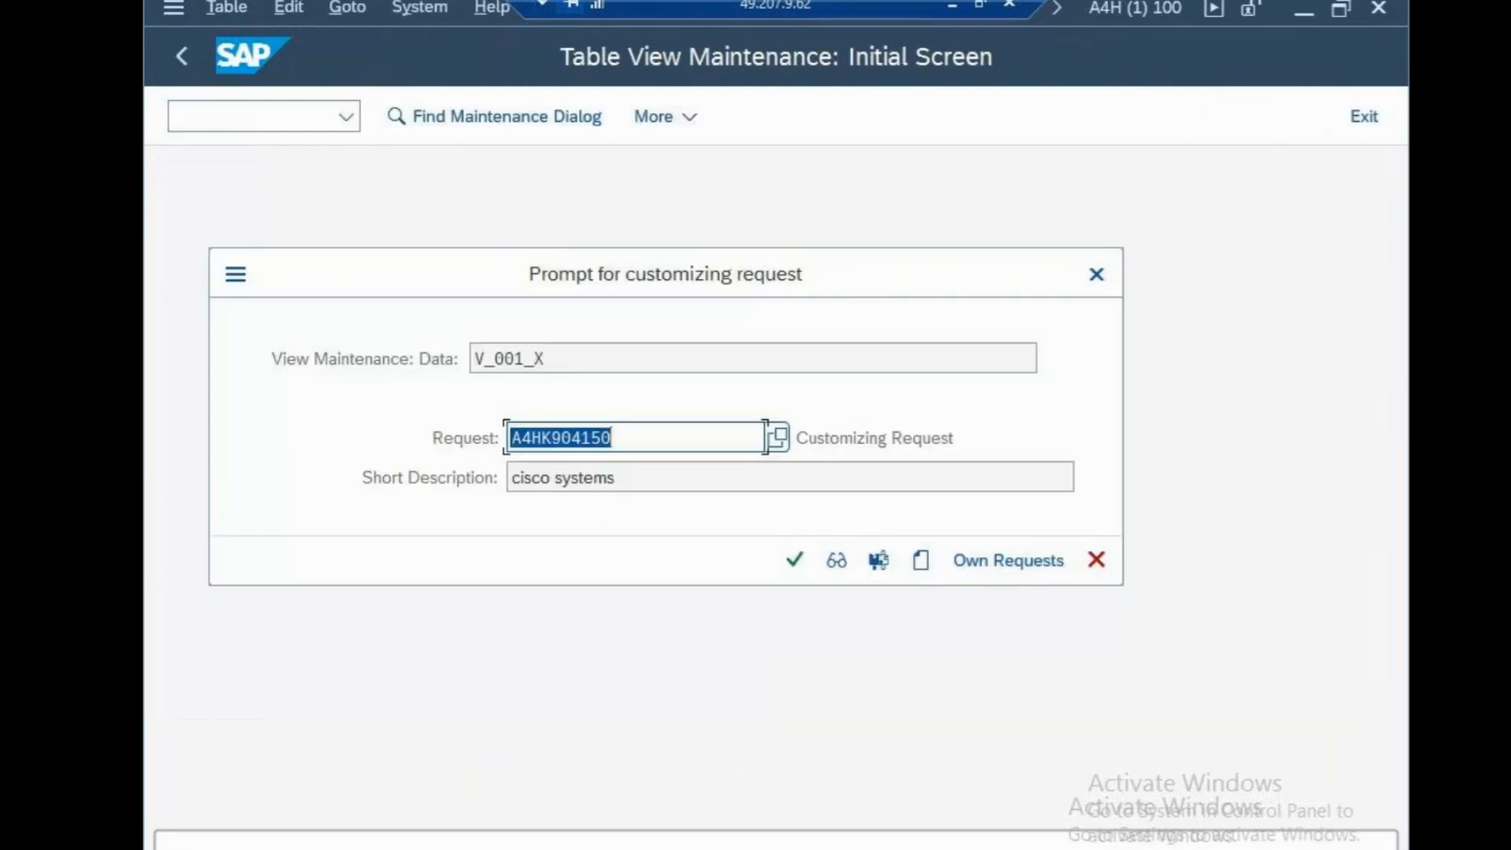
click(795, 560)
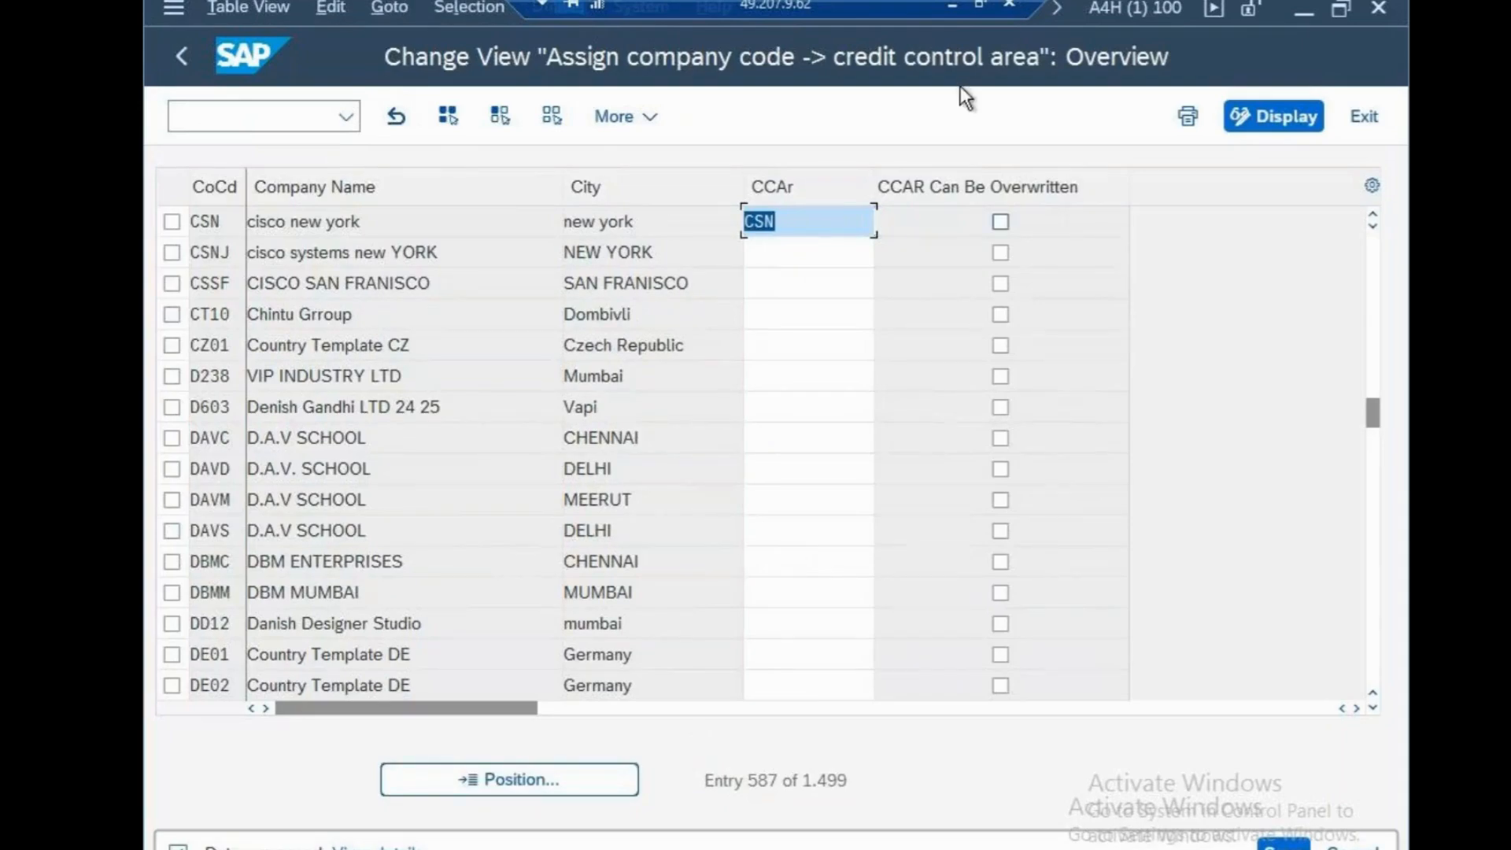
Switch to Notepad, add blank lines beneath the credit control area note and switch back to the SAP session
click(952, 6)
key(Return)
key(Return)
key(Return)
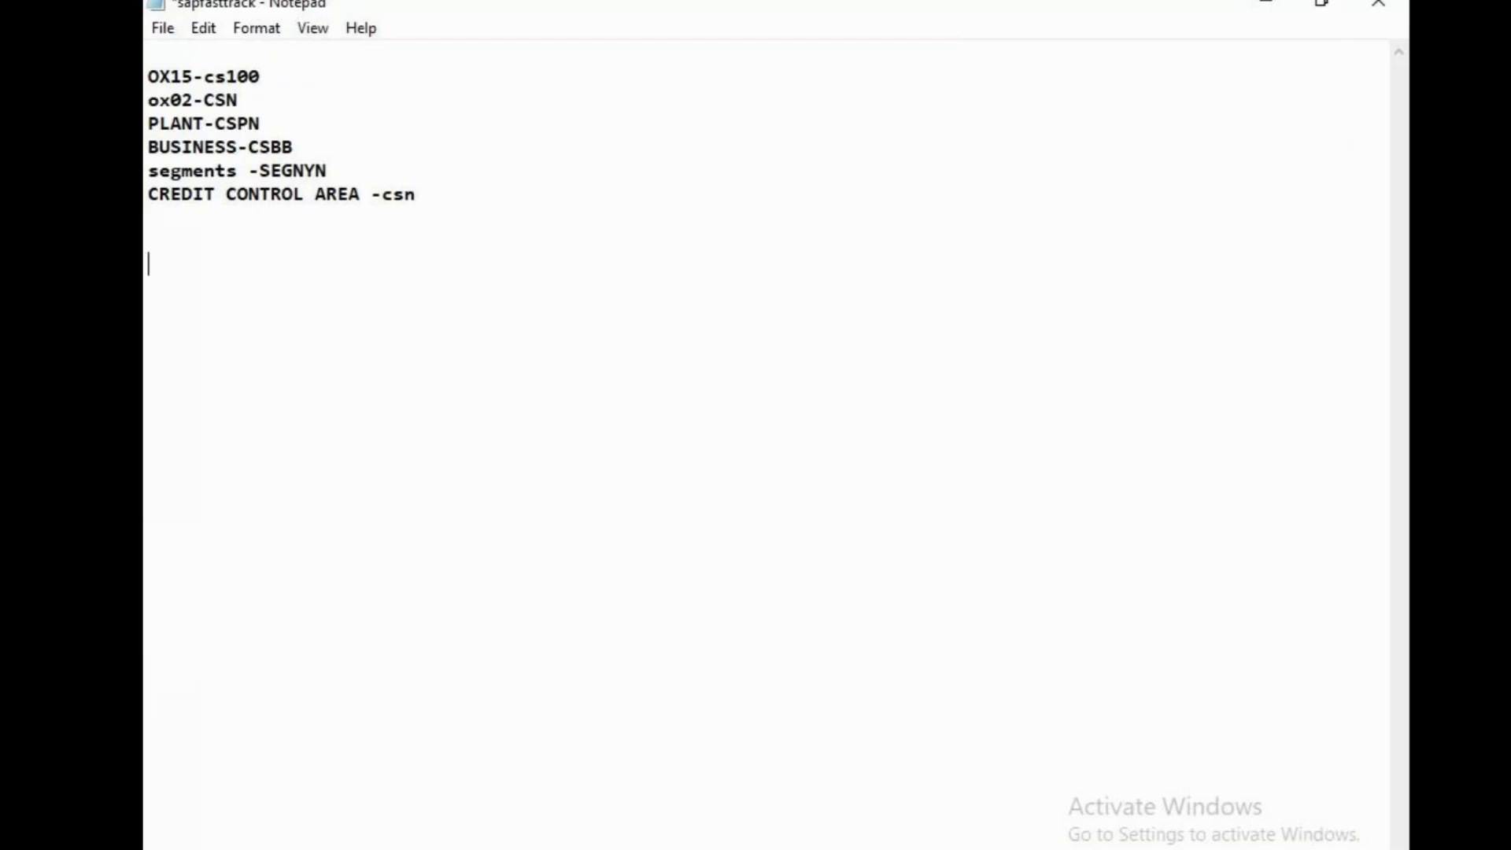
click(715, 849)
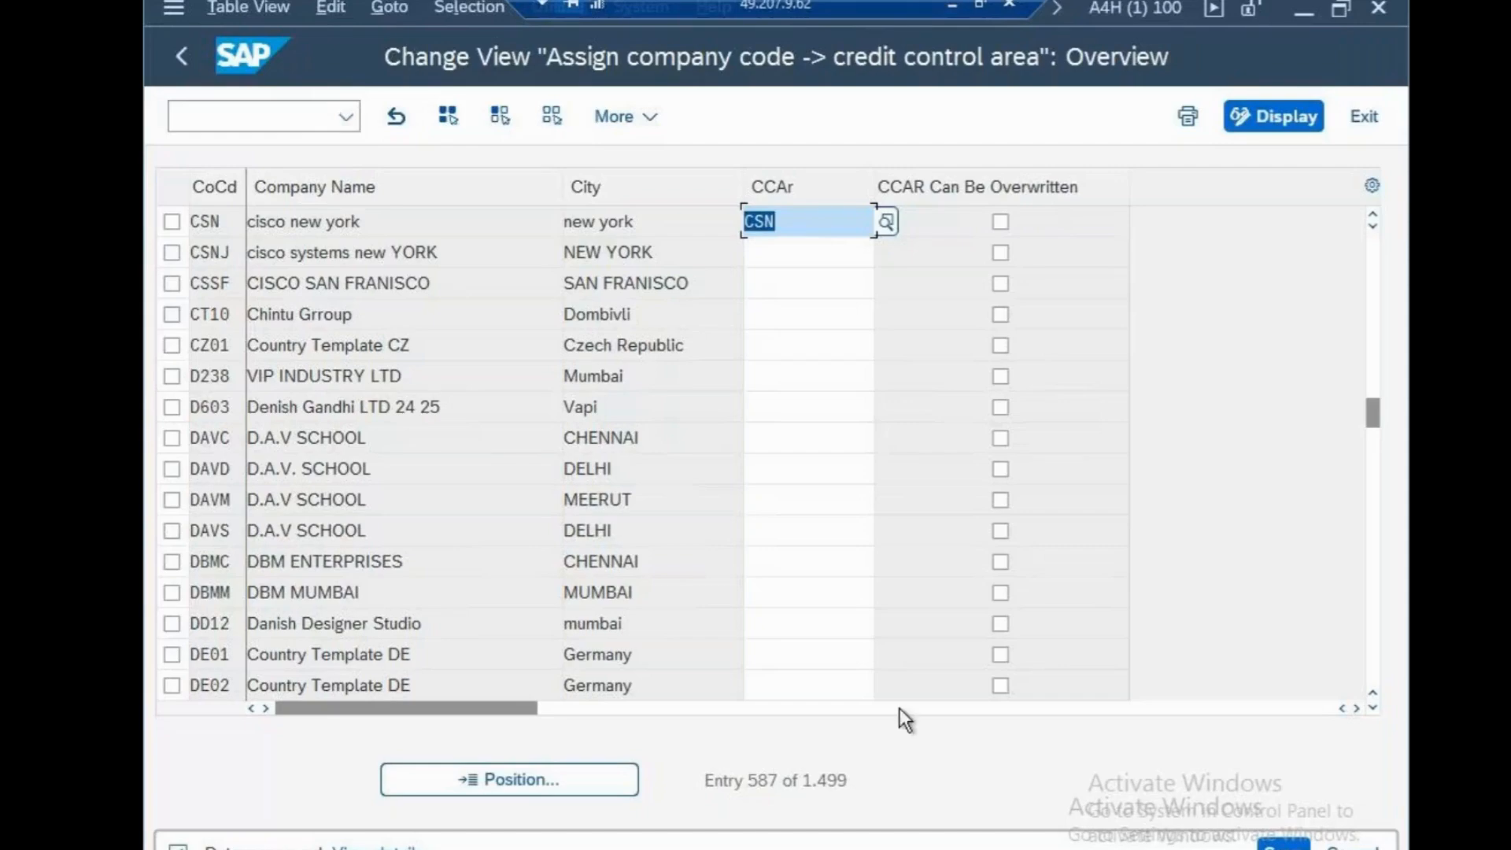
Return to the SAP start screen and open the list of all charts of accounts with transaction OB13
click(272, 111)
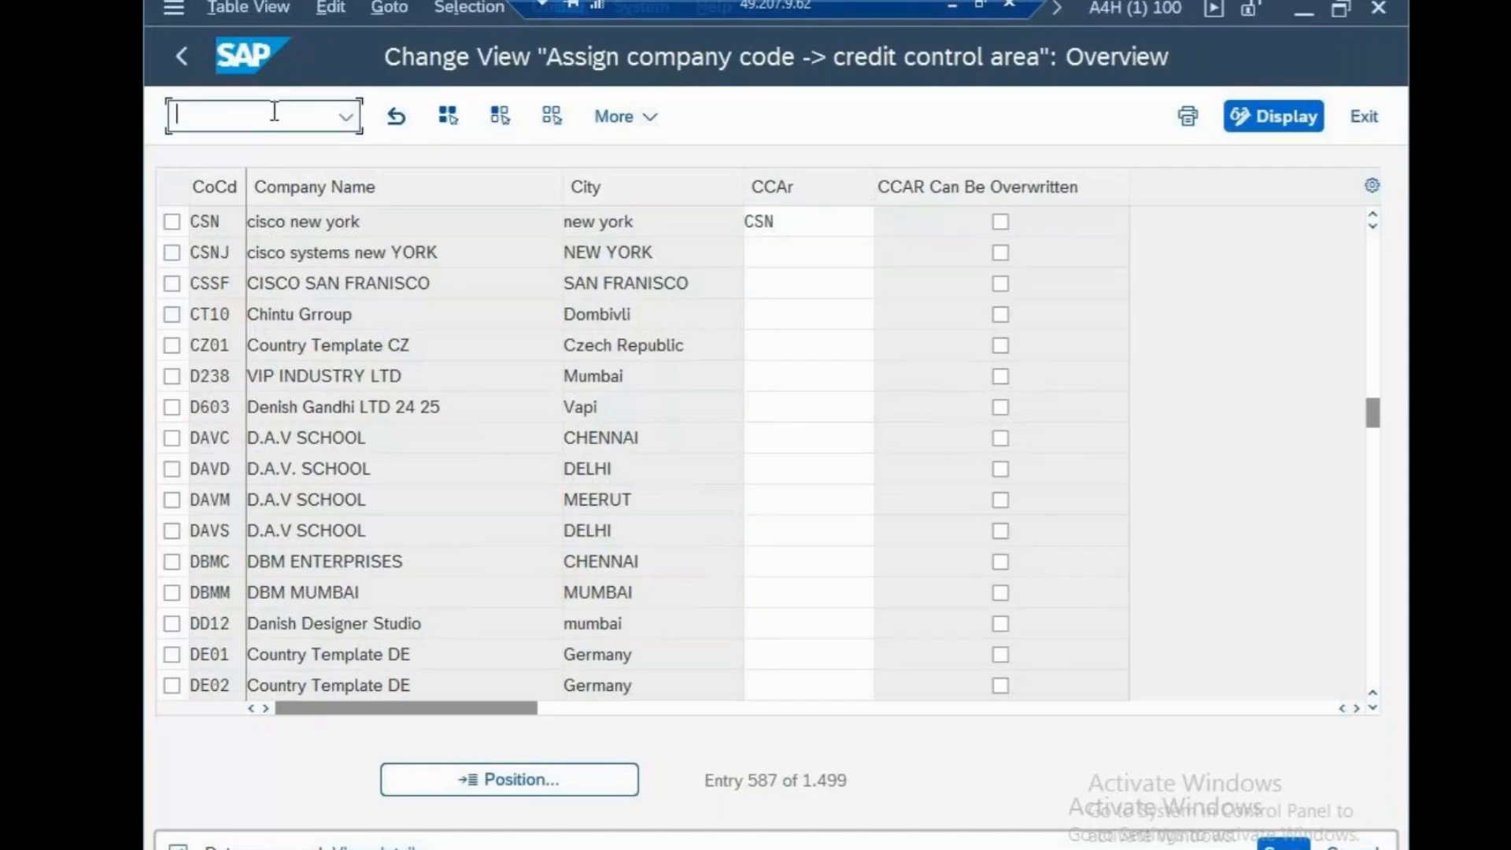
text(/n)
key(Return)
text(ob1)
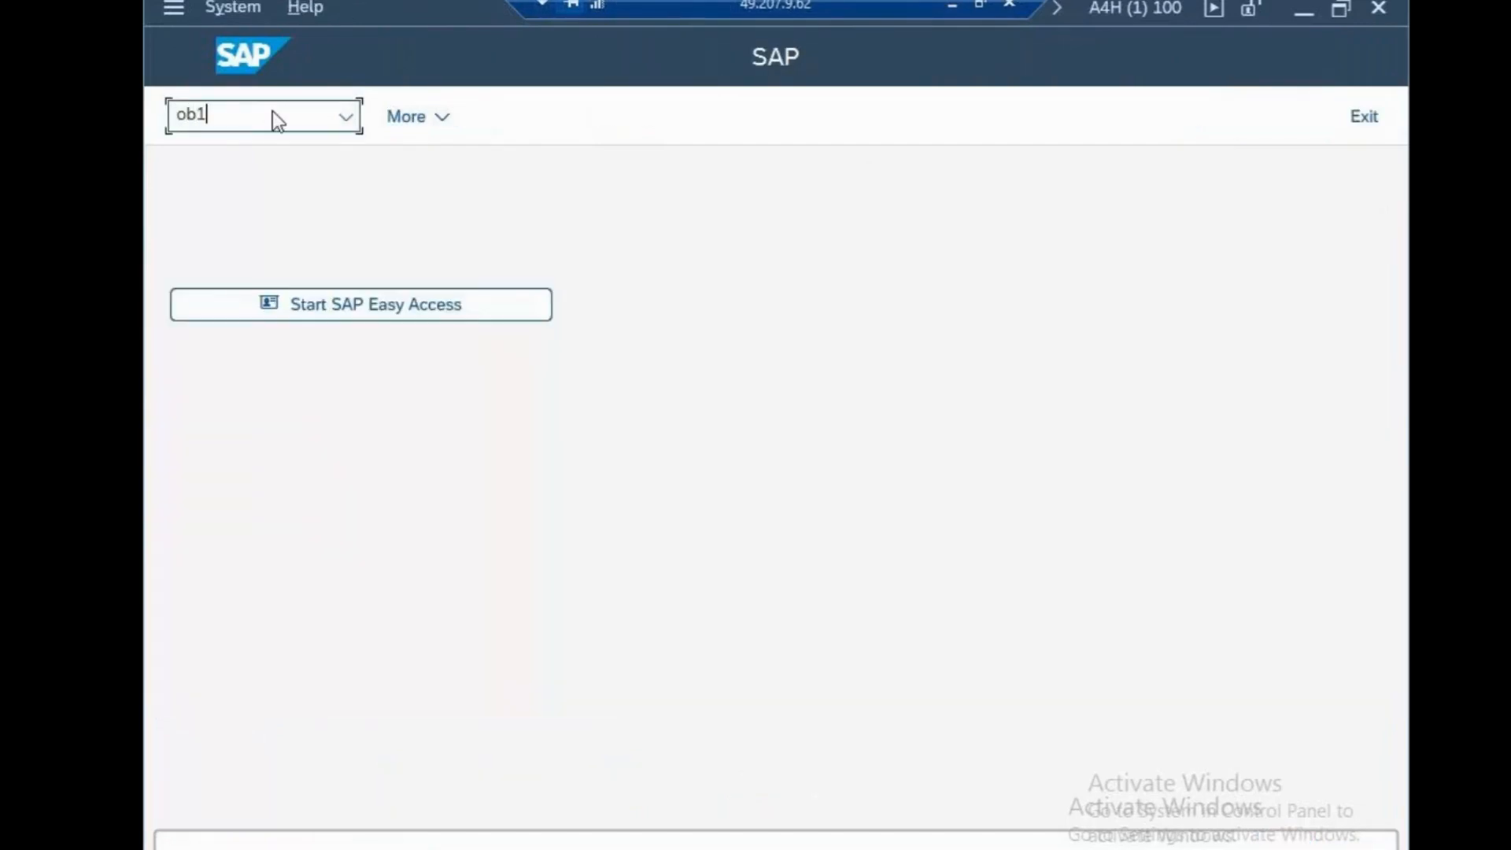
text(3)
key(Return)
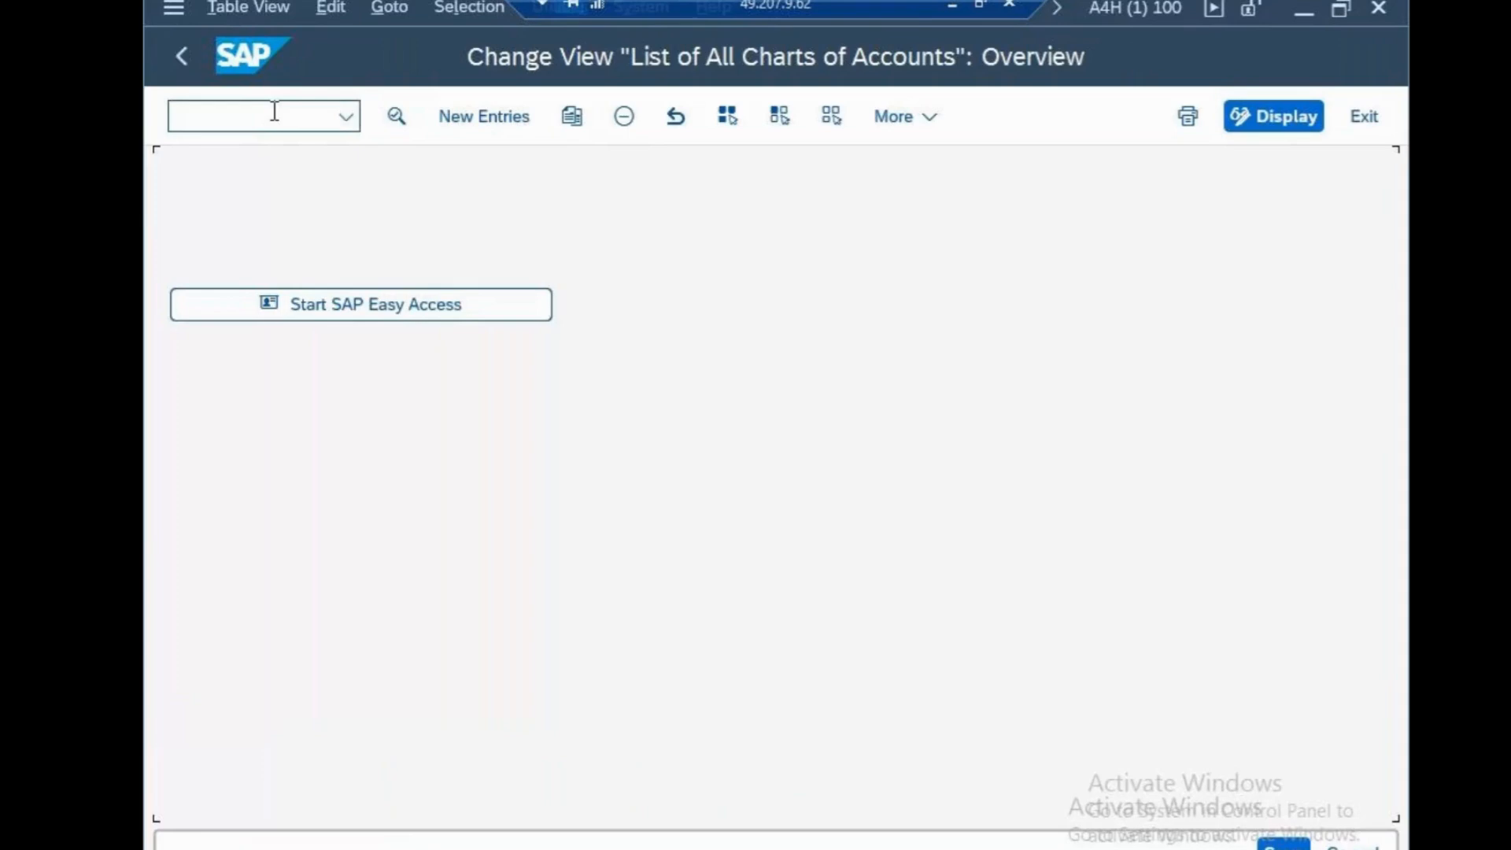
Start a new chart of accounts entry with key csn and description "cisco chart of accounts"
click(441, 115)
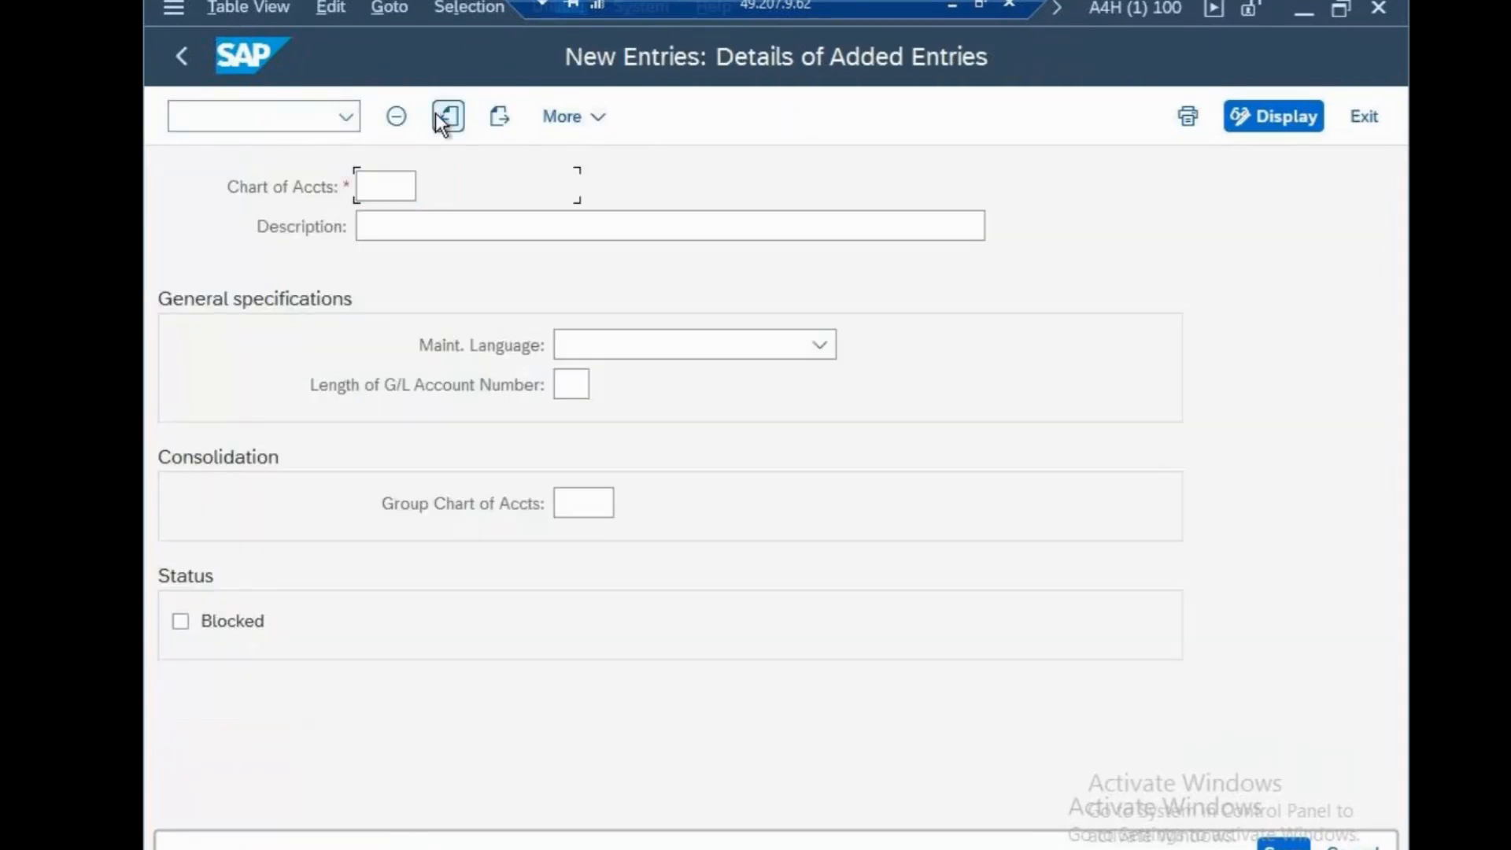
text(csn)
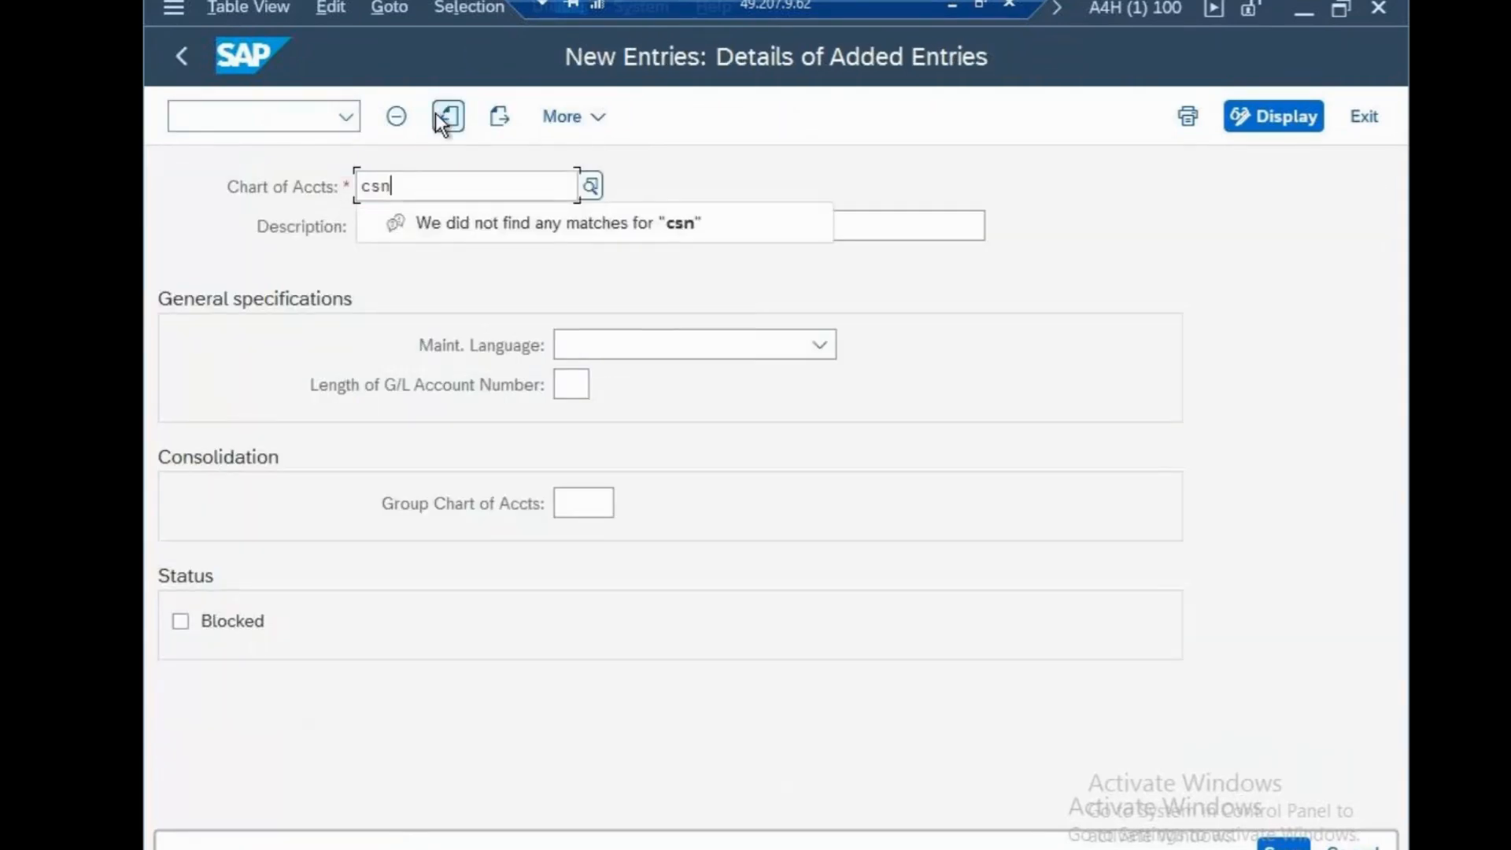
click(861, 232)
text(c)
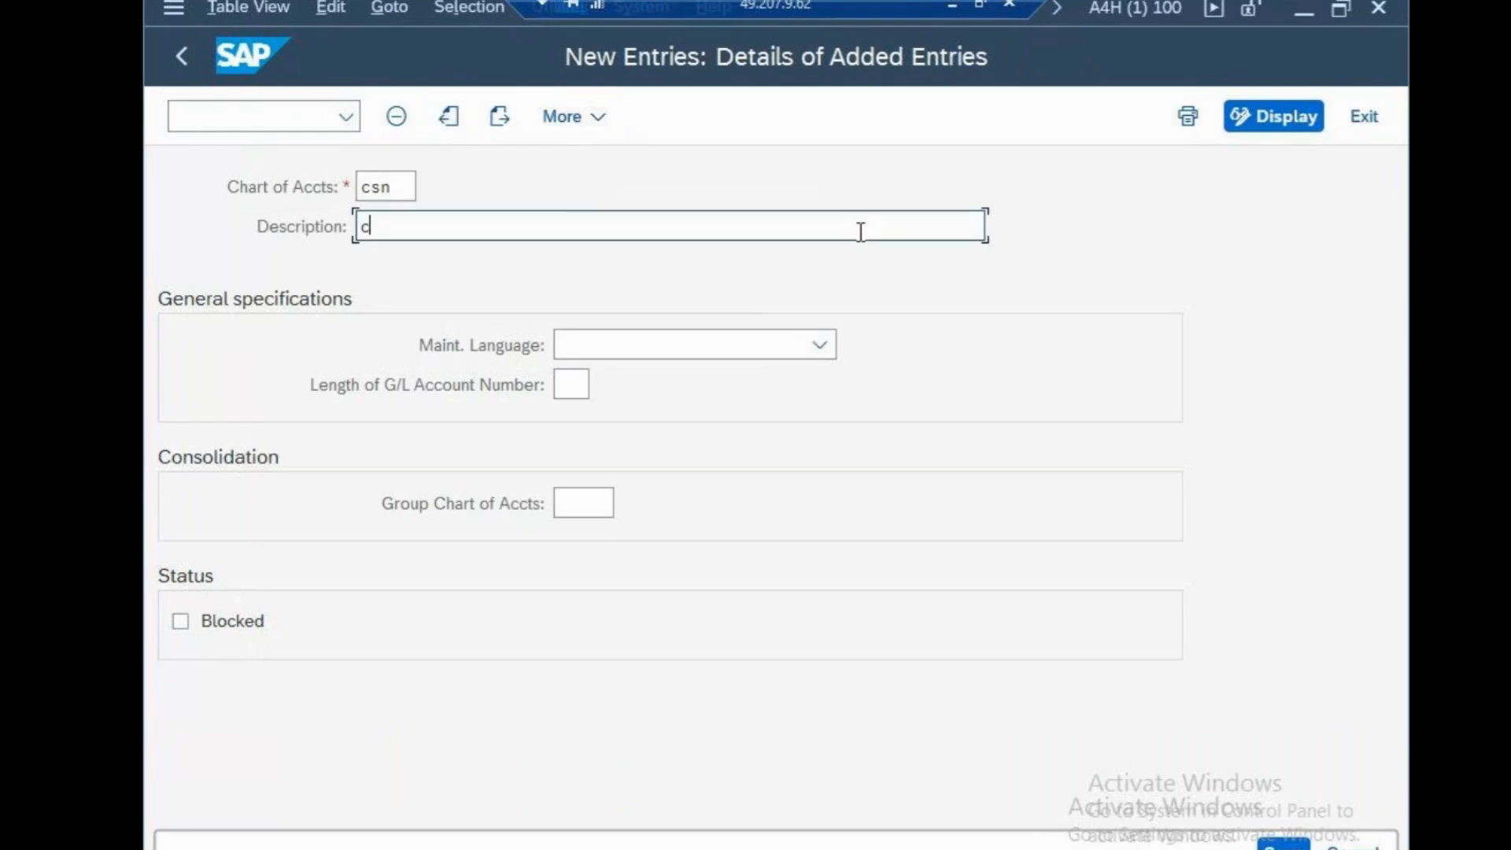
text(isco chart of acc)
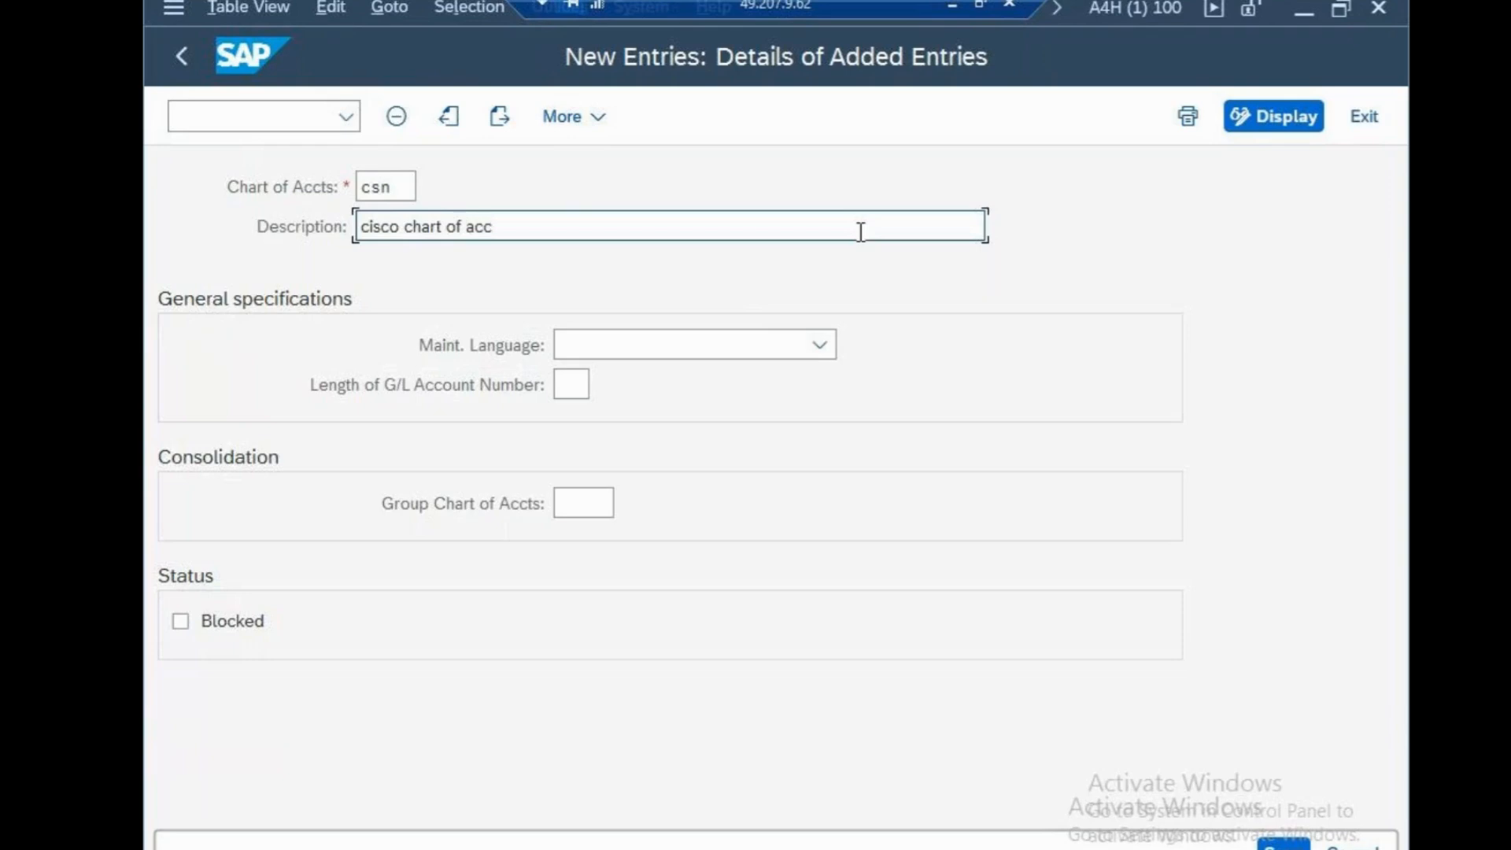
text(ounts)
Set the maintenance language to English and G/L account number length to 10, then save the chart in the cisco systems request
click(639, 352)
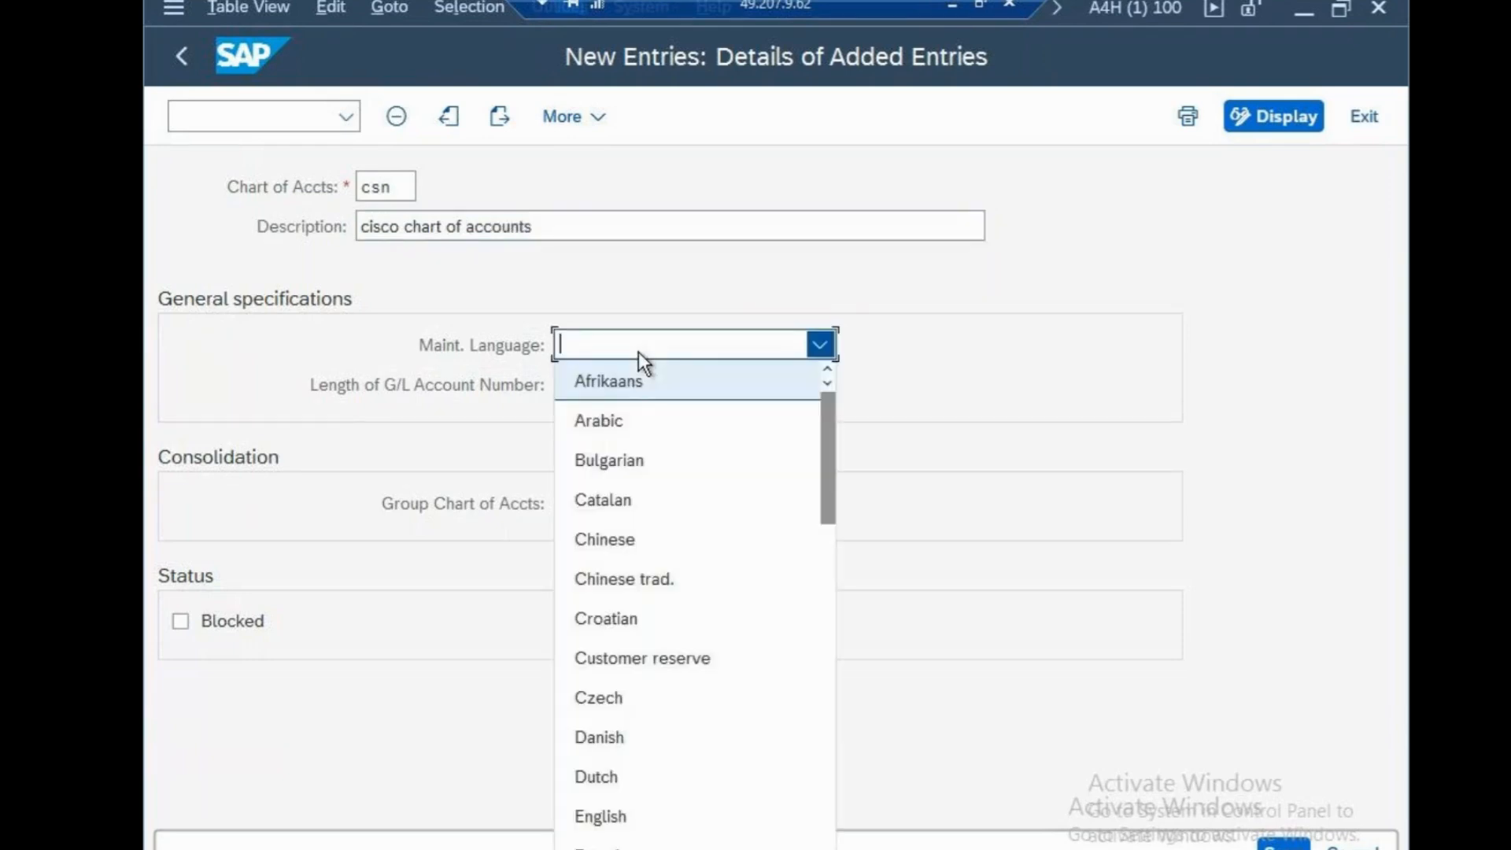
key(e)
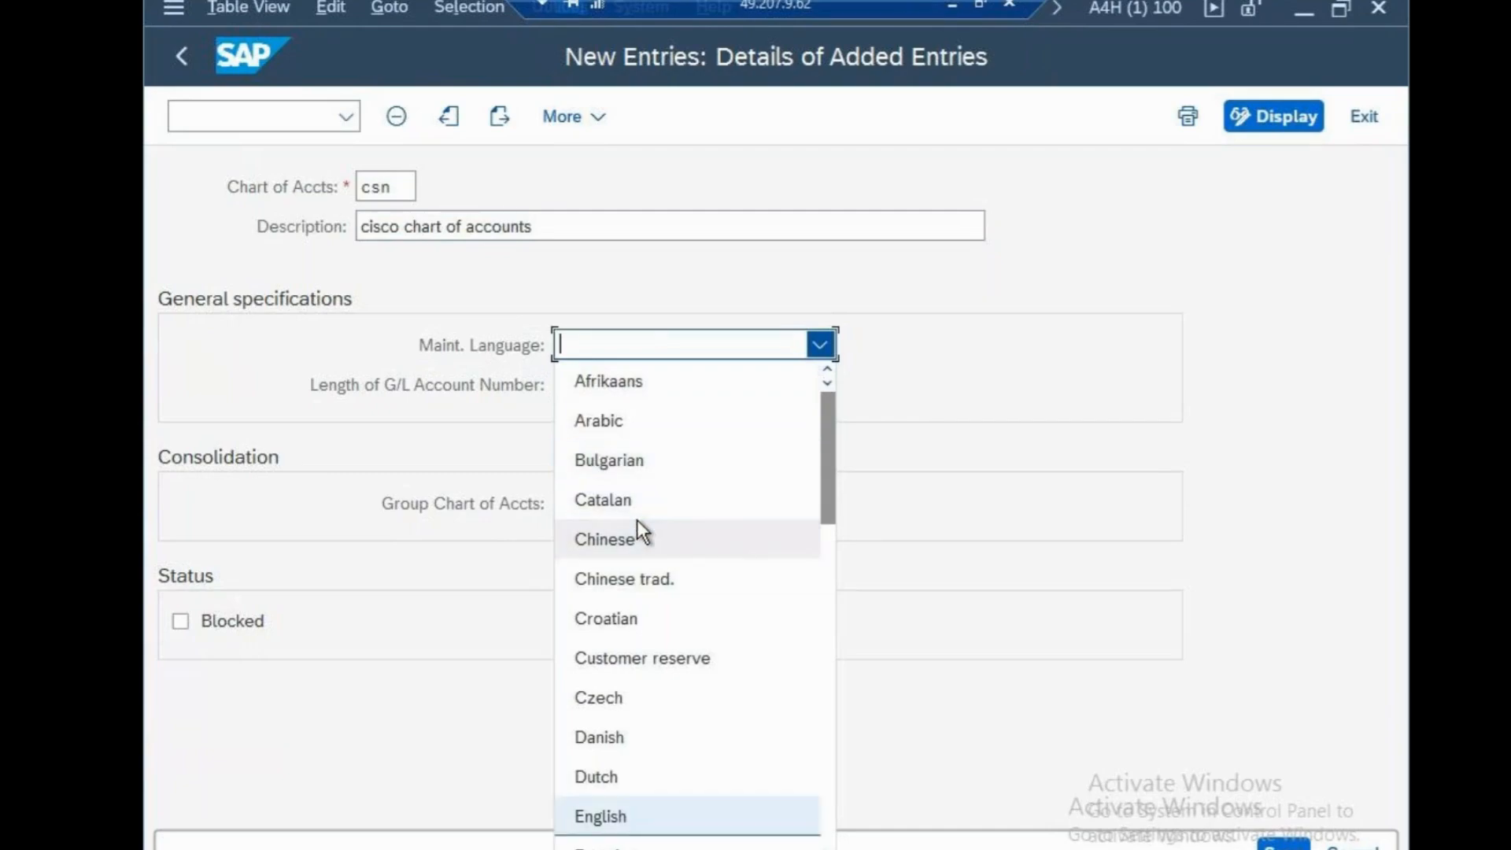
click(606, 823)
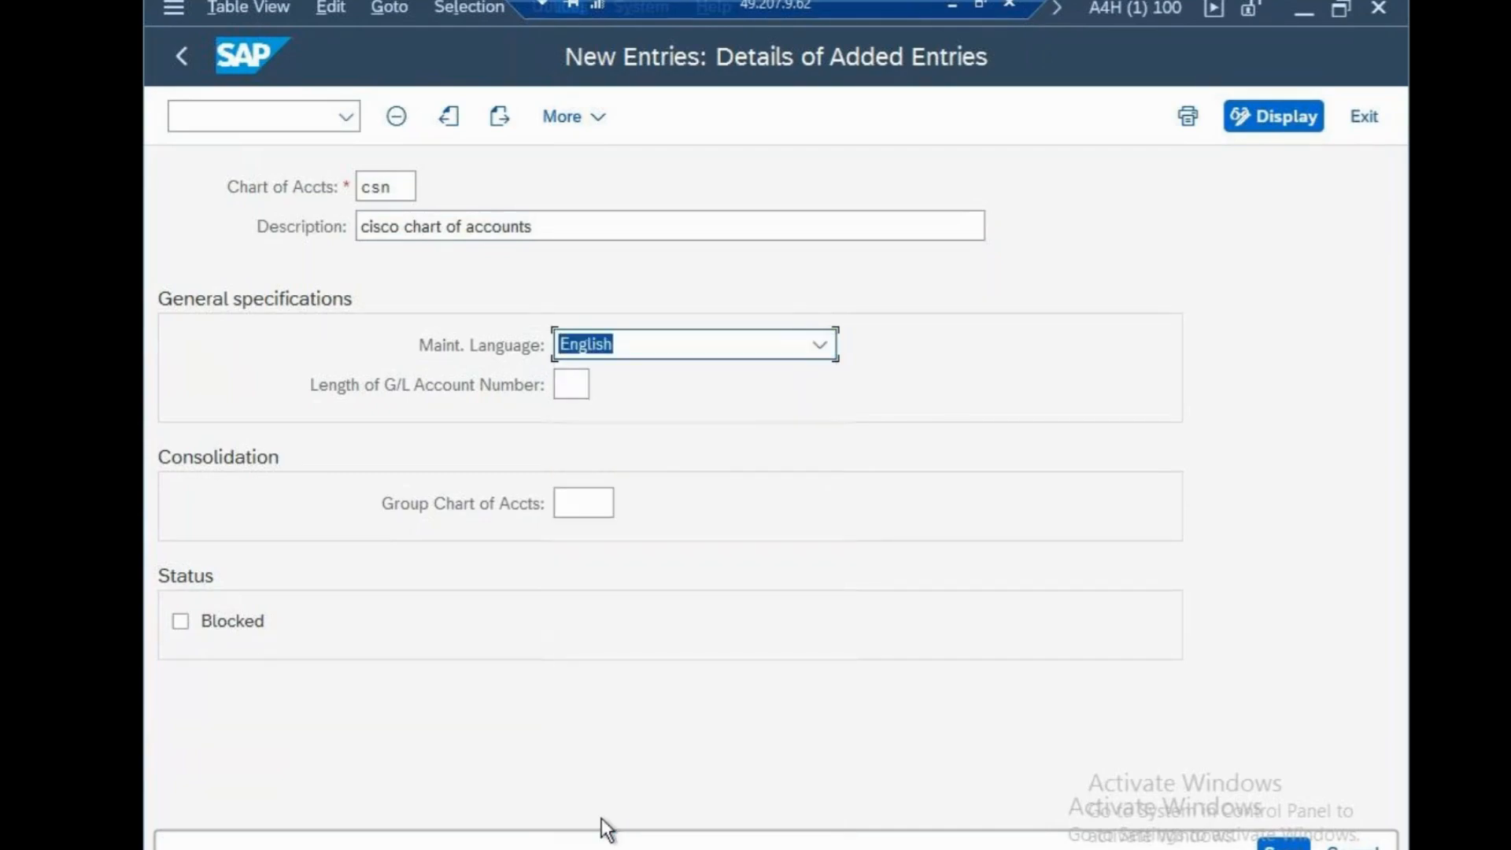
click(579, 389)
text(10)
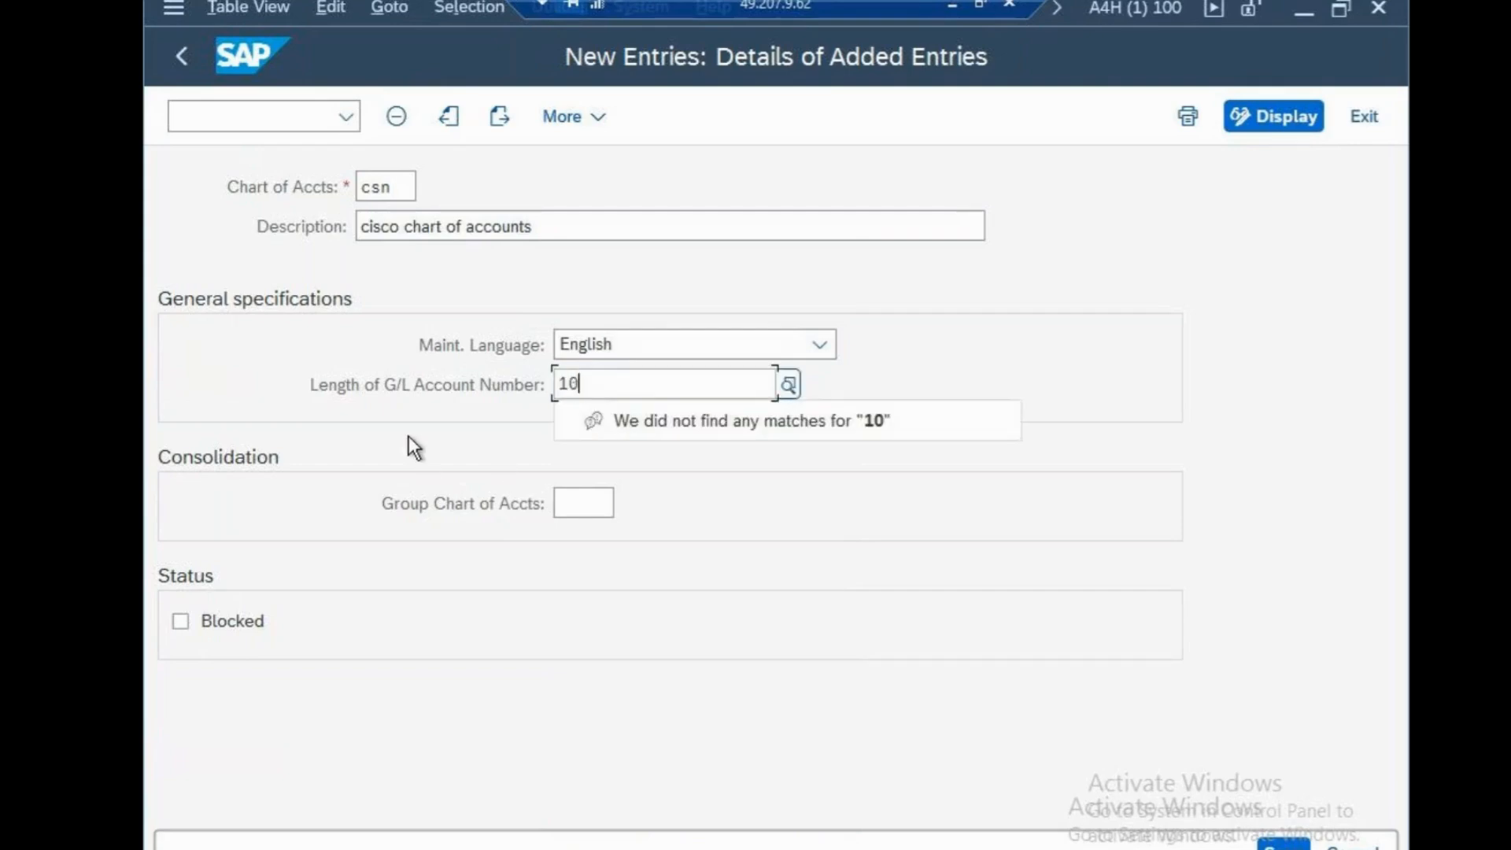
key(Return)
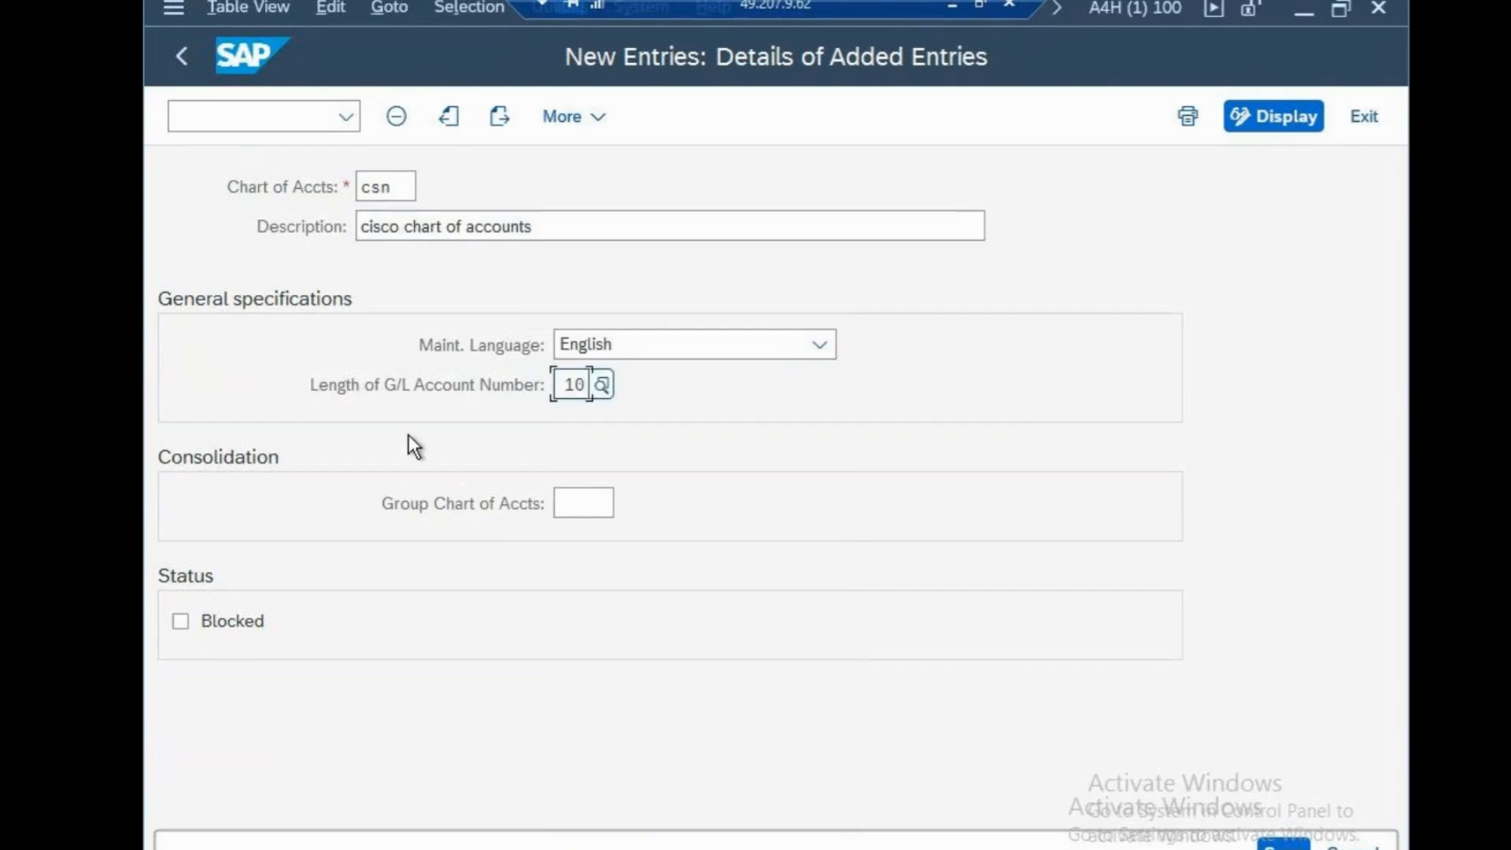
key(ctrl+s)
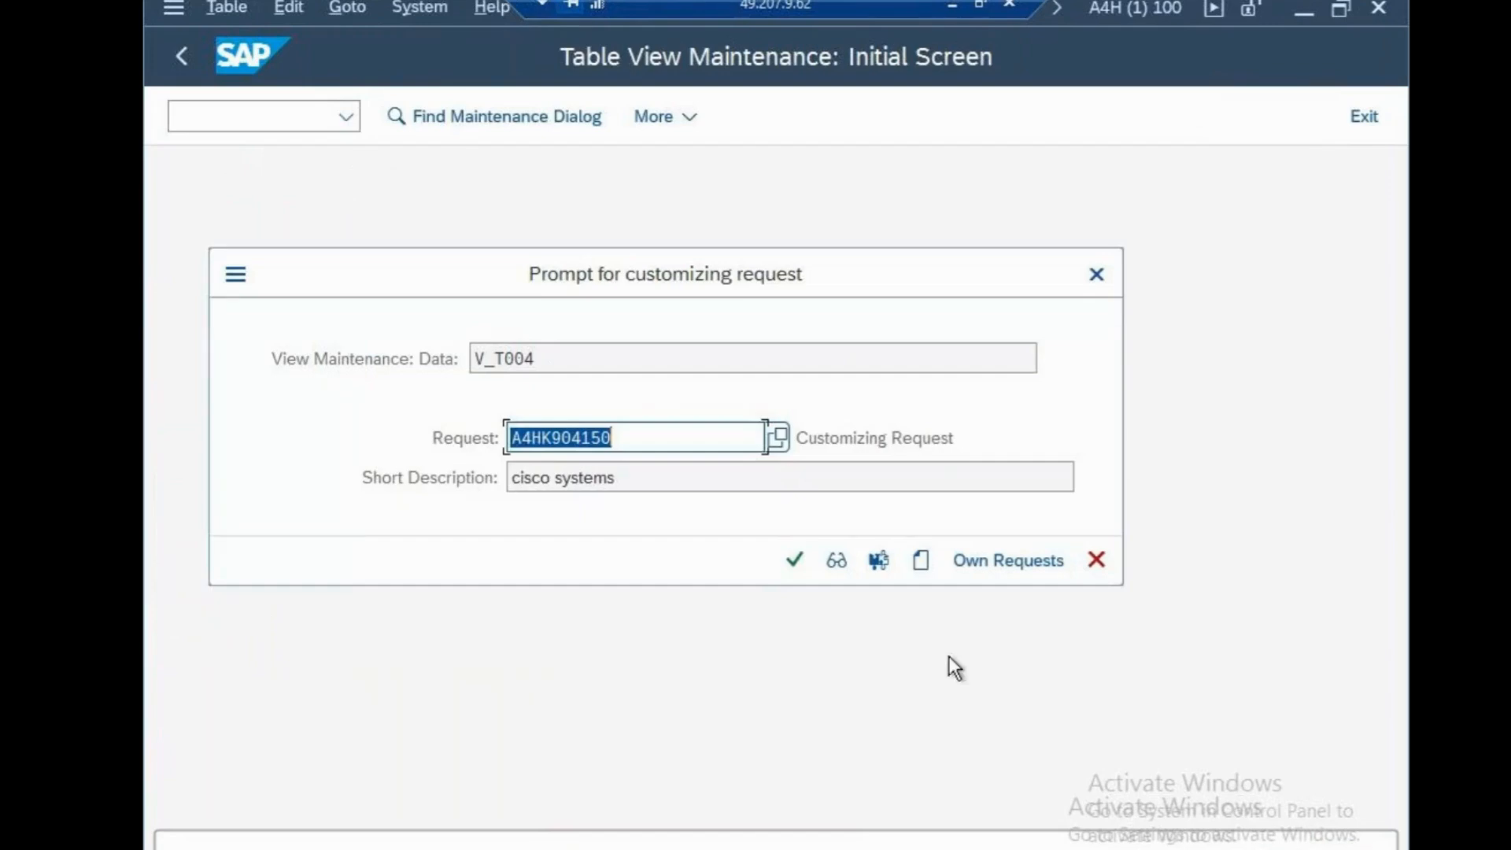
click(795, 559)
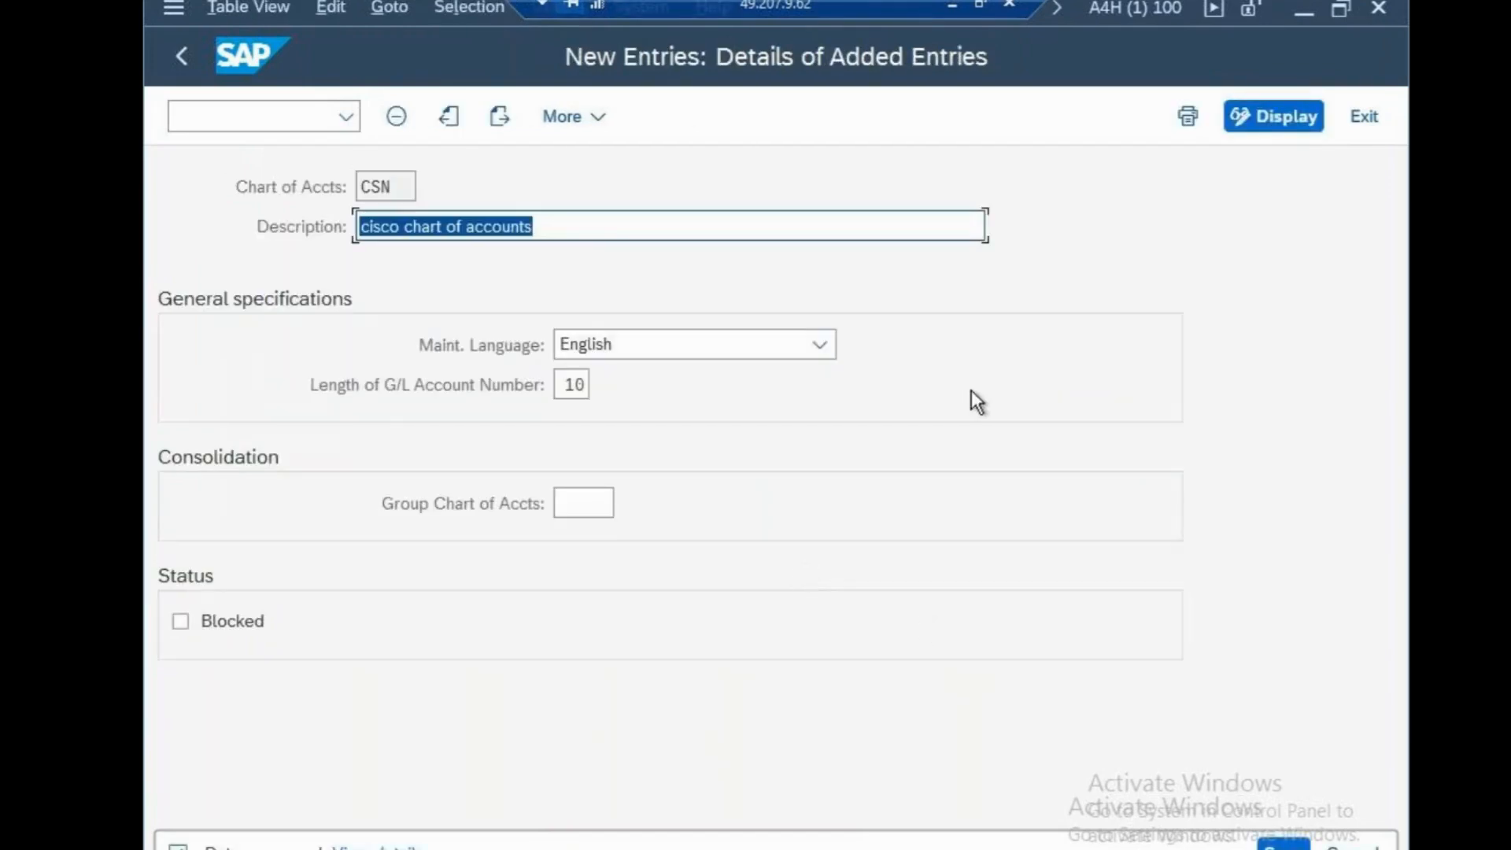
Switch to Notepad, note "COA-CSN" below the credit control area line, save the file and return to the SAP session
click(952, 7)
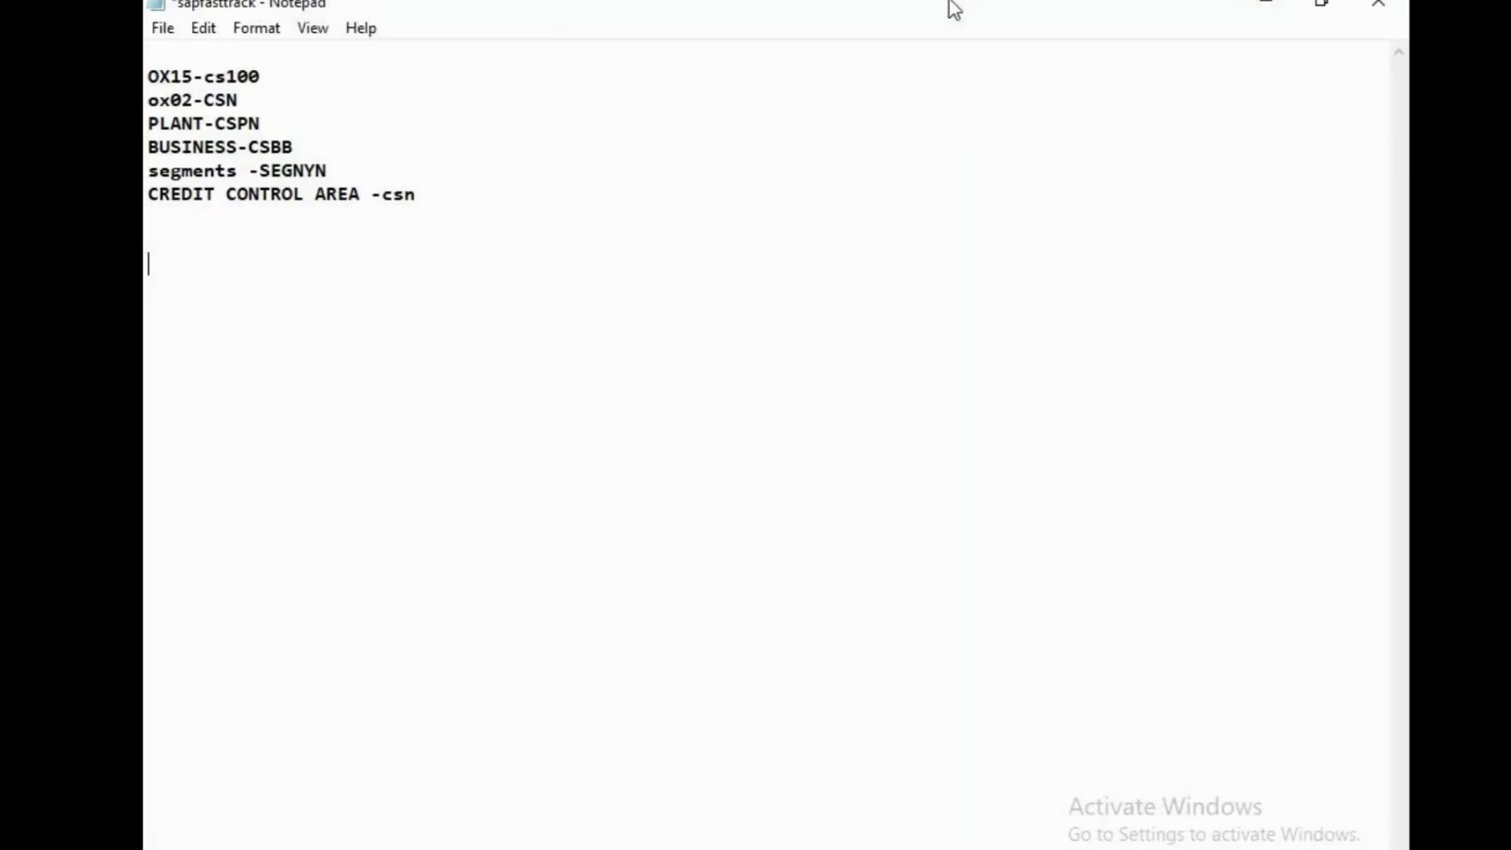
text(COA-CSN)
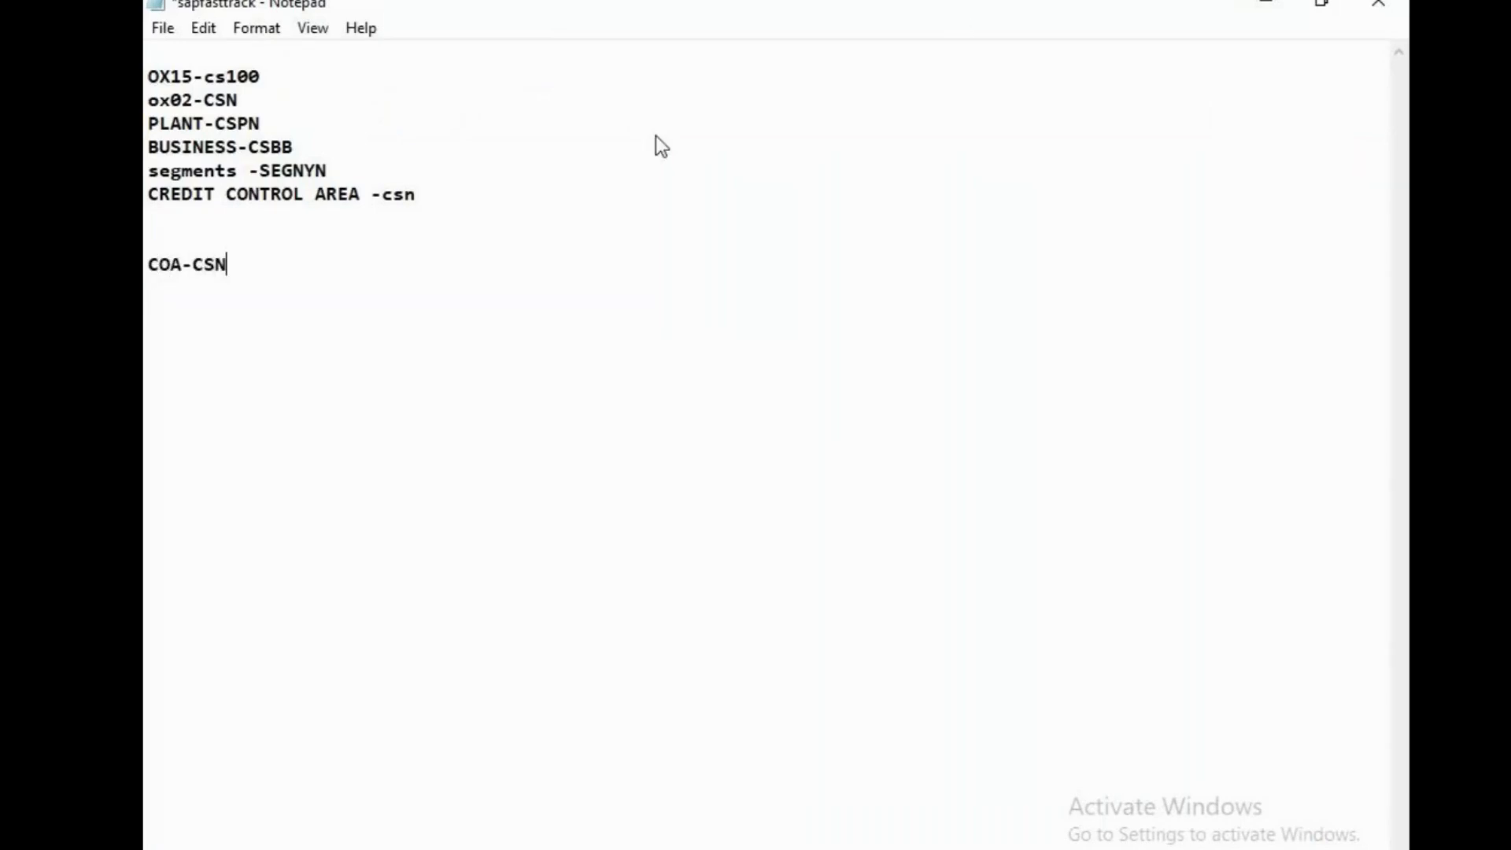
key(ctrl+s)
click(1102, 849)
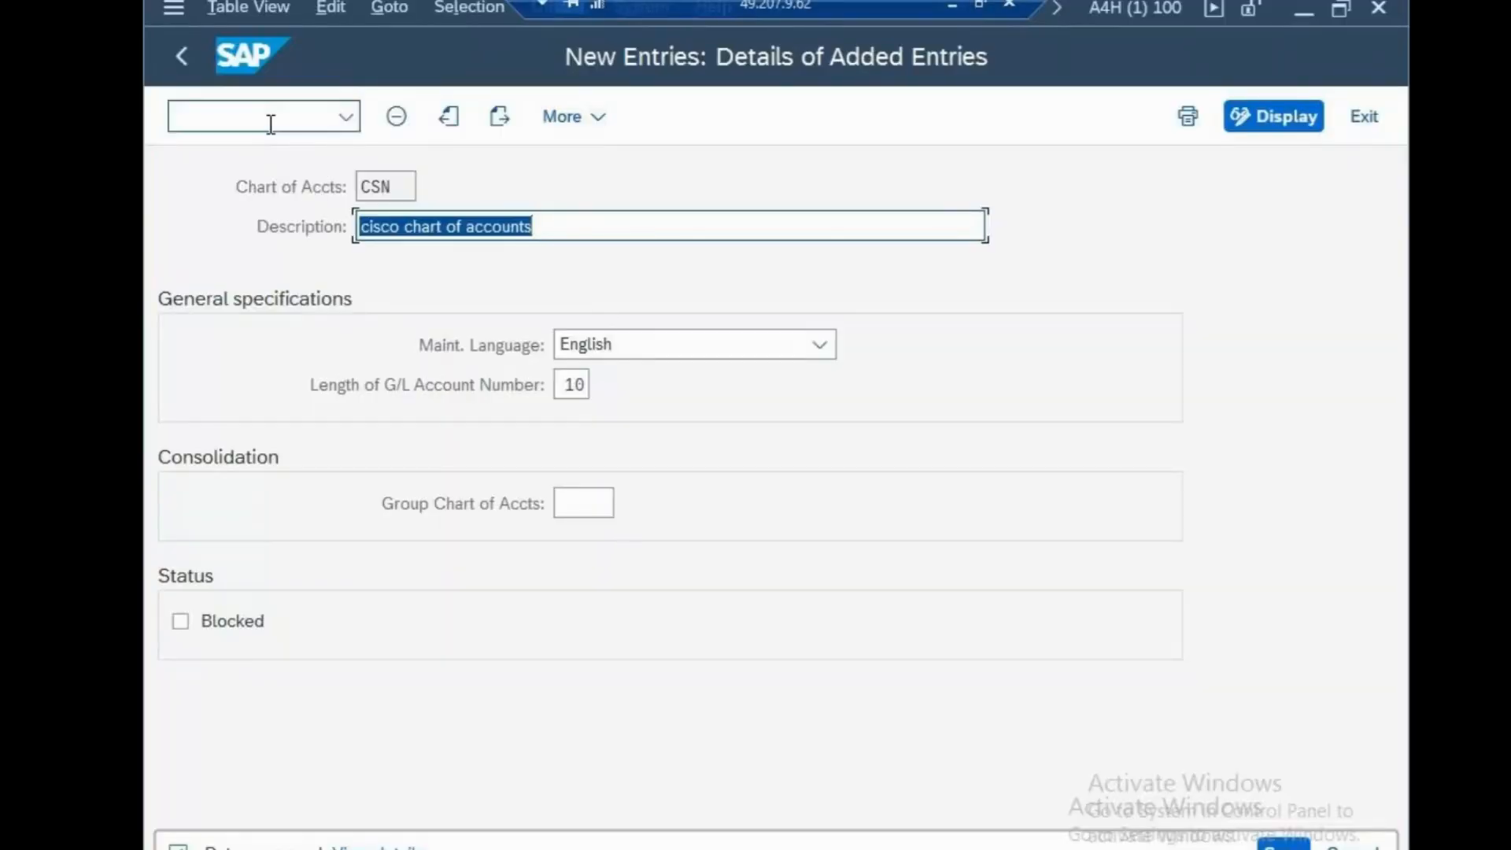
Run transaction OB62 and position the company code to chart of accounts assignment list at company code CSN
click(271, 124)
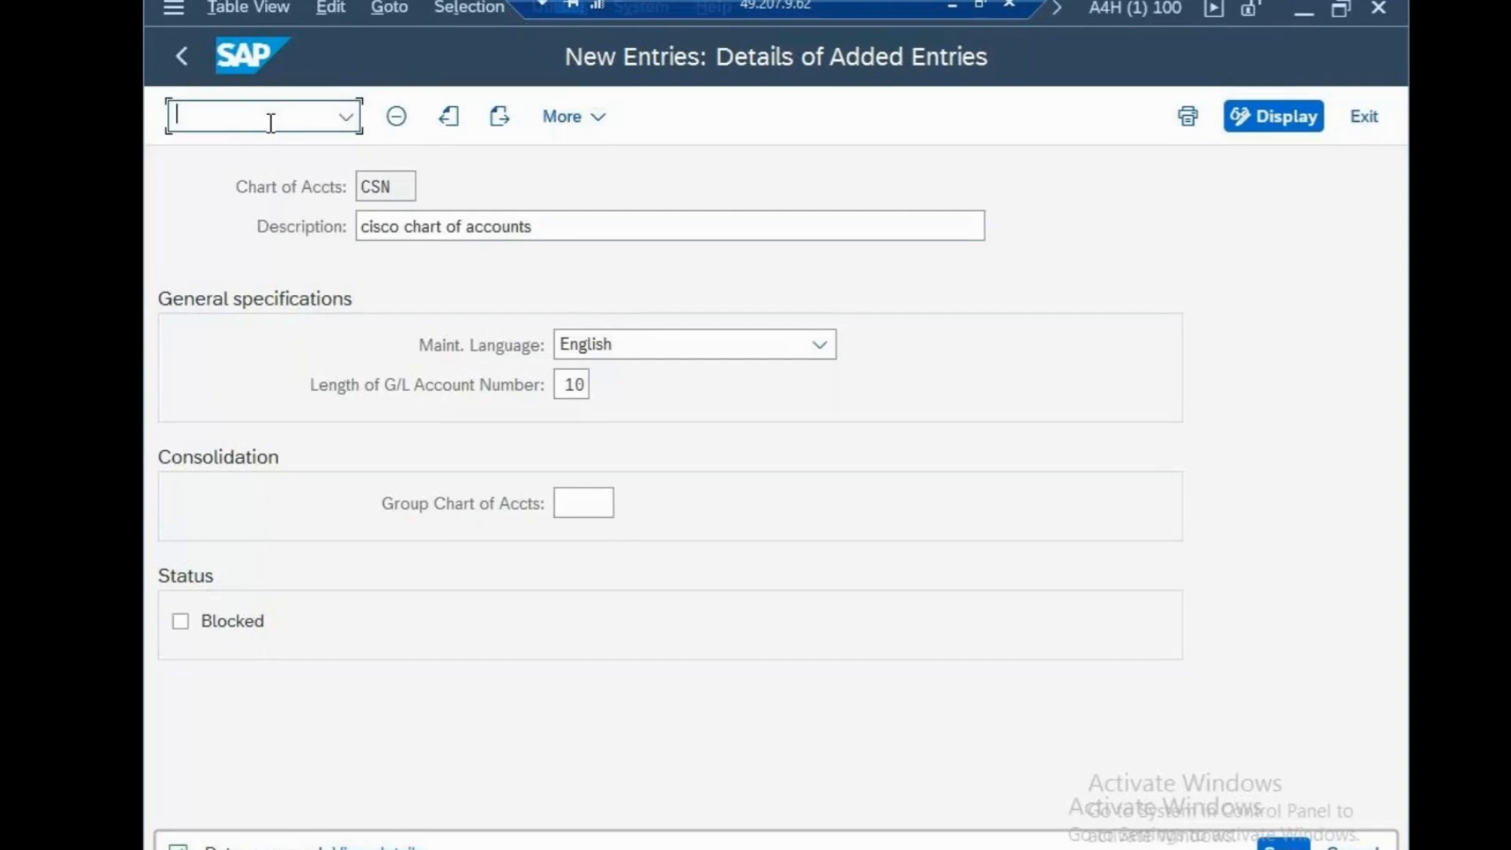
text(/NOB62)
key(Return)
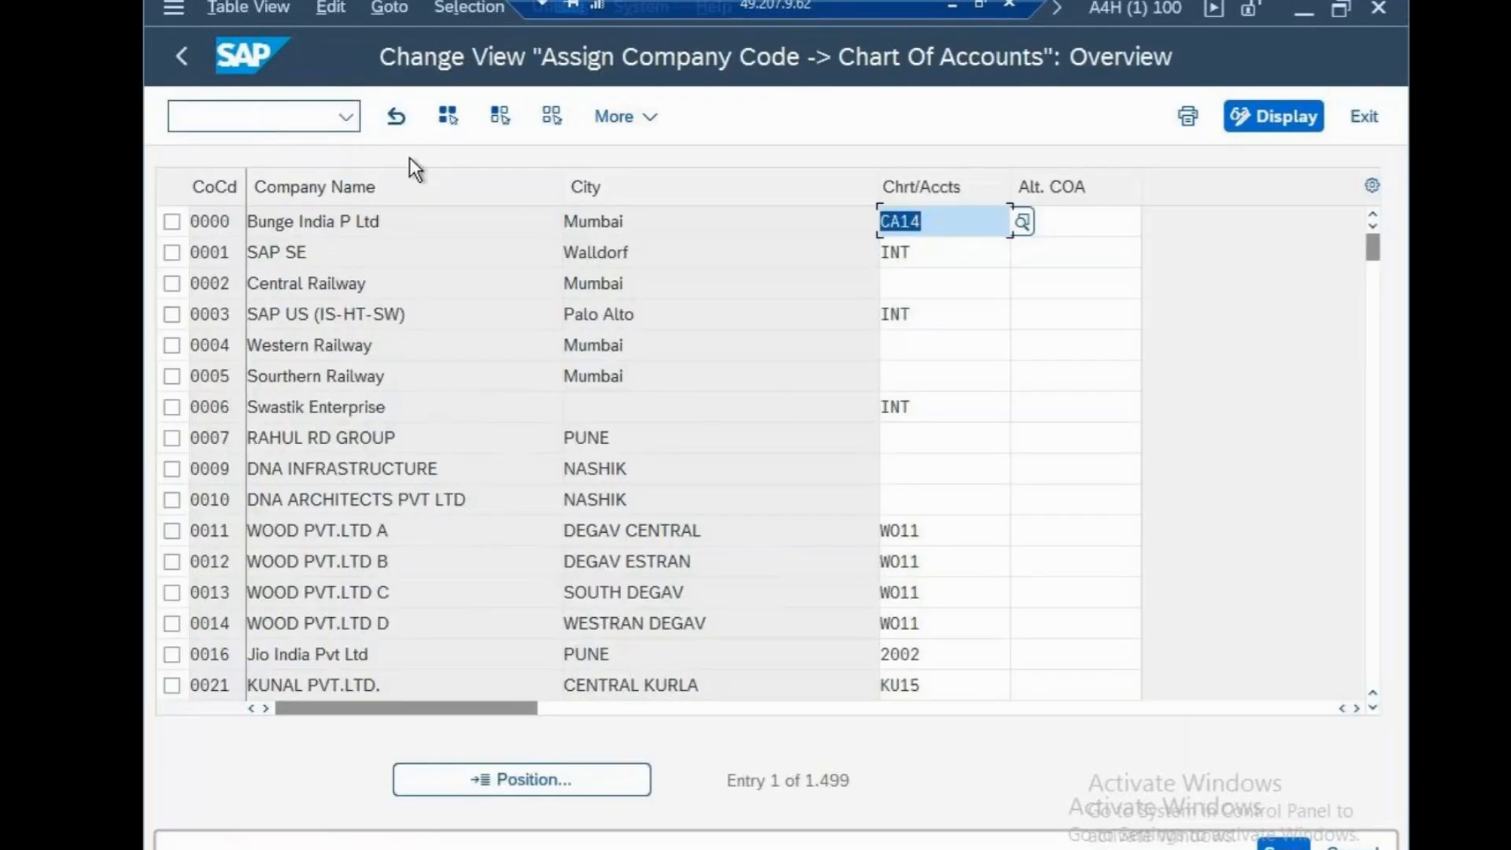
click(578, 778)
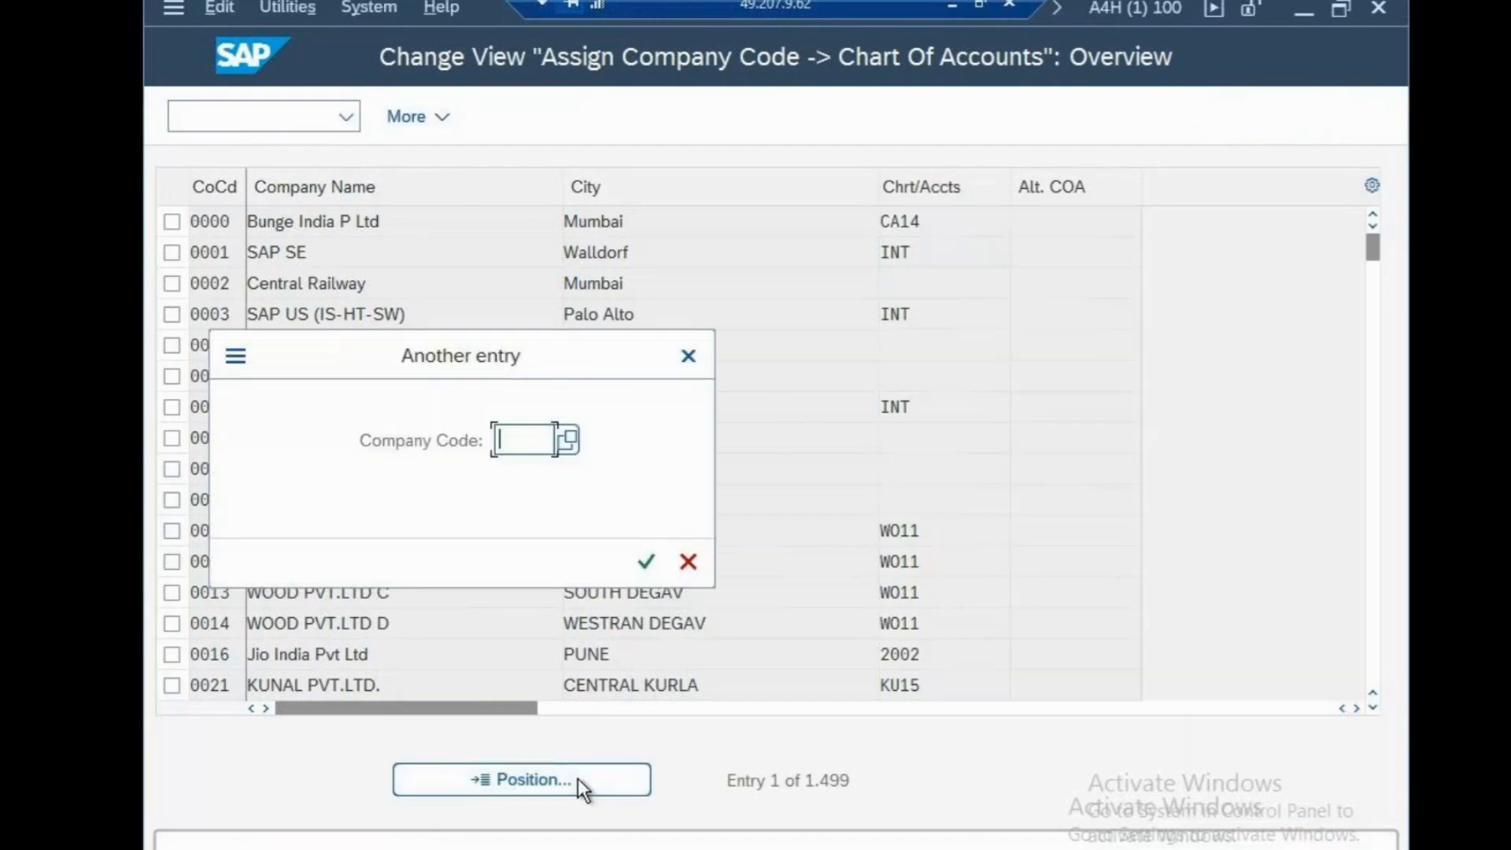
text(CSN)
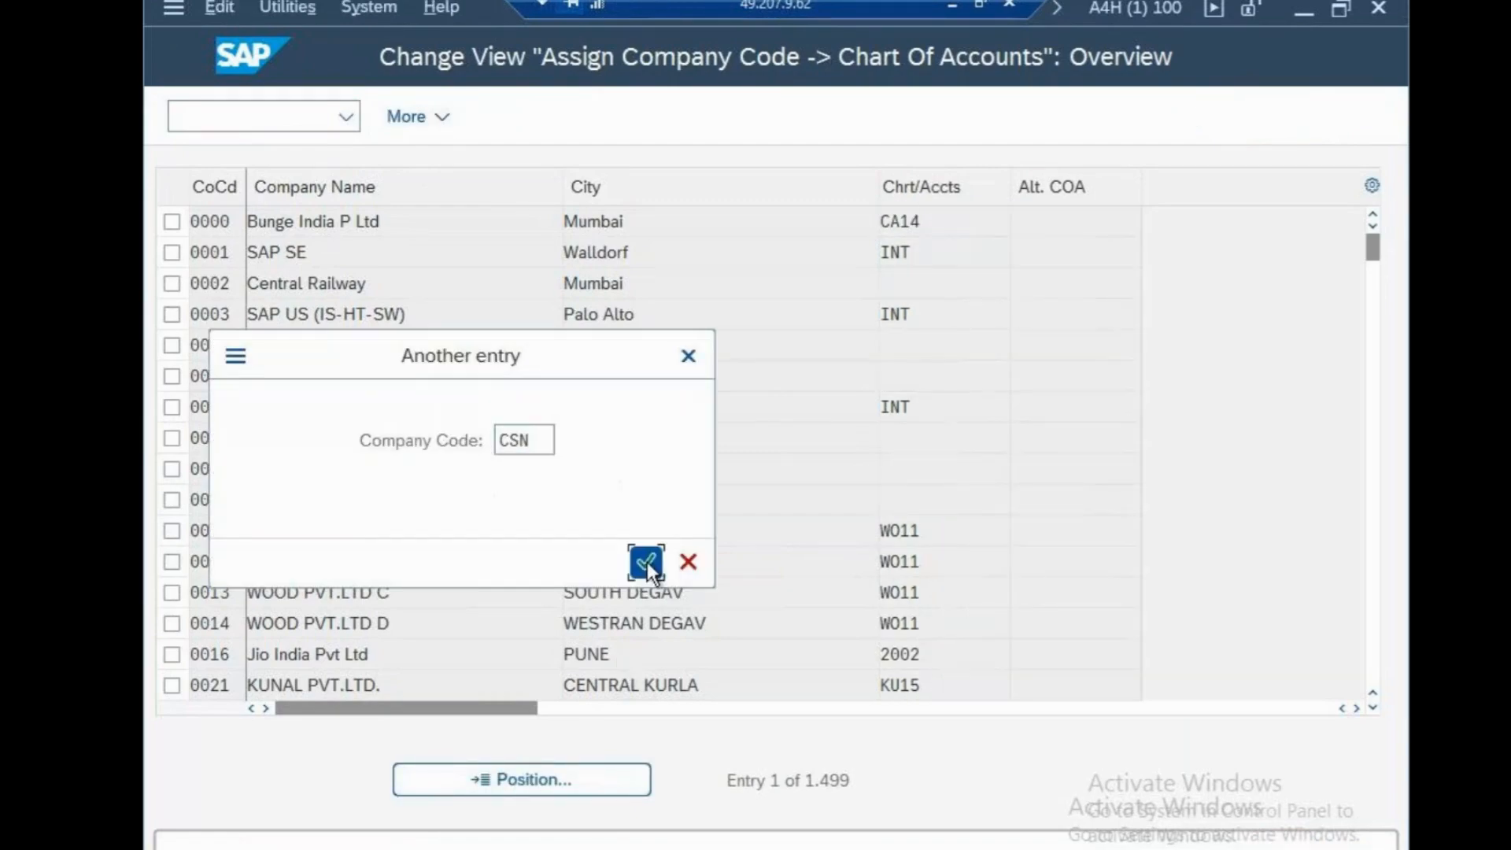
click(647, 562)
Assign chart of accounts CSN to company code CSN and save it in the cisco systems customizing request
click(895, 228)
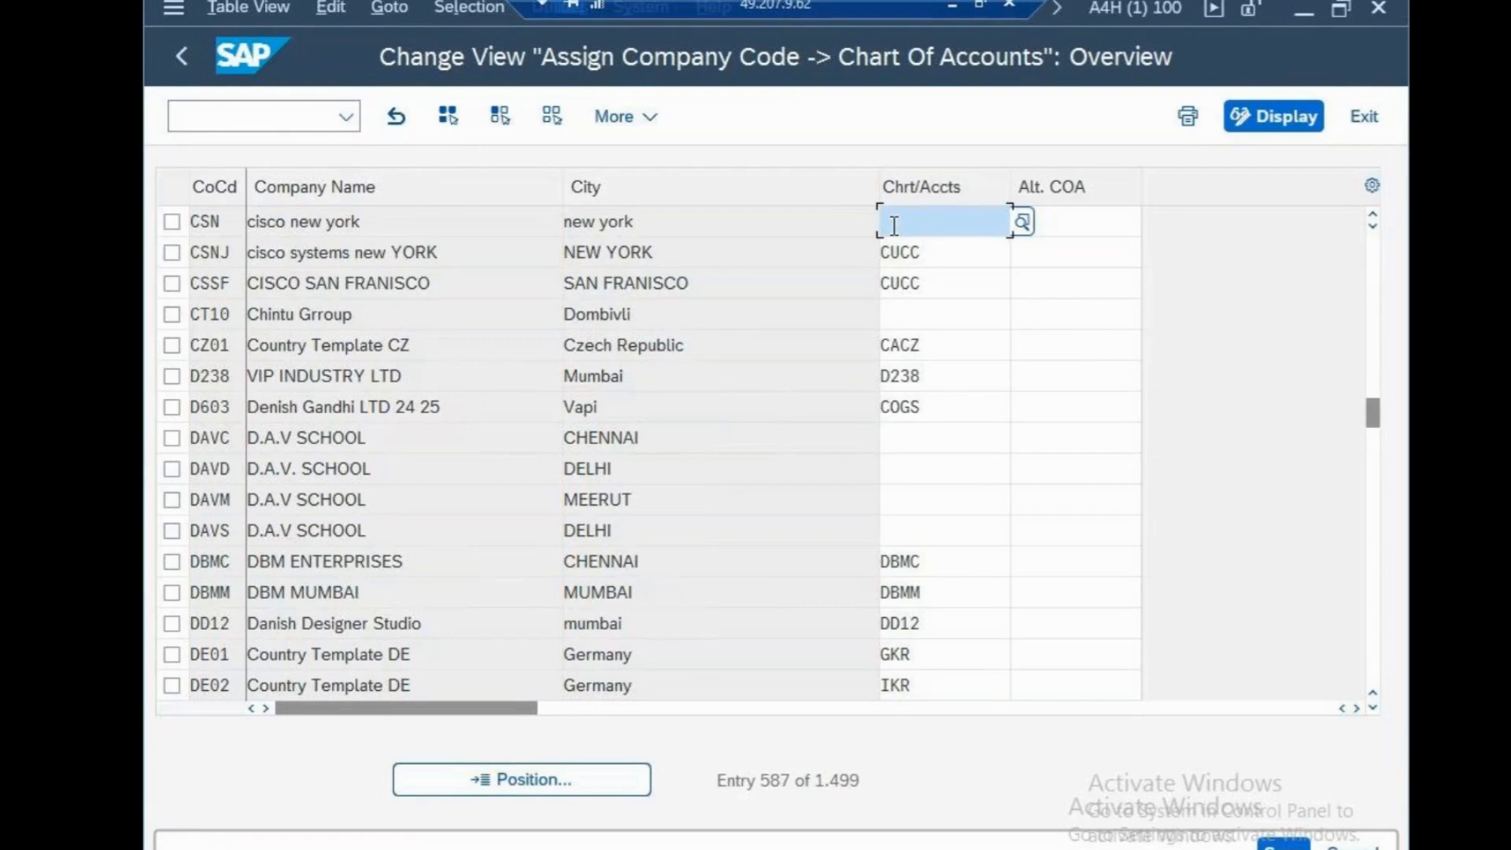
text(CSN)
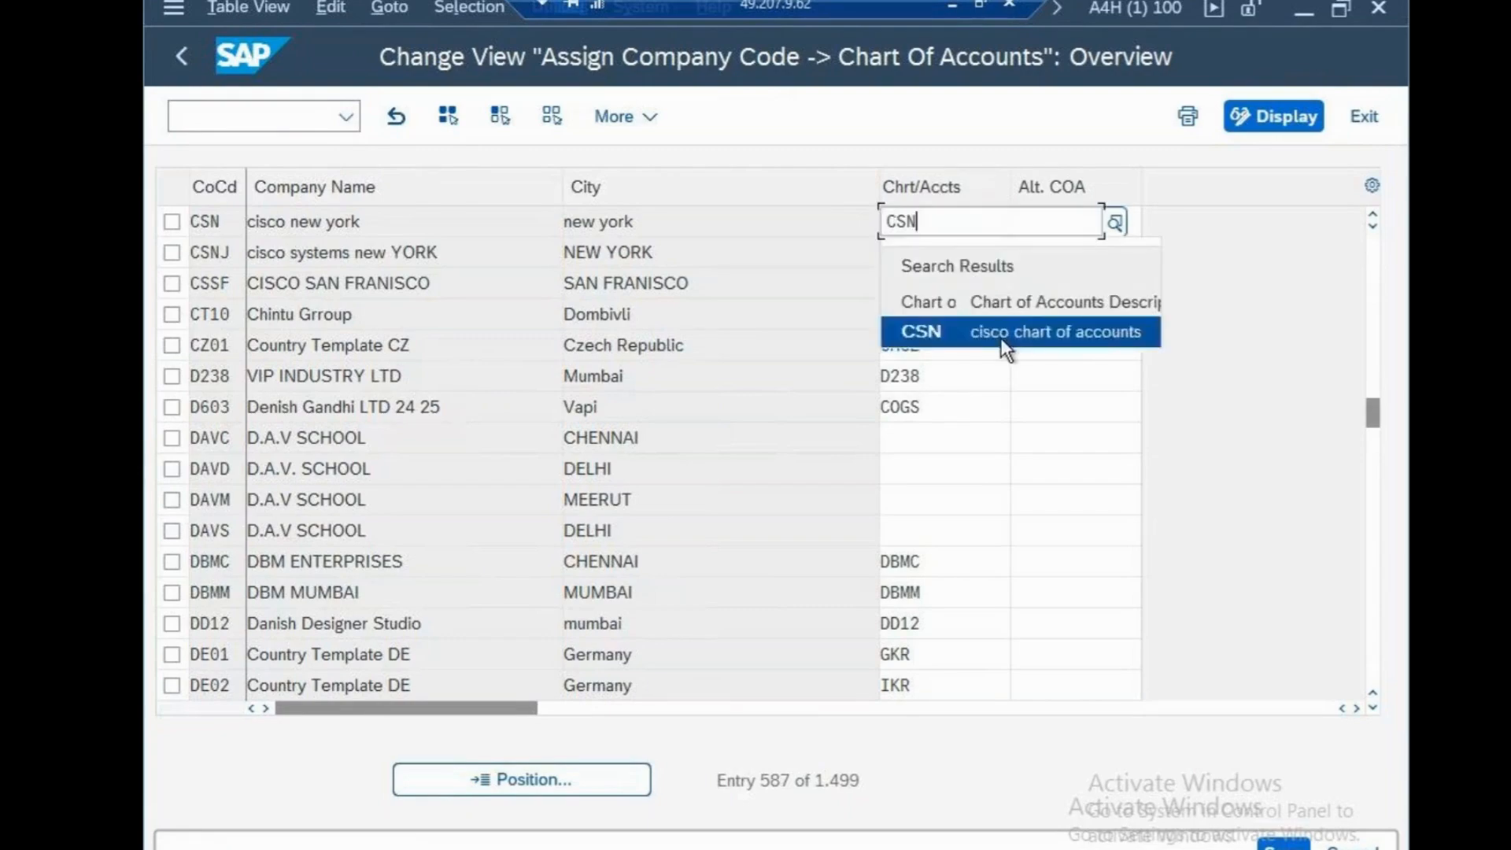
click(1000, 338)
key(ctrl+s)
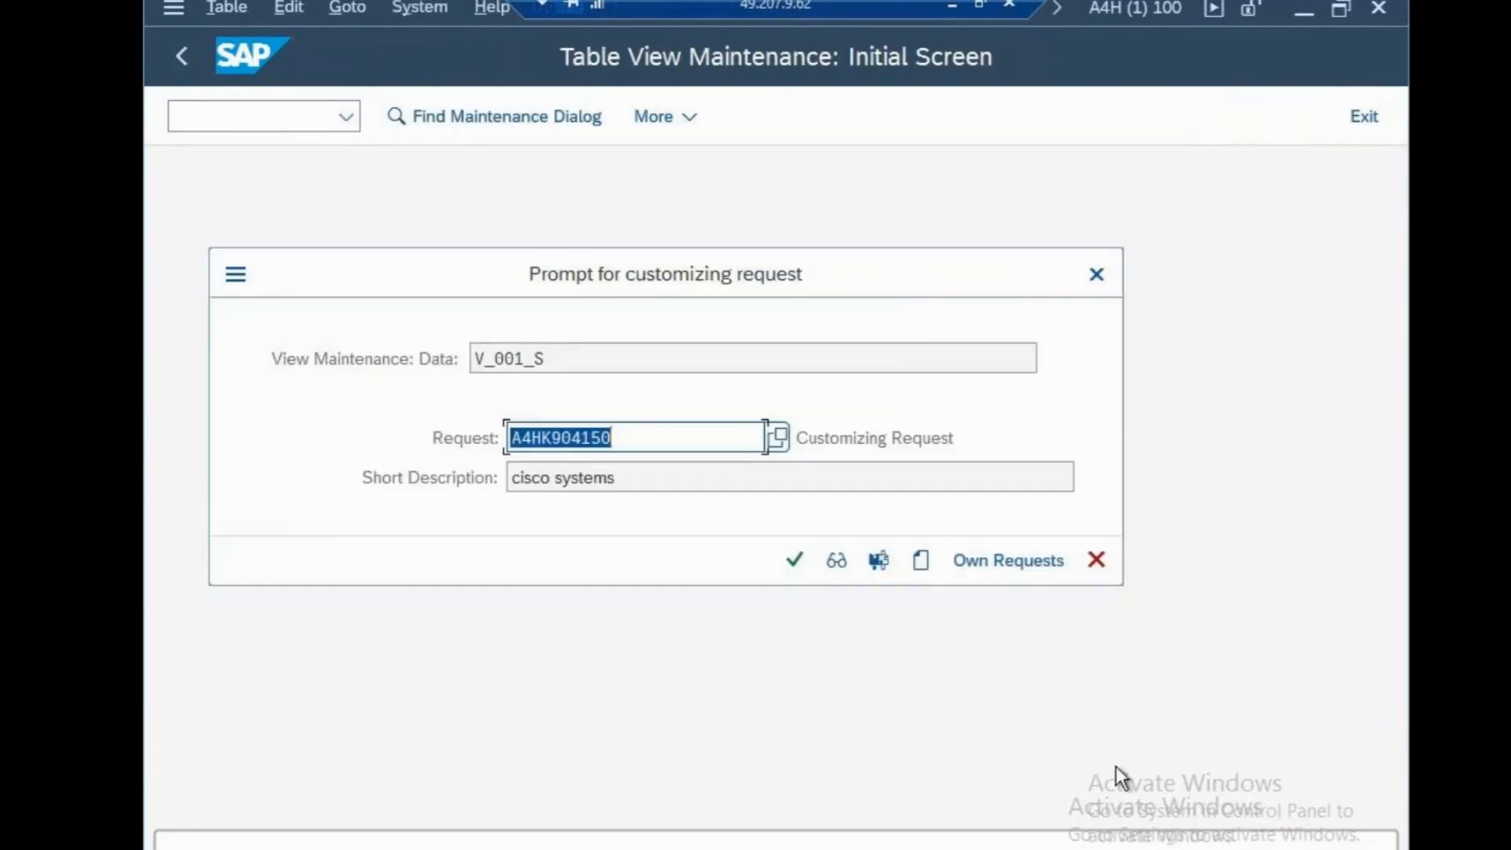
click(794, 559)
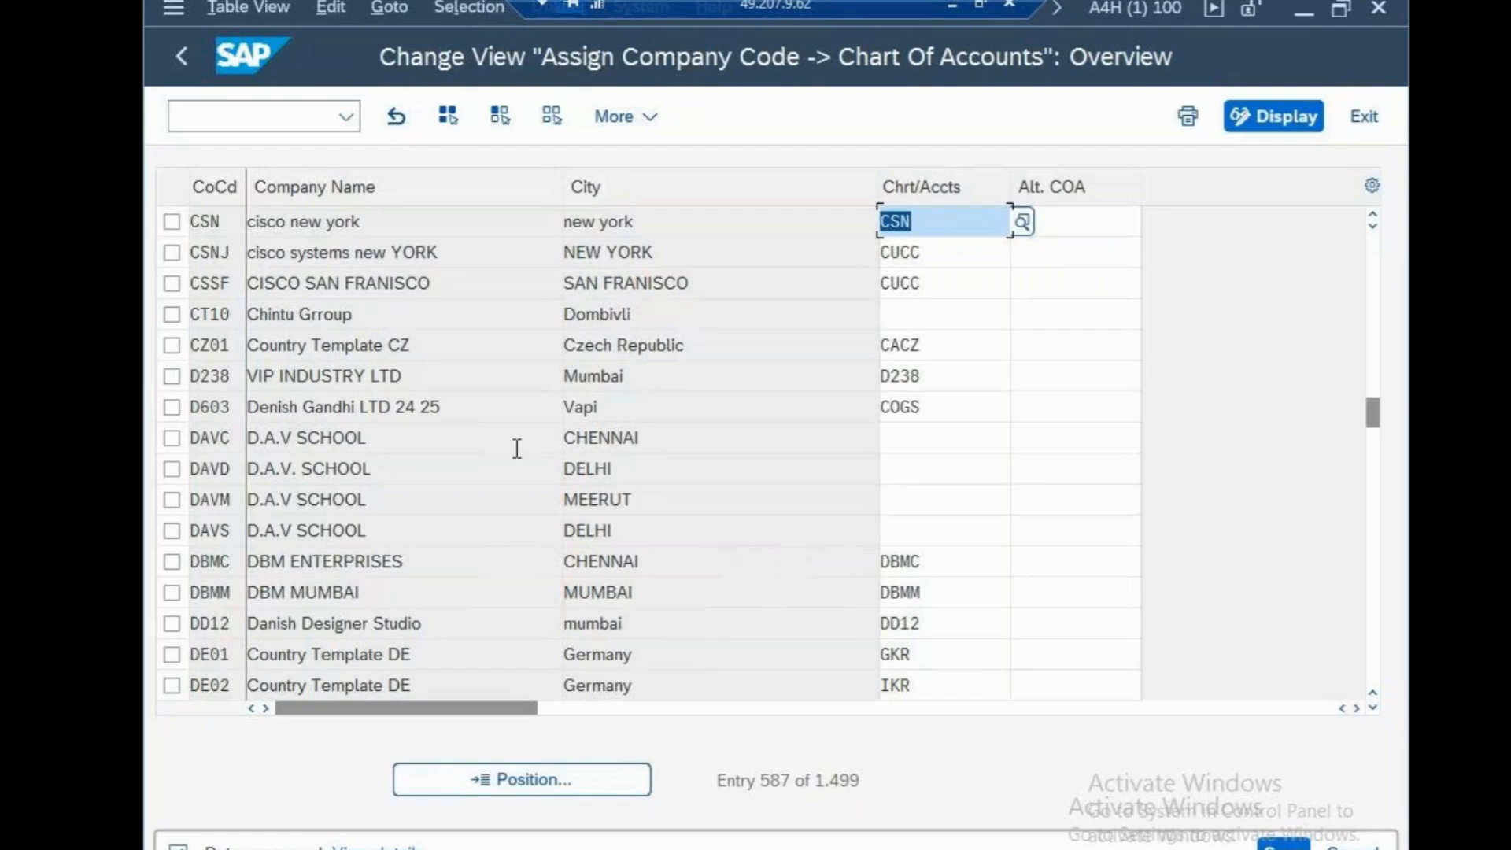
Try to run transaction ON29 from the chart of accounts assignment overview
click(235, 118)
text(/NON)
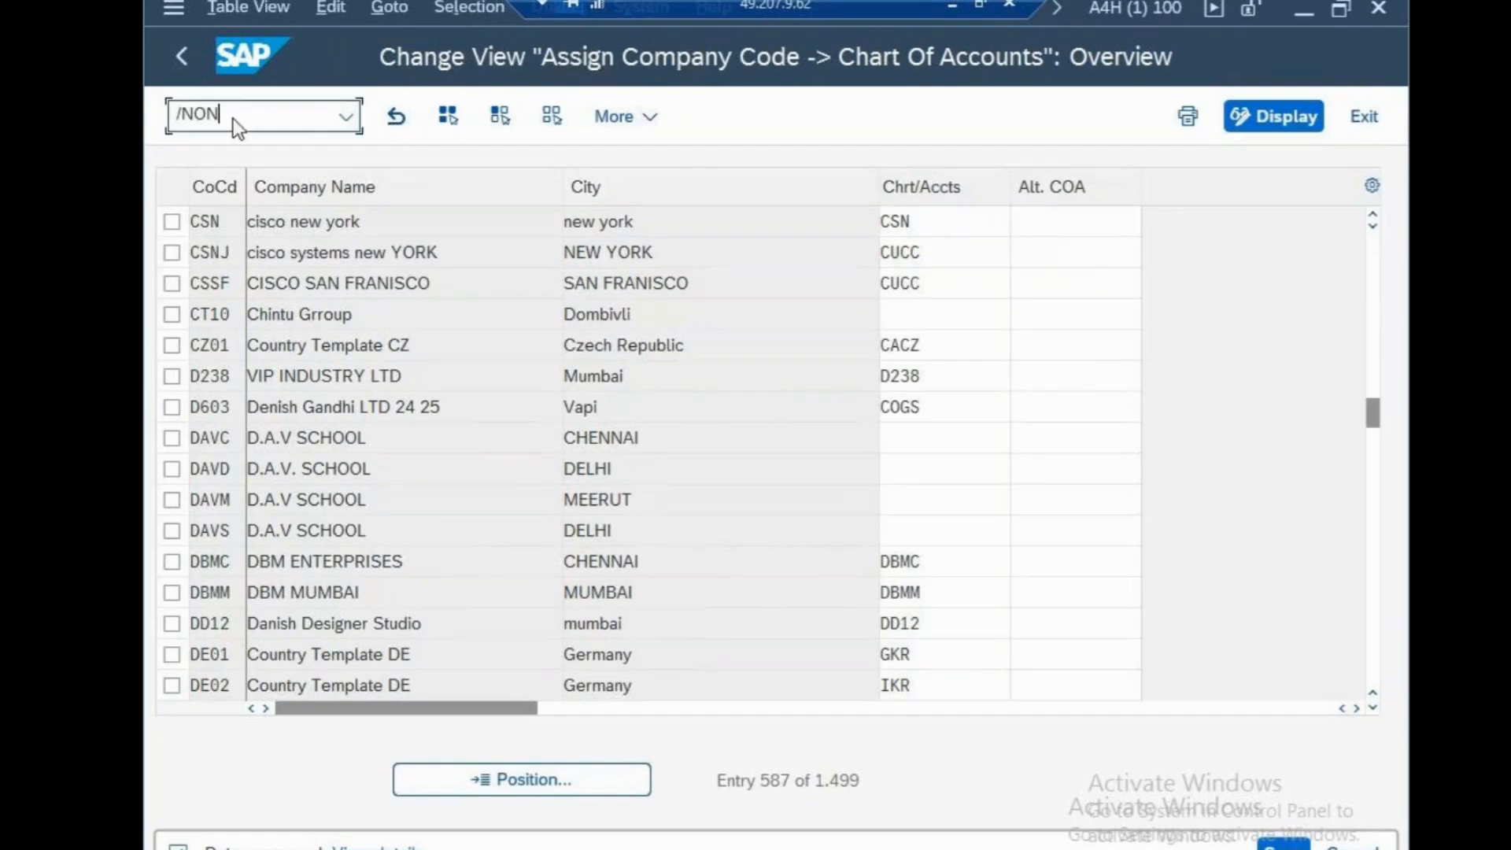
text(29)
key(Return)
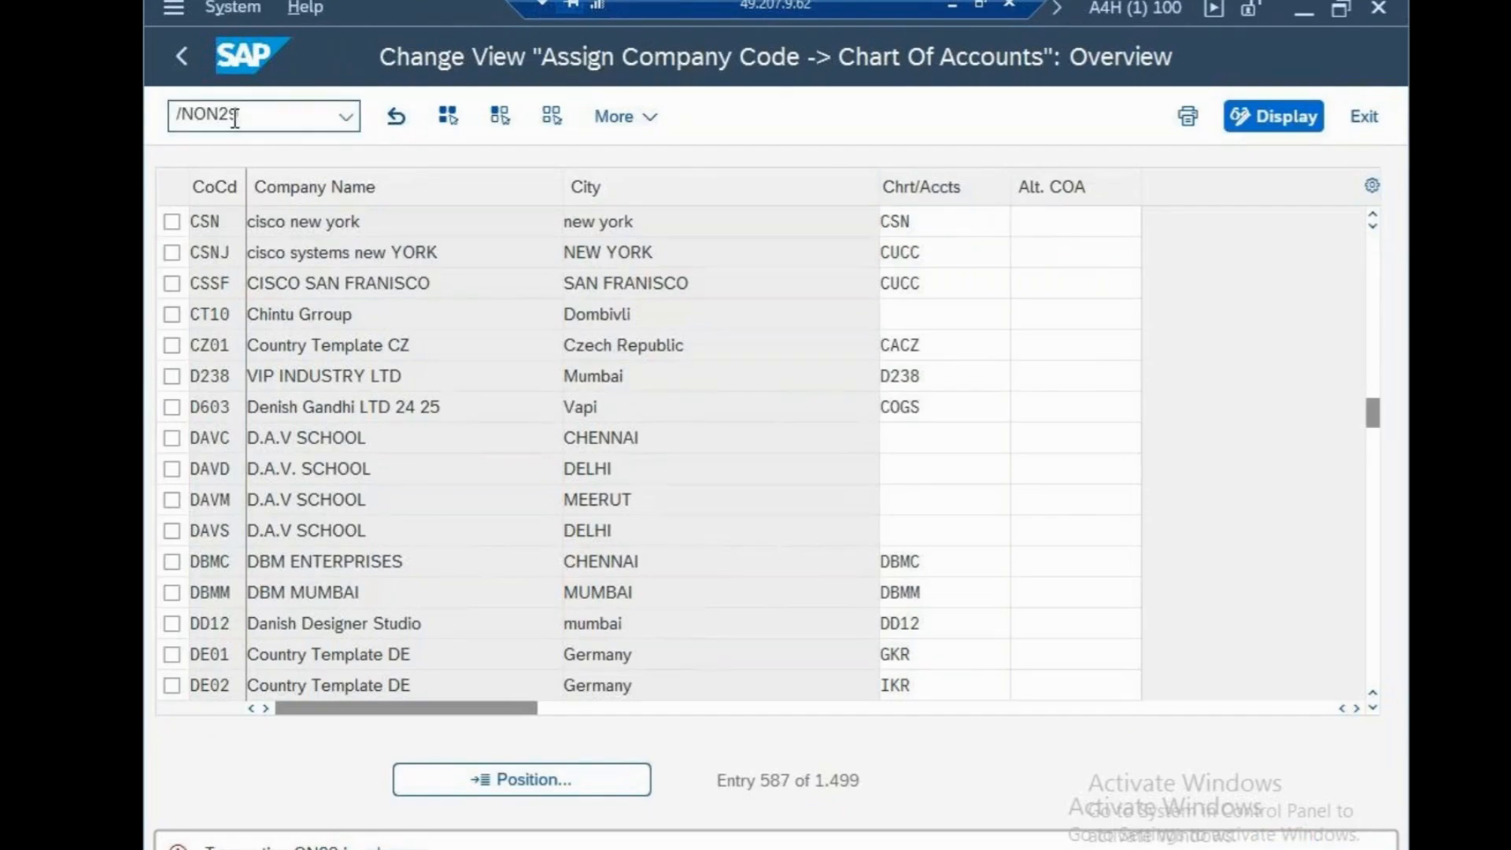
Open the fiscal year variants maintenance transaction and start a new variant entry
text(OB28)
key(Return)
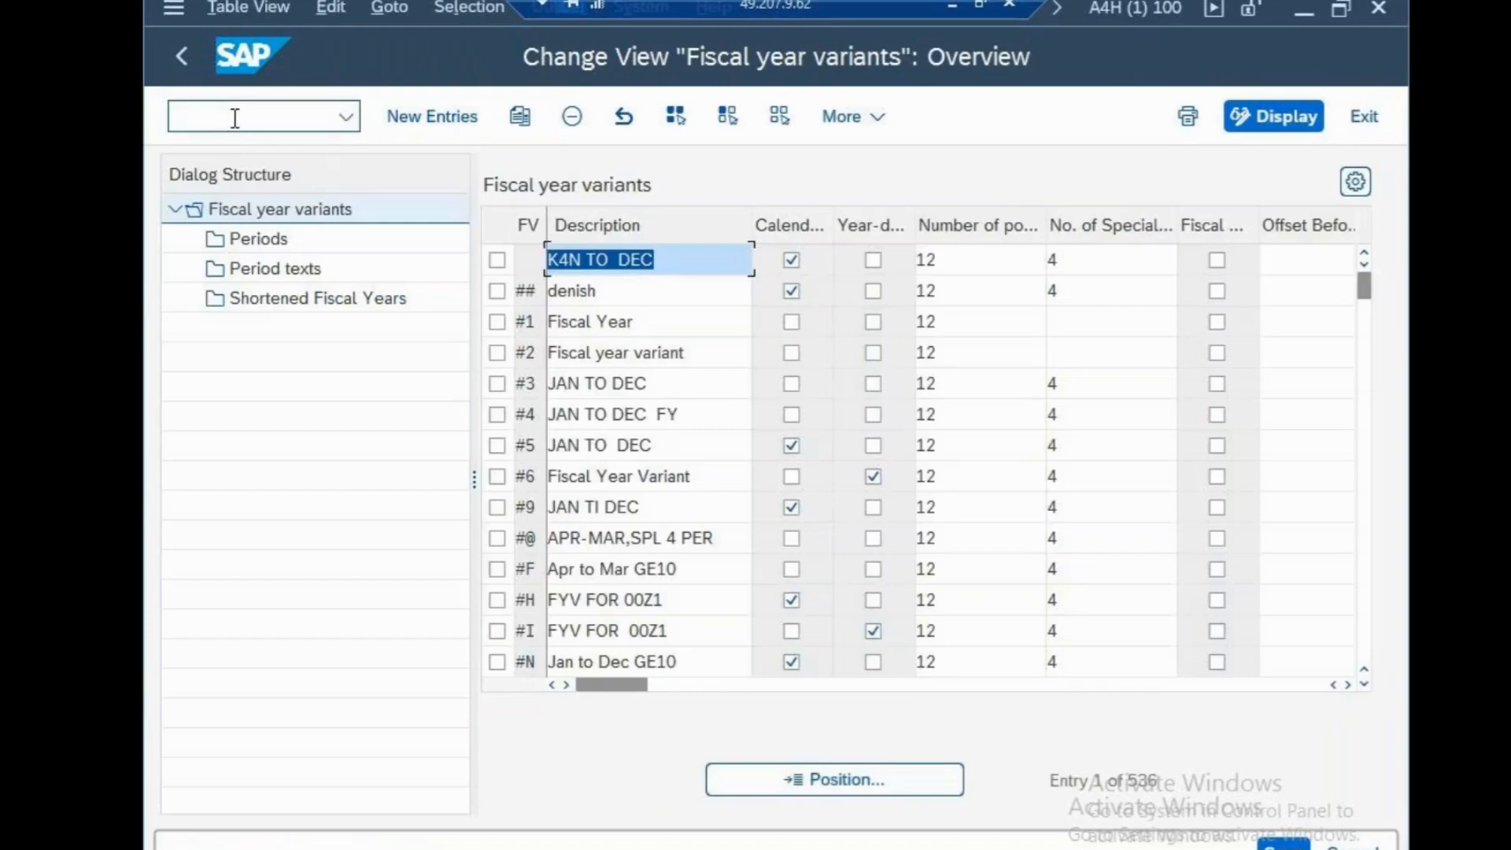
click(422, 123)
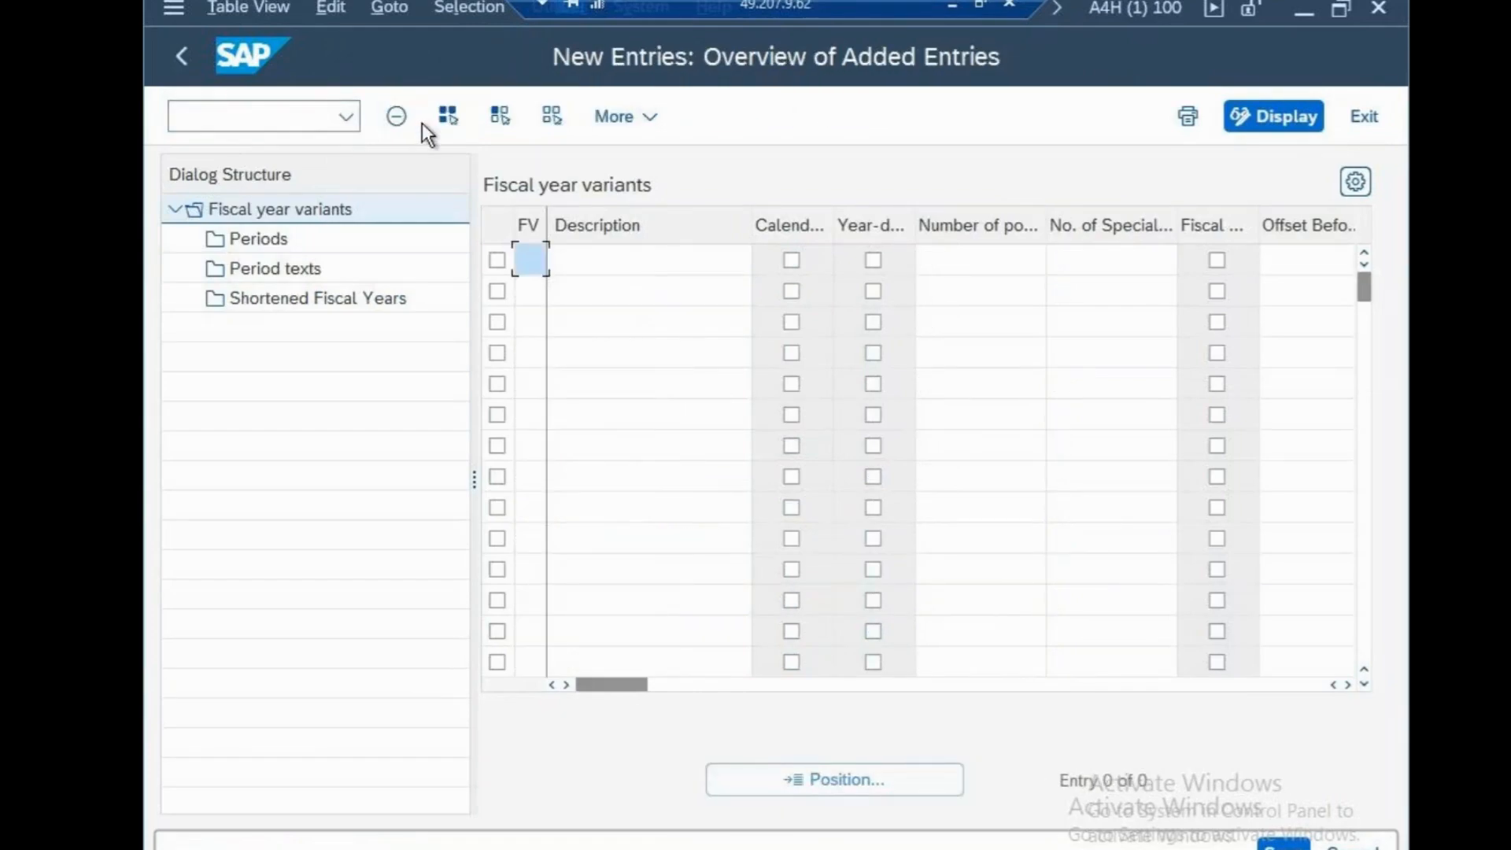
Create fiscal year variant ",0" described "jan to dec" with 12 posting and 4 special periods, saving it in the cisco systems customizing request
text(,0)
click(645, 261)
text(jan )
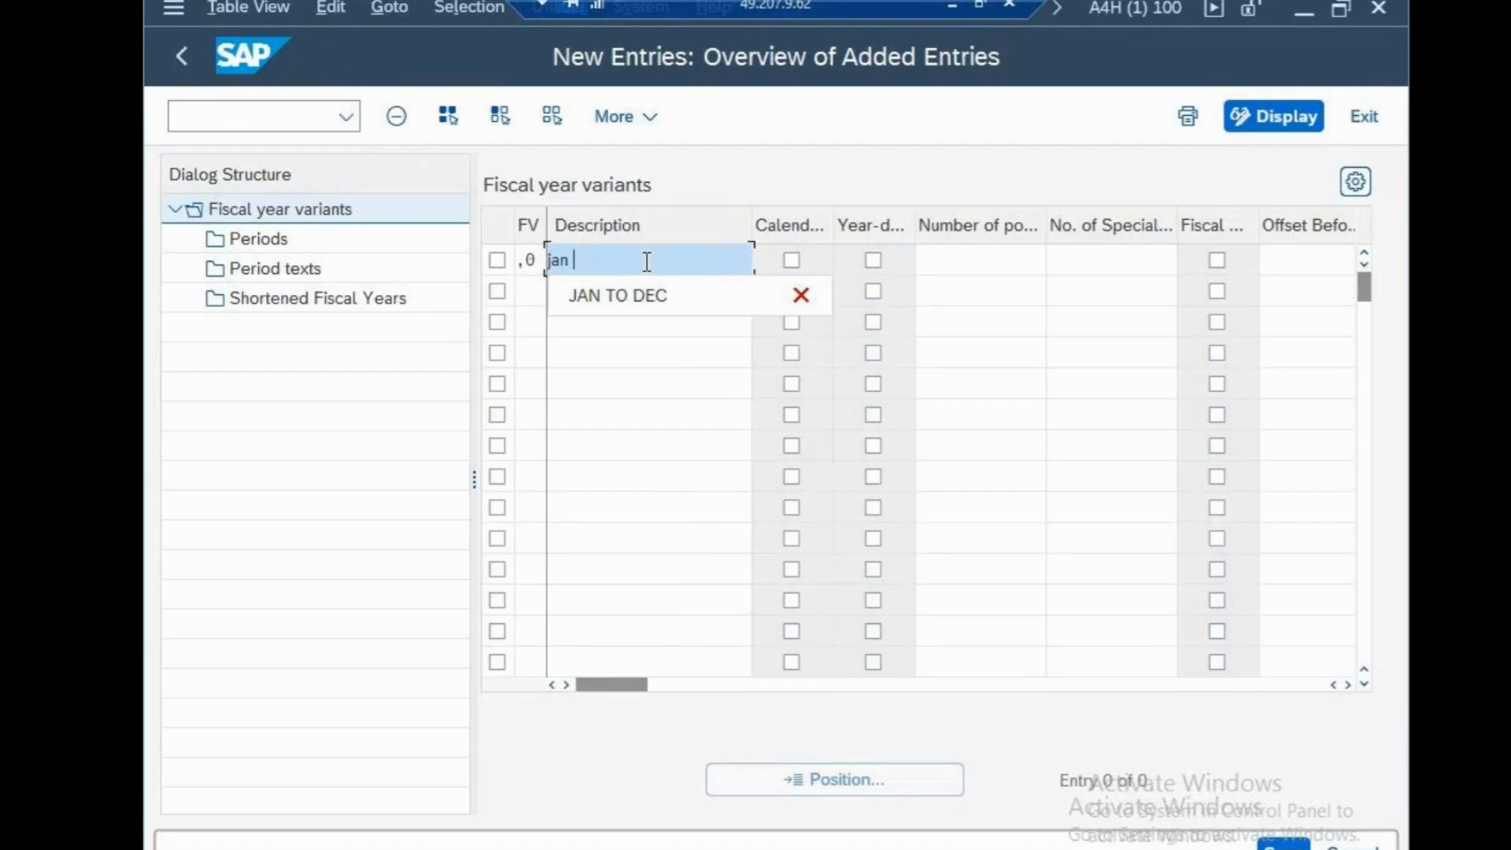
text(to dec)
click(977, 263)
text(12)
click(1003, 383)
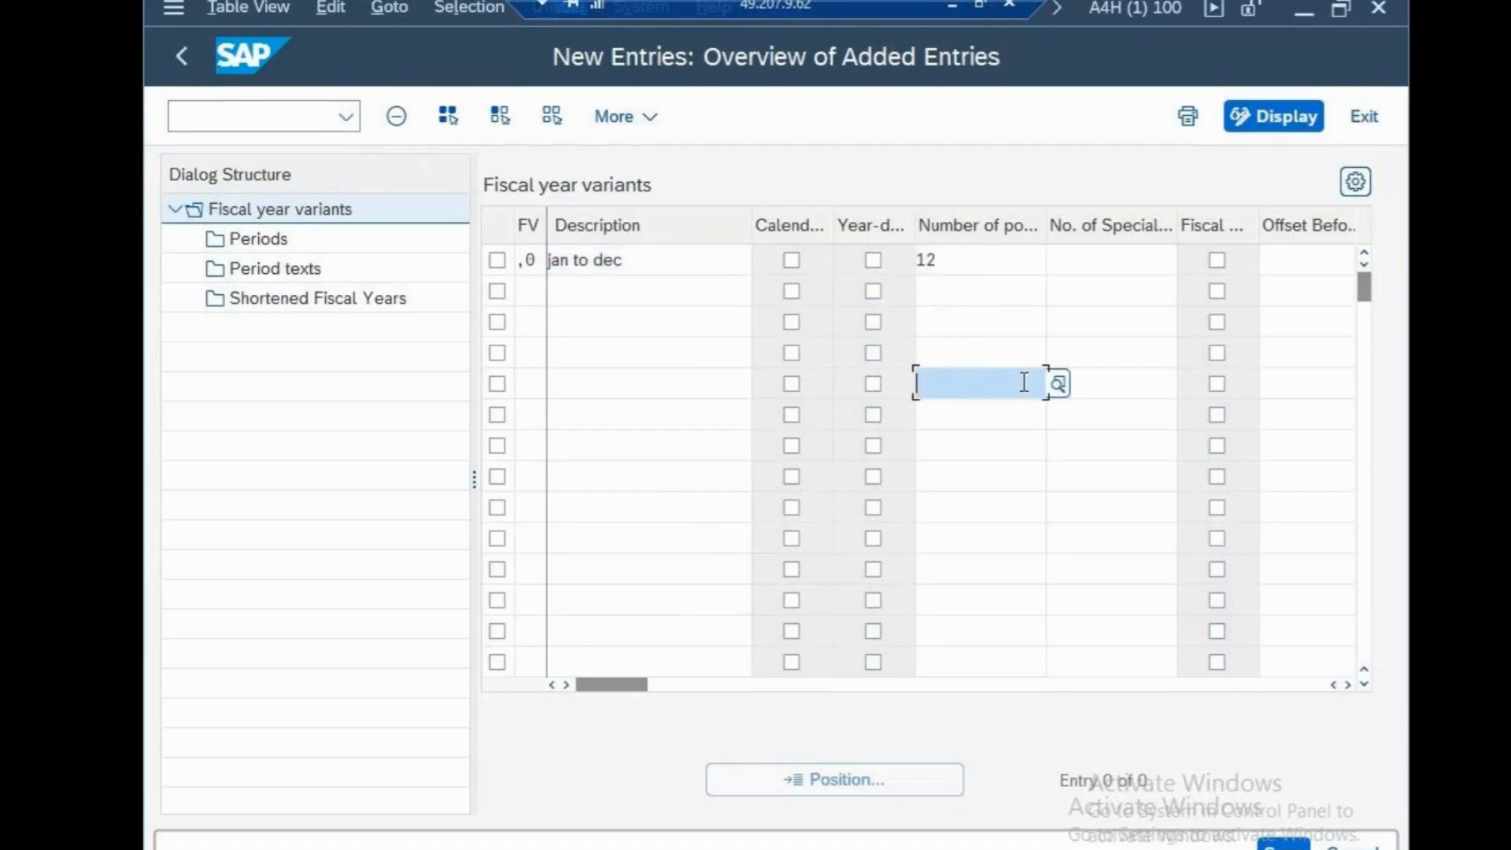
click(1069, 267)
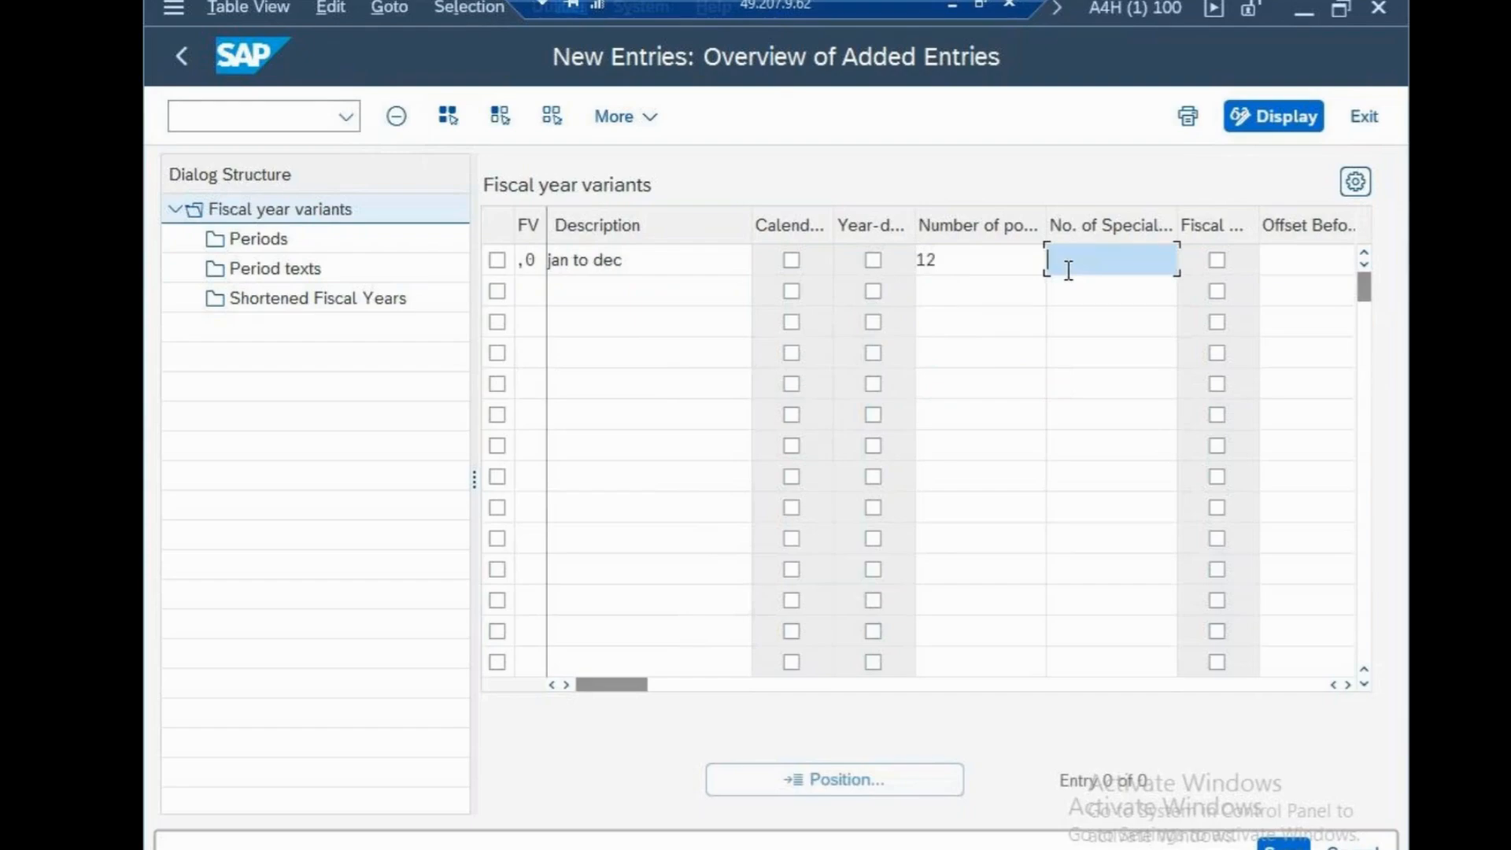
text(4)
click(1284, 845)
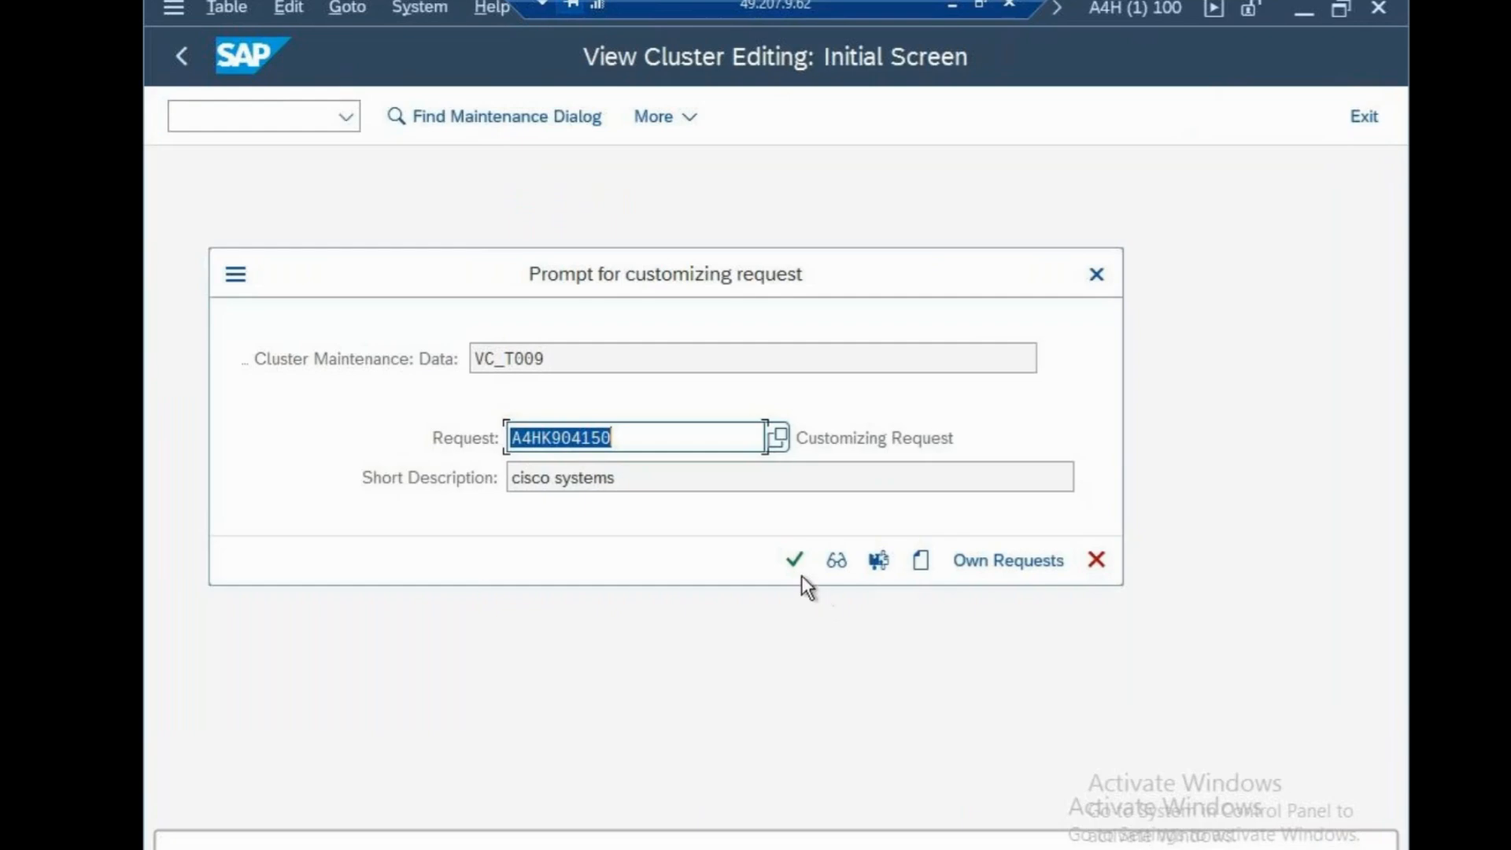
click(795, 561)
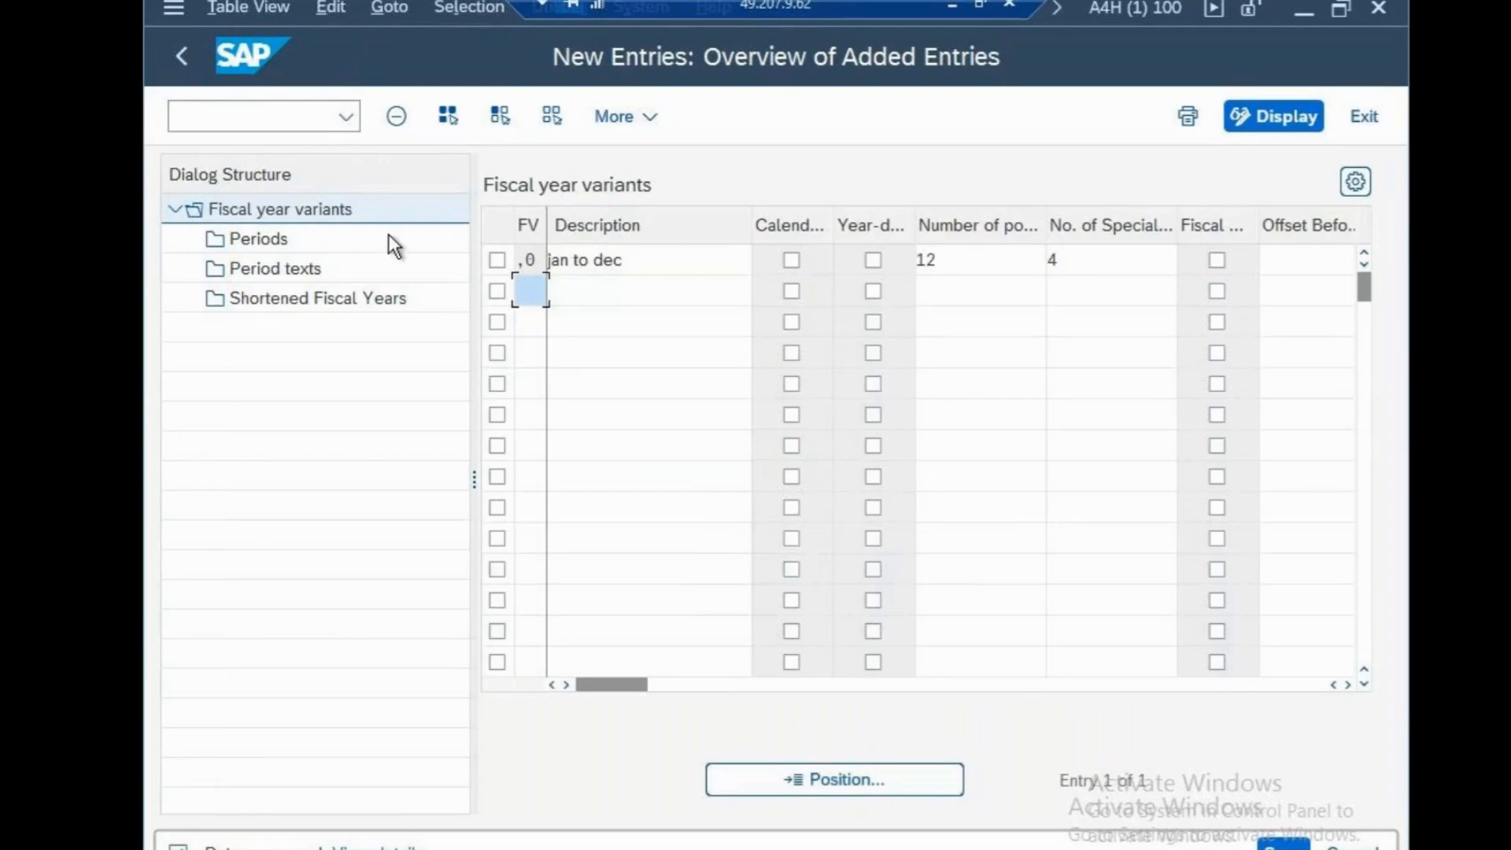
Open the periods of fiscal year variant ",0" and start new period entries
click(500, 259)
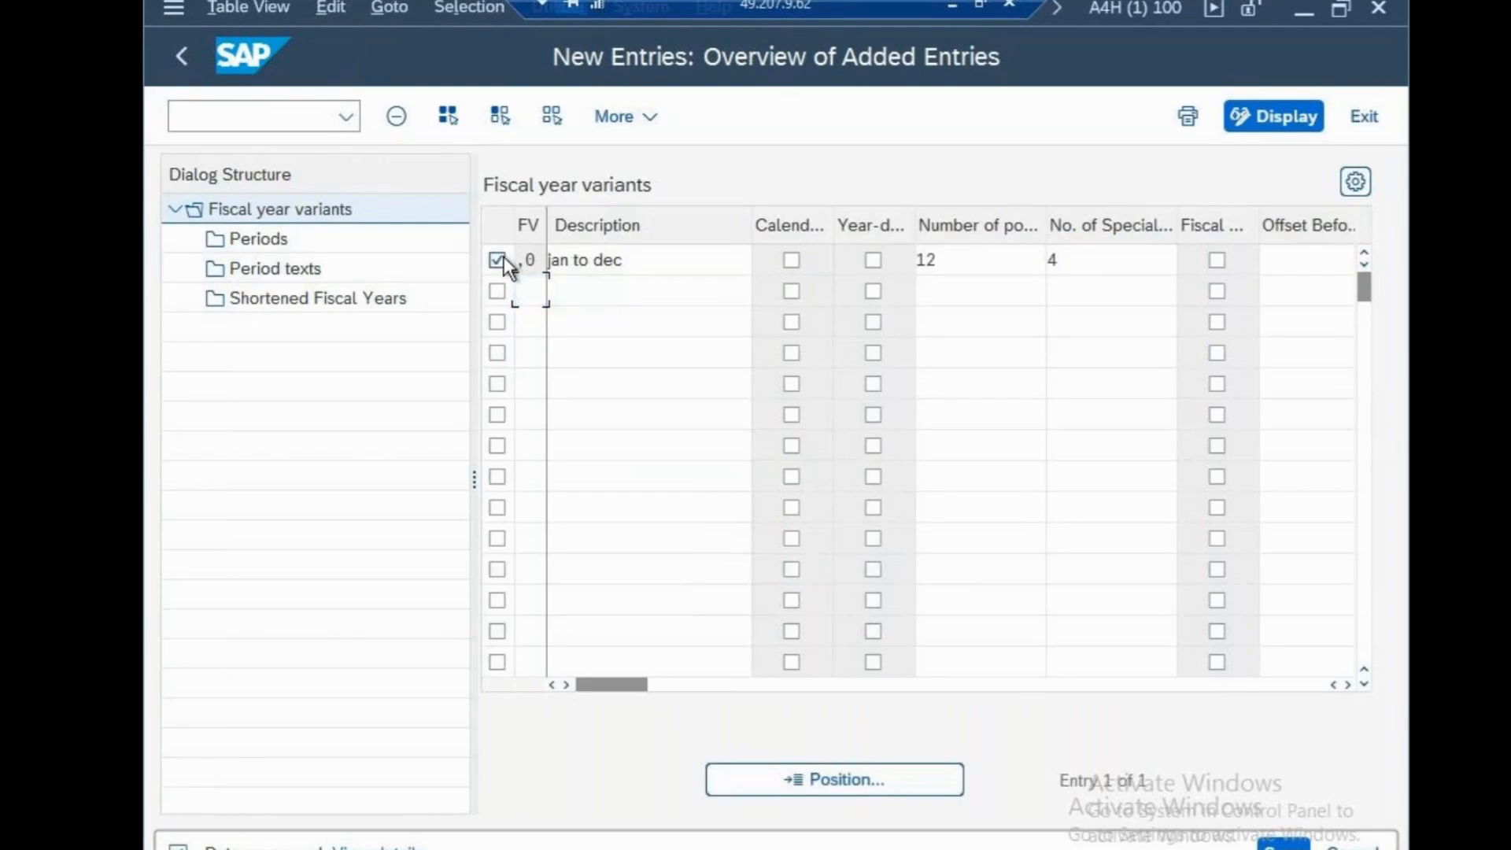
click(295, 236)
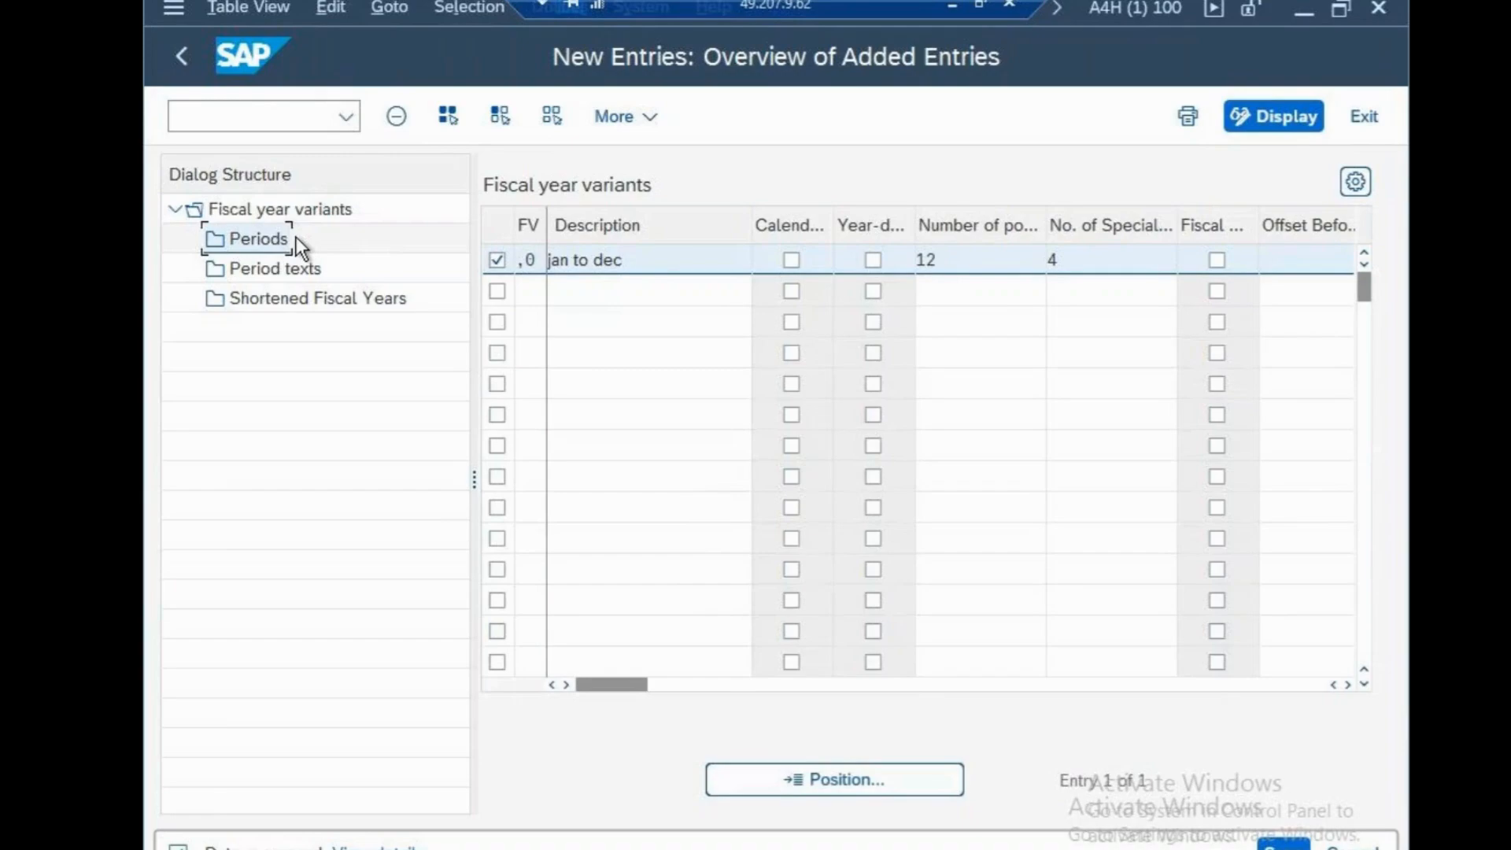
double_click(281, 241)
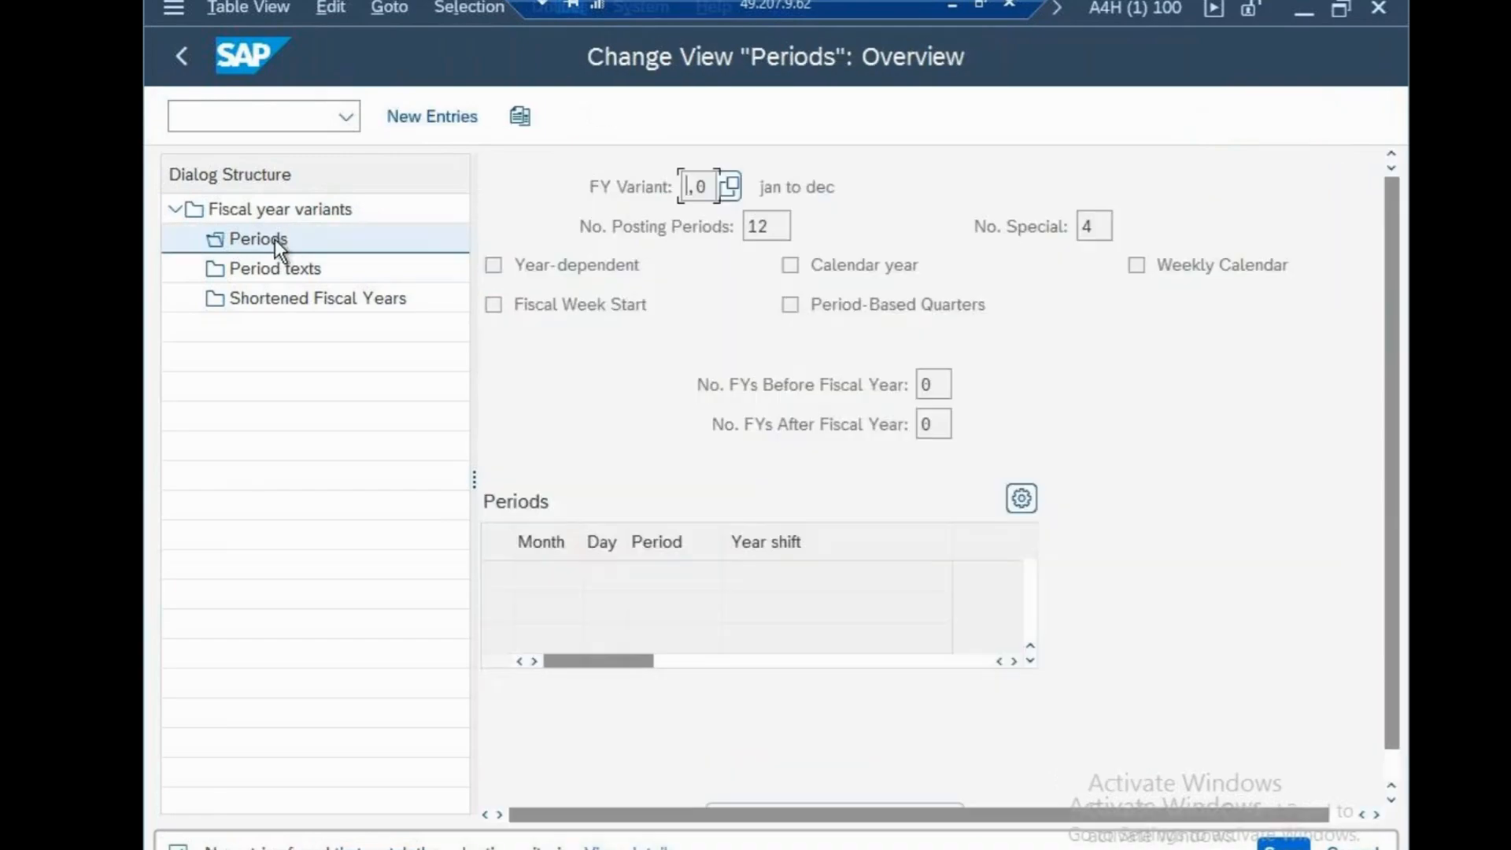
click(439, 118)
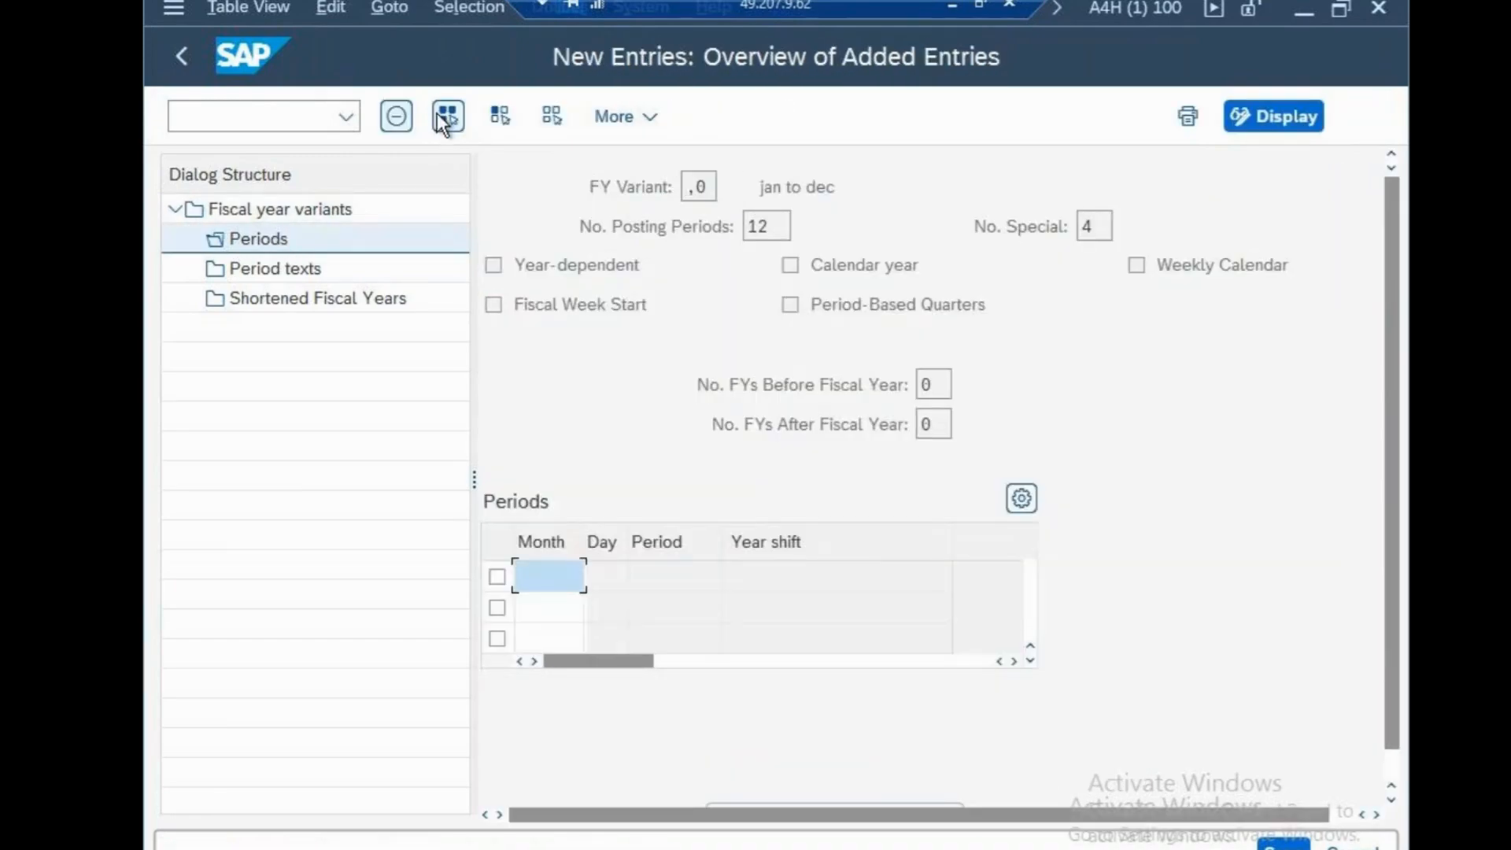
Fill the first period row with month 1, day 31, period 1 and year shift 0
text(1)
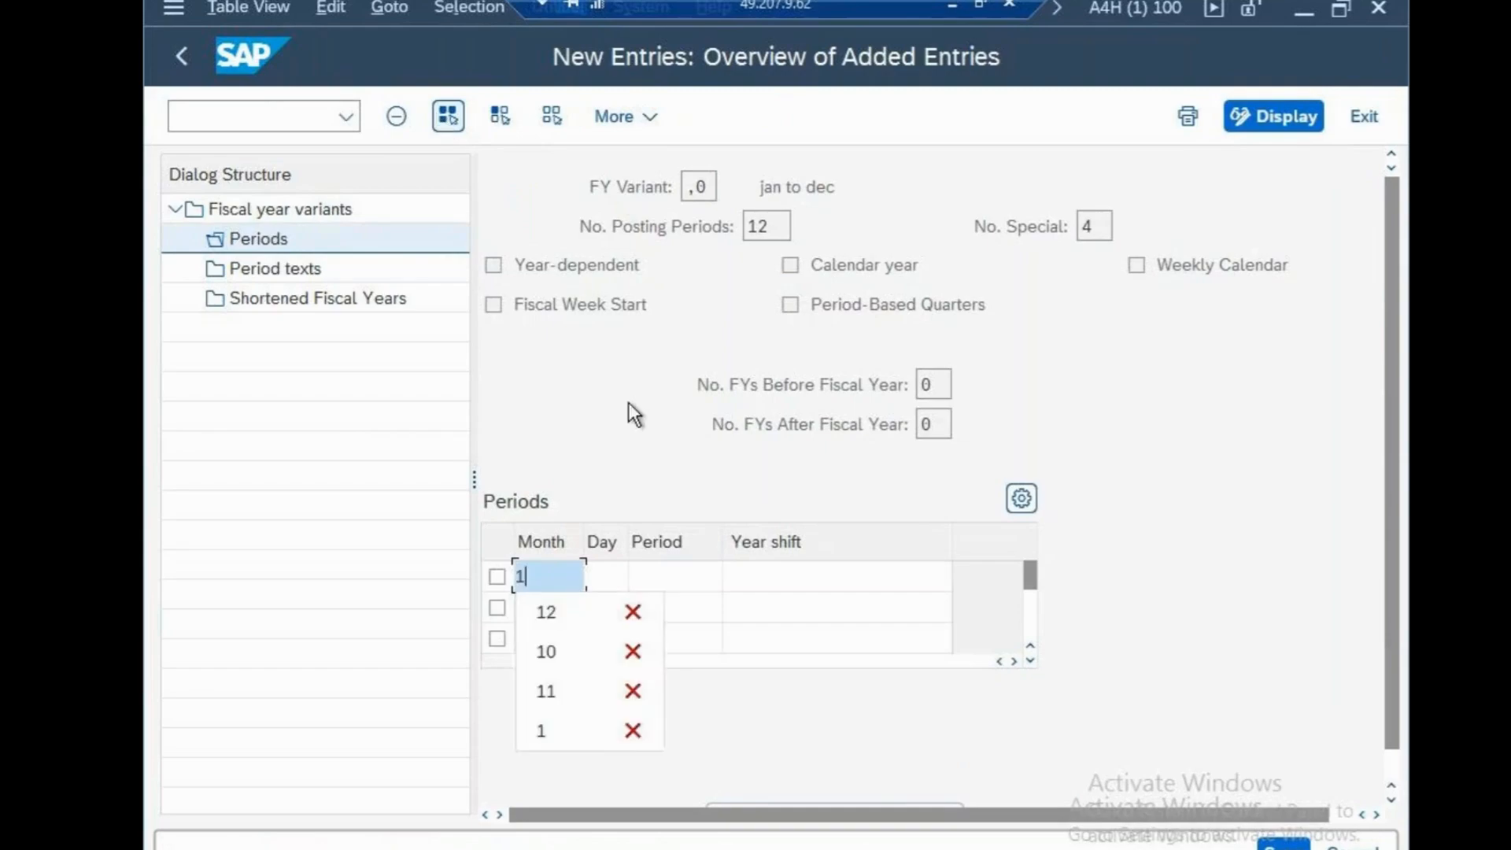
click(621, 578)
text(31)
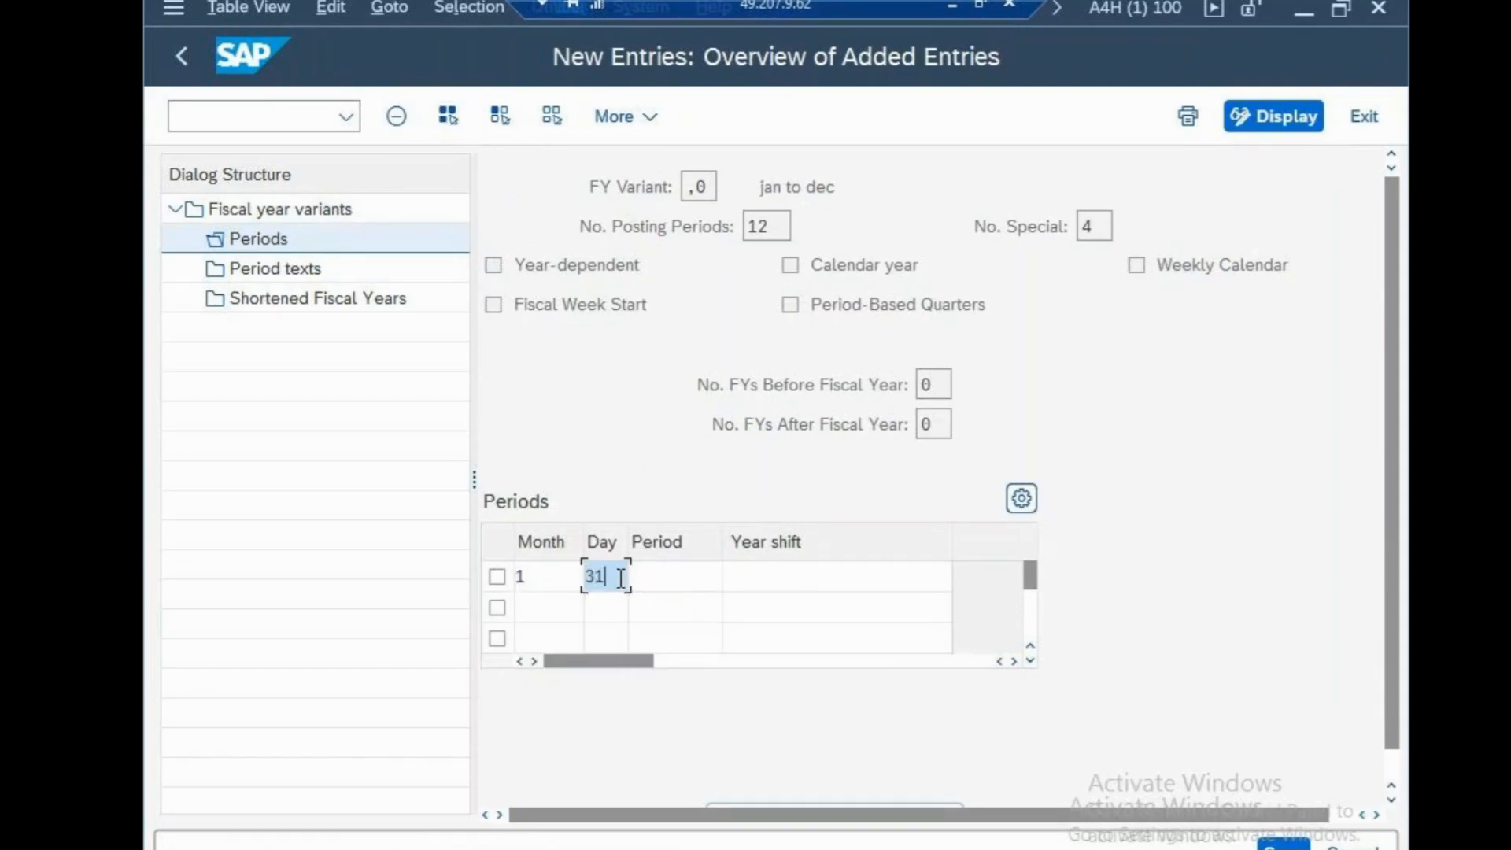
click(669, 586)
text(1)
click(792, 575)
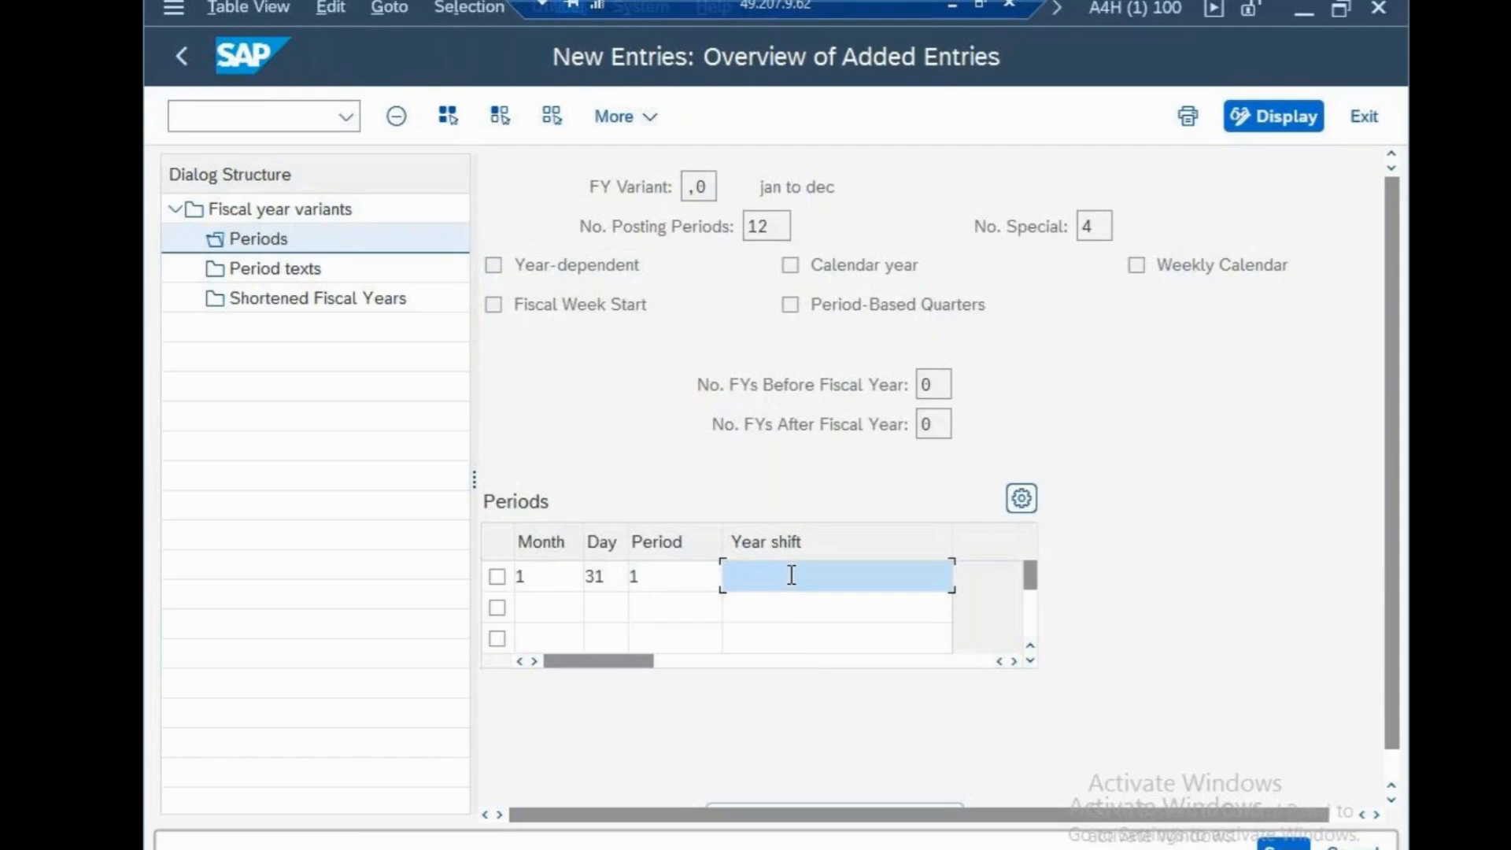
text(0)
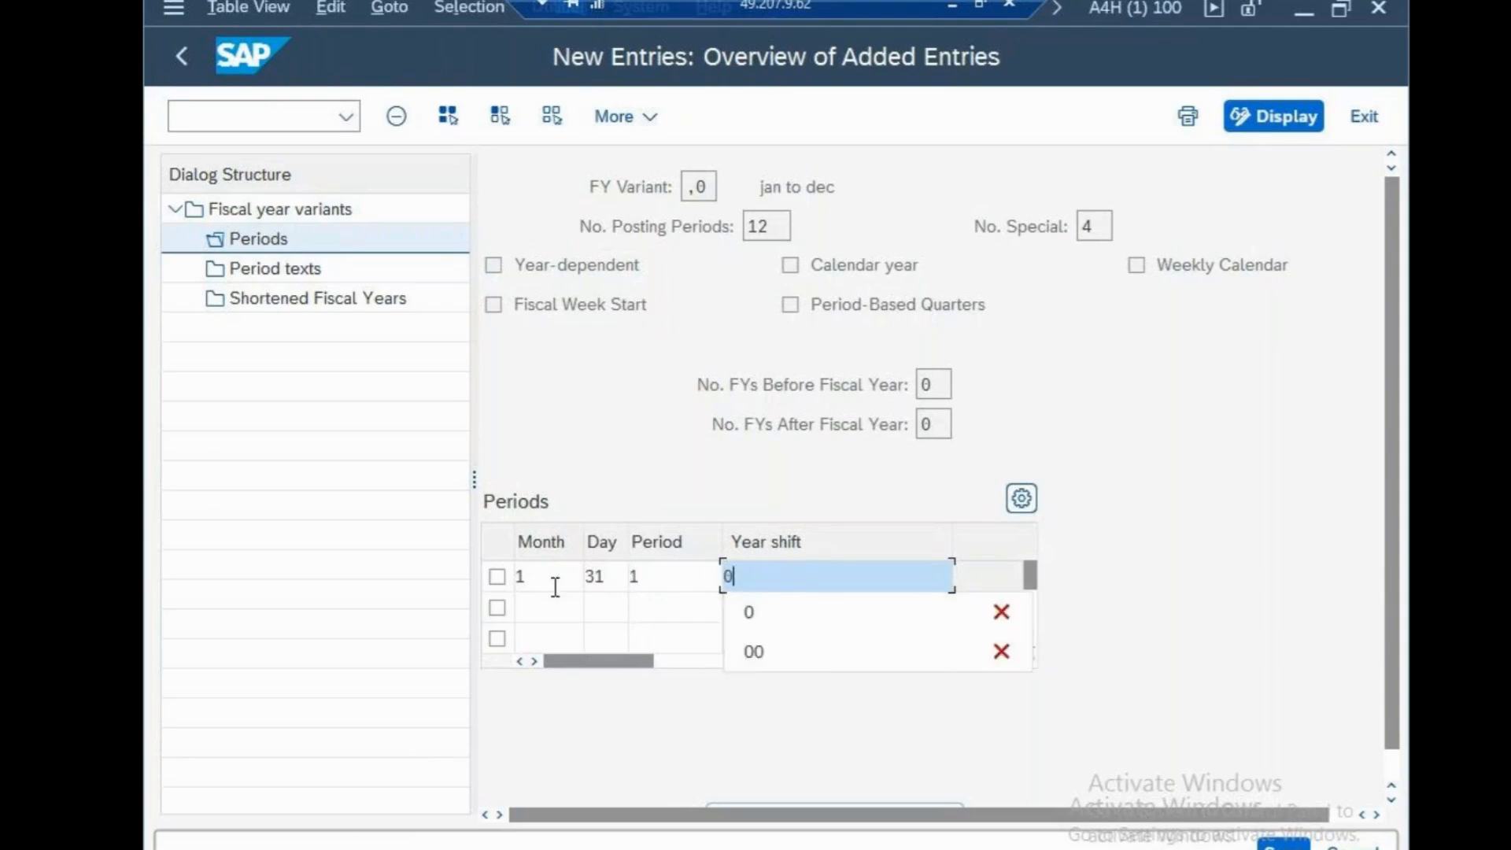
Fill the second period row with month 2, day 28, period 2 and year shift 0
click(547, 609)
text(2)
click(589, 606)
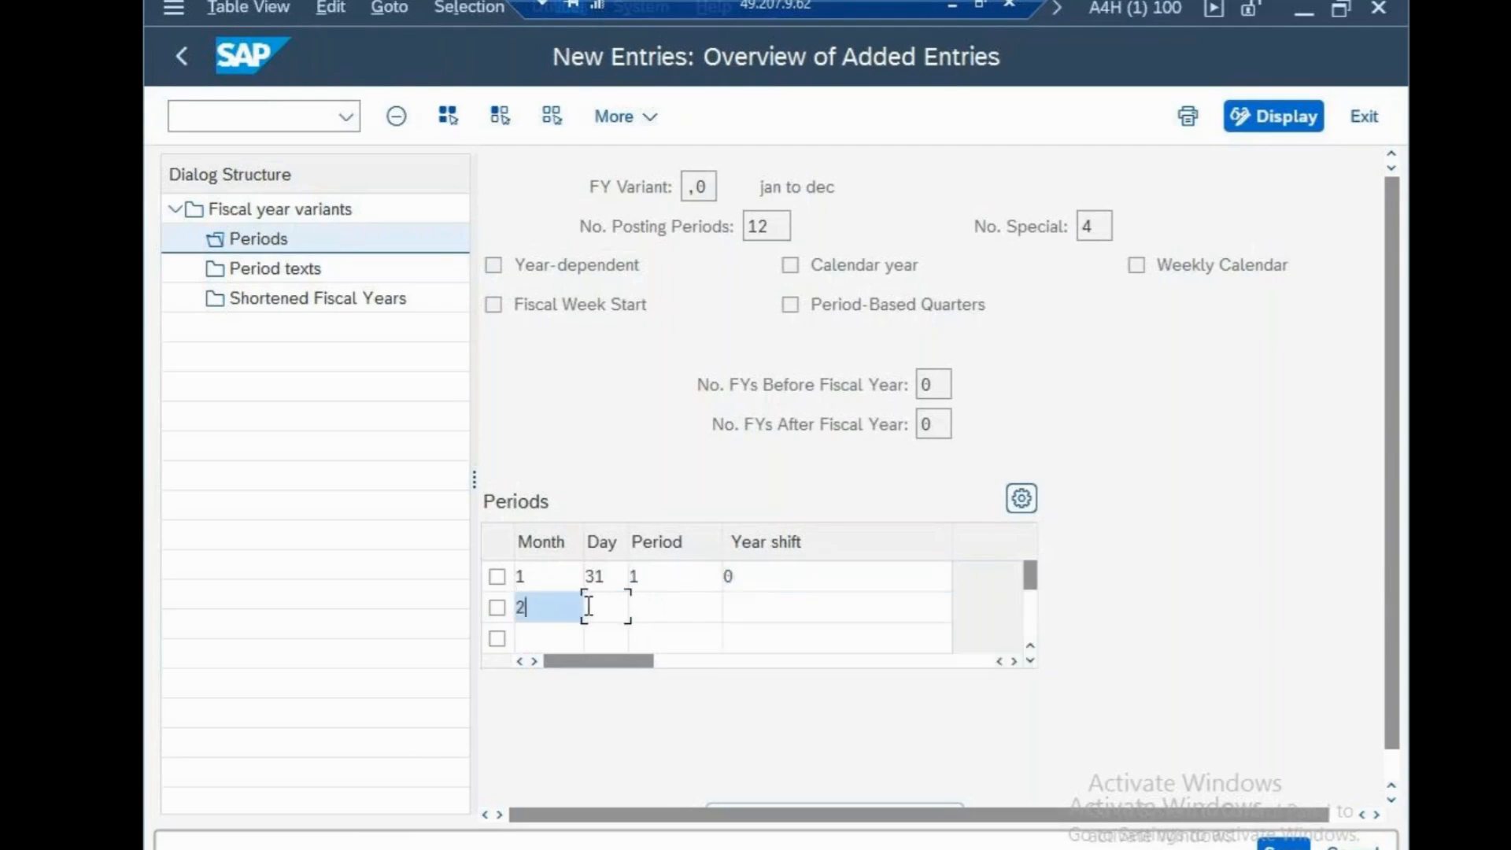
text(28)
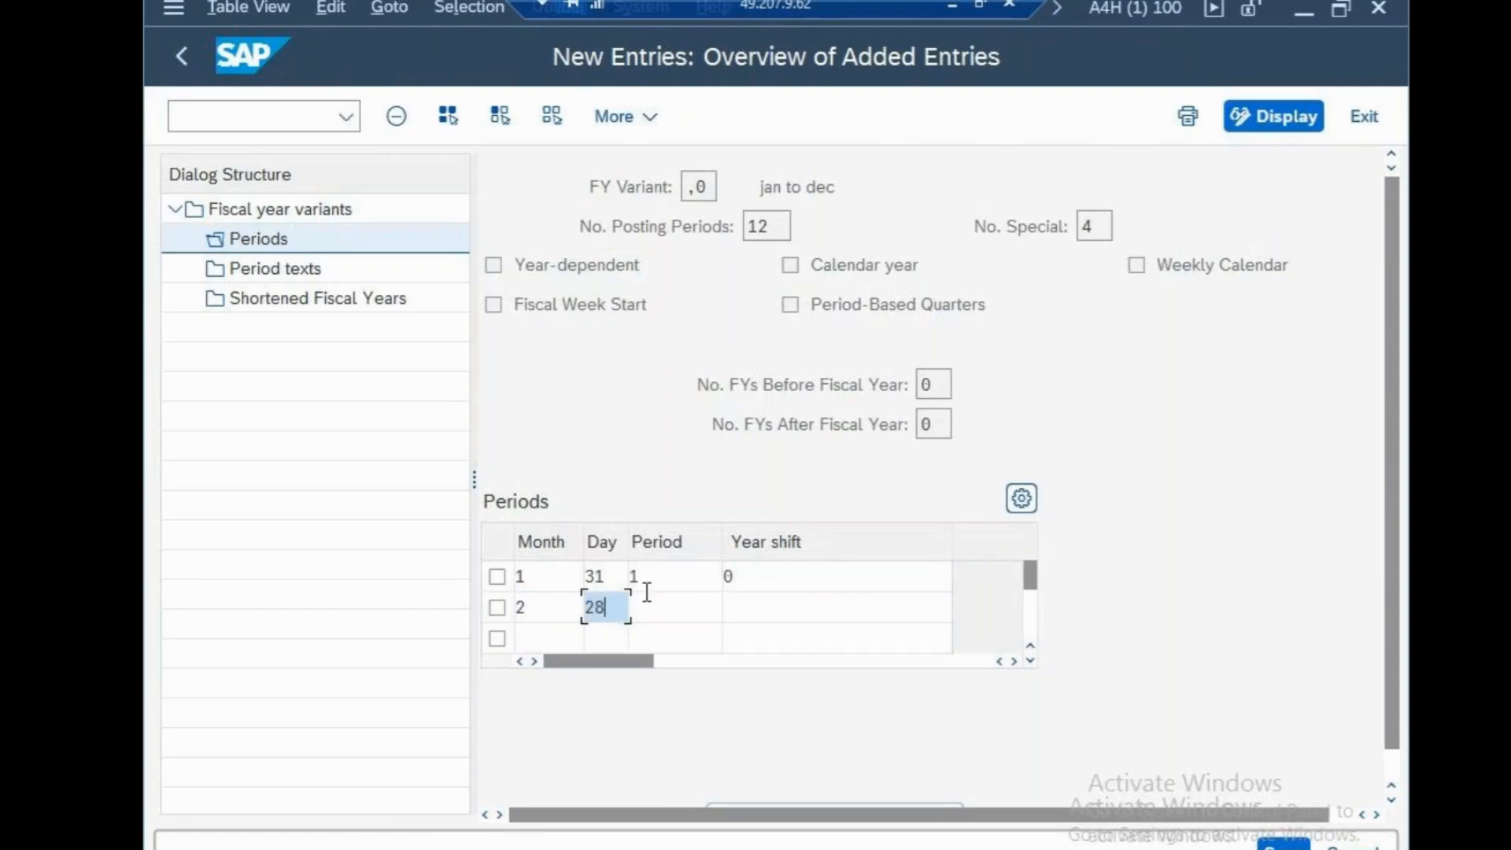
click(671, 598)
text(2)
click(788, 615)
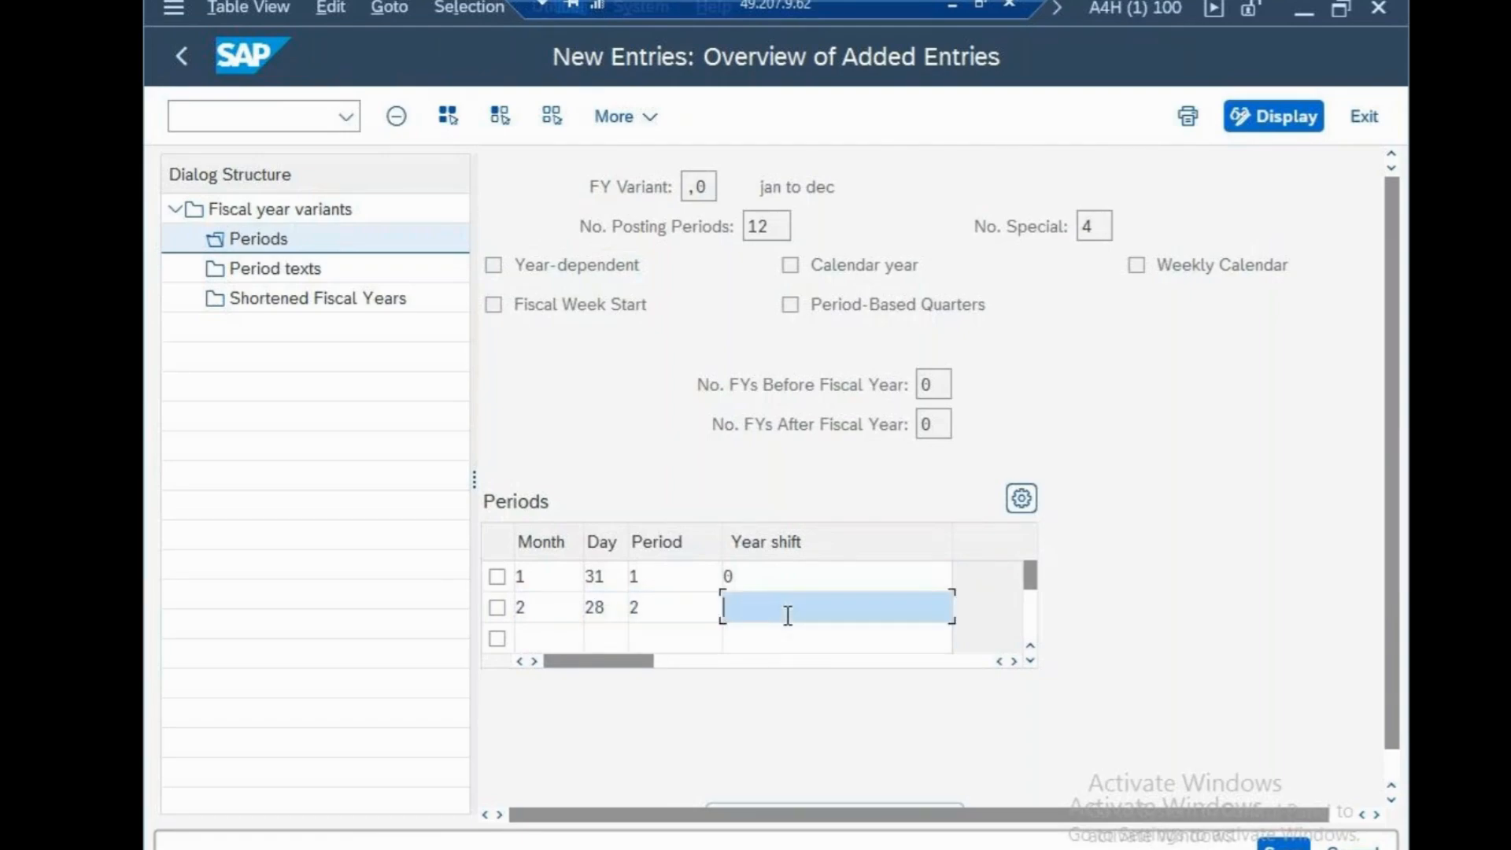
text(0)
Fill the third period row with month 3, day 31, period 3 and year shift 0, and accept the rows
click(524, 630)
text(3)
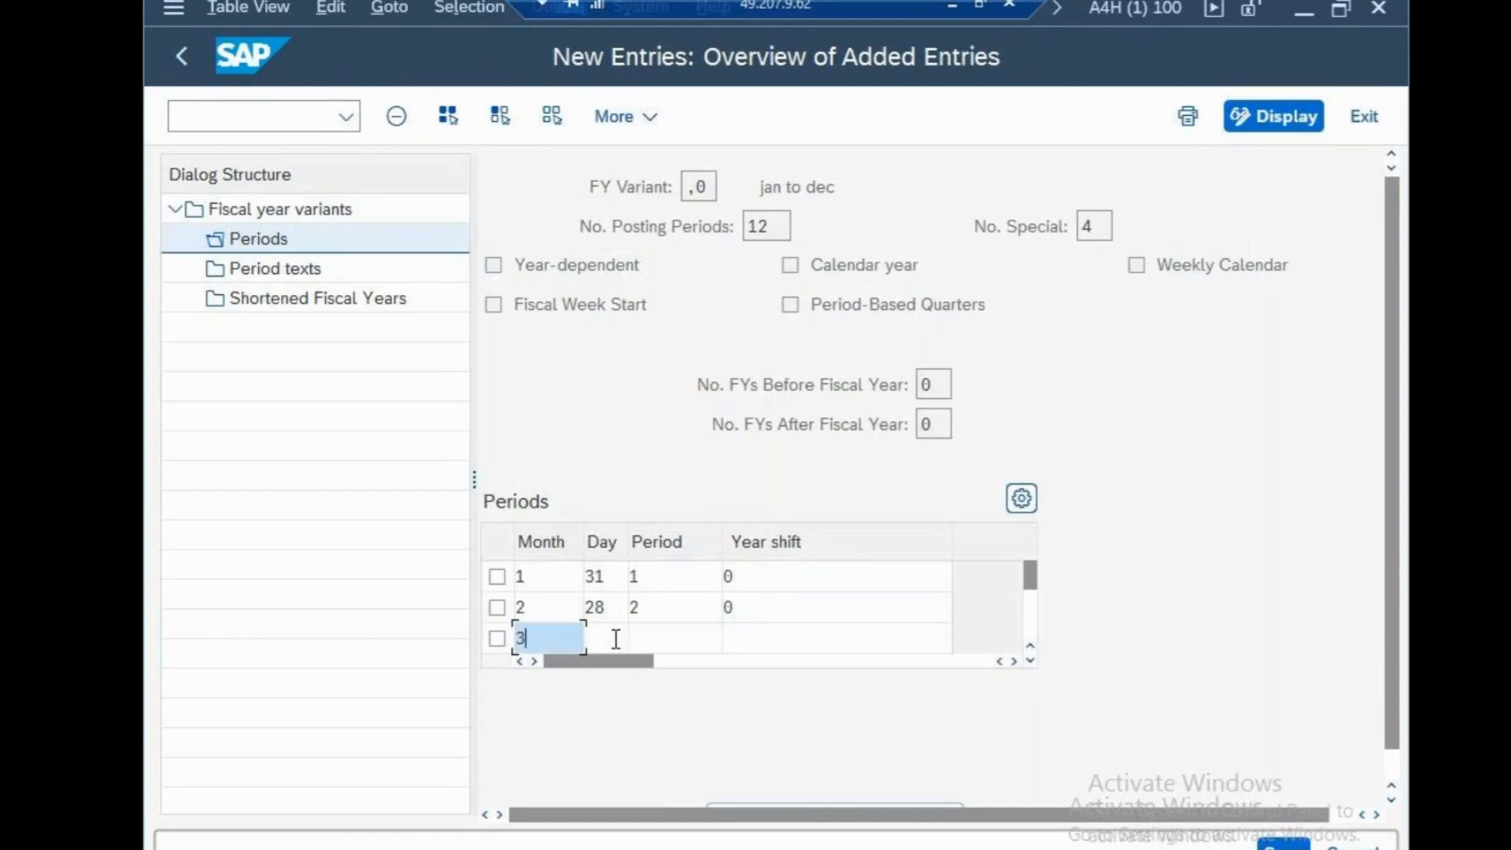
click(616, 639)
text(31)
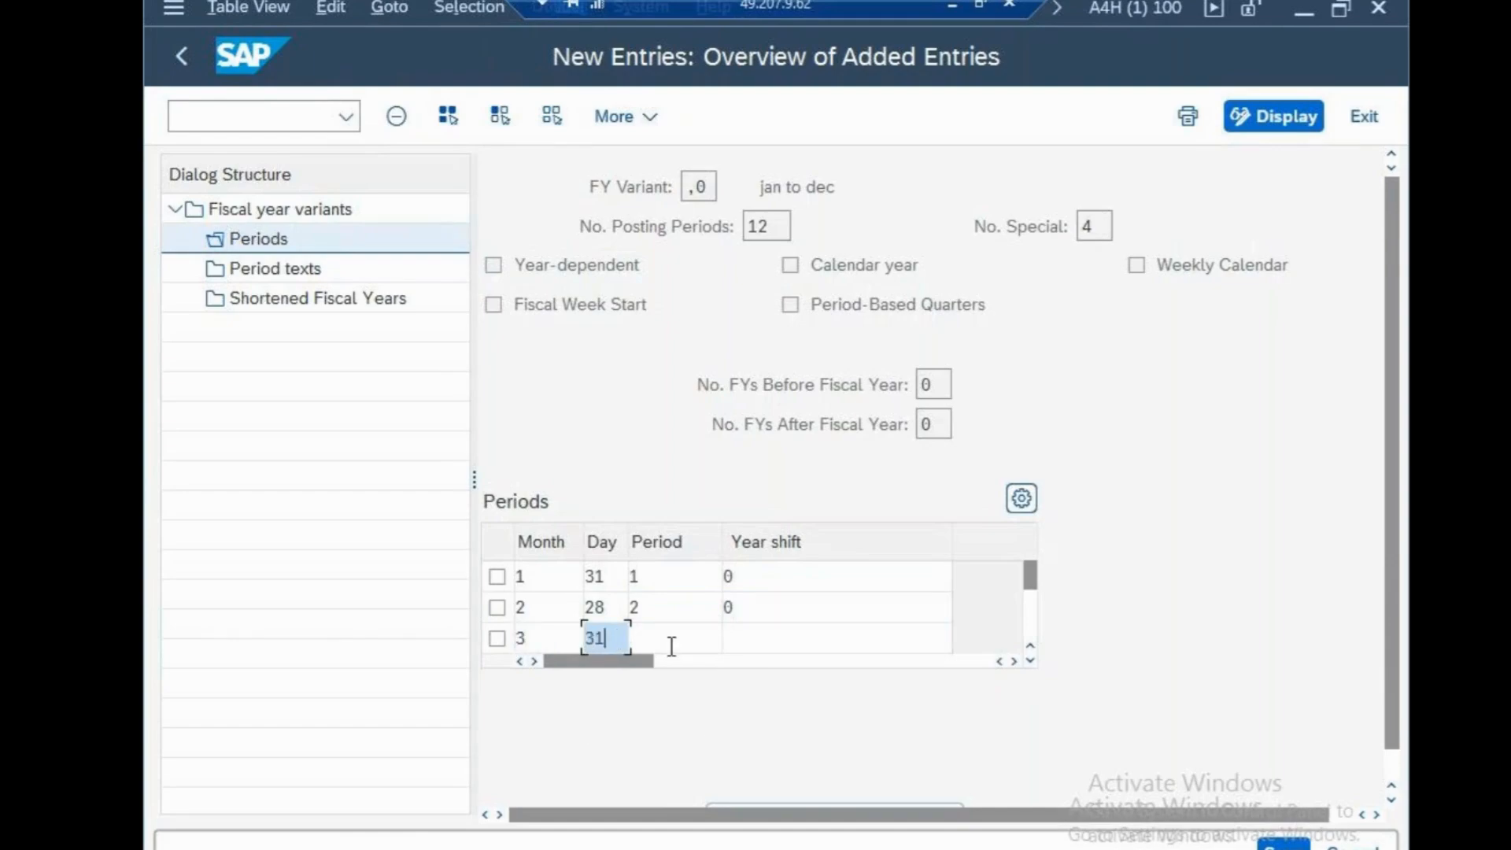
click(671, 646)
text(3)
click(740, 640)
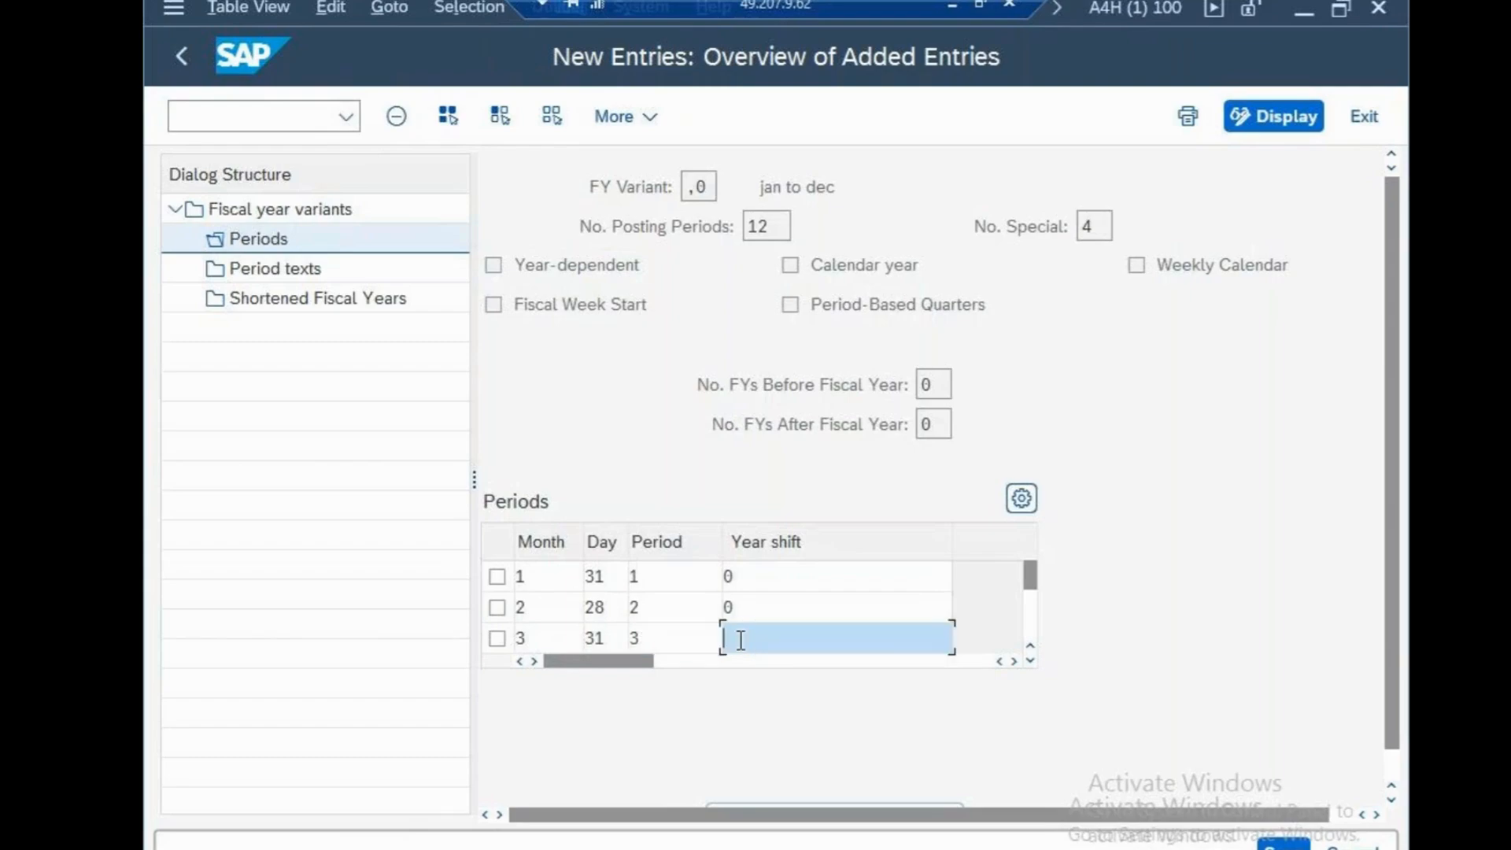
text(0)
key(Return)
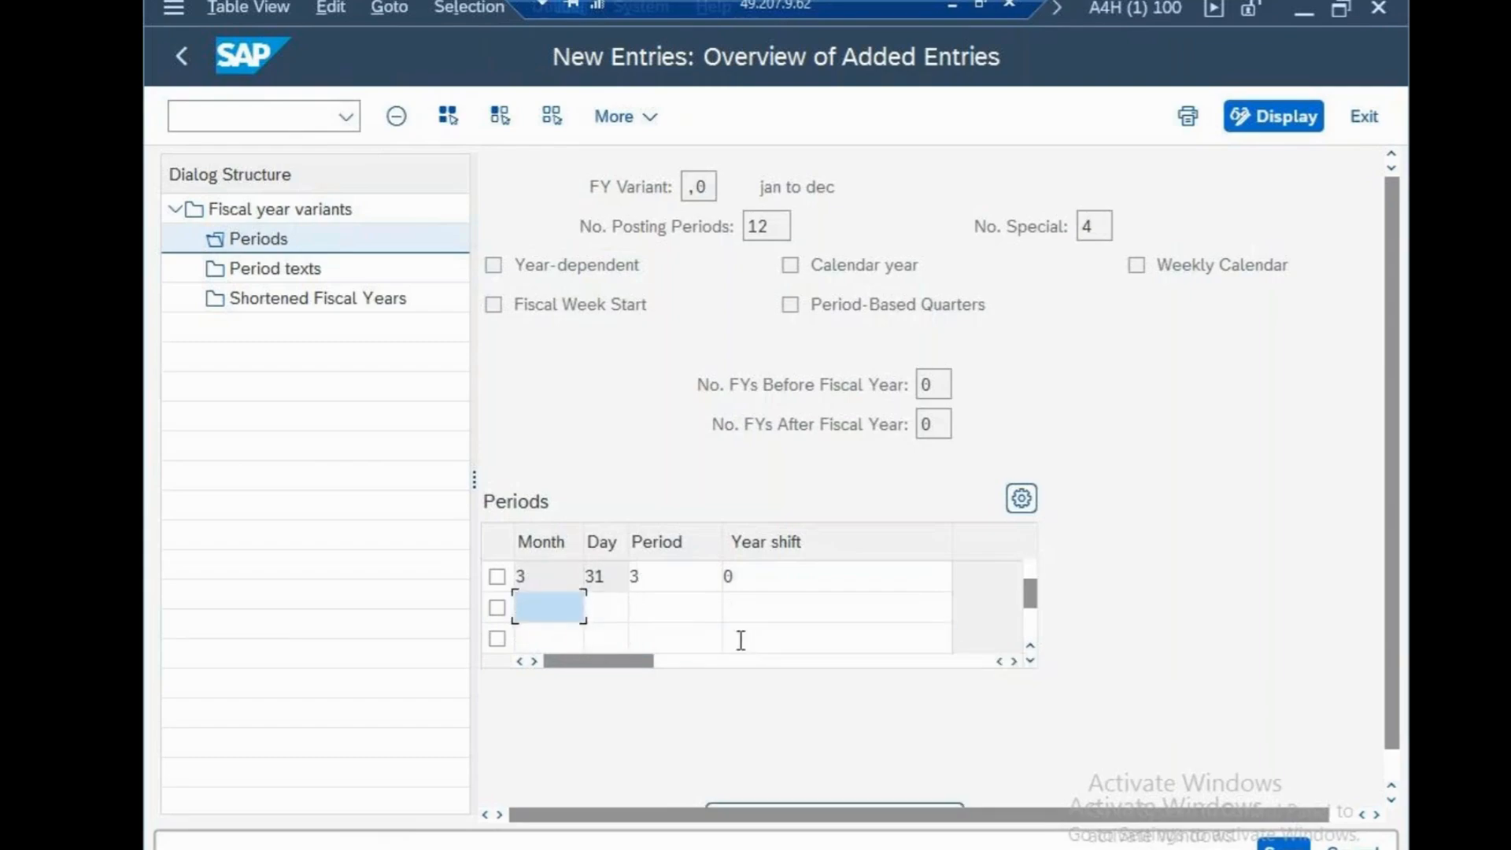
Add a period row for month 4 with day 30, period 4 and year shift 0
text(4)
click(622, 613)
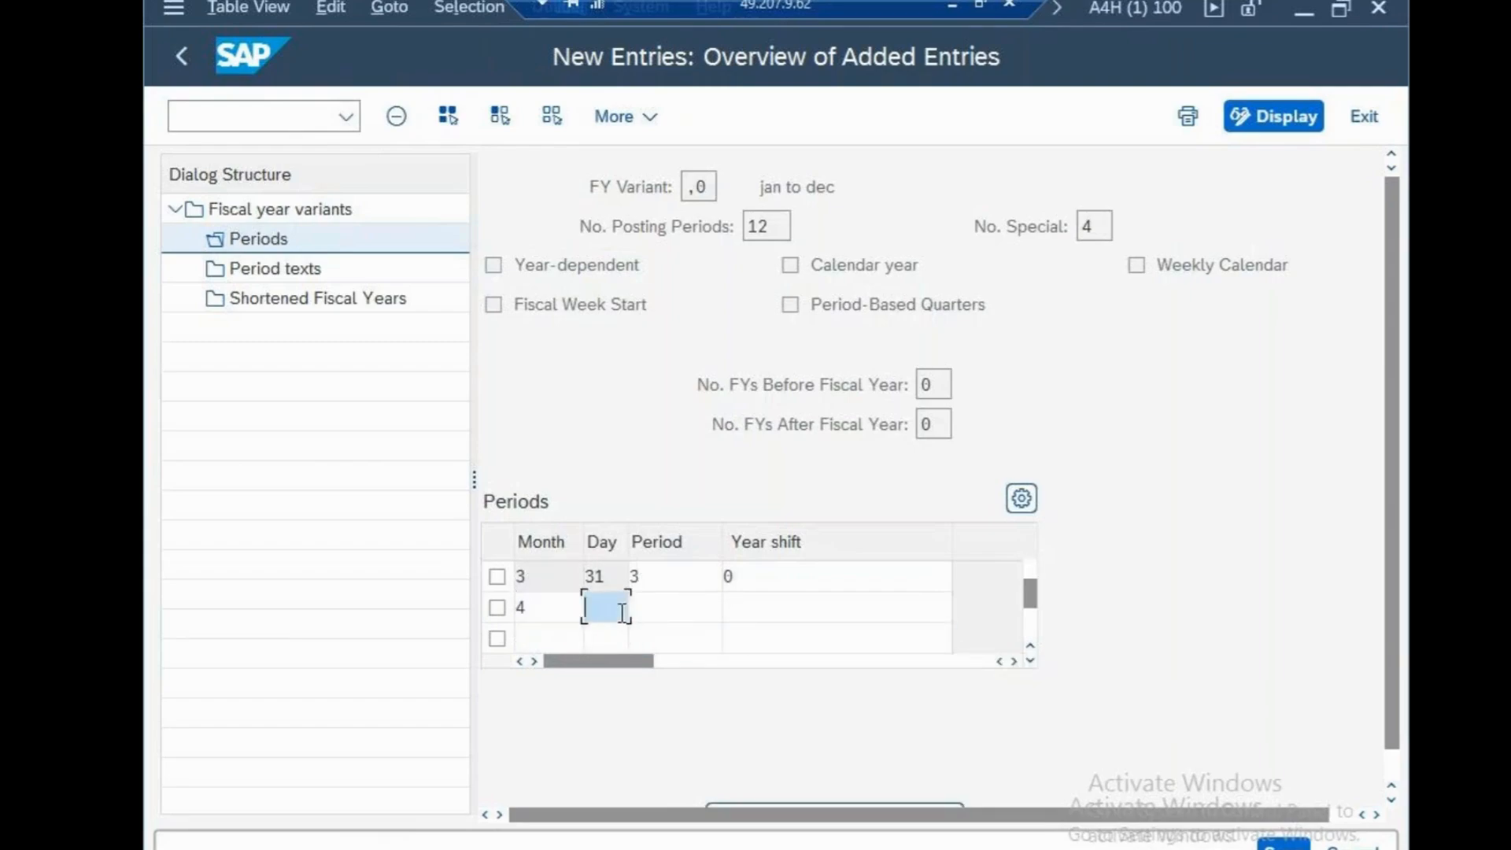
text(30)
click(656, 611)
text(4)
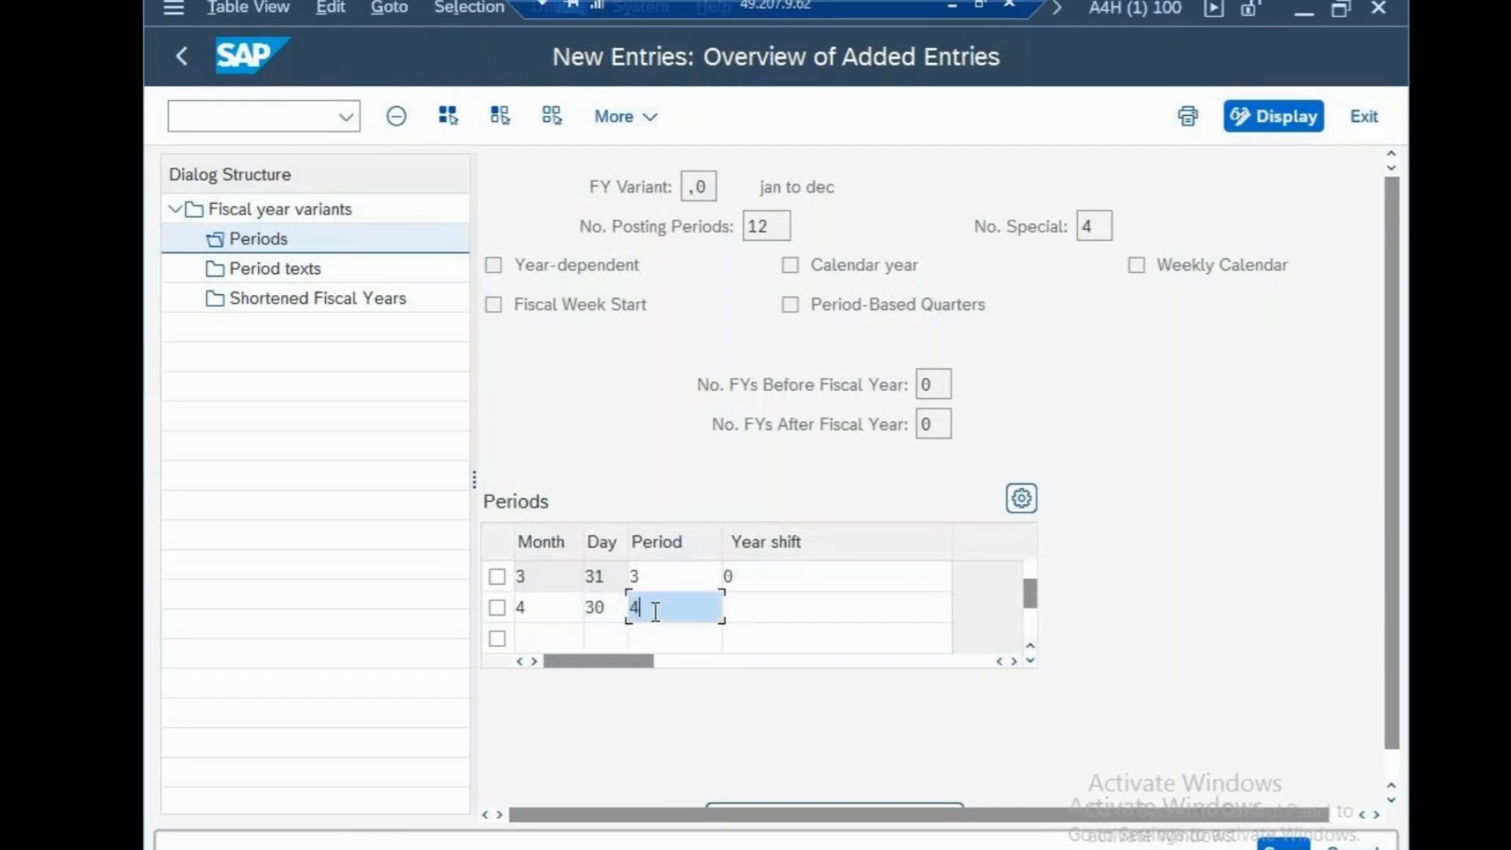
click(754, 611)
text(0)
key(Tab)
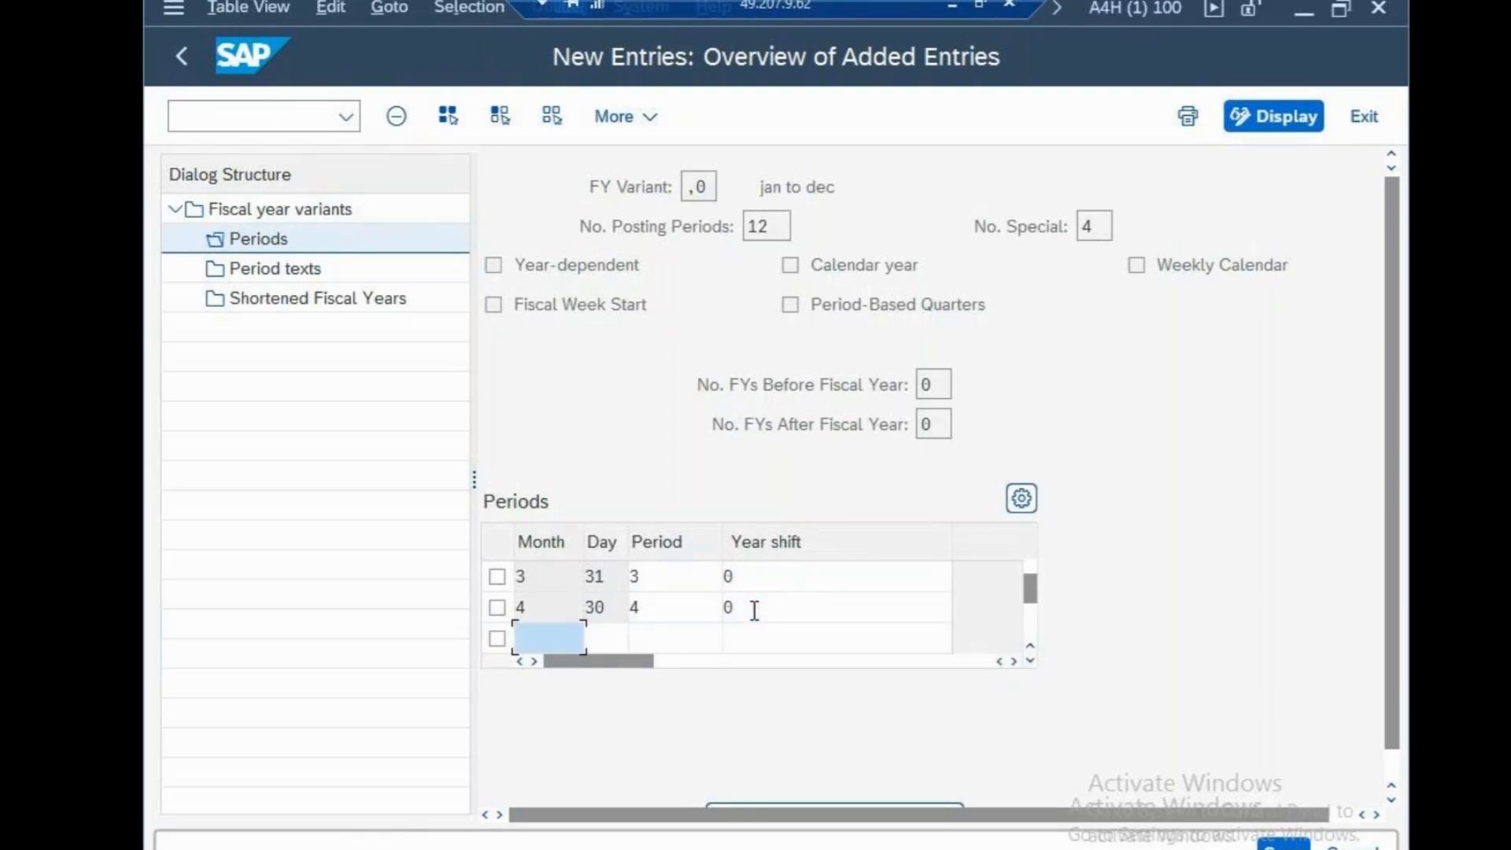
Add a period row for month 5 with day 31, period 5 and year shift 0
text(5)
click(621, 637)
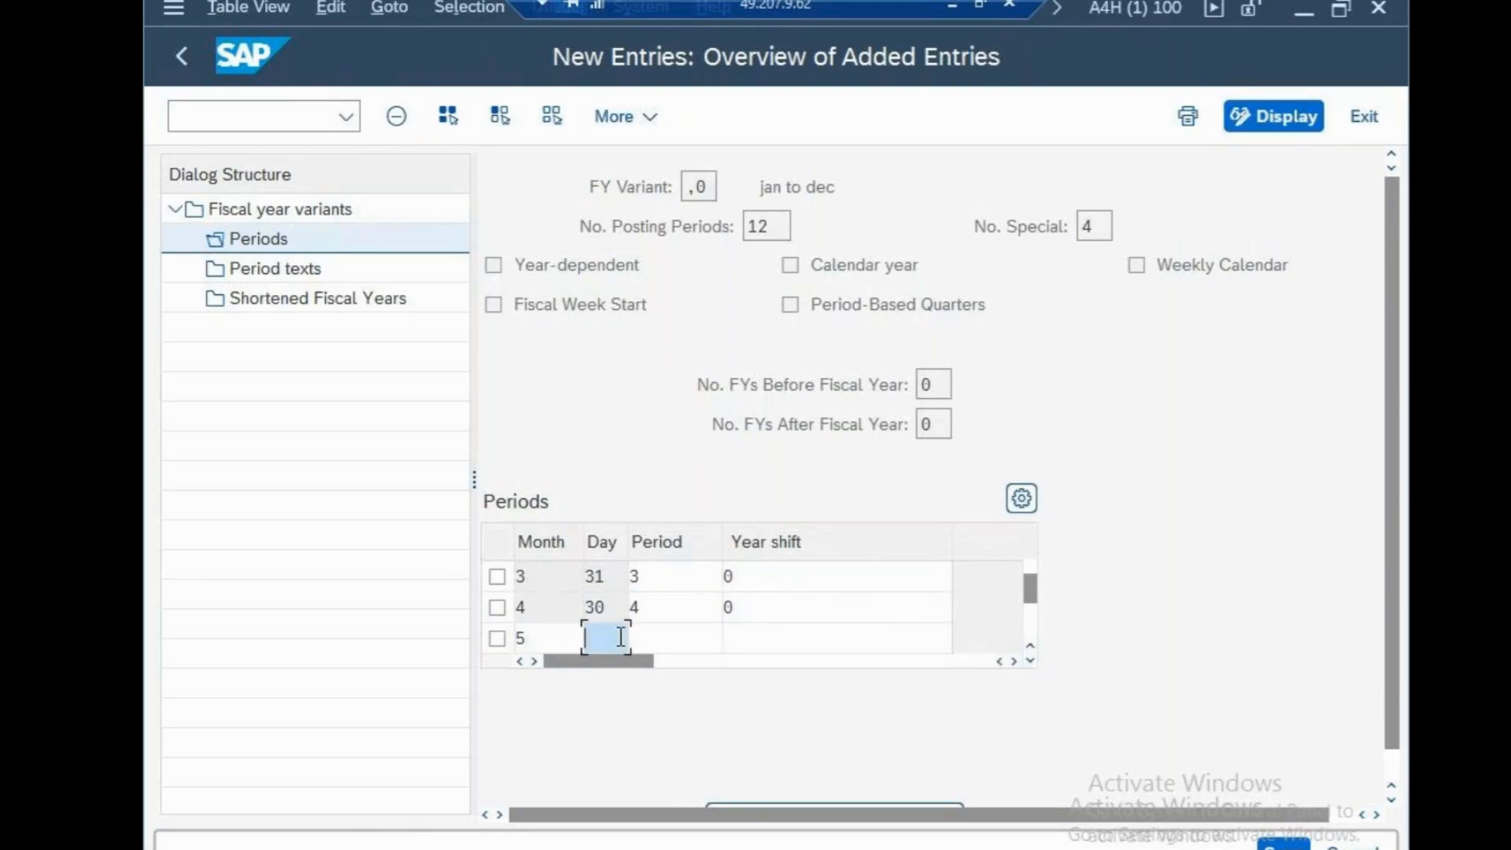
text(31)
click(654, 639)
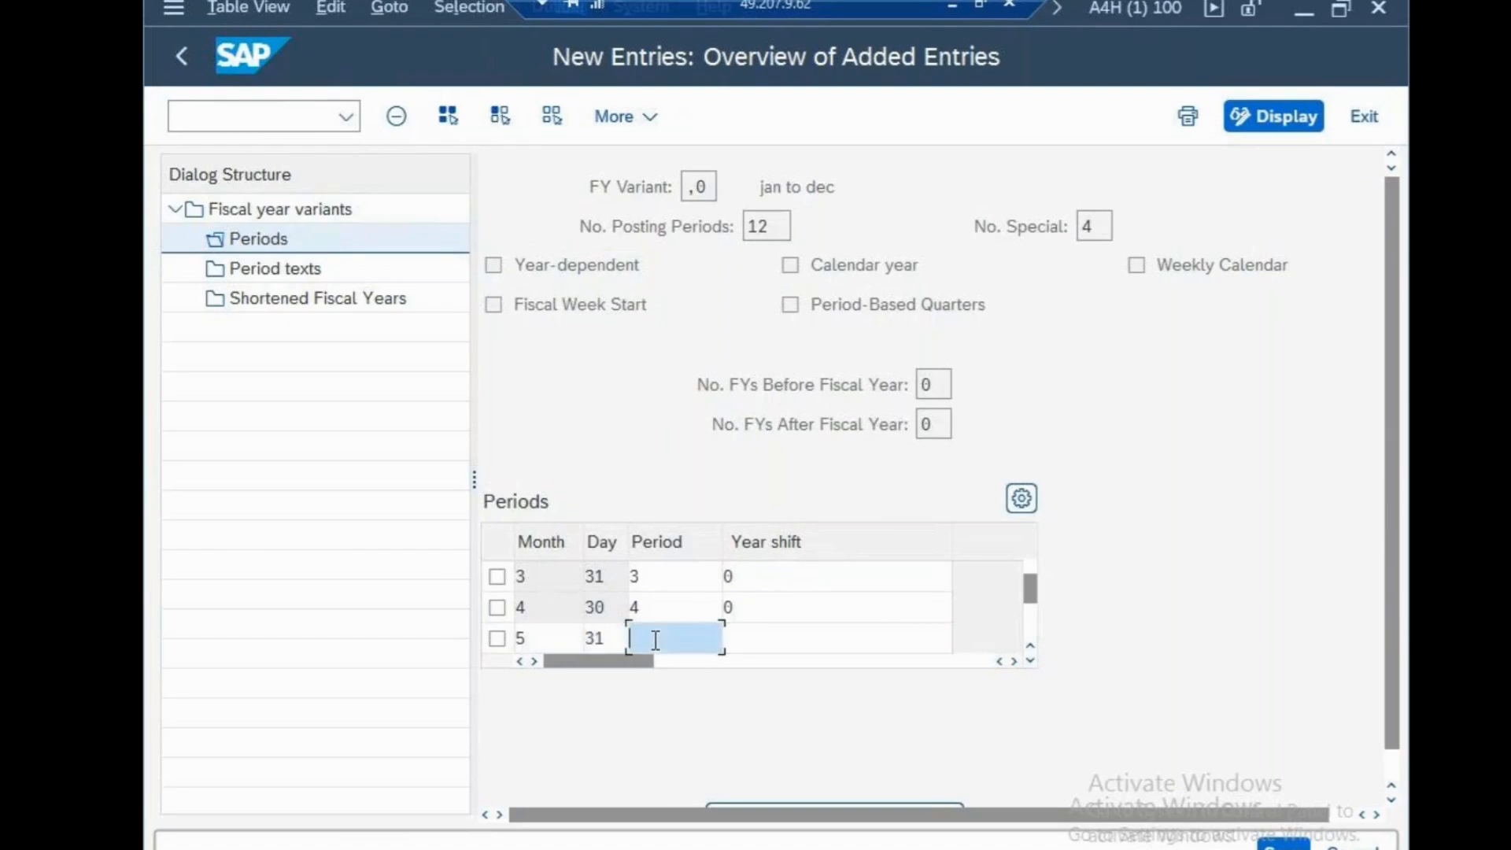
text(5)
click(739, 641)
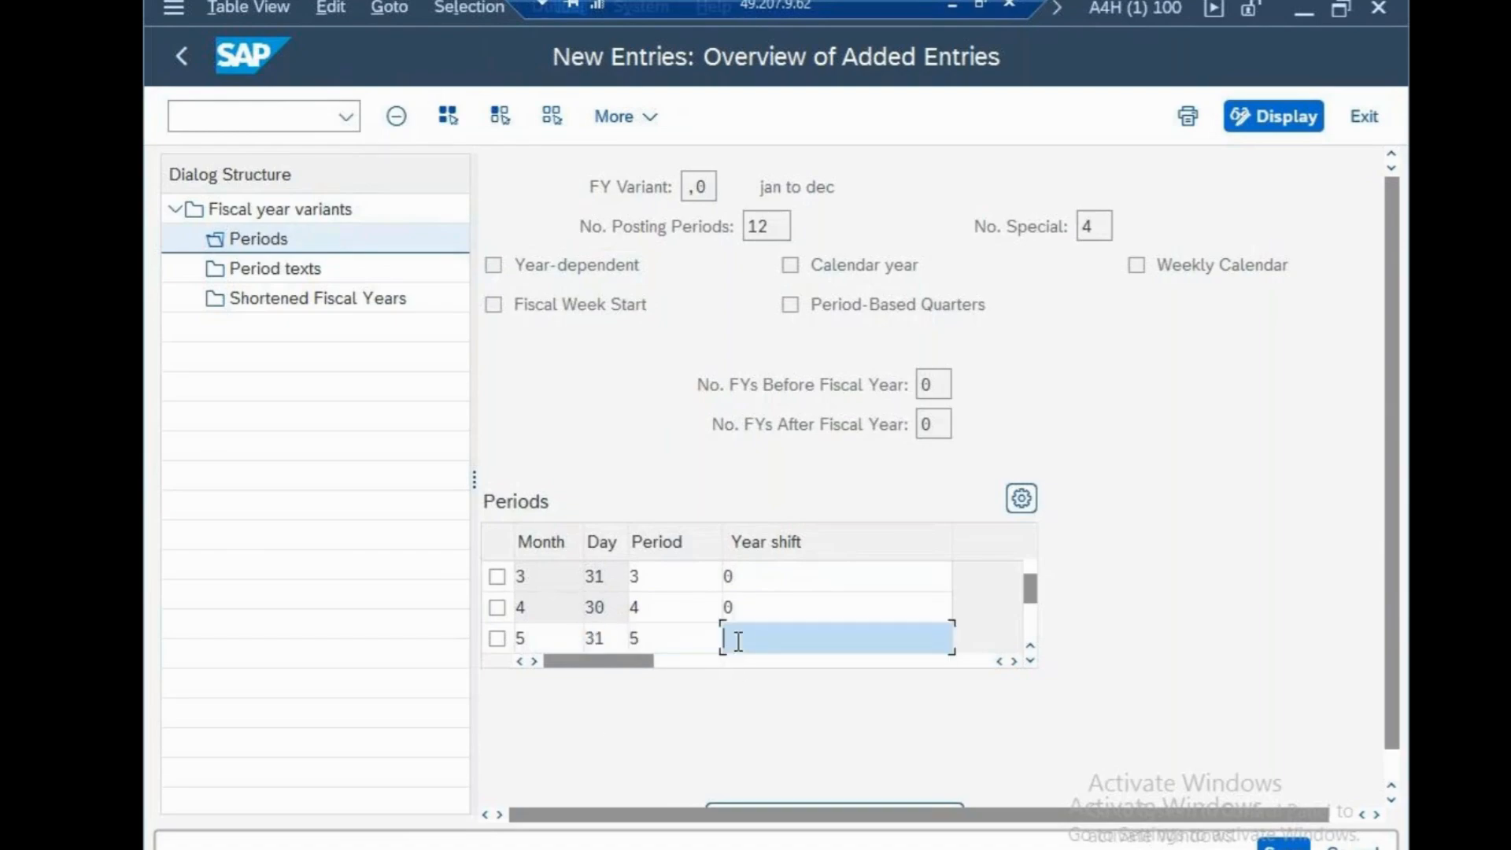
text(0)
key(Return)
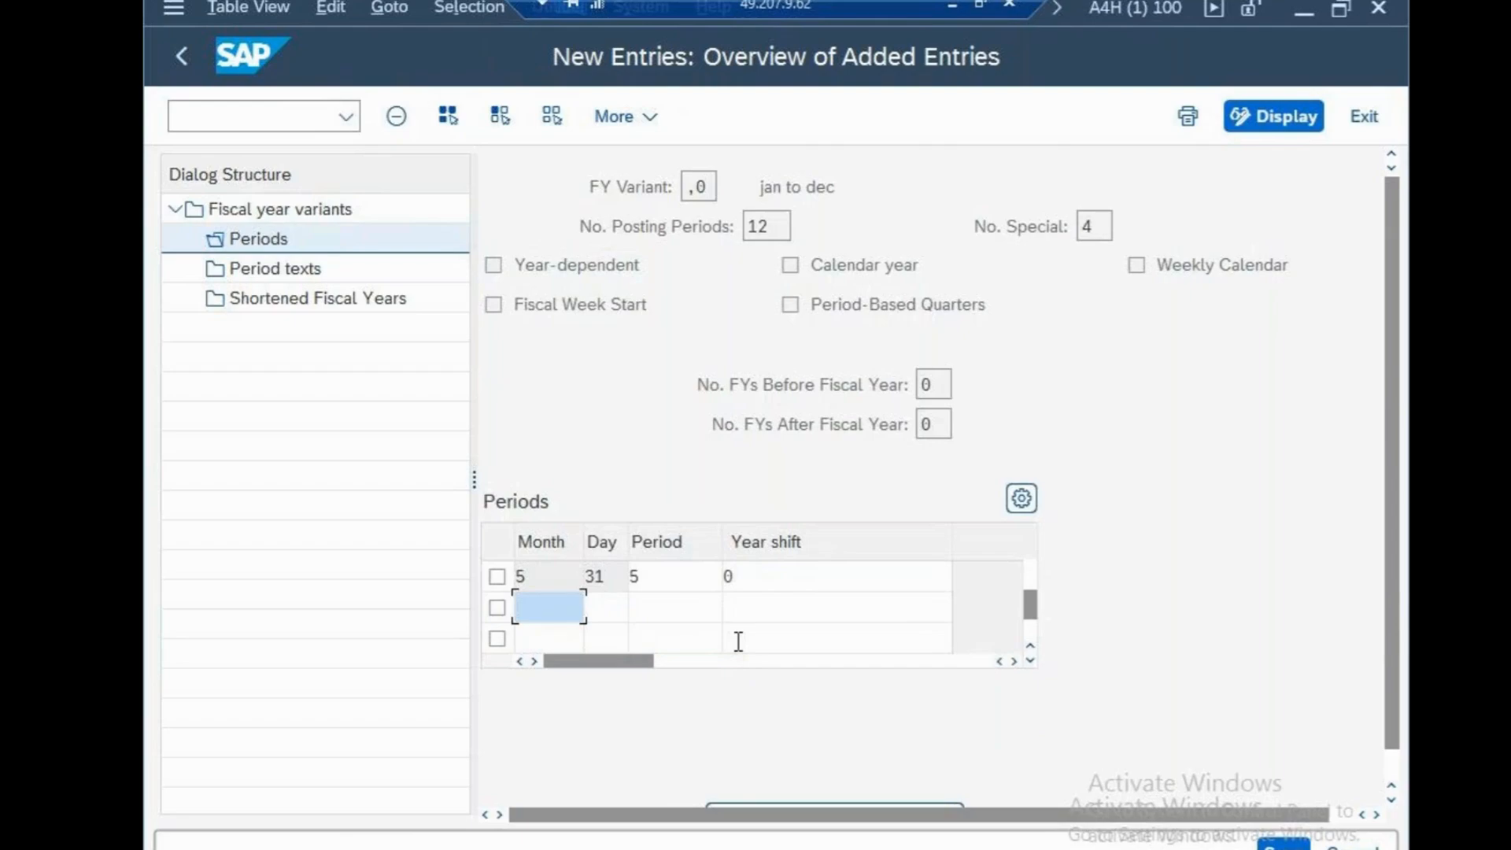
Enter a period row for month 6 with day 31, period 6 and year shift 0
text(6)
click(596, 610)
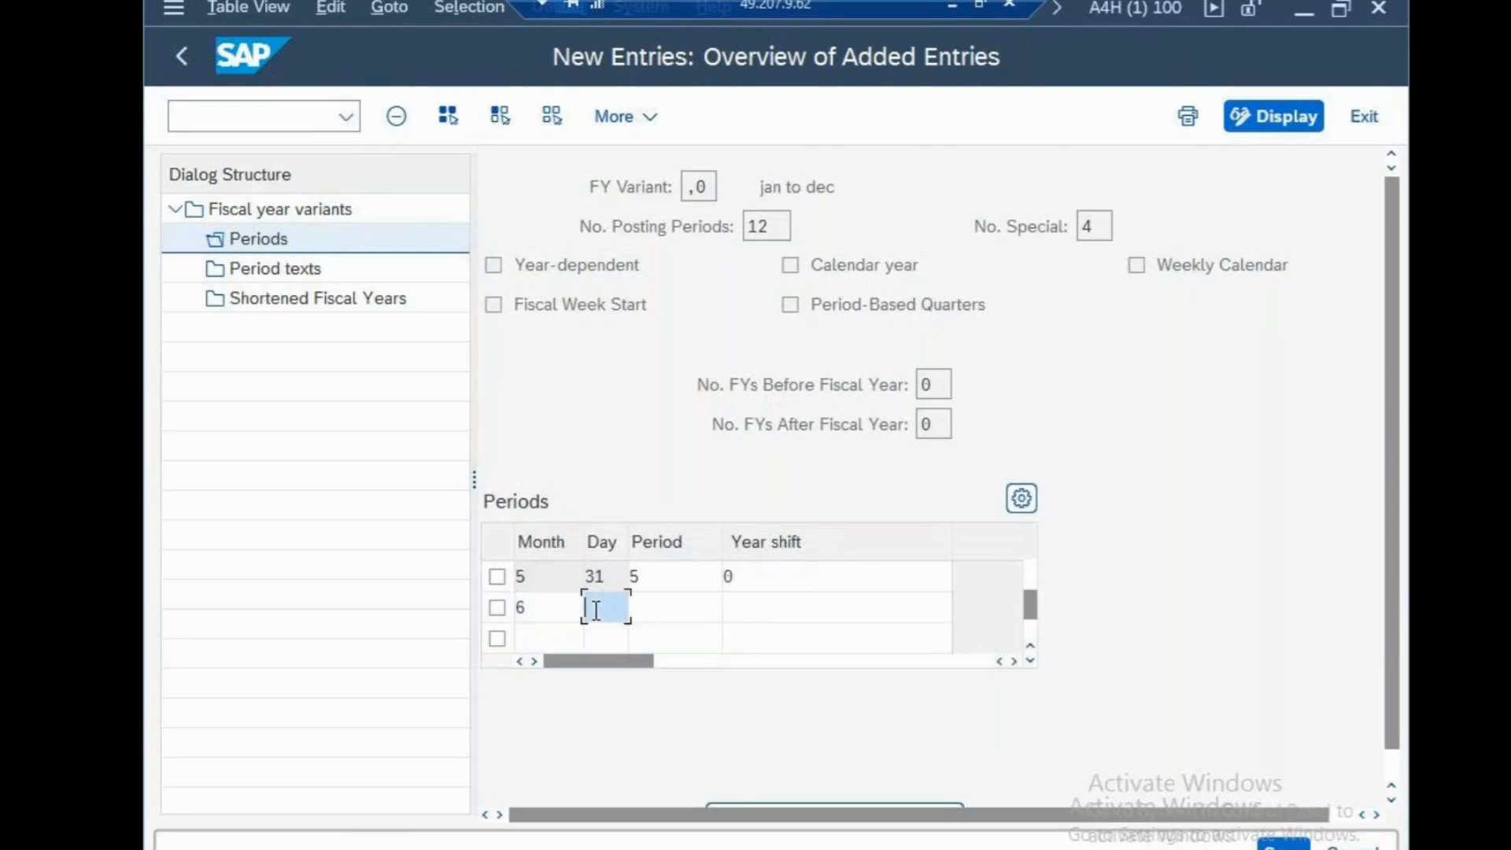
text(31)
click(641, 610)
text(6)
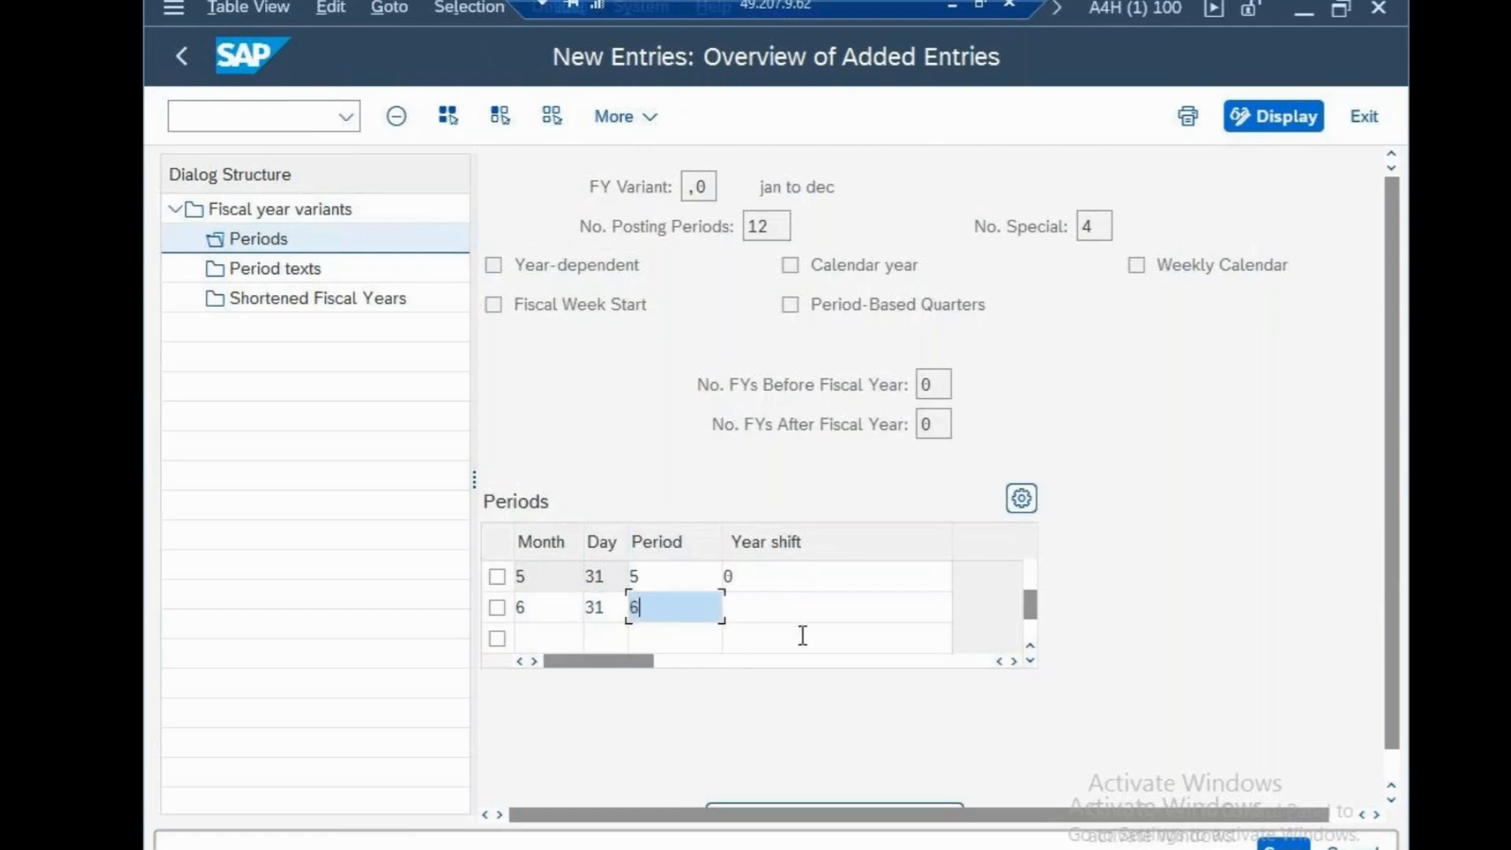
click(786, 614)
text(0)
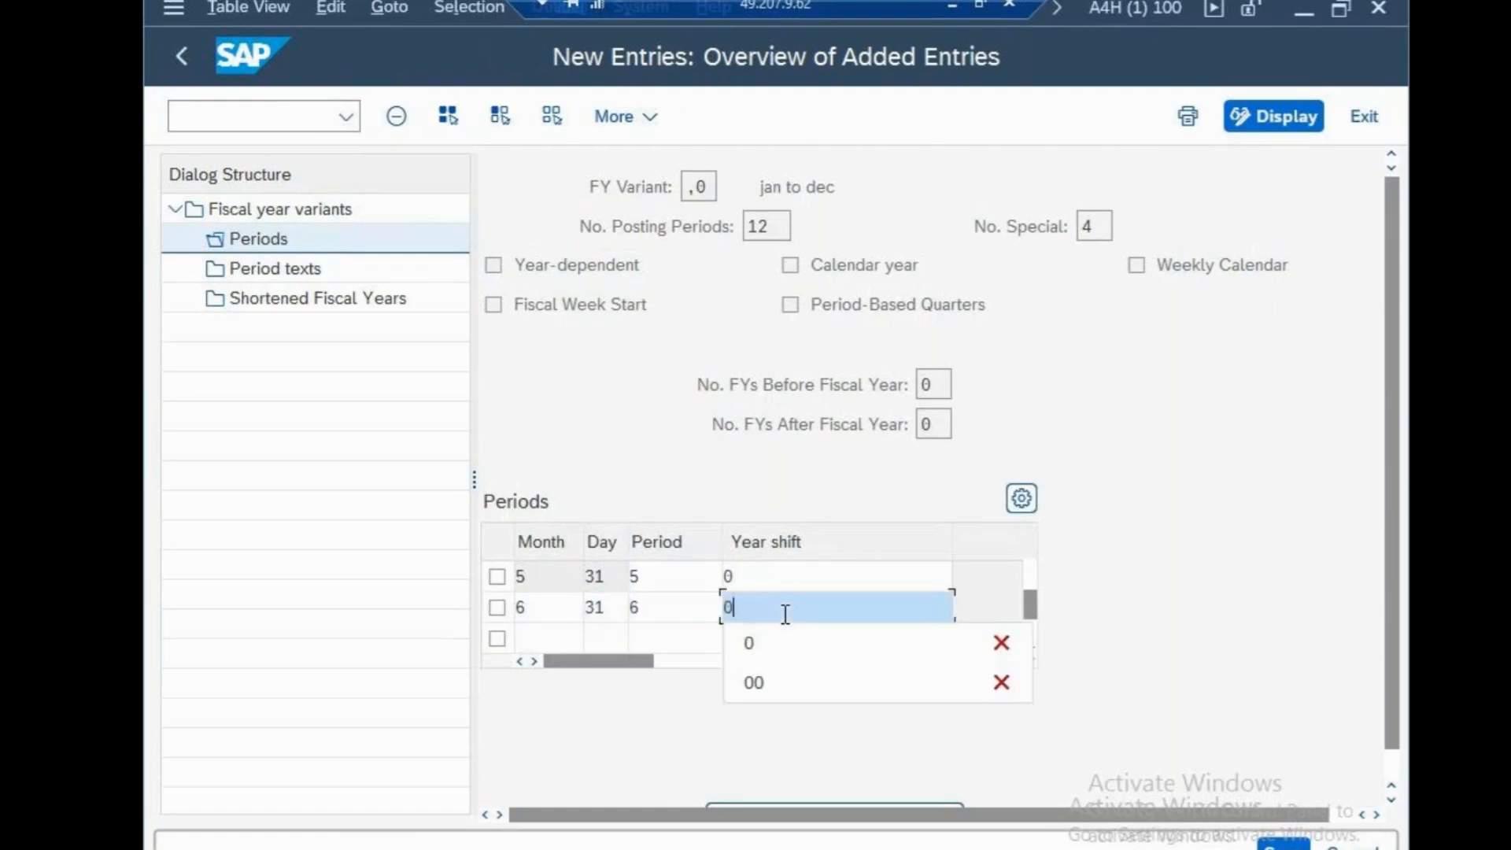
key(Return)
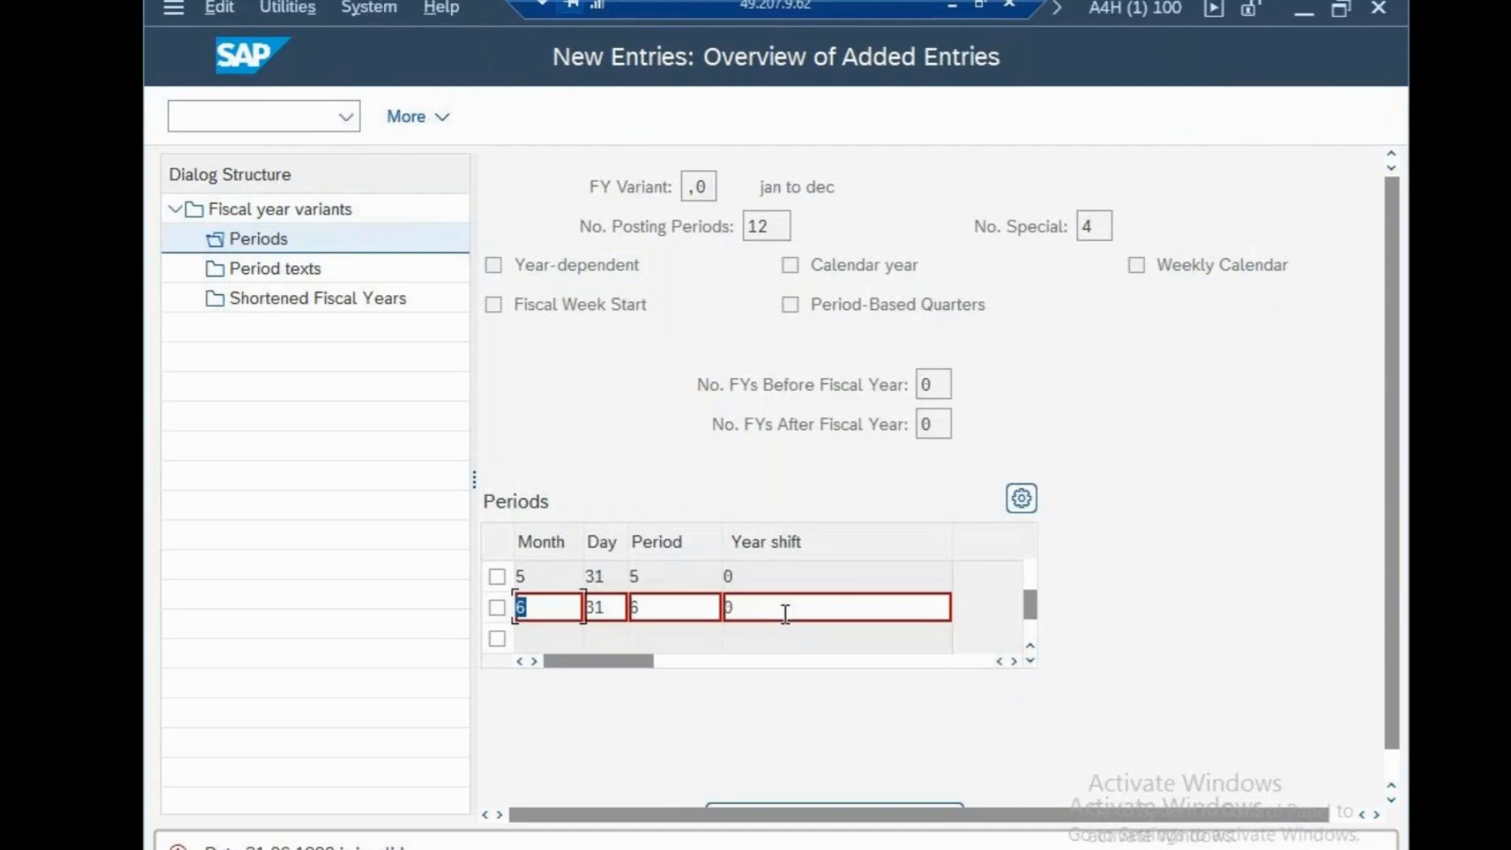
Set the day of the month 6 period row to 30 and accept the row
click(618, 612)
key(BackSpace)
text(0)
key(Return)
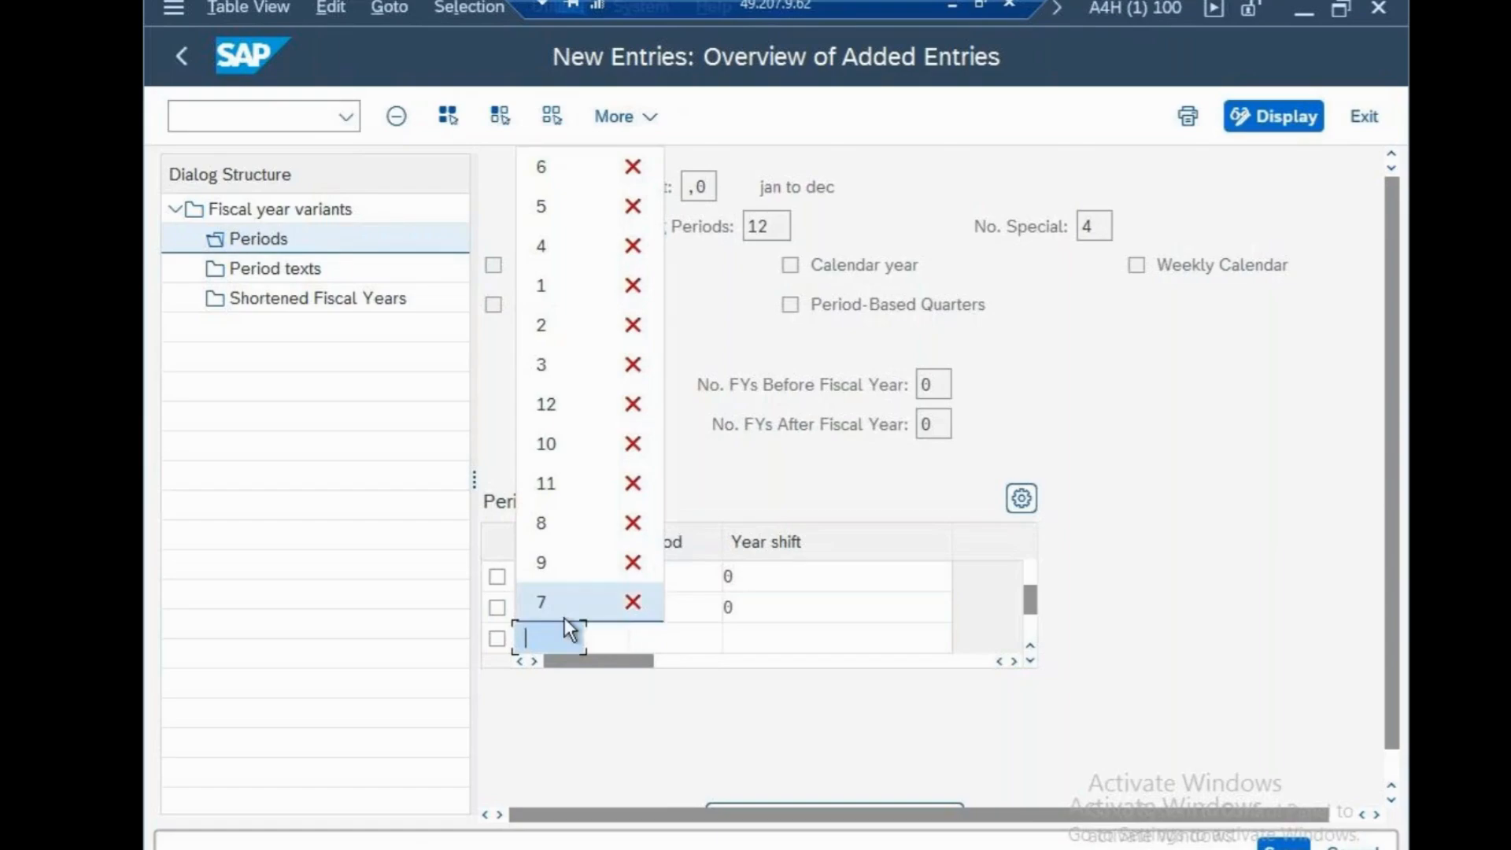
Add a period row for month 7 with day 31, period 7 and year shift 0
click(565, 618)
click(601, 639)
text(31)
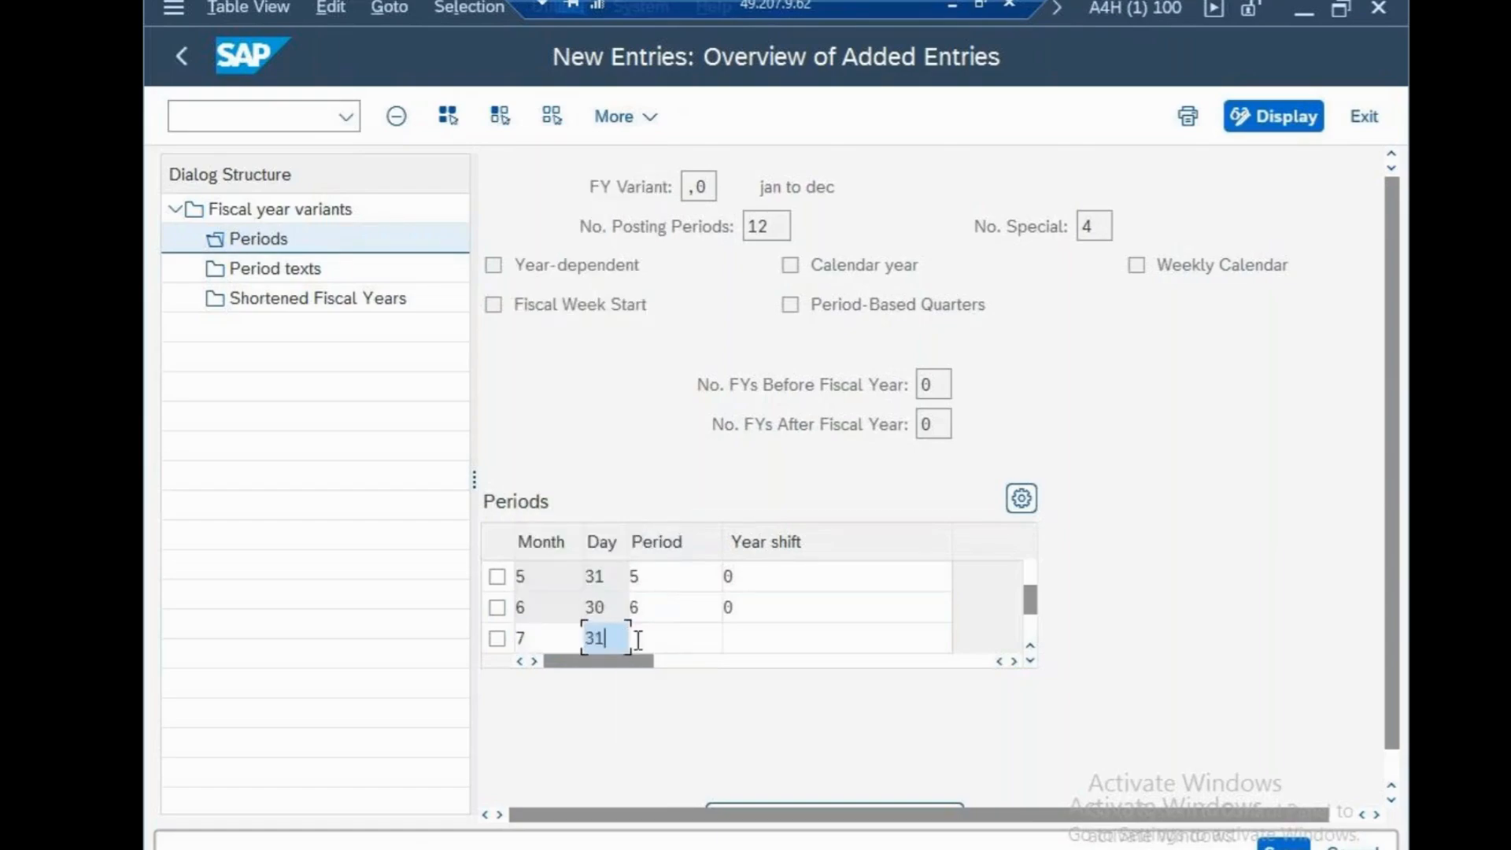
click(634, 639)
text(7)
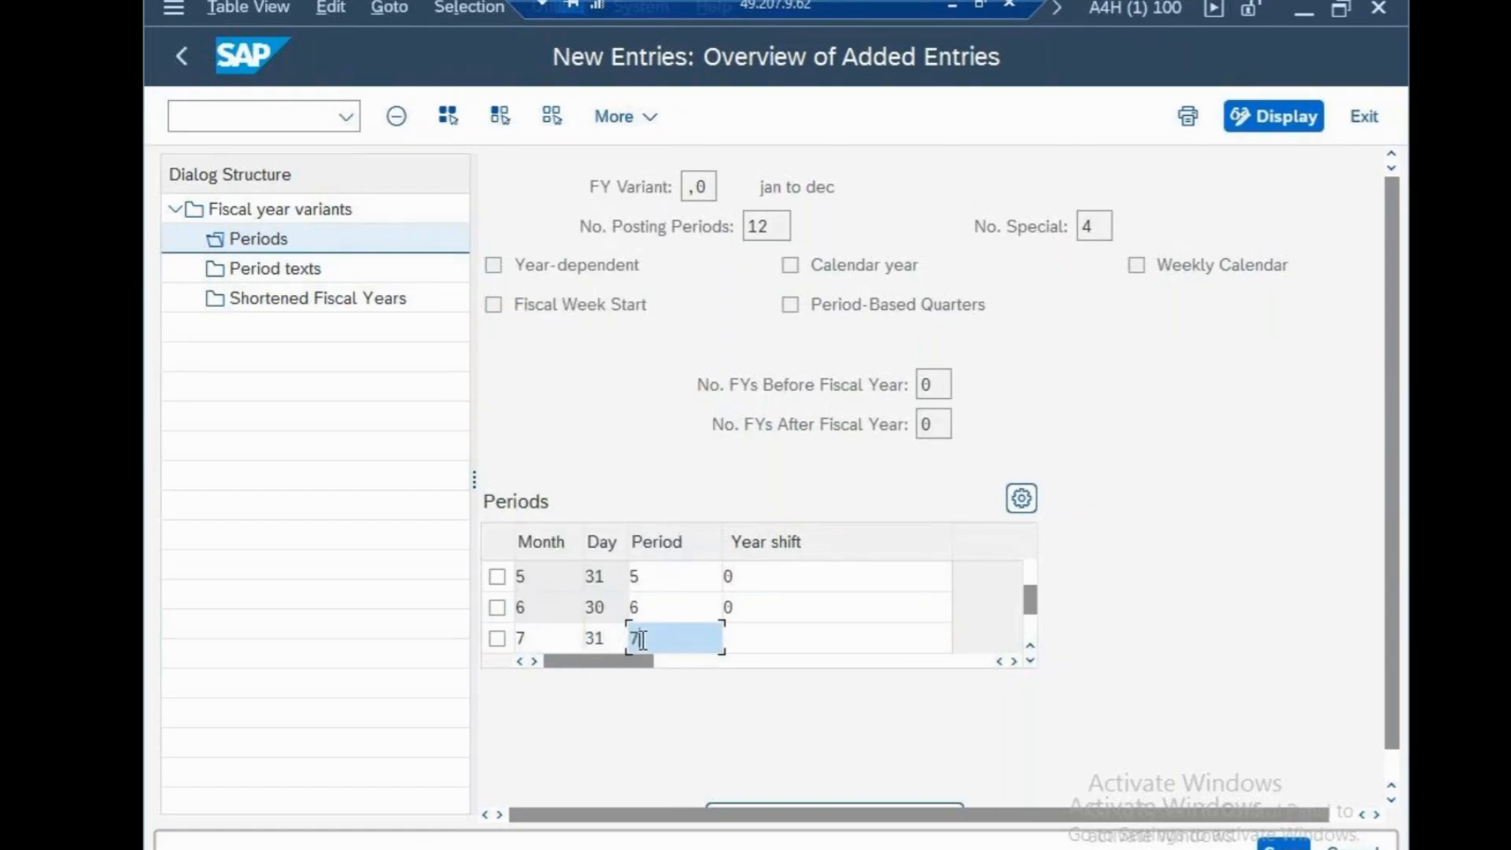
click(744, 640)
text(0)
key(Return)
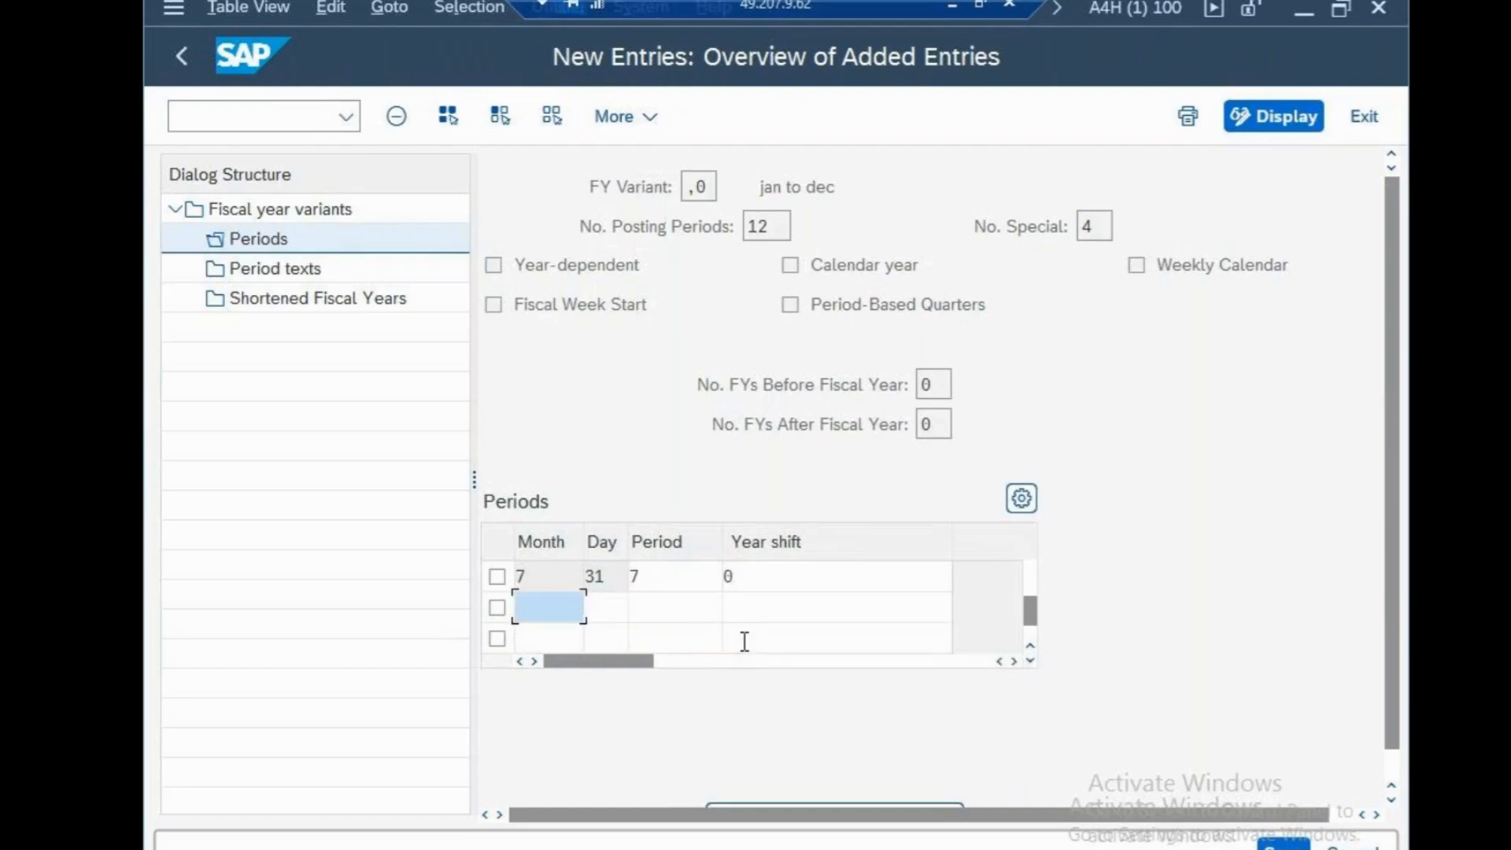
Add a period row for month 8 with day 31, period 8 and year shift 0
text(5)
key(BackSpace)
text(8)
click(612, 609)
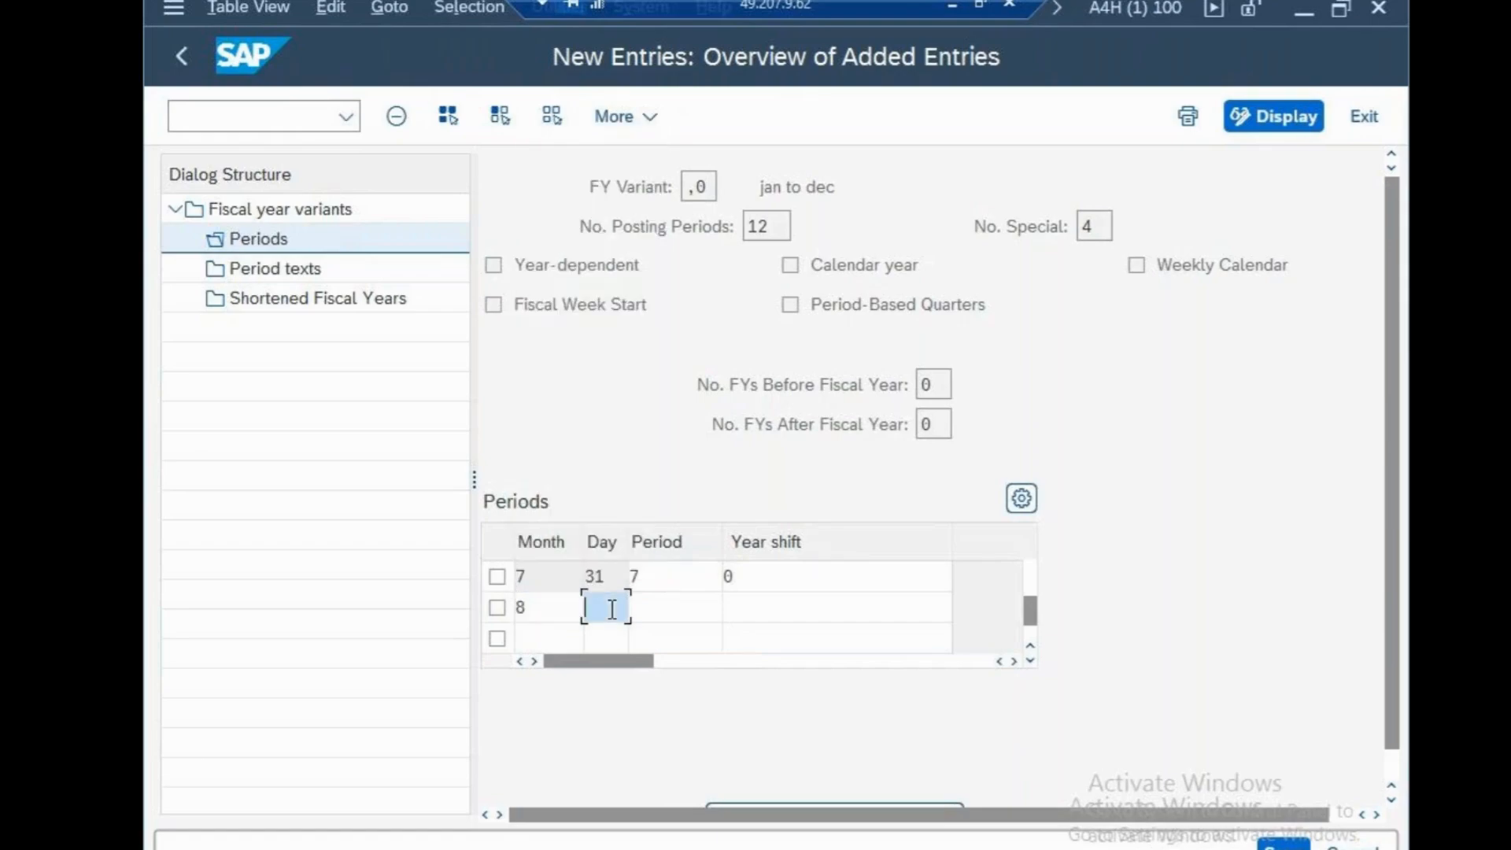
text(31)
click(656, 612)
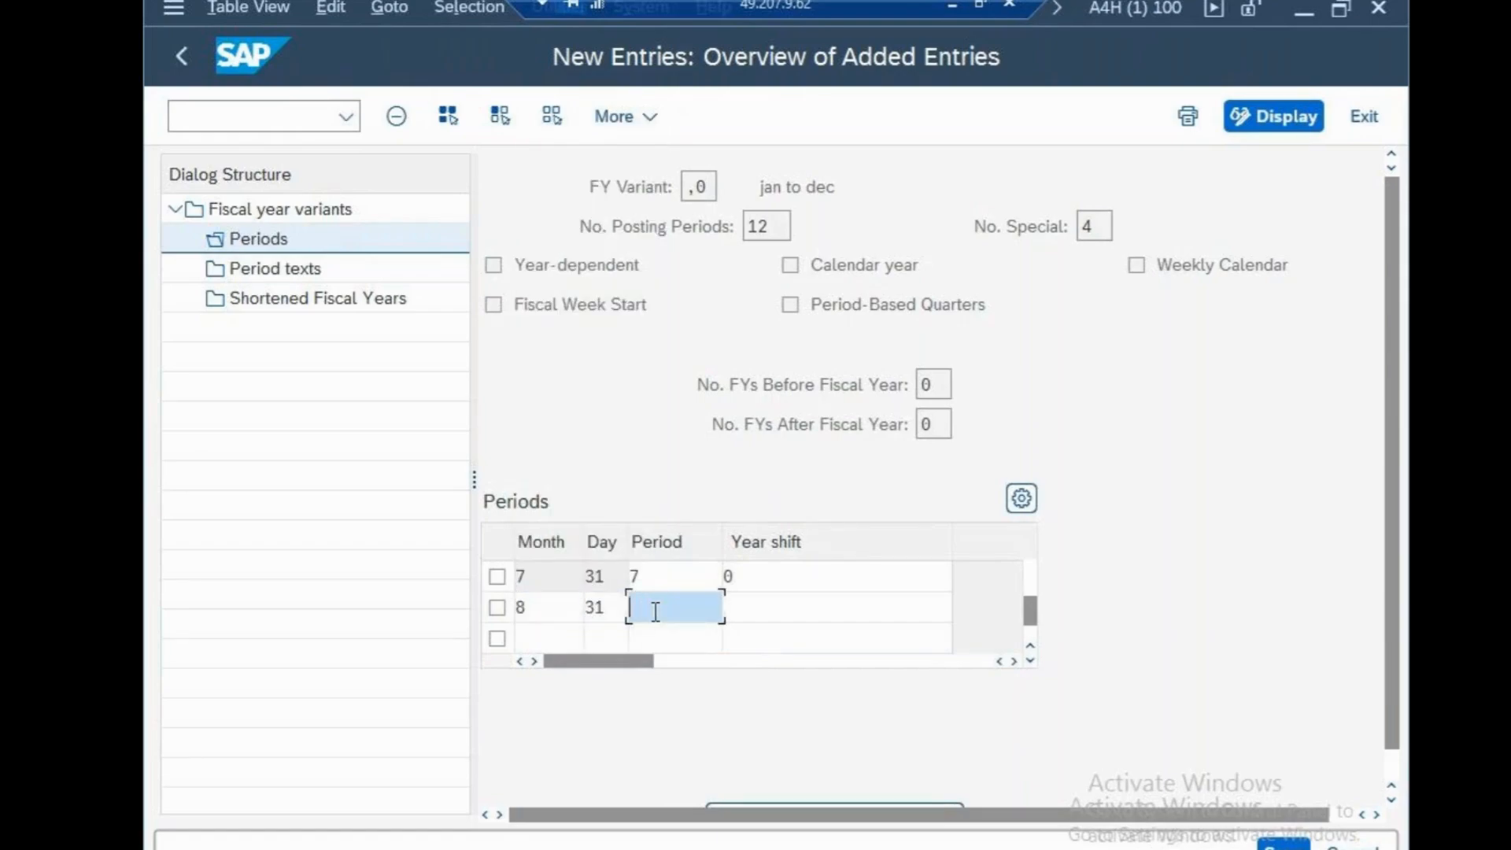
text(8)
click(752, 603)
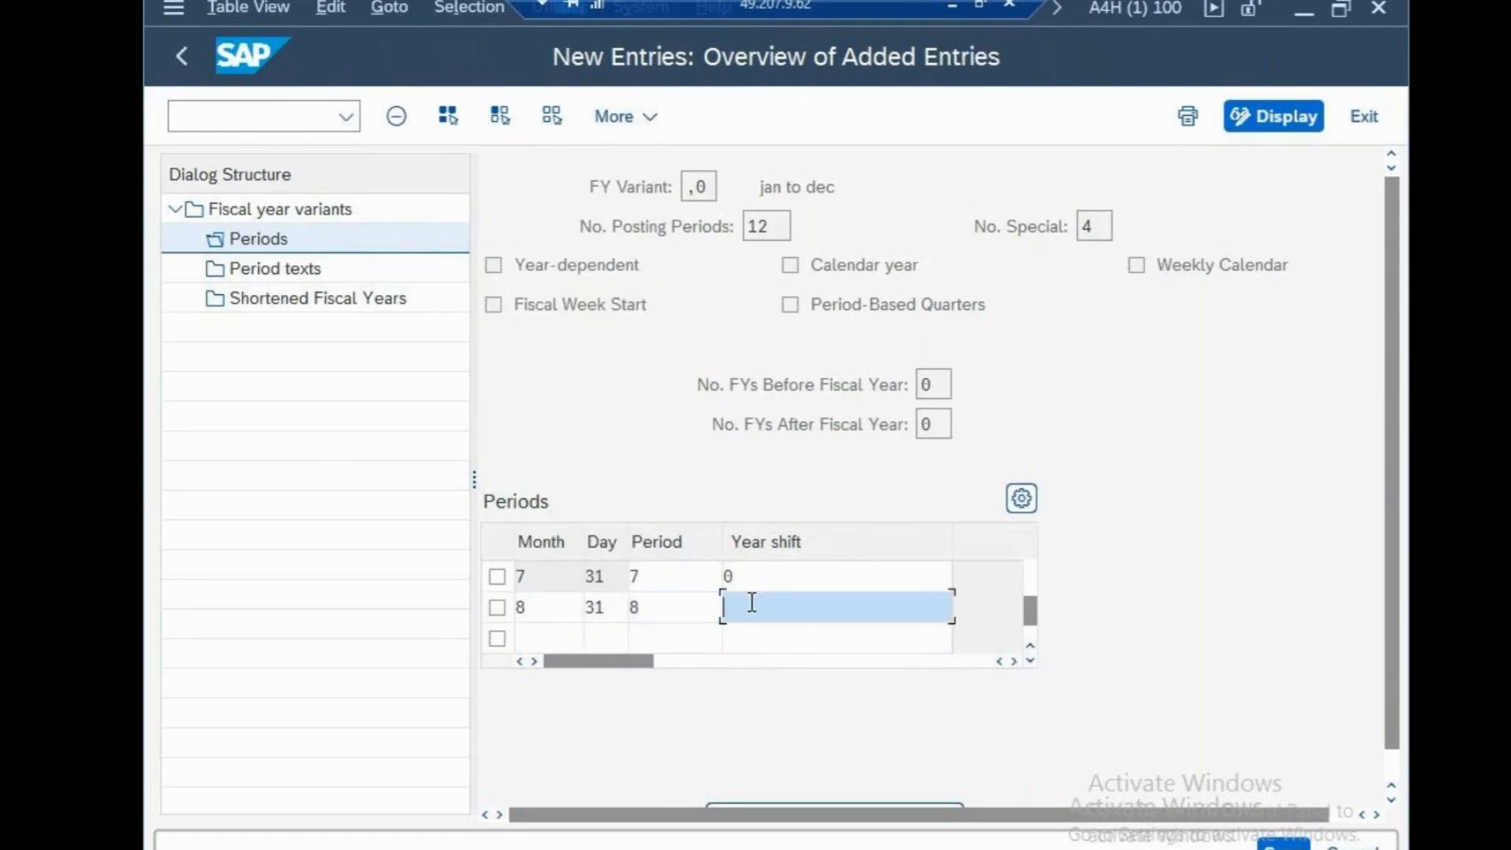
text(0)
key(Return)
Add a period row for month 9 with day 30, period 9 and year shift 0
text(9)
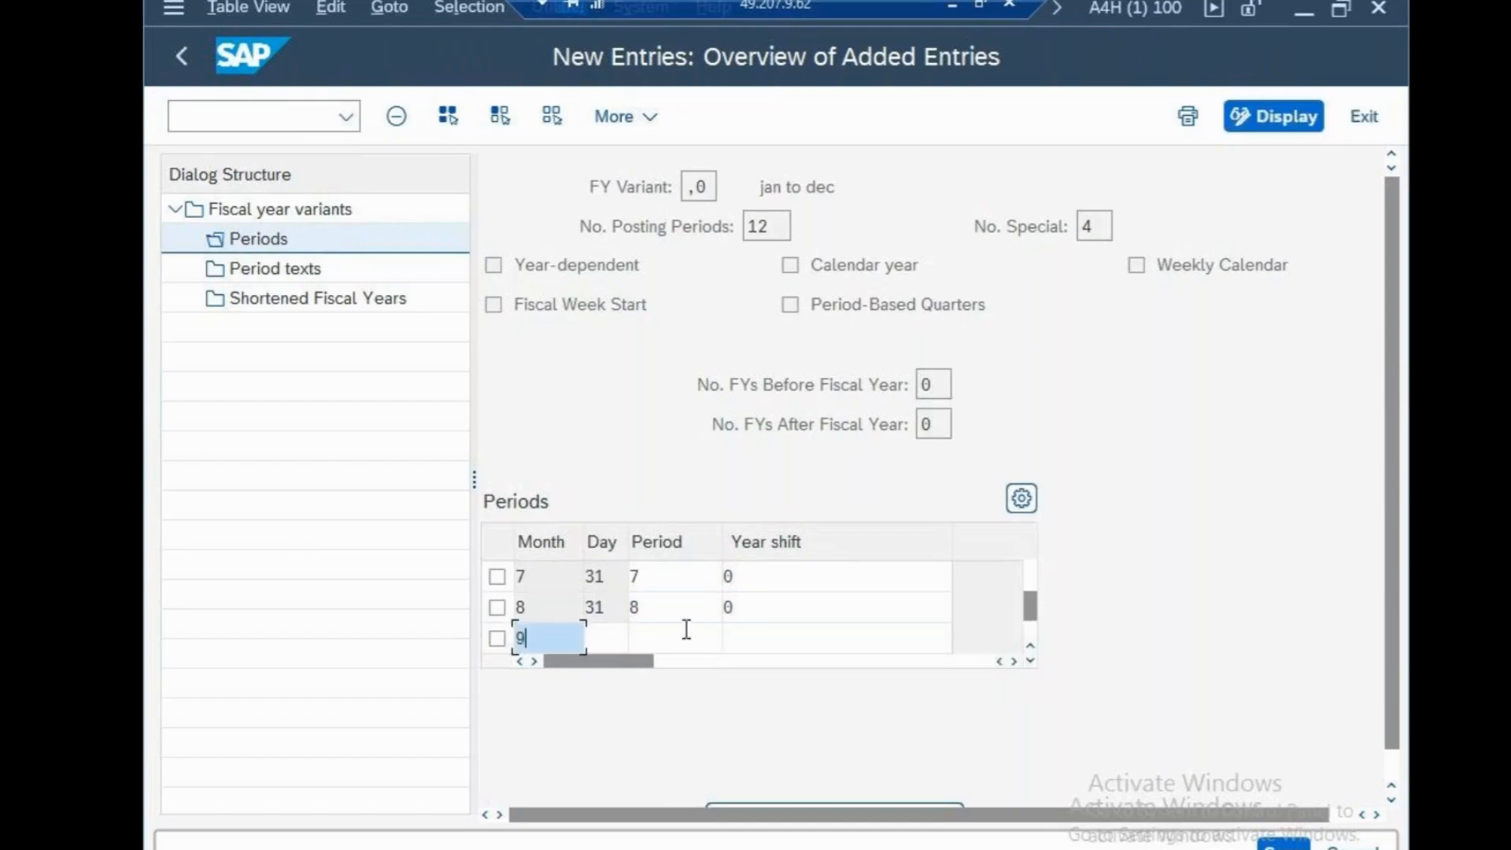
click(621, 641)
text(30)
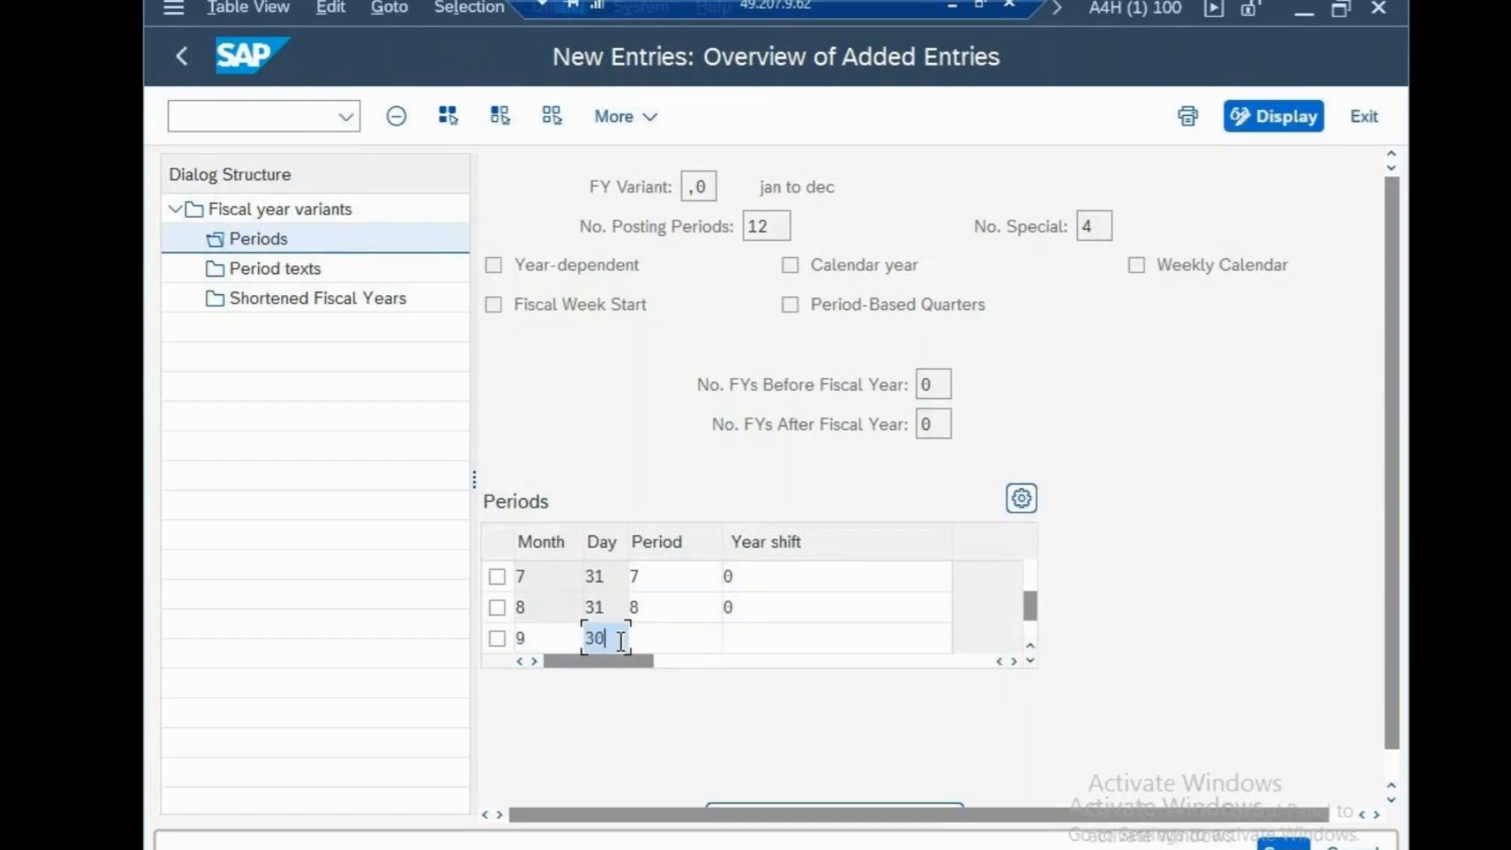
click(658, 640)
text(9)
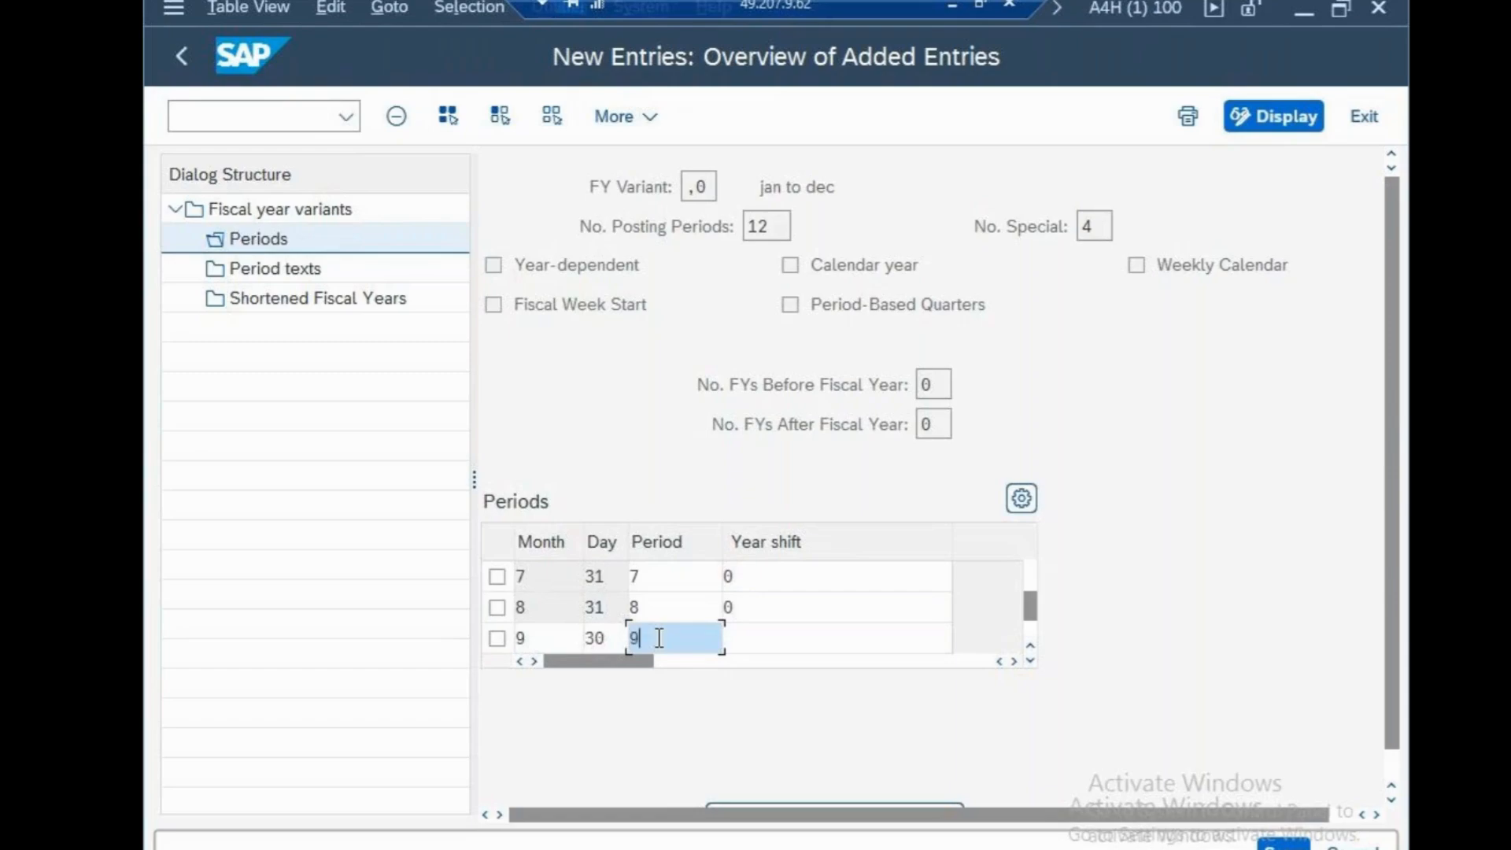
click(778, 639)
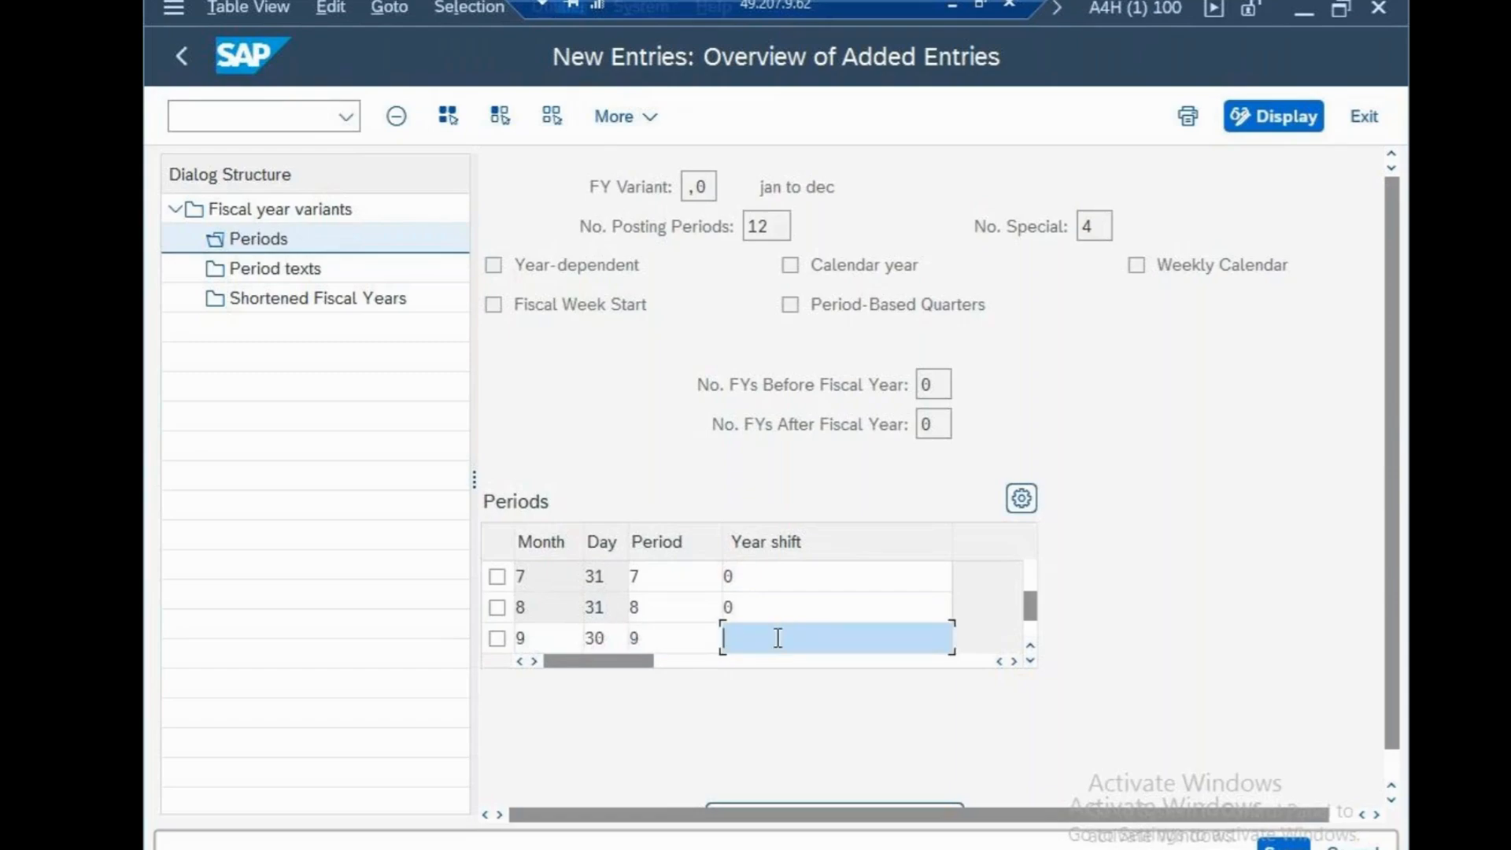
text(0)
key(Tab)
Add a period row for month 10 with day 31, period 10 and year shift 0
text(1)
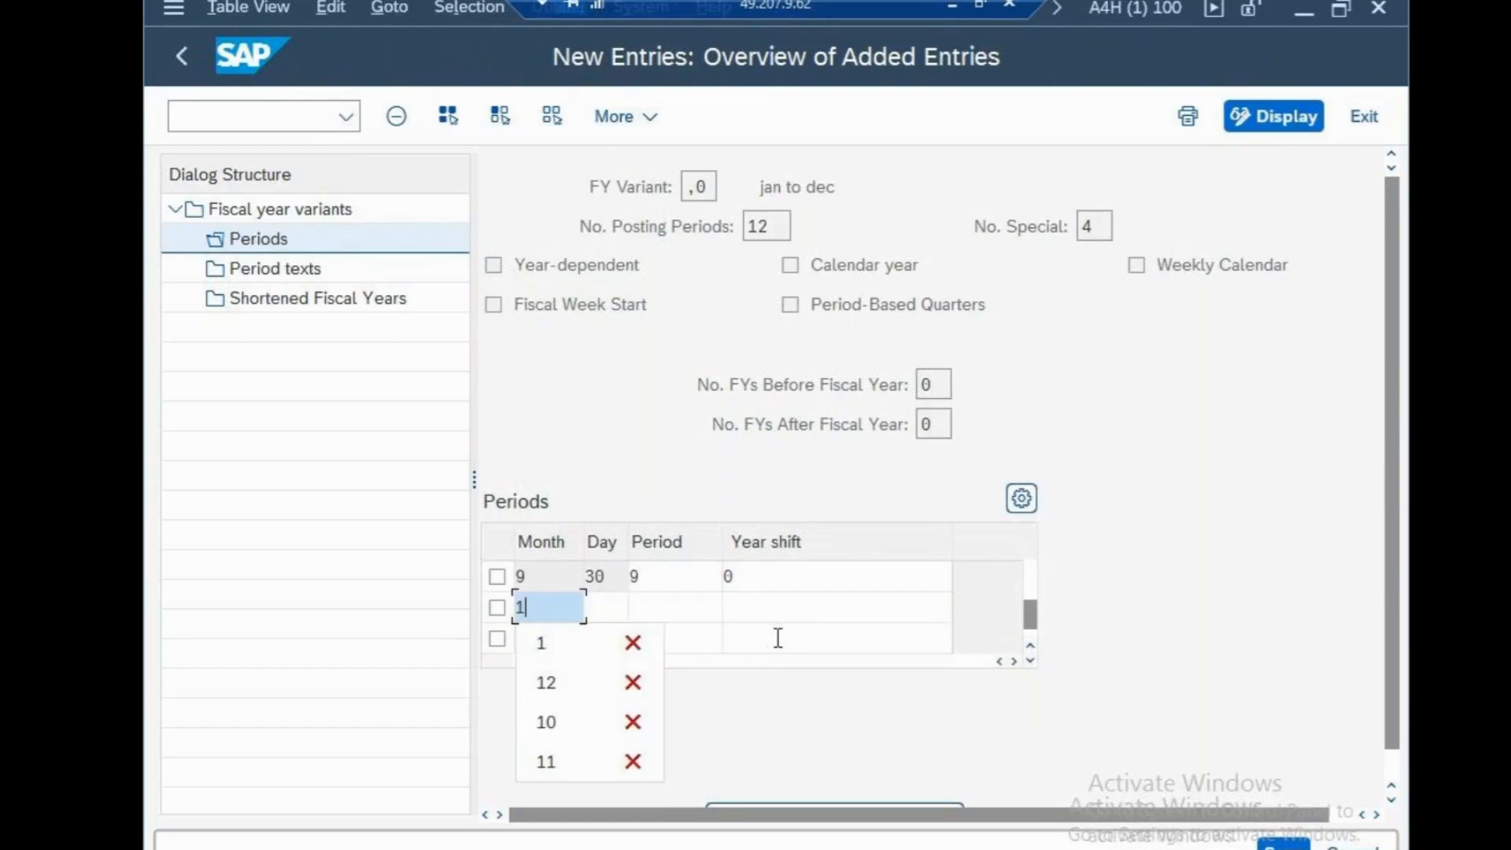
text(0)
click(619, 612)
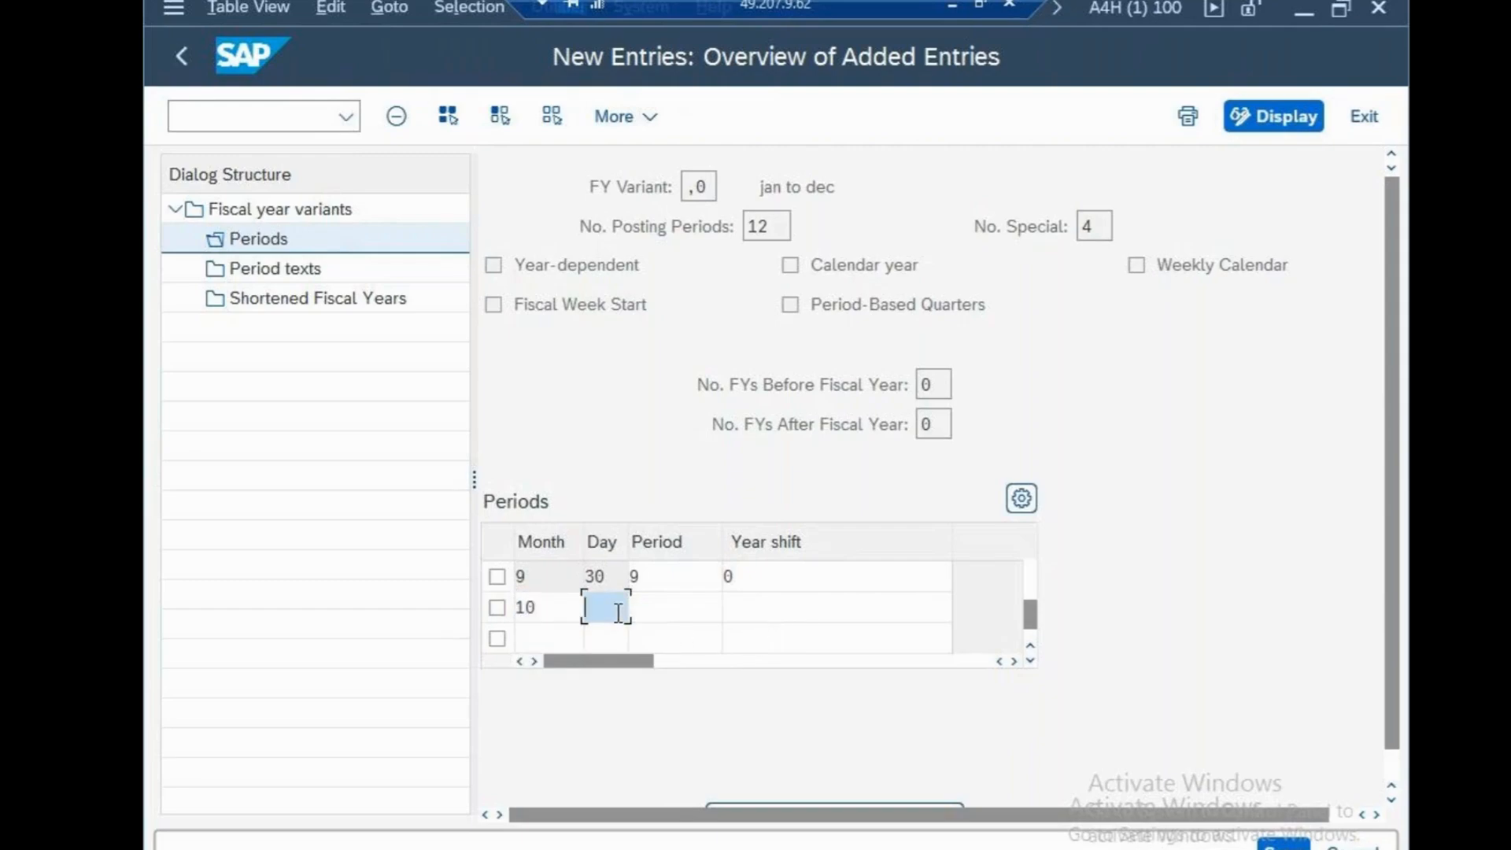
text(31)
click(659, 612)
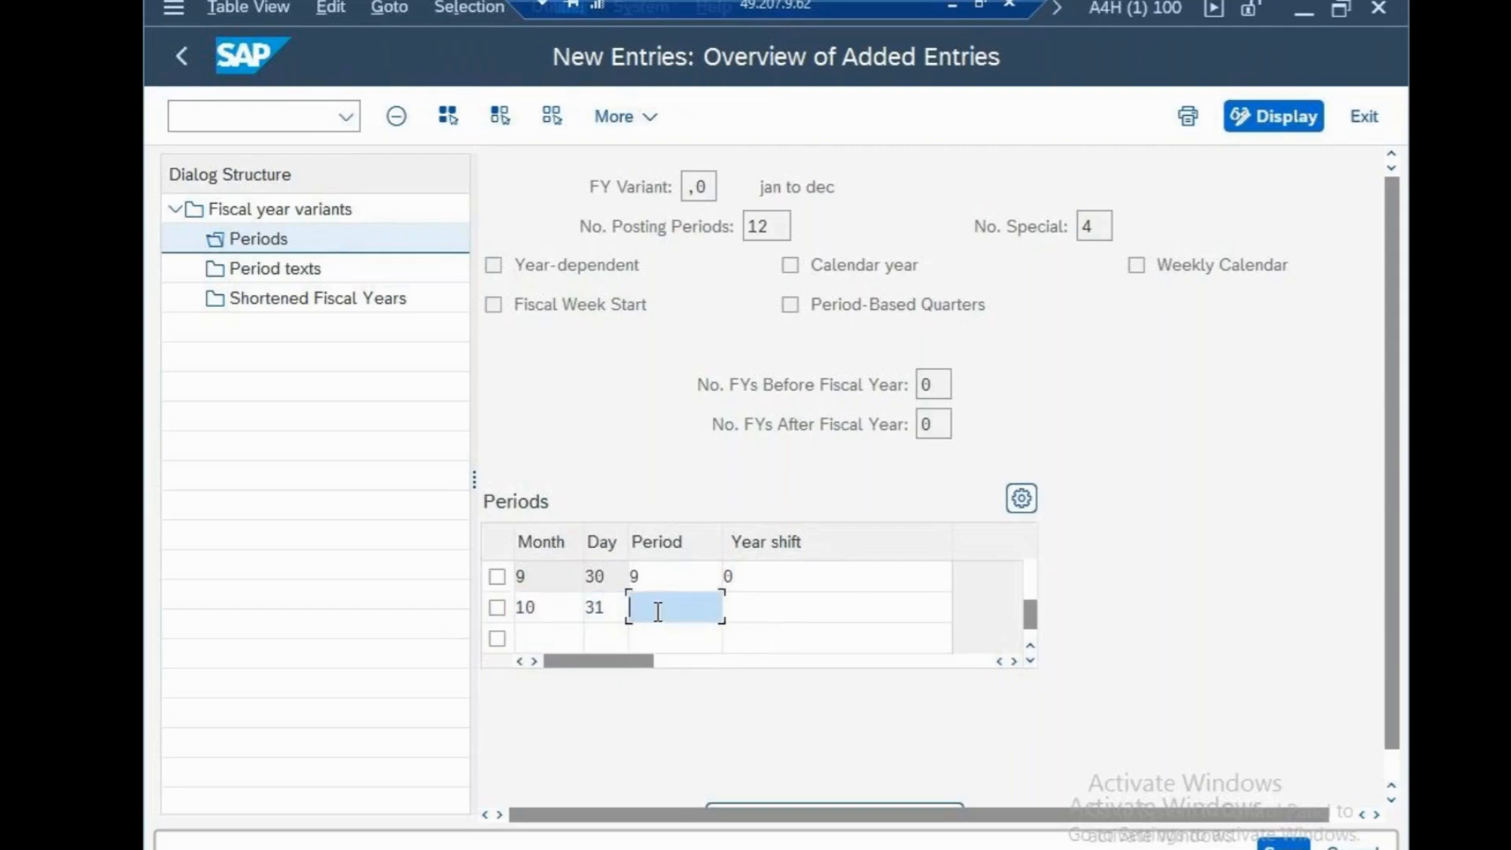
text(10)
click(760, 612)
text(0)
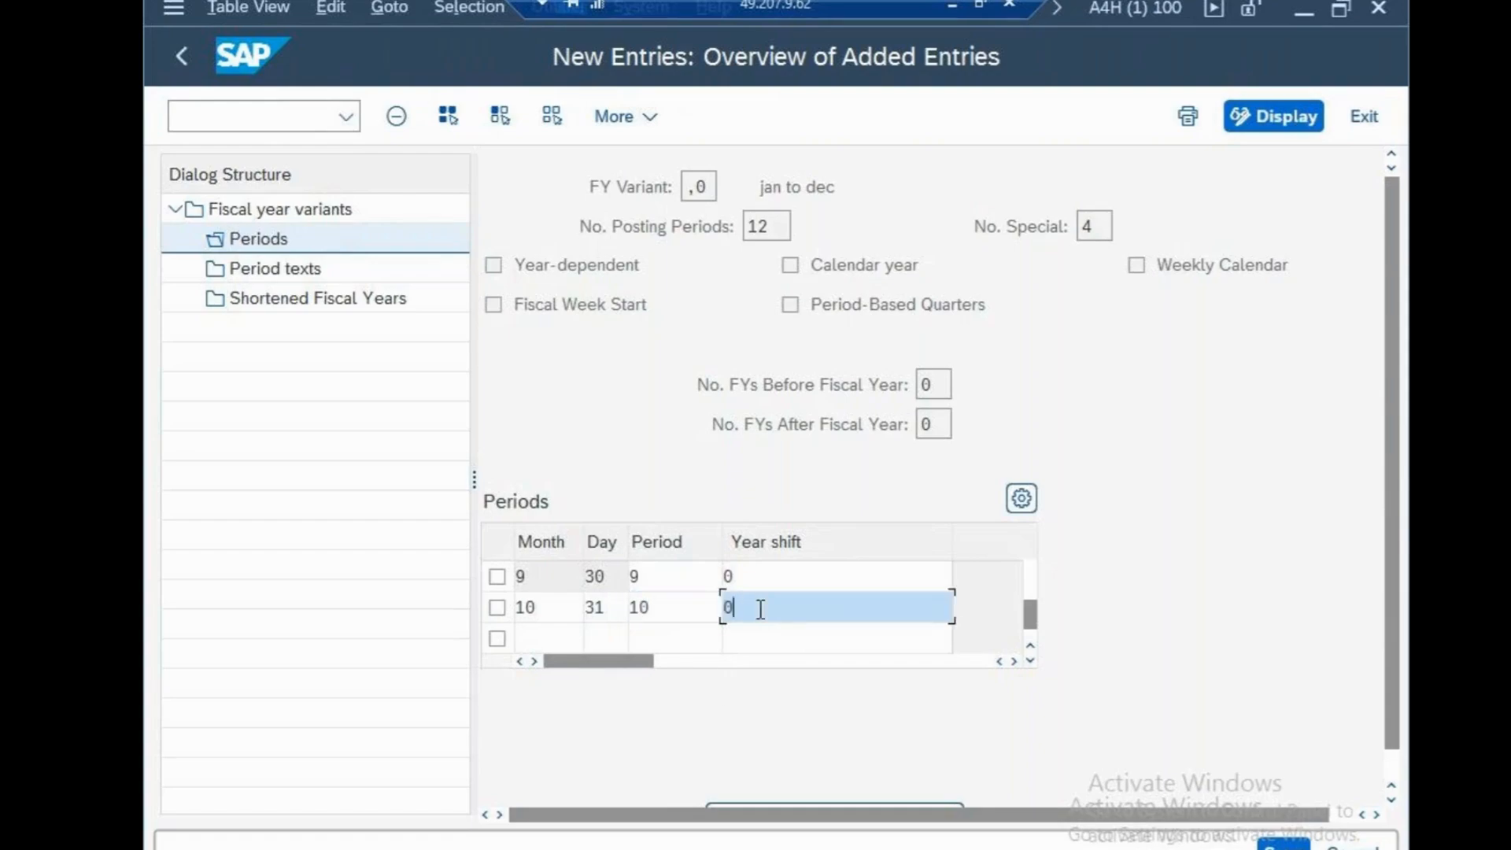
key(Tab)
Add a period row for month 11 with day 30, period 11 and year shift 0
text(11)
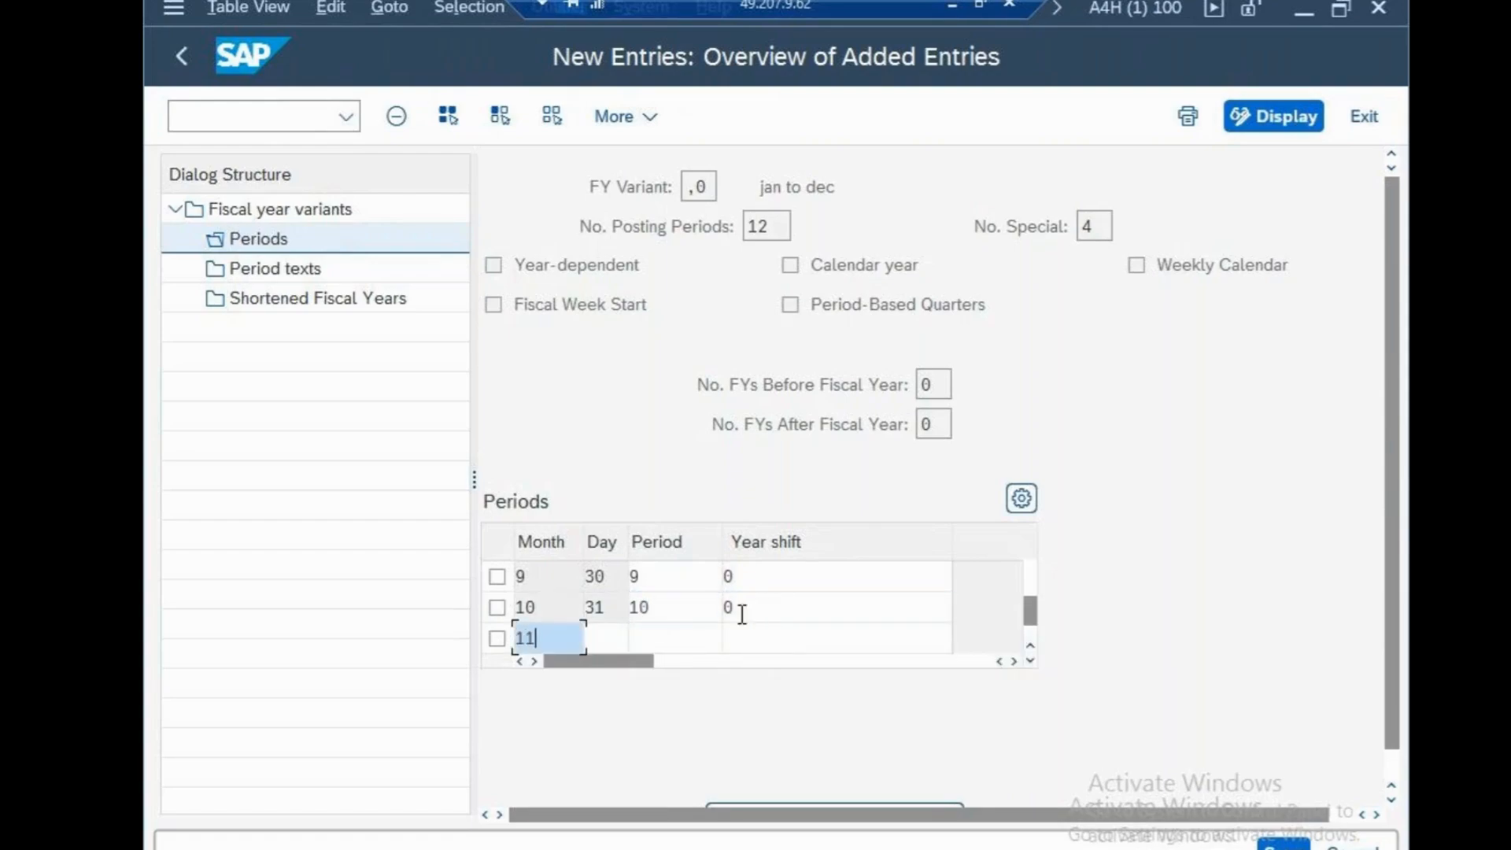
click(626, 638)
text(30)
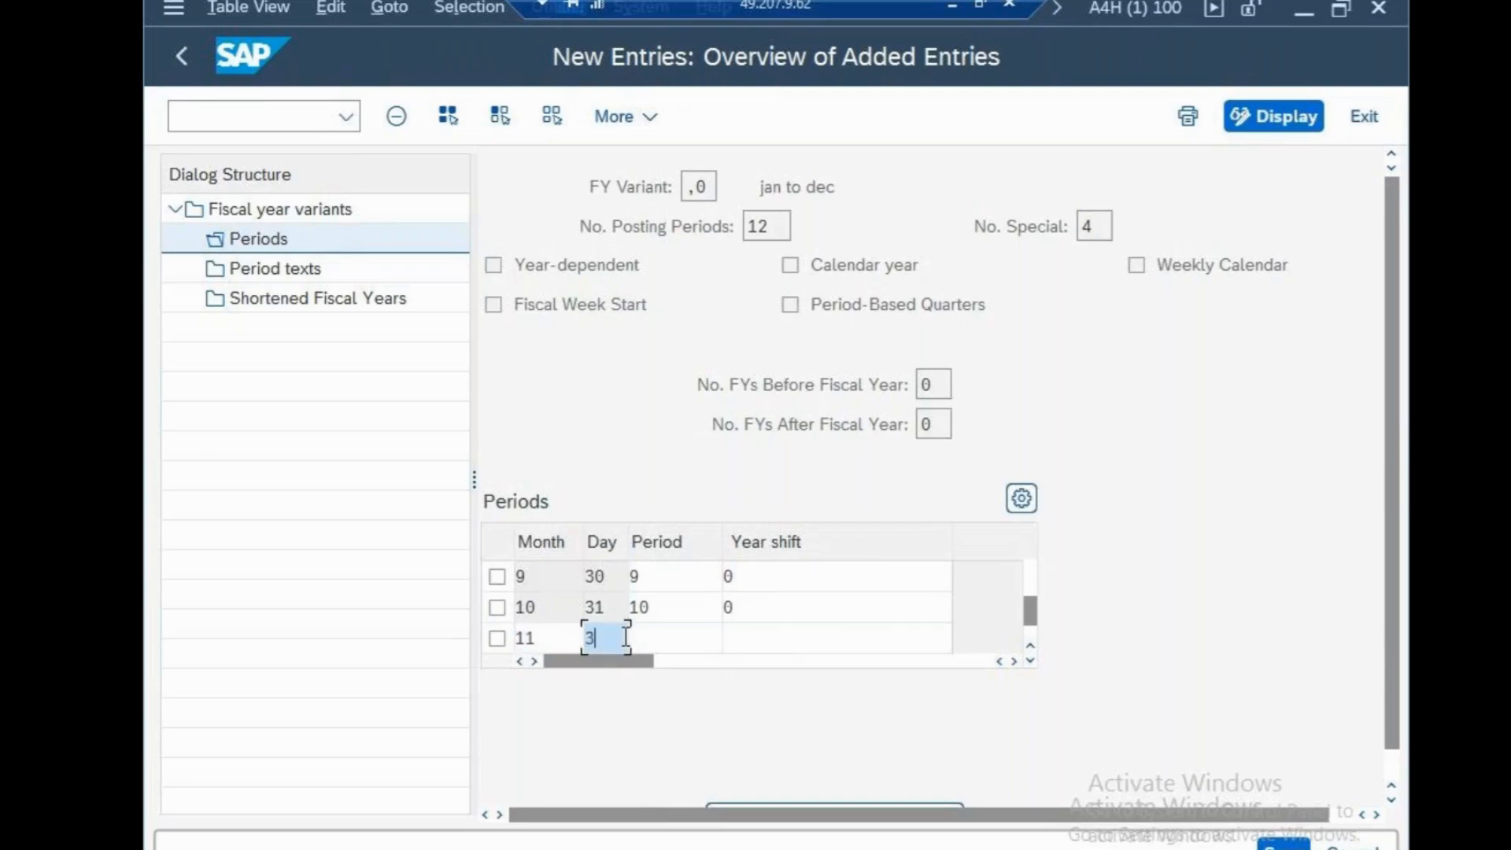
click(692, 636)
text(11)
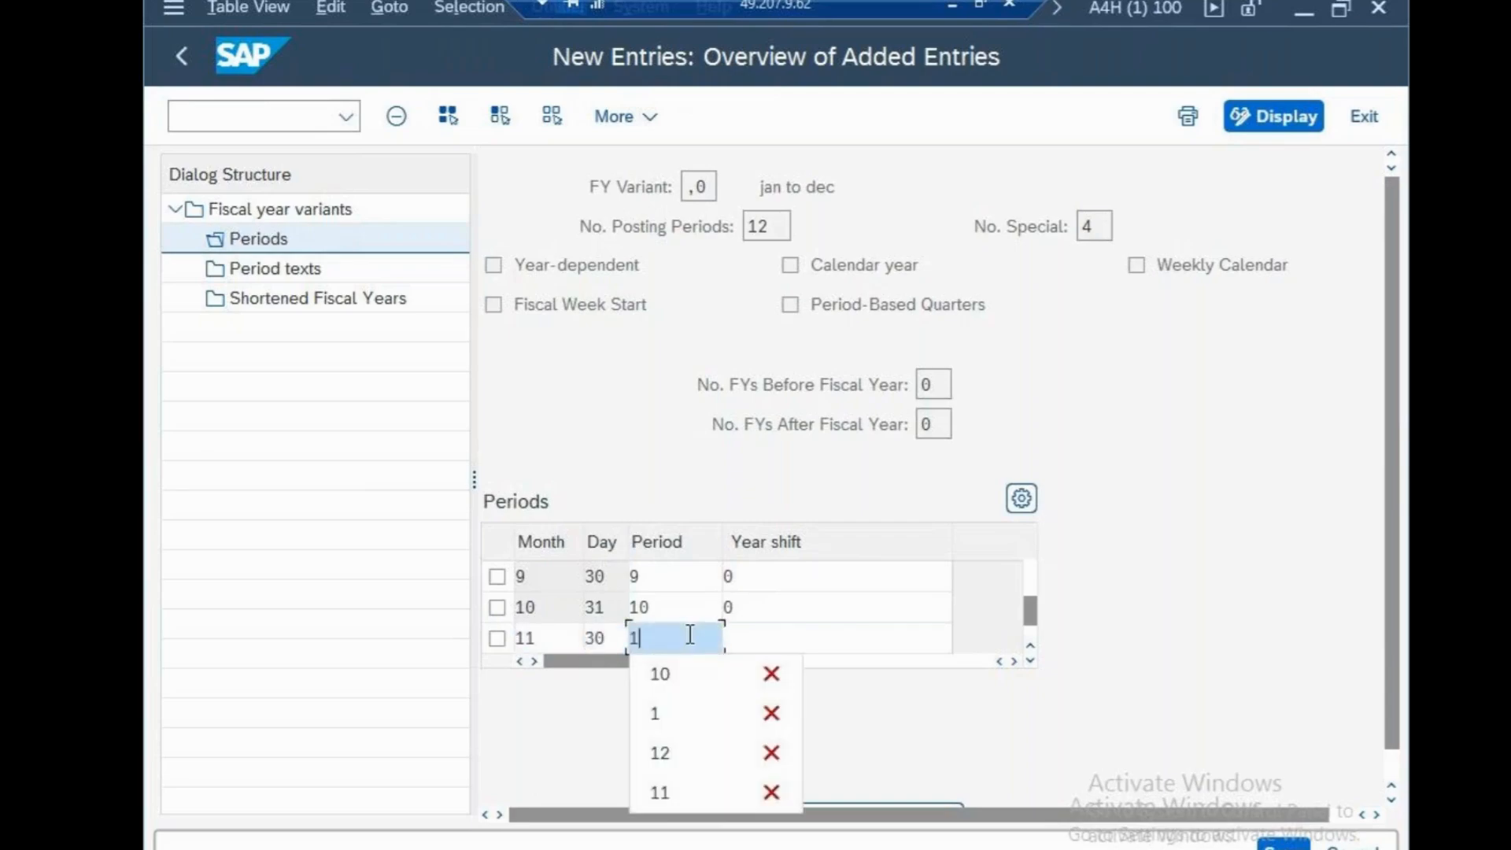
click(766, 638)
text(0)
key(Return)
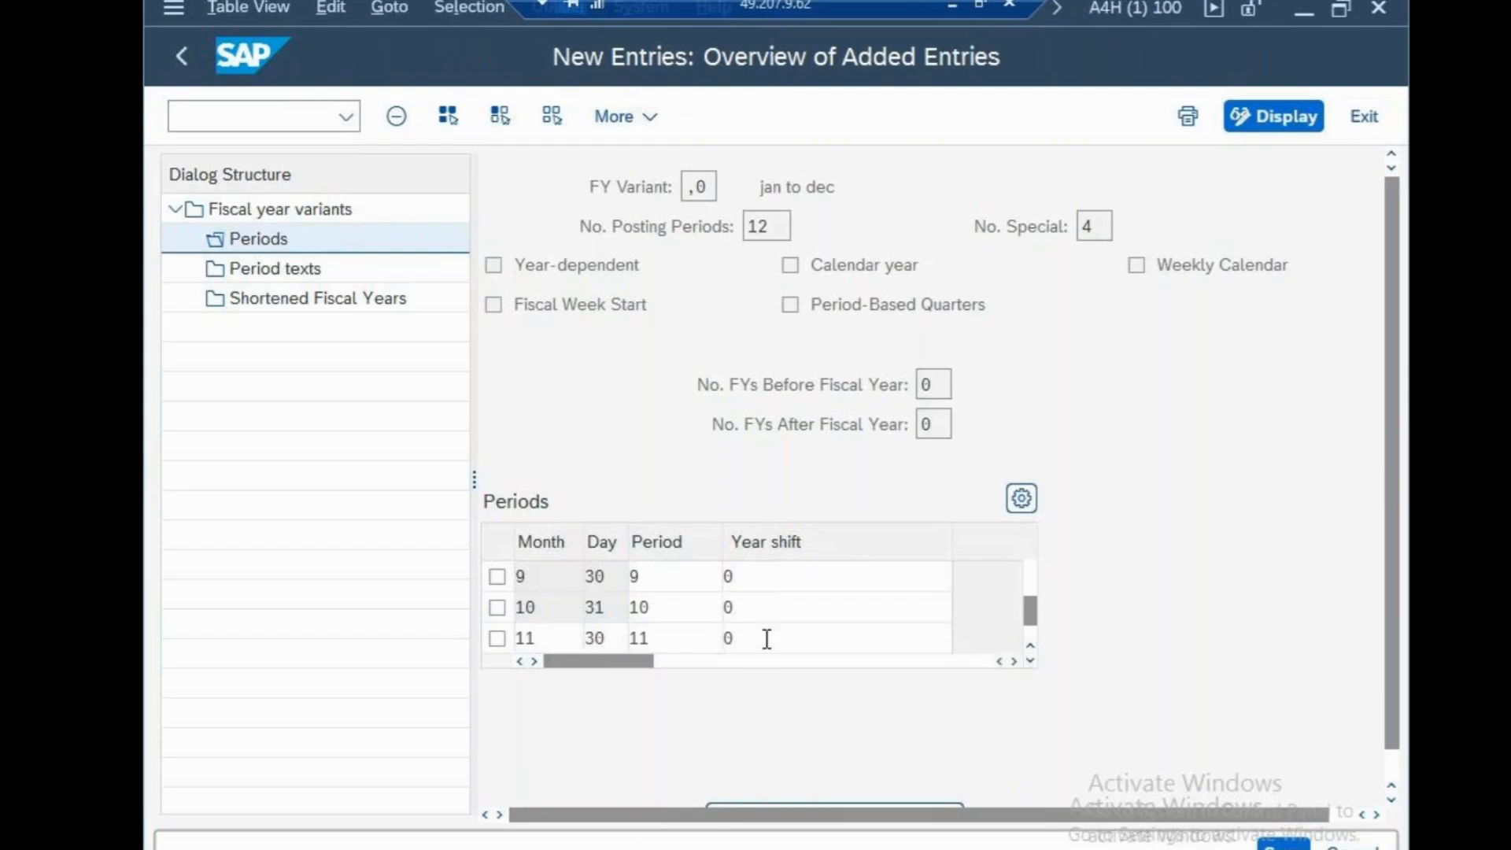
Add a period row for month 12 with day 31, period 12 and year shift 0, and save the periods
text(12)
click(615, 615)
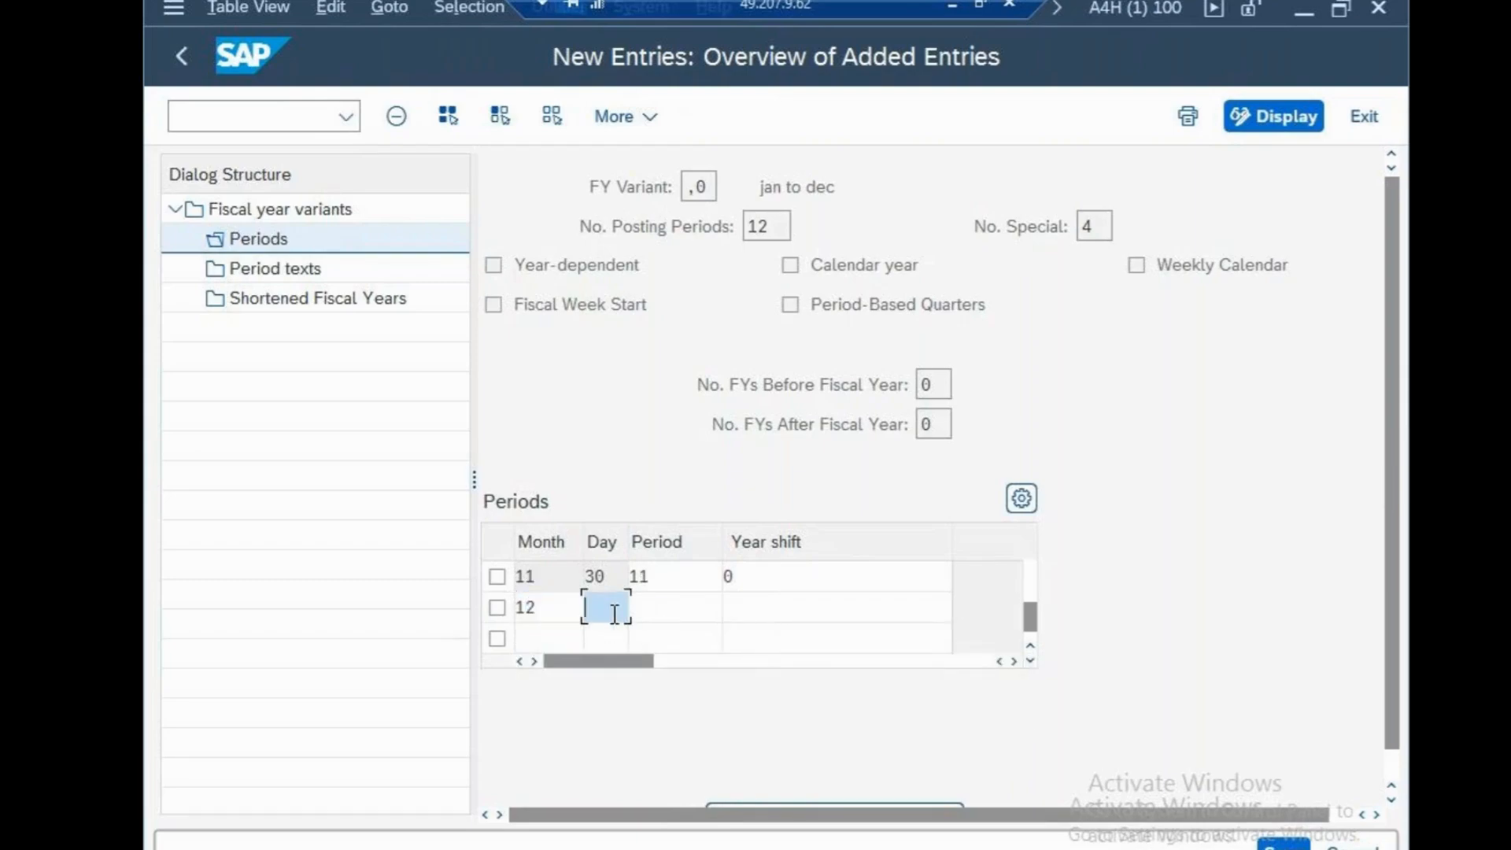
text(31)
click(678, 611)
text(12)
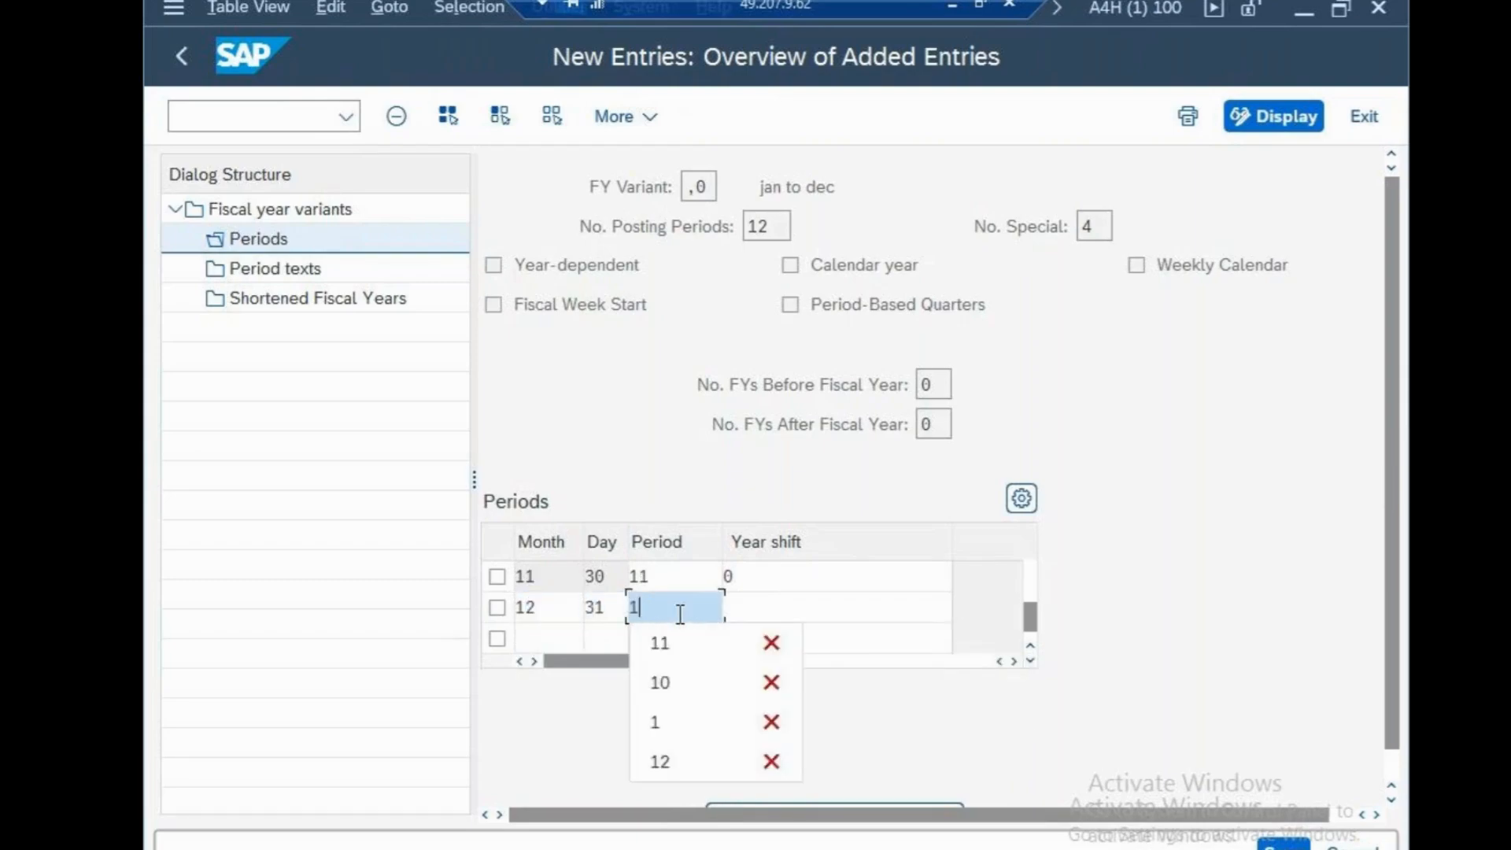
click(758, 606)
text(0)
key(Return)
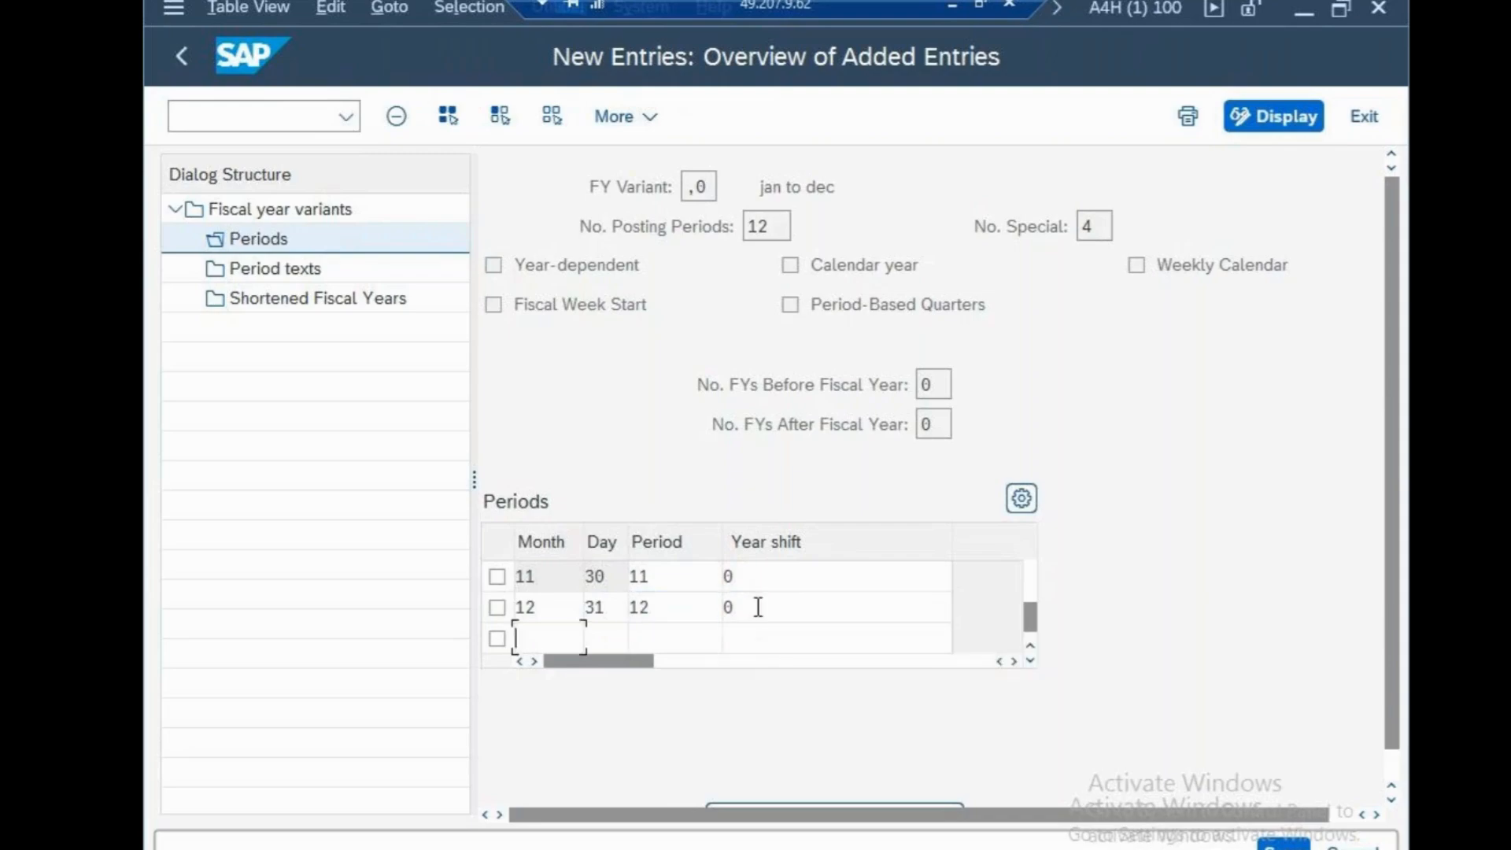
click(1289, 845)
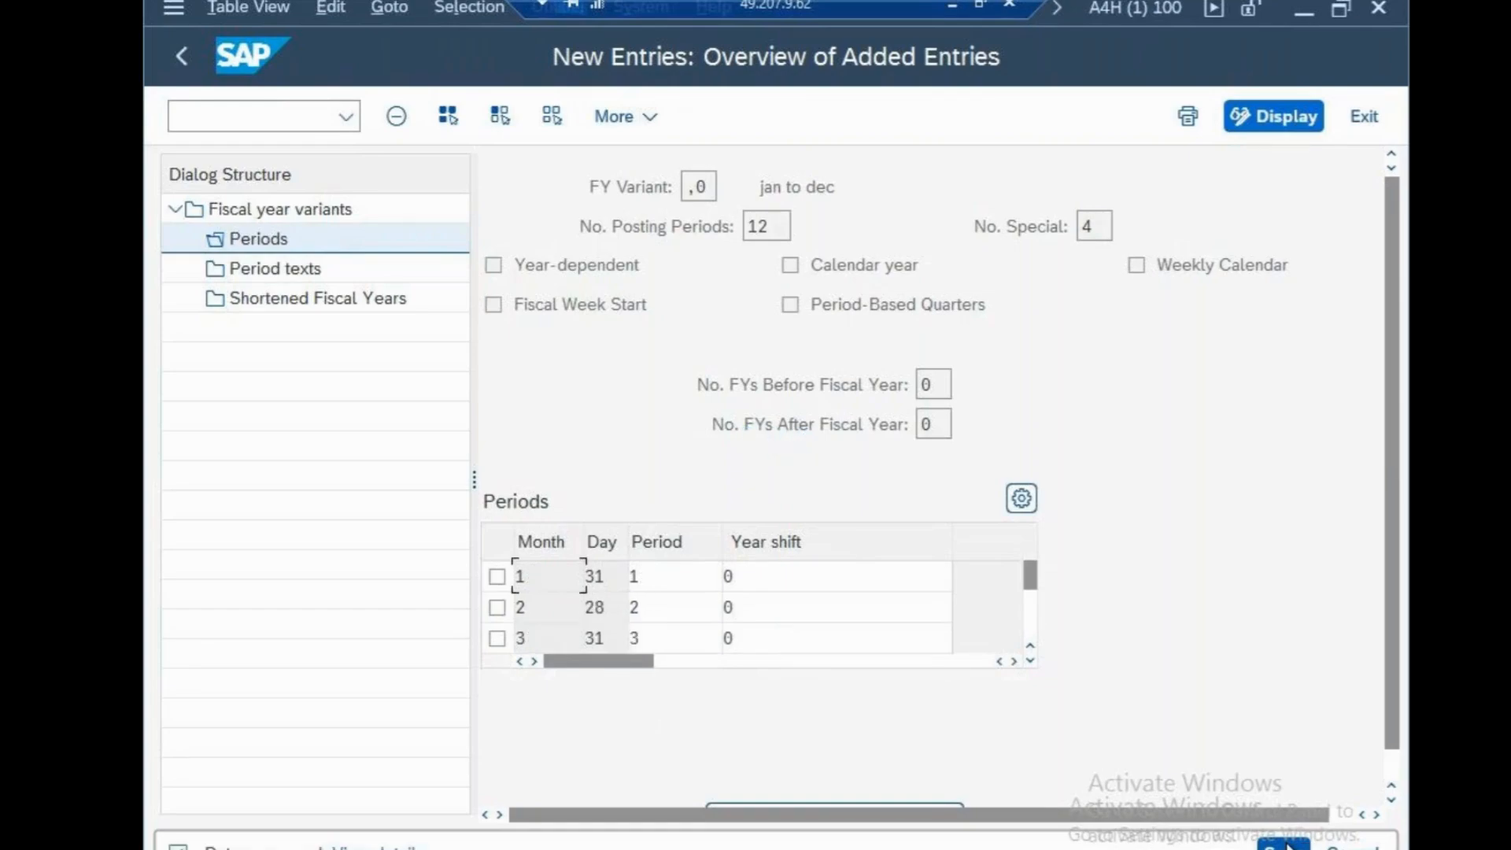
Create and save a period text for the variant with language EN, period 12, short text "jd" and text "JAN TO DEC"
click(303, 270)
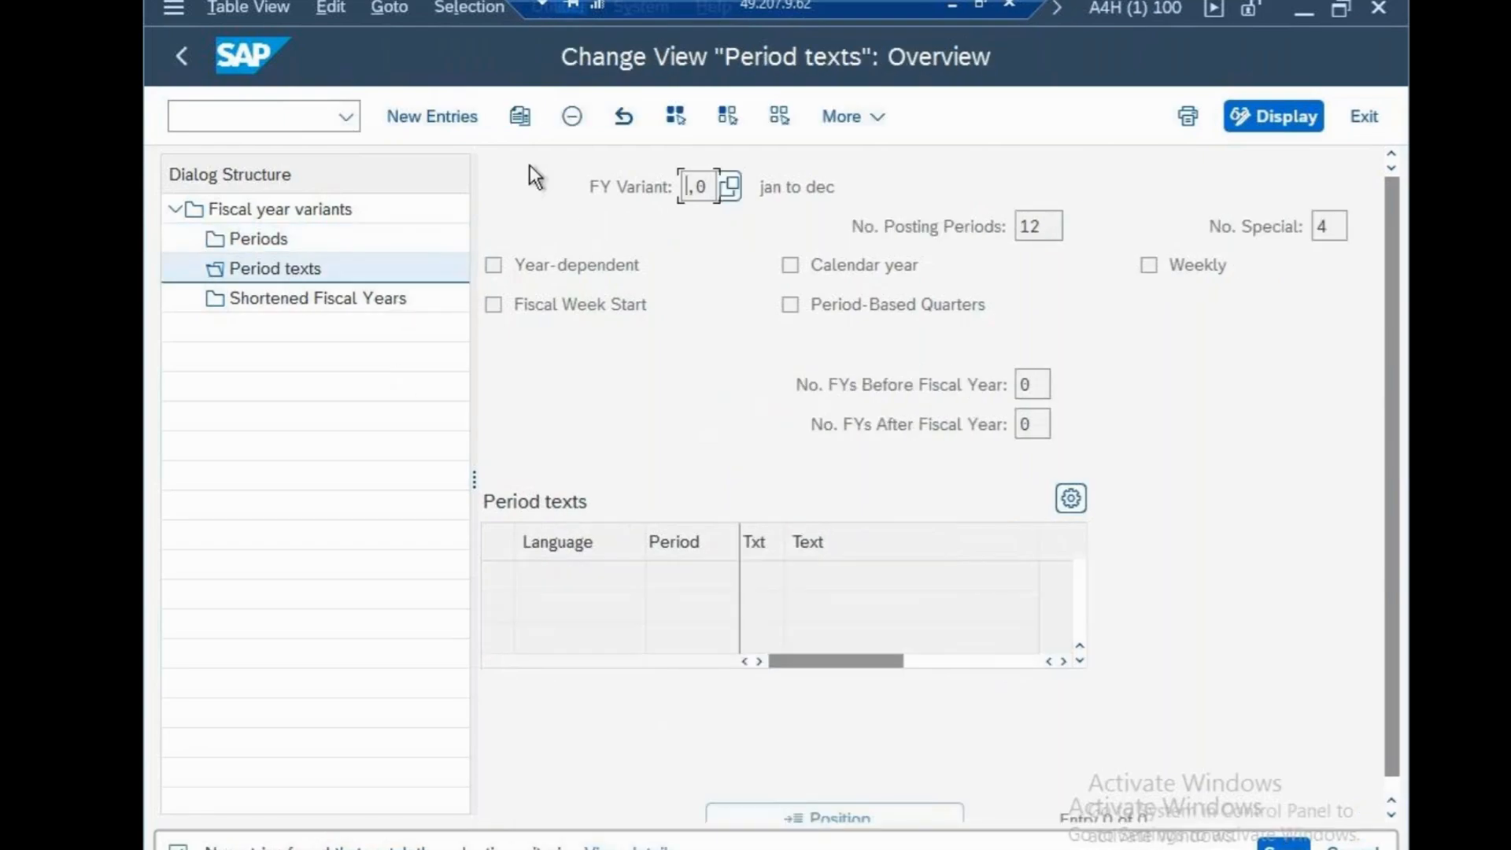
click(463, 116)
text(E)
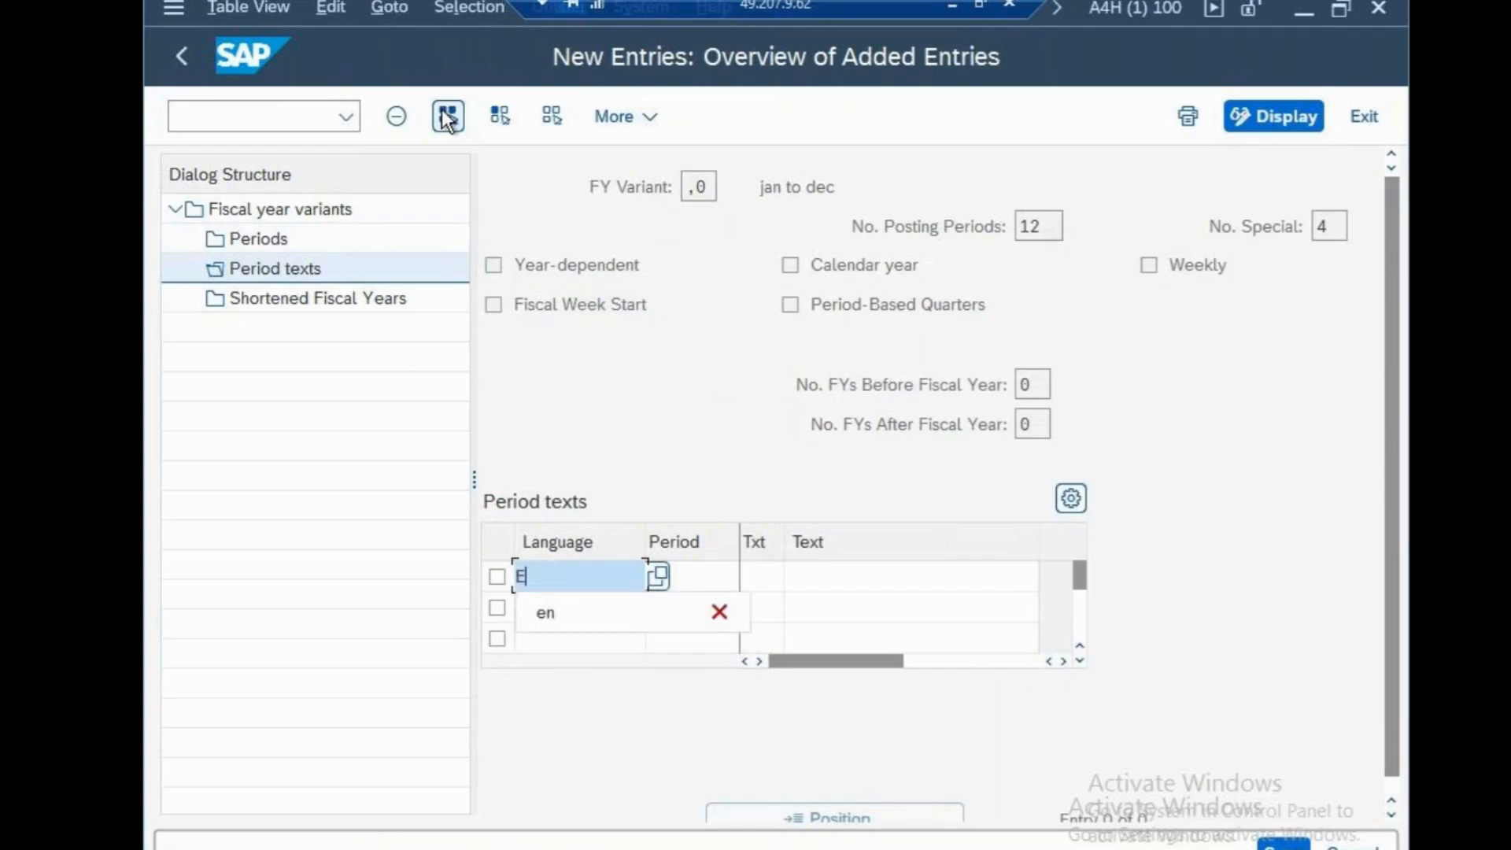
text(N)
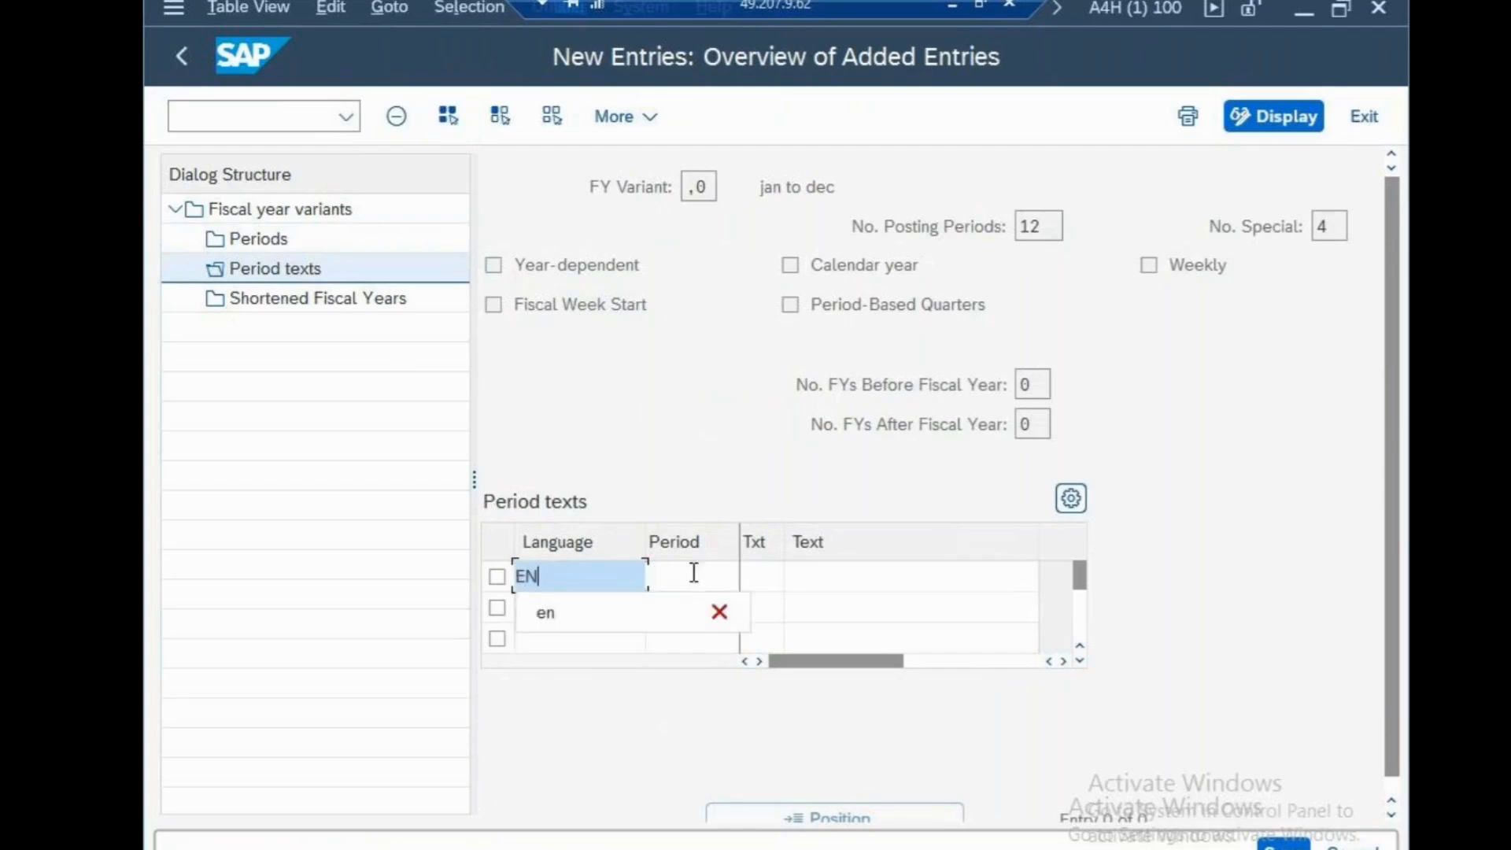
click(693, 574)
text(12)
click(773, 574)
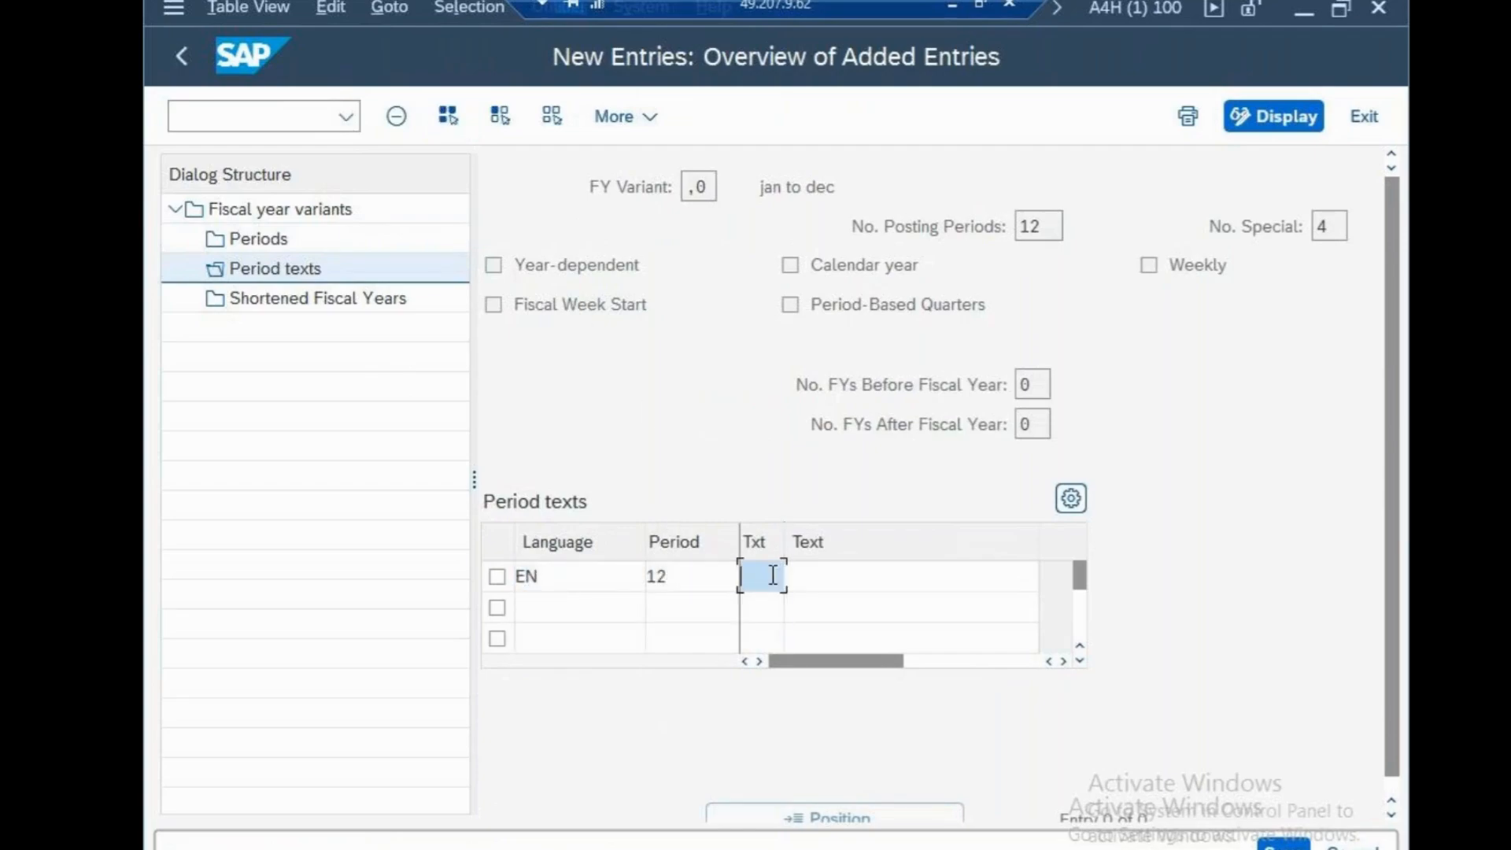
text(jd)
click(845, 582)
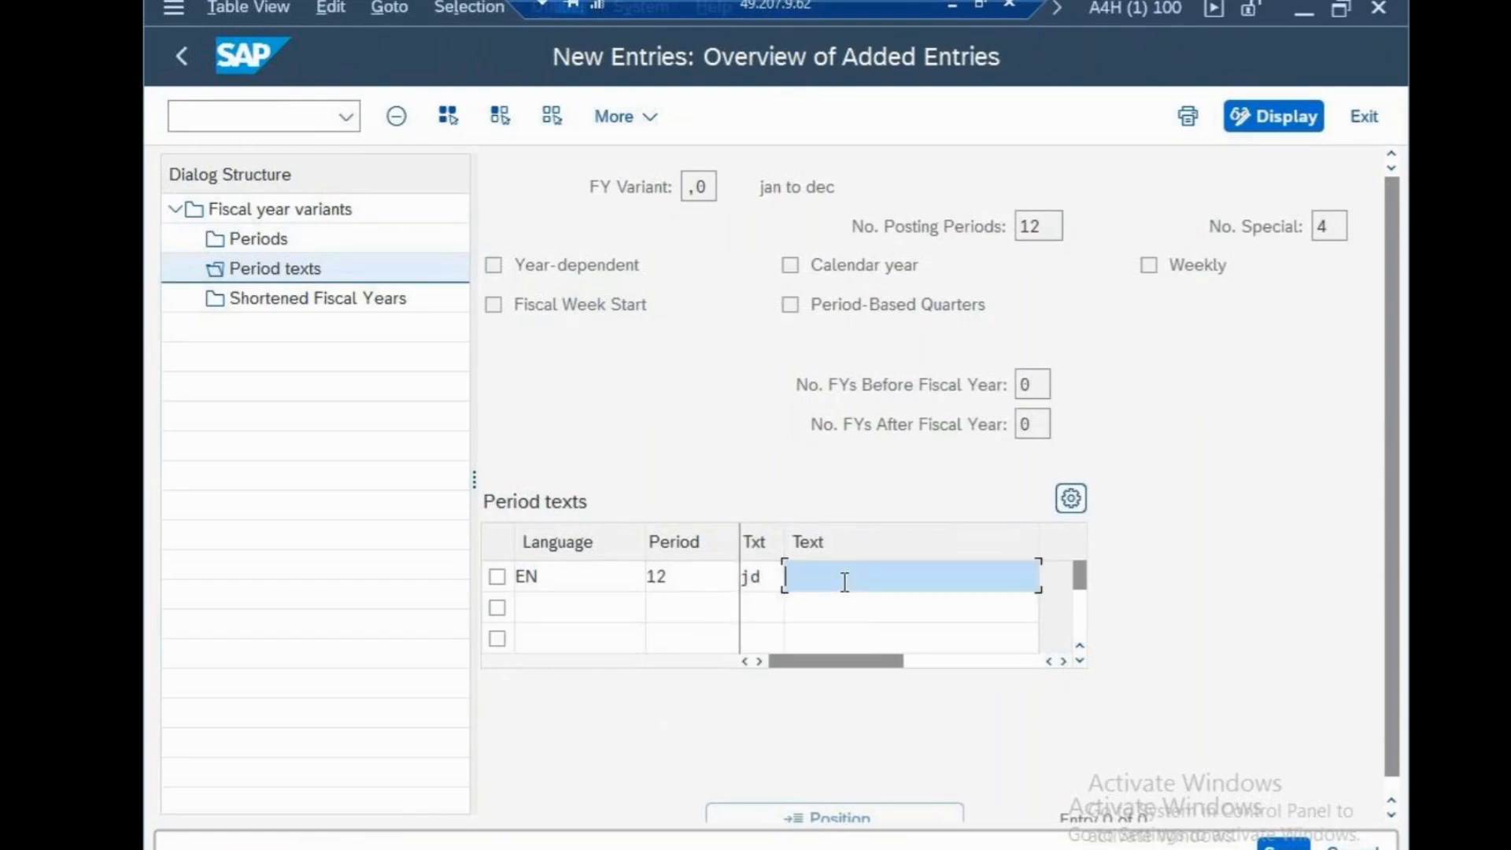
text(JAN TO DEC)
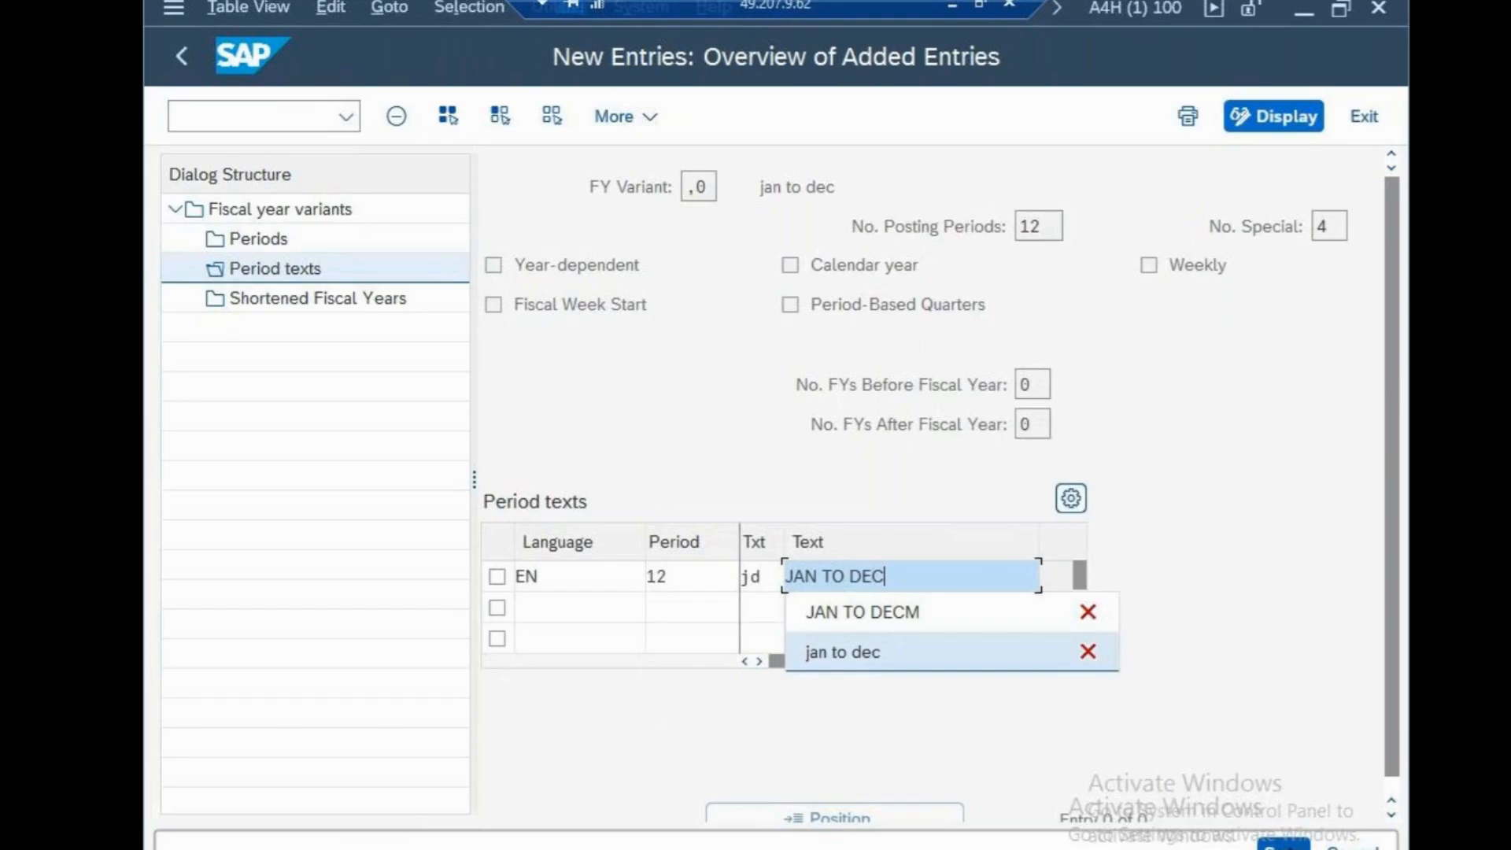
click(1284, 847)
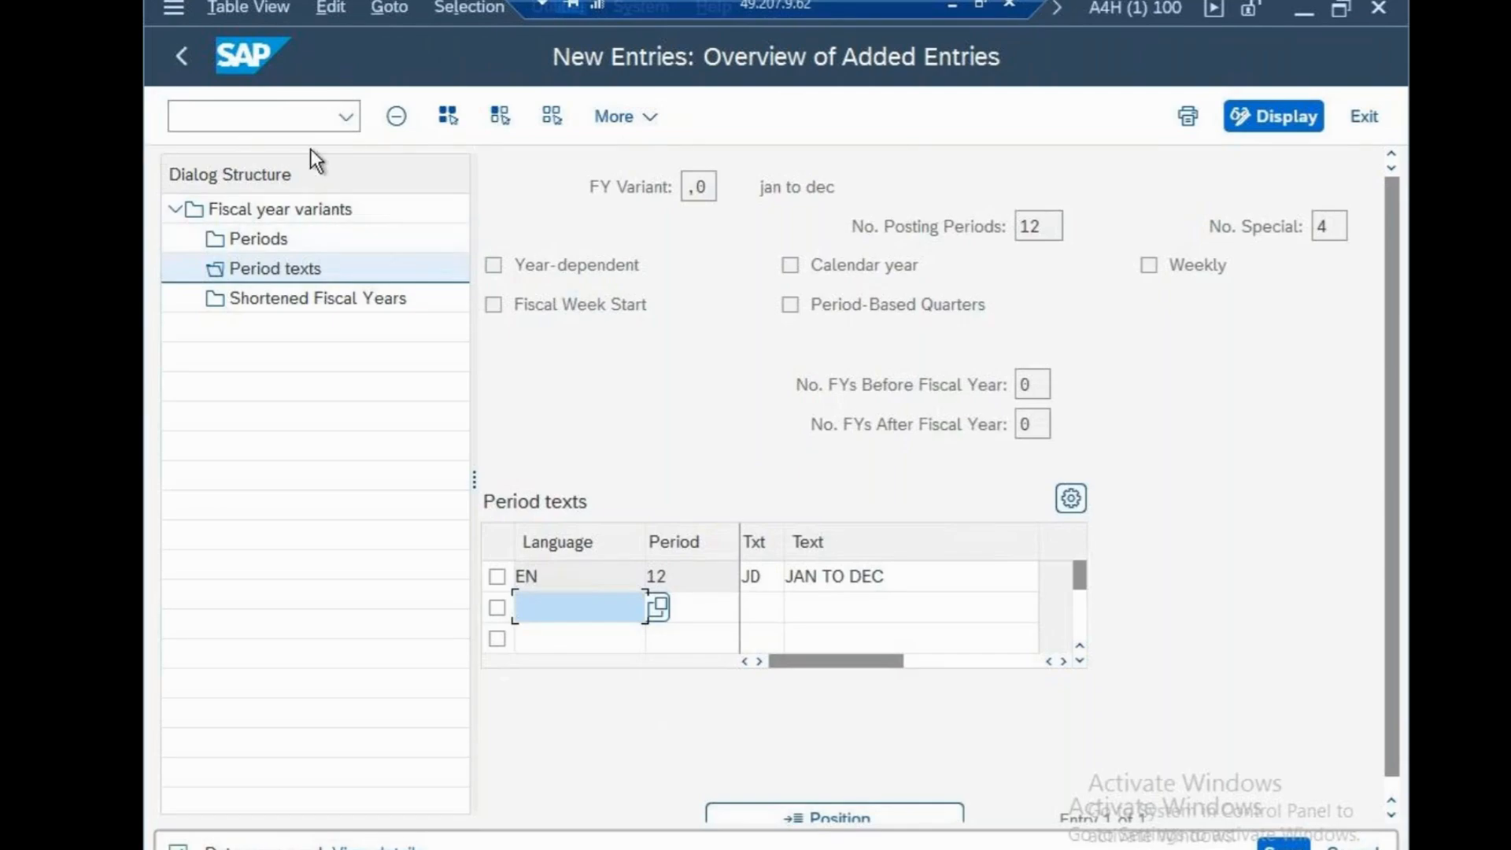
Leave the fiscal year variant maintenance and open transaction OB37 for assigning company codes to fiscal year variants
click(301, 122)
text(/n)
key(Return)
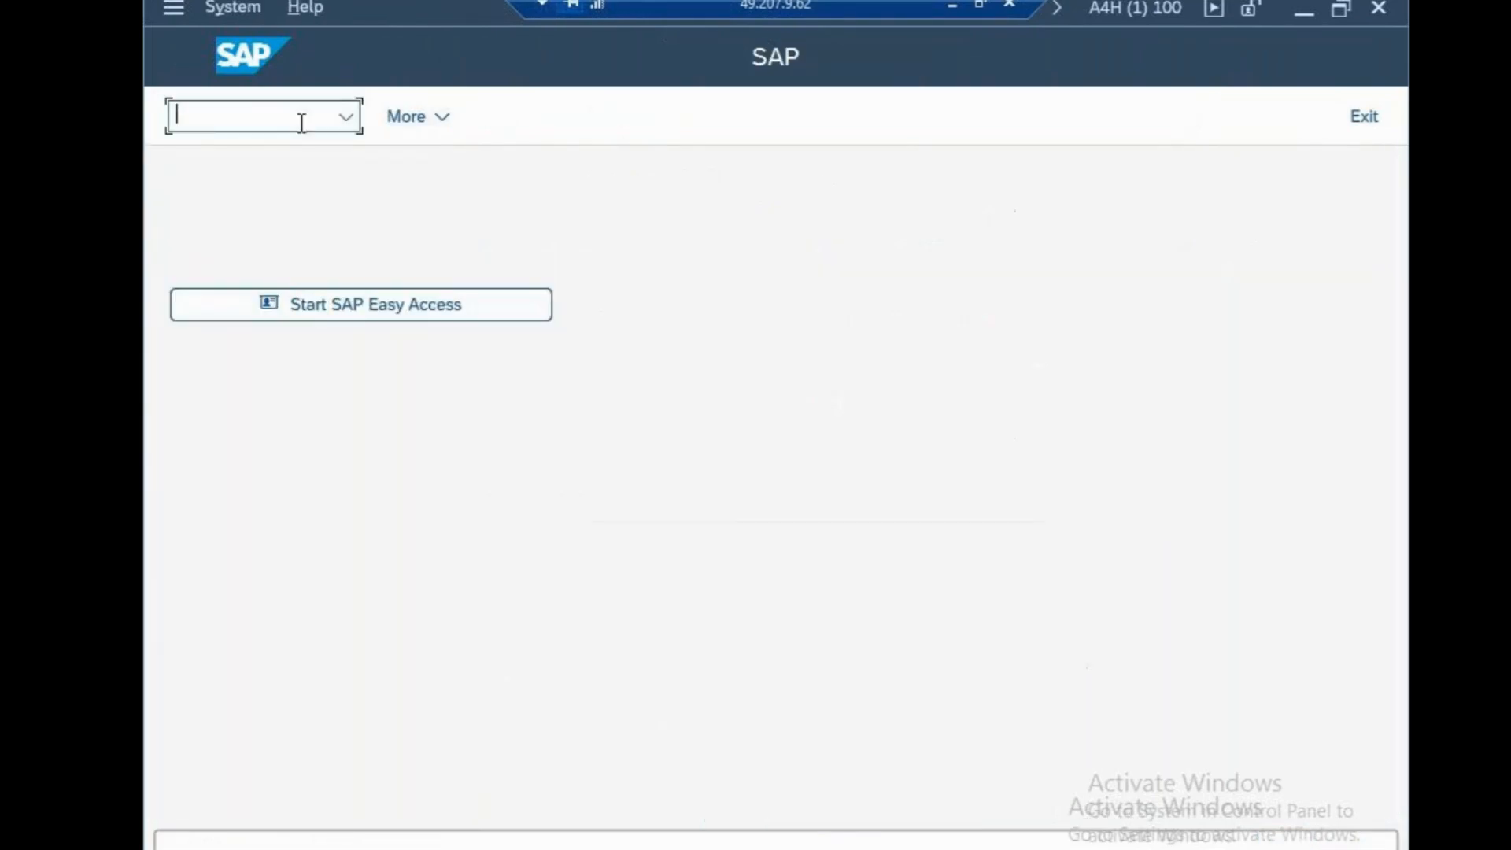
text(ob37)
key(Return)
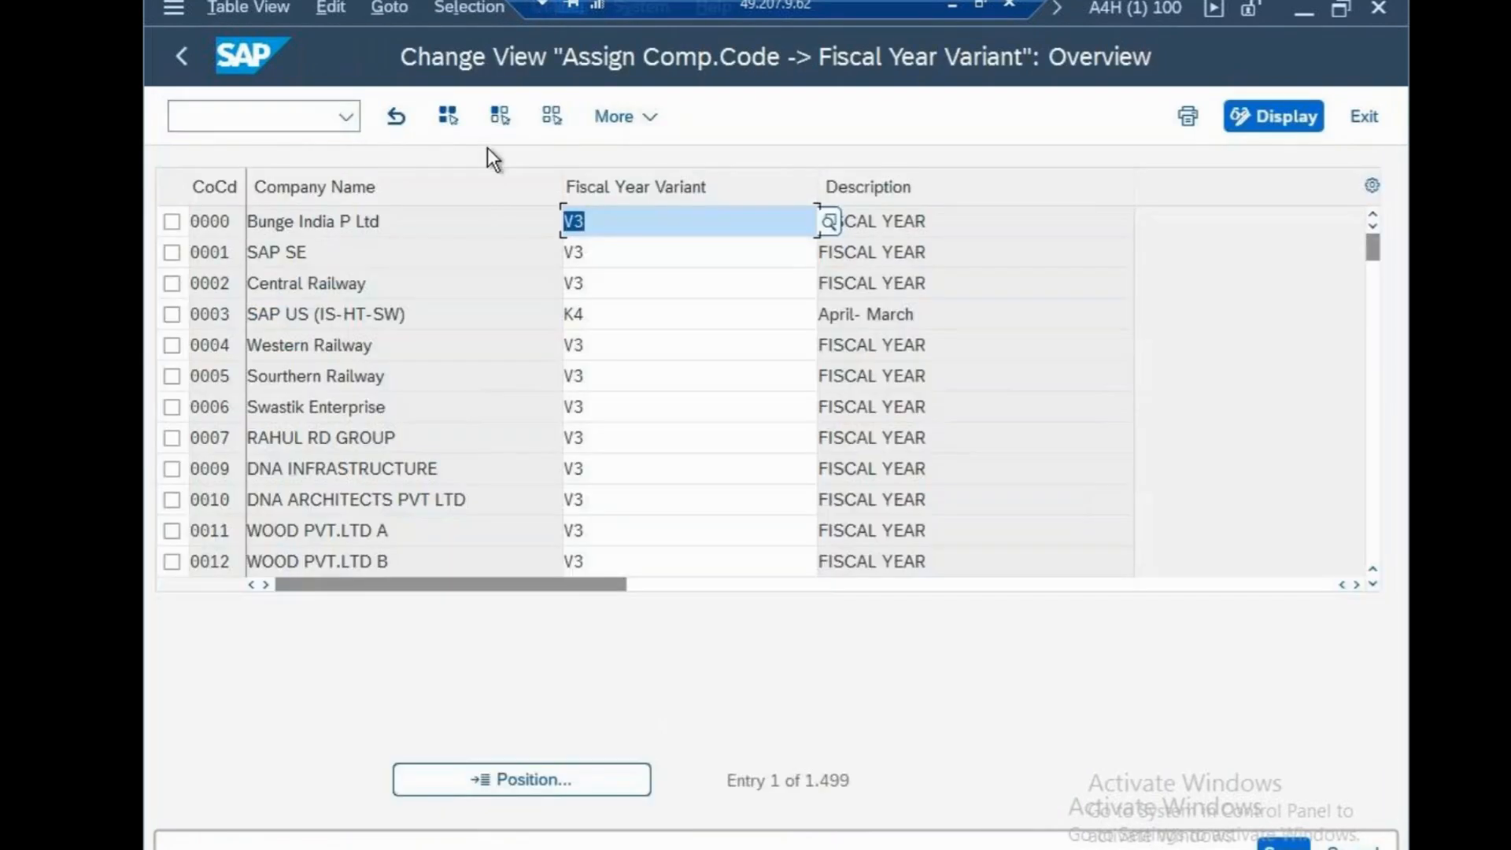
Find company code CSN in the assignment list and assign it fiscal year variant ",0"
click(598, 773)
text(csn)
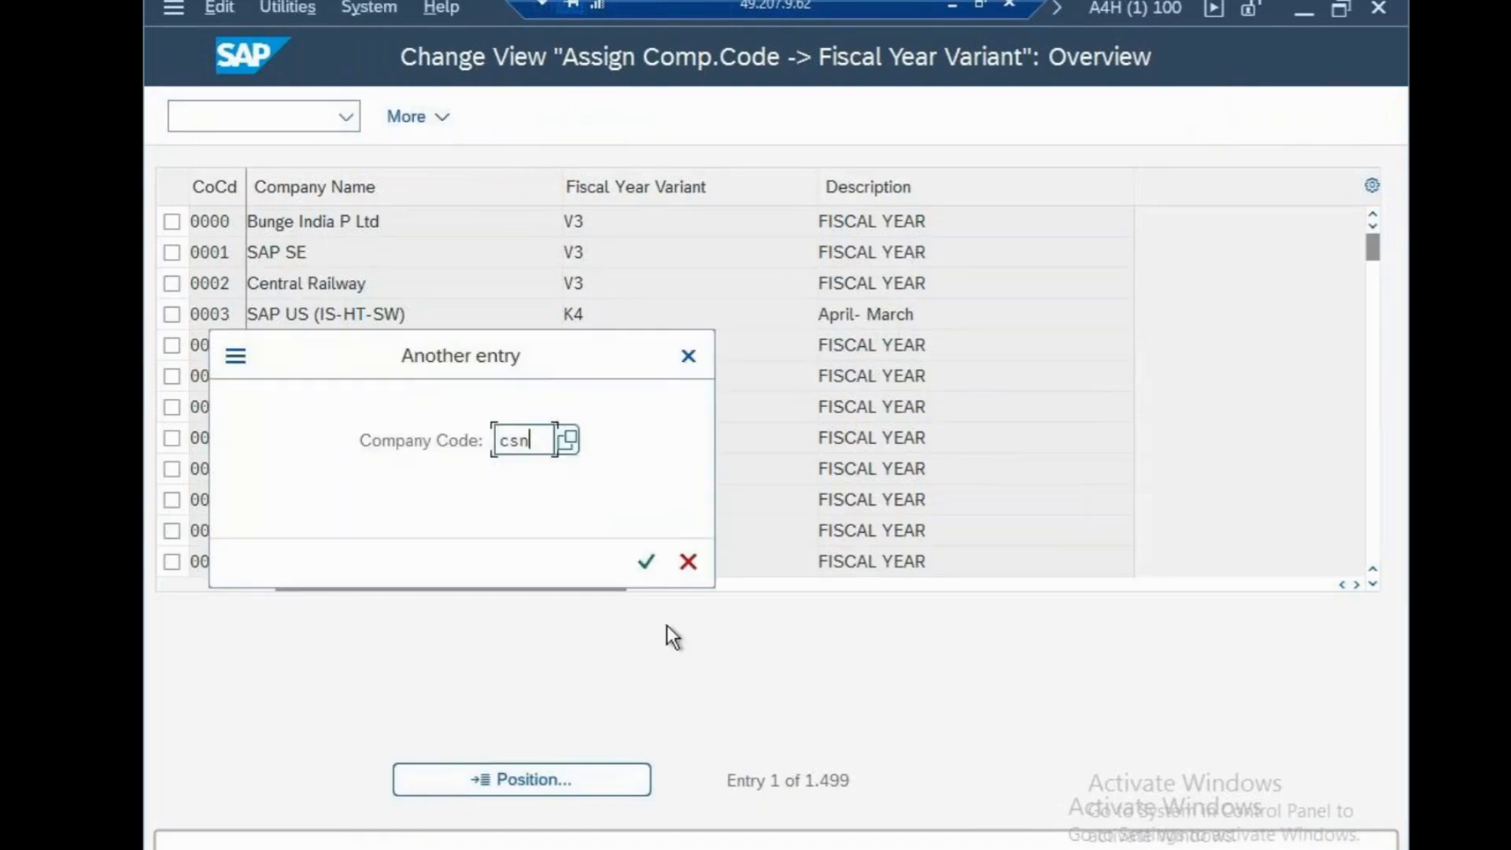
click(646, 563)
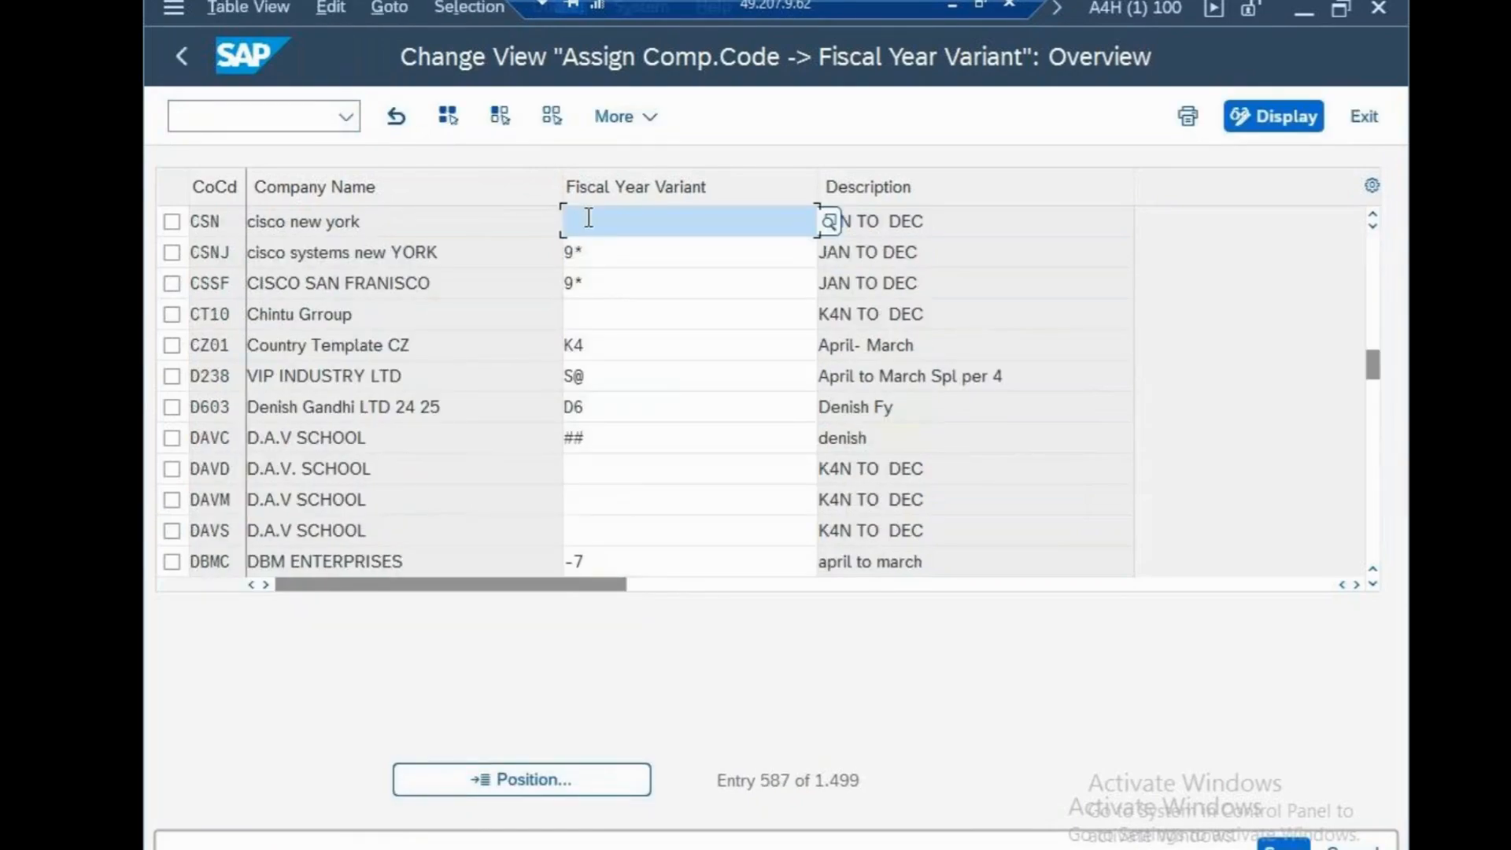
text(,0)
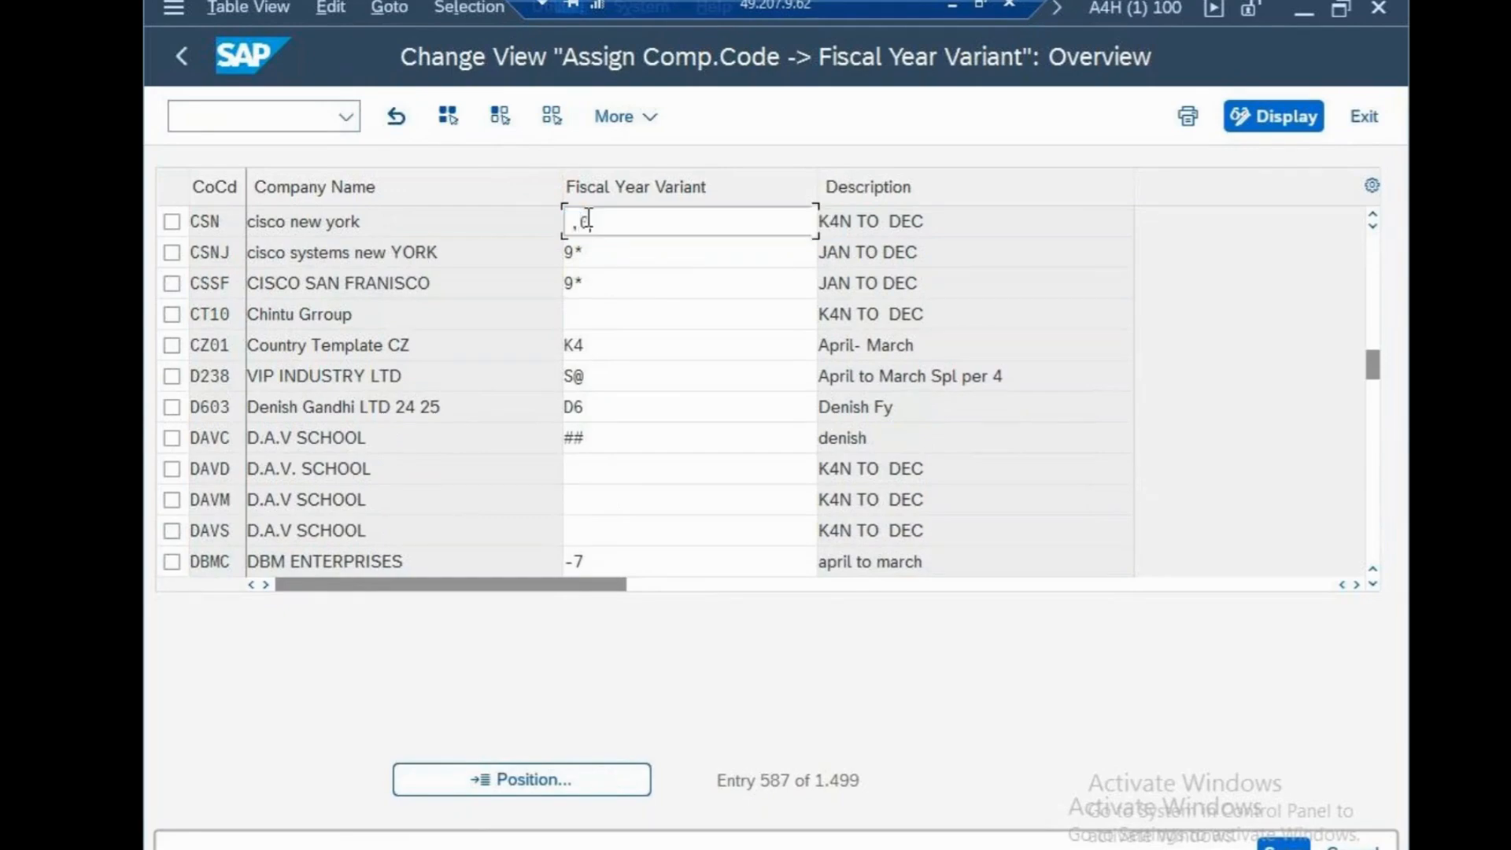
key(Return)
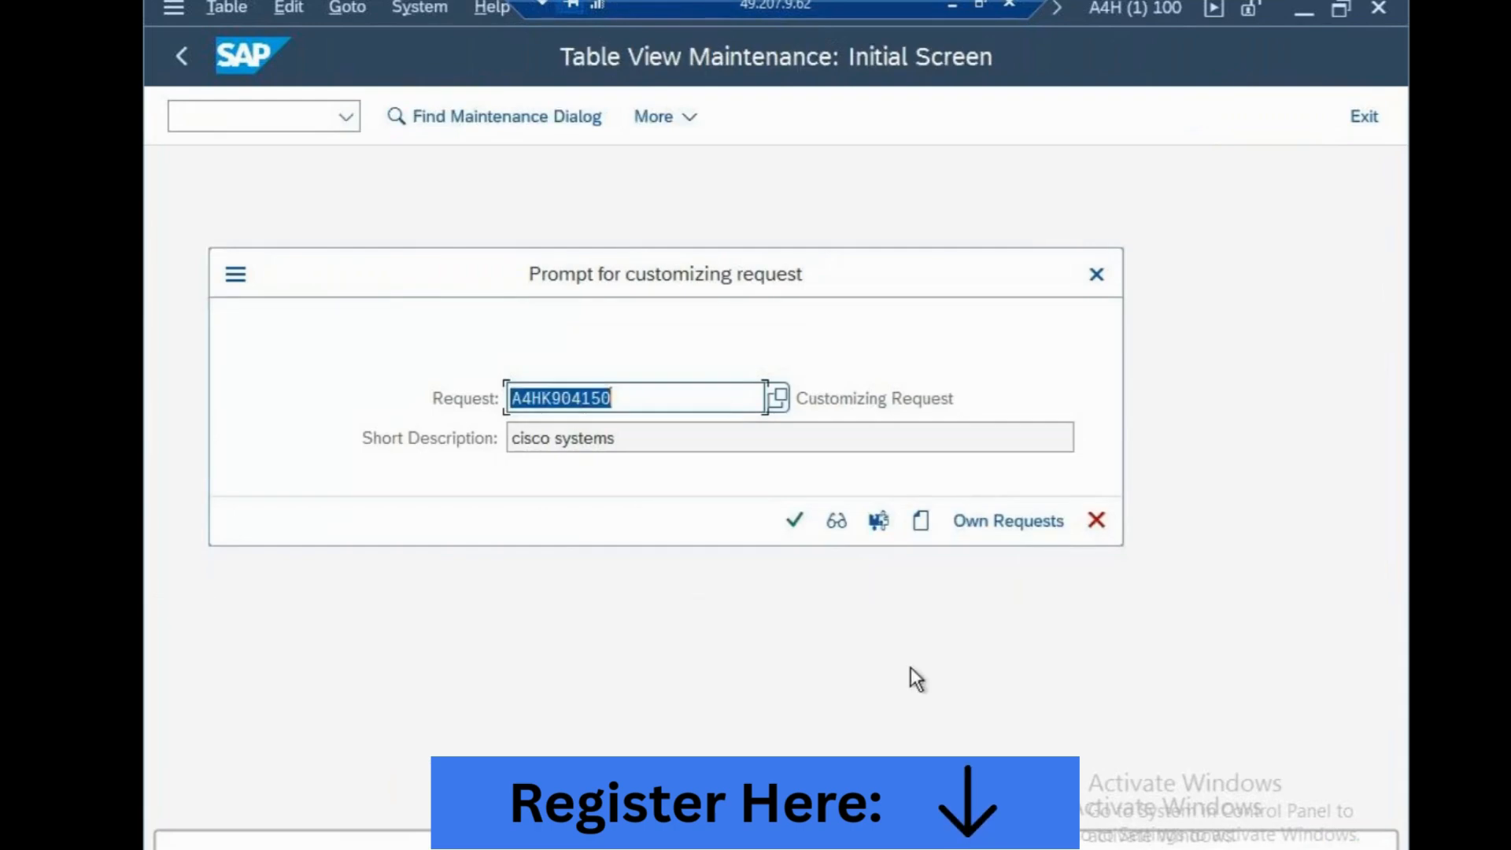
Confirm the cisco systems customizing request for the fiscal year variant assignment and record "fsv-,0" in the sapfasttrack notes in Notepad
click(793, 523)
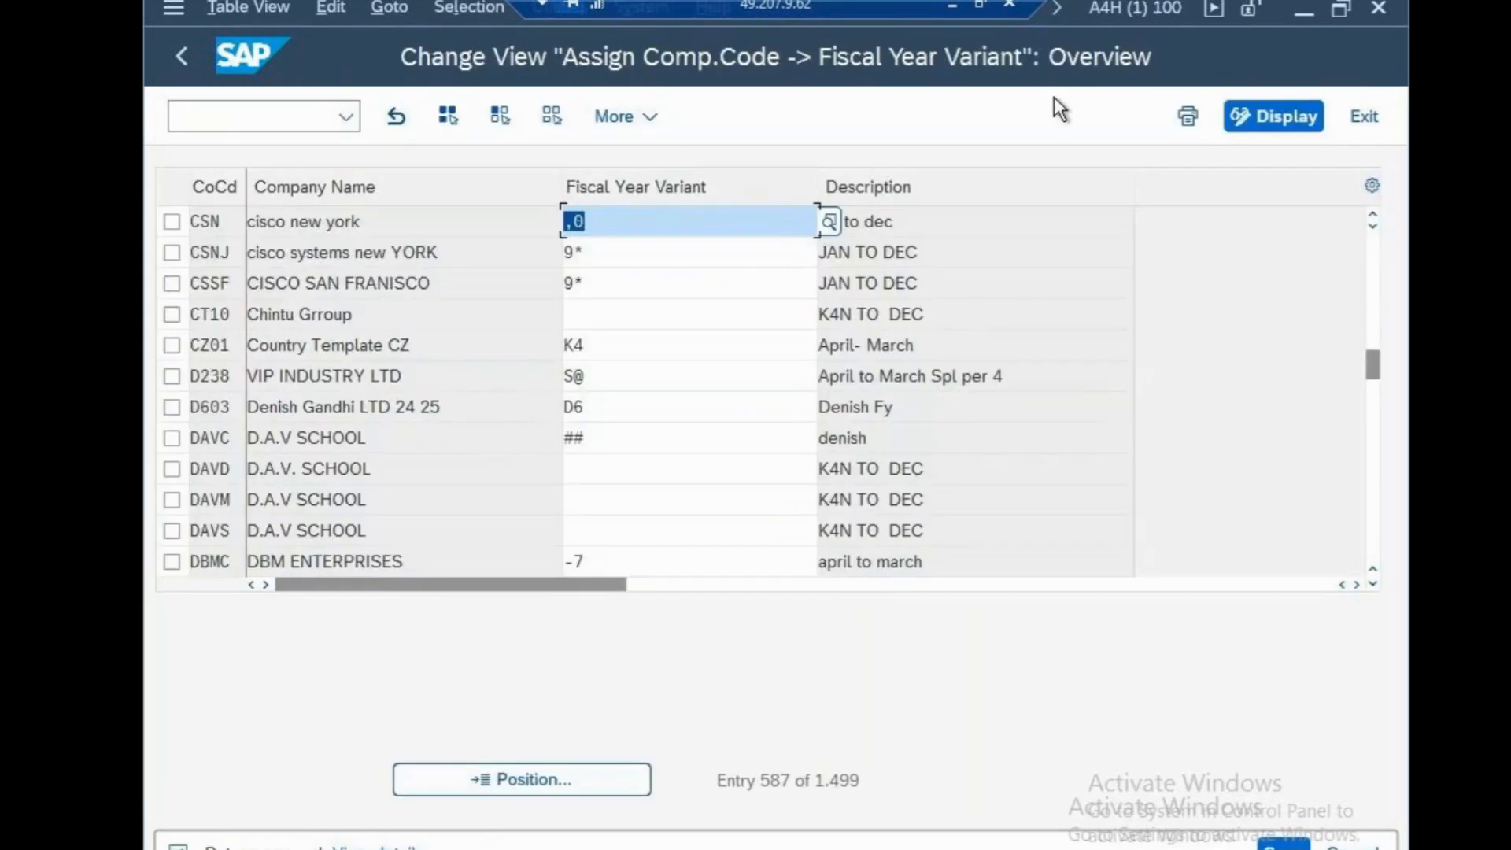
click(952, 6)
key(Return)
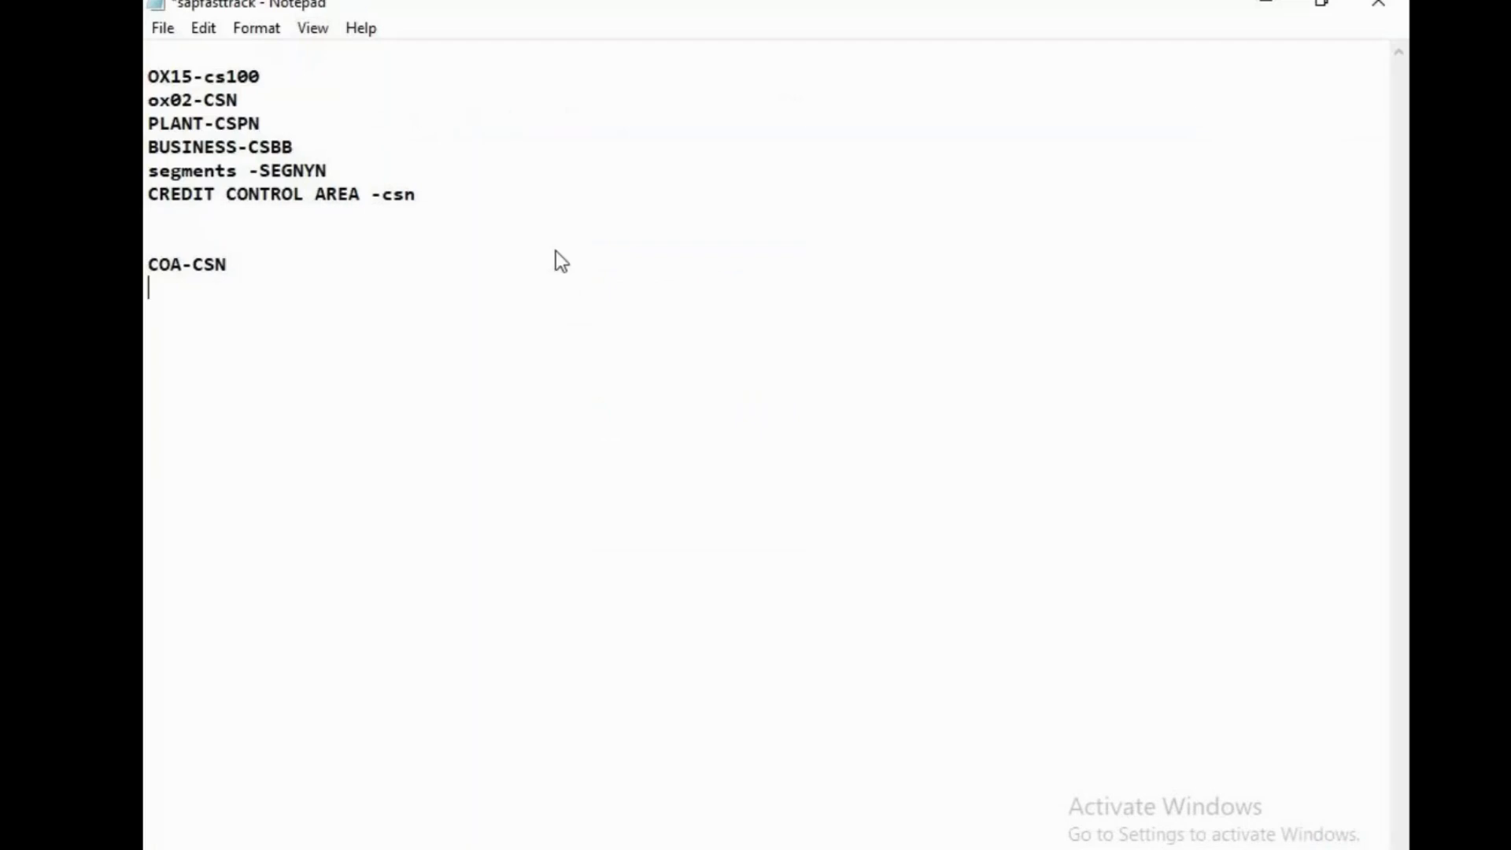
text(fsv-,0)
key(ctrl+s)
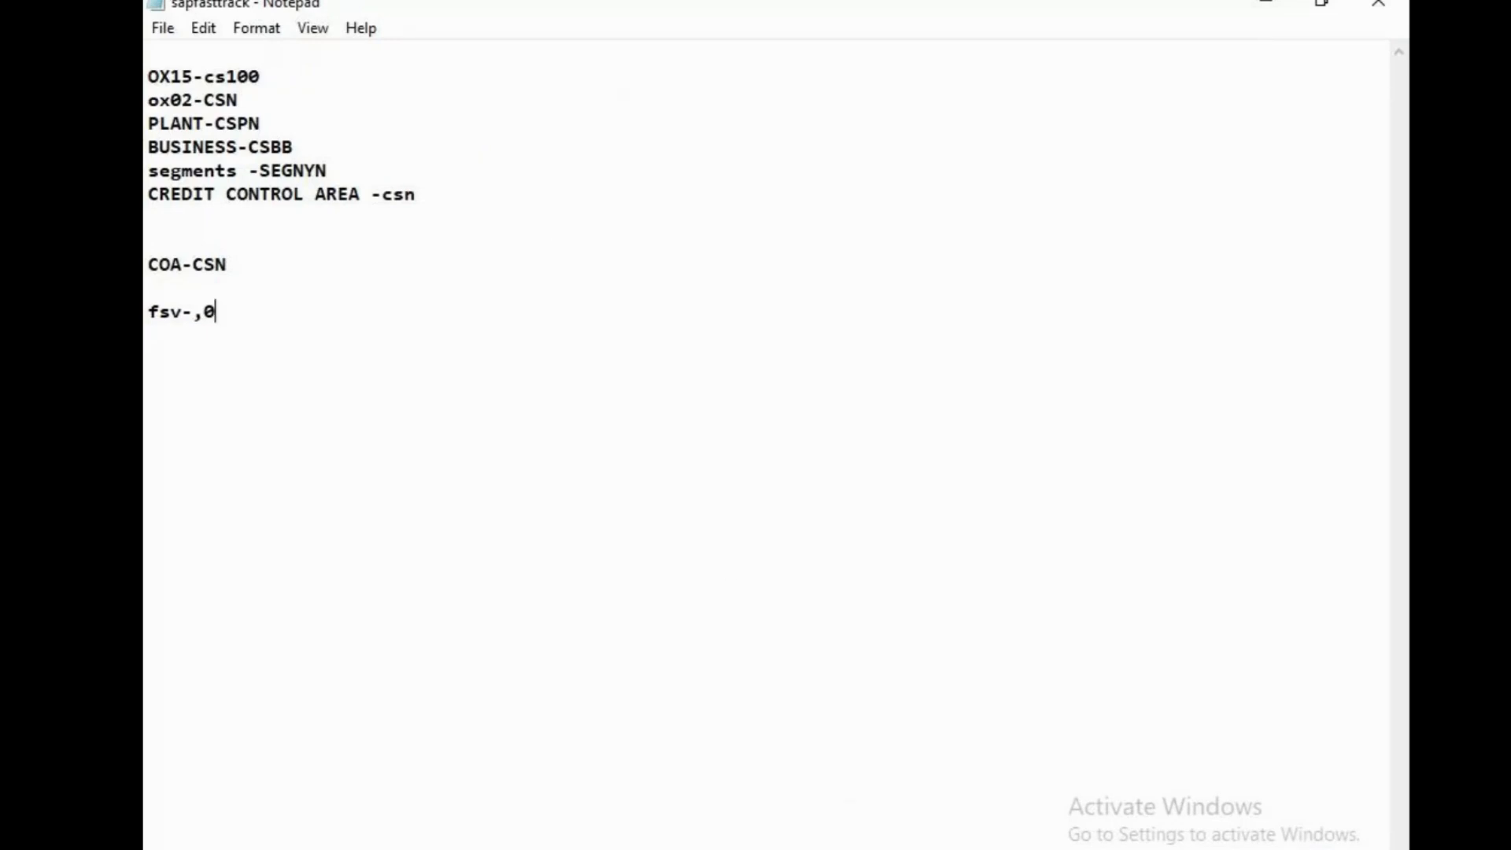
Return to the SAP session and open transaction OBY6 for the company code global data
click(867, 847)
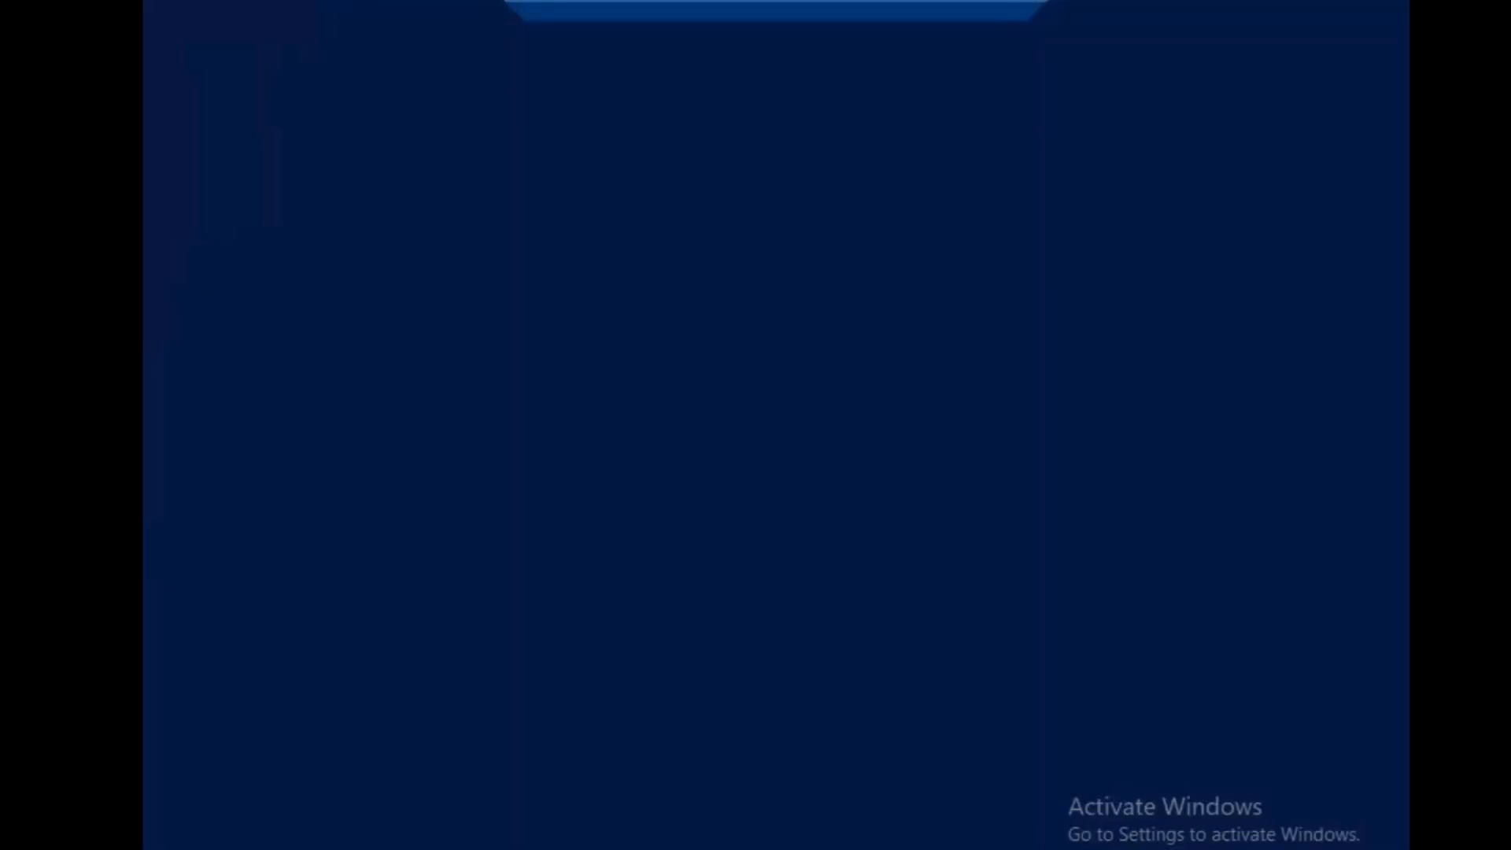
click(203, 111)
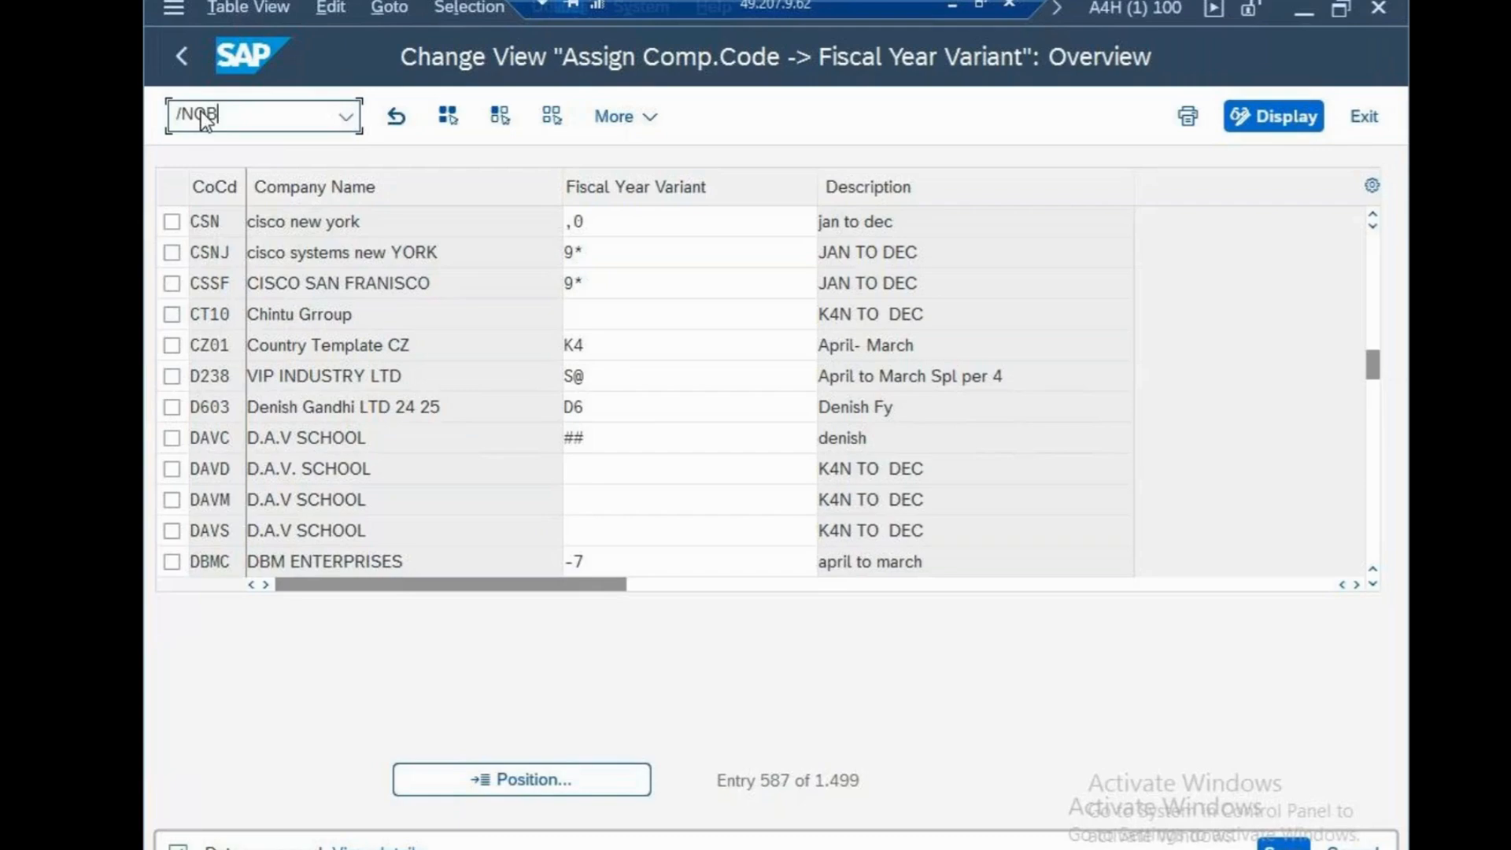
text(/NOBY6)
key(Return)
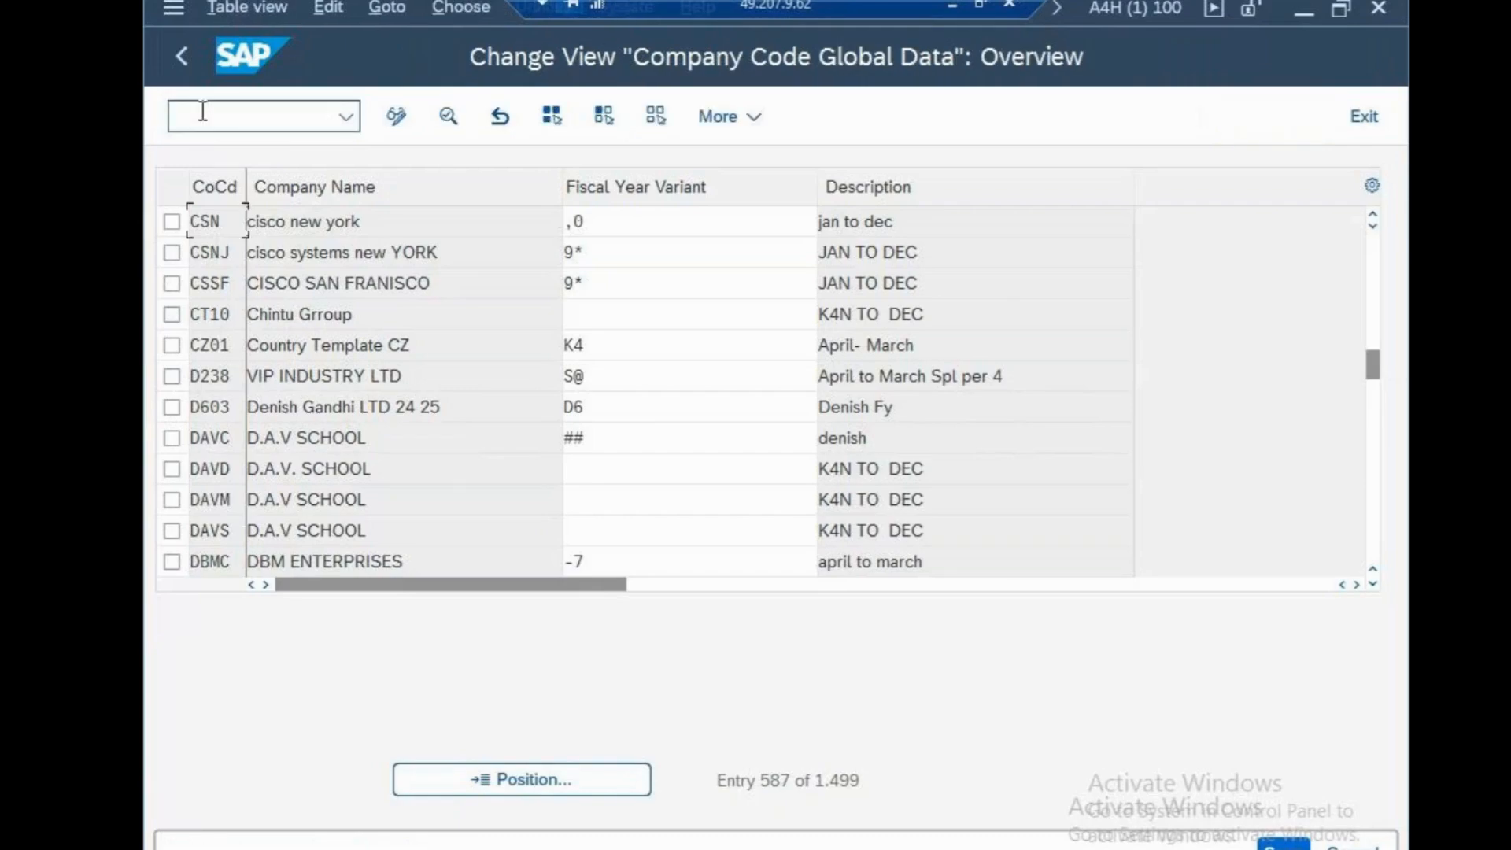
Find company code CSN in the global data list and open its details to review the assignments
click(696, 781)
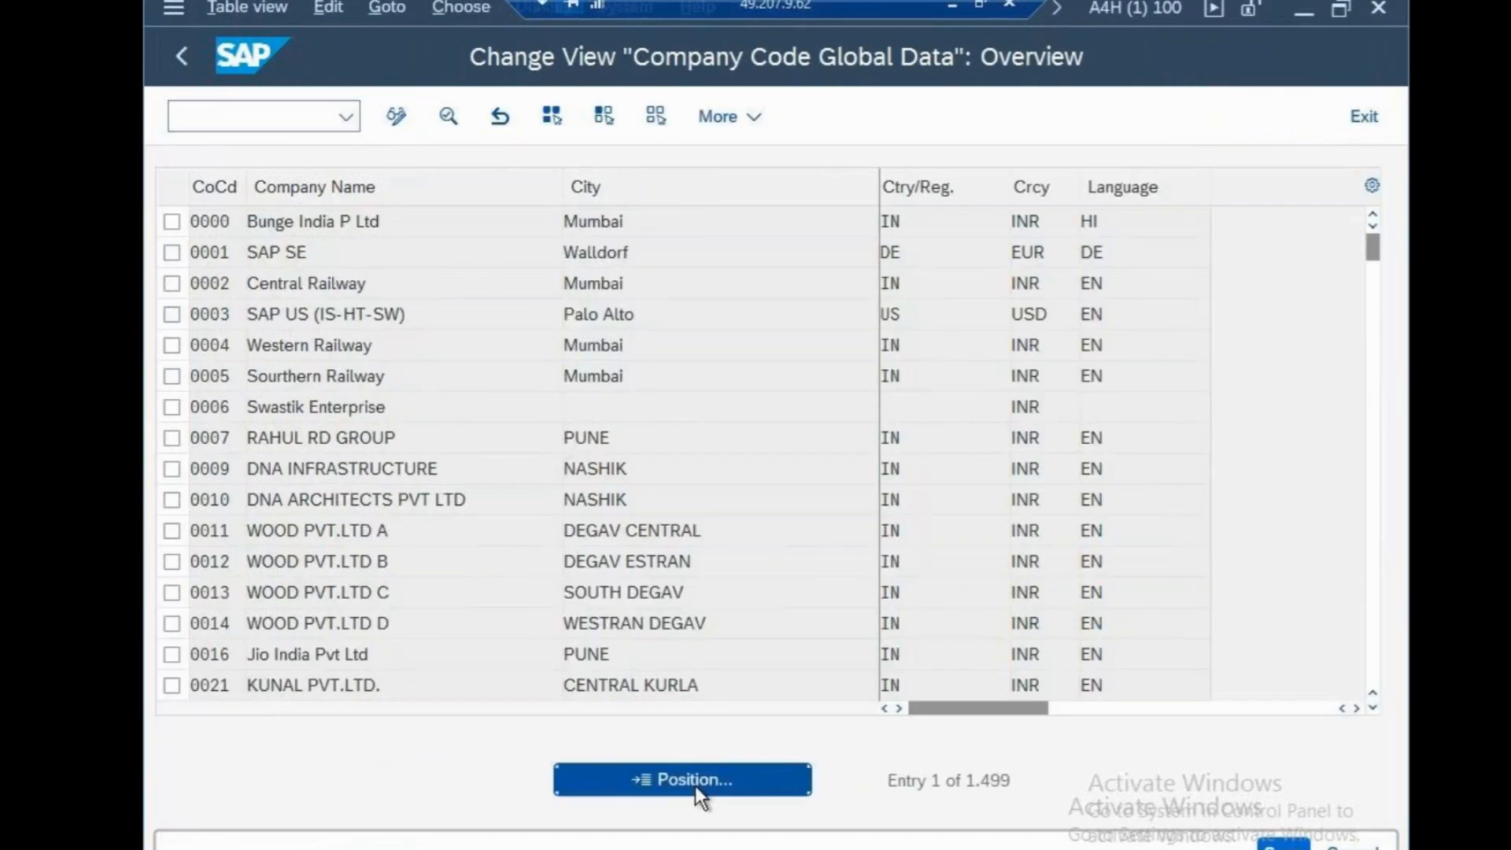
text(SCO)
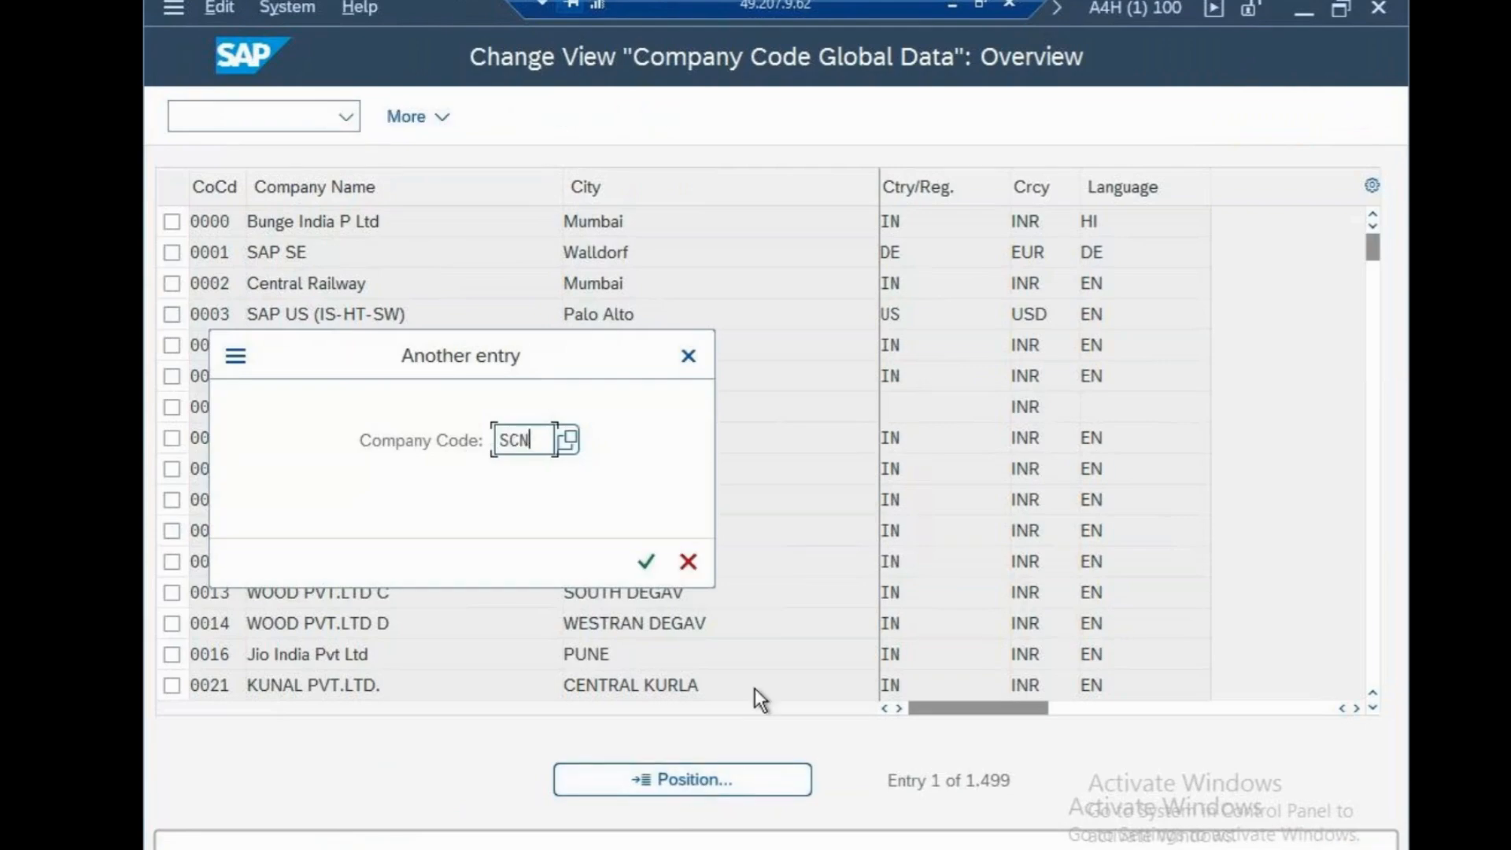
key(BackSpace)
key(BackSpace)
key(BackSpace)
text(CSN)
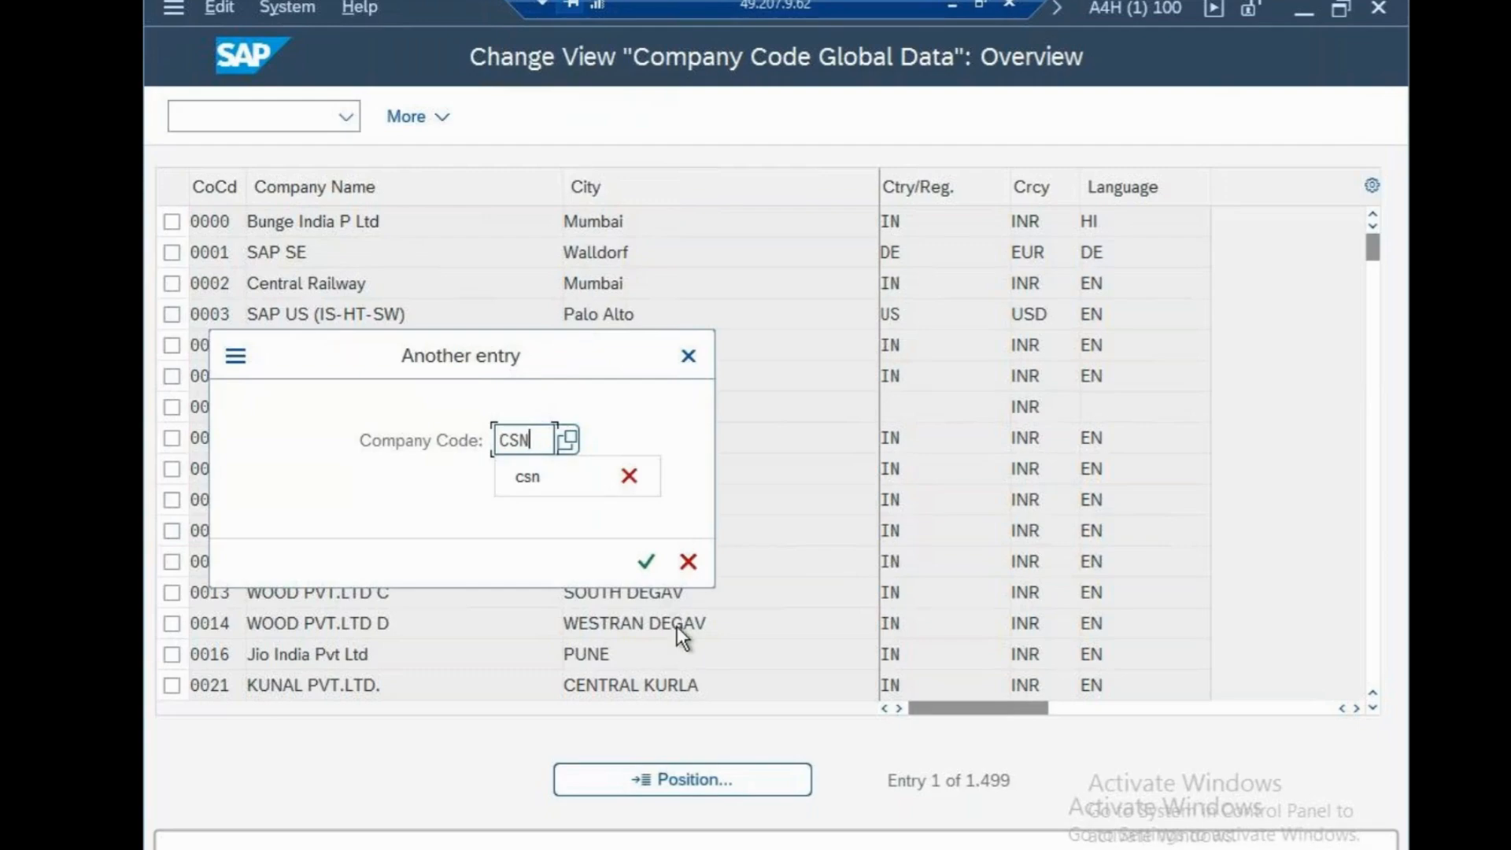
click(650, 564)
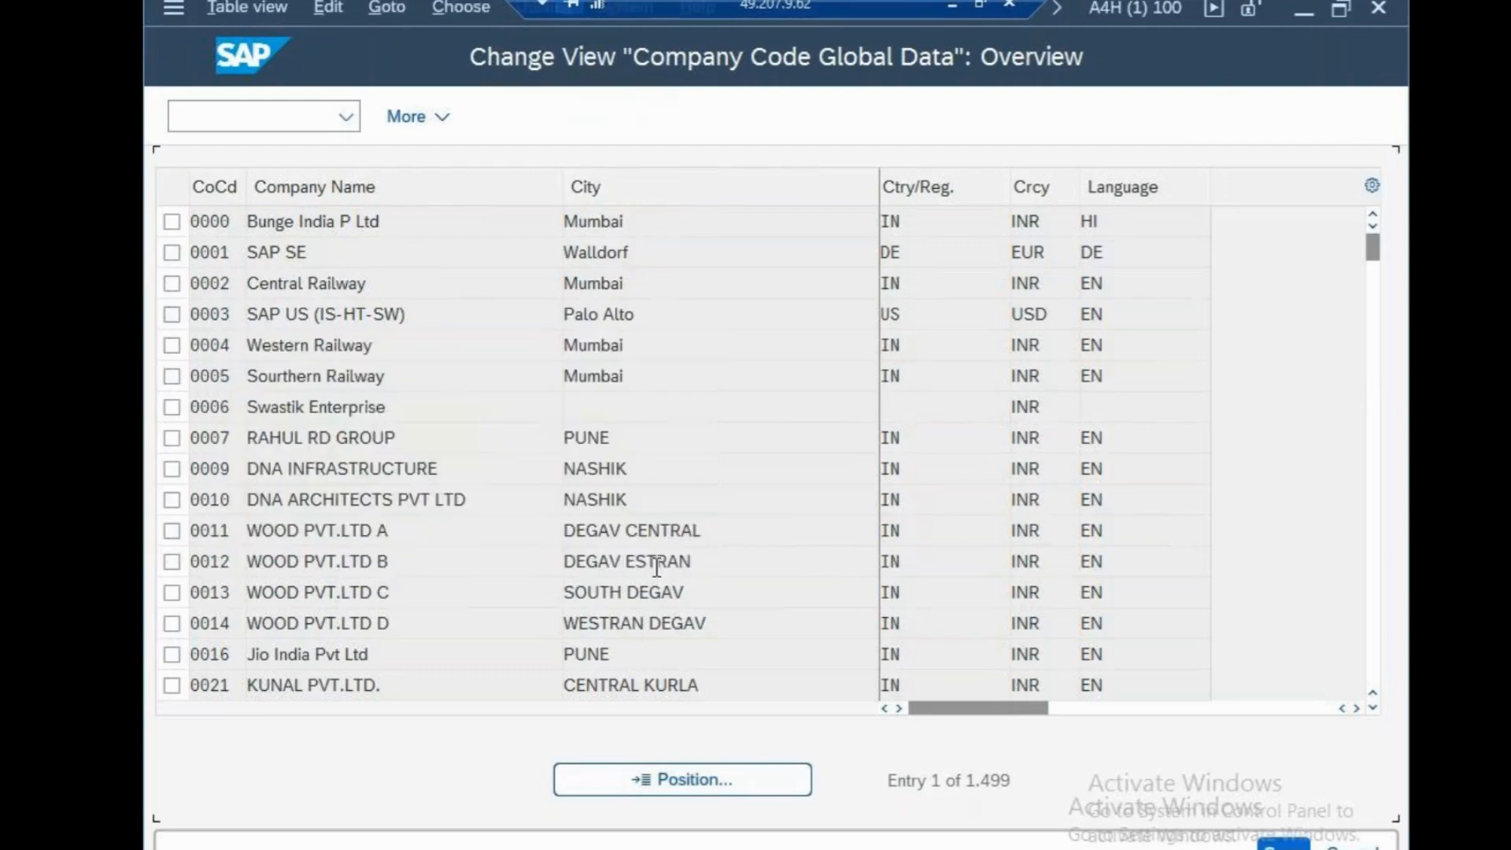
double_click(583, 222)
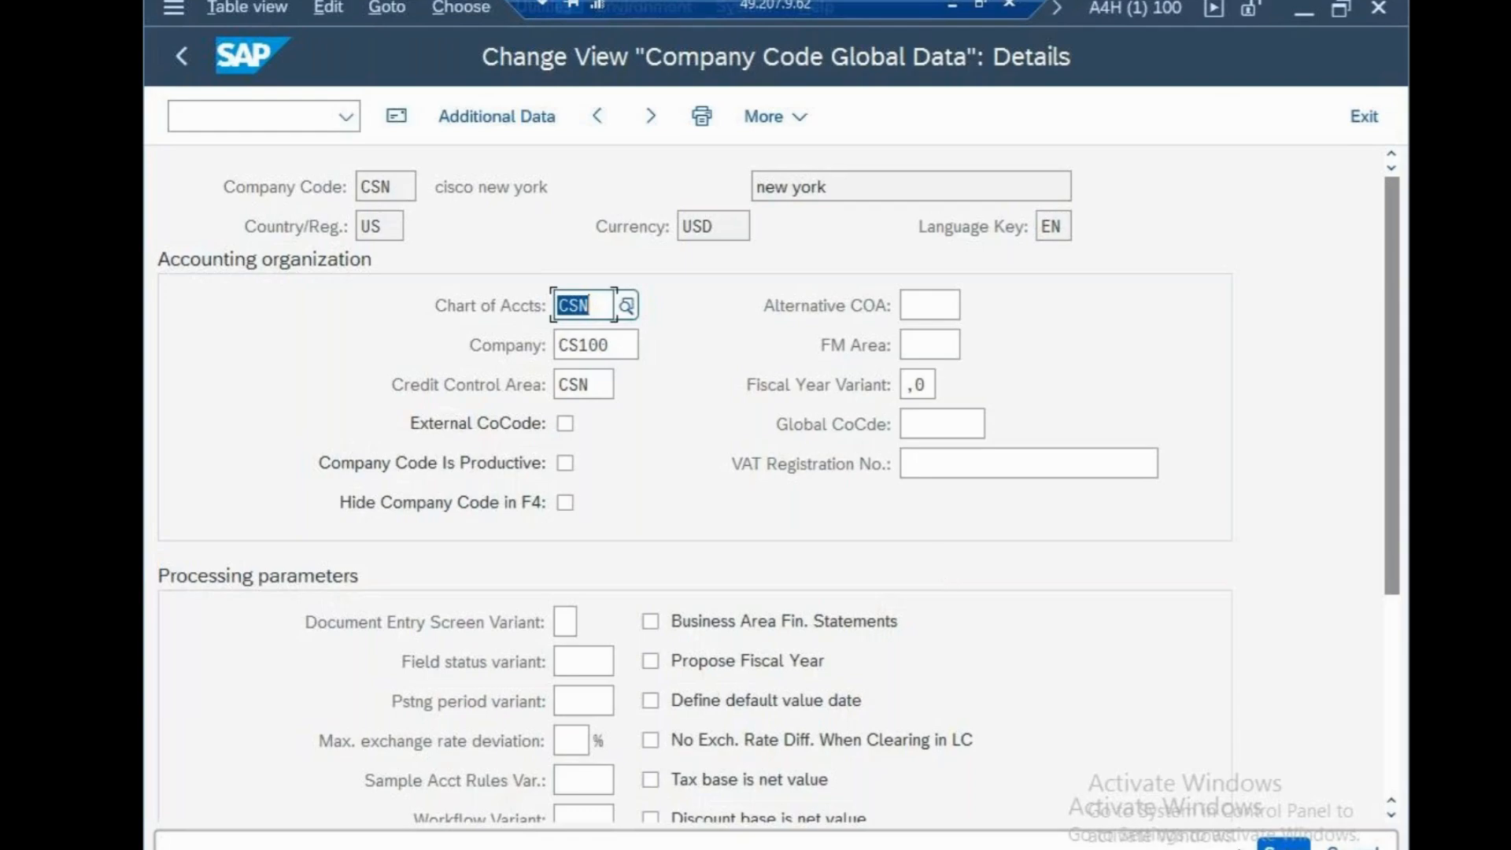
Save company code CSN's global data and leave the transaction
click(1284, 846)
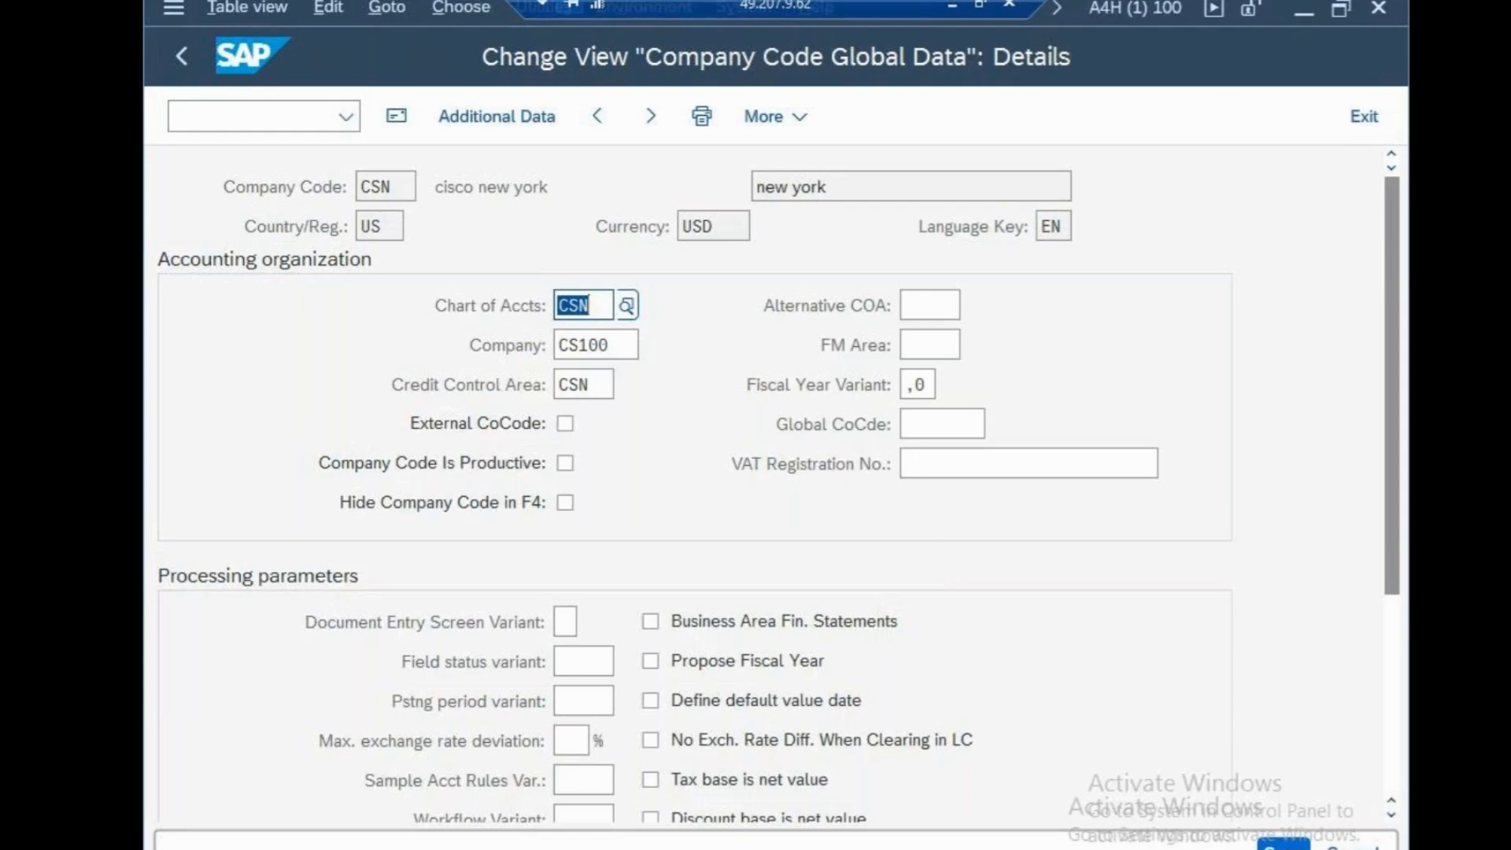
click(218, 124)
text(/n)
key(Return)
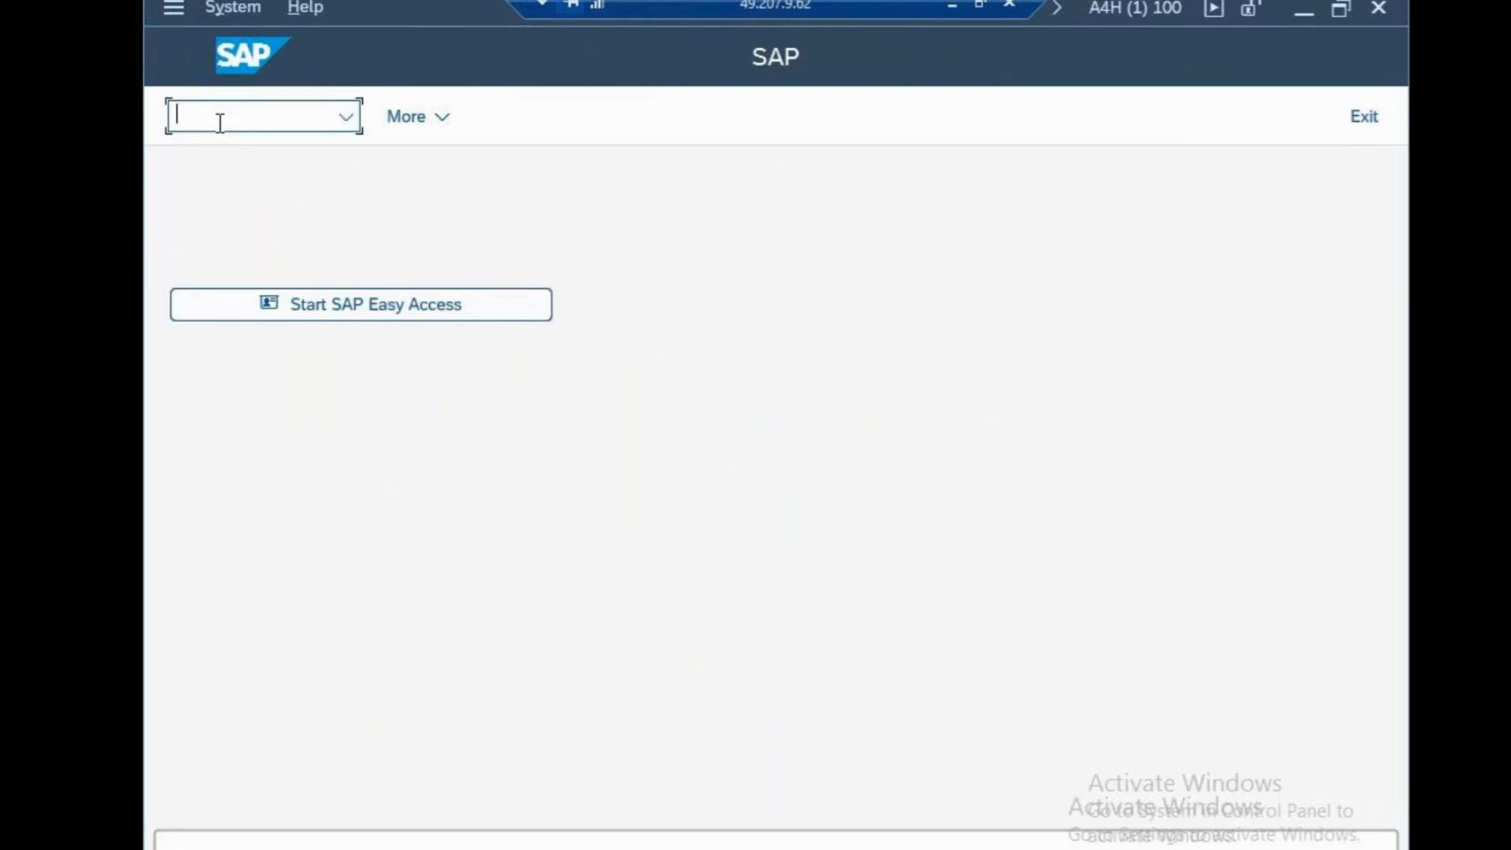
Open the SPRO reference IMG and start Define Functional Area under Enterprise Structure, Definition, Financial Accounting
text(SPRO)
key(Return)
click(472, 126)
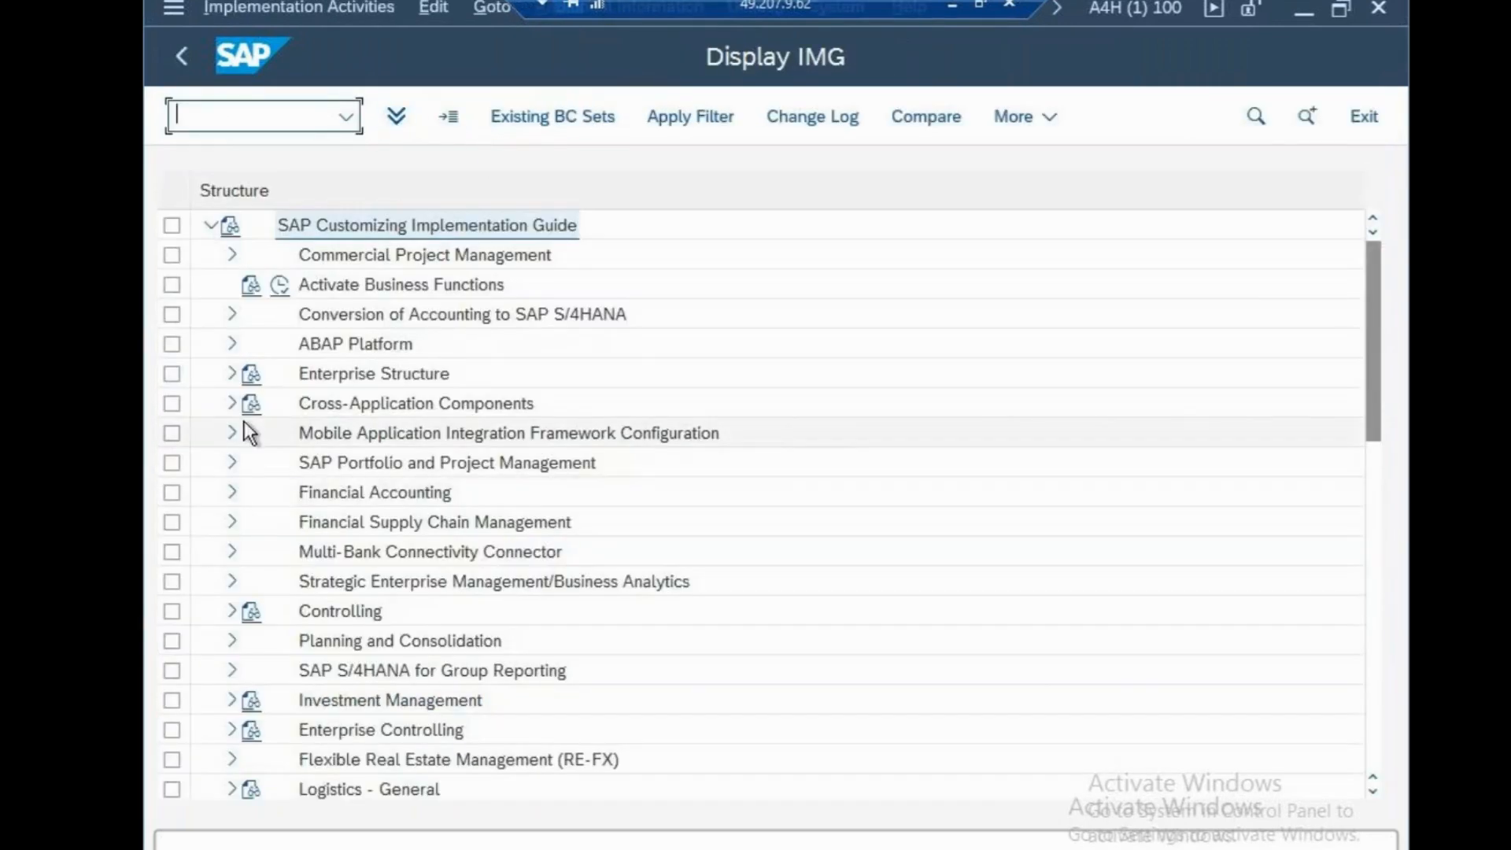
click(231, 378)
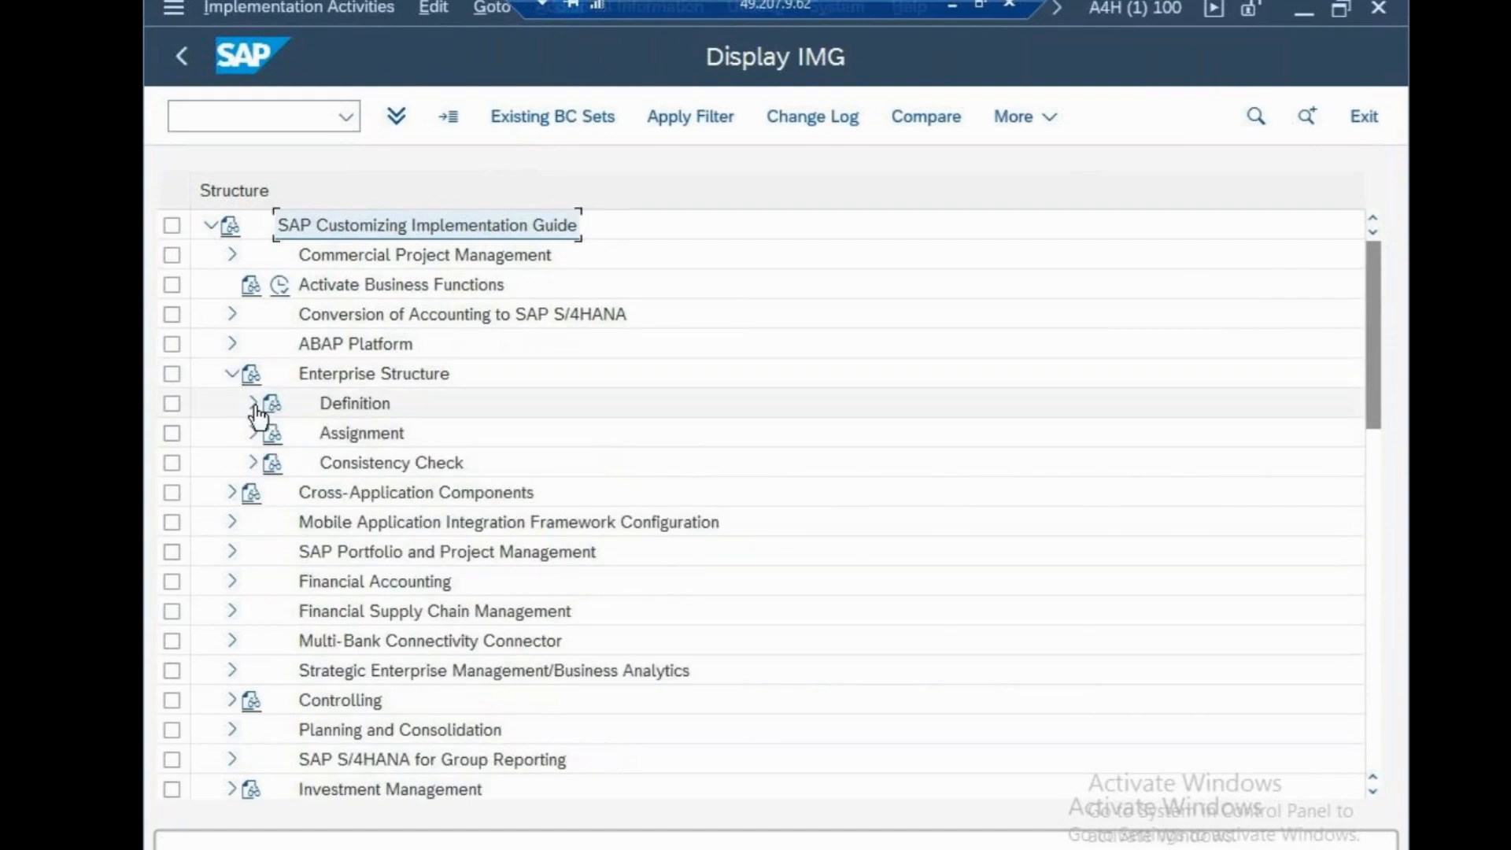
click(253, 403)
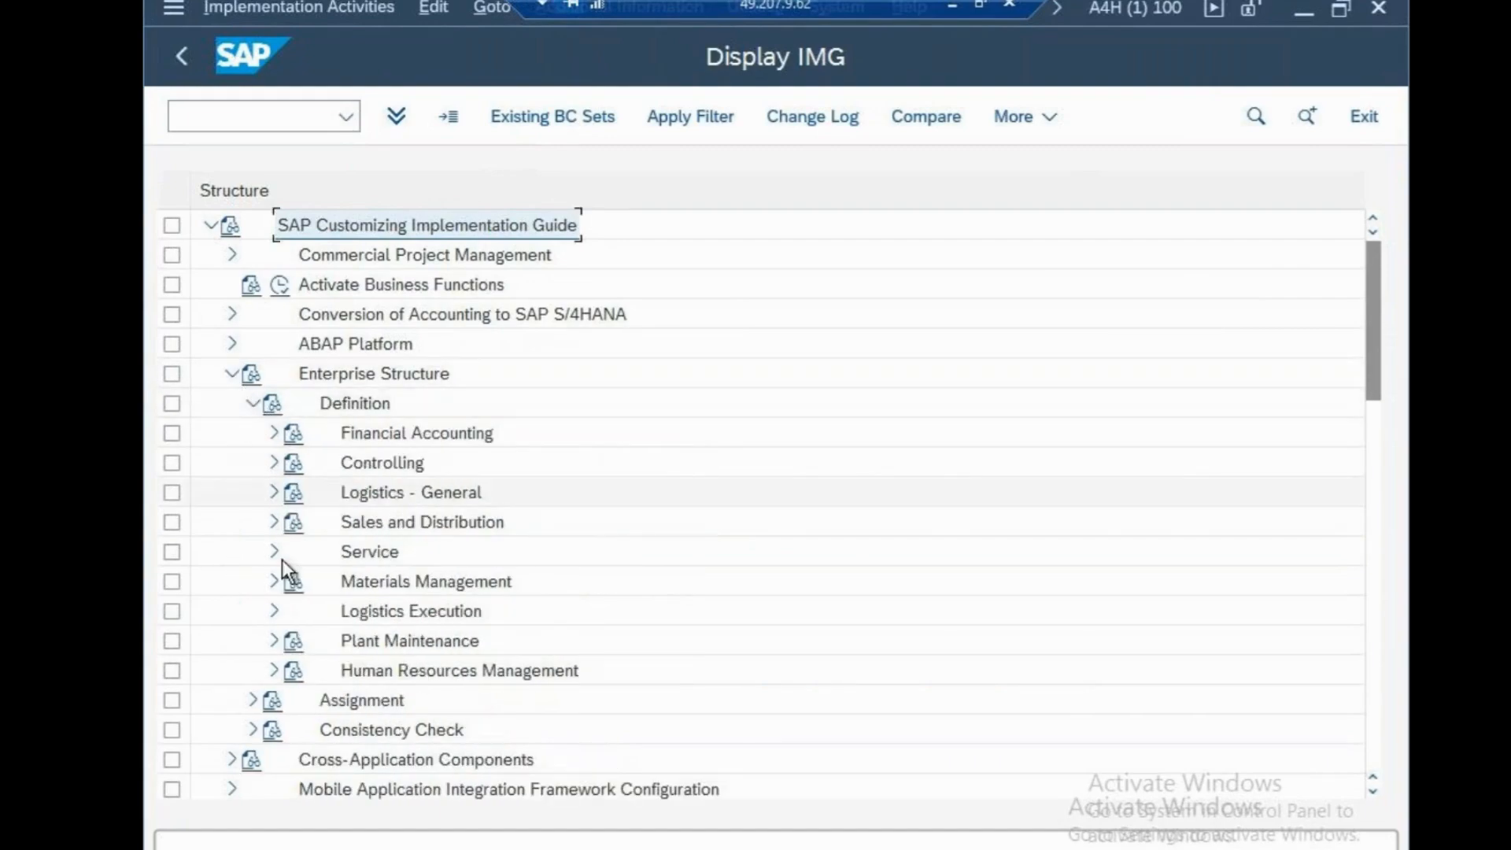
click(275, 432)
click(342, 581)
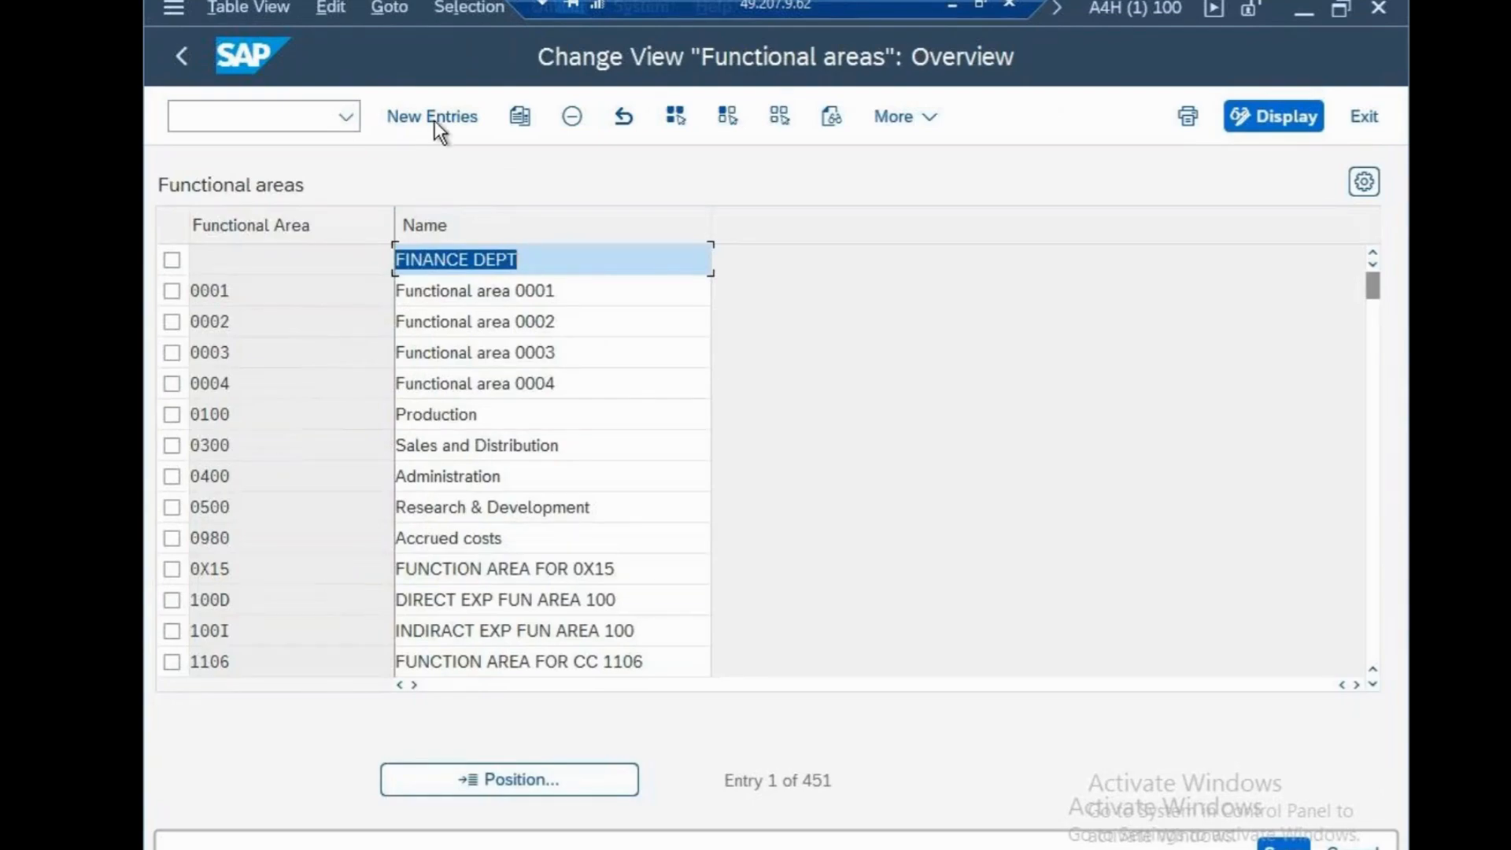
Add a new functional area CSN with the name "CISCO FUNC AREA"
click(435, 120)
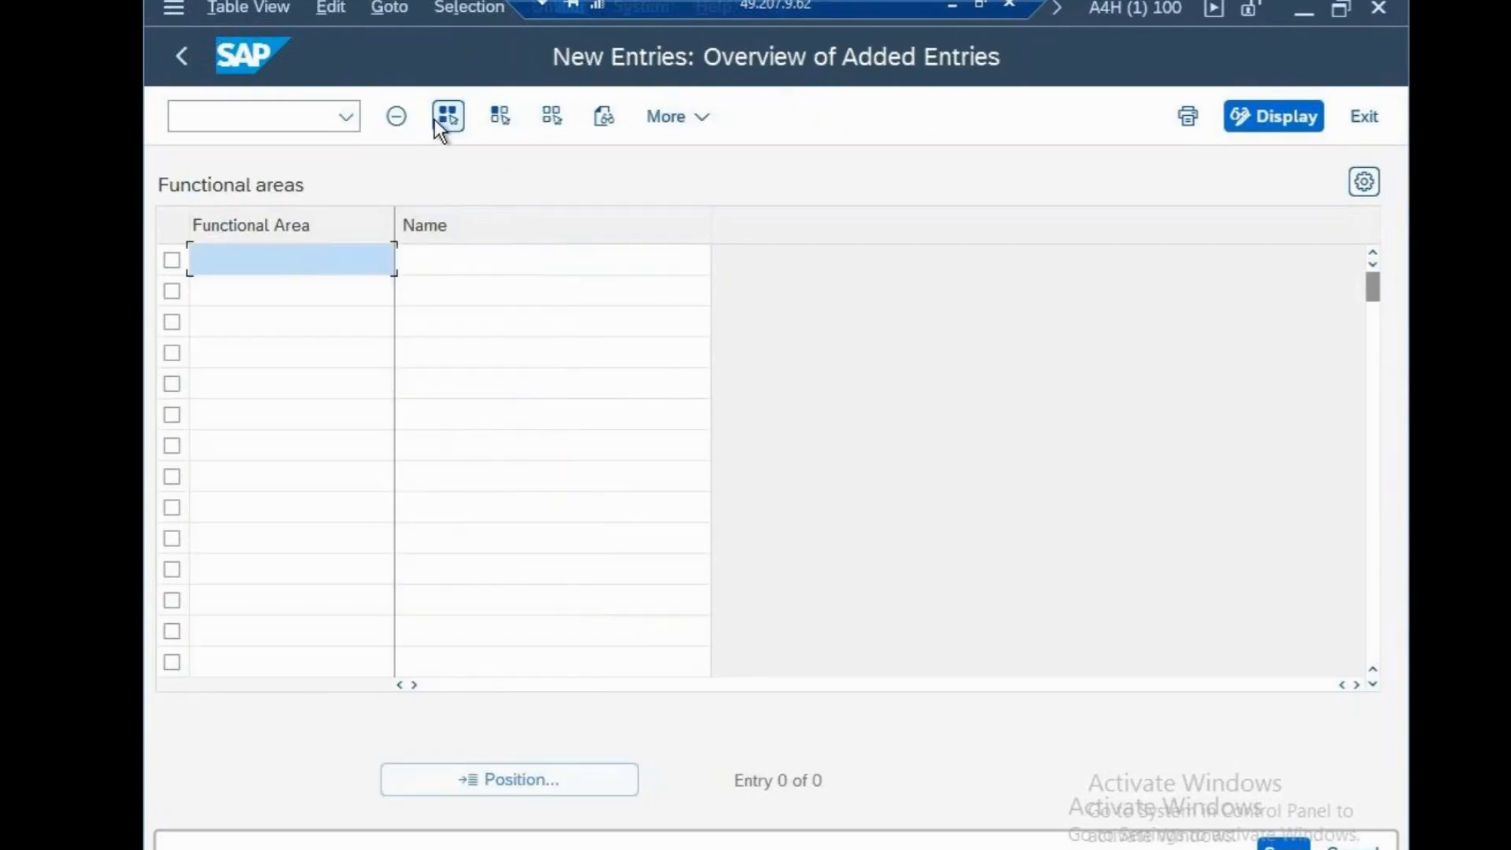
text(CSN)
click(482, 263)
text(CISCO F)
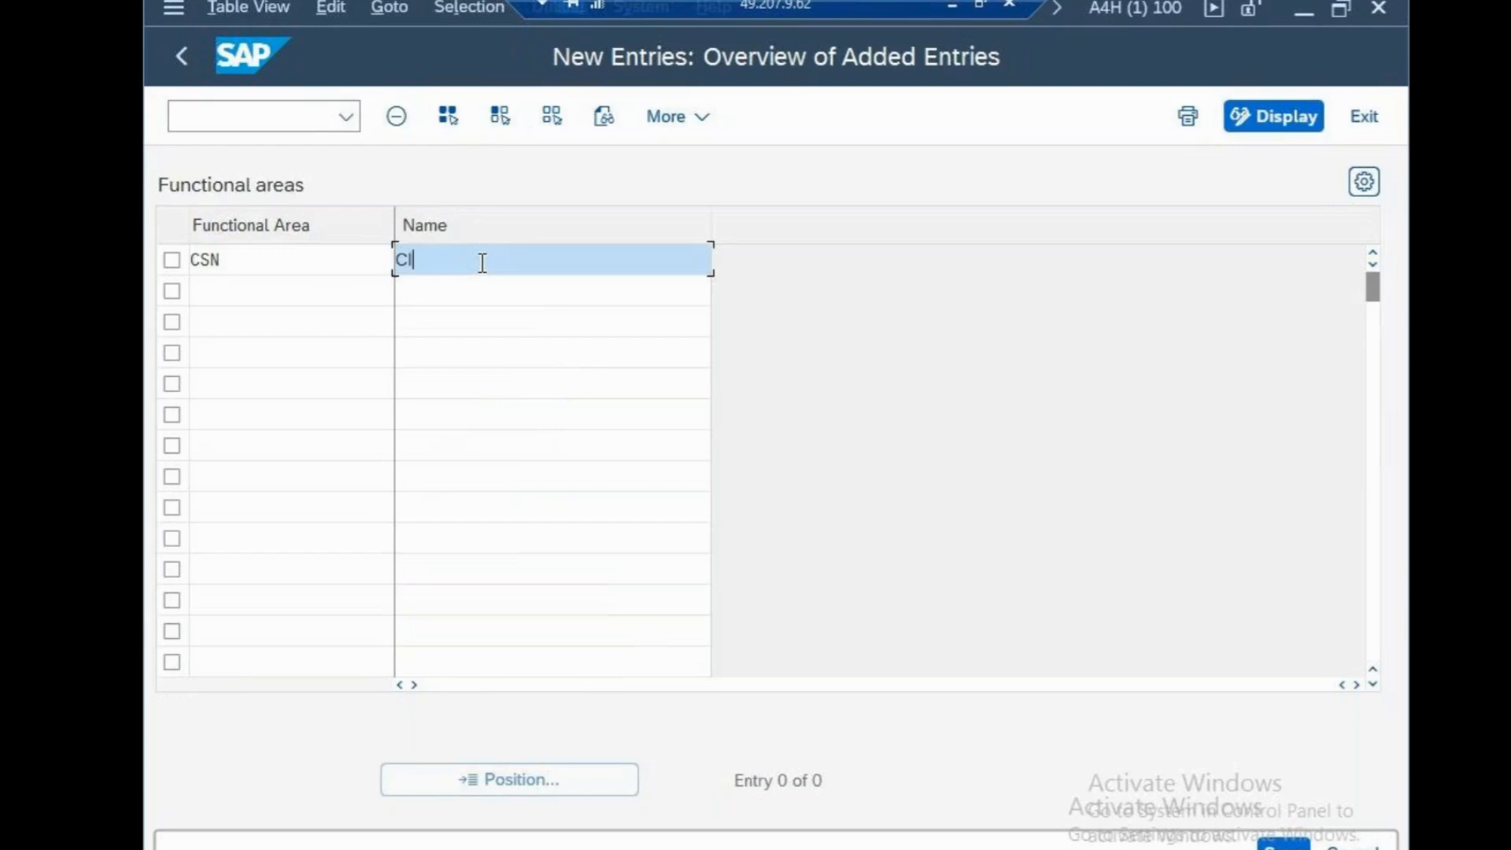
text(CARE)
key(BackSpace)
key(BackSpace)
key(BackSpace)
key(BackSpace)
key(BackSpace)
text(C AREA)
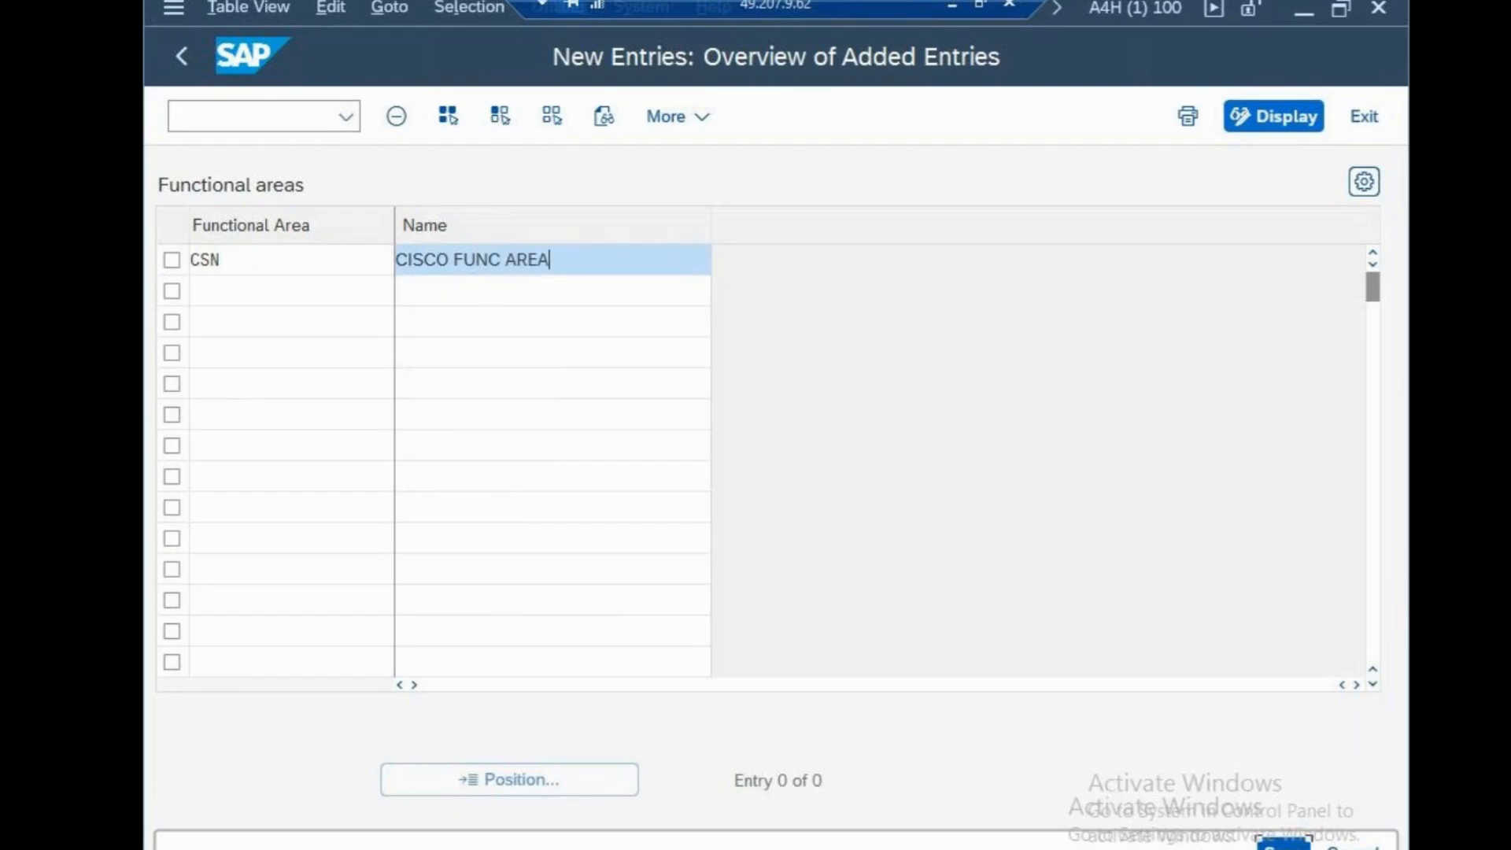
Save the new functional area to the cisco systems customizing request and return to the IMG structure
click(1285, 847)
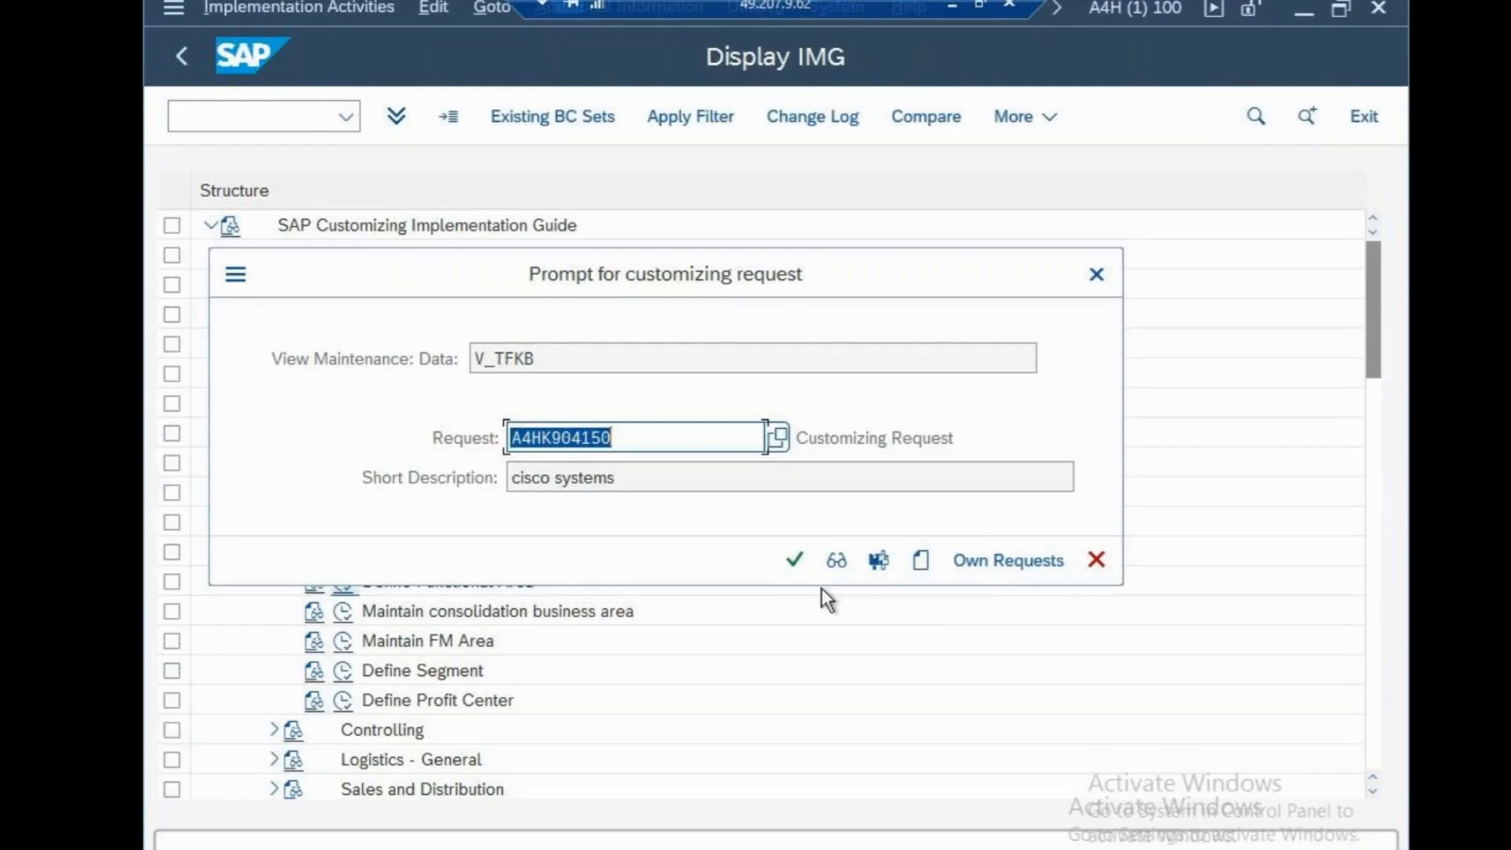
click(795, 561)
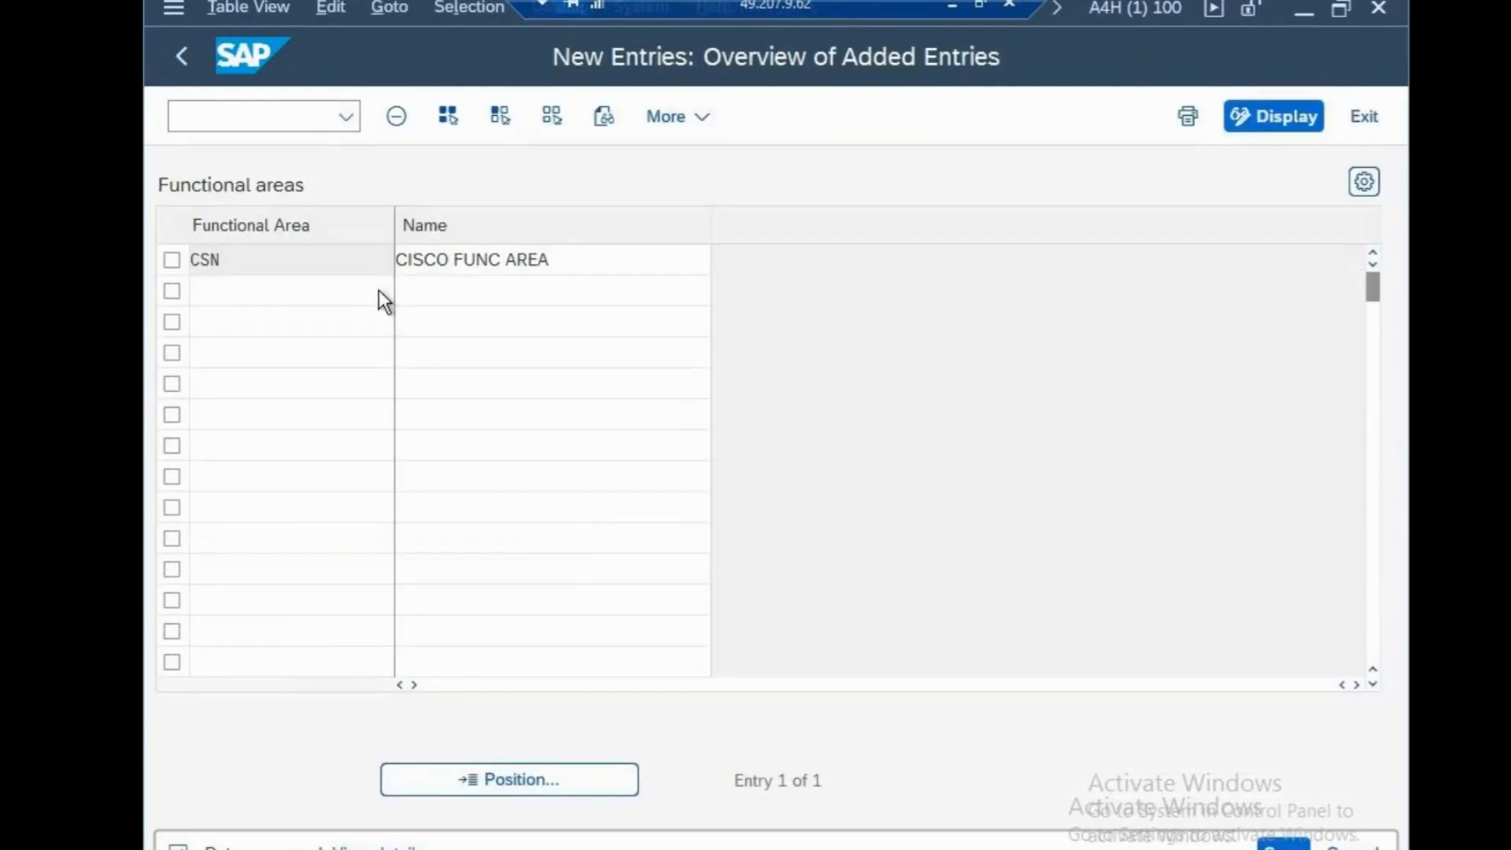
key(F3)
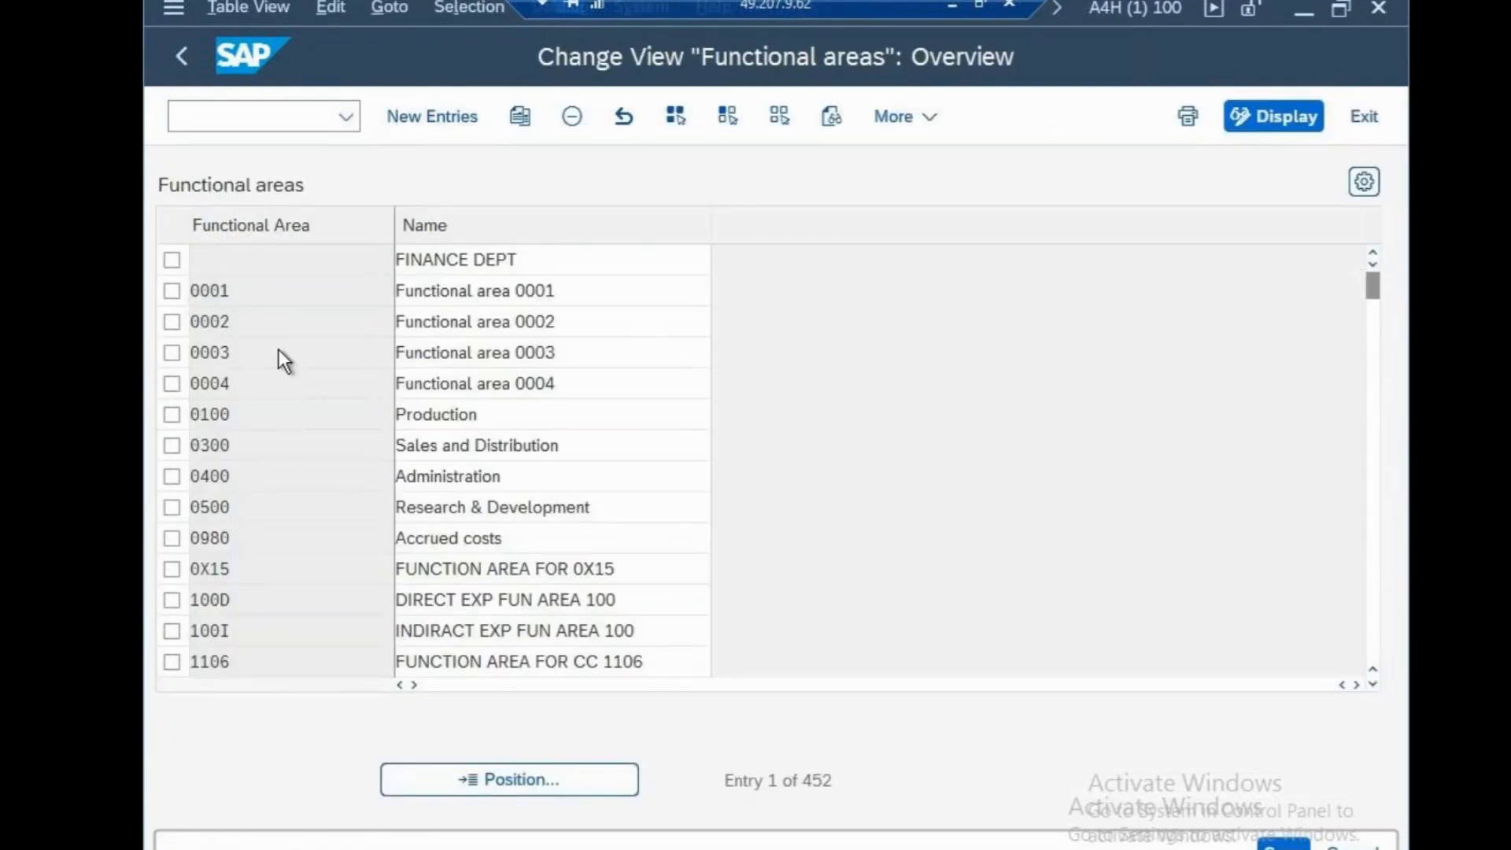
key(F3)
Open the assignment of company codes to financial management areas under Enterprise Structure, Assignment, Financial Accounting
click(230, 375)
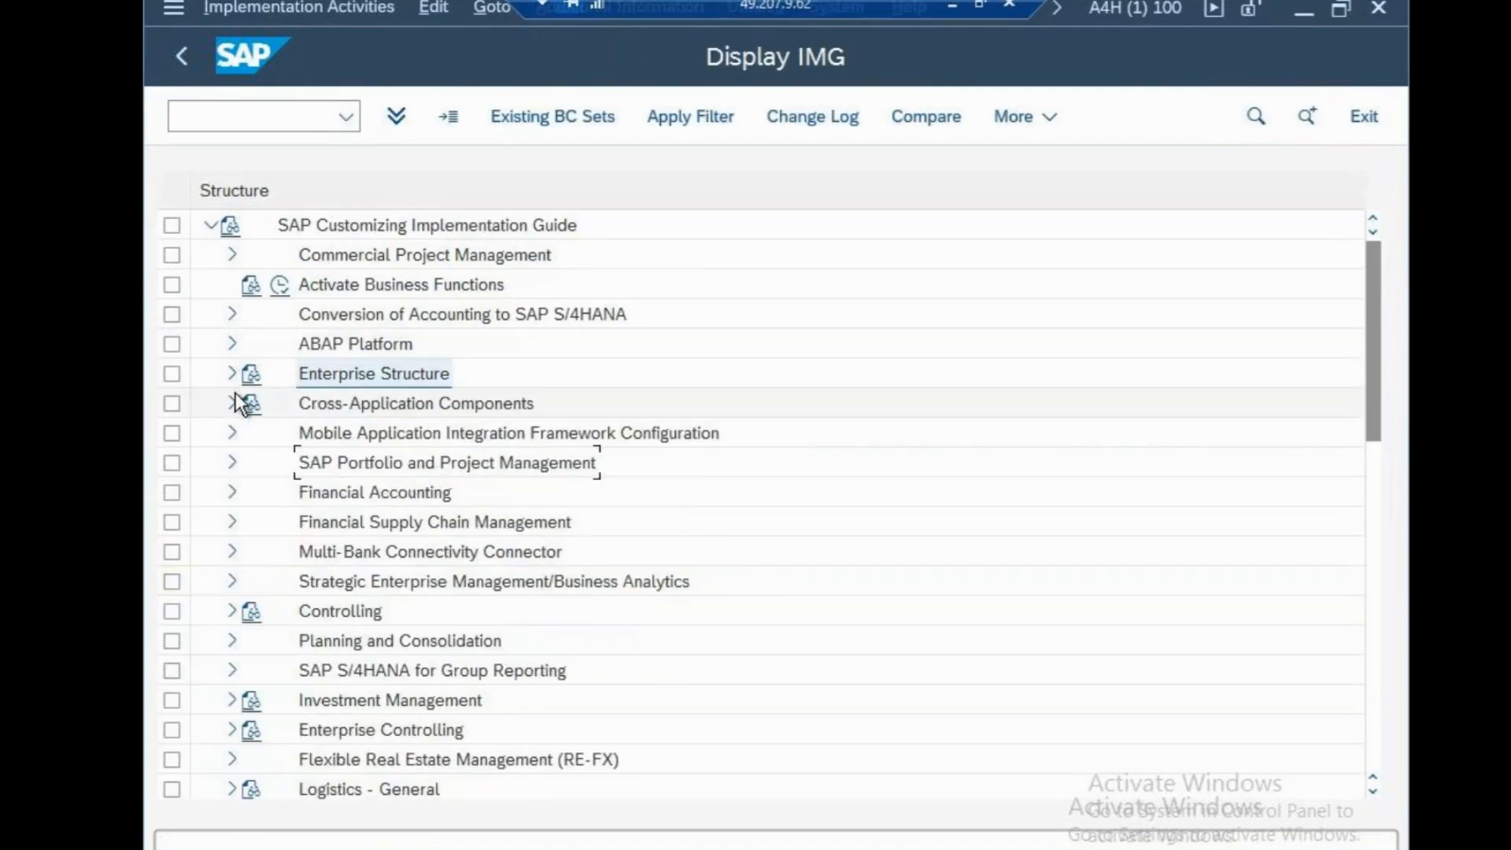
click(230, 376)
click(252, 254)
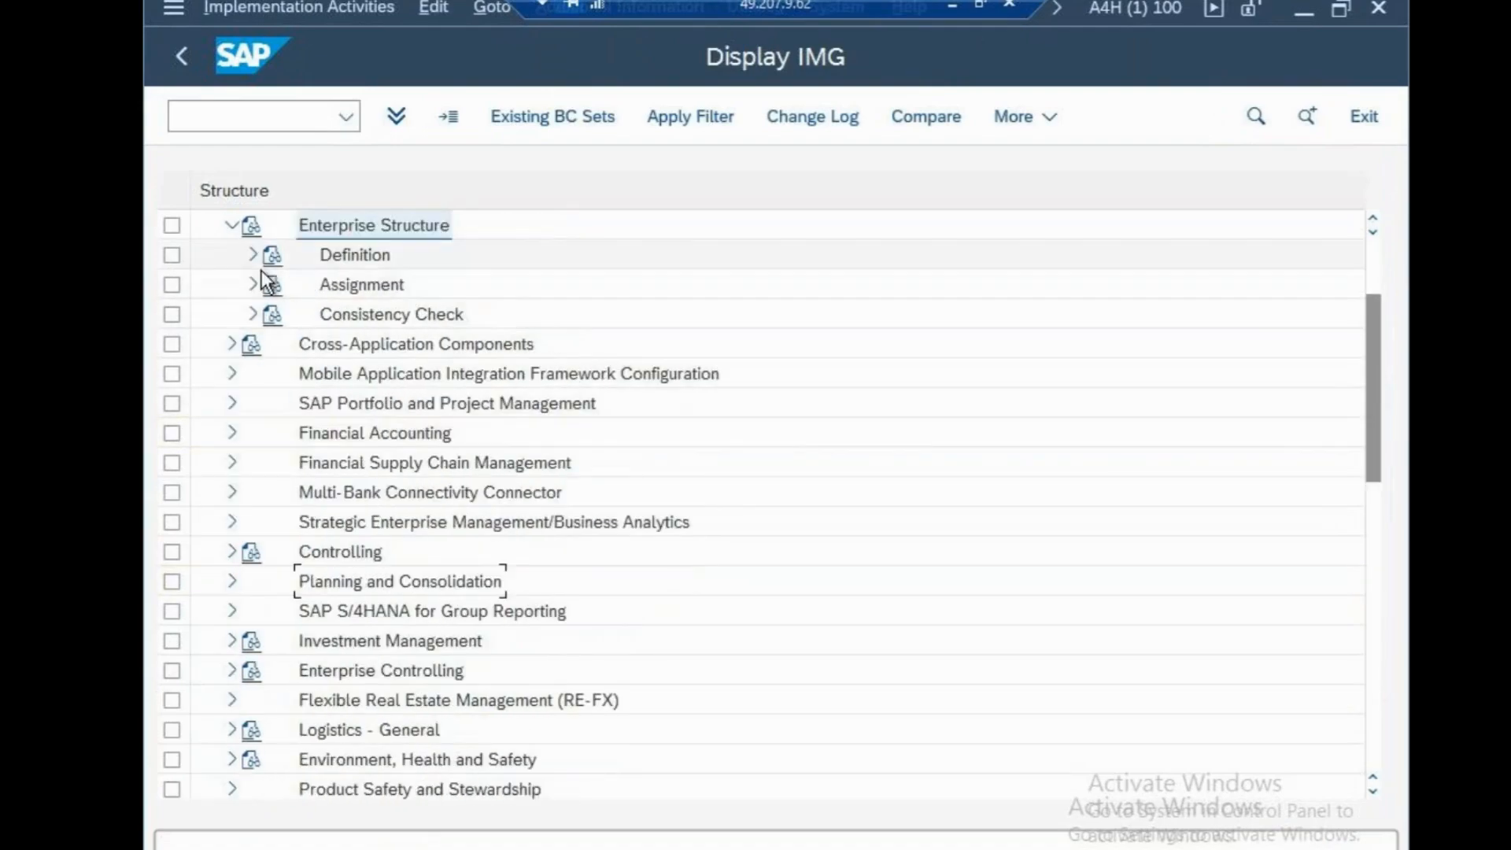
click(253, 285)
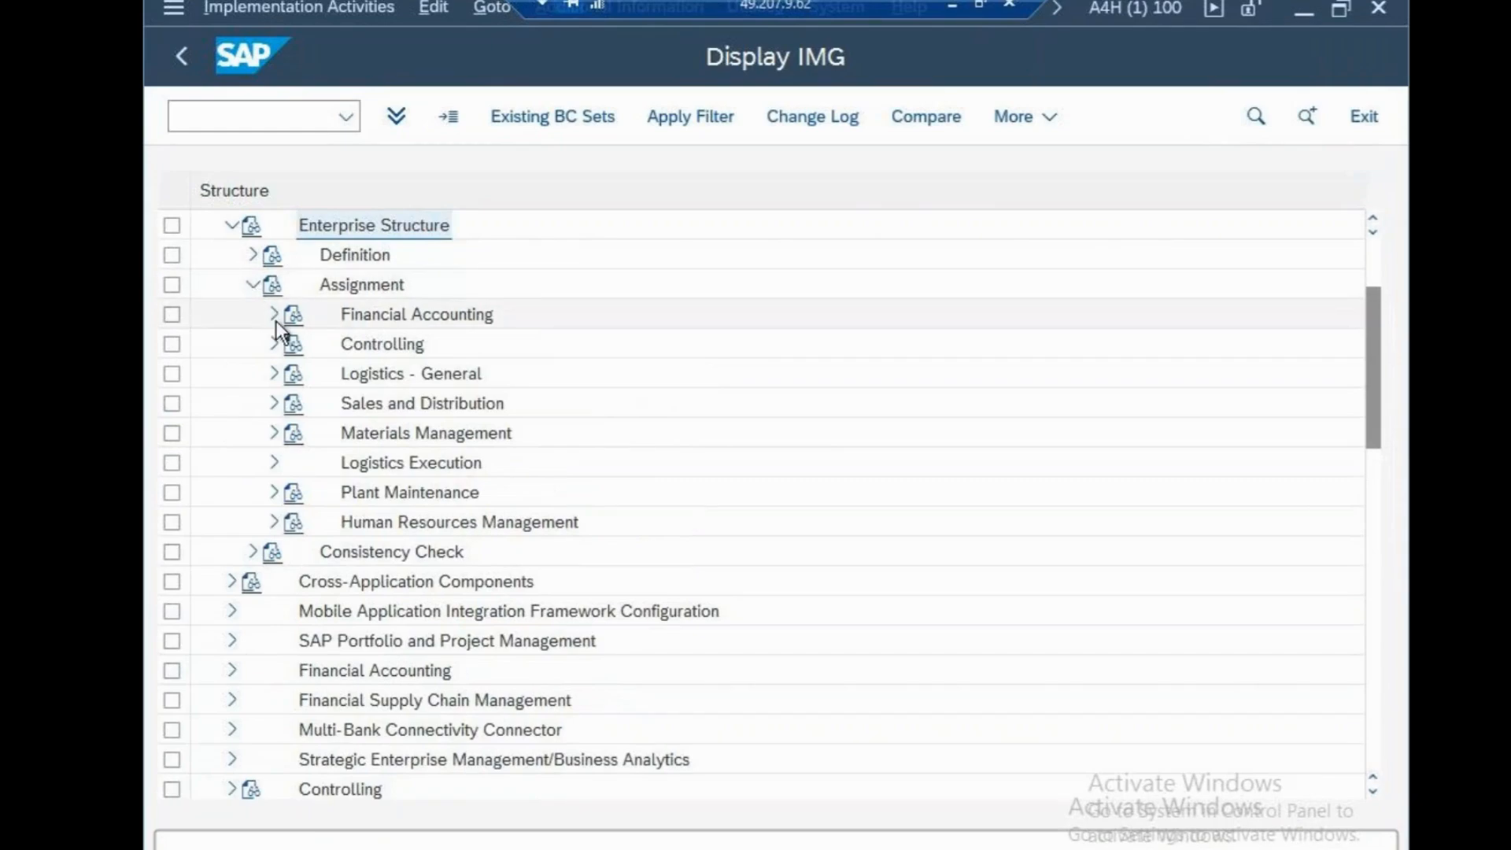
click(273, 315)
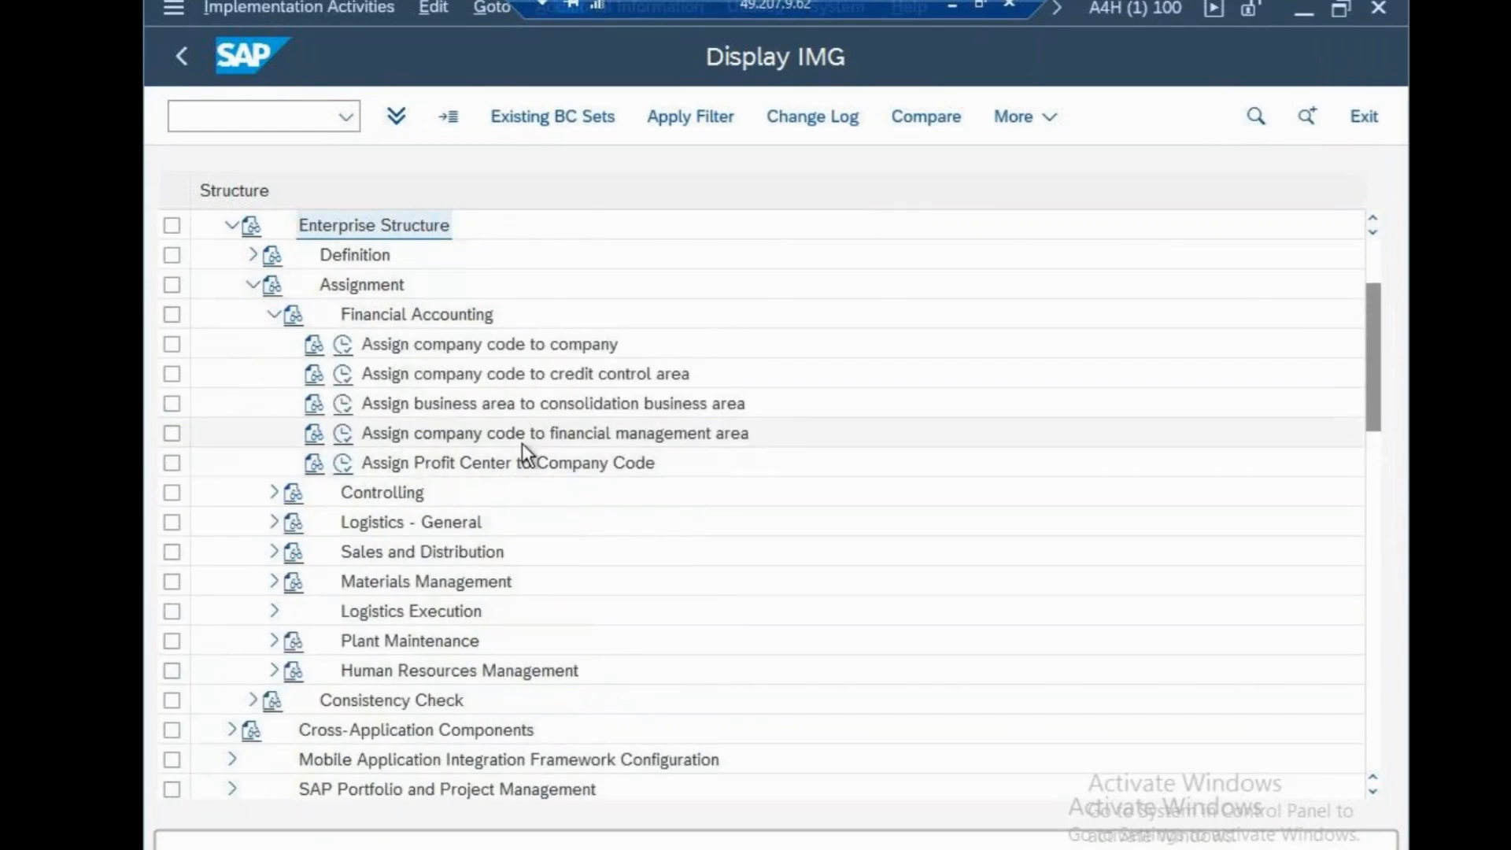
click(351, 433)
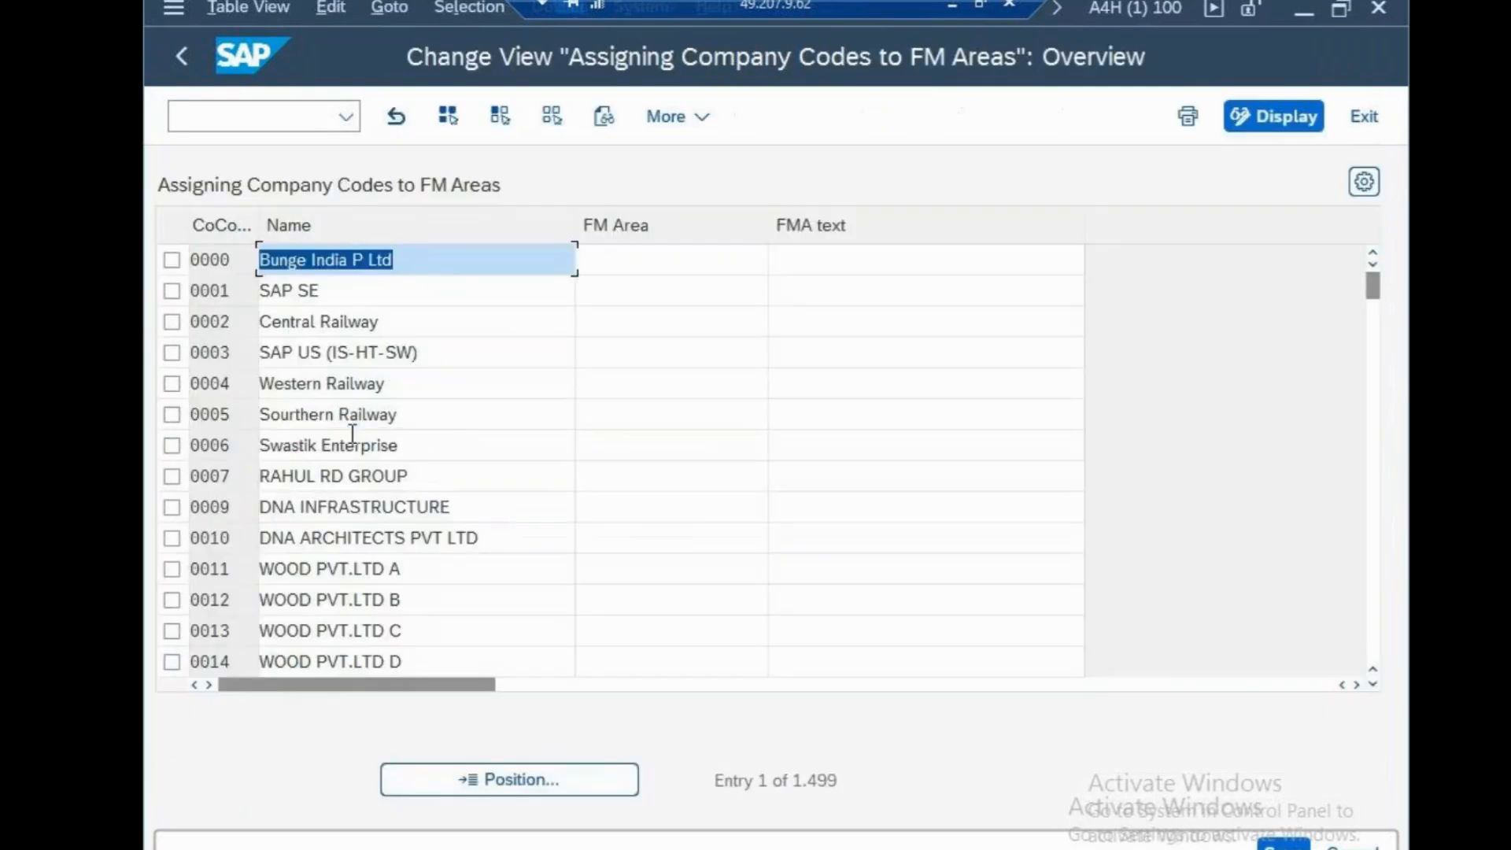
Find company code CSN and try to assign it FM area CSN, clearing the entry again
click(567, 775)
text(CSN)
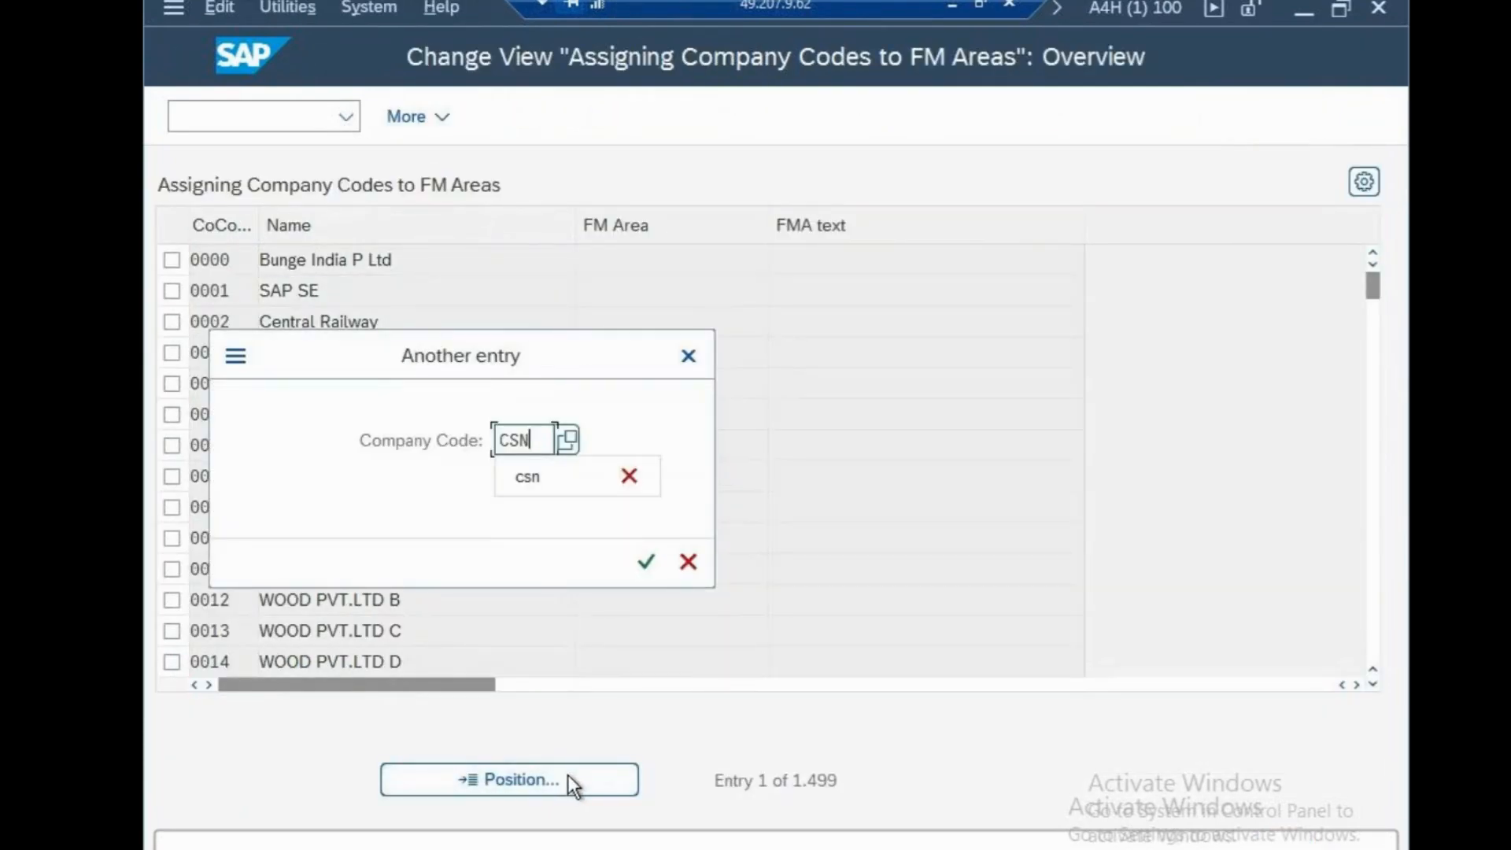
click(647, 563)
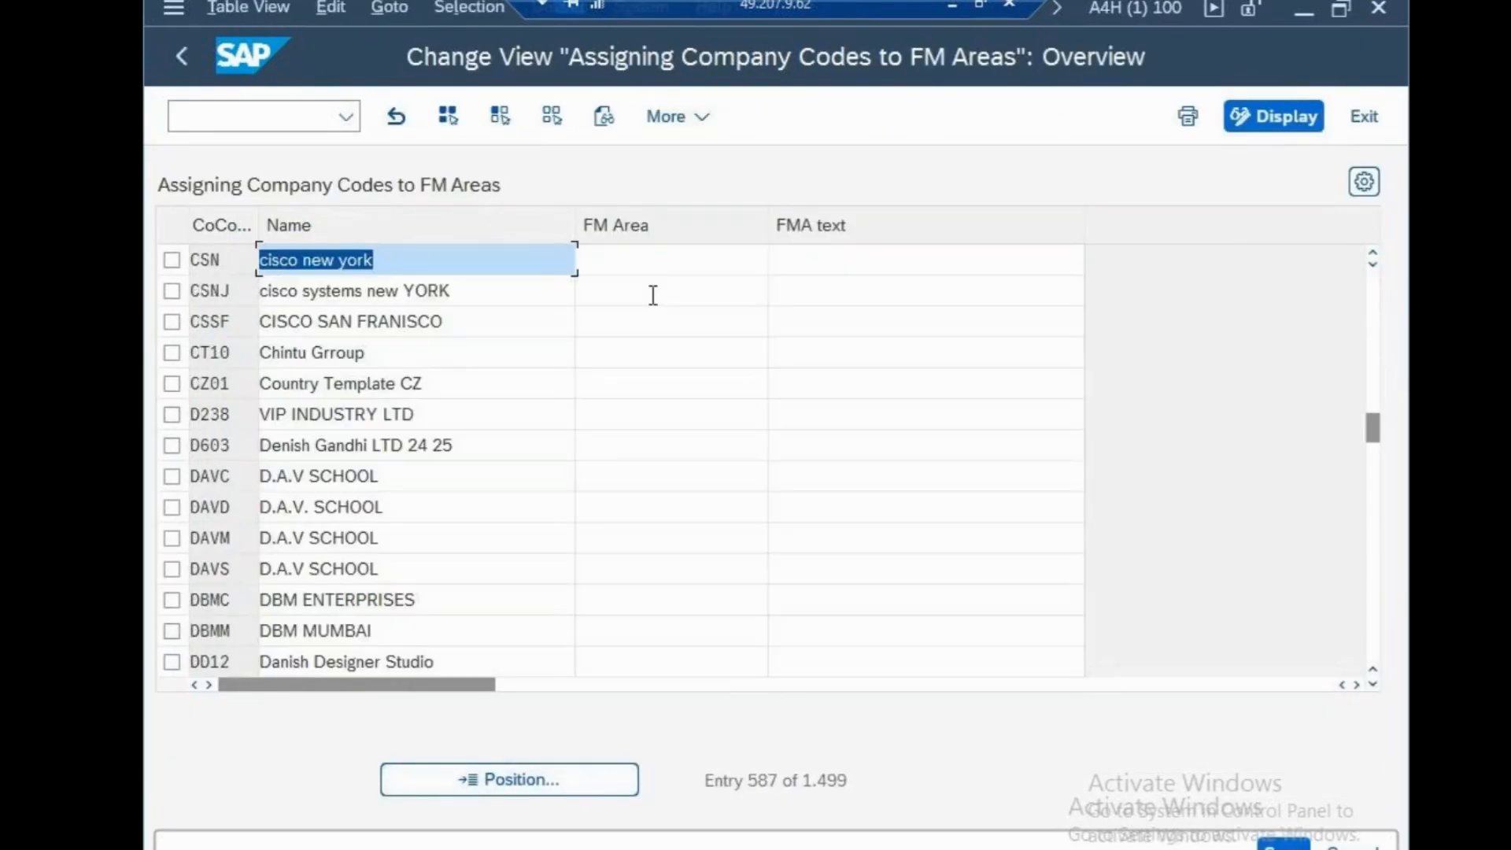
click(642, 266)
text(CSN)
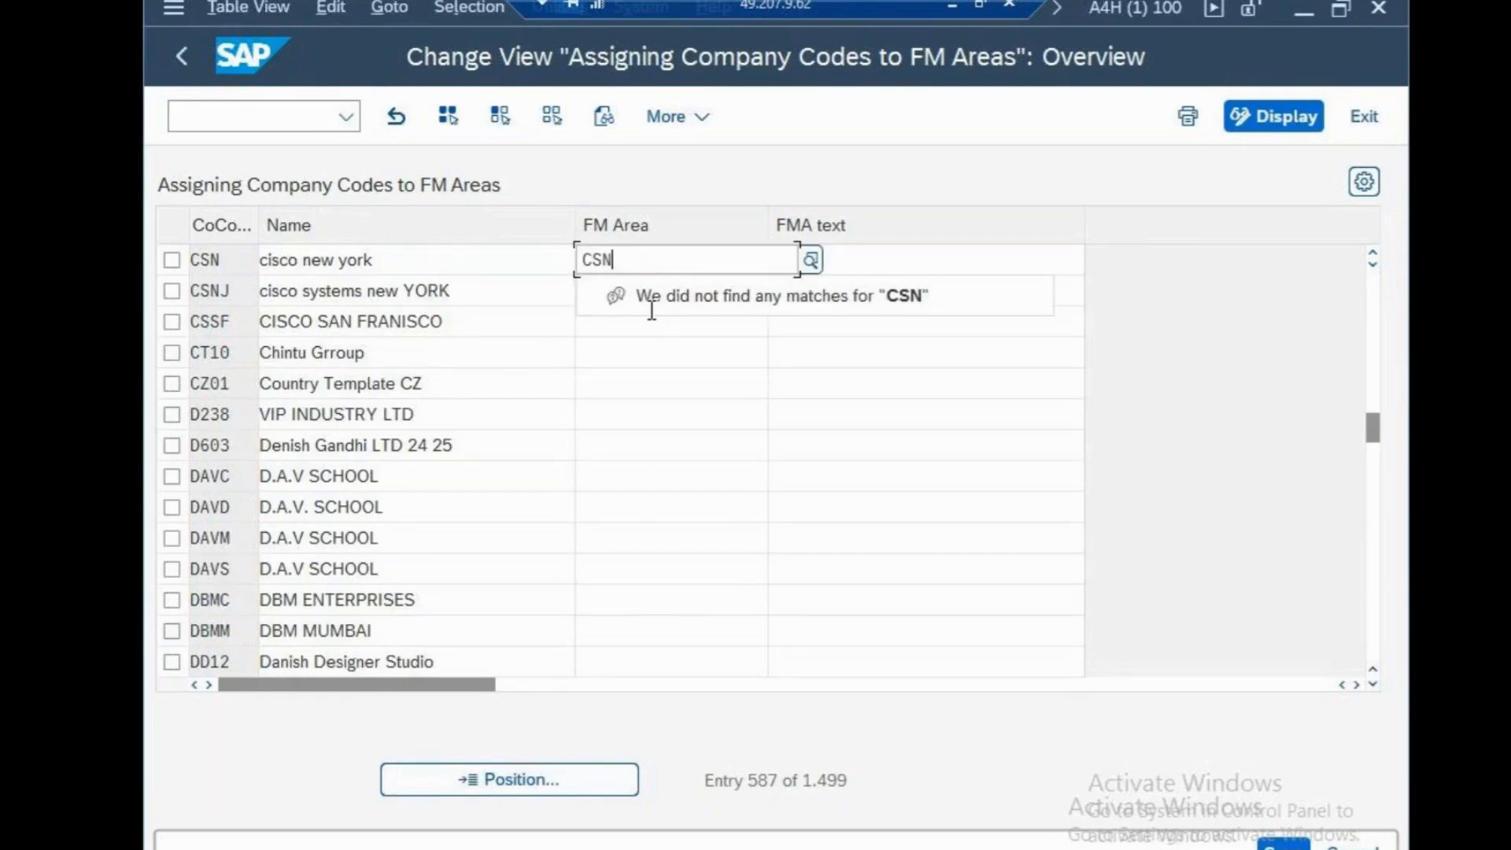
key(BackSpace)
key(BackSpace)
key(BackSpace)
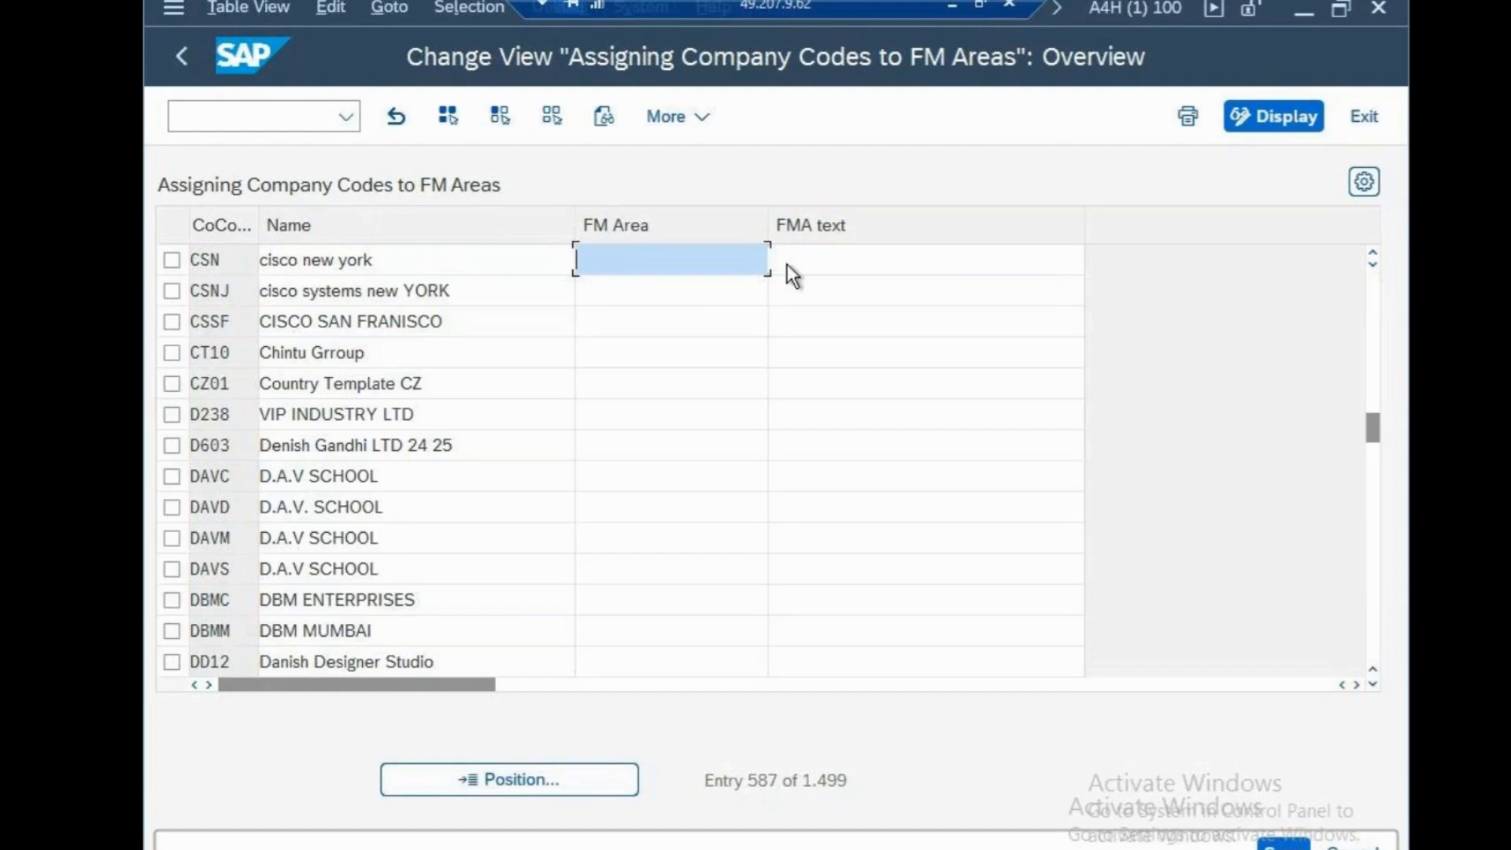
click(757, 265)
Leave the FM area assignment and display the SAP Reference IMG through transaction SPRO
click(301, 122)
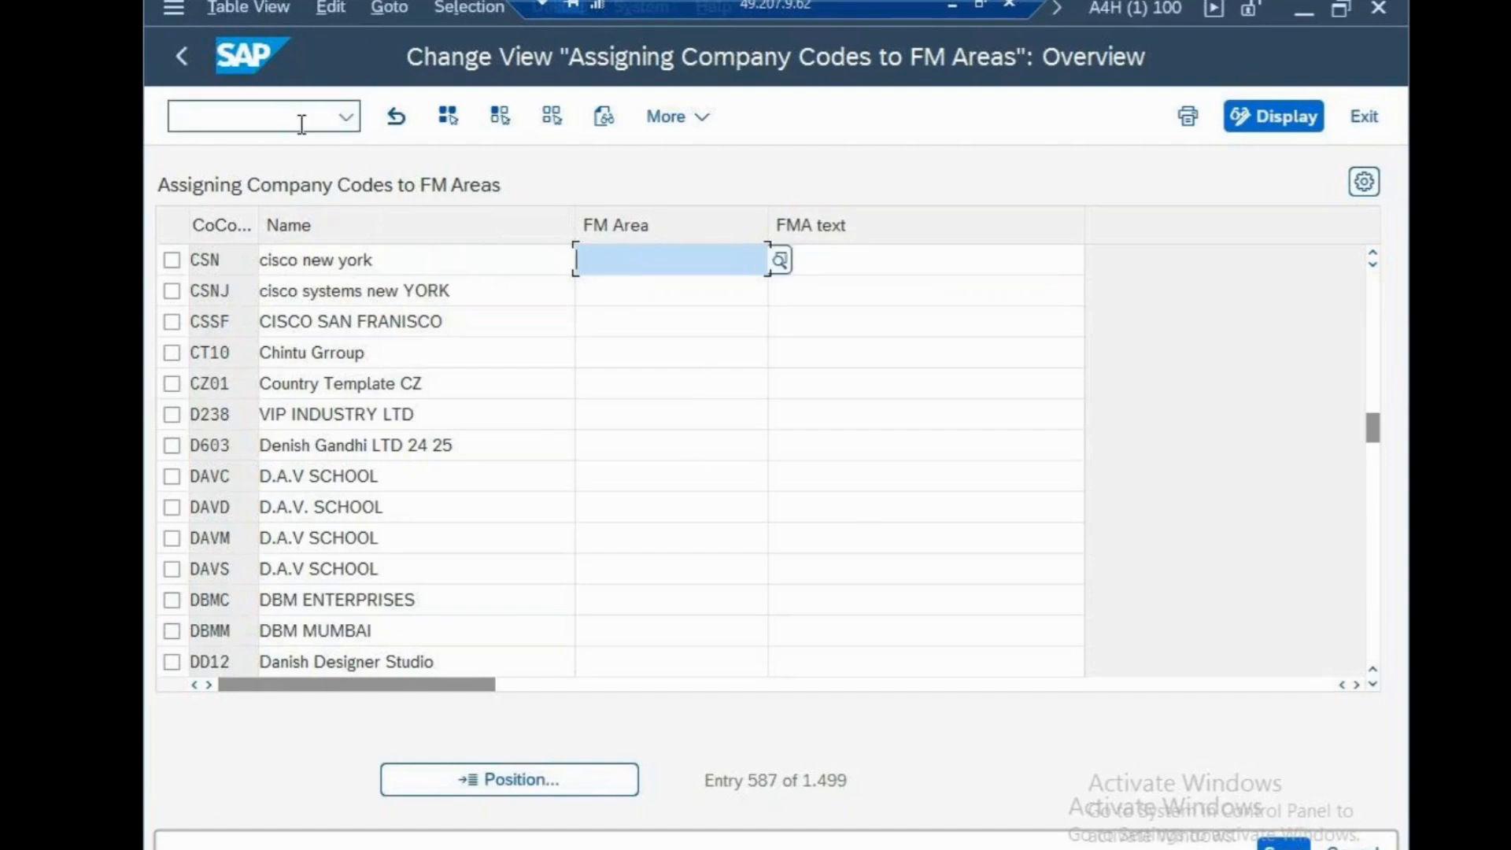
text(/N)
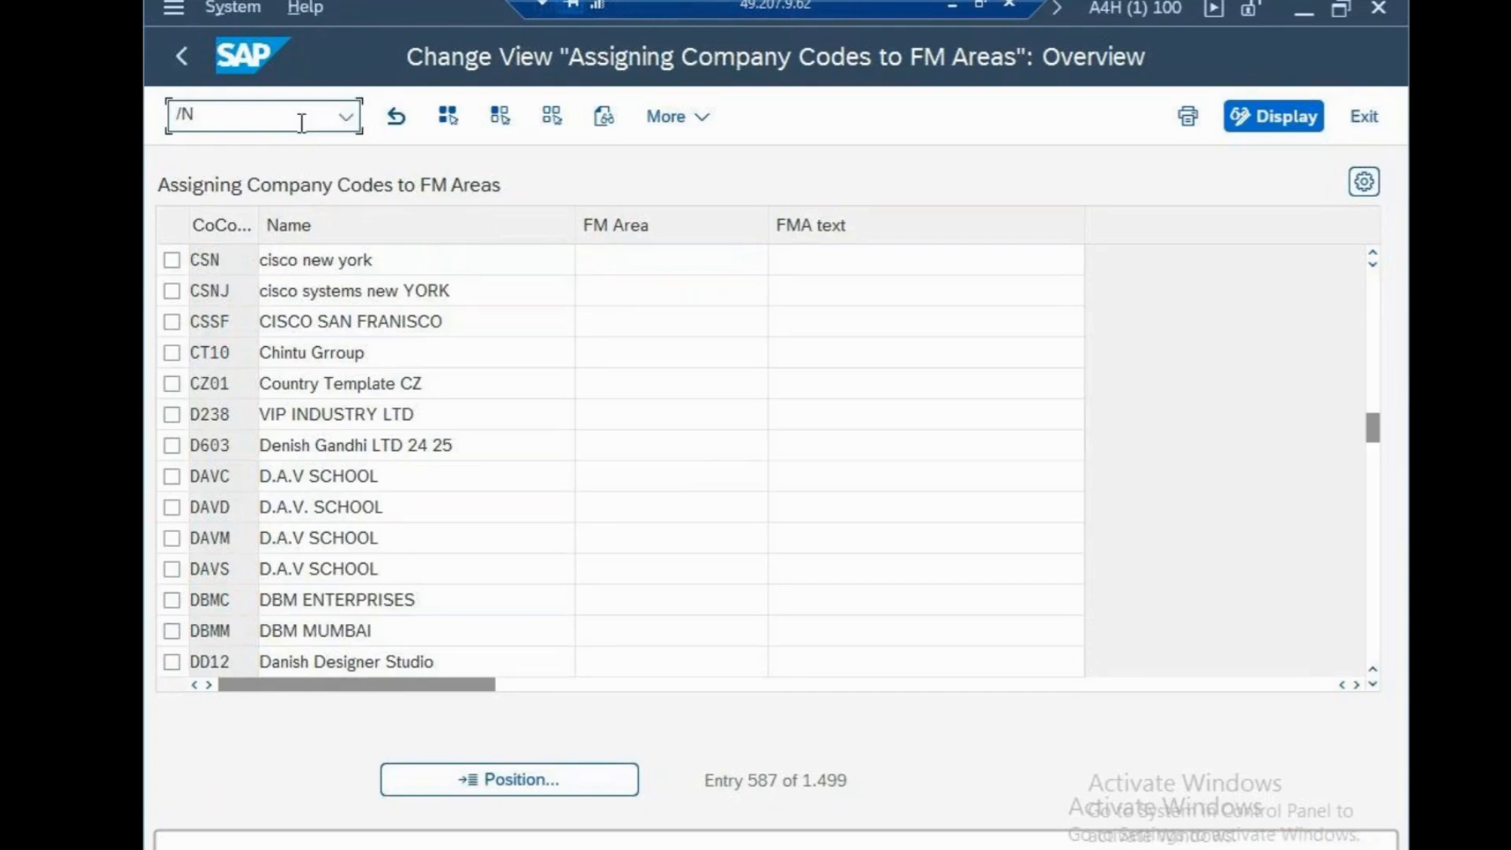
key(Return)
click(381, 302)
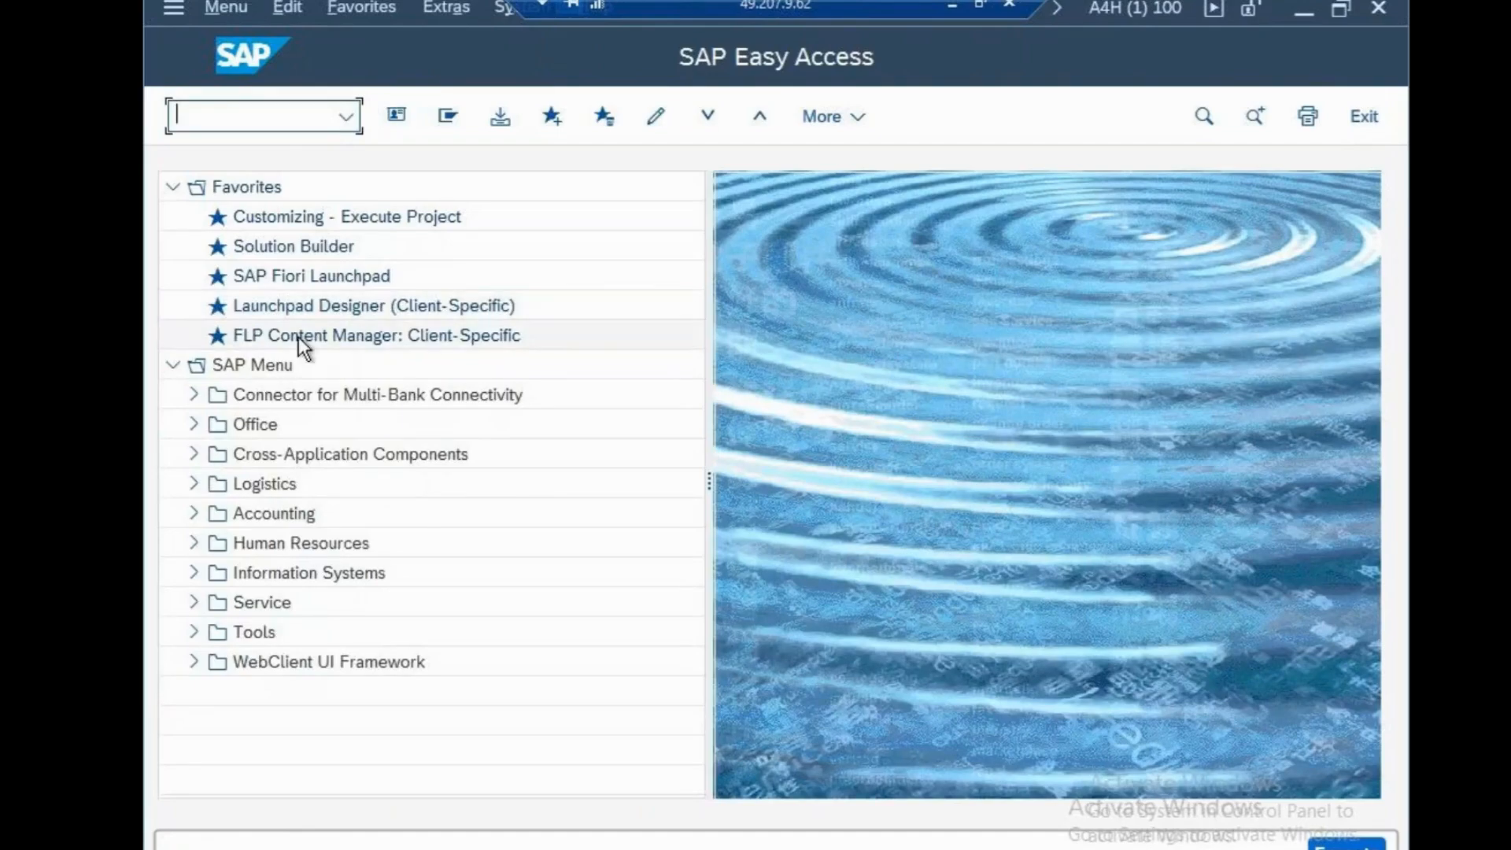
text(SPRO)
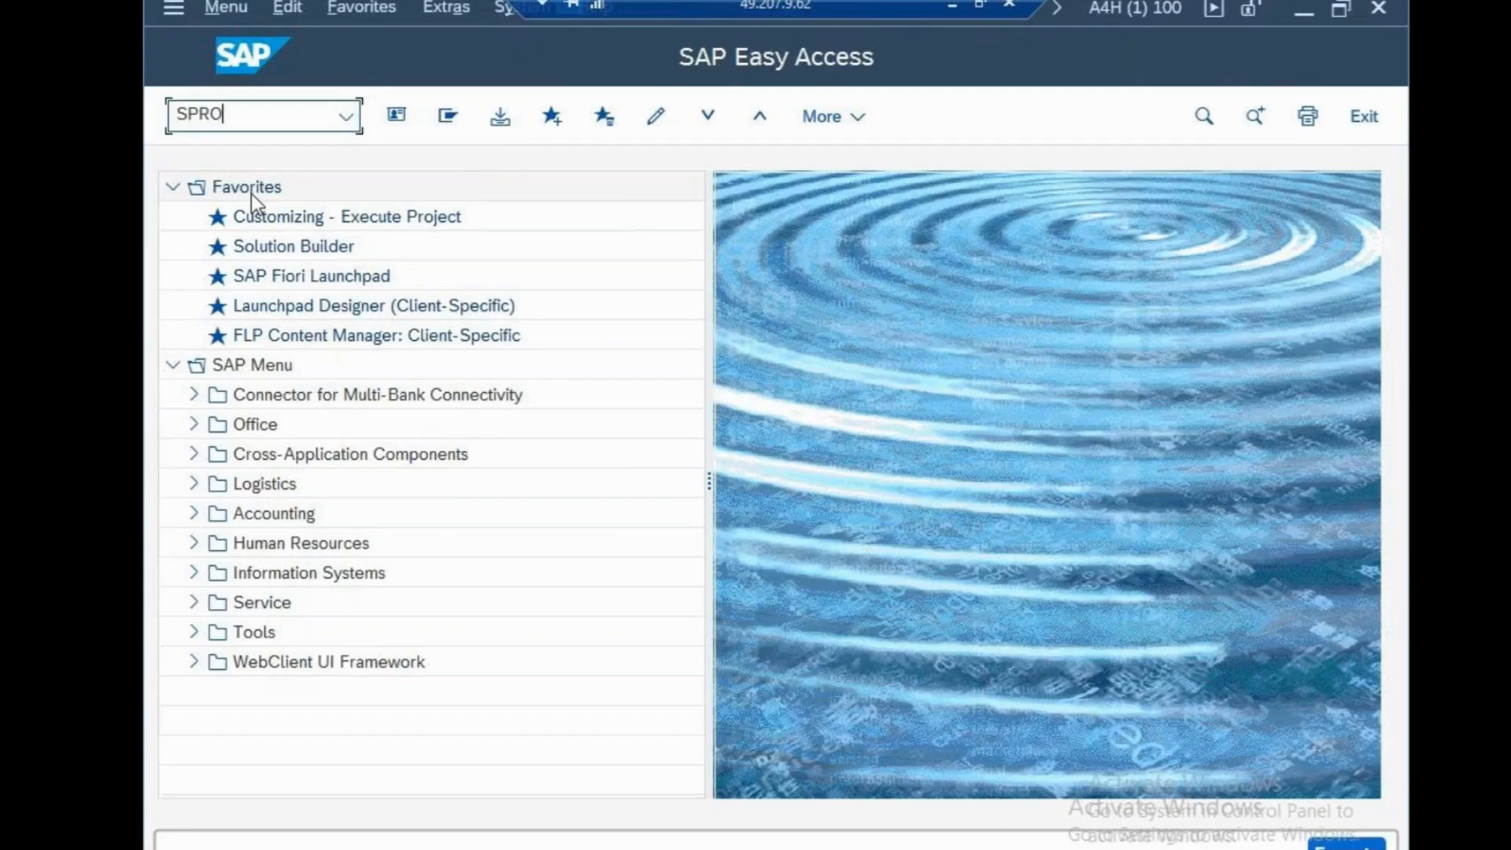
key(Return)
click(453, 118)
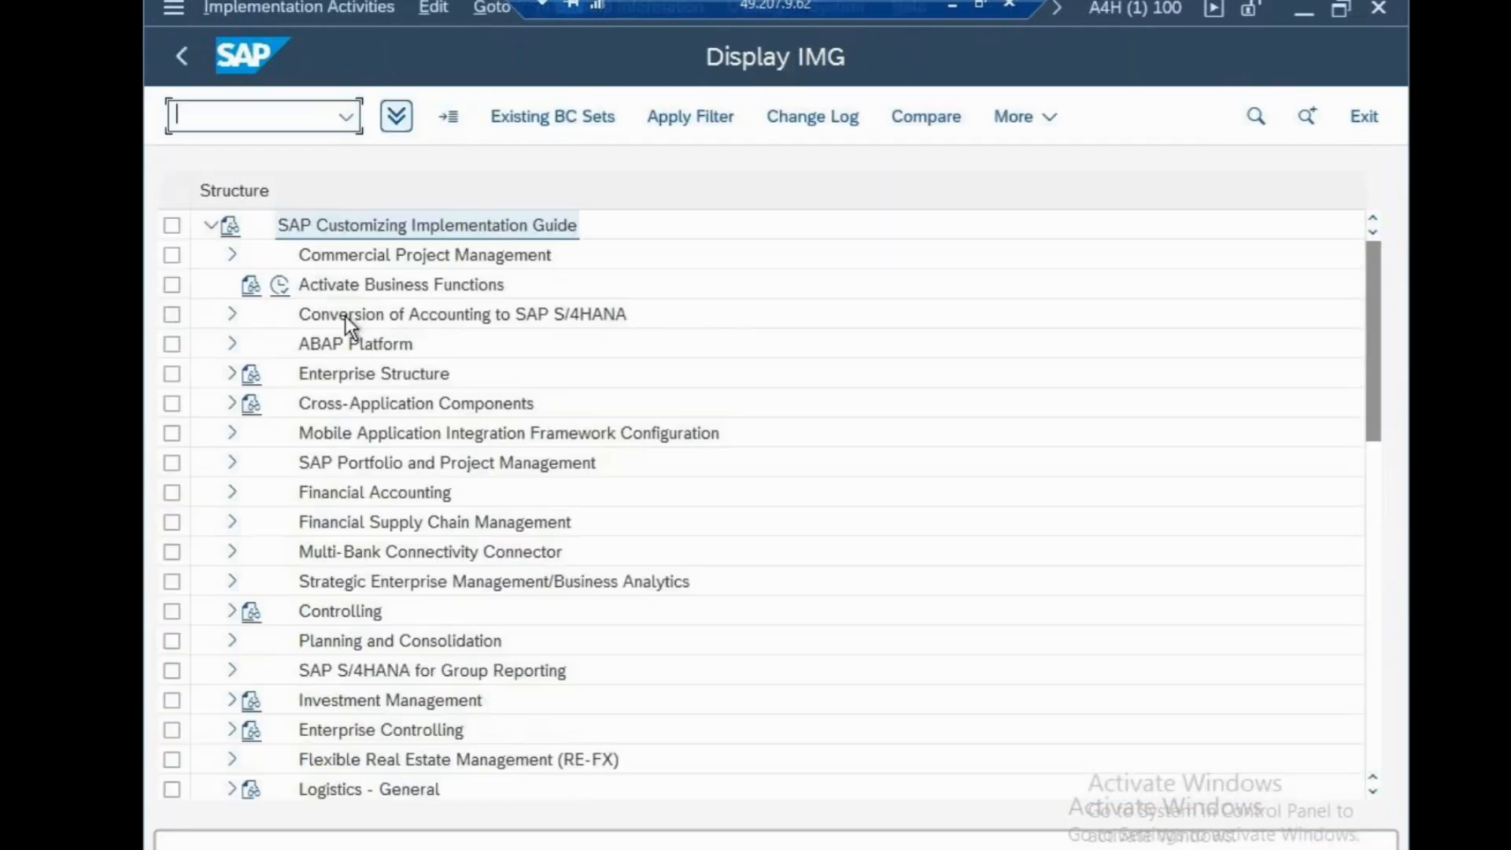
Review the Financial Accounting definition activities under Enterprise Structure, Definition, and collapse the branch again
click(233, 375)
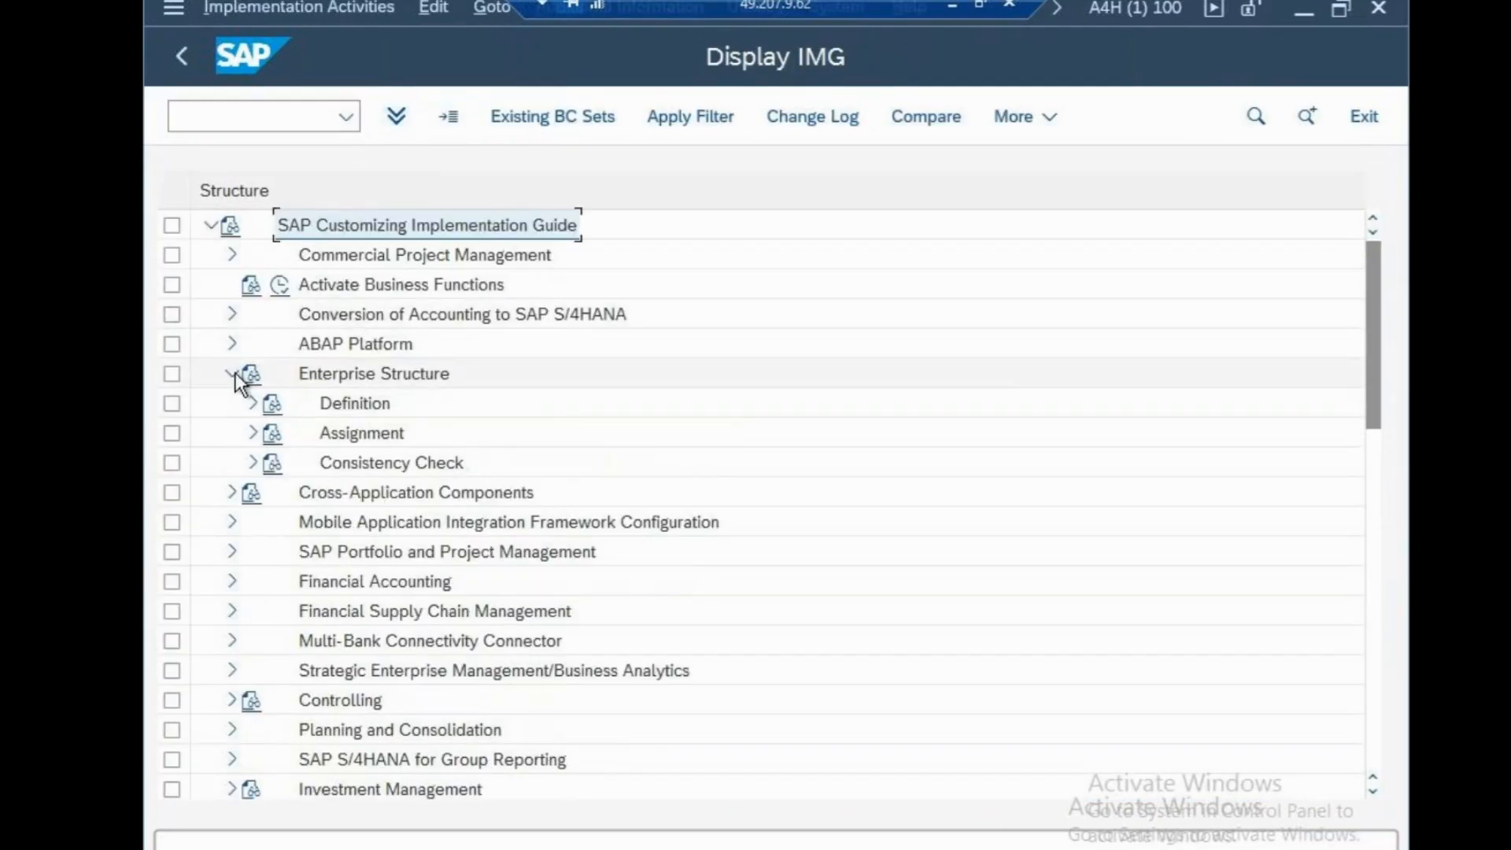
click(250, 403)
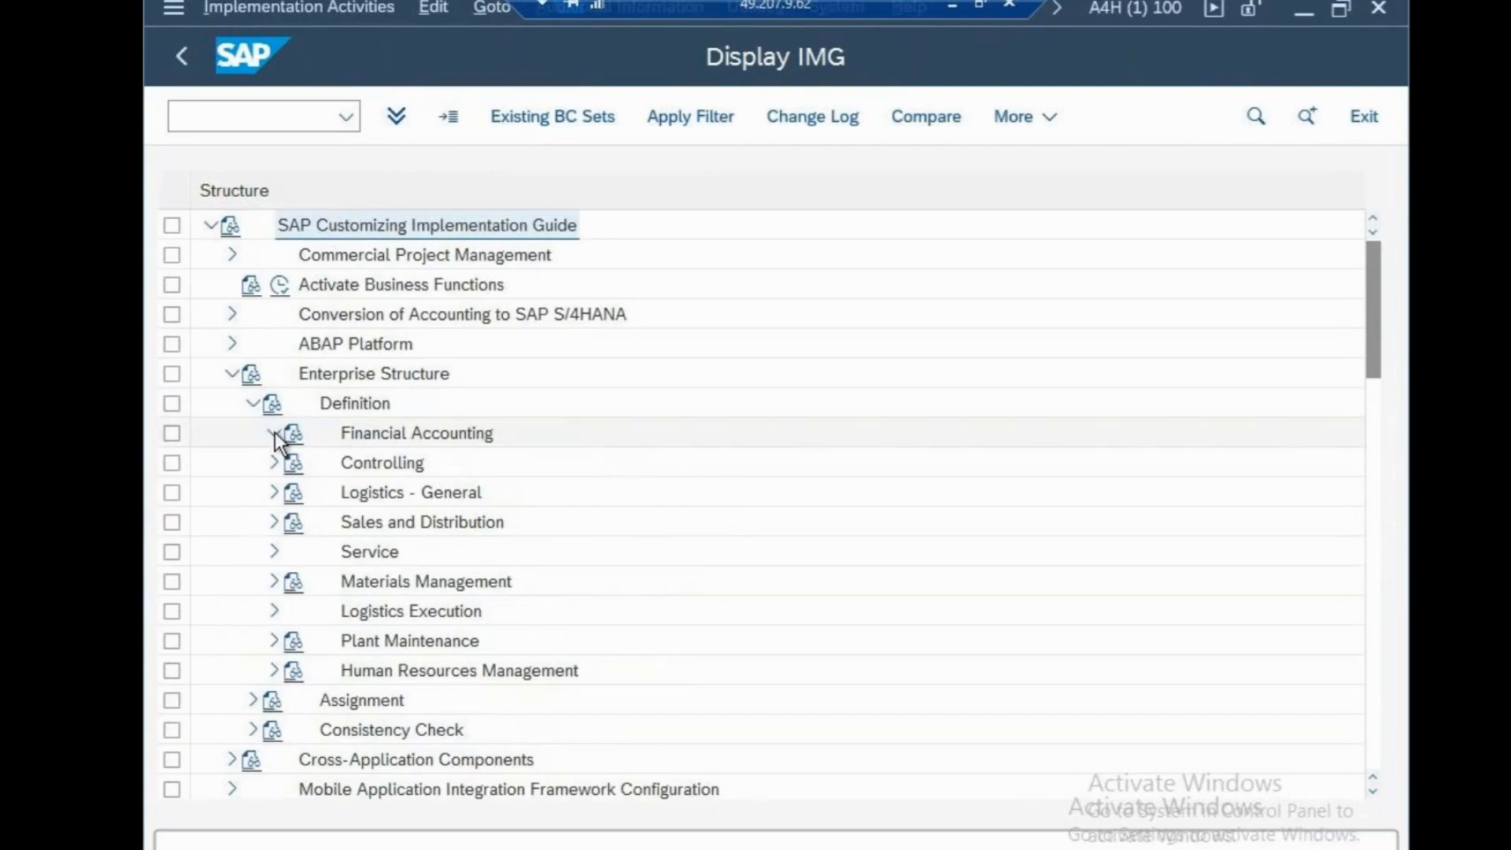
click(274, 432)
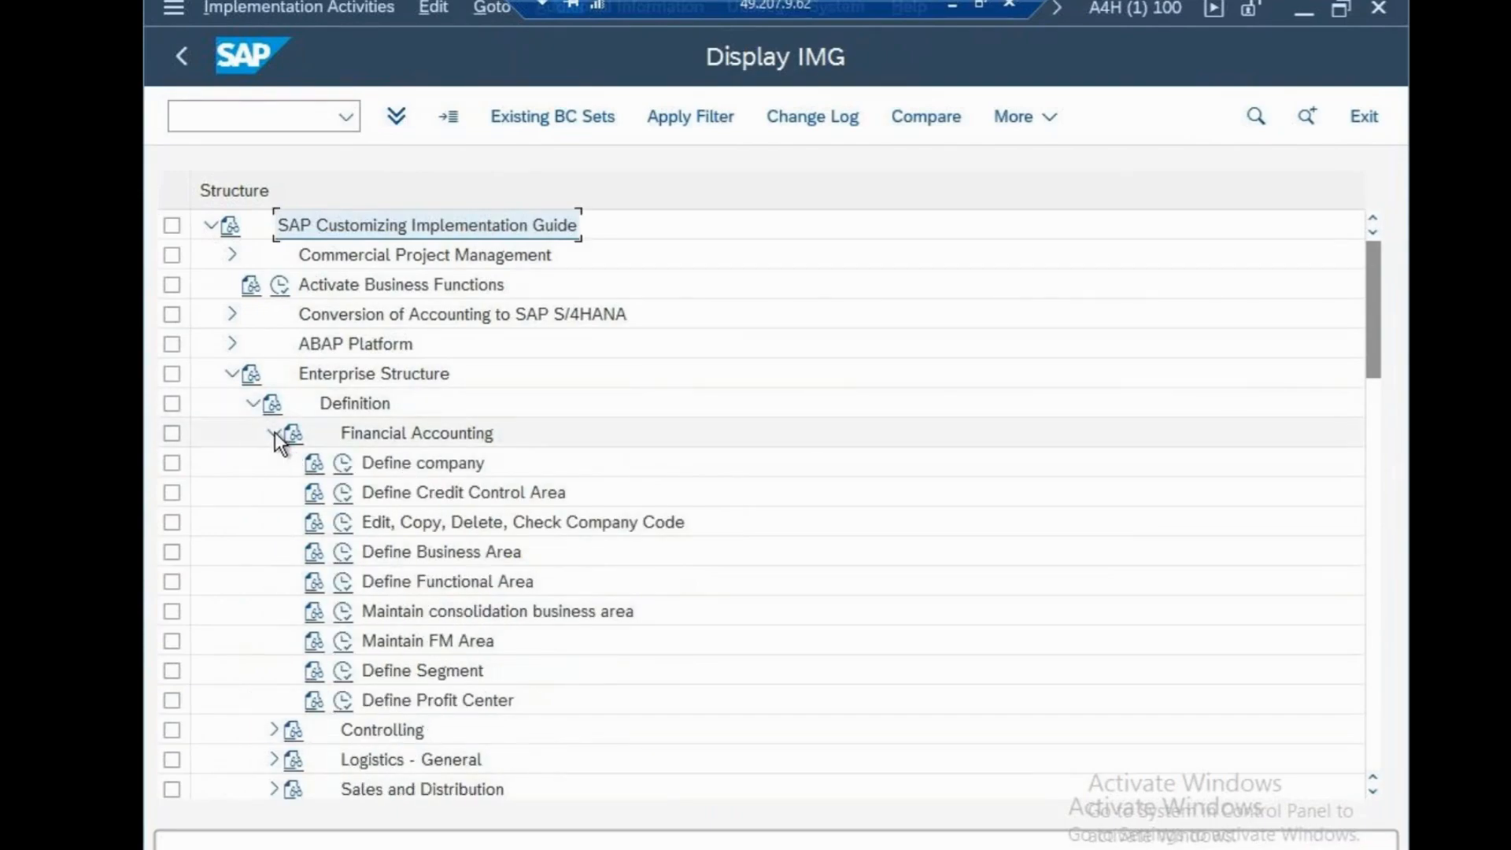
click(274, 432)
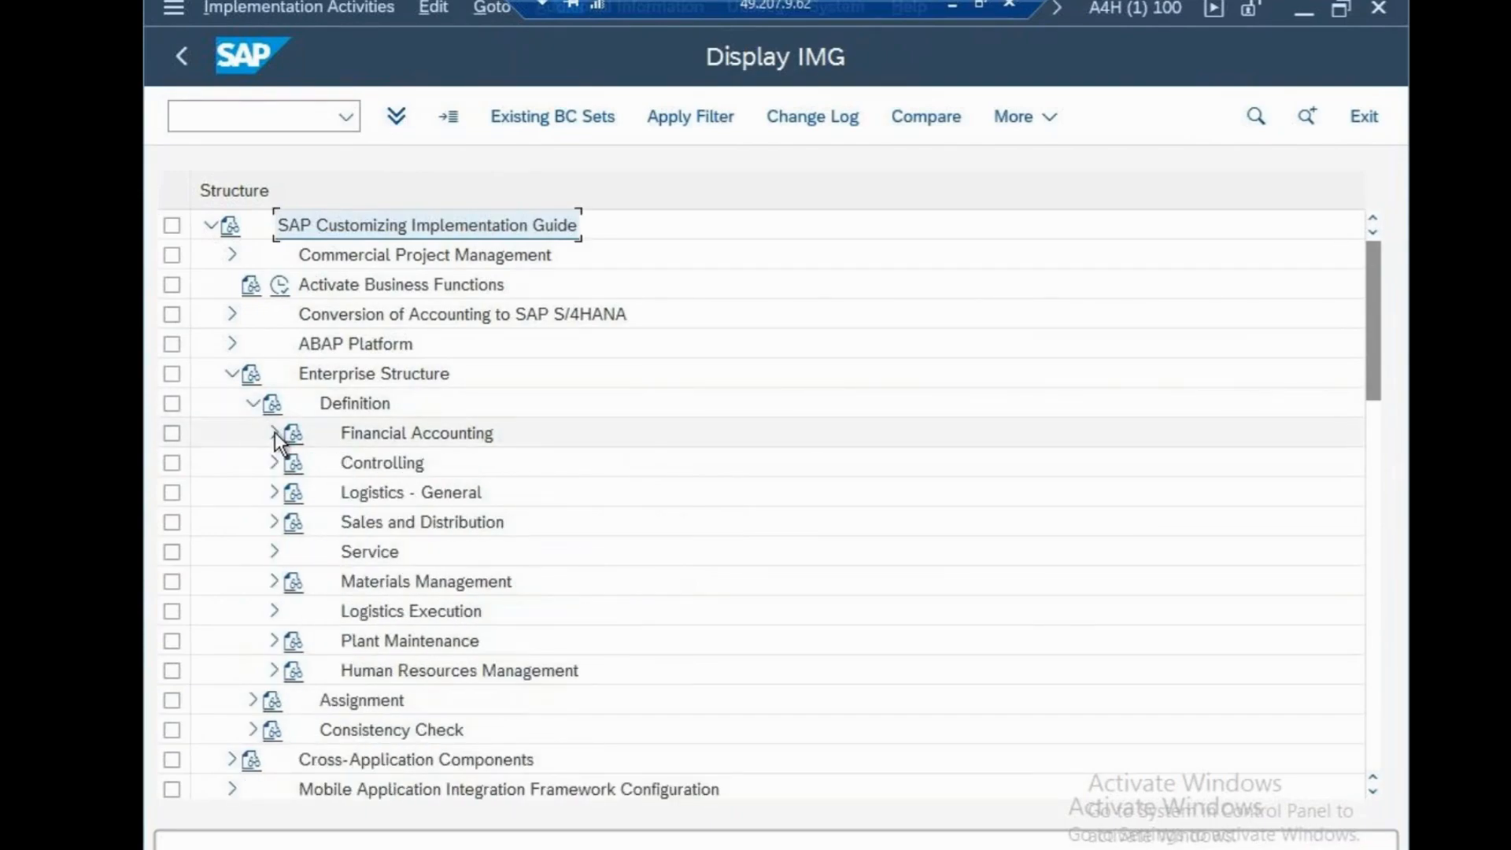
click(233, 370)
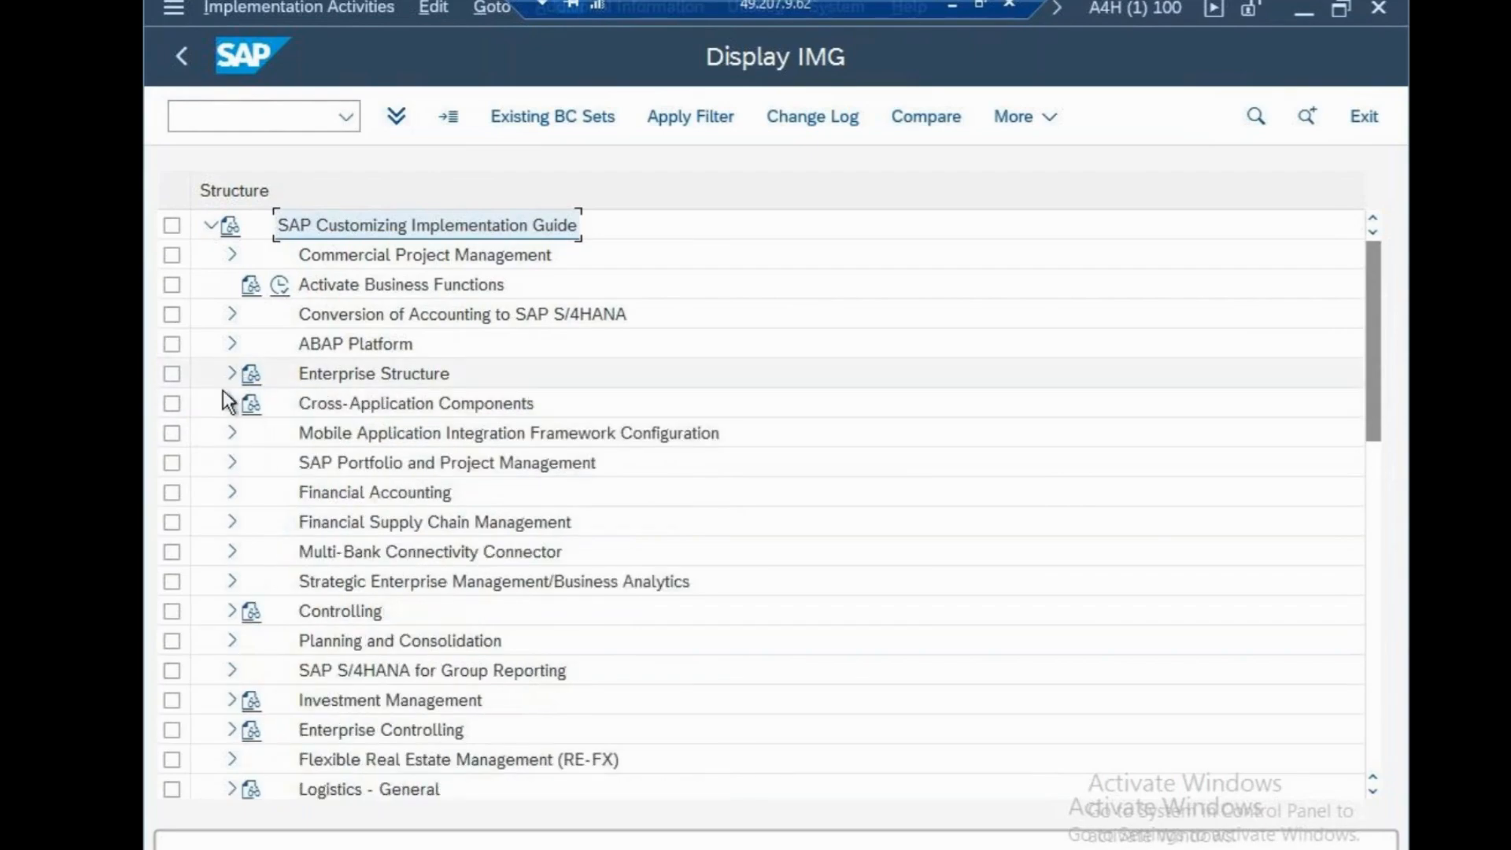
Open Enter Global Parameters under Financial Accounting Global Settings, Global Parameters for Company Code, and find company code CSN
click(230, 492)
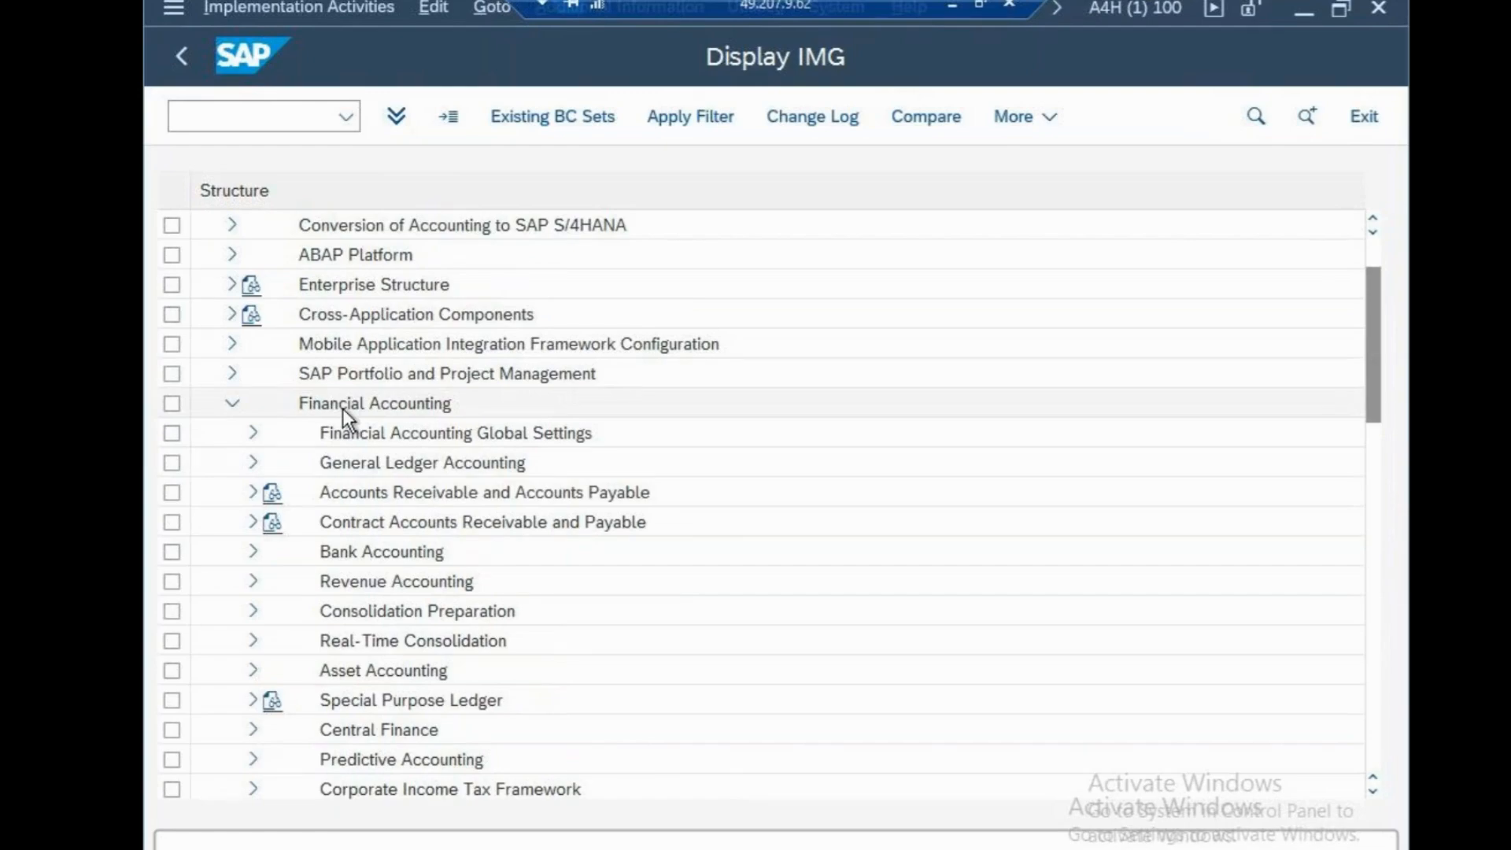
click(232, 285)
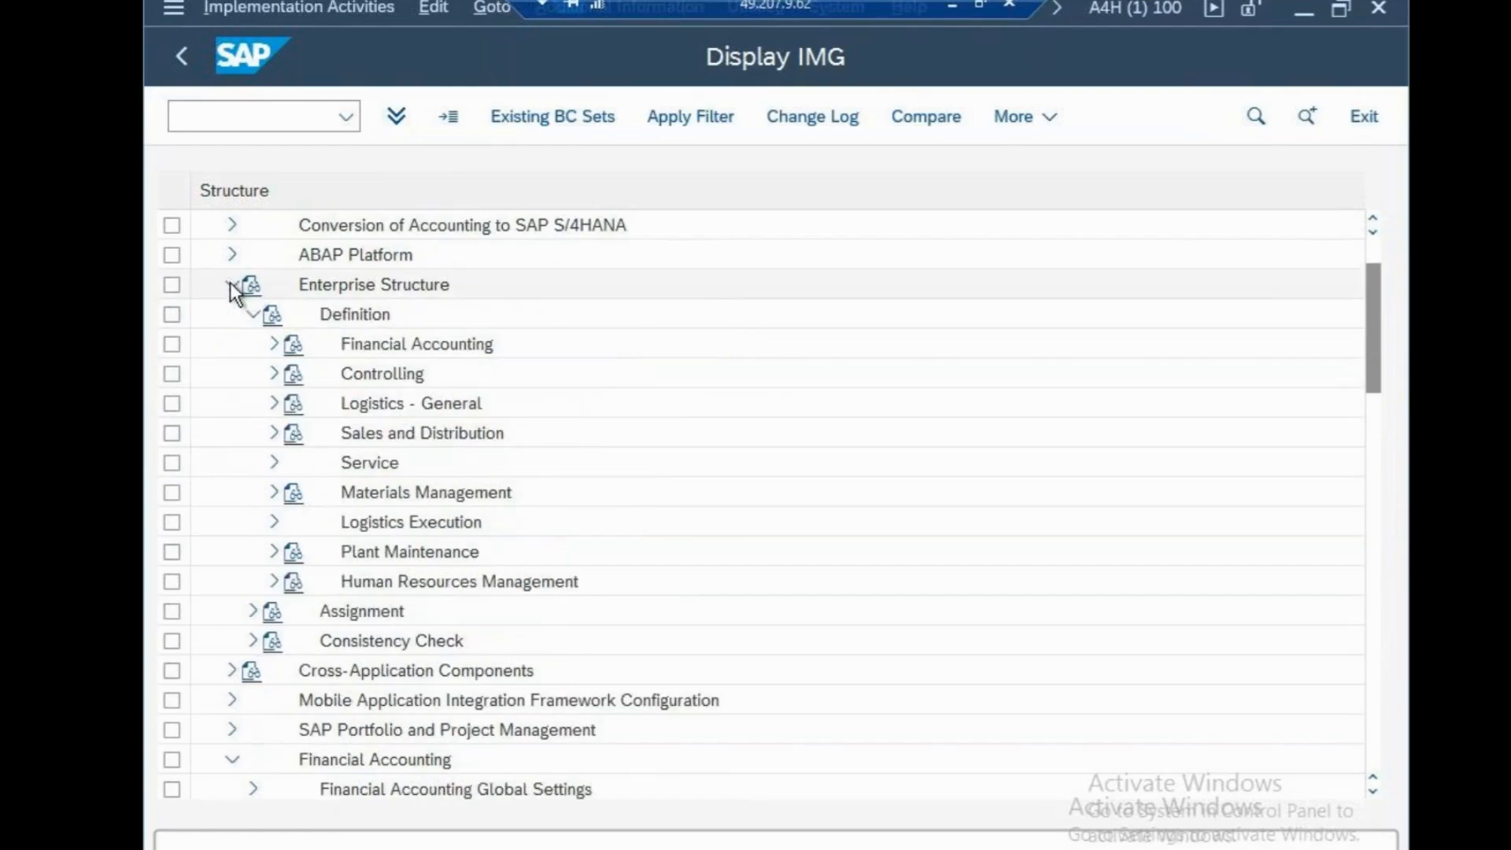
click(232, 284)
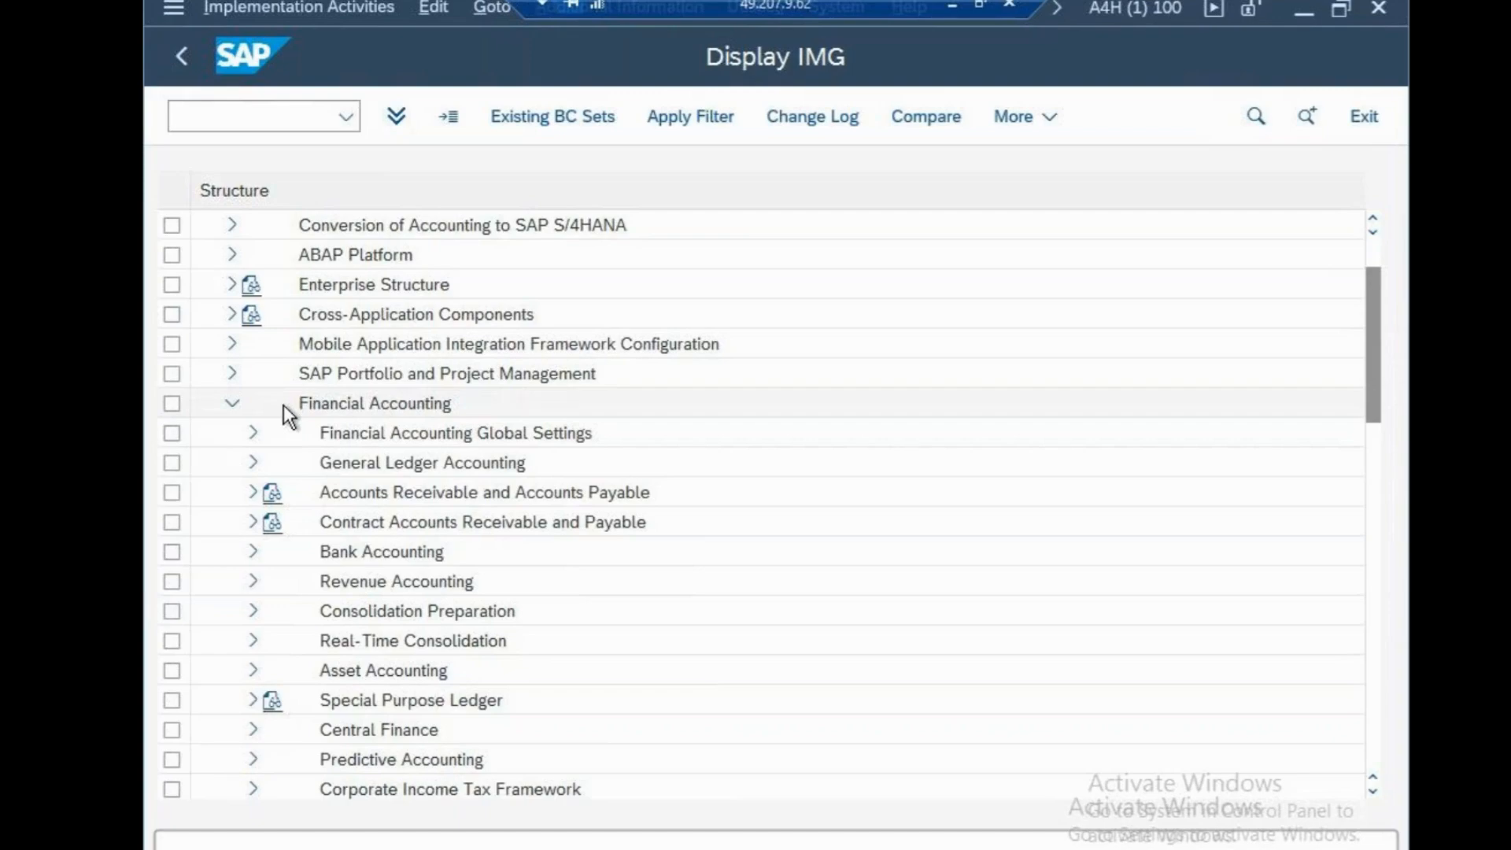
click(252, 433)
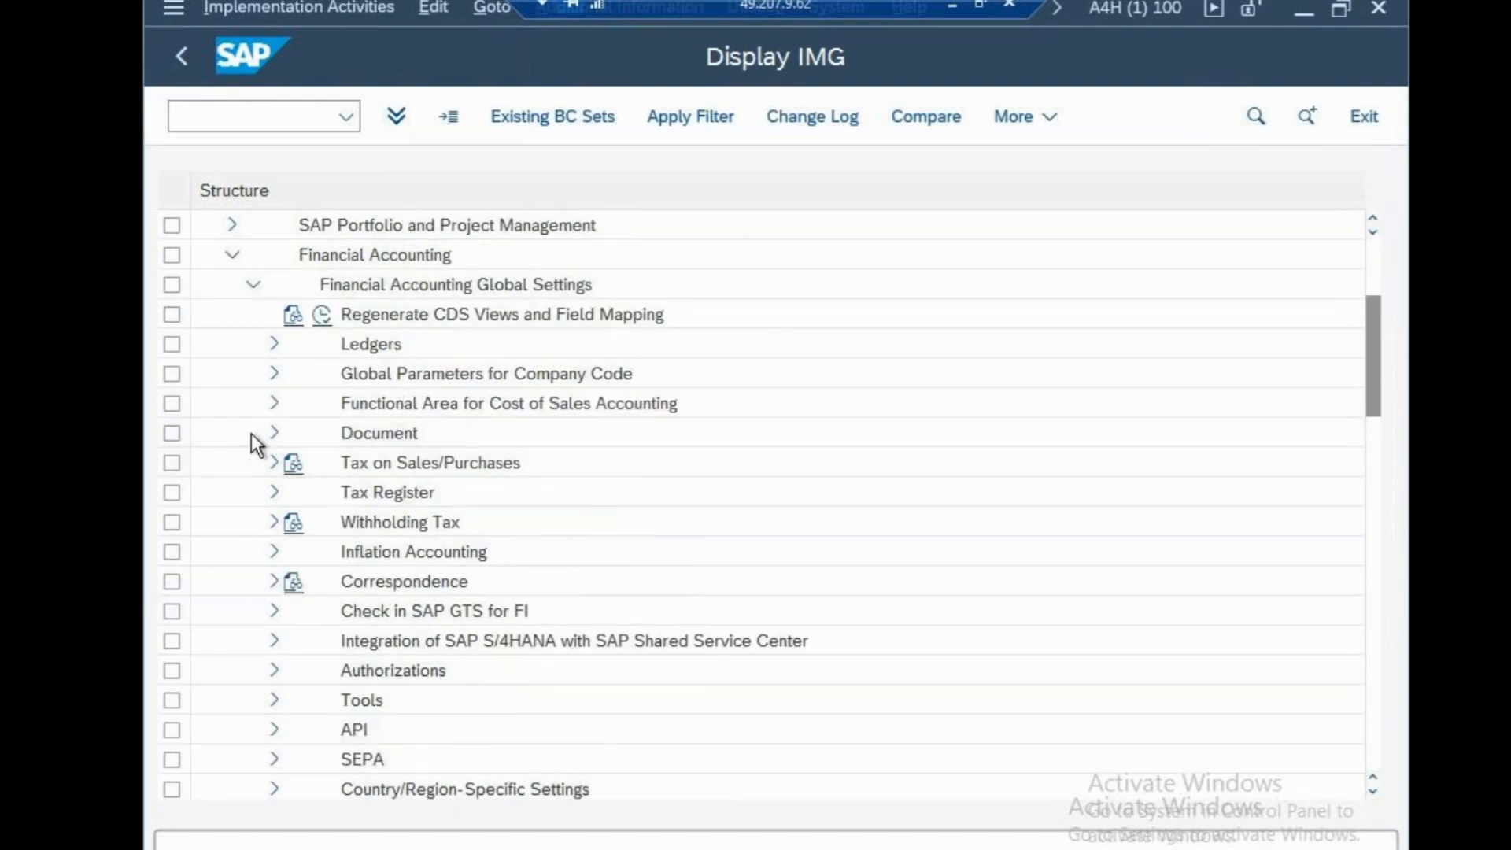
click(274, 375)
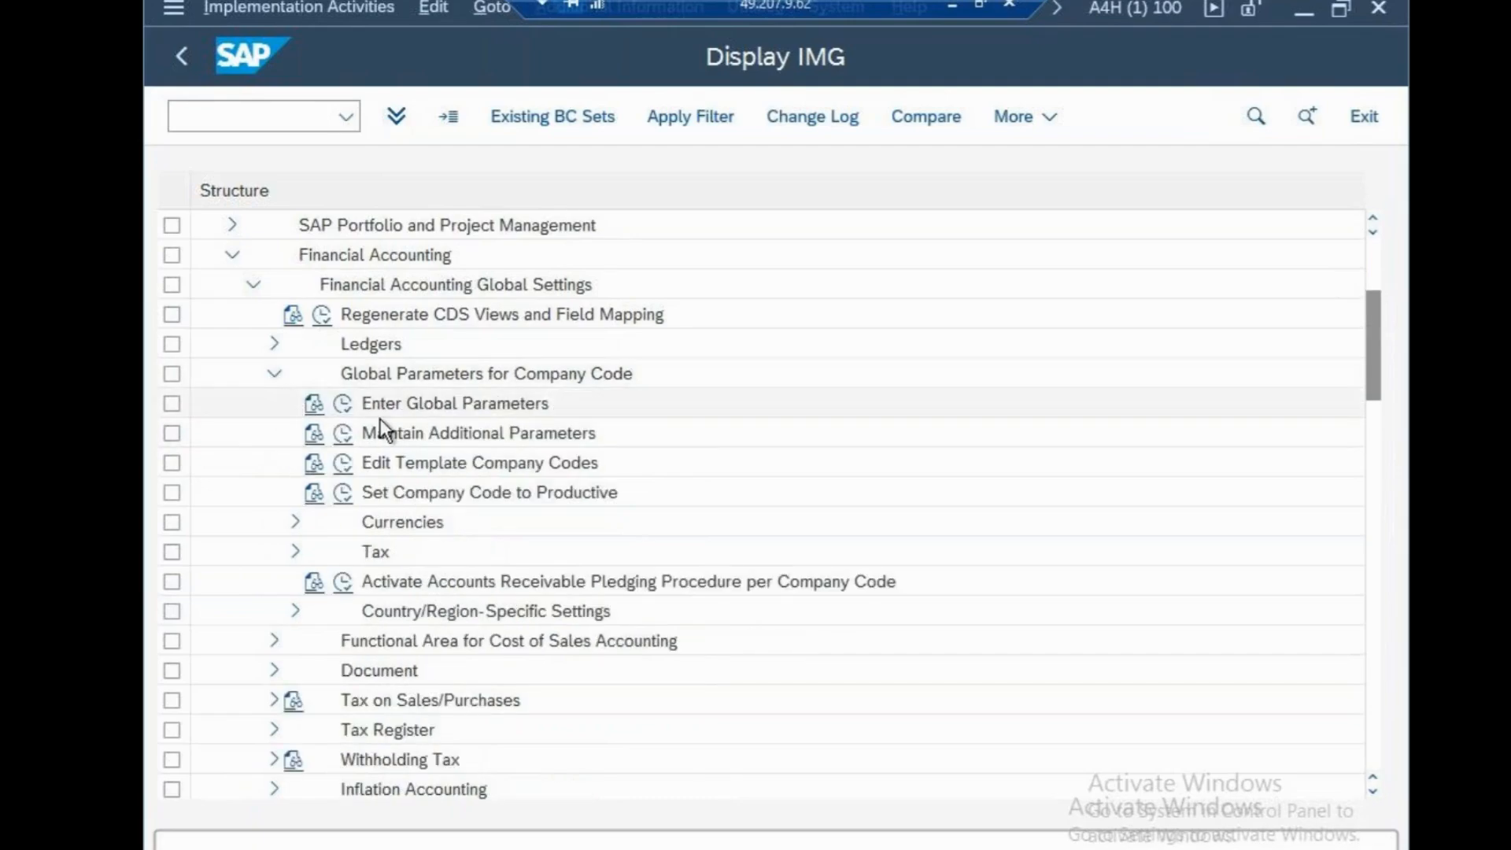
click(345, 406)
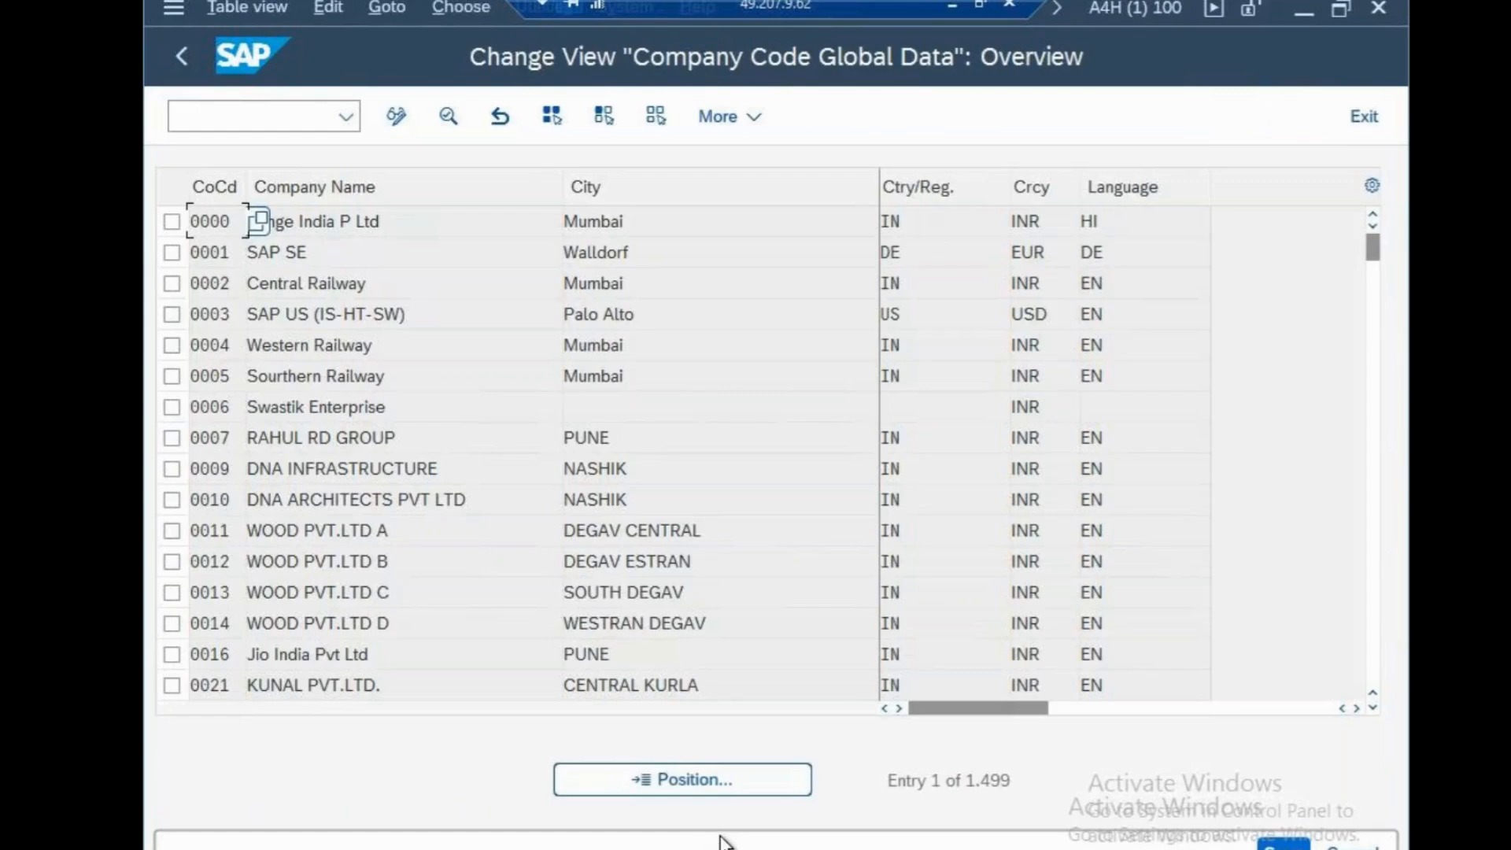
click(706, 792)
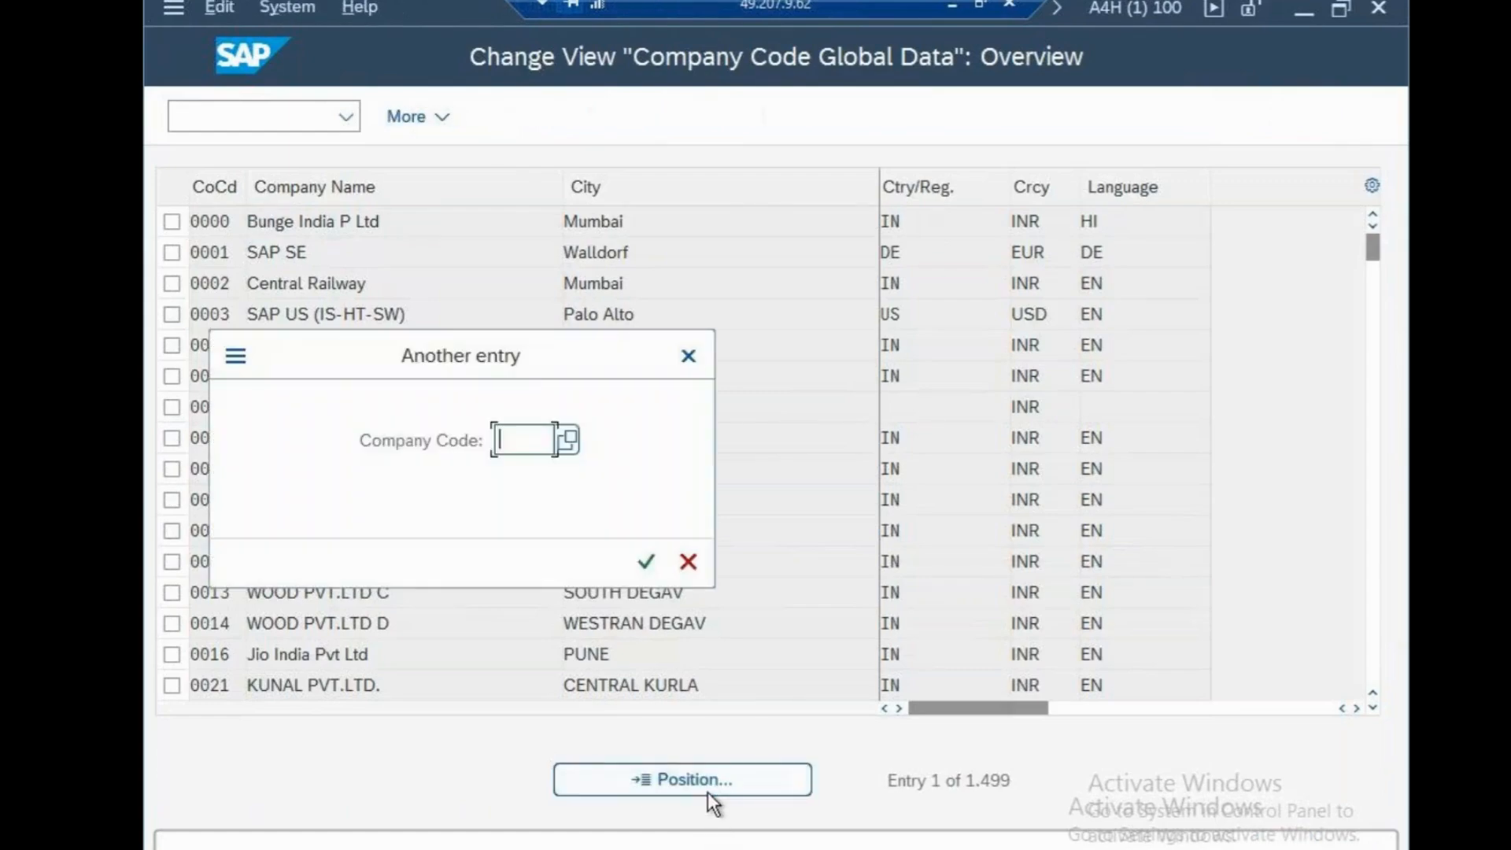
text(CSN)
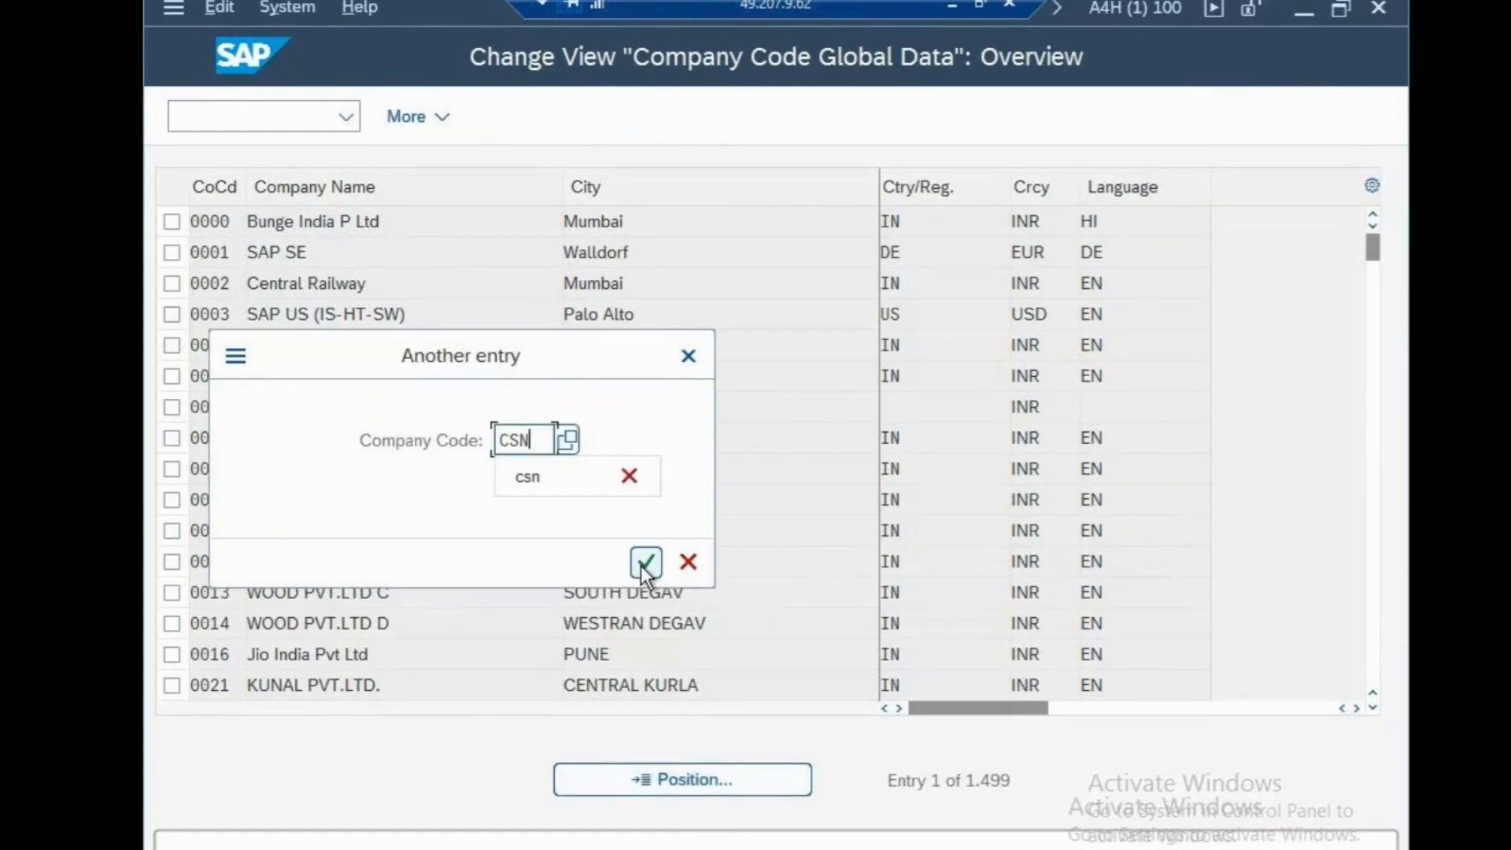
click(645, 565)
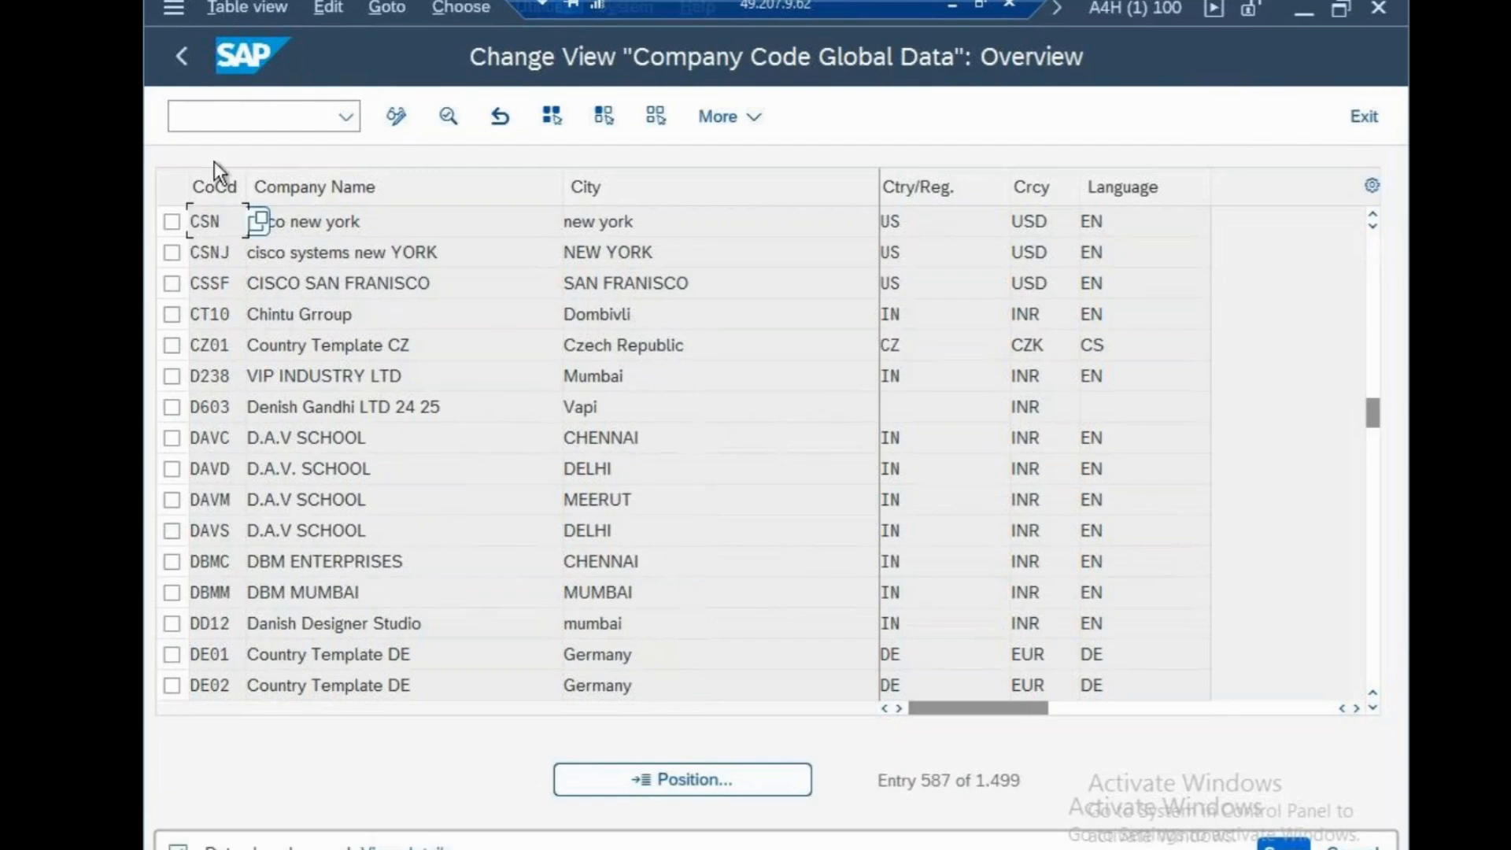
Leave the company code global data and return to the SAP Reference IMG with transaction SPRO
click(216, 122)
text(/n)
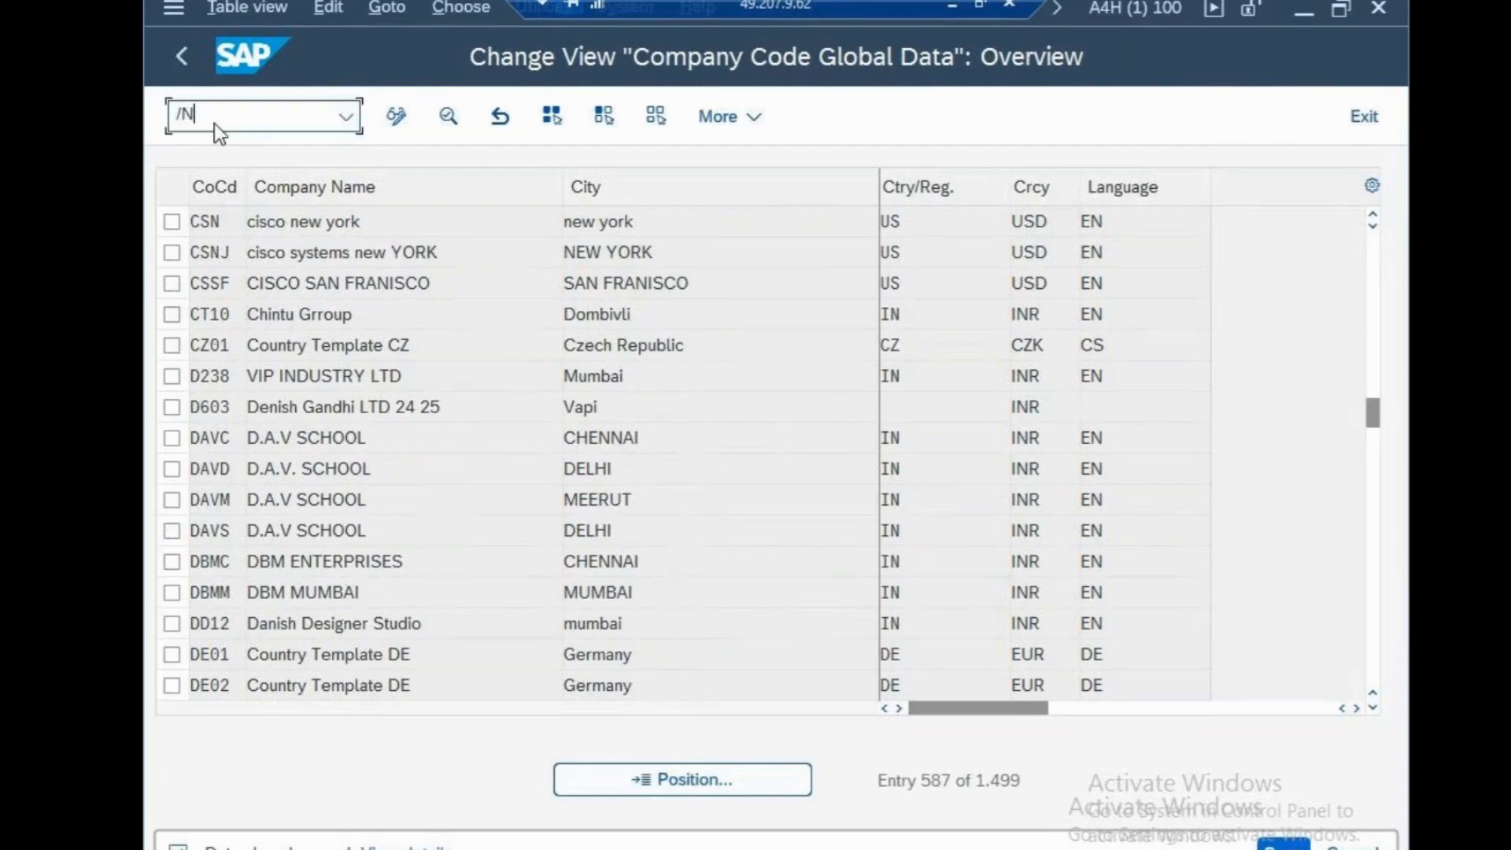
key(Return)
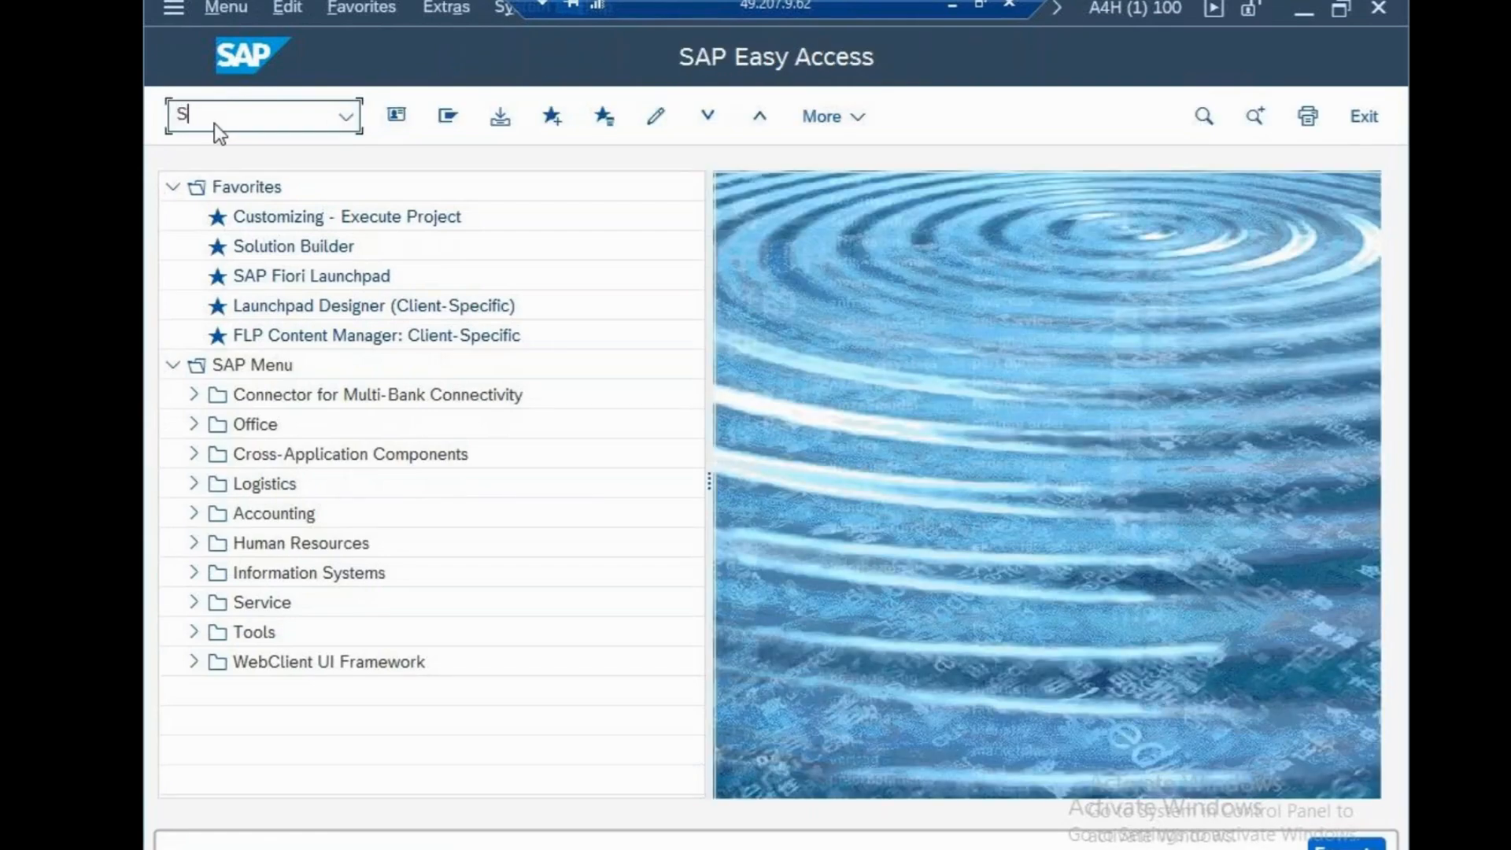
text(SPRO)
key(Return)
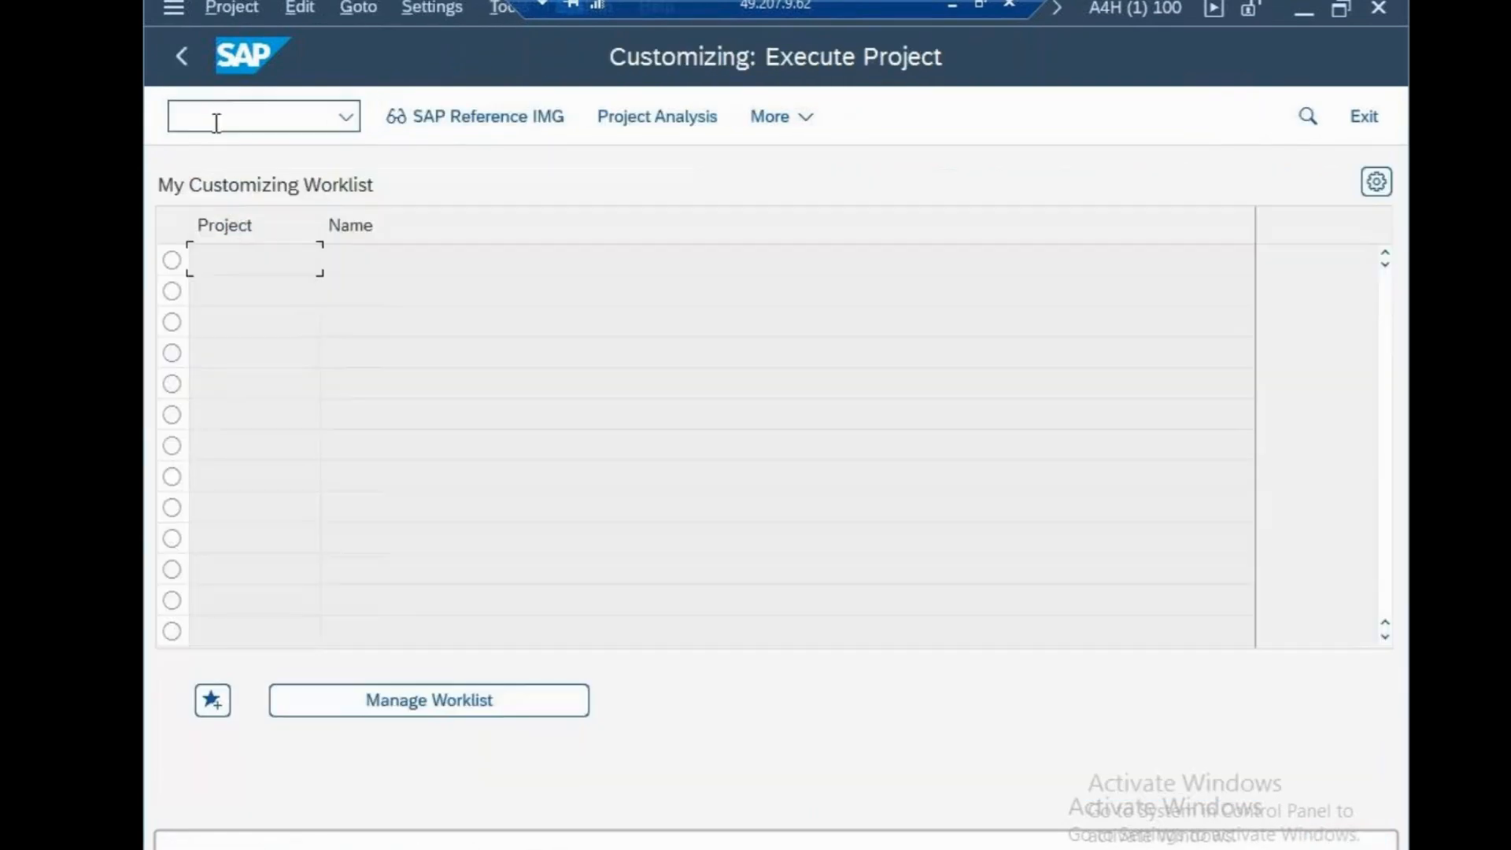
click(460, 118)
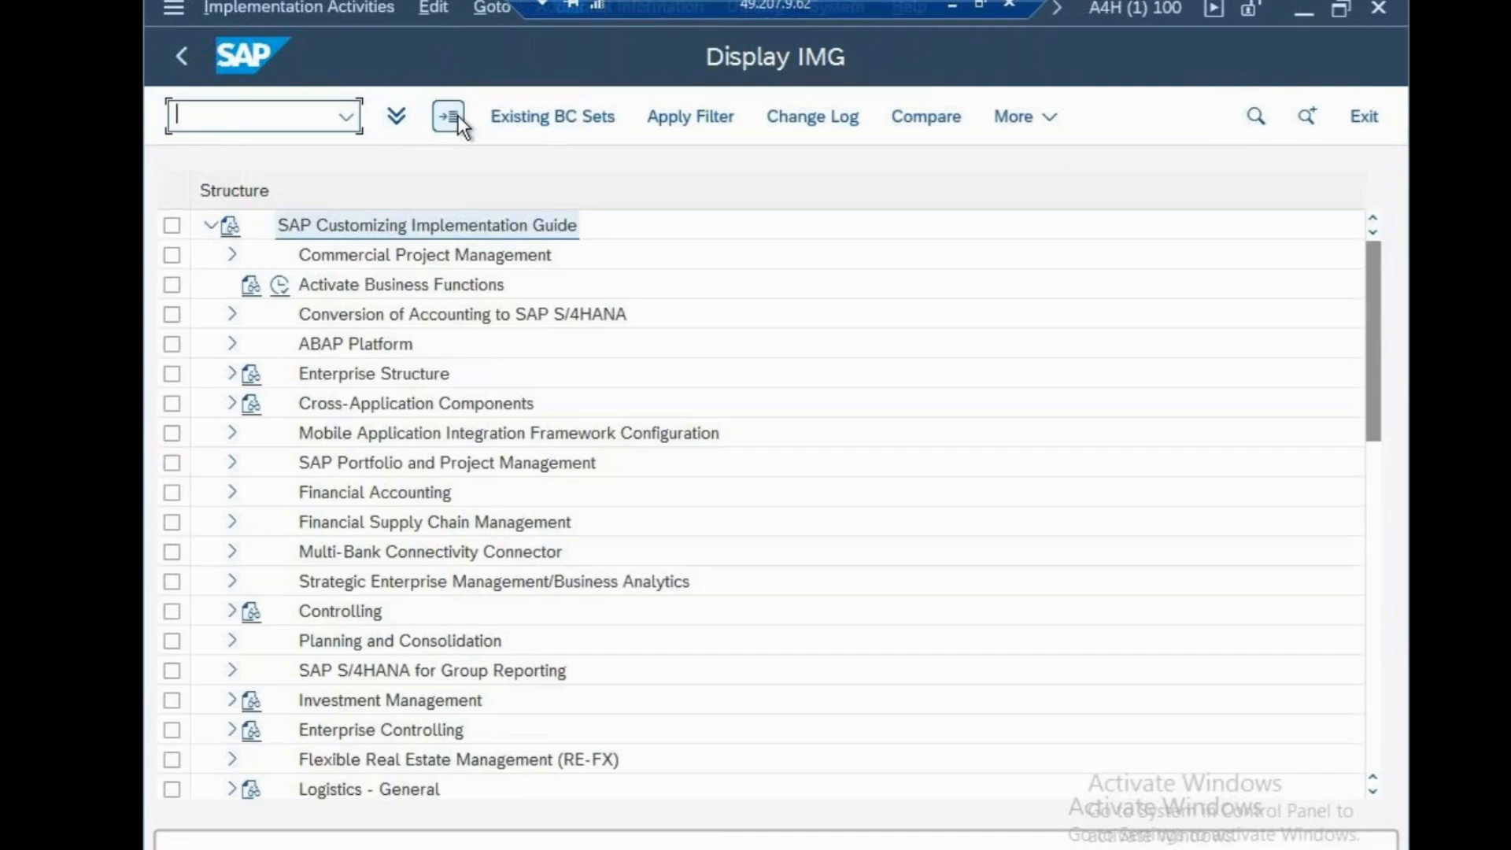
Open Define Settings for Ledgers and Currency Types under Ledgers, Ledger, confirming company code CSN's assignment to leading ledger 0L and dismissing the consistency messages
click(232, 494)
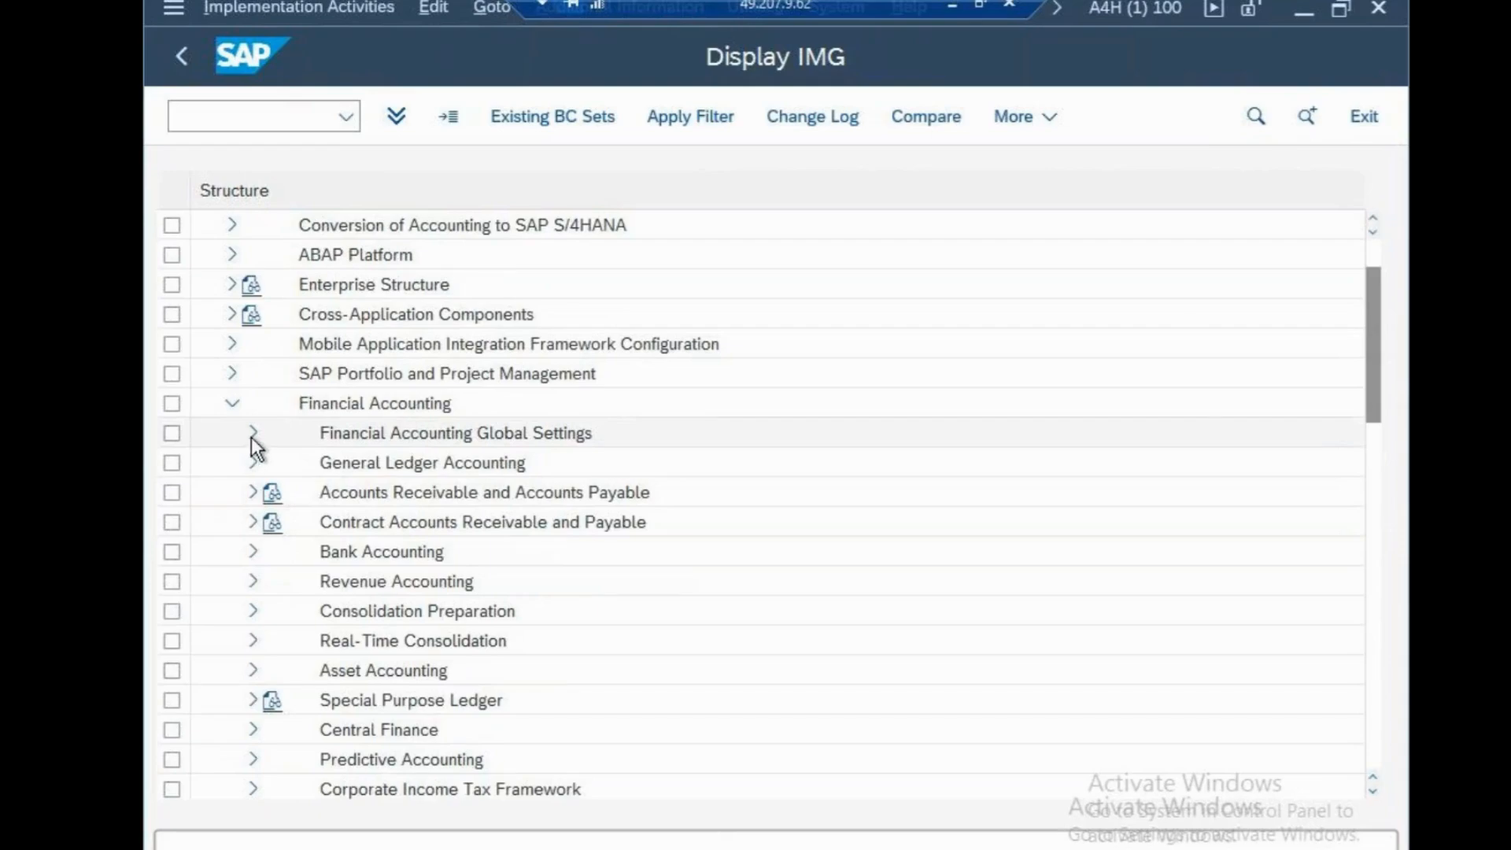
click(252, 435)
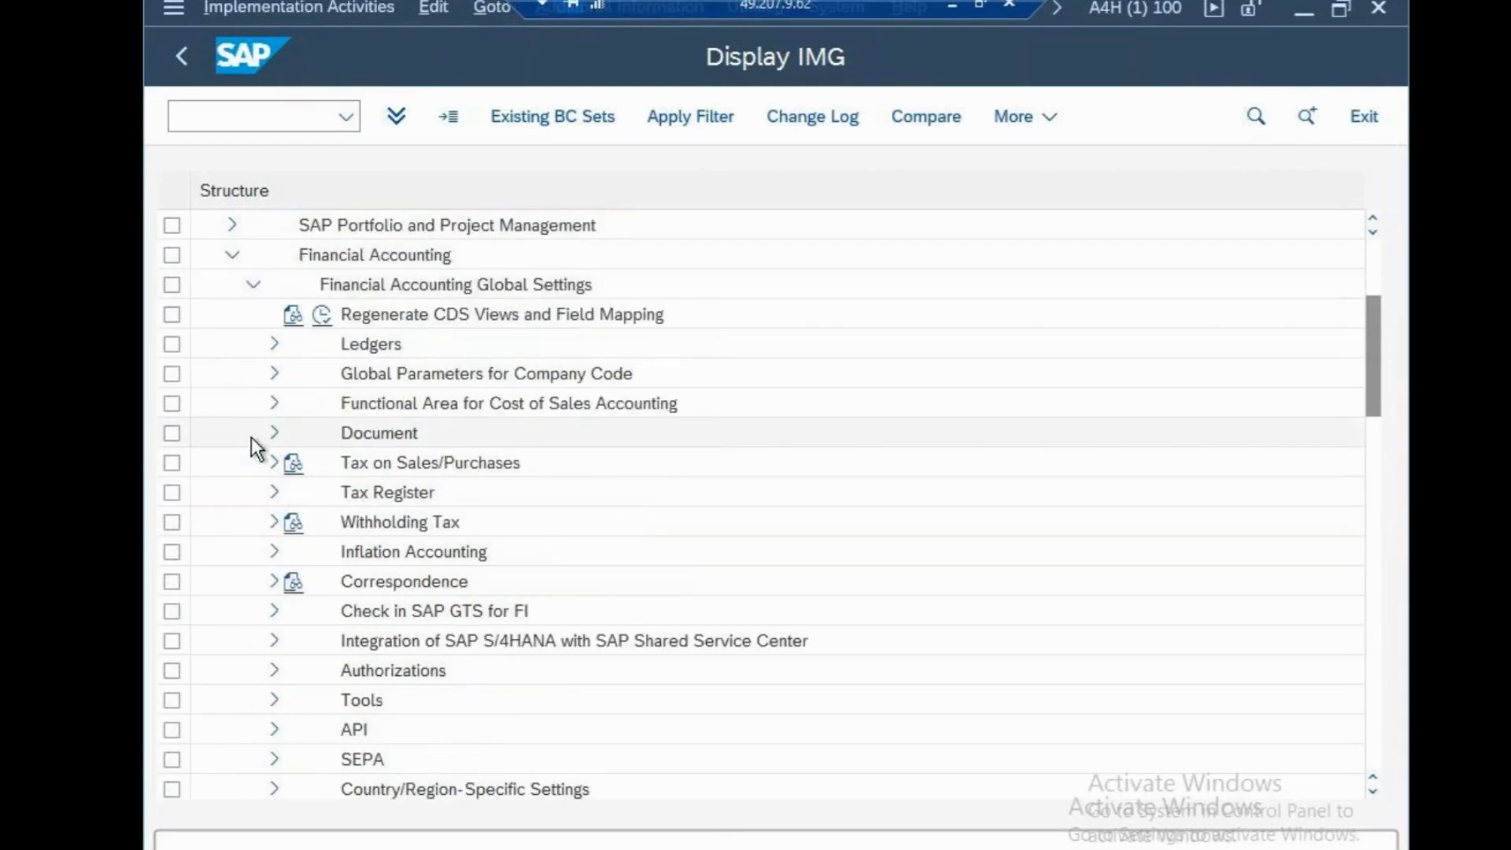
click(274, 343)
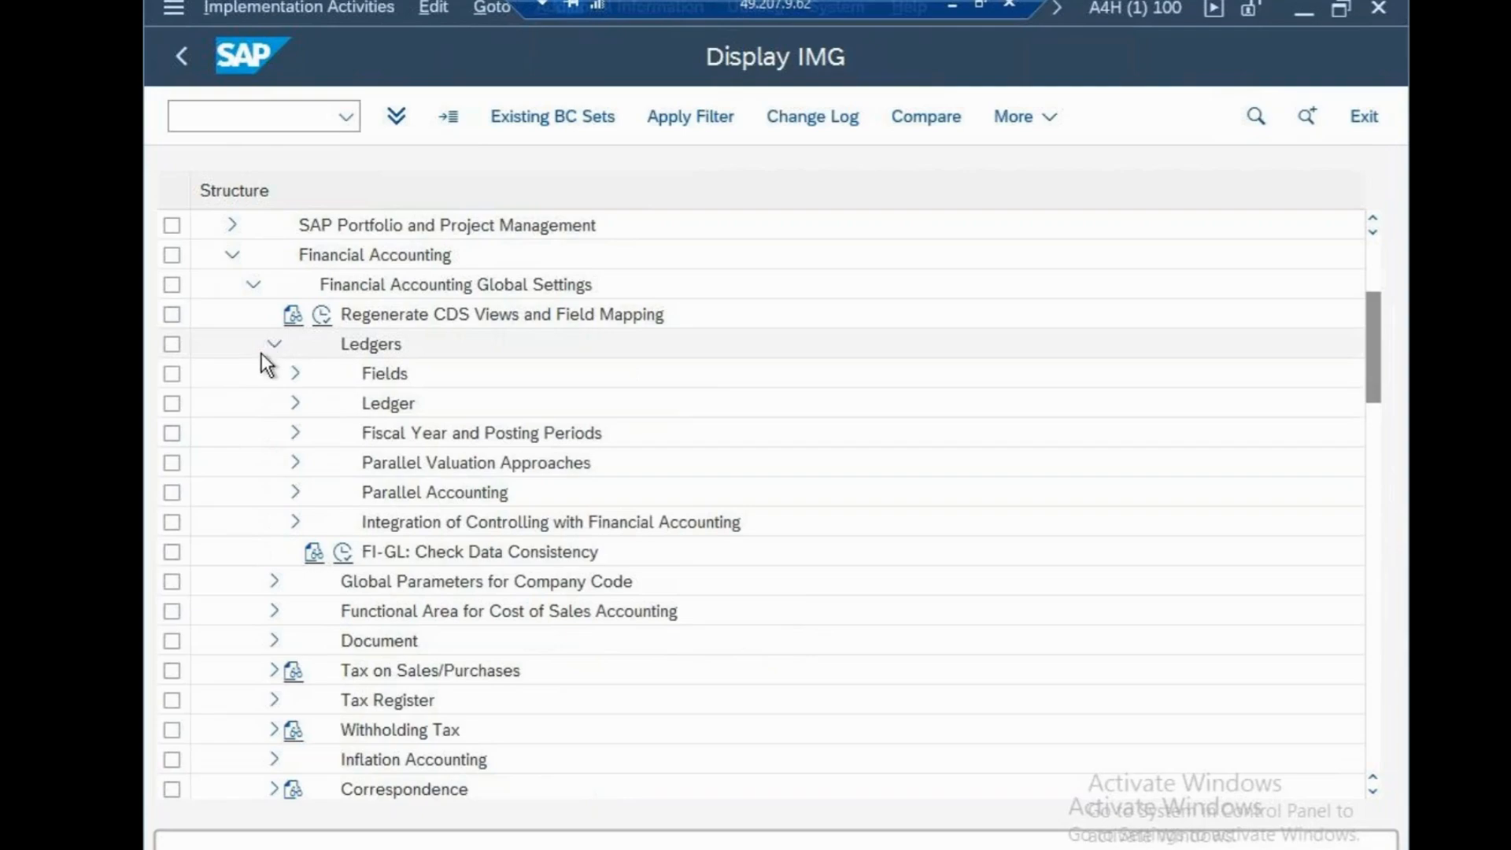
click(296, 403)
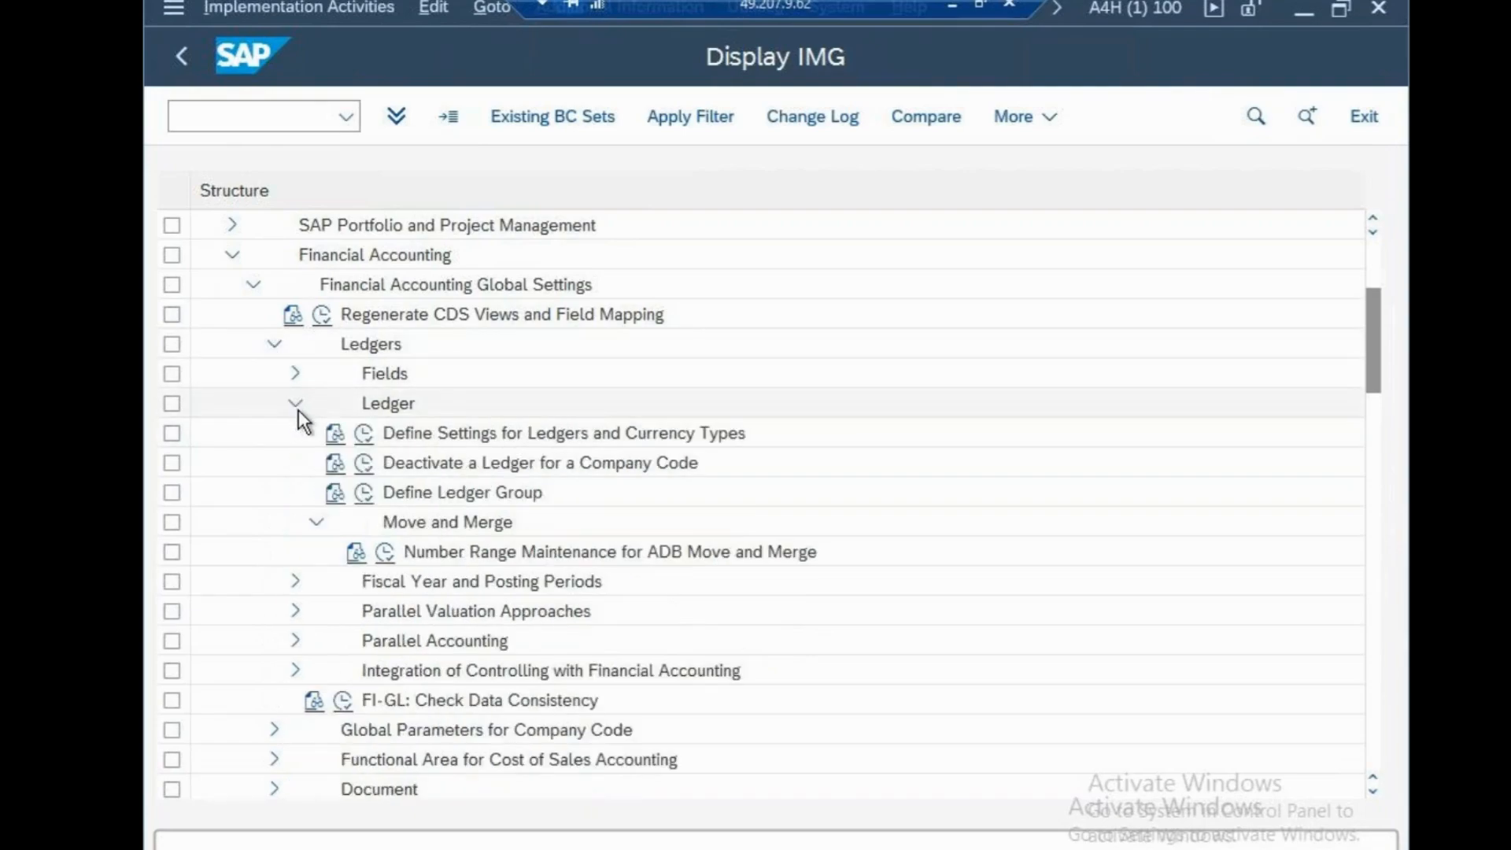
click(364, 434)
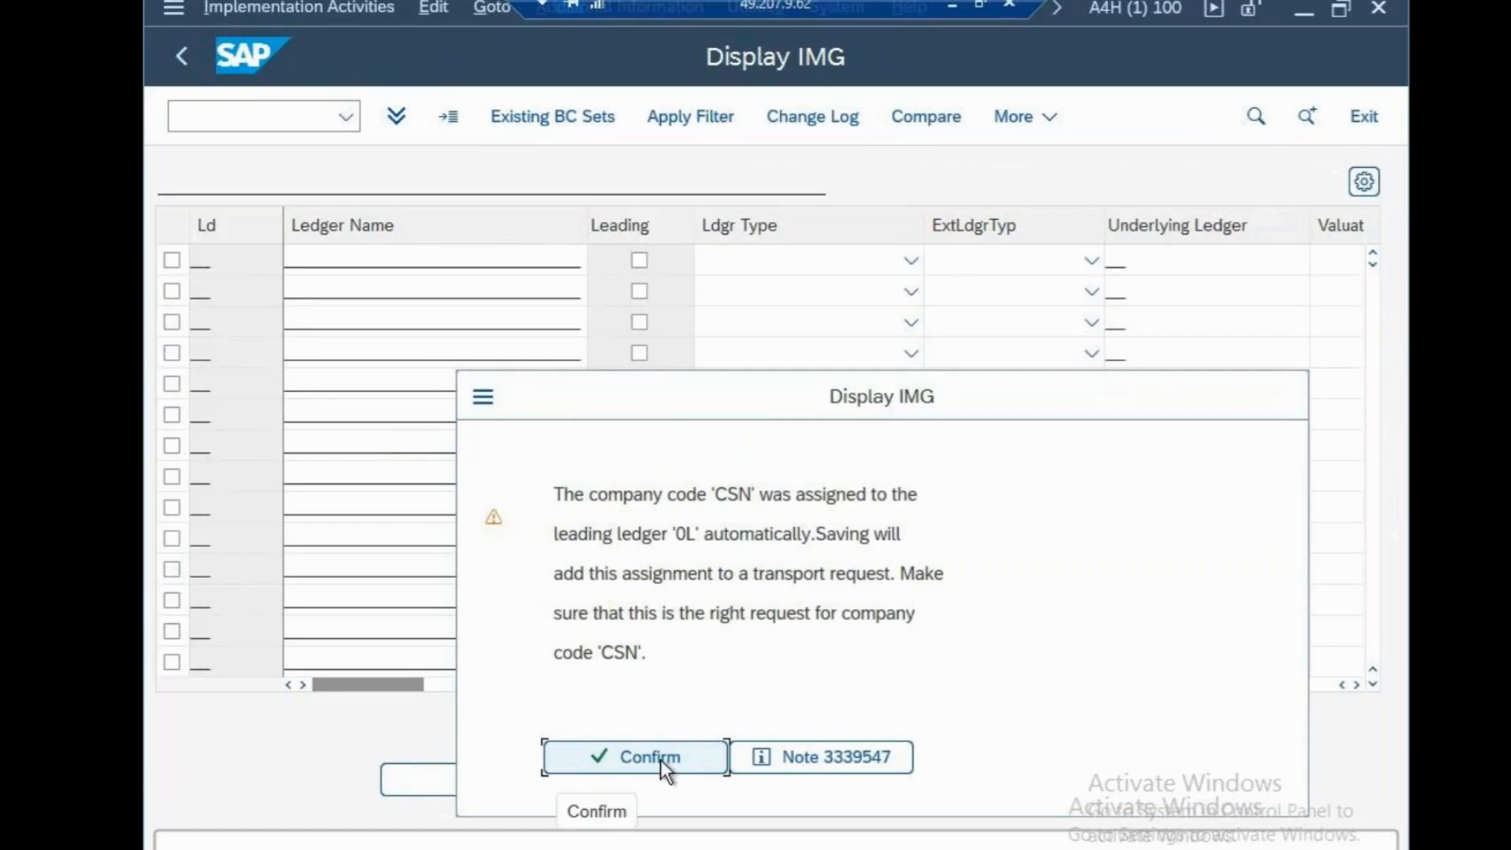
click(663, 760)
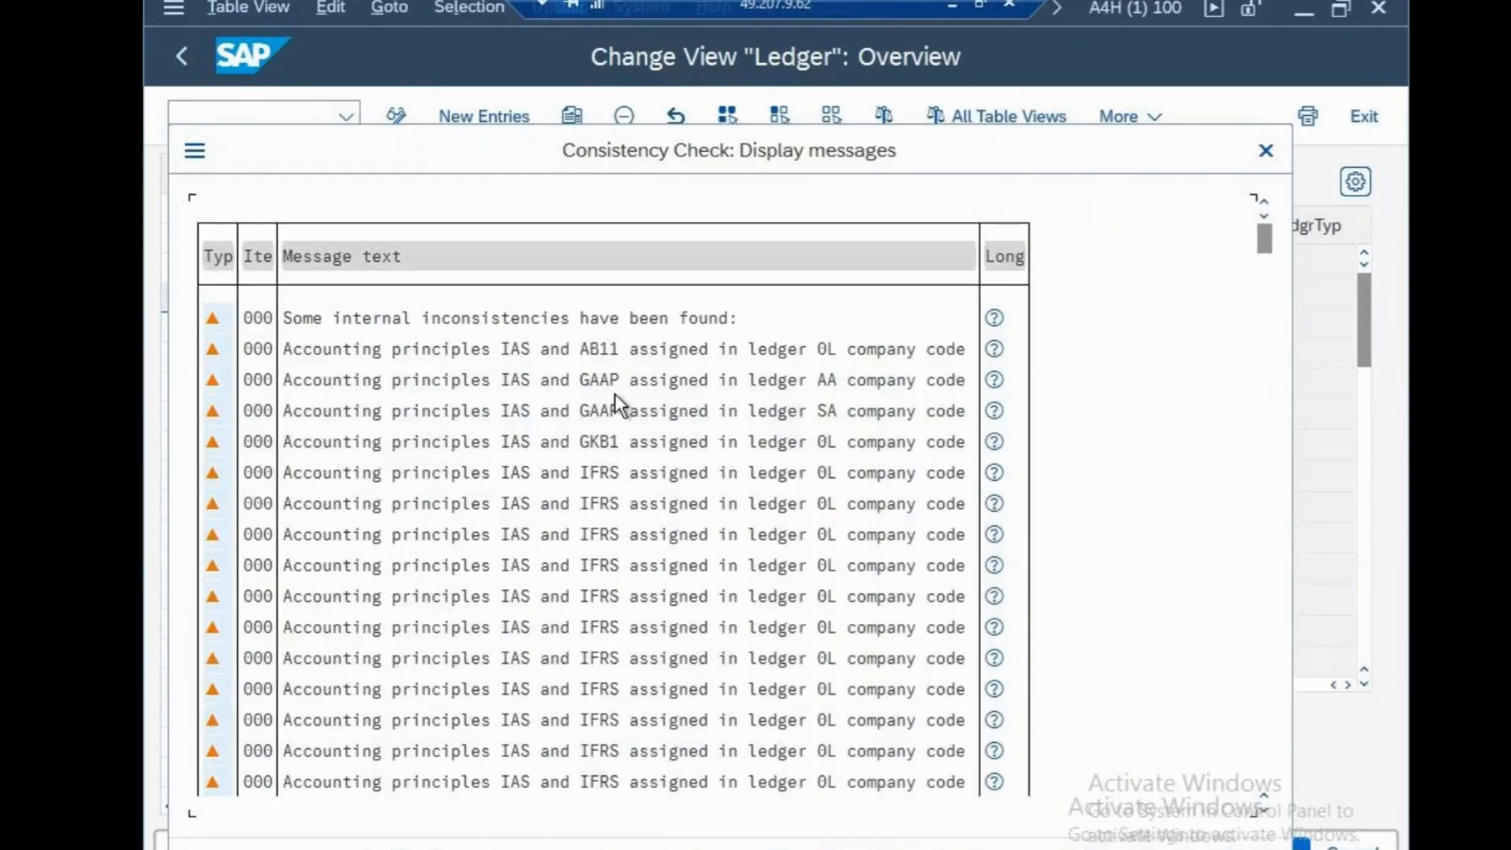
click(358, 848)
Select ledger 0L and open the currency conversion settings for company codes, closing the consistency check messages
click(495, 261)
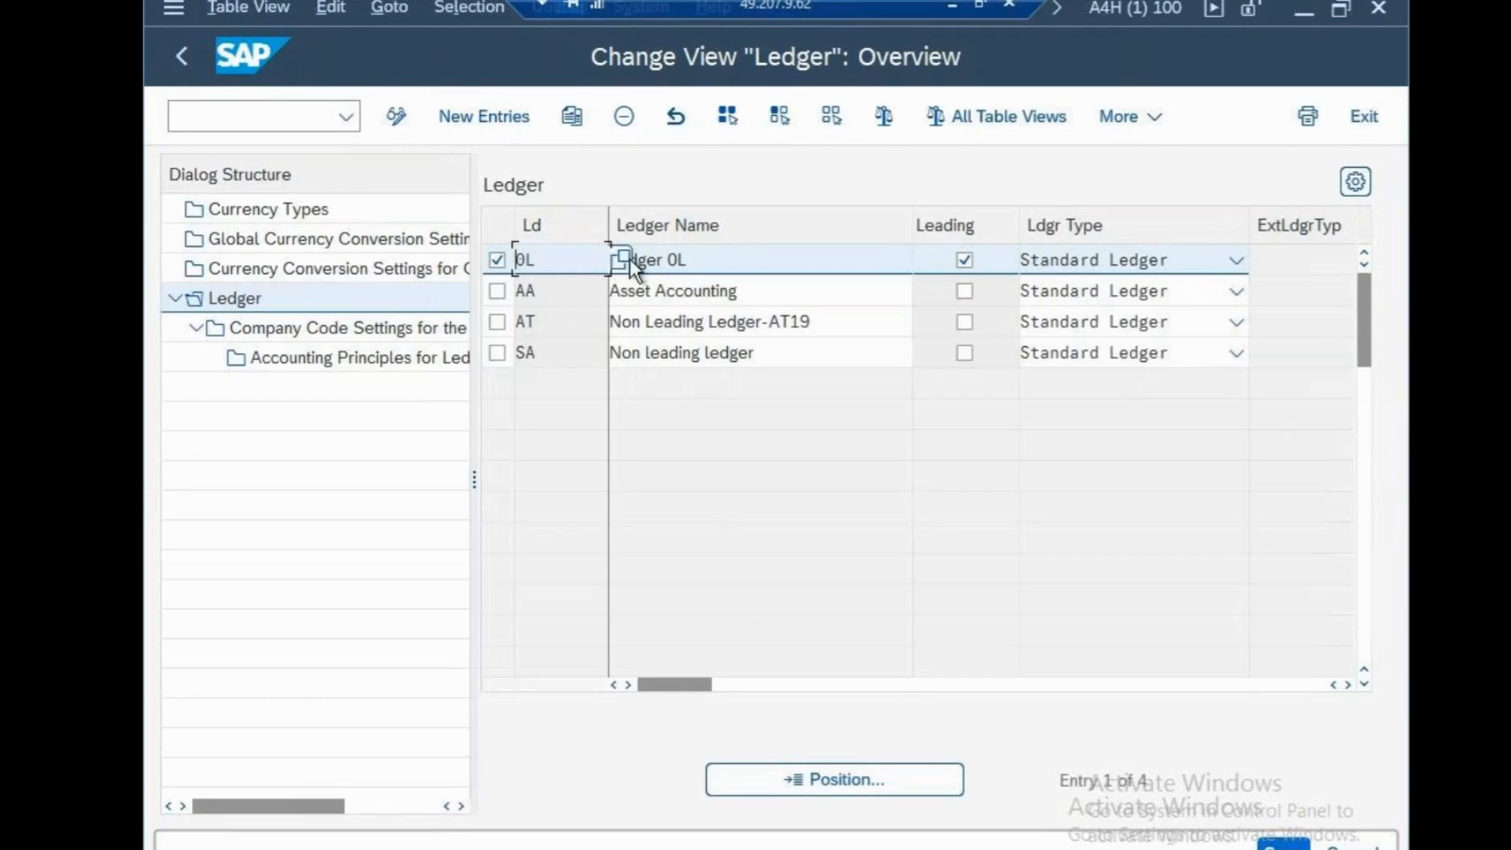
double_click(263, 272)
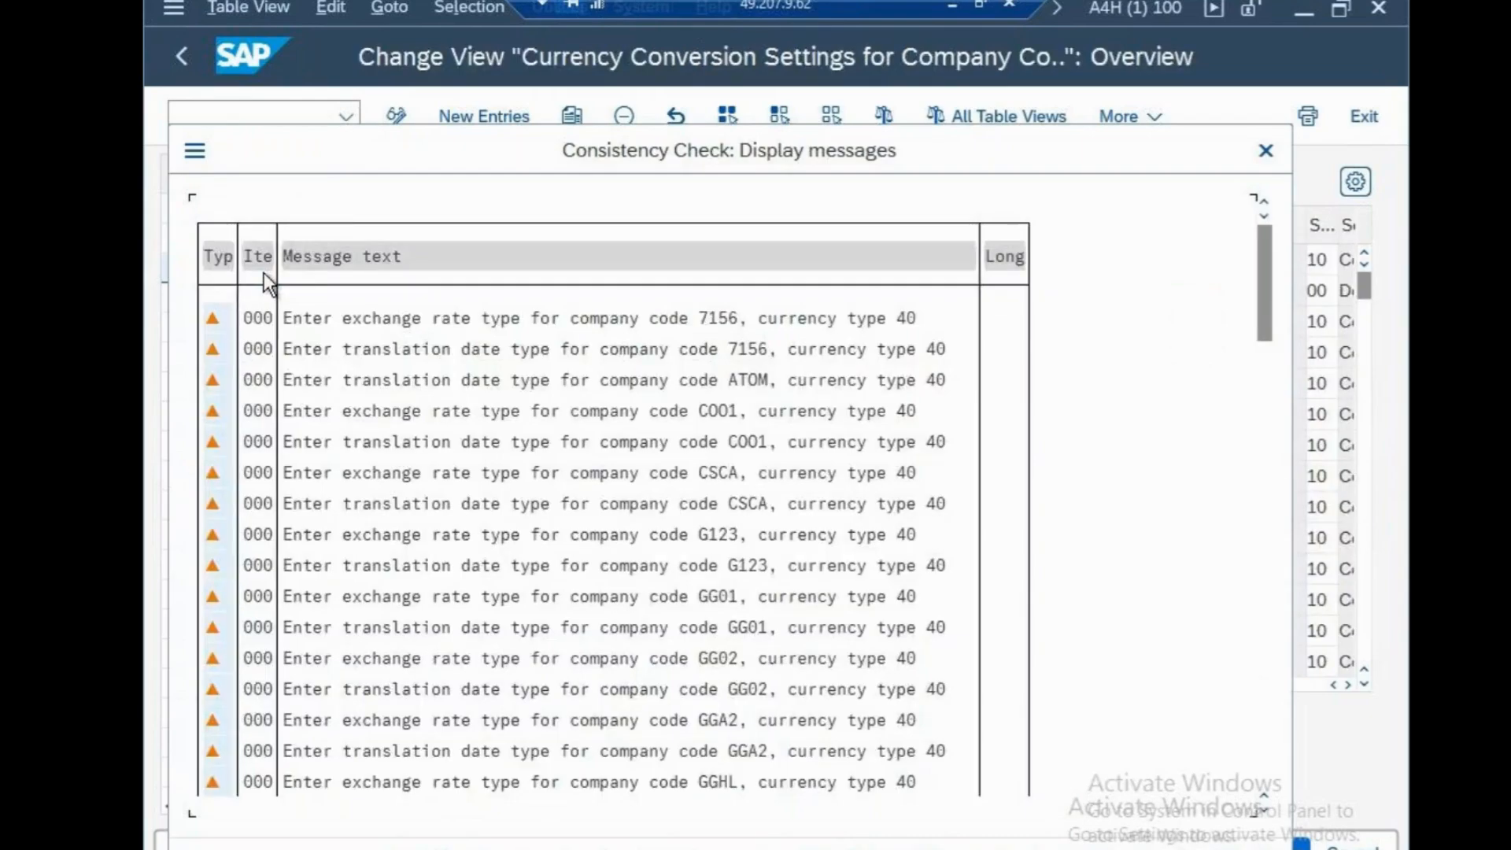
click(1266, 150)
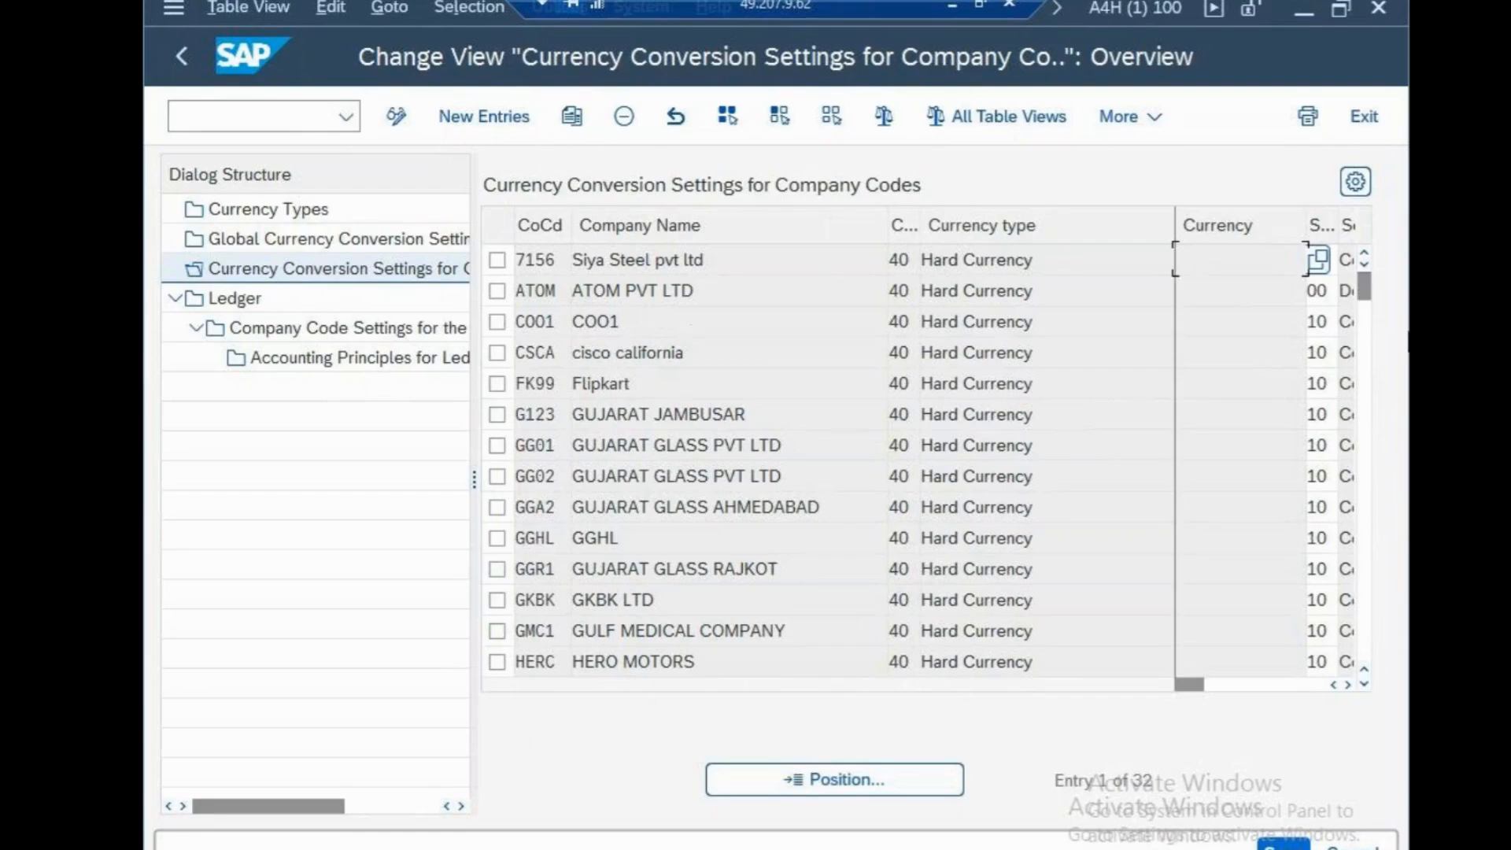
Copy company code 7156's hard currency conversion settings to company code CSN and select the new entry
click(498, 265)
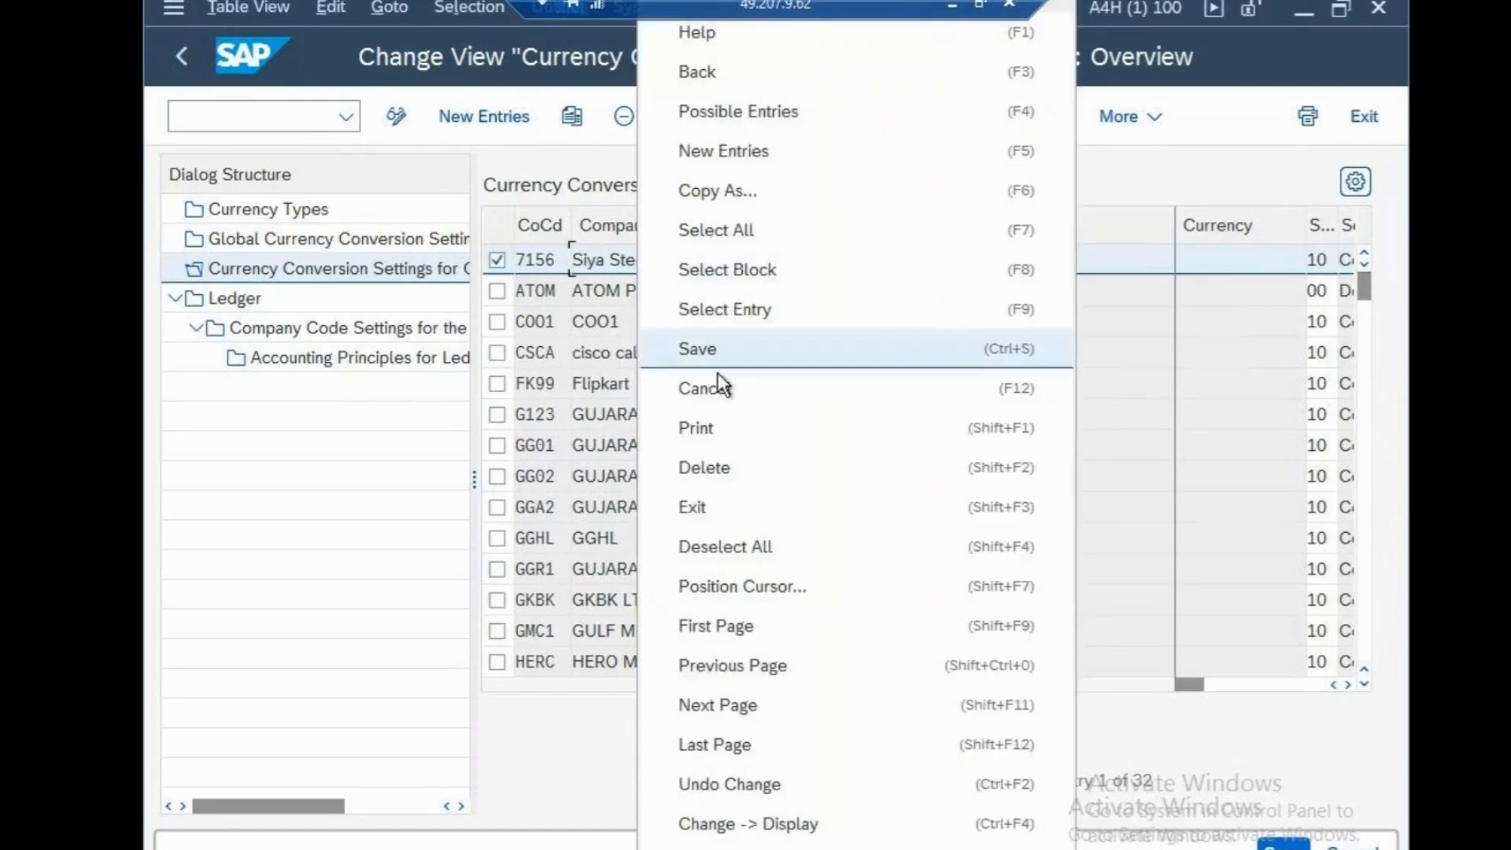
click(730, 193)
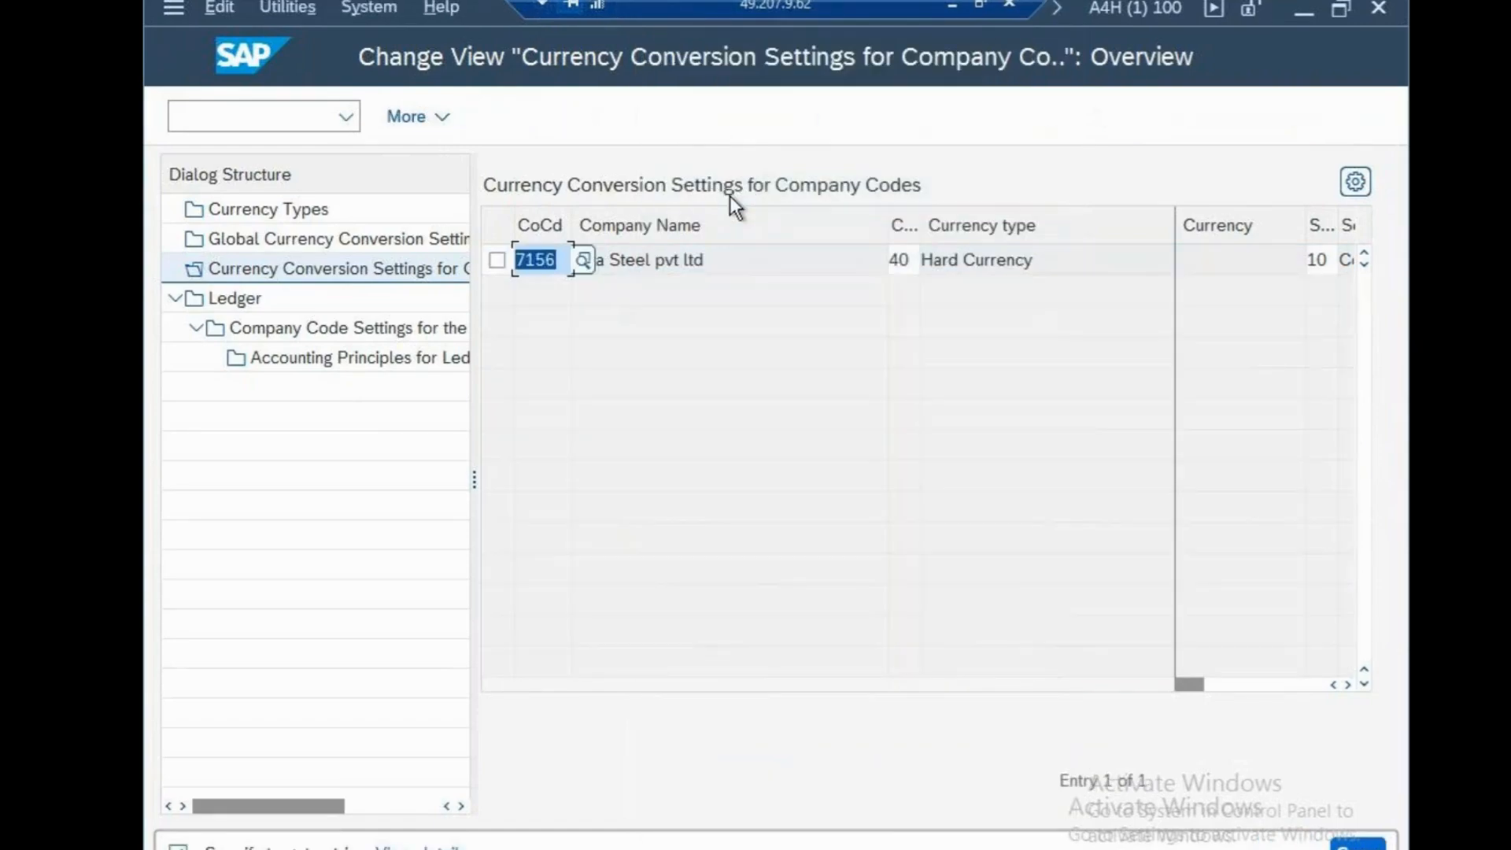
text(CSN)
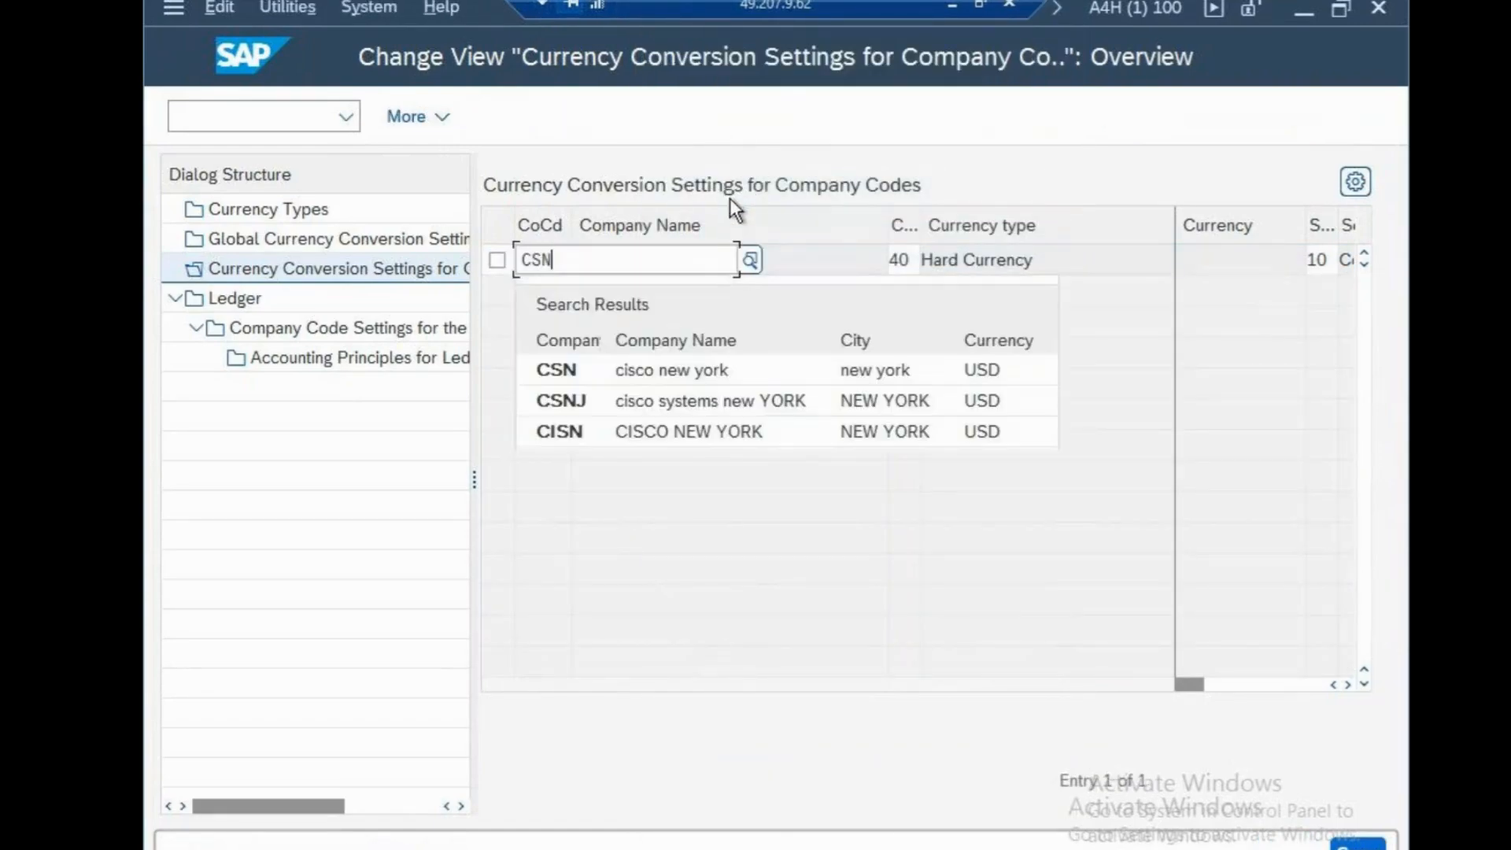
click(697, 368)
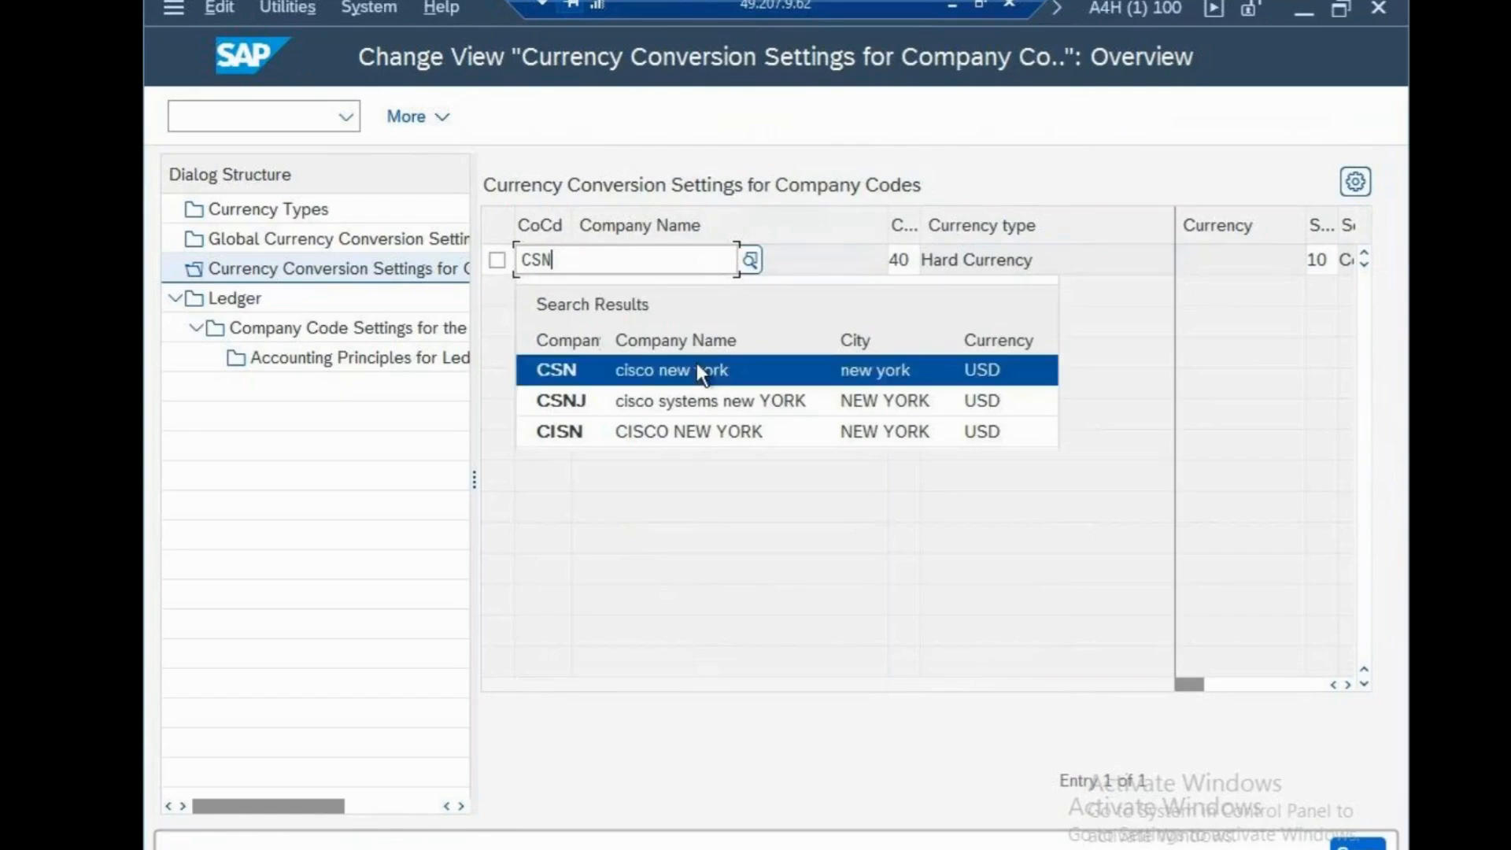
click(1358, 845)
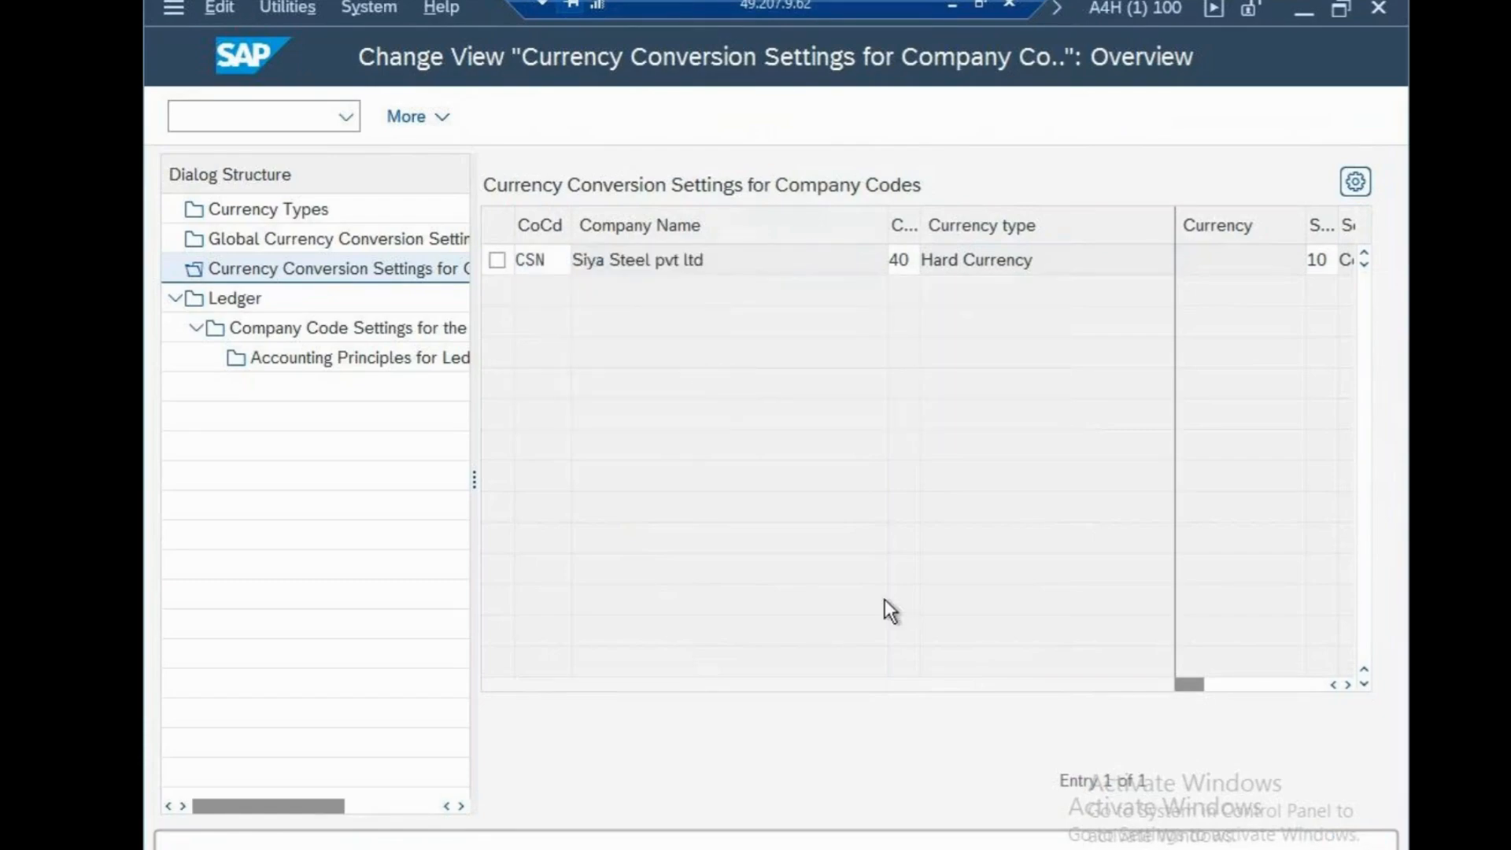
click(389, 636)
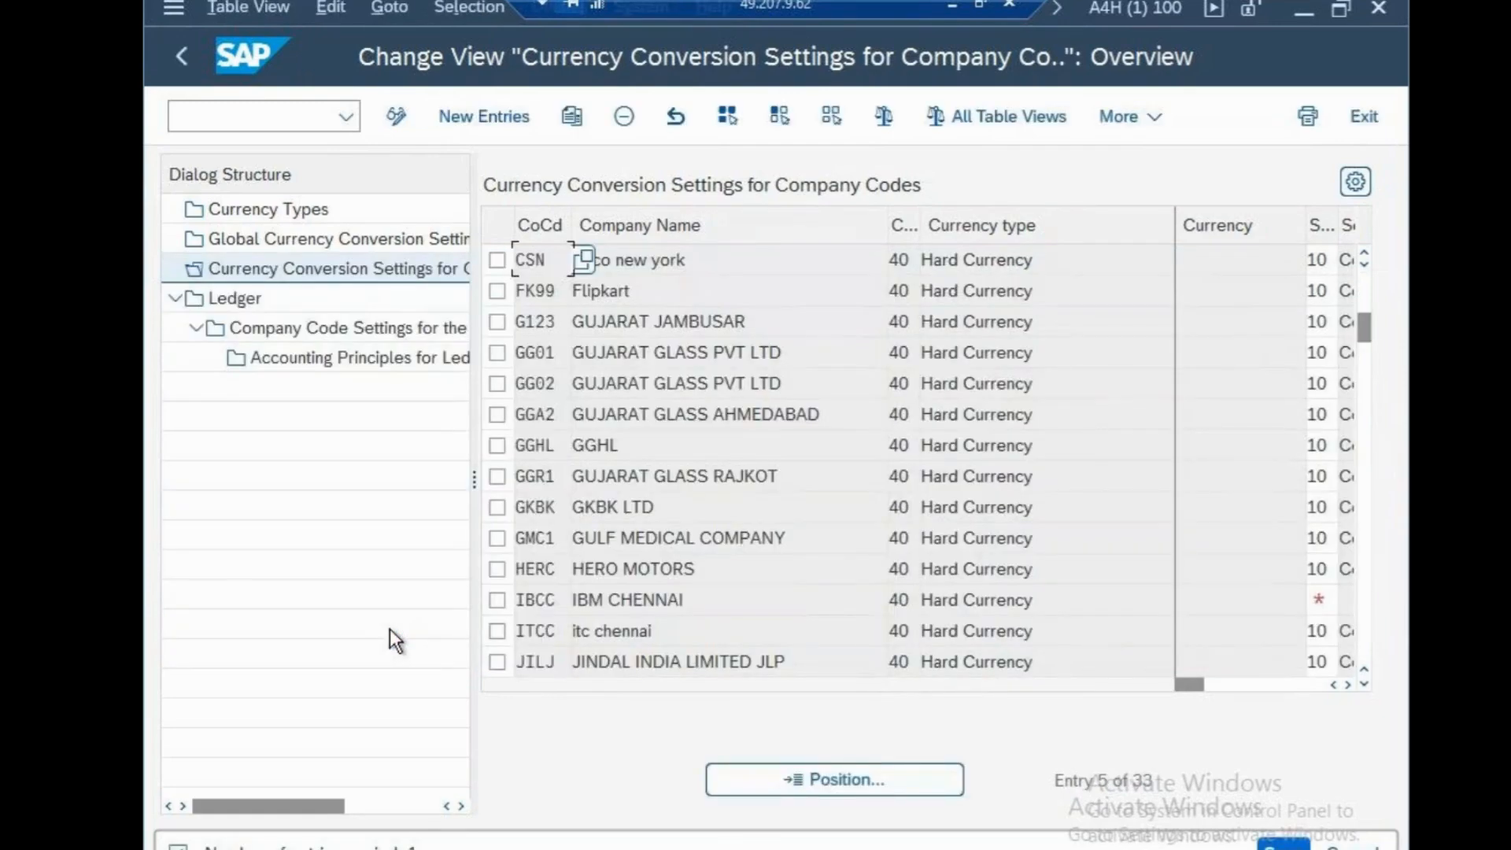
click(498, 261)
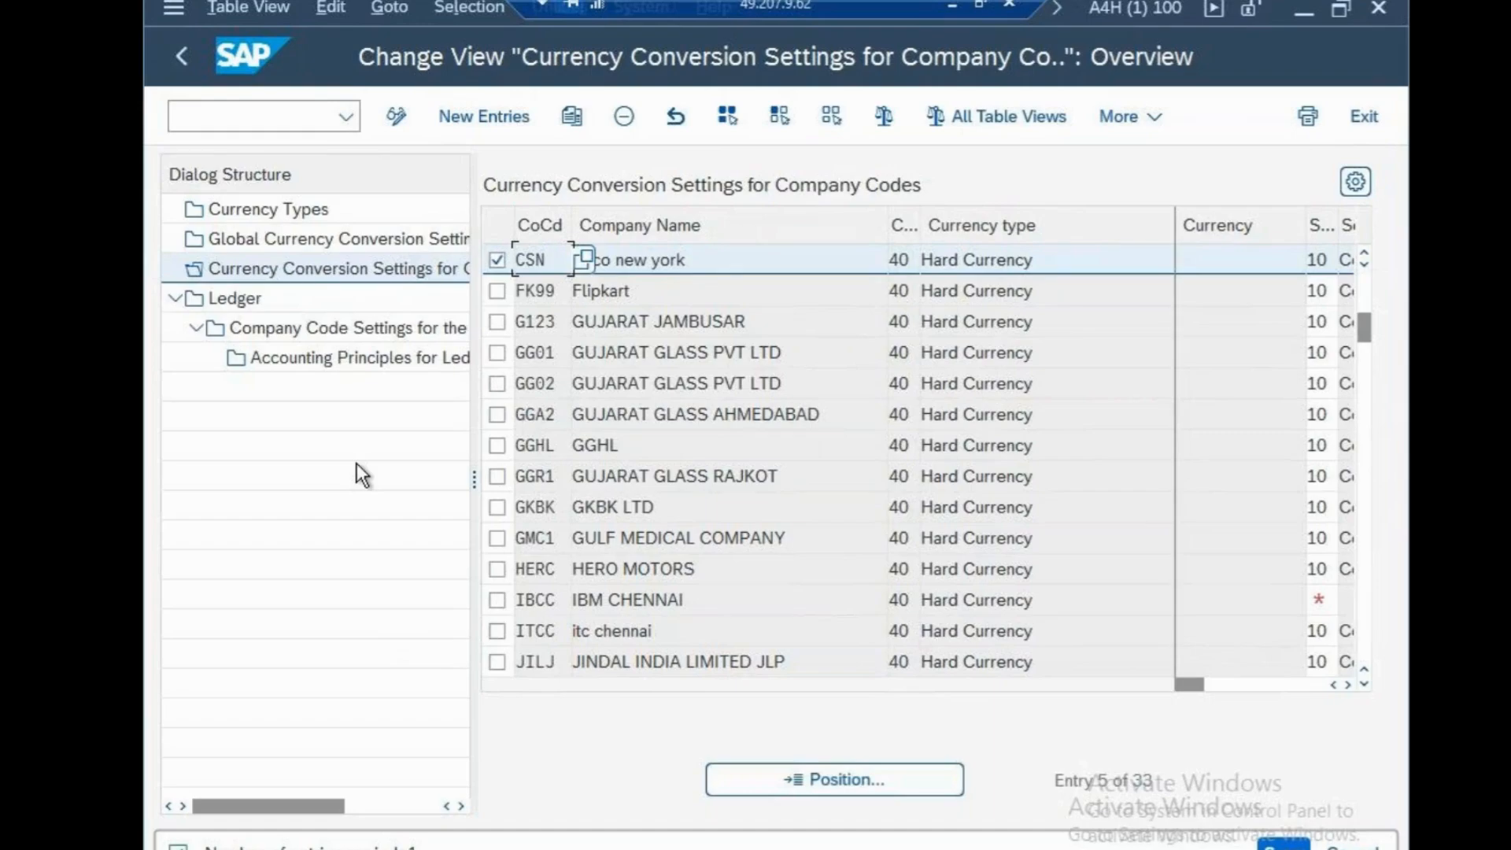
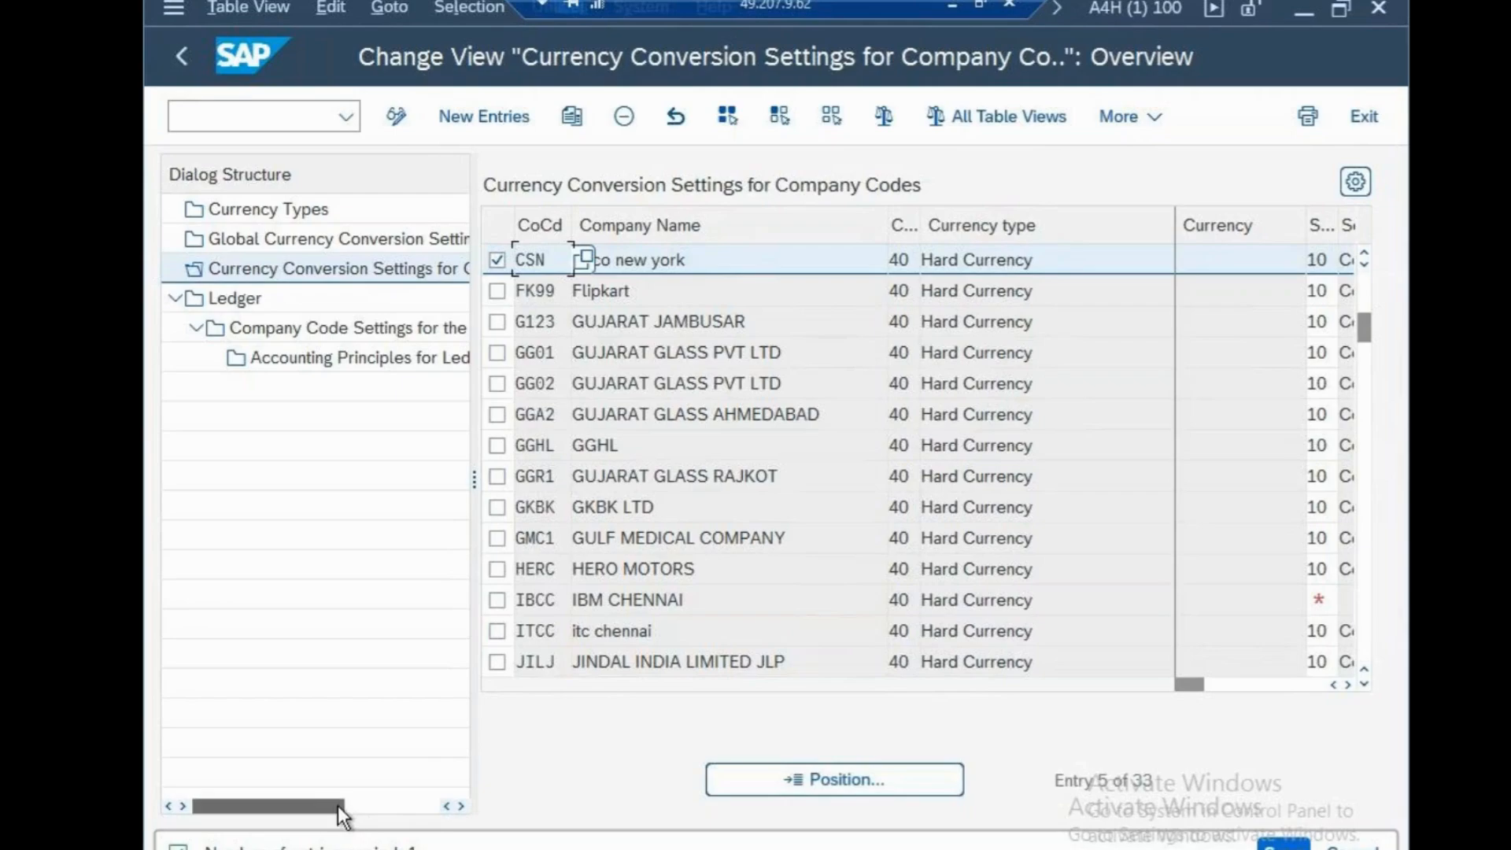
Examine the hard currency conversion settings across company codes, including source currency, exchange rate type, translation date type and real-time conversion
drag(341, 808, 432, 808)
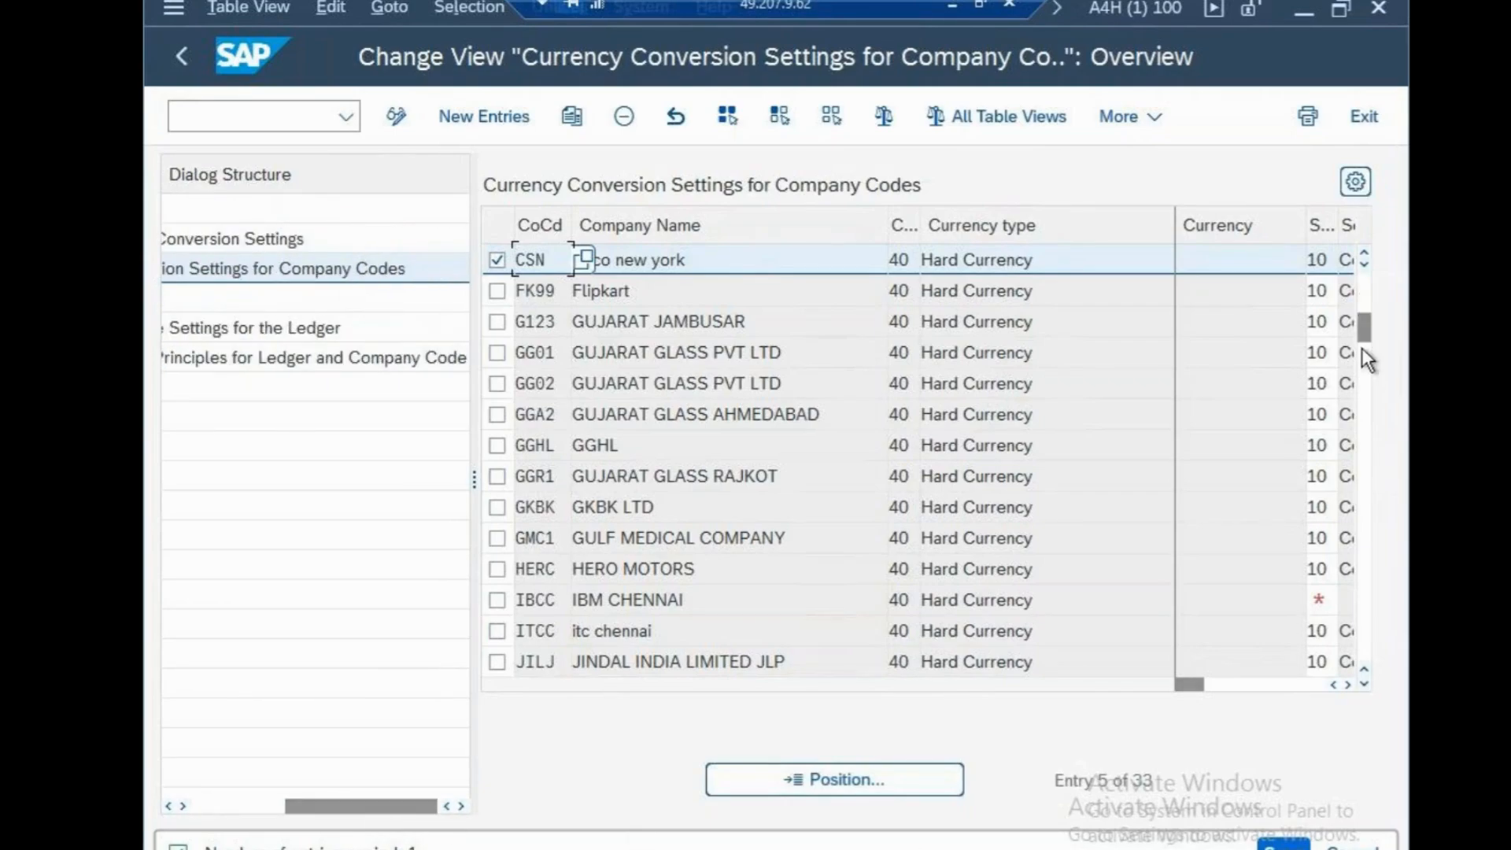
scroll(535, 463, down, 5)
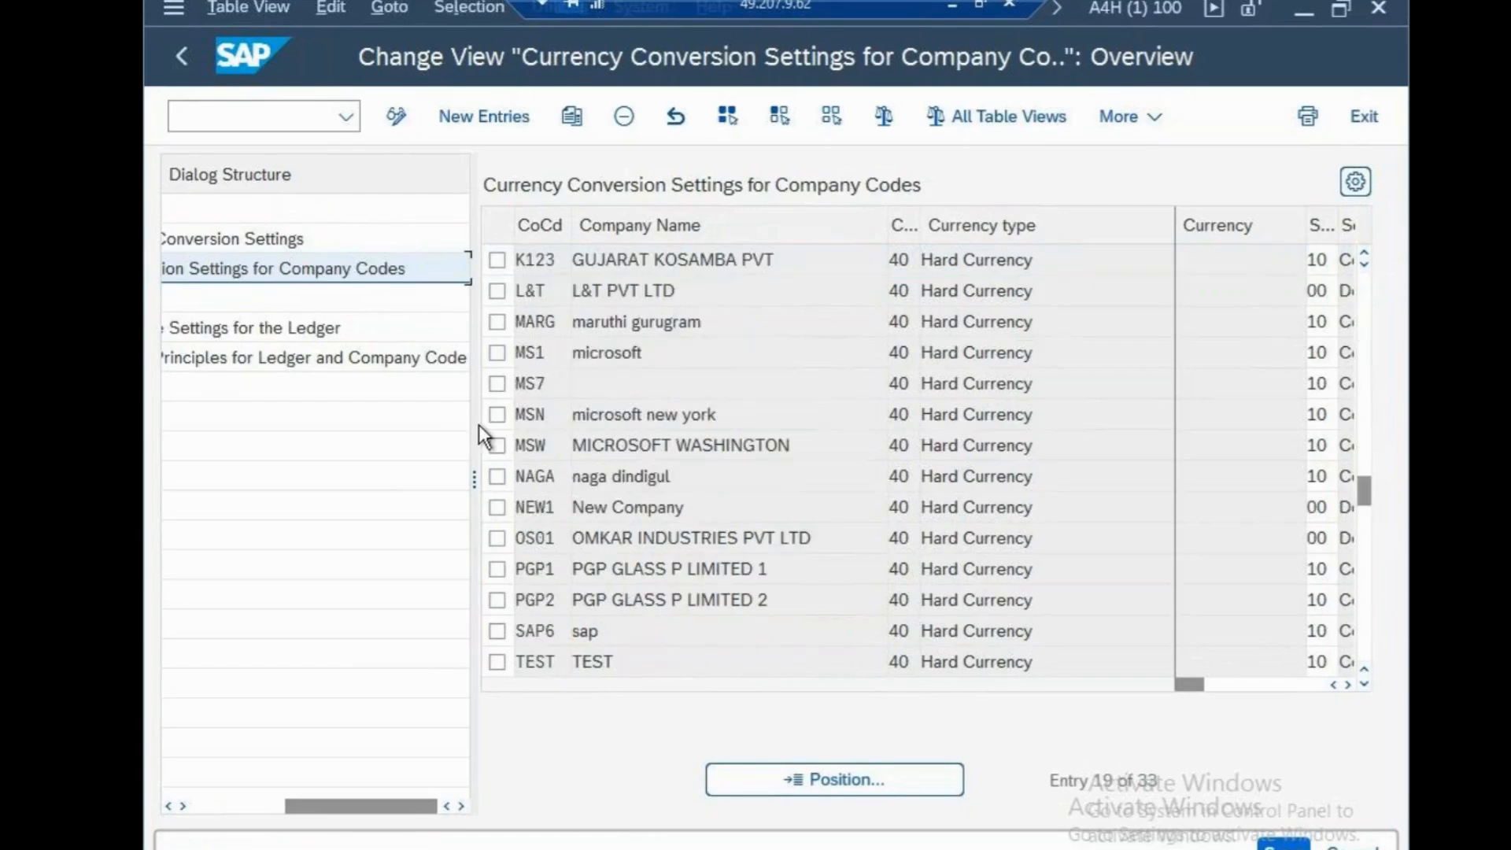
drag(472, 422, 250, 438)
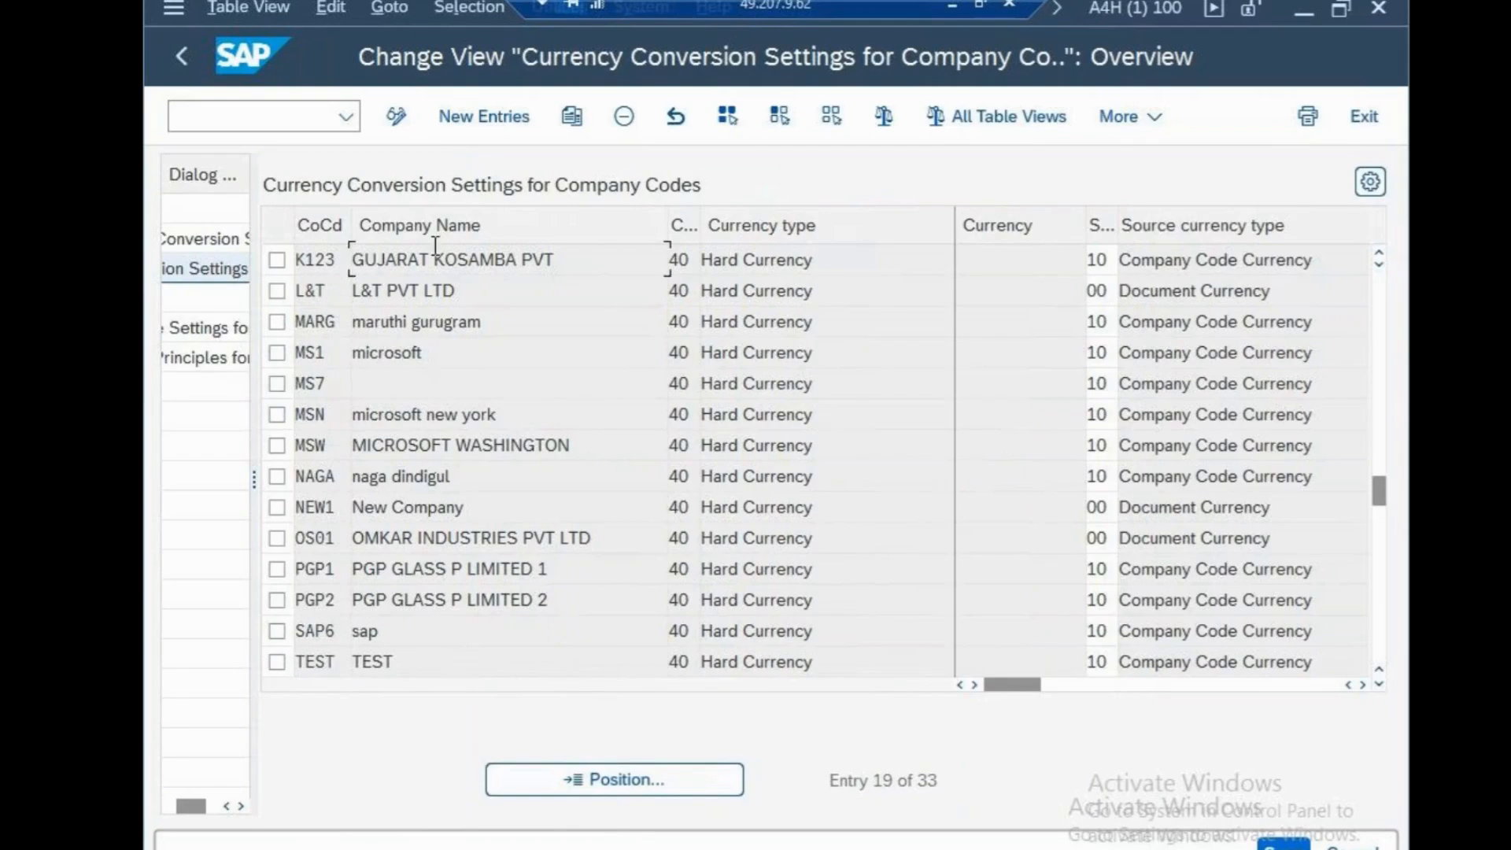
click(784, 254)
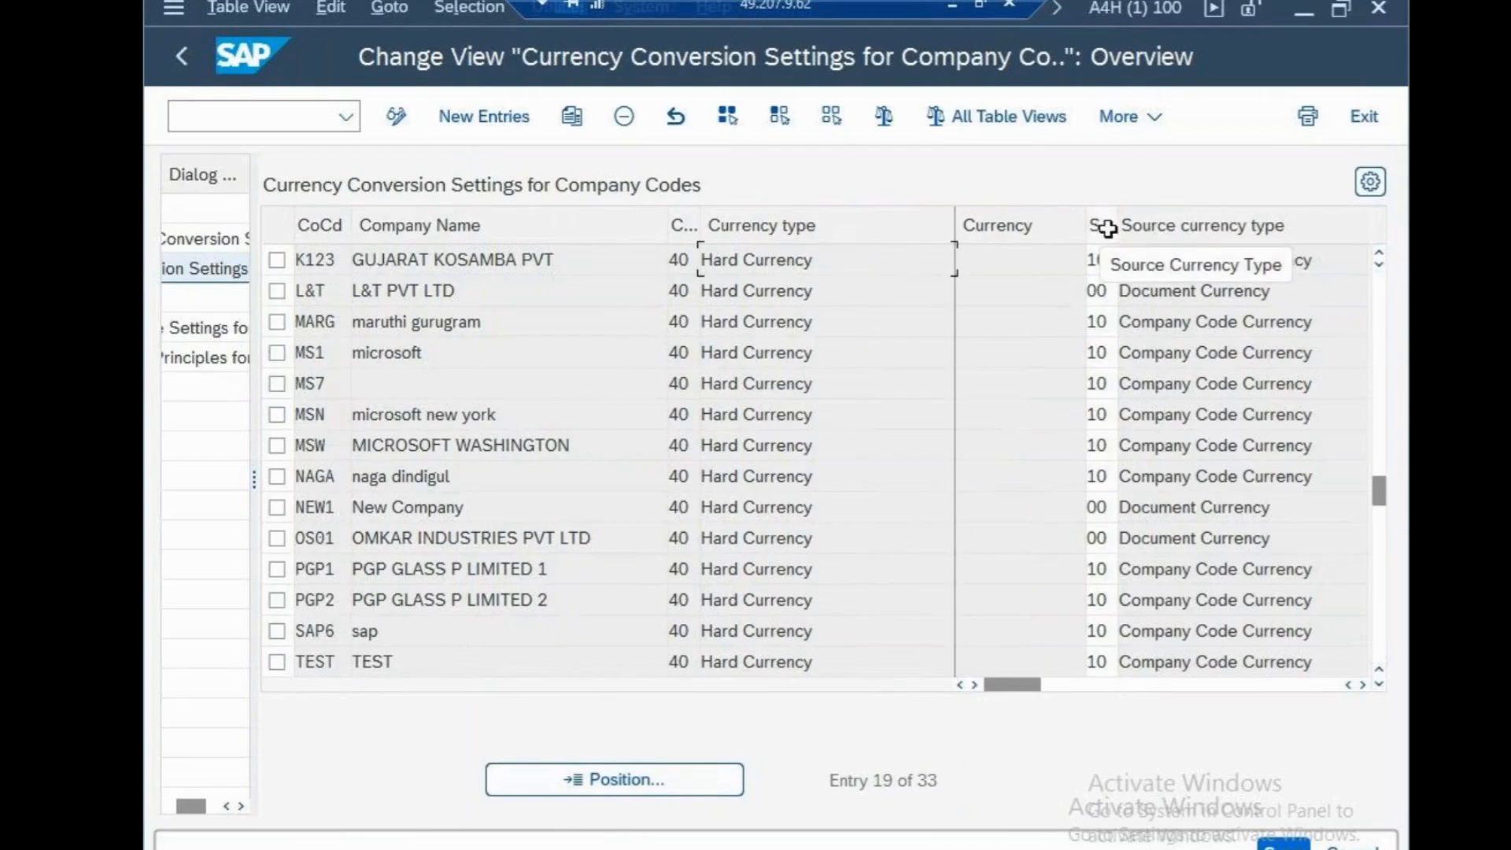
click(1359, 684)
click(1359, 683)
click(1359, 683)
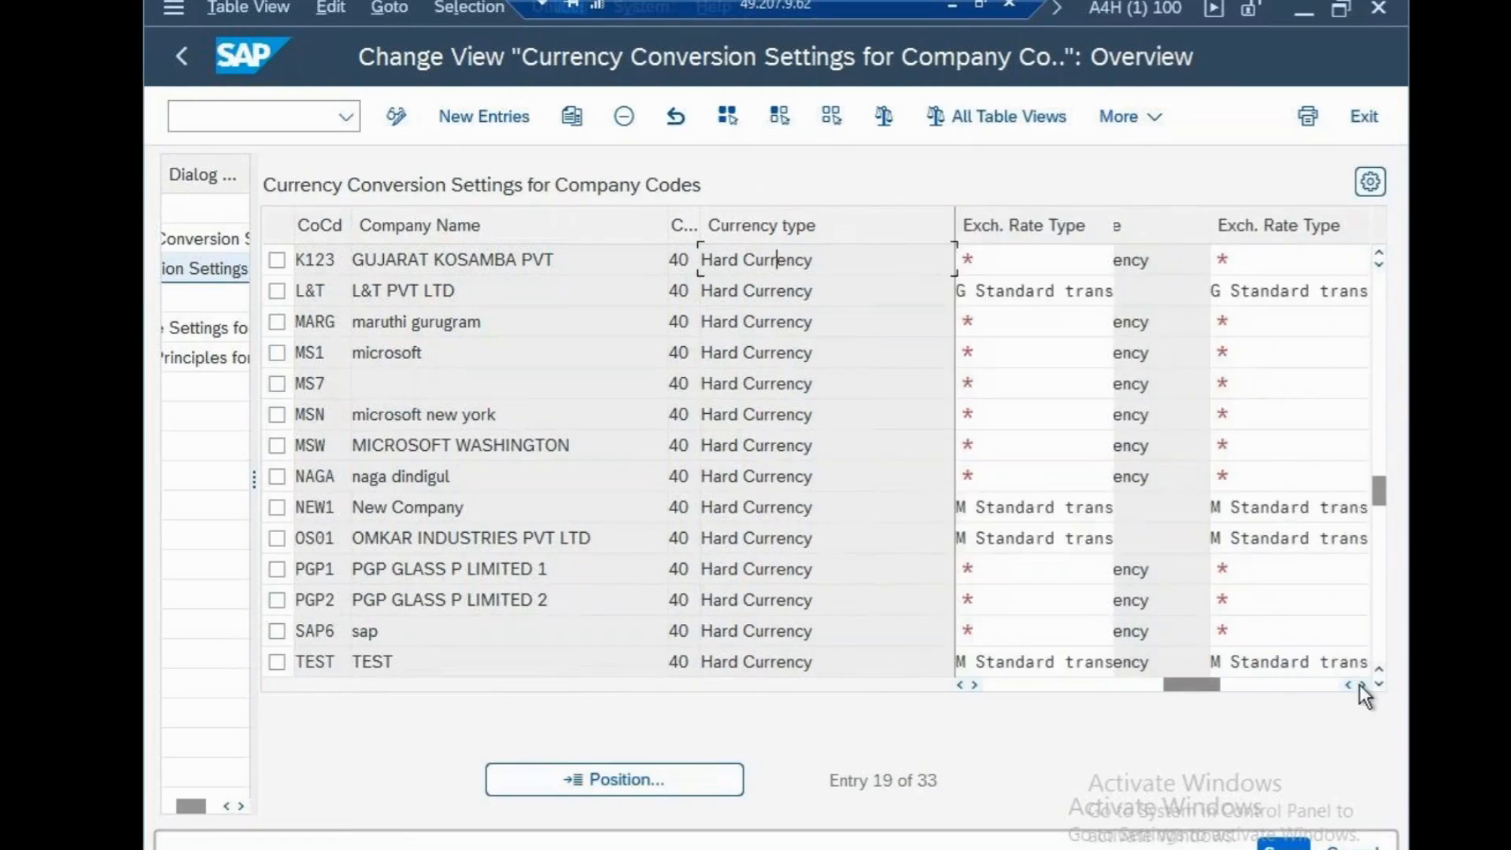
click(1359, 683)
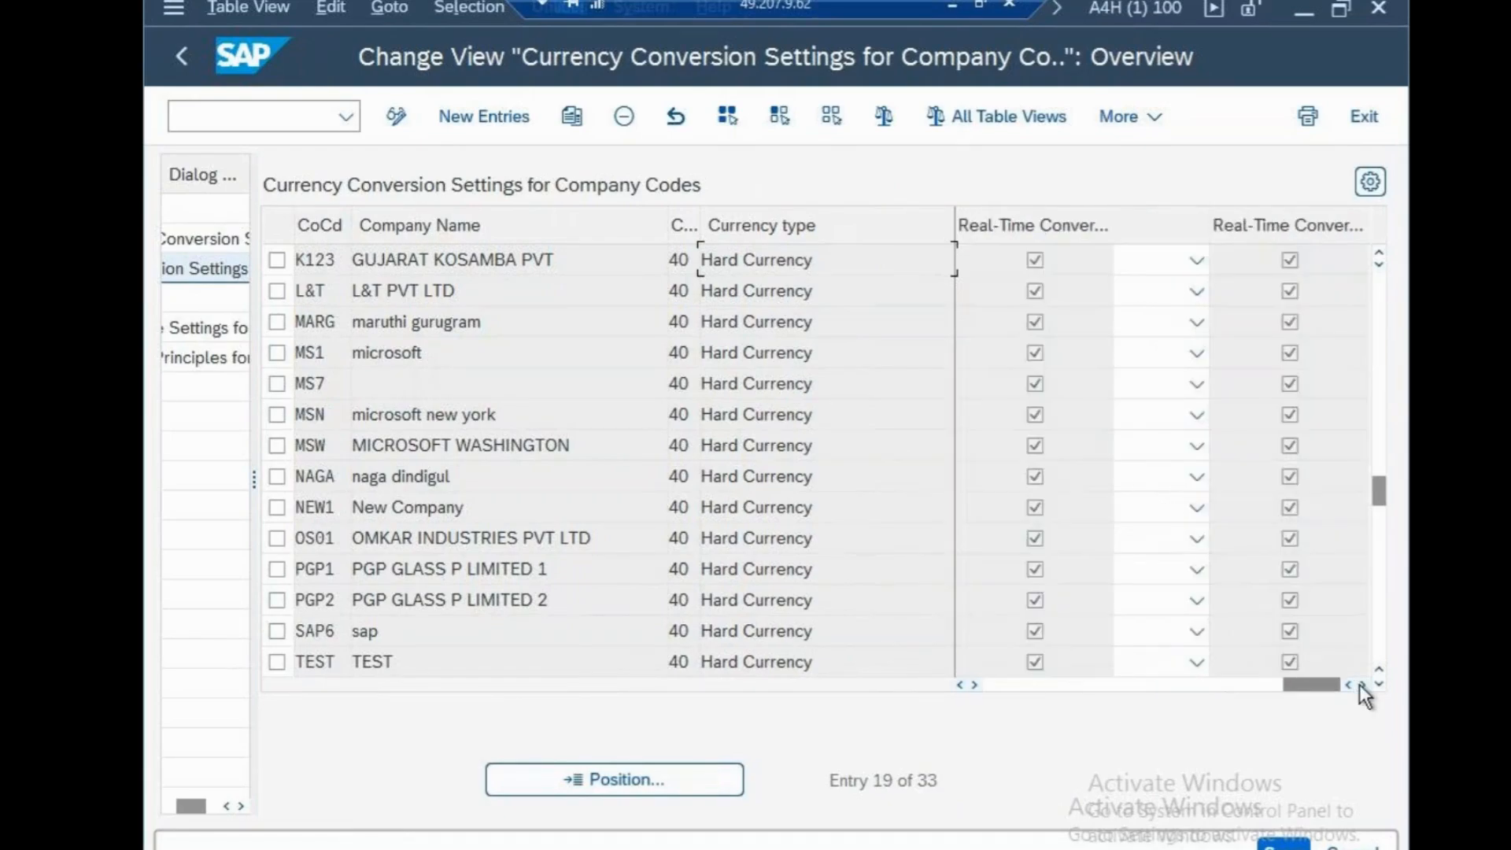
click(960, 685)
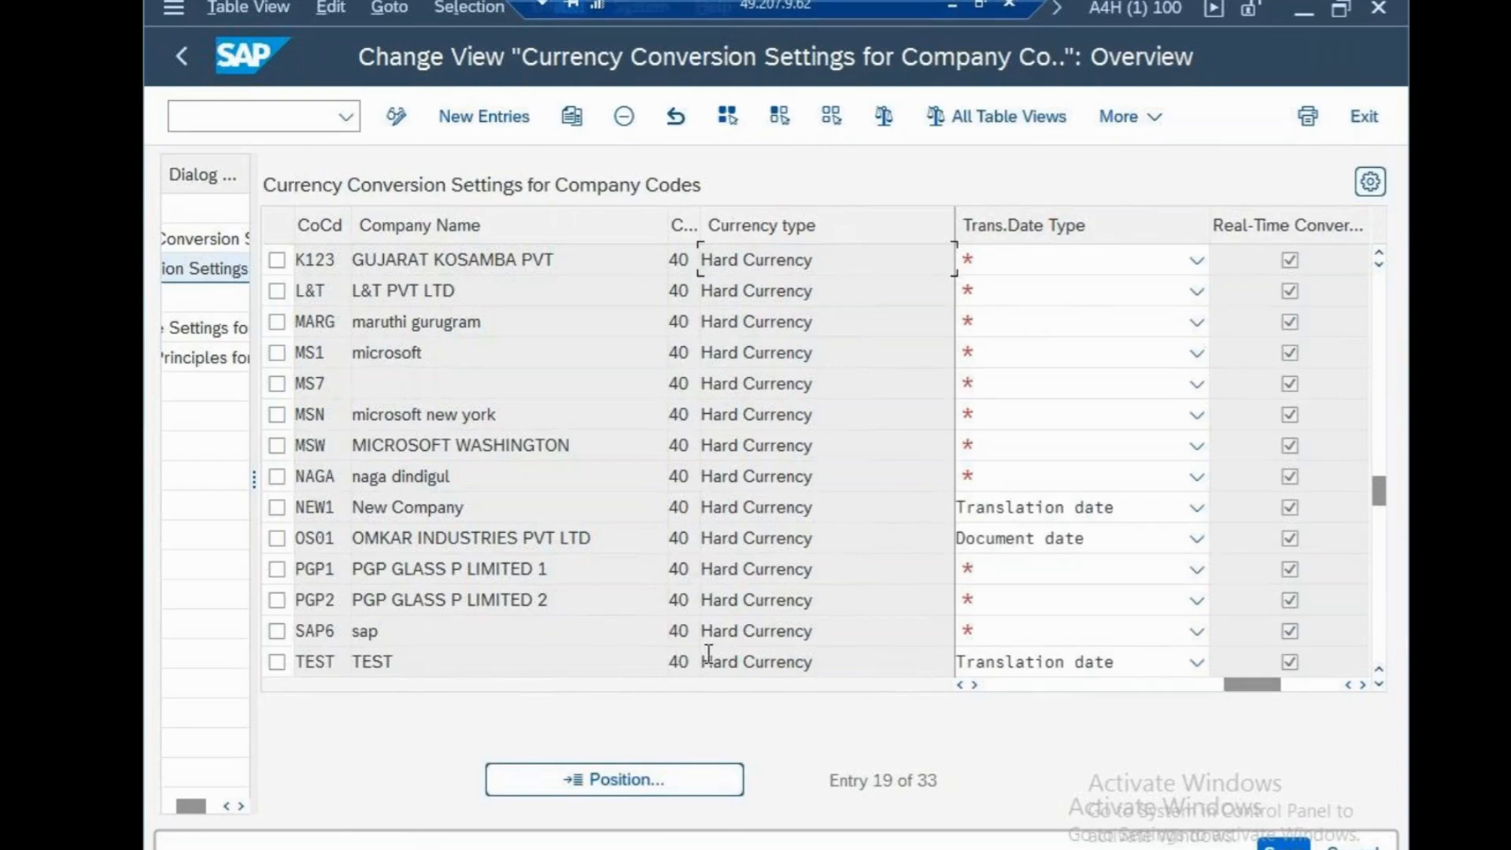
Minimize the remote SAP session and open the sap folder on Local Disk (E:) in the local File Explorer
key(super+e)
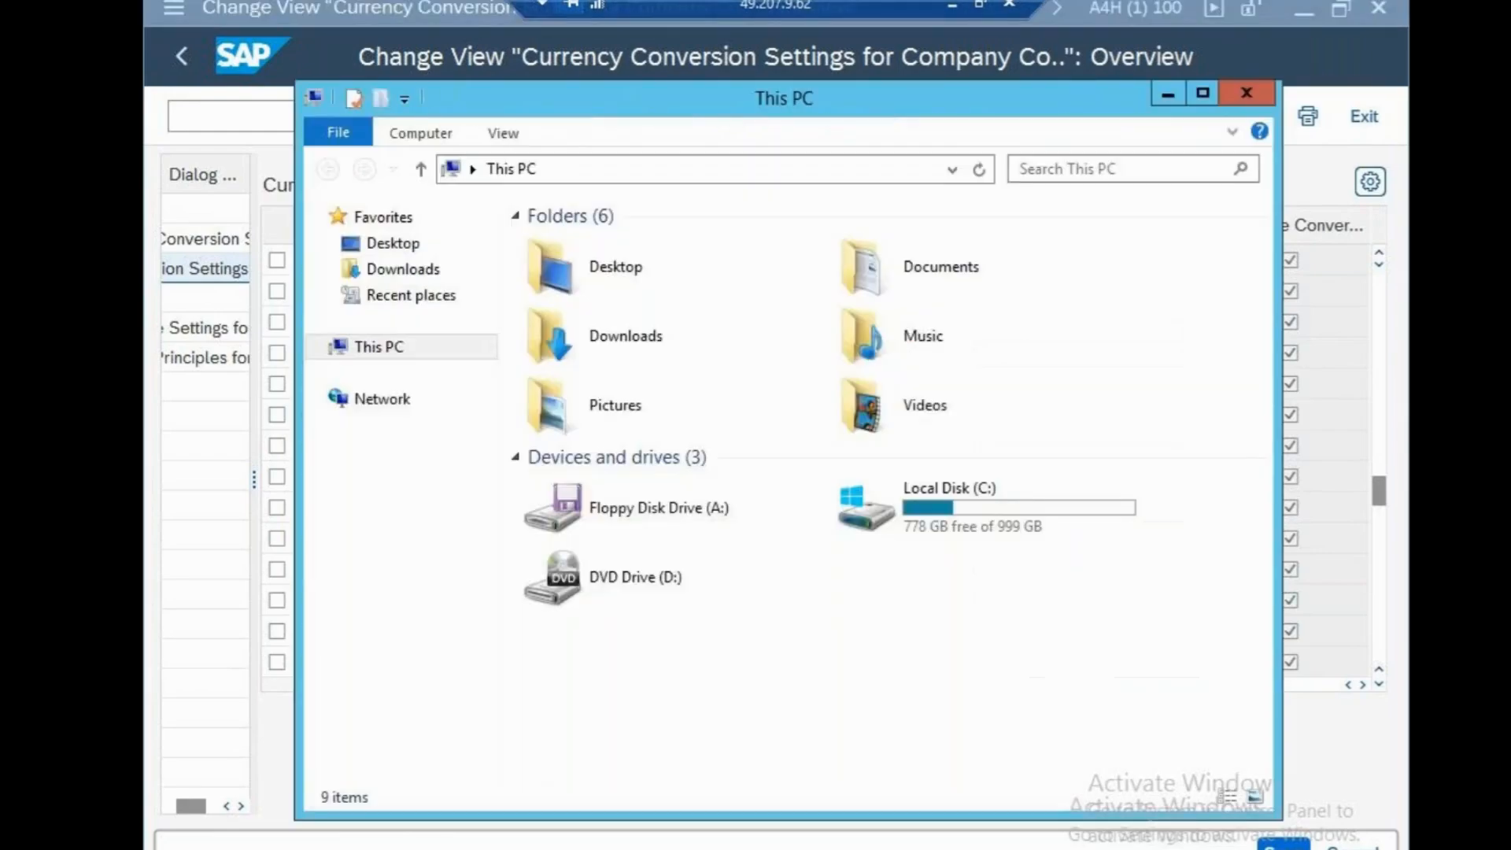
click(1169, 94)
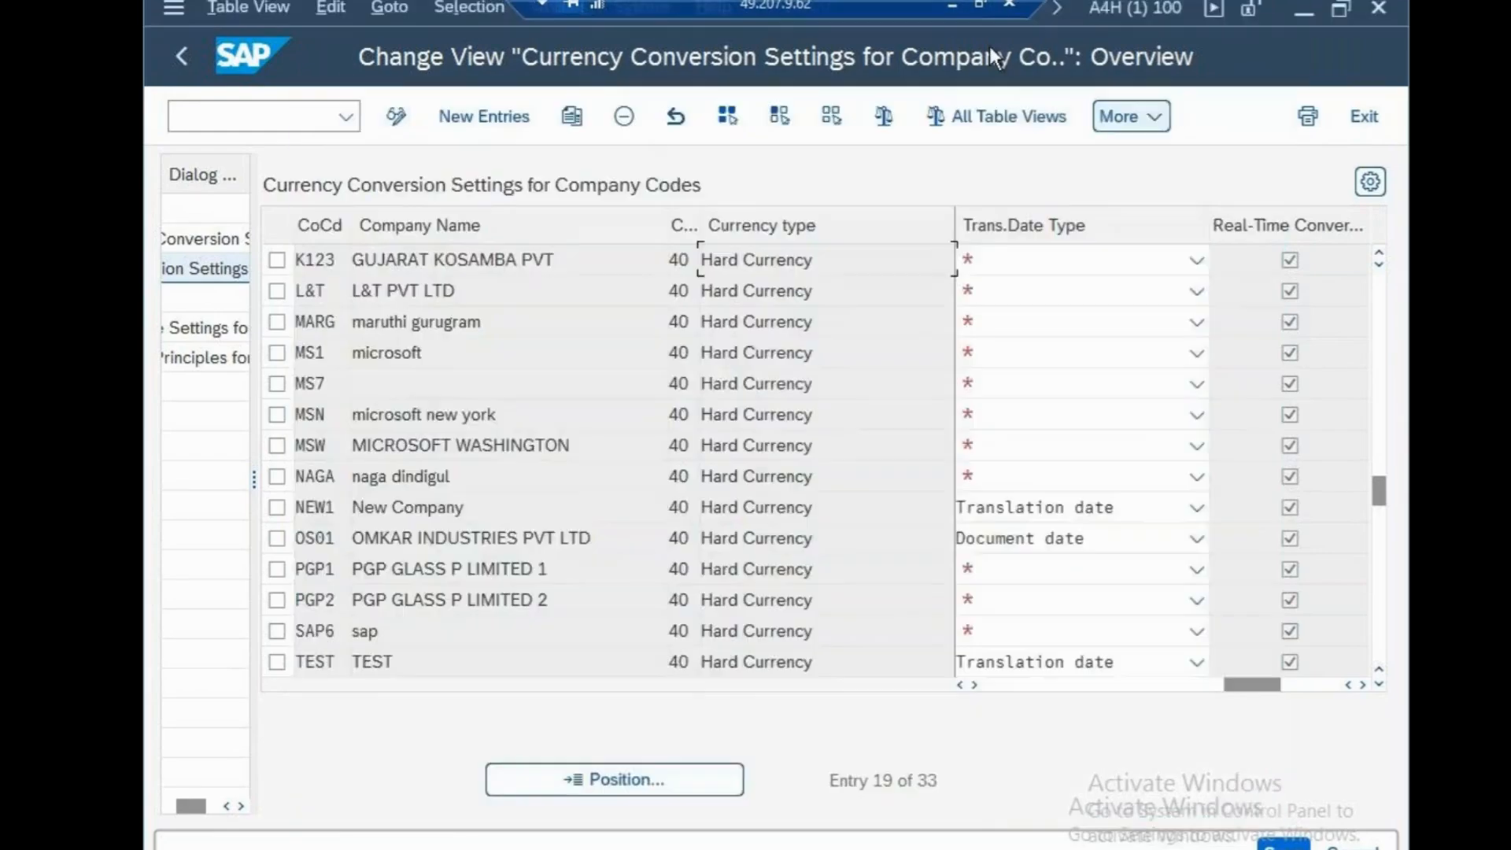
click(953, 4)
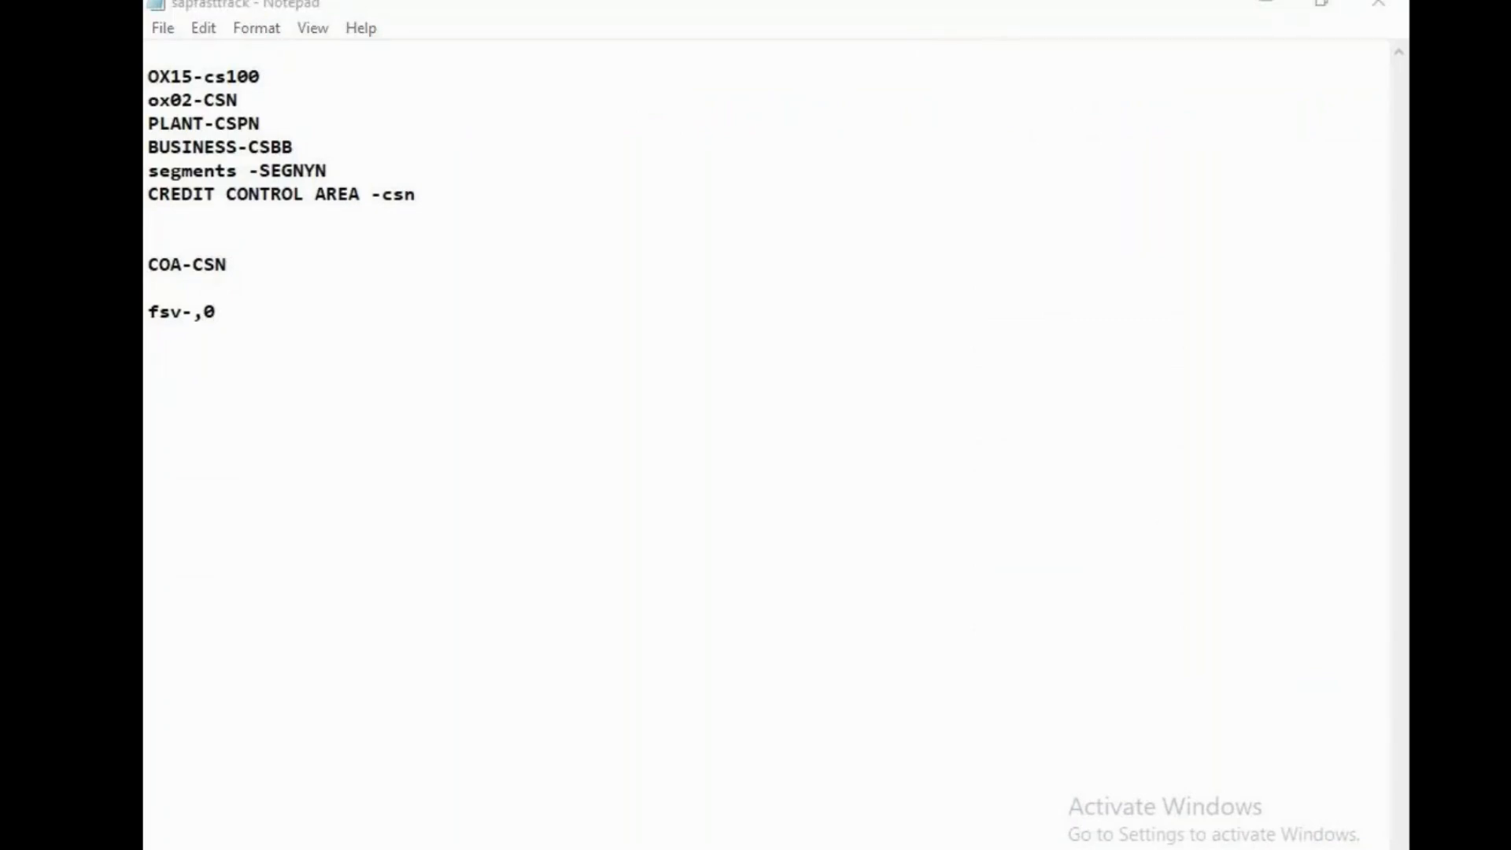
key(super+e)
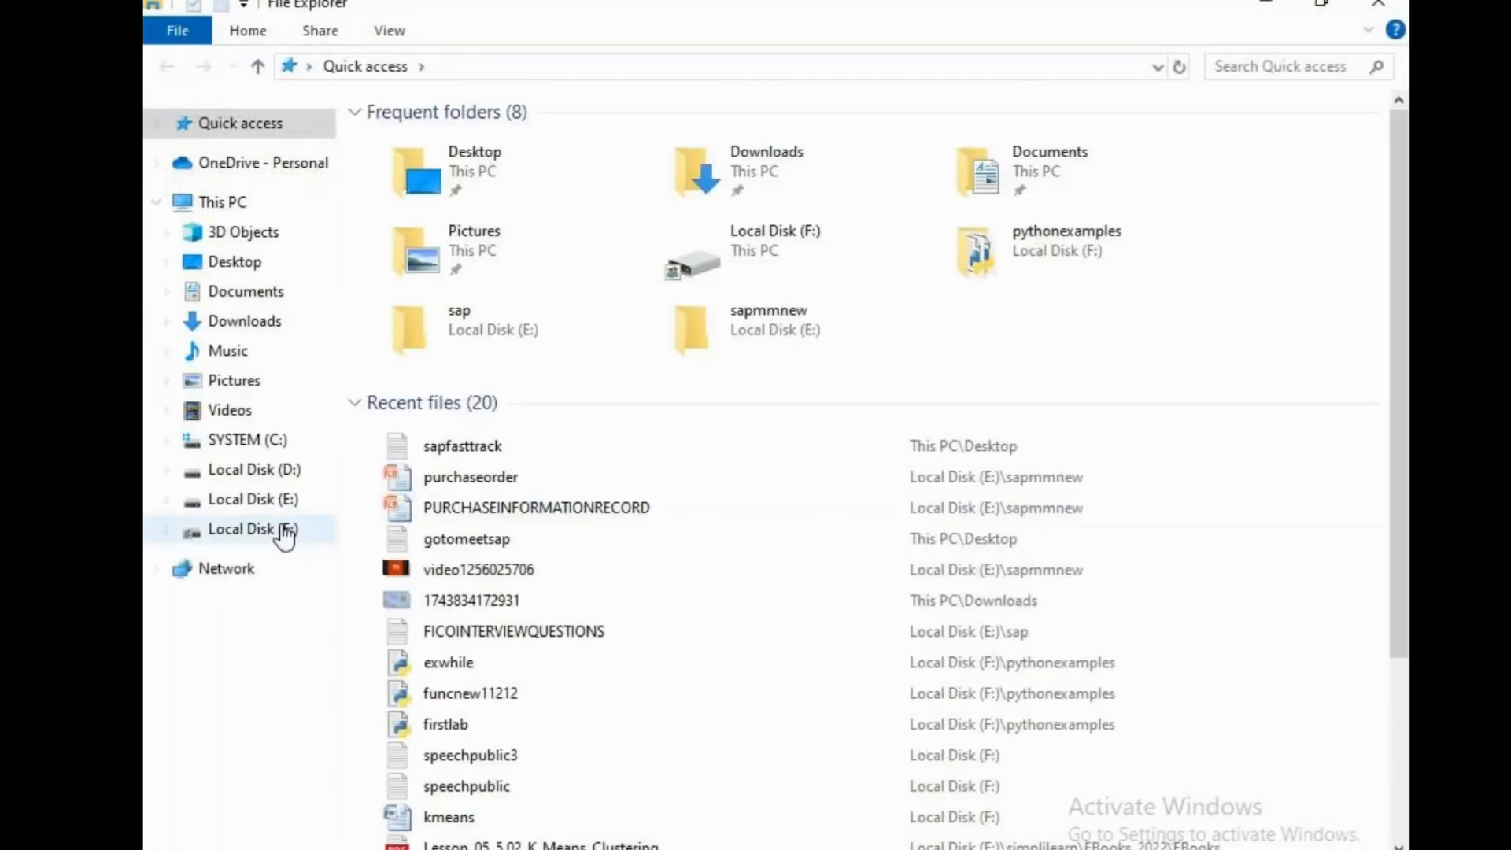
click(258, 532)
click(442, 542)
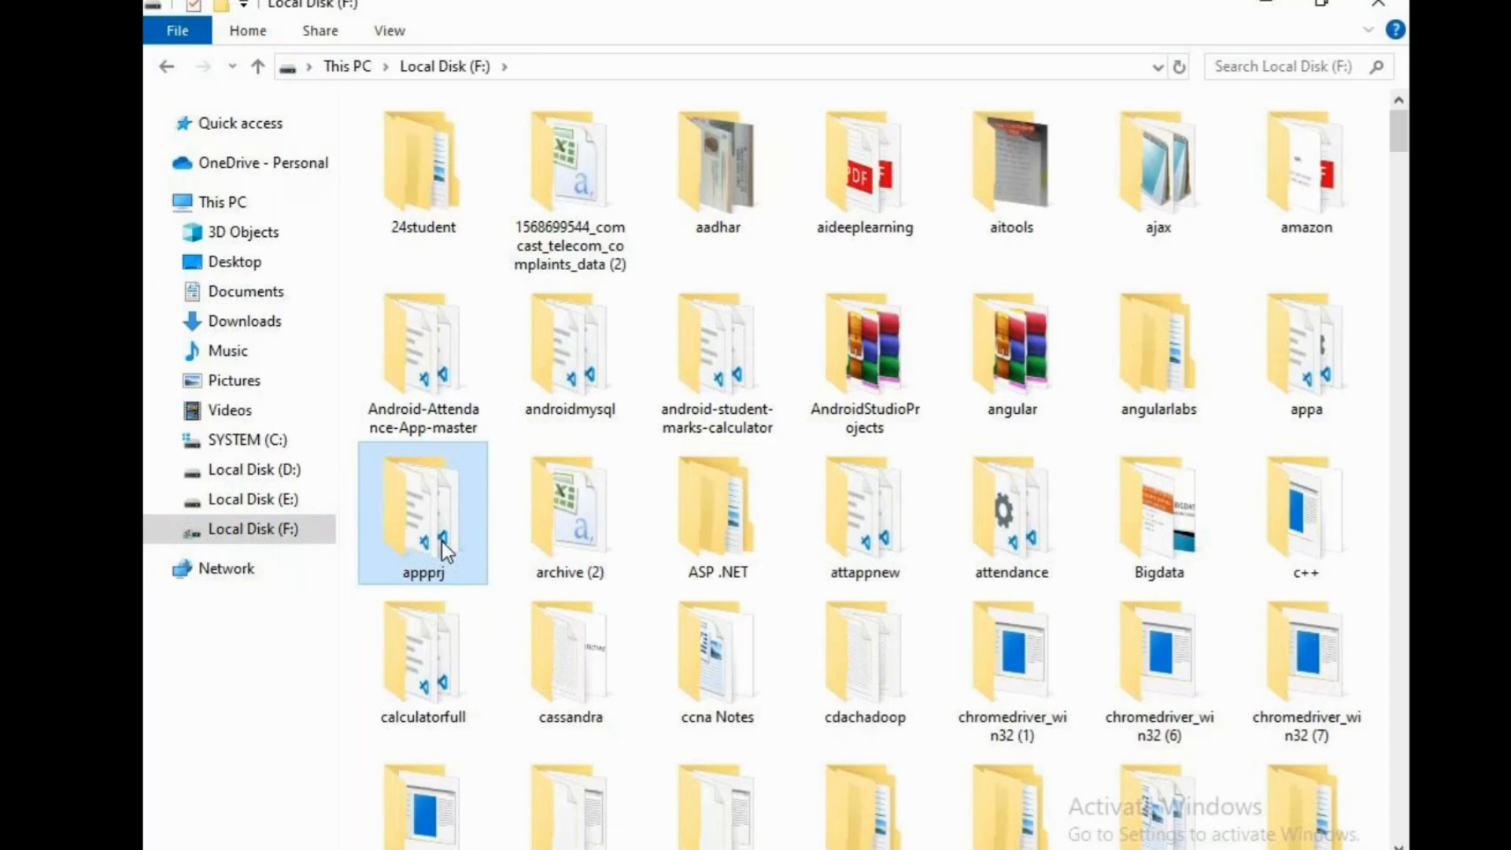
click(263, 499)
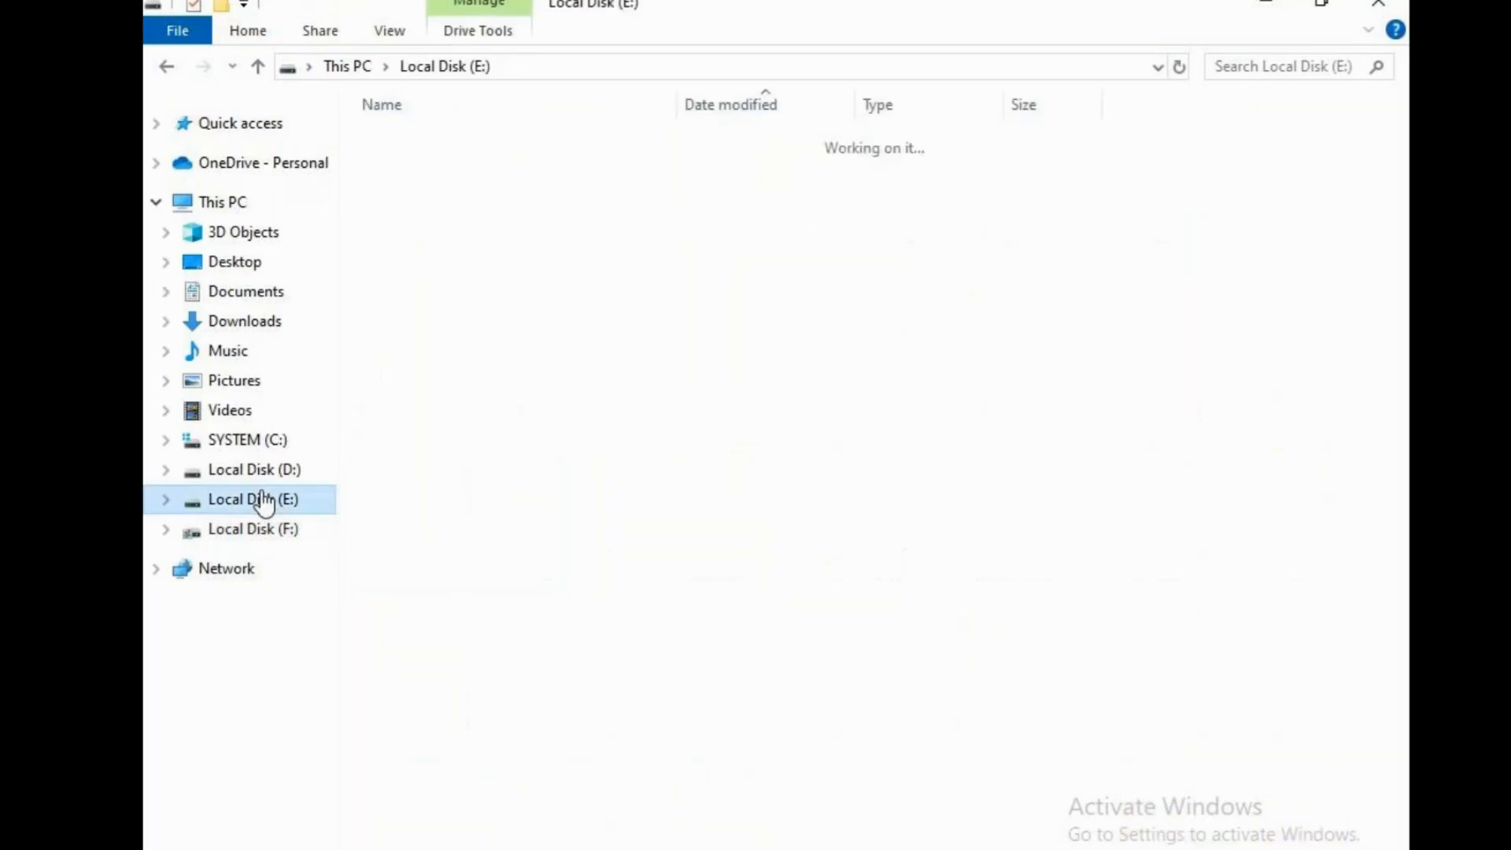
drag(1399, 259, 1400, 836)
double_click(496, 817)
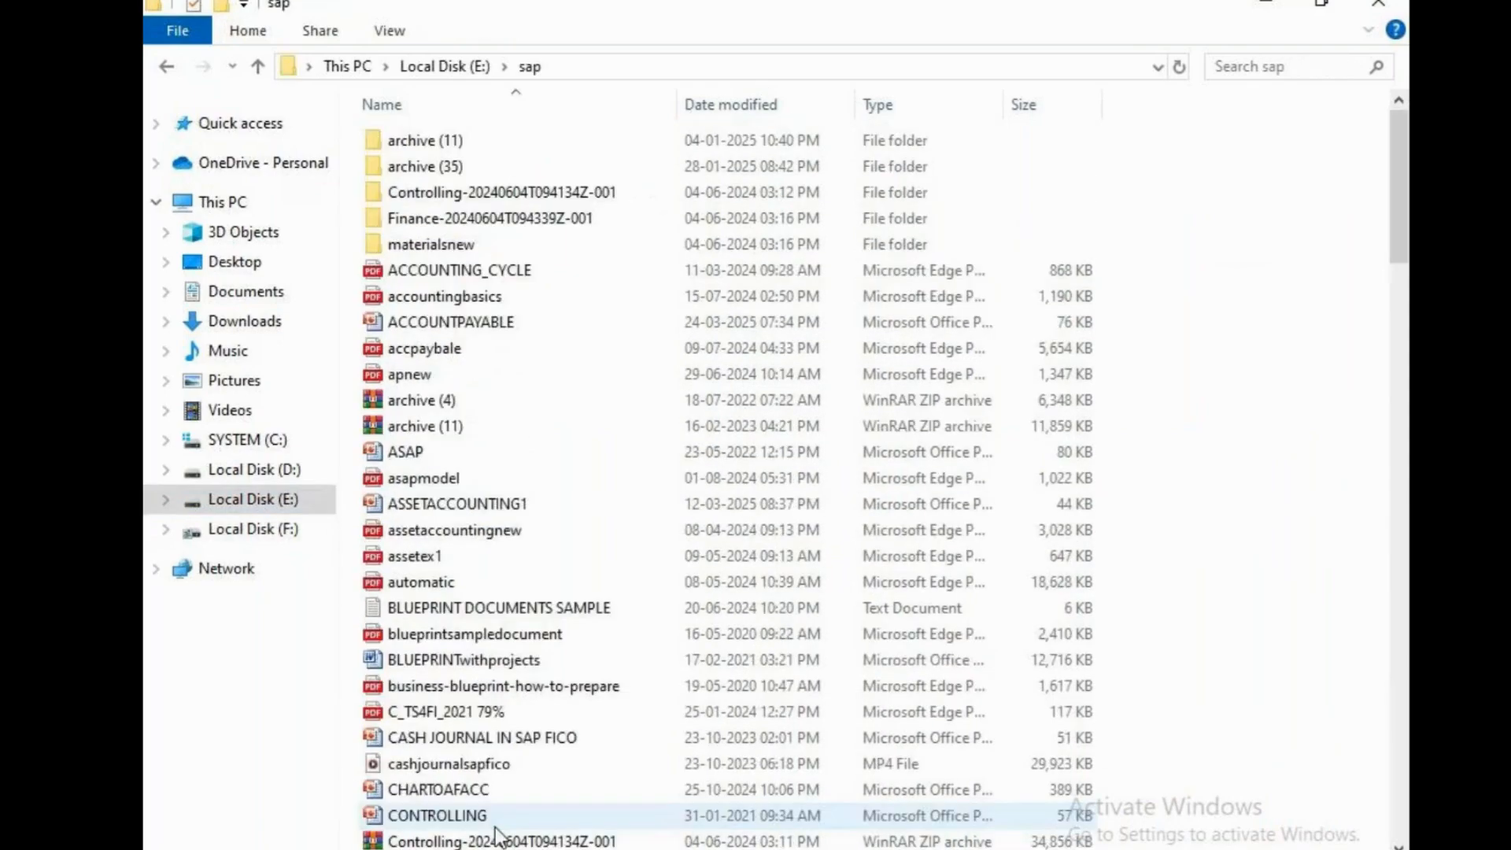
Open the text file F-02UNIVERSALJOURNAL ERROR from the sap folder and maximize its window
scroll(470, 630, down, 13)
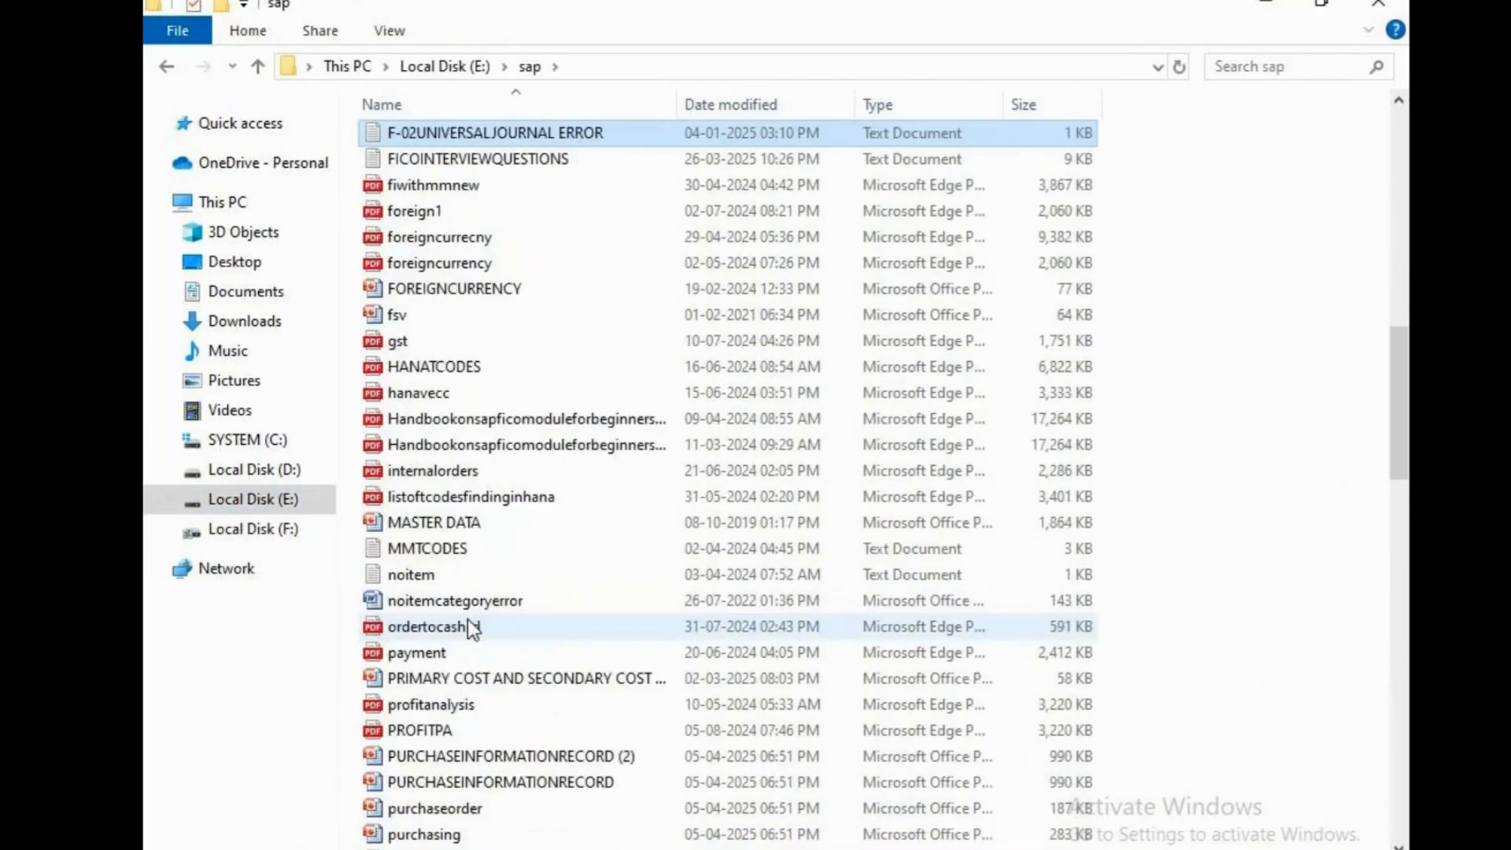
double_click(504, 132)
click(676, 247)
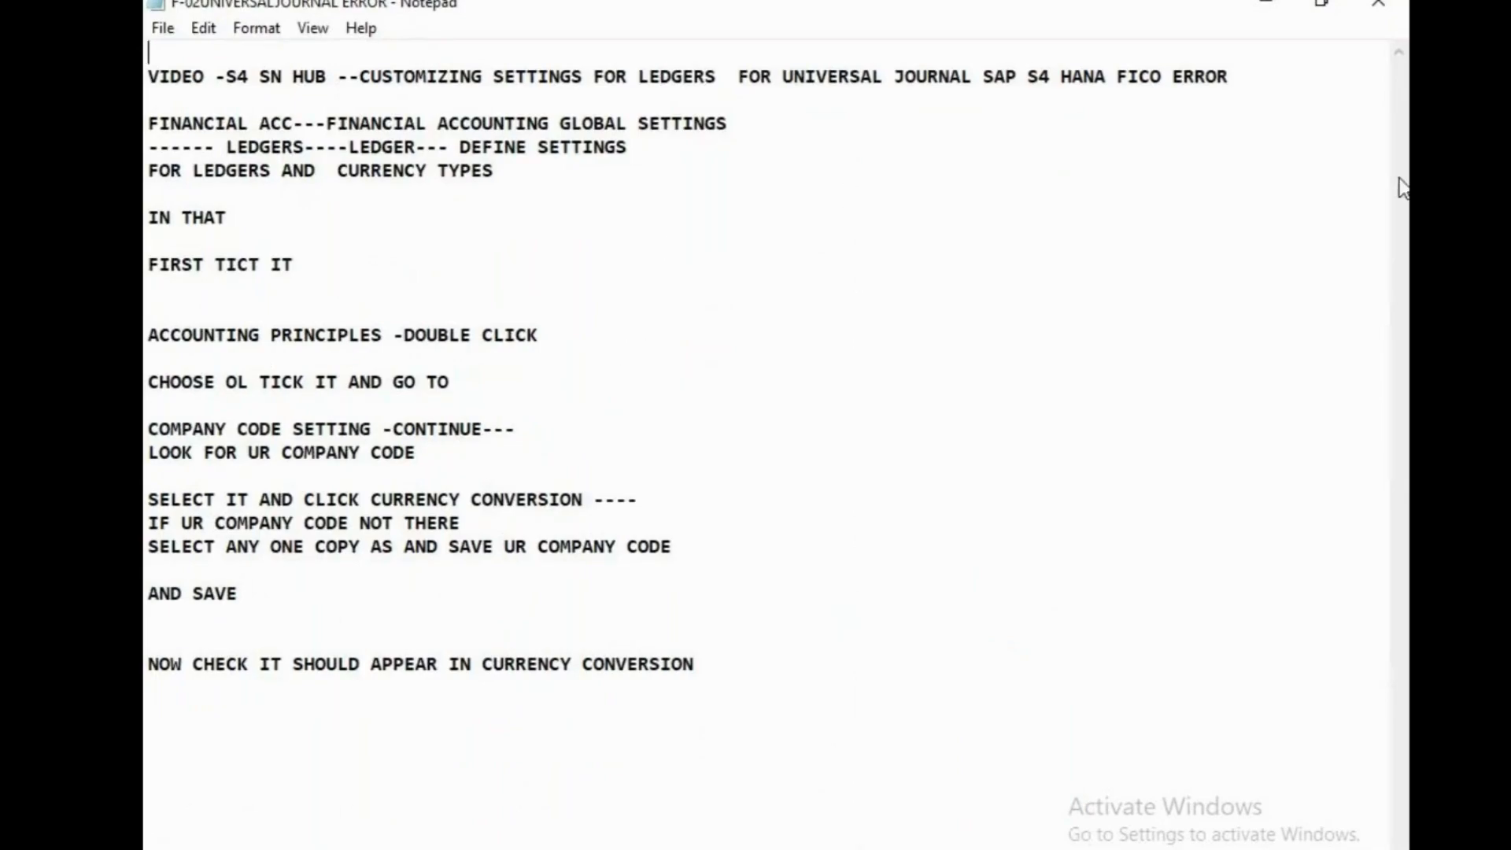
Copy the ledger and currency type instructions below the title line into a new, maximized Notepad document
click(150, 125)
drag(152, 125, 779, 687)
key(ctrl+c)
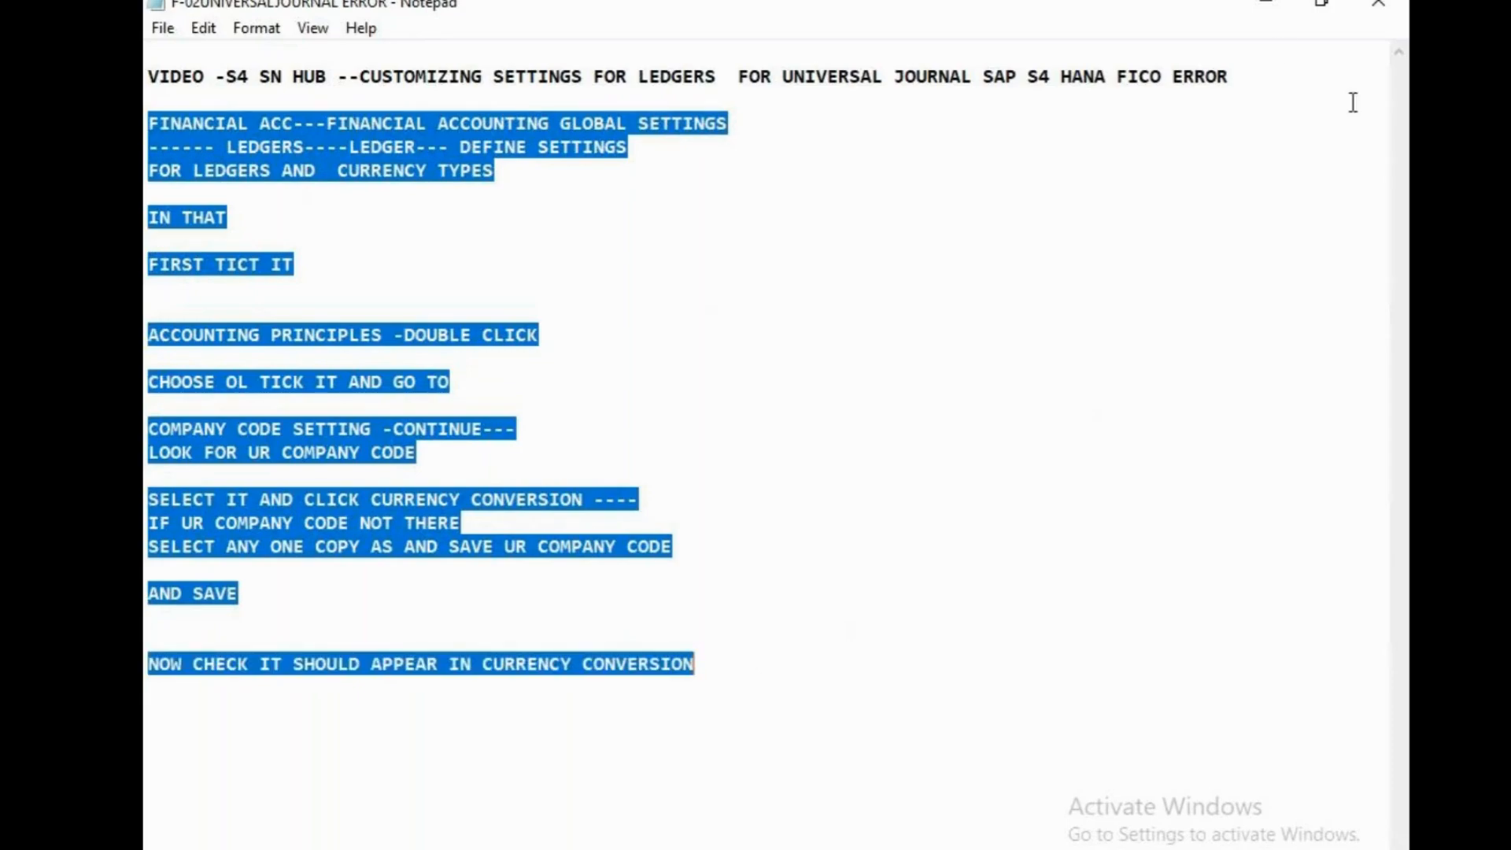
click(1278, 8)
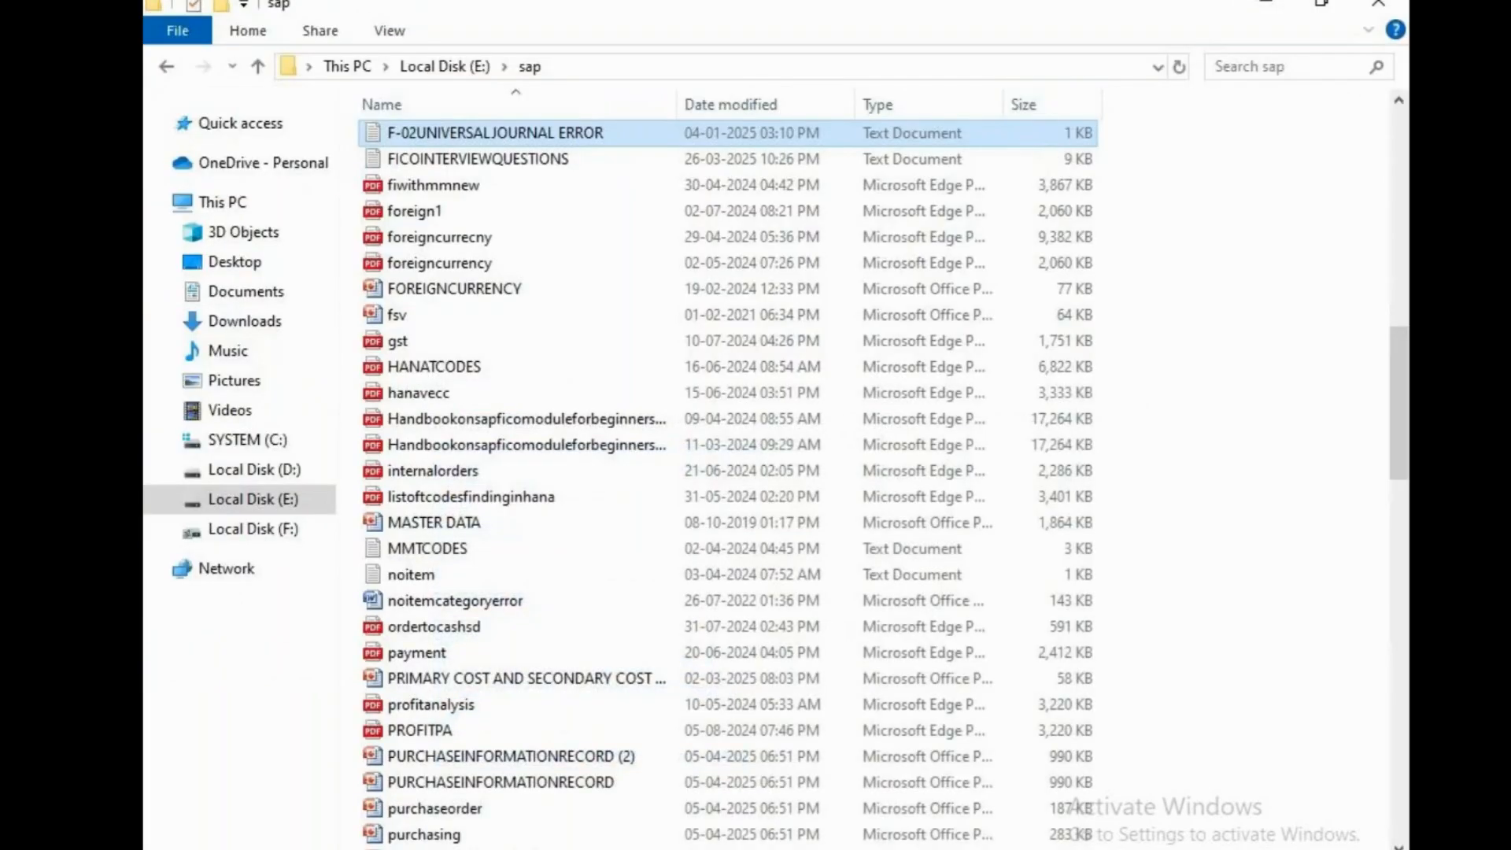
key(super)
text(NOTEPA)
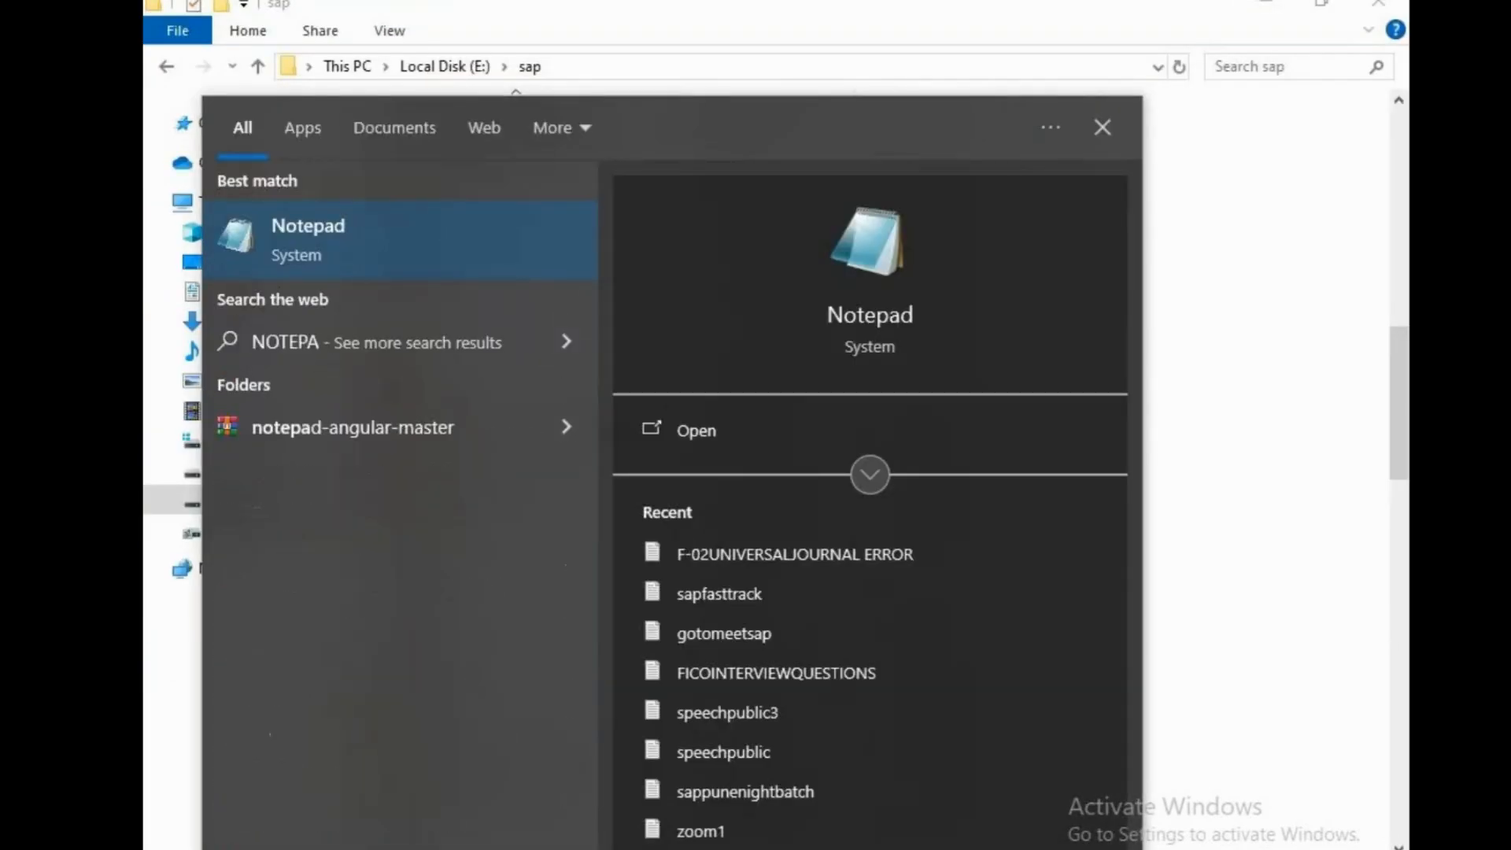
key(Return)
key(ctrl+v)
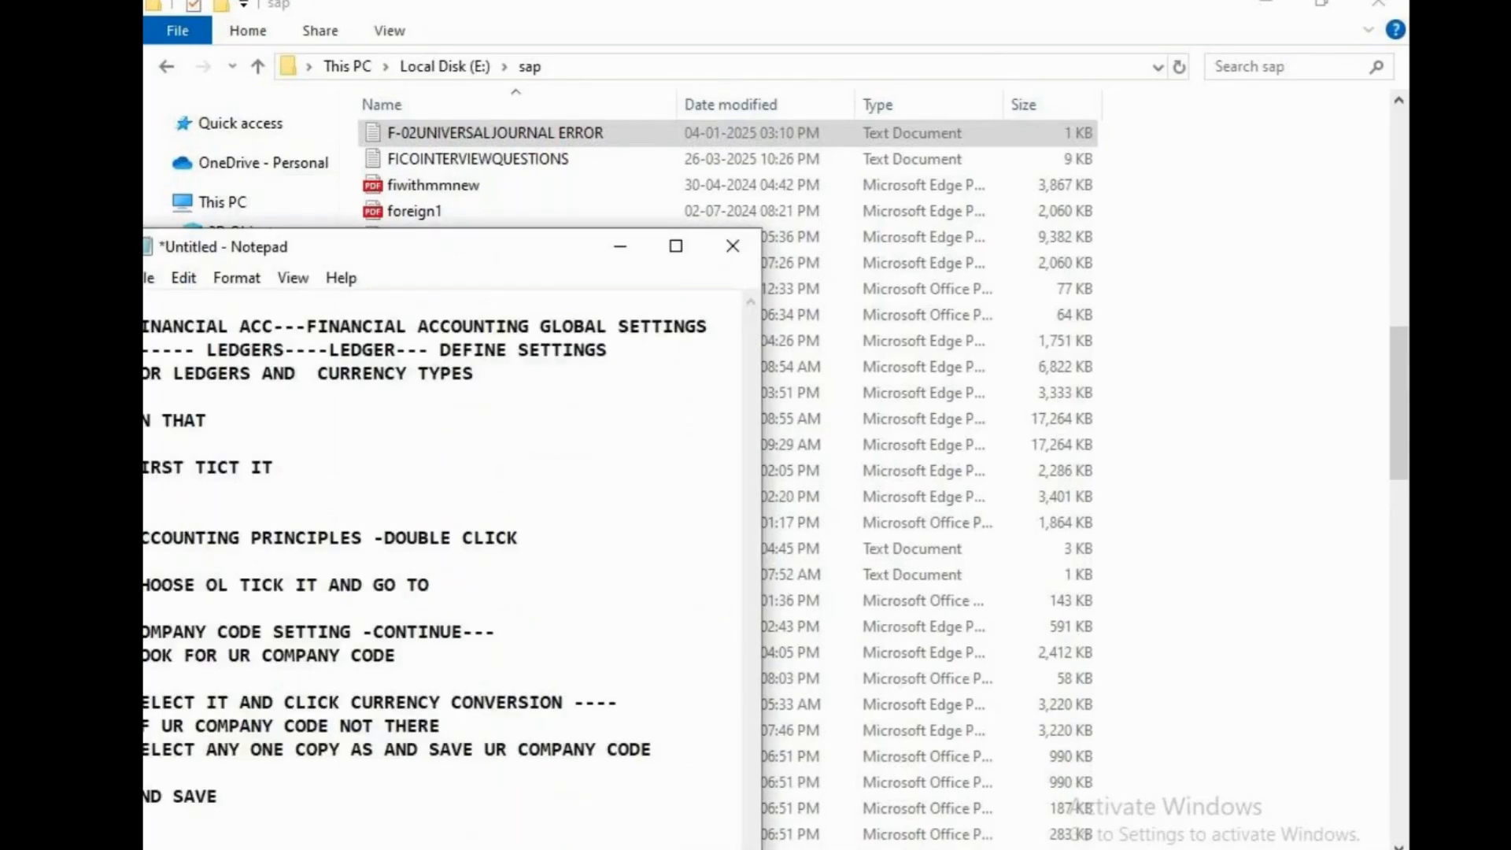
double_click(680, 250)
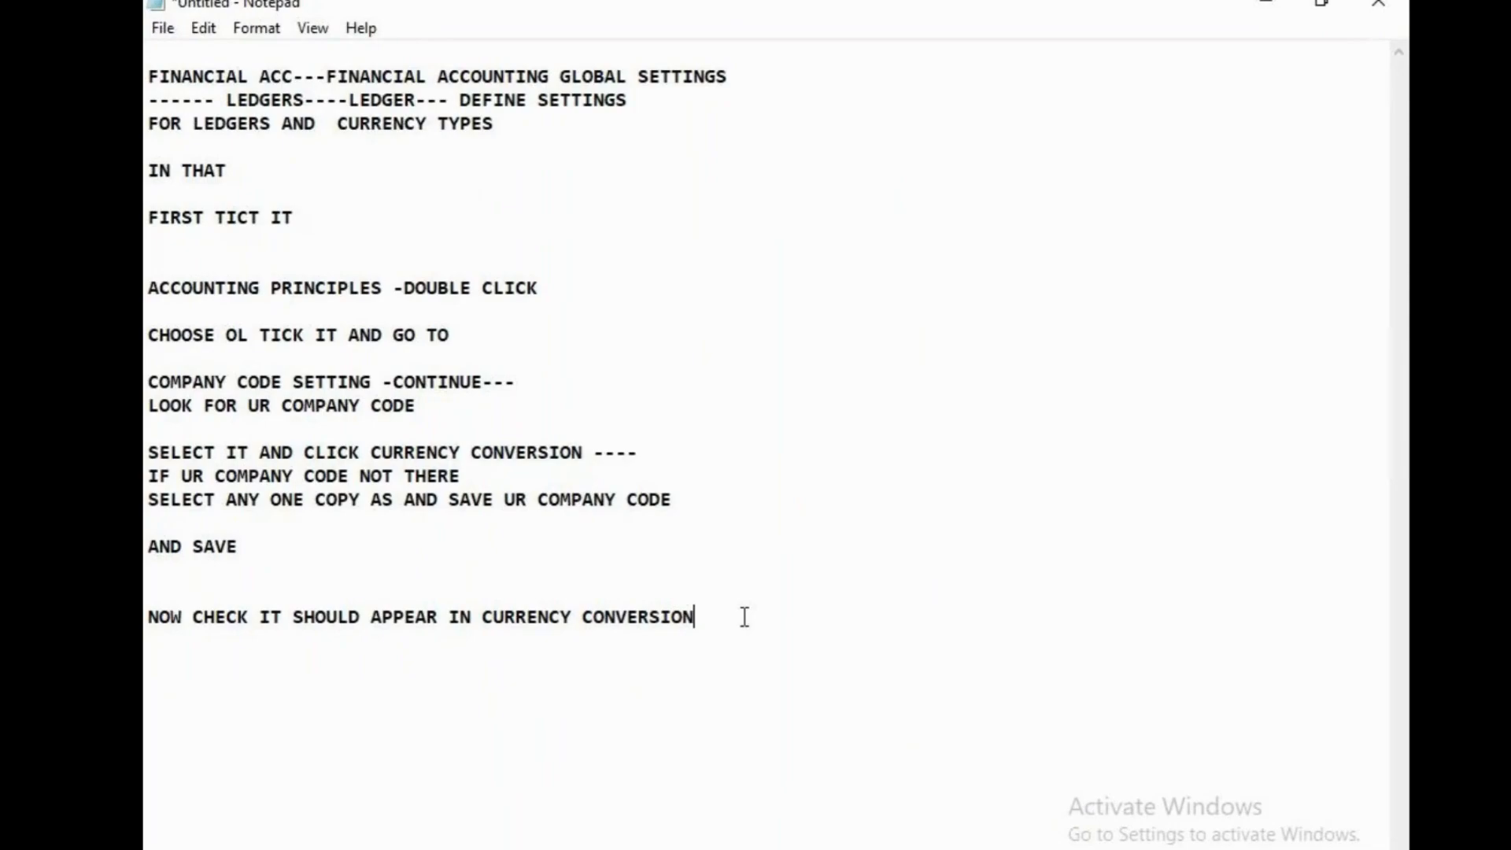
Add the line "ERROR -UNIVERSAL JOURNAL ENTRY" below the pasted instructions, separated by a blank line
key(Return)
key(Return)
text(ERROR -UNI)
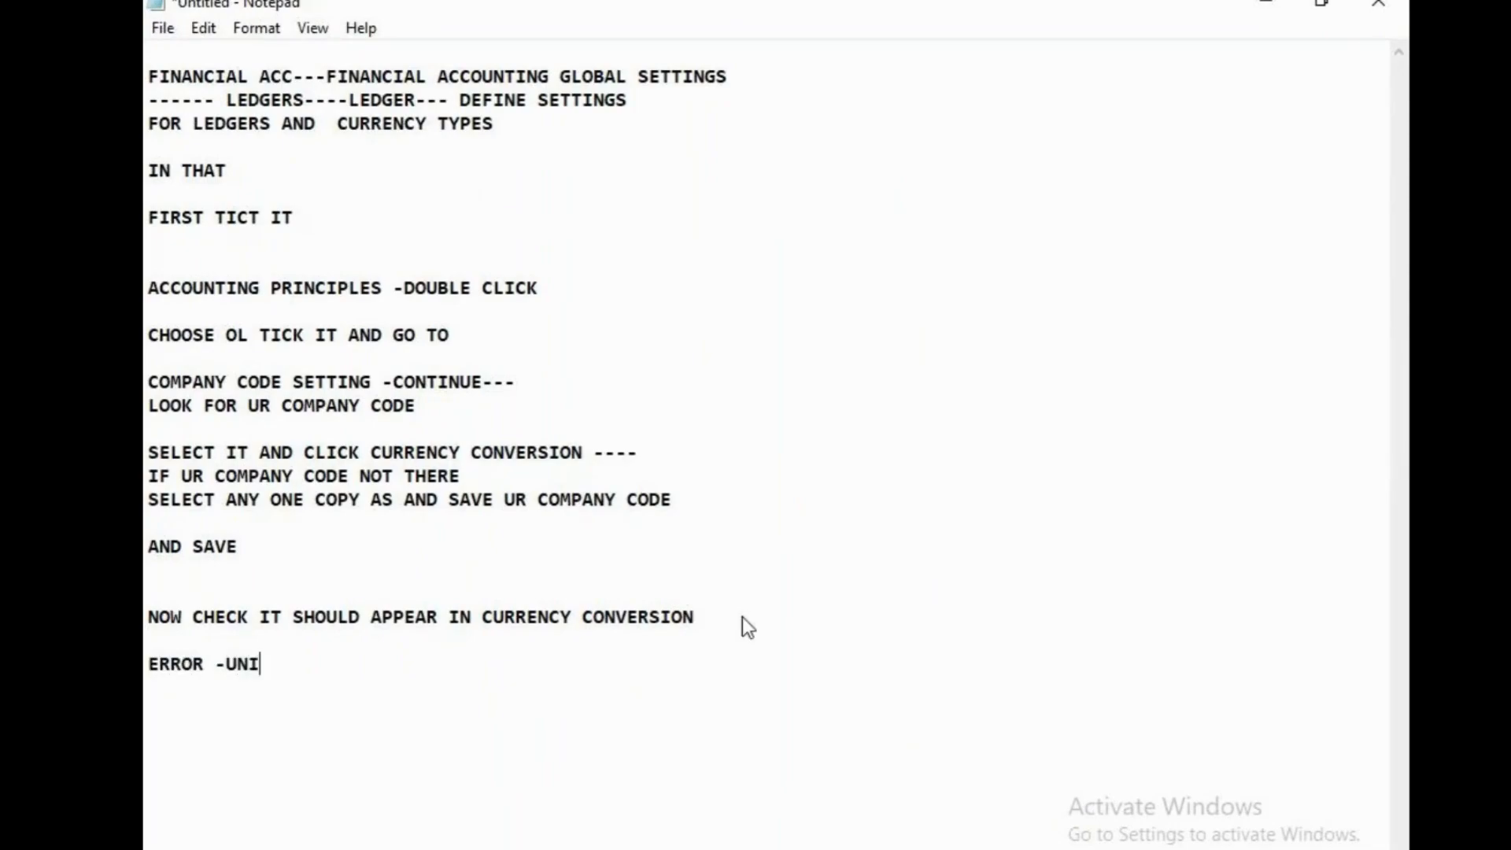
text(VERSAL JOU)
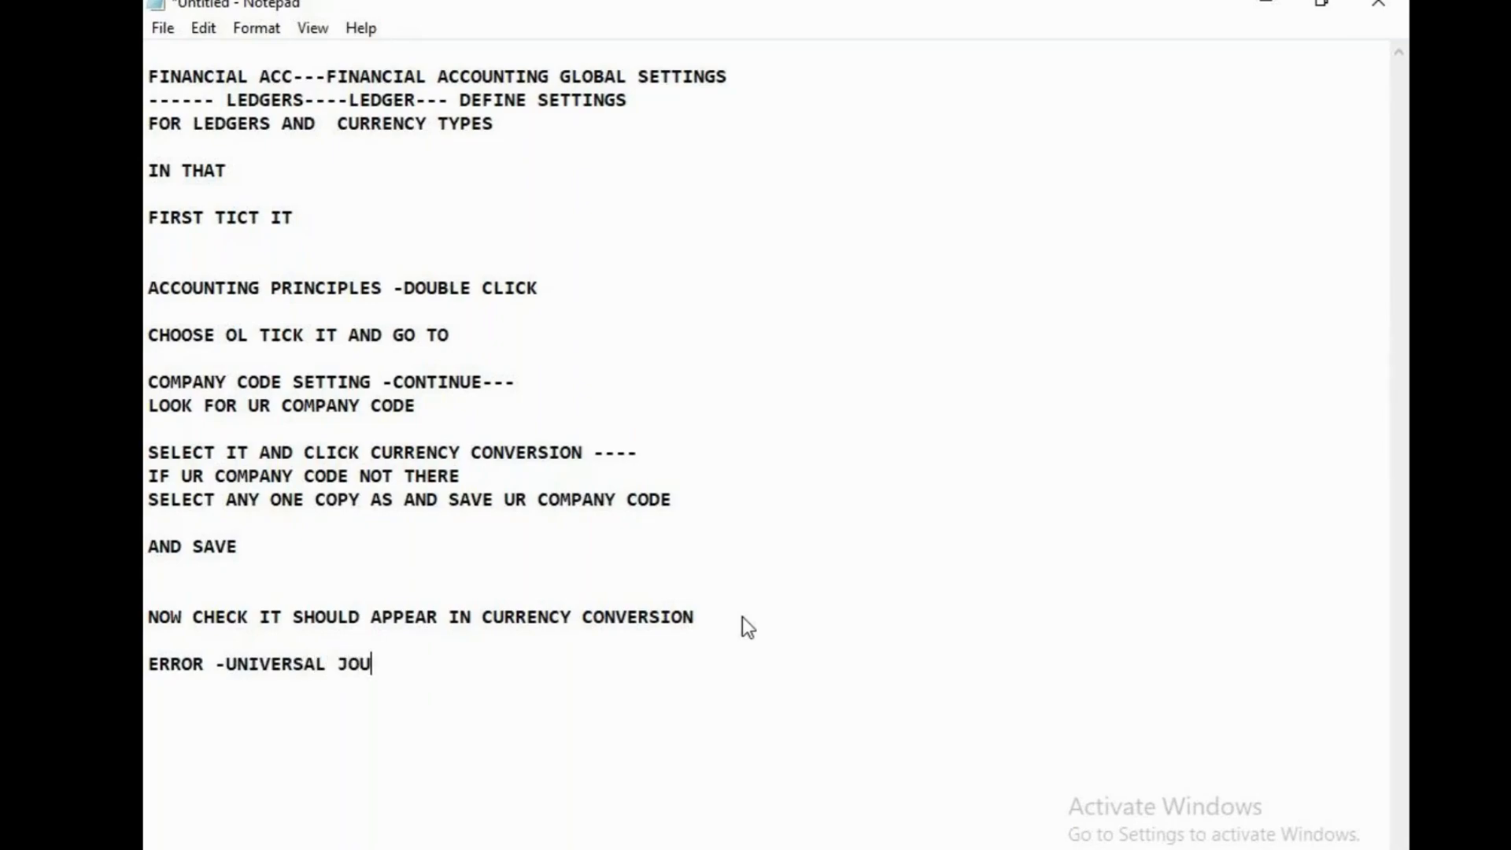
text(RNAL ENT)
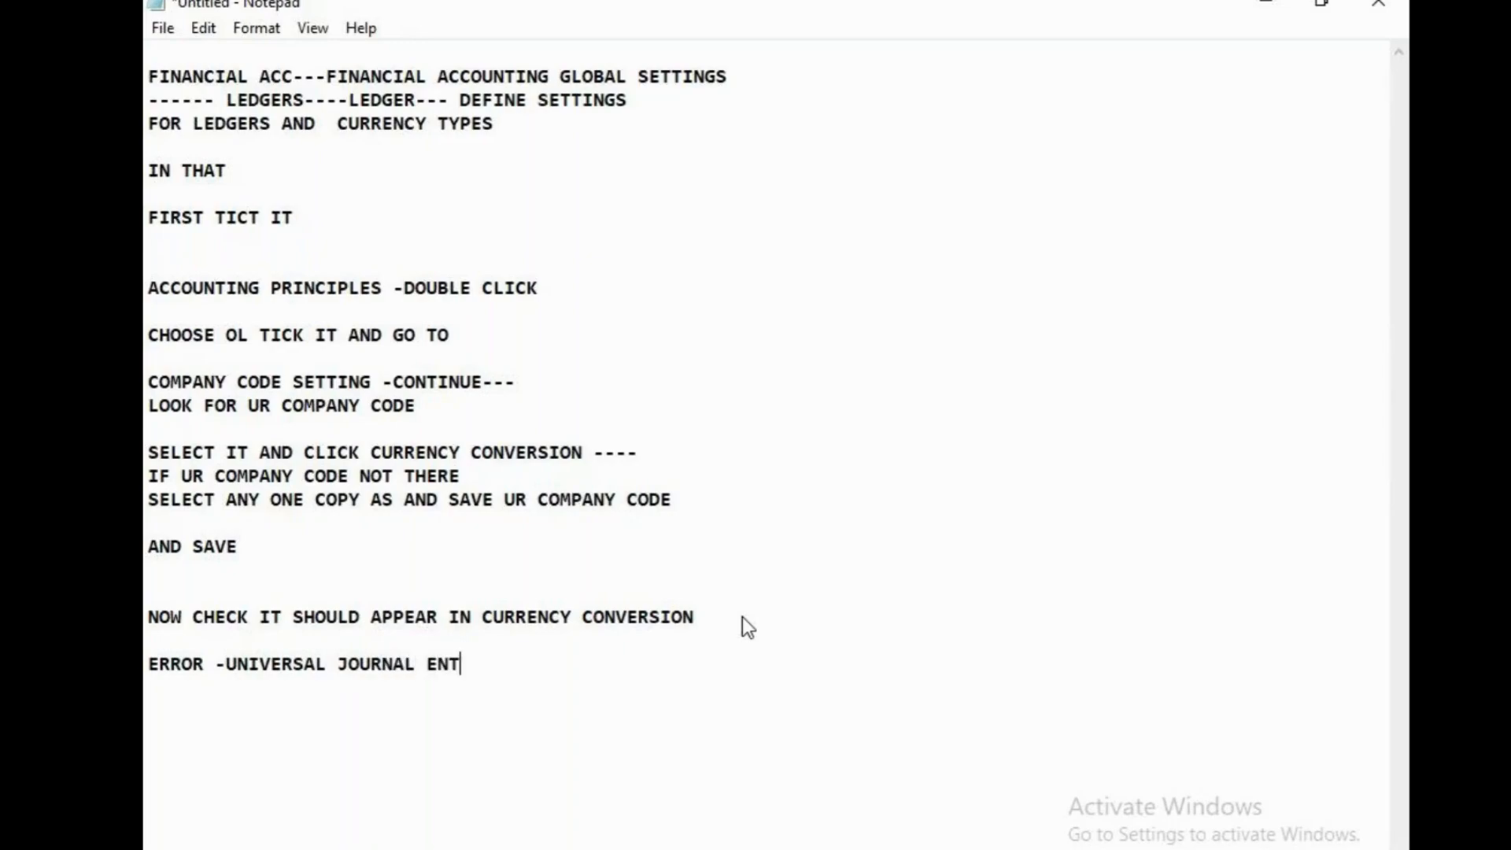
text(RY)
Review the noted instructions from the ledger path through accounting principles, ledger 0L and the company code setting
drag(426, 100, 438, 100)
key(ctrl+c)
click(310, 101)
key(ctrl+v)
drag(226, 217, 215, 217)
click(381, 268)
drag(147, 288, 563, 294)
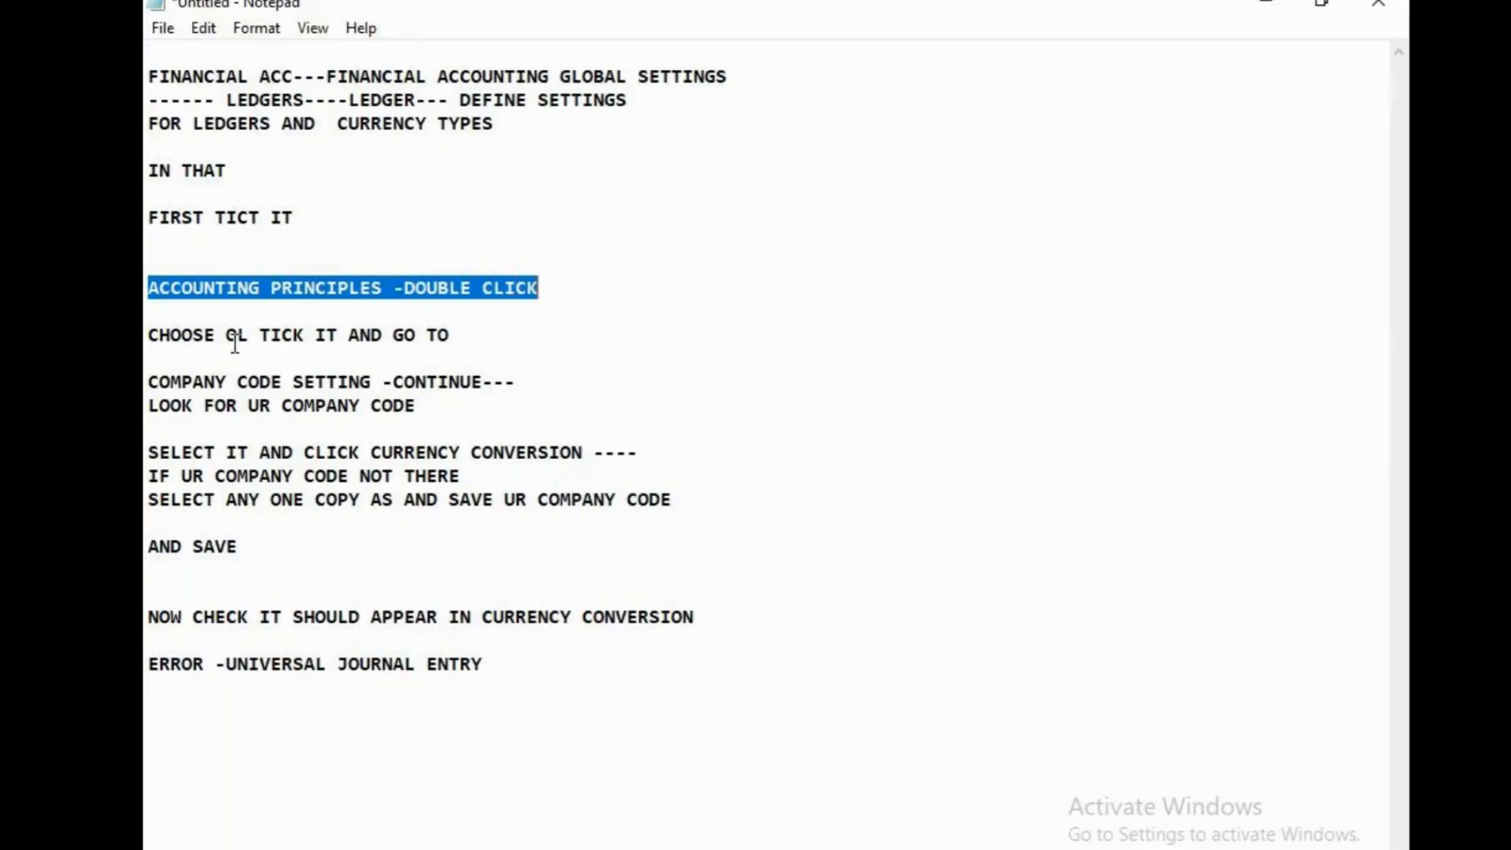
drag(215, 334, 267, 339)
click(440, 417)
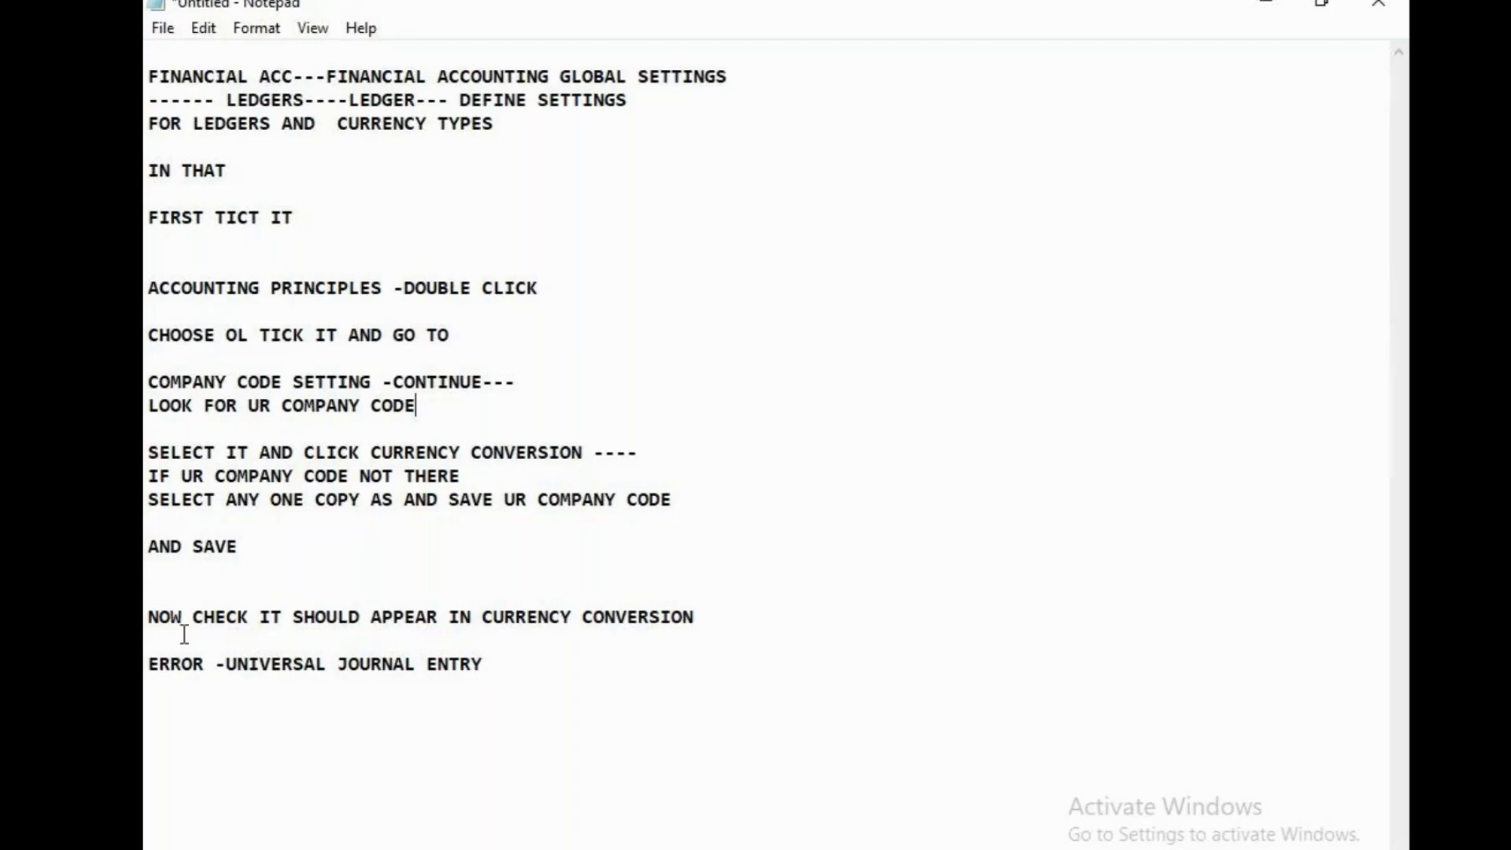
Check the GoTo Meeting session in Chrome, going back to the untitled Notepad notes in between
click(864, 849)
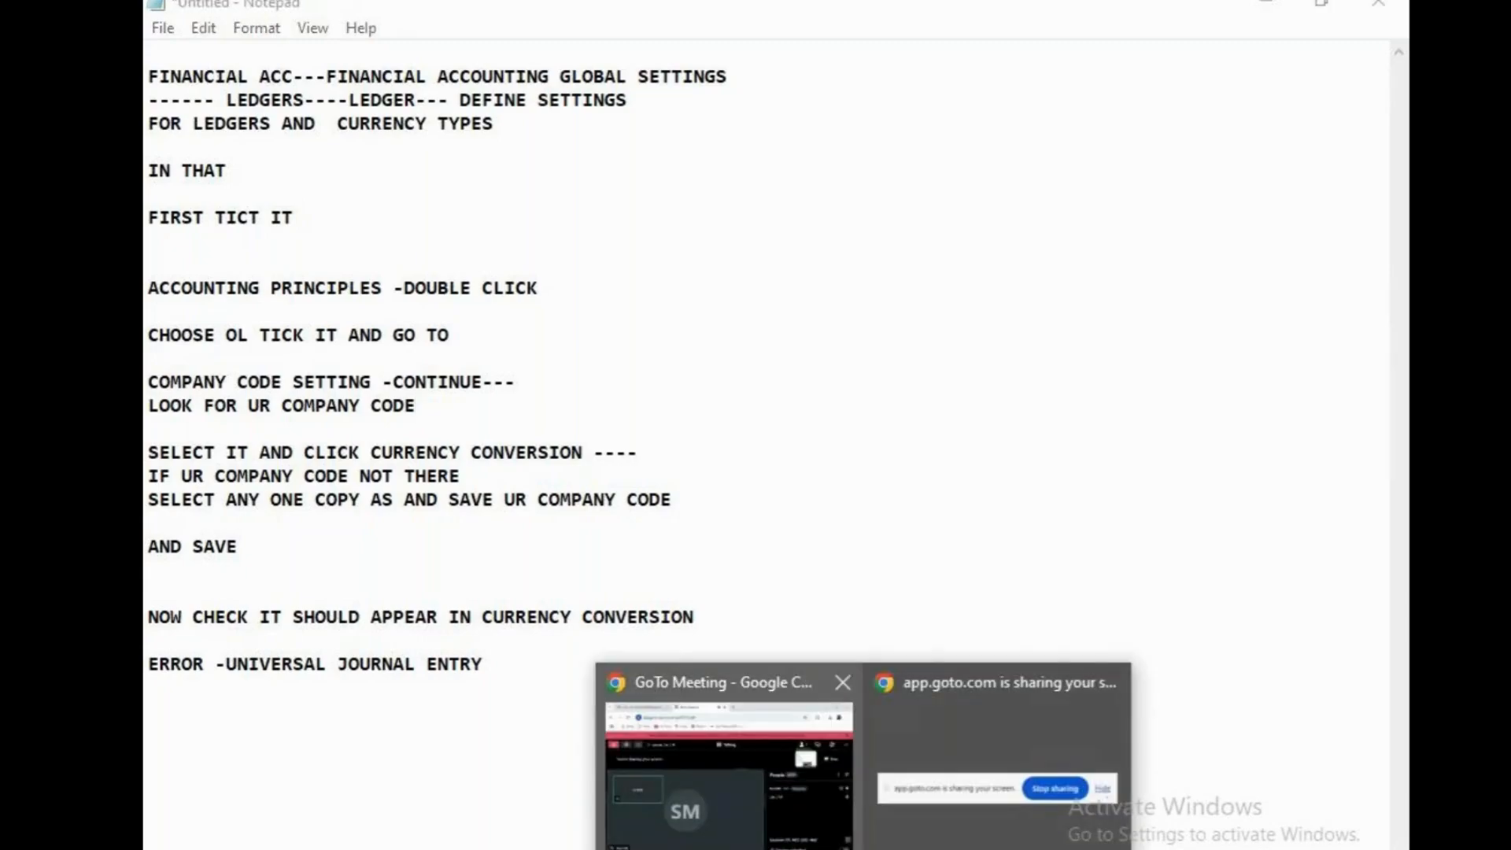
click(760, 818)
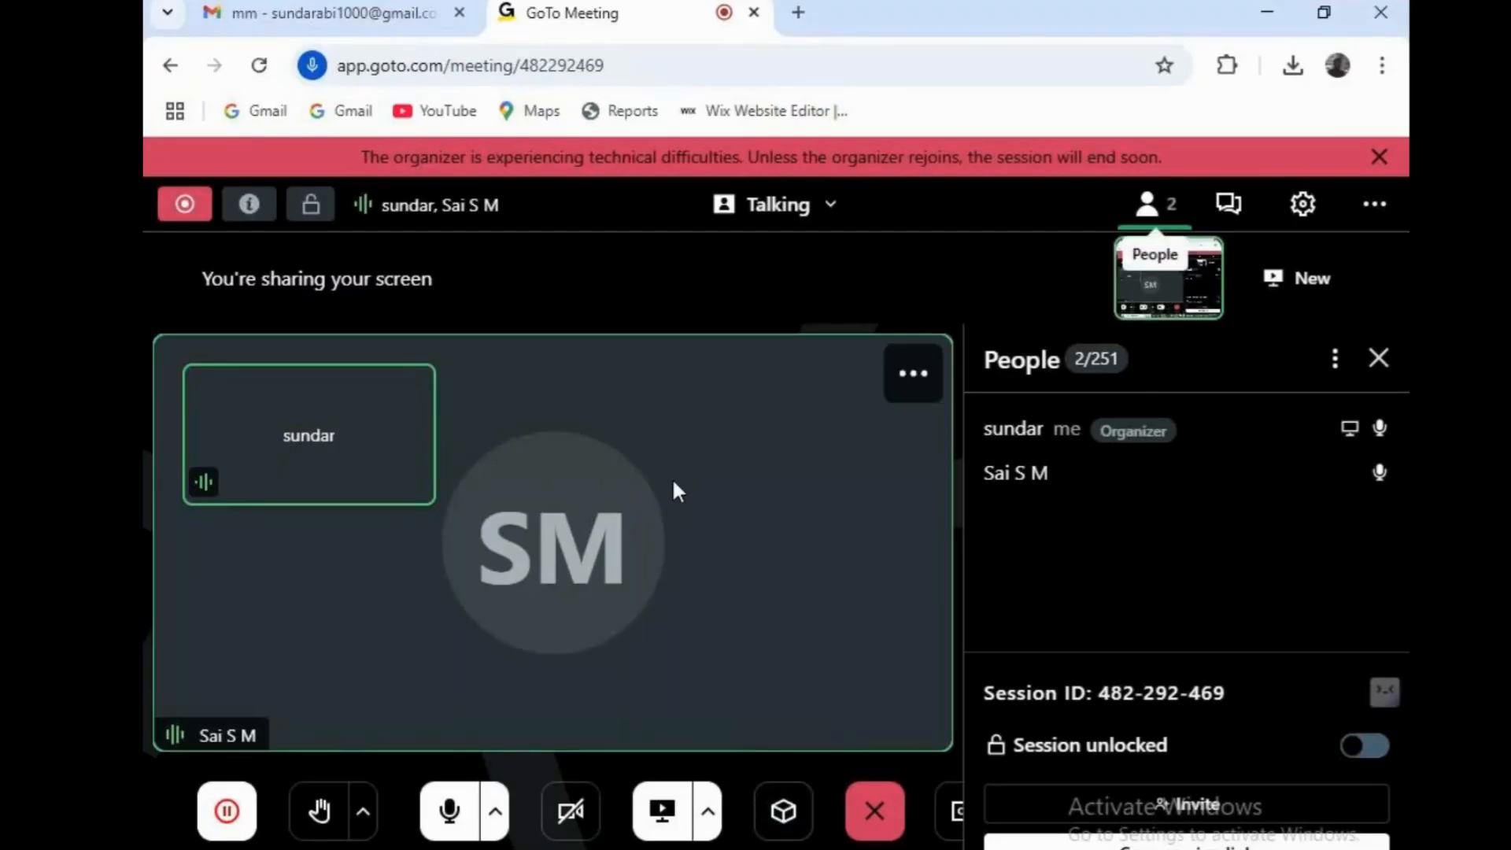
click(787, 849)
click(950, 6)
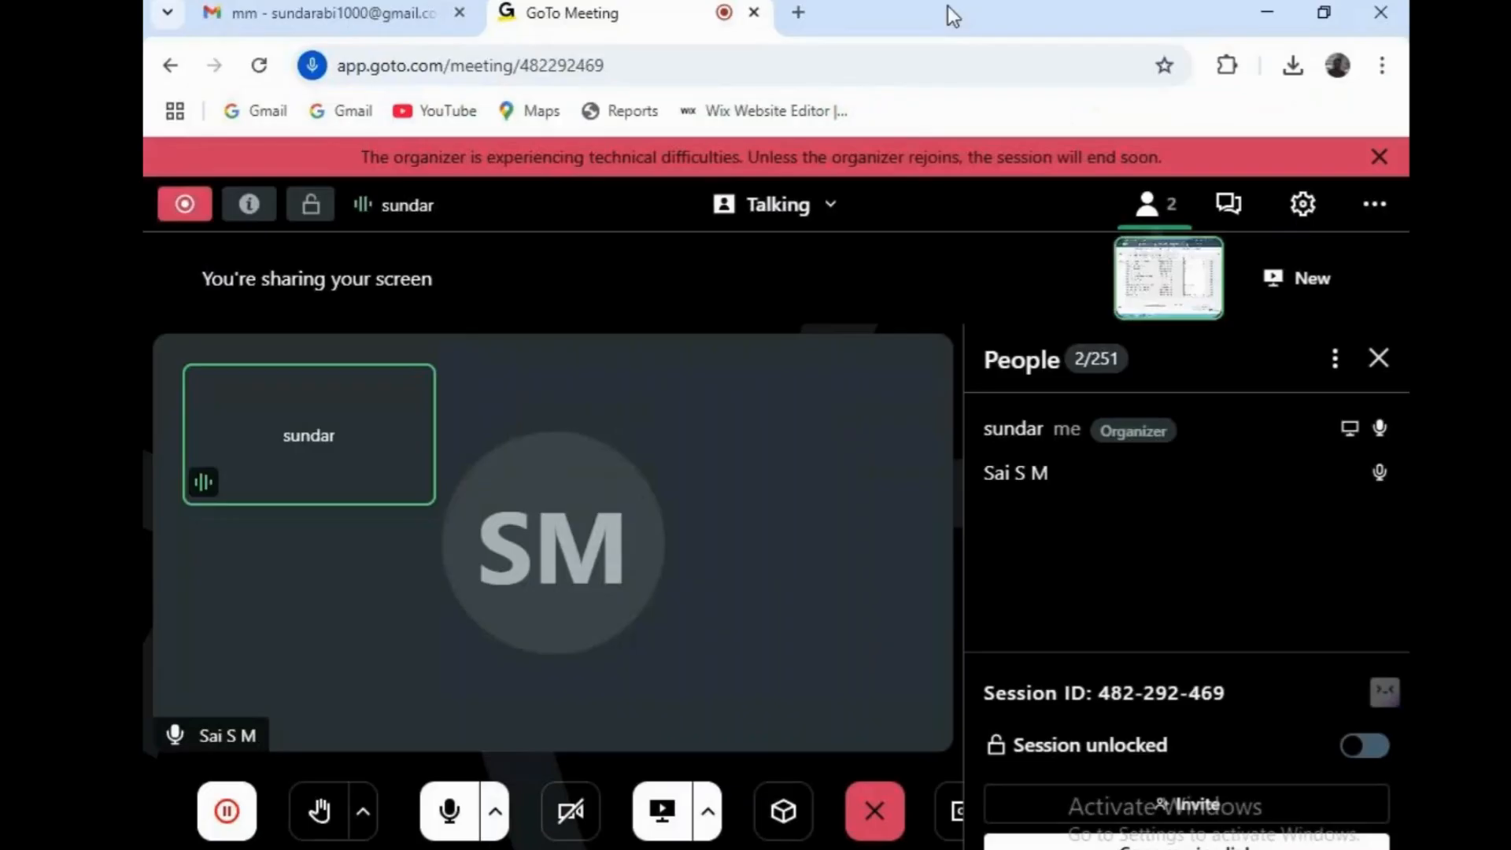
click(810, 848)
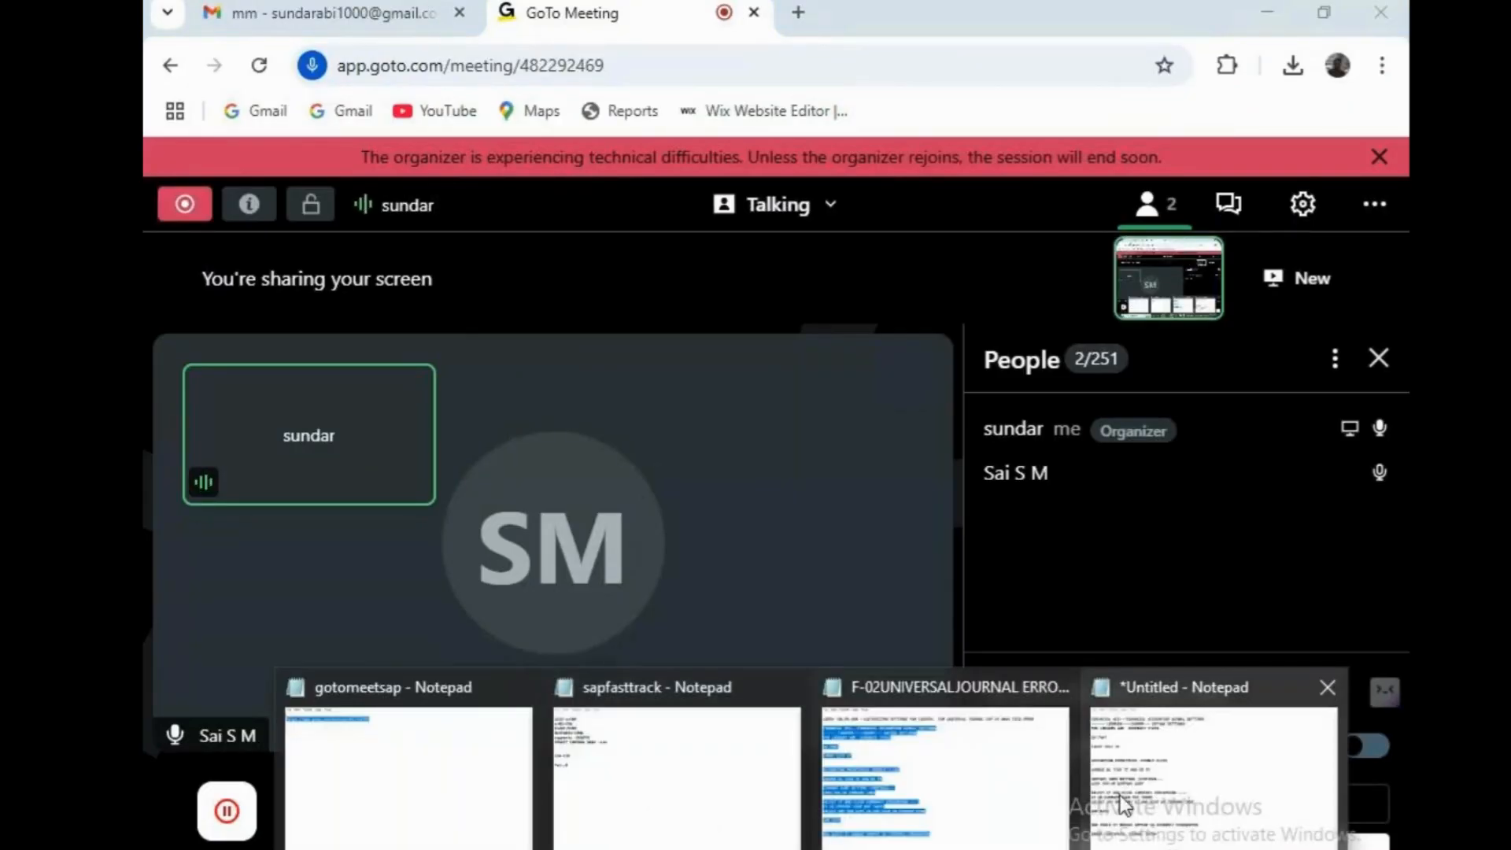
click(1165, 790)
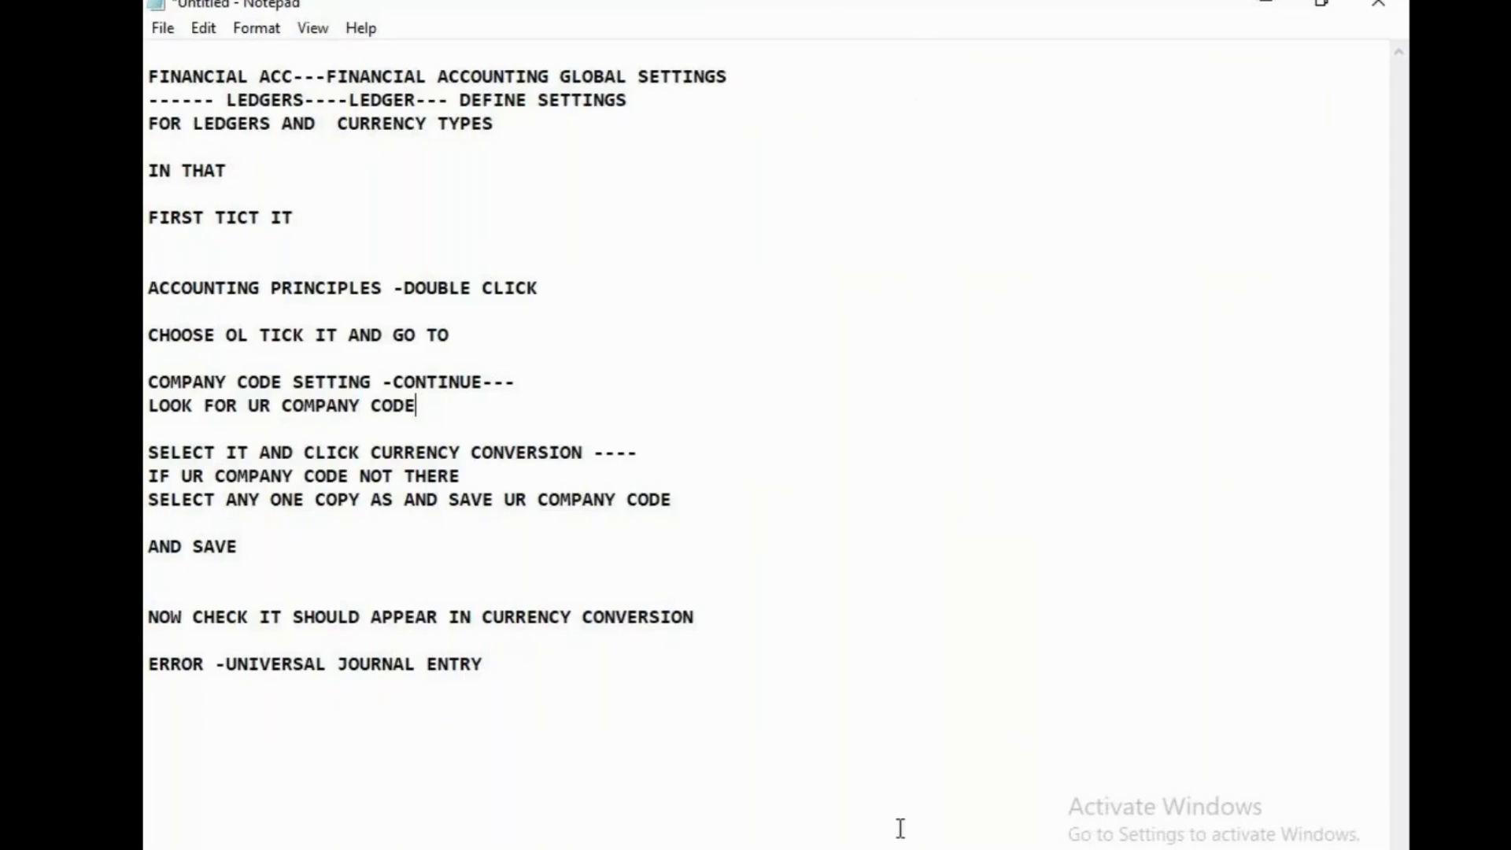
mouse_move(863, 849)
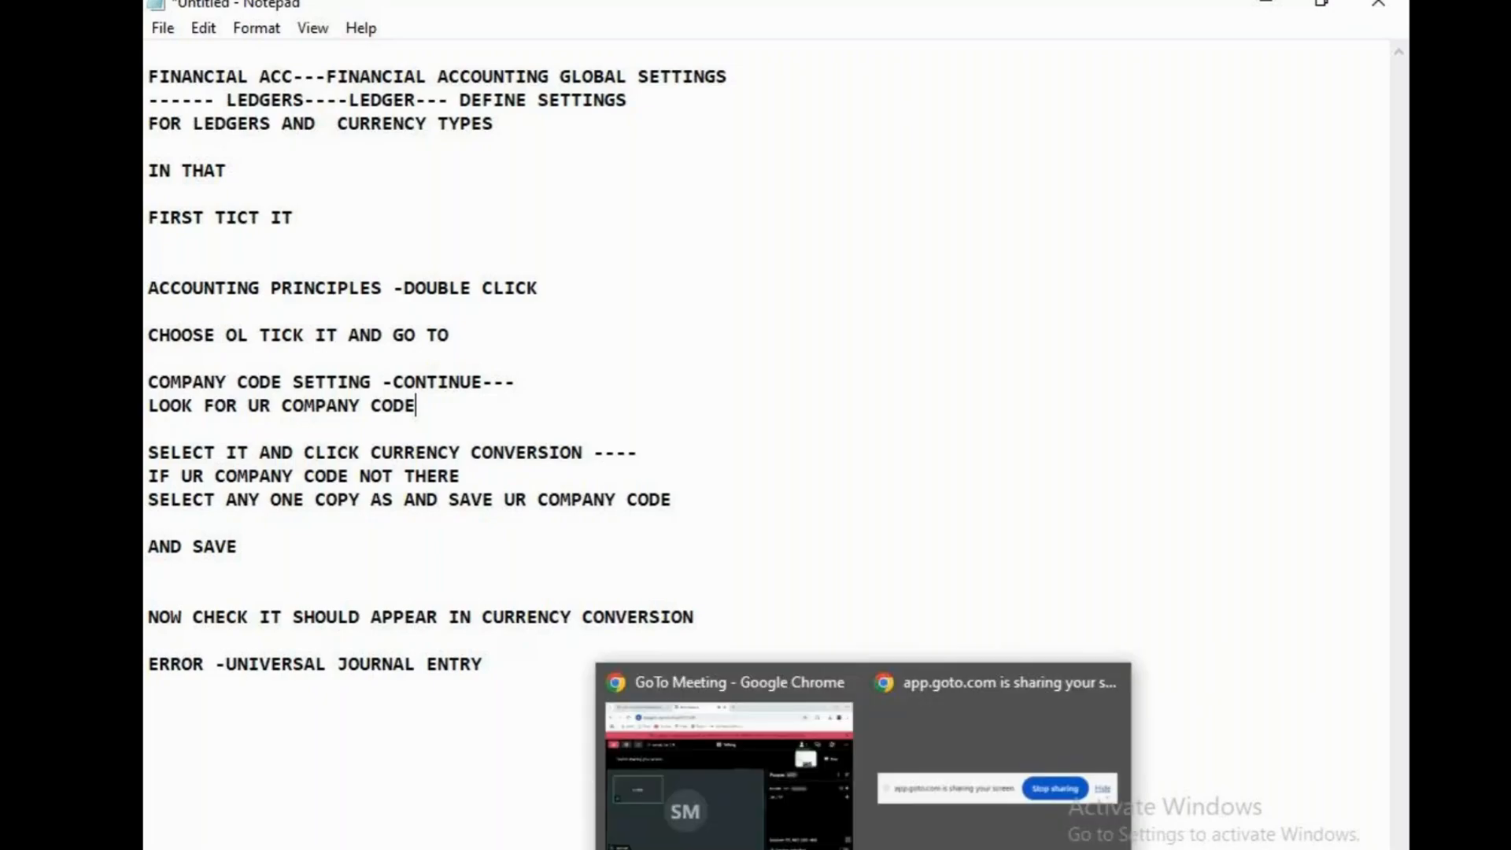
click(814, 807)
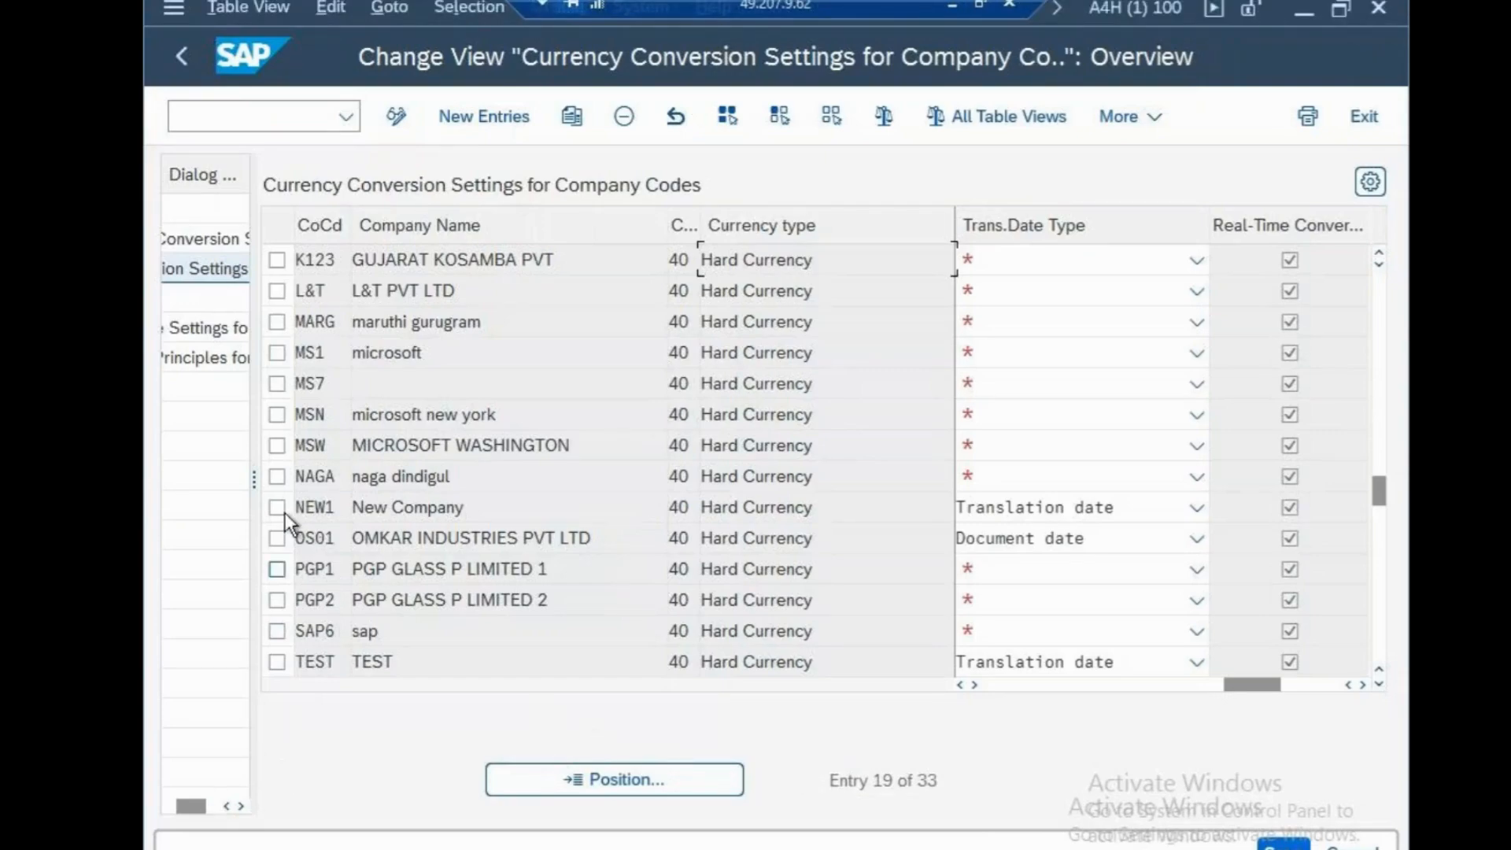
Widen the dialog structure in SAP, and leave the currency conversion settings for SAP Easy Access with /n
drag(254, 414, 530, 551)
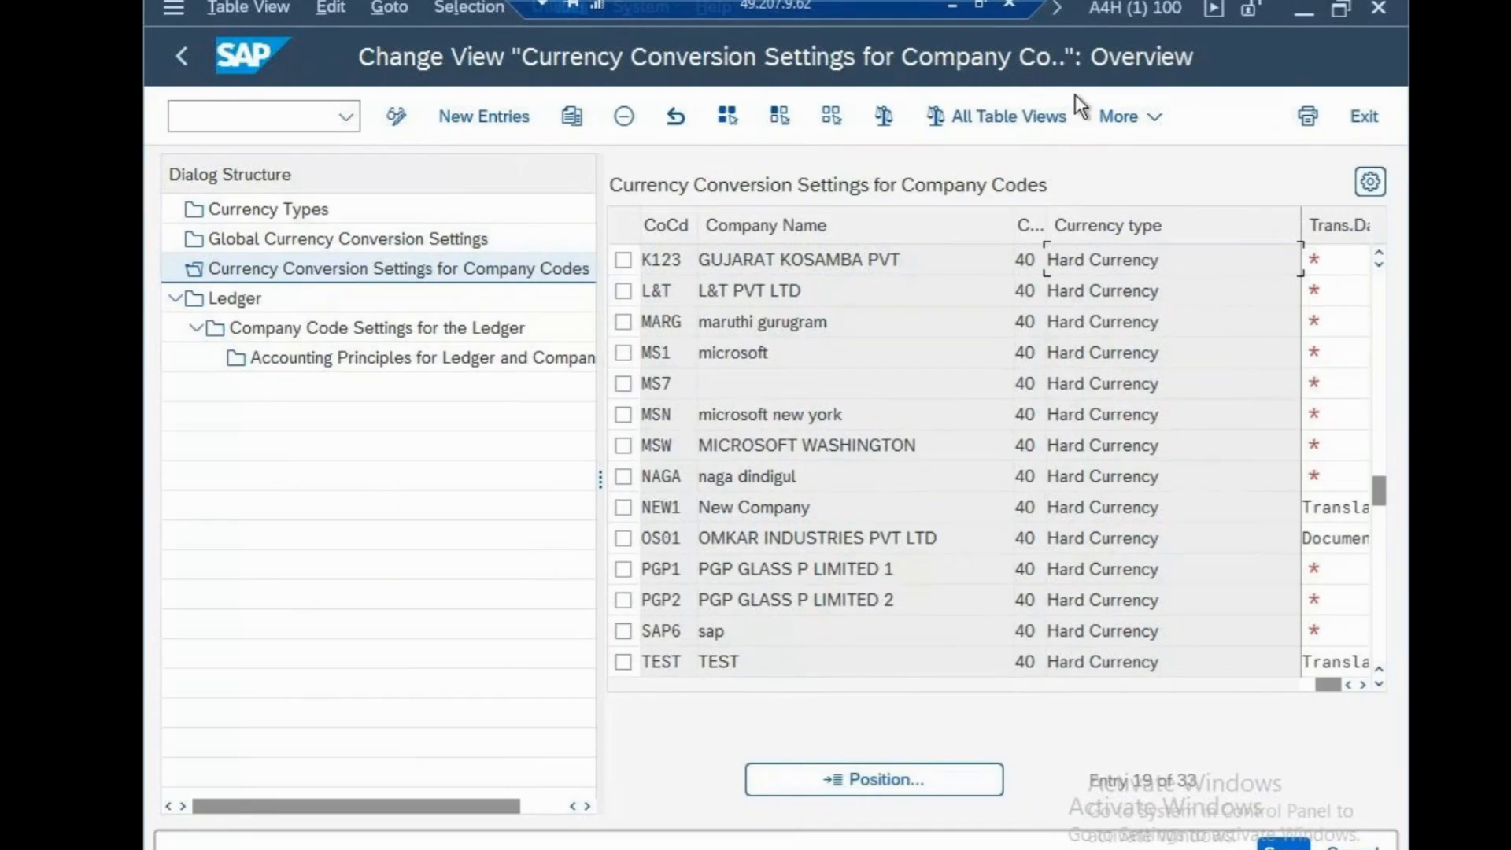
click(322, 118)
text(/n)
key(Return)
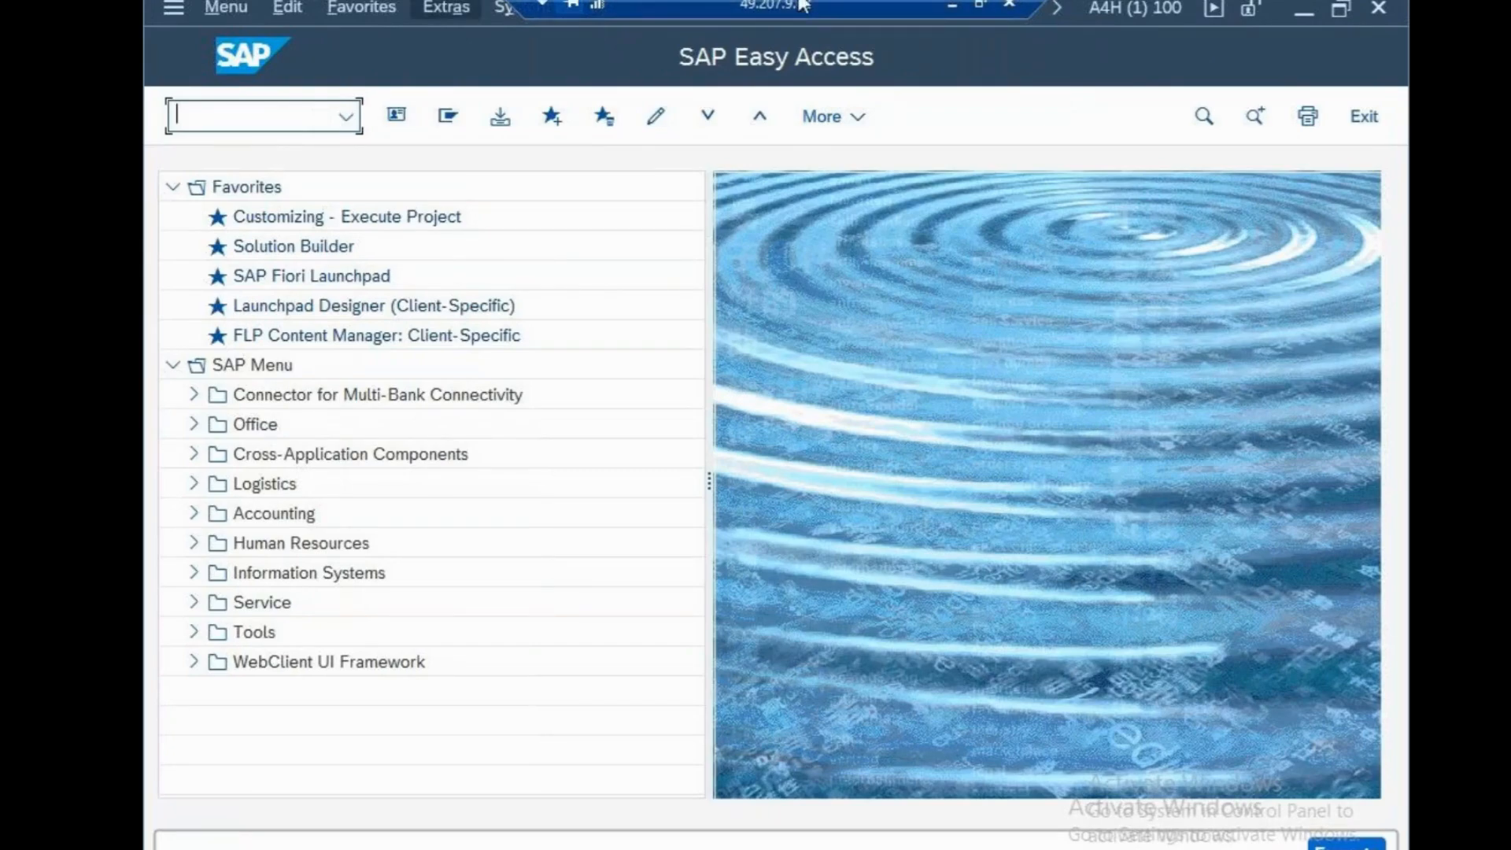
Switch to Notepad, review the configuration codes in the sapfasttrack notes, and return to SAP Easy Access
click(948, 5)
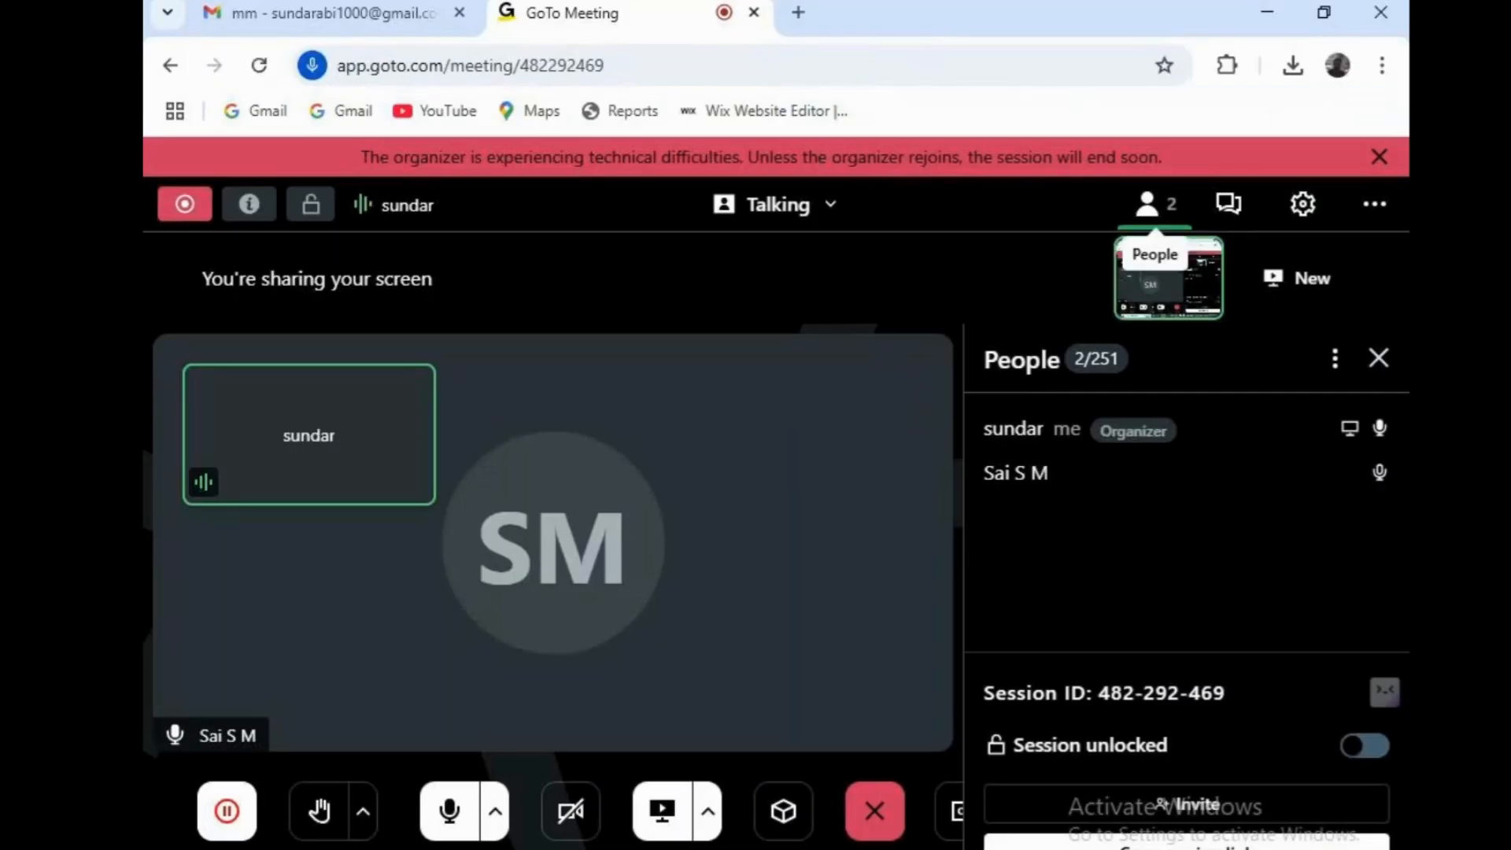
click(812, 849)
click(1113, 806)
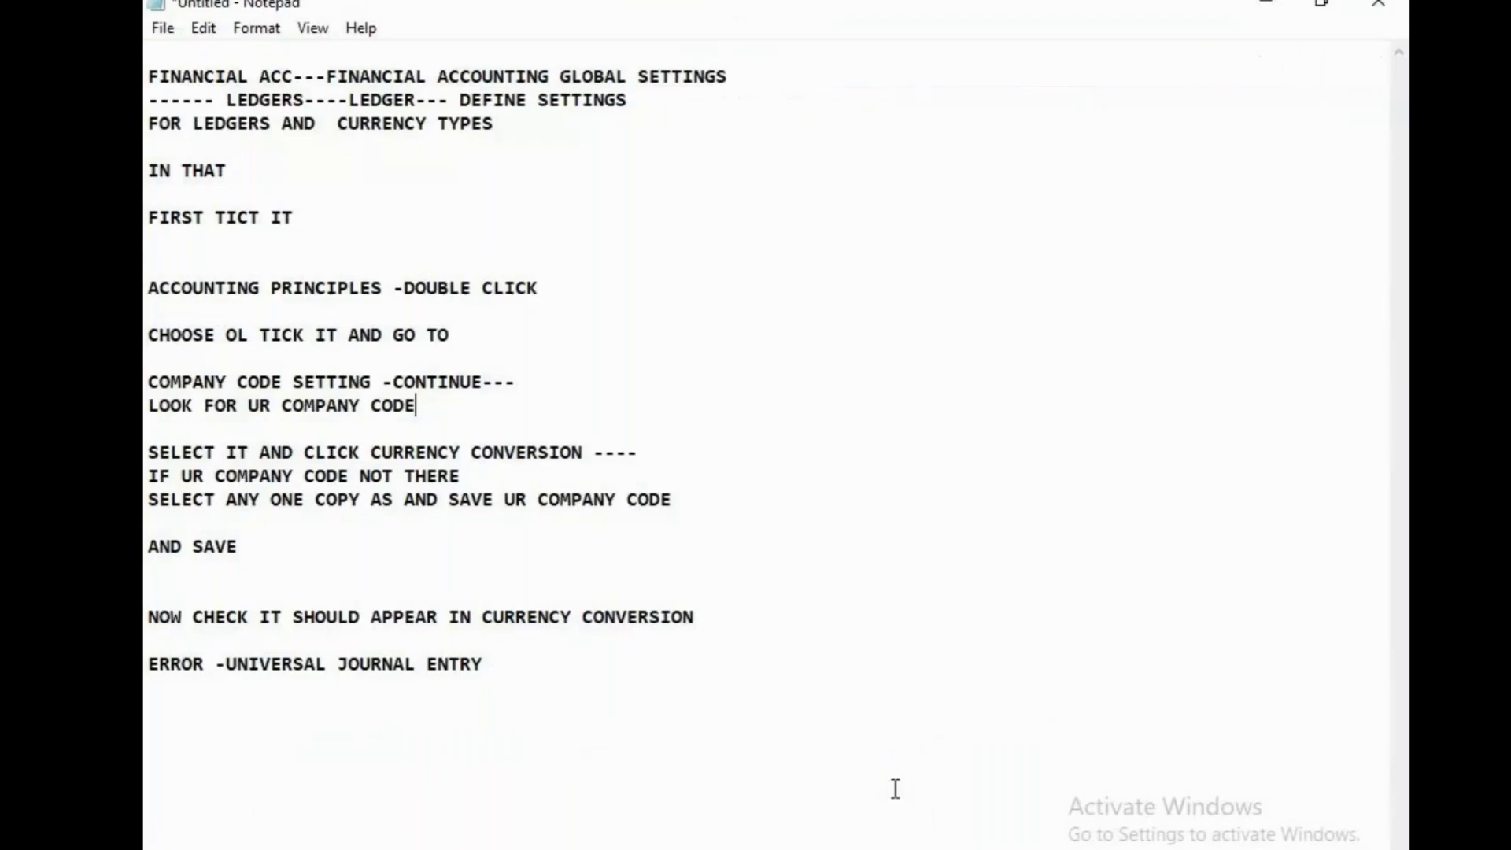
click(812, 849)
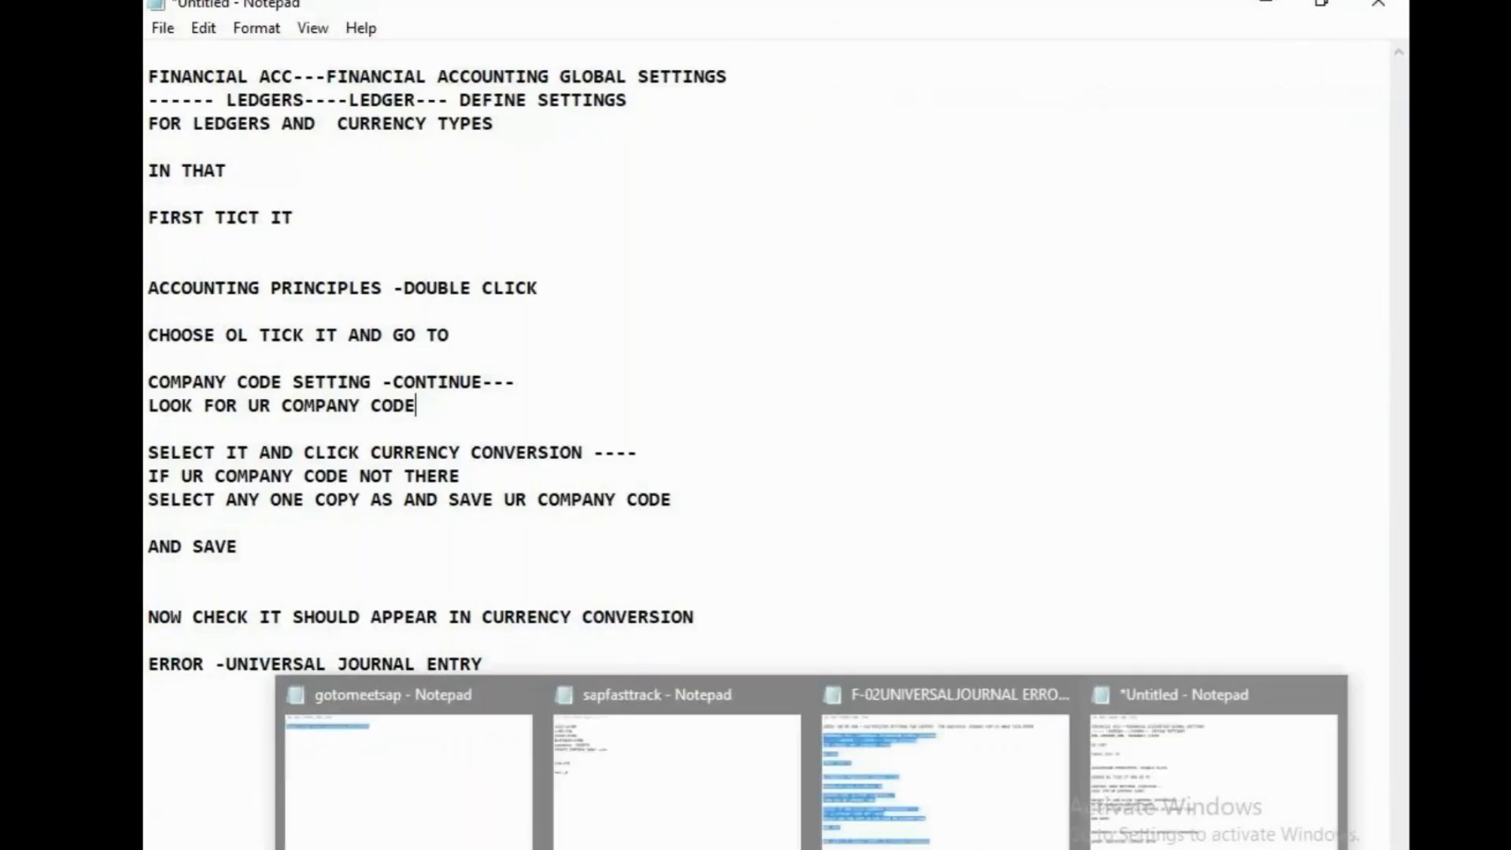
click(734, 837)
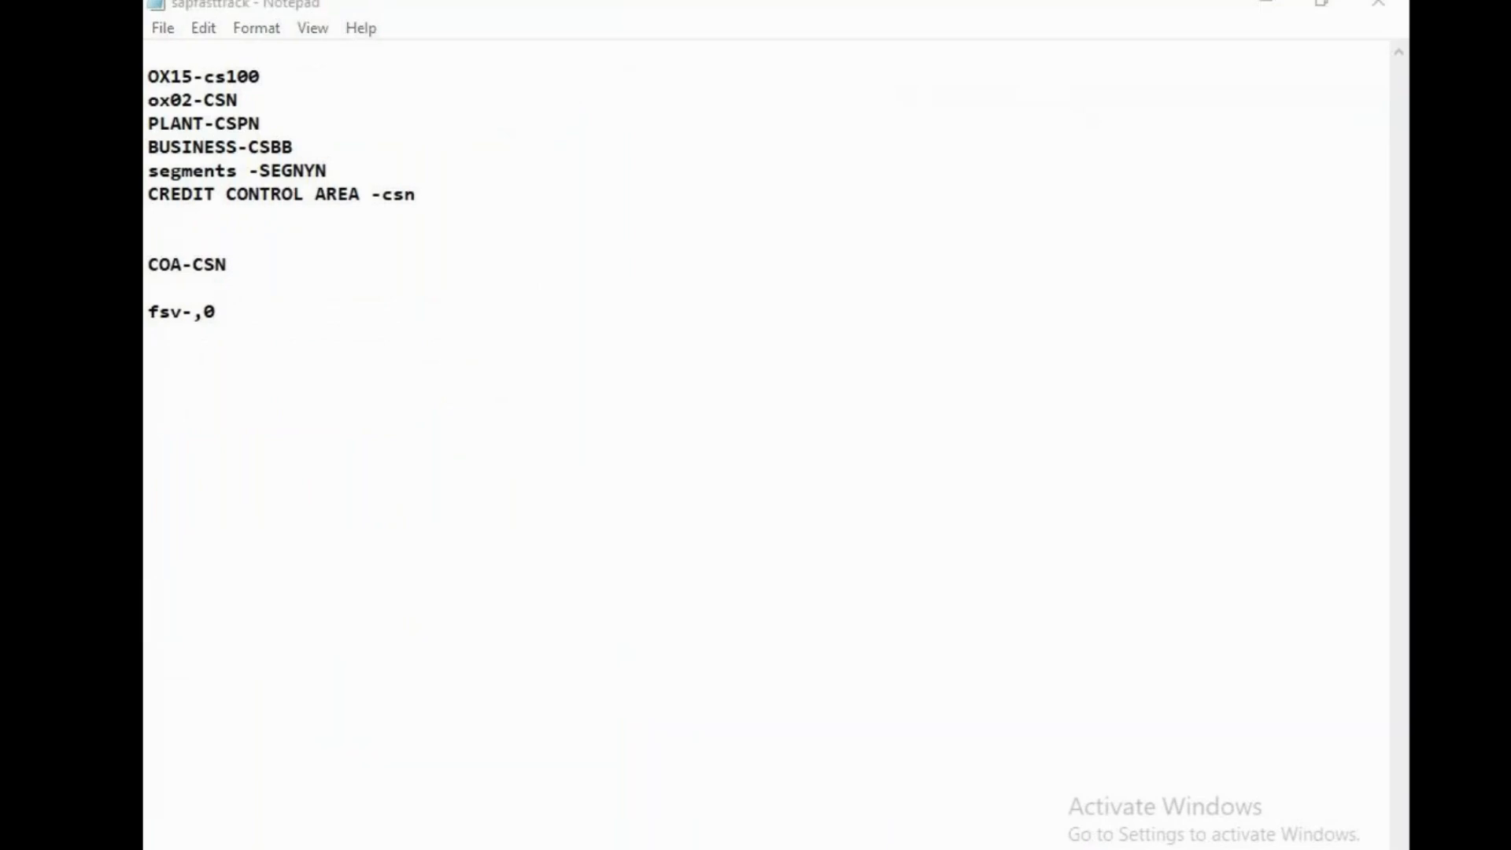
click(903, 849)
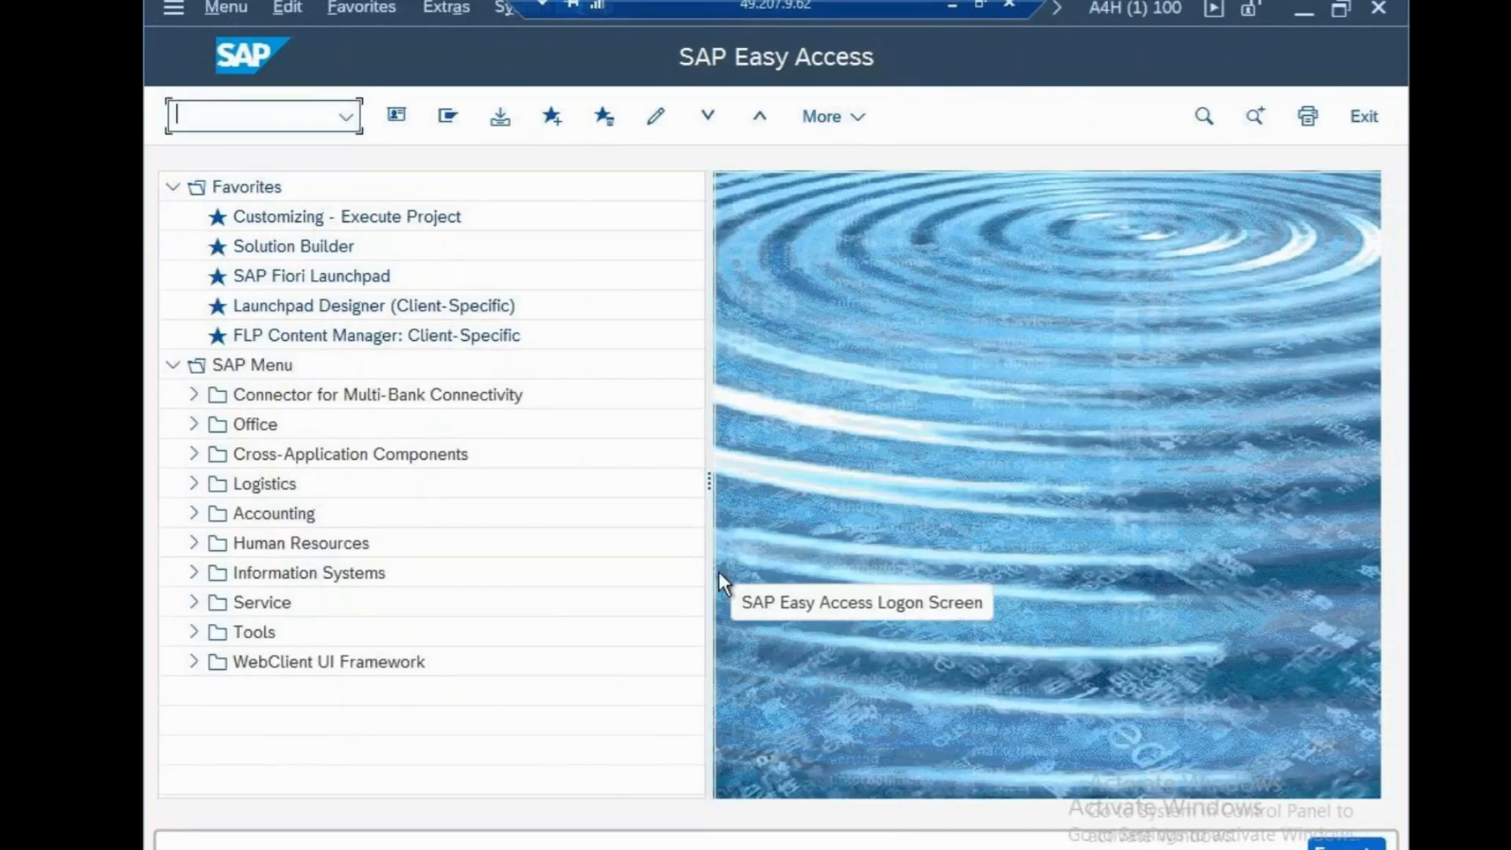
text(OB)
key(BackSpace)
key(BackSpace)
text(OBBB)
key(Return)
click(271, 125)
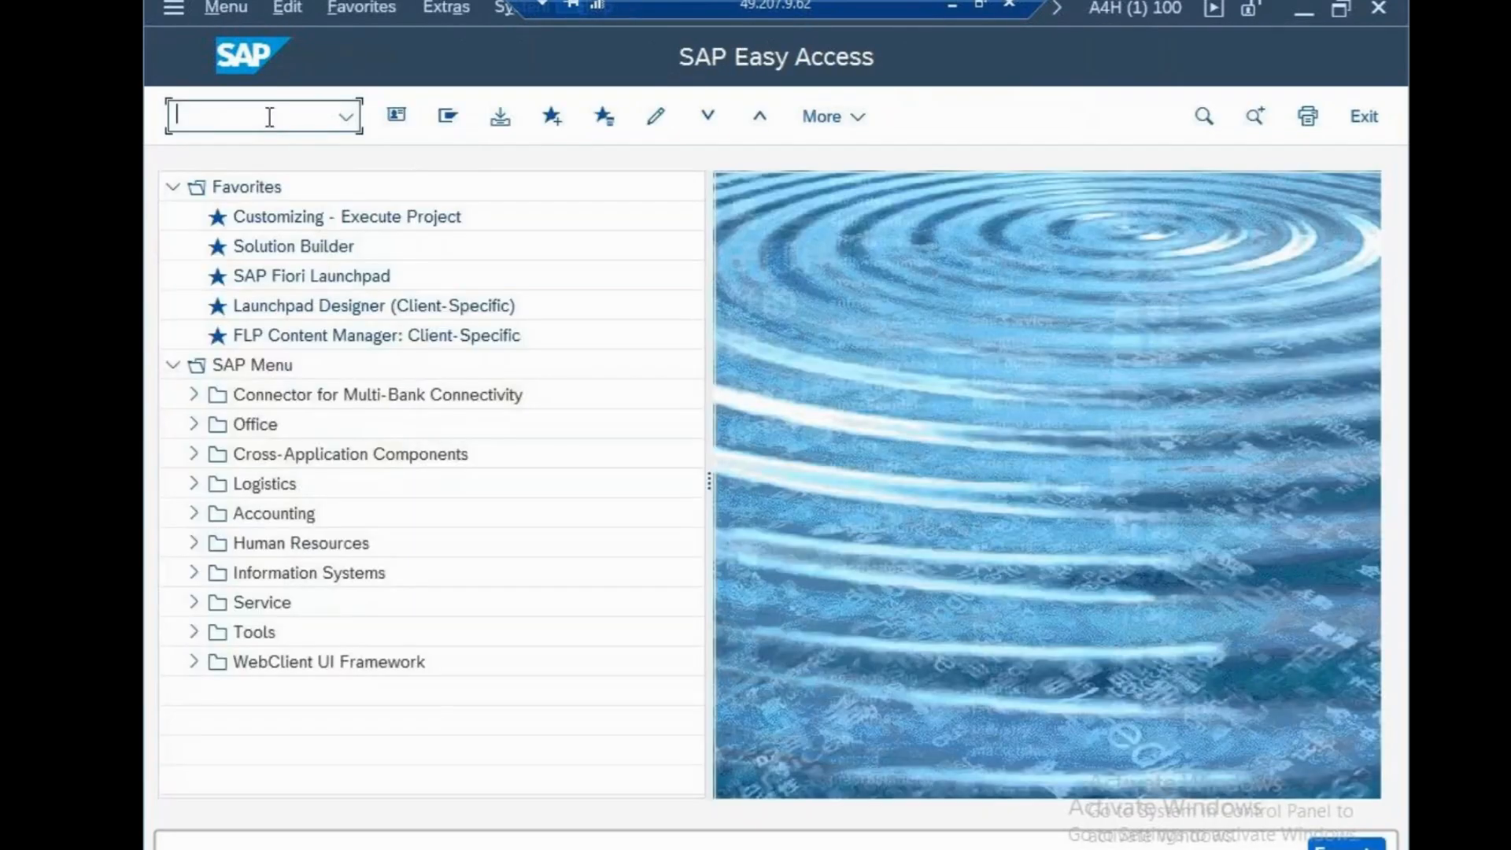
text(OBBB)
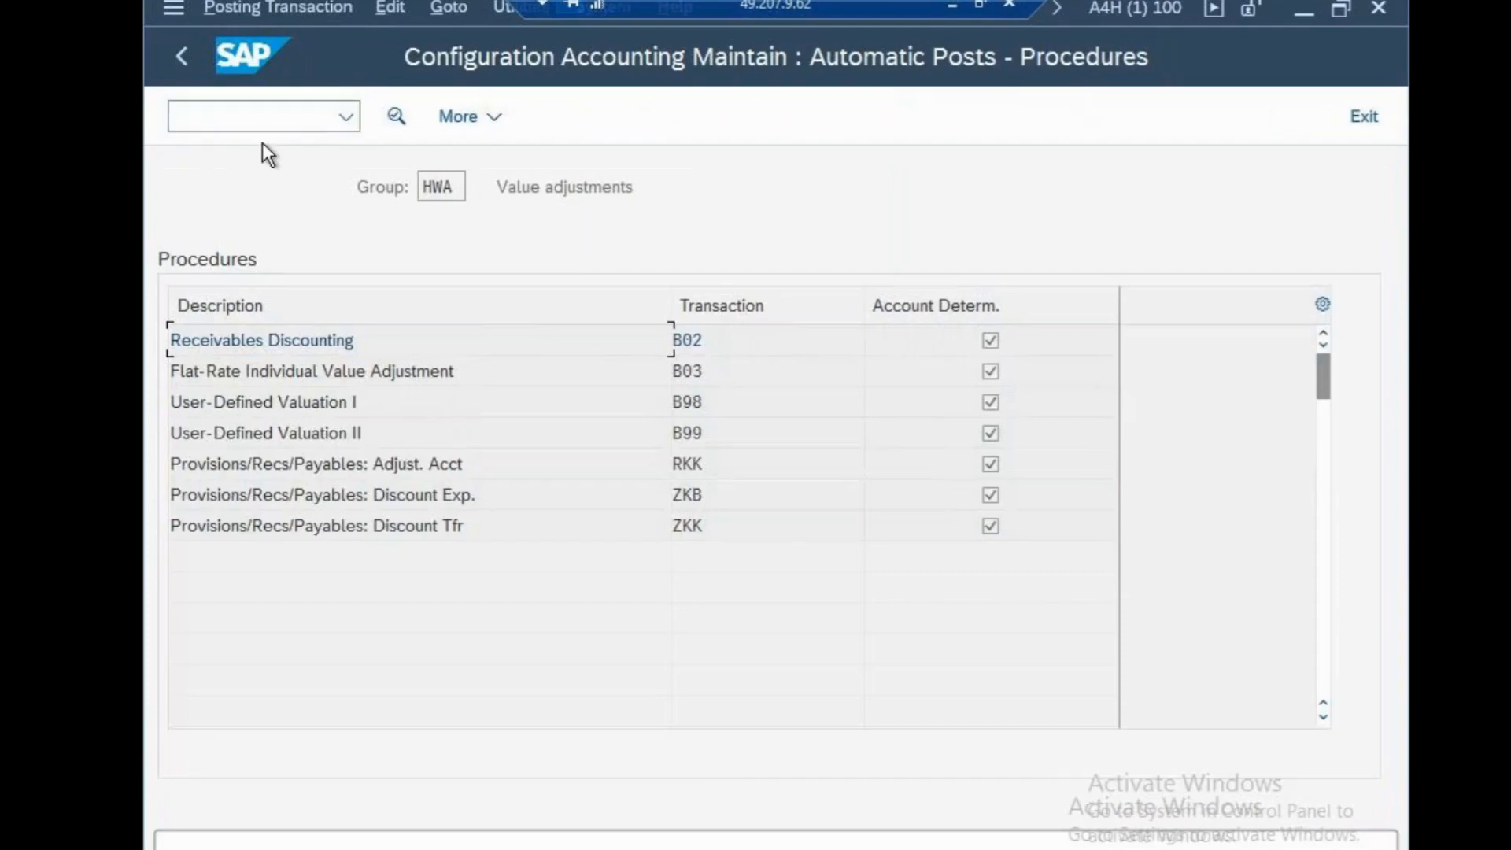
With transaction OBBO, create posting period variant CSV named CISCO VARIANT and save it to the cisco systems customizing request
click(260, 123)
text(NOBBO)
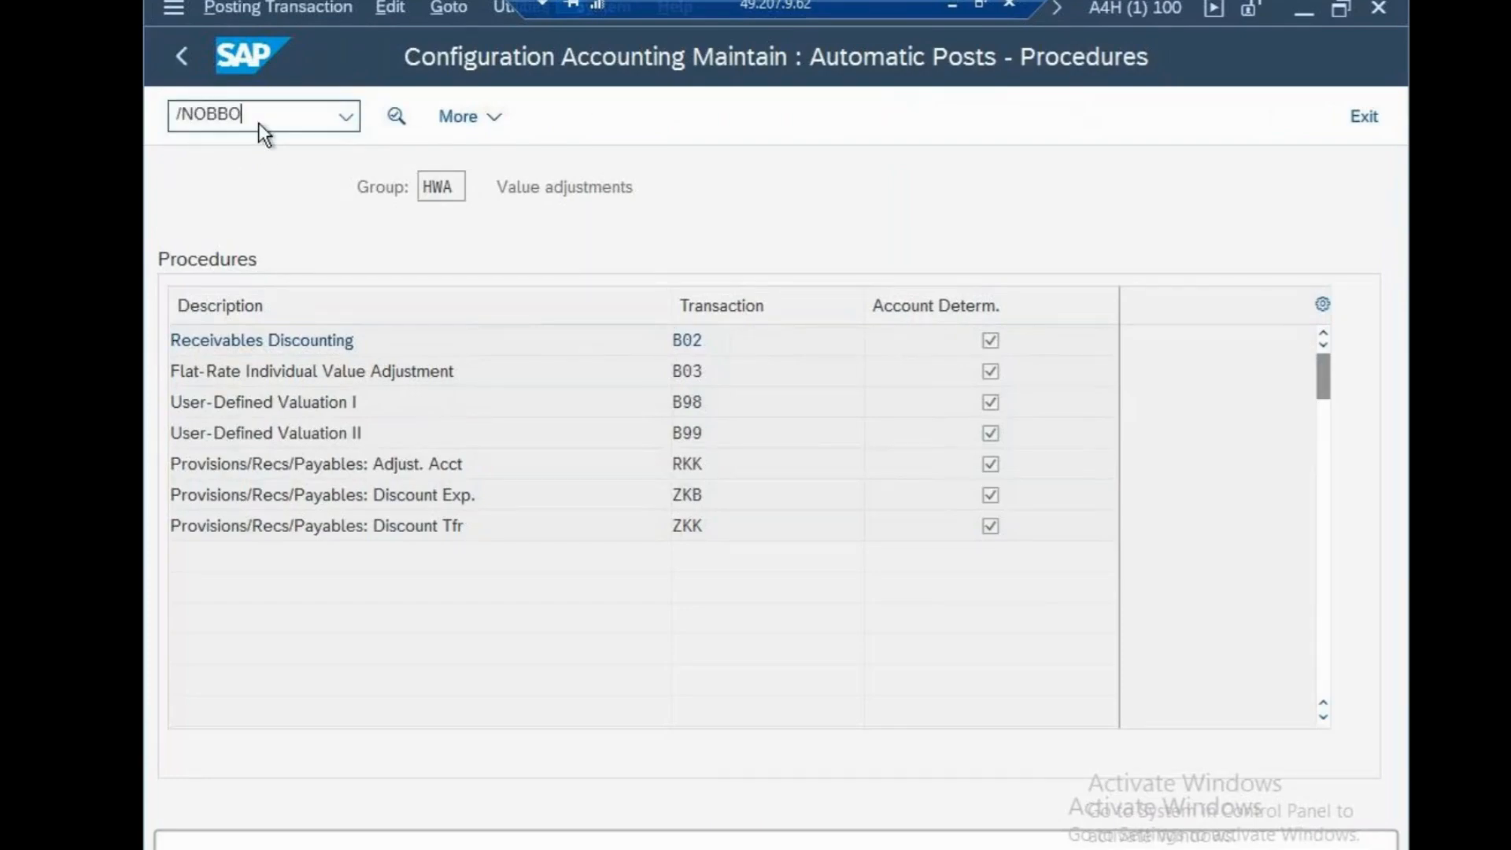
key(Return)
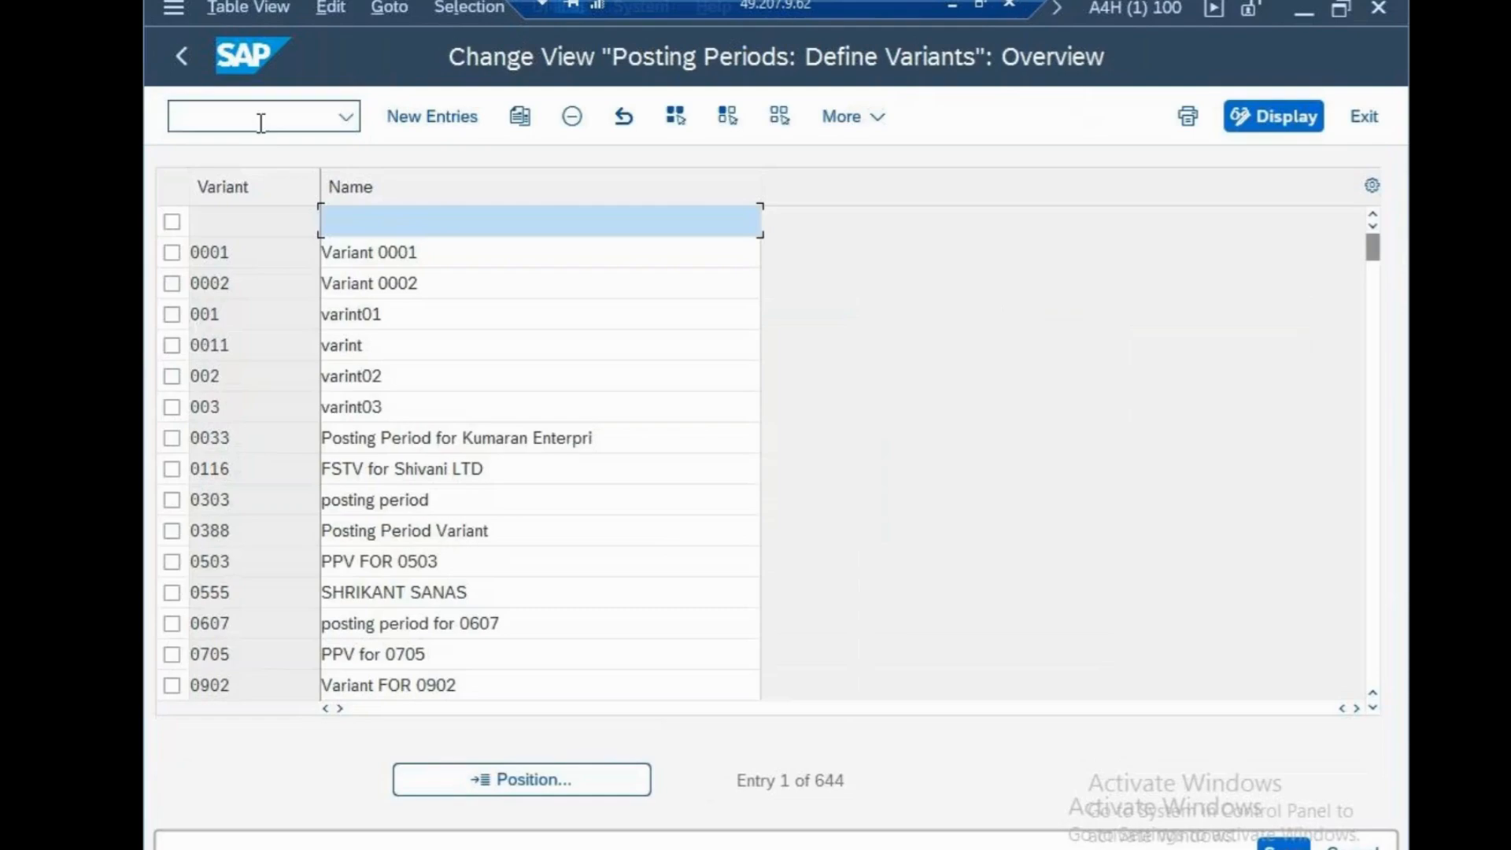
click(435, 117)
text(CSV)
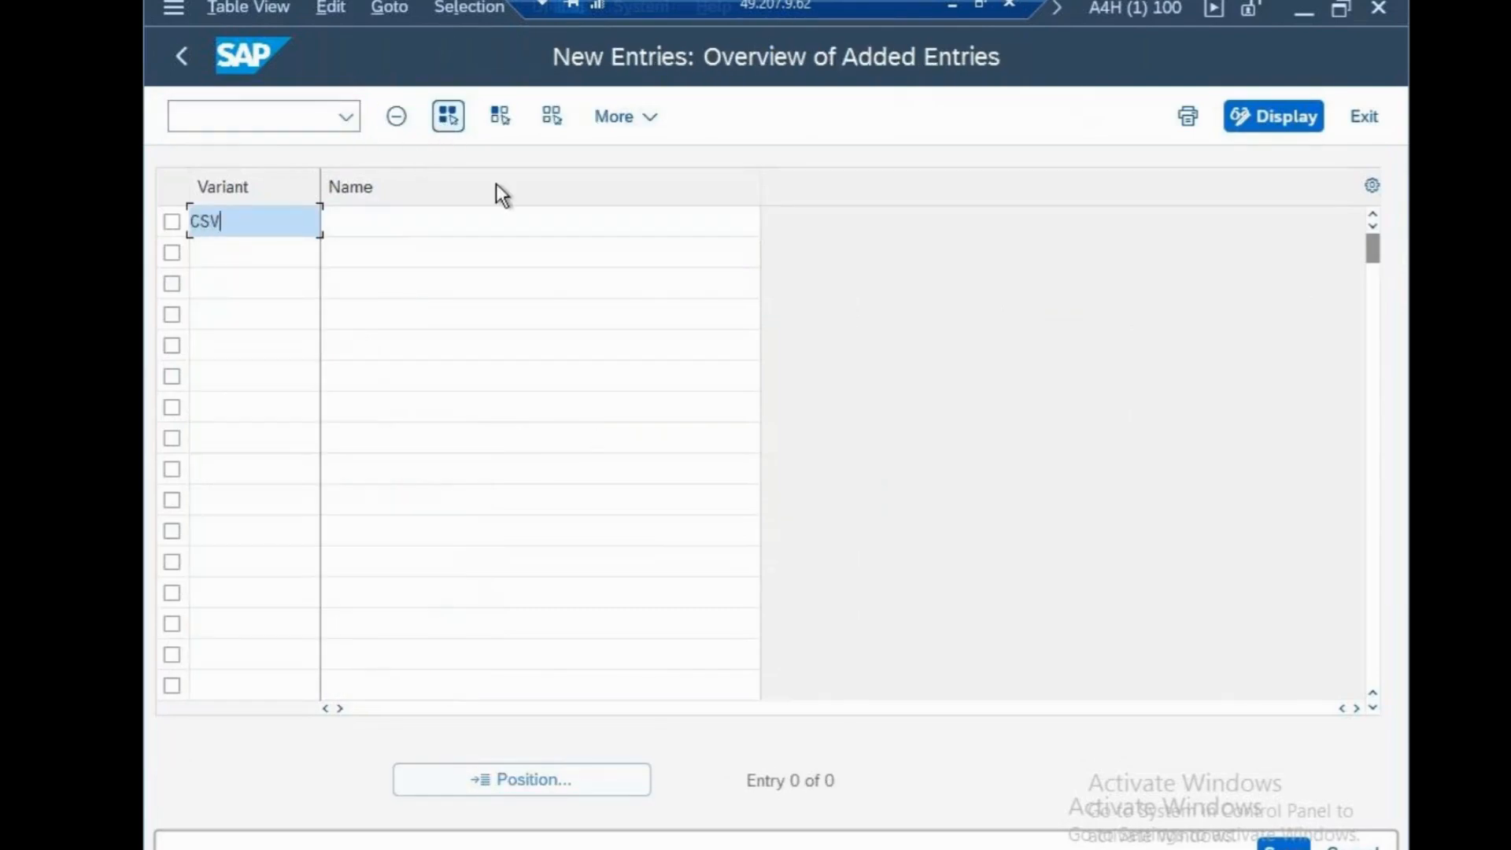
click(522, 219)
text(CISCO )
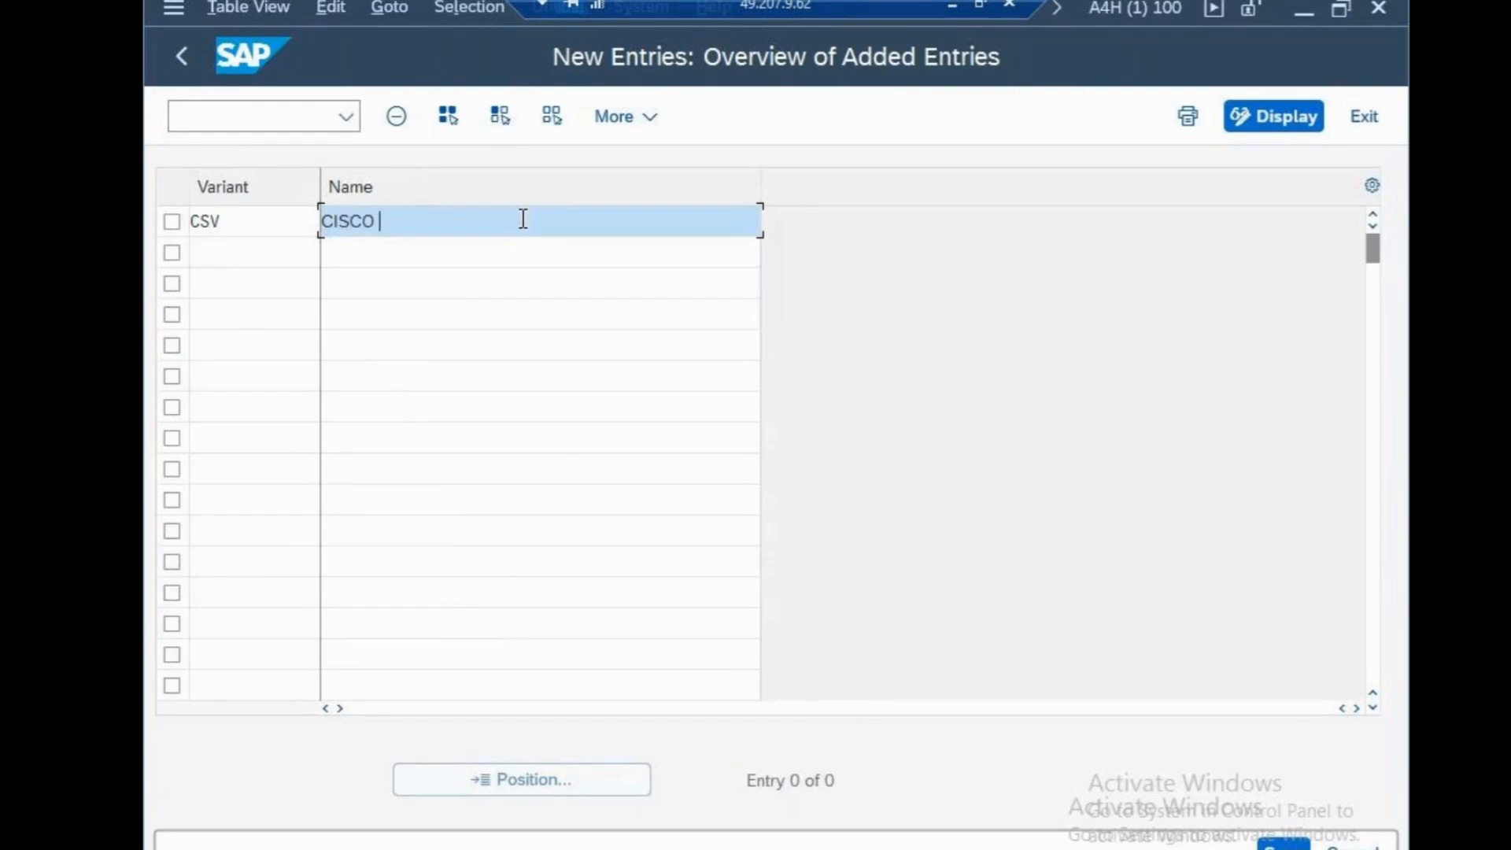
text(VARIANT)
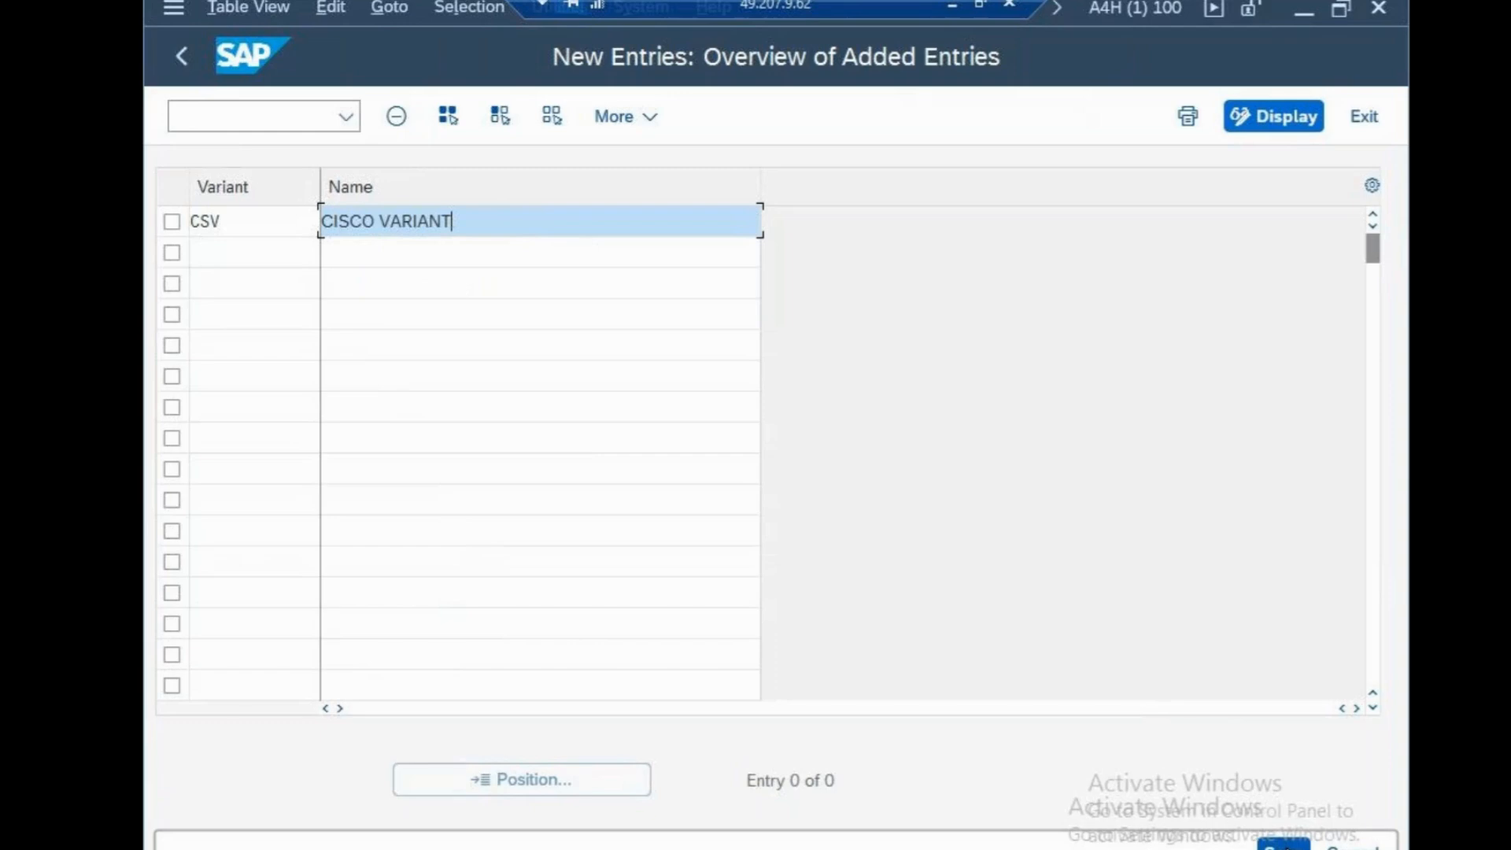
click(1283, 842)
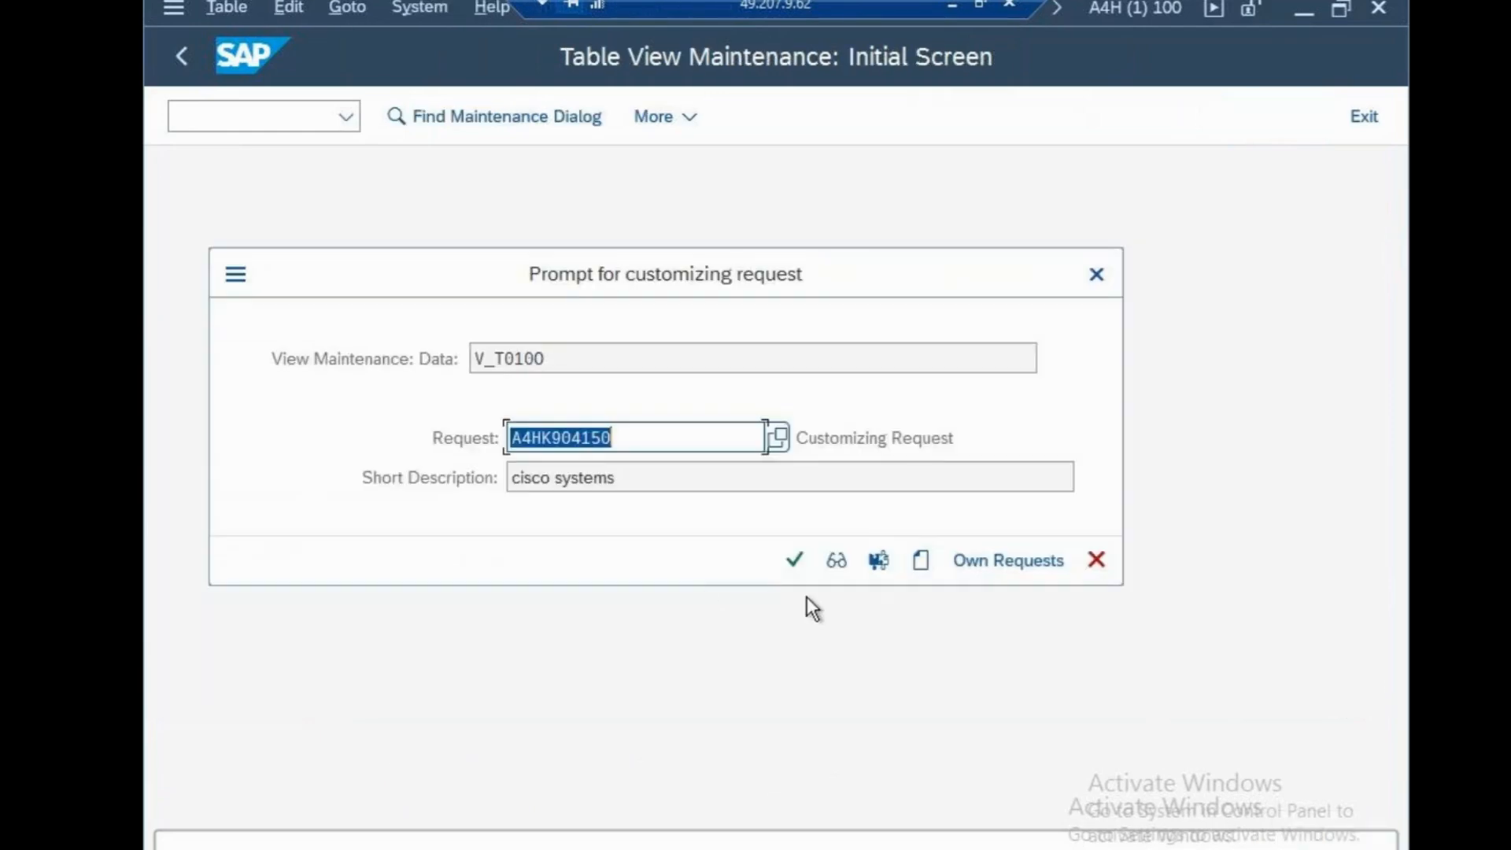
click(800, 568)
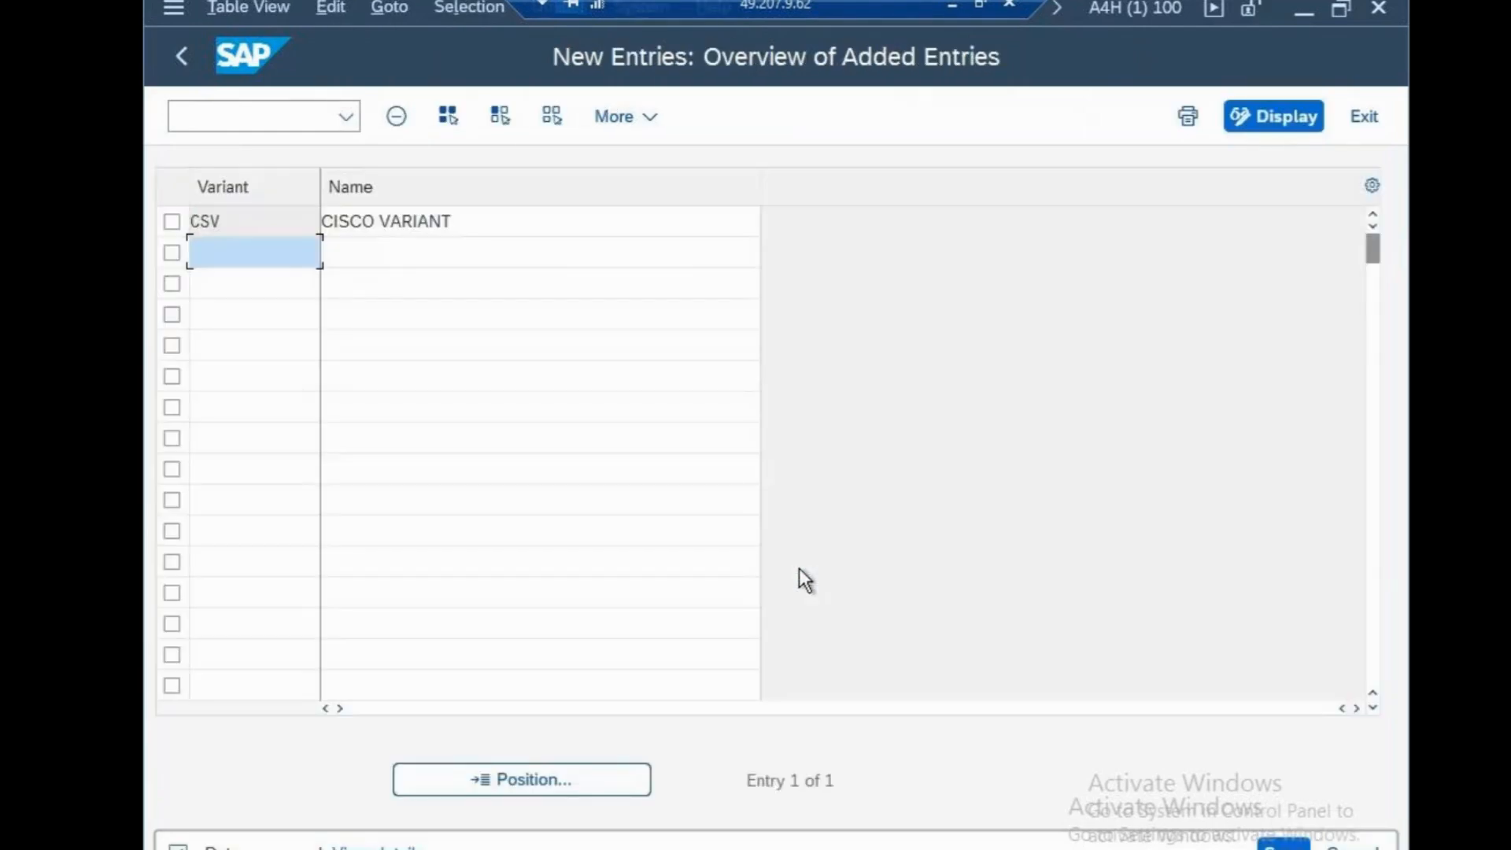
Open the posting period variant assignment with /NOBBP and position the list at company code CSN
click(271, 116)
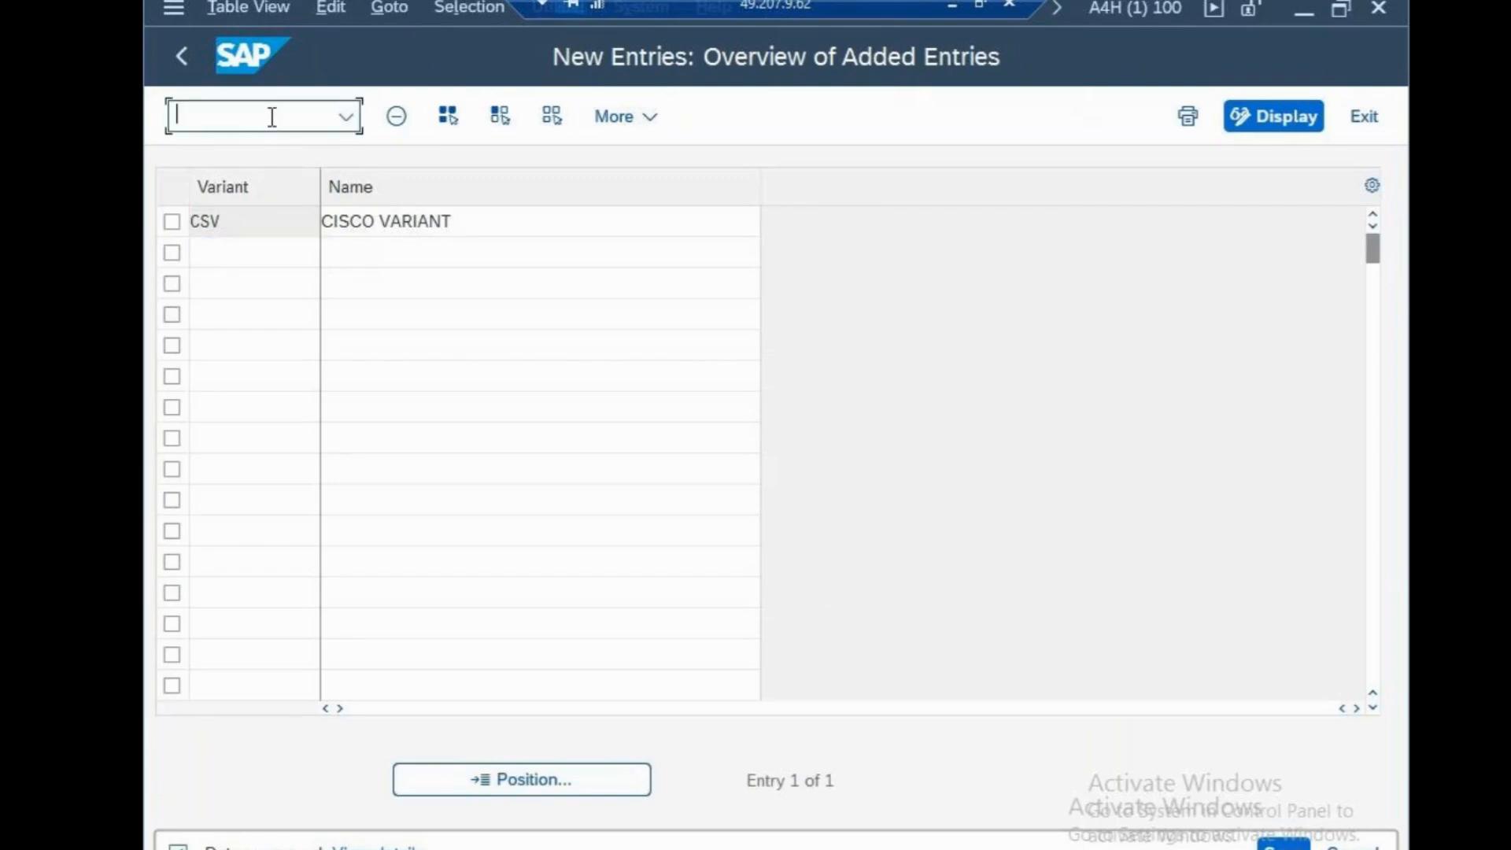
text(/NOBBP)
key(Return)
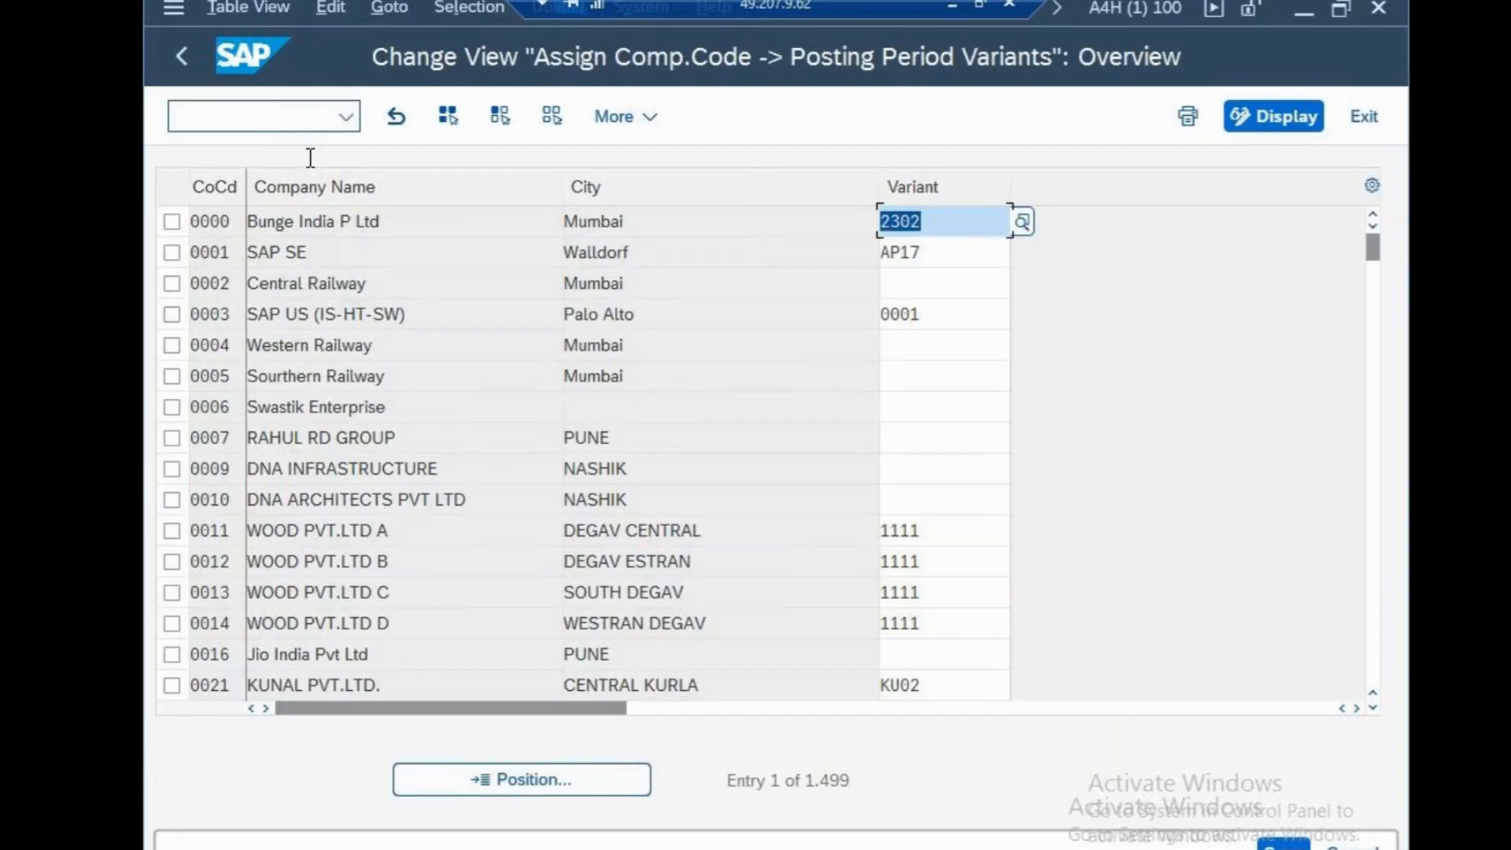
click(597, 790)
text(CS)
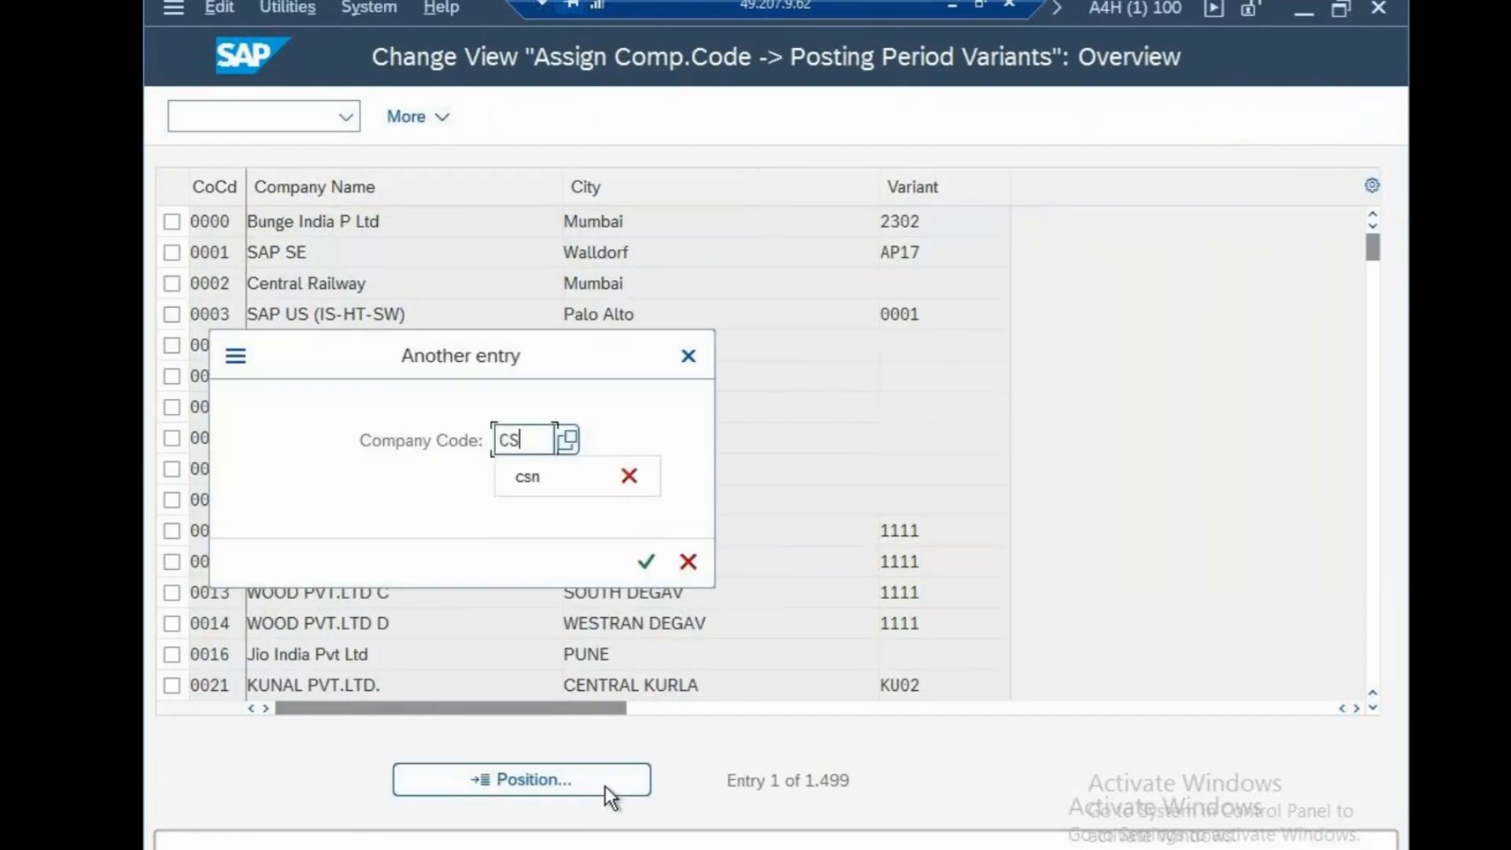
text(N)
click(646, 561)
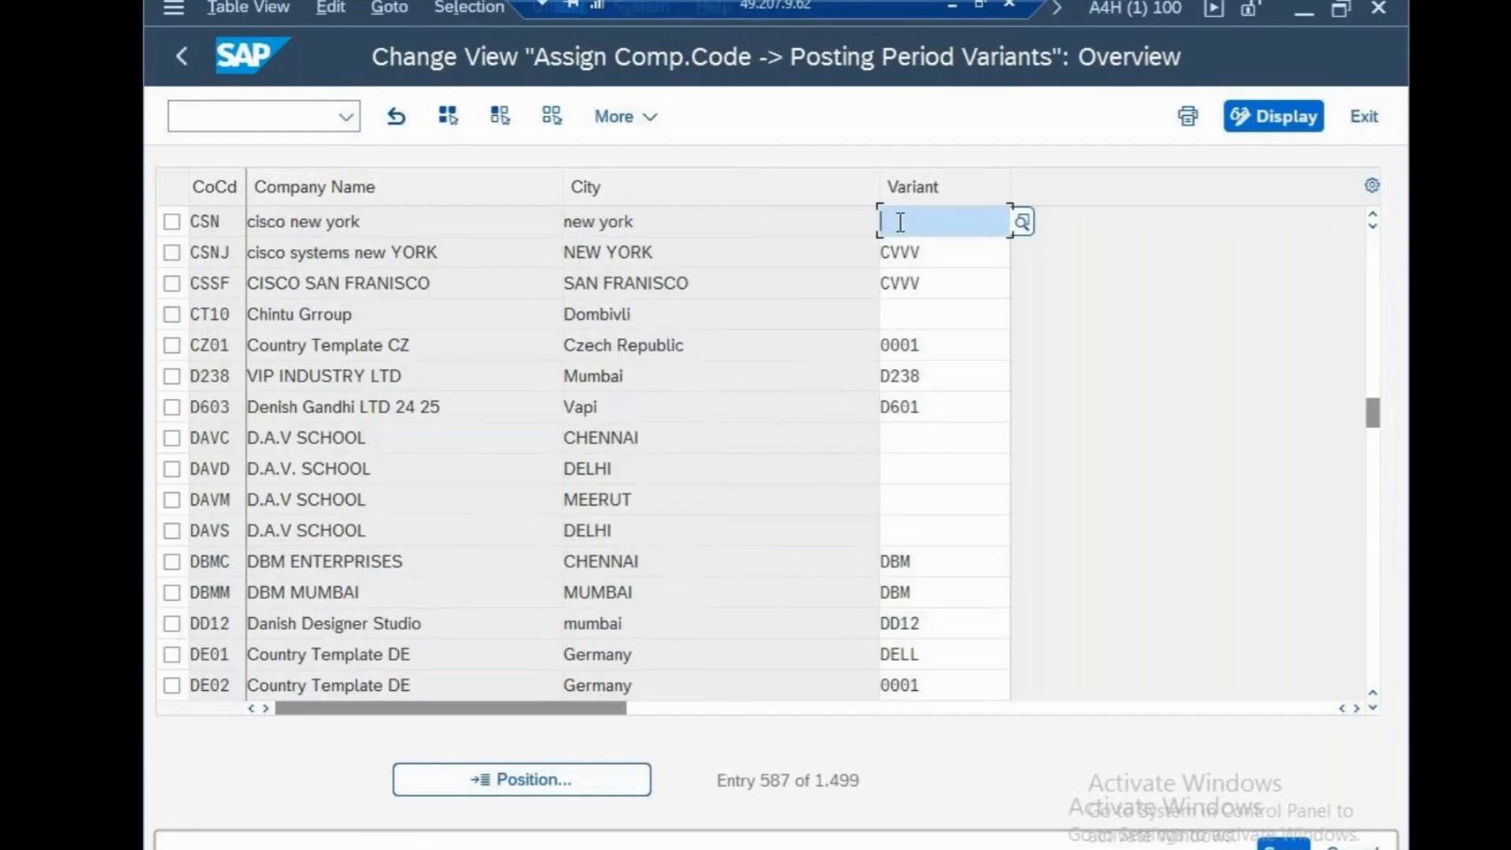
Assign posting period variant CSV to company code CSN and save it to the cisco systems customizing request
text(CSV)
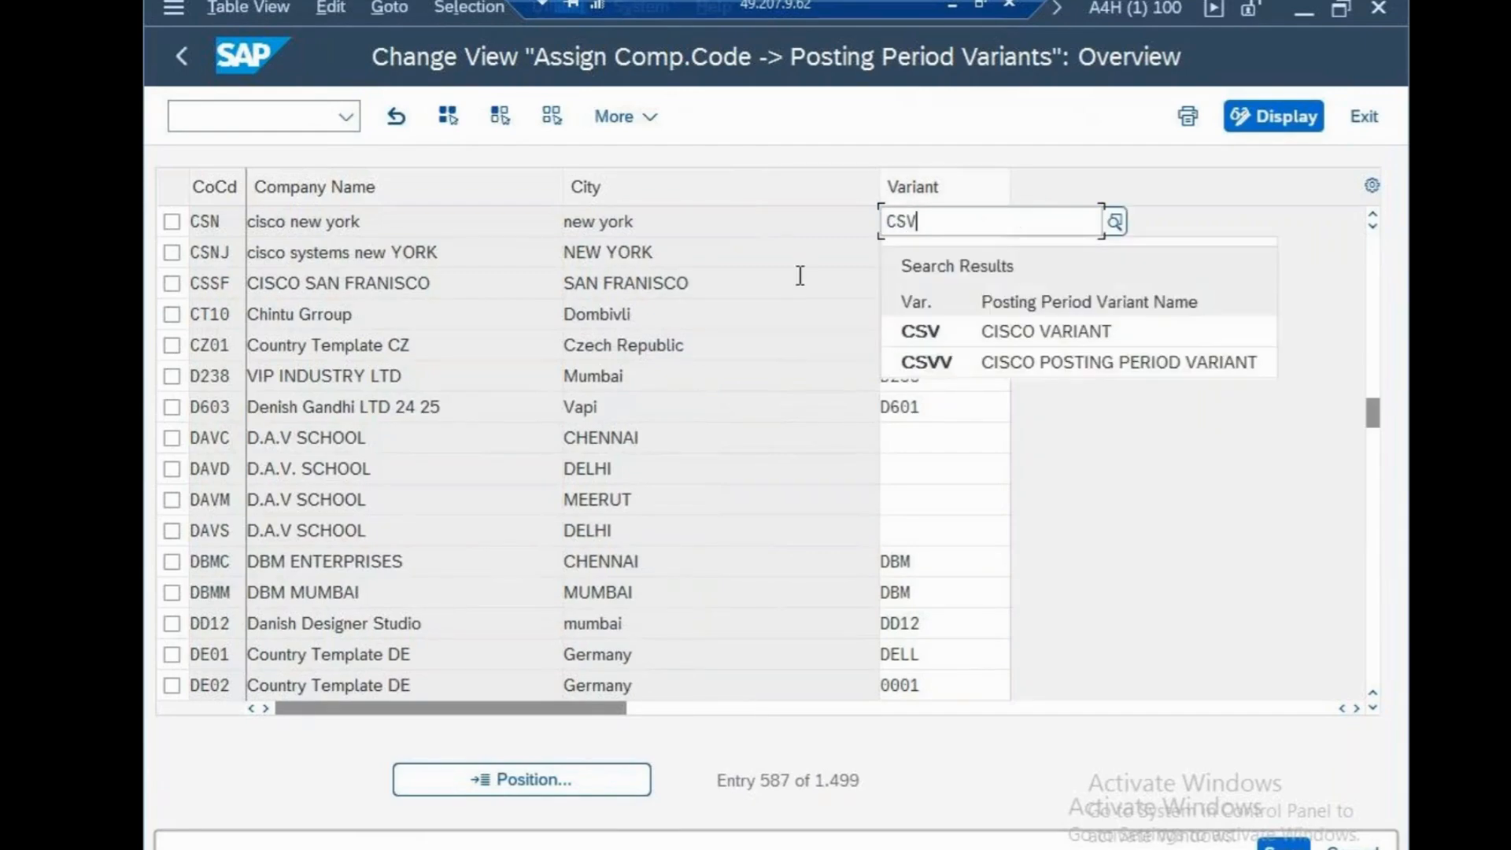
key(Return)
key(ctrl+s)
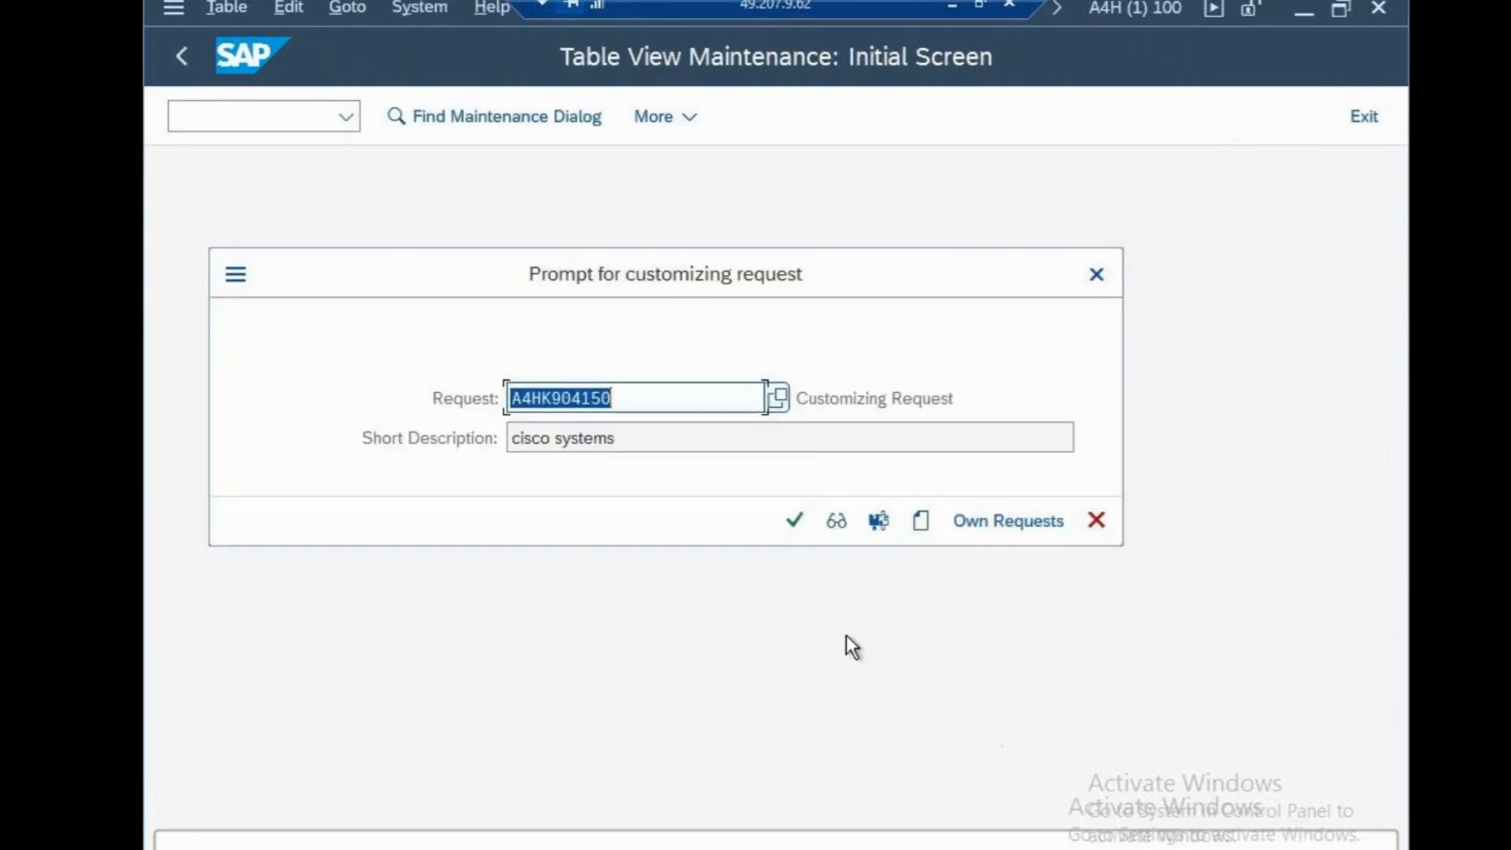
click(795, 520)
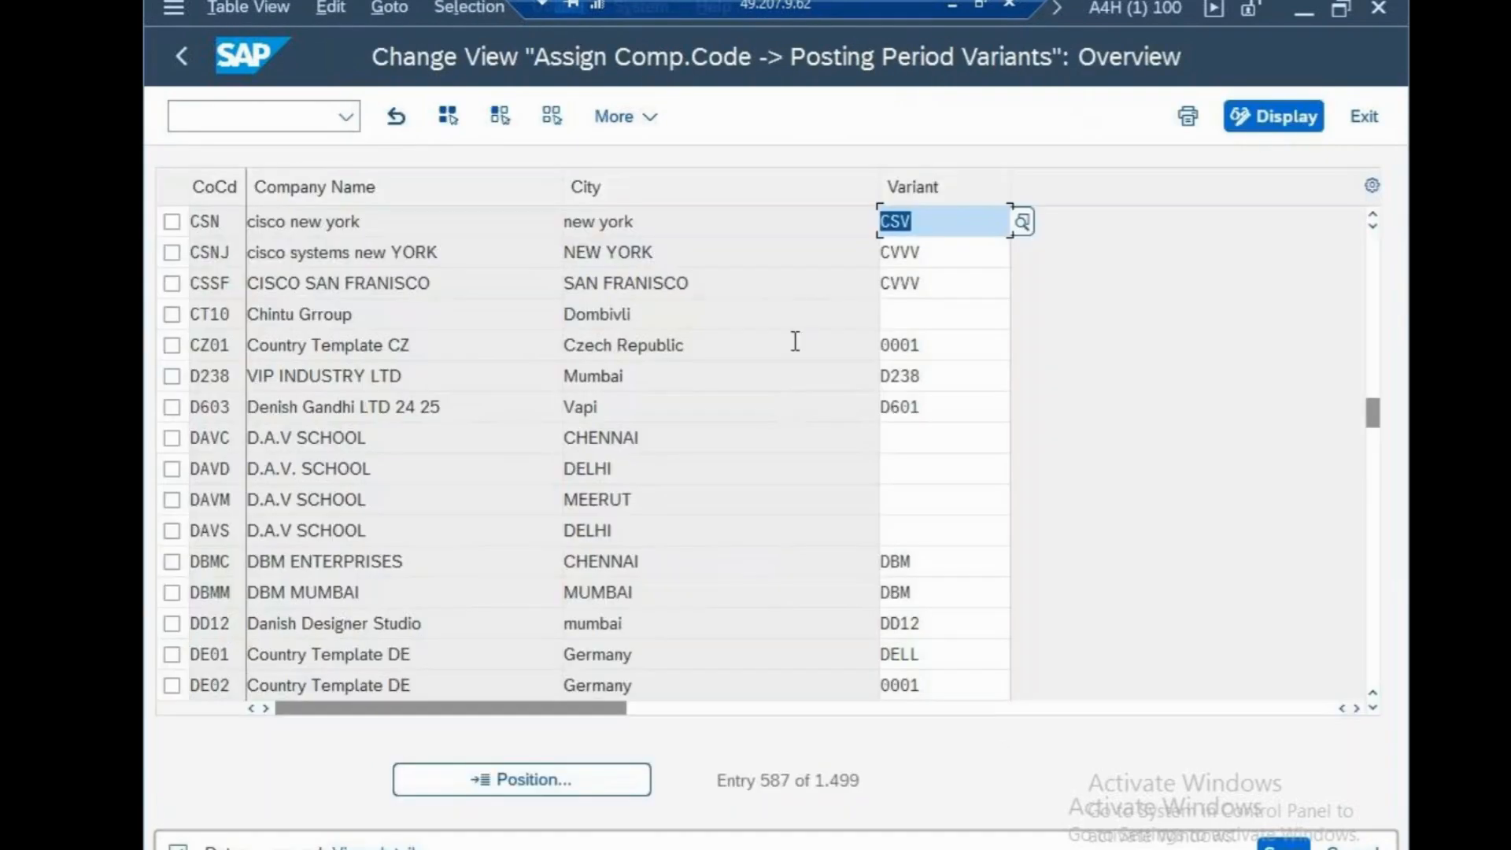
Add the line "CSV-POSTING PERID VARIANT" below the fsv entry in the sapfasttrack Notepad file, separated by a blank line, and save
click(953, 5)
key(Return)
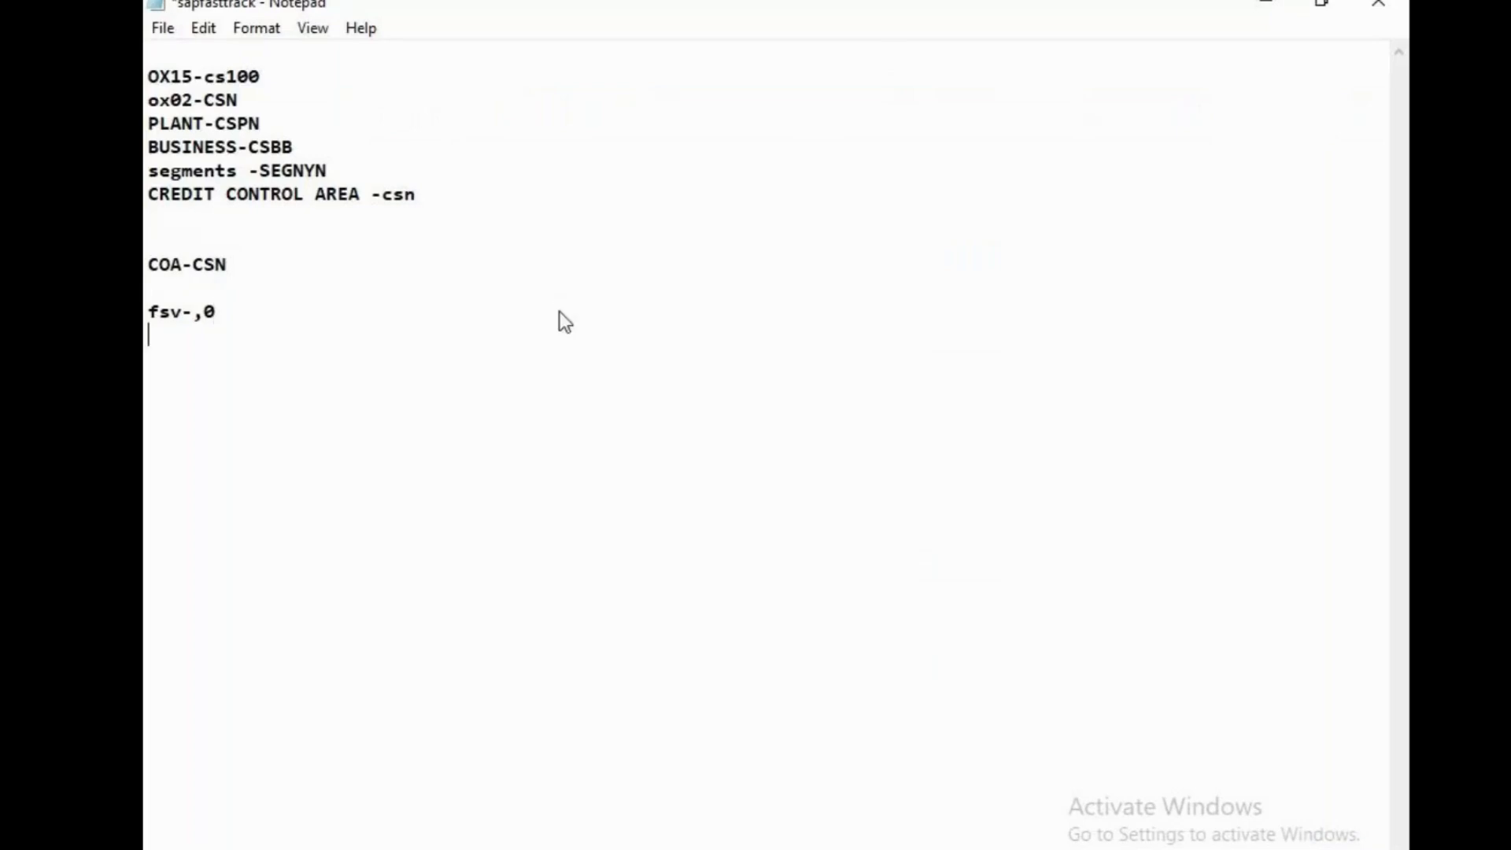
key(Return)
text(CSV-)
text(OS)
key(BackSpace)
key(BackSpace)
text(POSTING)
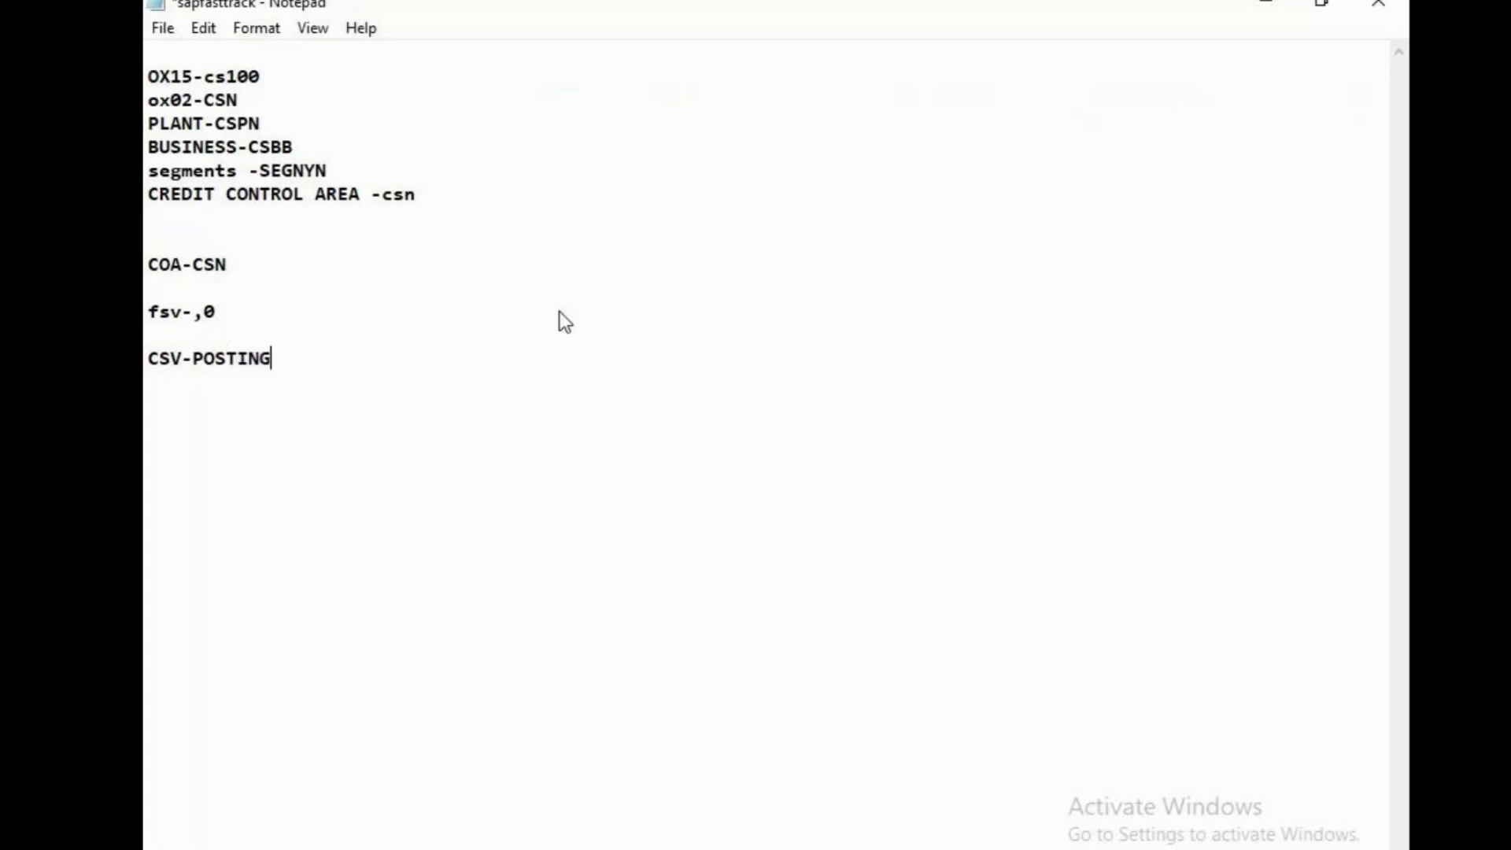
text( PERIDO)
key(BackSpace)
key(BackSpace)
text(VAR)
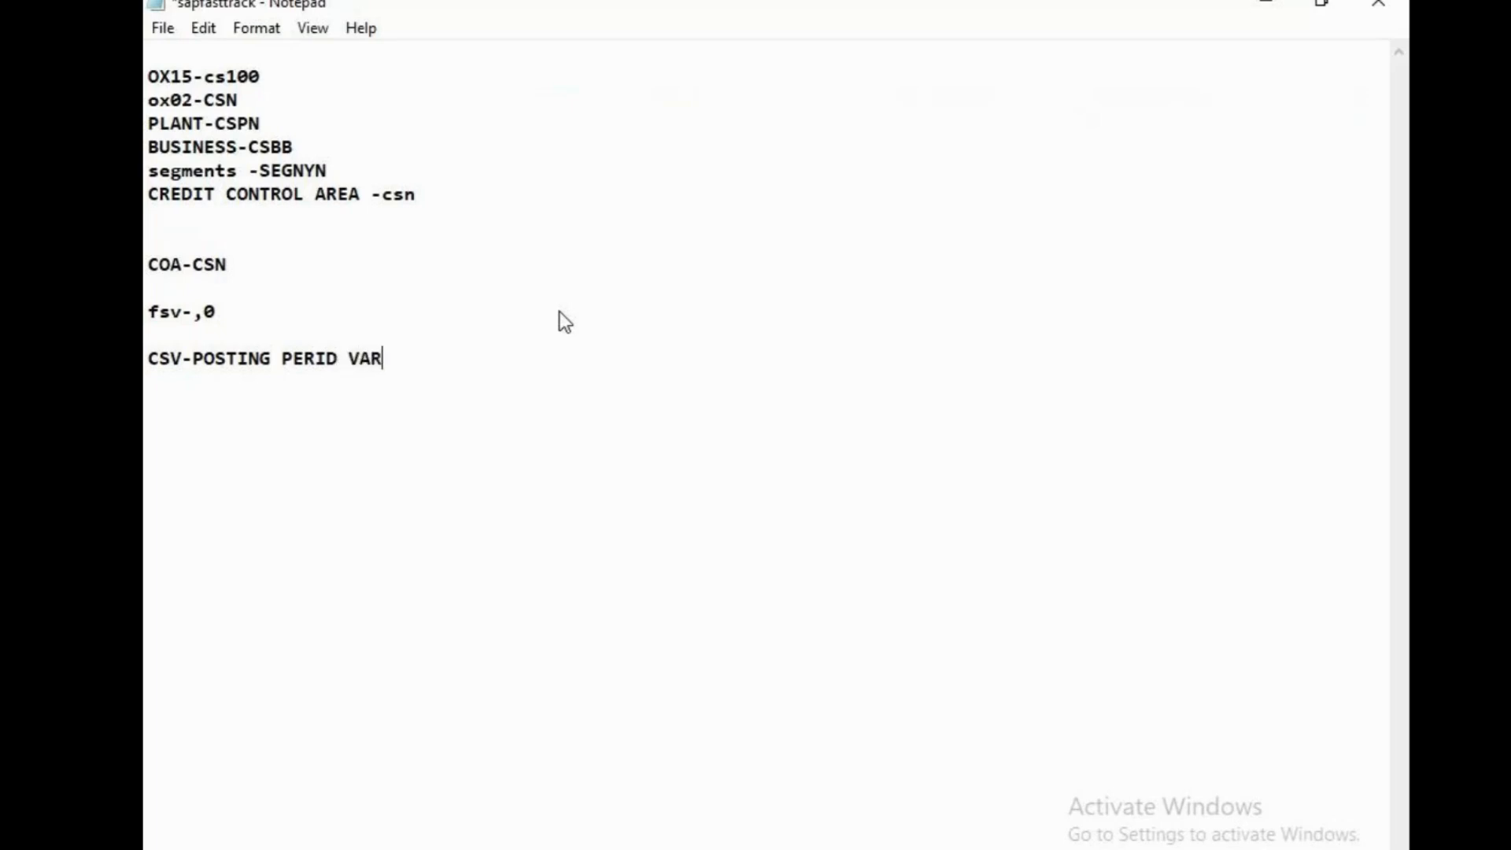
text(IANT)
key(ctrl+s)
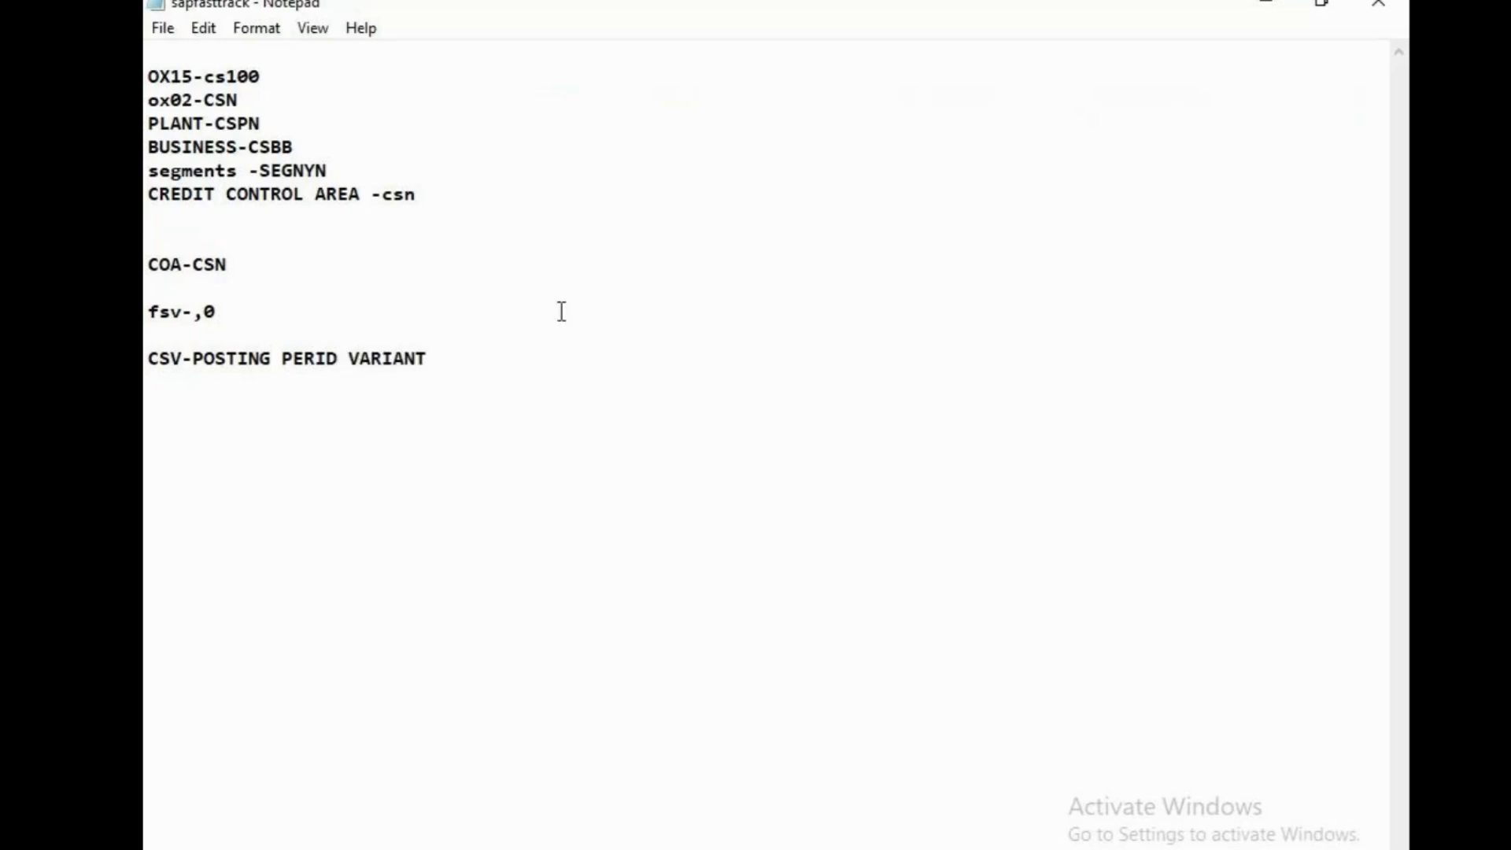
Return to SAP, leave the variant assignment with /n, and open transaction OB52 for posting period variant CSV
click(945, 849)
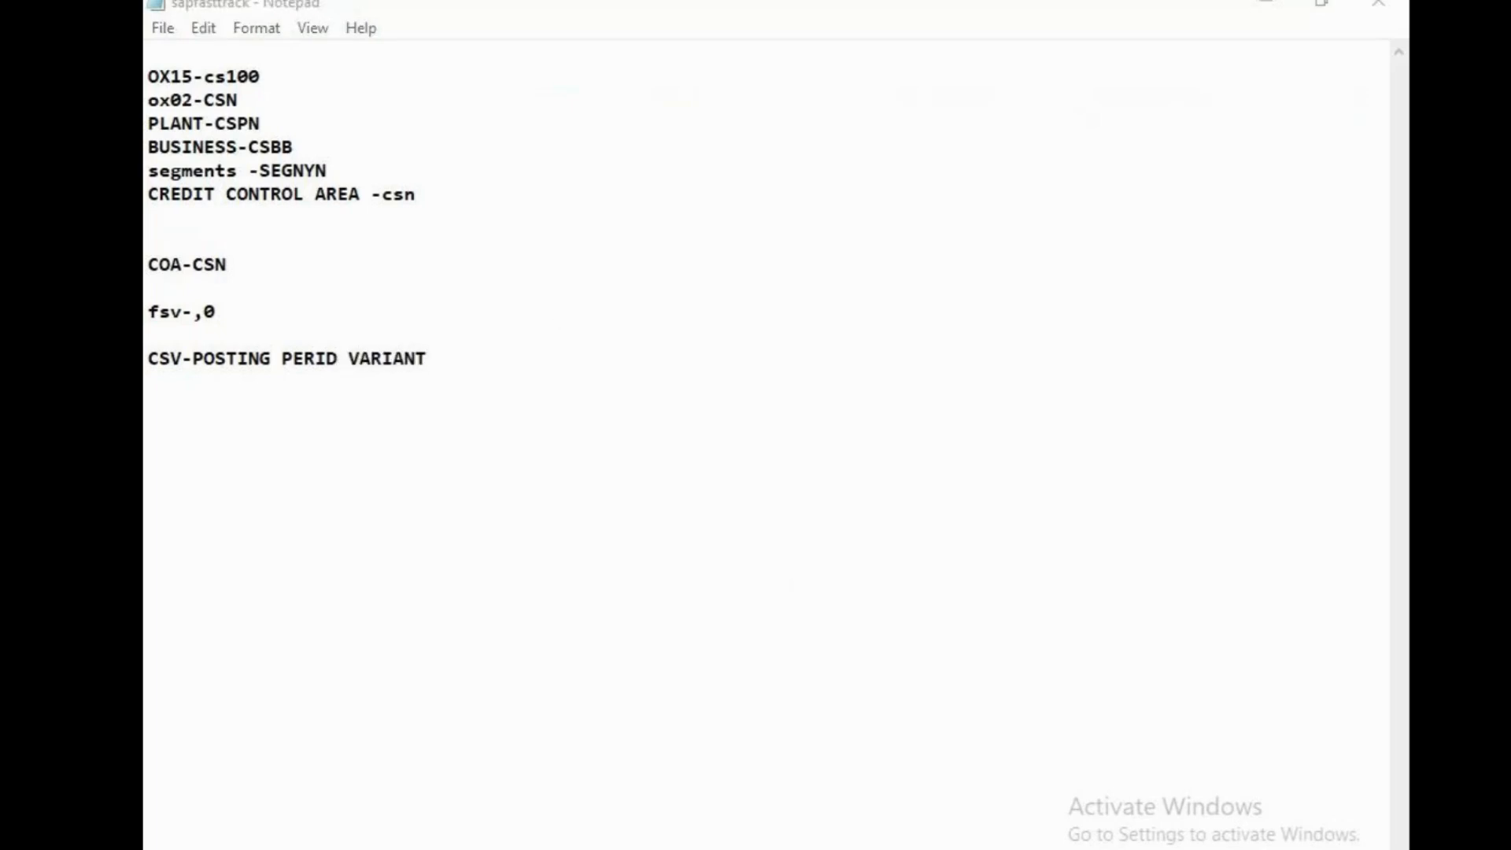
click(713, 849)
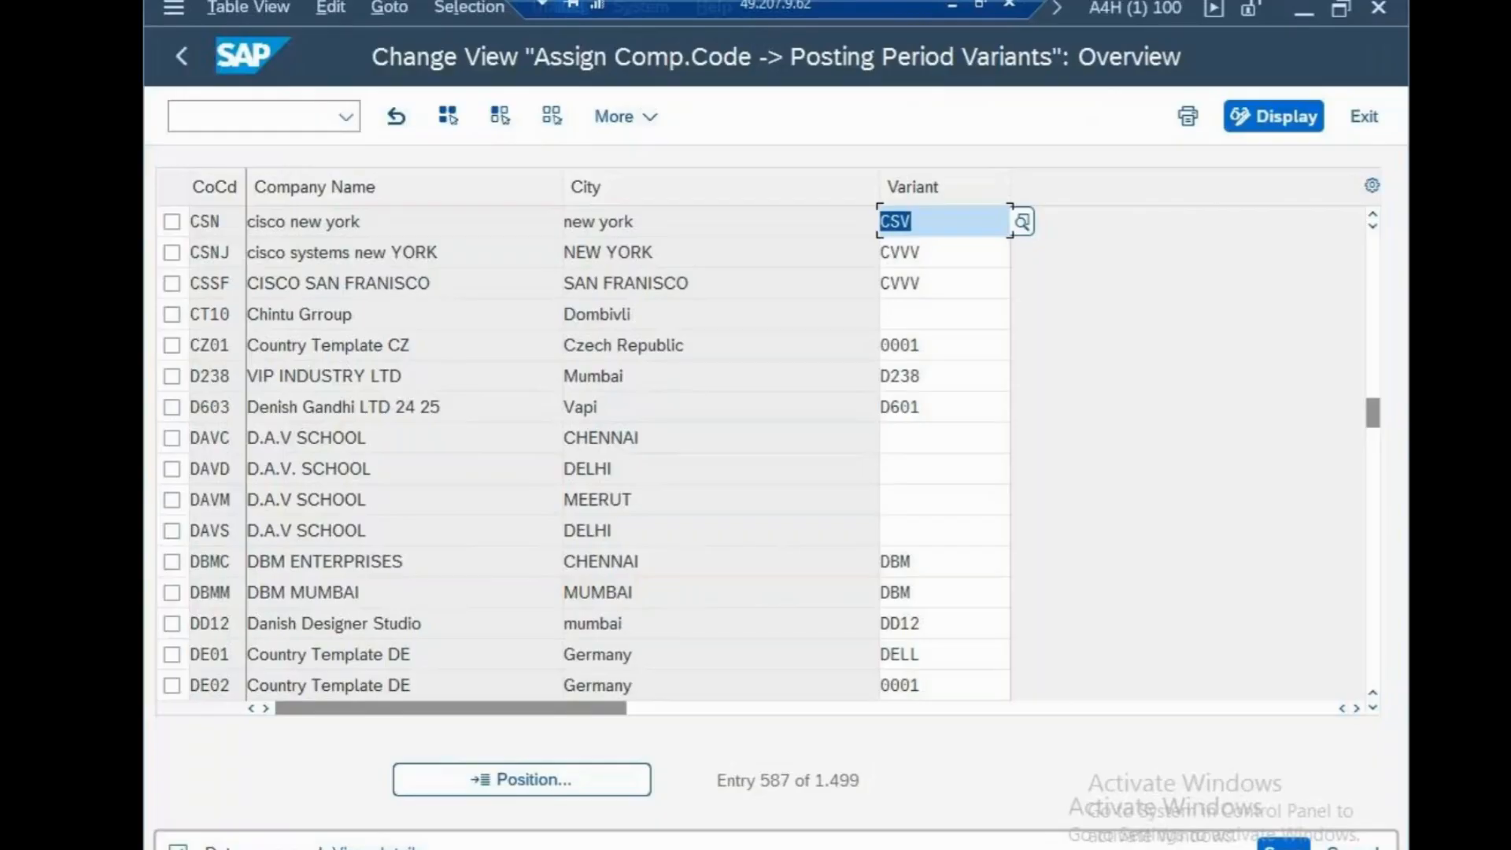
click(211, 120)
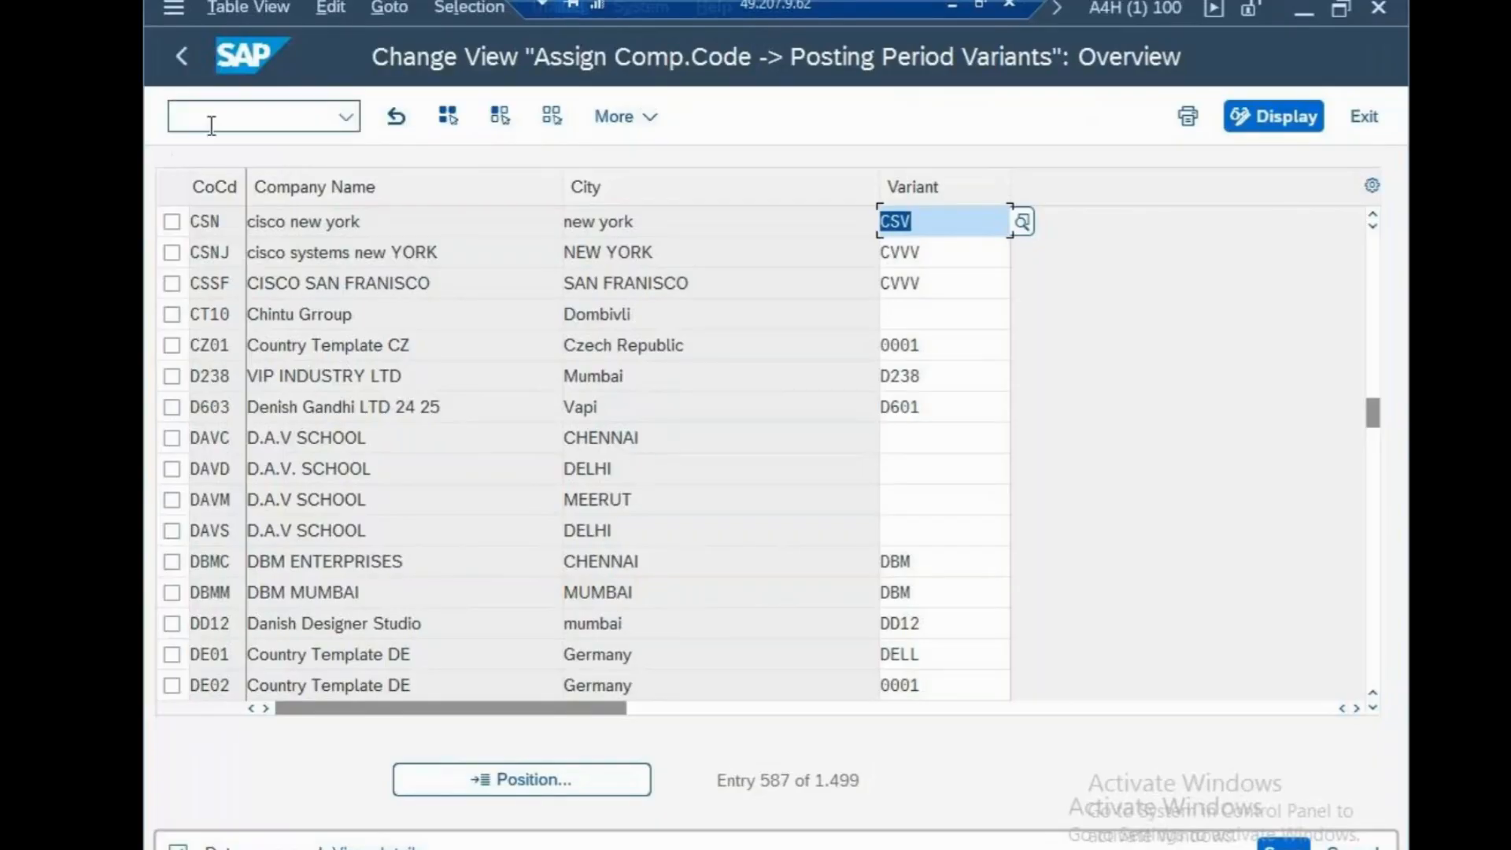
text(/n)
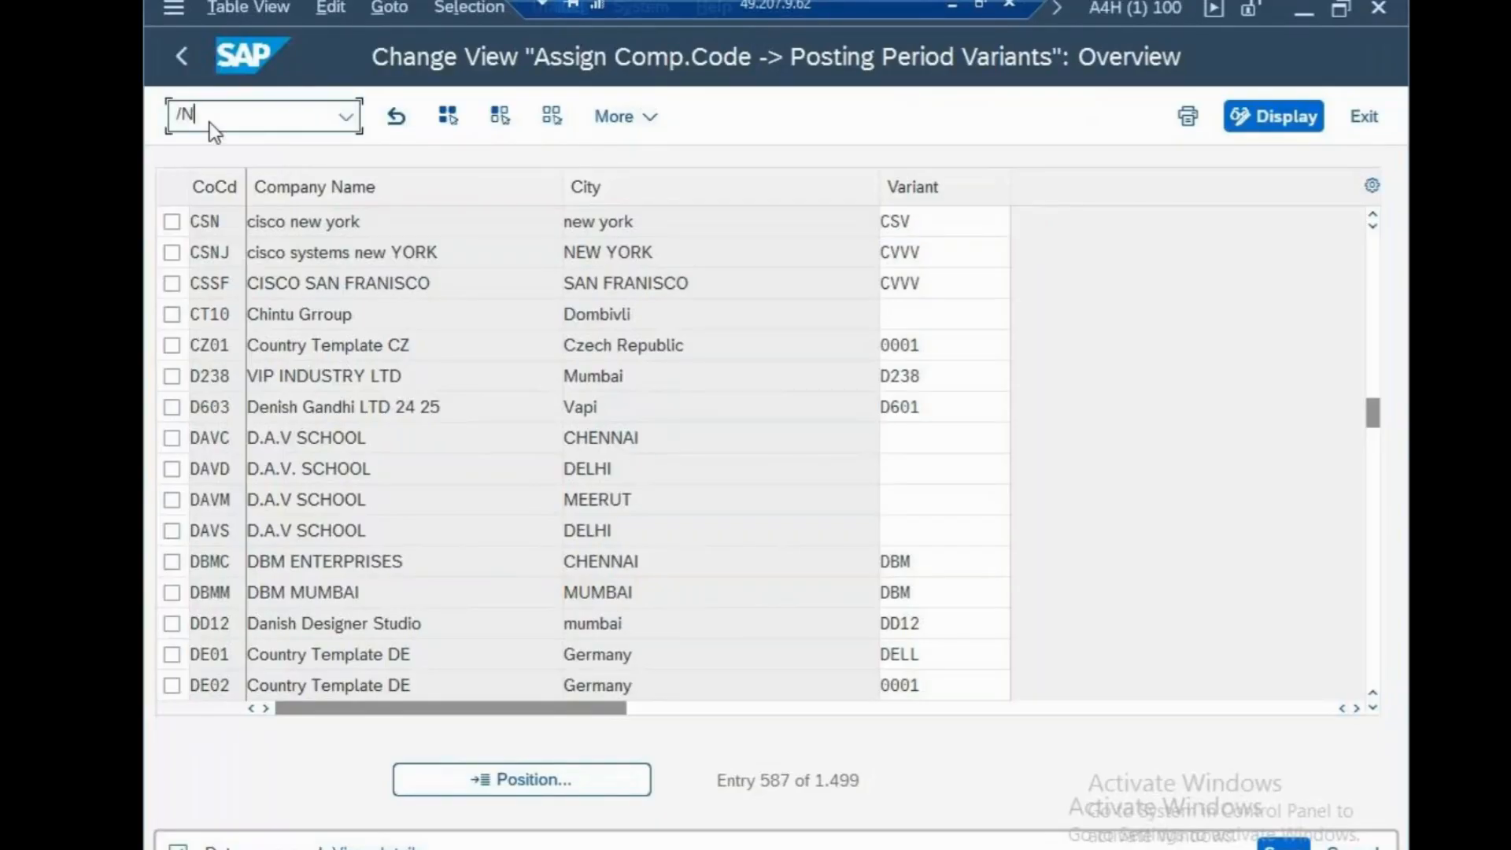
key(Return)
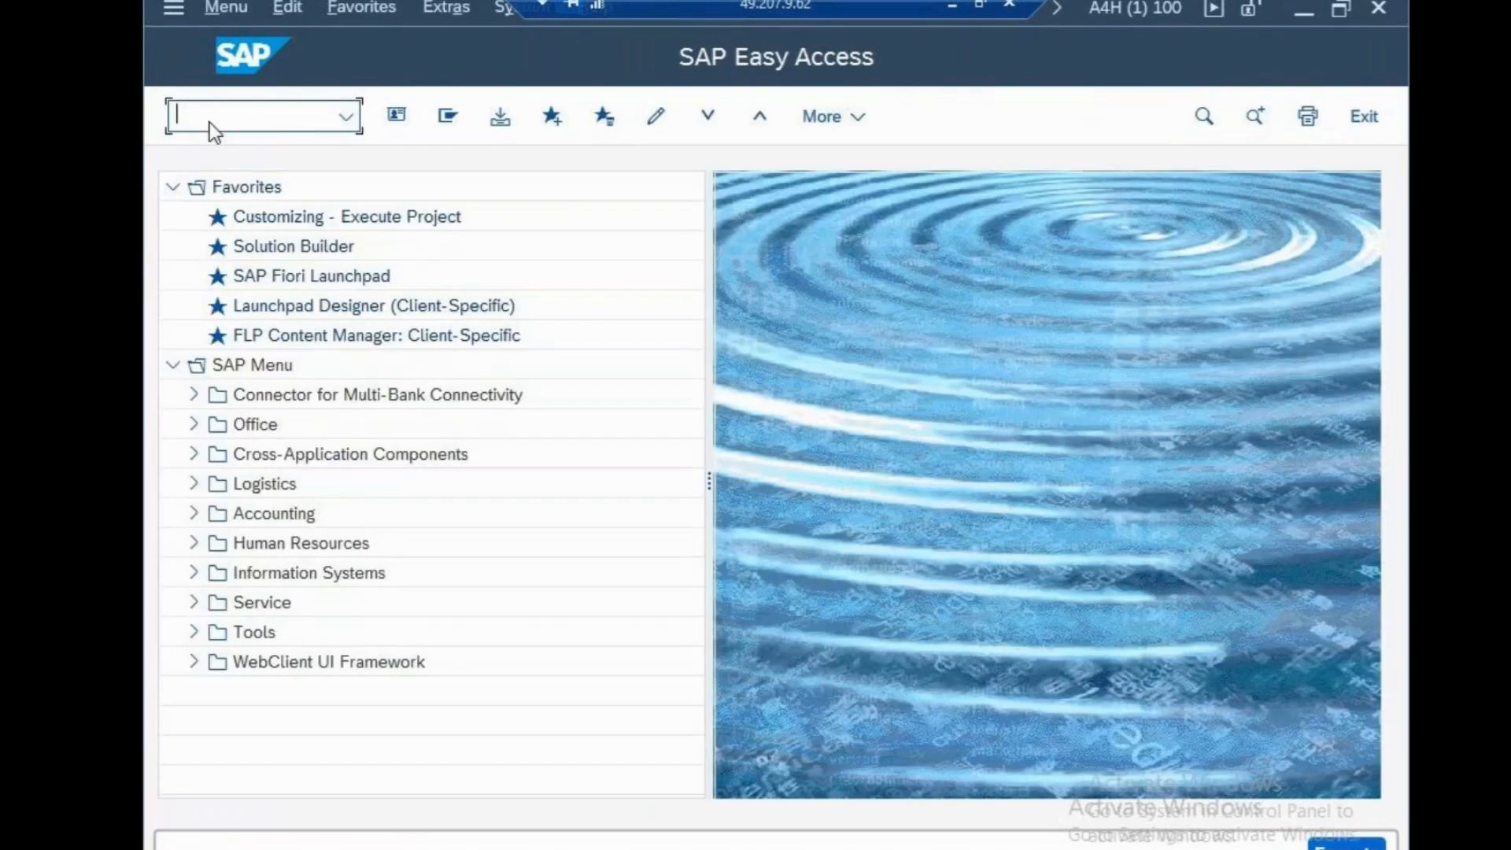
text(OB52)
key(Return)
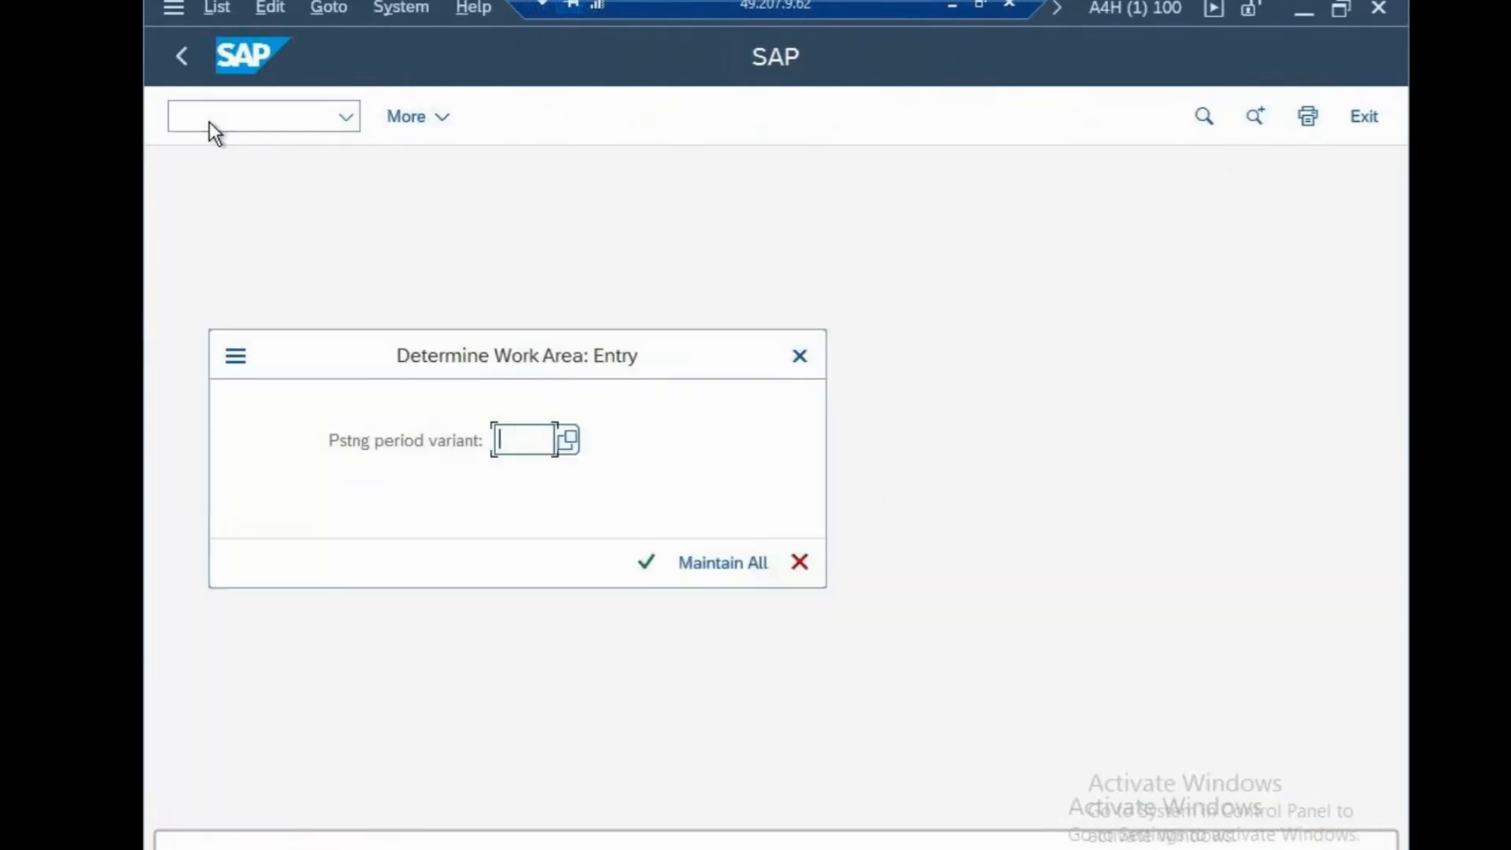
text(CSV)
click(650, 561)
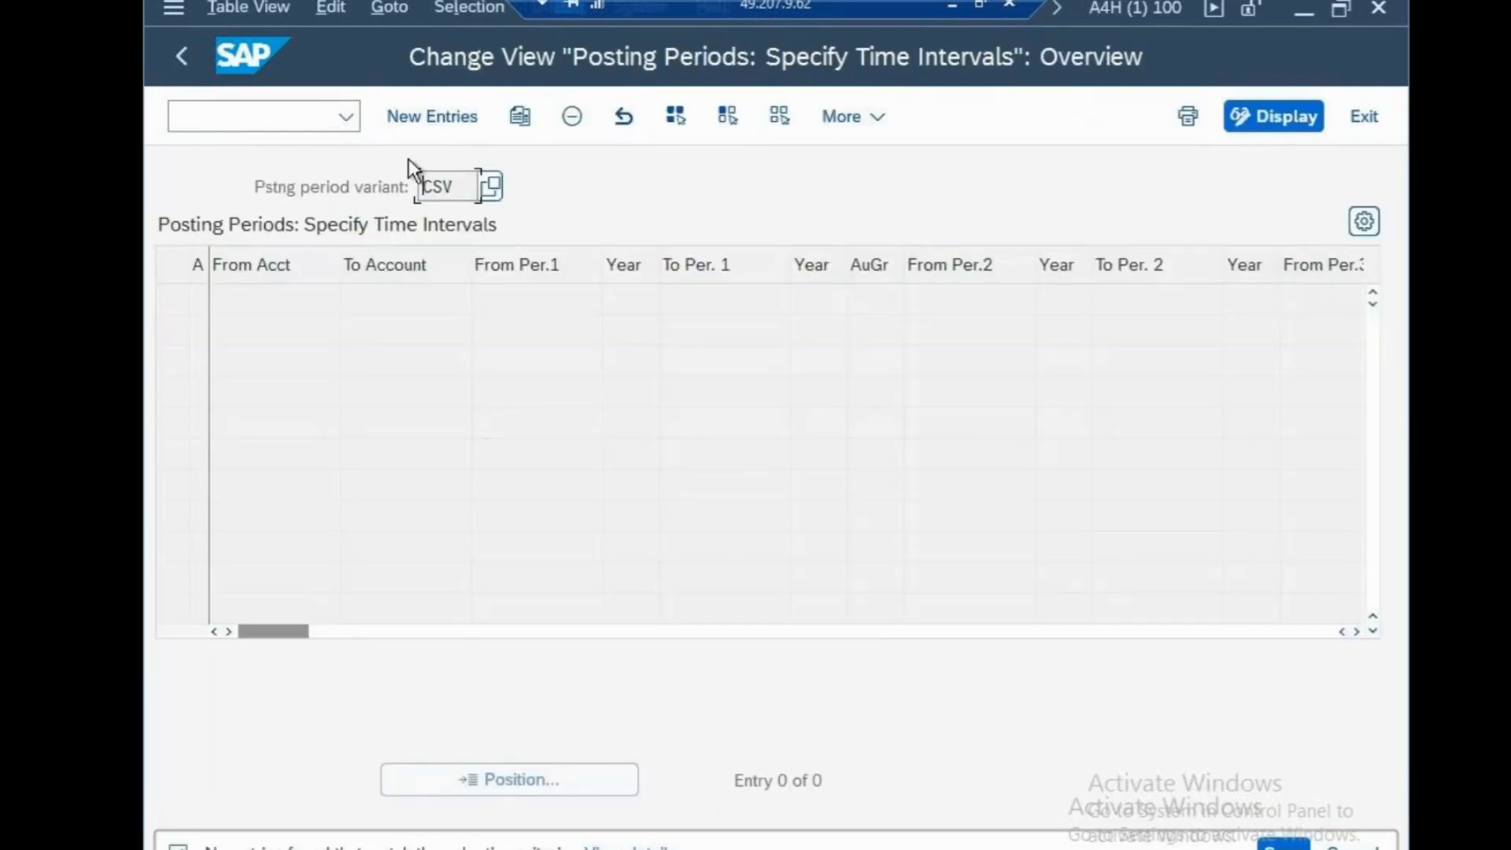
Create a new time interval entry for variant CSV, widen the account type column, and choose + (valid for all account types)
click(431, 118)
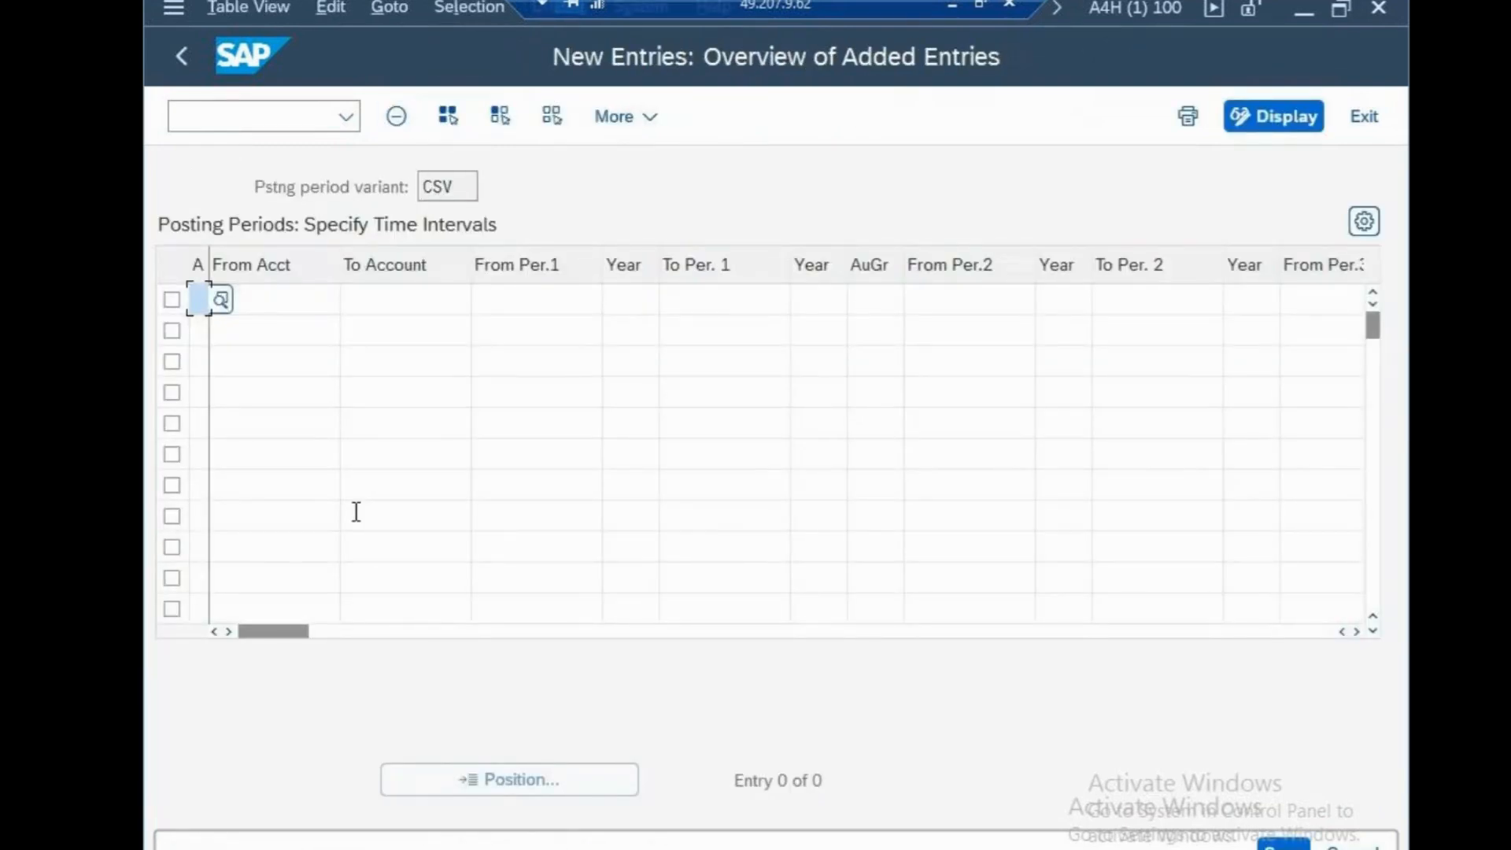
drag(211, 256, 258, 262)
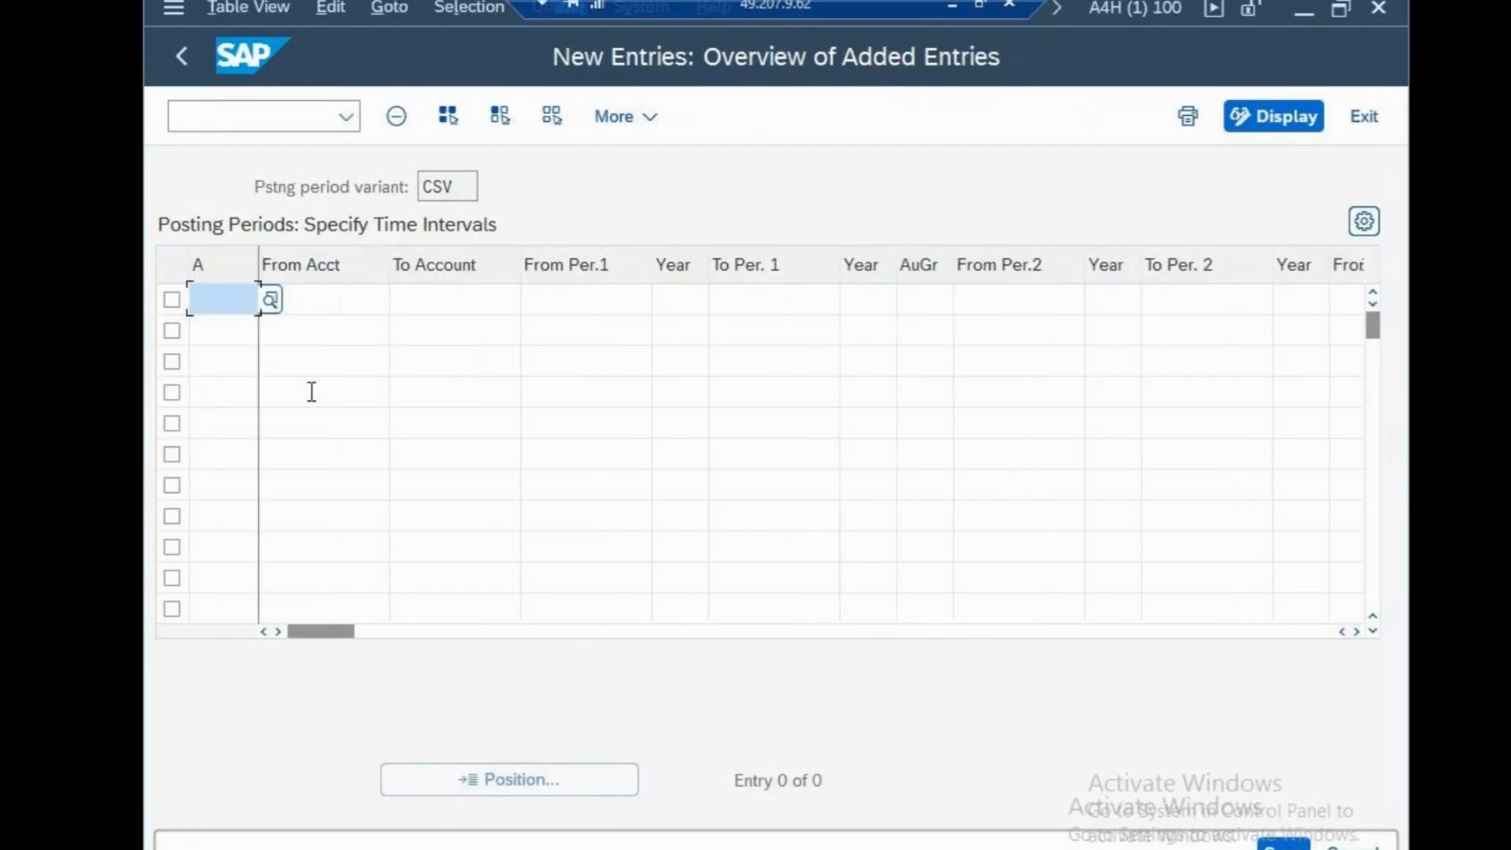
click(264, 300)
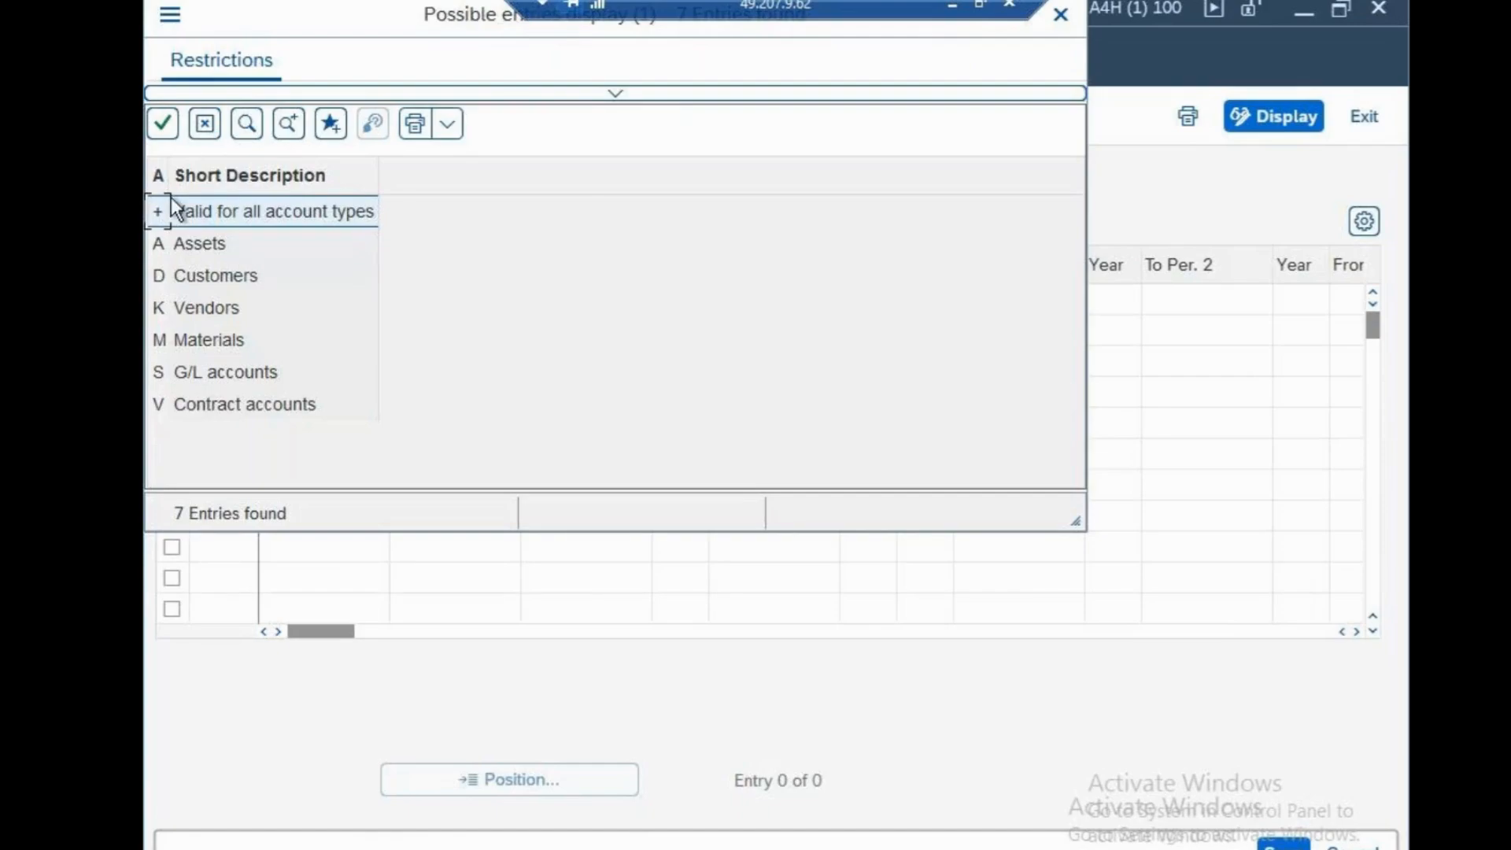
click(163, 123)
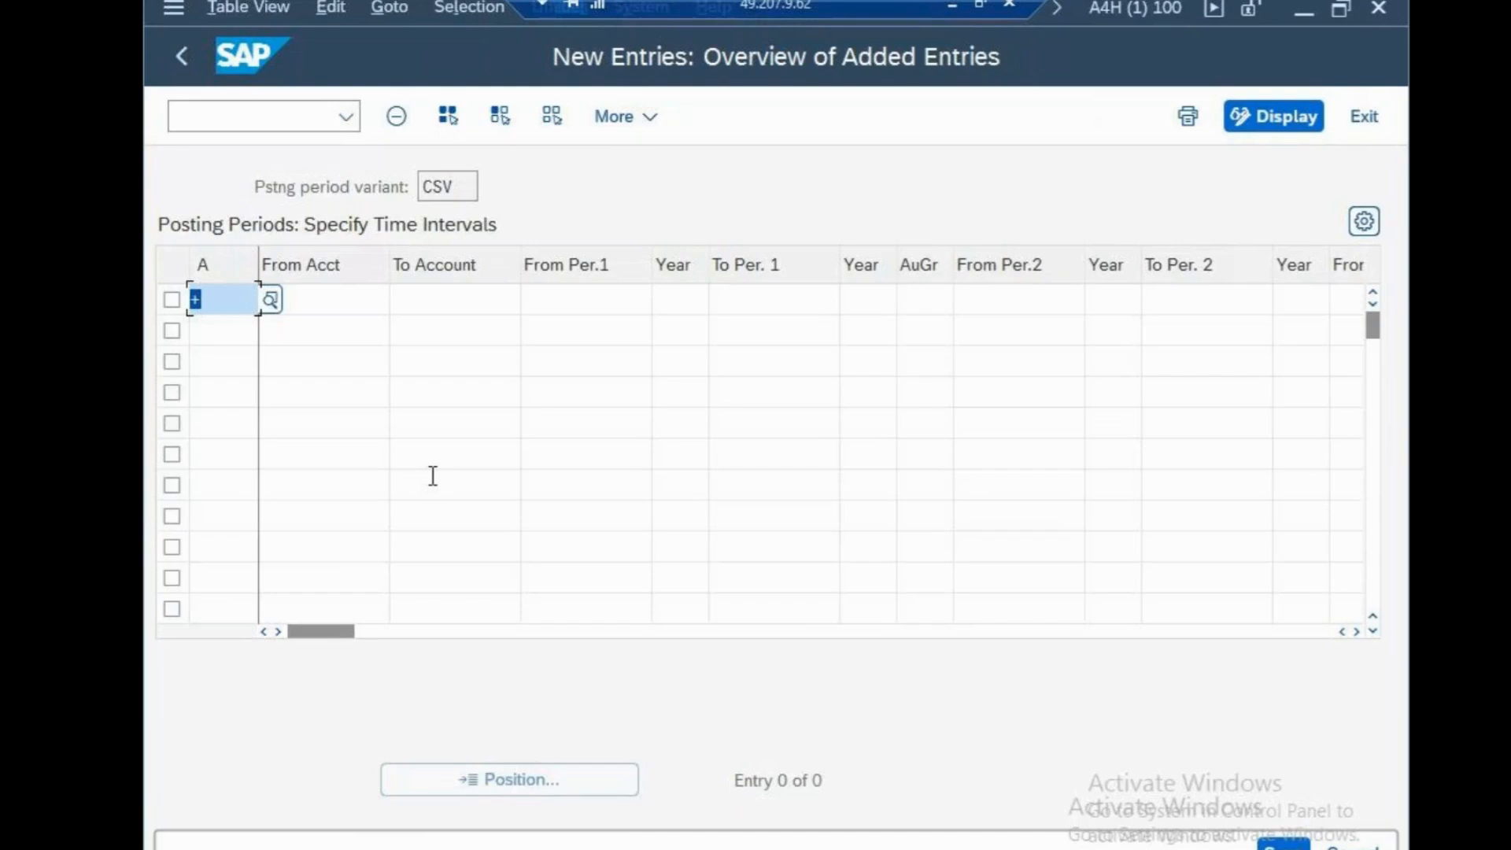
click(455, 301)
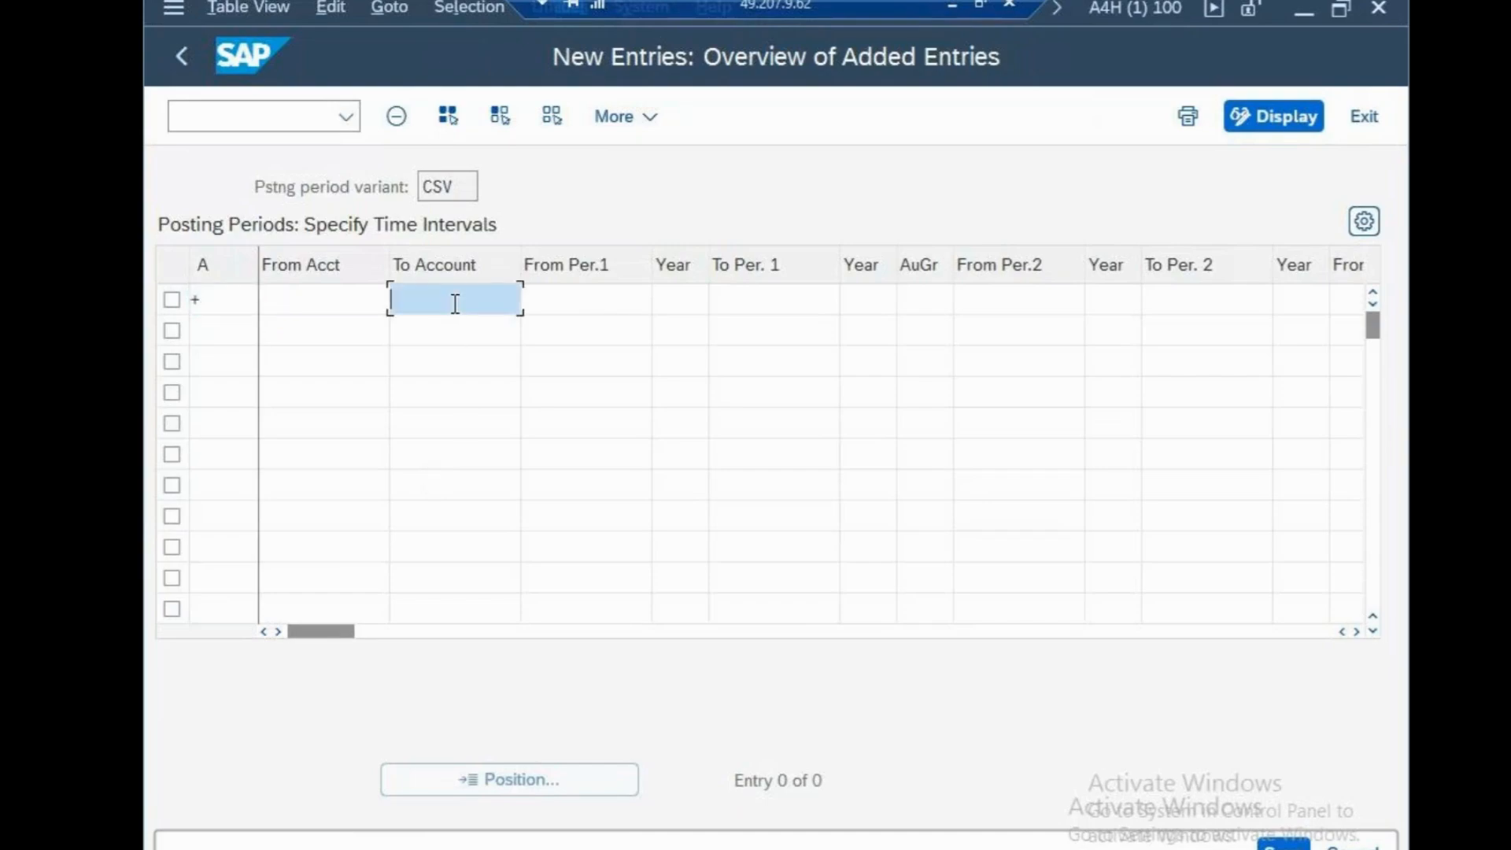
text(1)
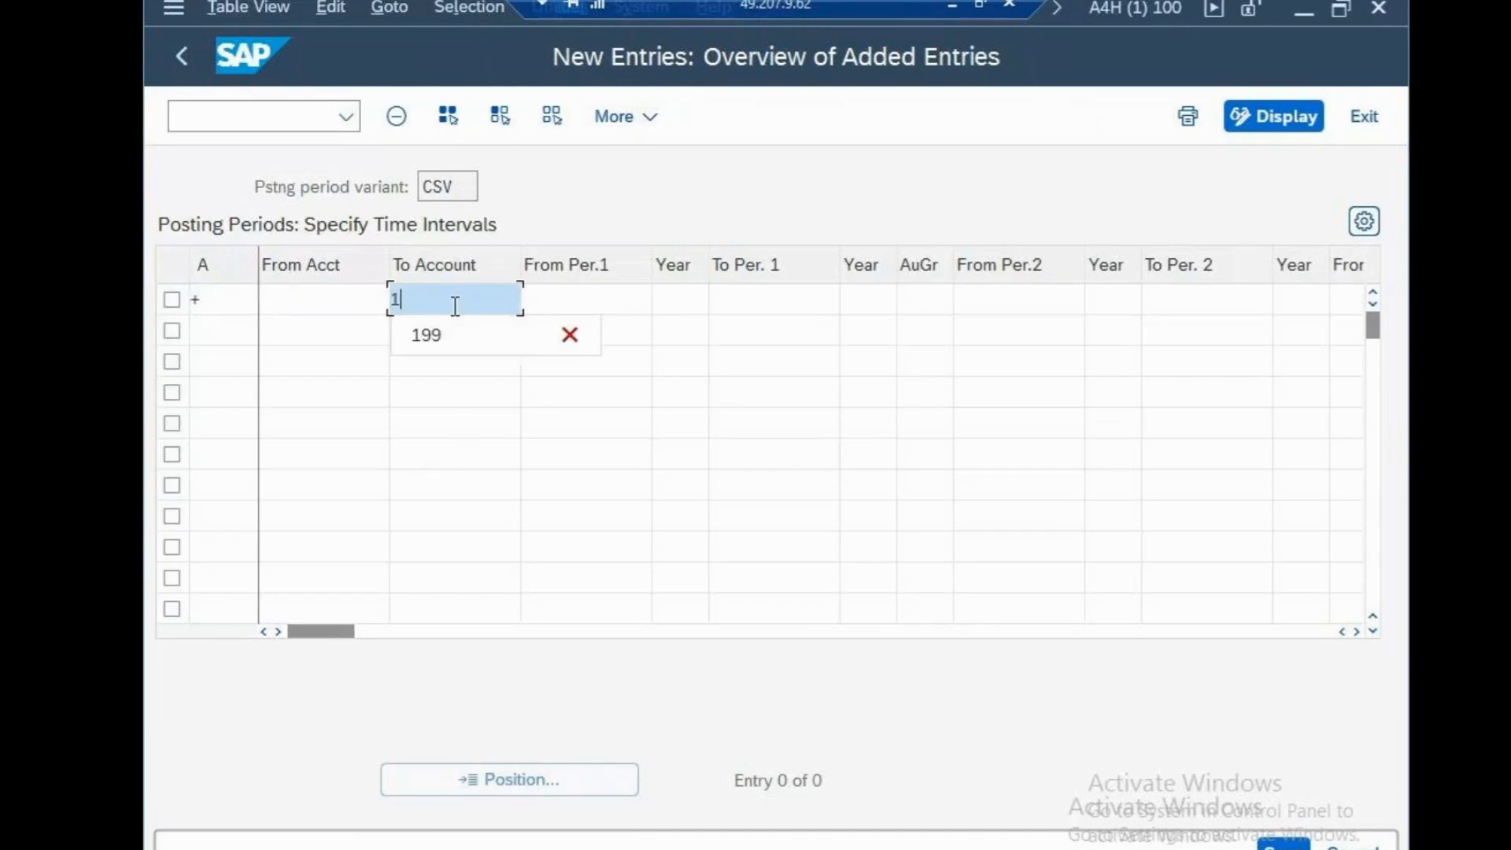
key(BackSpace)
click(504, 540)
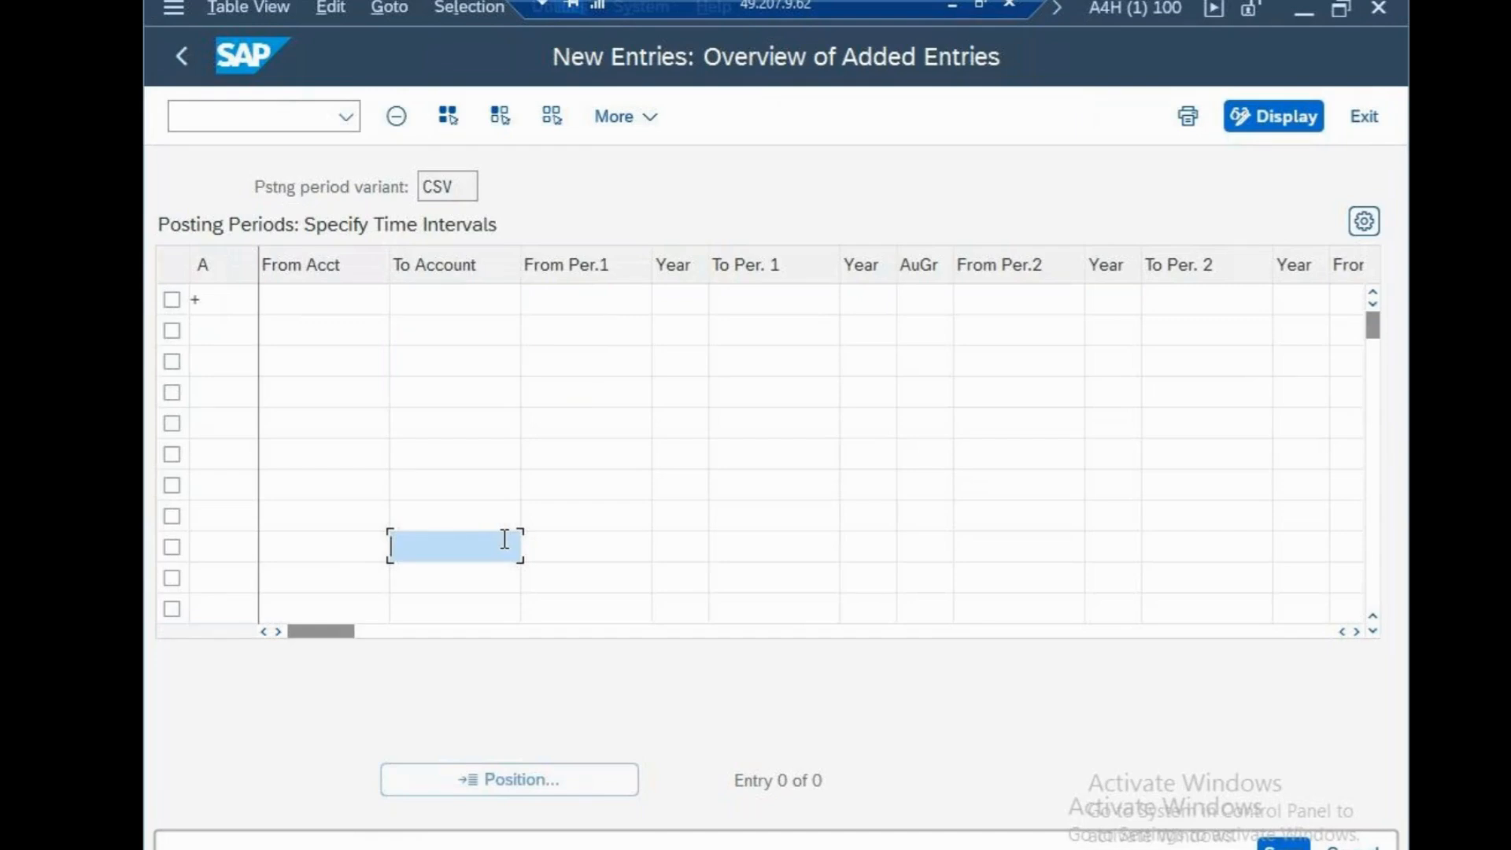
Set the entry's first interval to run from period 1 to period 12
click(587, 307)
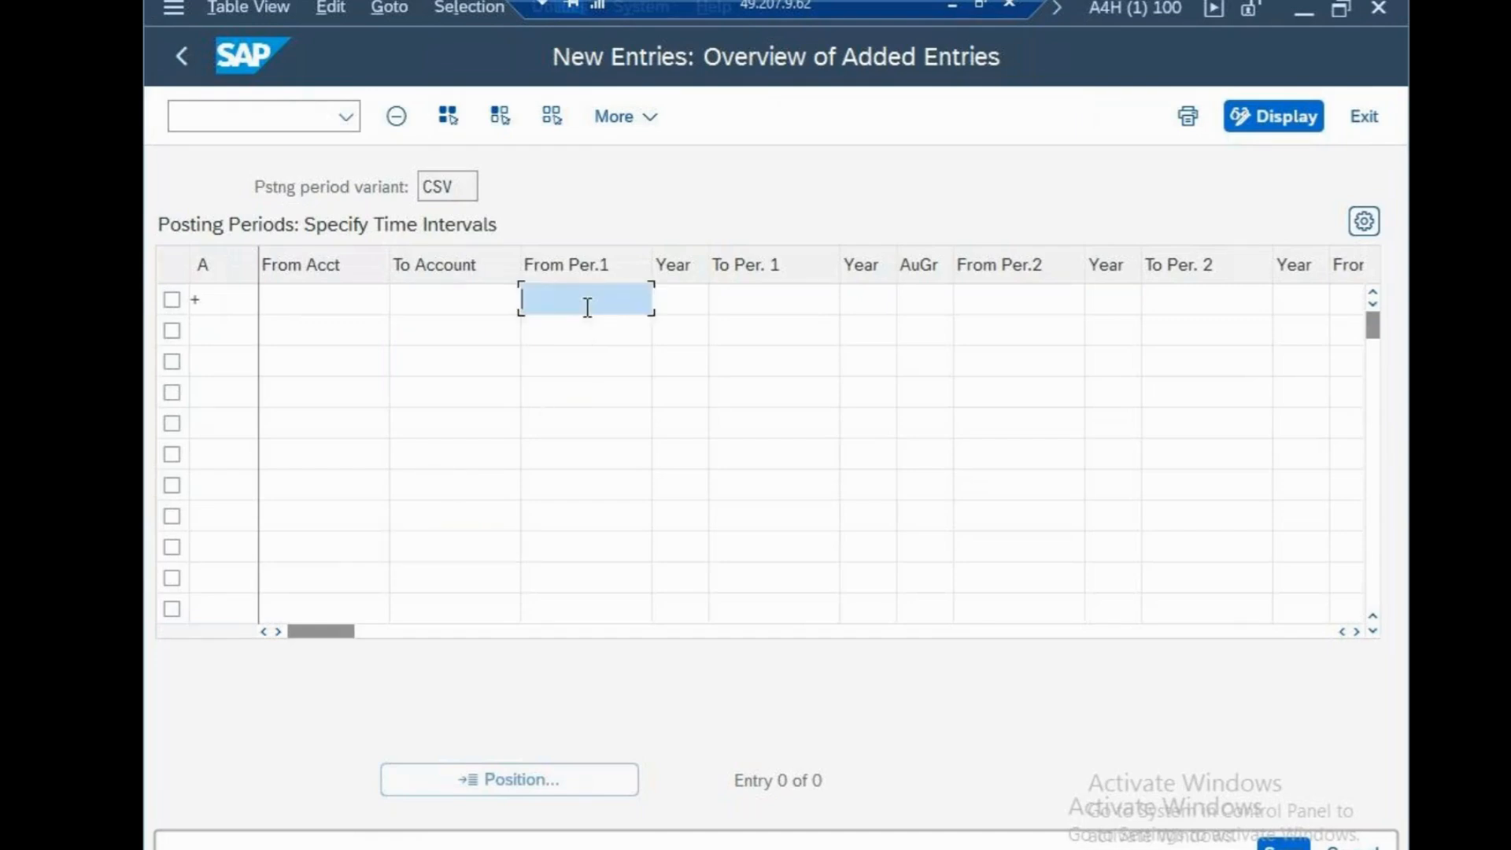
text(1)
click(762, 300)
text(12)
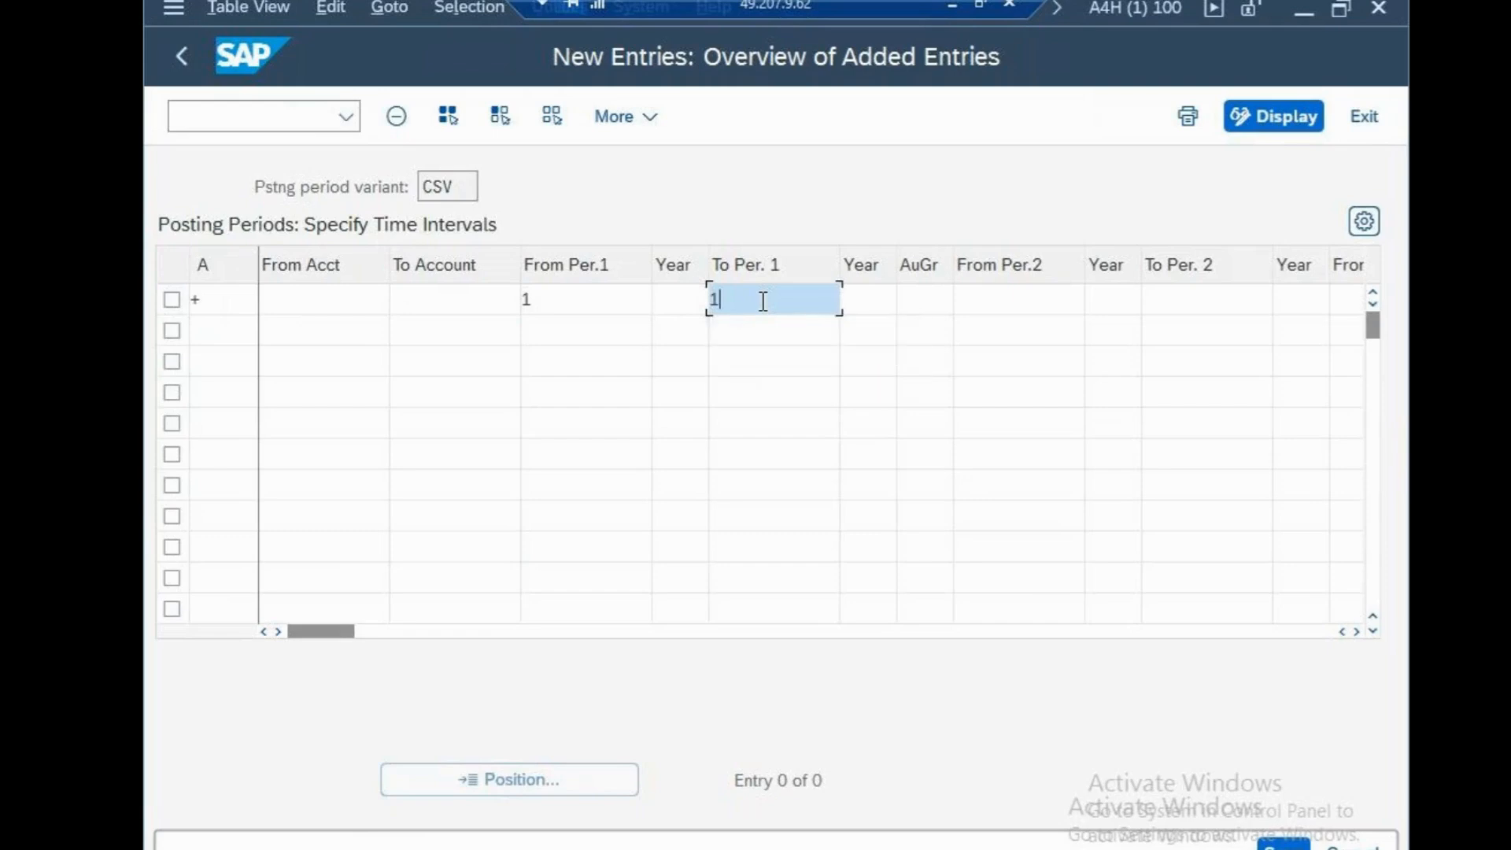
click(751, 390)
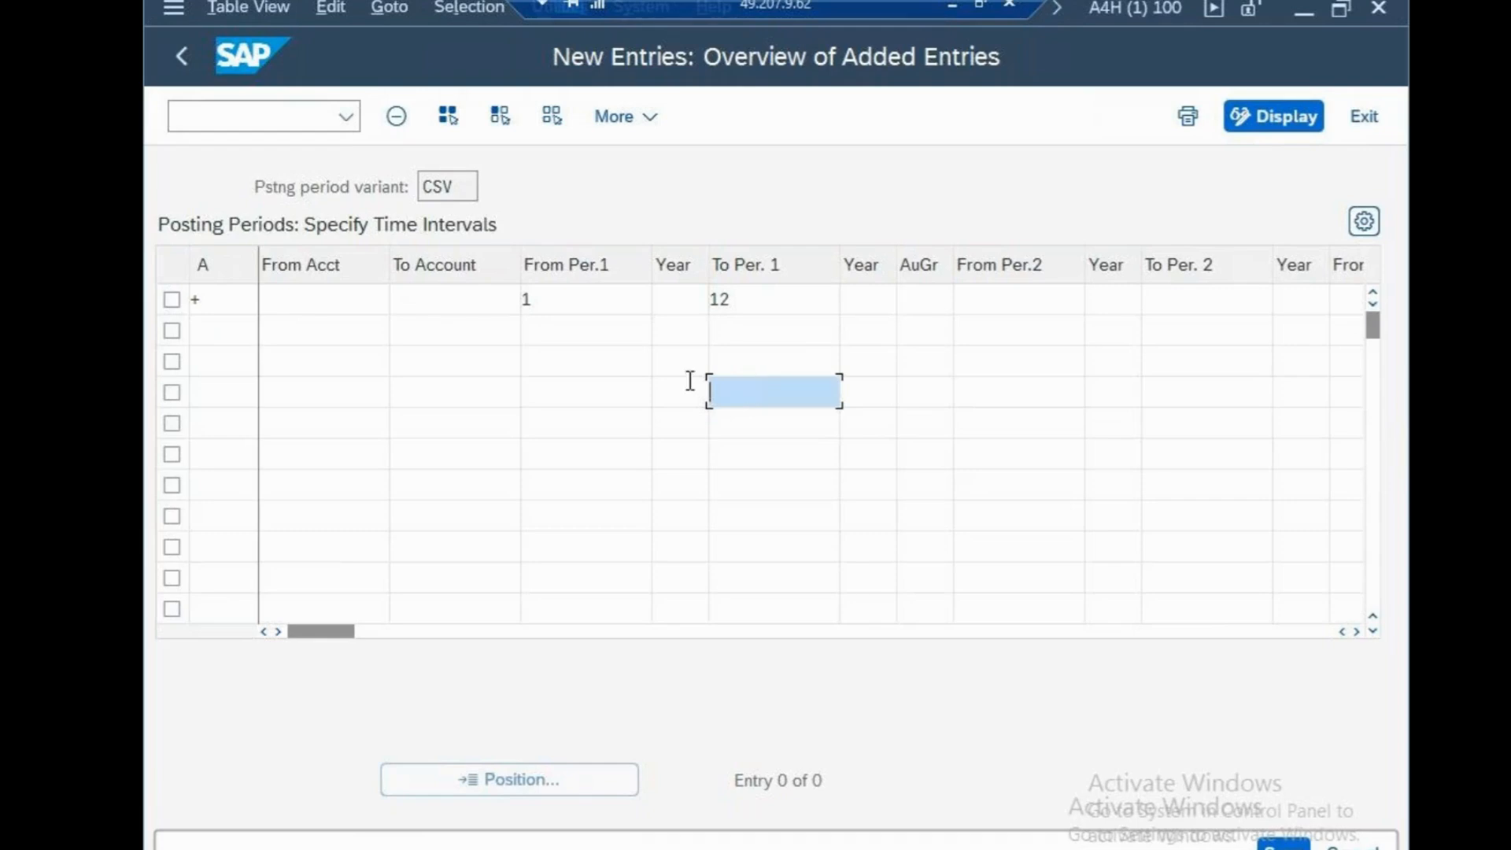
Try entering 1 as the authorization group of the entry
click(923, 300)
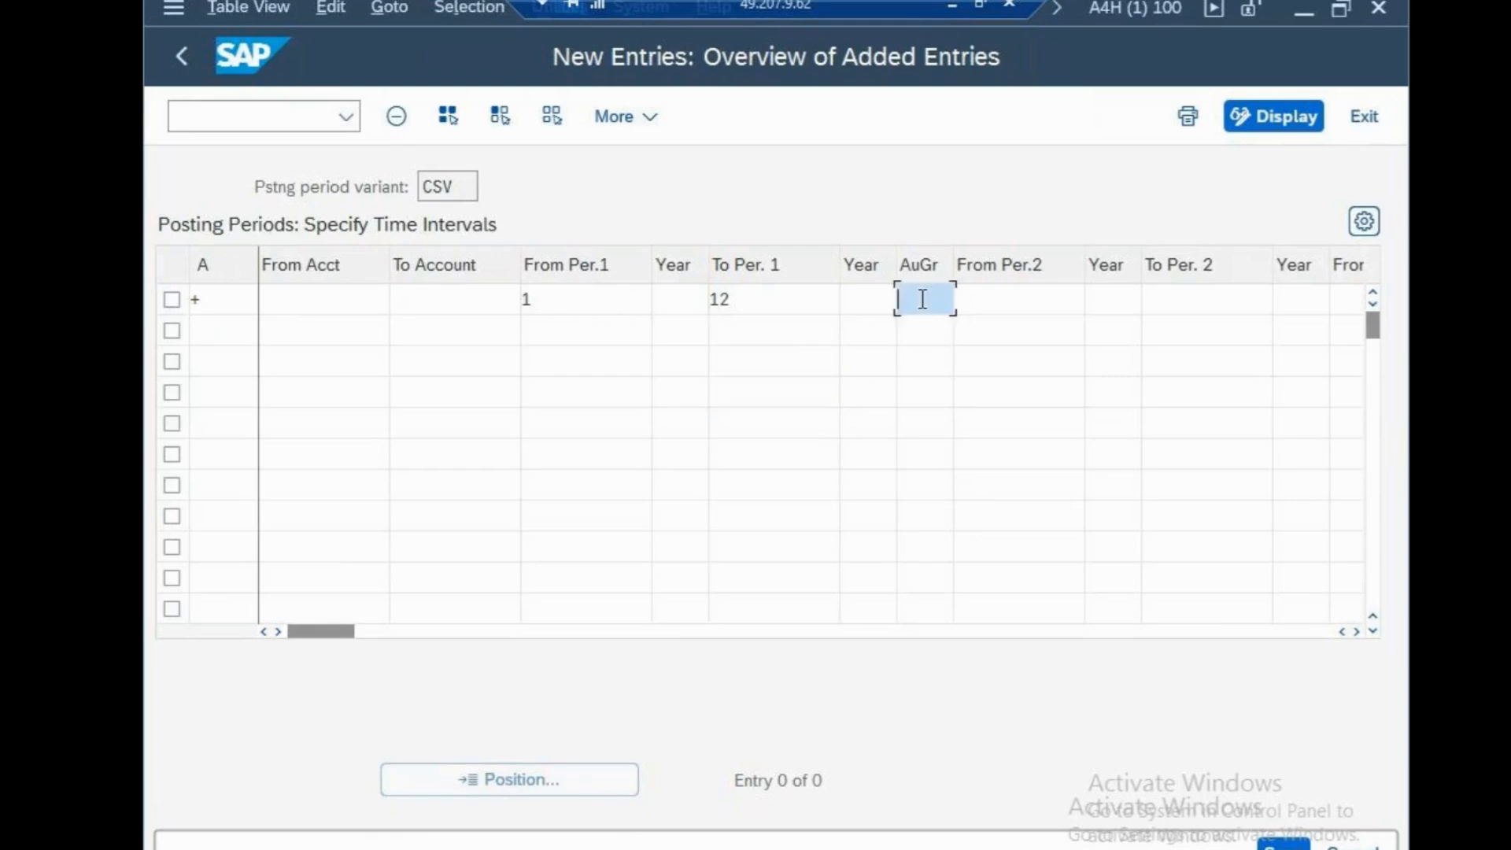
text(13)
key(BackSpace)
Set both years of the first interval to 2025 and clear the authorization group
click(675, 298)
text(2025)
click(866, 298)
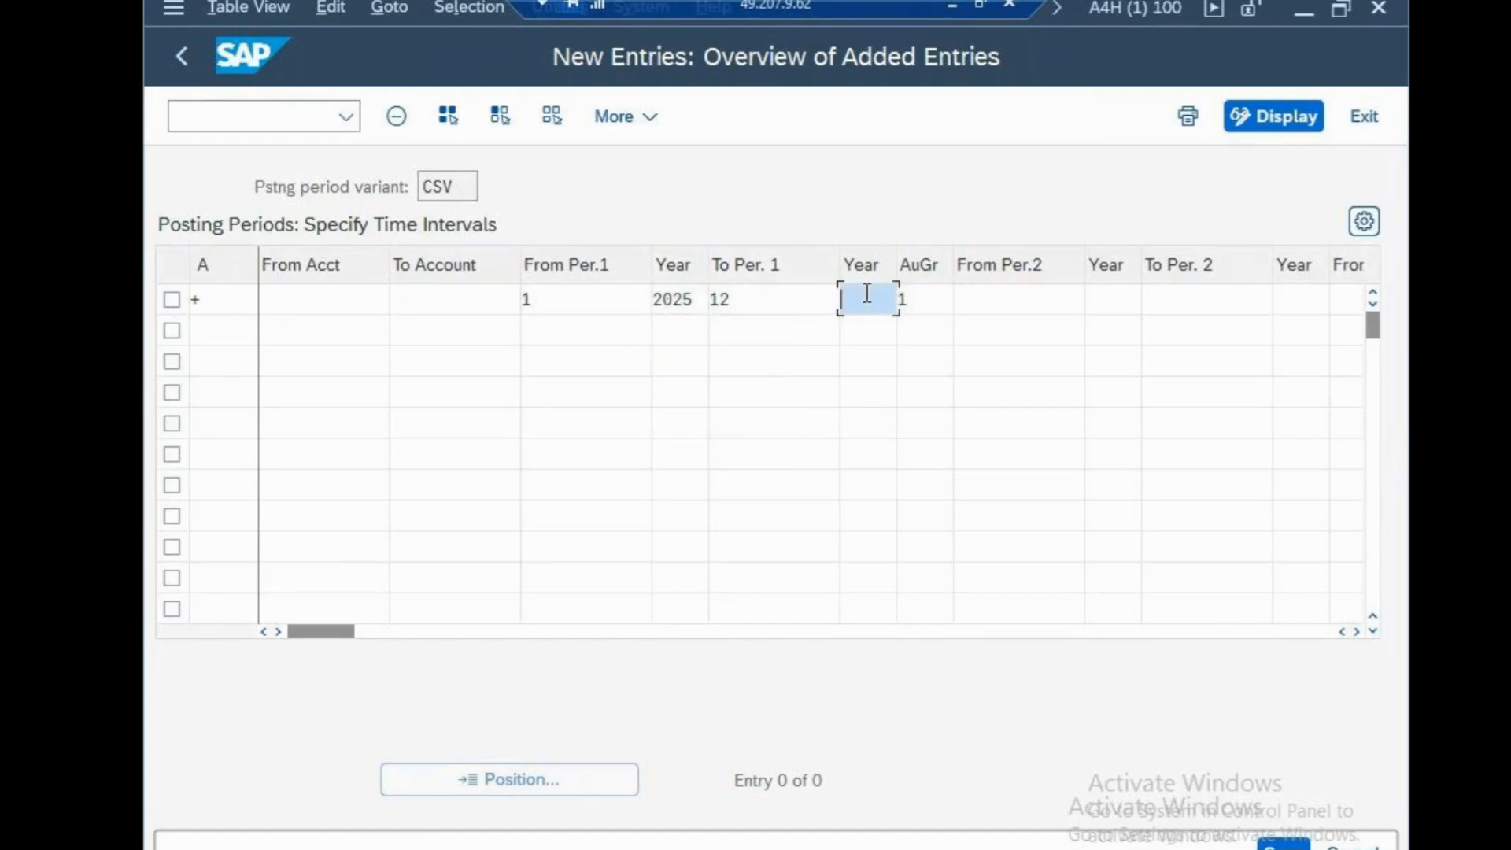
text(2025)
click(926, 455)
click(927, 304)
key(BackSpace)
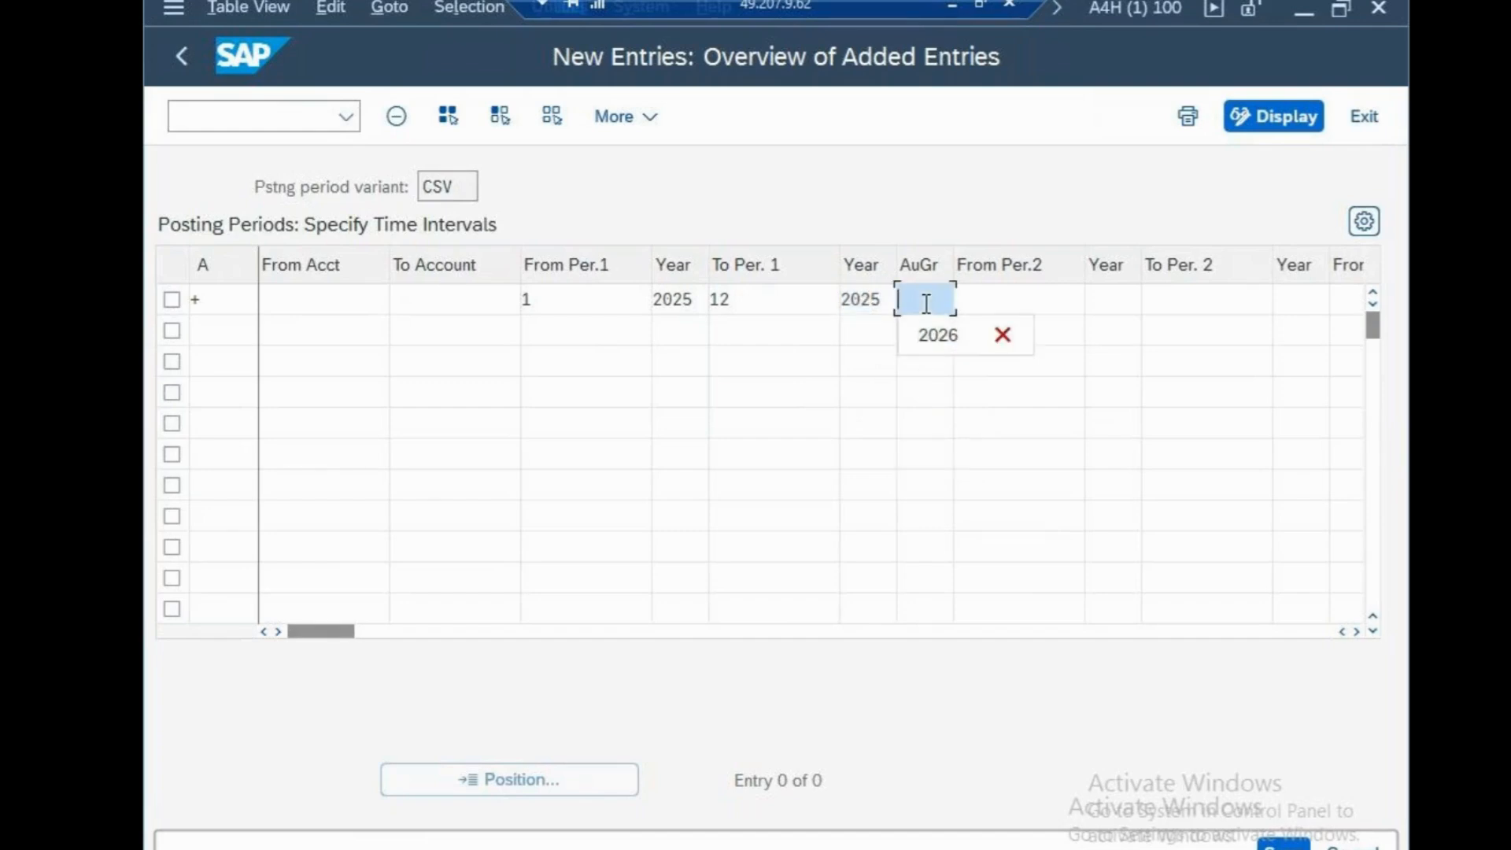
Set the entry's second interval to run from period 13 of 2026 to period 16 of 2026
click(998, 299)
text(1)
click(1056, 326)
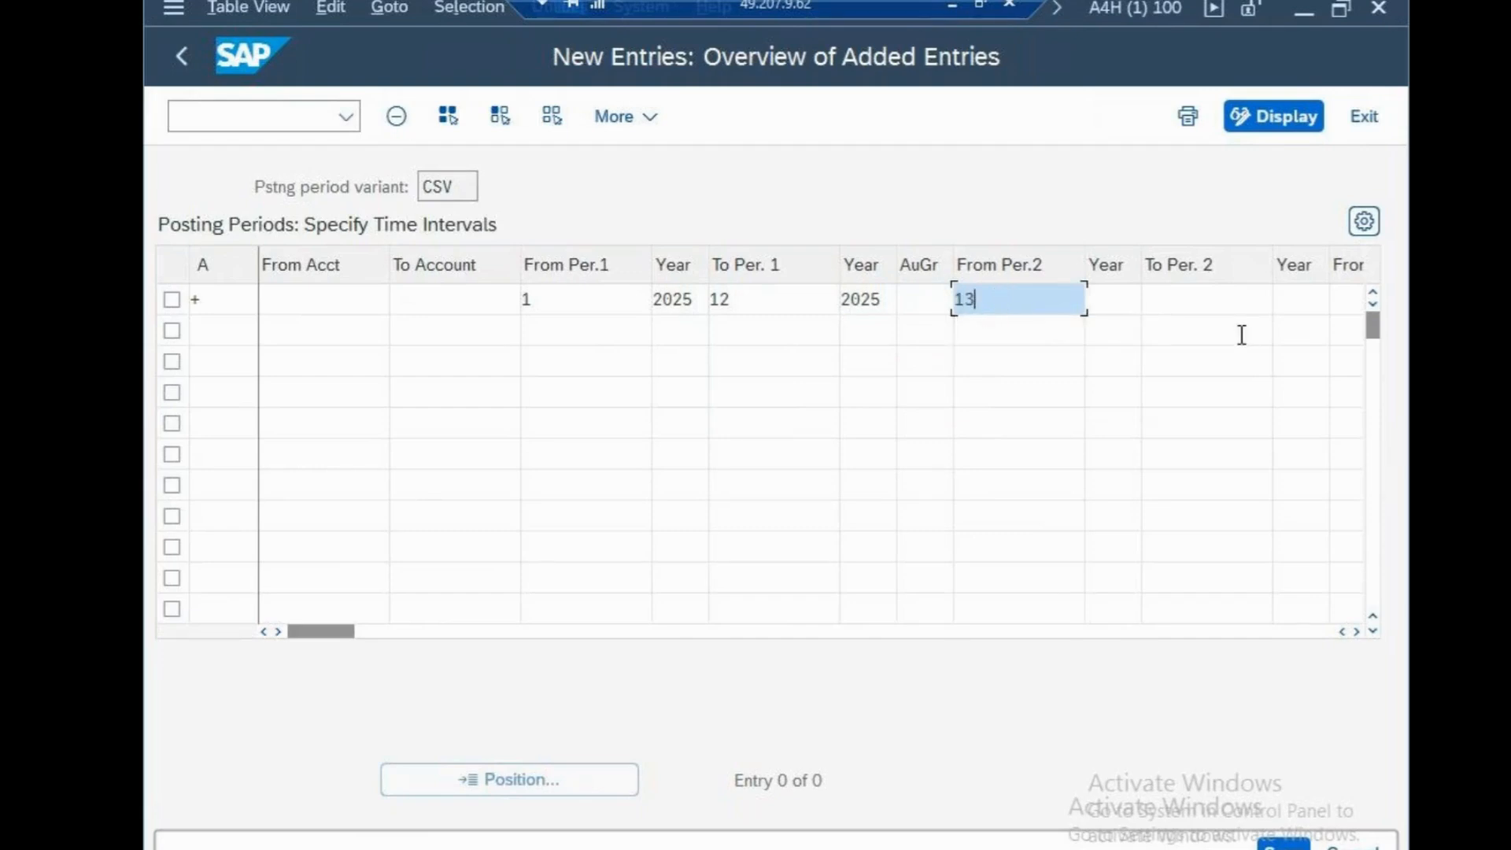
click(1210, 304)
text(16)
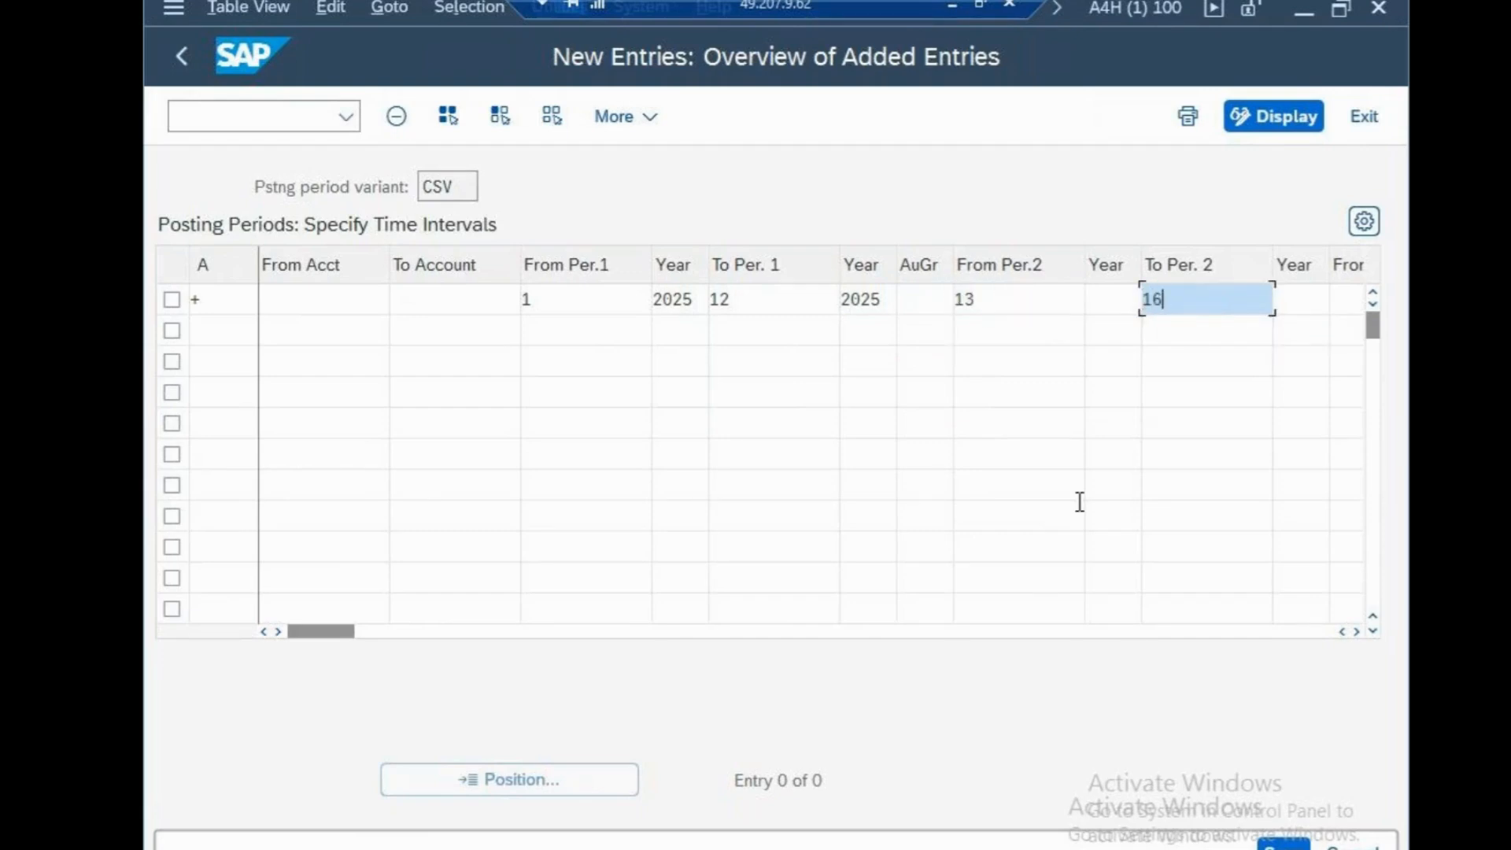
click(1111, 302)
text(2026)
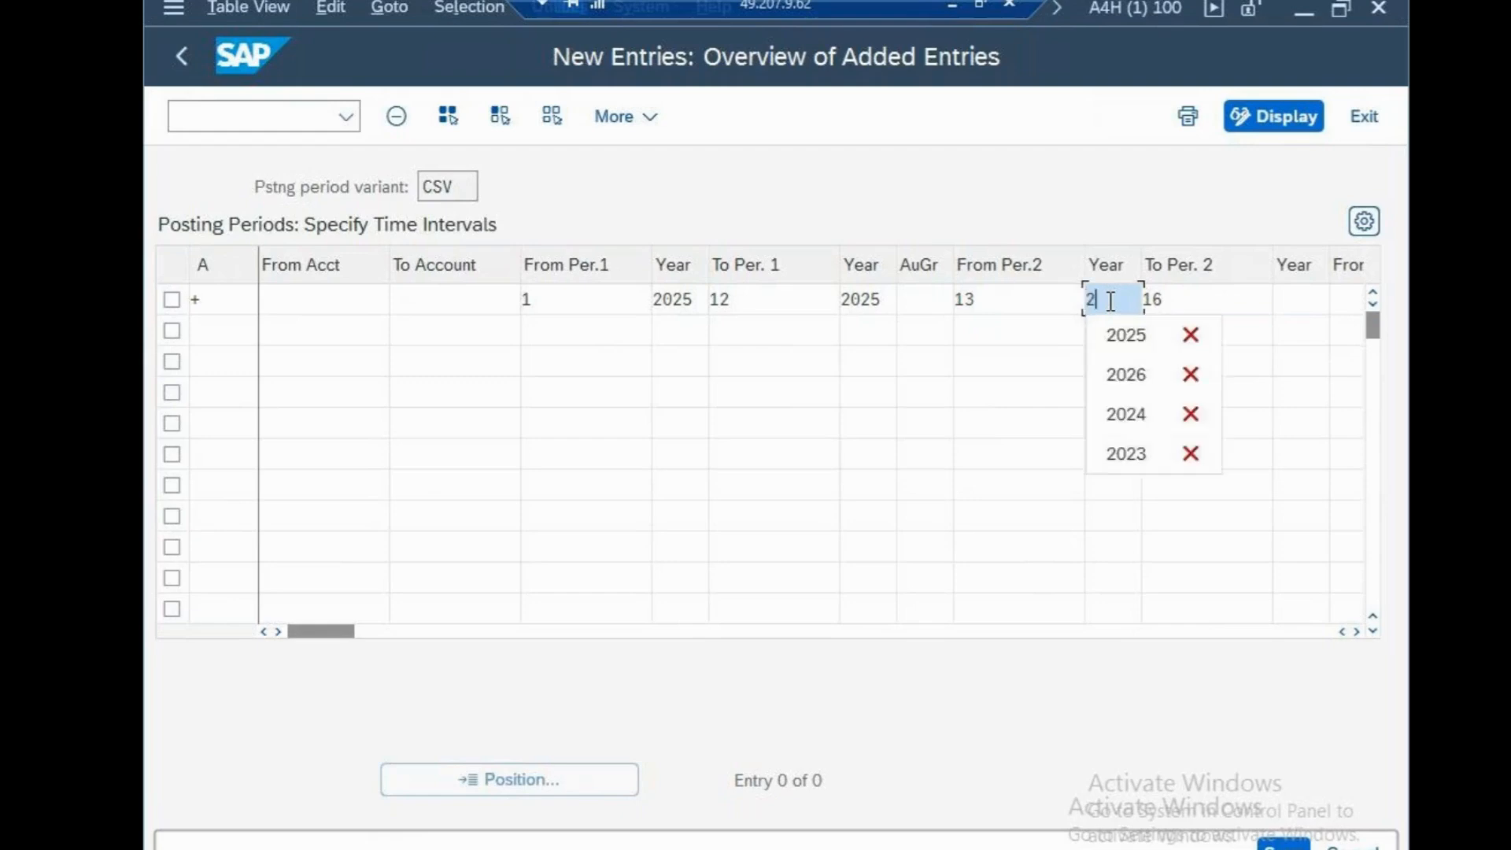
click(1285, 300)
text(2026)
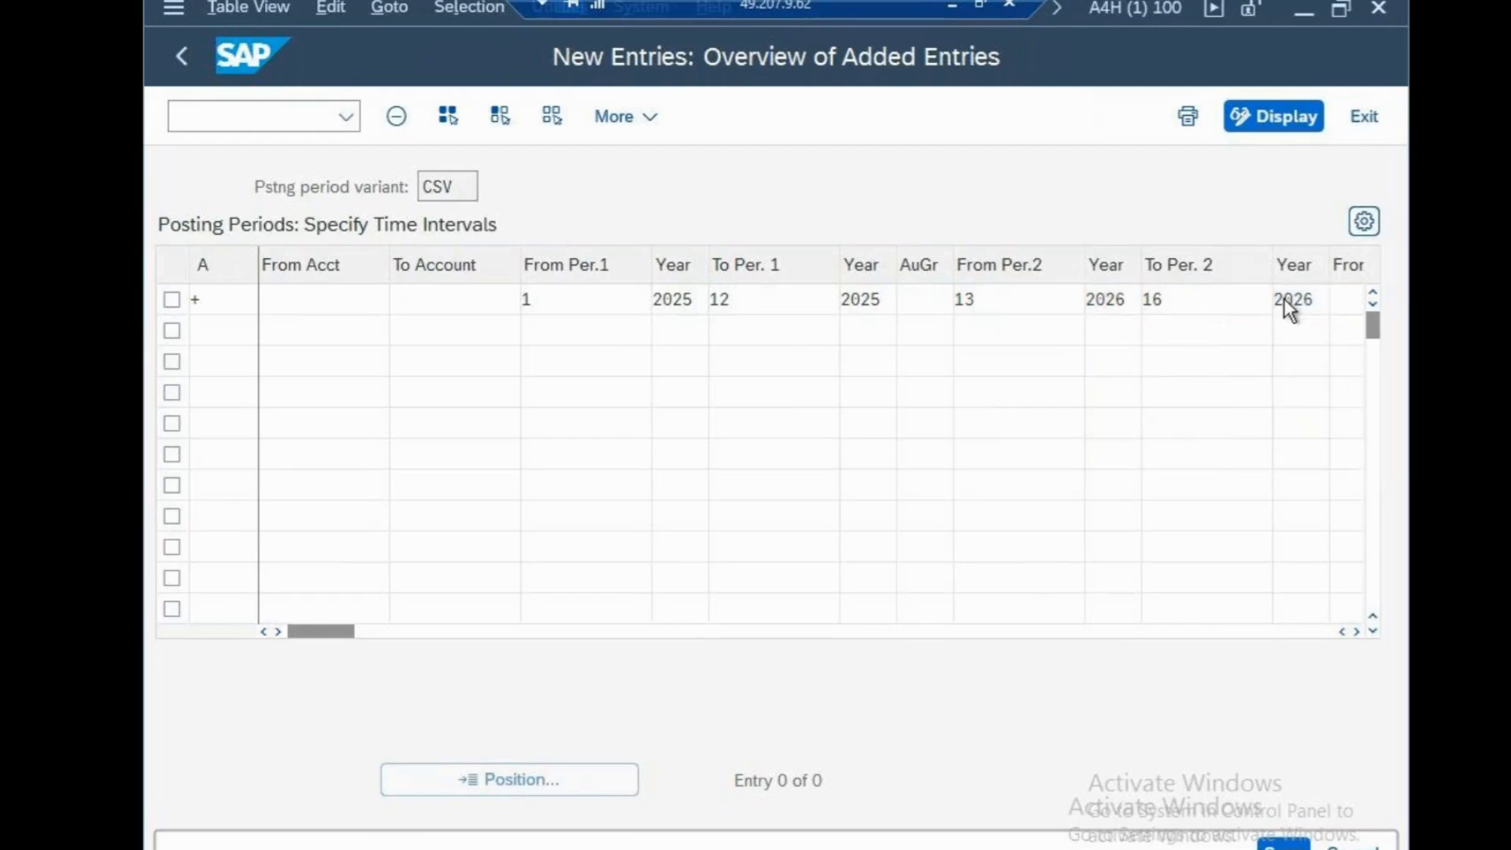
Confirm and save the new posting period entry for variant CSV
key(Return)
click(1282, 844)
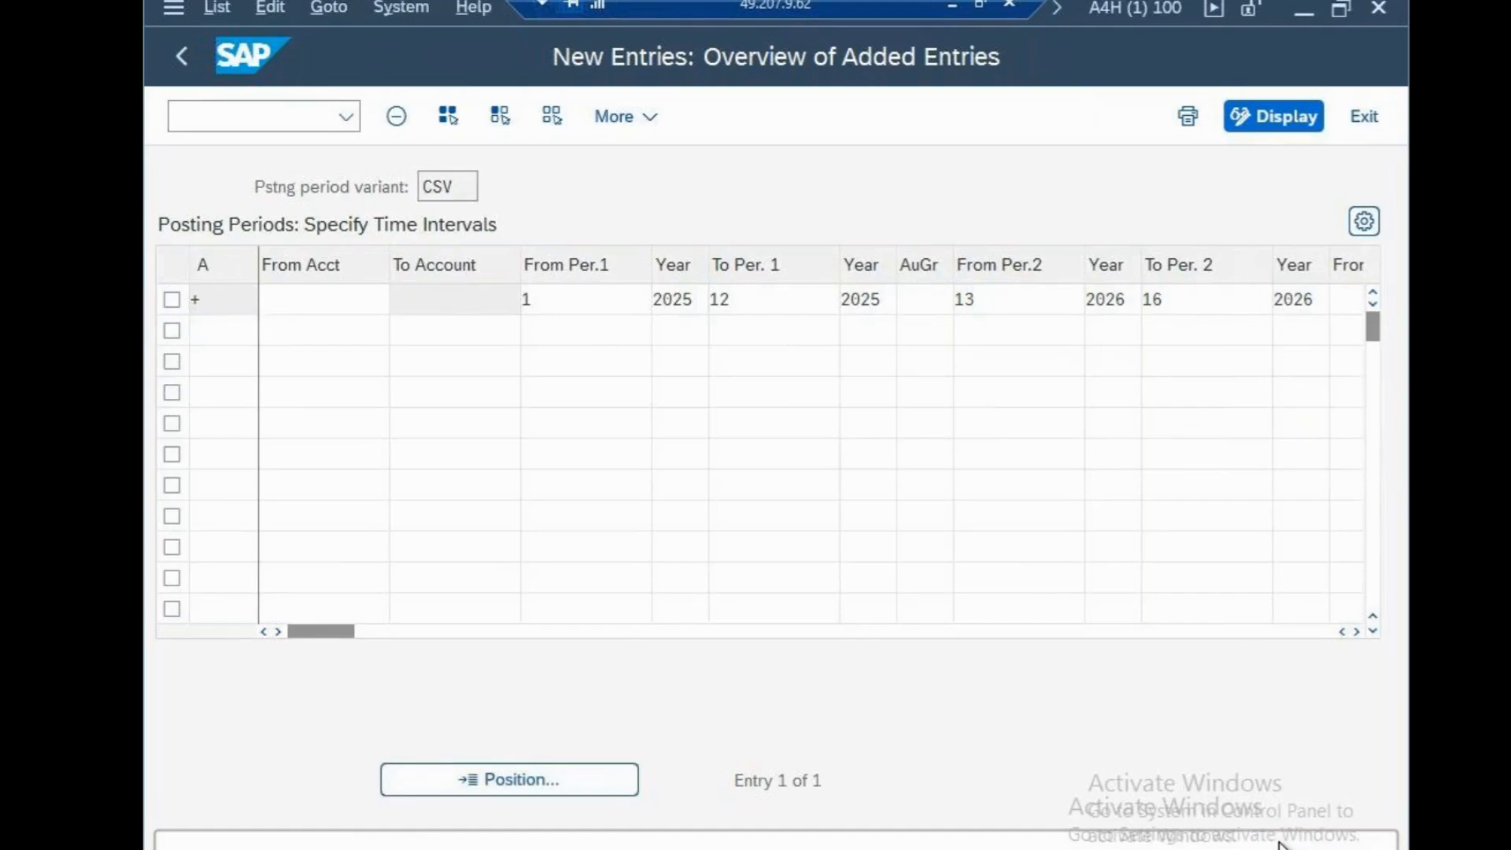
click(795, 561)
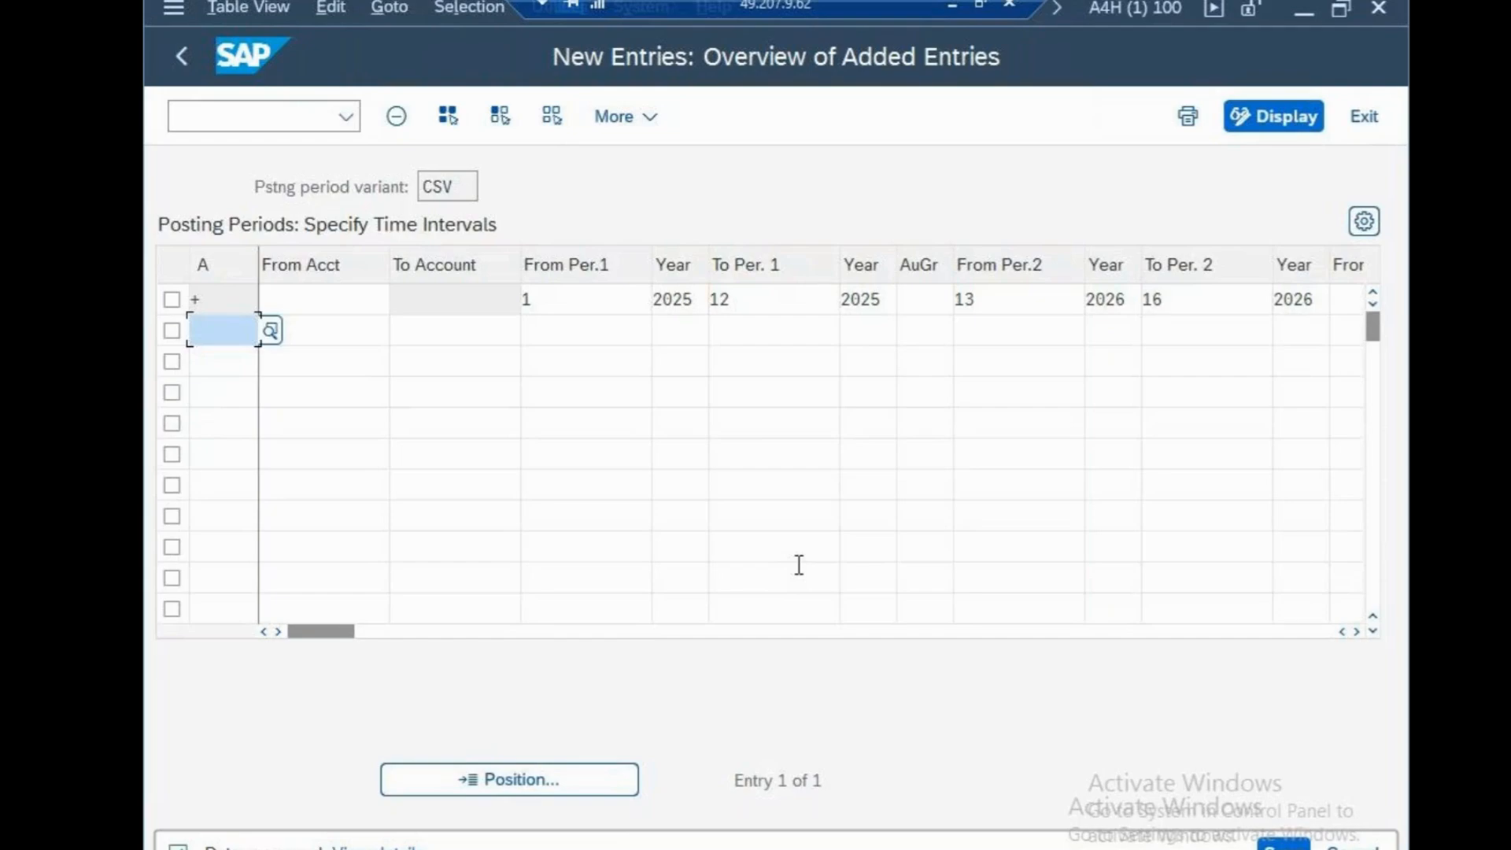
Minimize the remote SAP session and open a new, maximized Notepad document
click(953, 6)
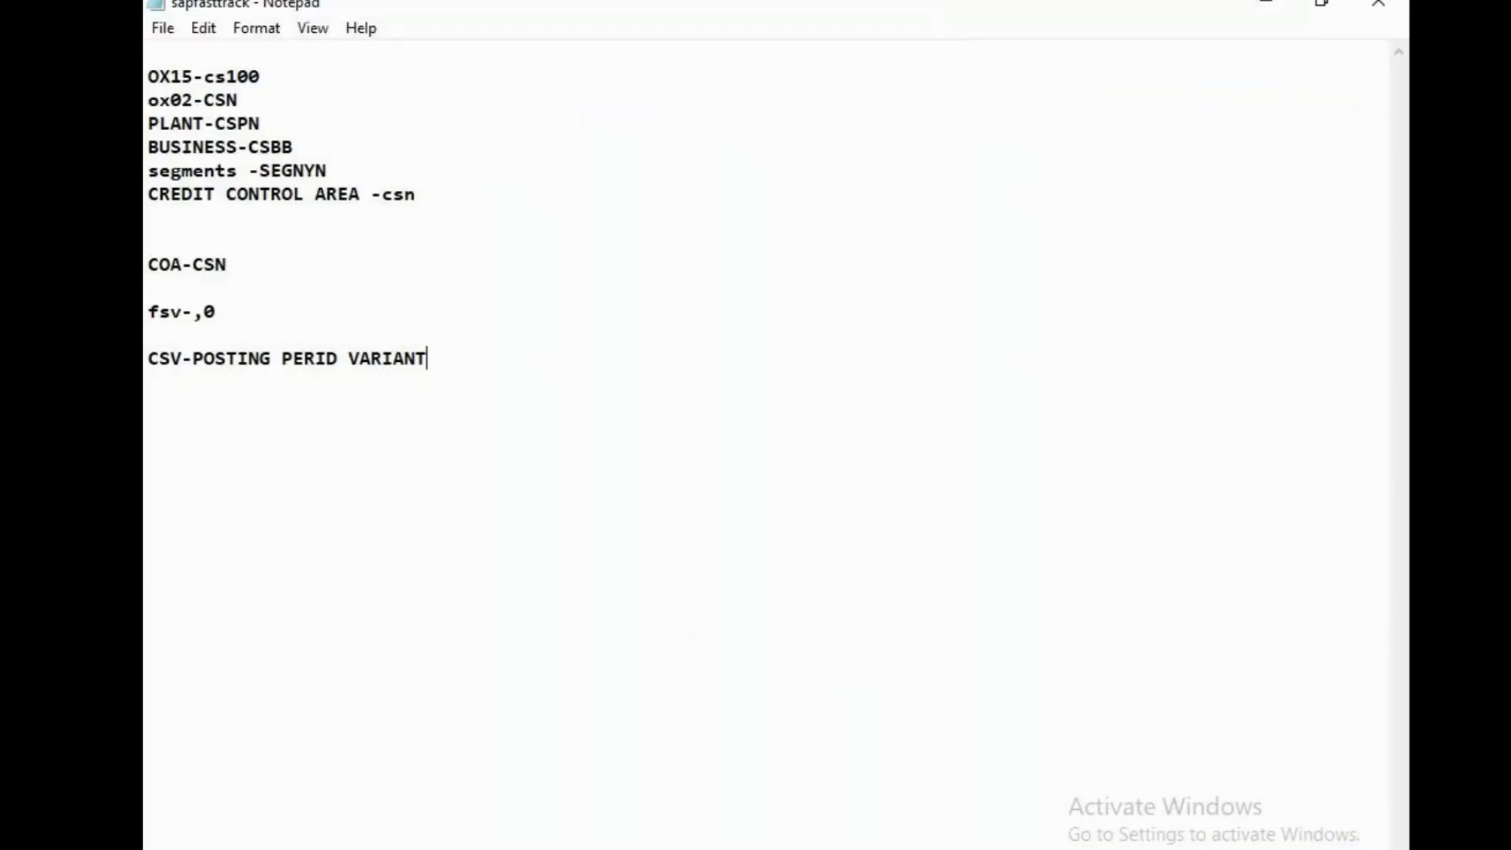
click(677, 847)
text(not)
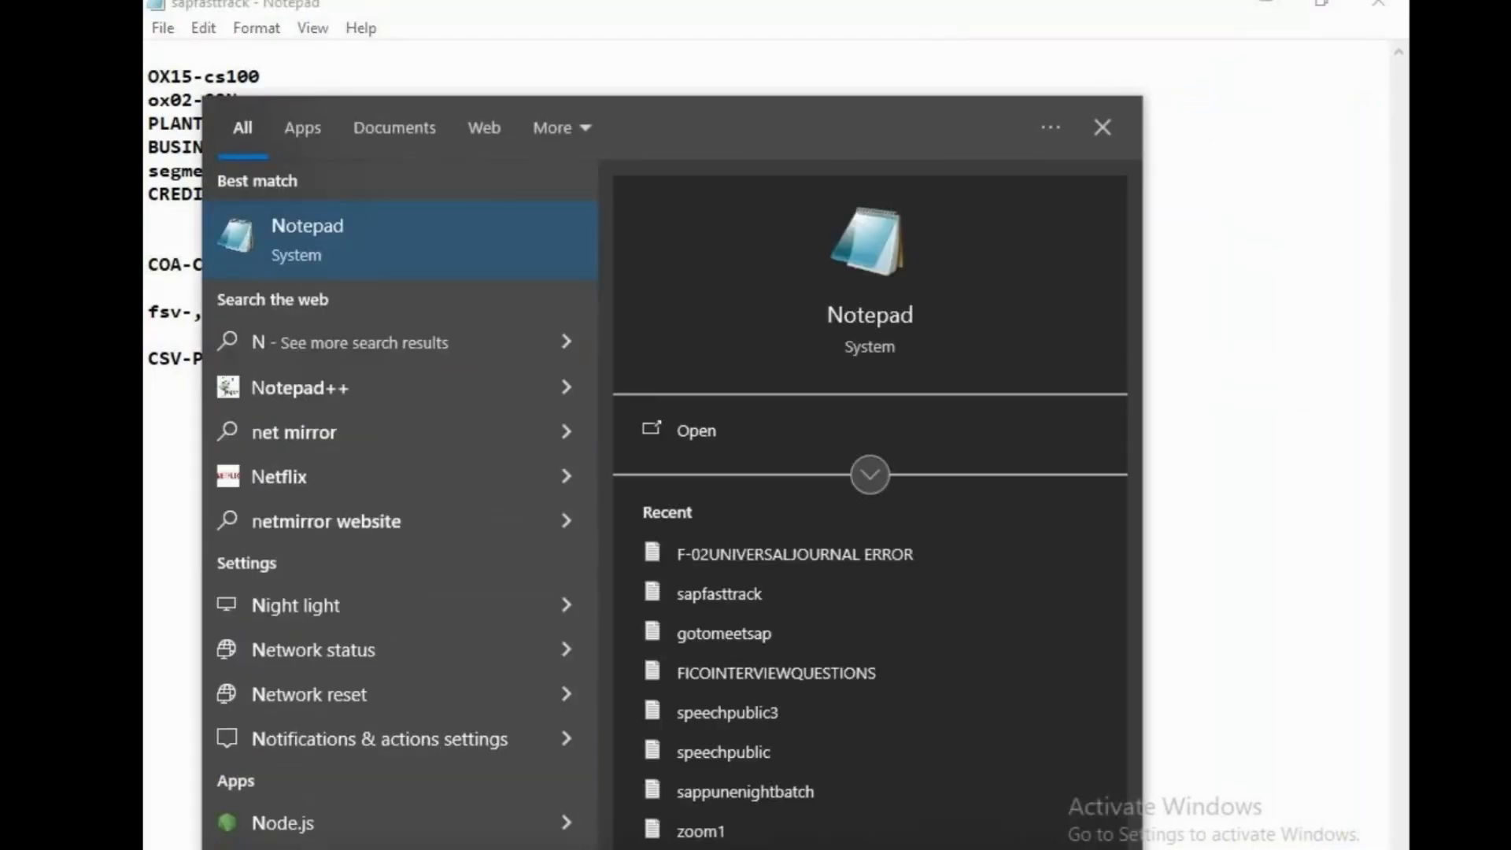
text(epa)
key(Return)
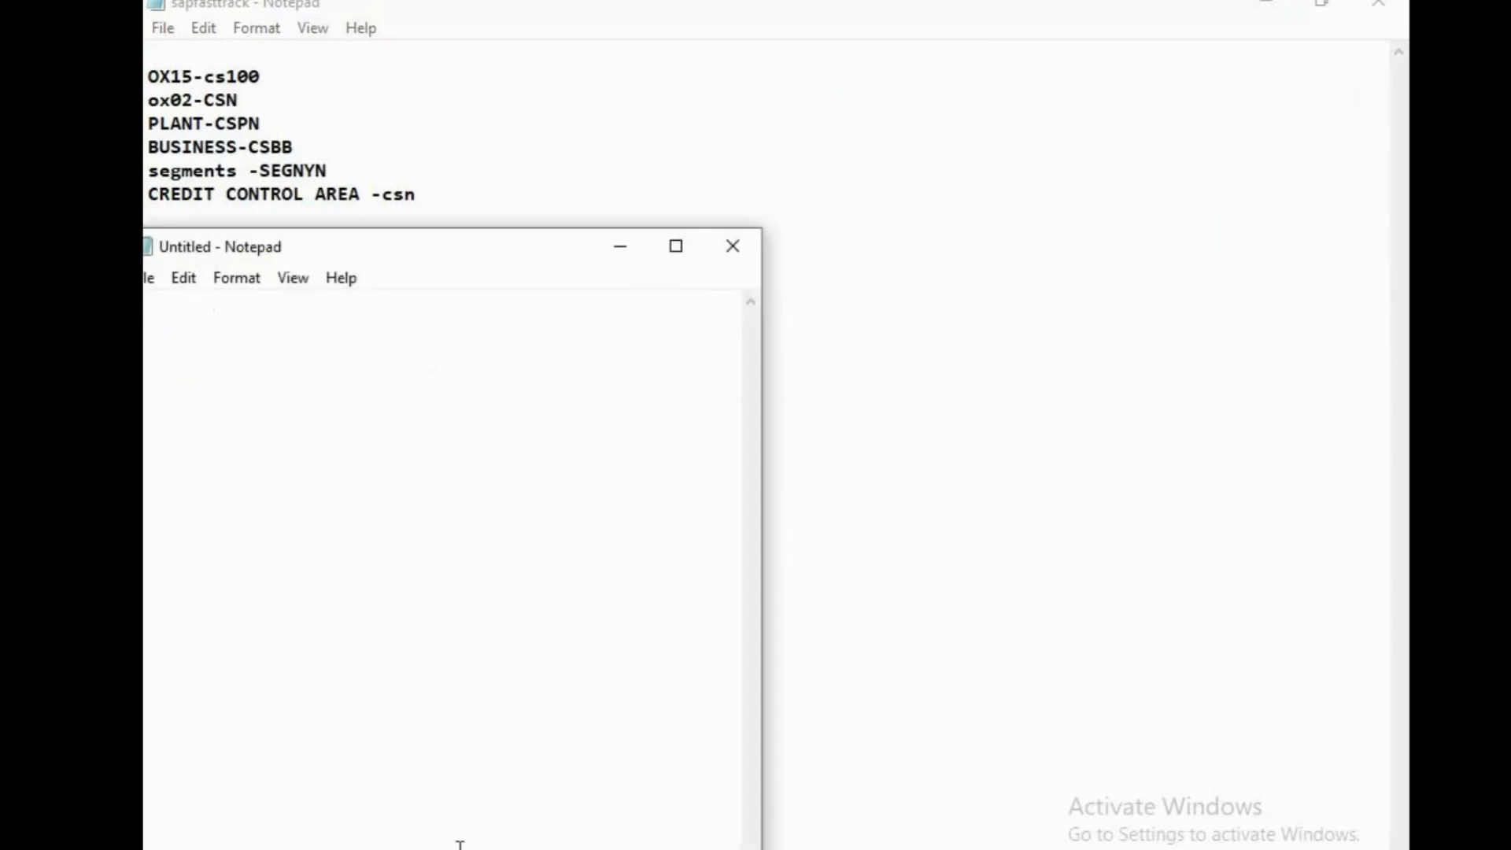
click(679, 244)
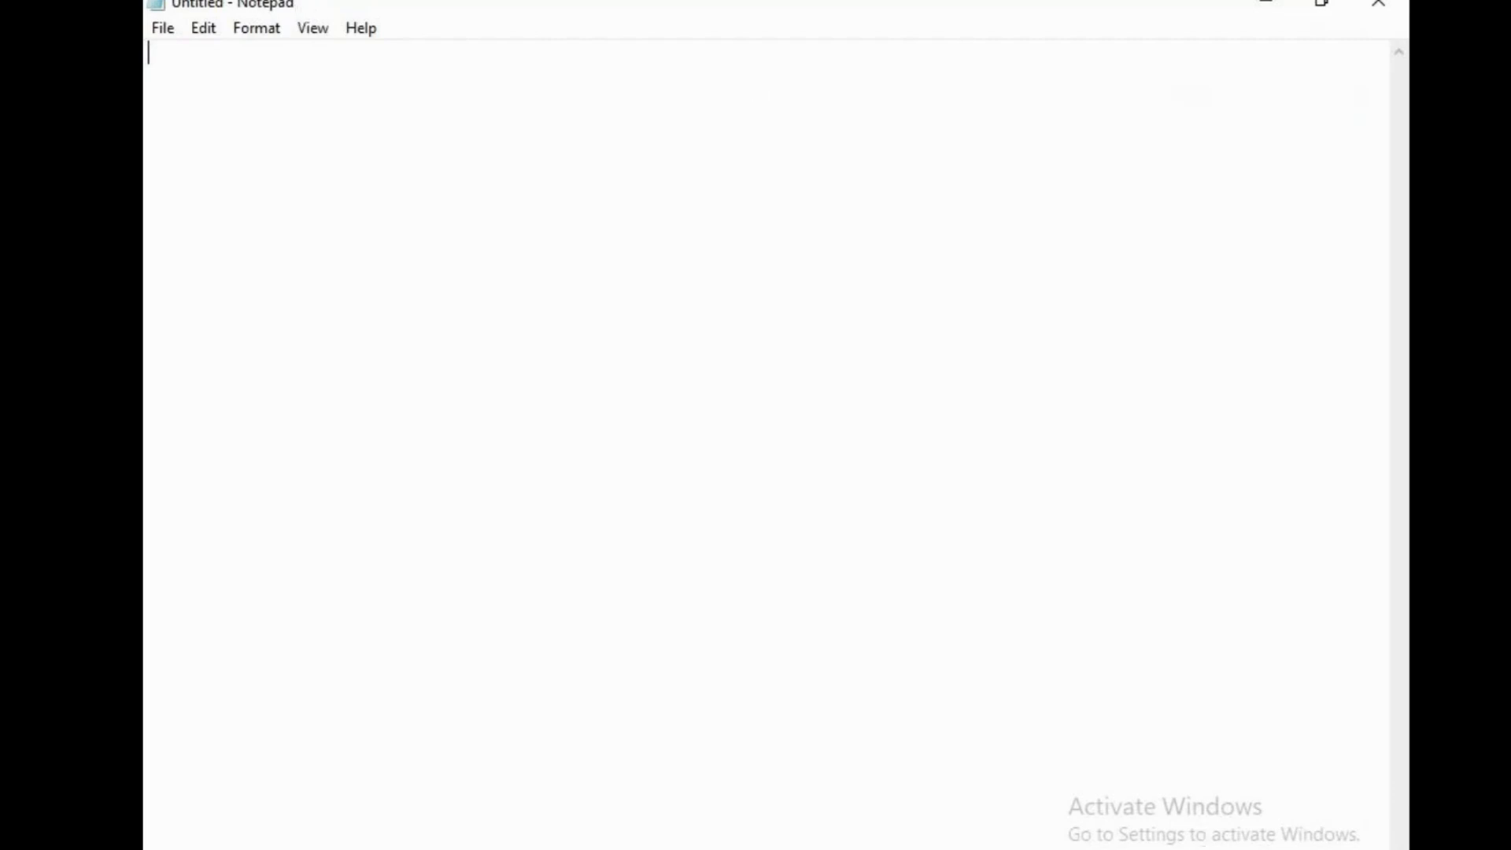
Write the heading "IN OB52 -MAINTAINING POSTING PERIOD" in the blank Notepad document, leaving empty space above it
key(Return)
key(Return)
text(O)
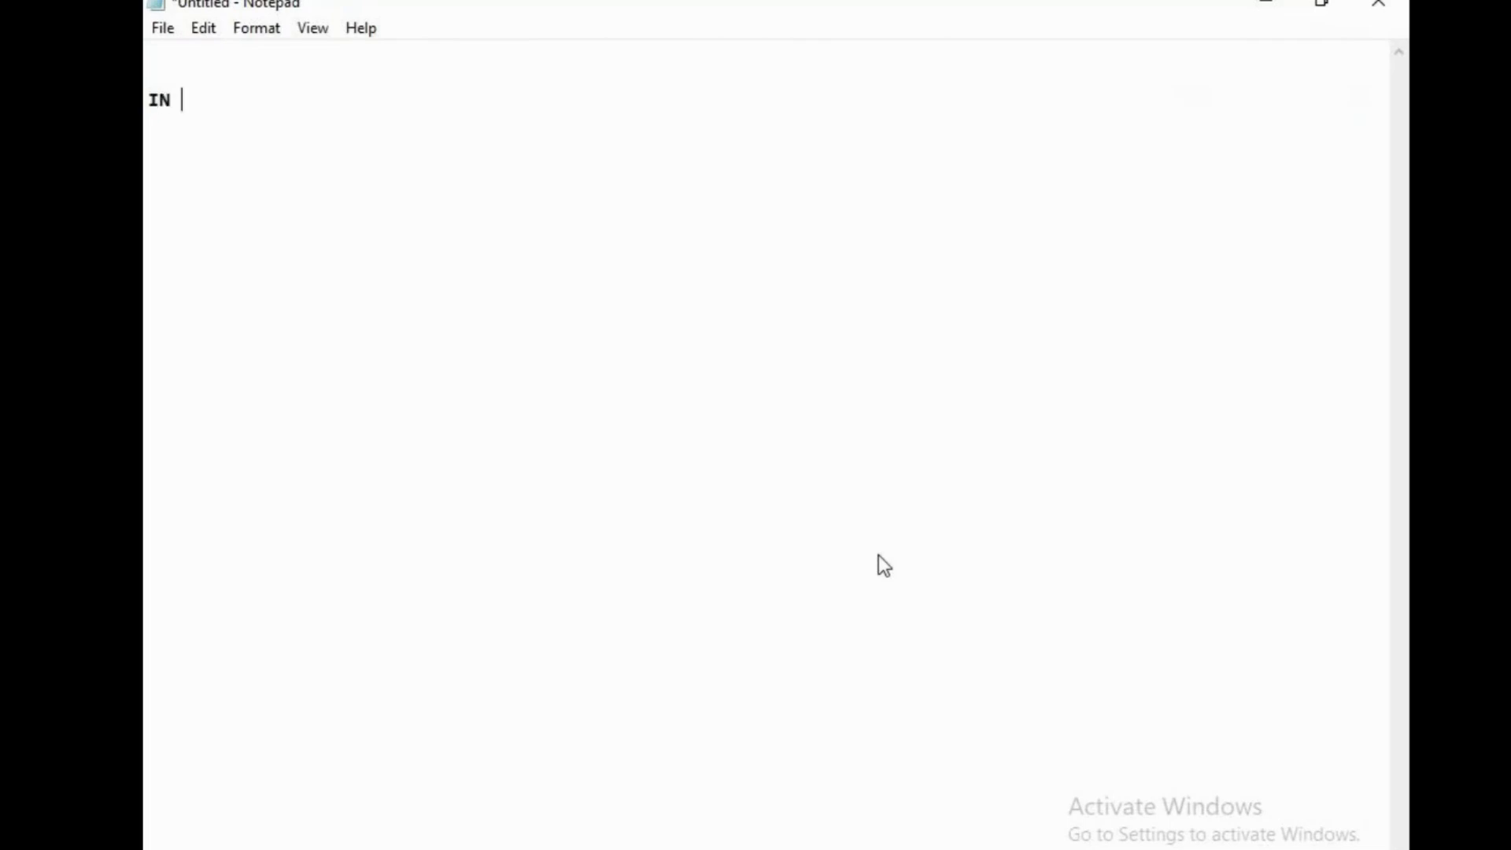
text(B52 -)
text(MAI)
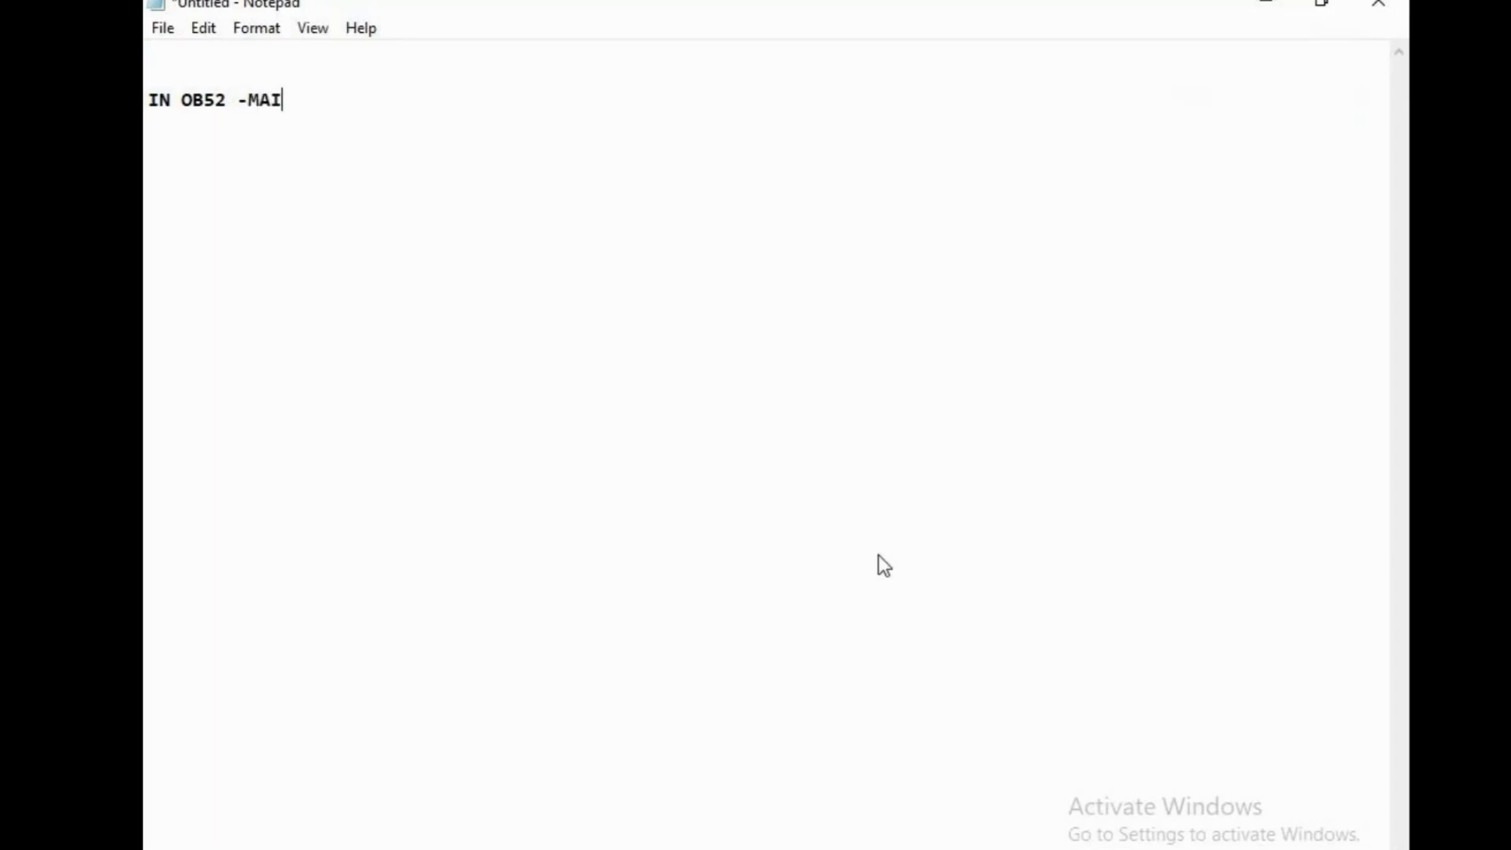
text(NTAINIGN )
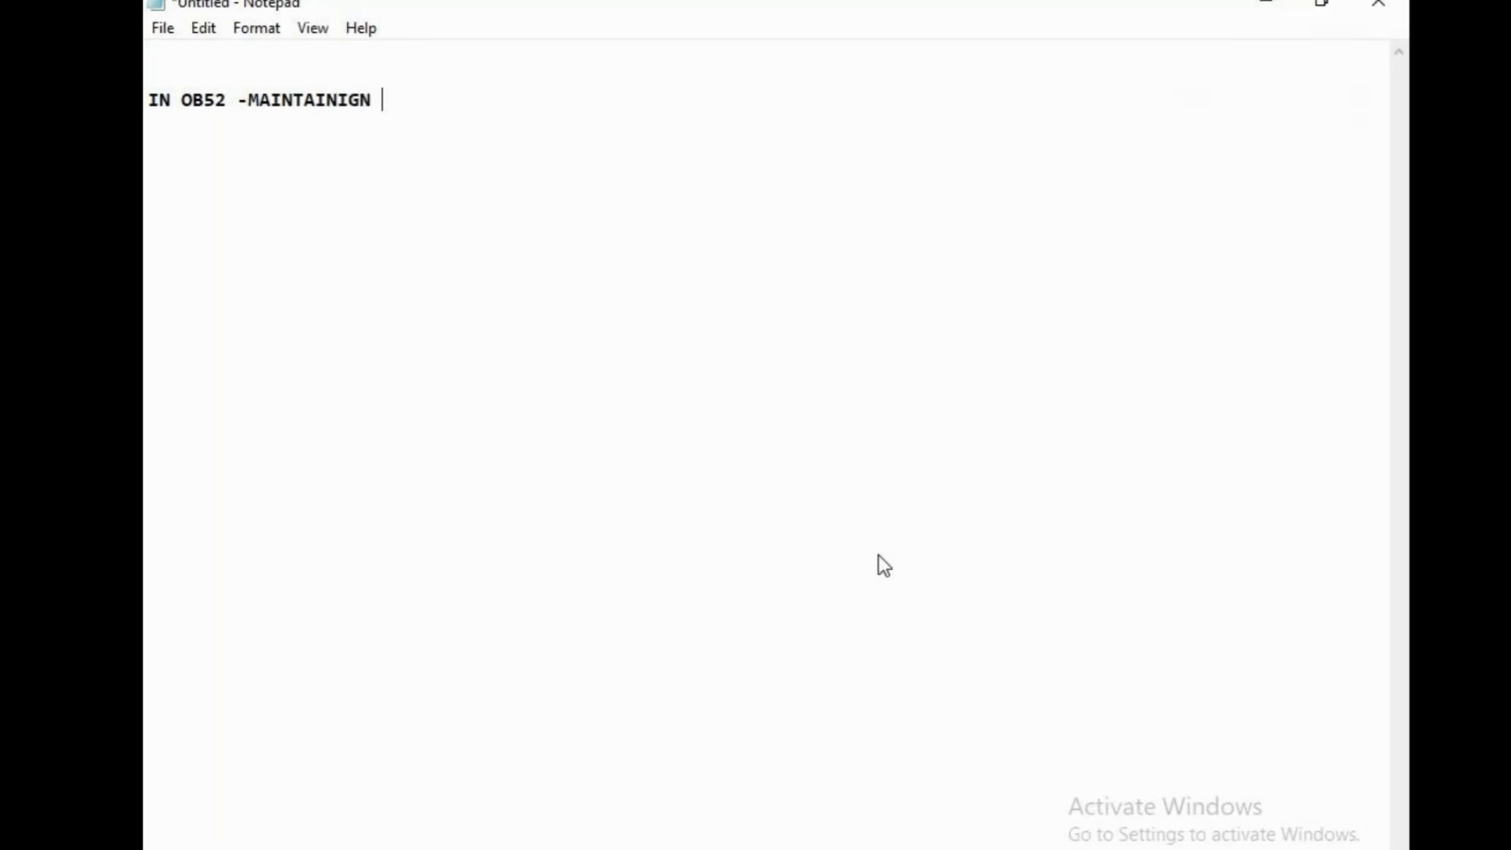
text(==)
key(BackSpace)
key(BackSpace)
key(BackSpace)
key(BackSpace)
key(BackSpace)
text(NG POSTIGN)
key(BackSpace)
key(BackSpace)
text(NG PERI)
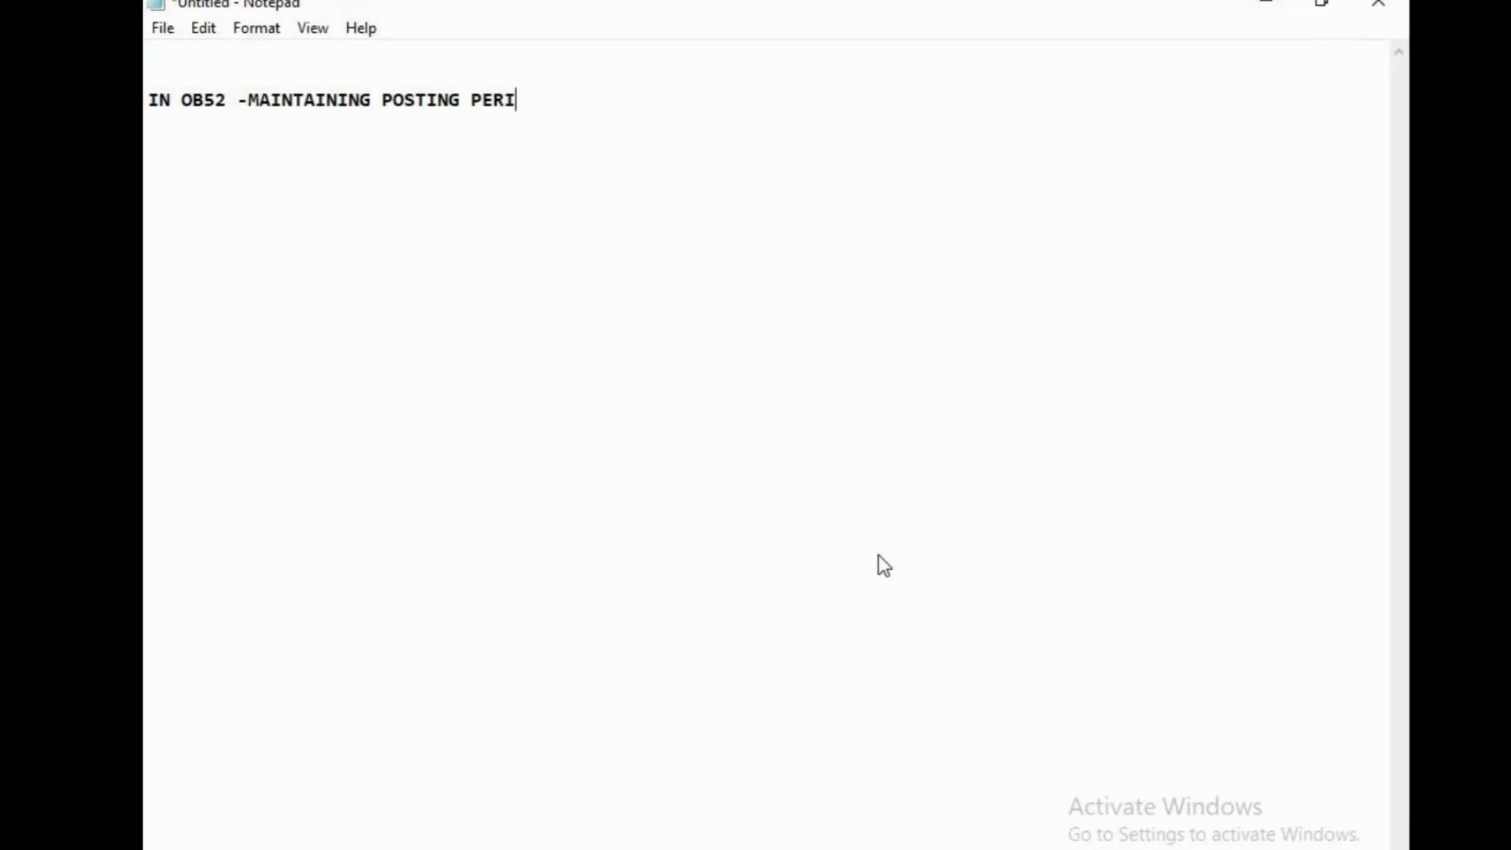
text(OD)
key(Return)
click(759, 811)
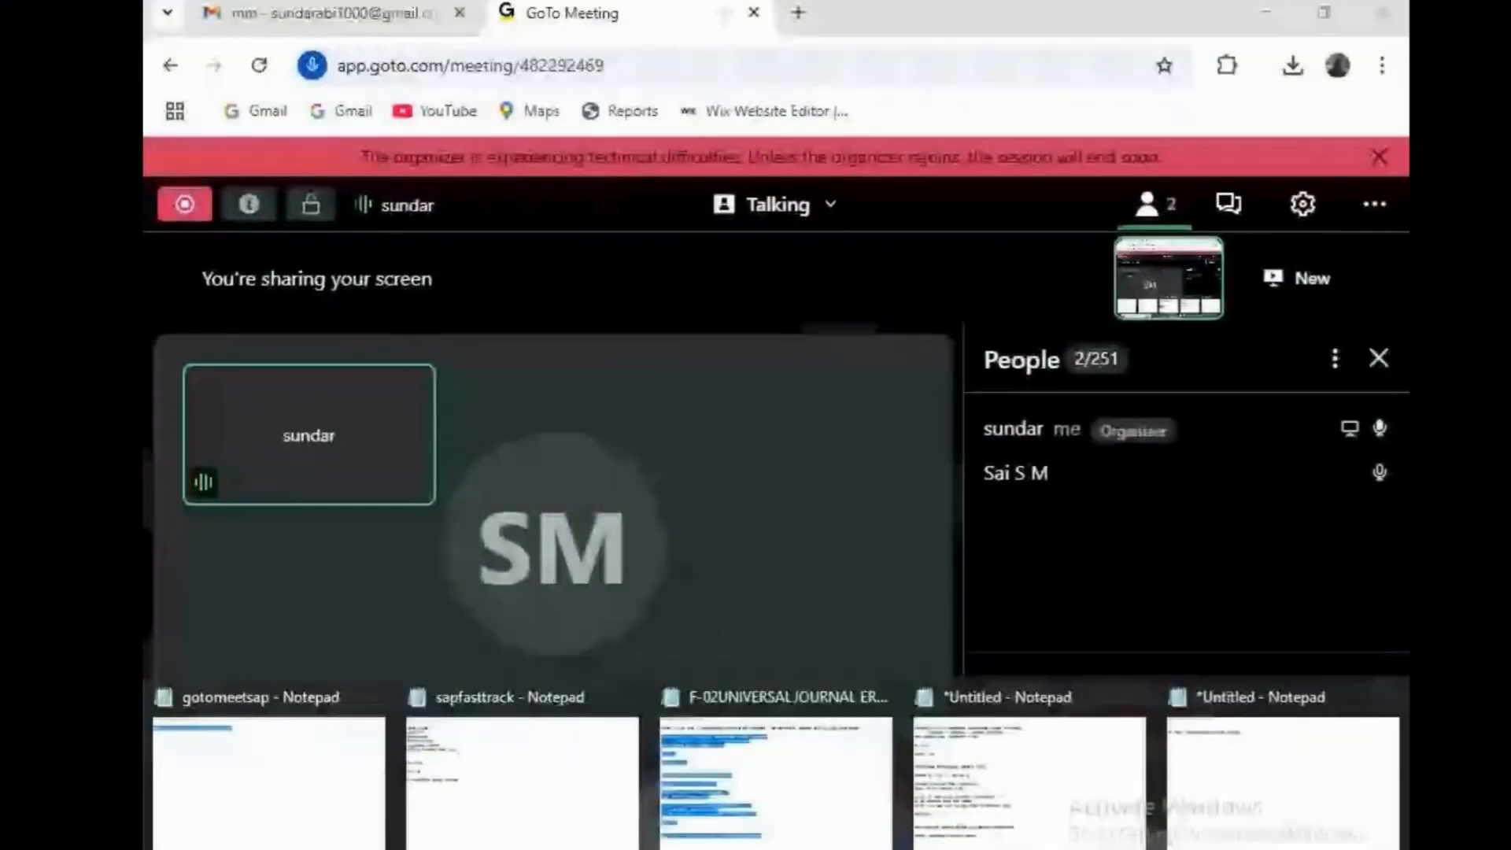
click(1284, 778)
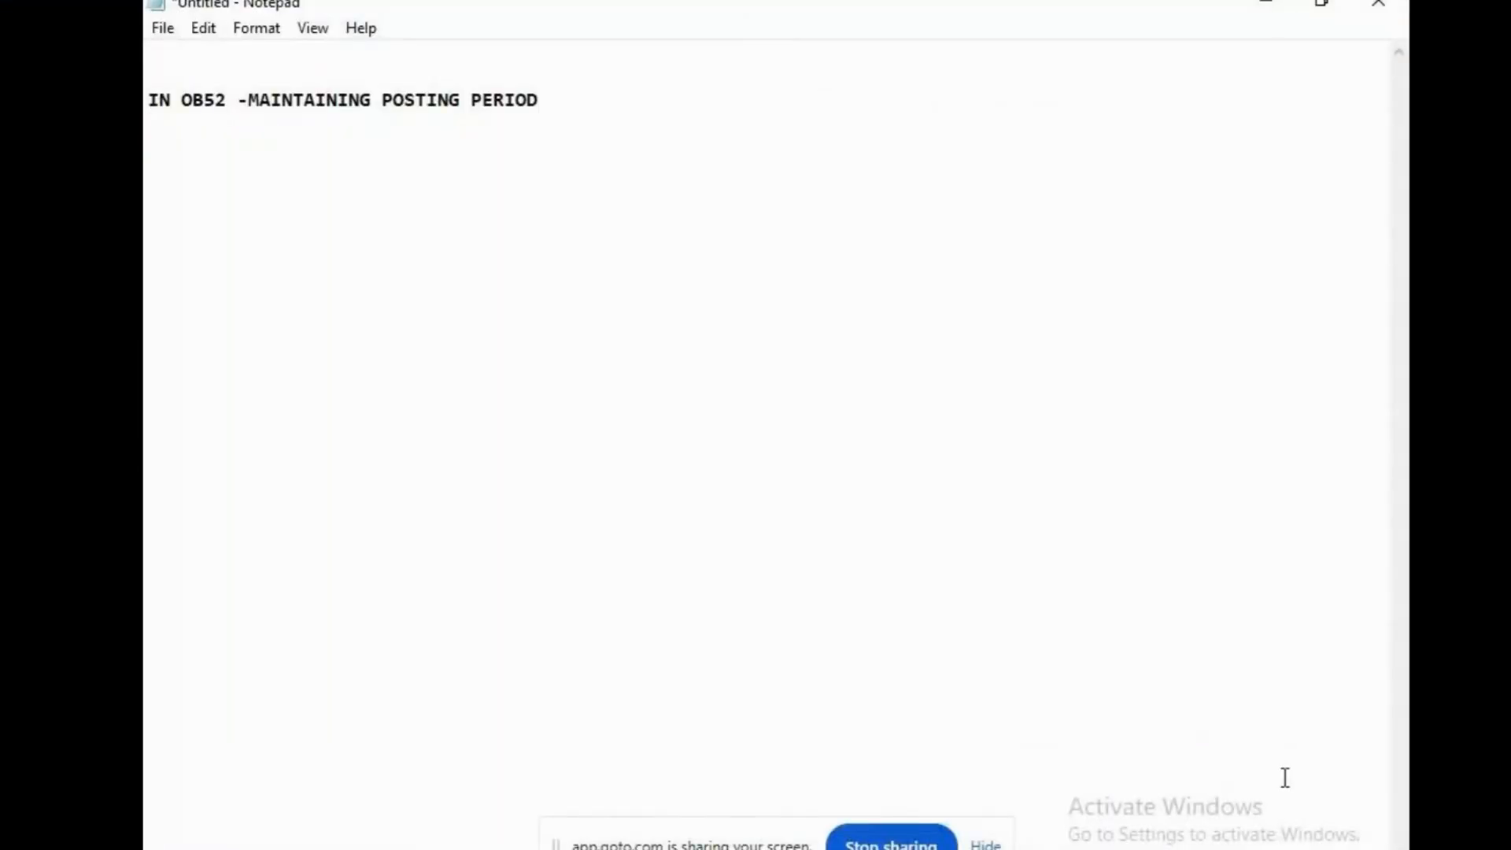
click(986, 845)
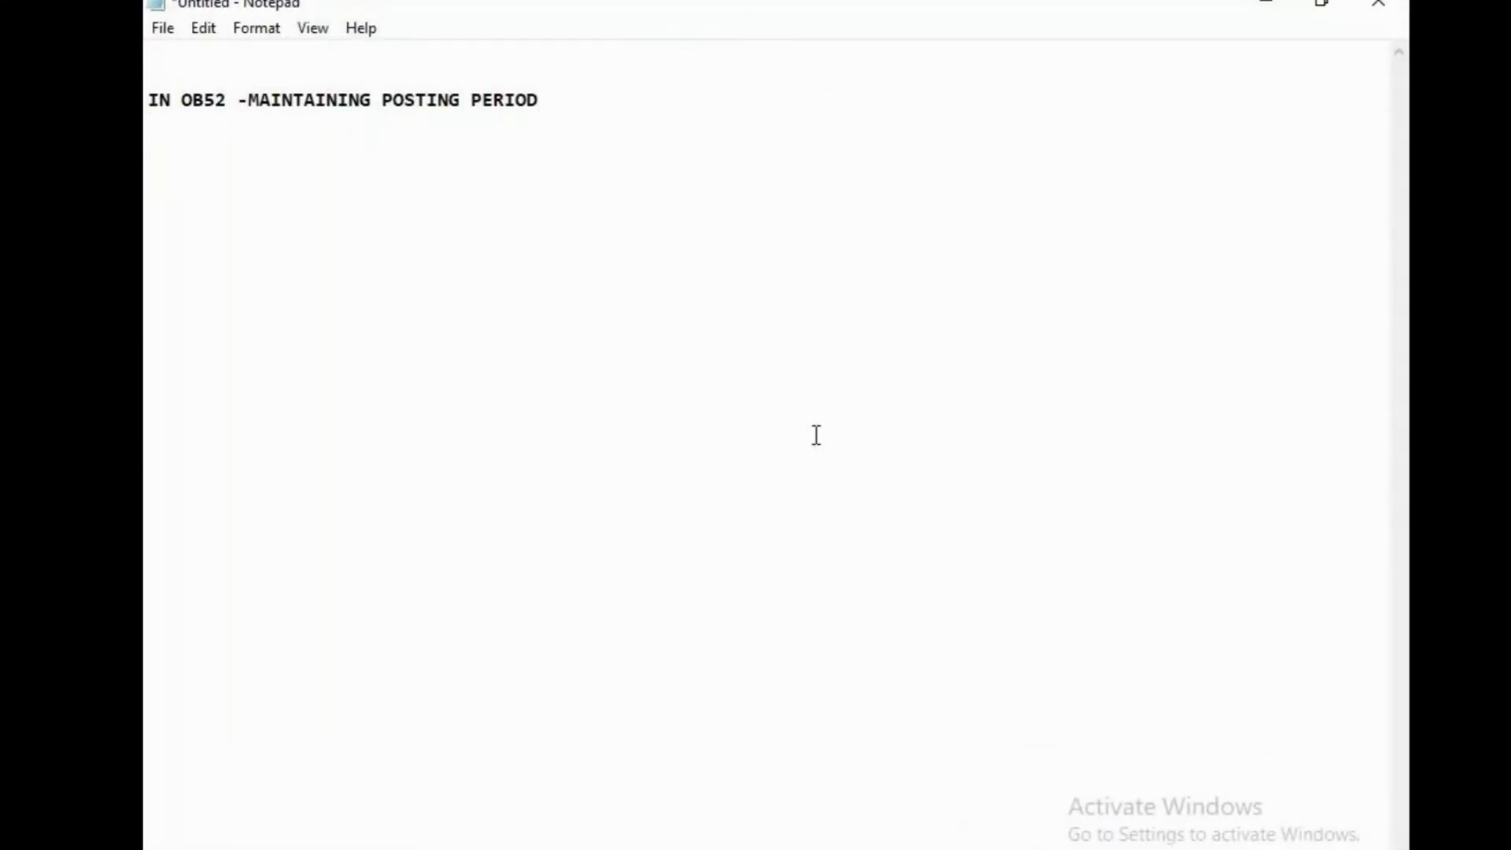
Add the line "AUGR -AUTHORIZATION GROUP" below the heading, separated by two blank lines
key(Return)
key(Return)
text(AUGR -AUTHOR)
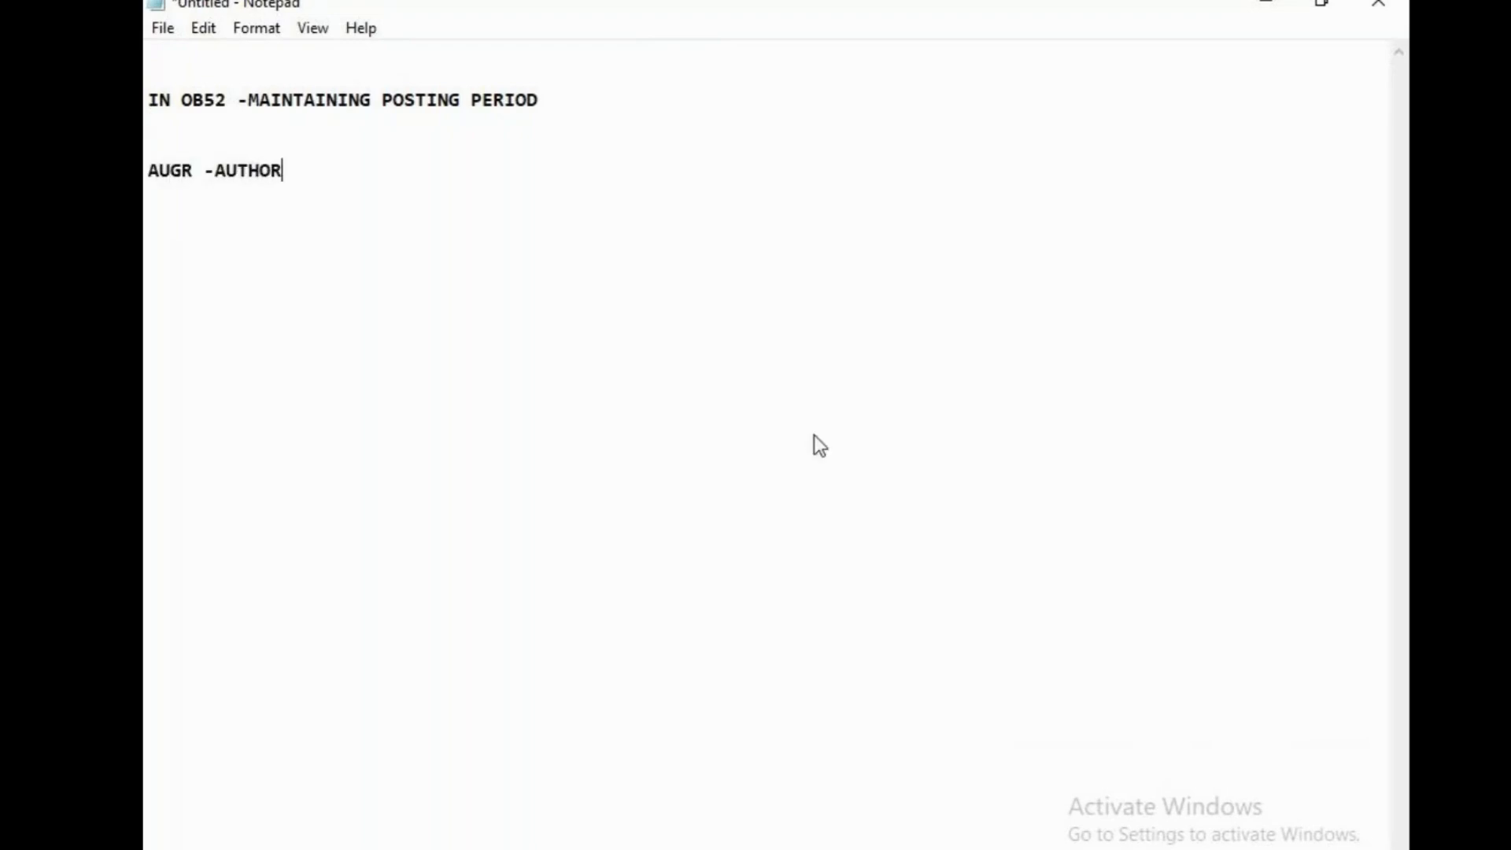
text(IZATION GROU)
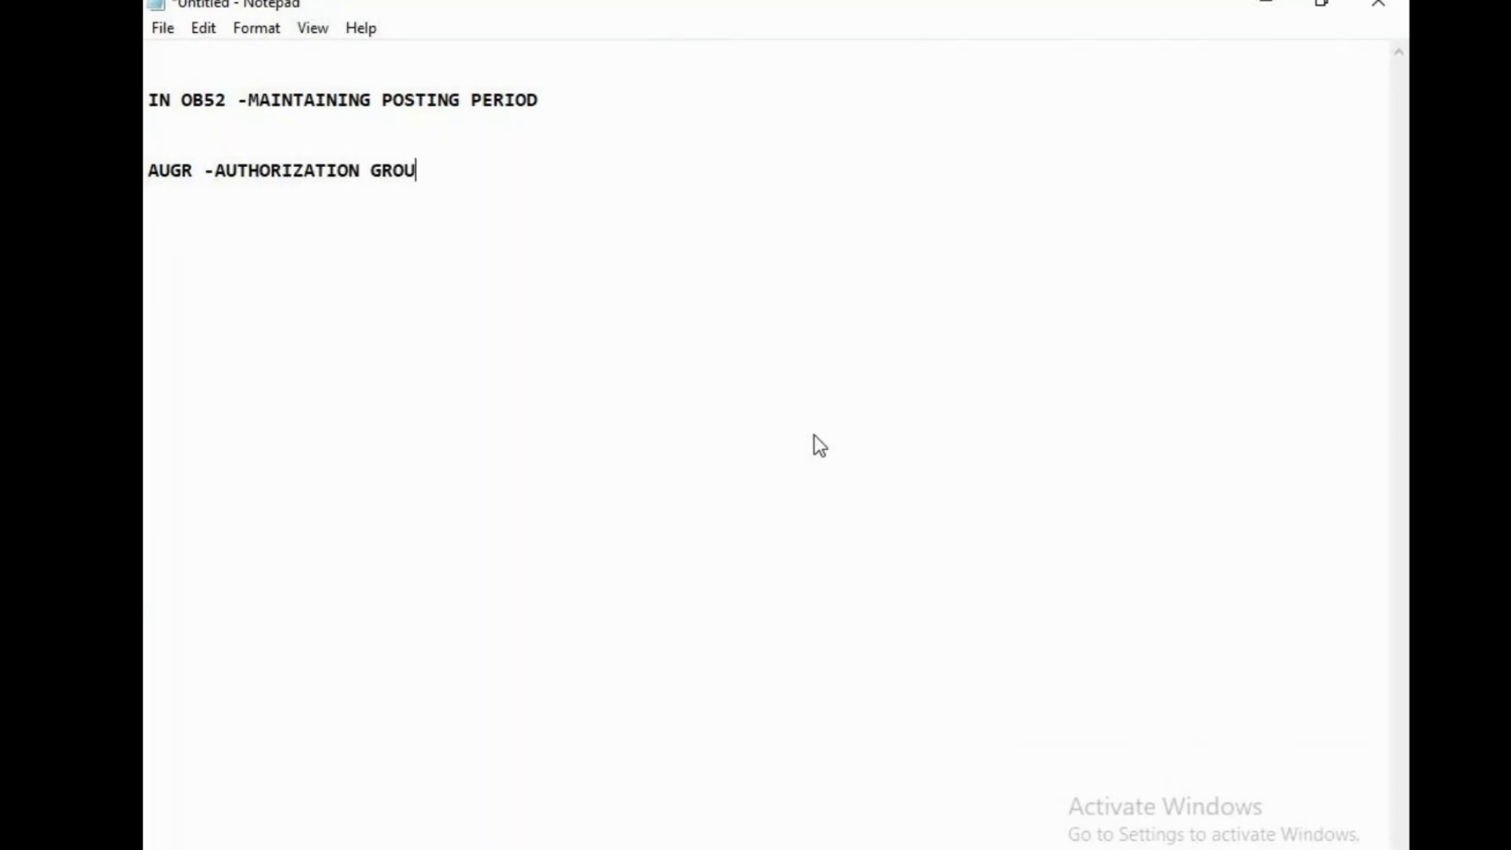
text(P)
Add the point "A)RESTITCS POSTING PERIOD CONTROLS" below the AUGR line, separated by two blank lines
key(Return)
key(Return)
key(Return)
text(A)RESTITCS )
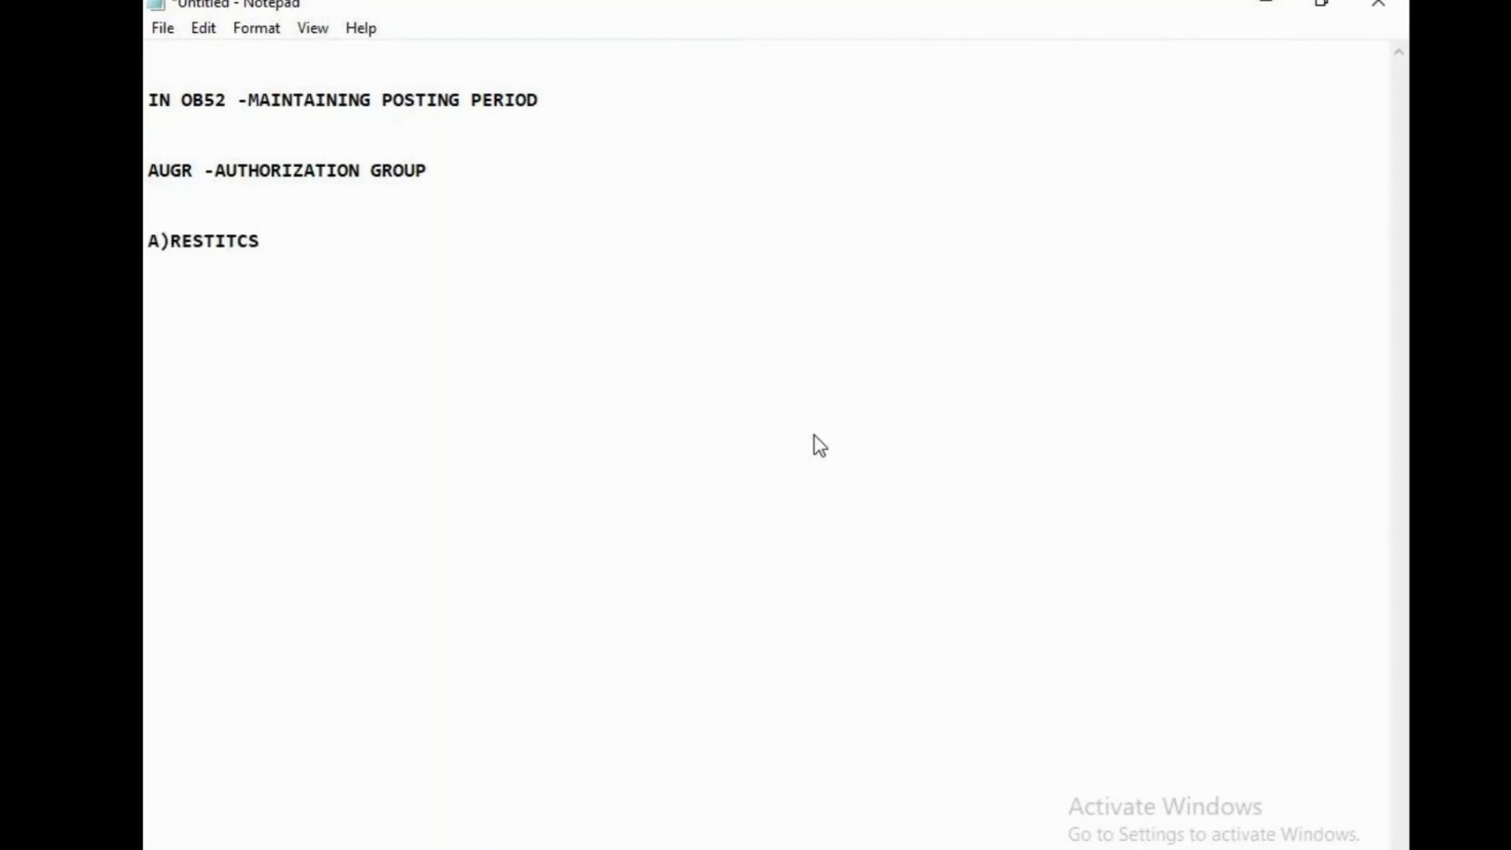
text(POSTING C)
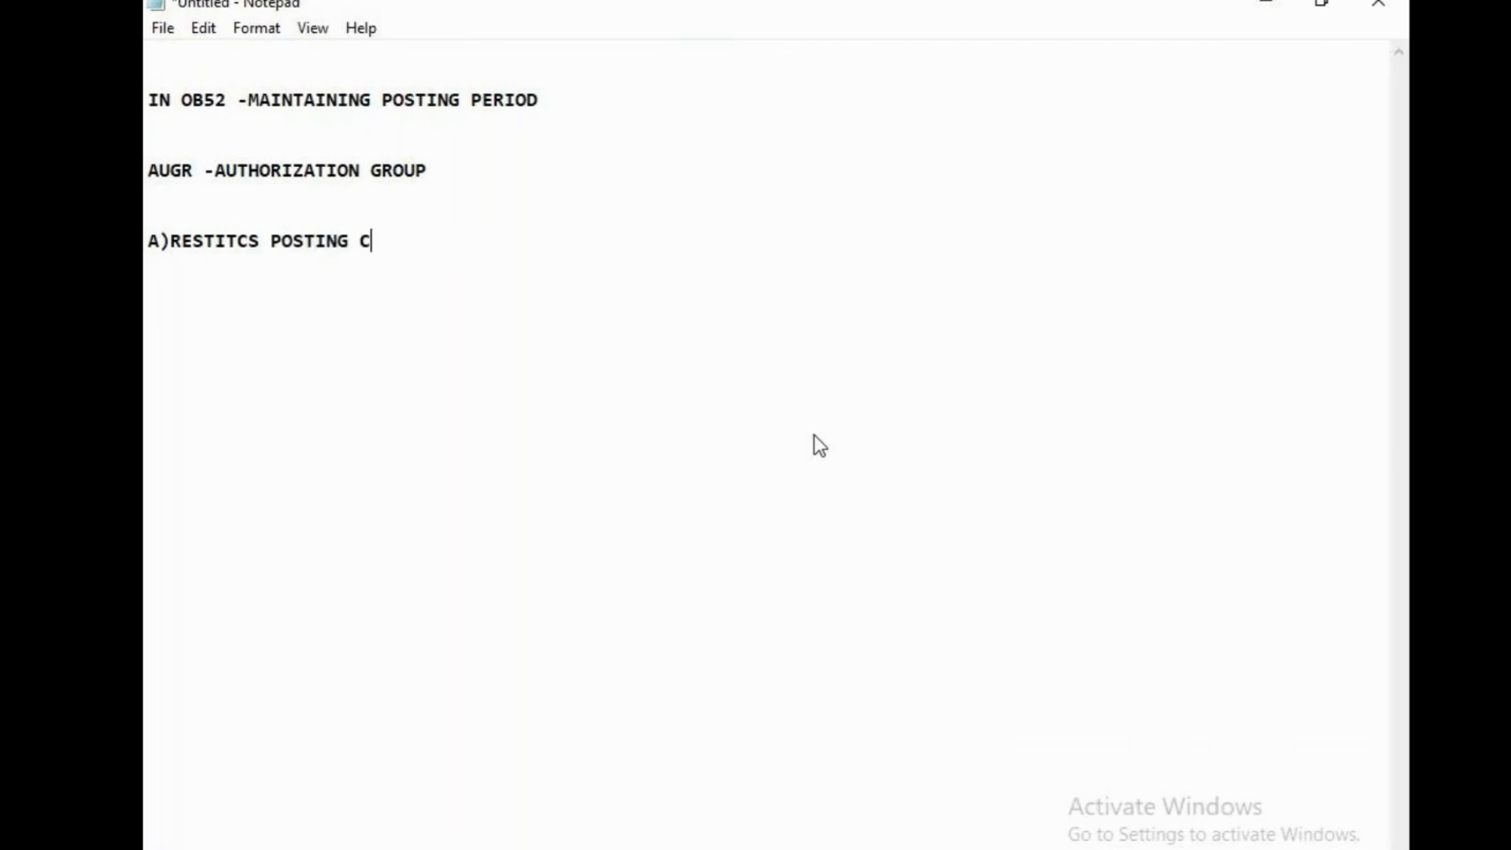
key(BackSpace)
text(PERIOD COMTR)
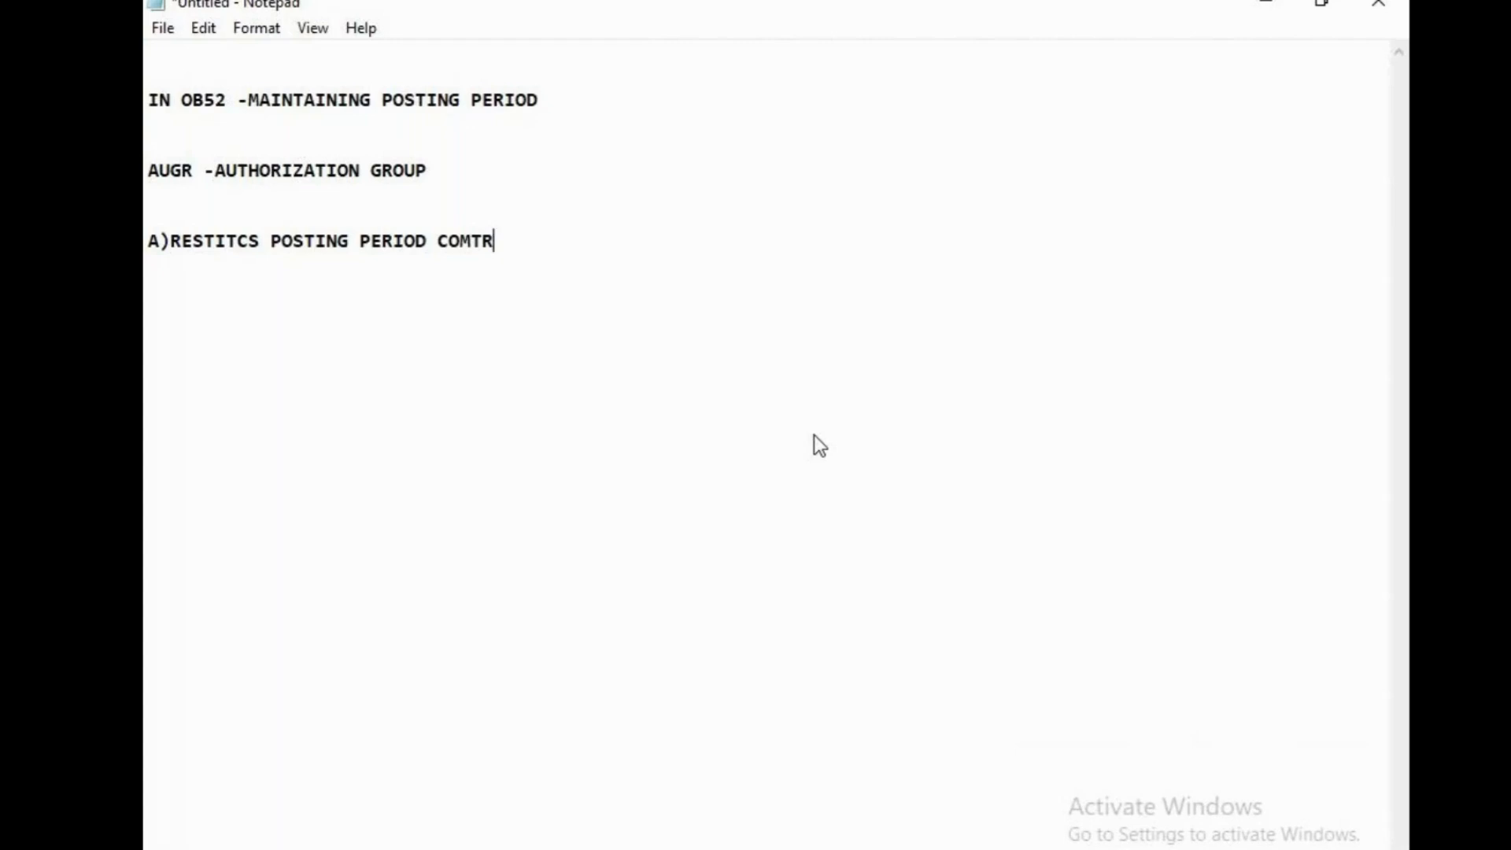
key(BackSpace)
key(BackSpace)
key(BackSpace)
text(NTROLS)
Add the point "B)SECURITY" below point A, leaving one blank line between them
key(Return)
key(Return)
text(B))
key(BackSpace)
text()SECURITY)
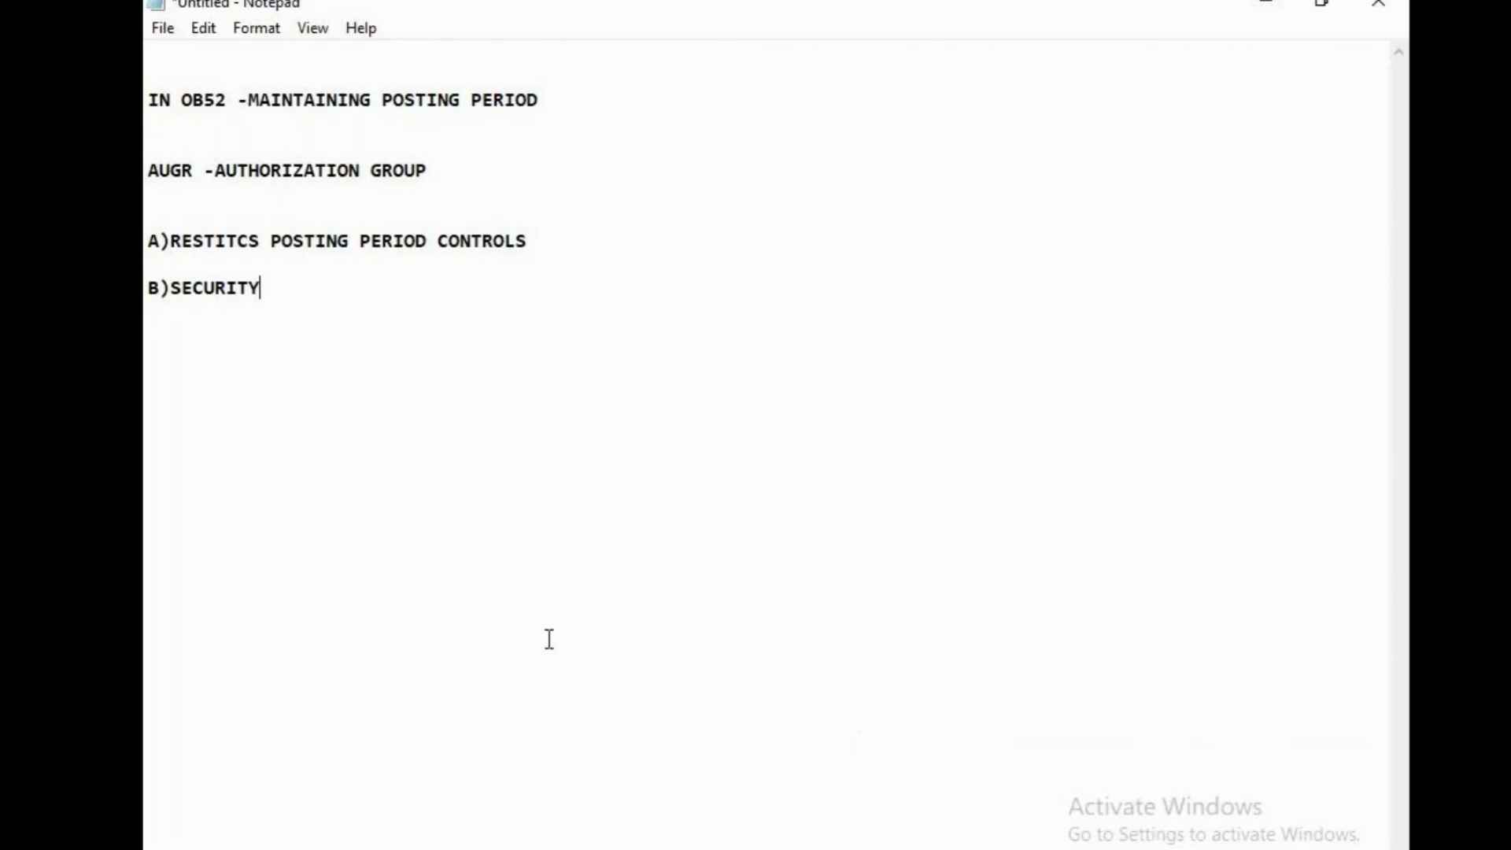
Correct the misspelled word in point A to "RESTRICTS"
click(217, 241)
text(R)
key(Right)
key(Right)
key(BackSpace)
key(Right)
text(T)
Write the column heading "GENERAL USER" below point B, separated by two blank lines
click(467, 349)
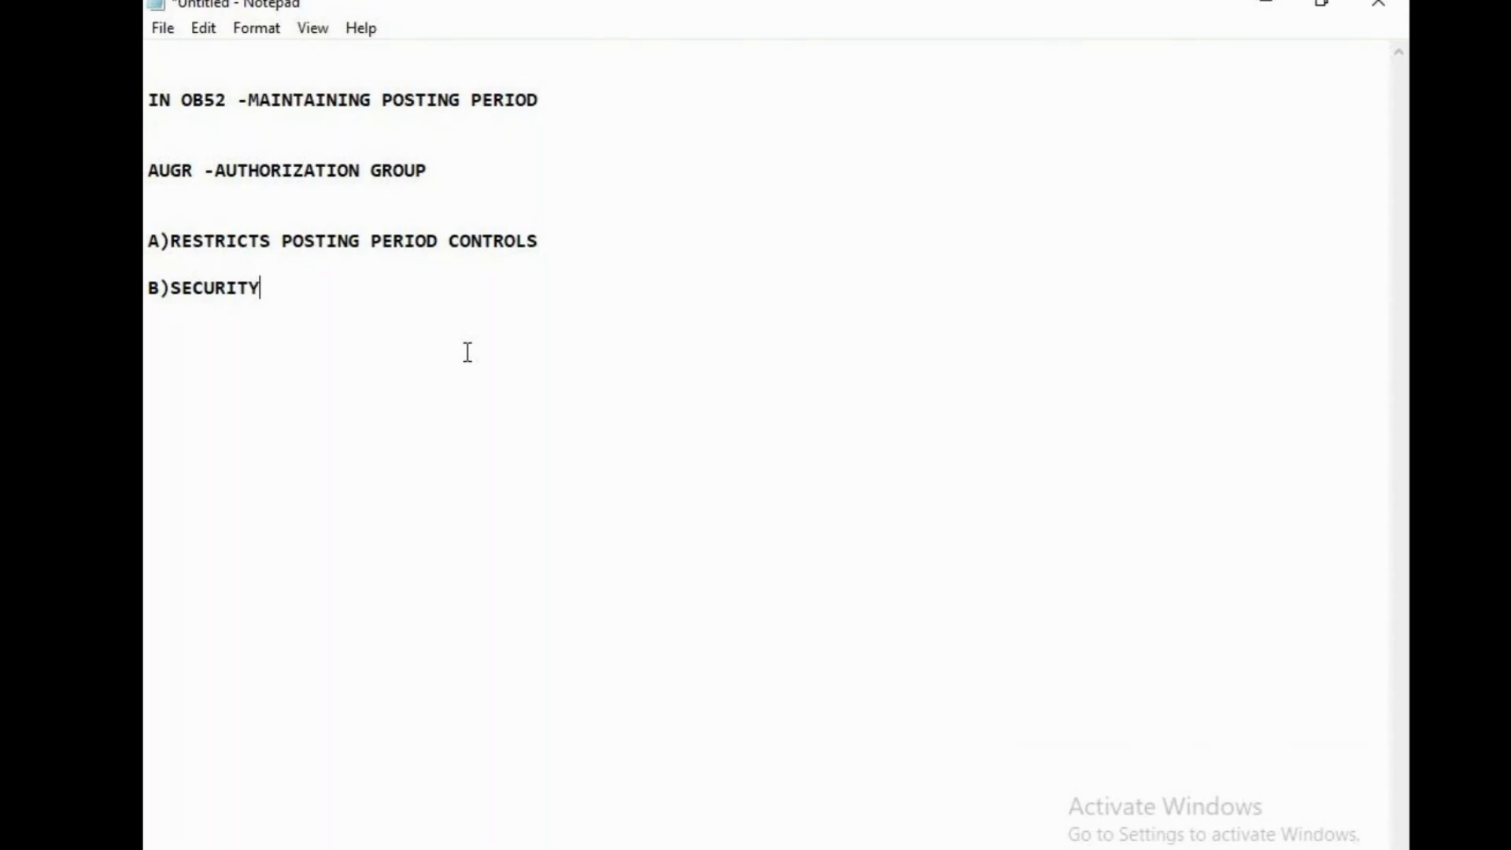
click(467, 352)
text(GENERAL USER)
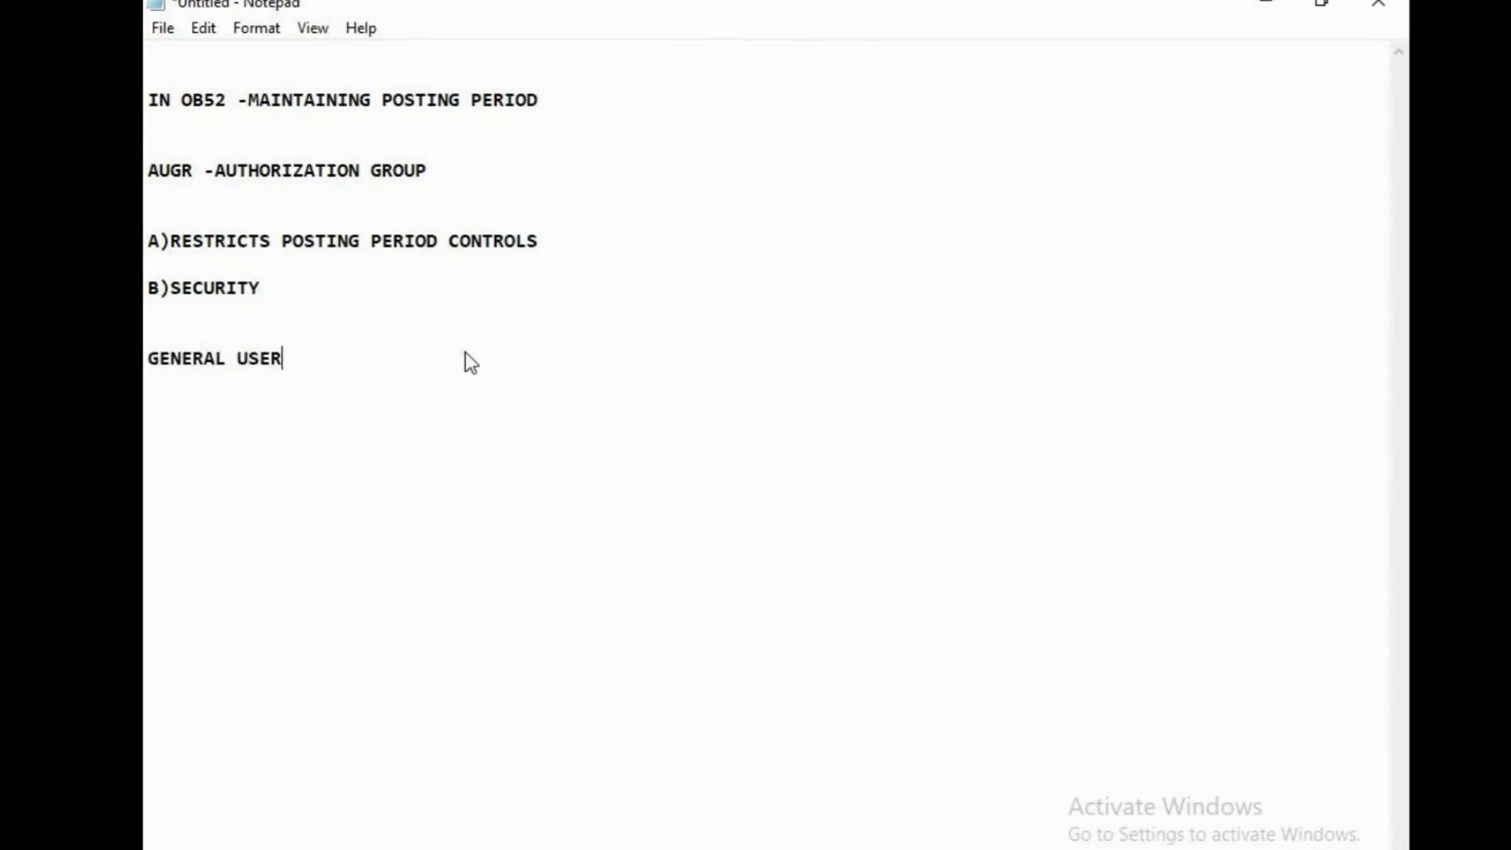
text(R)
key(BackSpace)
Add a second column heading "SPECIAL USER" on the same line as "GENERAL USER", set apart with tab spacing
key(Tab)
key(Tab)
key(Tab)
key(Tab)
text(SPECIAL U)
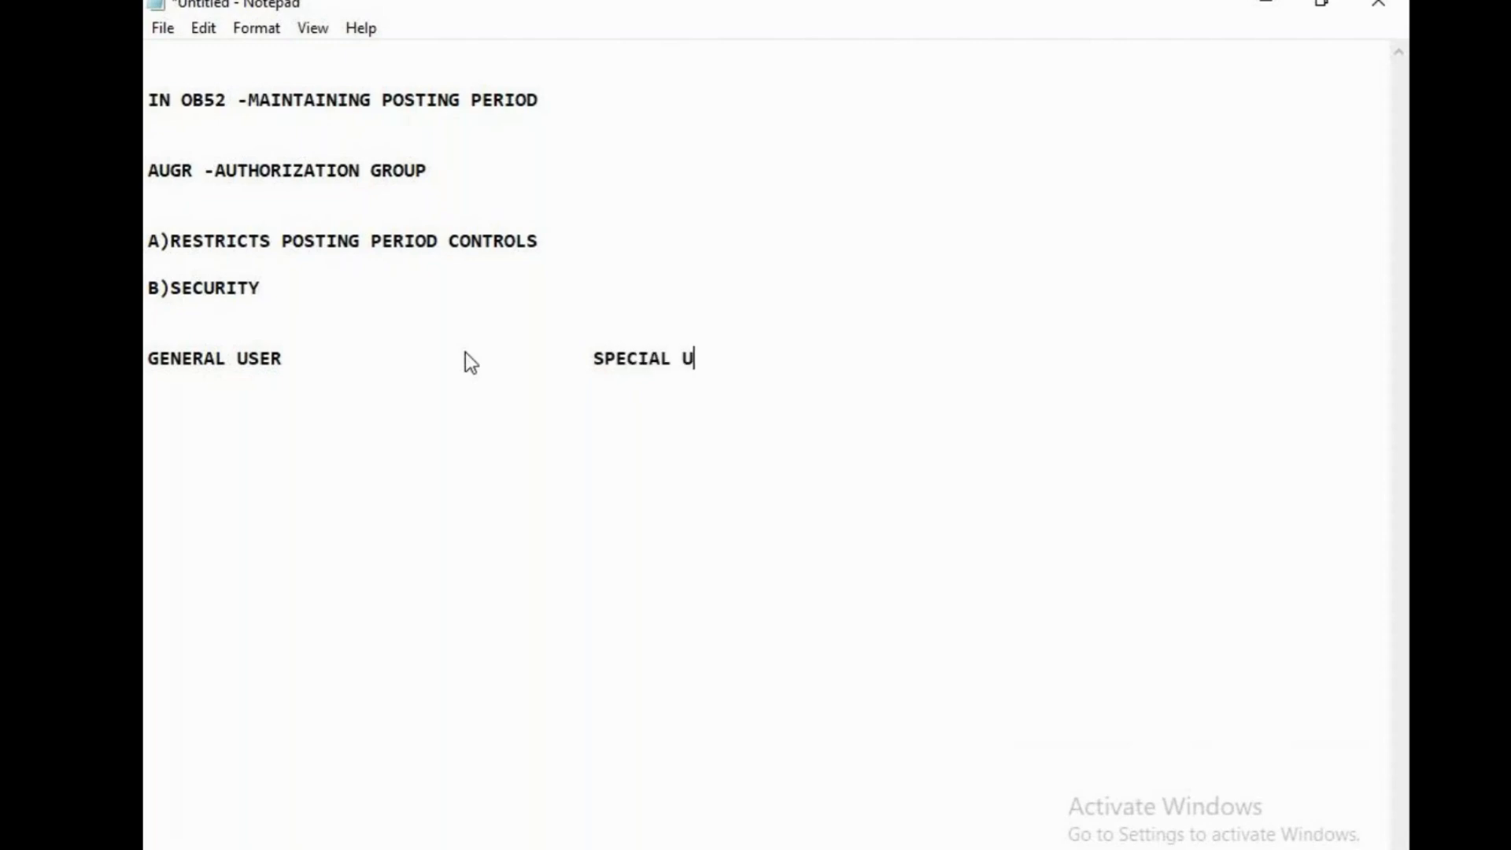
text(SER)
Write "CAN ONLY POST IN THE CURRENT PERIOD" over three lines under GENERAL USER, leaving one blank line below the heading
key(Return)
key(Return)
text(CAN ONL)
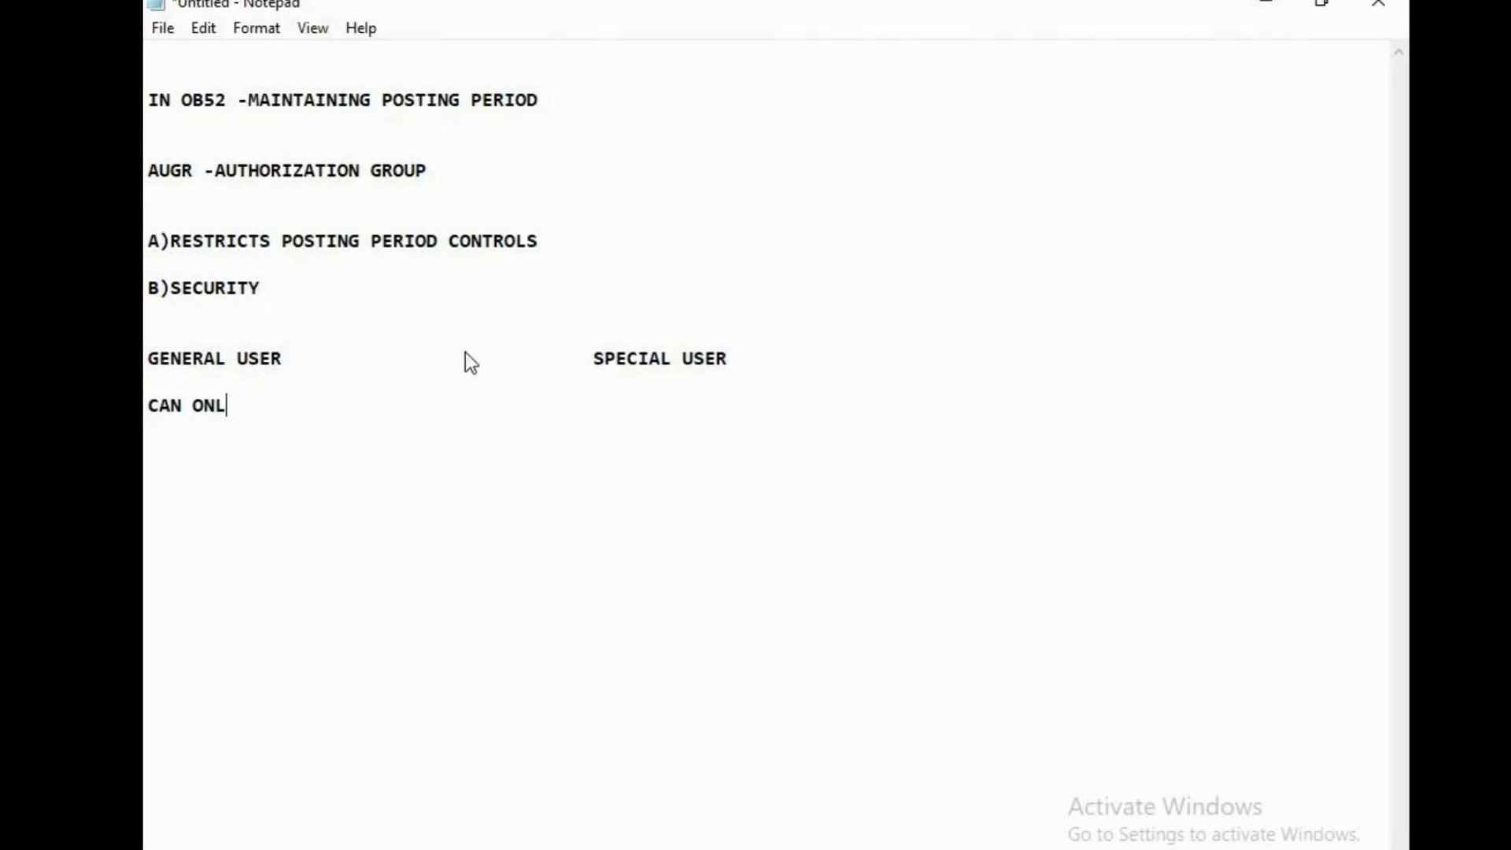
text(Y POST IN)
key(Return)
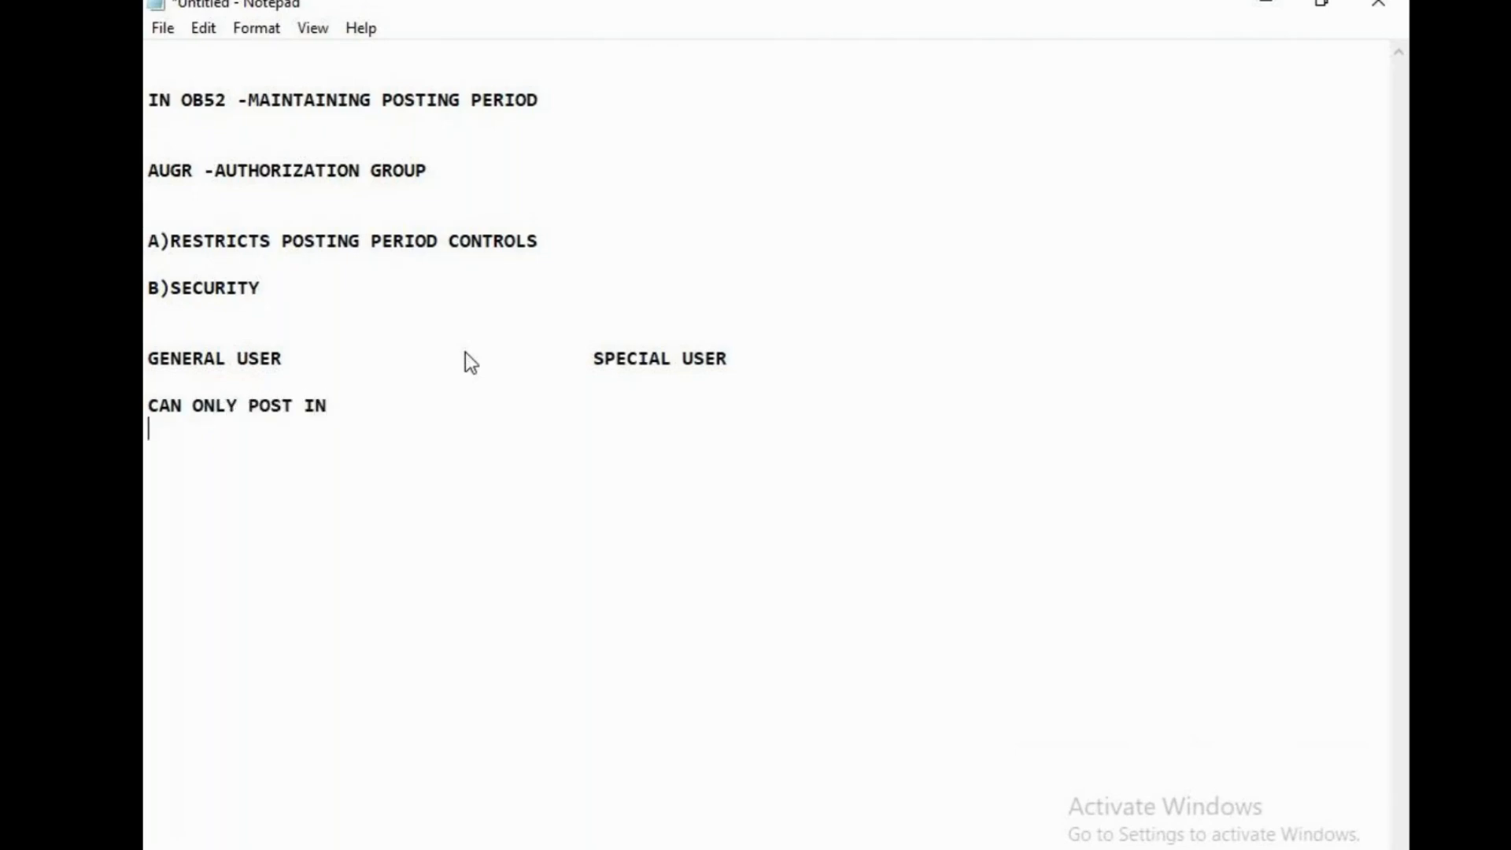
text(THE CURRENY)
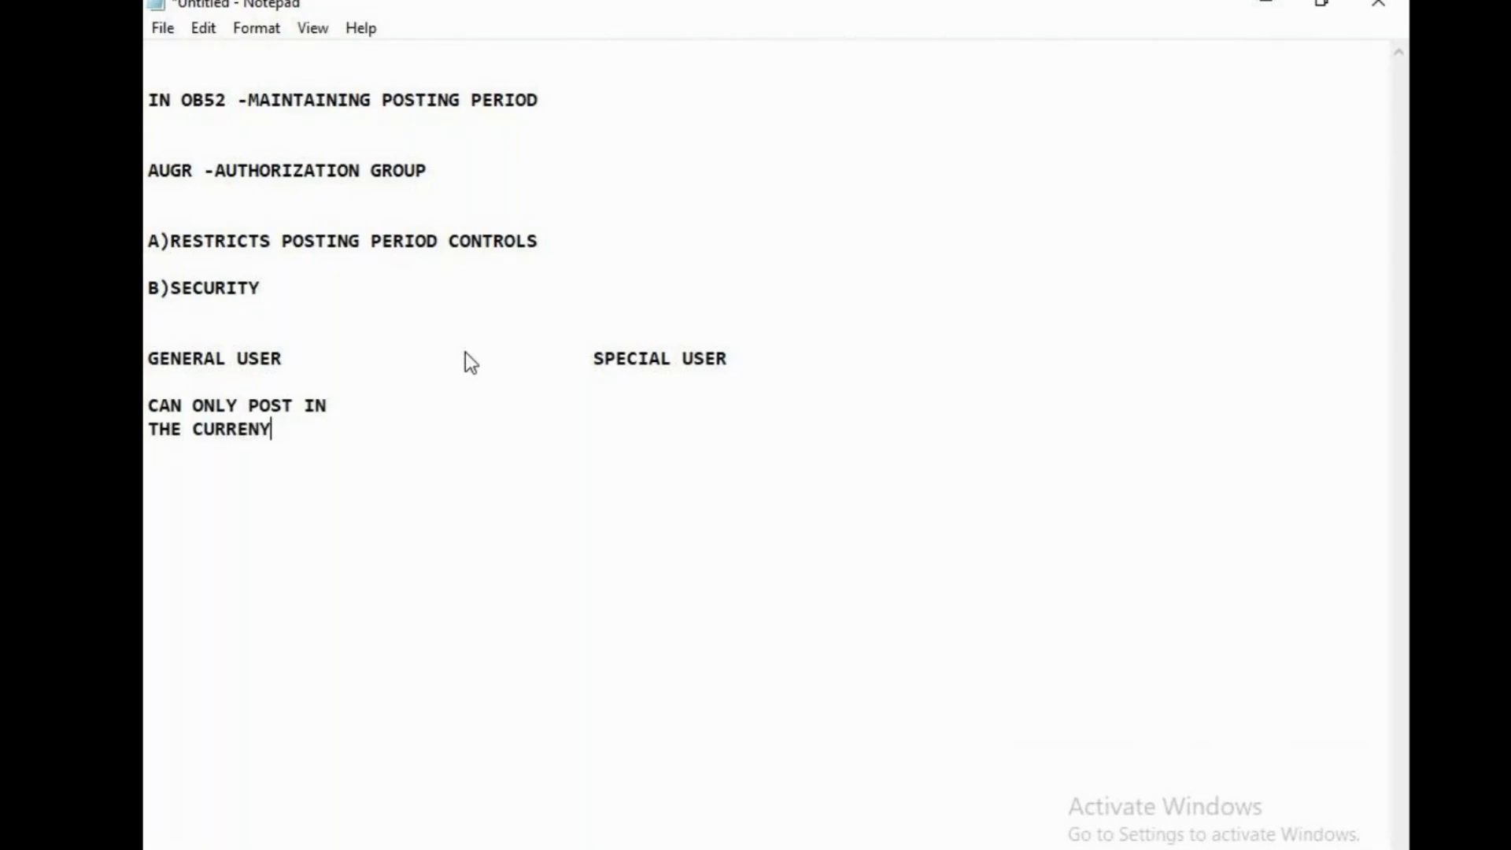
key(BackSpace)
text(T)
key(Return)
text(EIO)
key(BackSpace)
key(BackSpace)
key(BackSpace)
text(PERIOD)
Write "FINANCE TEAM -CAN POST IN PREVIOUS PERIODS" directly under the SPECIAL USER heading, aligned with that column
click(421, 390)
key(Tab)
key(Tab)
key(Tab)
key(Tab)
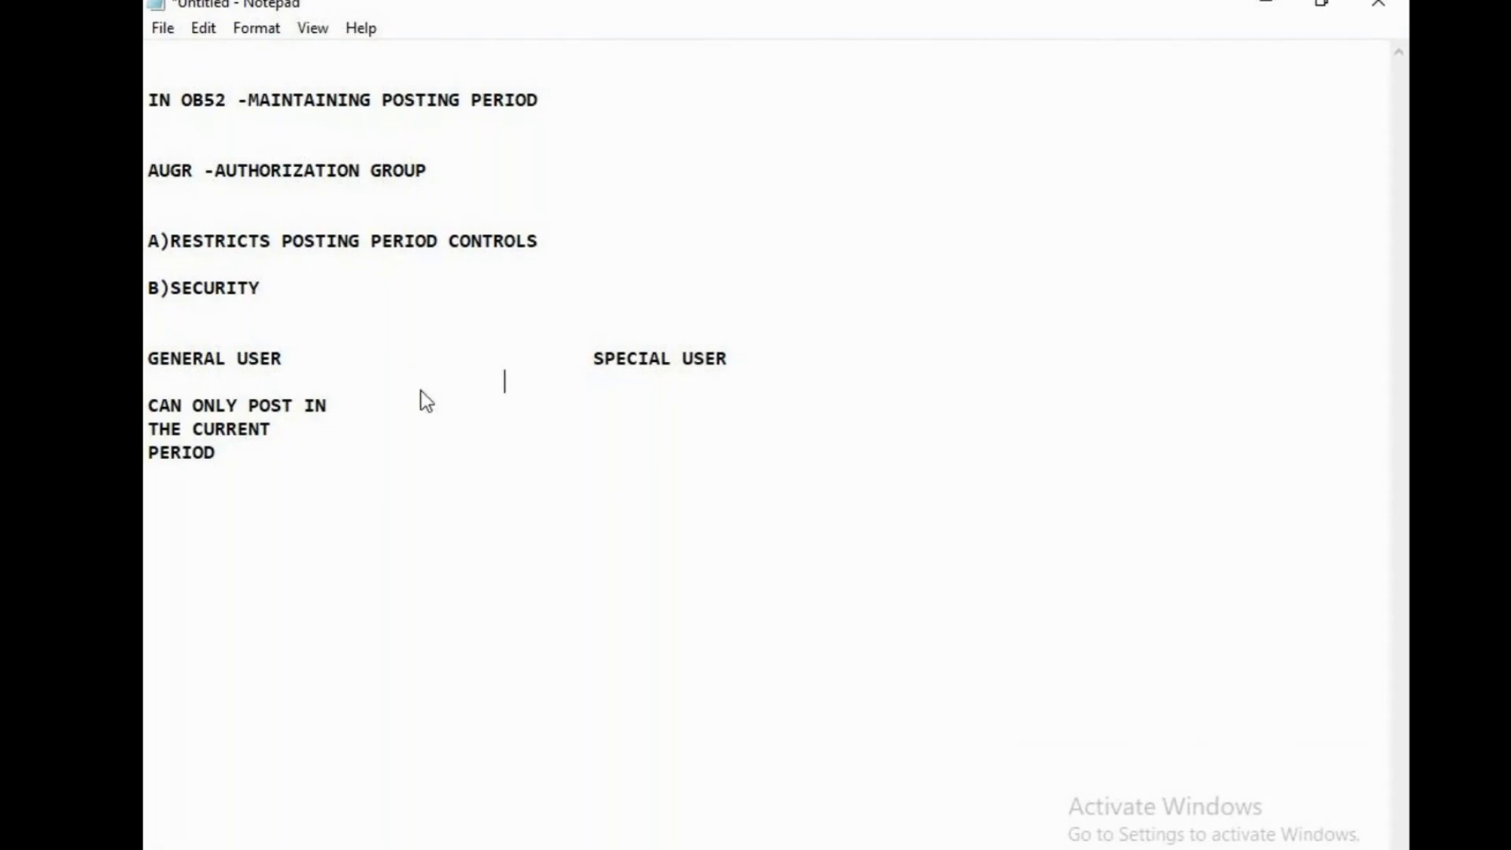
key(Tab)
text(FINANCE TEAM -)
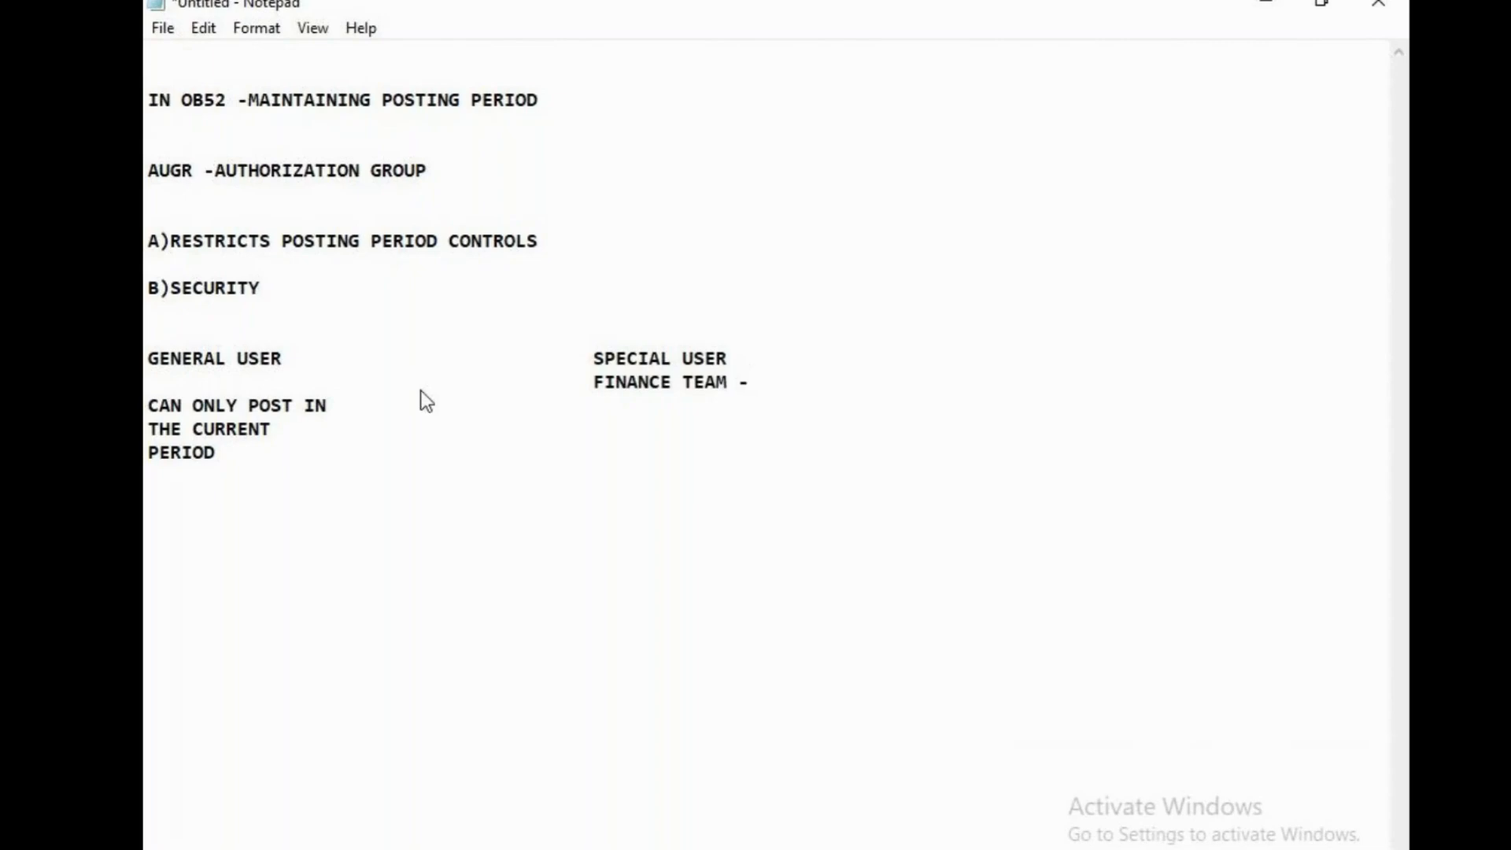
text(CAN POST IN )
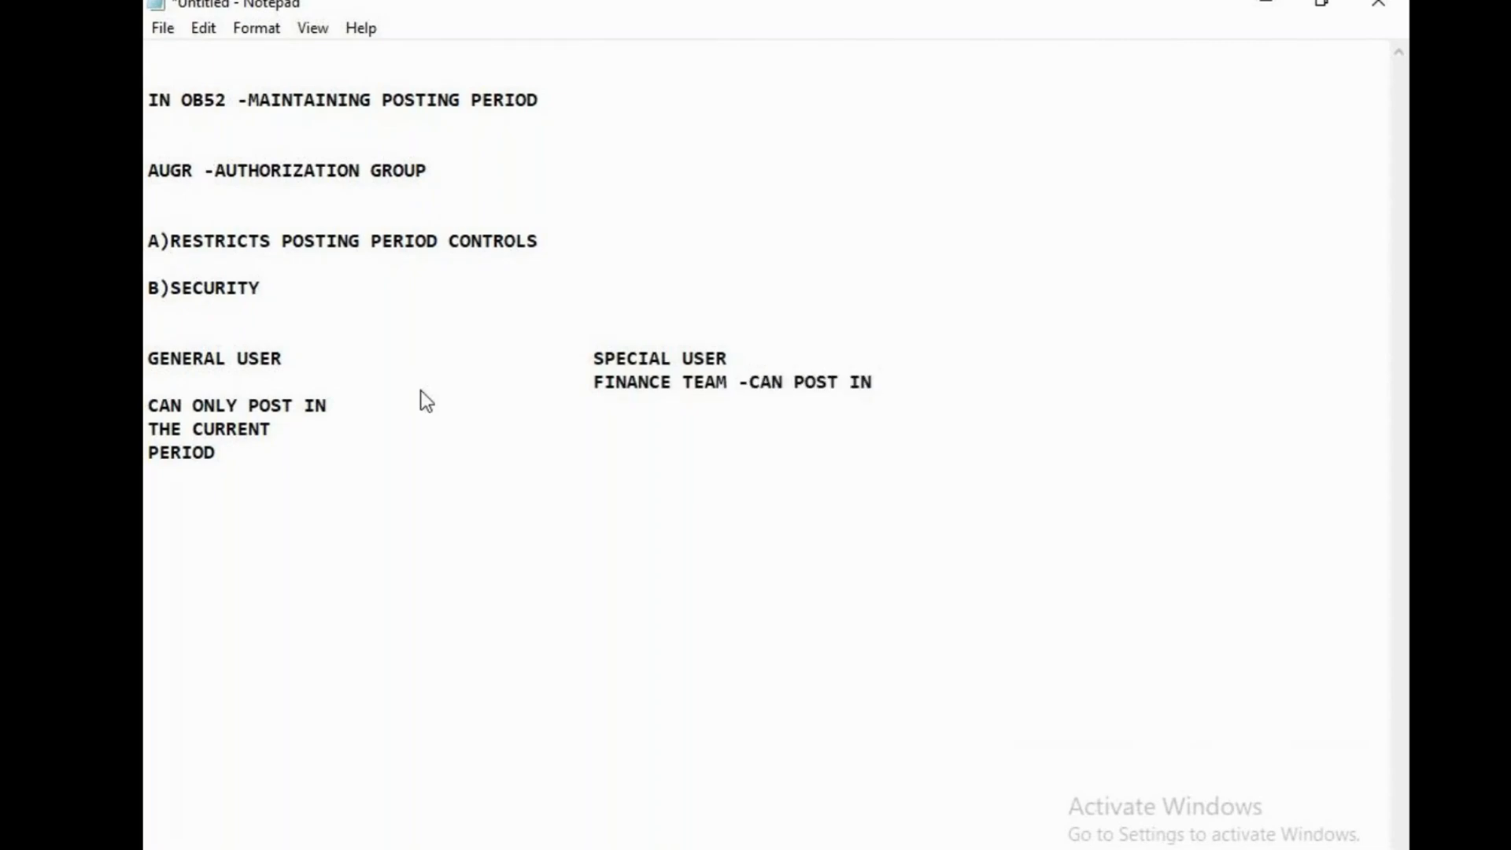
text(PREVOIUS)
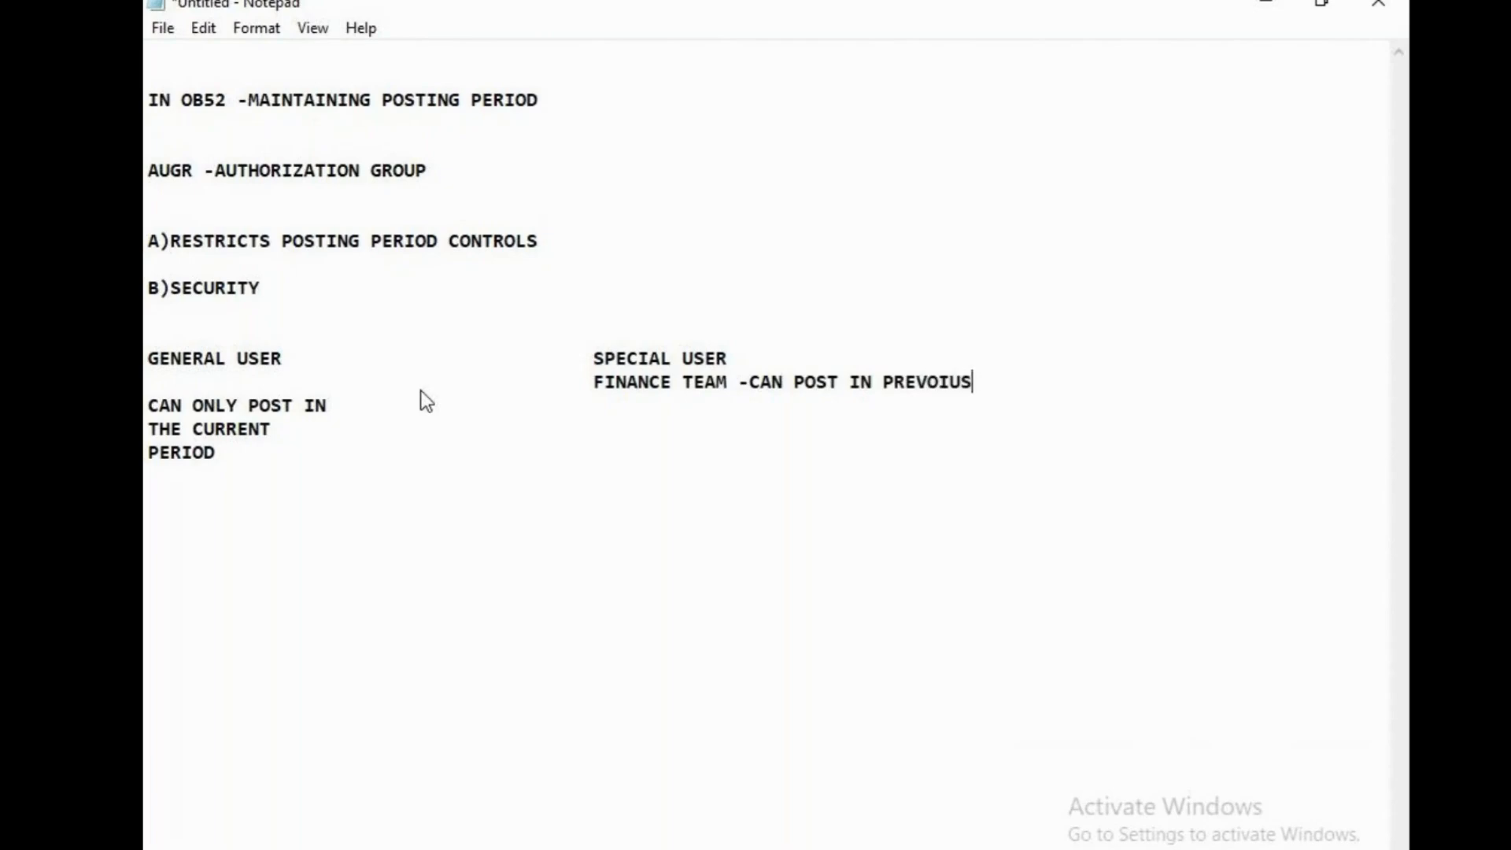
key(BackSpace)
key(BackSpace)
key(BackSpace)
key(BackSpace)
text(IOUS PERIODS)
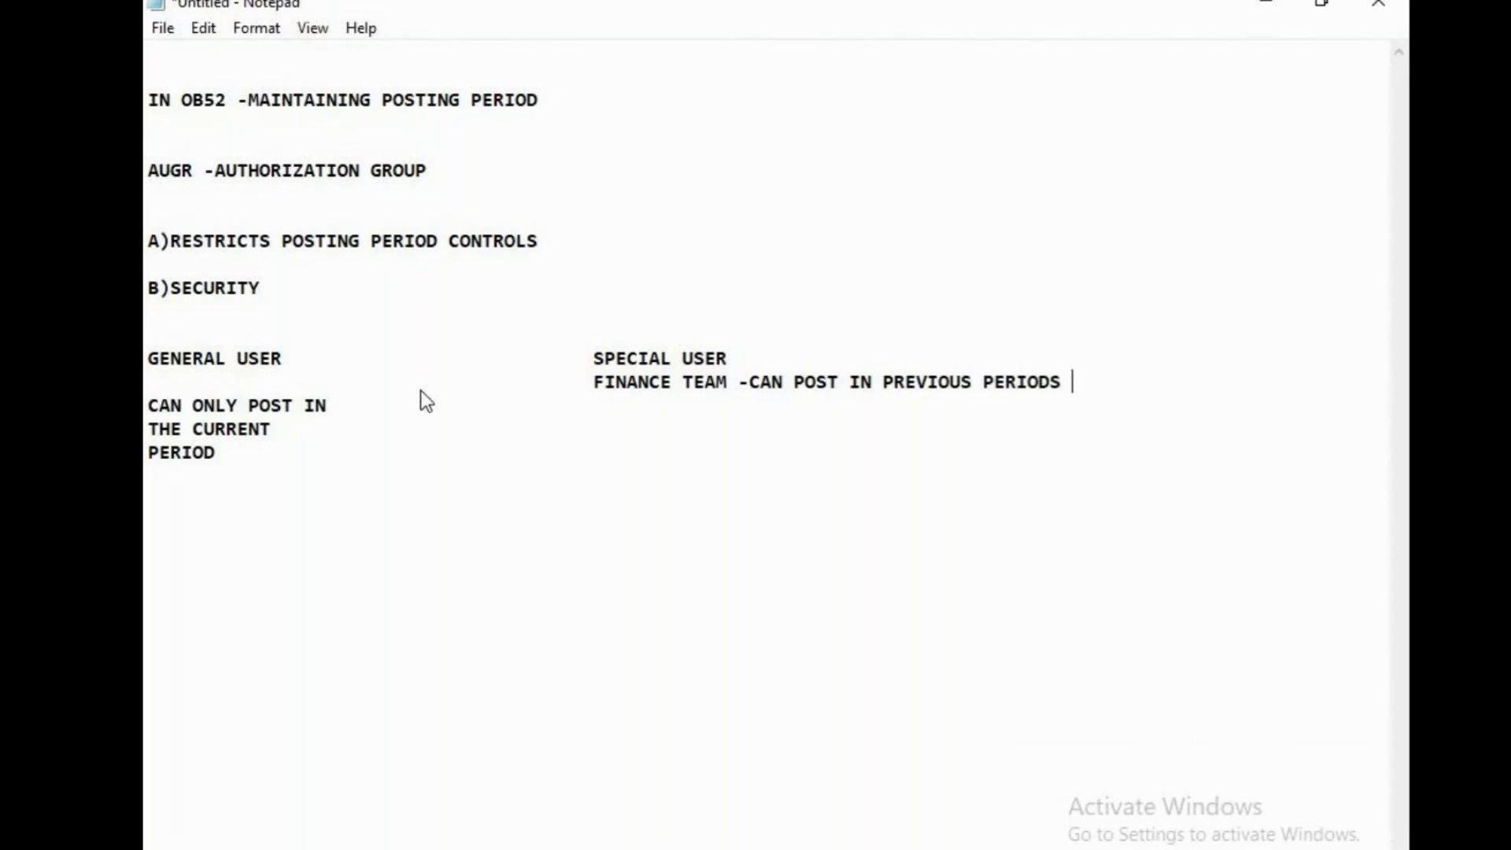
Continue the SPECIAL USER note on a new aligned line with "BY USING AUGR"
key(Return)
key(Tab)
key(Tab)
key(Tab)
key(Tab)
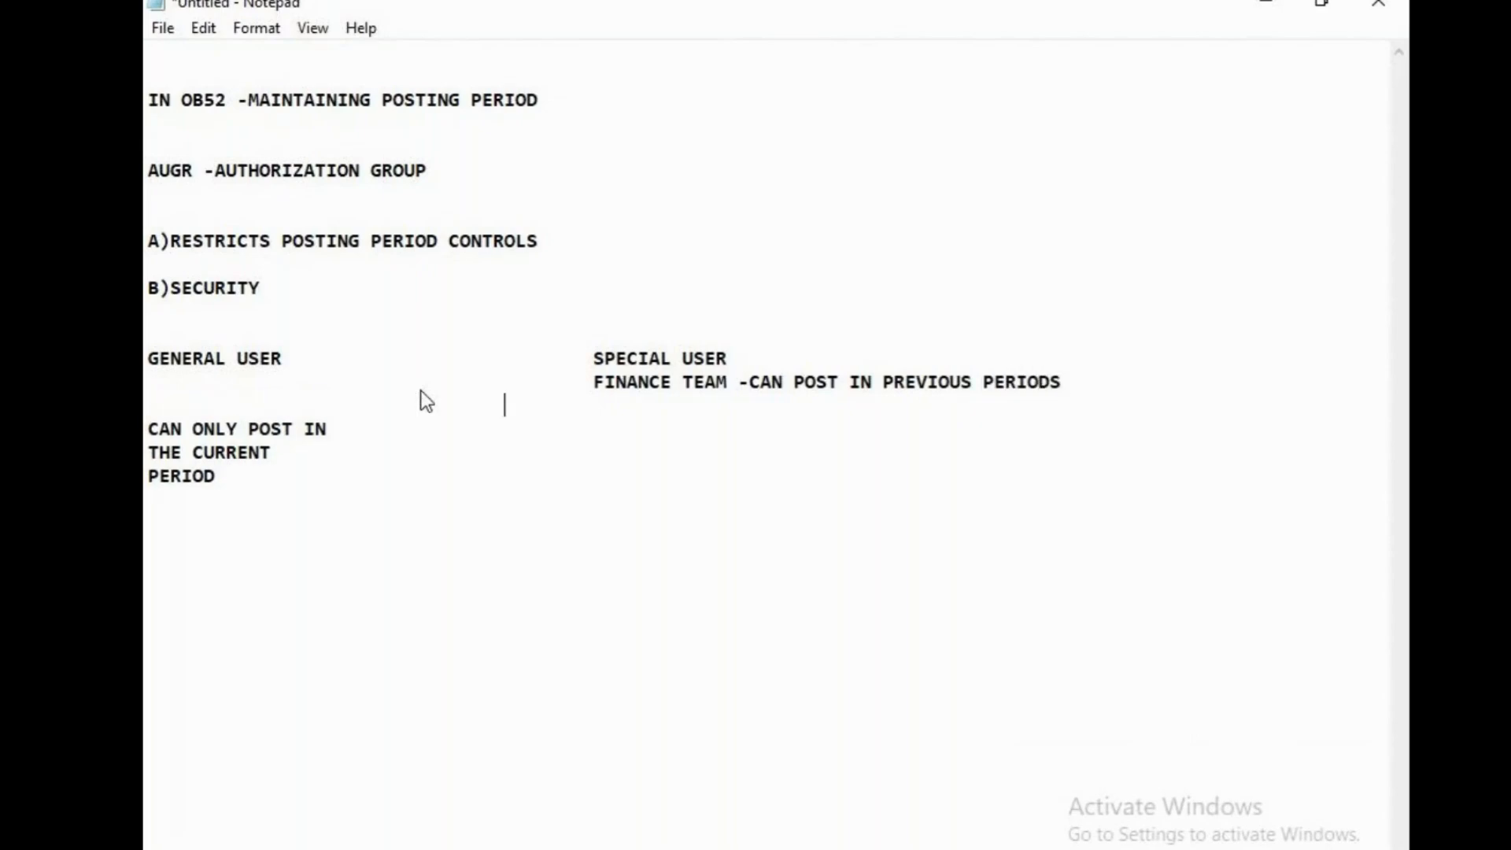
text(BY USI)
text(NG )
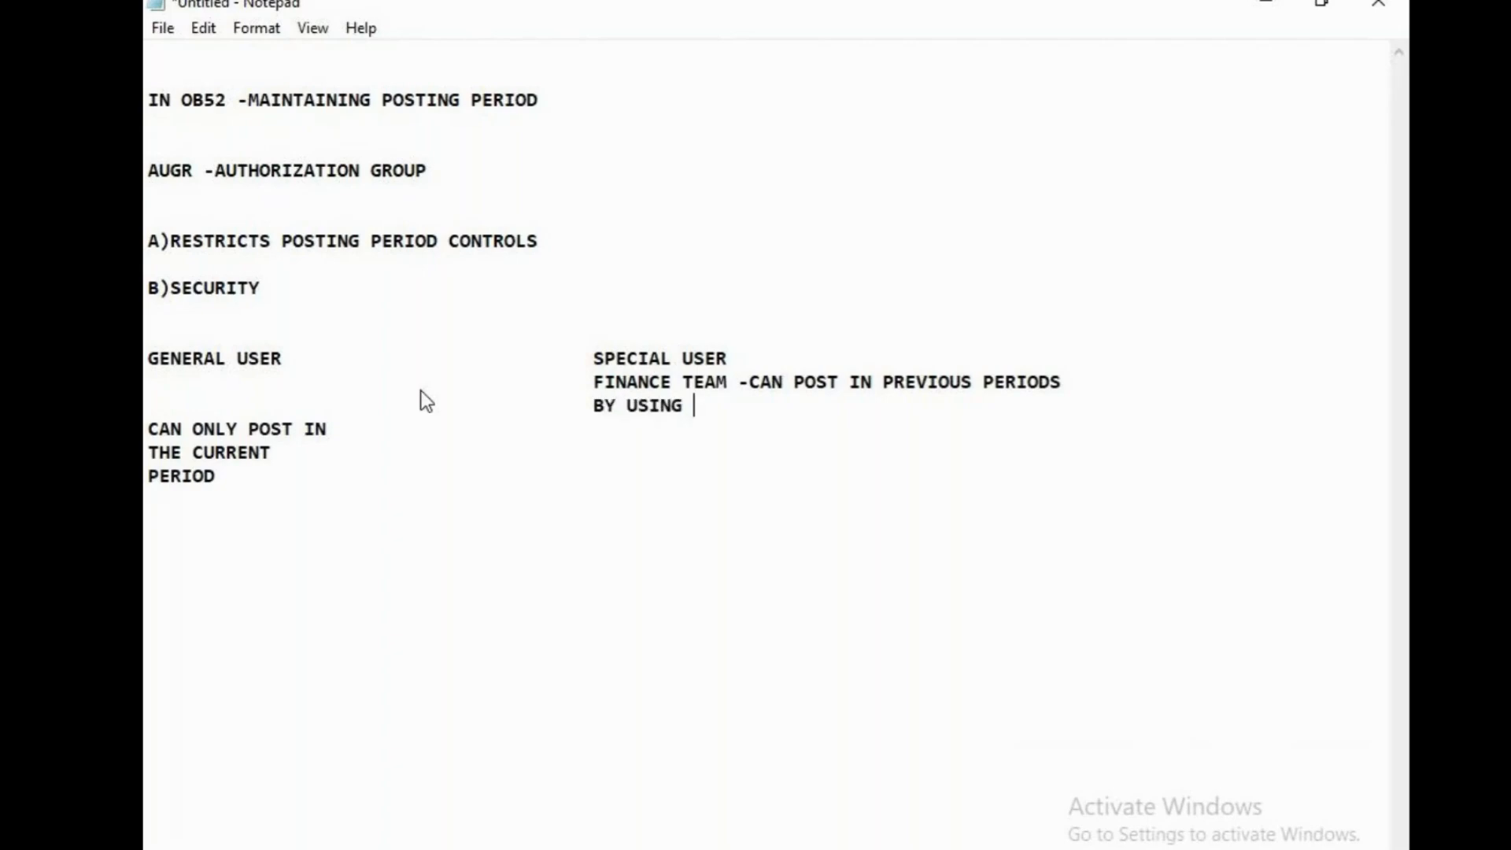
text(AUGR)
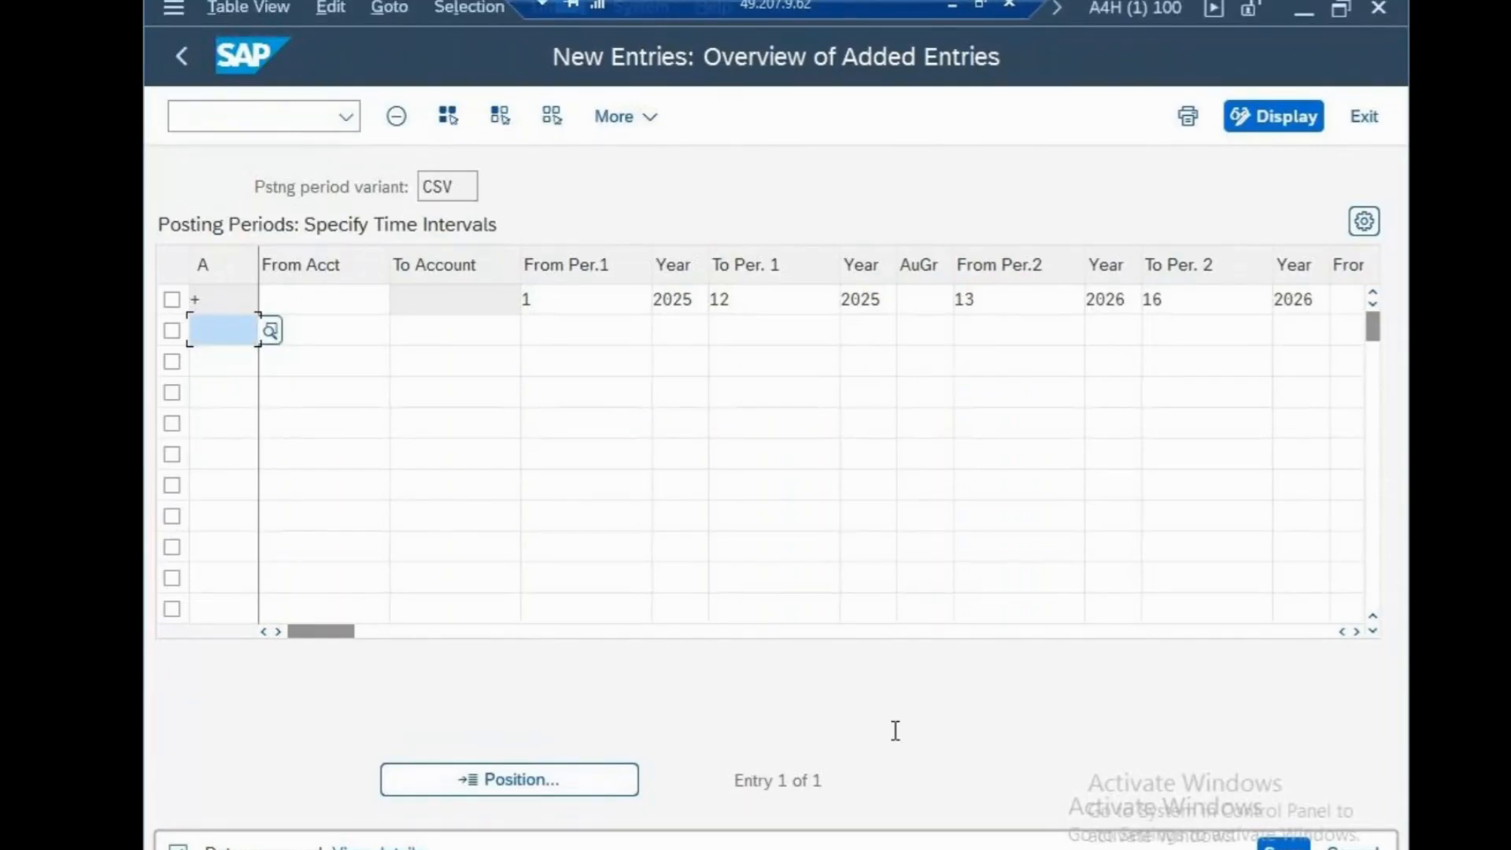
In the SAP session, try an authorization group entry in variant CSV's posting period row, clear it and save
click(939, 300)
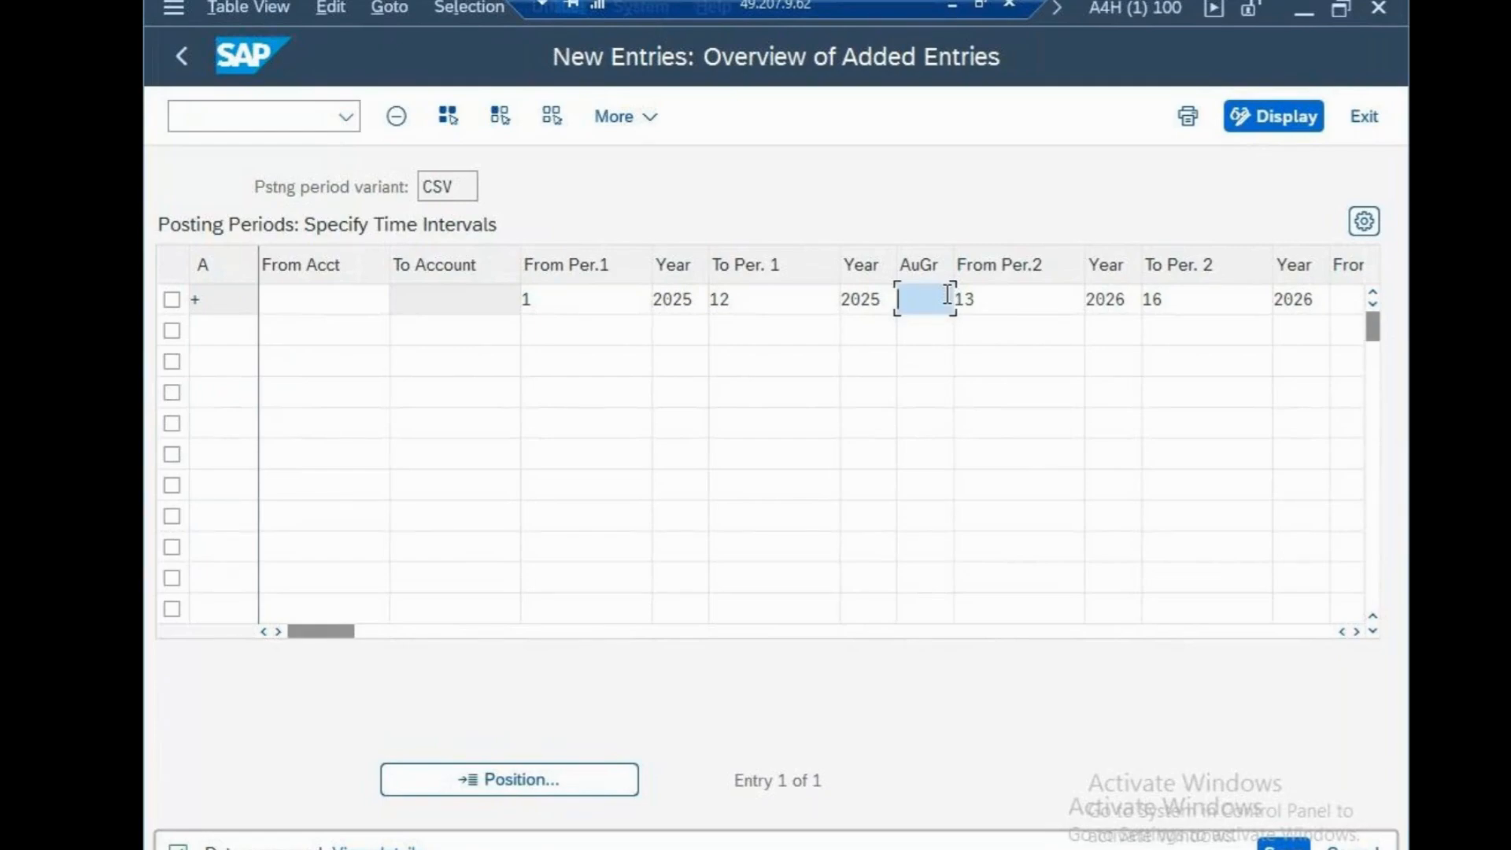
text(C)
key(BackSpace)
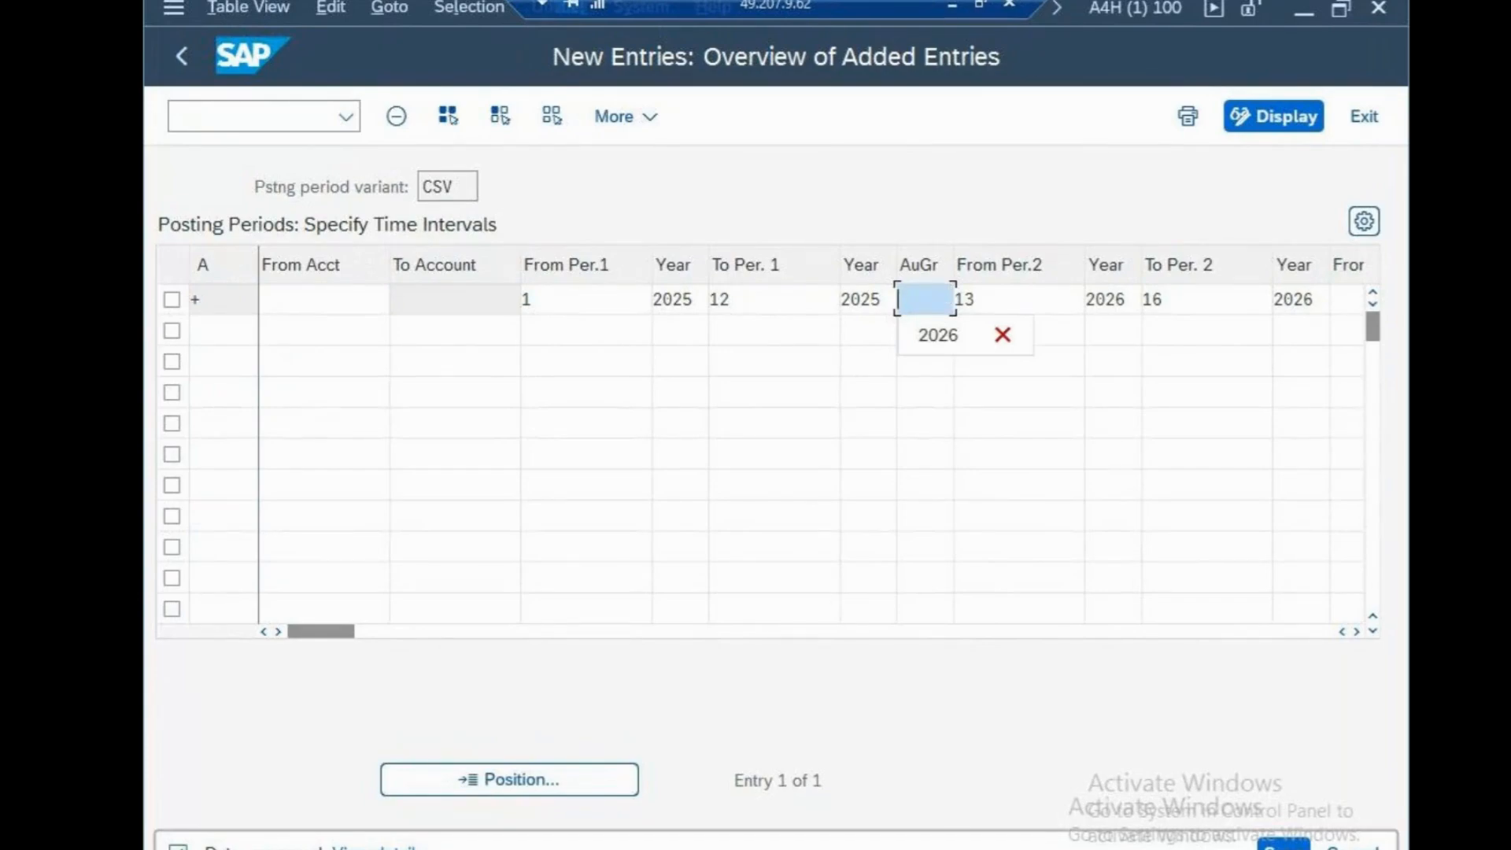
click(1284, 847)
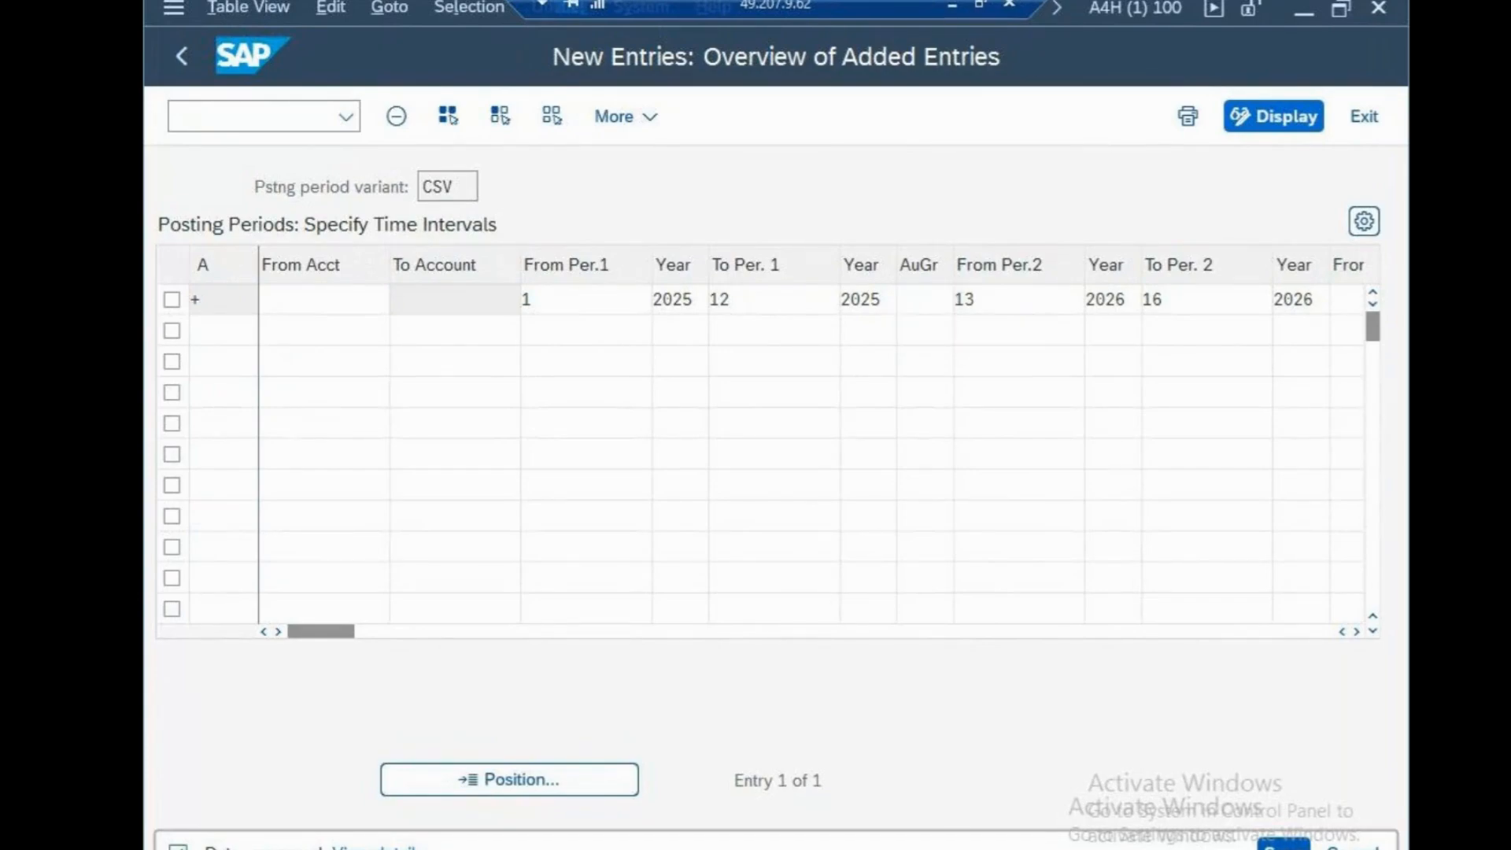
click(269, 114)
text(/n)
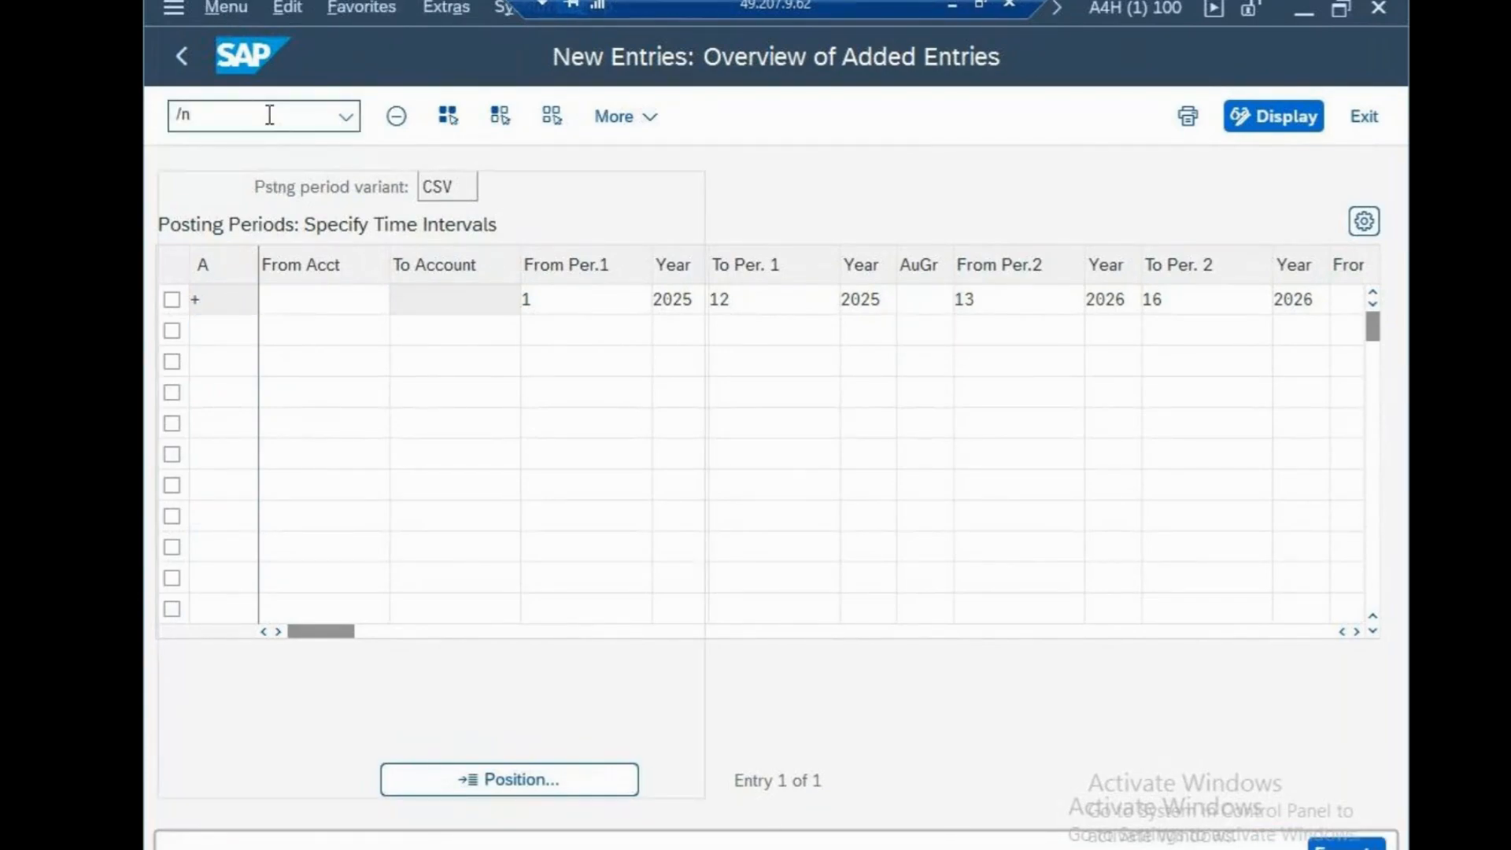
key(Return)
text(0)
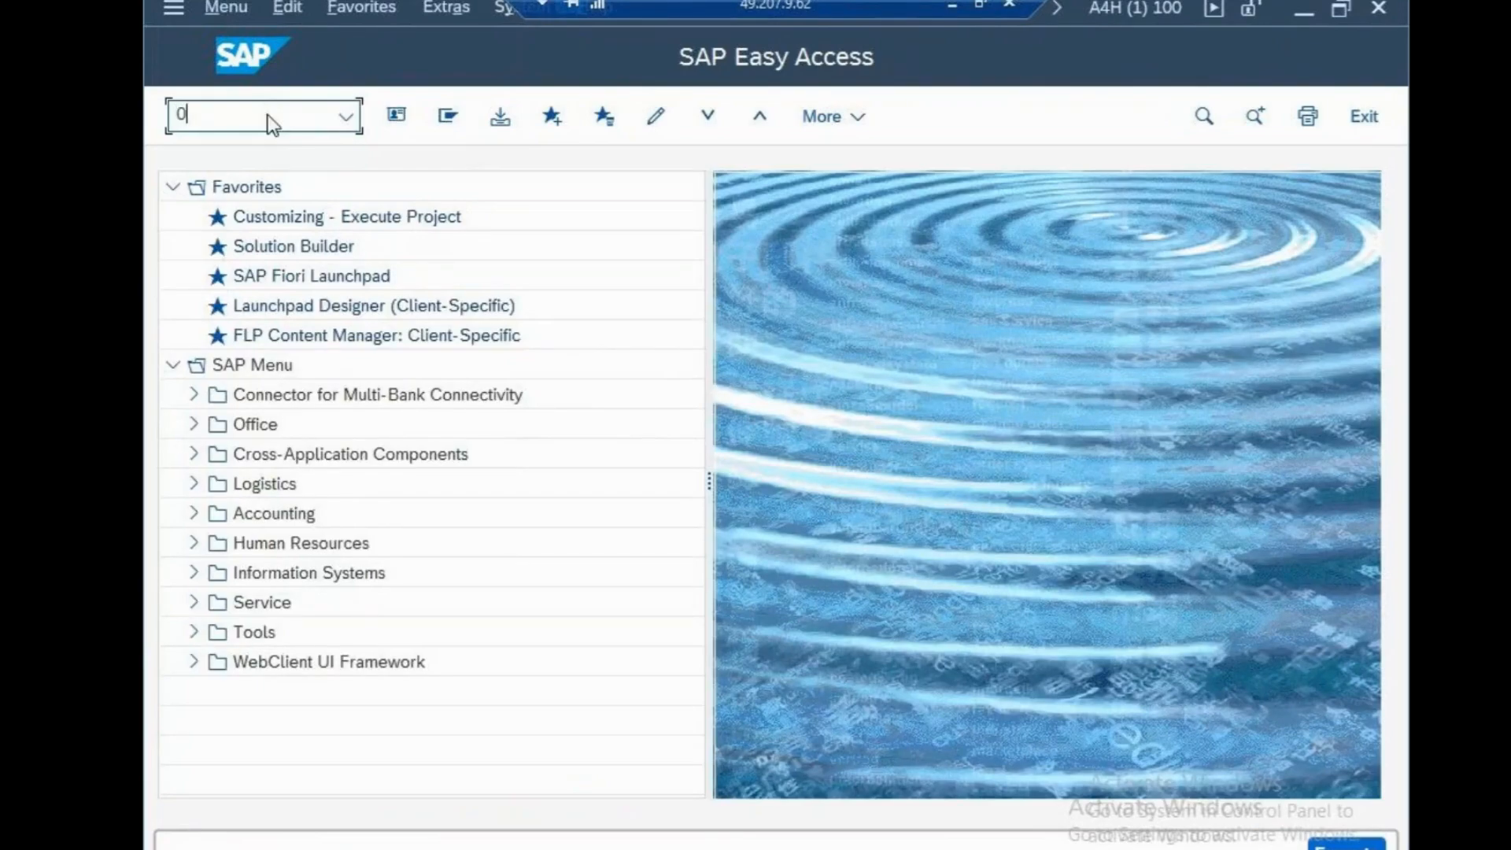
text(b52)
key(Return)
text(ob52)
key(Return)
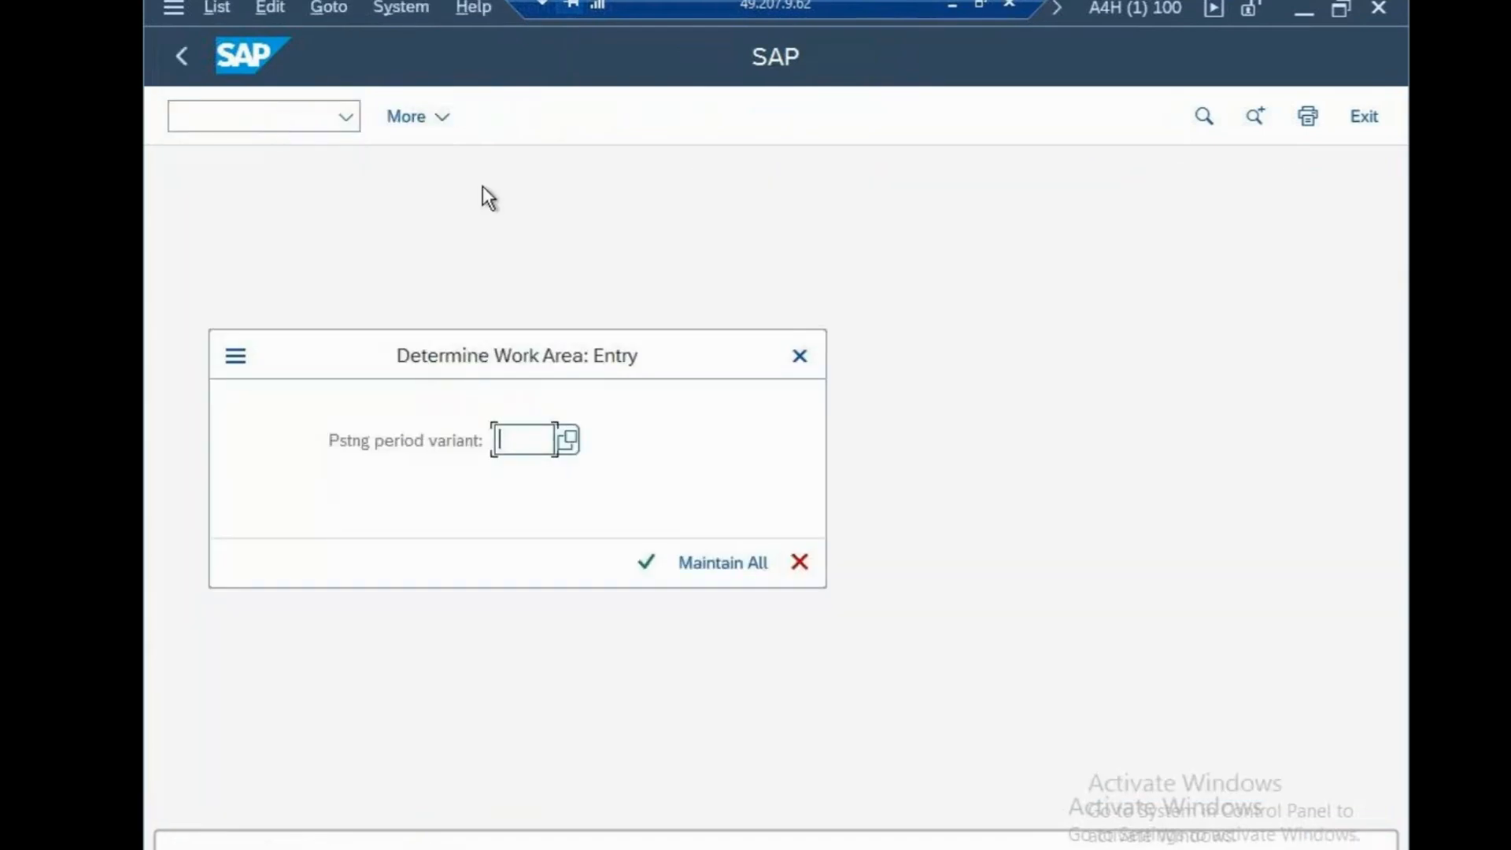
click(800, 356)
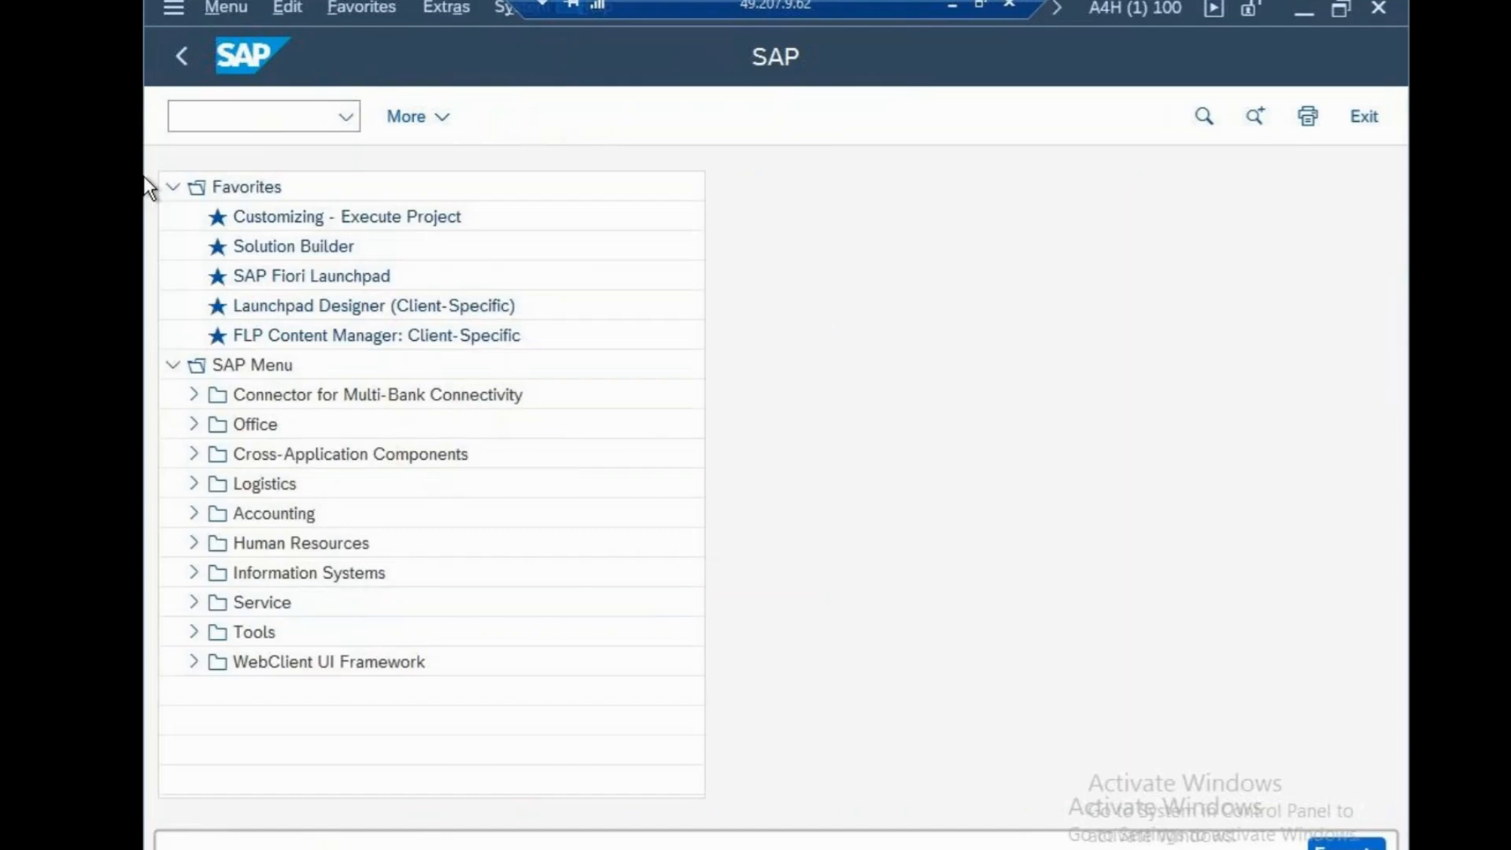
Create and save a new posting period variant VVV with the name "variant", confirming the save prompt
text(/)
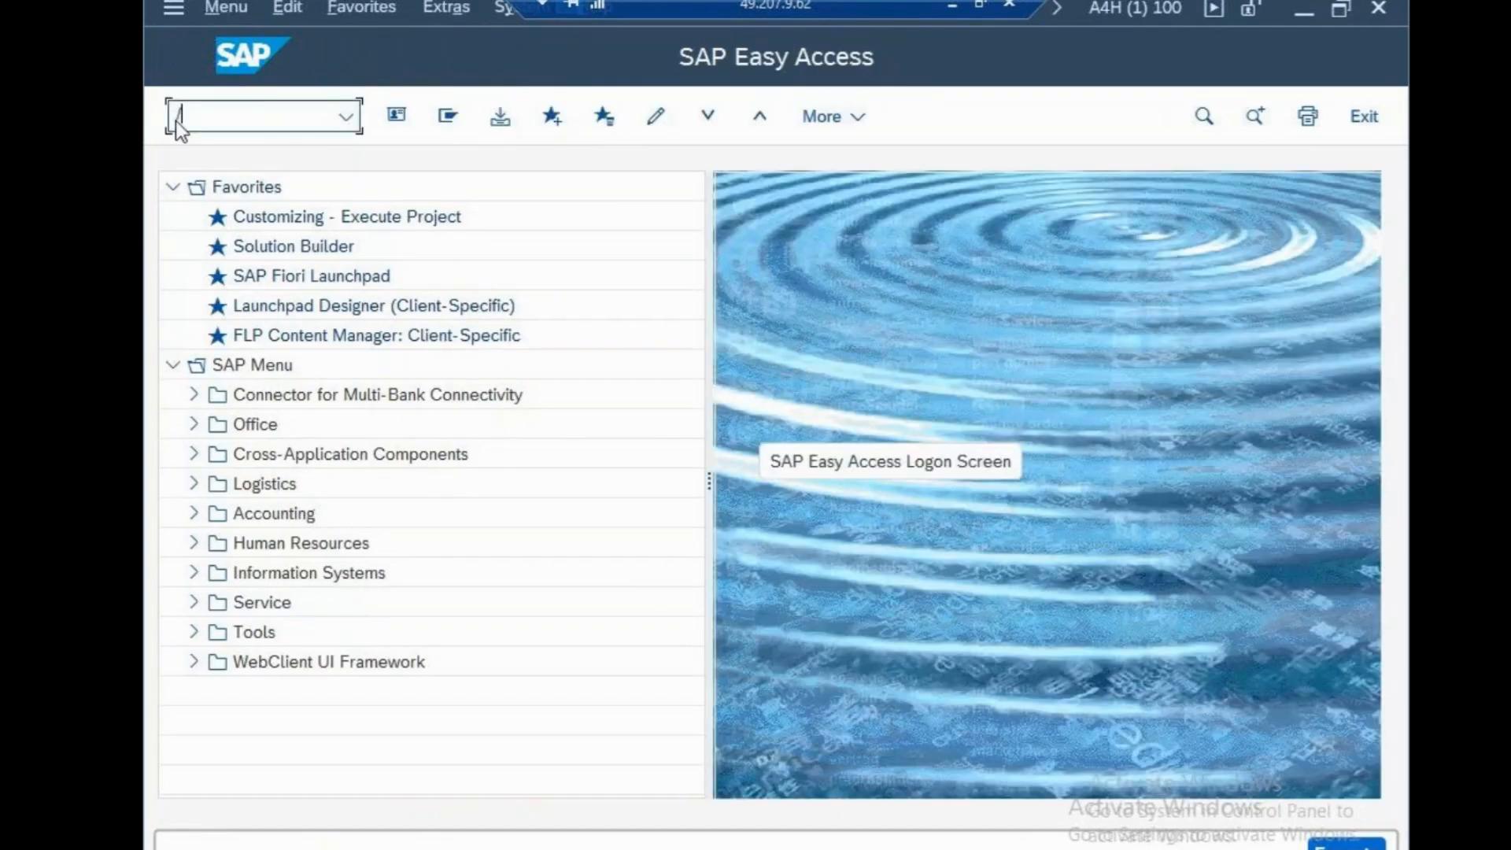
text(nob52)
key(Return)
click(453, 117)
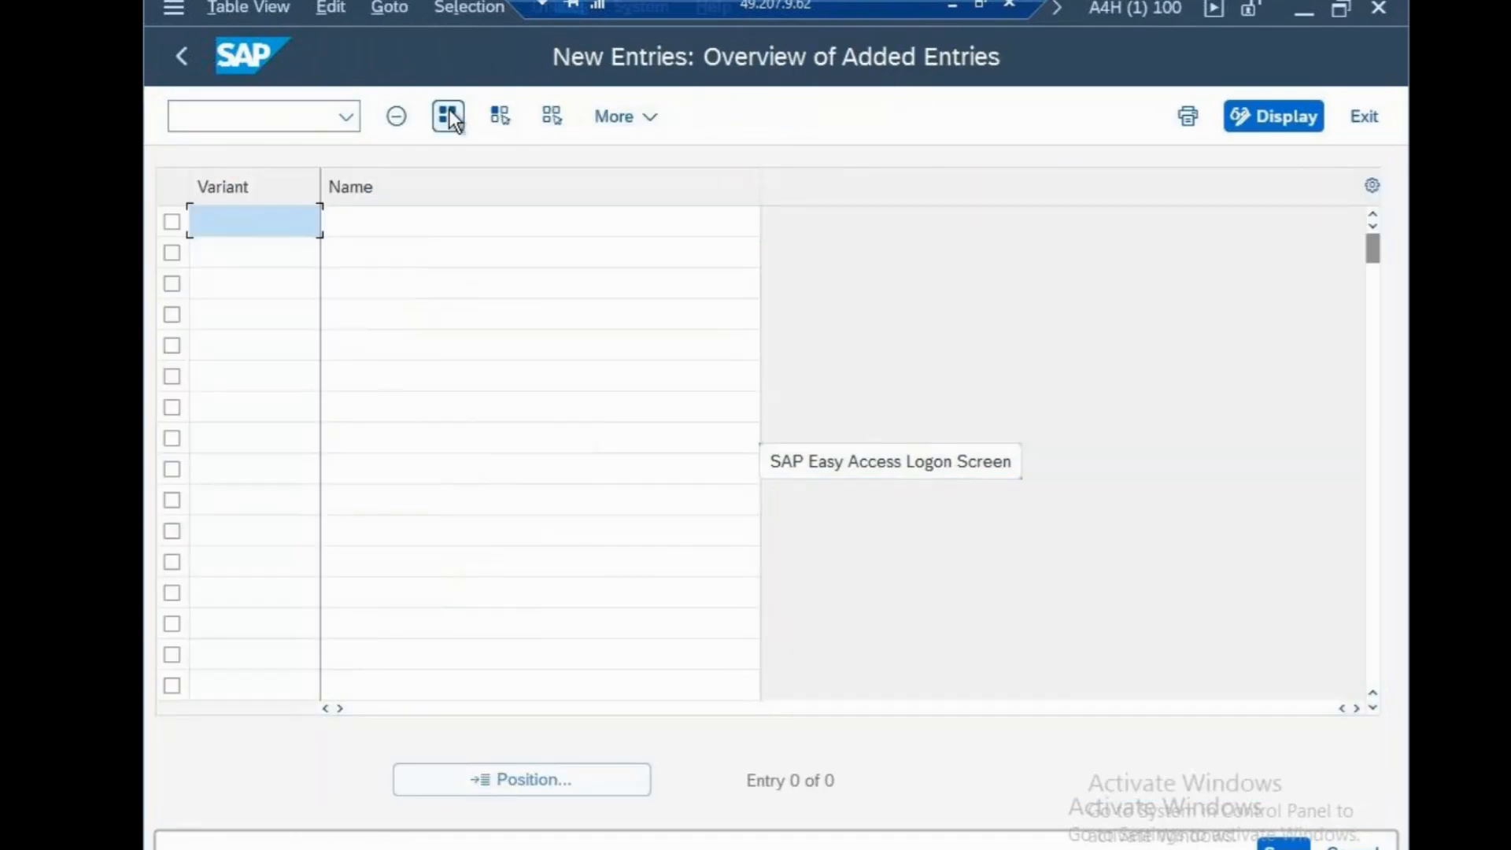
text(vvv)
key(Tab)
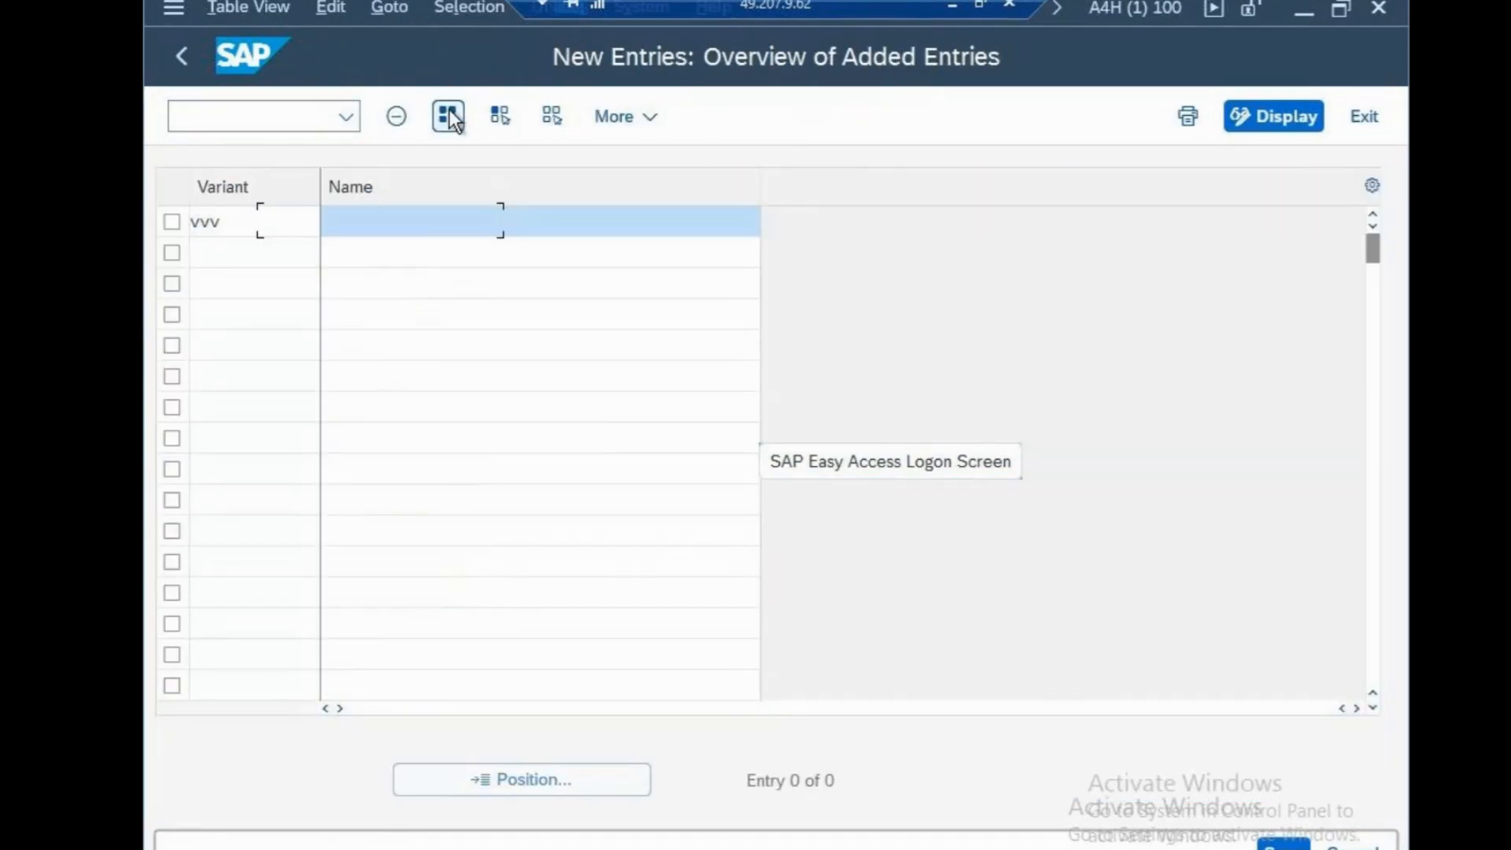
text(variant)
click(1275, 842)
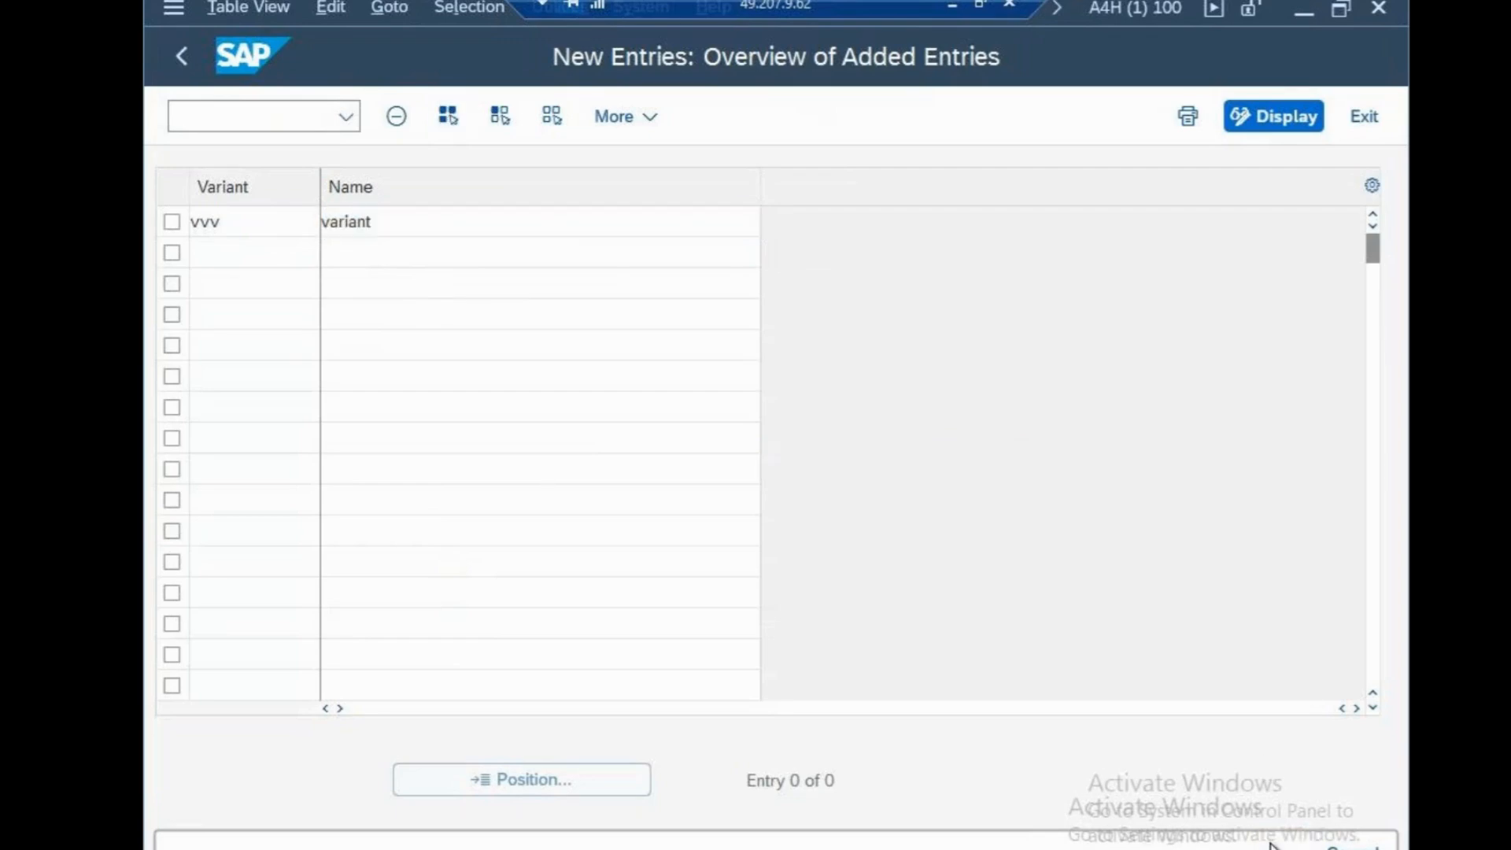
click(795, 559)
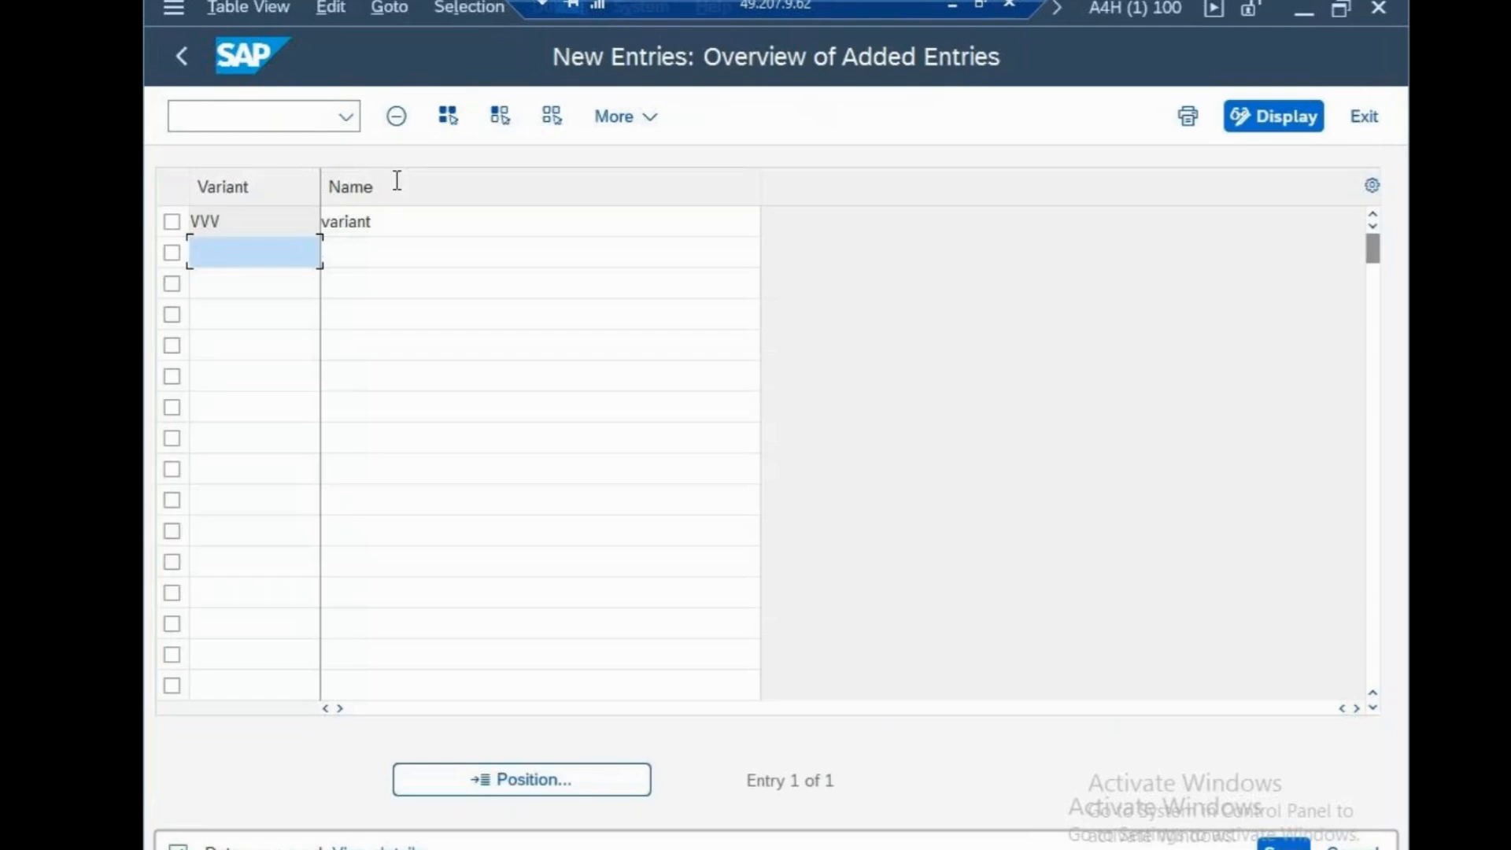
Open transaction OB52 for posting period variant VVV
click(306, 120)
text(/nob52)
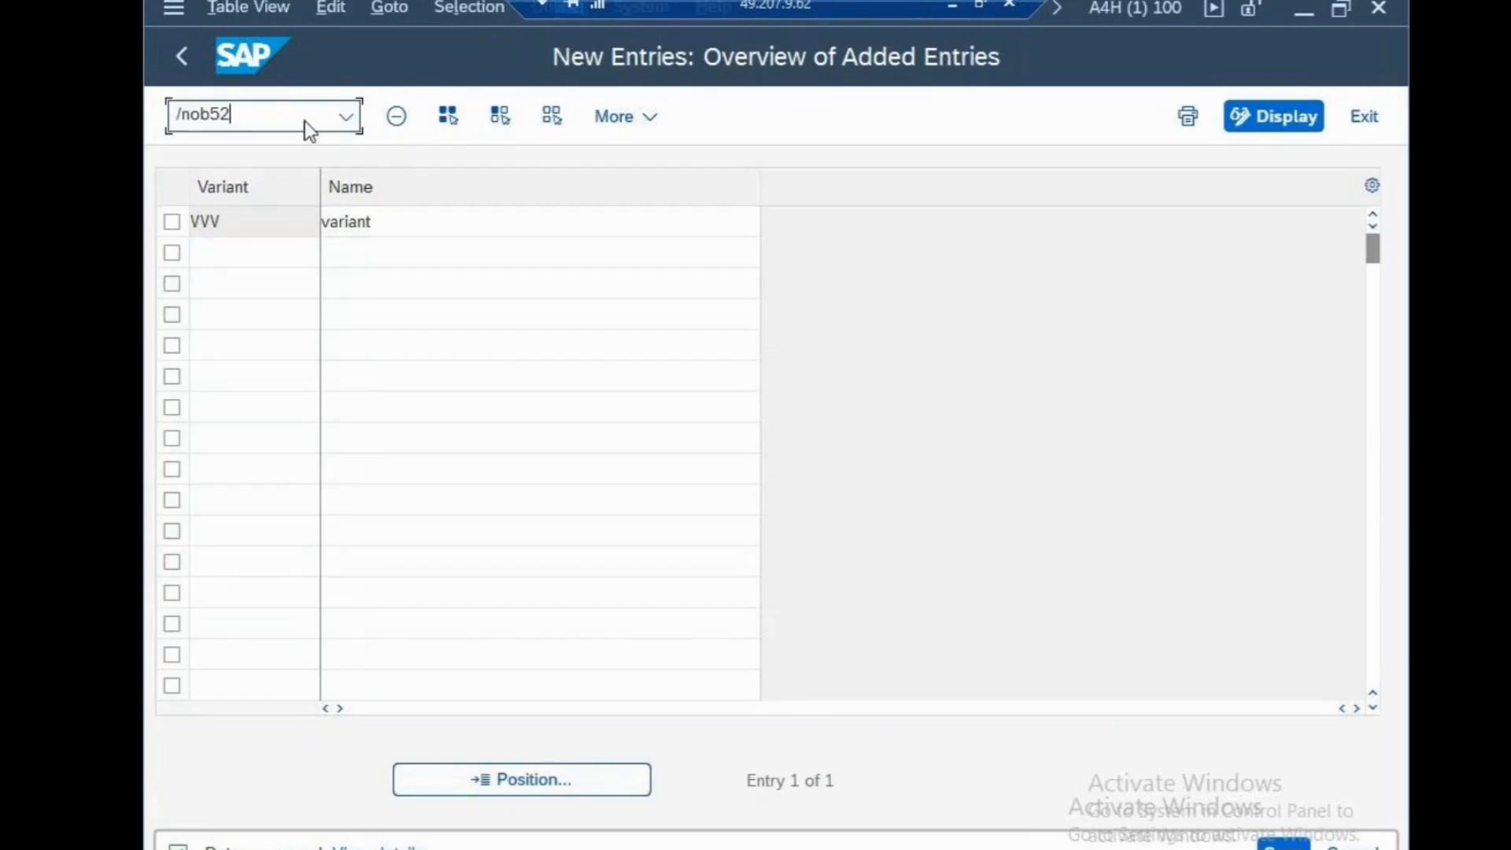
key(Return)
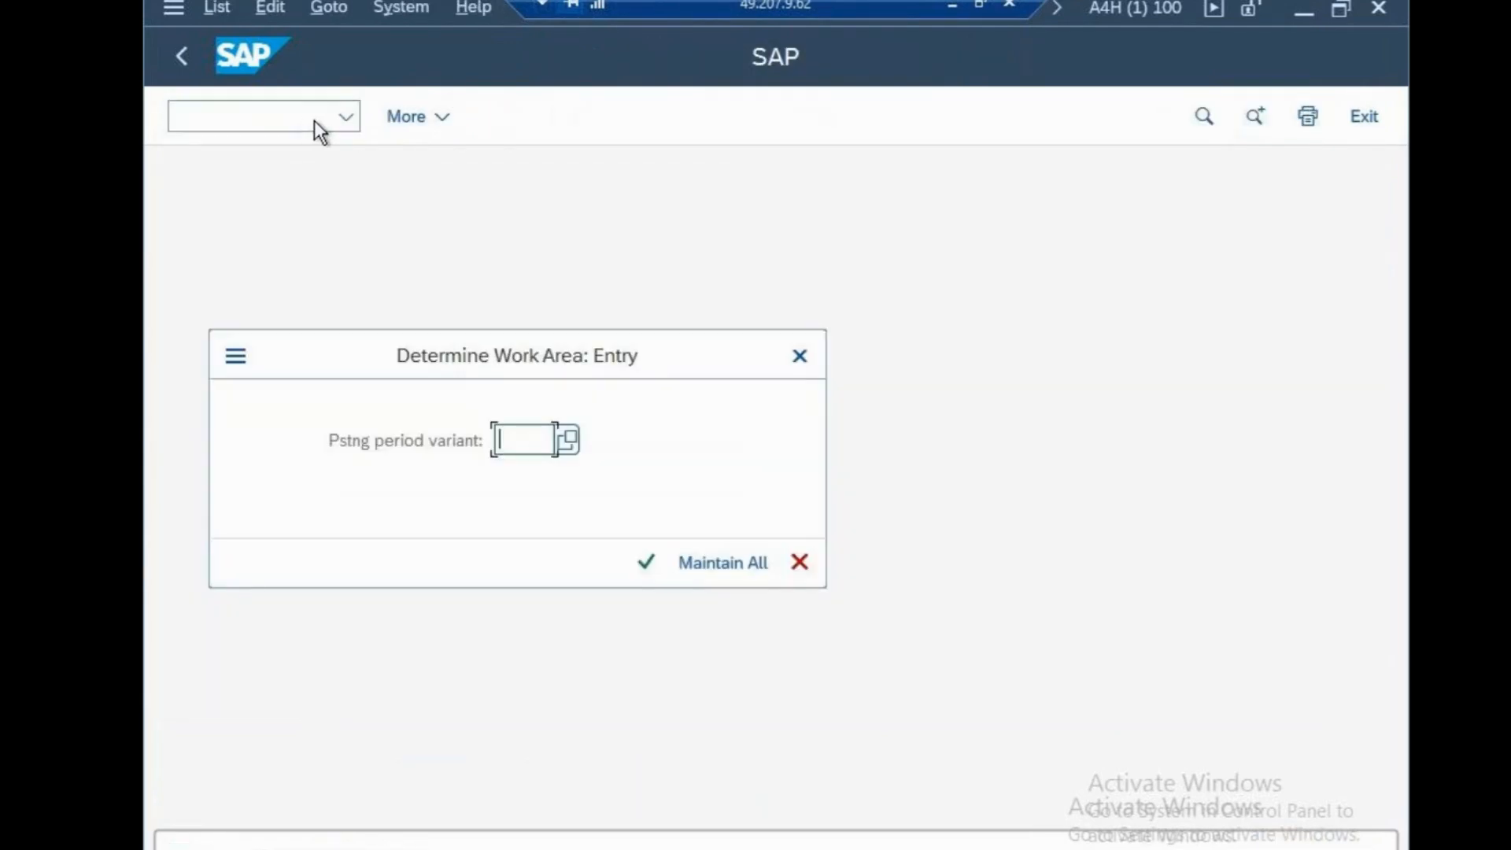
text(vvv)
click(645, 563)
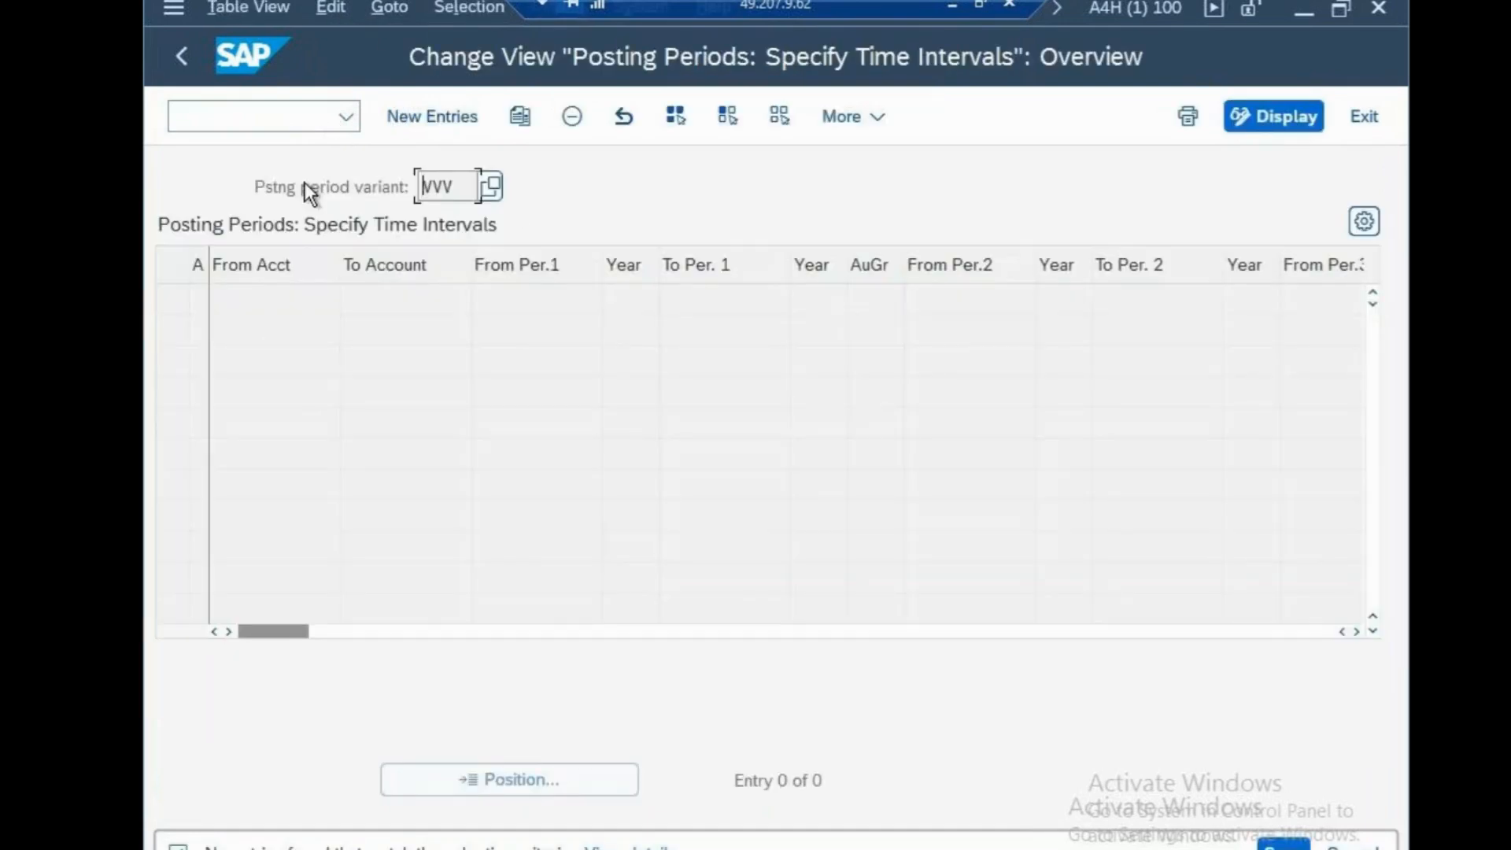
Start a new posting period entry for variant VVV with account type + (valid for all account types)
click(464, 116)
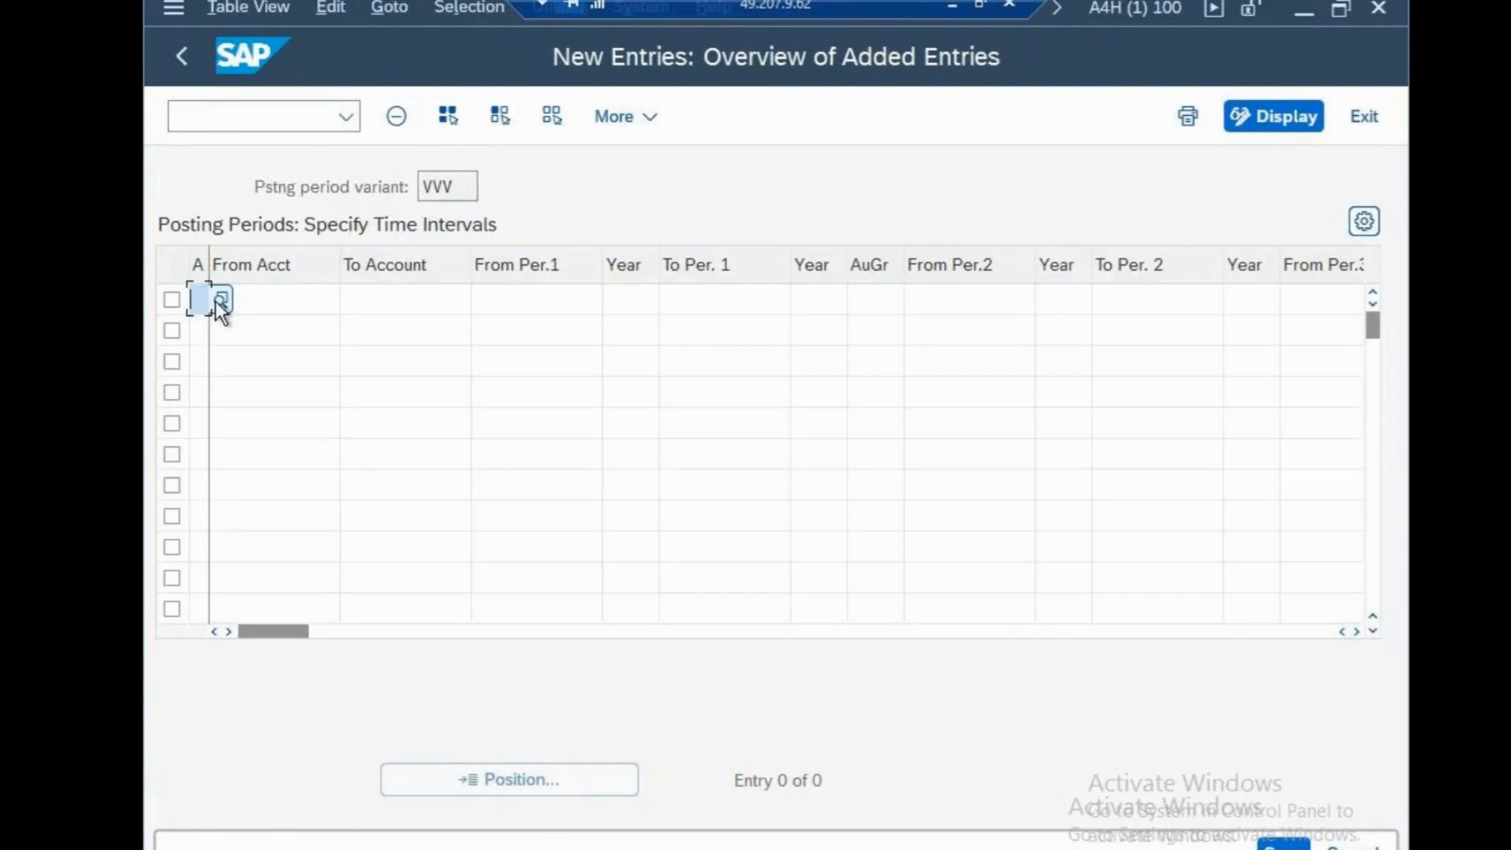
click(220, 300)
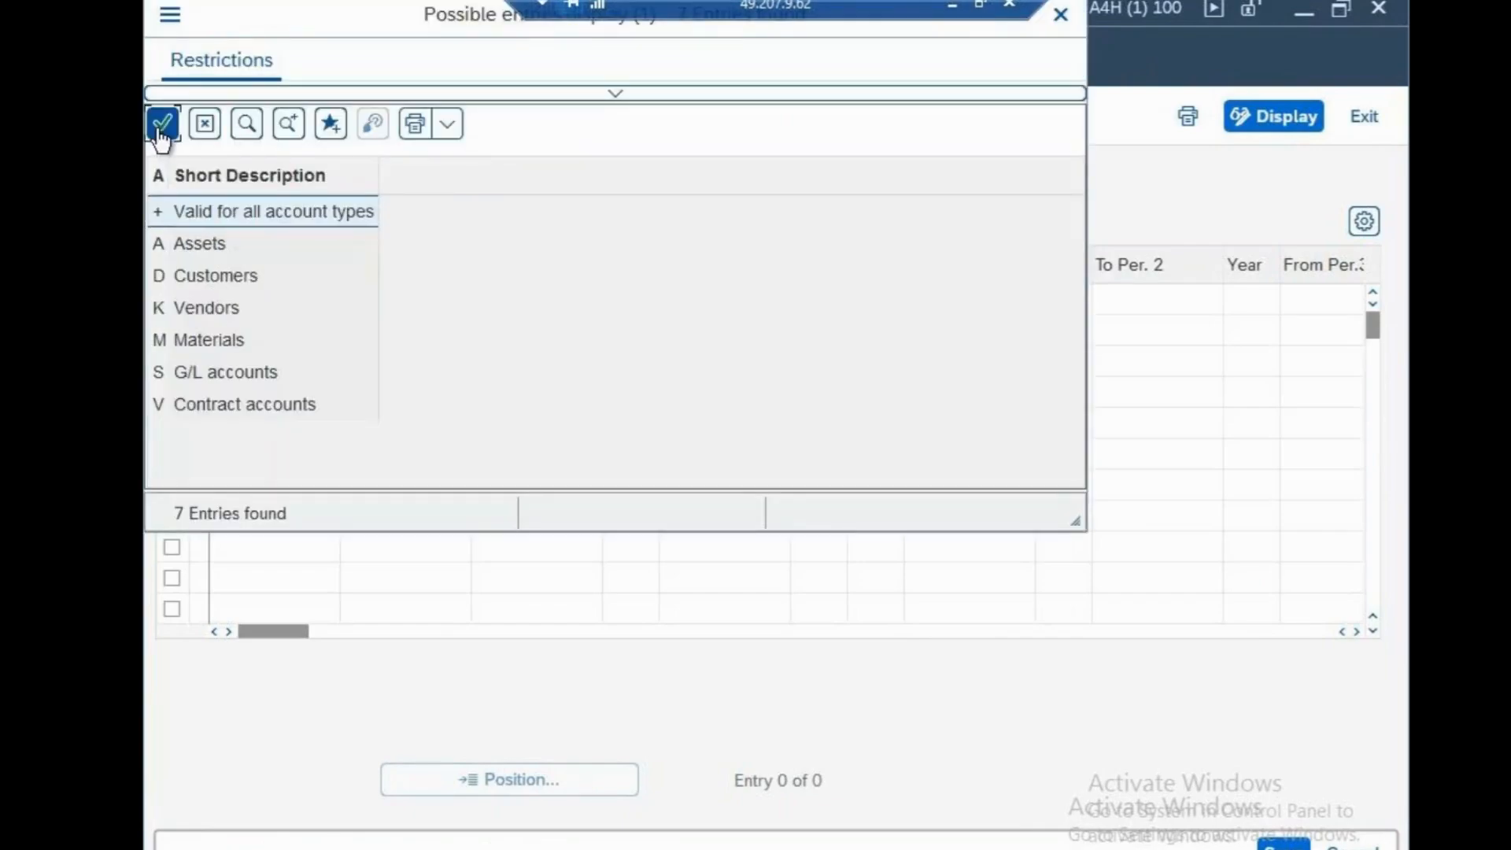
click(161, 126)
Set the first interval of the new entry to run from period 1 of 2025 to period 12 of 2025
click(480, 299)
text(1)
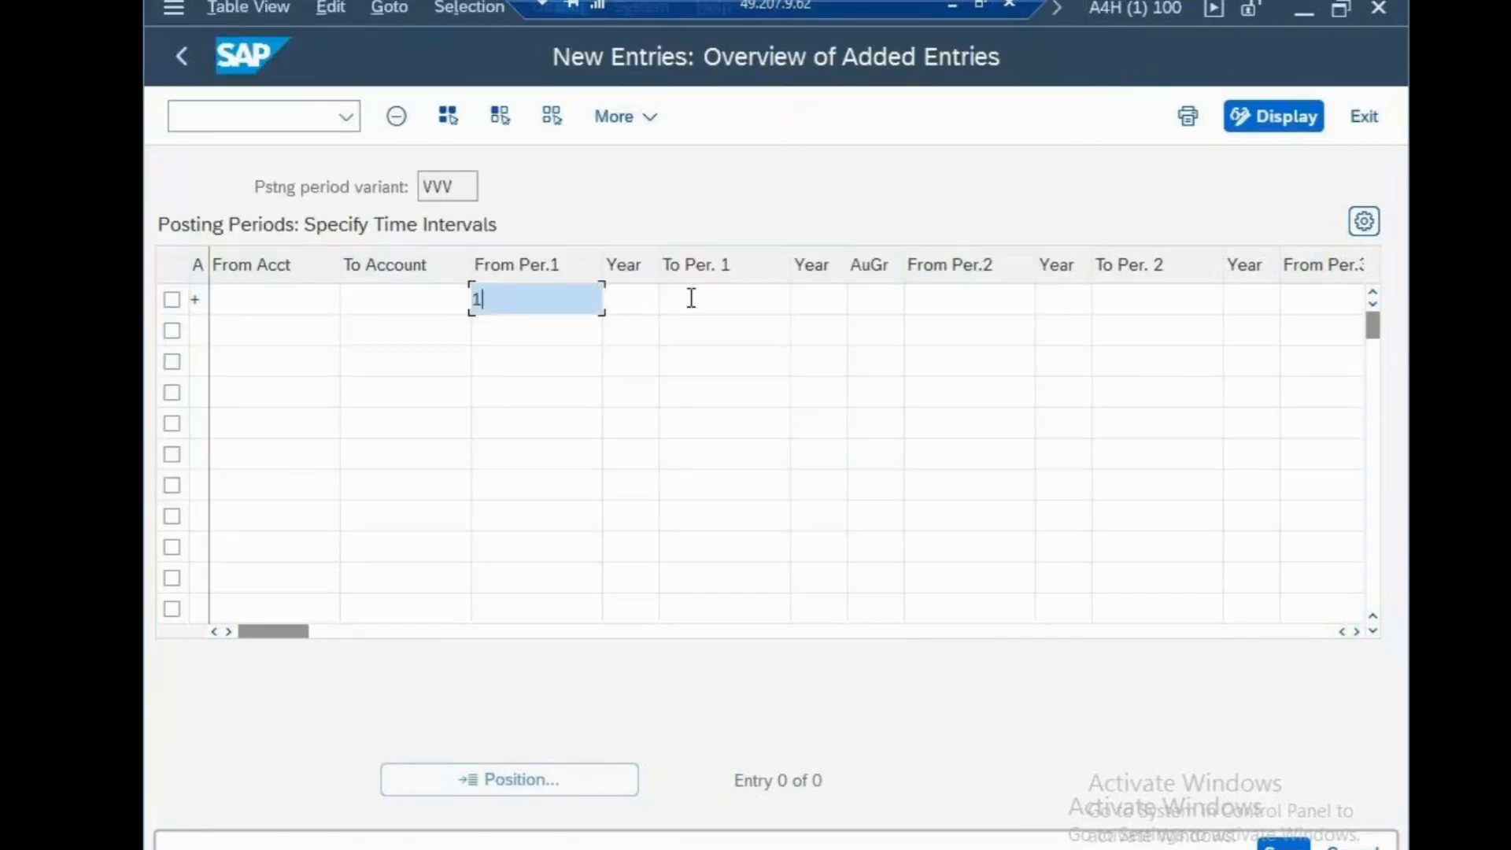
click(691, 299)
text(12)
click(621, 306)
text(202)
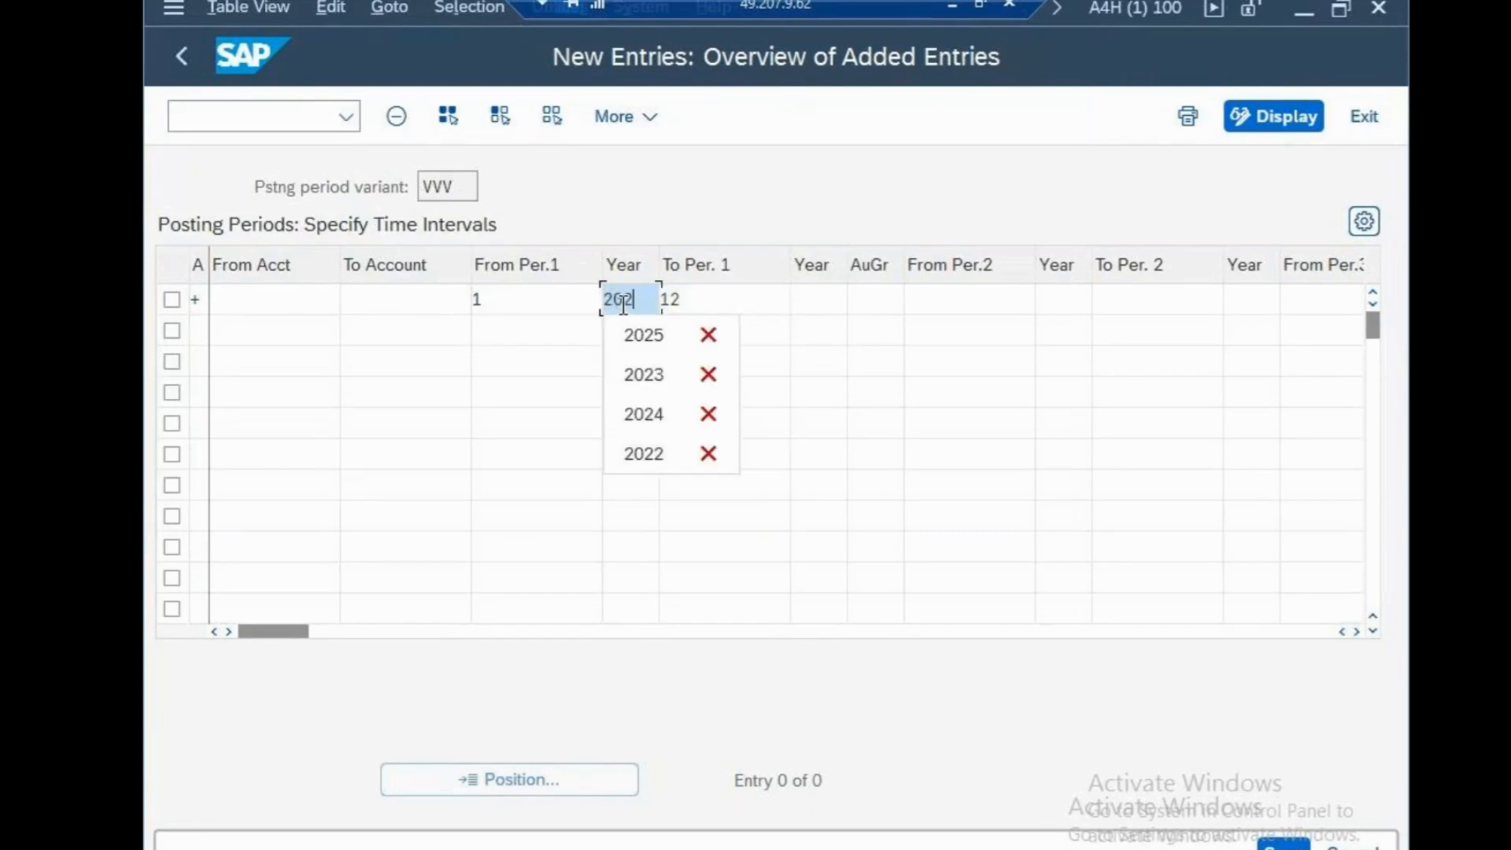
text(5)
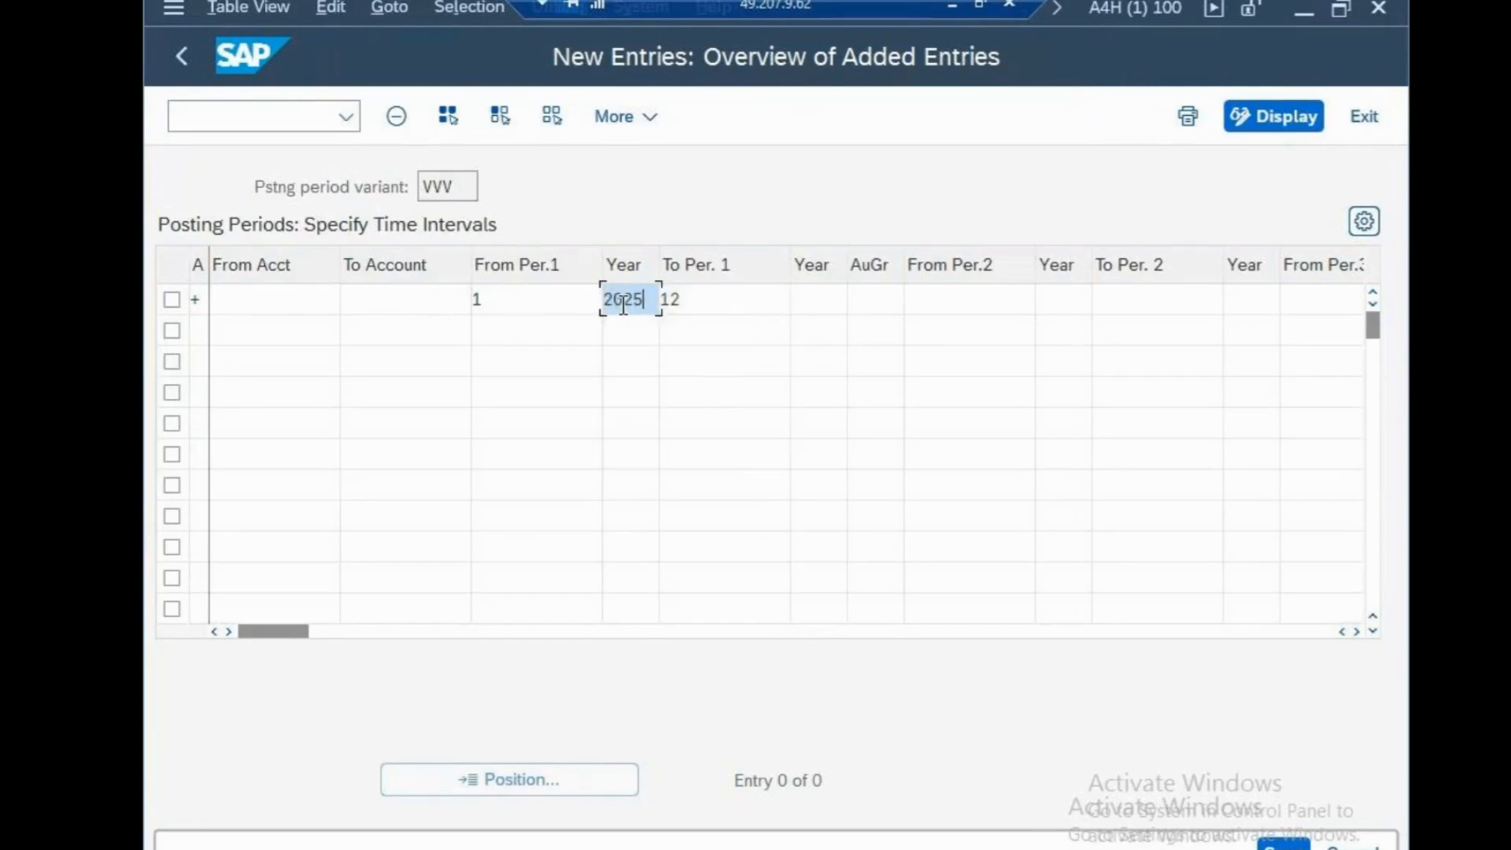
click(797, 300)
text(2025)
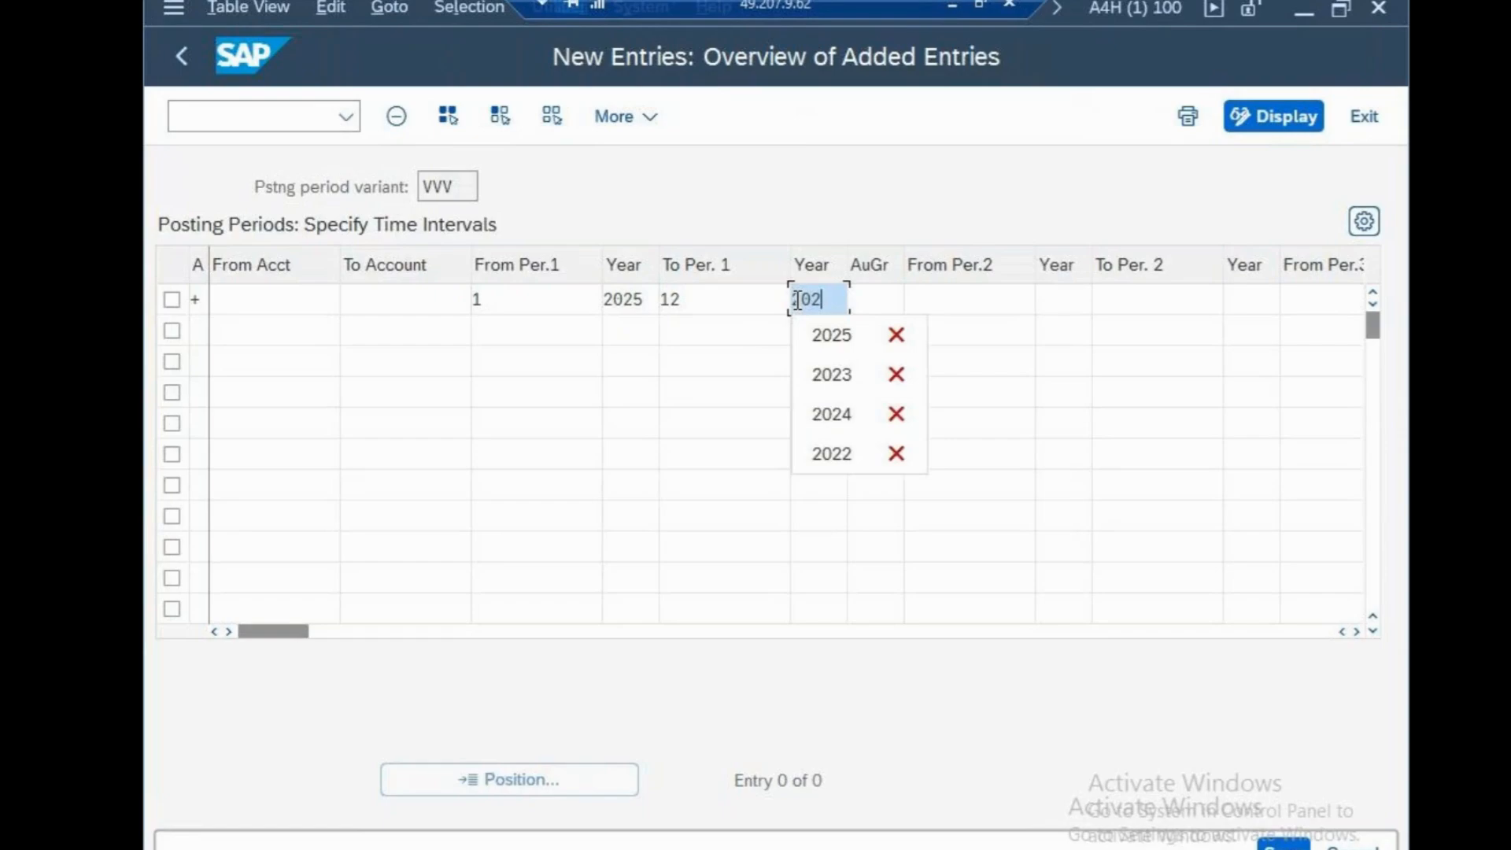
Enter authorization group C001 for the posting period entry and save it under the proposed "cisco systems" customizing request
click(890, 305)
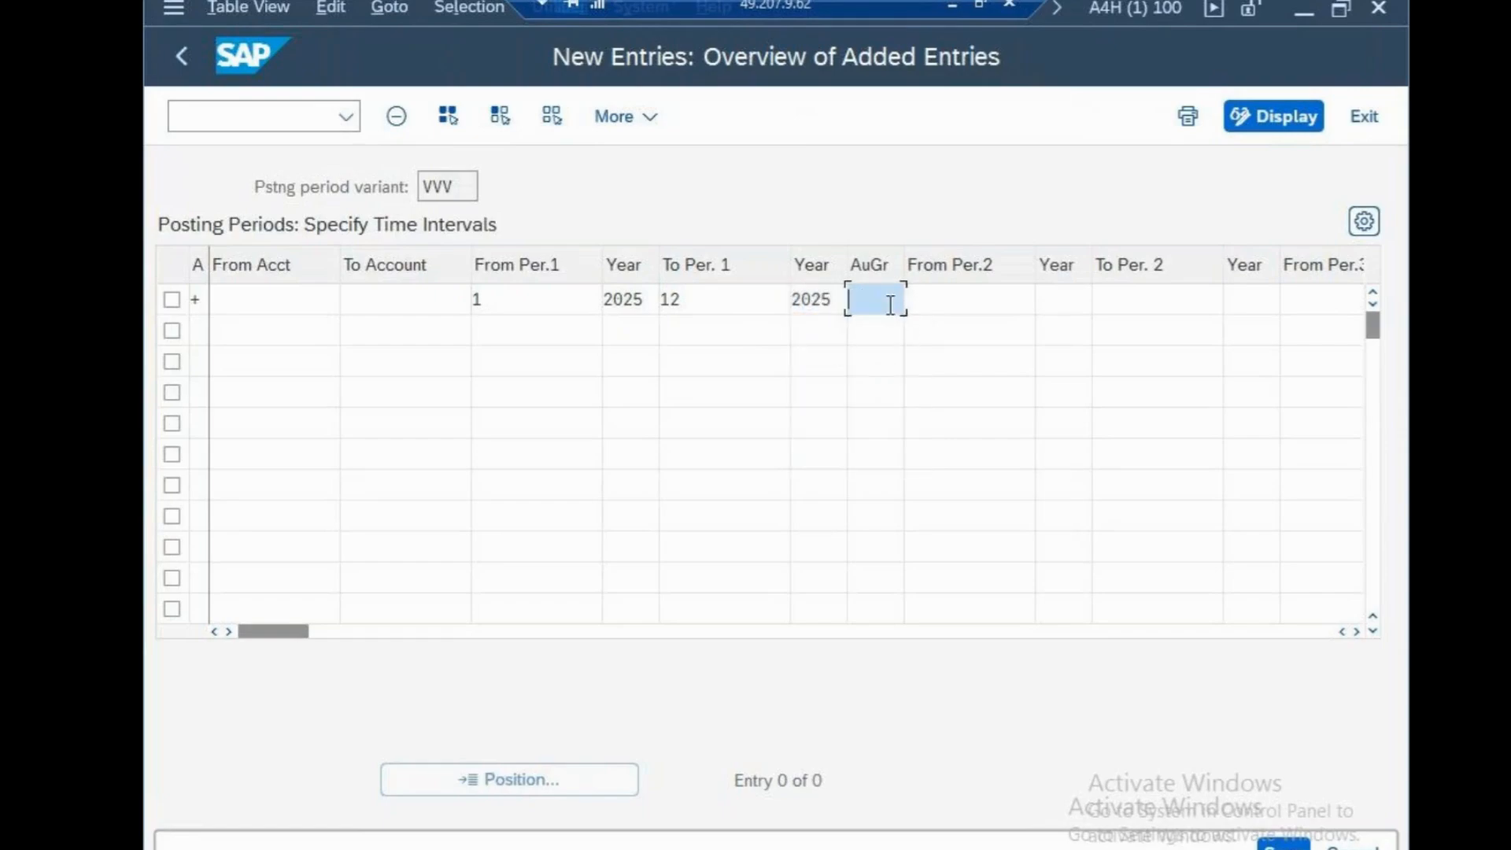
text(C001)
key(Return)
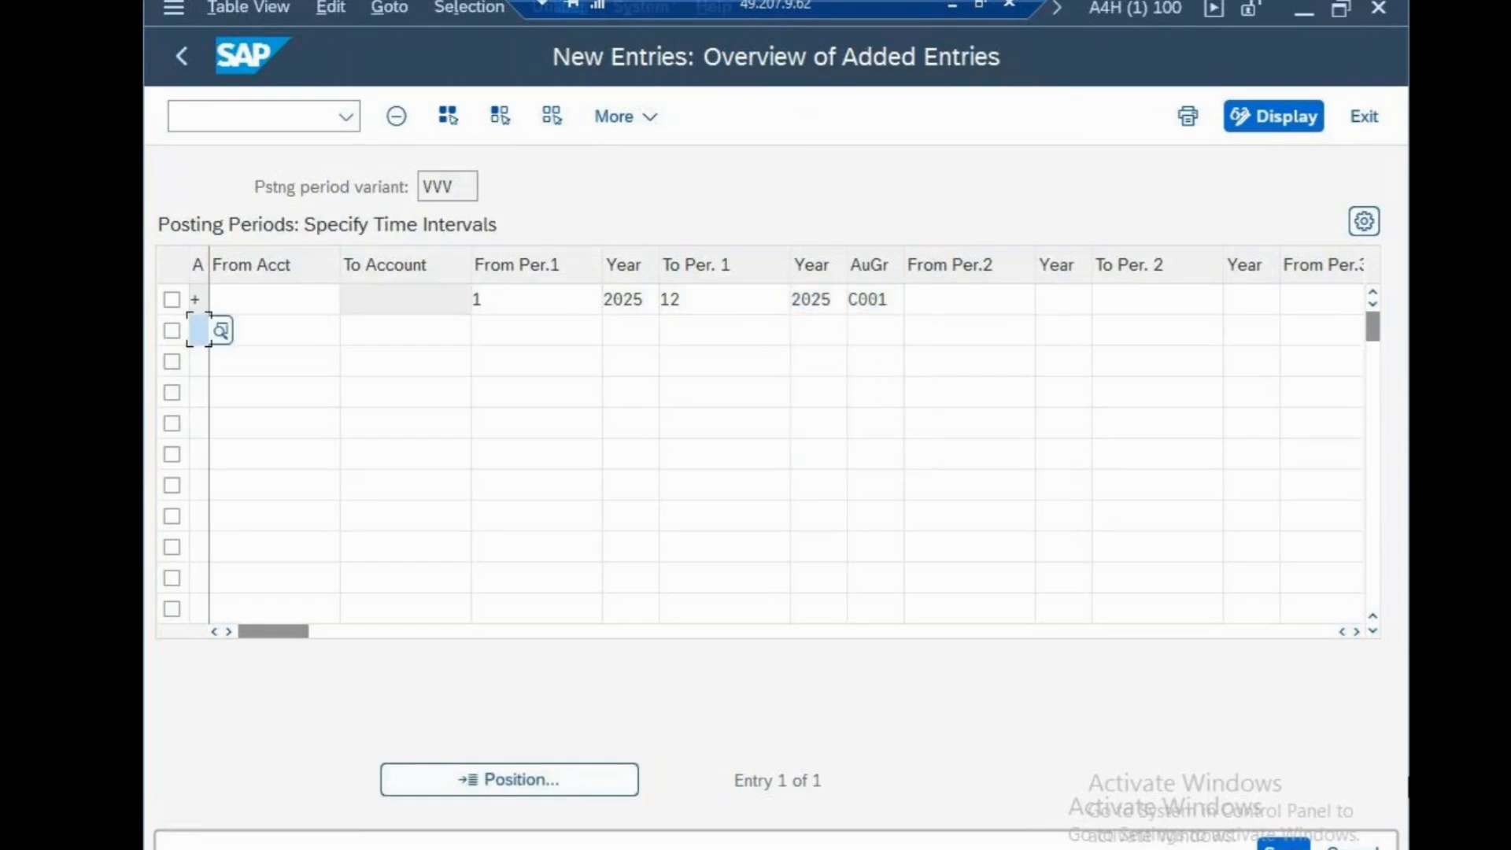
key(ctrl+s)
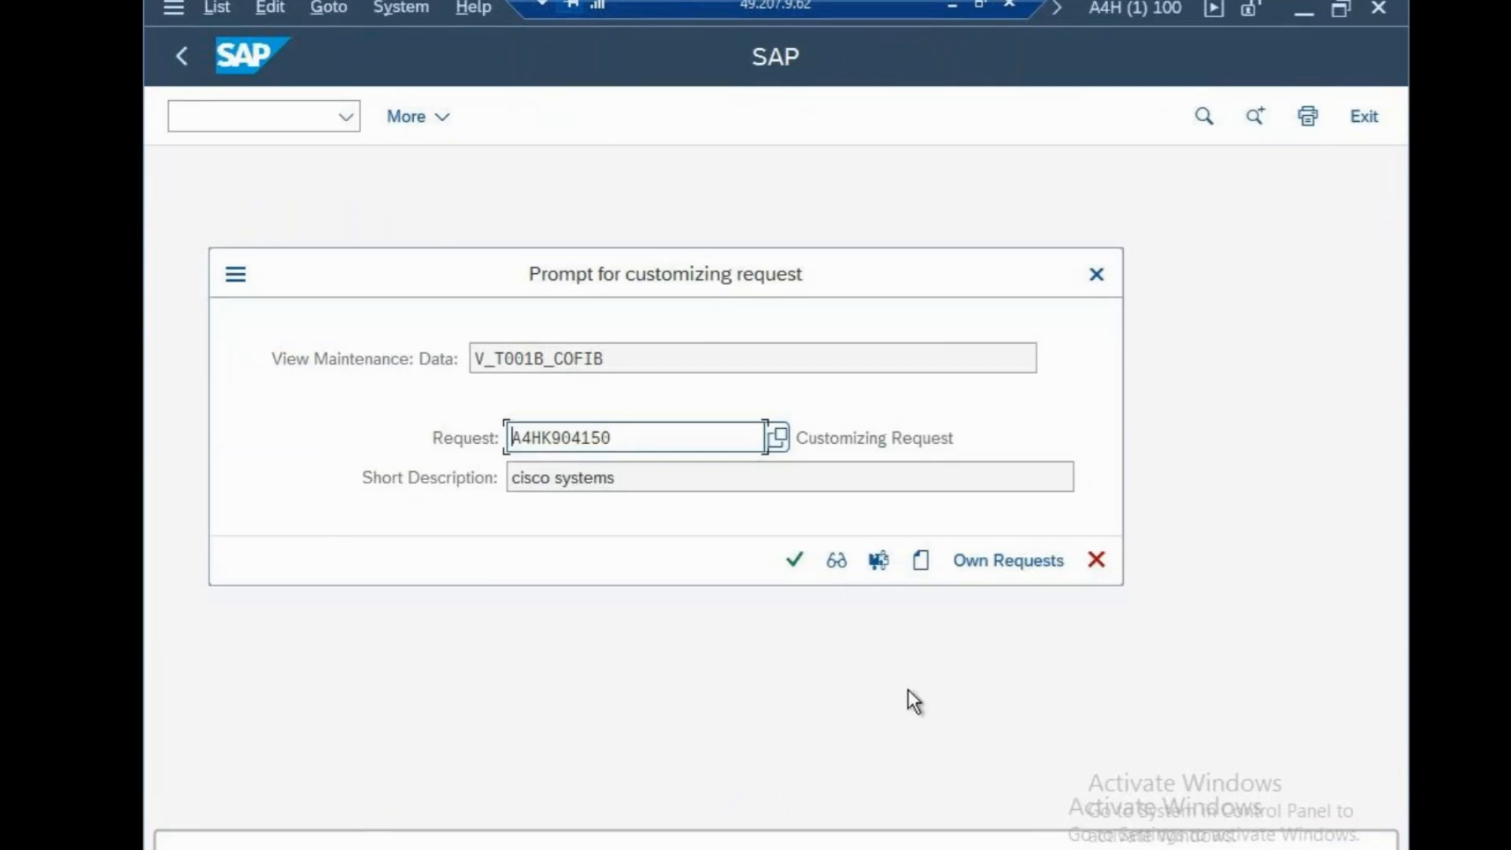
click(794, 561)
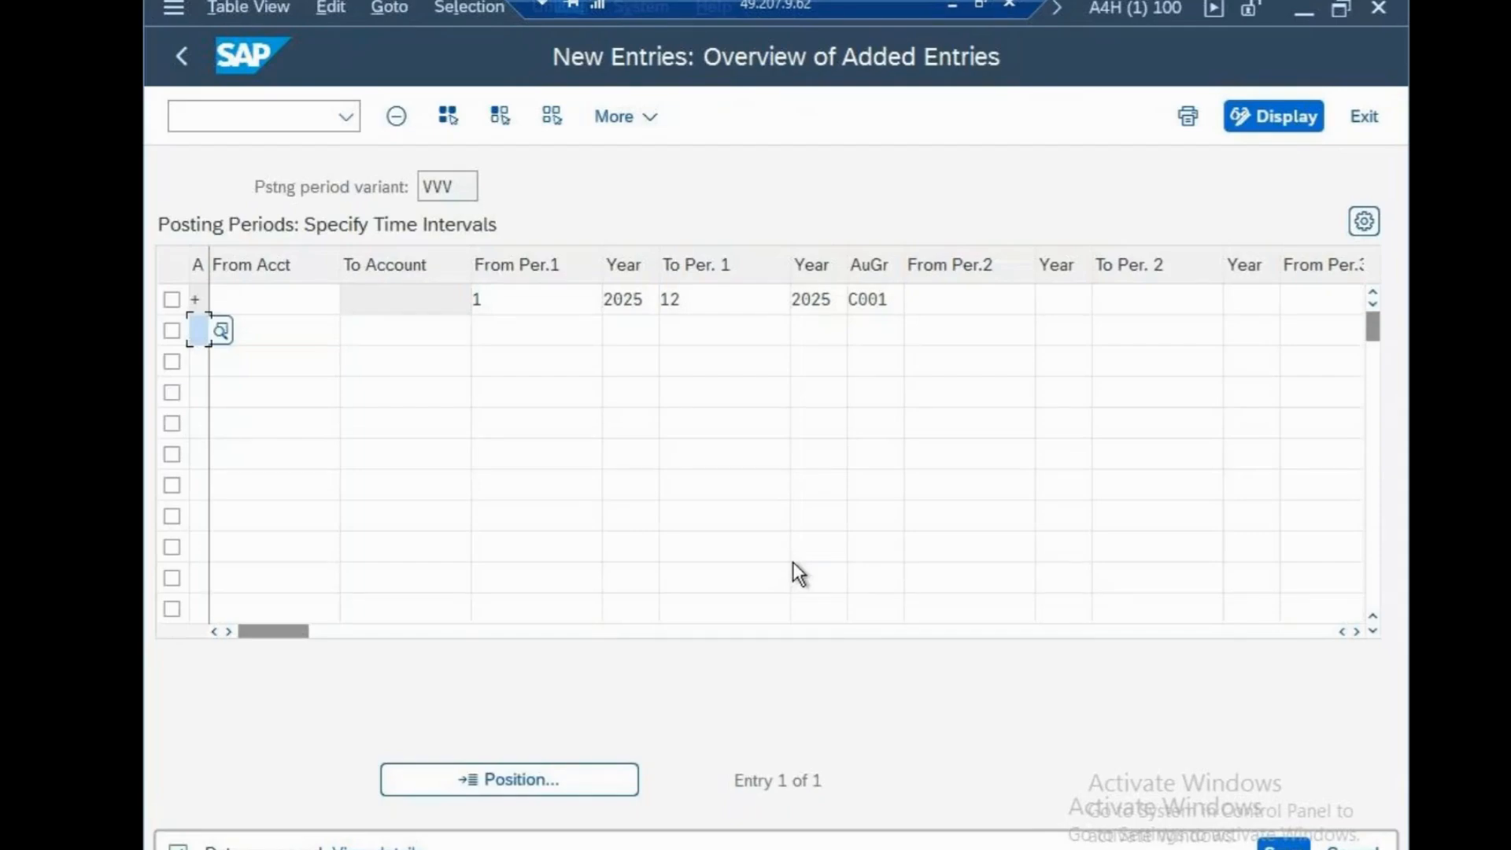
Leave the posting period entries and open role maintenance with transaction PFCG
click(265, 110)
text(/n)
key(Return)
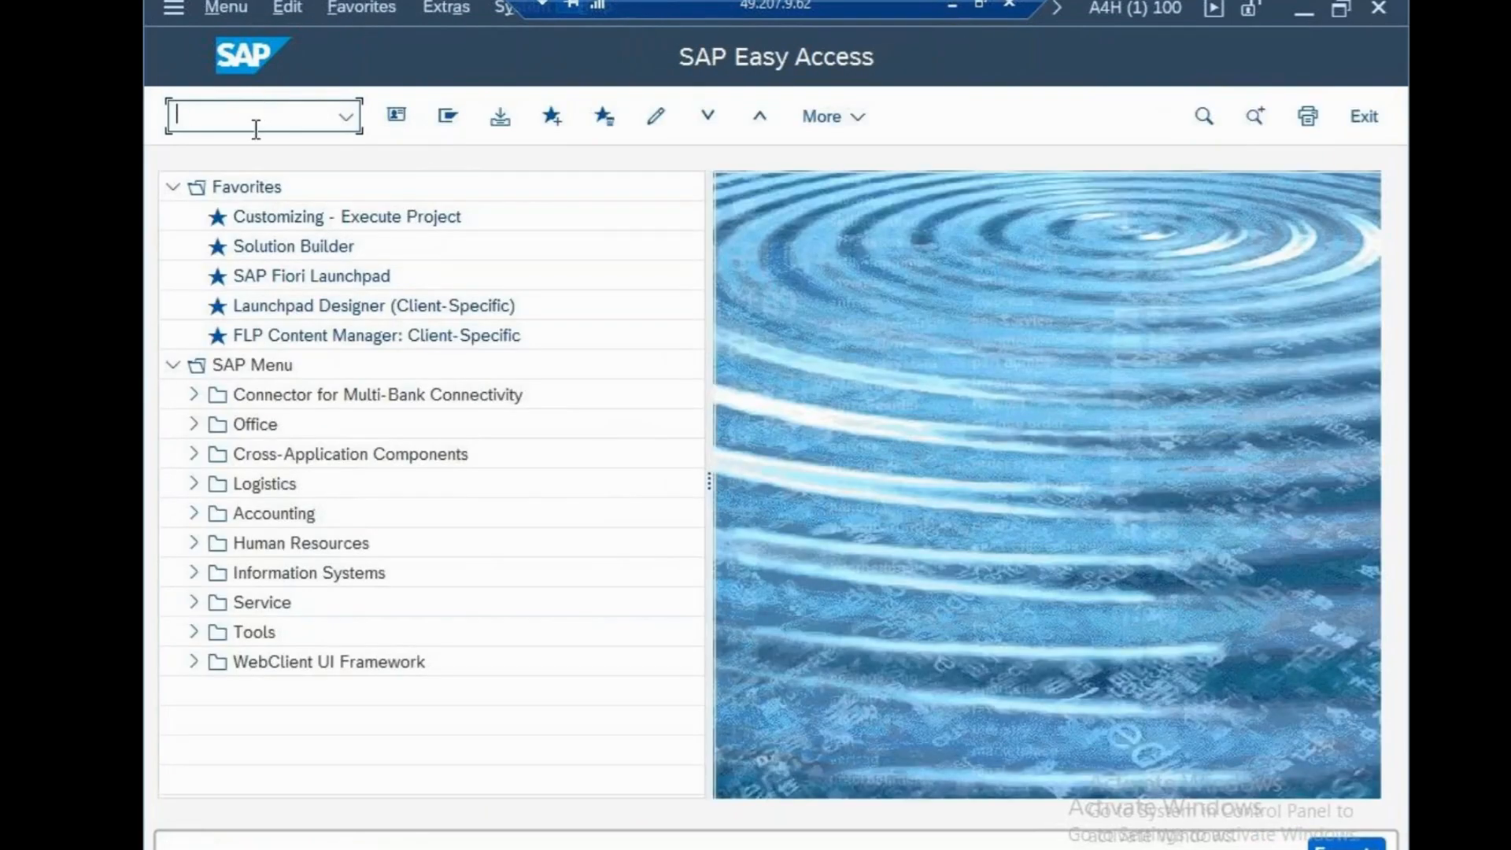
text(PFCG)
key(Return)
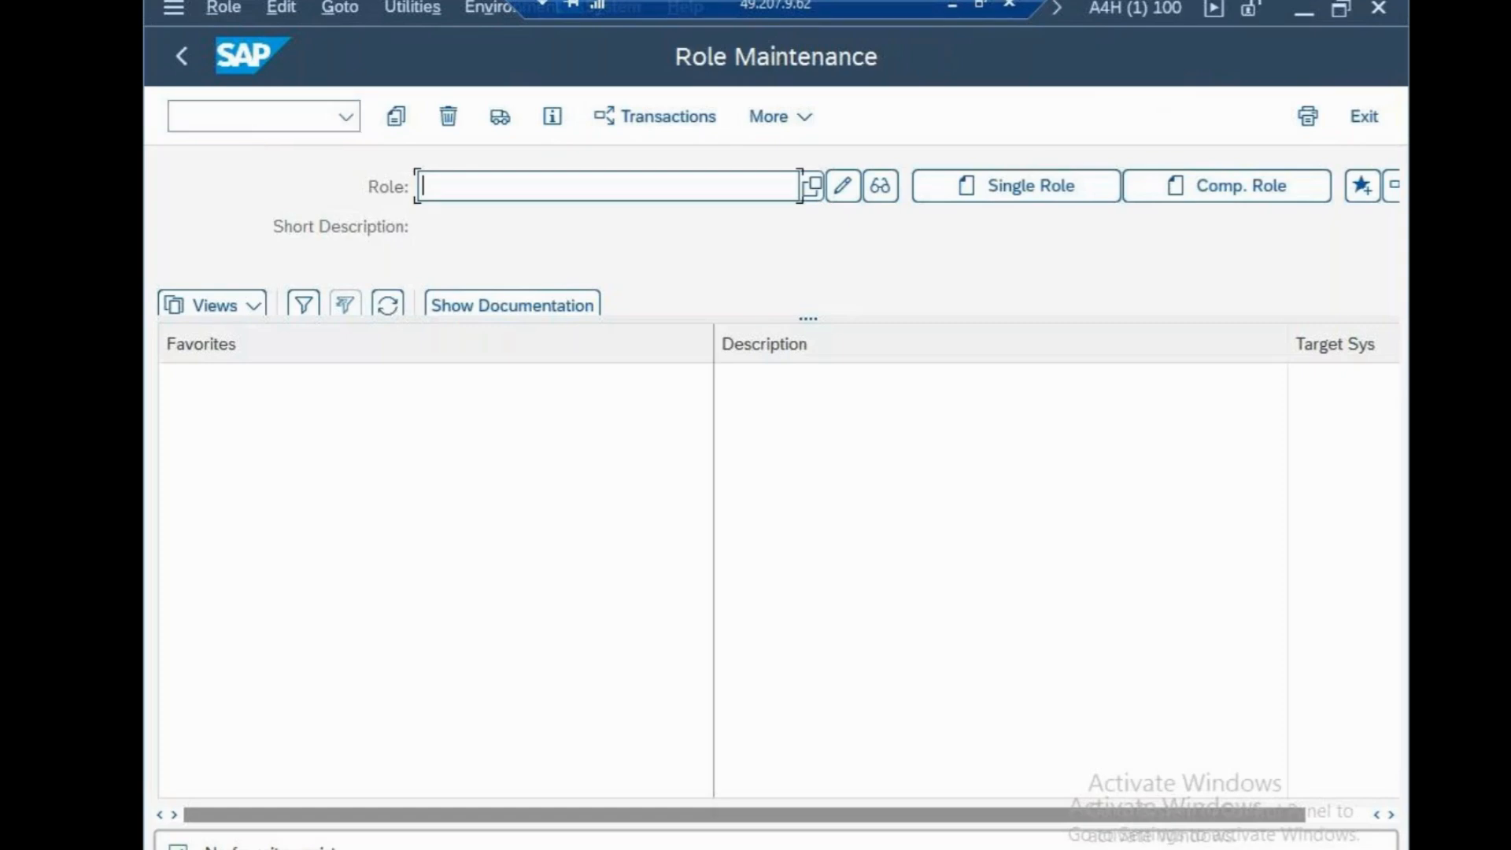
click(813, 188)
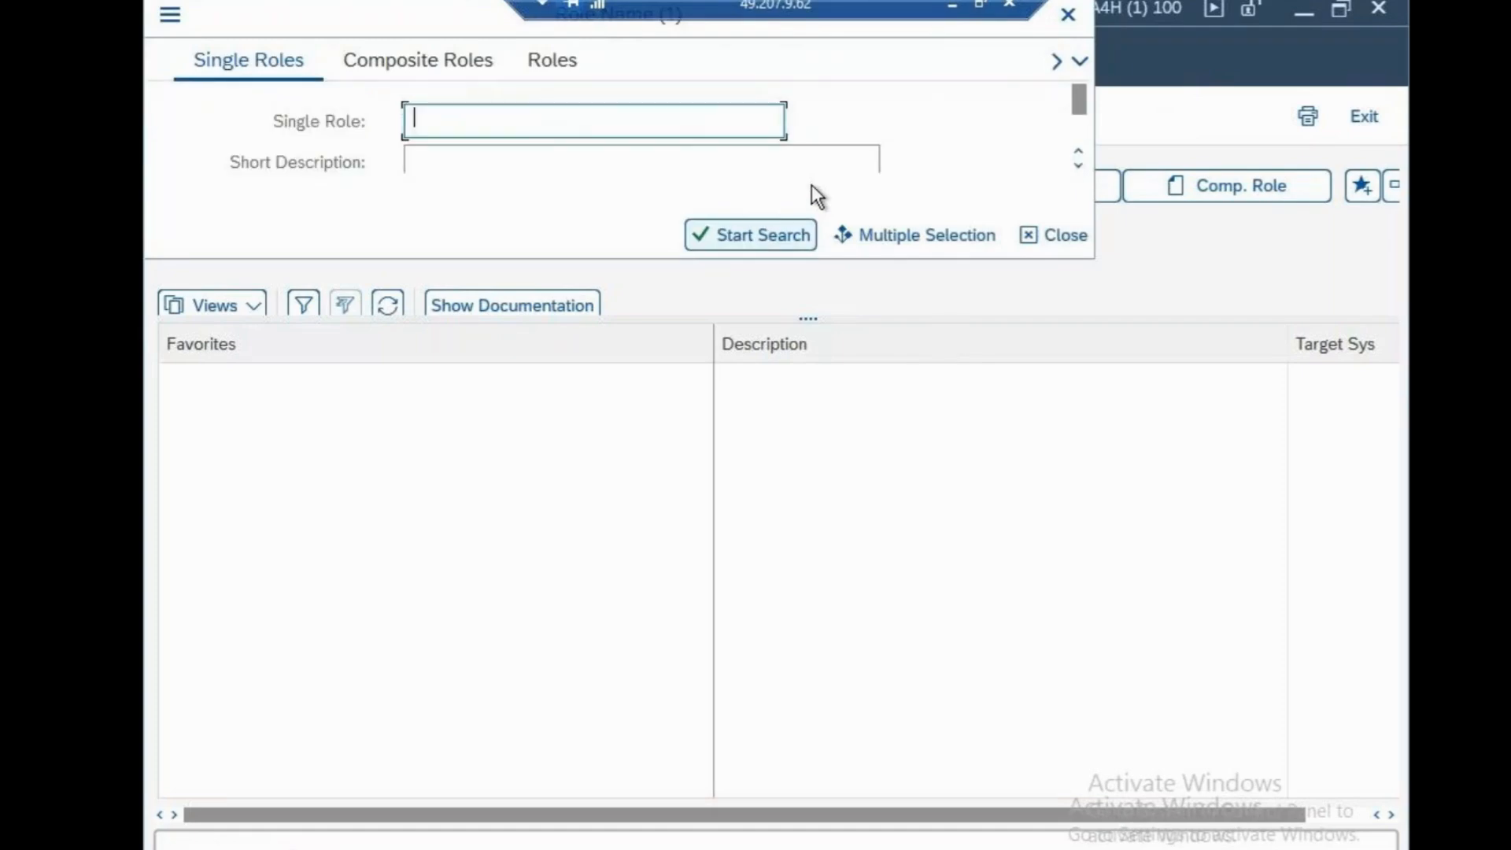
click(1068, 18)
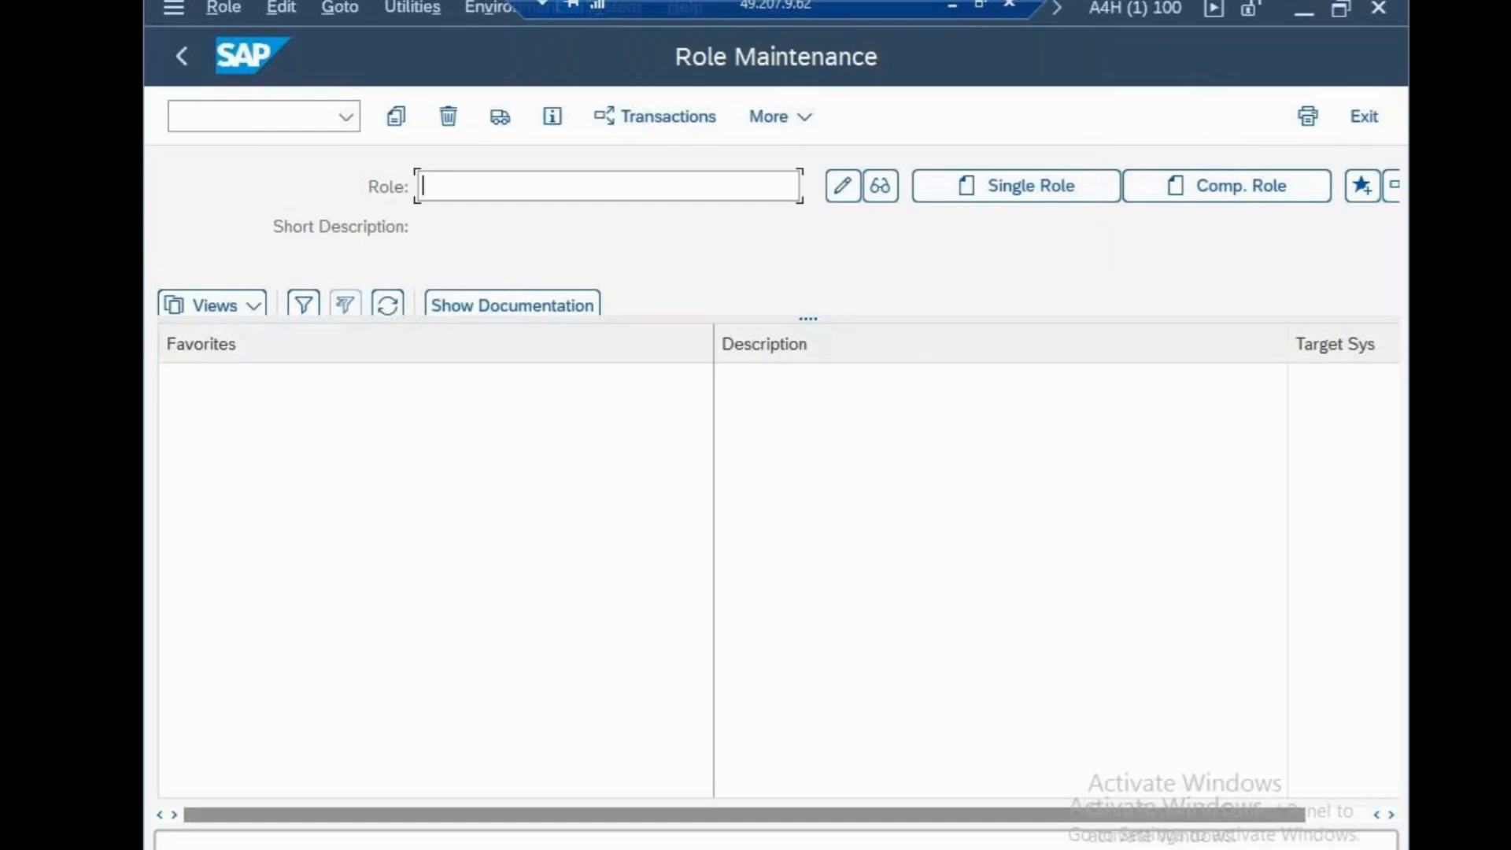
drag(567, 316, 581, 476)
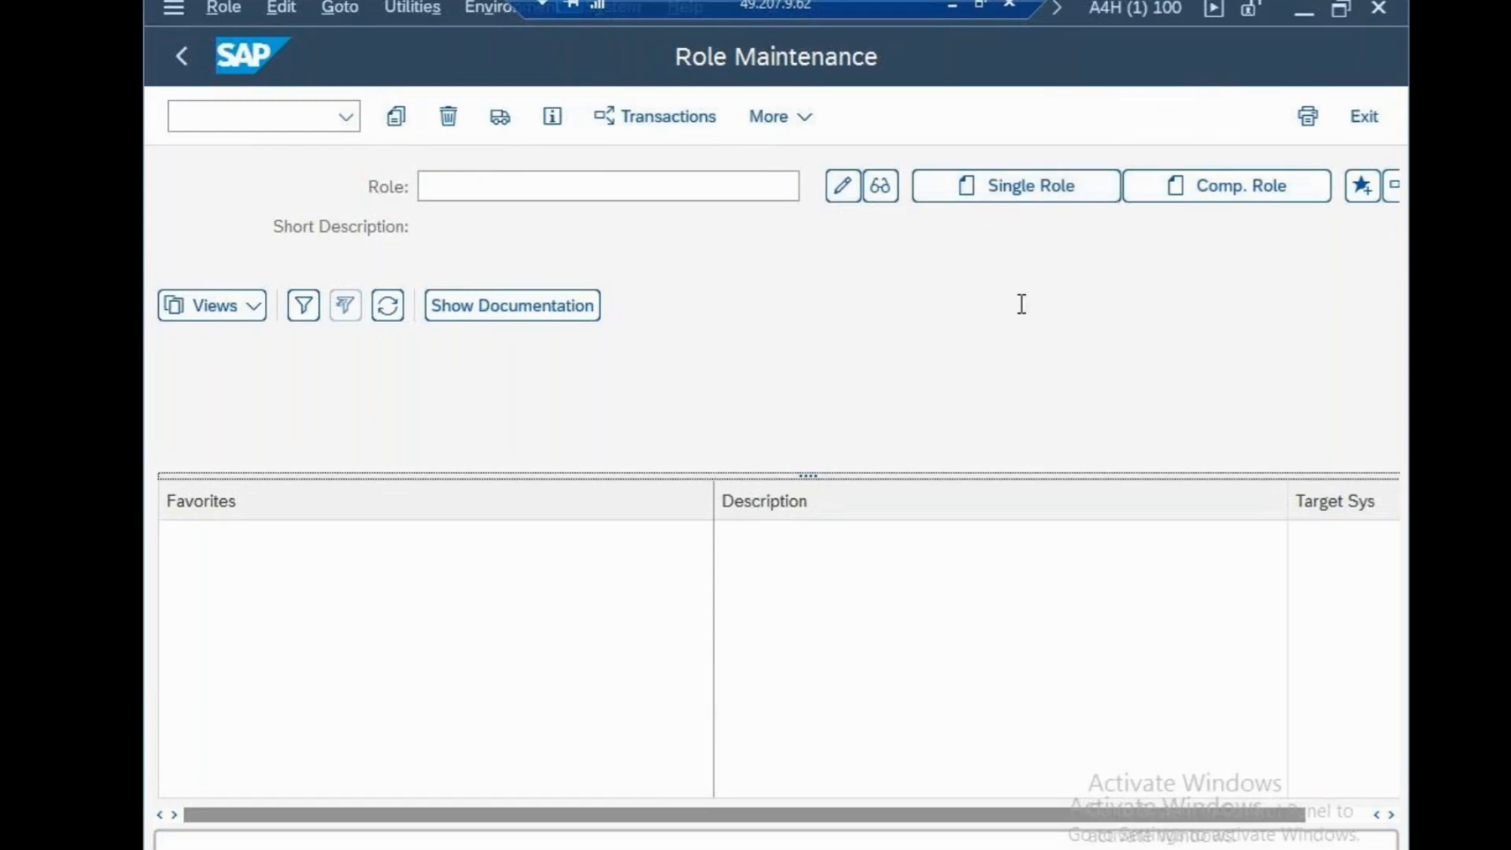
drag(1179, 820, 1058, 329)
click(1018, 192)
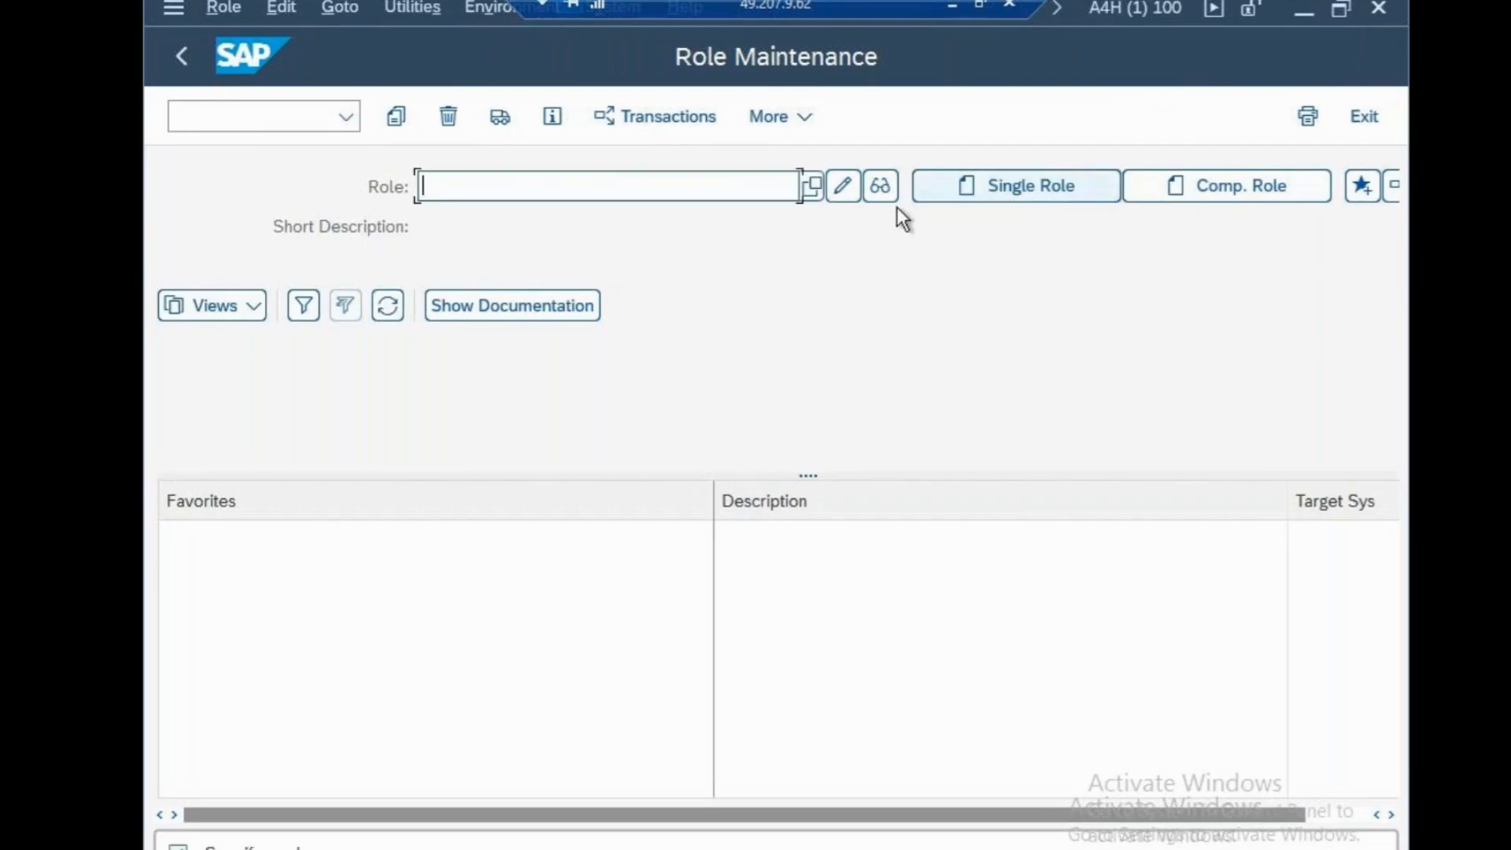
Search all single roles without restrictions, browse the list and select /IPRO/AUTHOR as the role
click(807, 185)
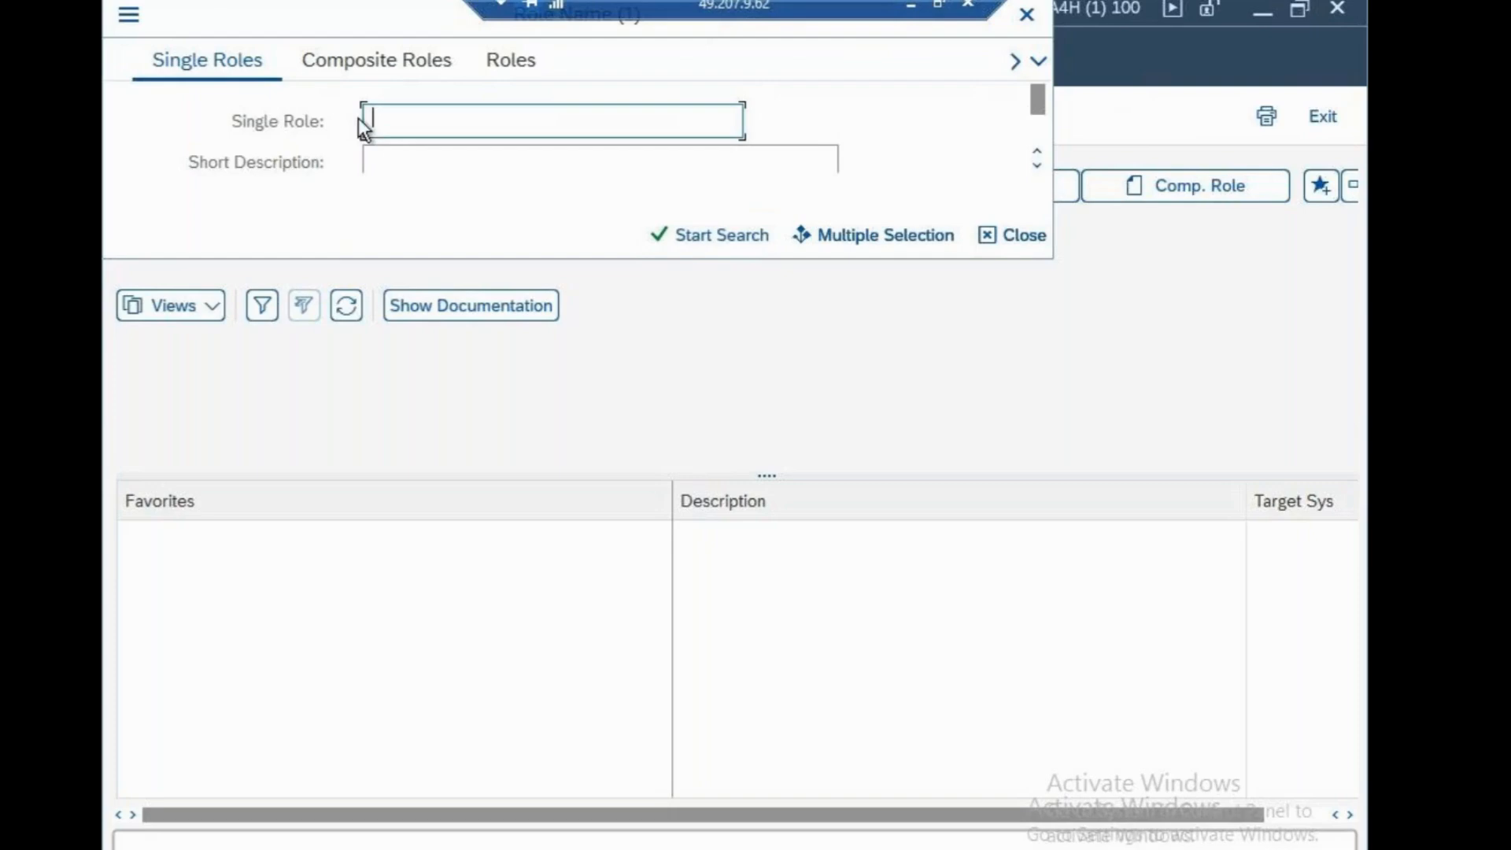
click(700, 235)
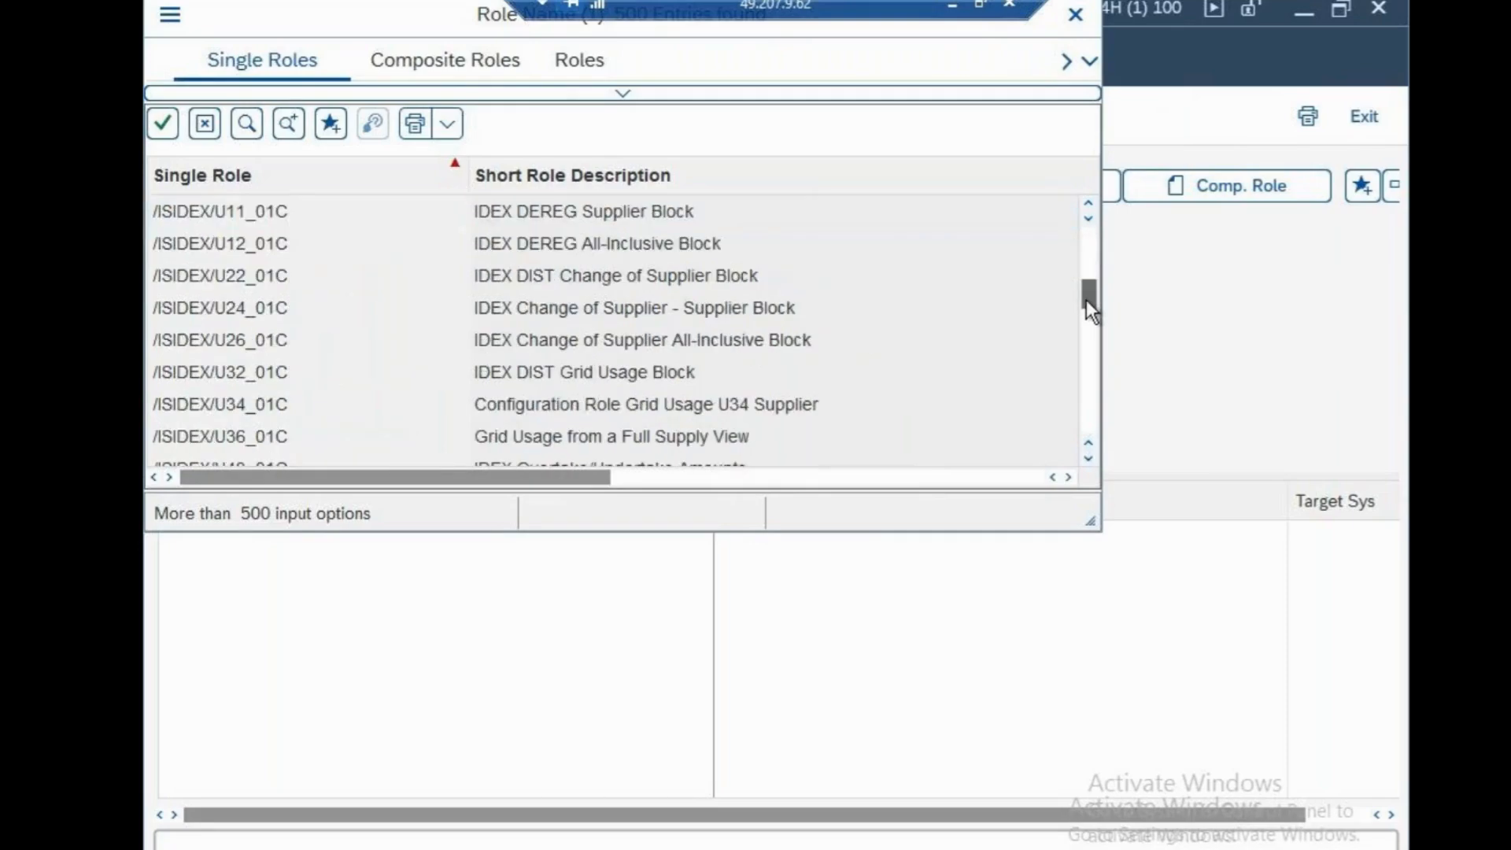
drag(1086, 300, 1087, 326)
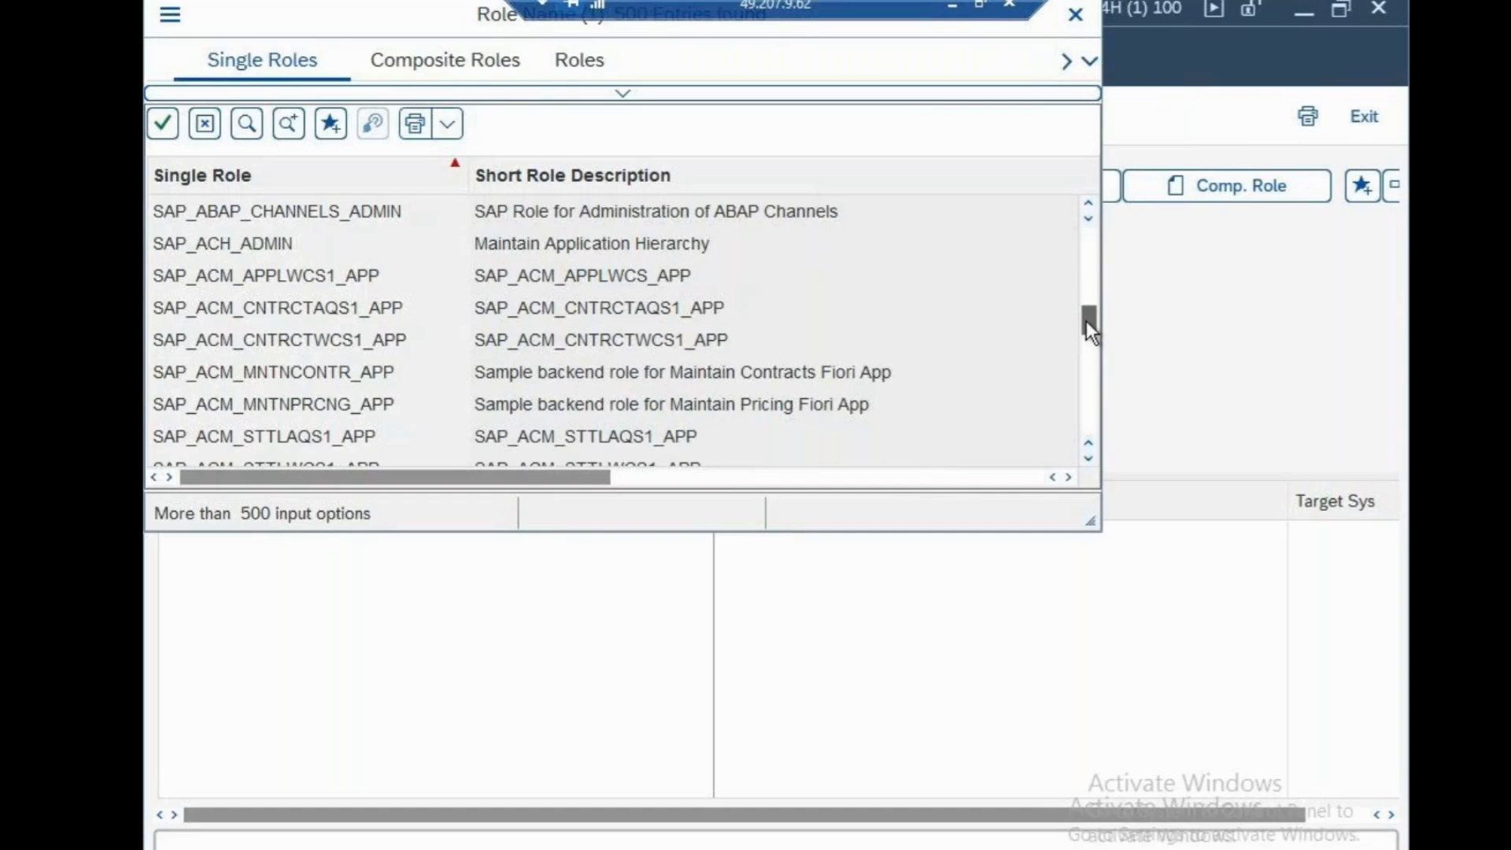
drag(1086, 321, 1092, 293)
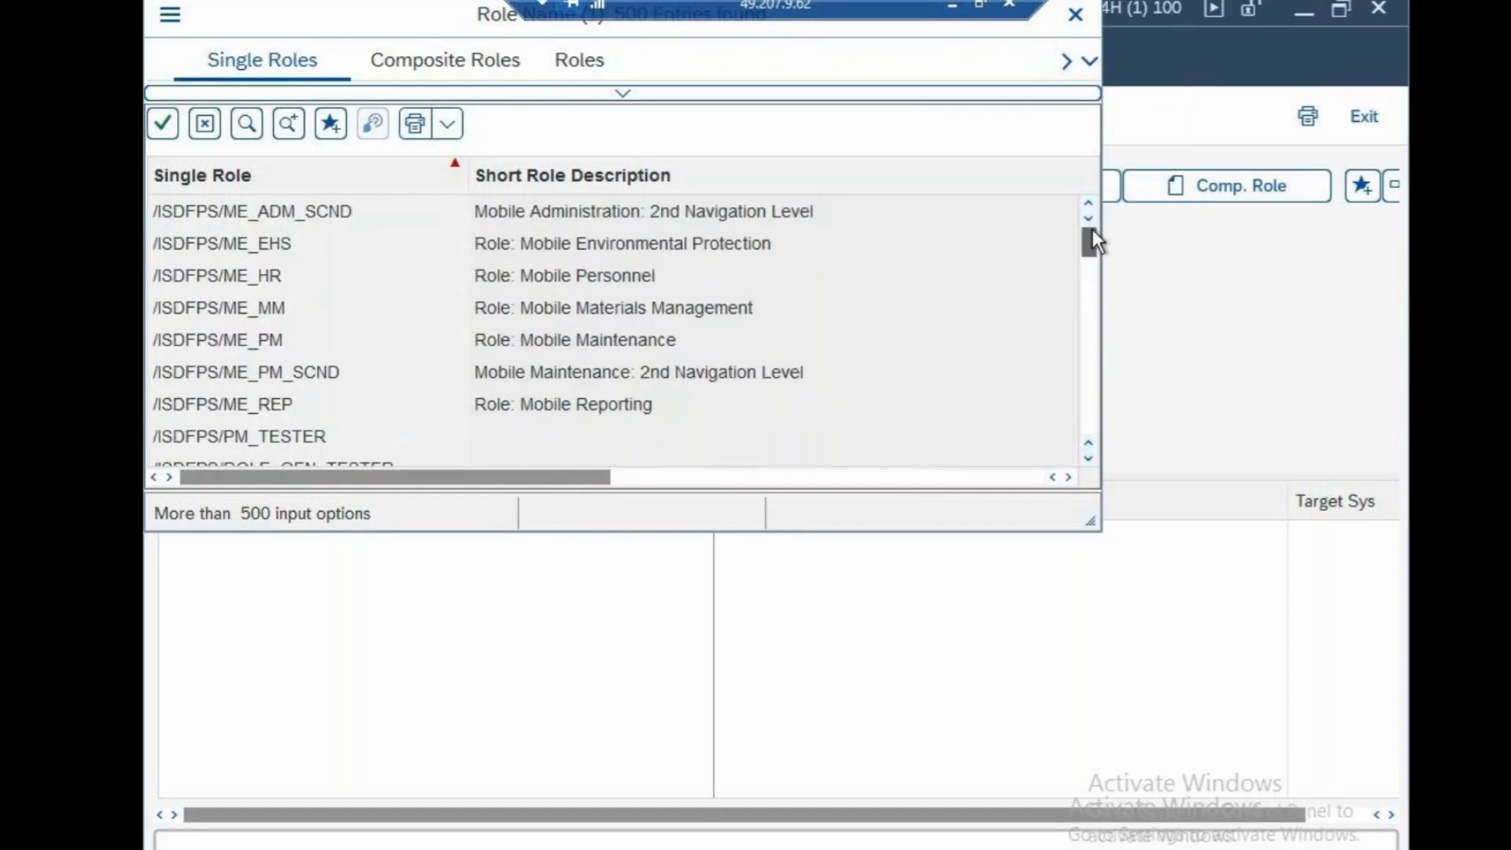
drag(1092, 240, 1086, 252)
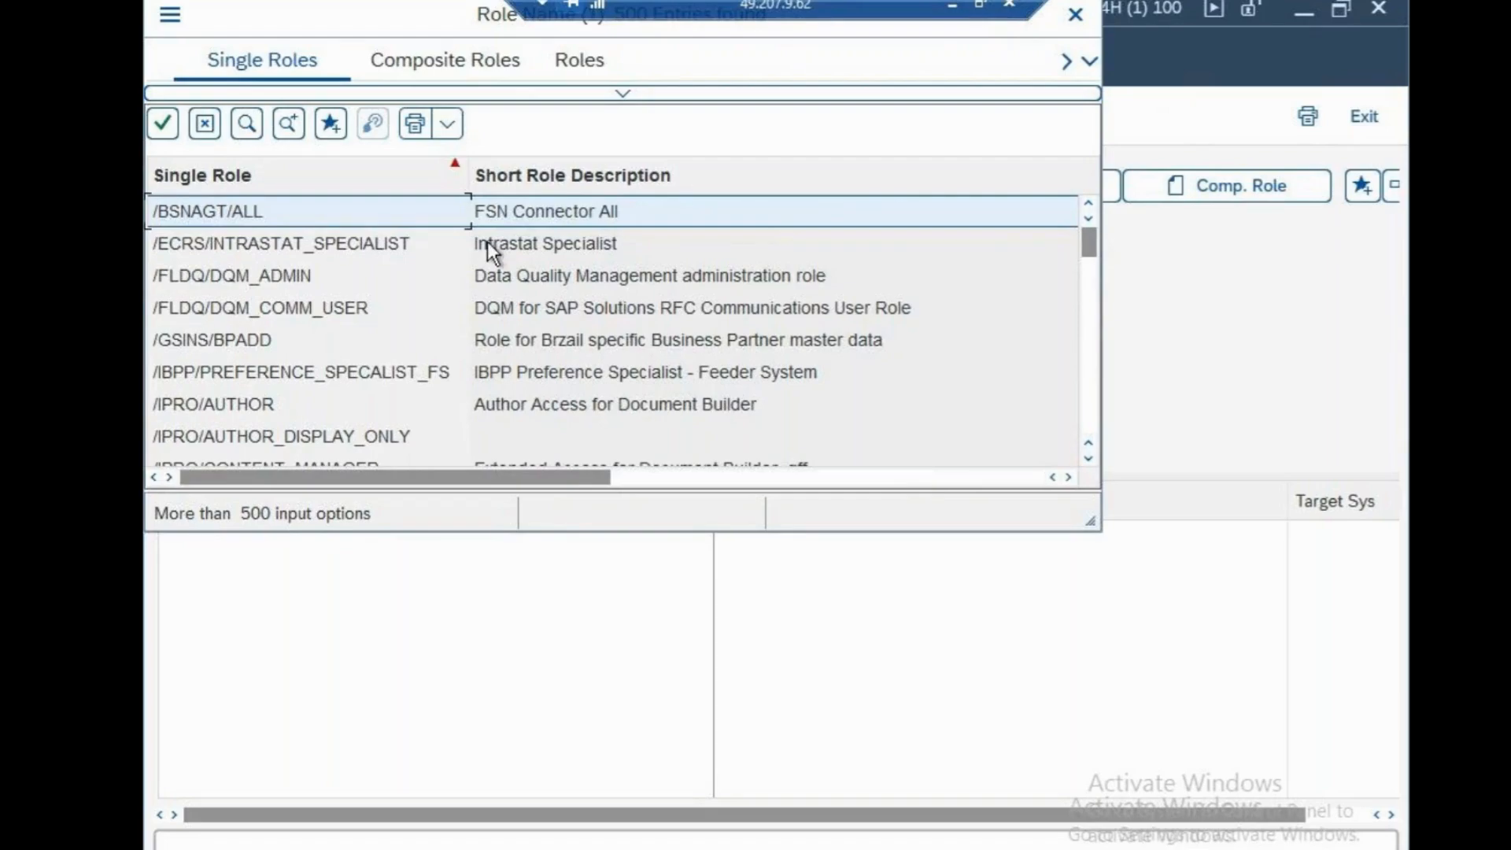
click(503, 414)
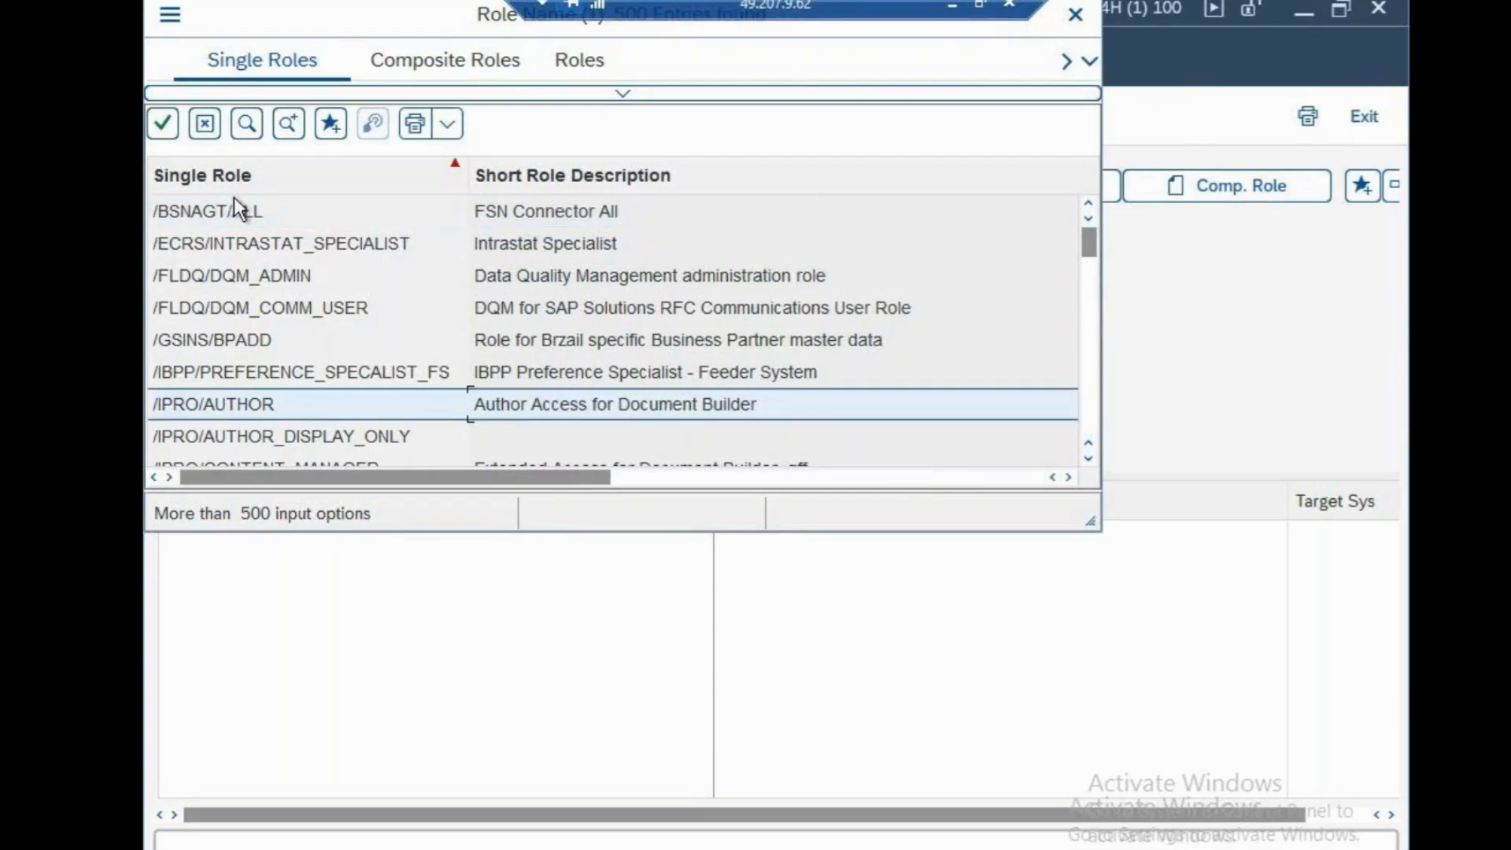
click(162, 123)
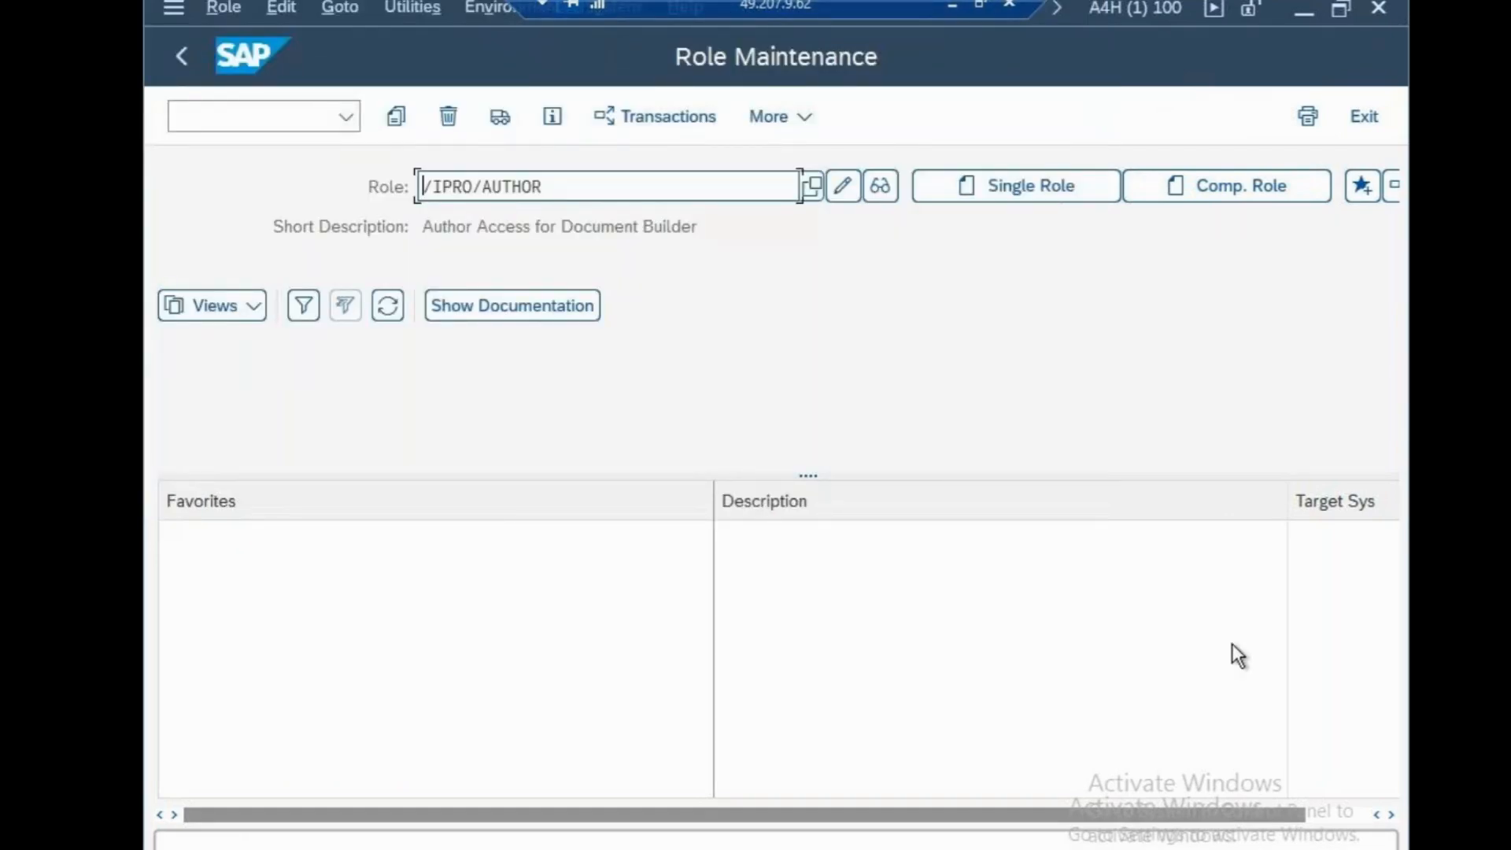
Switch to the Notepad notes and add the object name "F_BKUP_BUP-" a few lines below the GENERAL USER note
drag(1046, 819, 1247, 821)
click(948, 6)
click(623, 516)
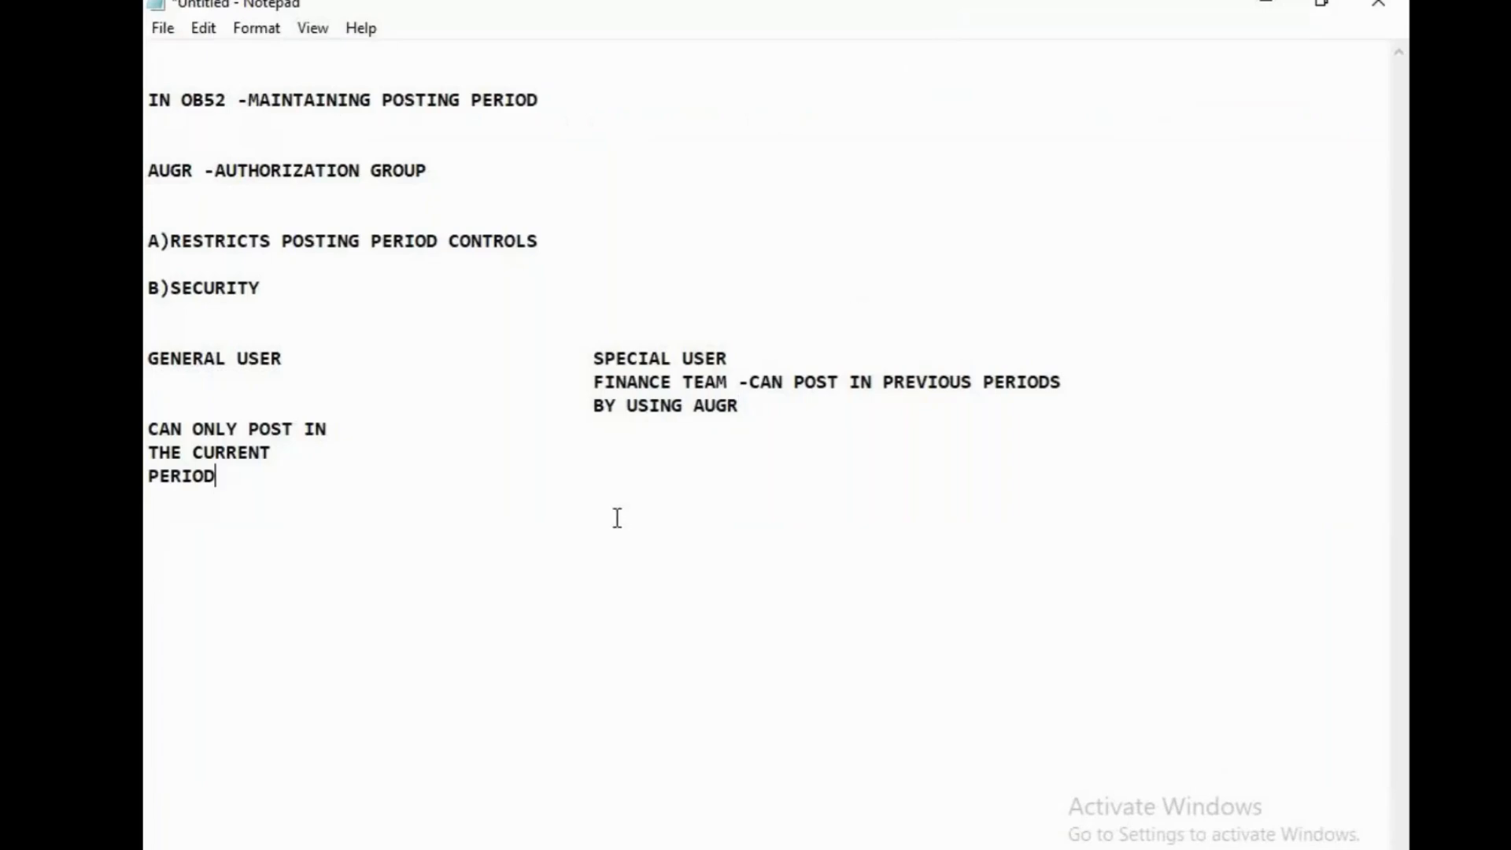
key(Return)
key(Return)
key(Return)
text(F_BKUP_BUP-)
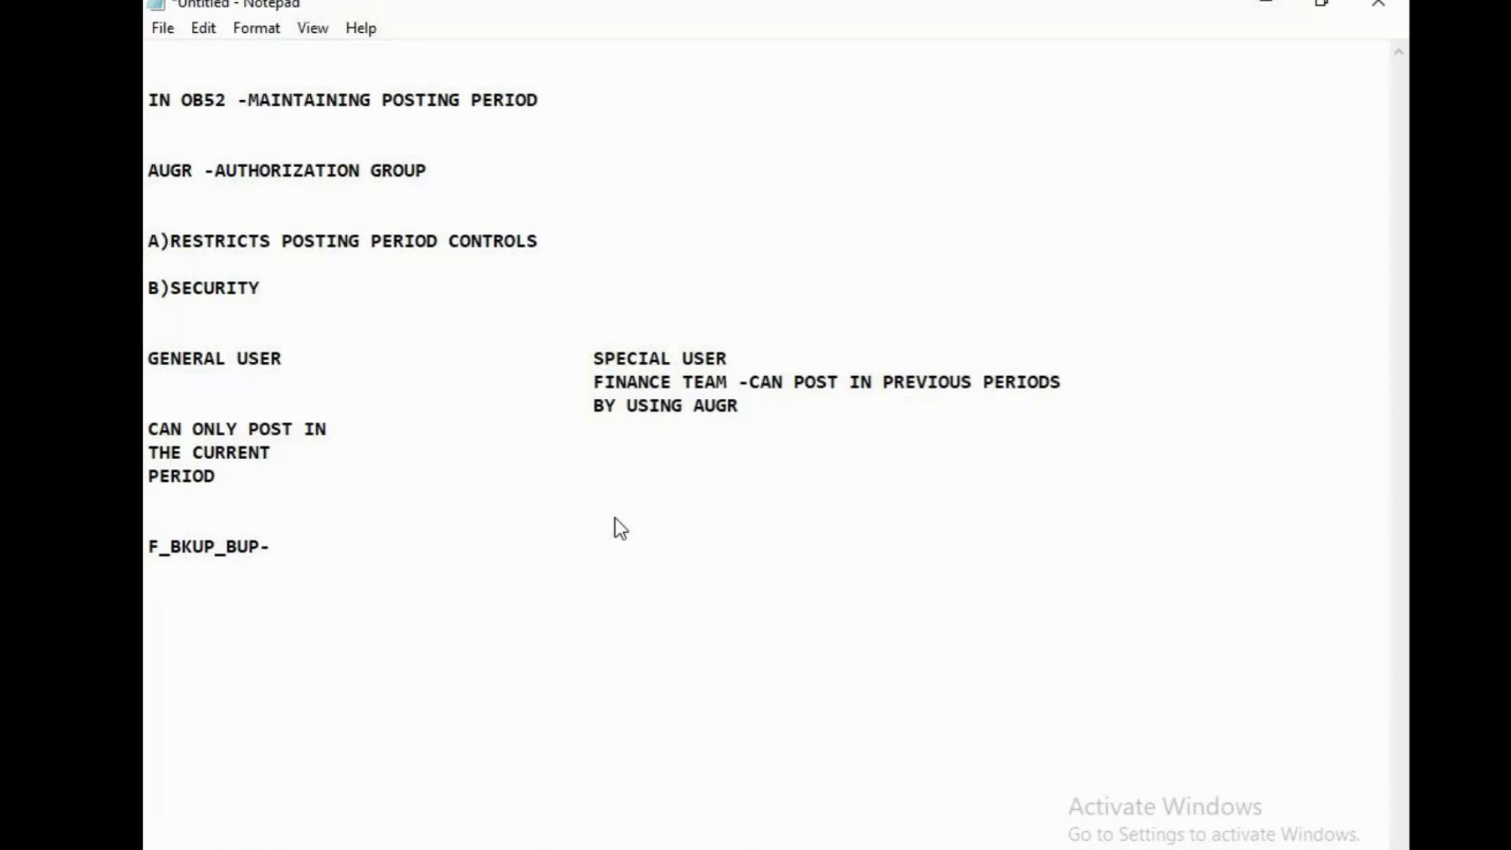
text(LOOK FOR TYH)
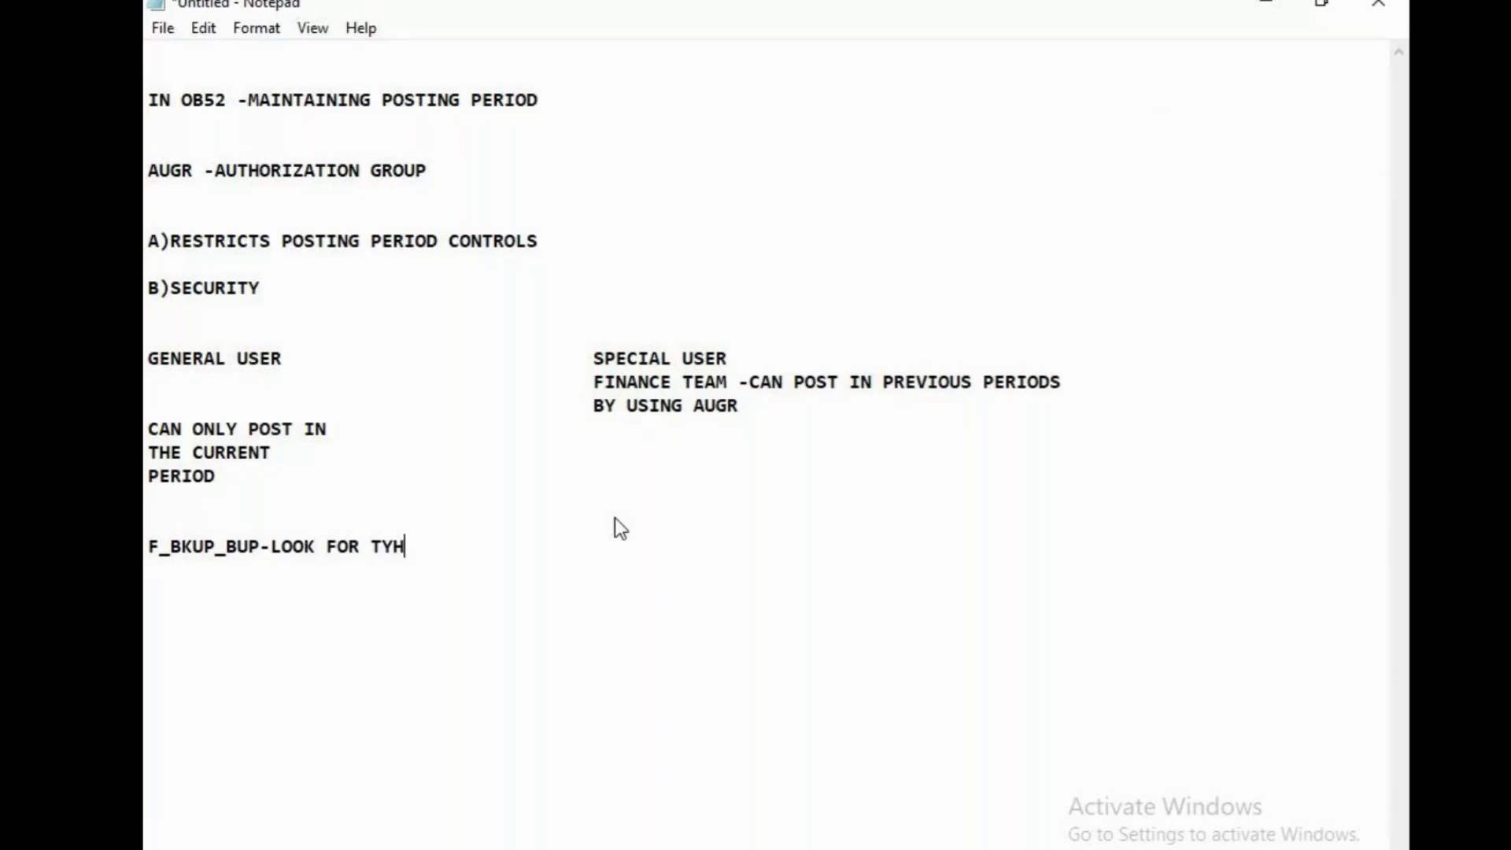
Complete the F_BKUP_BUP line with "LOOK FOR THIS OBJECT" and begin a new line below it
key(BackSpace)
key(BackSpace)
text(HIS OBJECT)
key(Return)
key(Return)
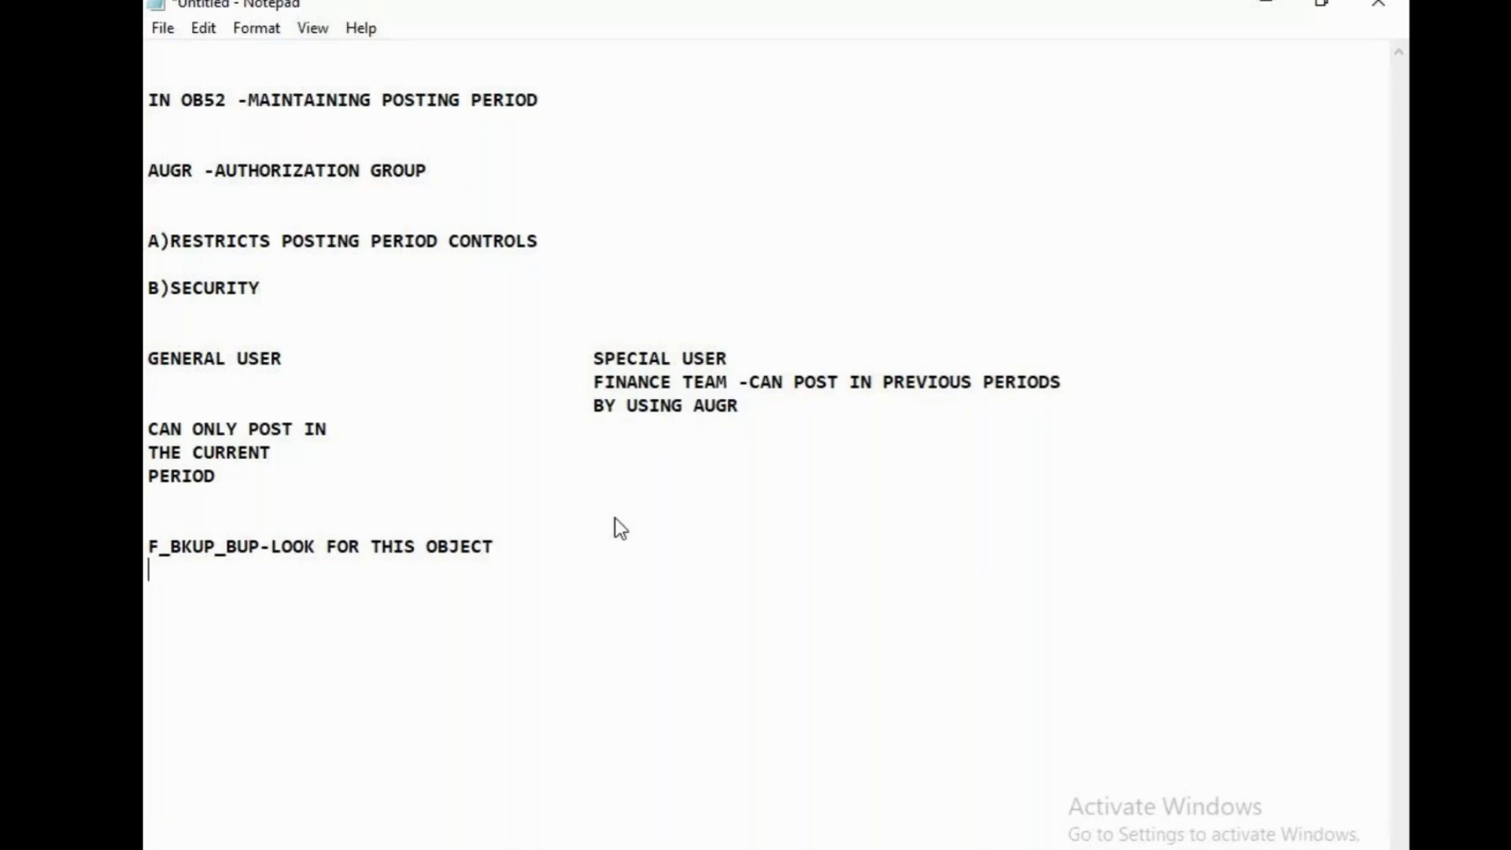
Add the line "AUG VAlue-c001" below the object note, followed by blank lines
text(AUG VAlue-c001)
key(Return)
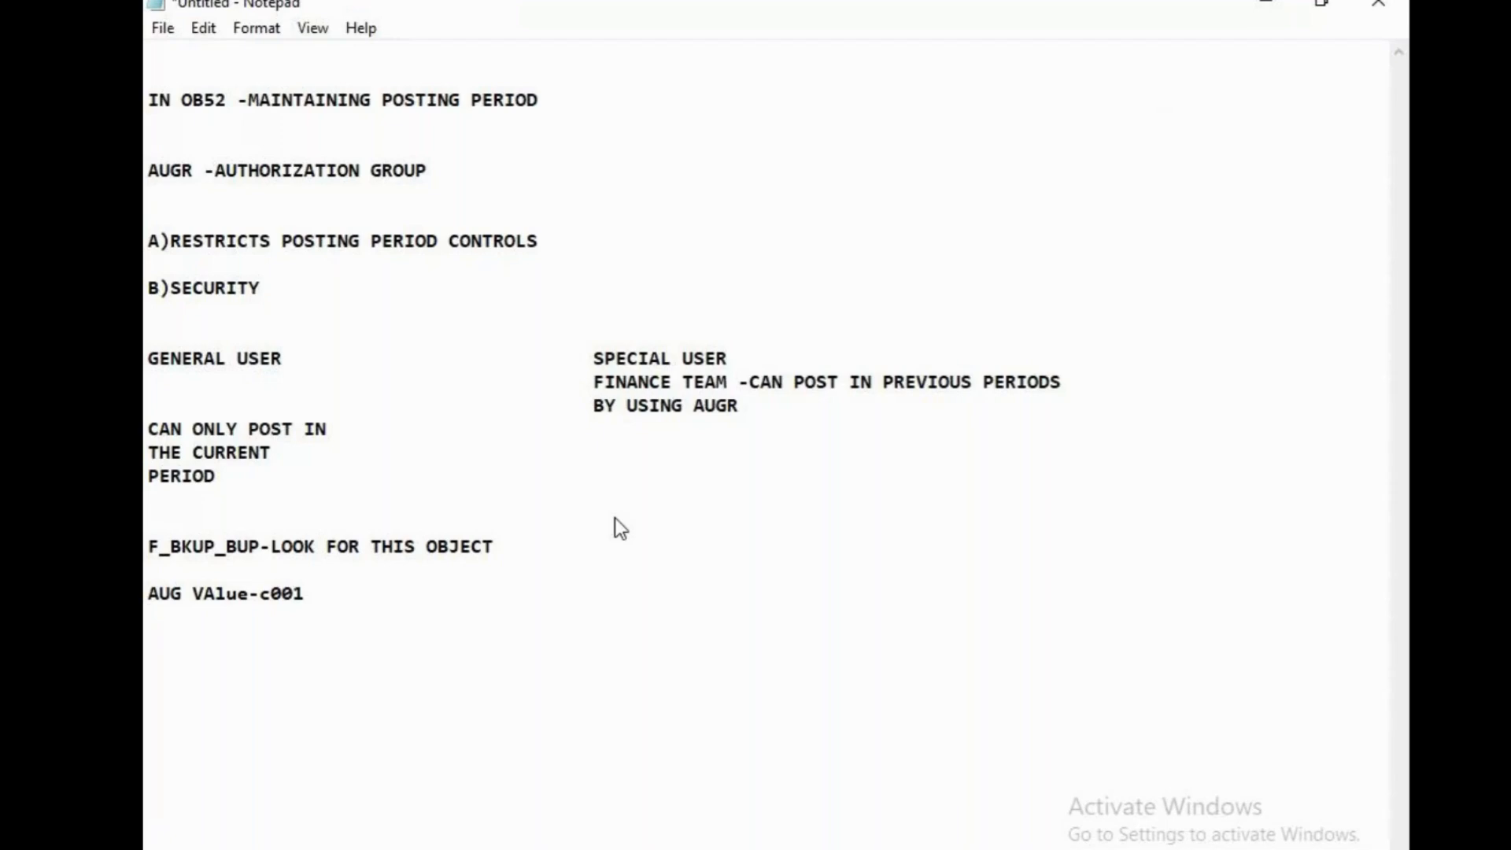
key(Return)
key(Return)
key(Return)
Switch back to SAP, leave Role Maintenance and open User Maintenance with transaction su01
key(alt+Tab)
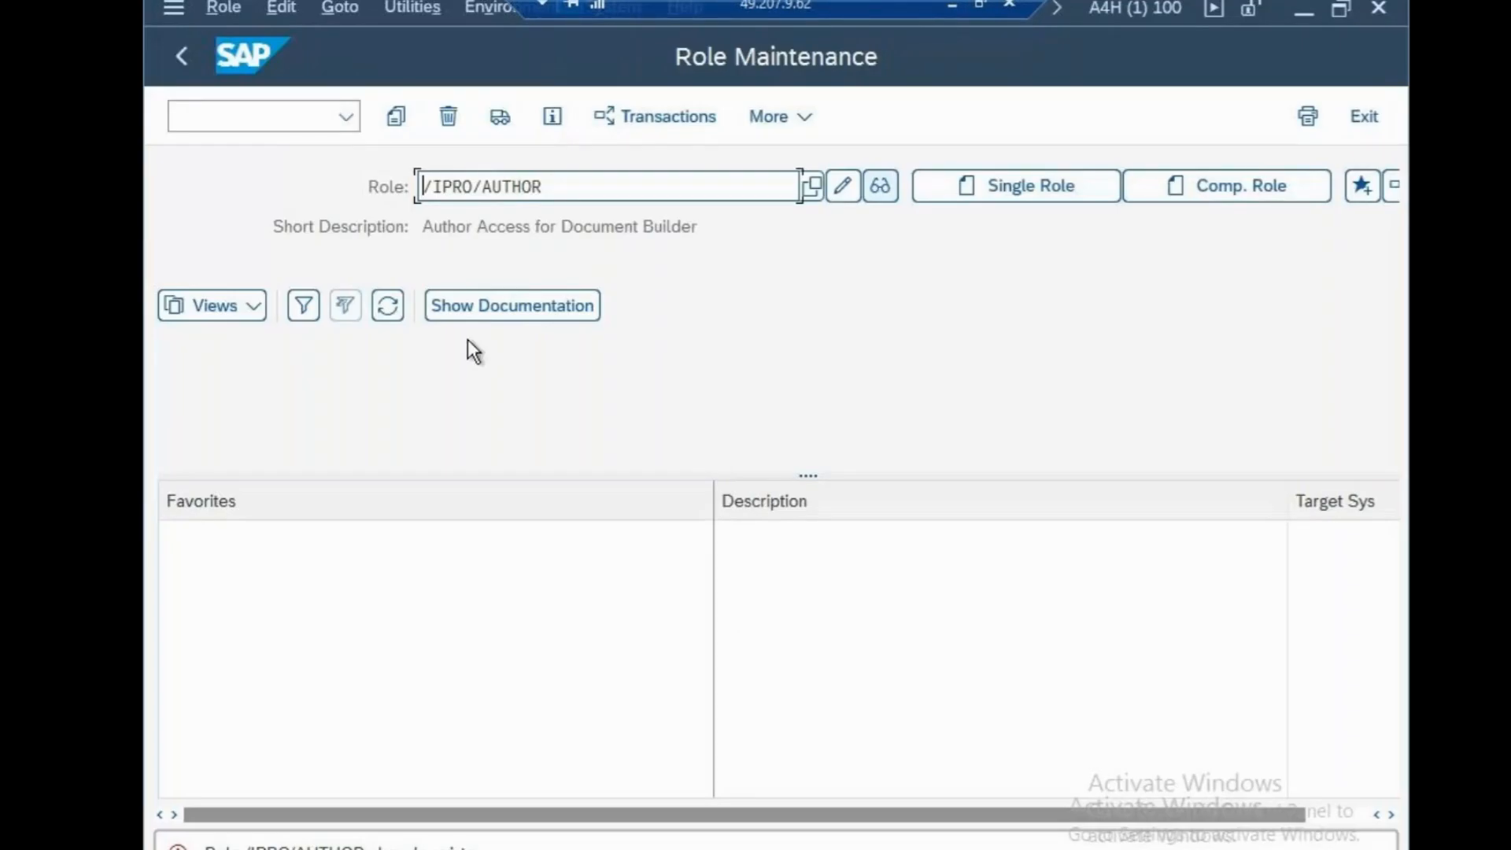
click(271, 111)
text(/b)
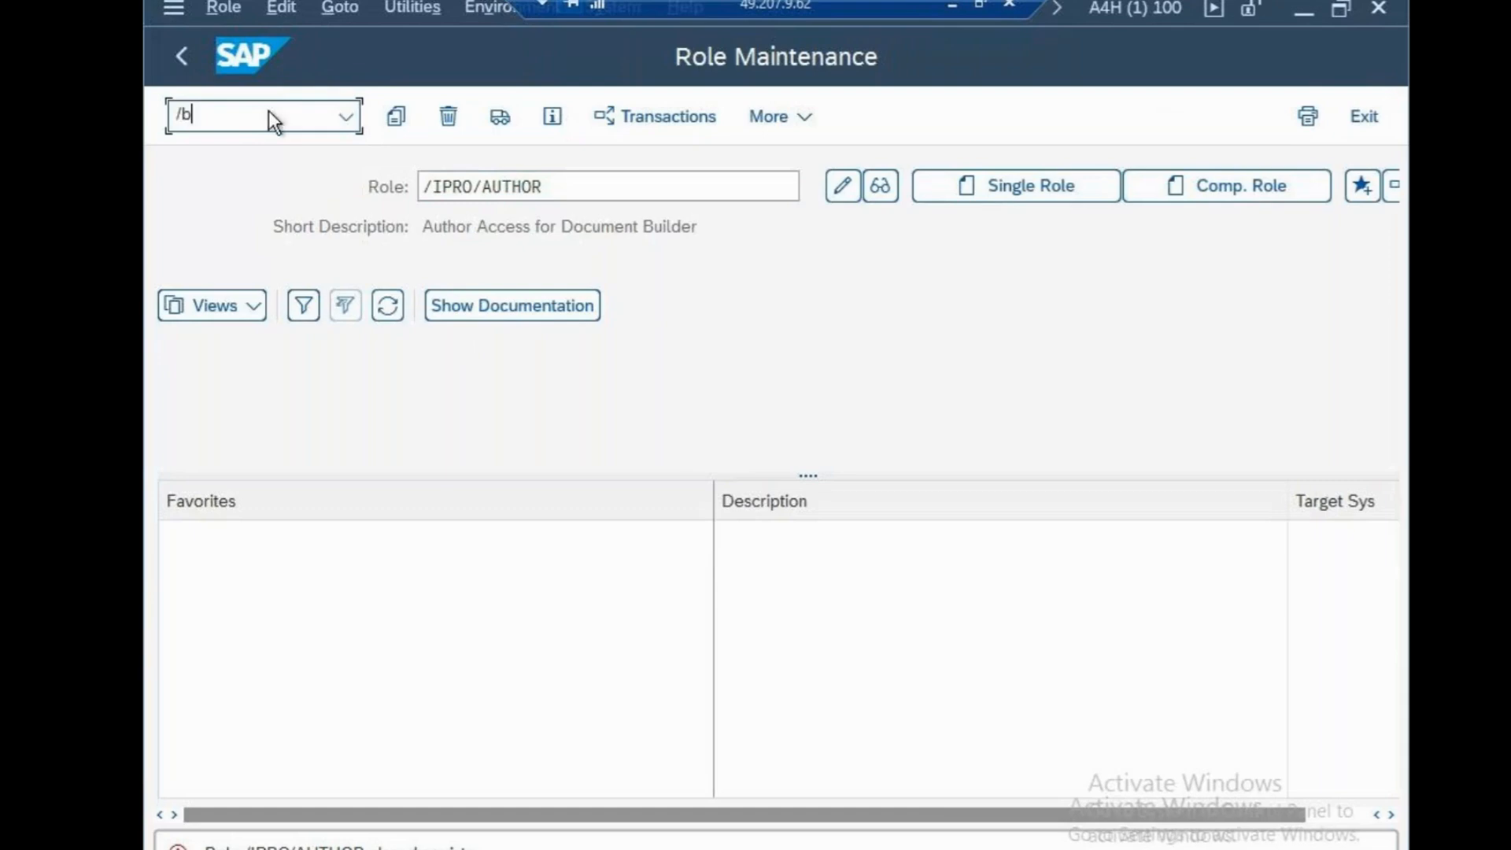
key(Return)
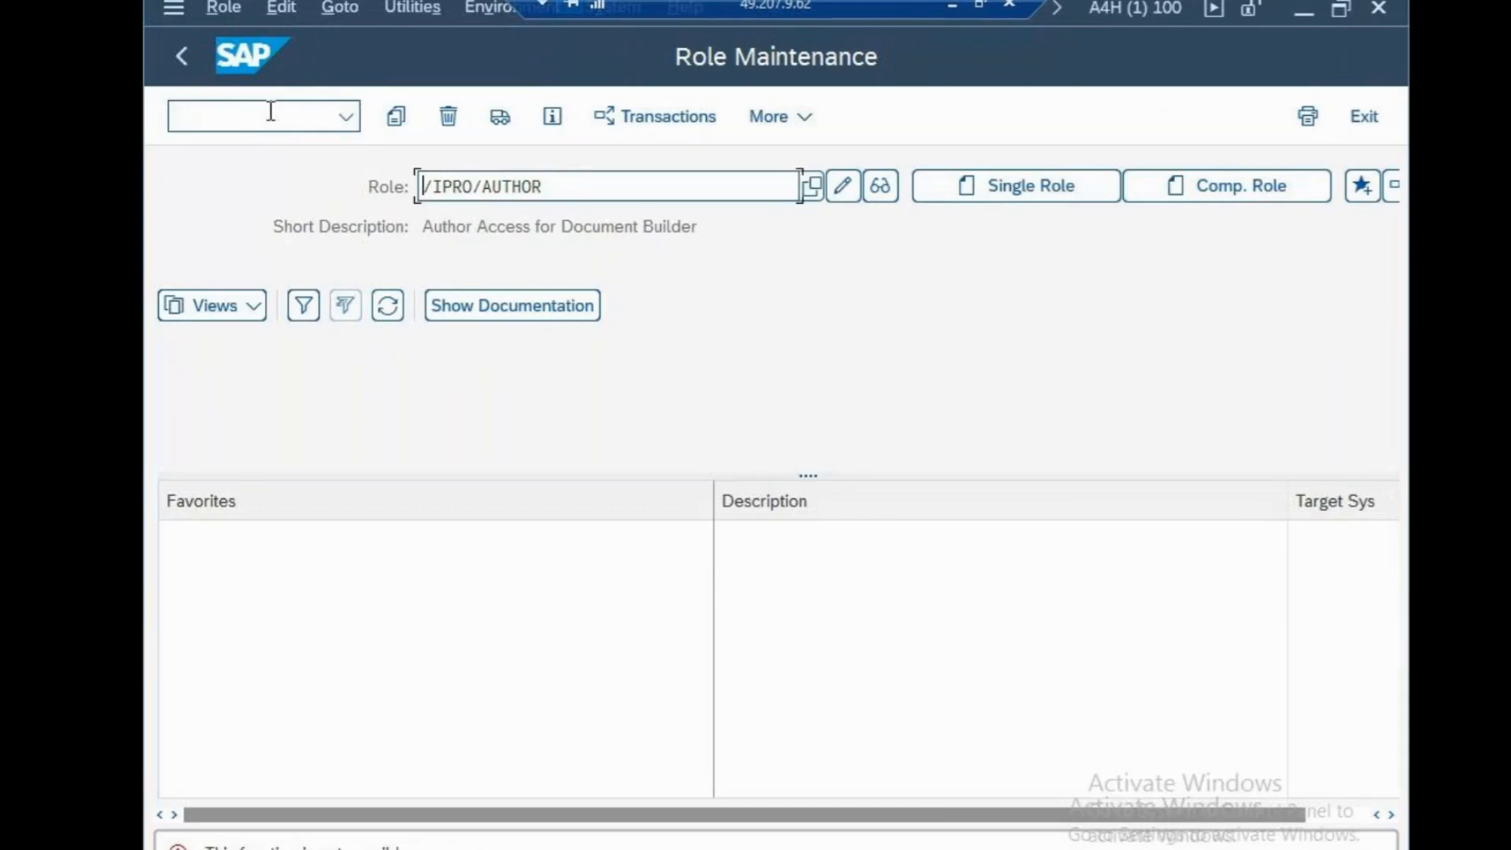
click(322, 113)
text(/)
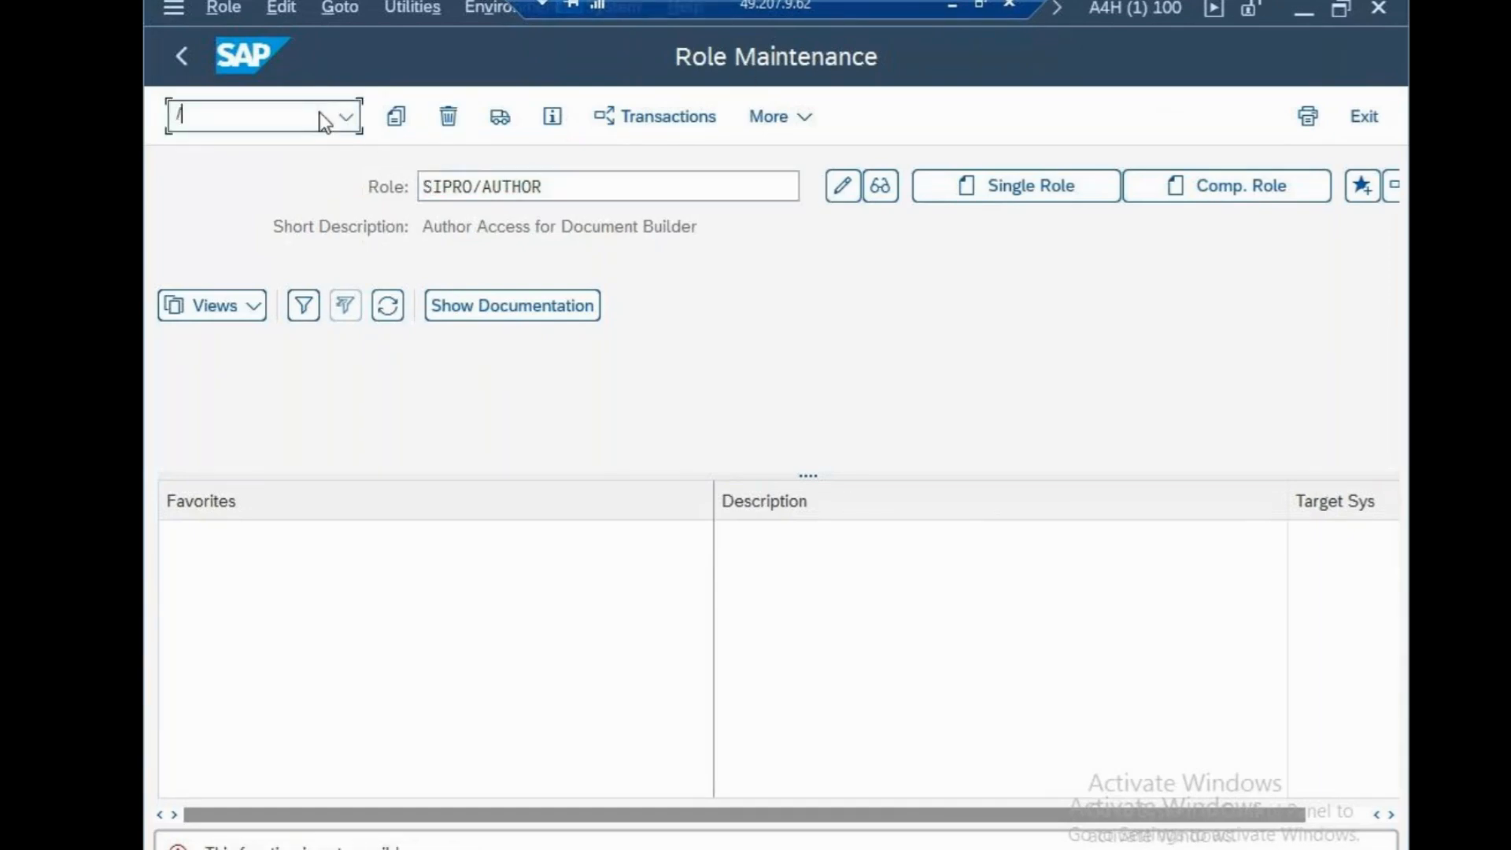
text(N)
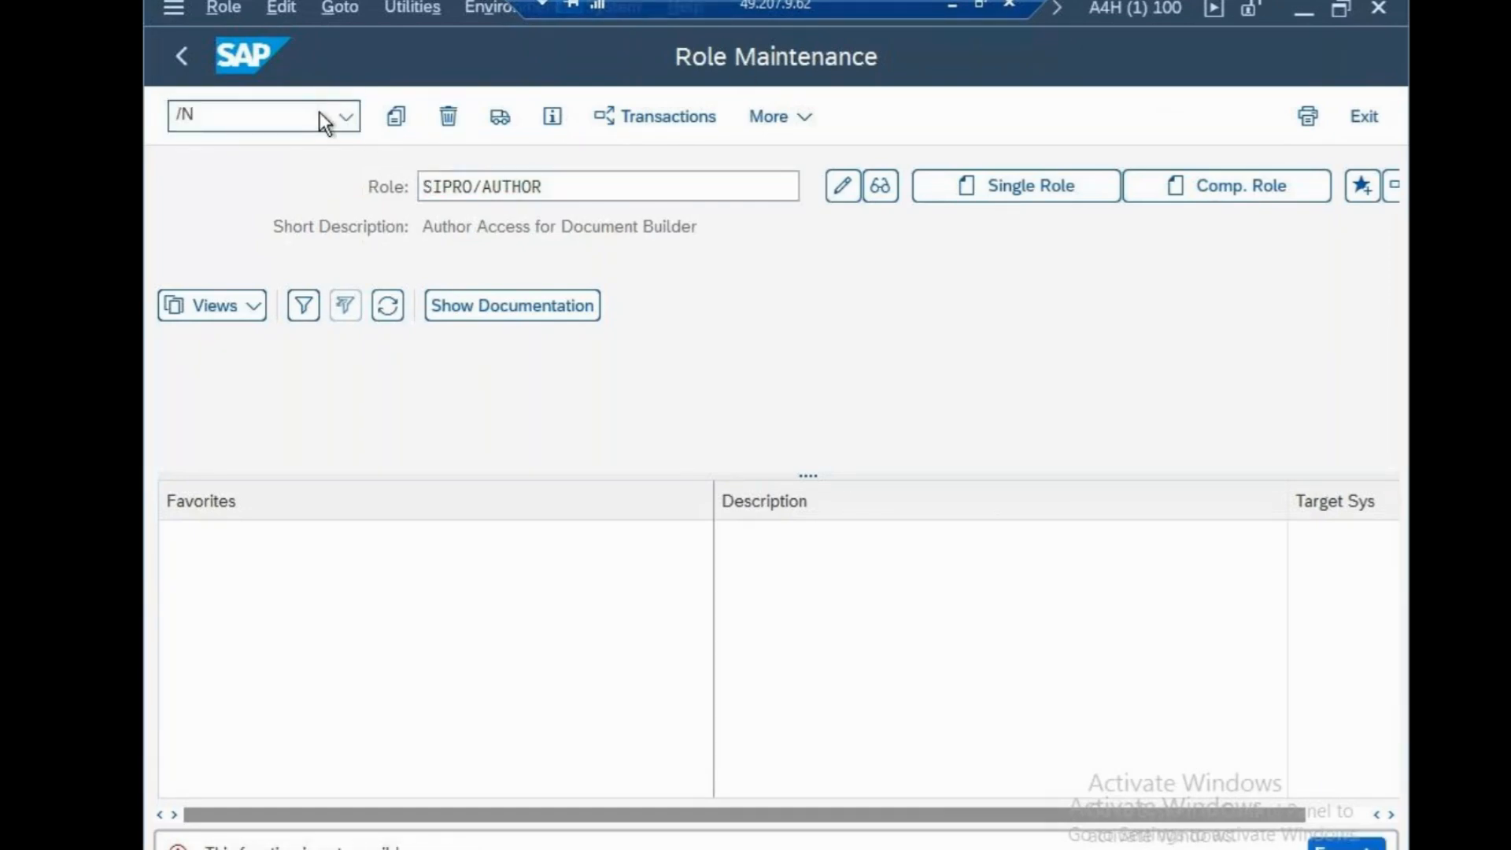
key(Return)
text(su01)
key(Return)
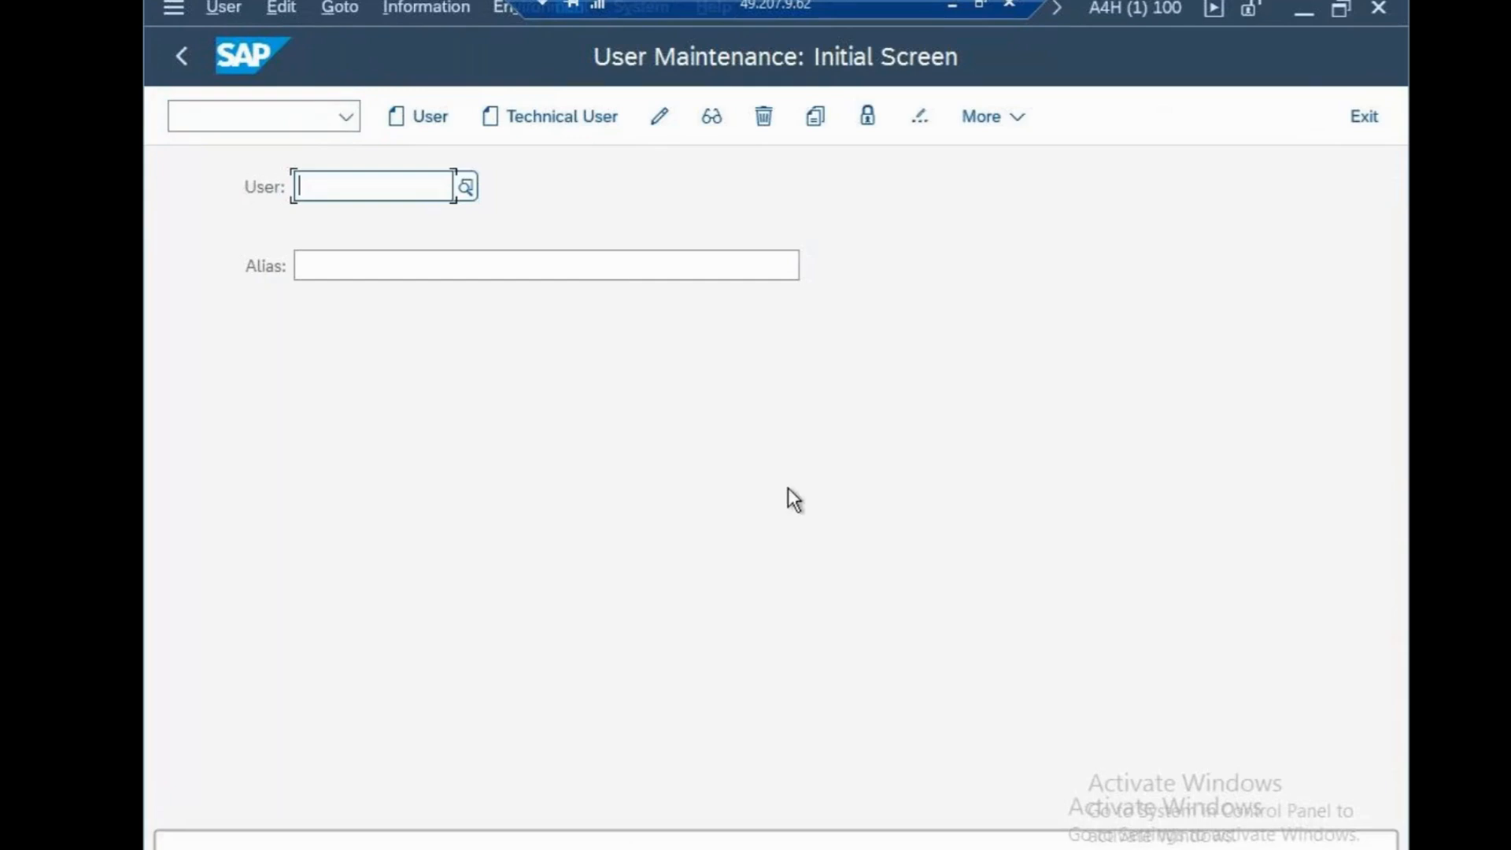
Examine the user search criteria by address data, e-mail address and logon data, and close the search without selecting a user
click(466, 200)
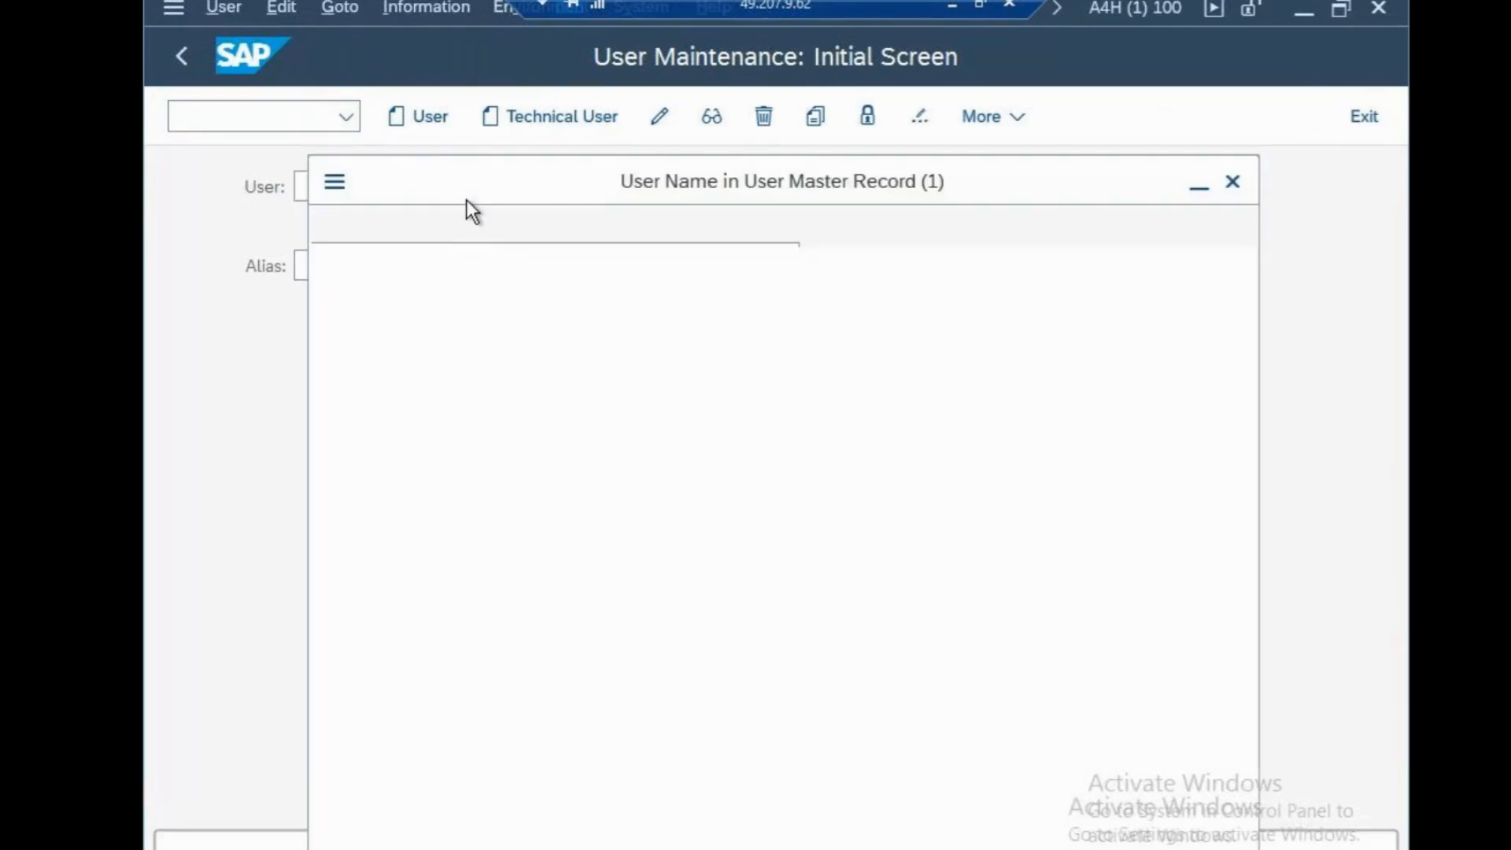
click(625, 226)
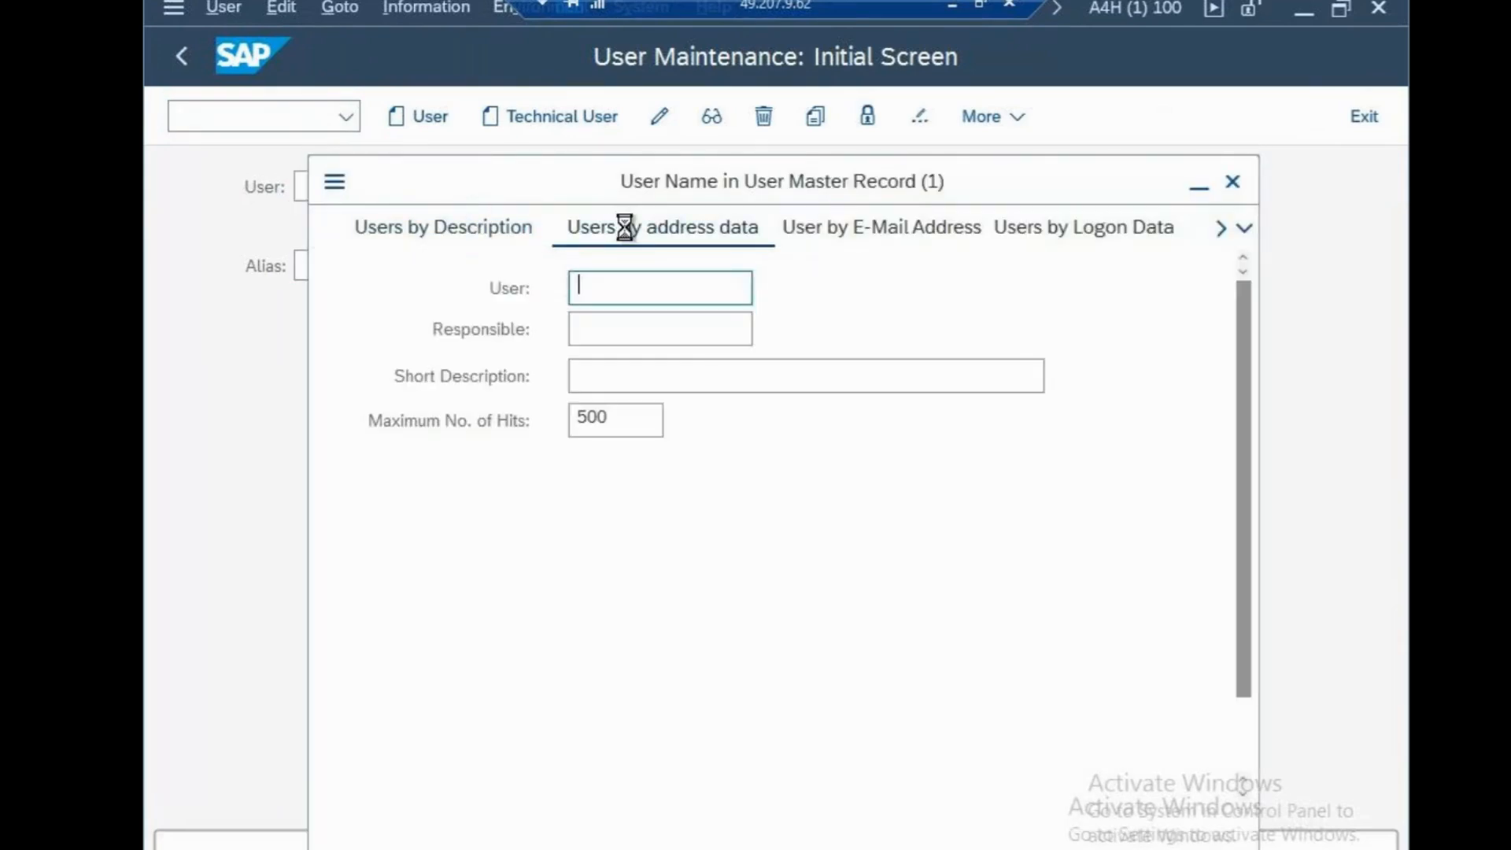
click(809, 234)
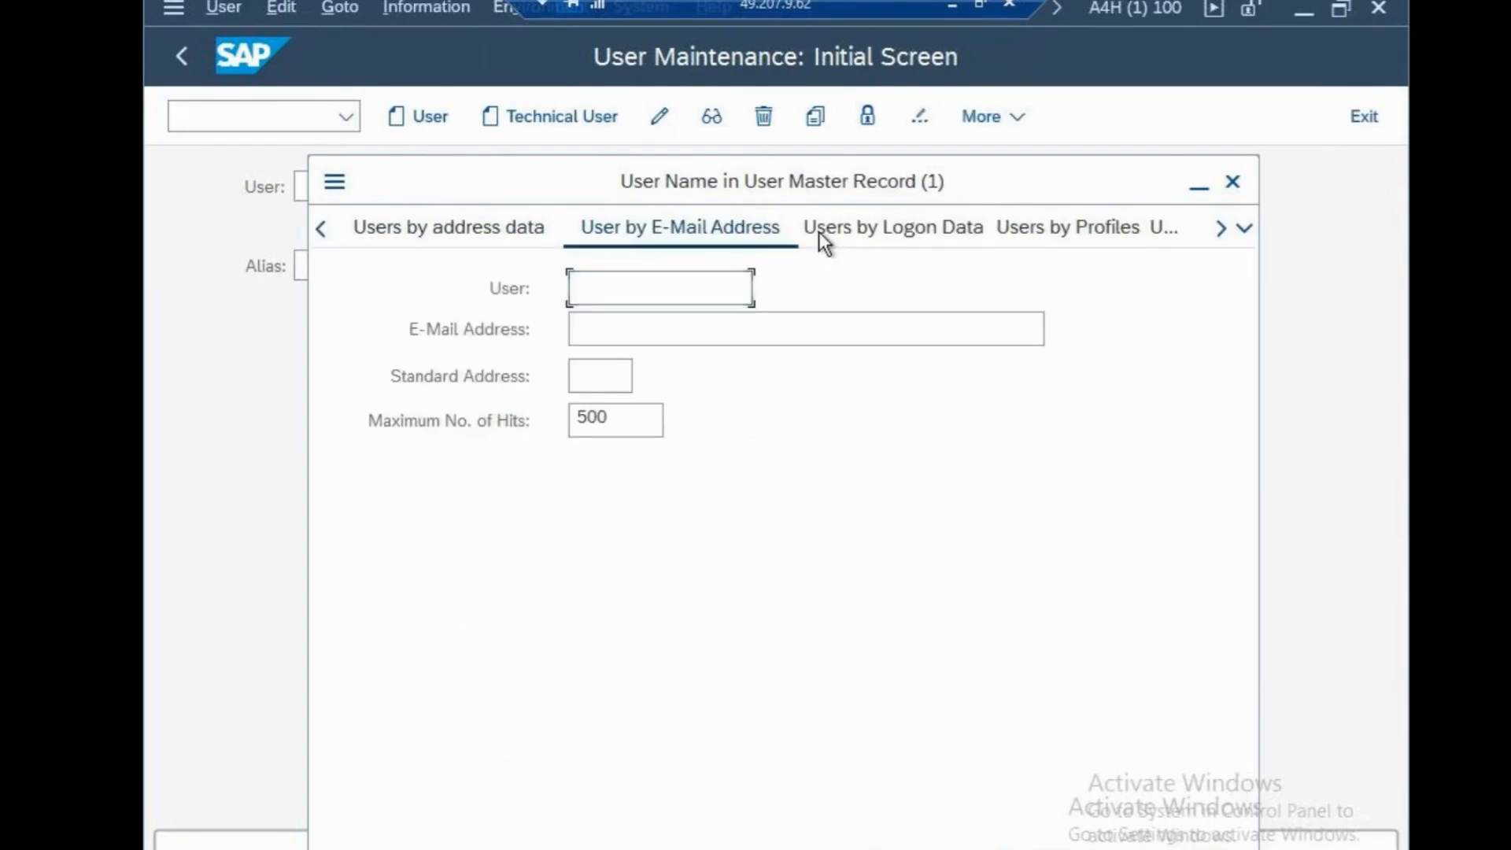
click(1038, 227)
click(481, 233)
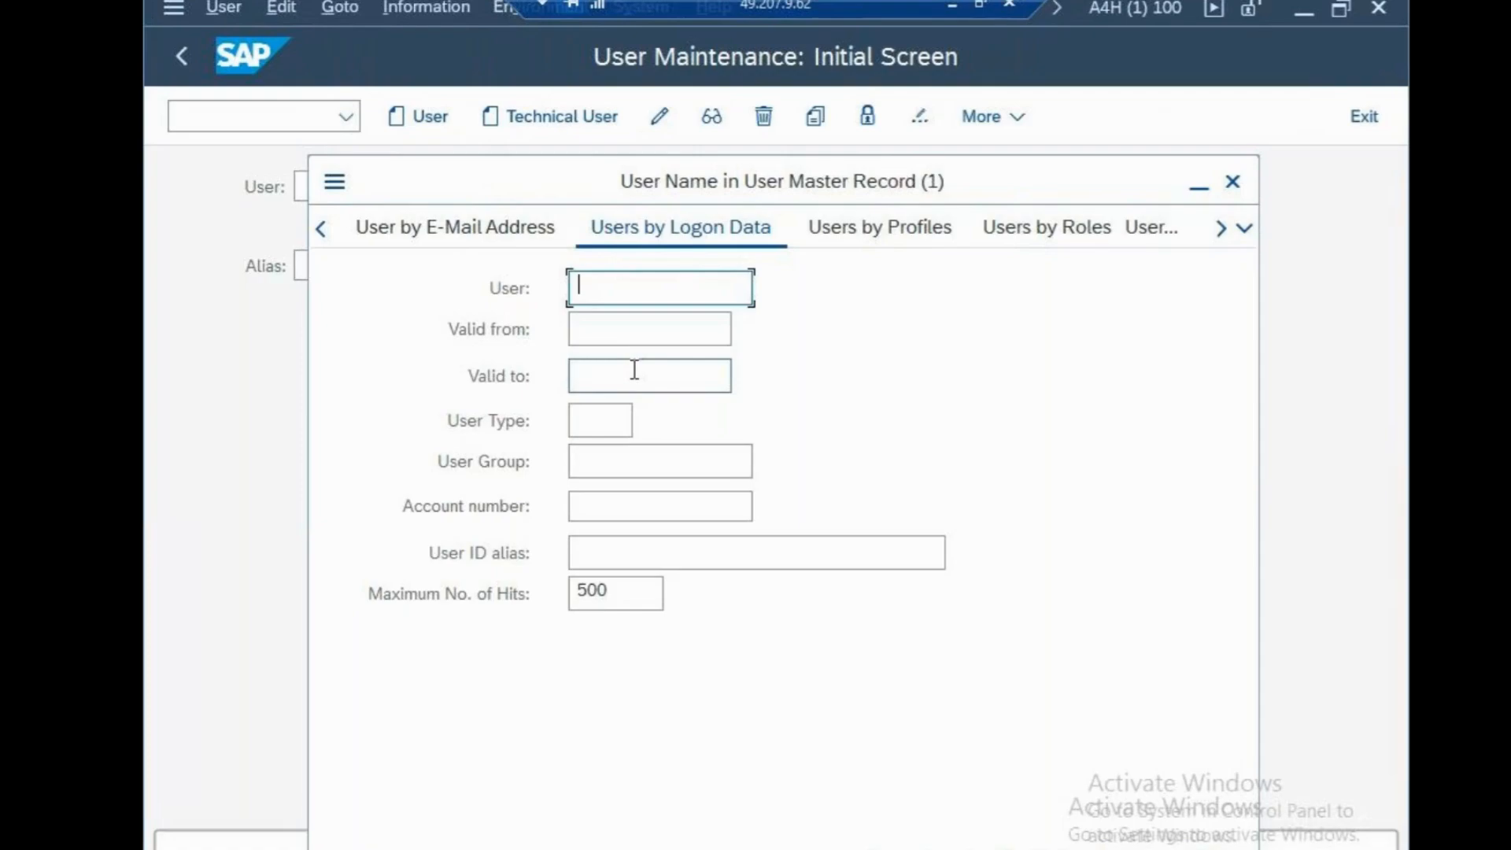
click(1232, 186)
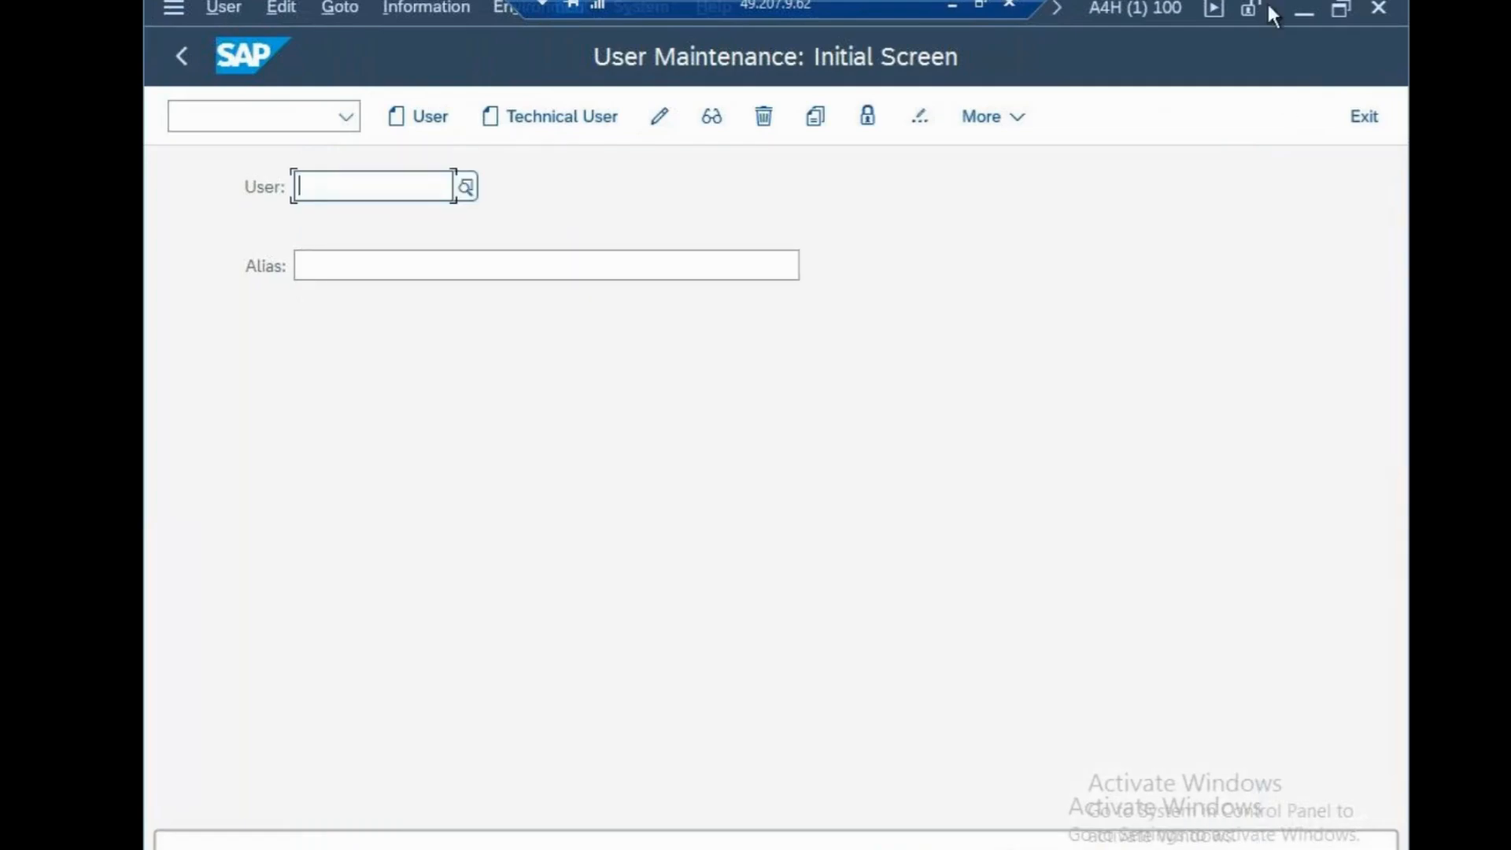
Switch to the Notepad notes and add the line "PFCG" between B)SECURITY and GENERAL USER
click(953, 5)
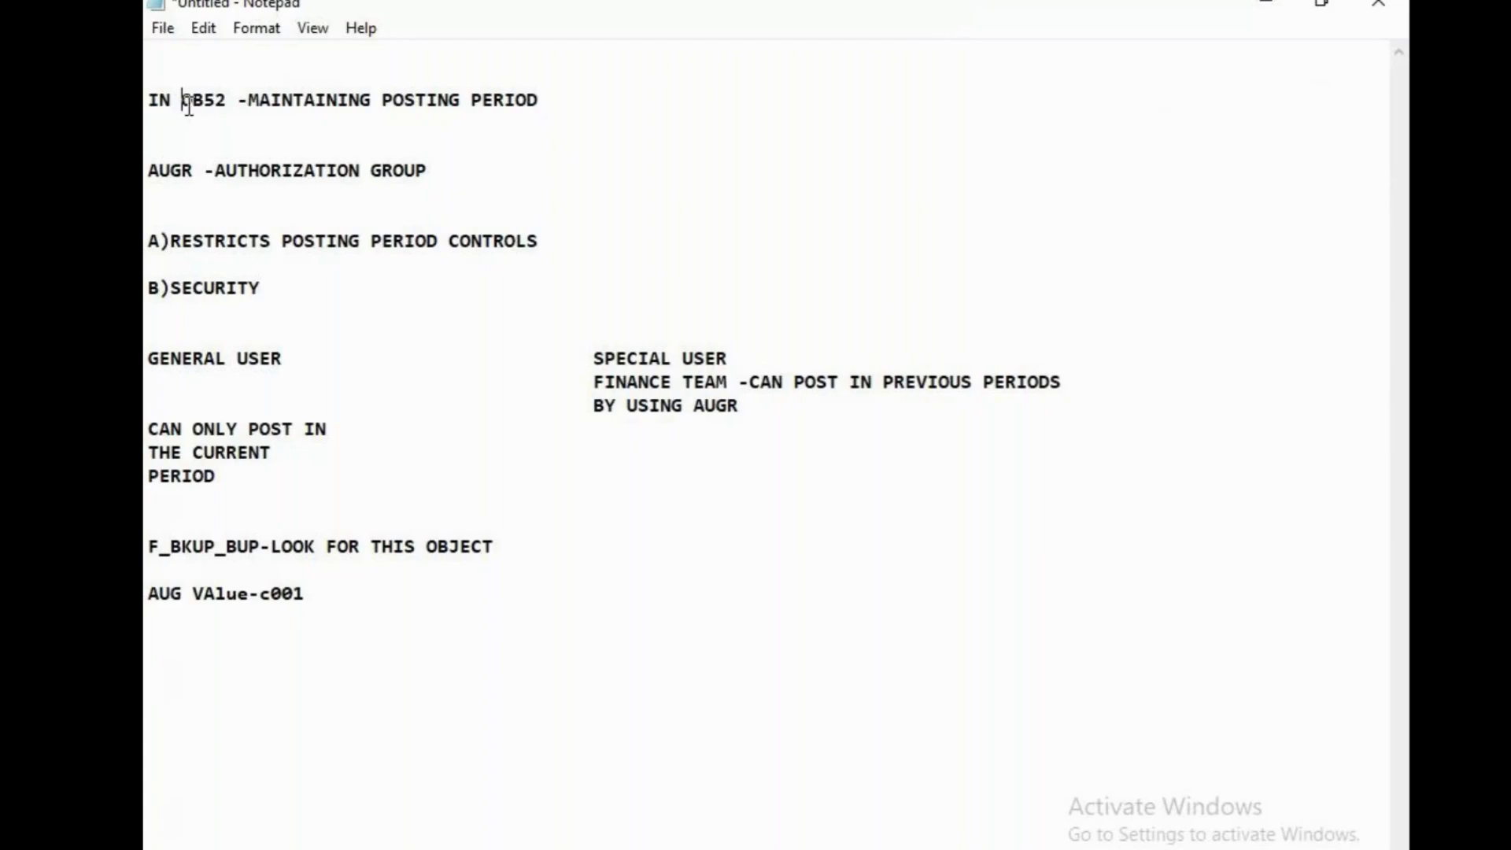
drag(182, 101, 228, 100)
drag(160, 170, 417, 170)
click(432, 272)
click(154, 312)
key(Return)
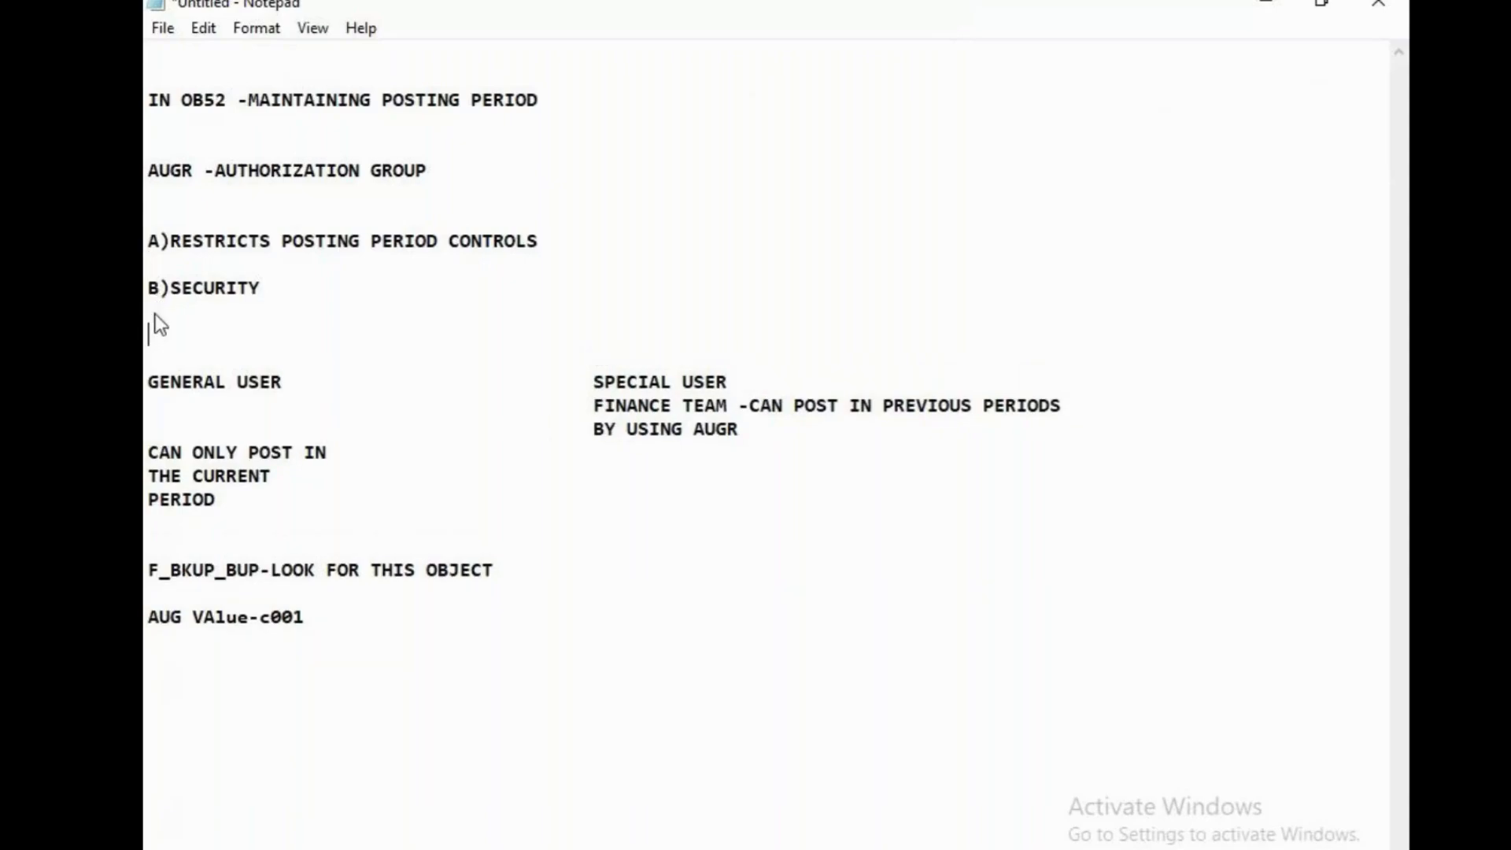
text(PFCG)
Add the line "su01" a few lines below the AUG VAlue-c001 note and keep the notes open
drag(149, 571, 264, 575)
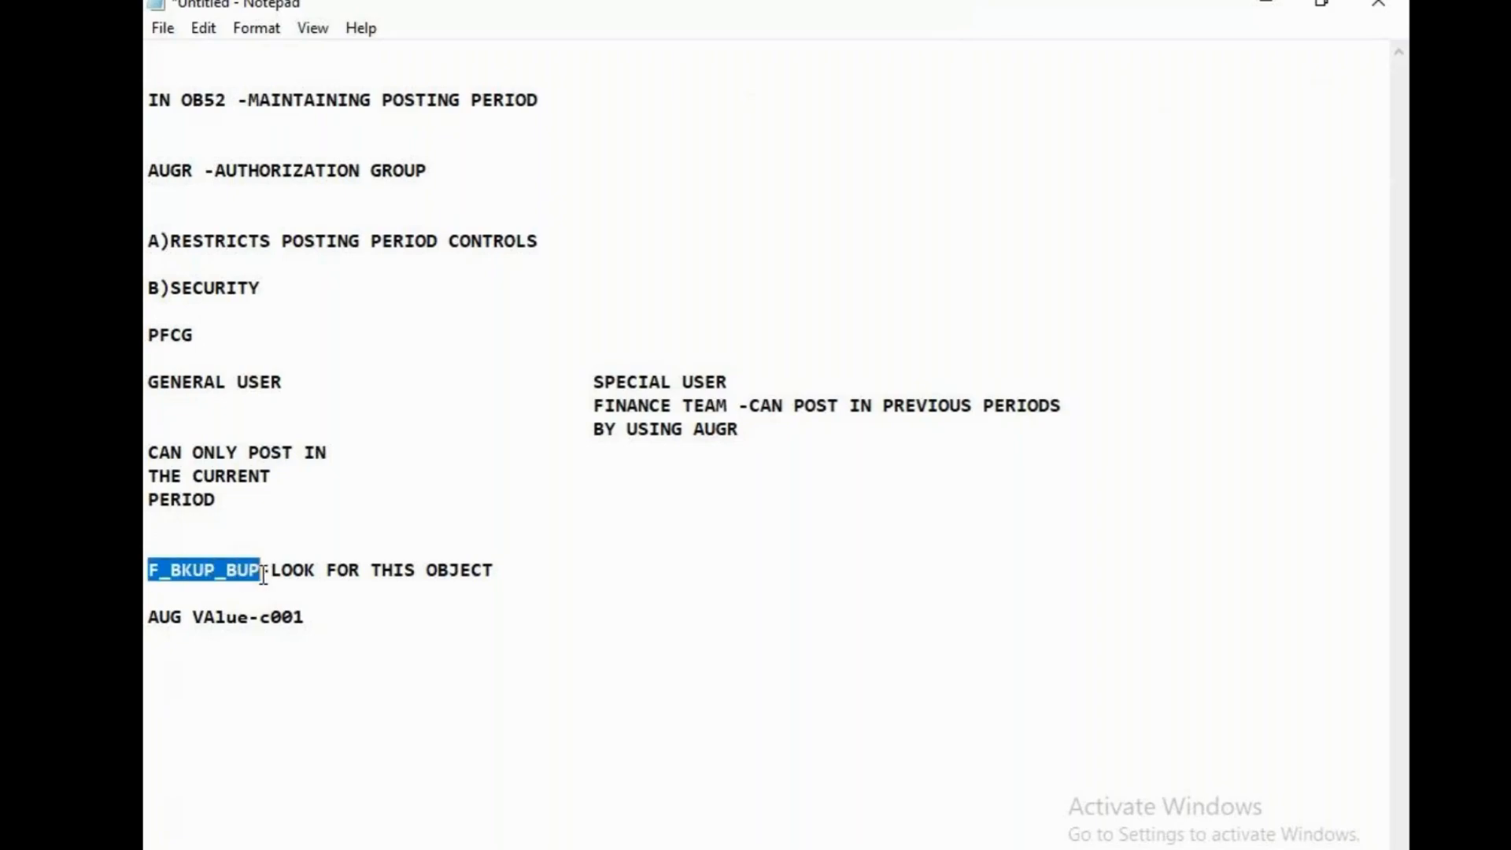
drag(331, 630, 170, 617)
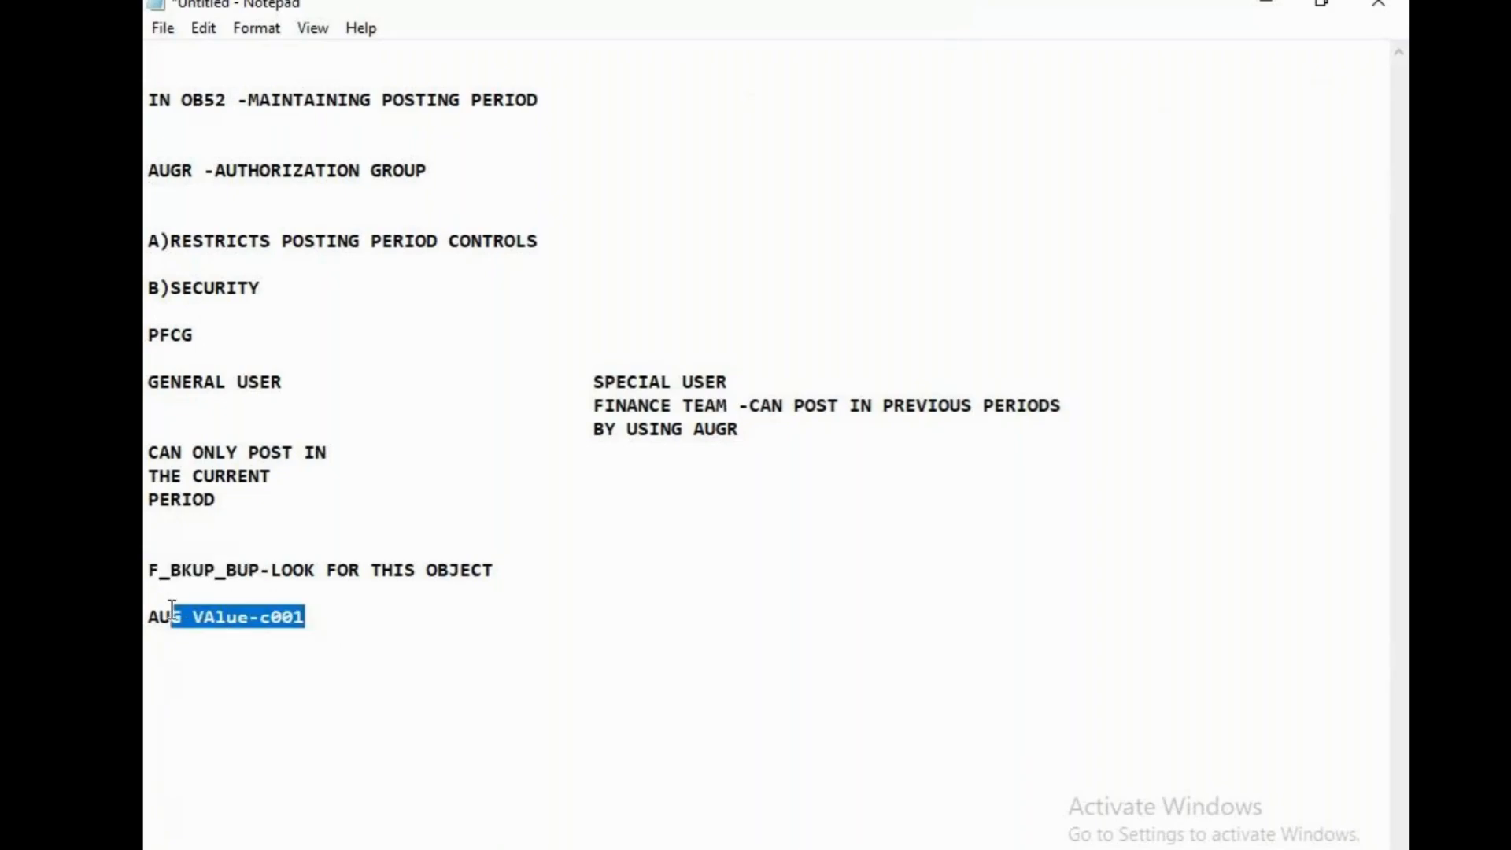
click(318, 650)
click(407, 624)
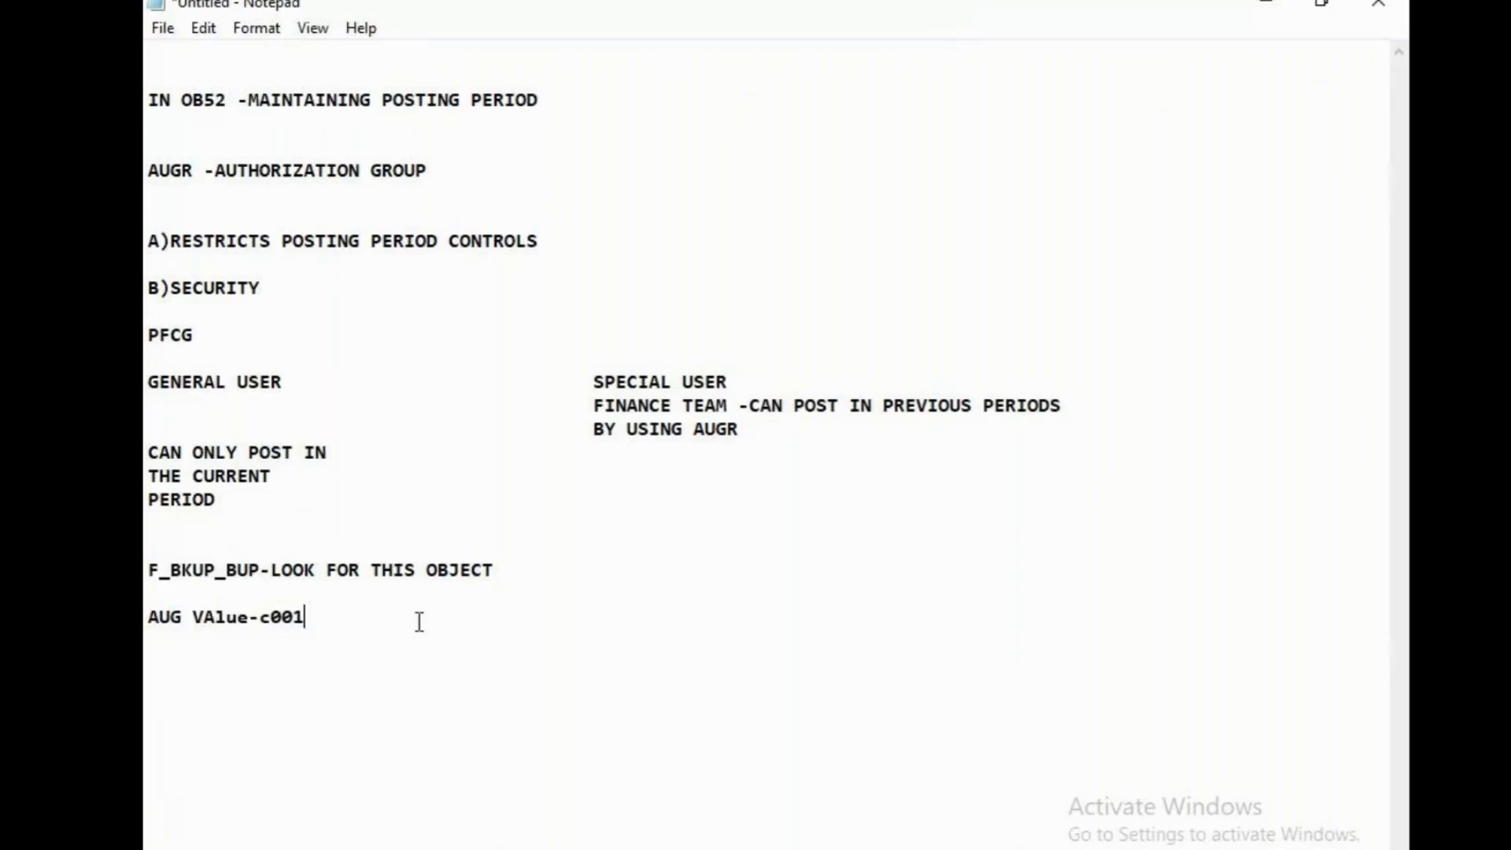
key(Return)
key(Return)
key(Return)
text(su01)
click(1378, 4)
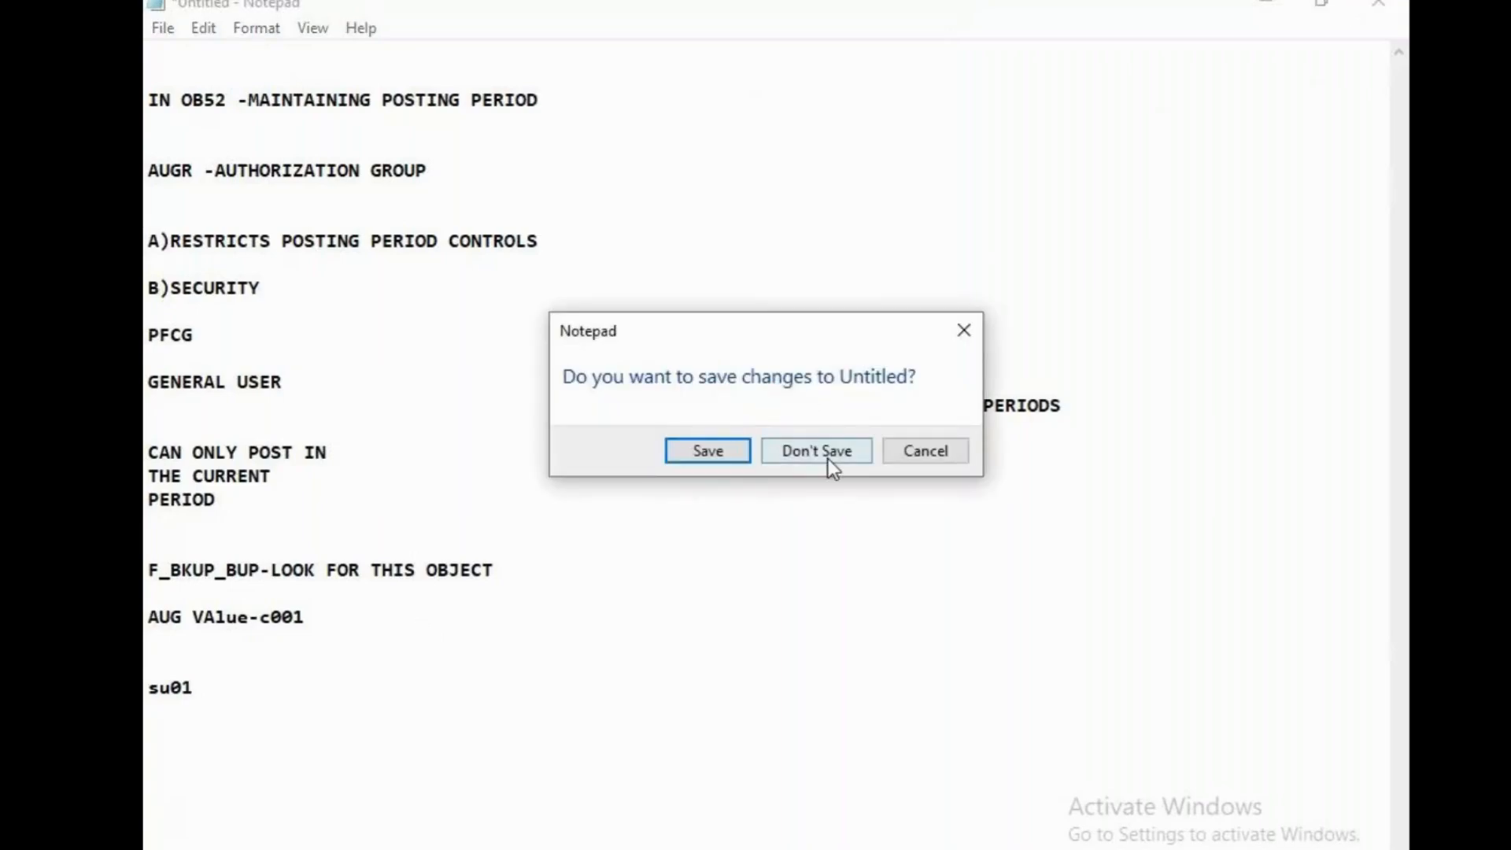
click(924, 453)
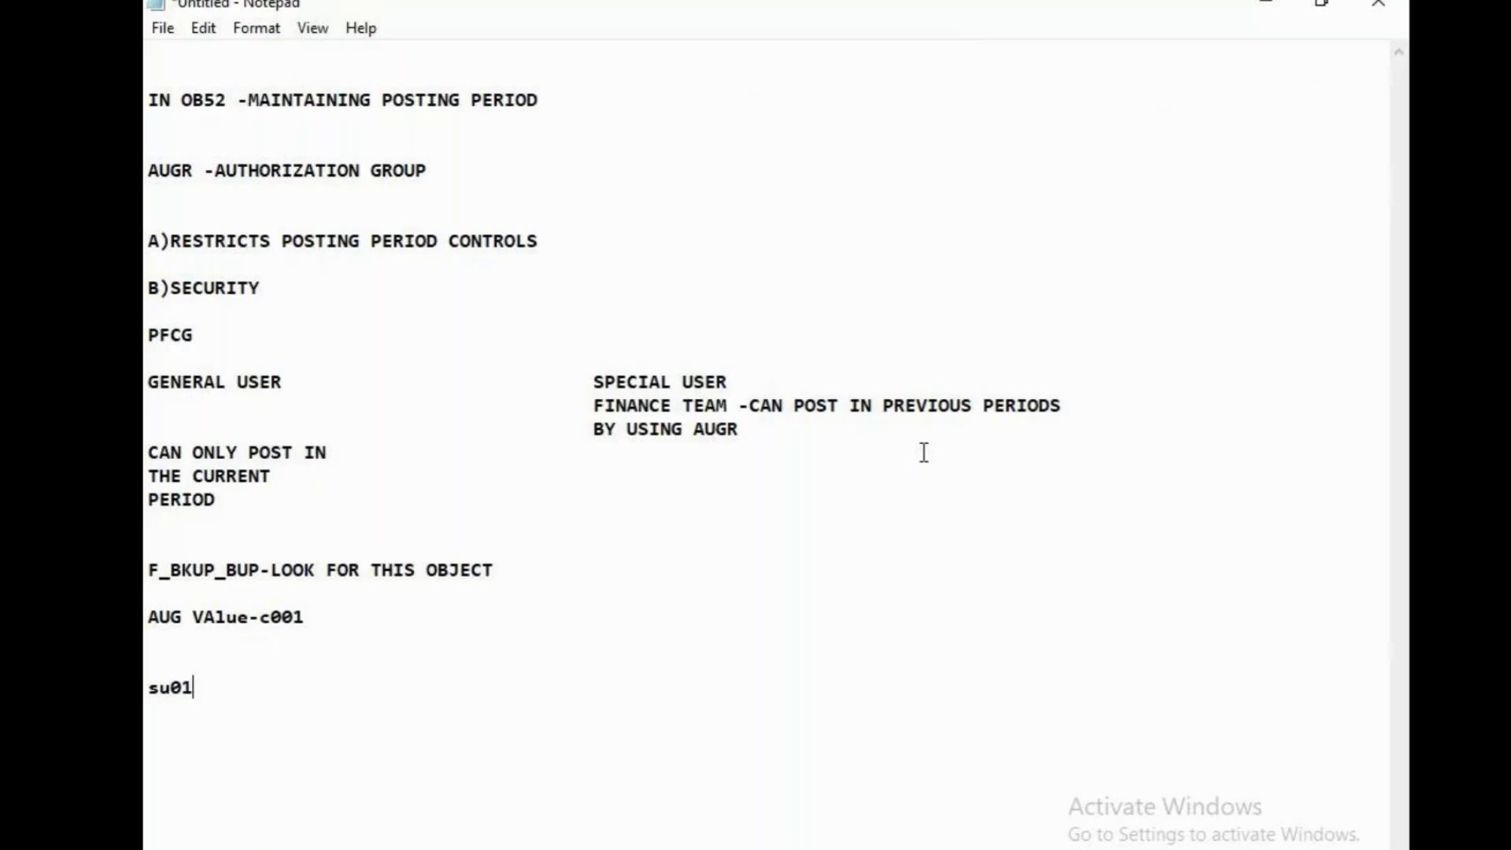
Close the untitled Notepad notes without saving them and switch back to the SAP window
click(1378, 4)
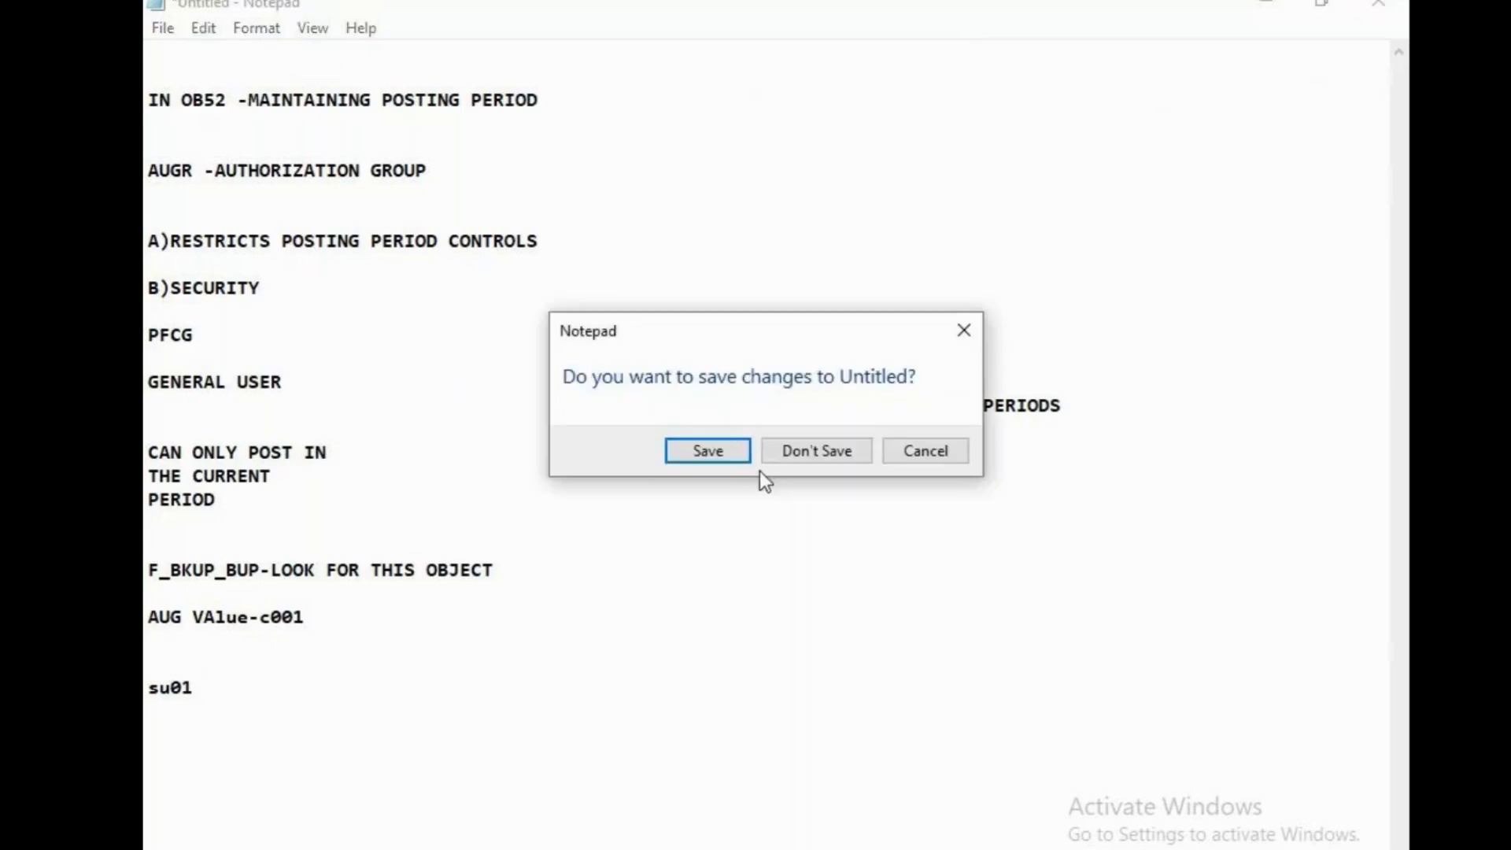
click(817, 449)
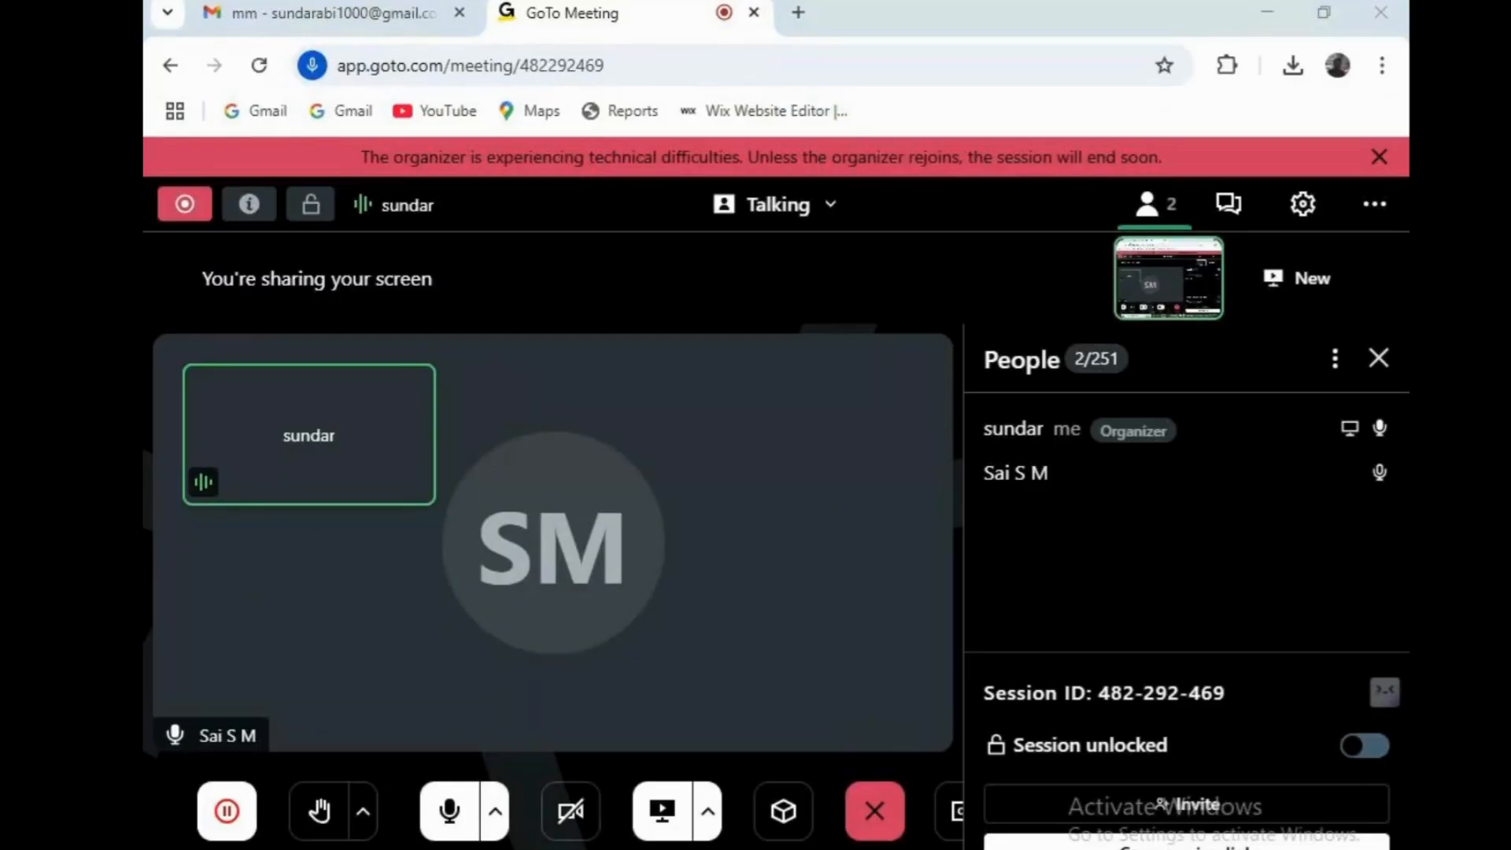
mouse_move(843, 833)
click(676, 800)
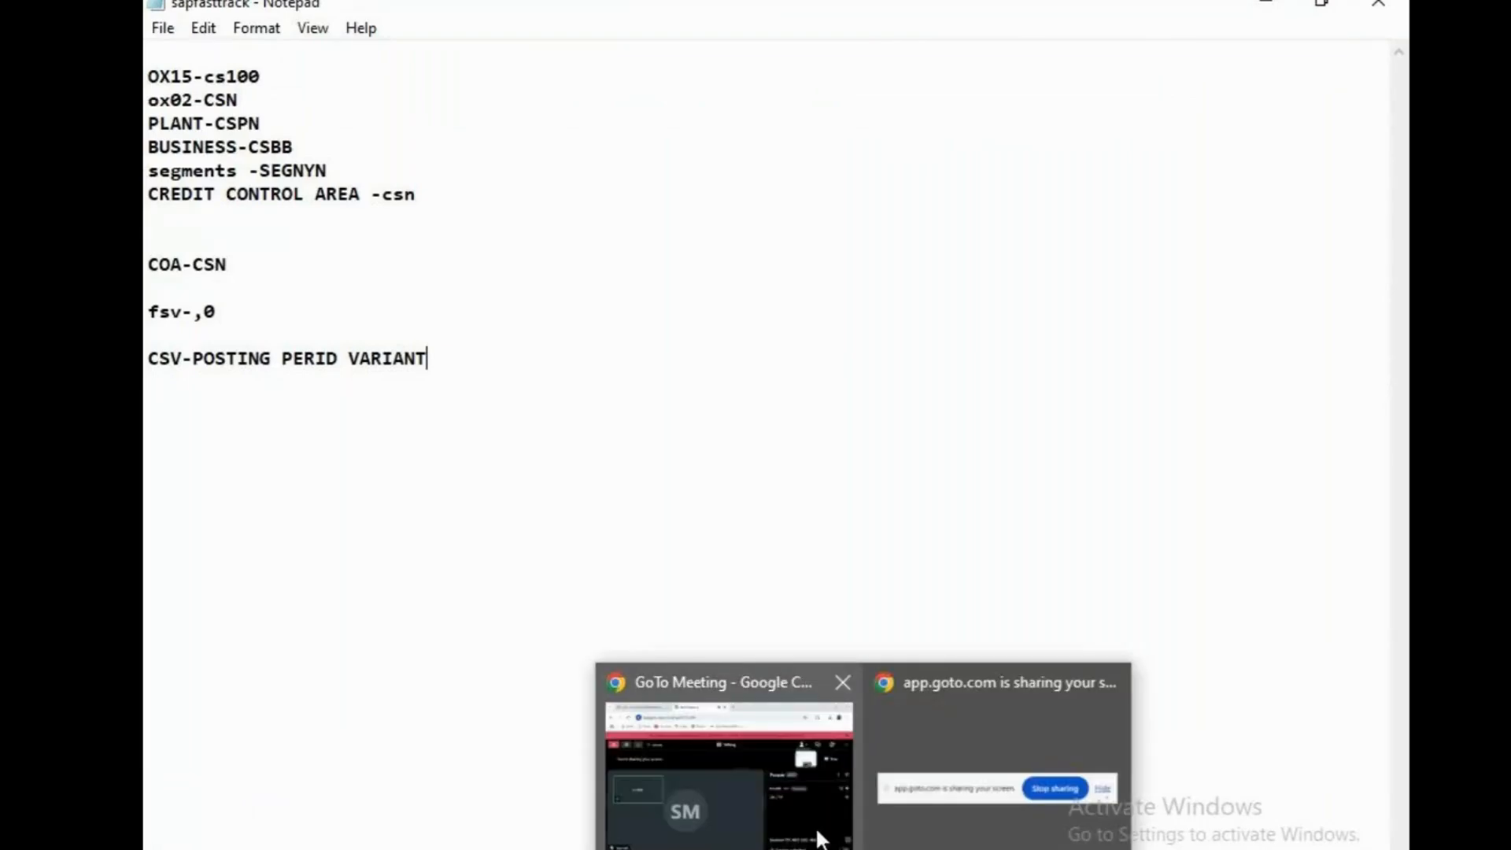
click(819, 839)
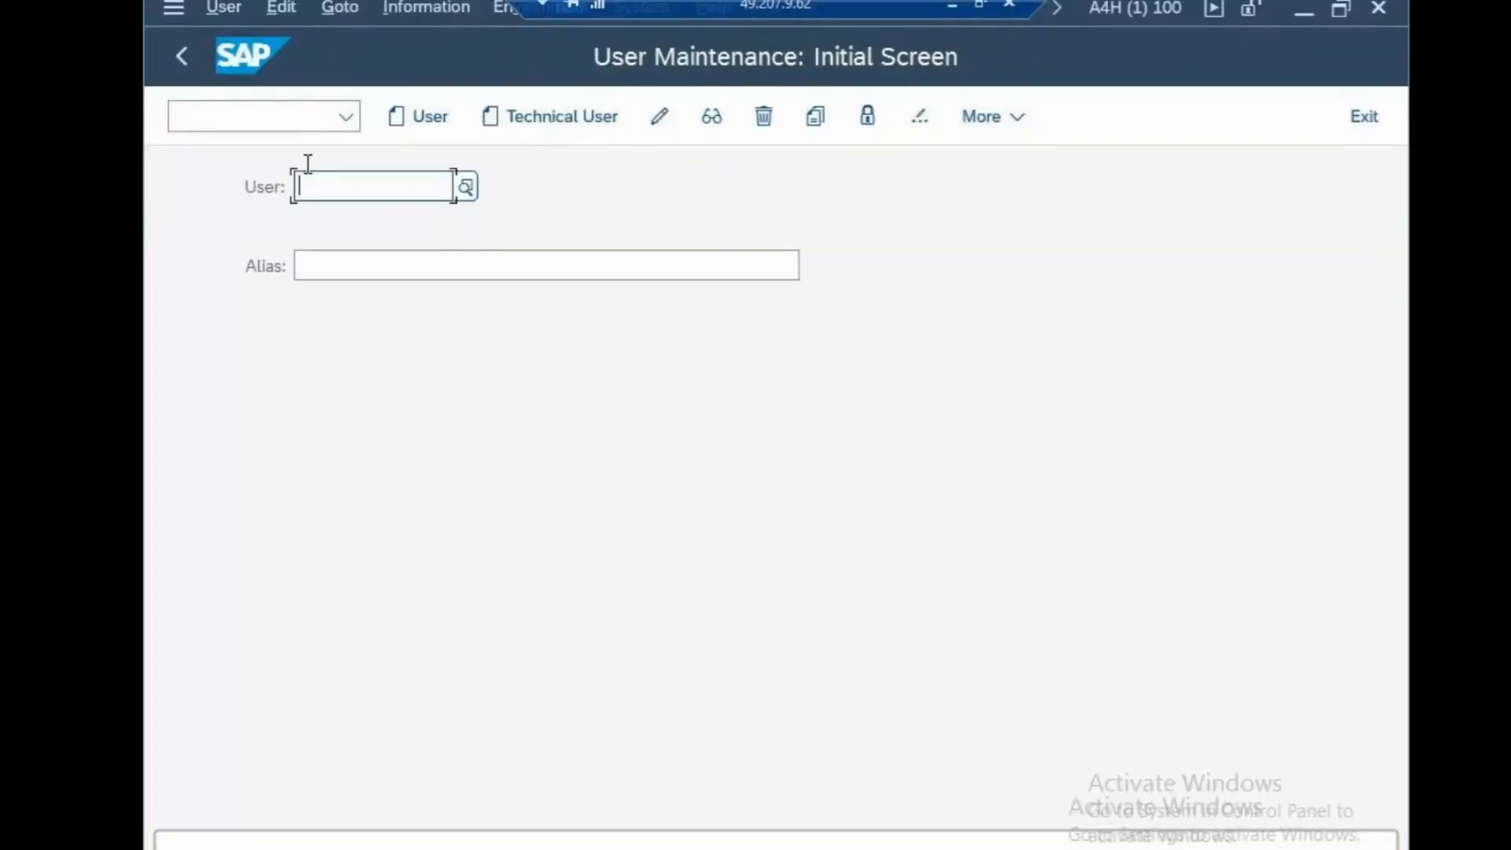
Open the G/L account groups overview with transaction /nobd4 and start adding new entries
click(276, 118)
text(/no)
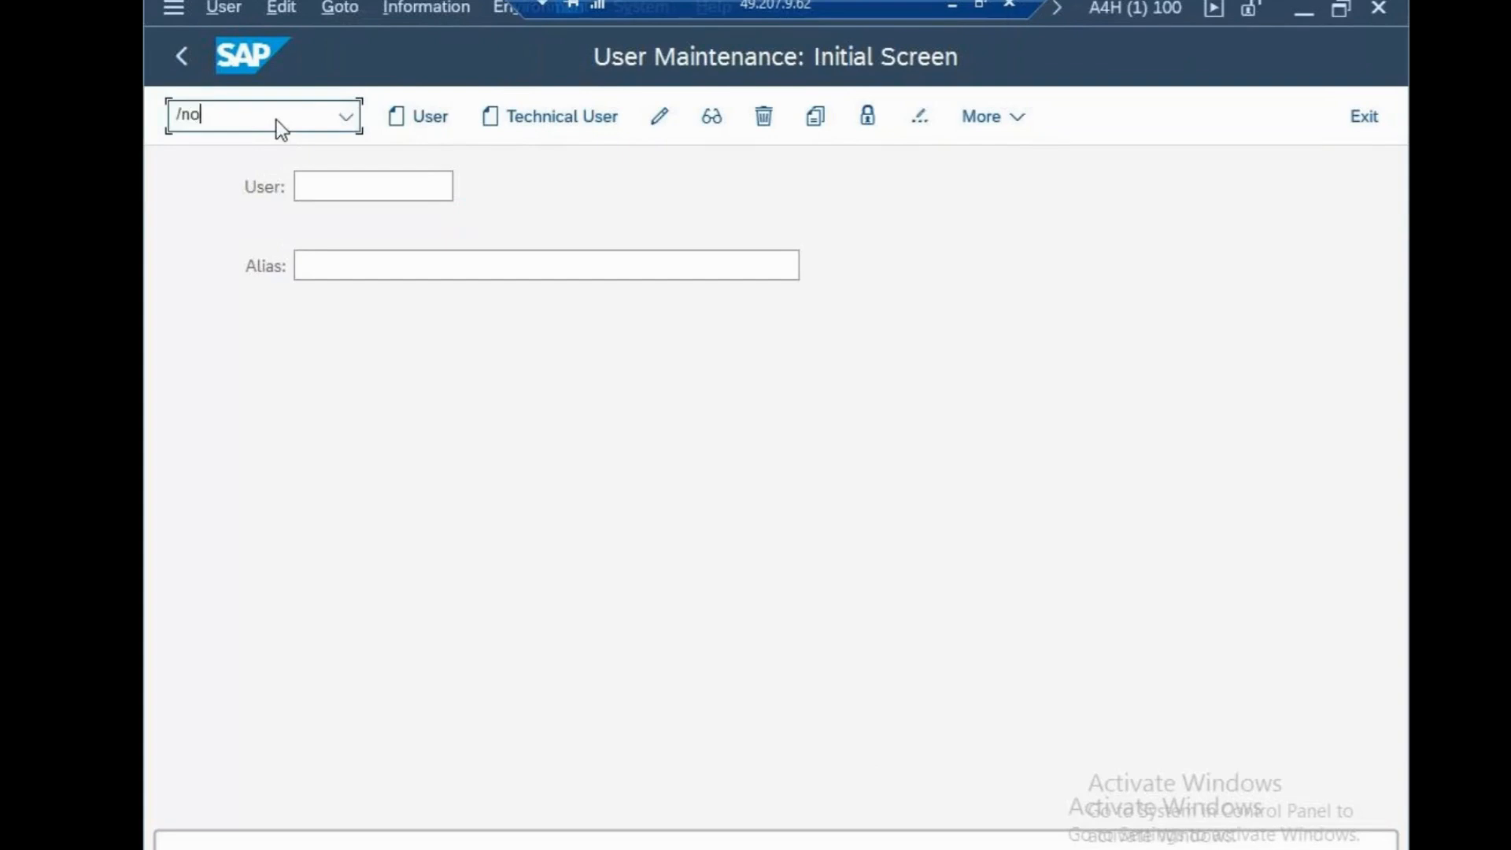
text(bd4)
key(Return)
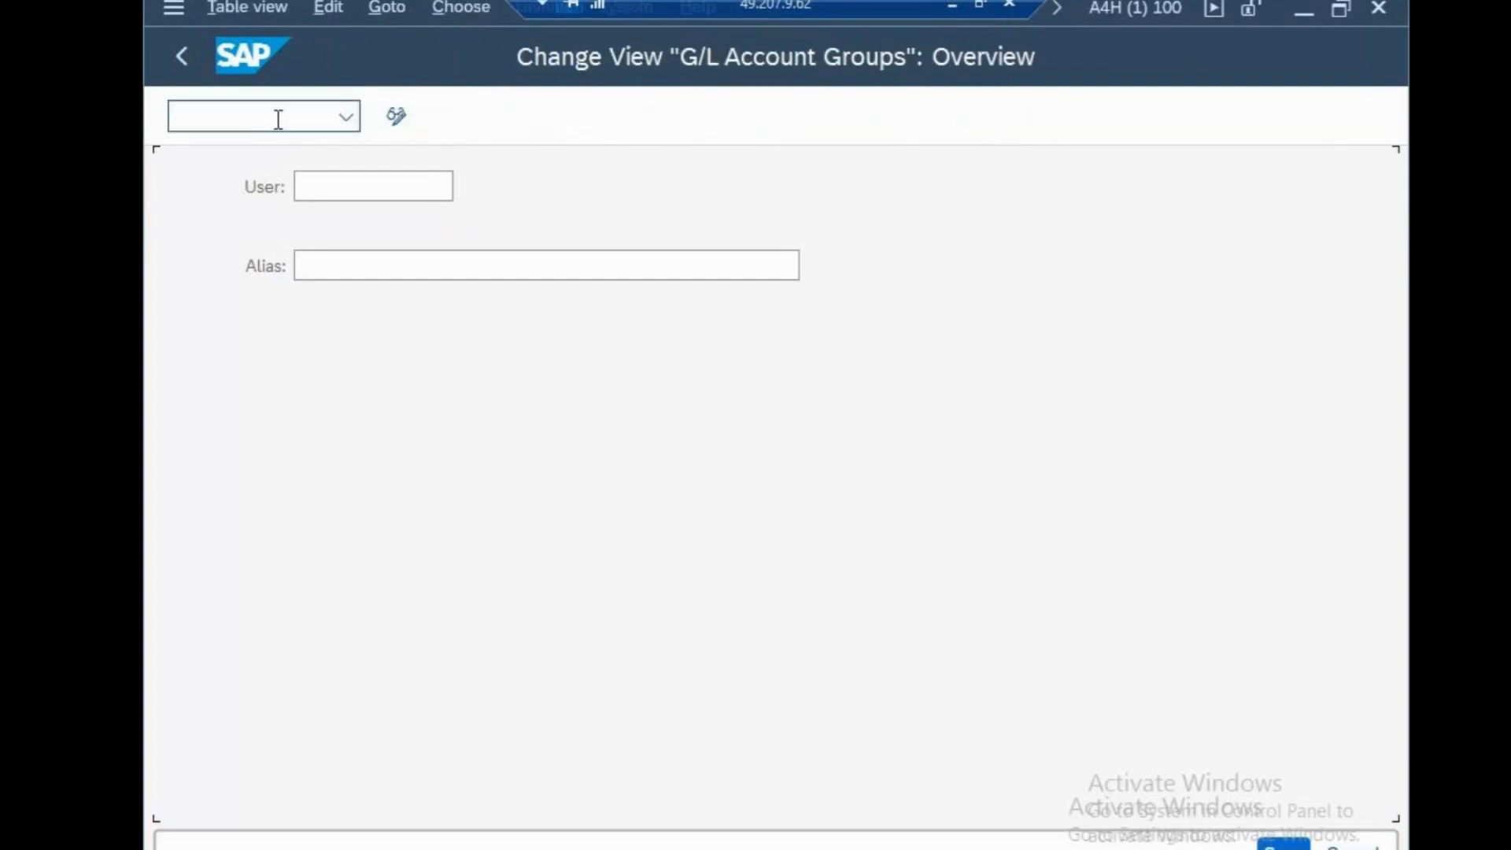
click(626, 118)
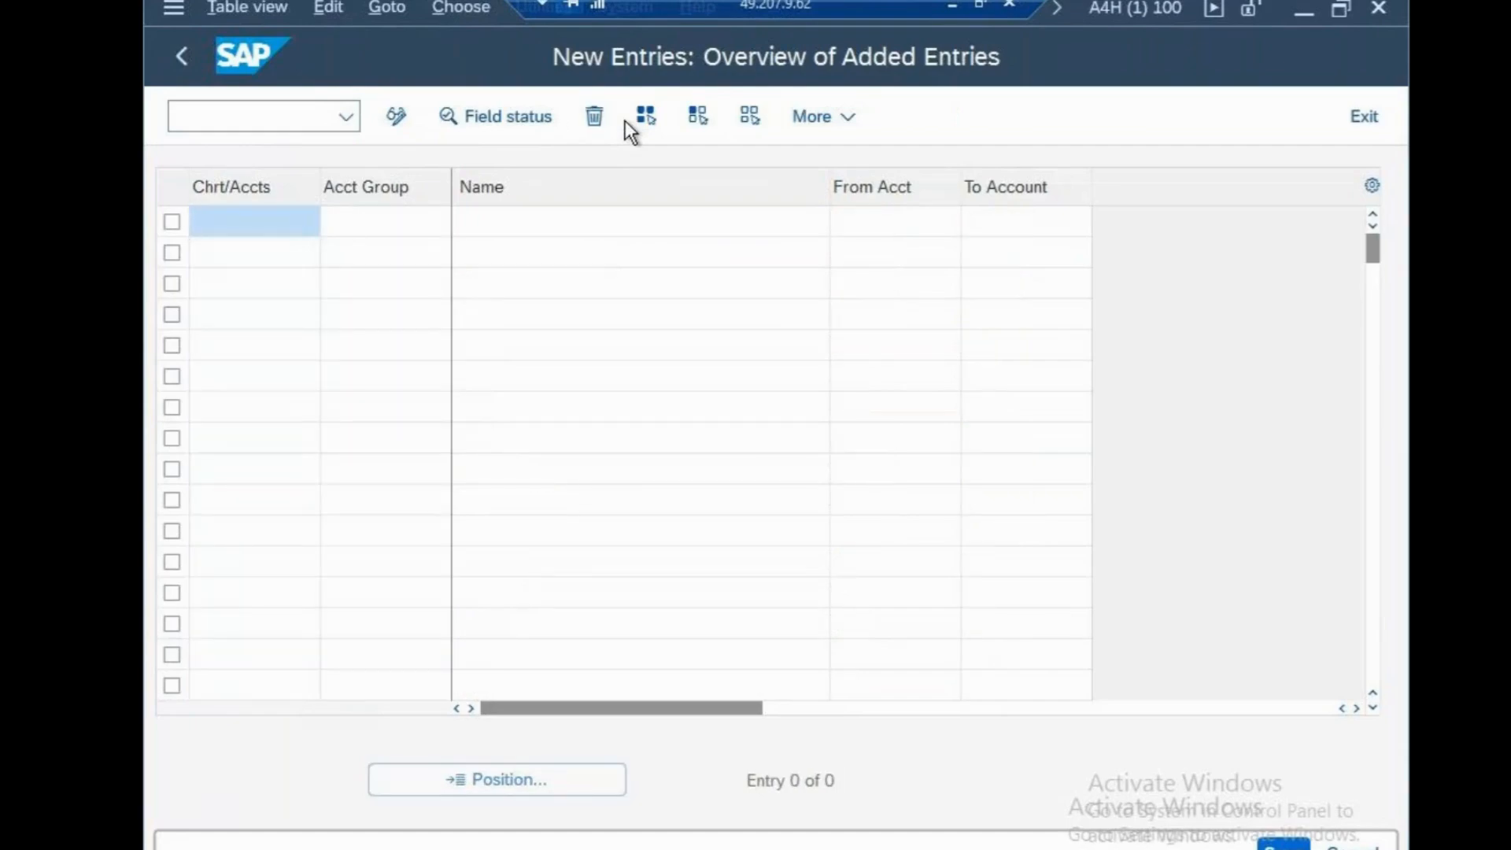
Enter account group LIAB named LIABILITIES for chart of accounts CSN in the first row
text(cs)
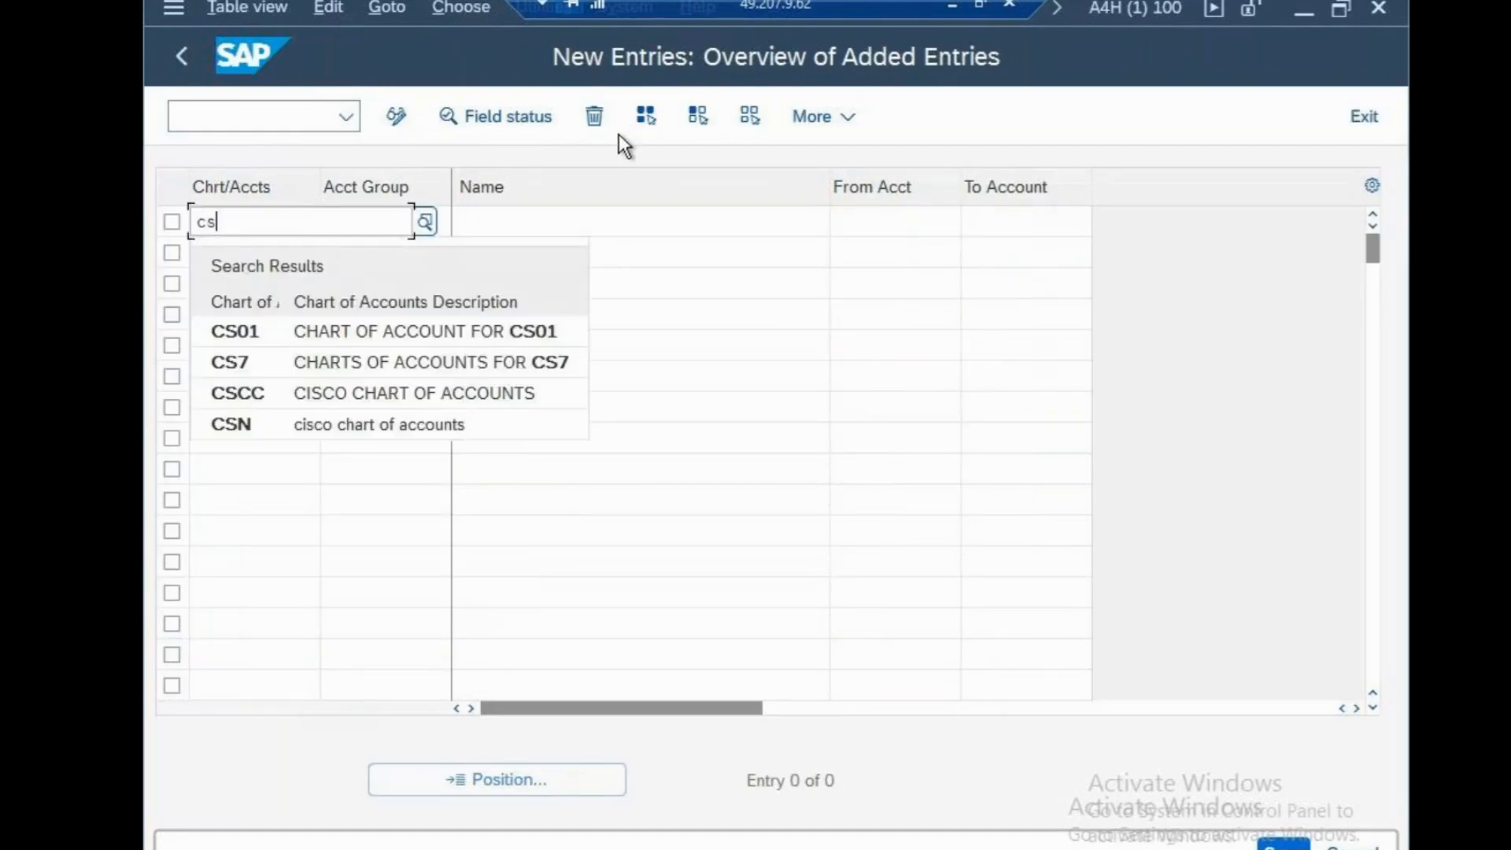
click(338, 425)
click(395, 216)
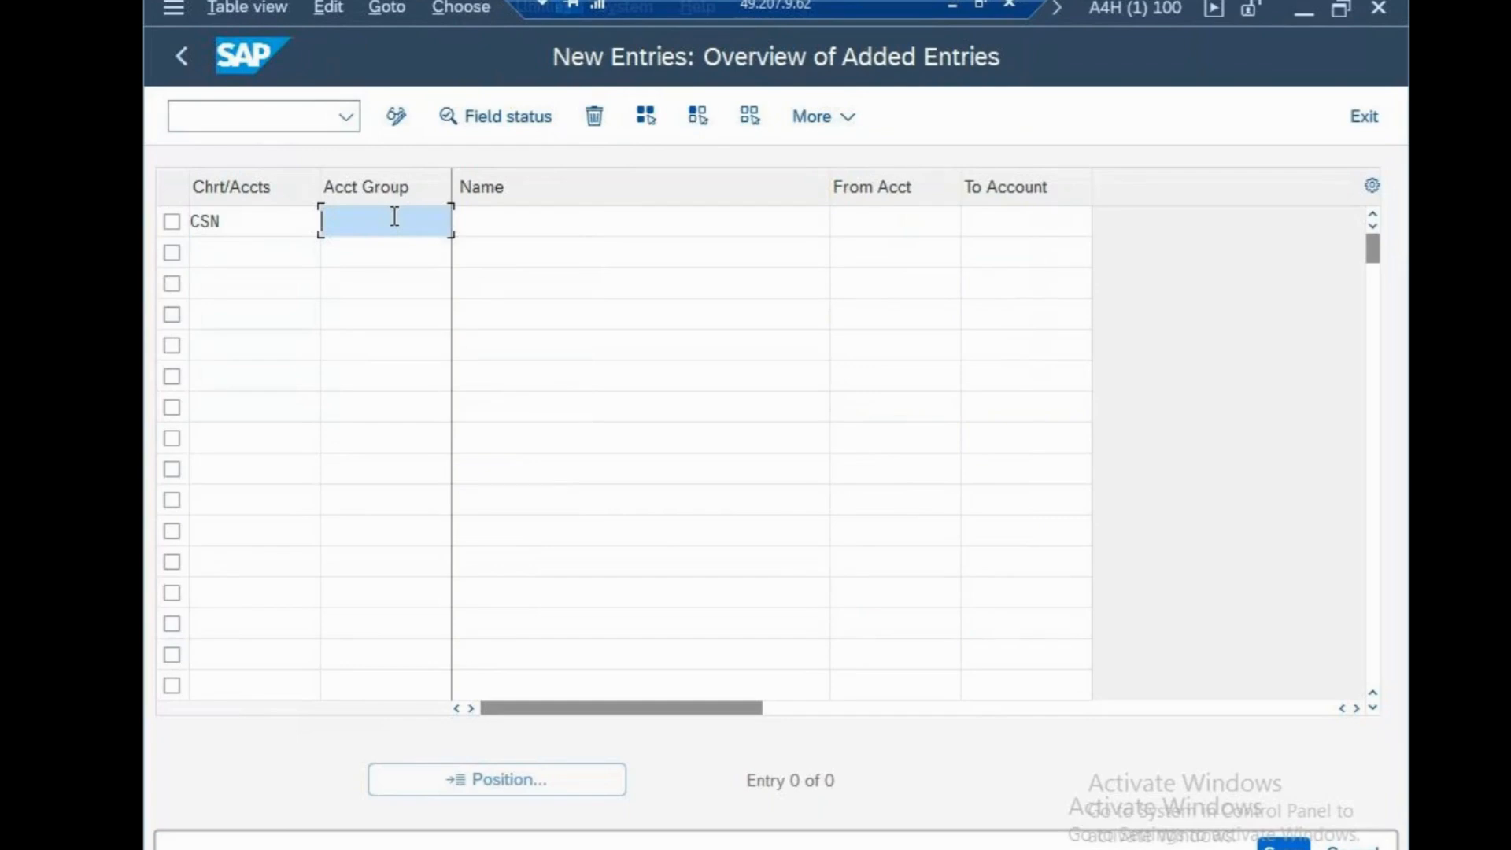
text(LIA)
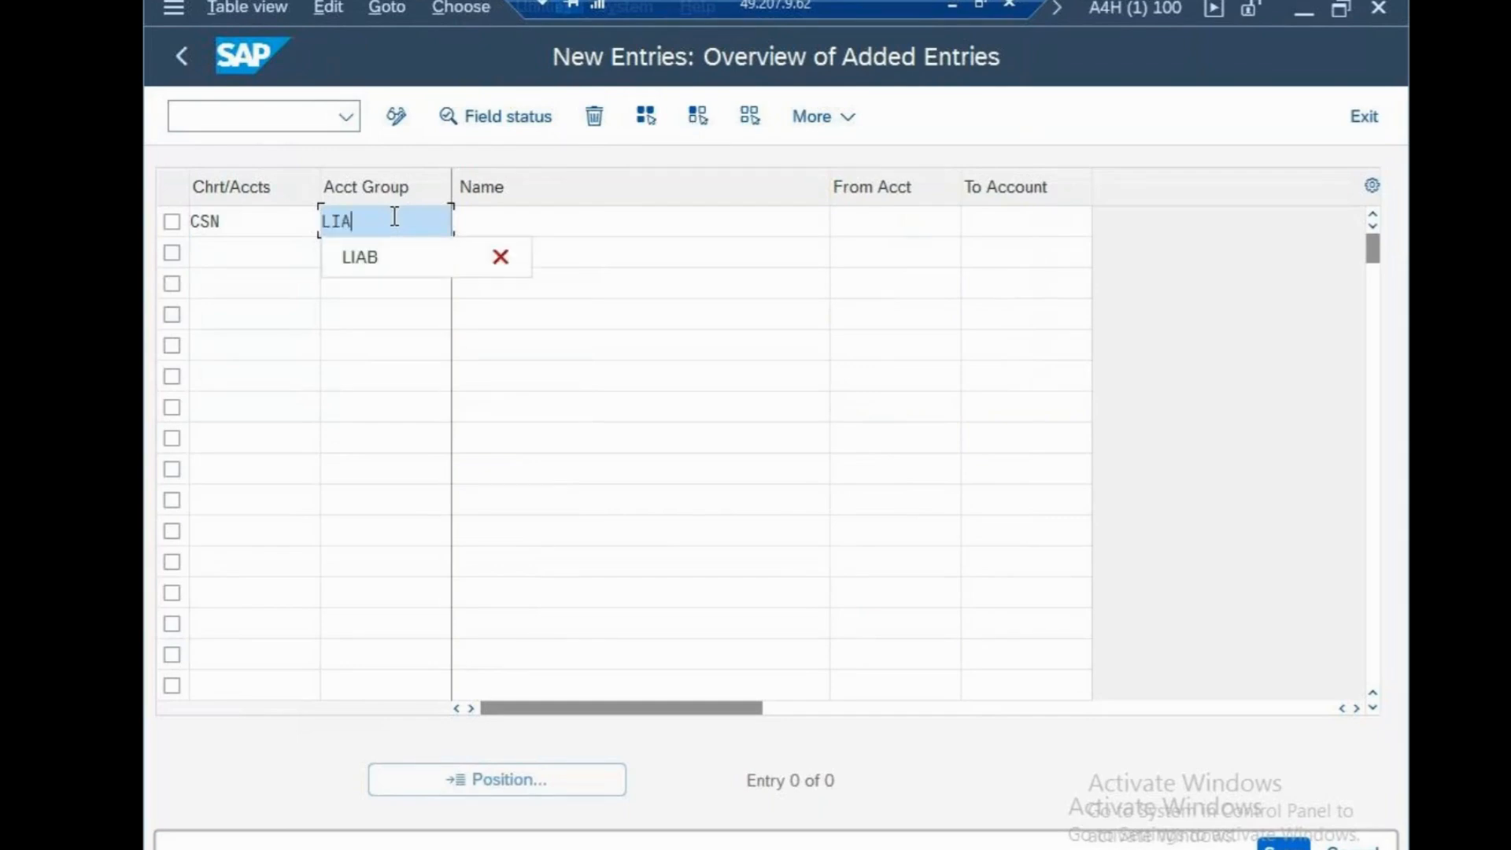
text(B)
click(464, 221)
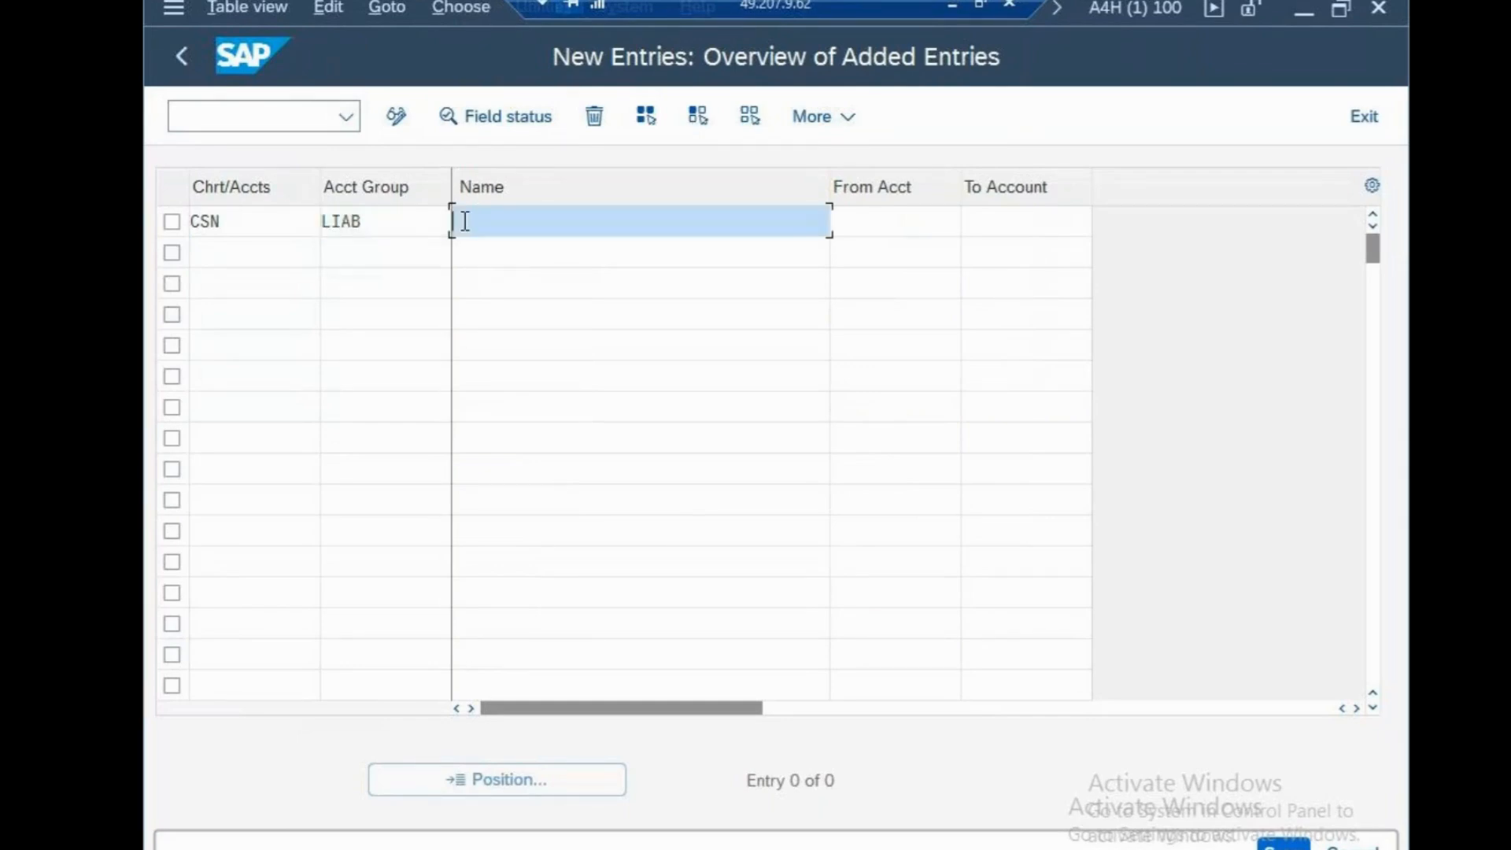
text(LIABIL)
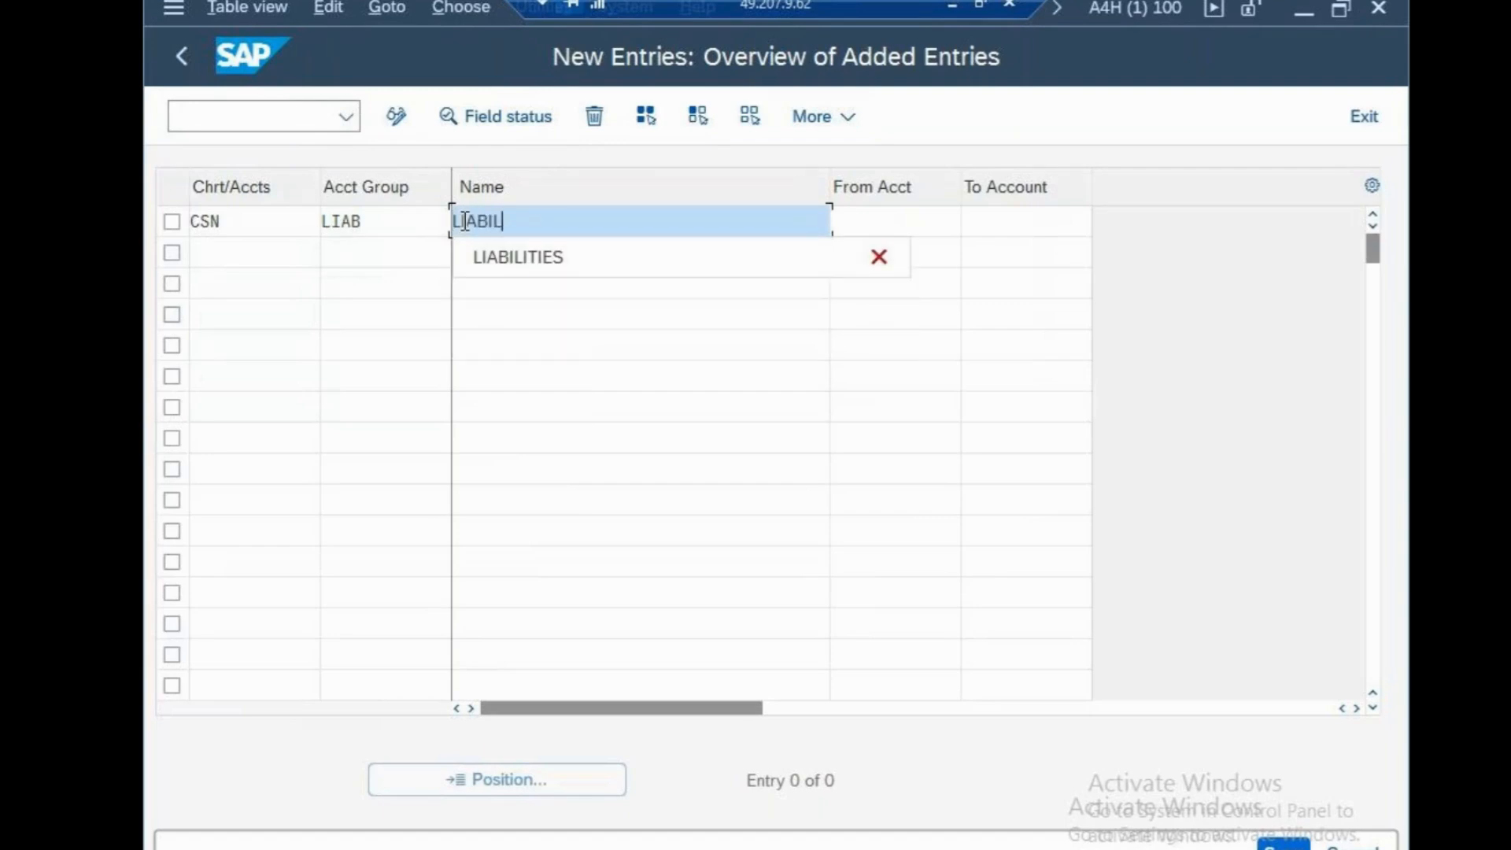
text(ITIES)
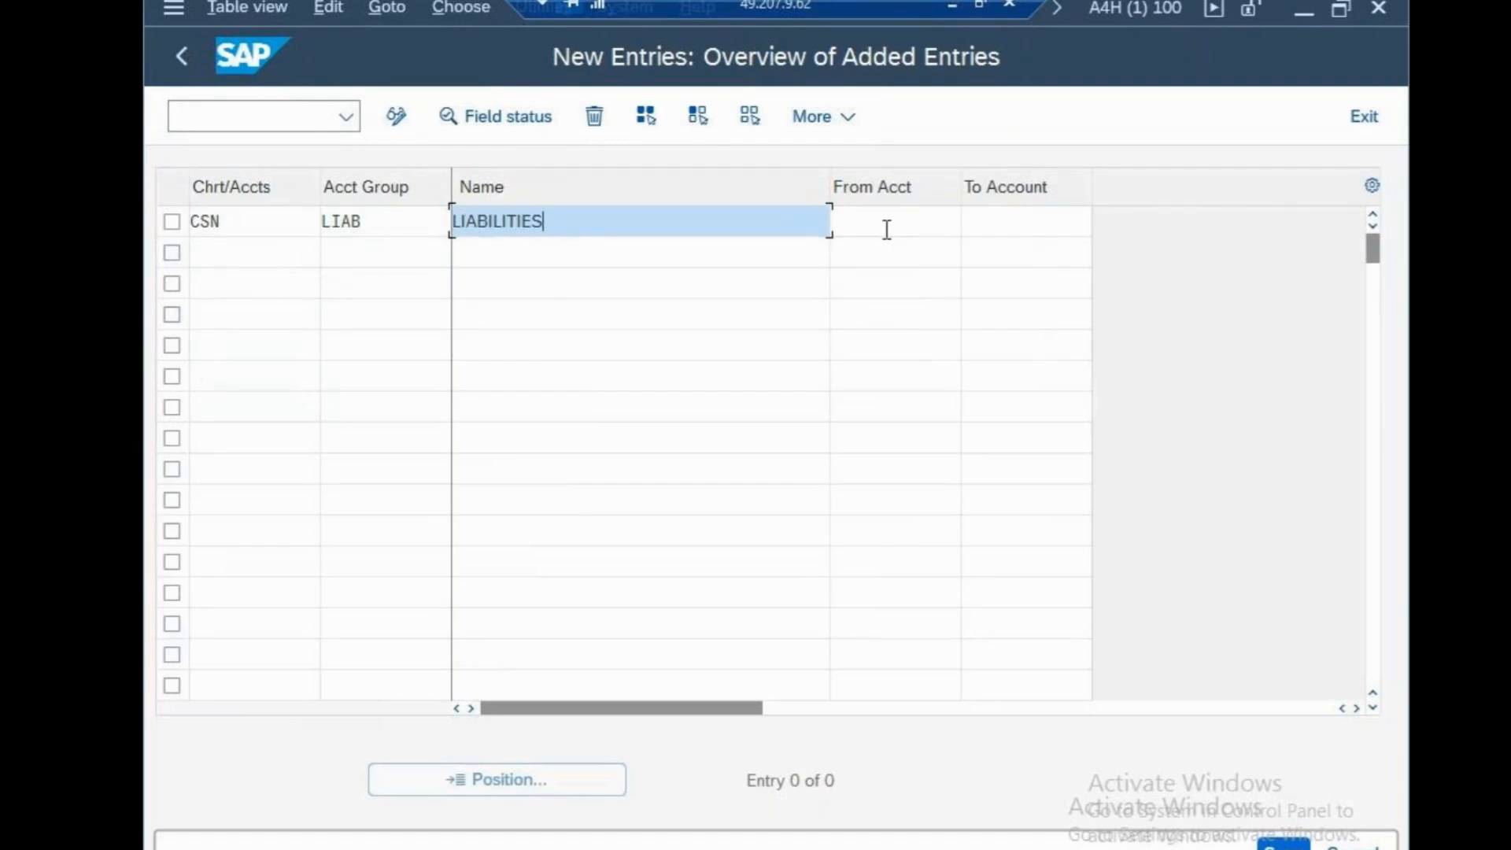
Set the account range of the LIAB group from 1000 to 1999
click(905, 226)
text(1000)
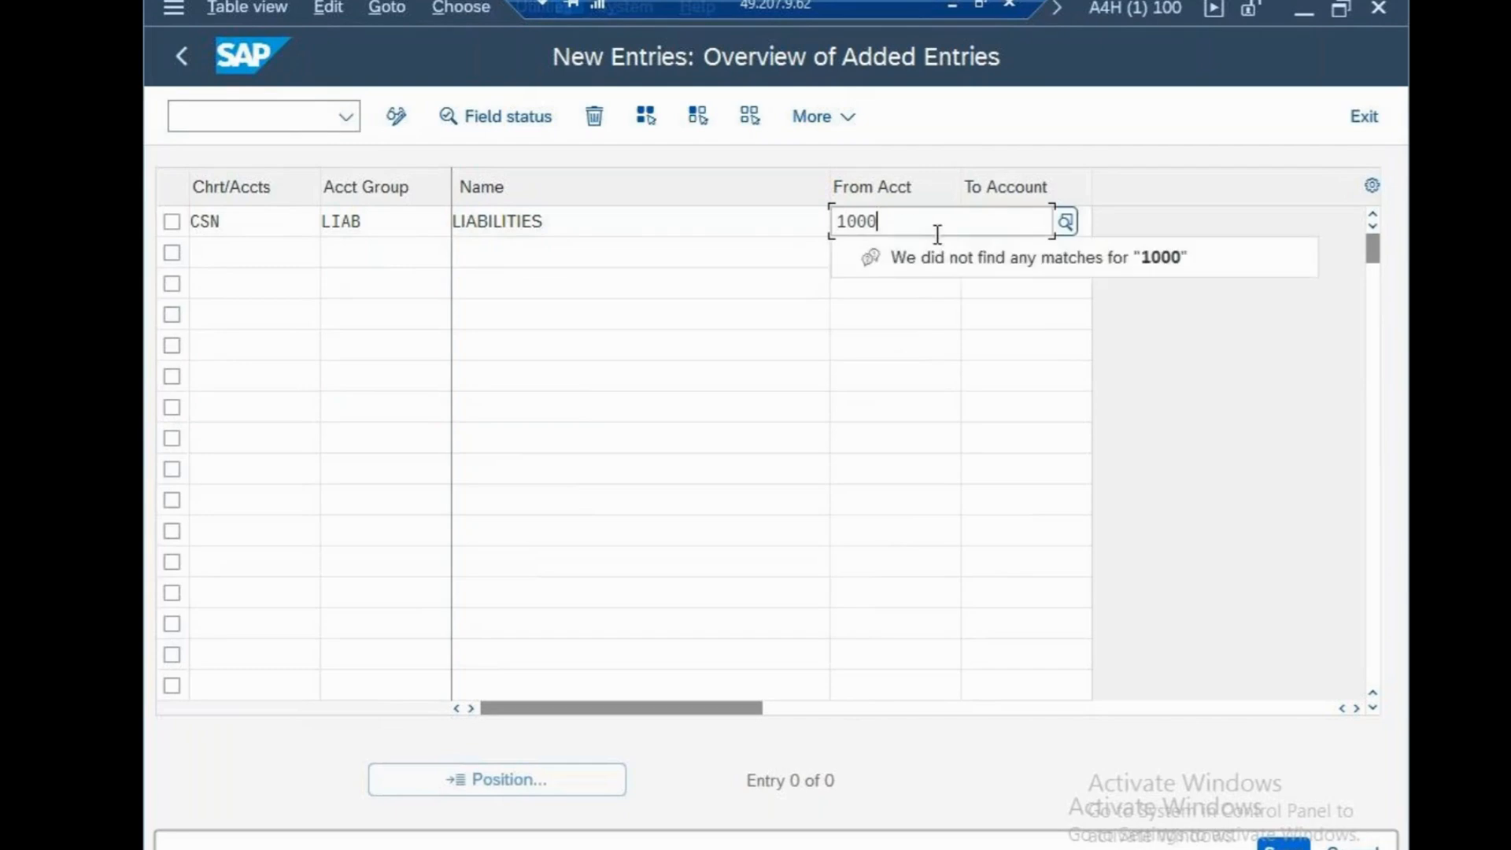
click(959, 375)
click(1005, 228)
text(1999)
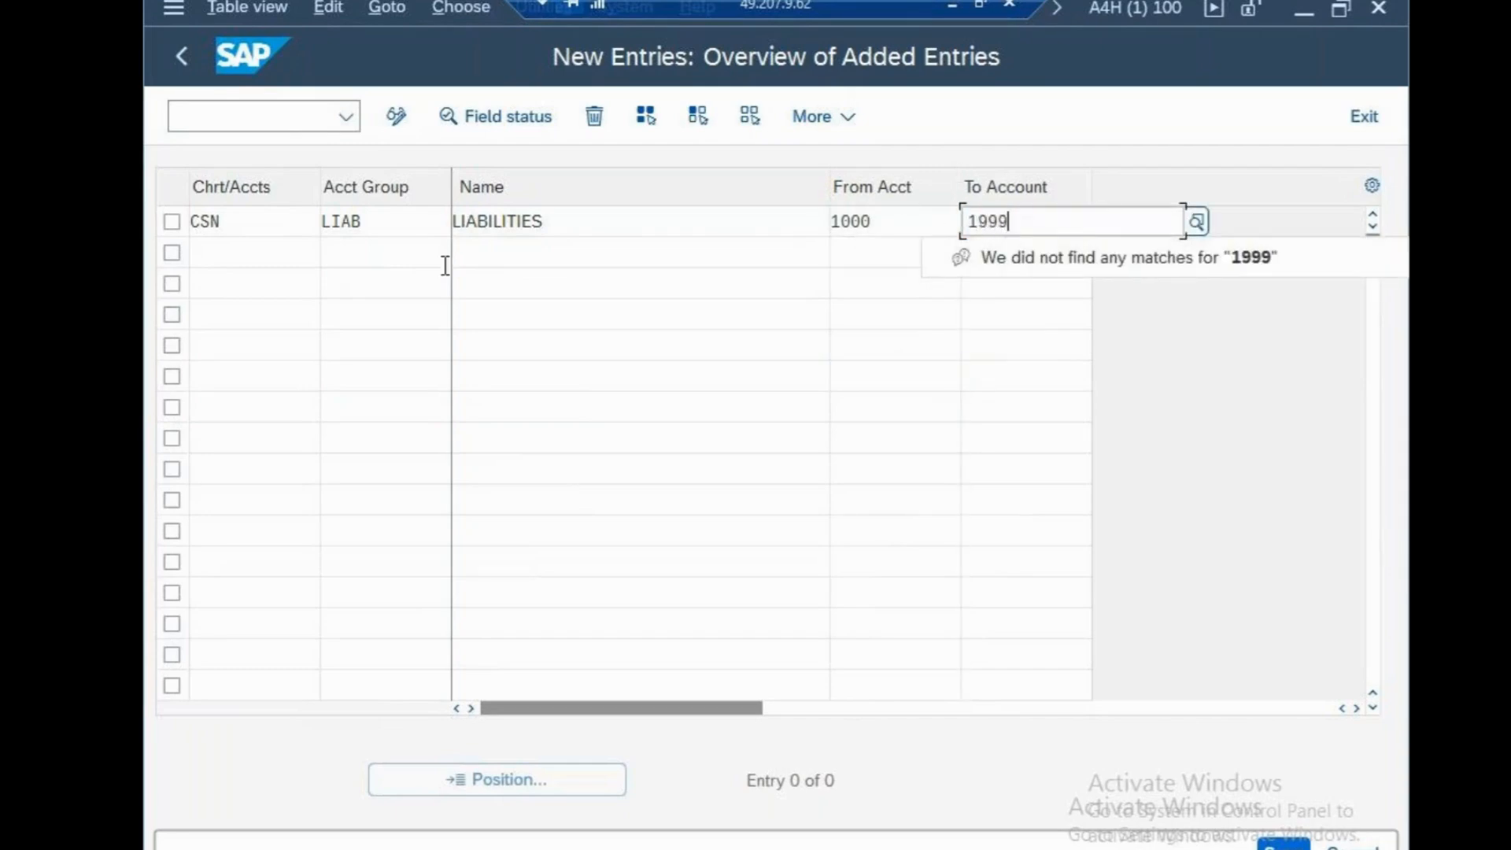
Enter account group ASST named ASSETS for chart of accounts CSN in the second row
click(250, 262)
text(CSN)
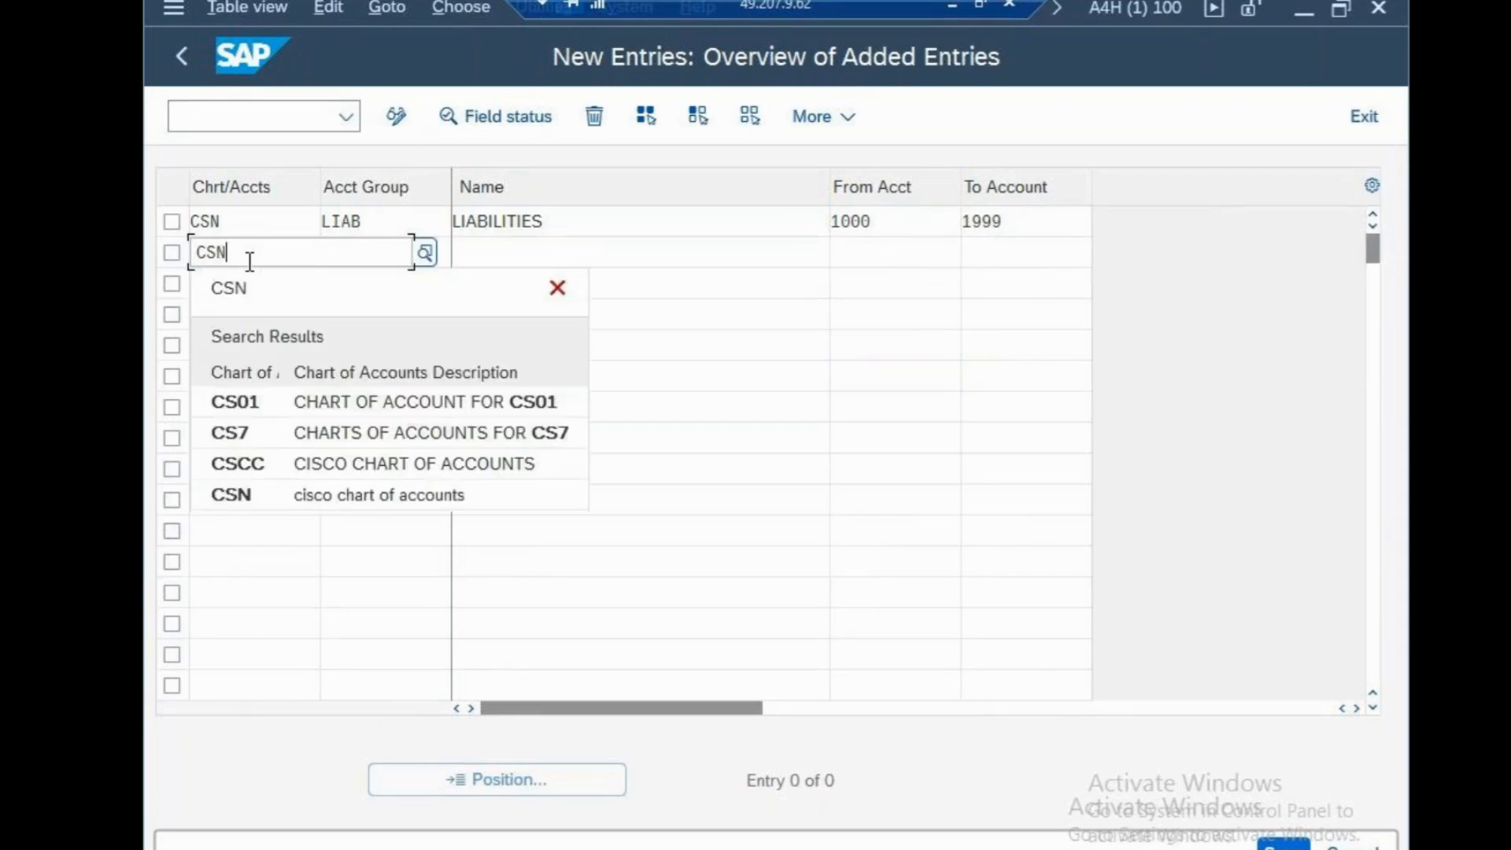
click(354, 526)
click(386, 260)
text(ASS)
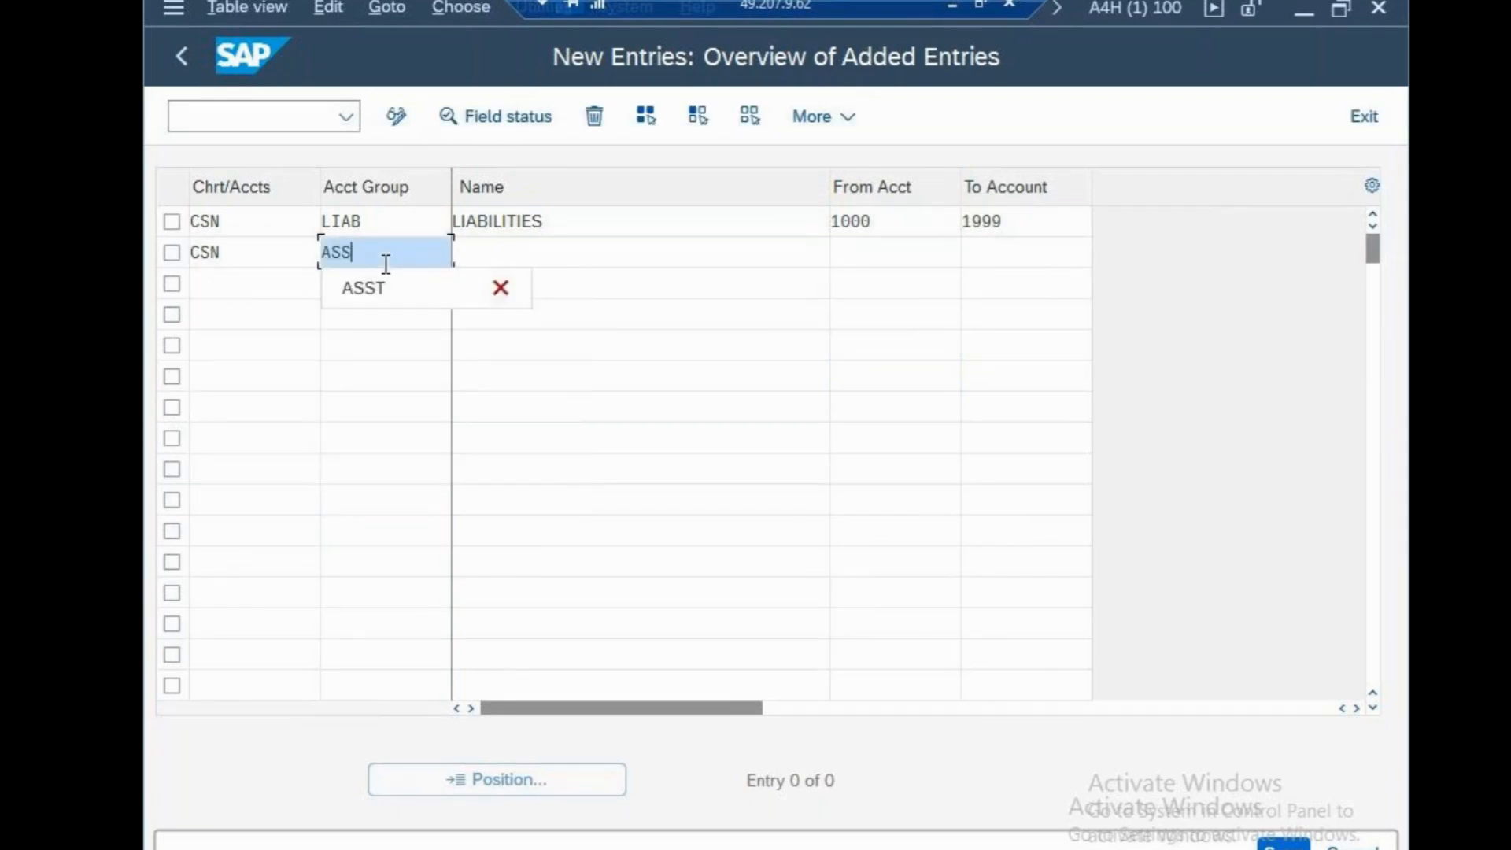
text(T)
click(495, 258)
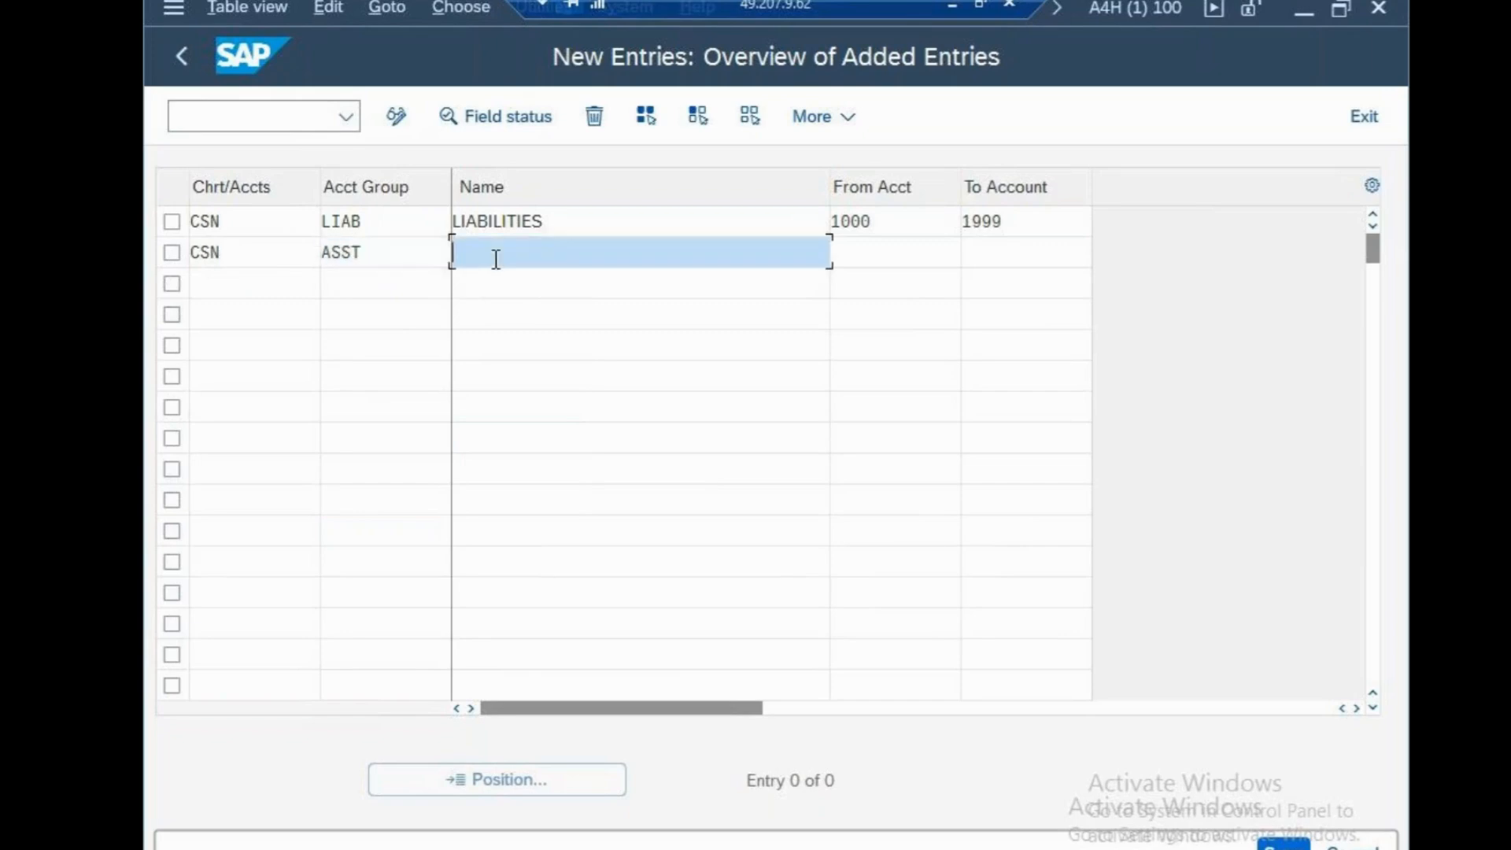
text(ASSETS)
Set the account range of the ASST group from 2000 to 2999
click(868, 259)
text(200)
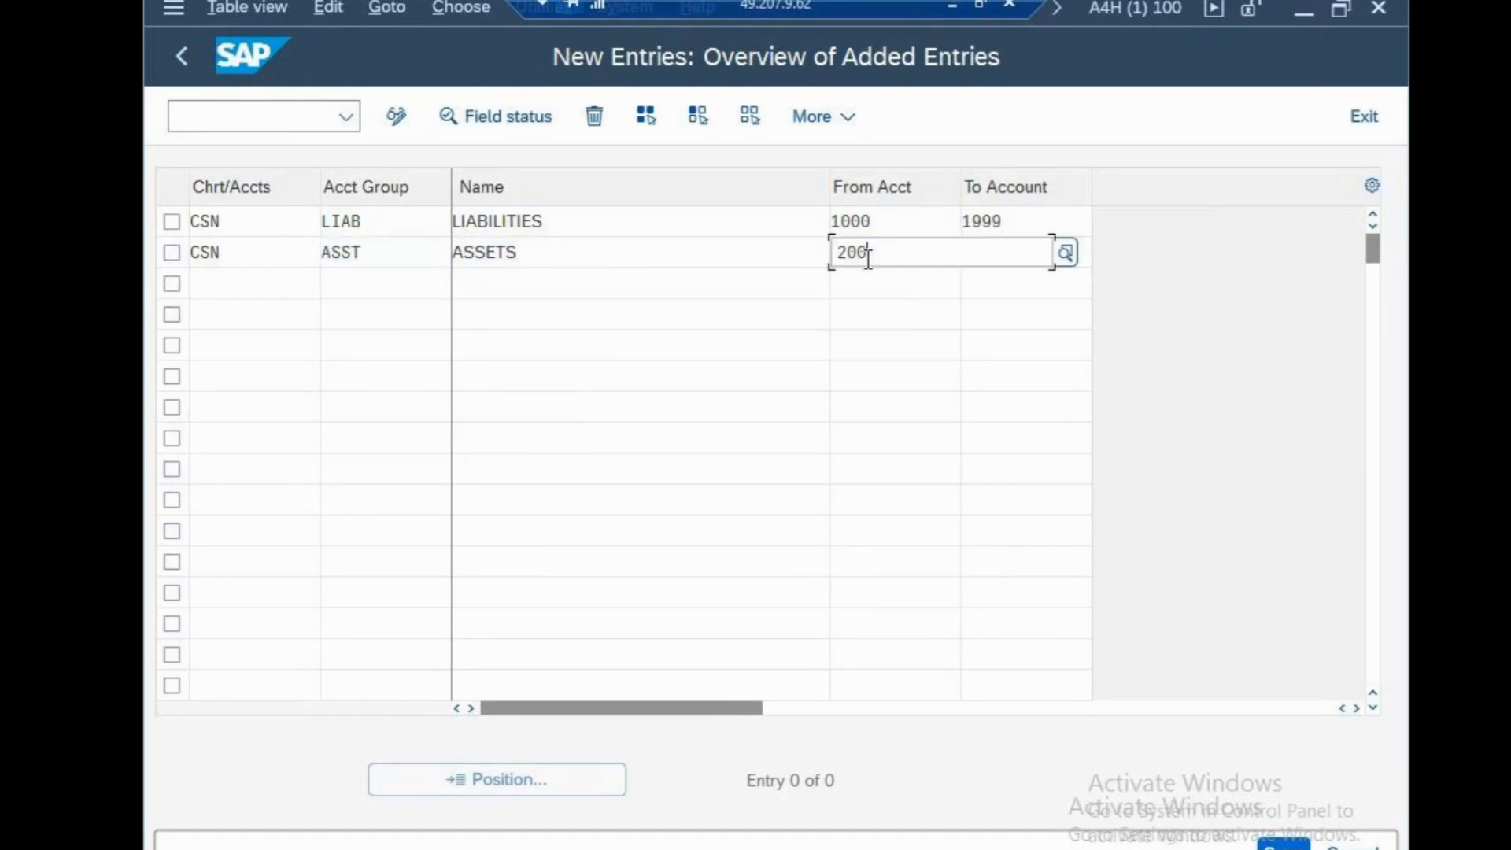
text(0)
key(Tab)
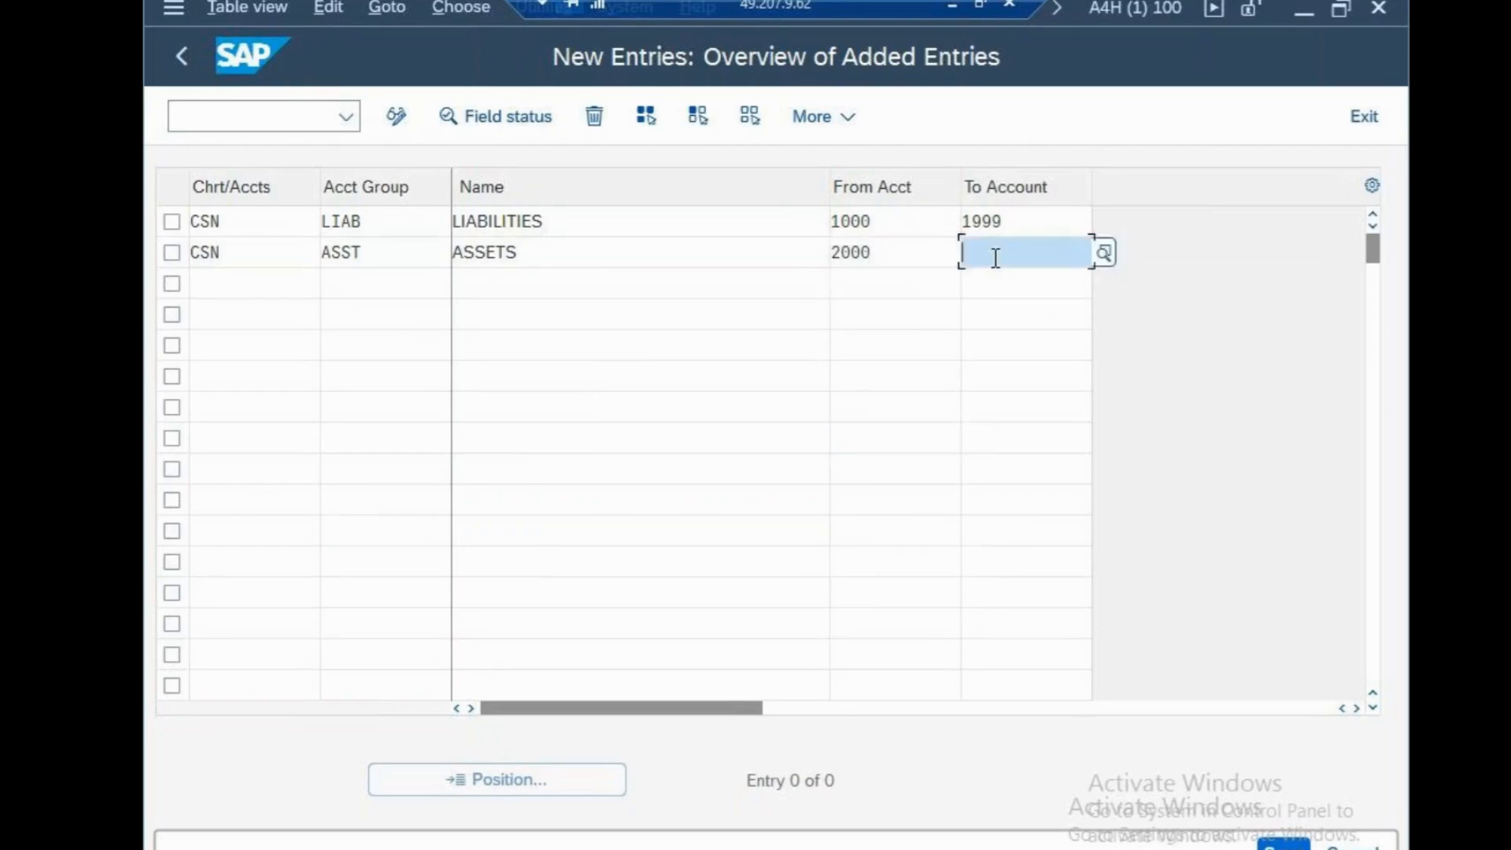
text(2999)
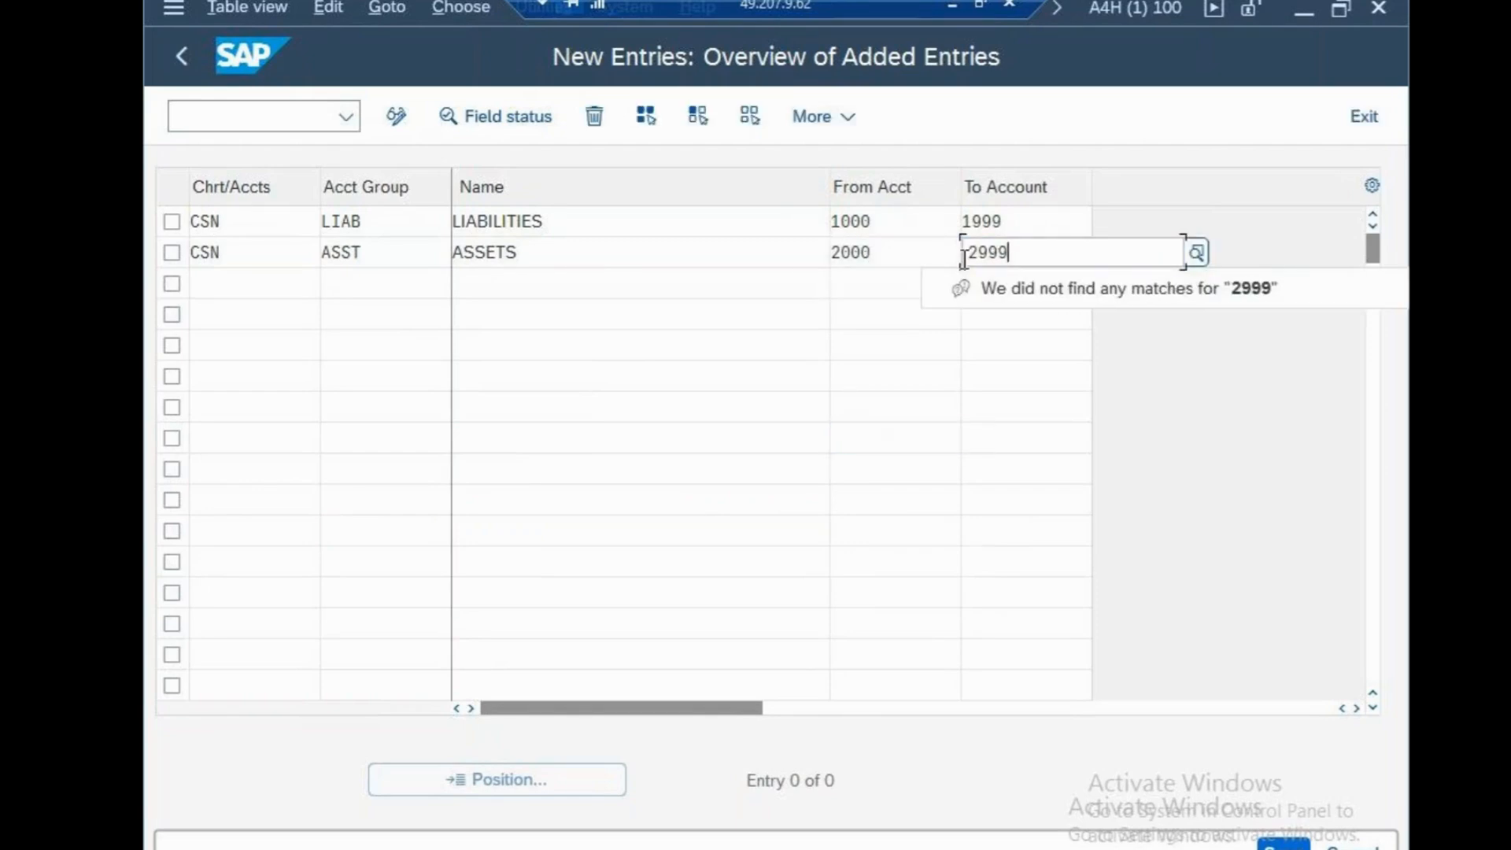
click(716, 398)
Enter chart of accounts CSN with account group EXPN in the third row
click(261, 282)
text(CS)
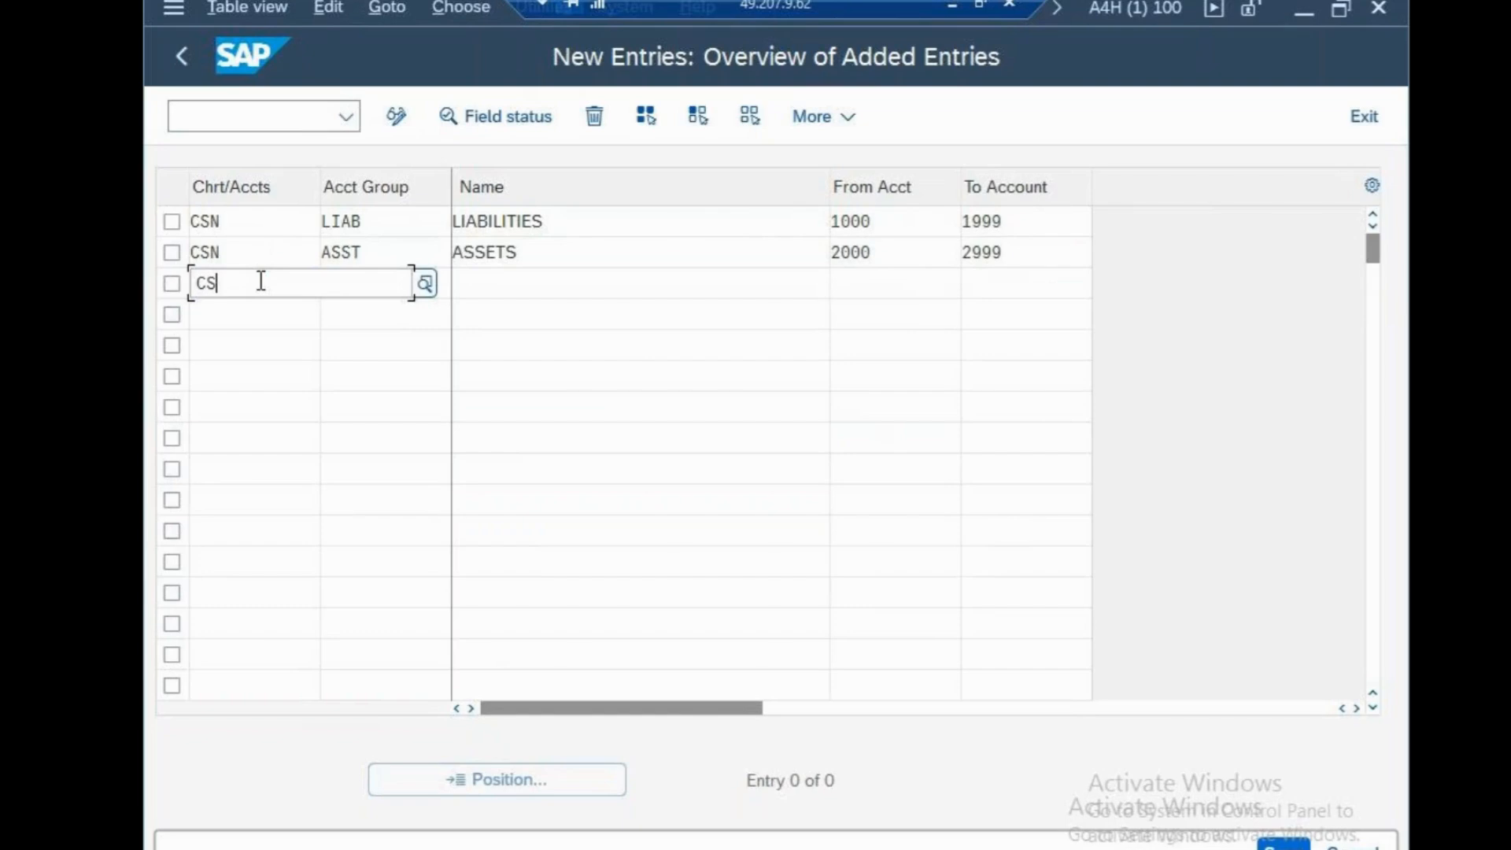
text(N)
click(580, 442)
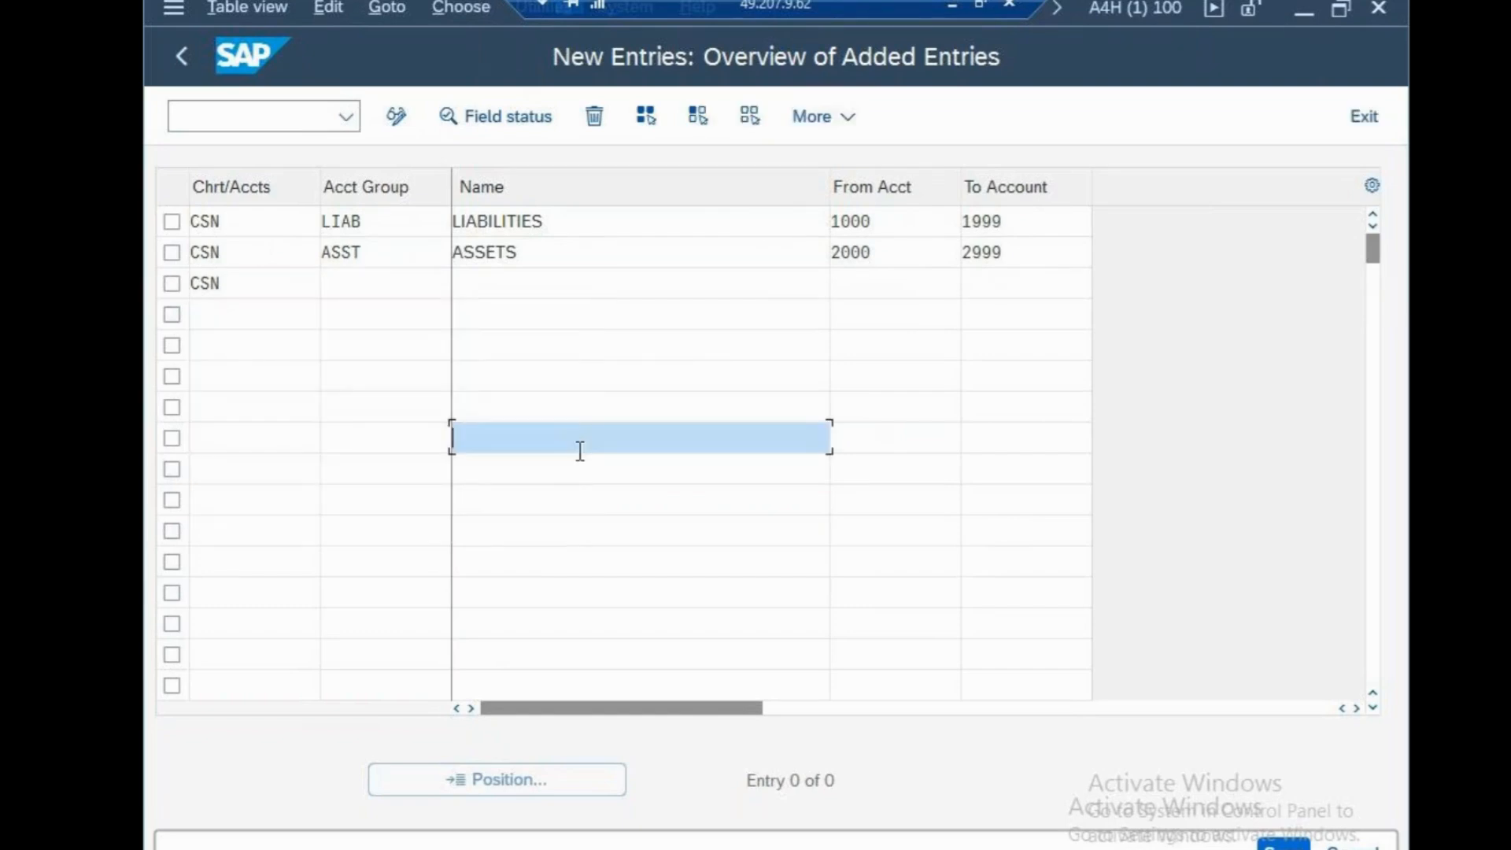
click(383, 291)
text(EX)
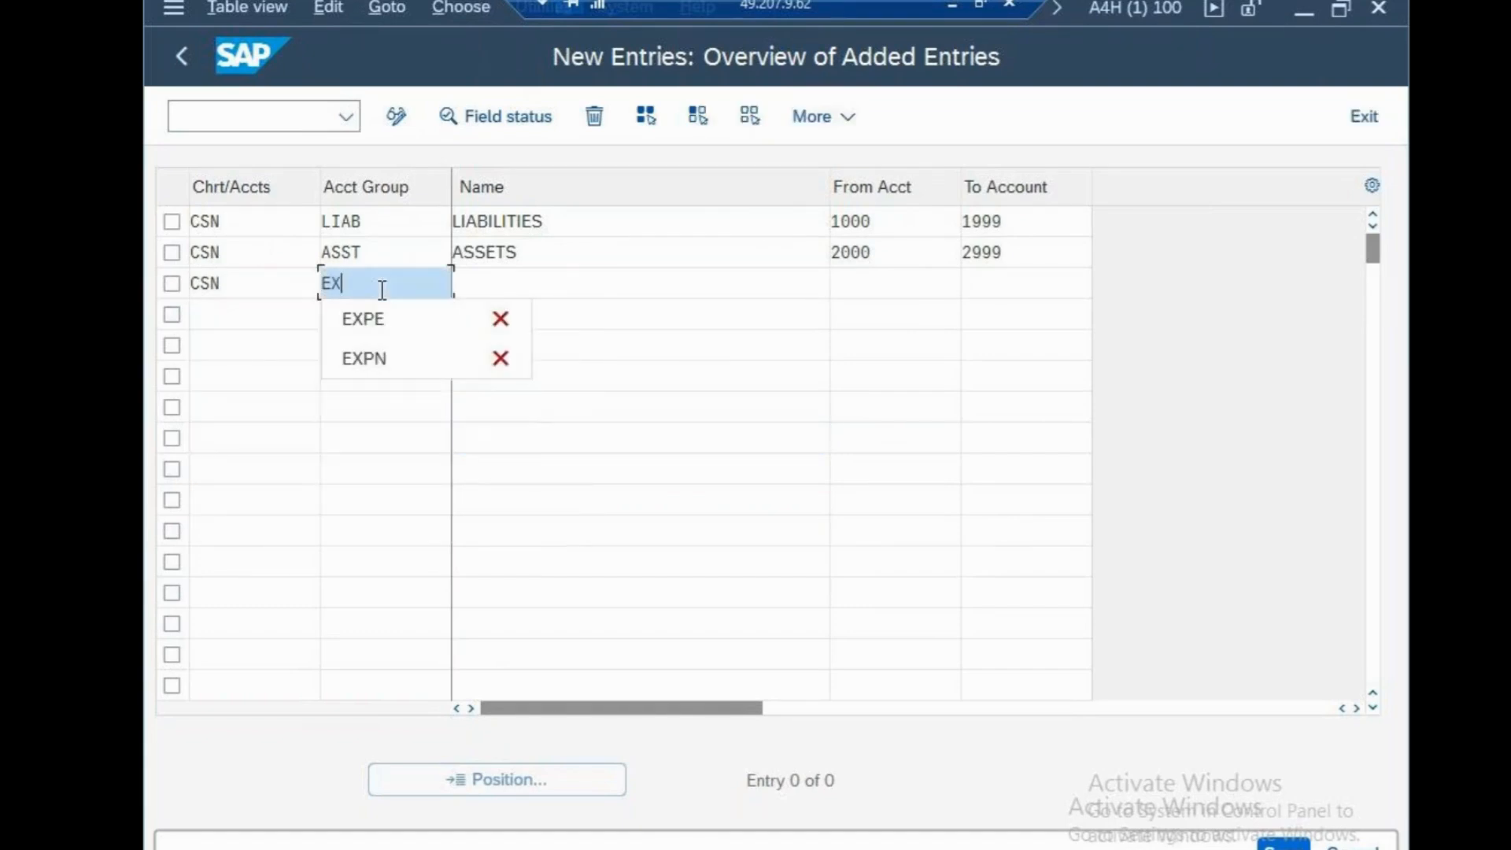
text(PN)
click(381, 437)
Enter chart of accounts CSN with account group INCM in the fourth row
click(256, 323)
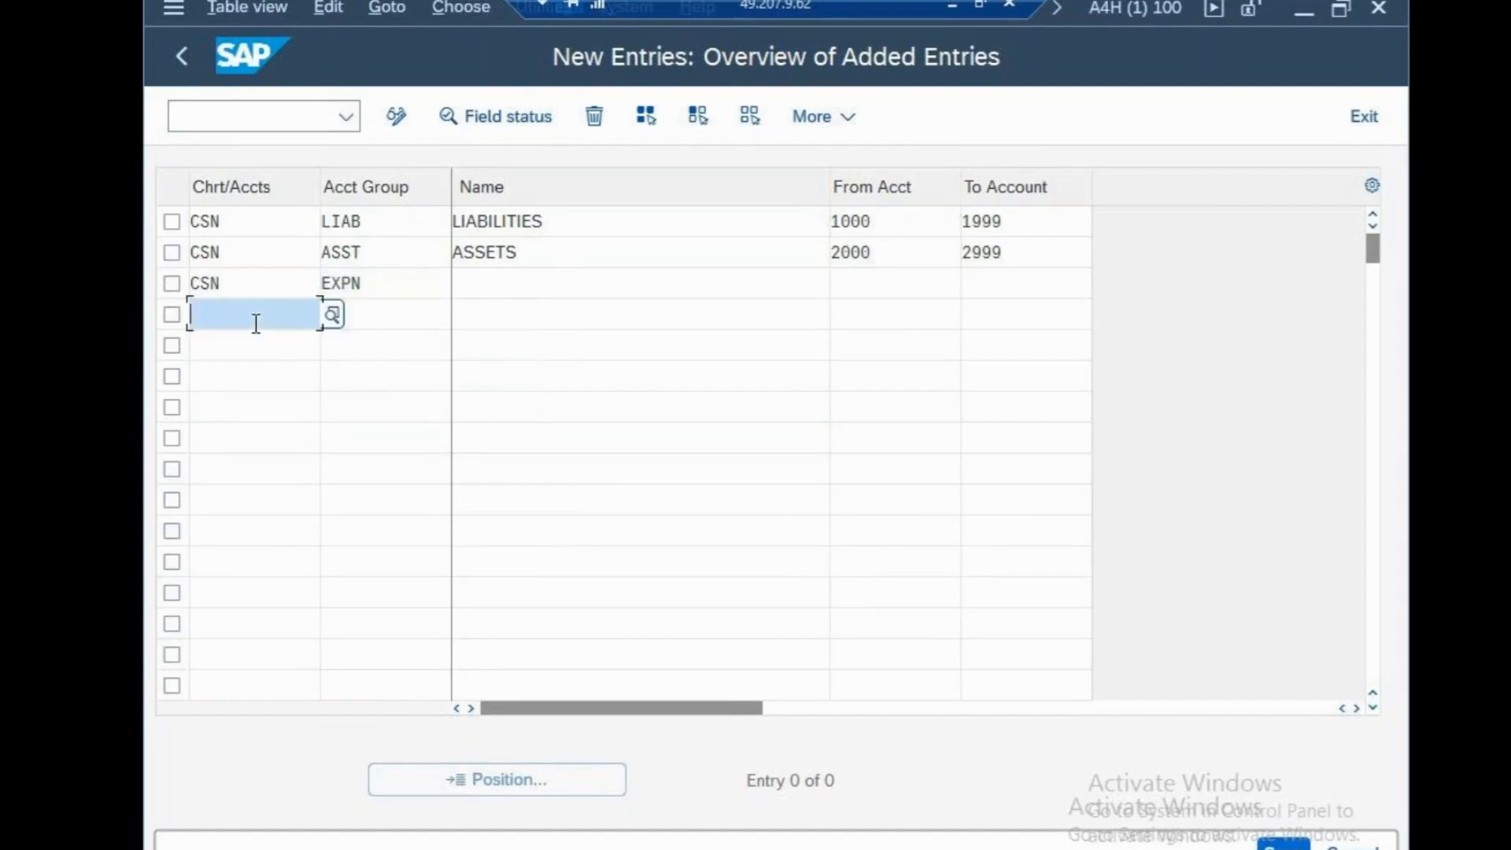
text(CS)
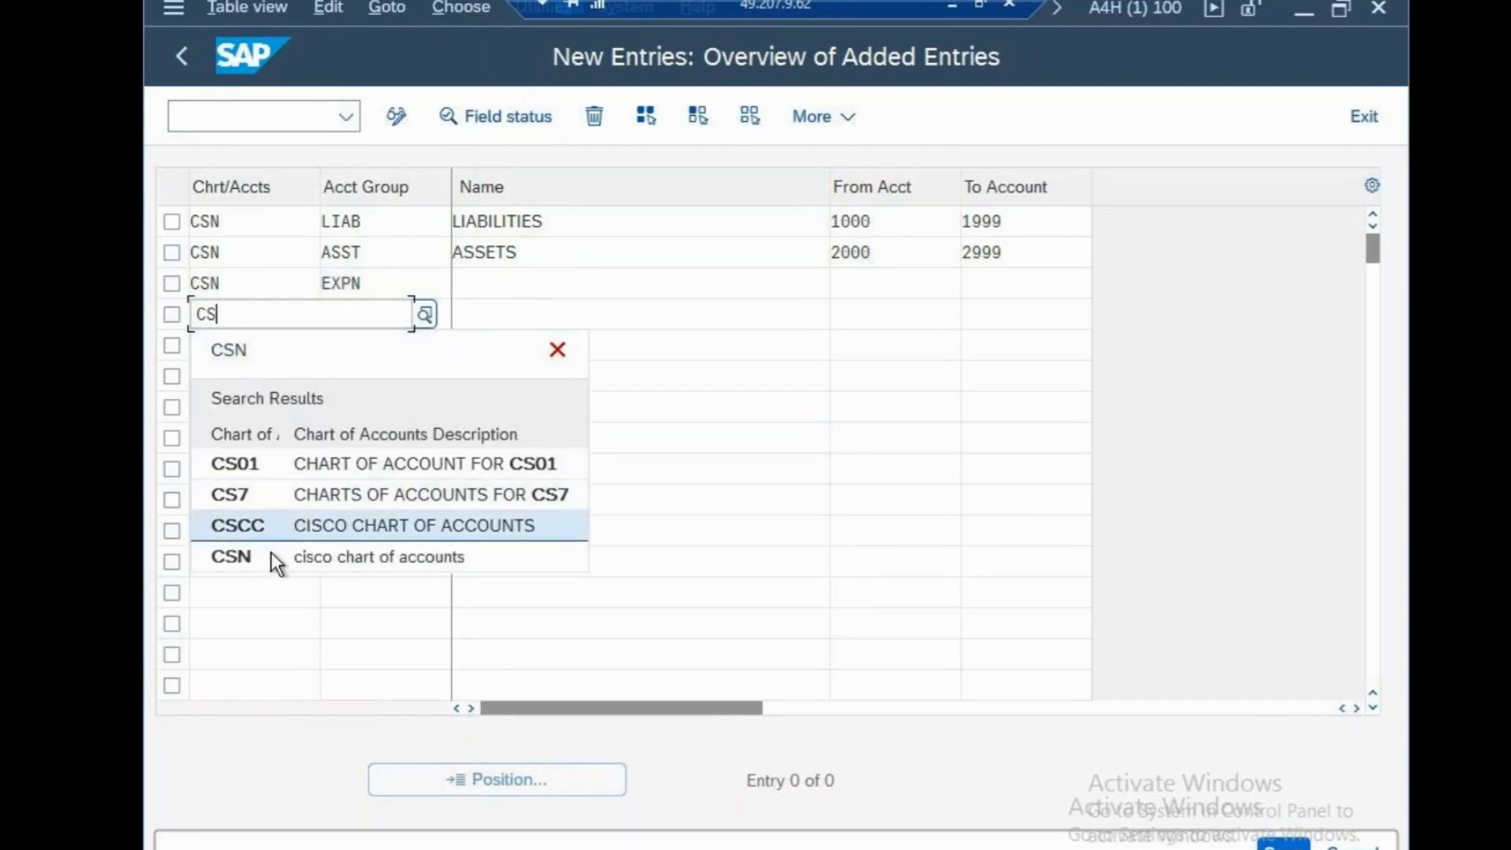
click(271, 555)
click(403, 323)
text(INCM)
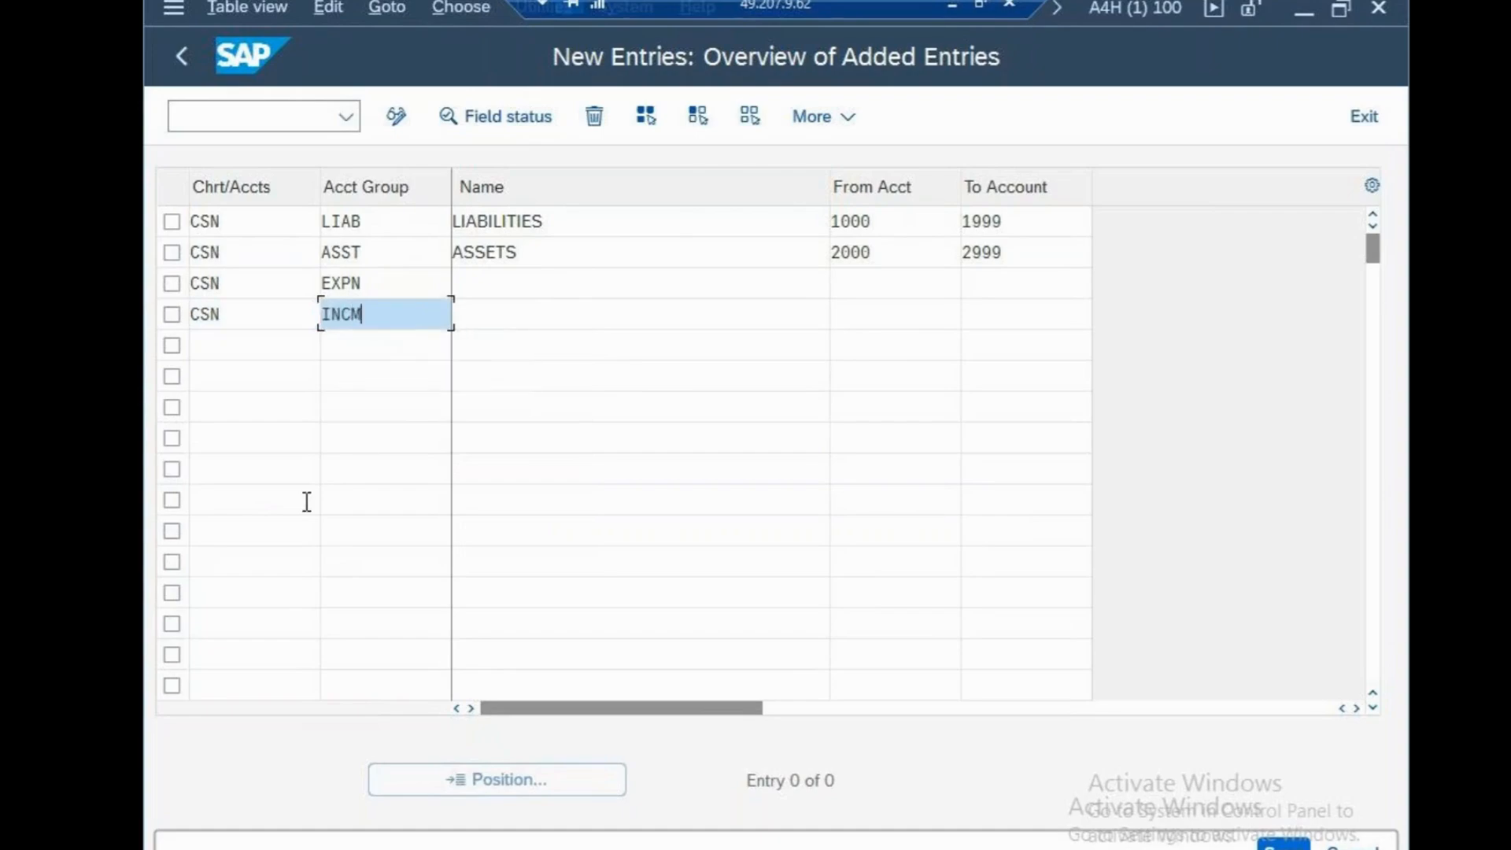
Enter chart of accounts CSN with account group PURC in the fifth row
click(263, 350)
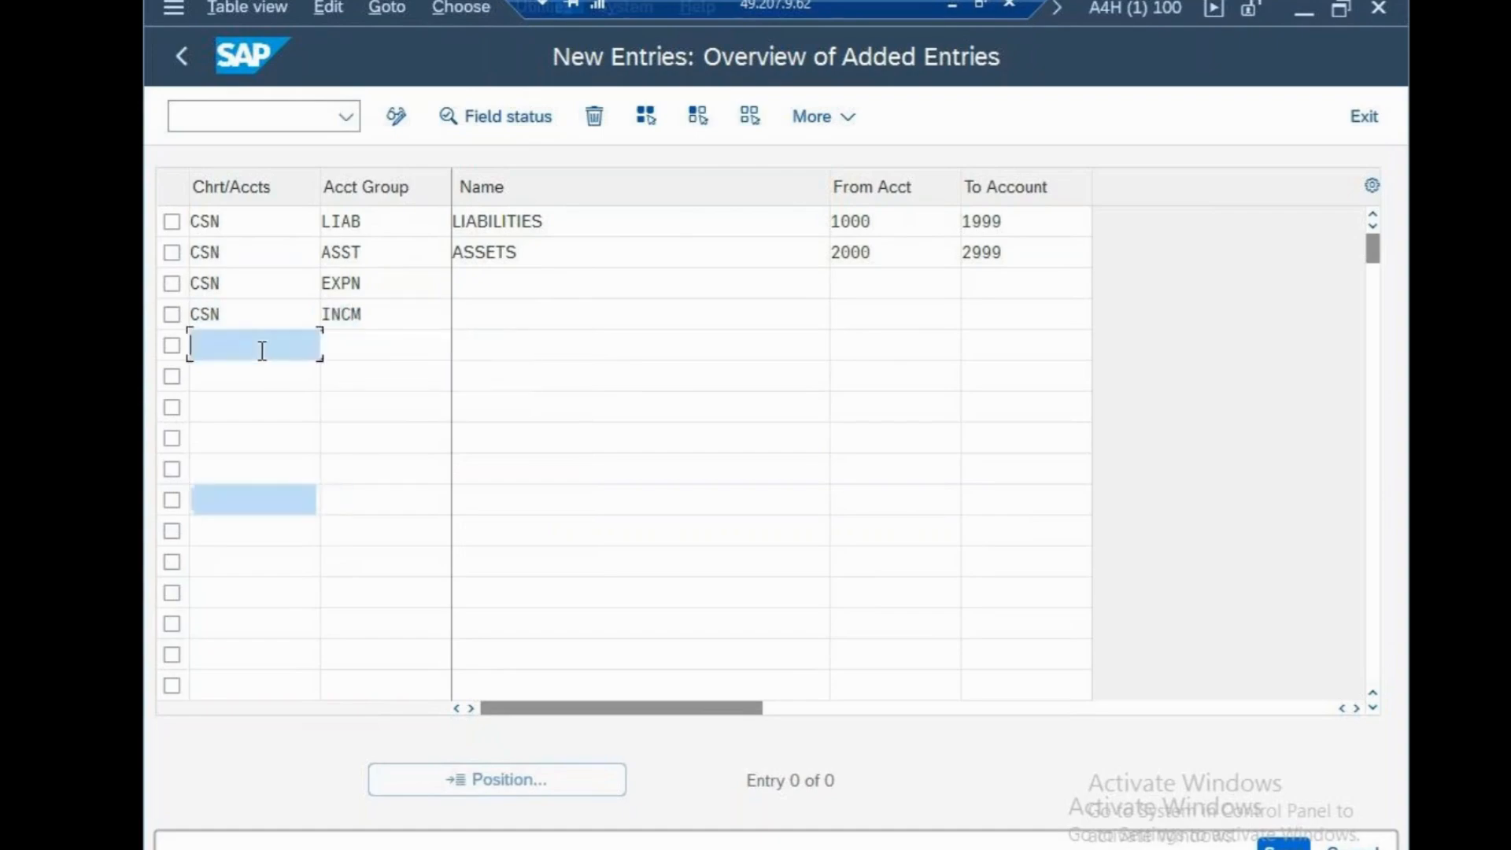
text(CSN)
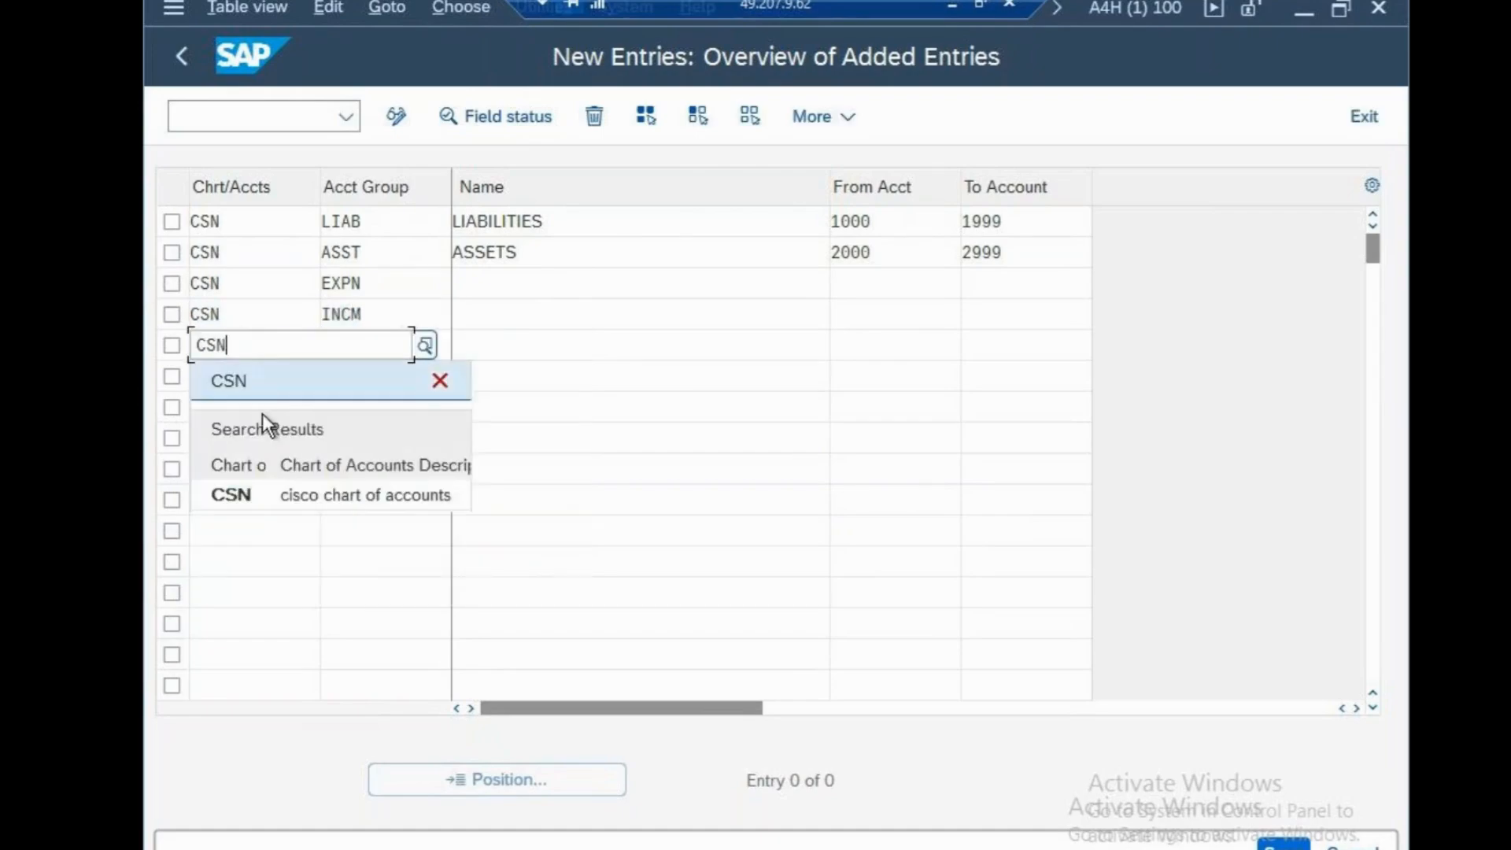
click(272, 494)
click(369, 351)
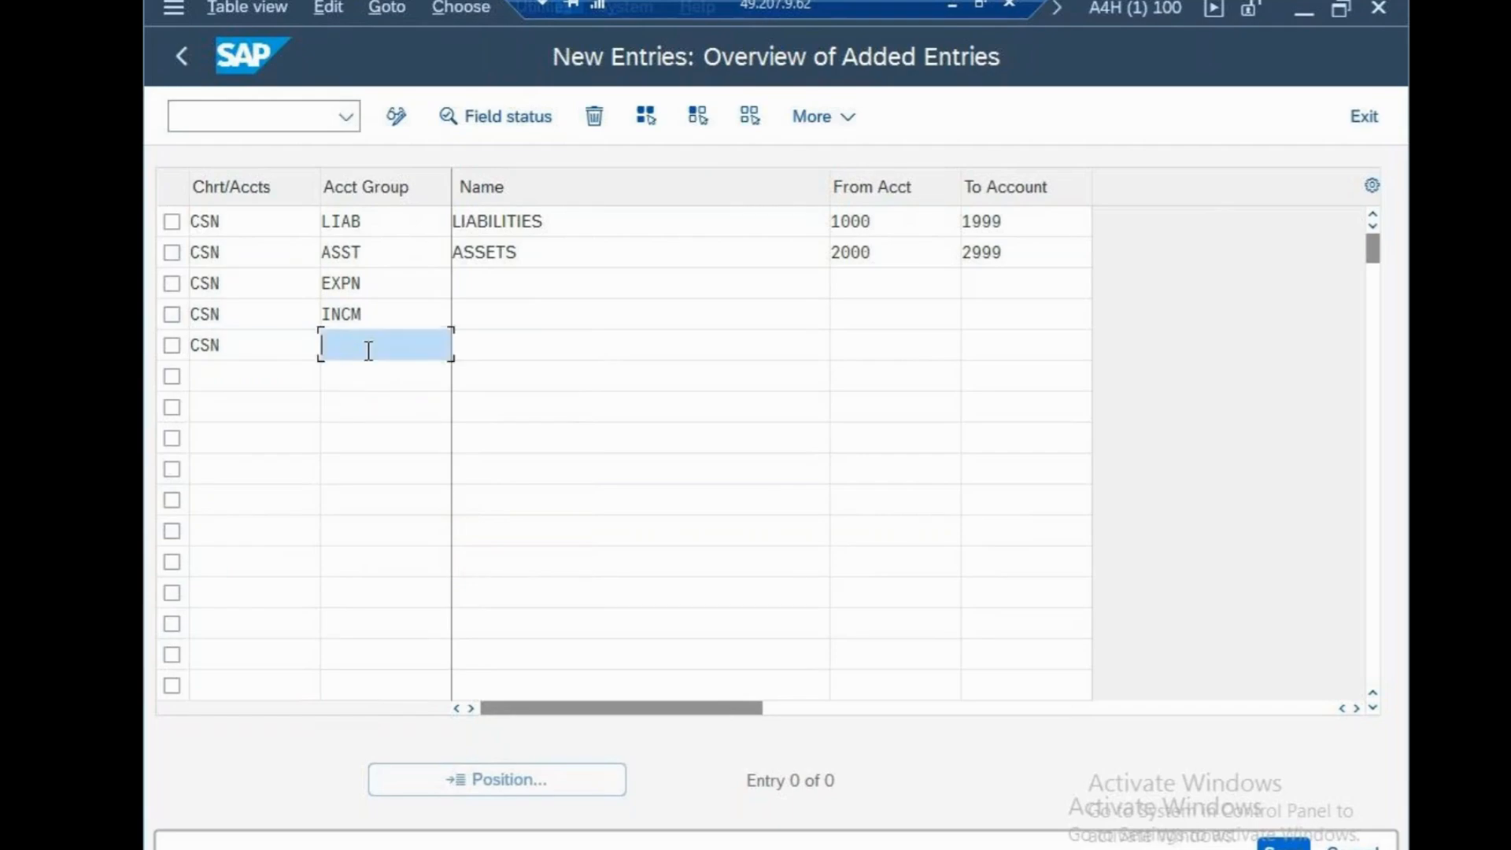
text(PURC)
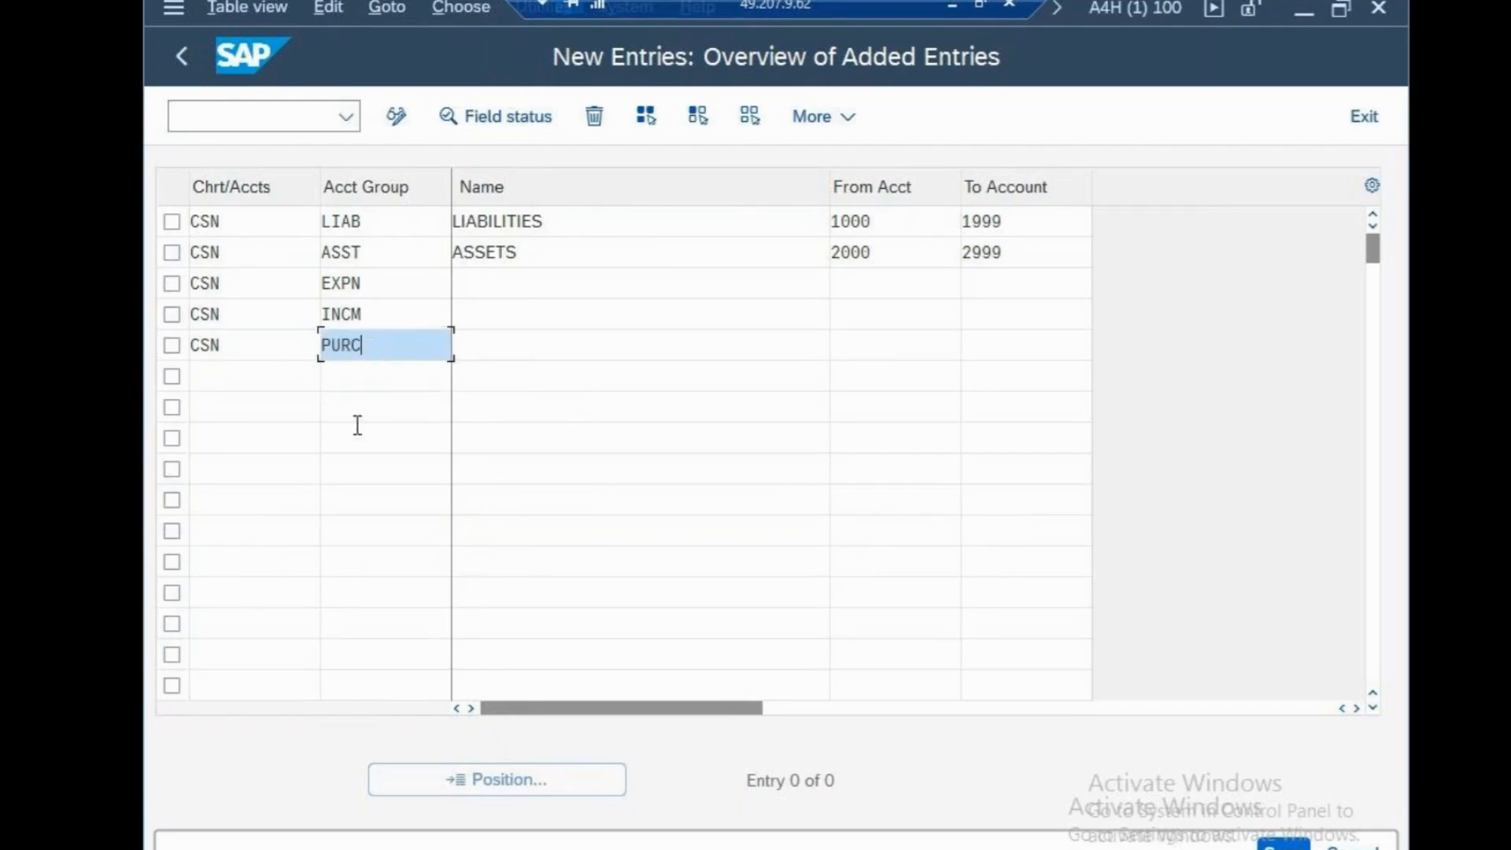
key(Return)
Enter chart of accounts CSN with account group SHAR in the sixth row
click(242, 373)
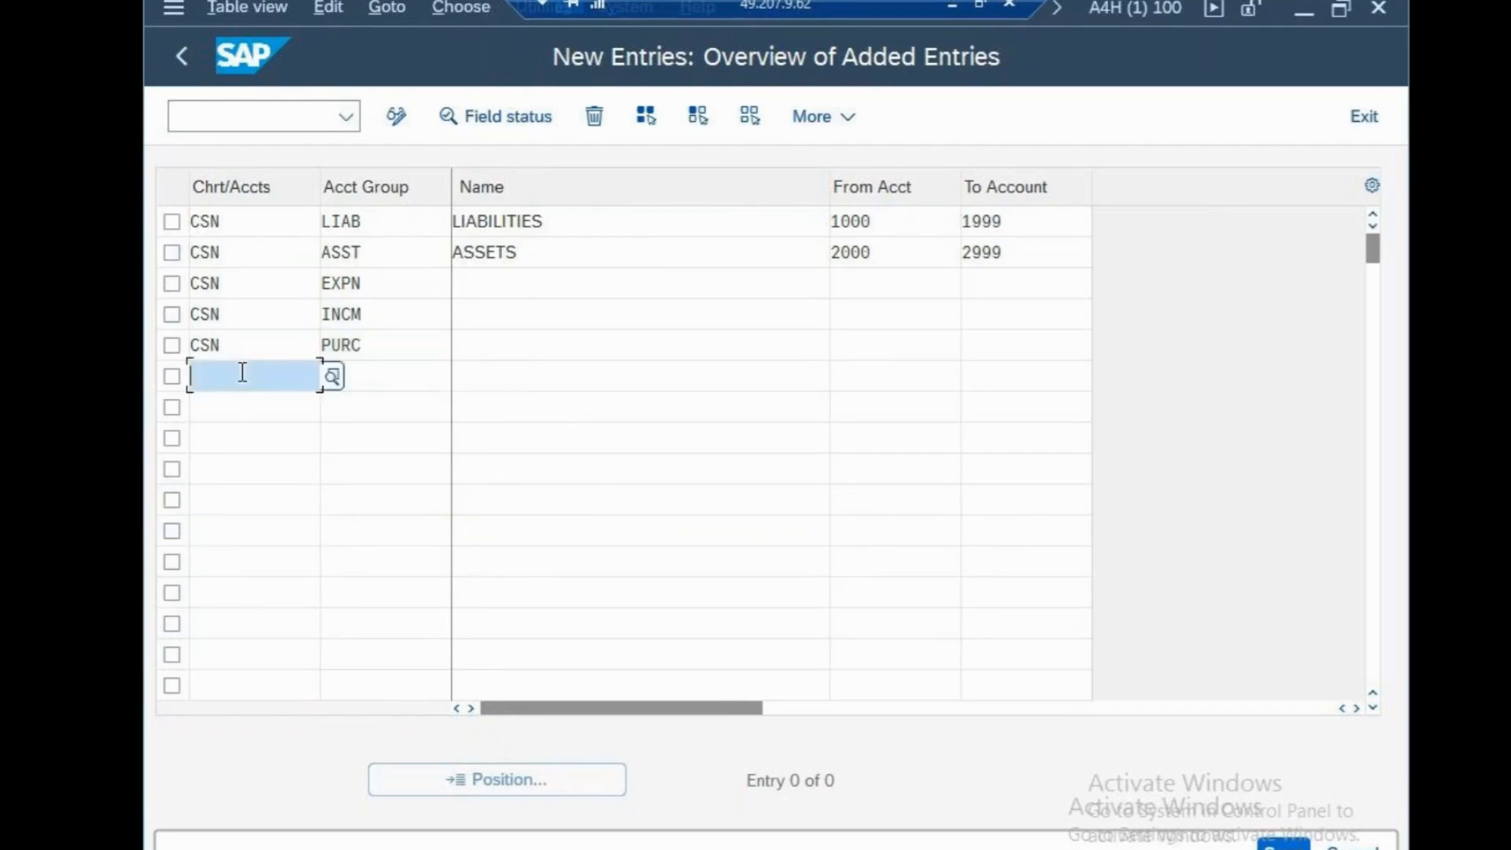
text(CSN)
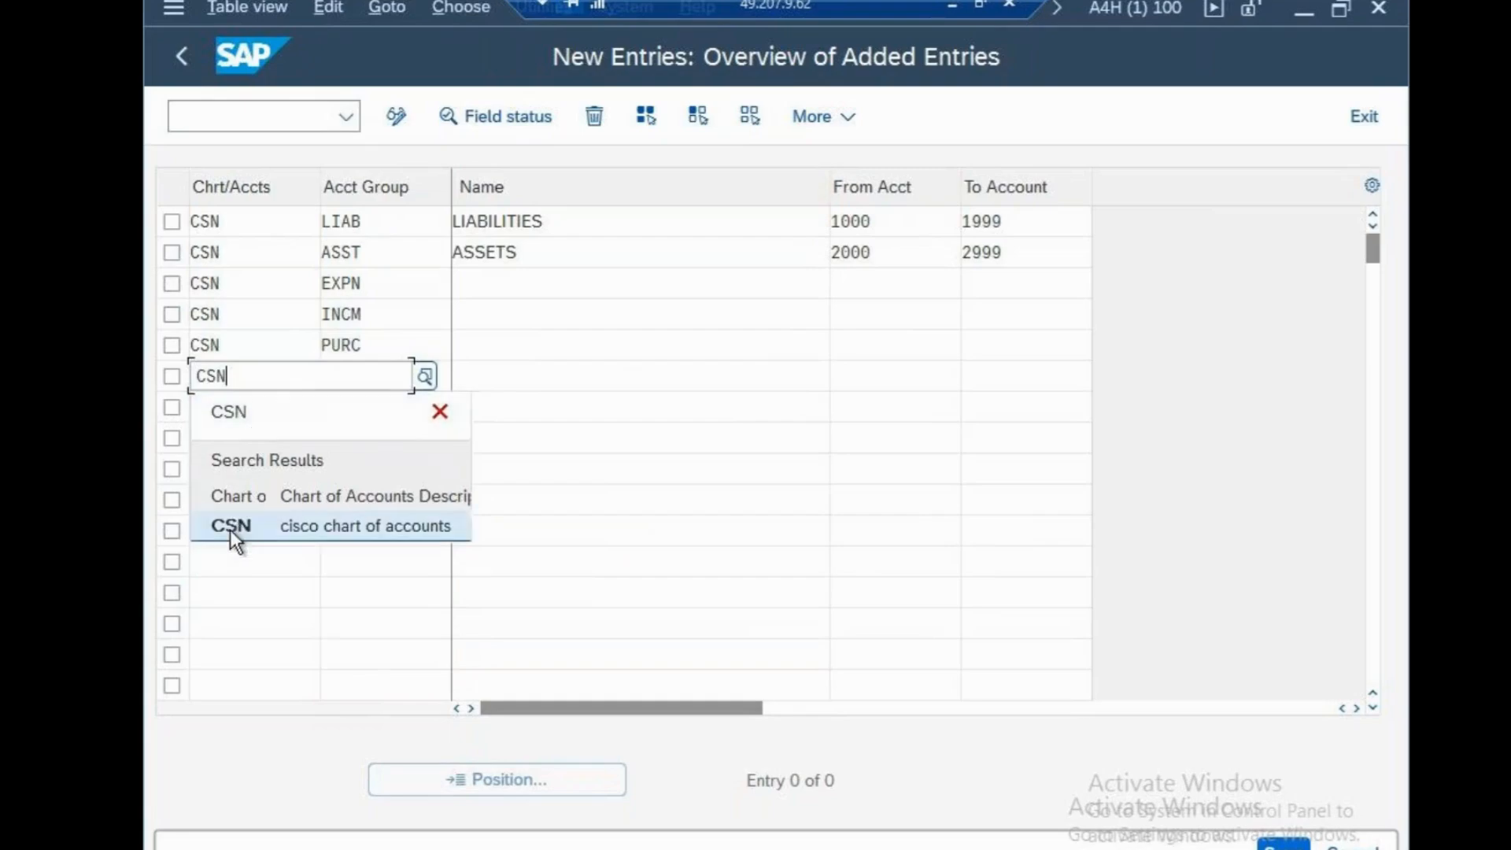
click(229, 531)
click(374, 385)
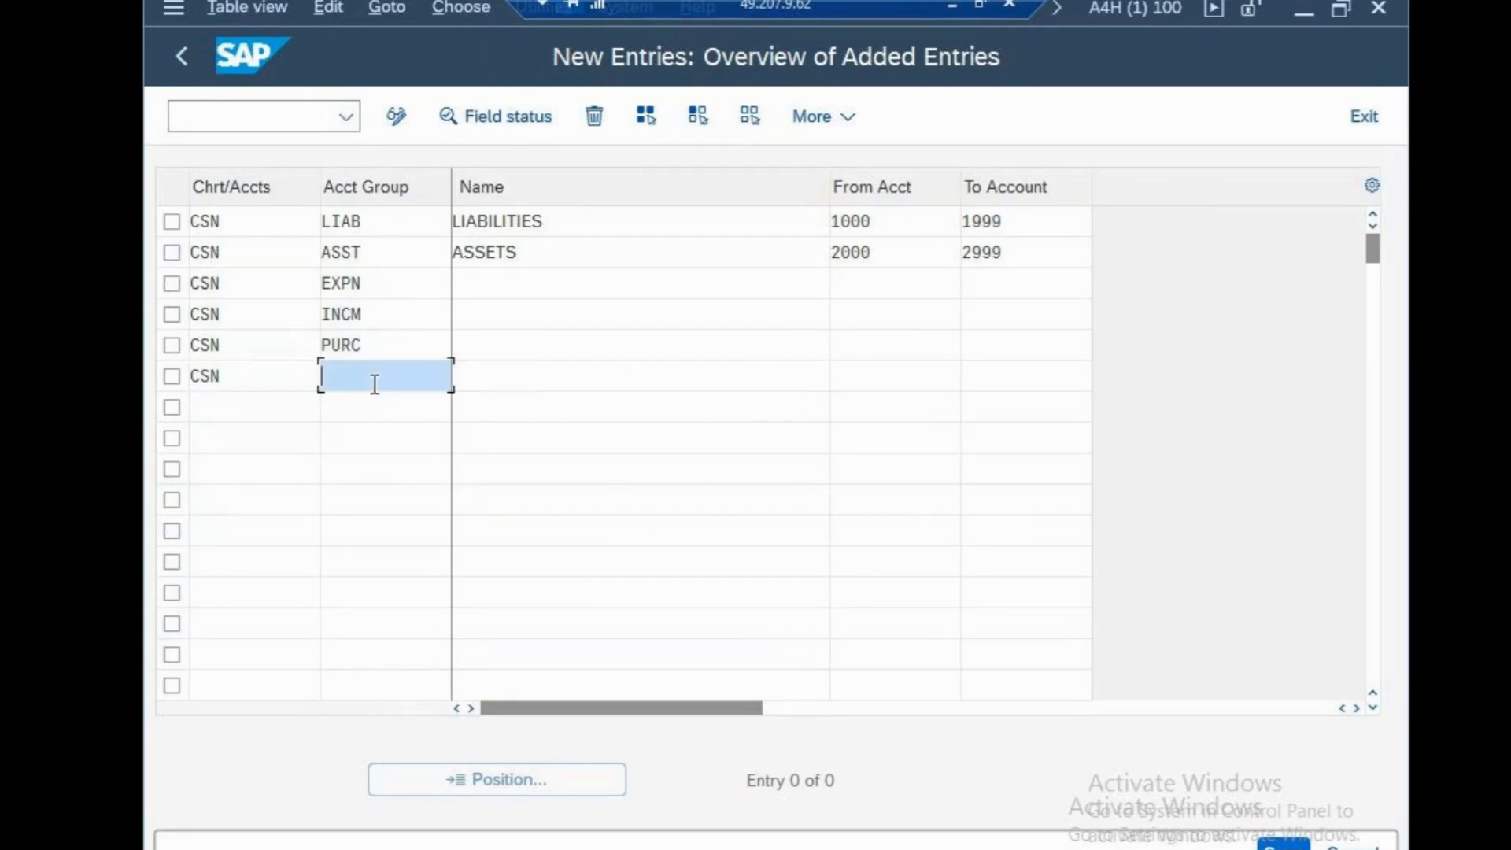
text(SHA)
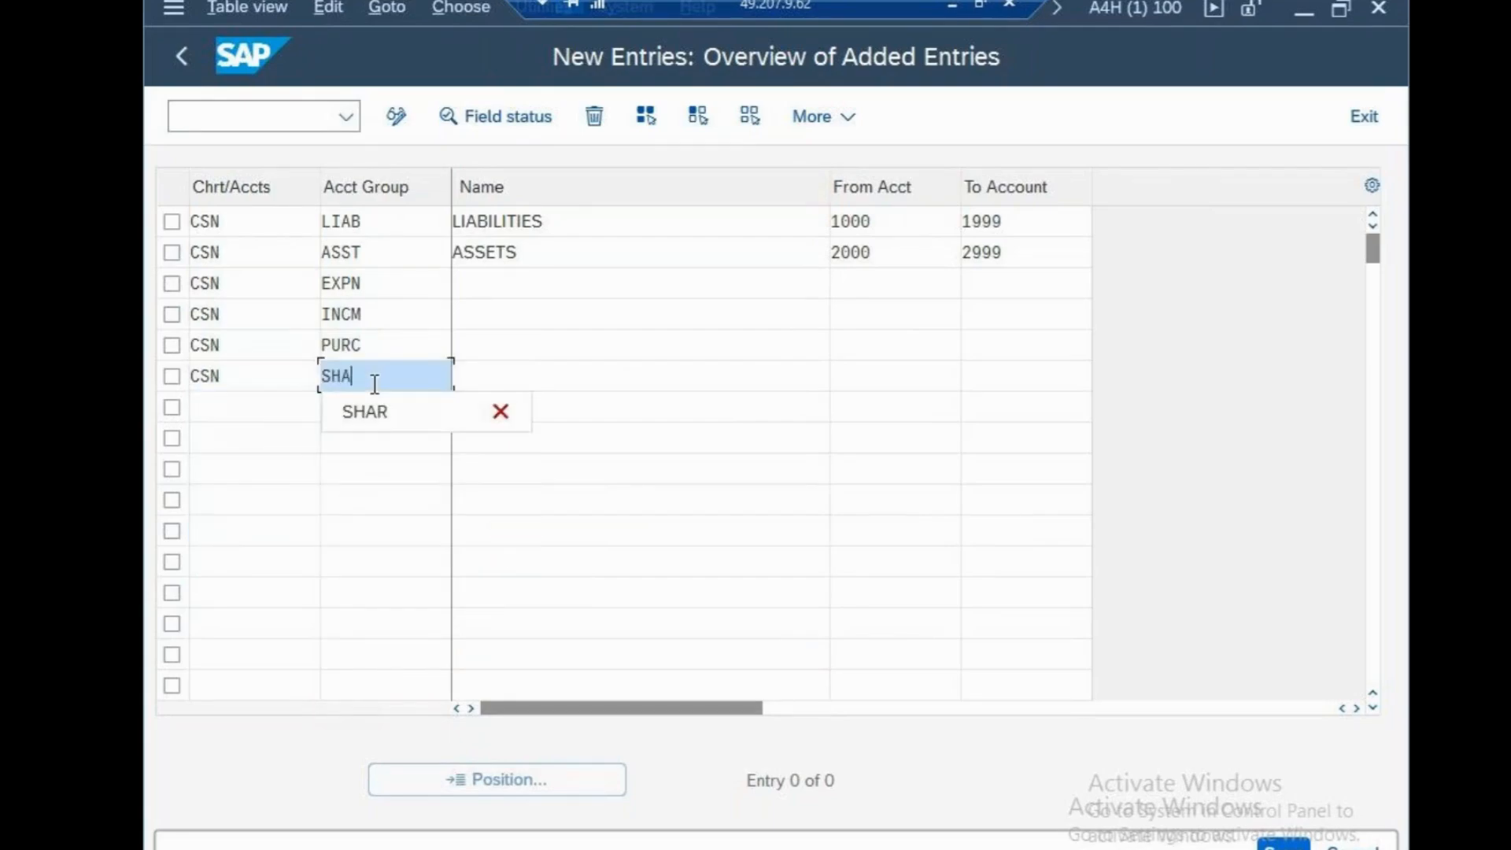
text(R)
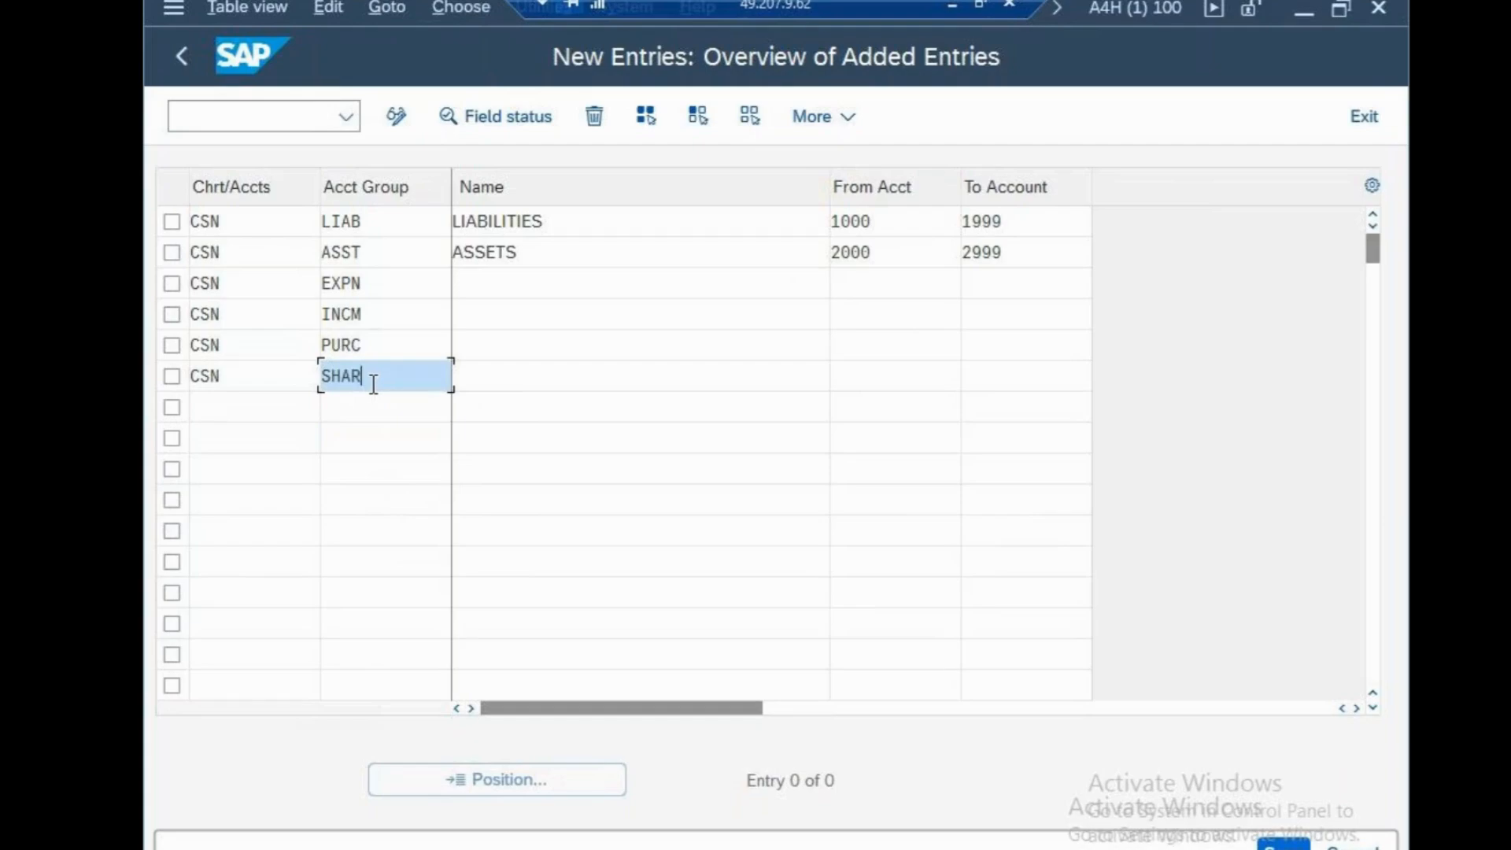
click(197, 517)
Enter chart of accounts CSN with account group RENT in the seventh row
click(226, 407)
text(CSN)
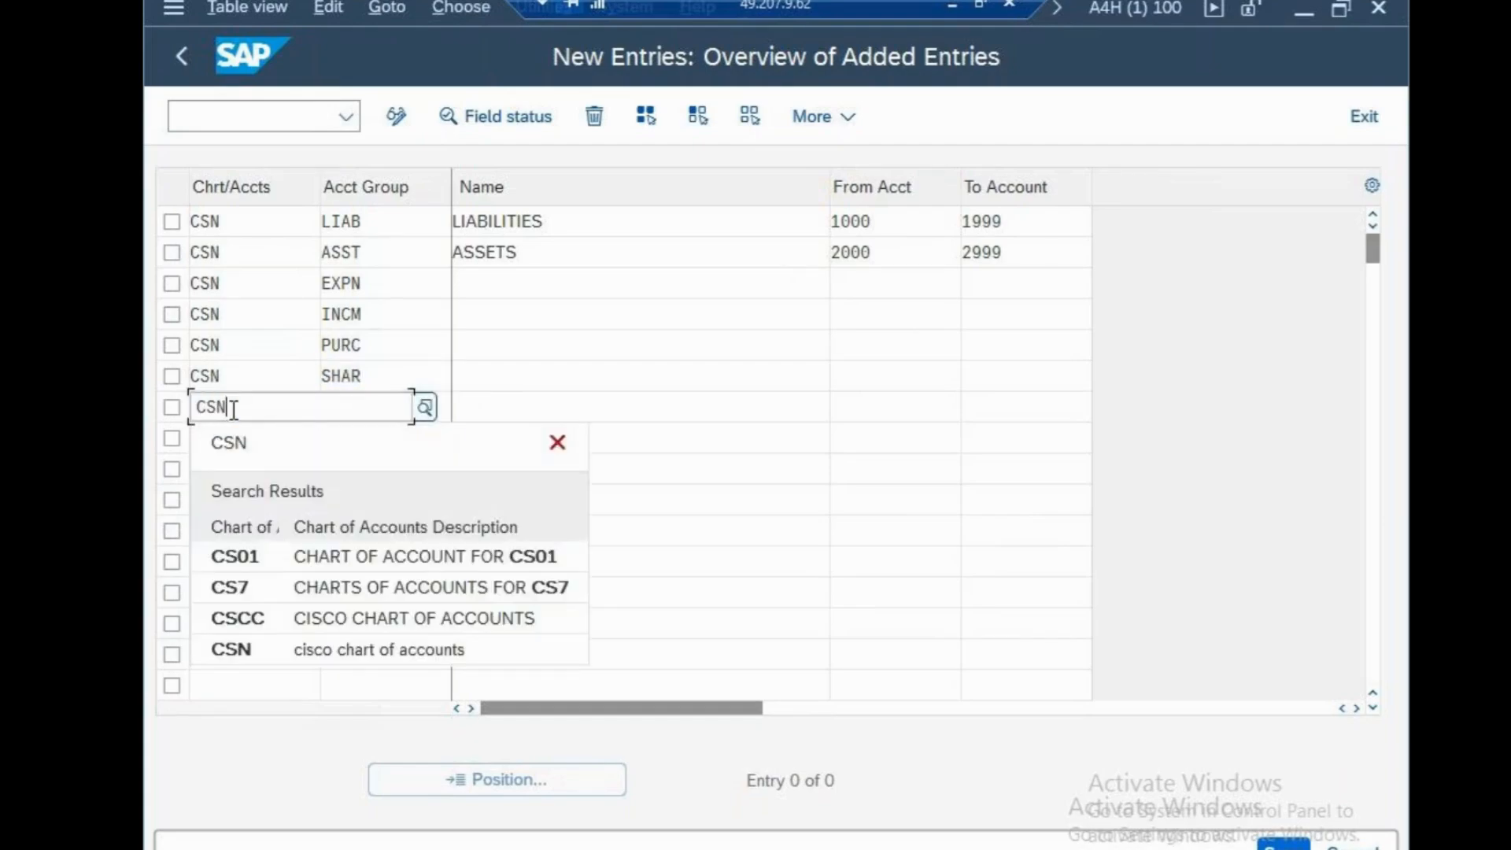
click(420, 410)
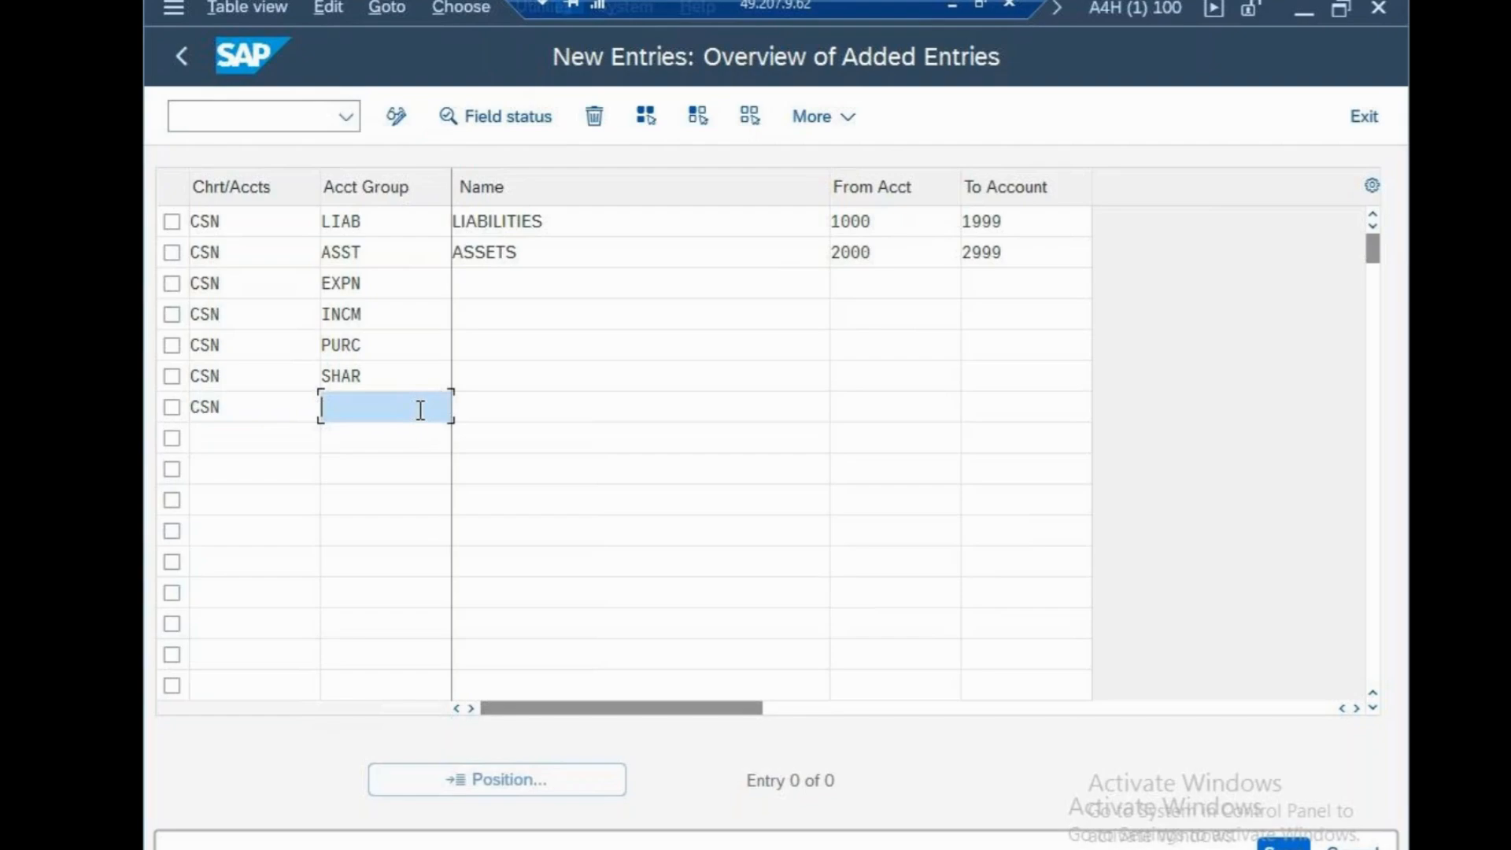
text(RENT)
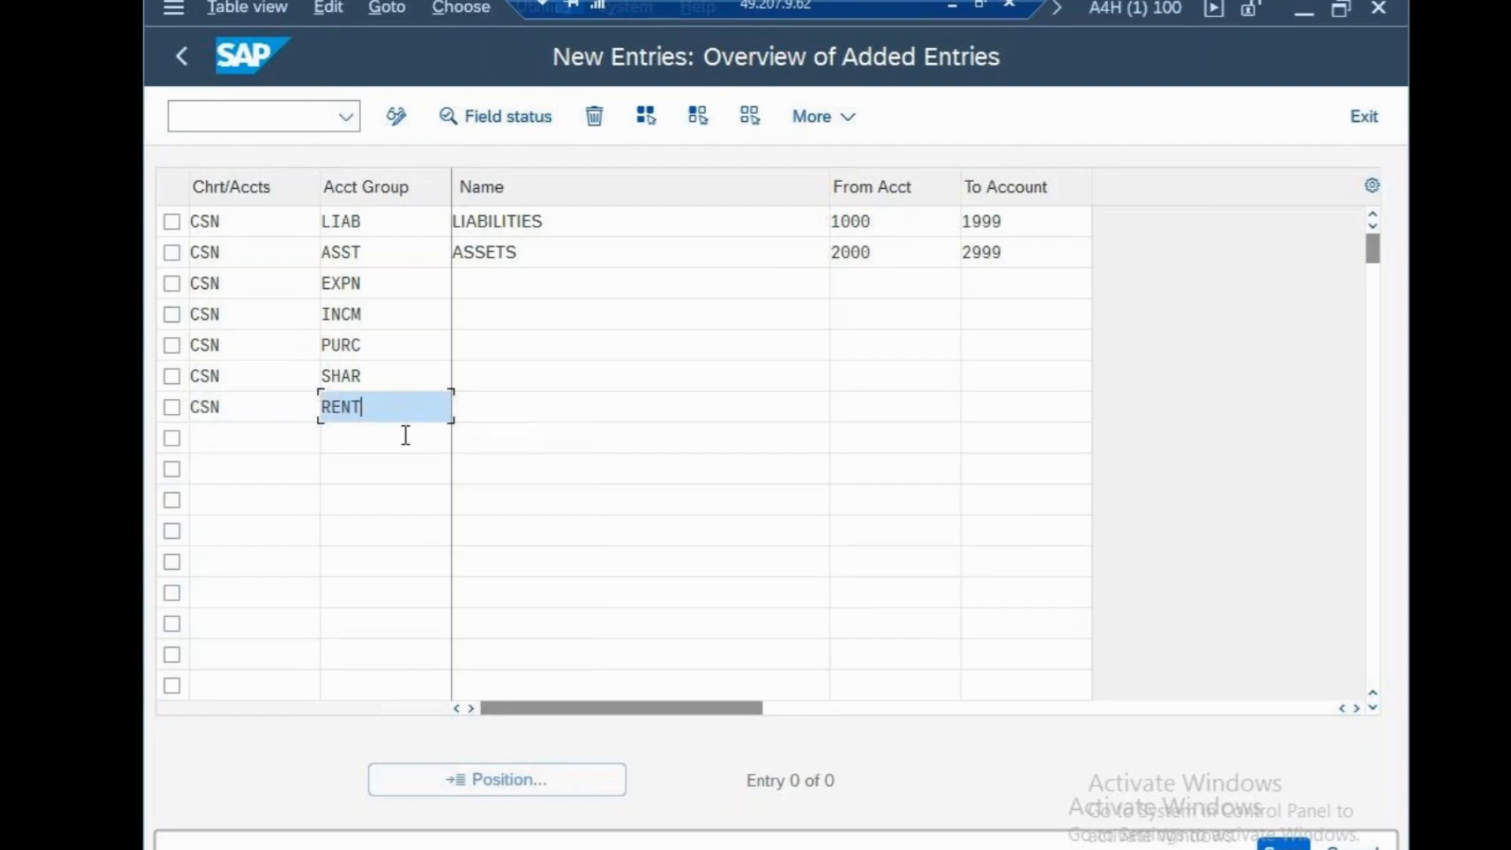
click(344, 610)
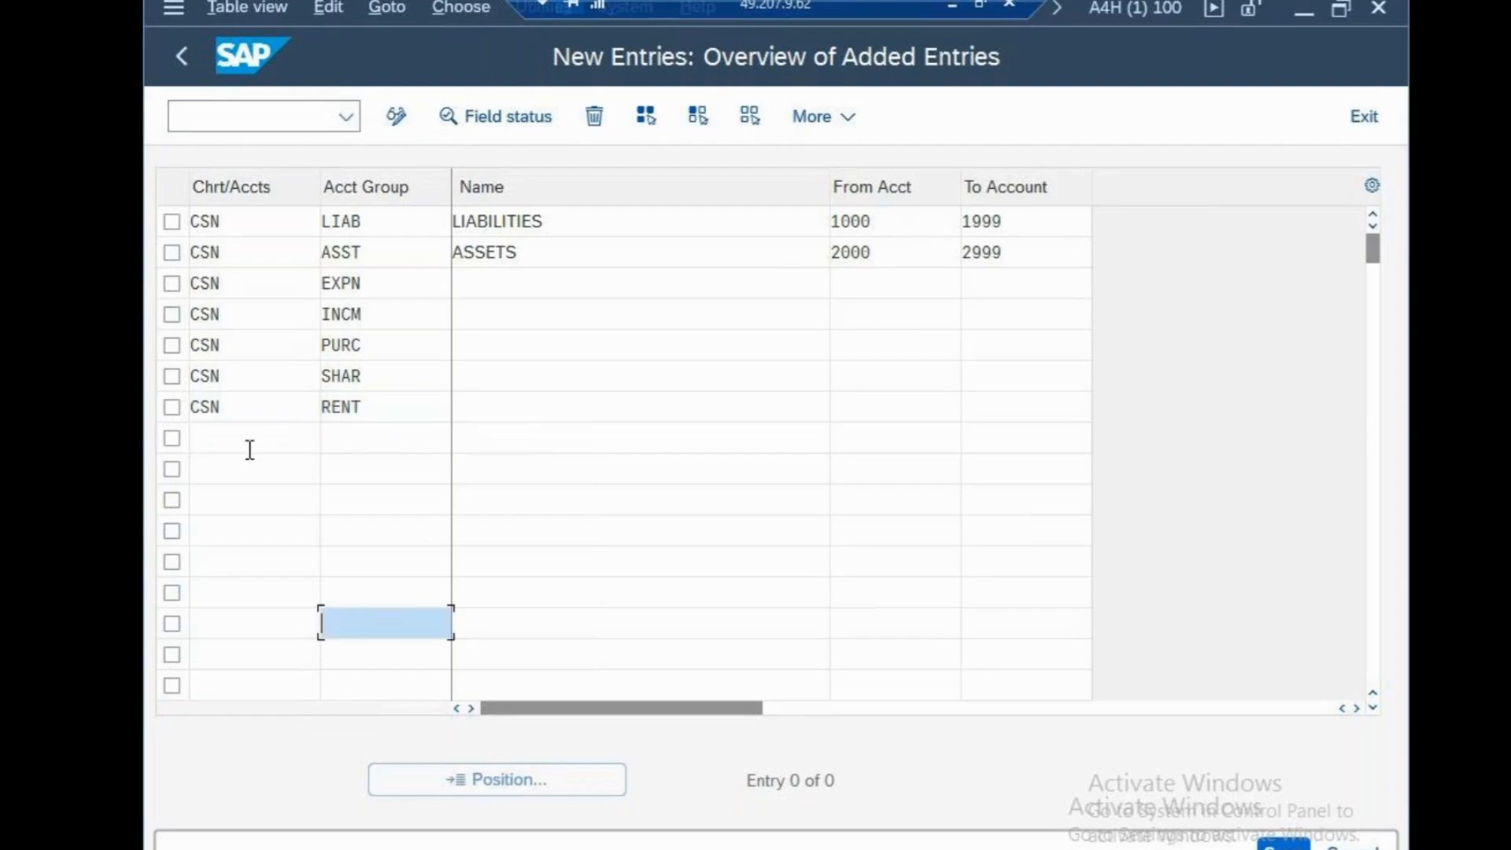
Enter chart of accounts CSN with account group MISC in the eighth row
click(249, 439)
text(CSN)
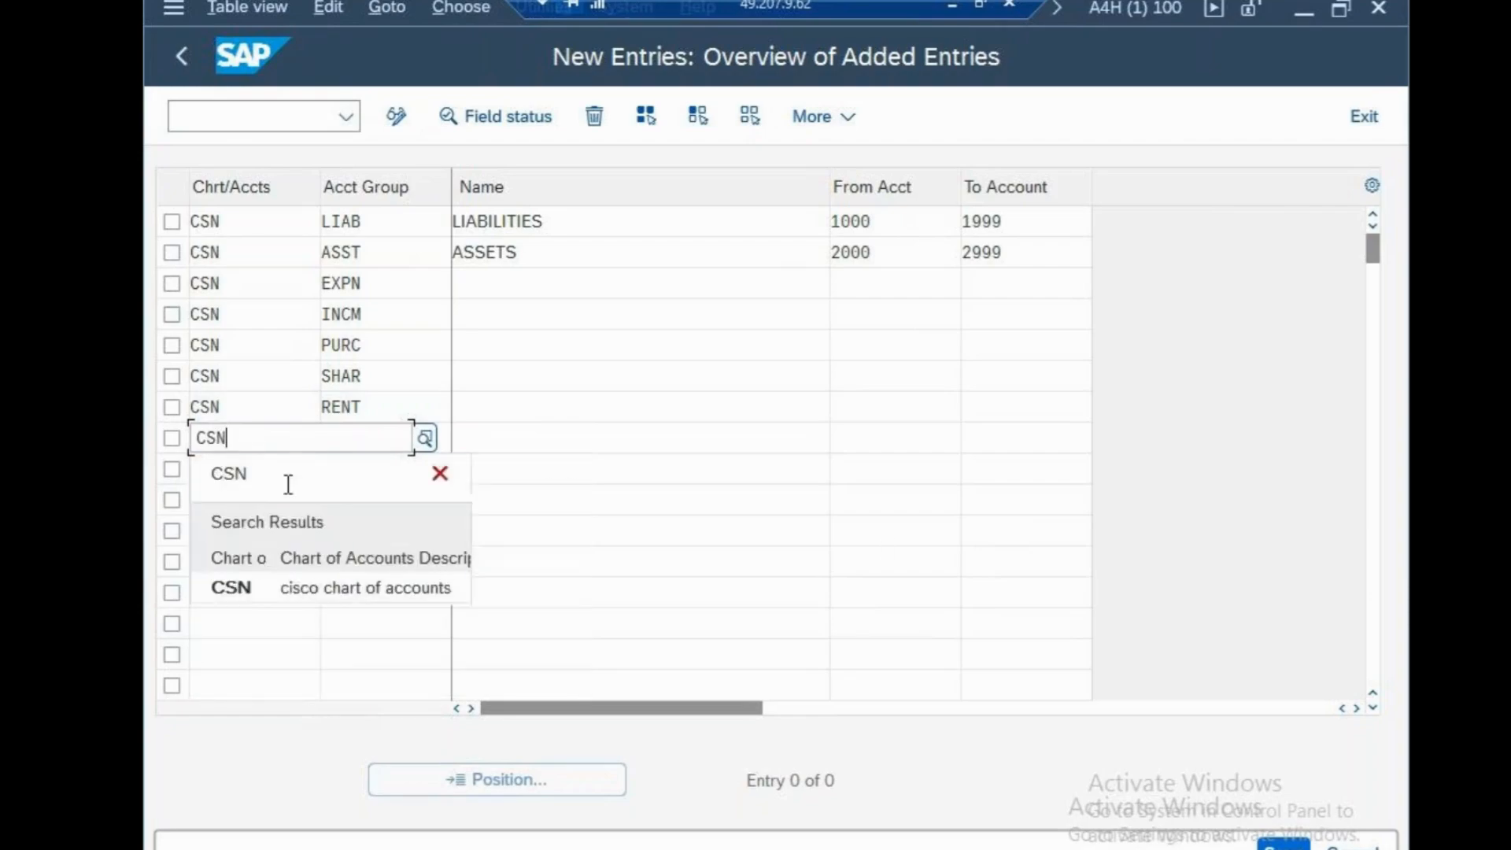
click(865, 484)
click(430, 448)
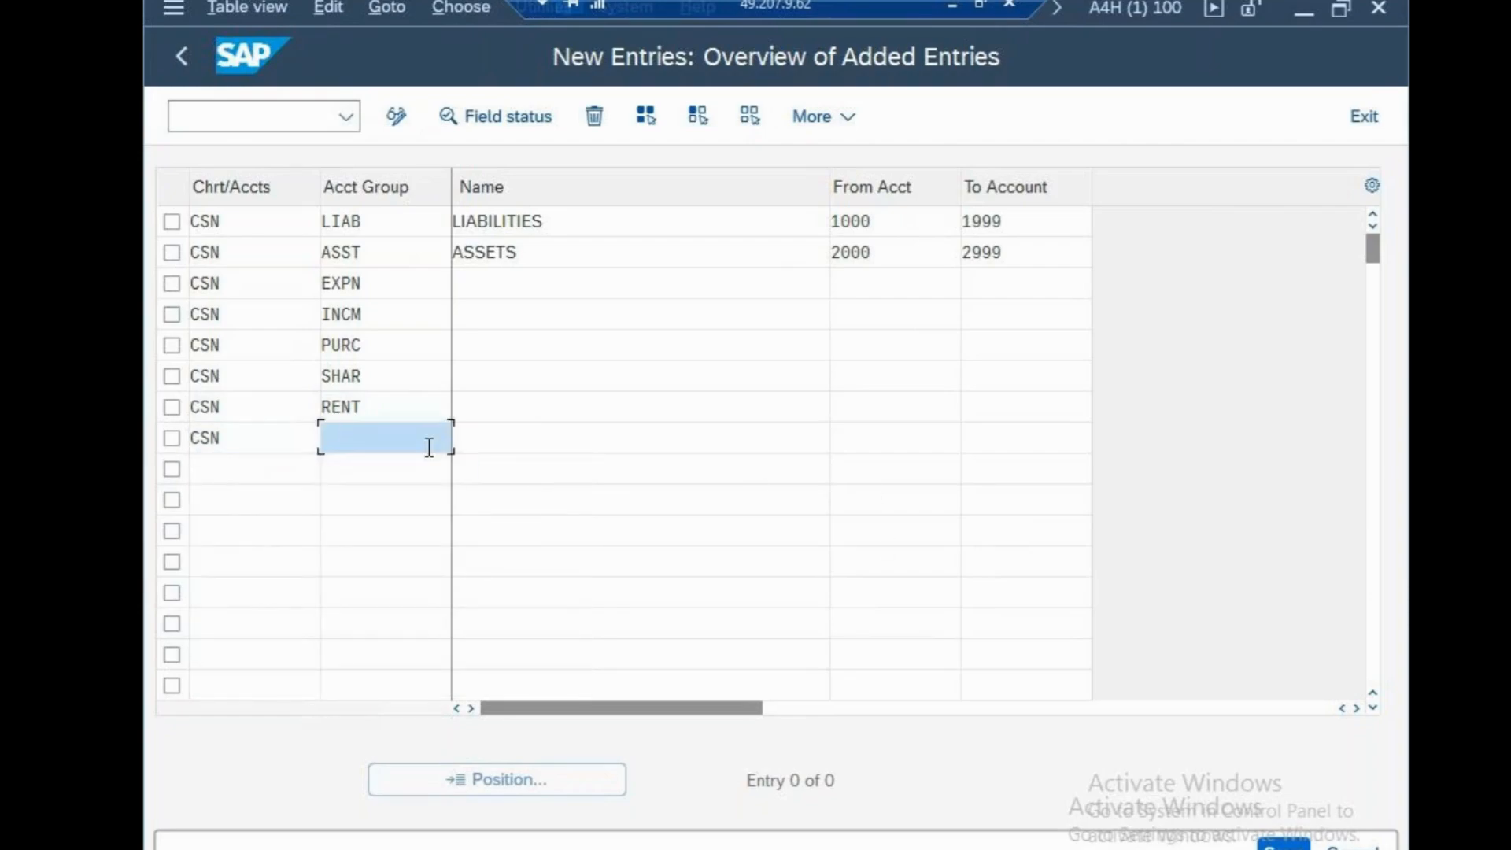
text(,MI)
key(BackSpace)
key(BackSpace)
key(BackSpace)
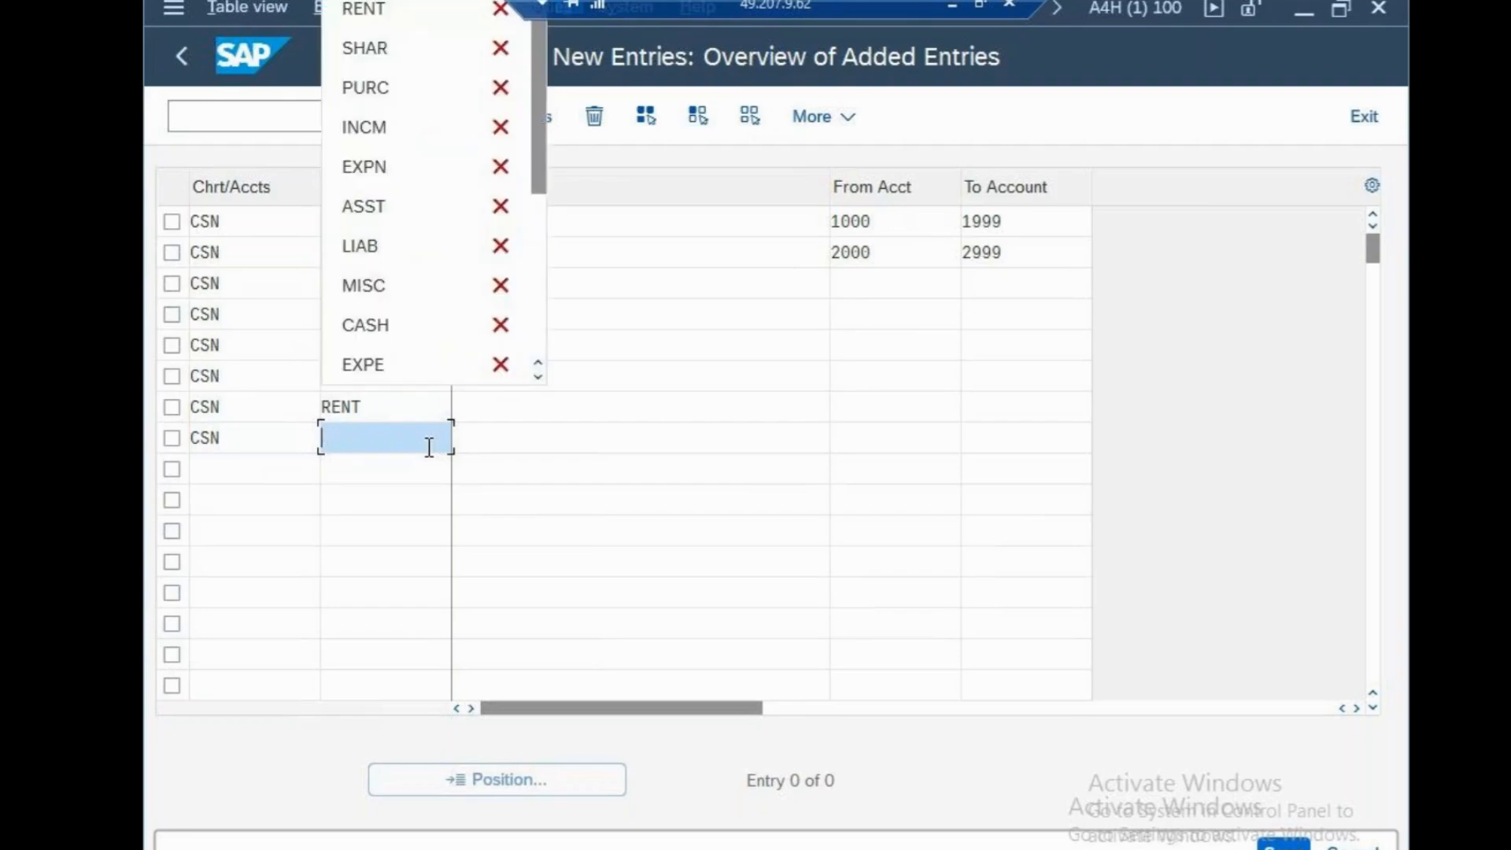
text(,)
key(BackSpace)
text(M)
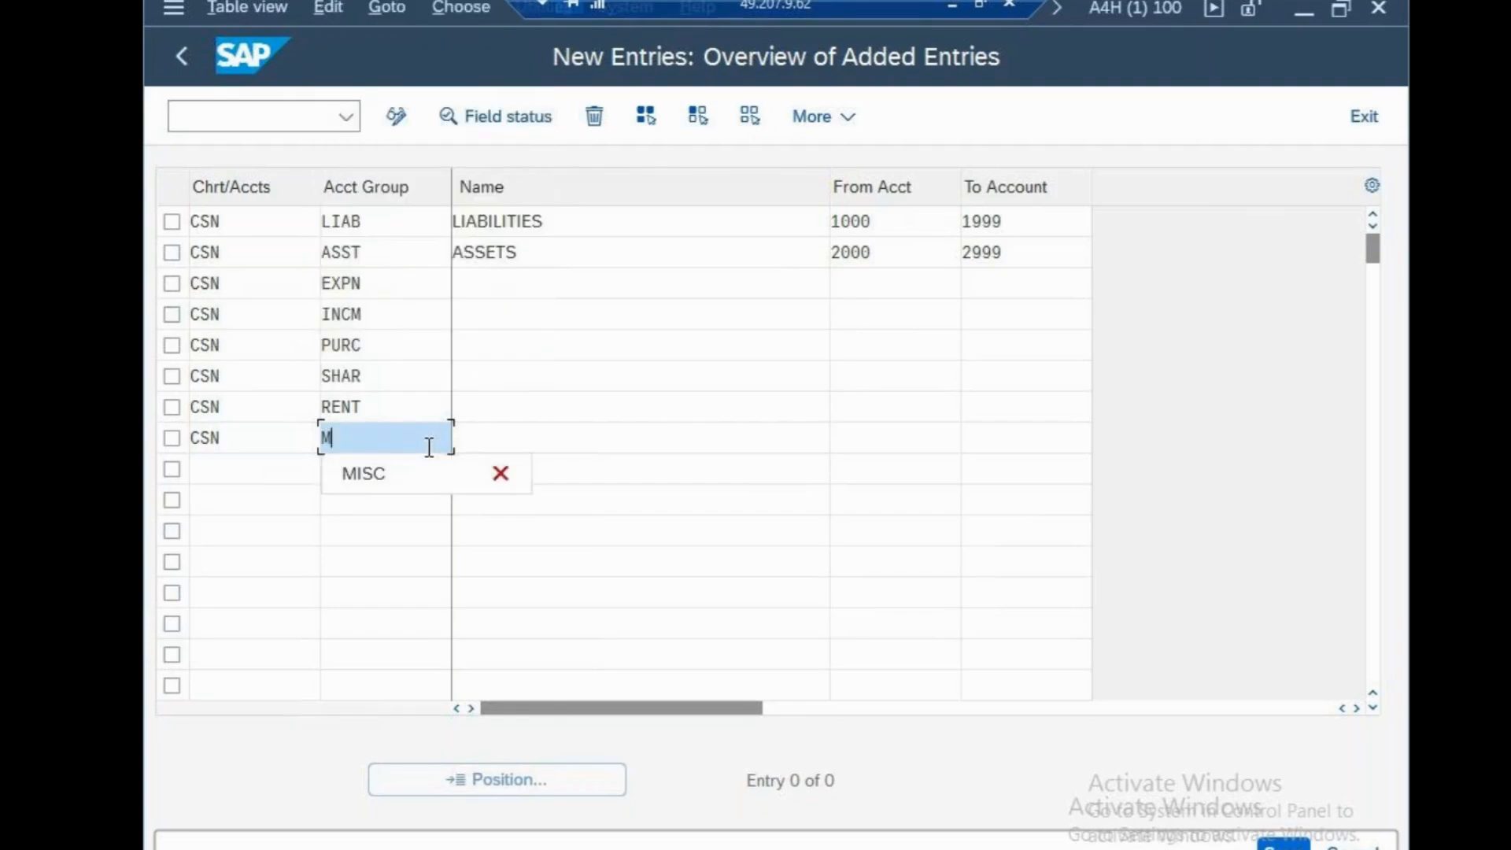
text(ISC)
click(653, 596)
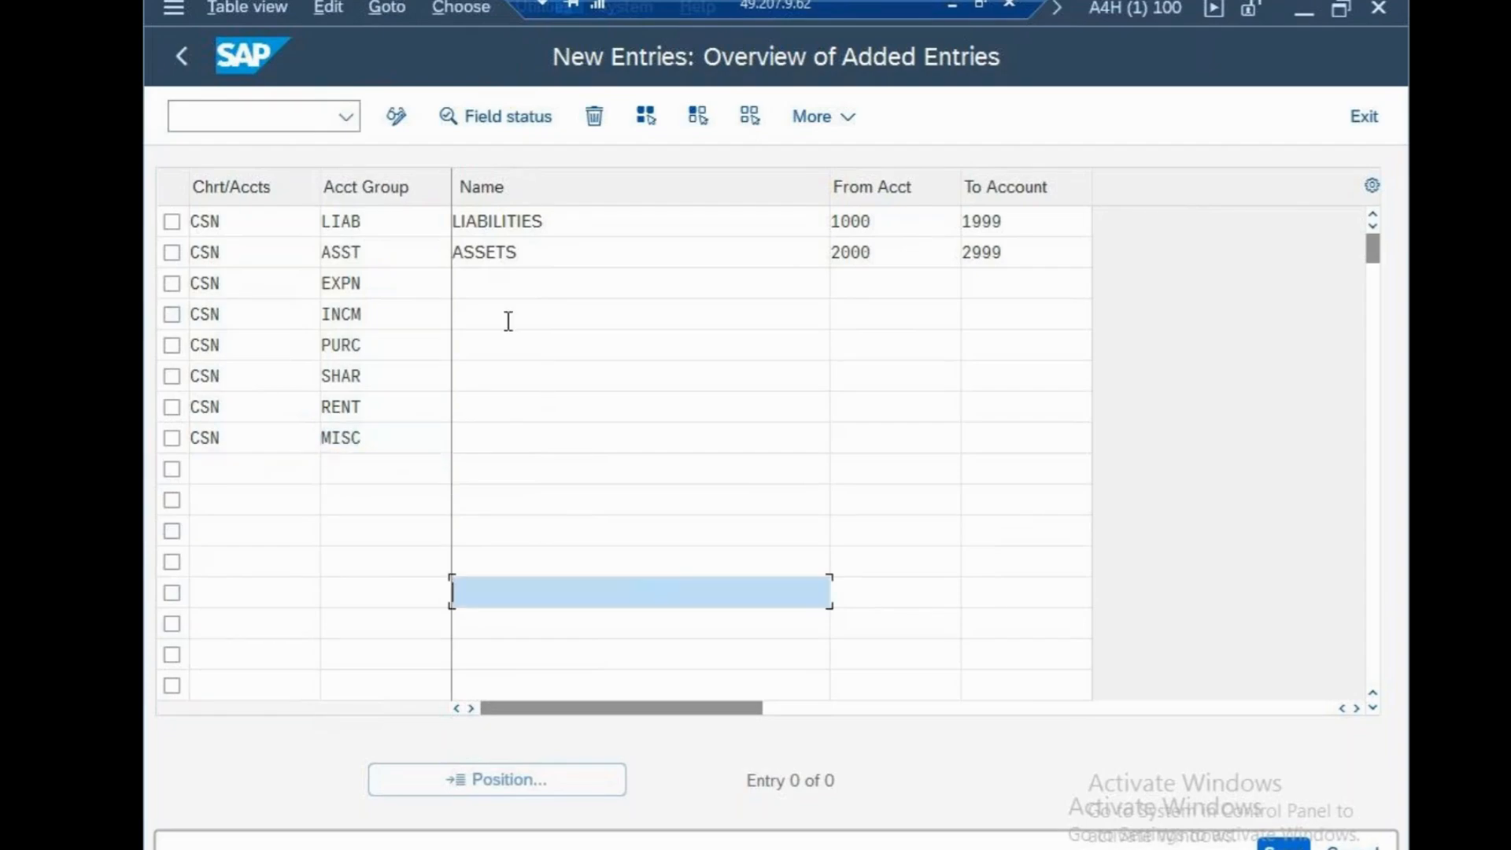
Name the EXPN account group EXPENSES and the INCM account group INCOMES
click(522, 284)
text(EXP)
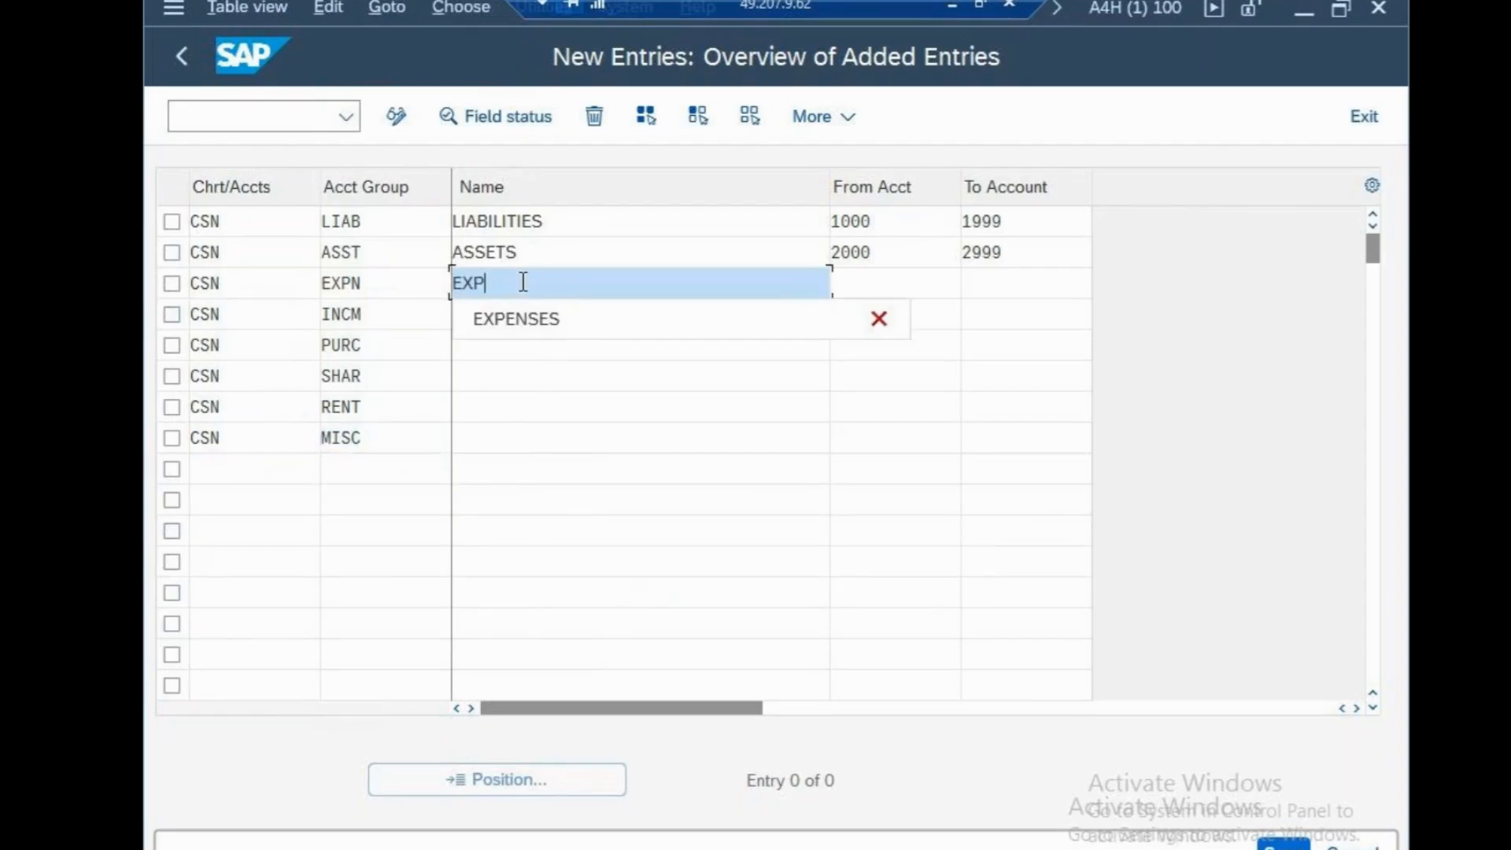
text(ENSES)
click(543, 501)
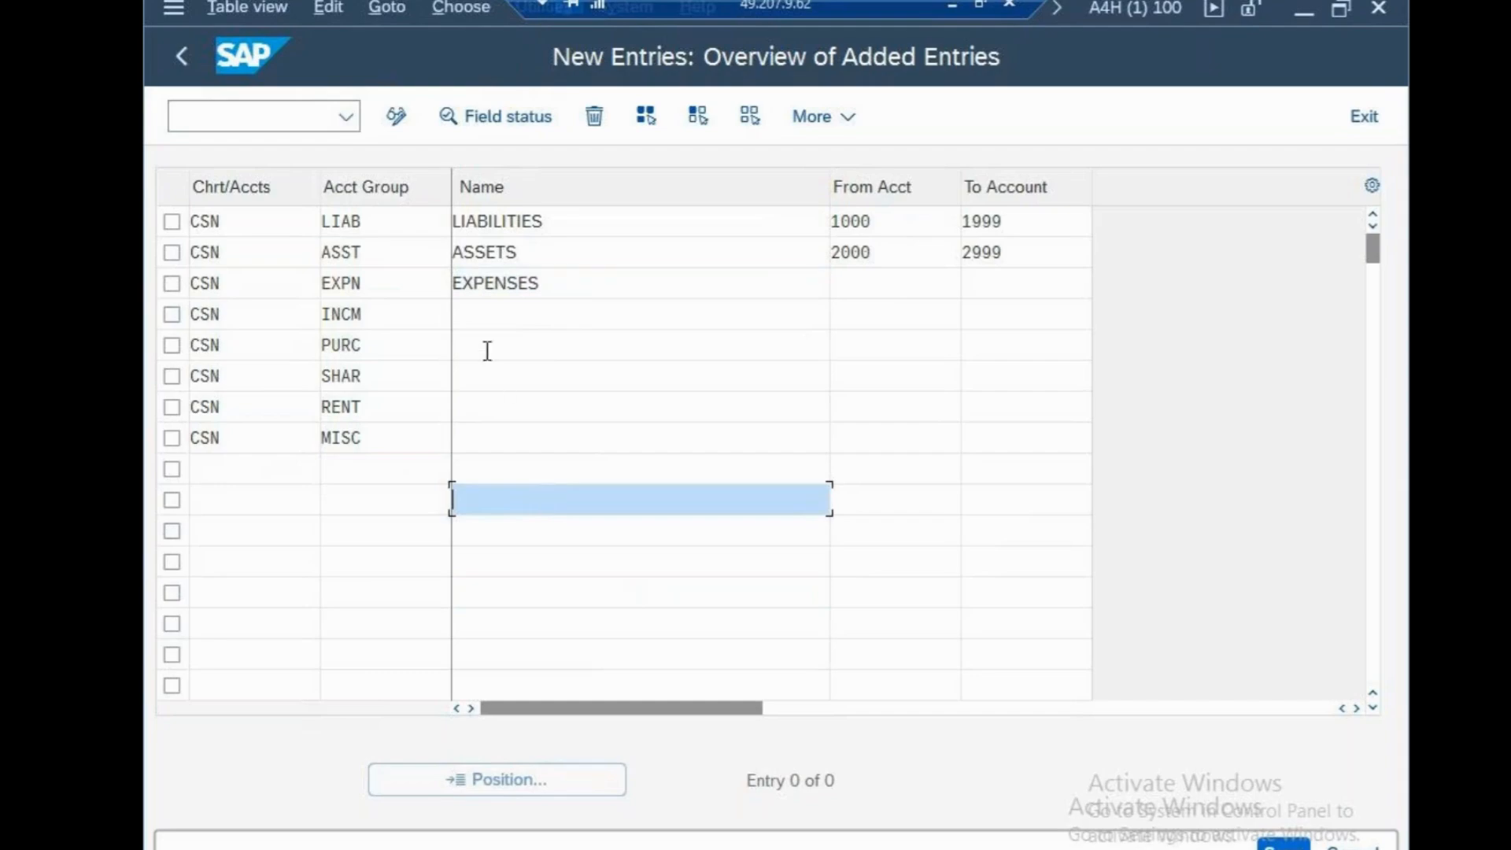
click(480, 317)
text(INCOMES)
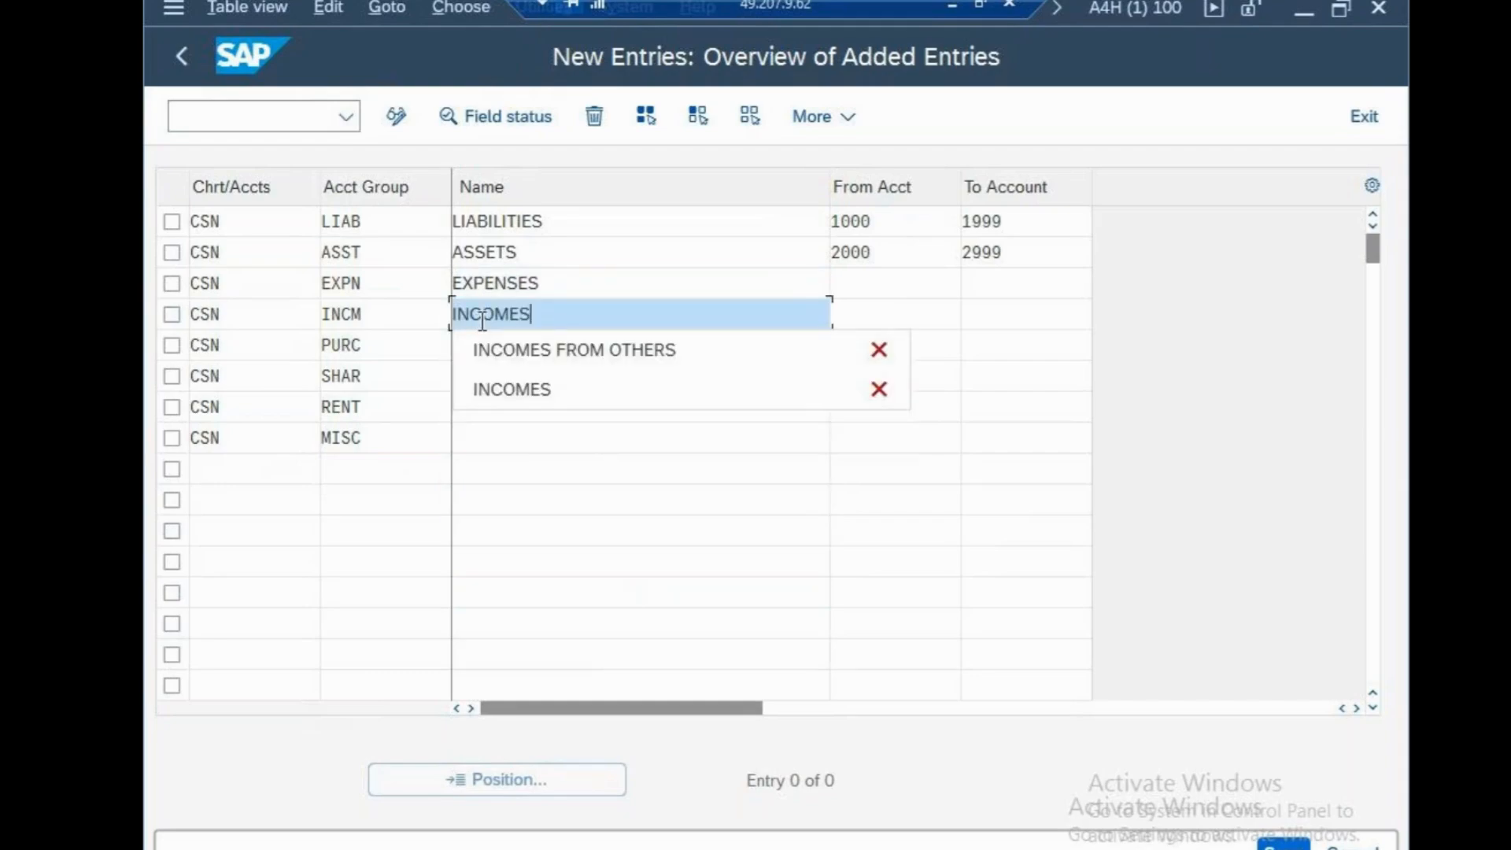
click(593, 560)
Name the PURC account group PURCHASES and the SHAR account group SHARES
click(535, 348)
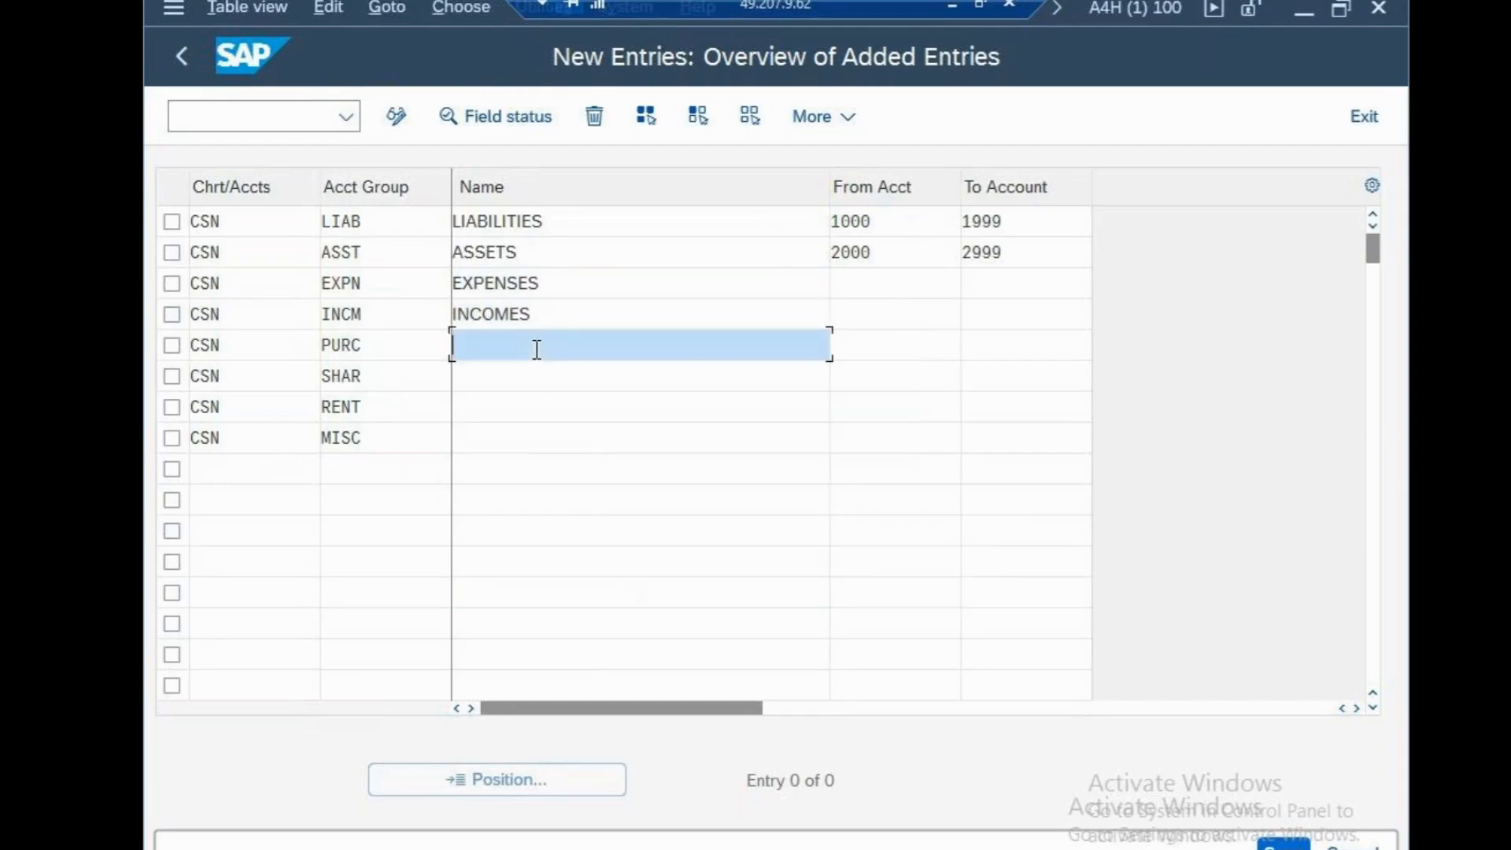
text(PURCHASES)
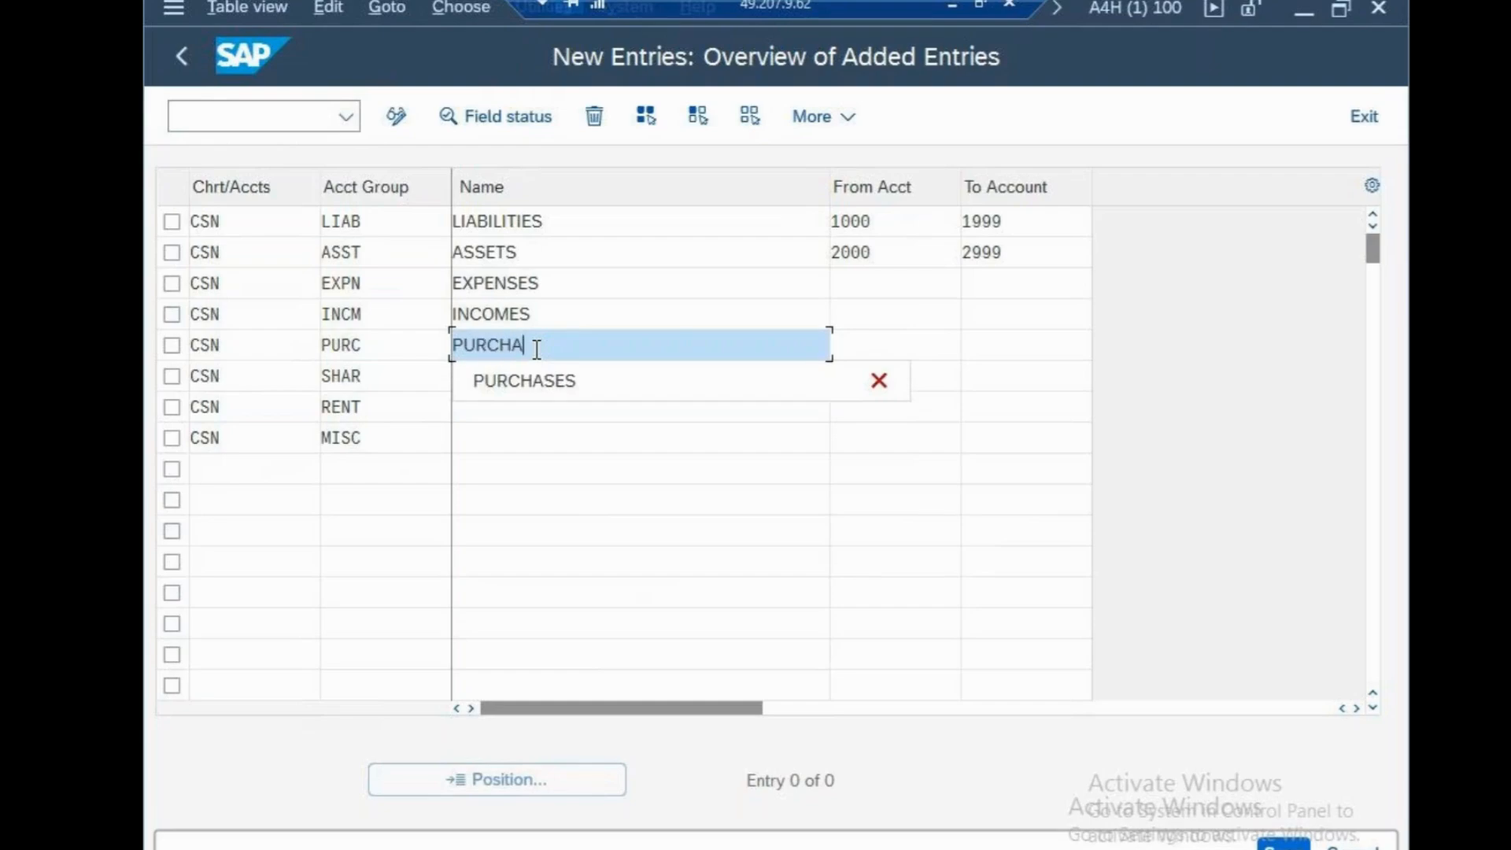
key(Return)
click(513, 387)
text(SA)
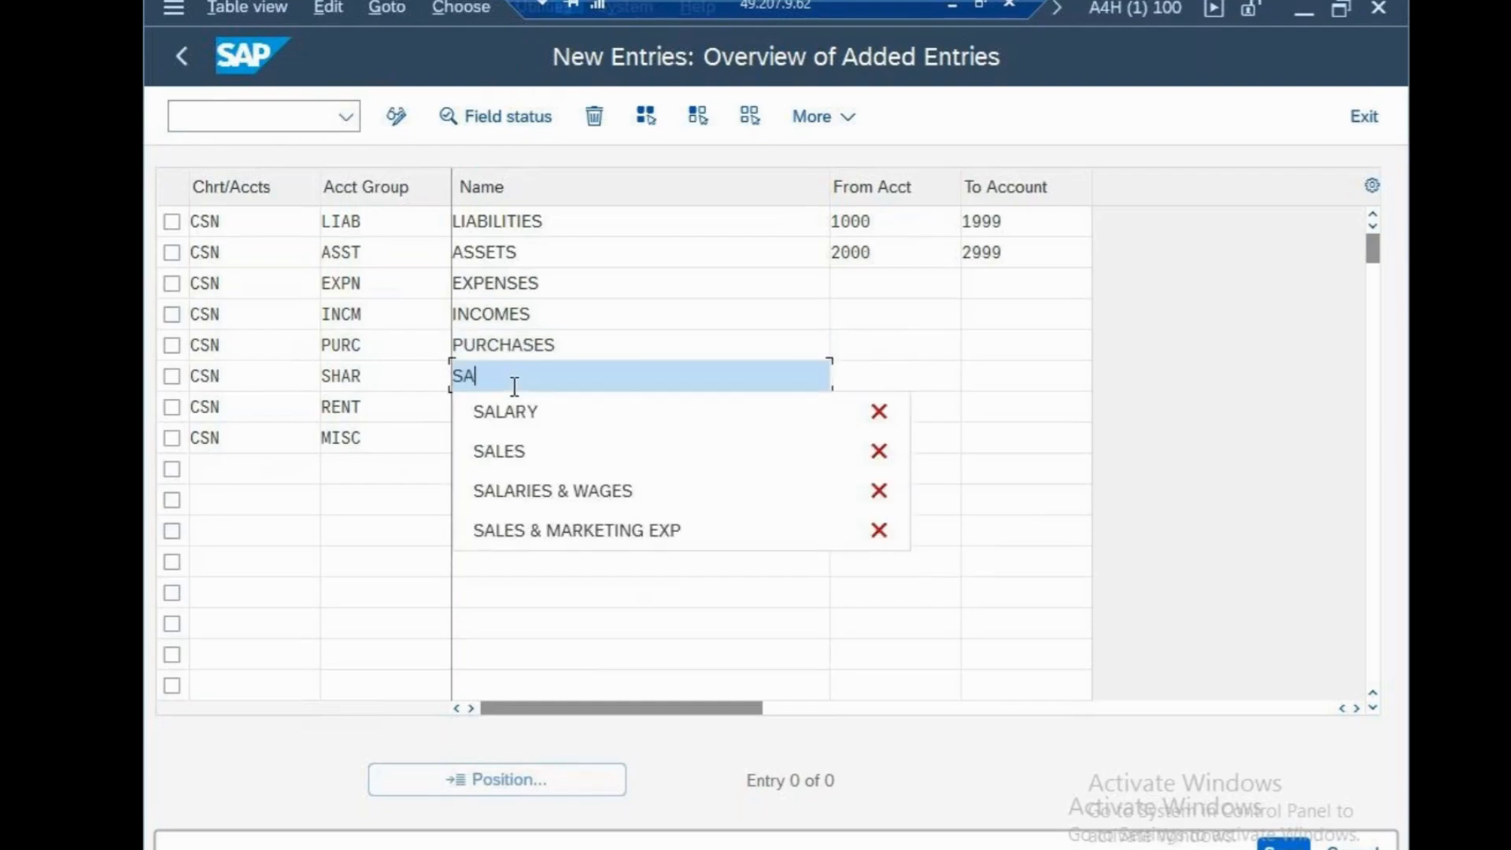
key(BackSpace)
text(HARES)
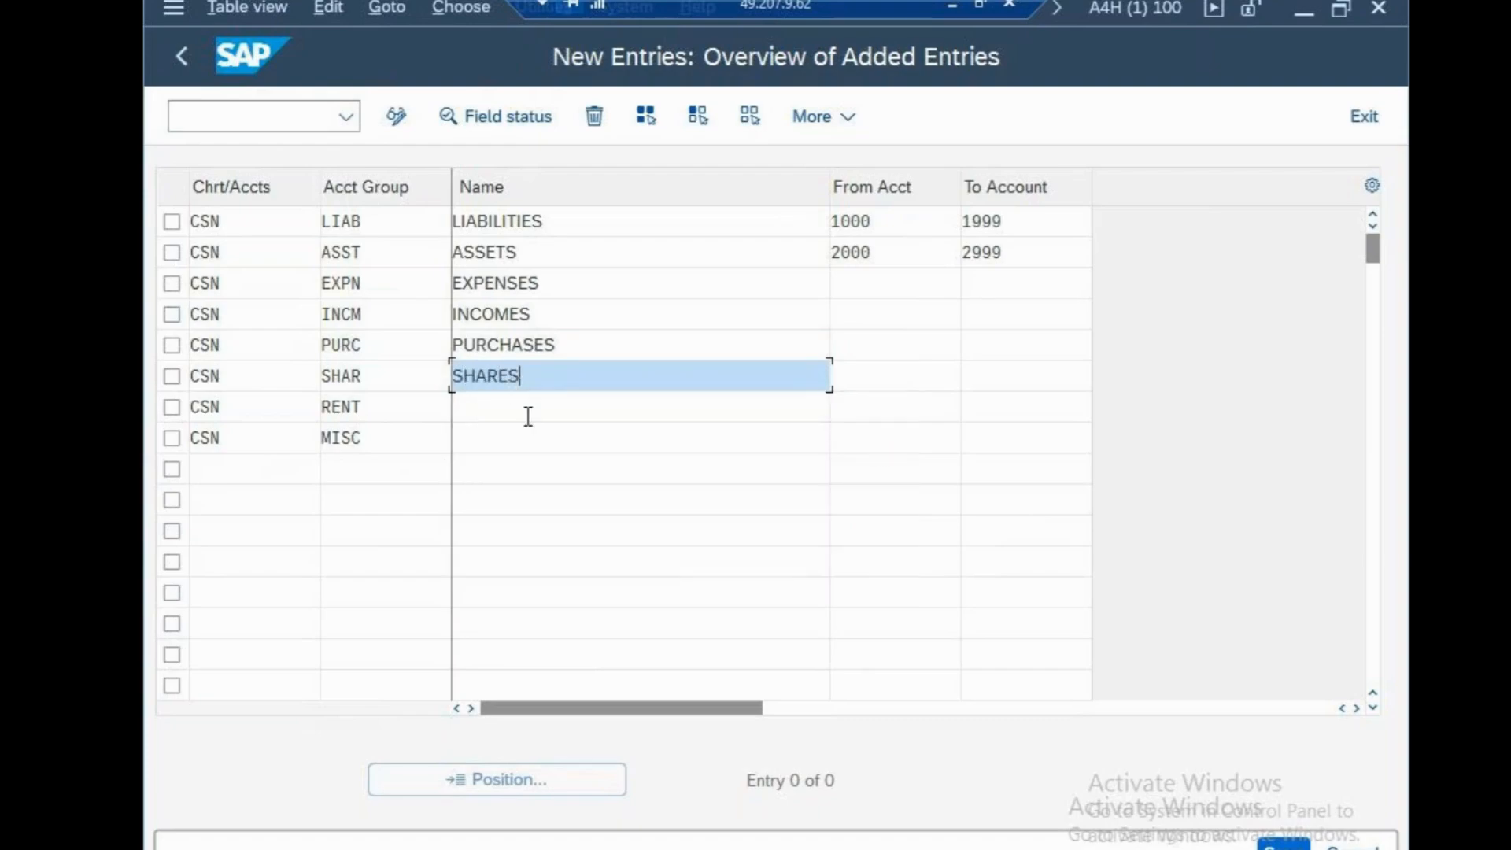
key(Return)
Name the RENT account group RENTAL EXPENSES
click(517, 409)
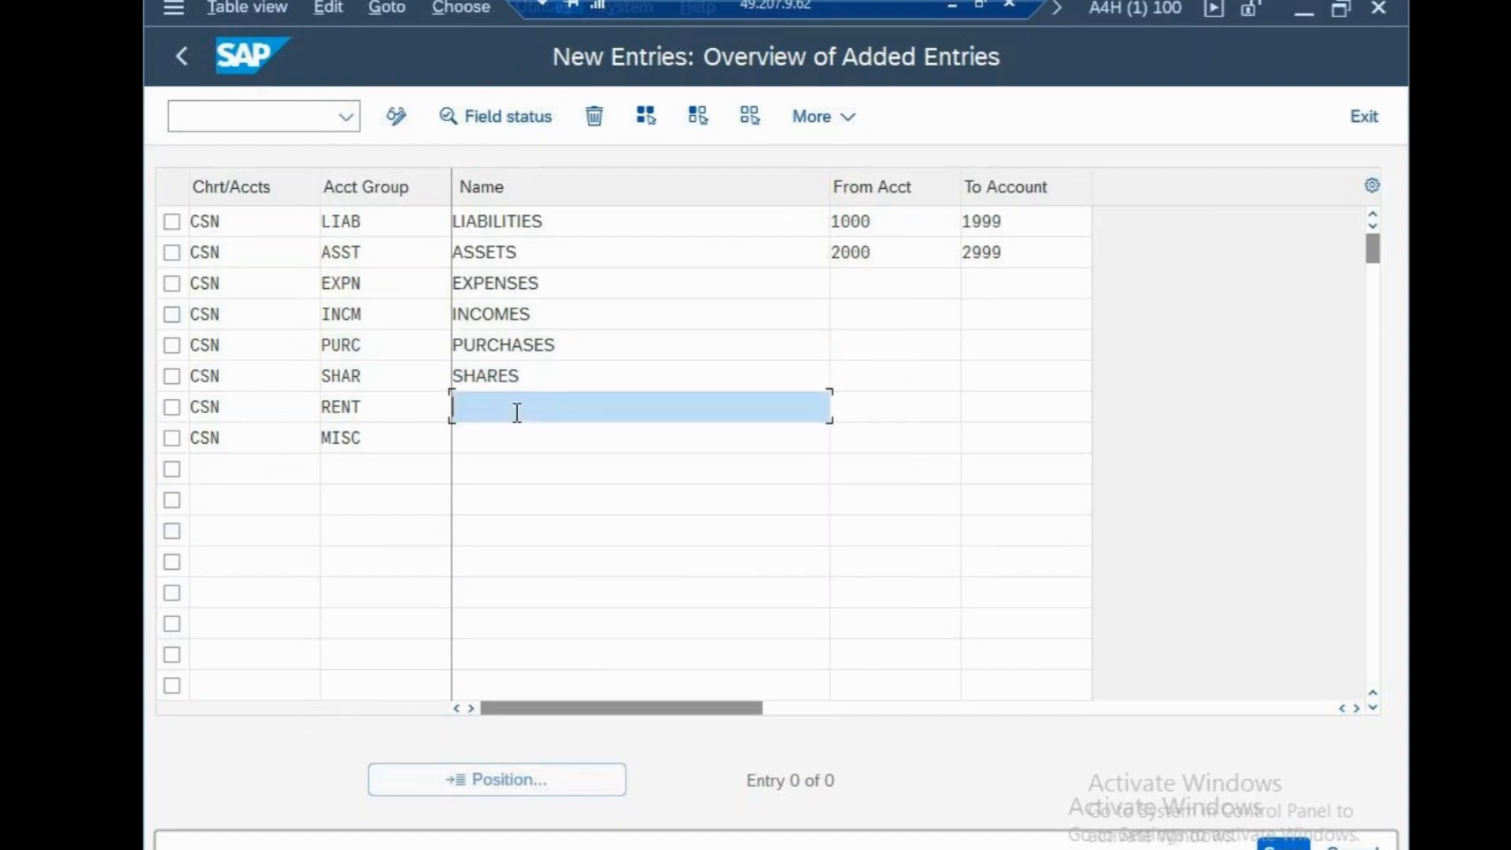
text(RENTAL EXPENSES)
Name the MISC account group MISCANELLEOUS, using the previously entered value
click(540, 447)
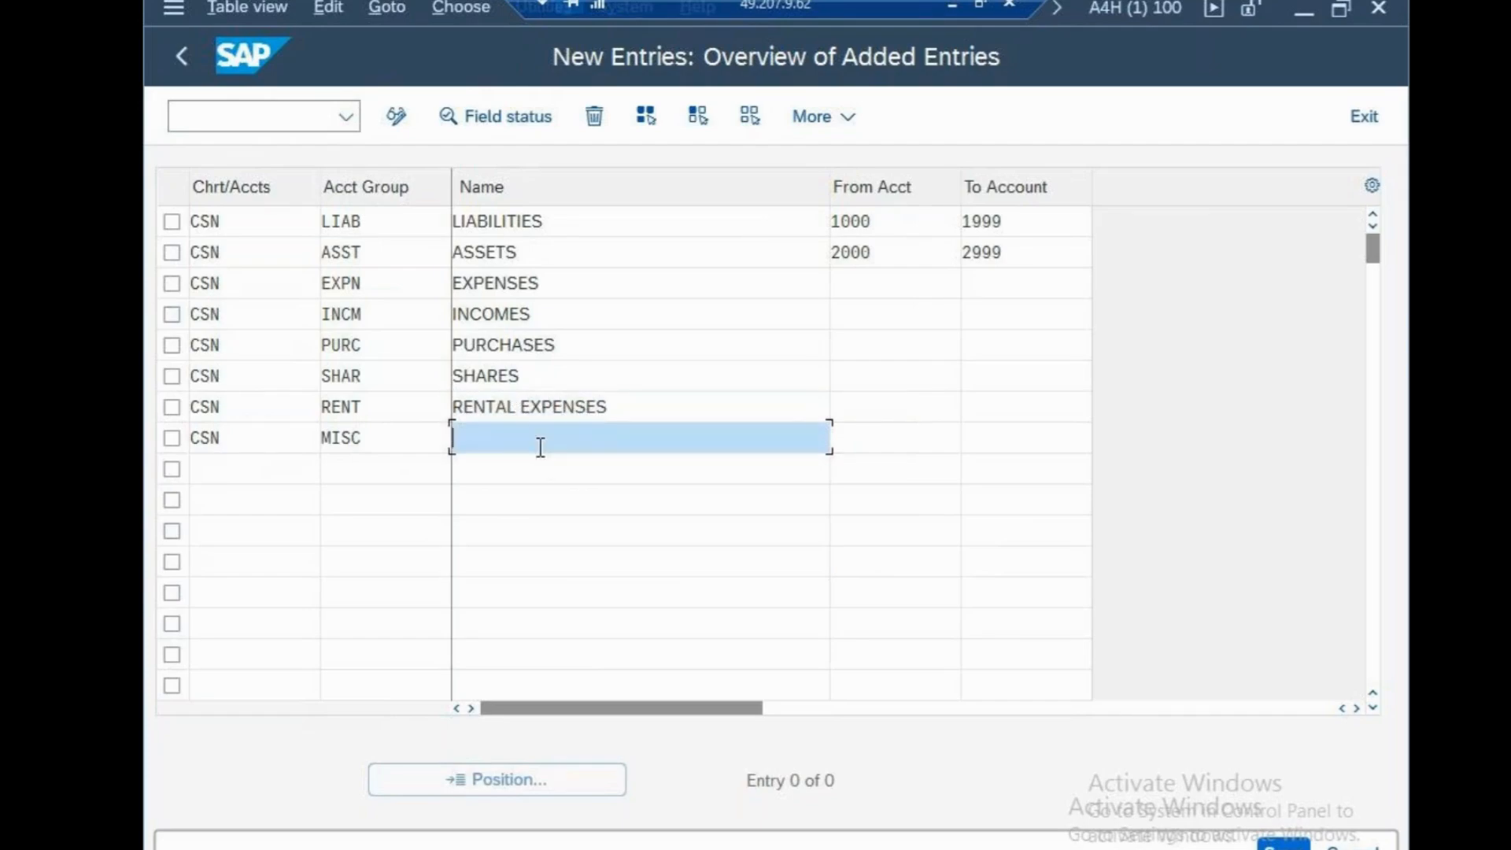
text(,)
key(BackSpace)
text(MSIC)
key(BackSpace)
key(BackSpace)
key(BackSpace)
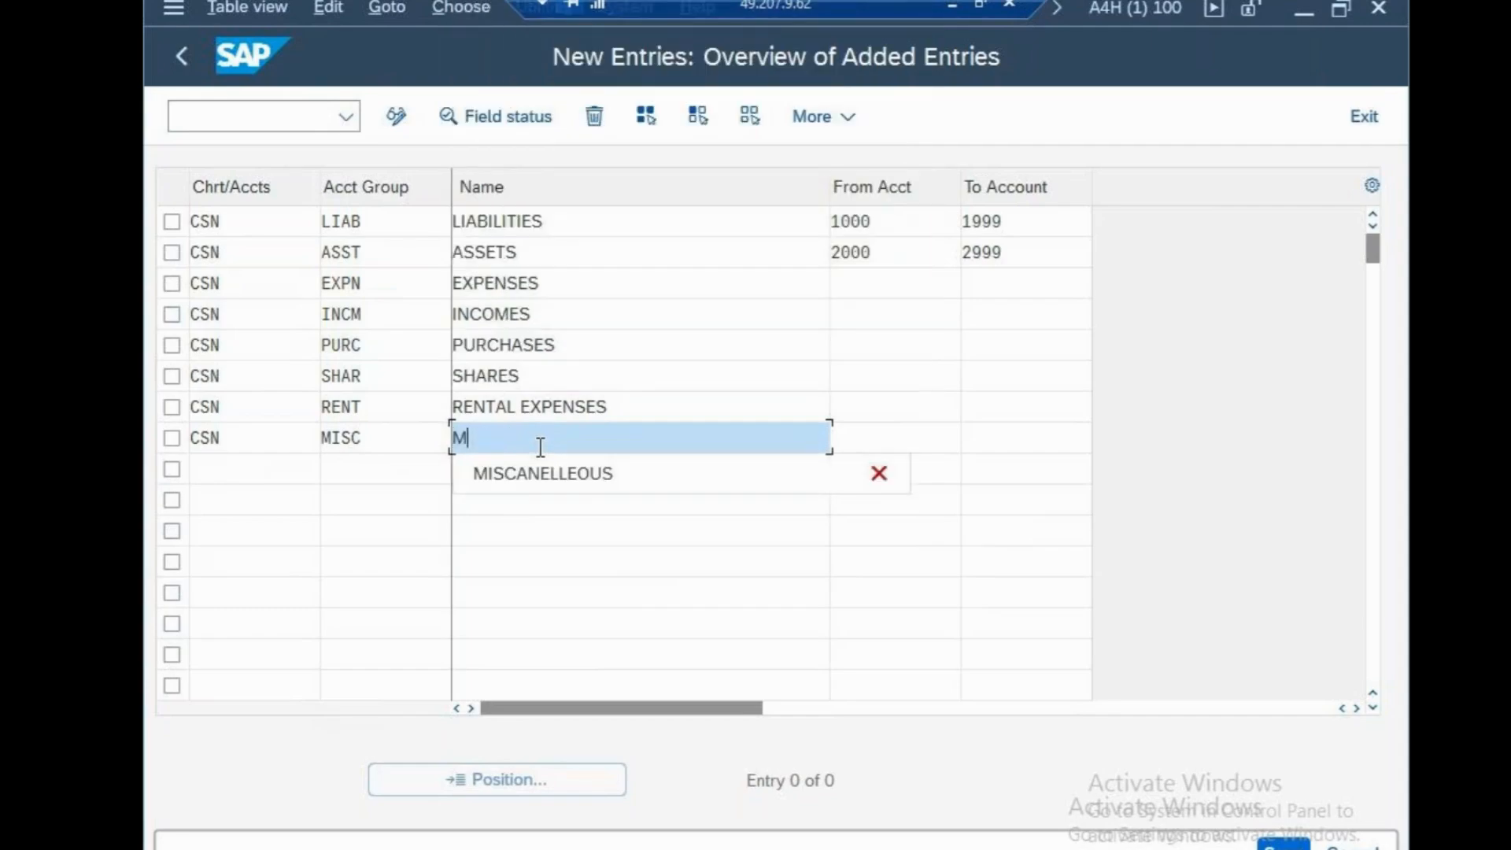
click(642, 484)
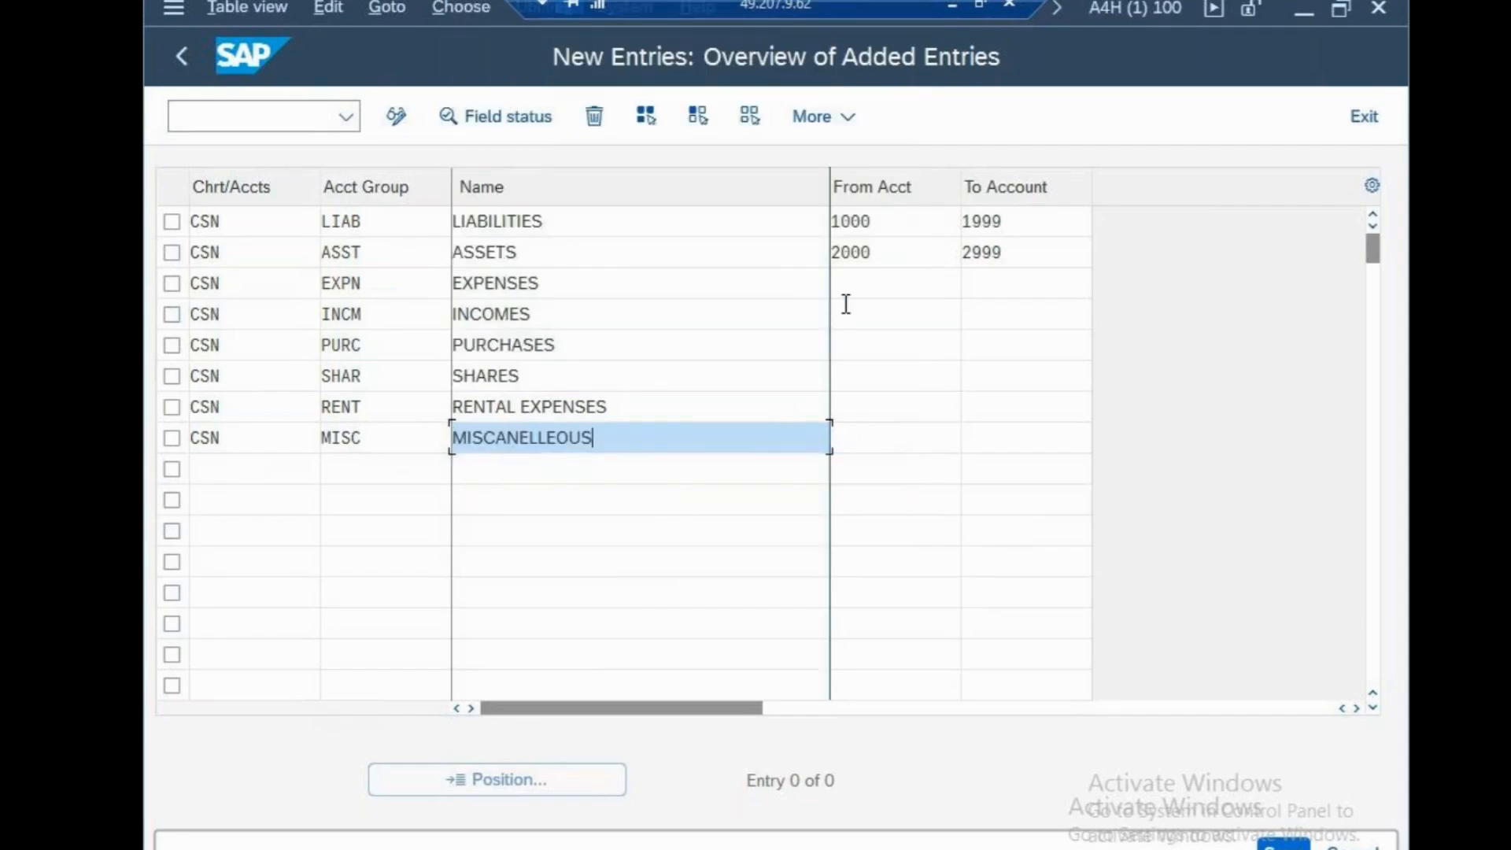
Set the starting account of the EXPN group to 3000 and of the INCM group to 4000
click(849, 304)
click(854, 285)
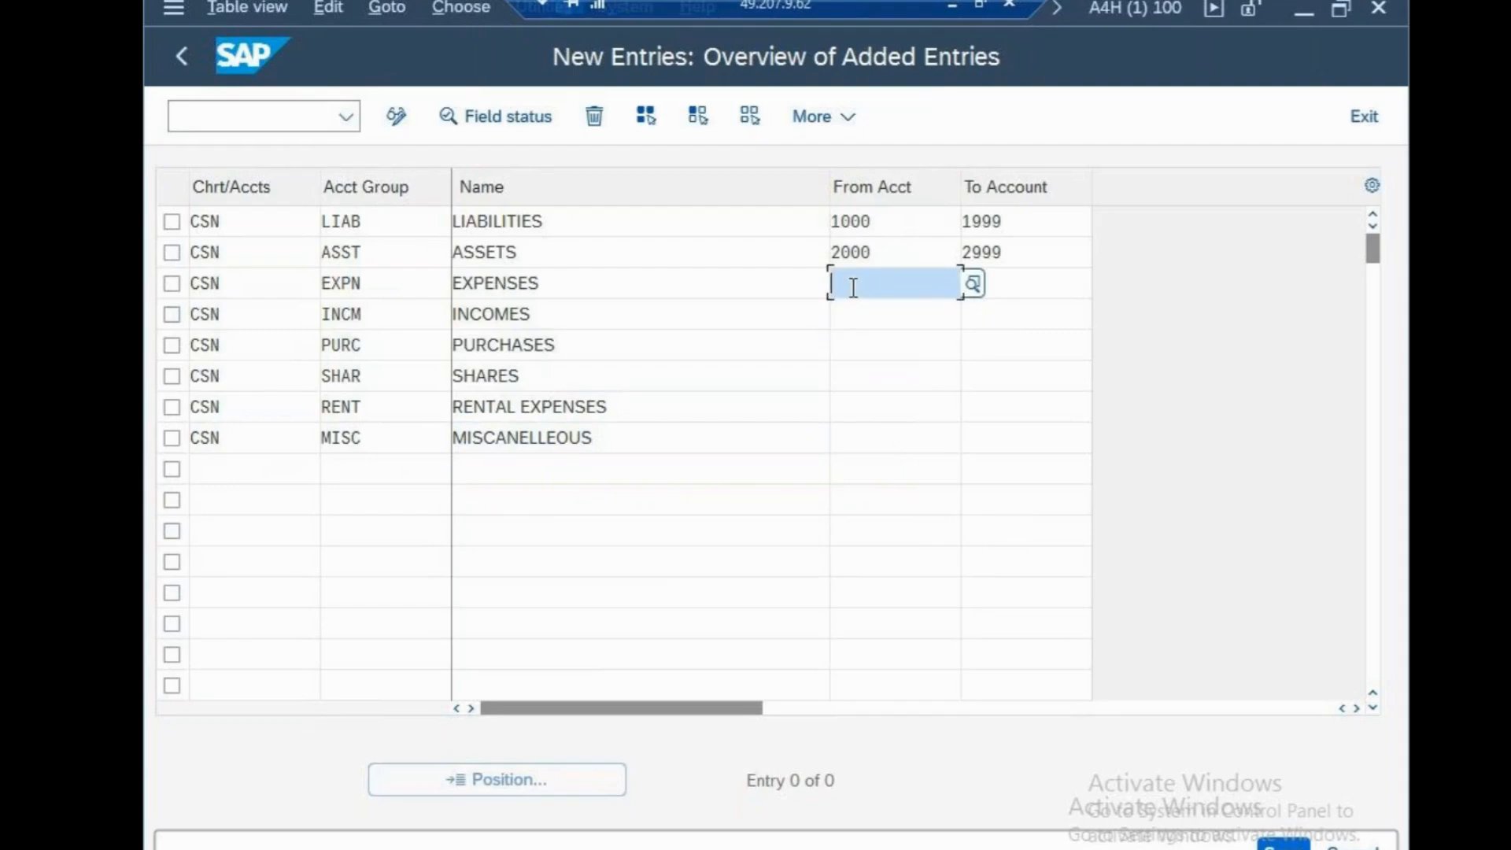
text(3000)
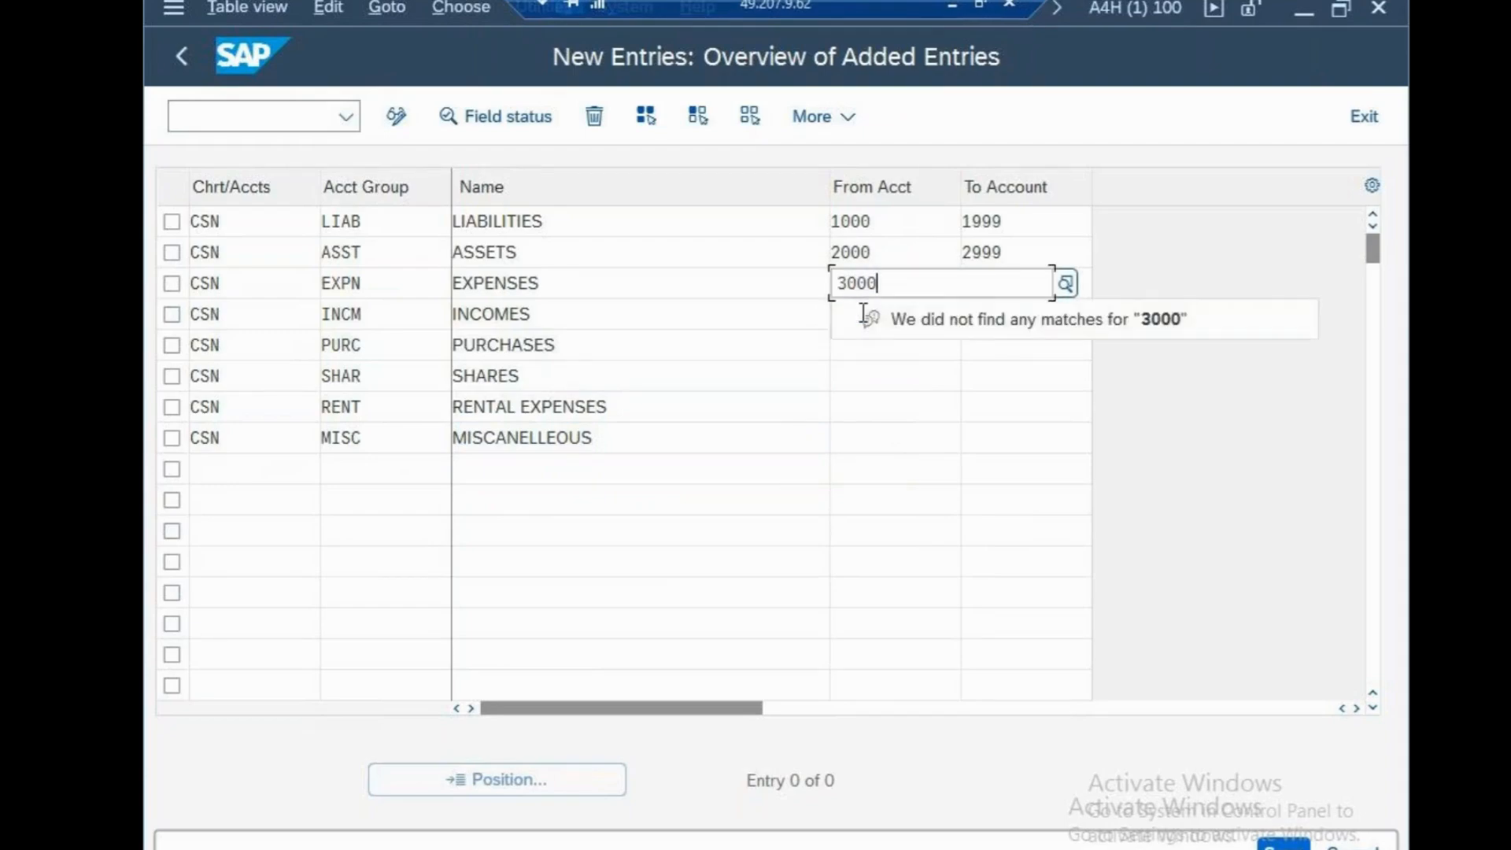
click(897, 318)
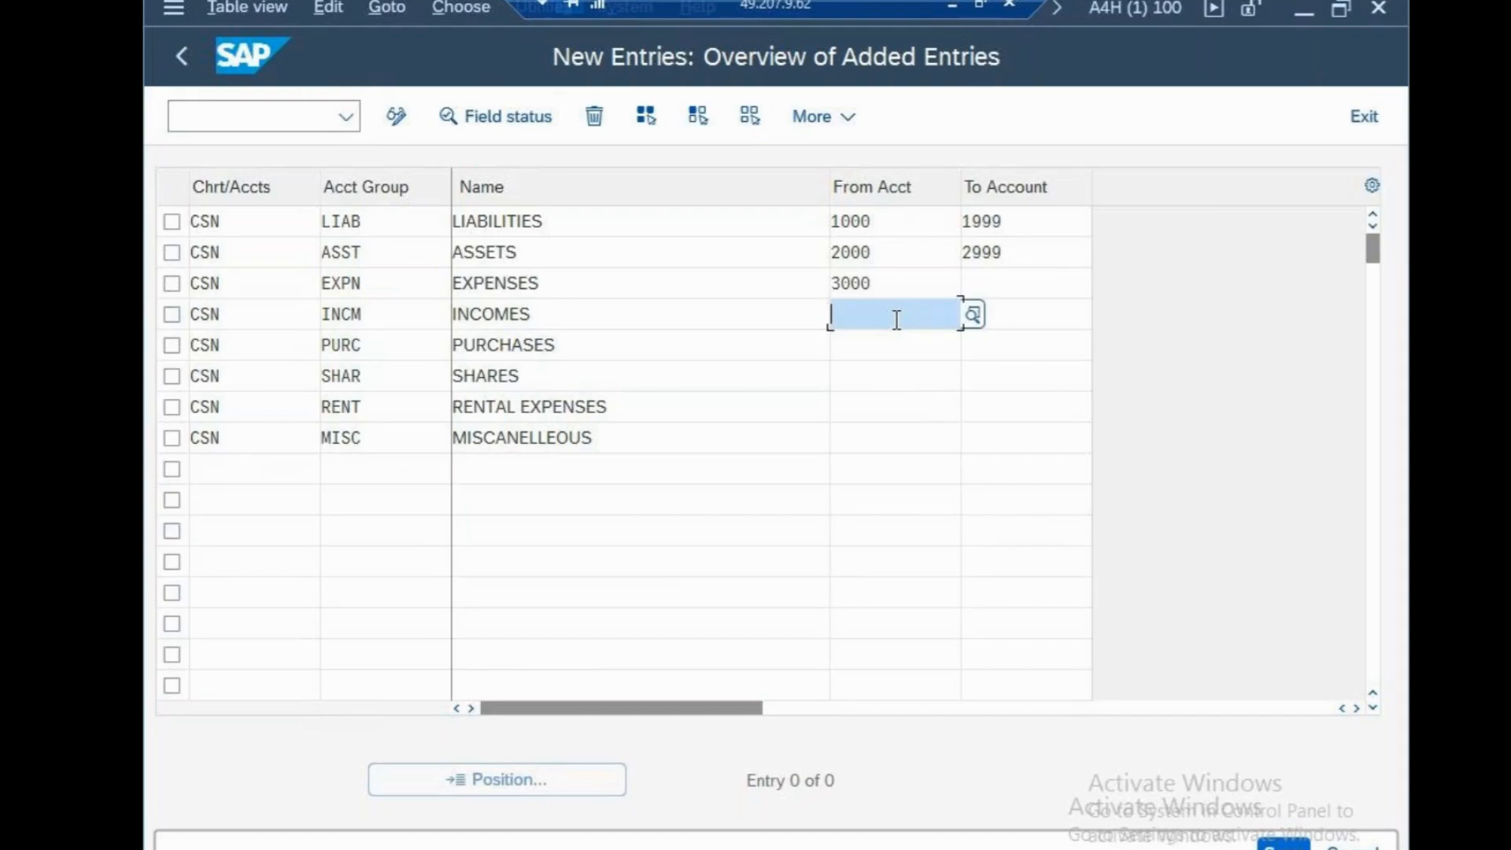
text(4000)
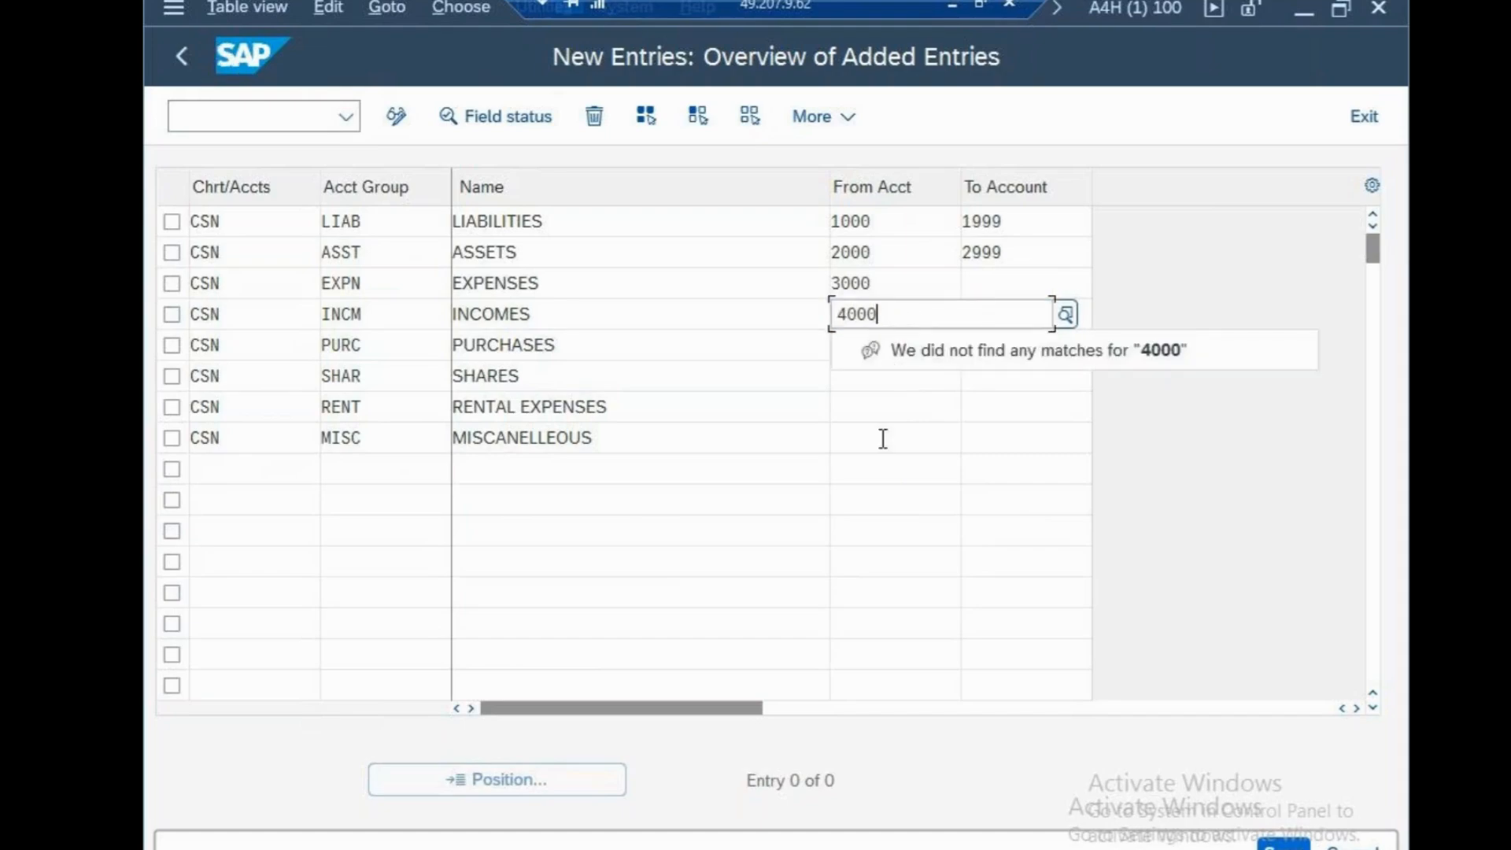
Set the starting account of the PURC group to 5000 and of the SHAR group to 6000
click(863, 351)
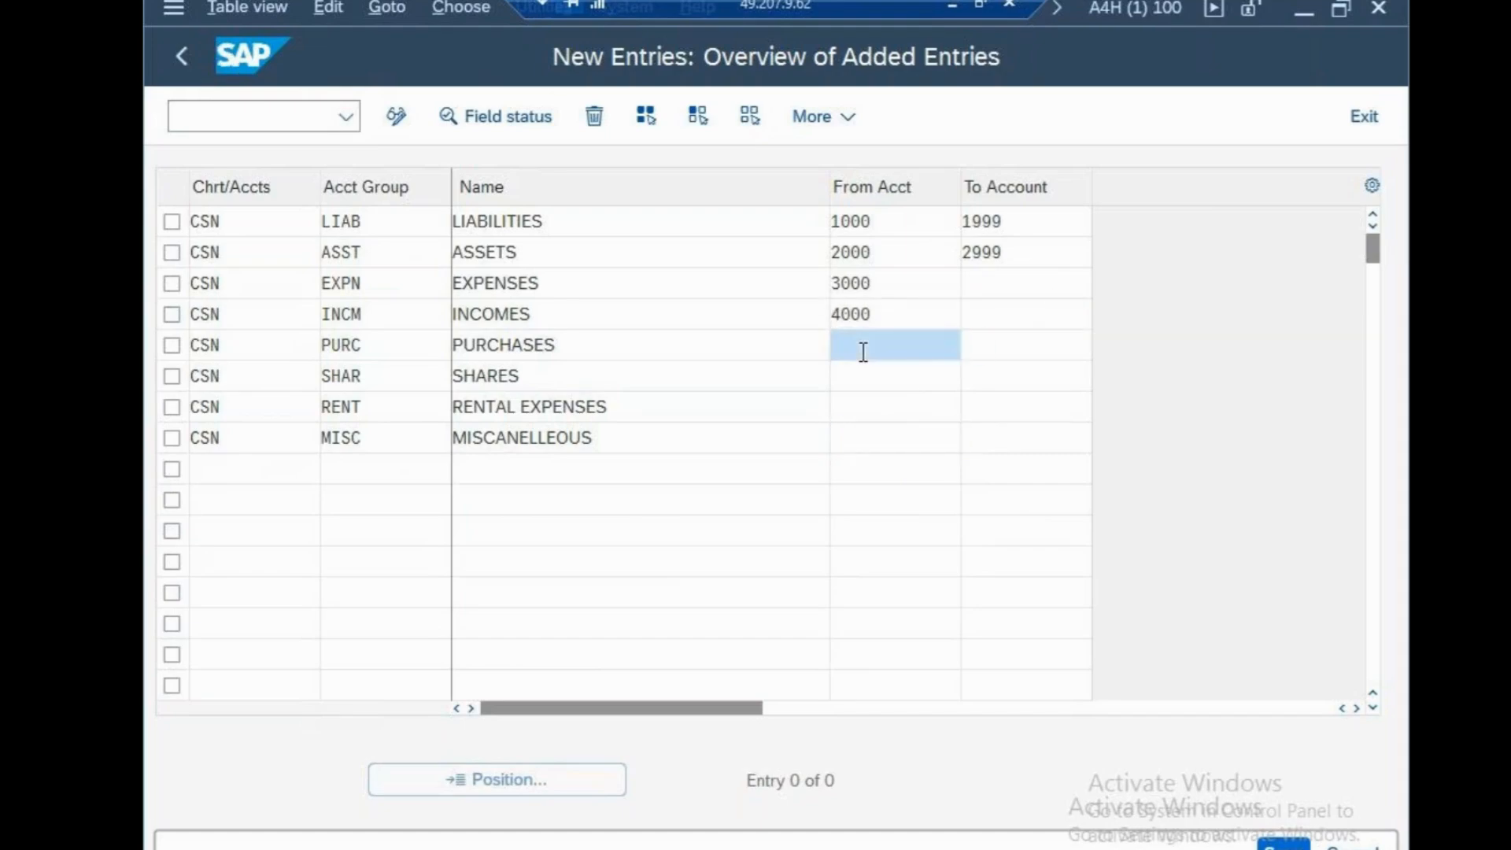
text(5000)
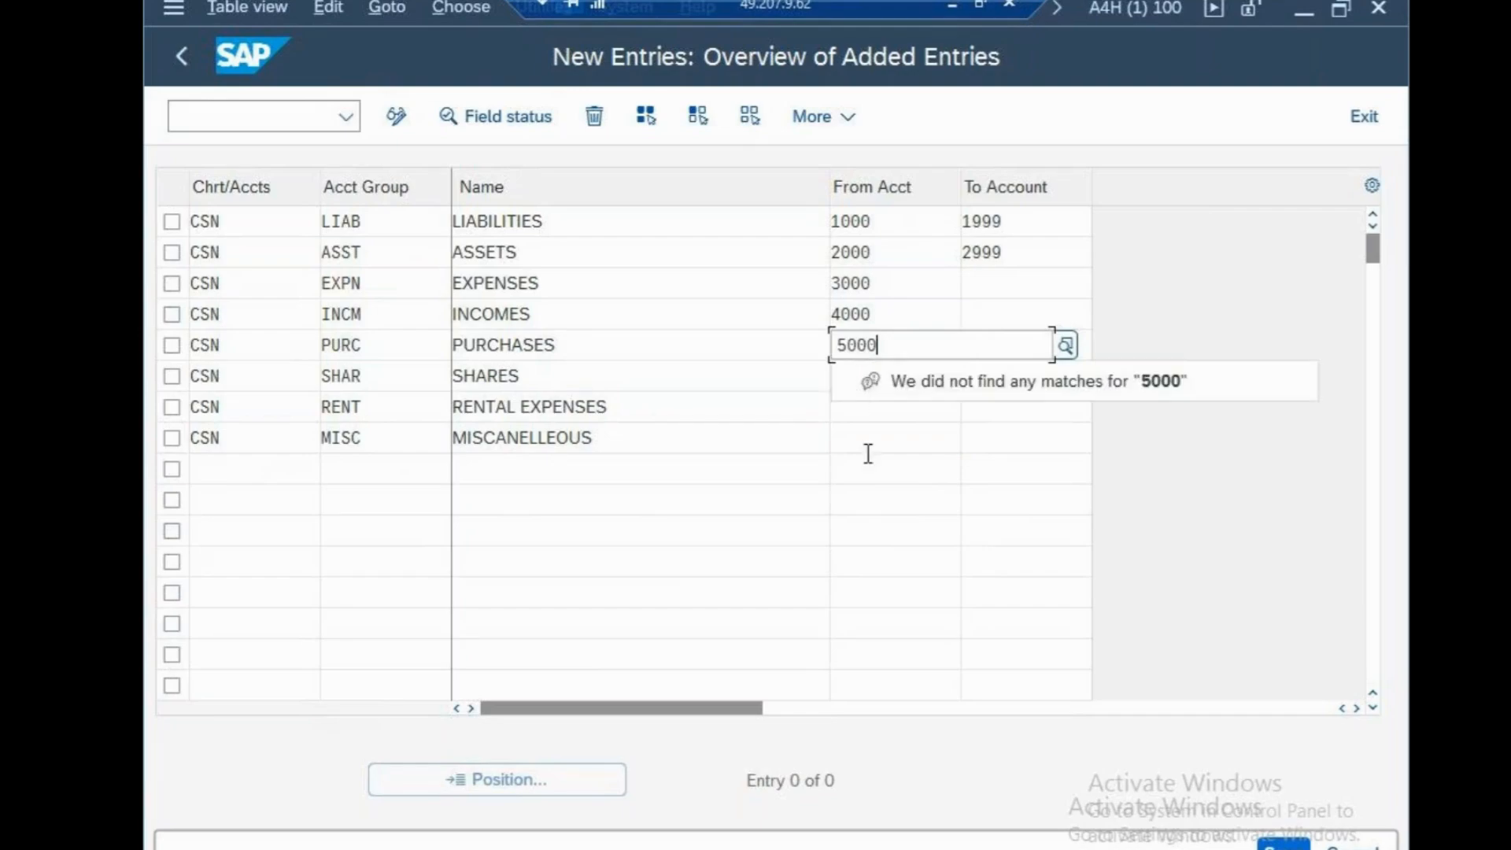
click(858, 378)
text(6000)
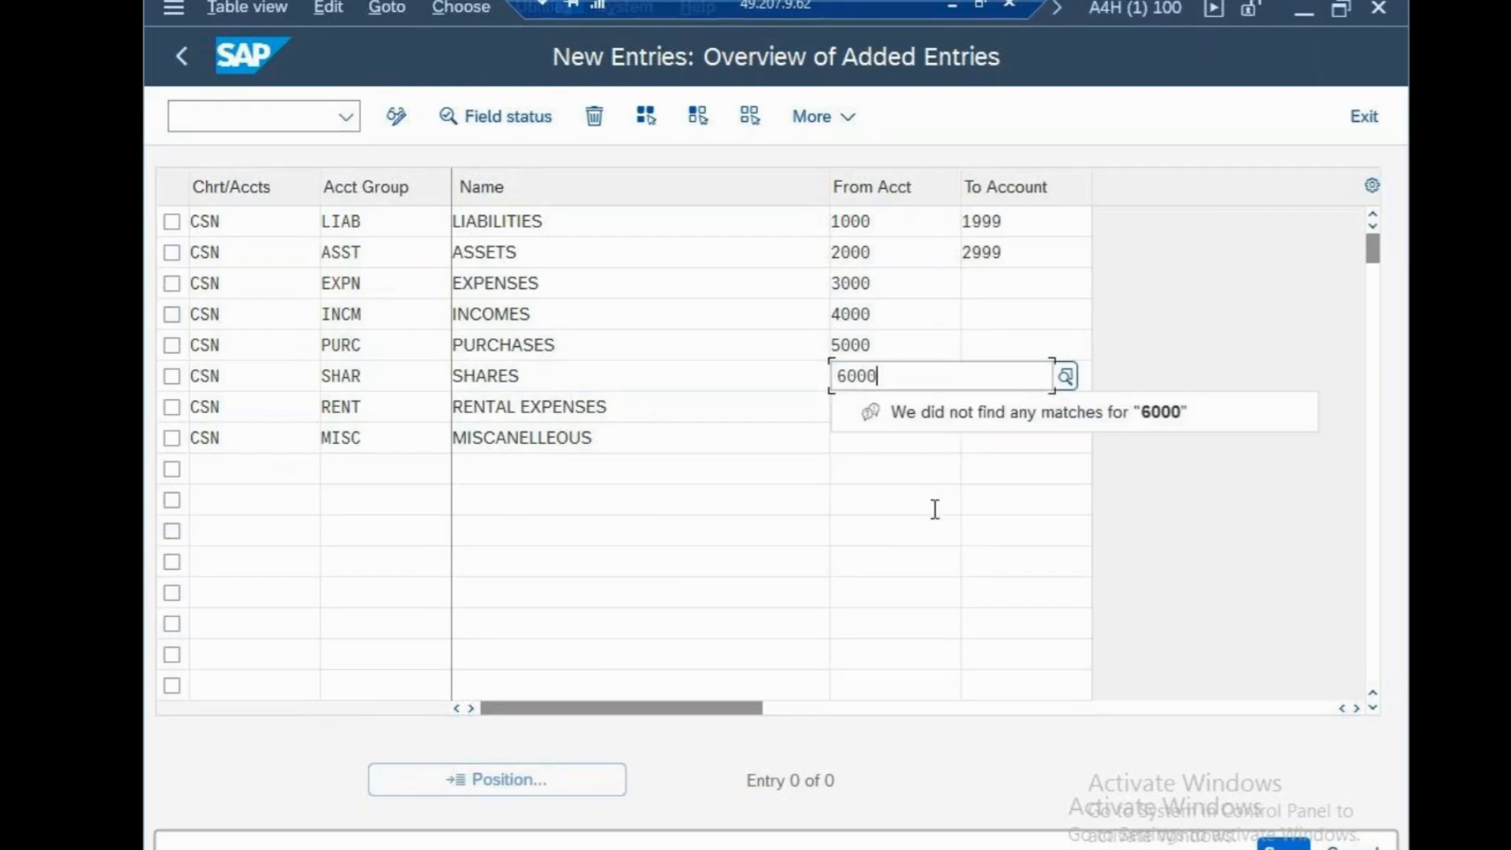
click(895, 531)
Set the starting account of the RENT group to 7000 and of the MISC group to 8000
click(863, 412)
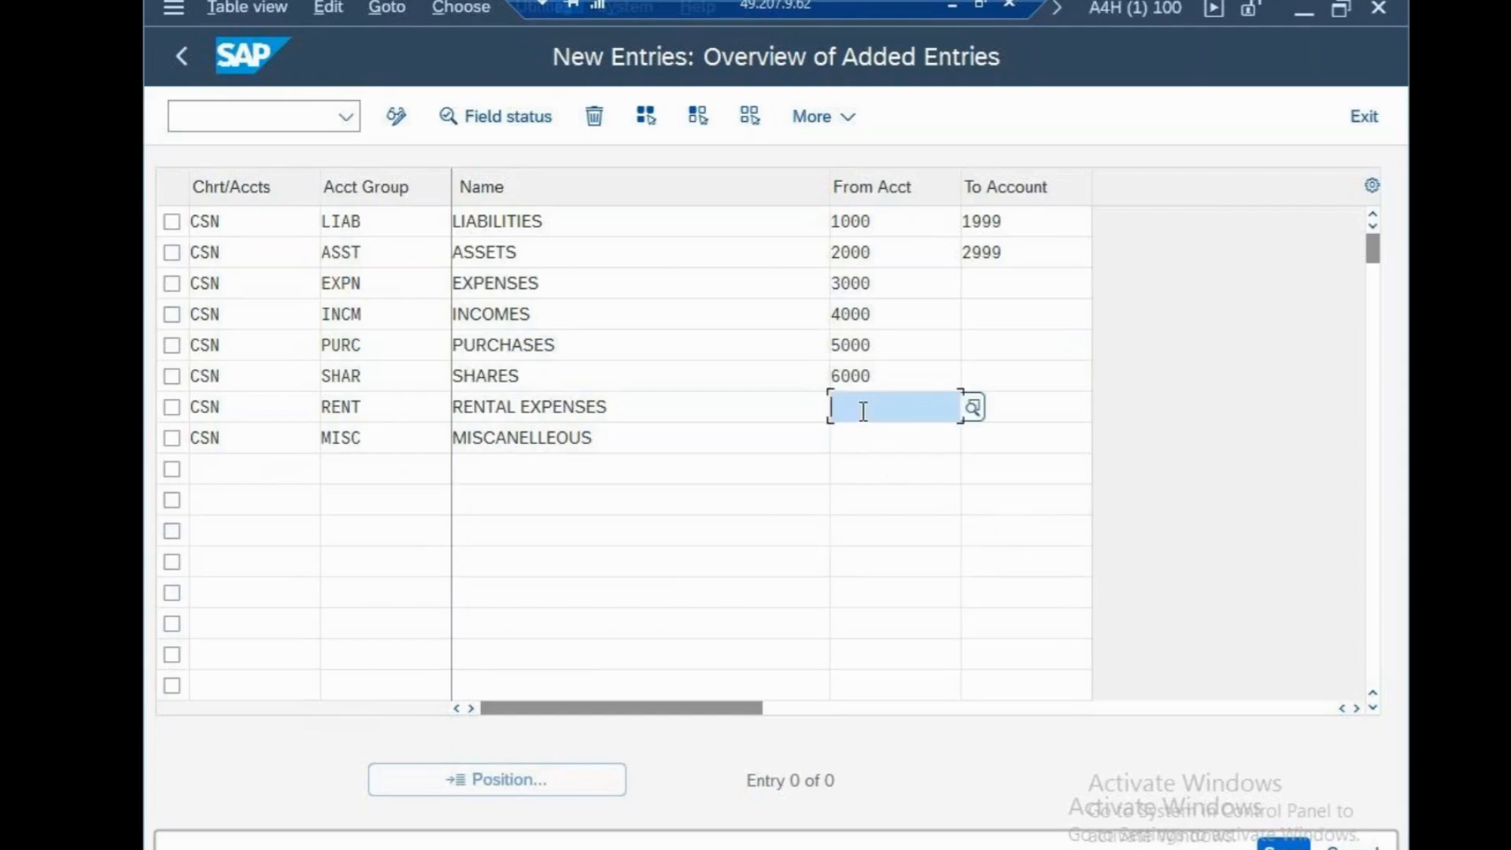
text(7000)
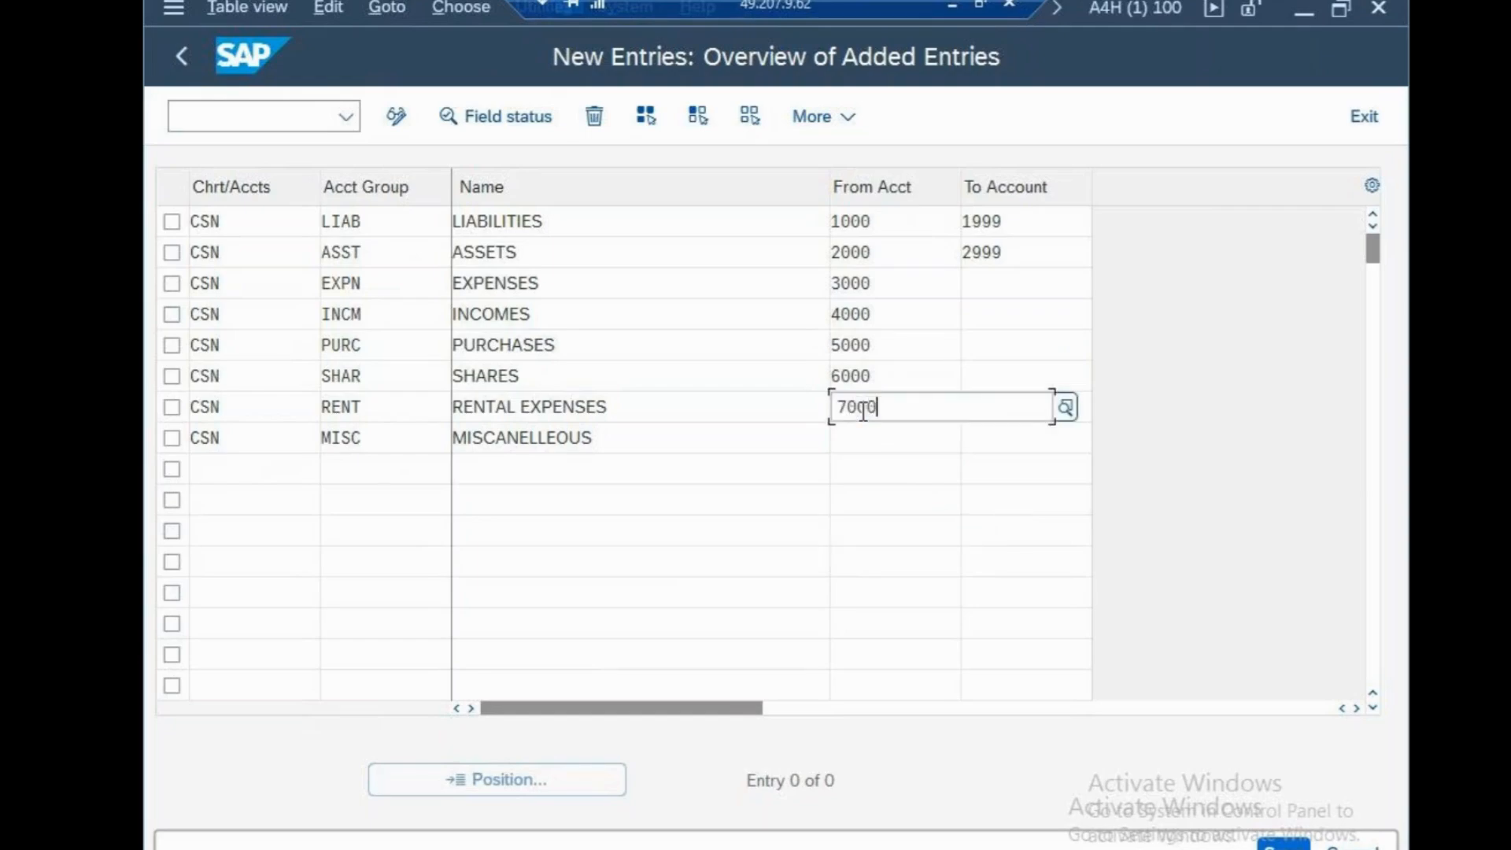
click(871, 498)
click(852, 449)
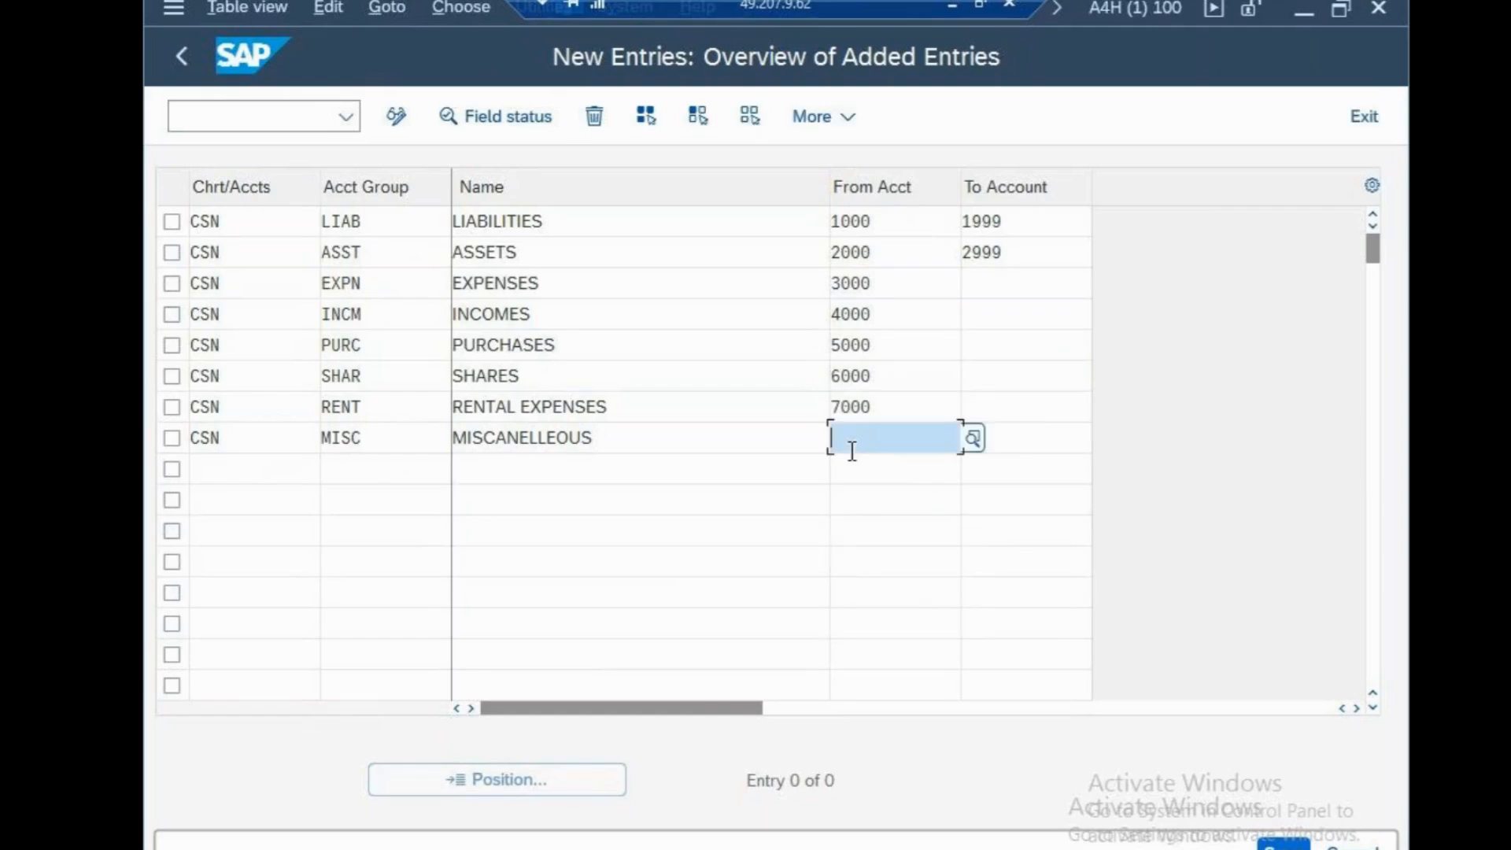
text(8000)
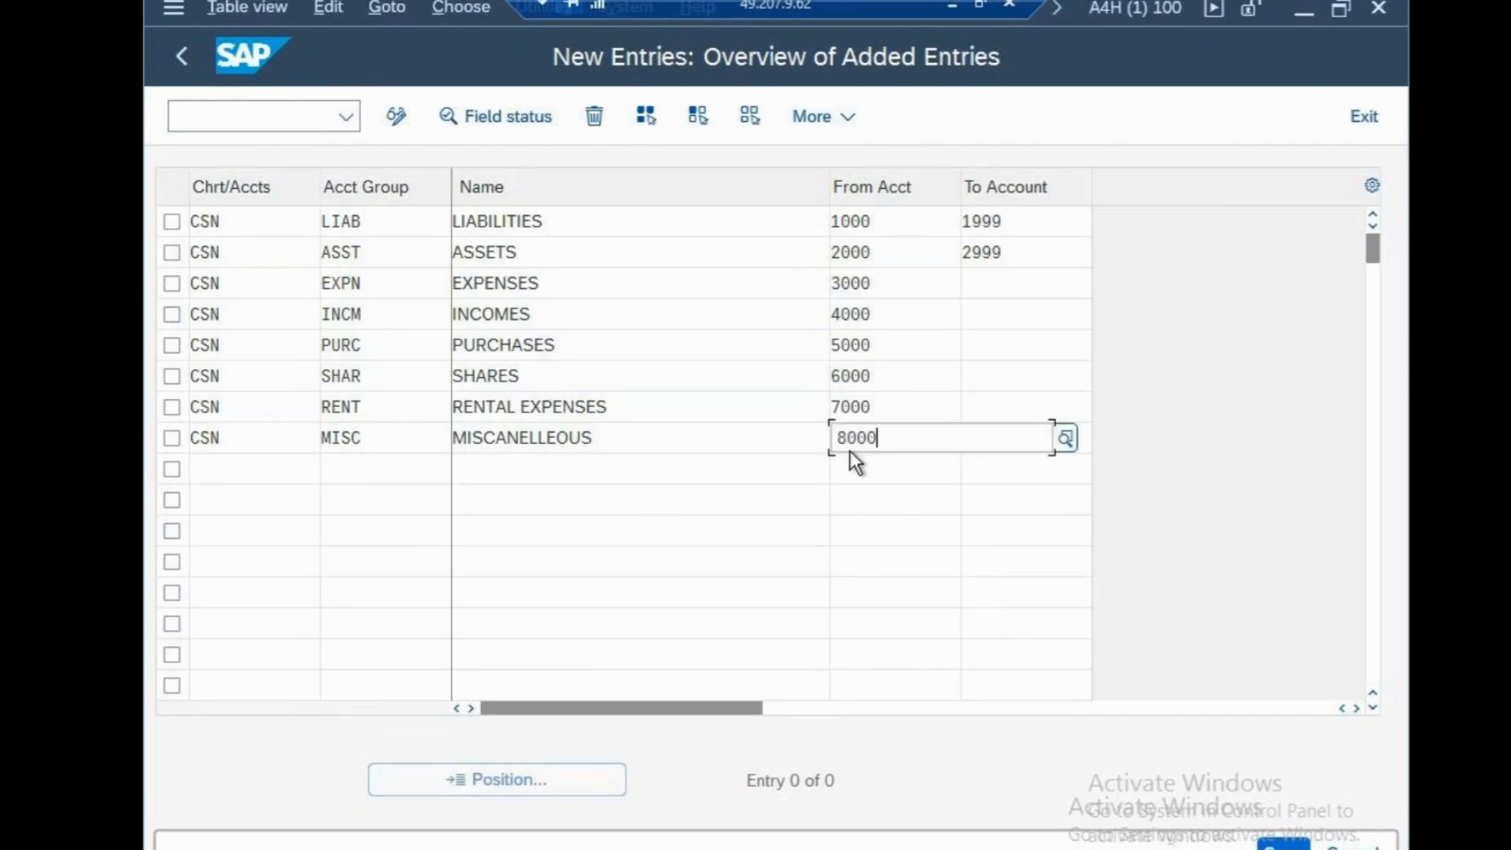
Set the ending account of the EXPN group to 3999 and of the INCM group to 4999
click(980, 281)
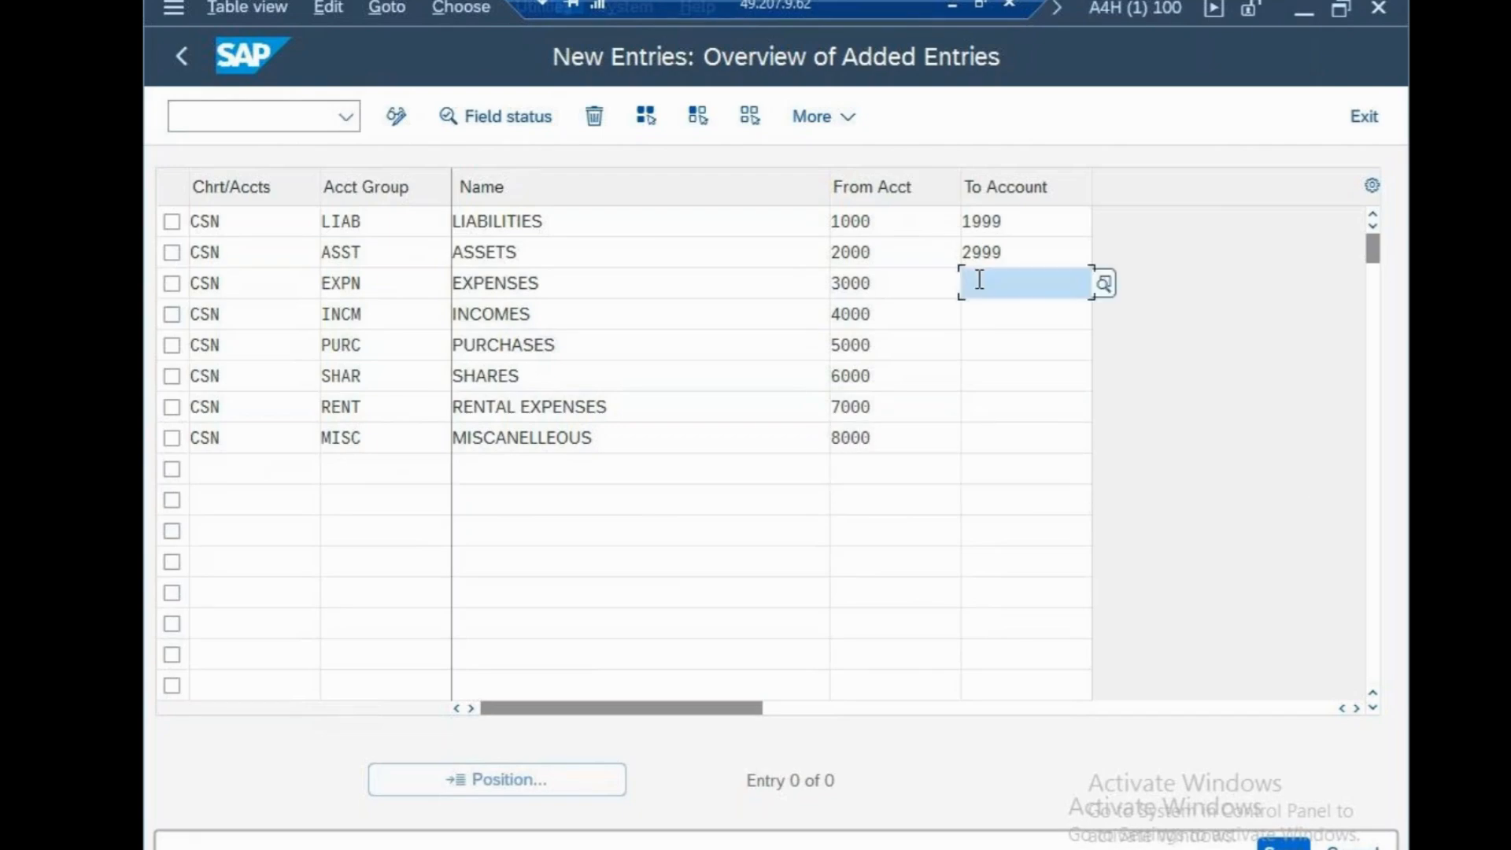
text(3999)
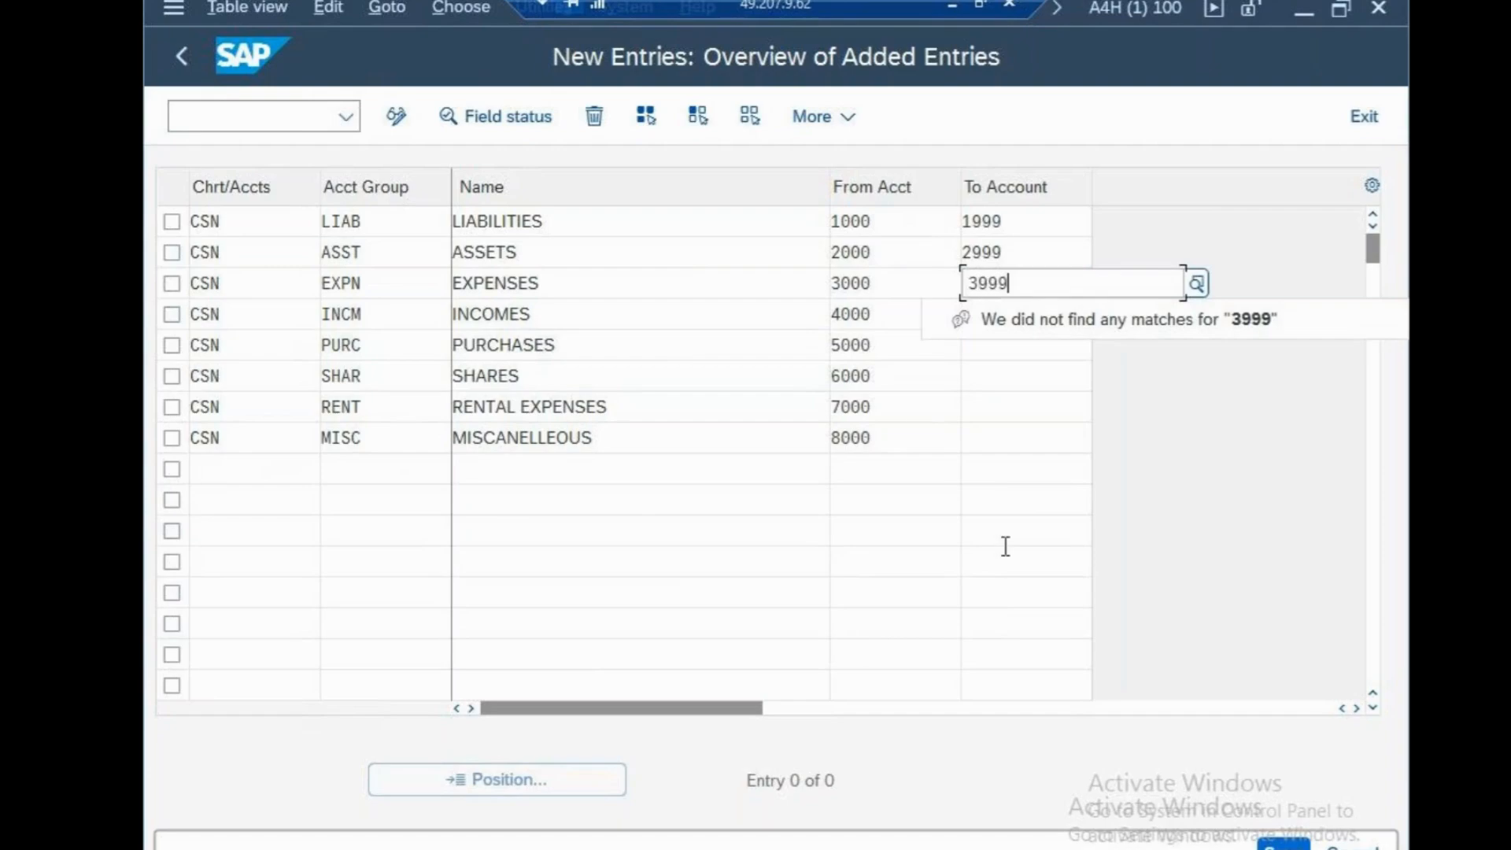
click(1005, 562)
click(1005, 317)
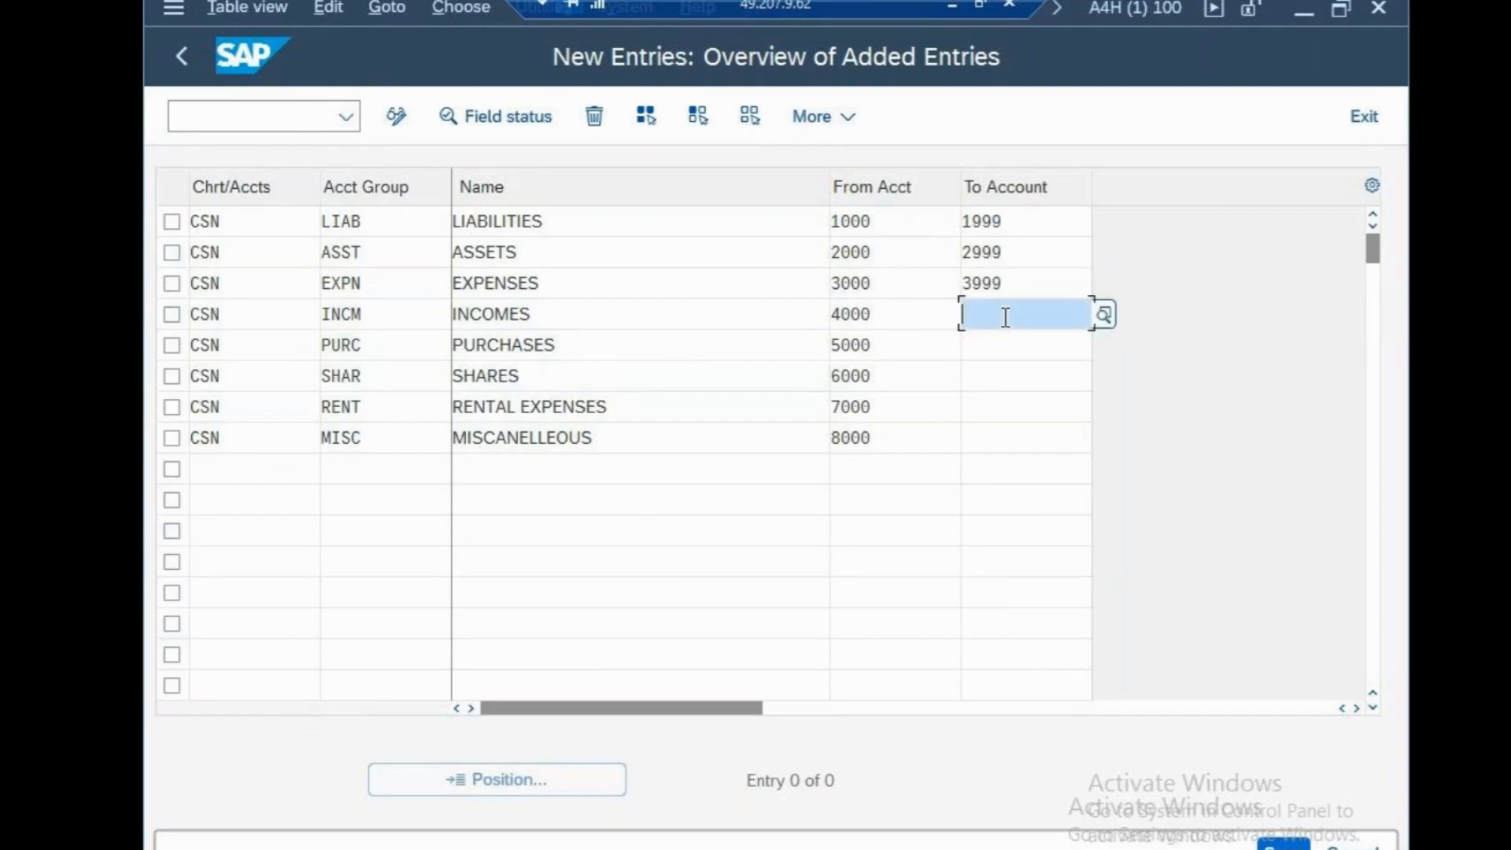
text(4999)
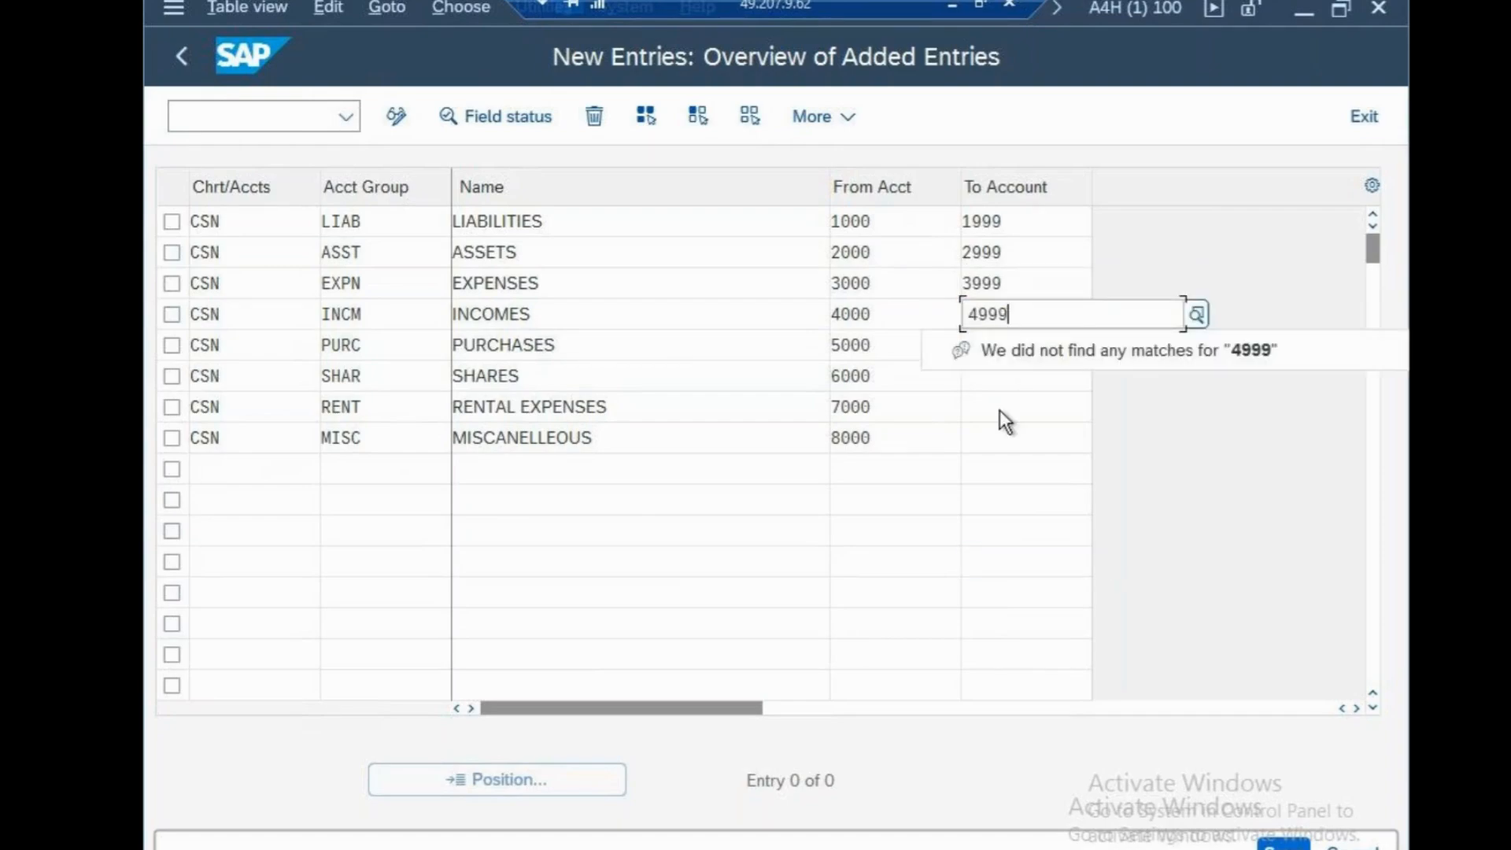
click(984, 563)
Set the ending account of the PURC group to 5999 and of the SHAR group to 6999
click(974, 346)
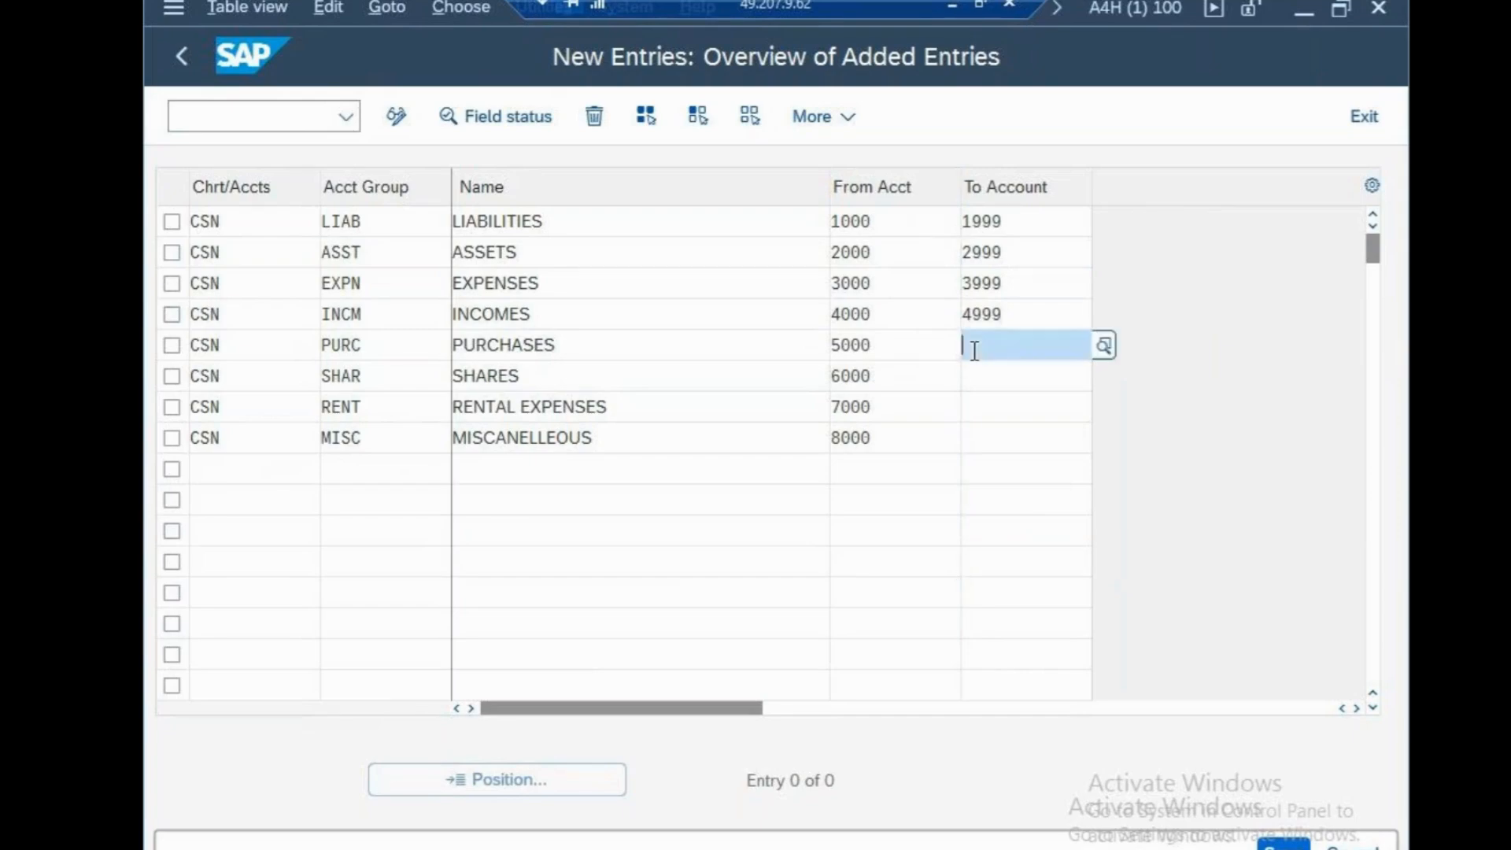
text(5999)
click(1051, 567)
click(983, 378)
text(6999)
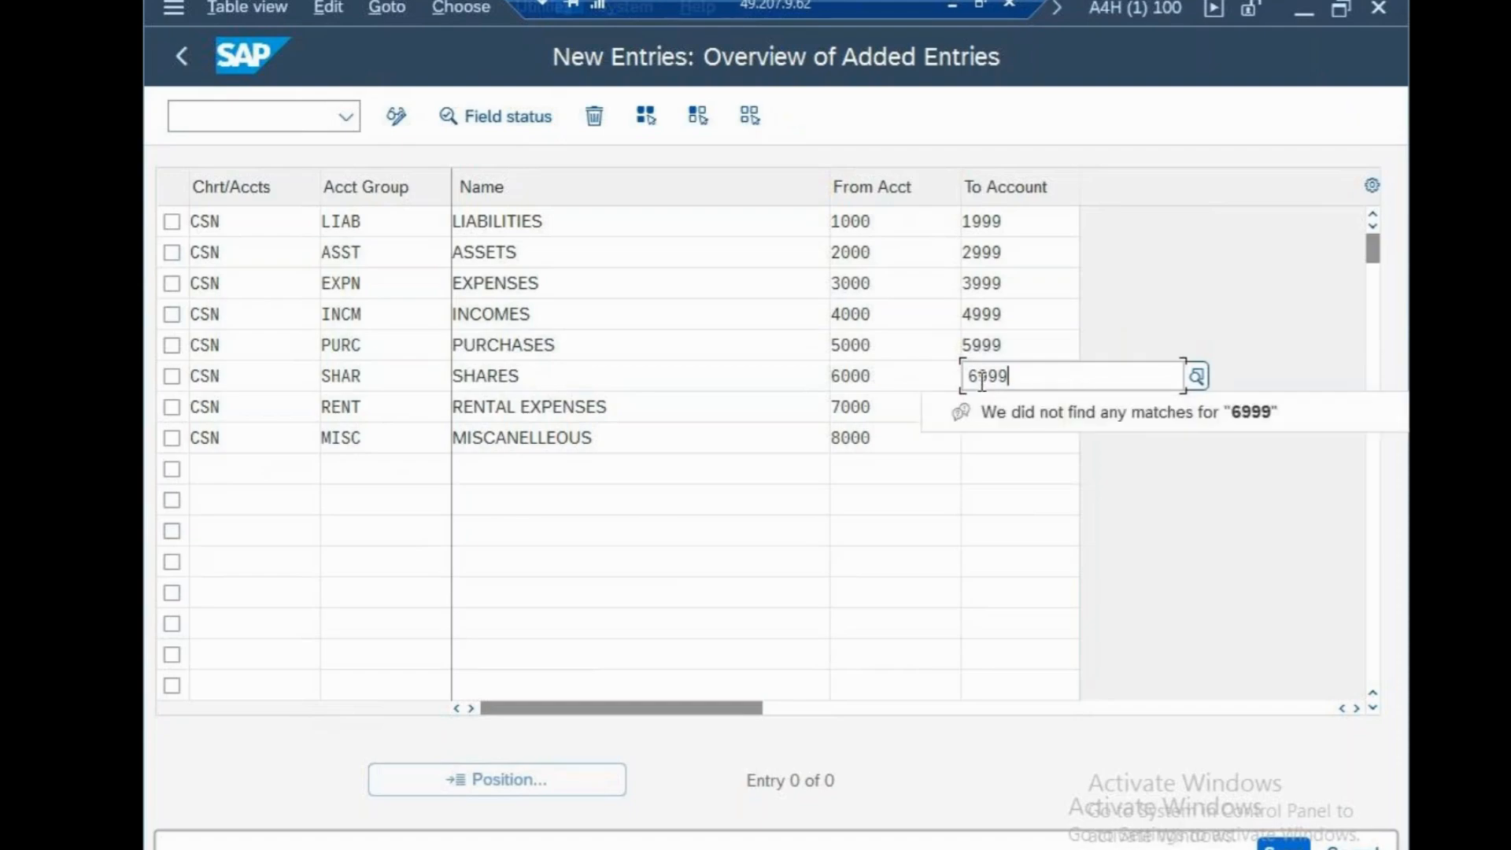
click(975, 572)
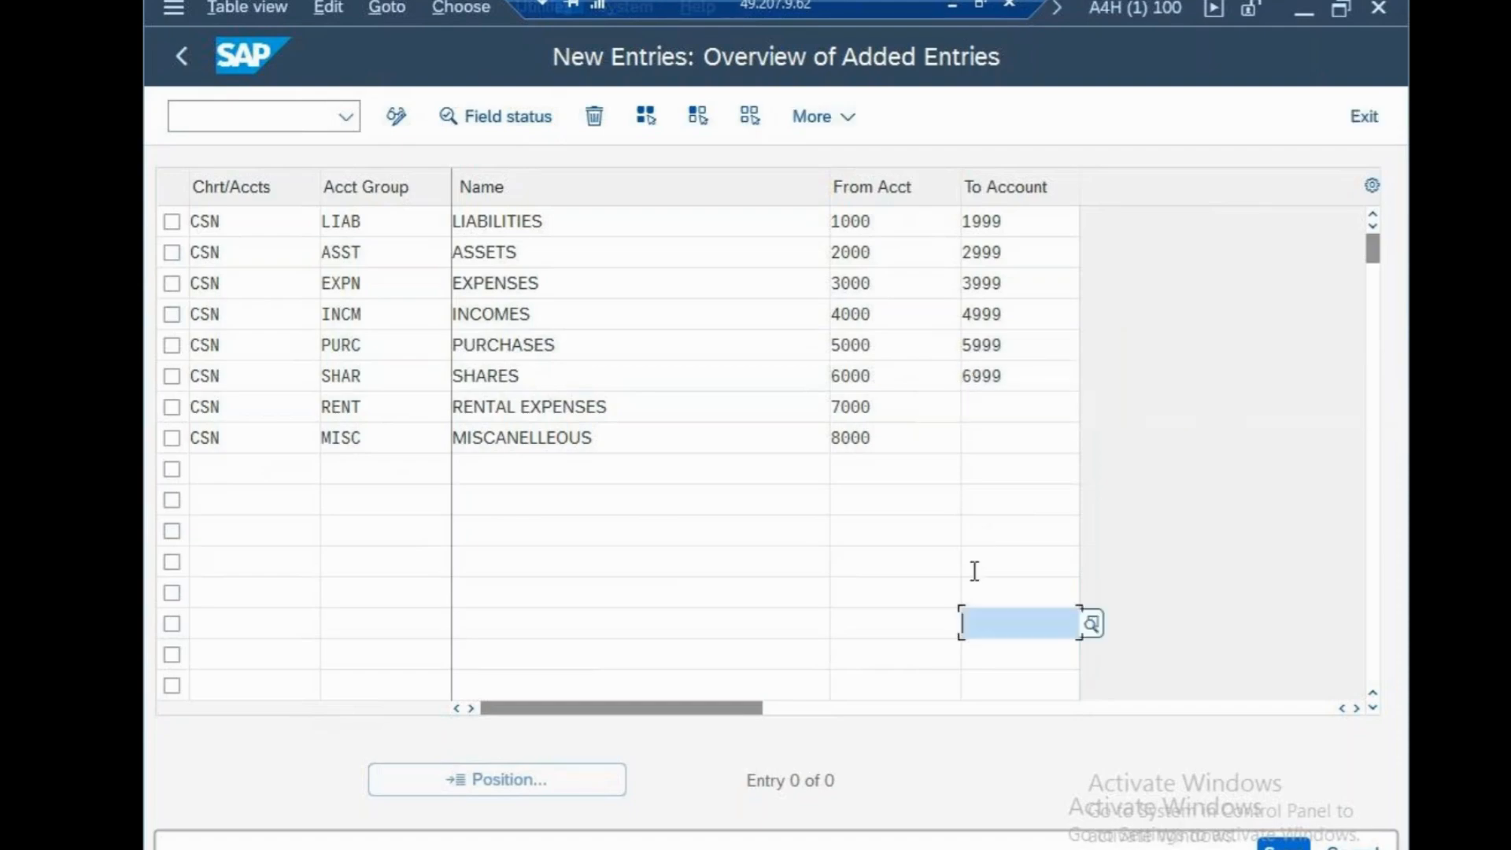
Set the ending account of the RENT group to 7999 and of the MISC group to 8999
click(988, 411)
text(799)
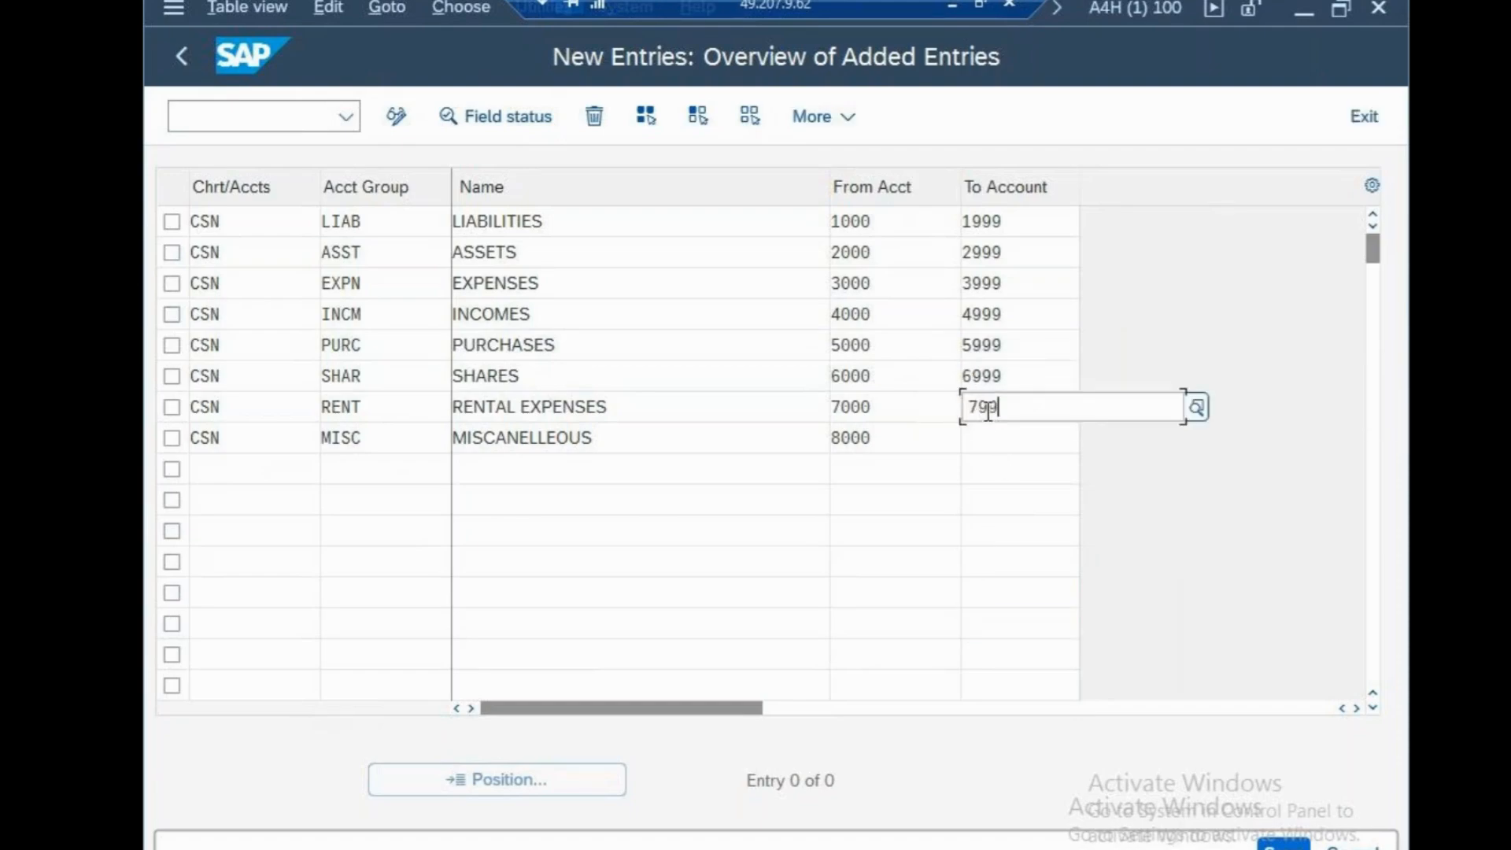
text(9)
click(978, 592)
click(983, 440)
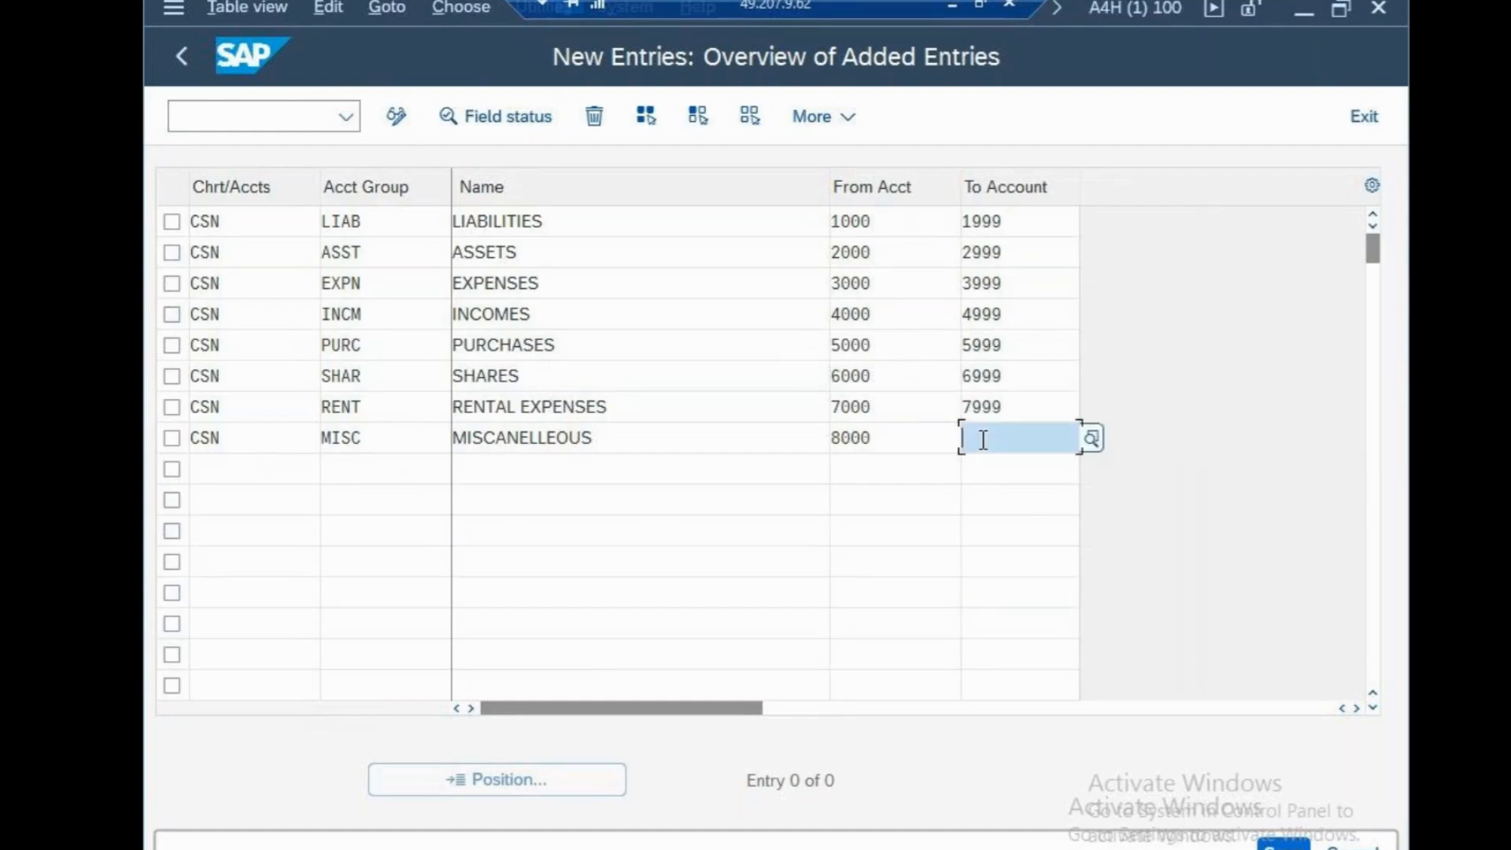
text(8999)
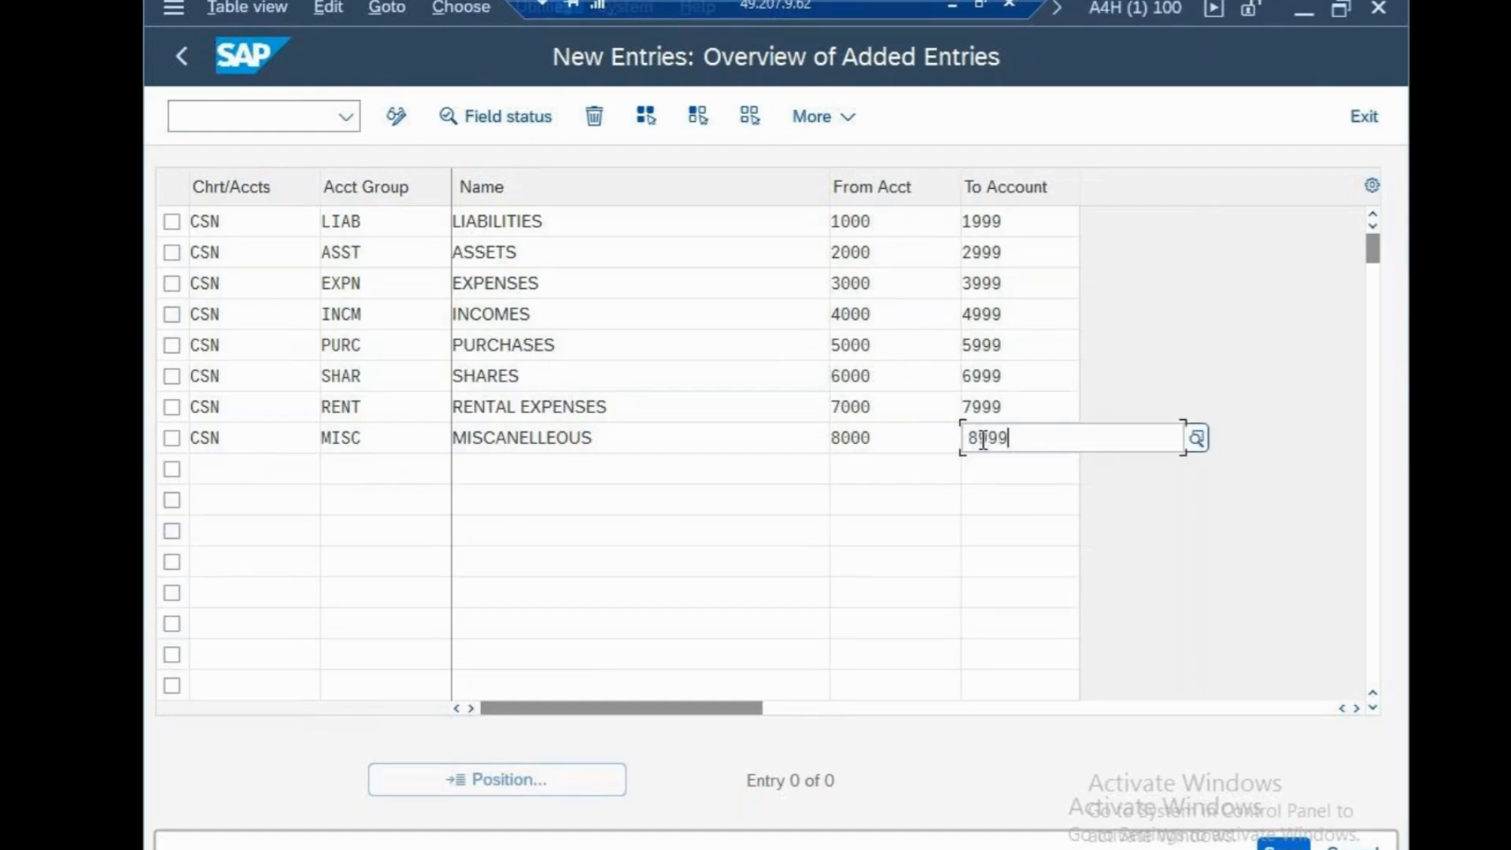
Save the eight new account groups of chart of accounts CSN
click(919, 603)
click(1311, 842)
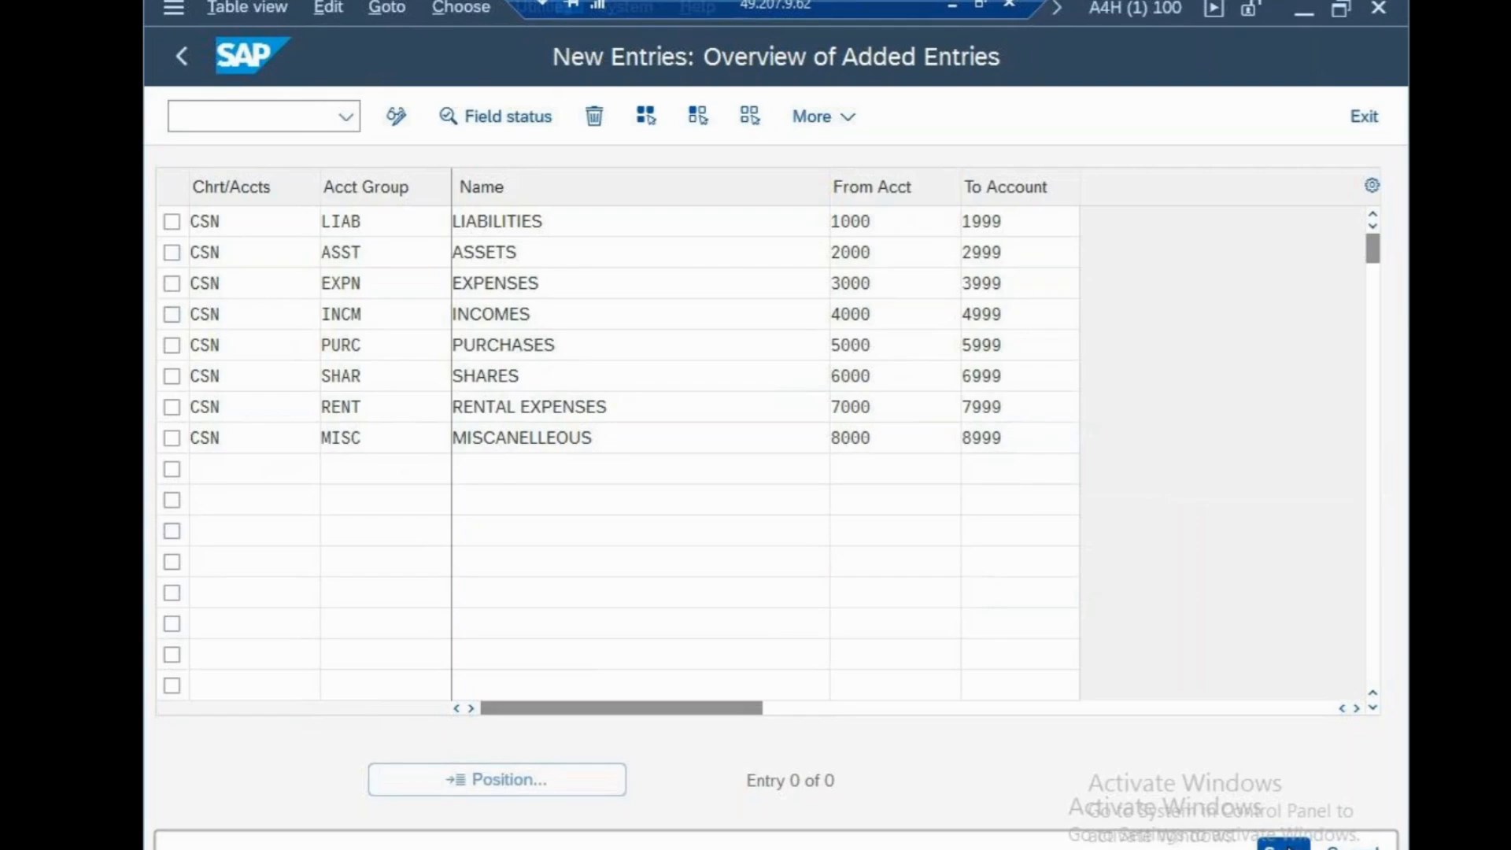
click(796, 562)
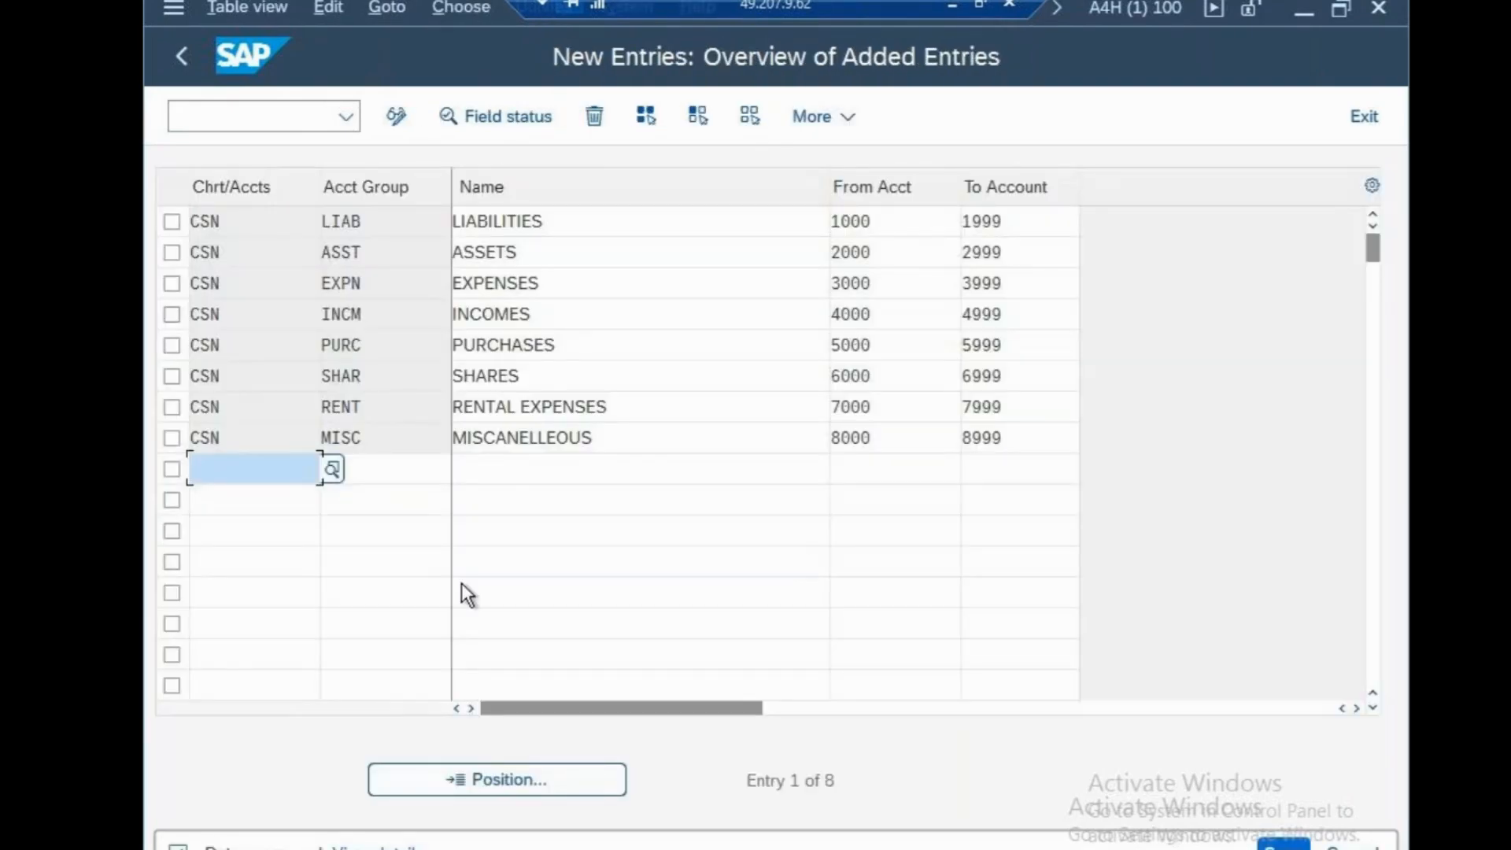
Leave the account groups and open transaction OB53 for chart of accounts CSN
click(319, 127)
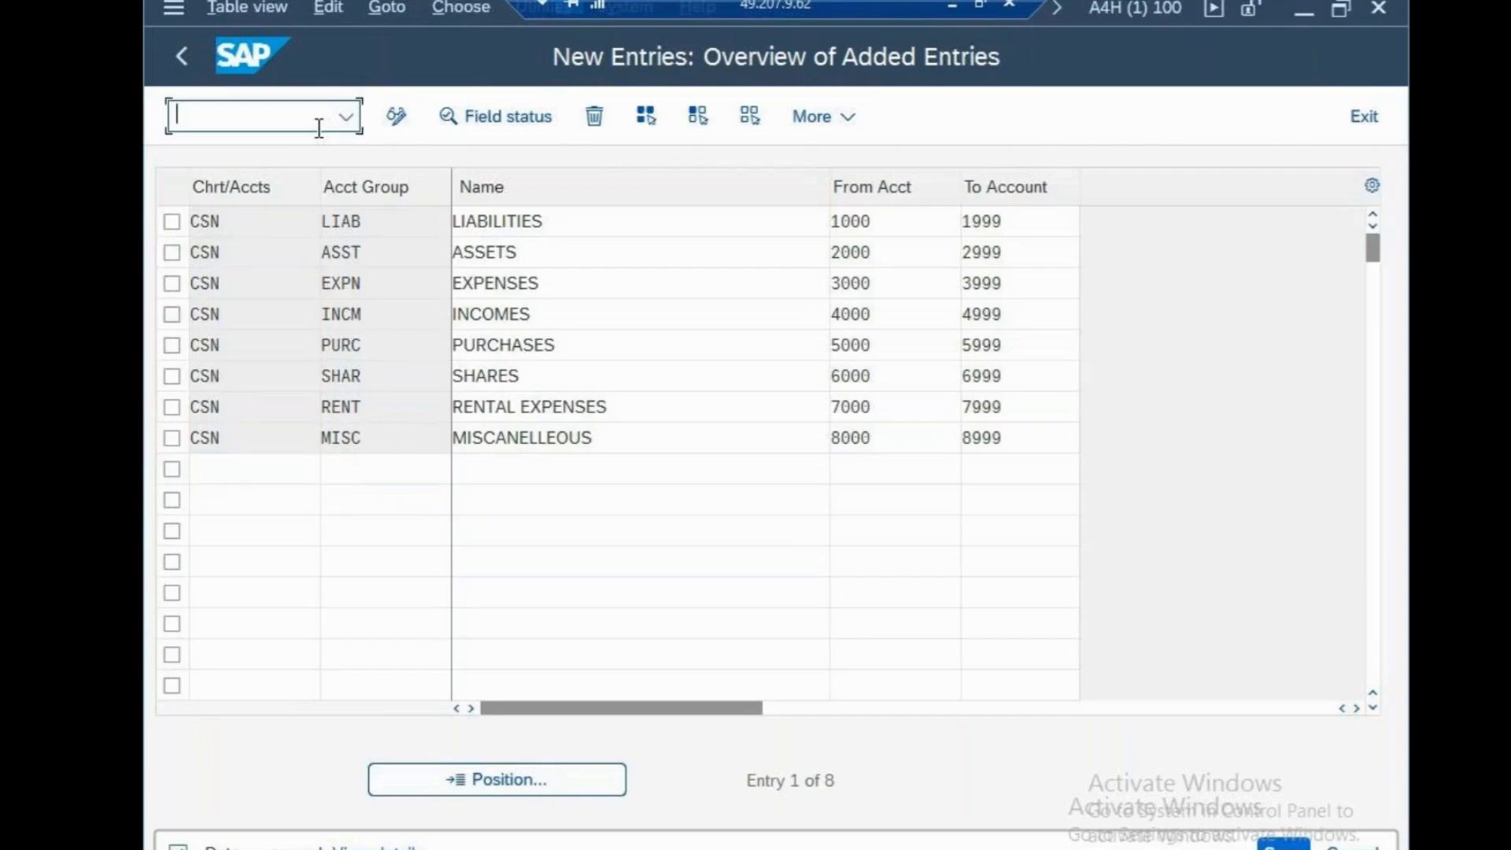
text(/N)
key(Return)
text(OB53)
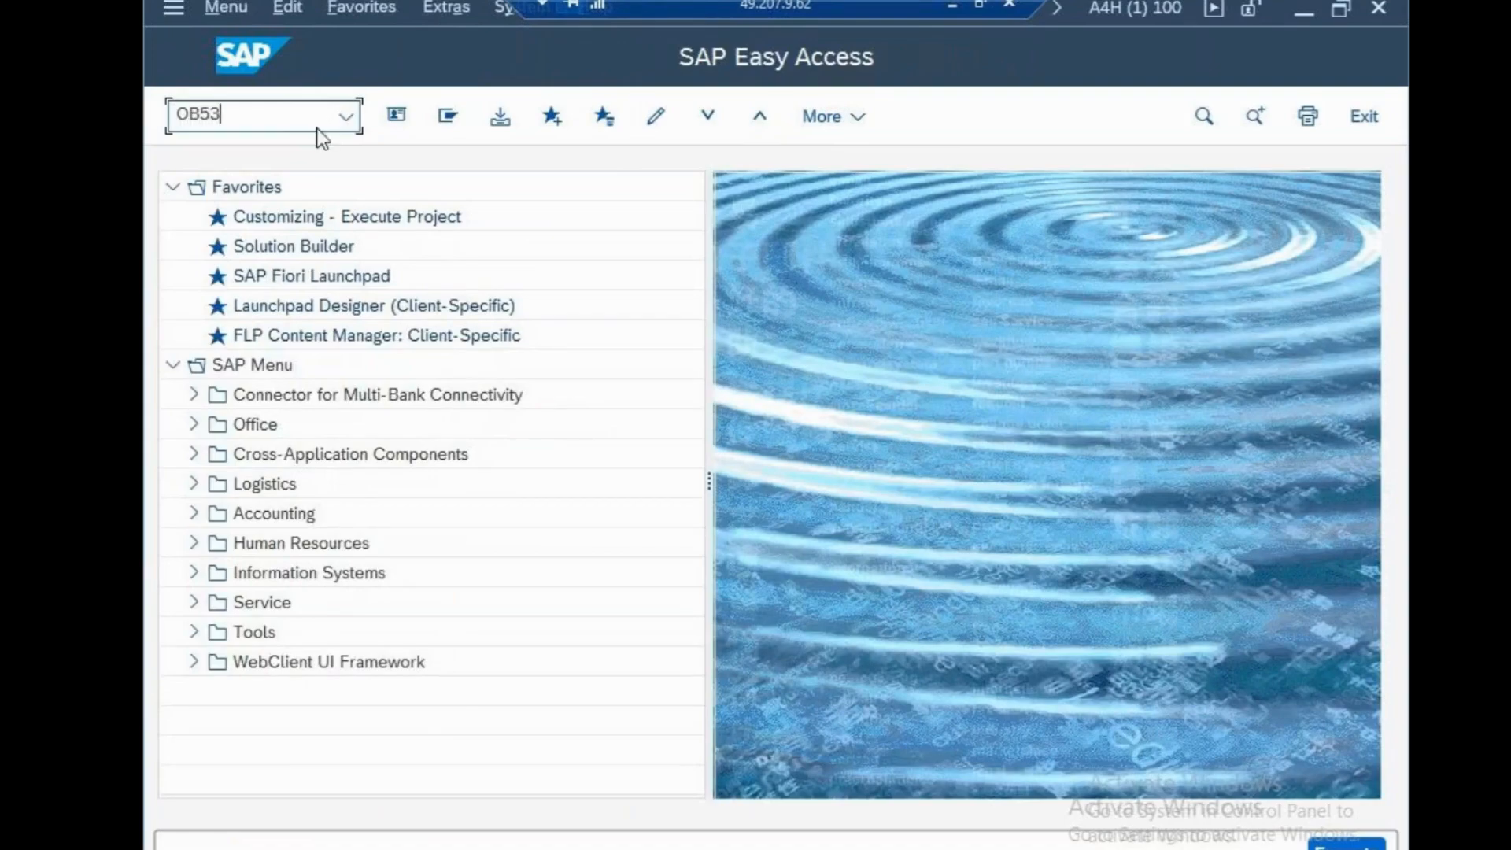
key(Return)
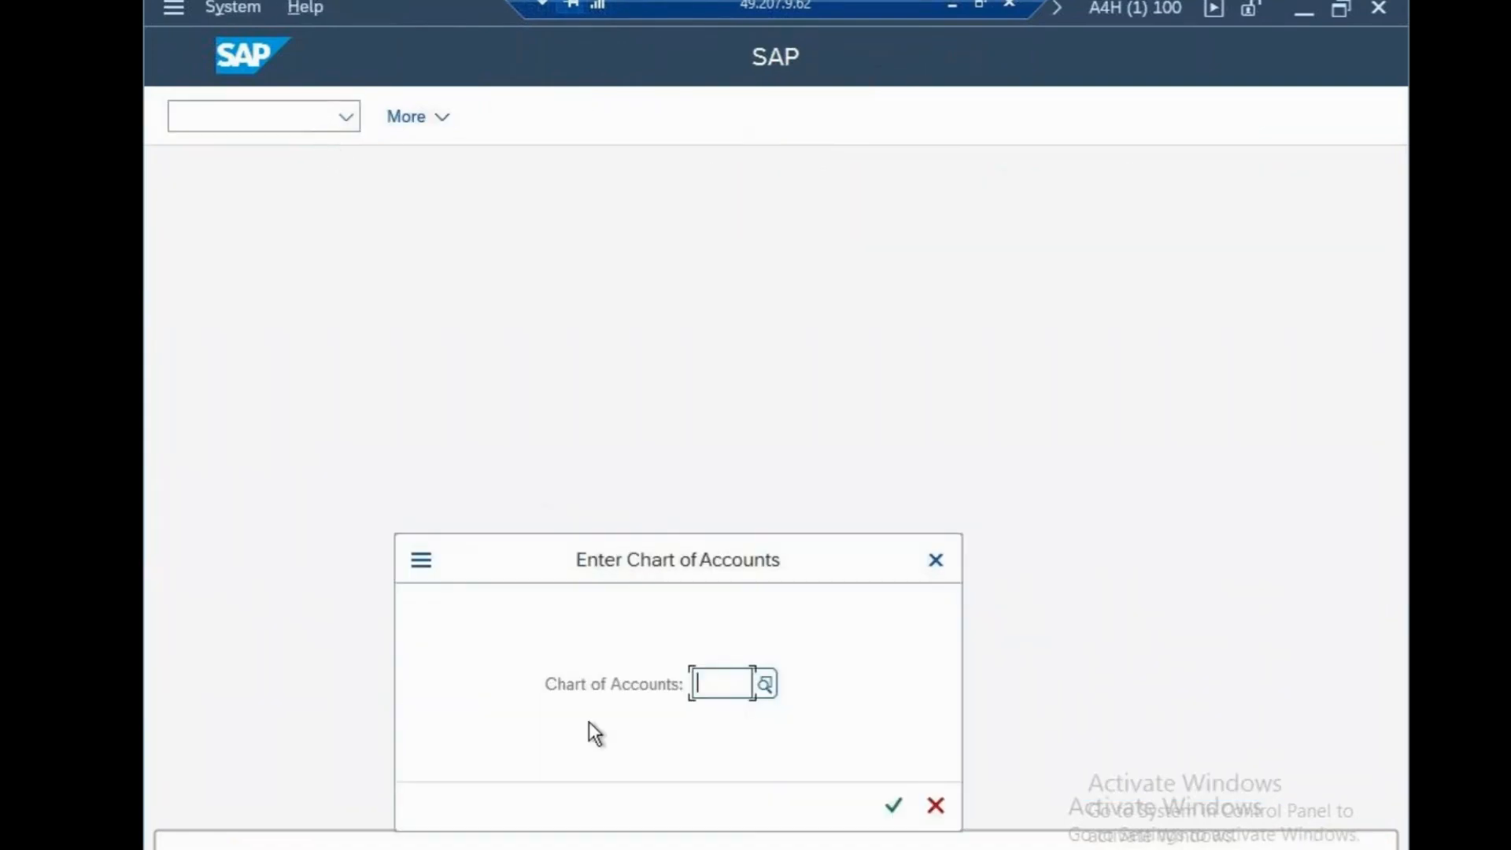
text(CSN)
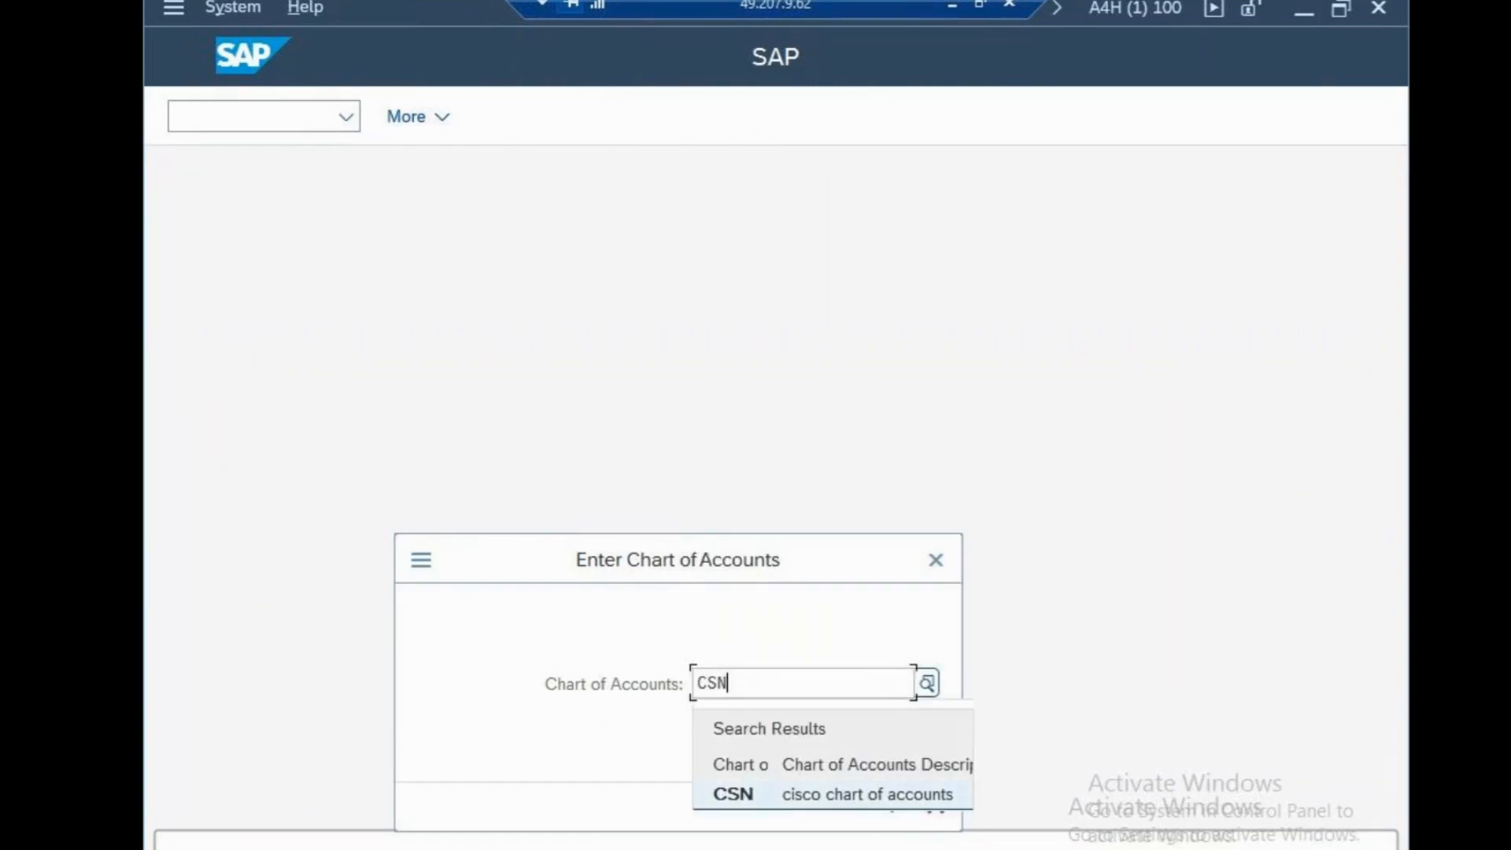
click(857, 814)
click(892, 806)
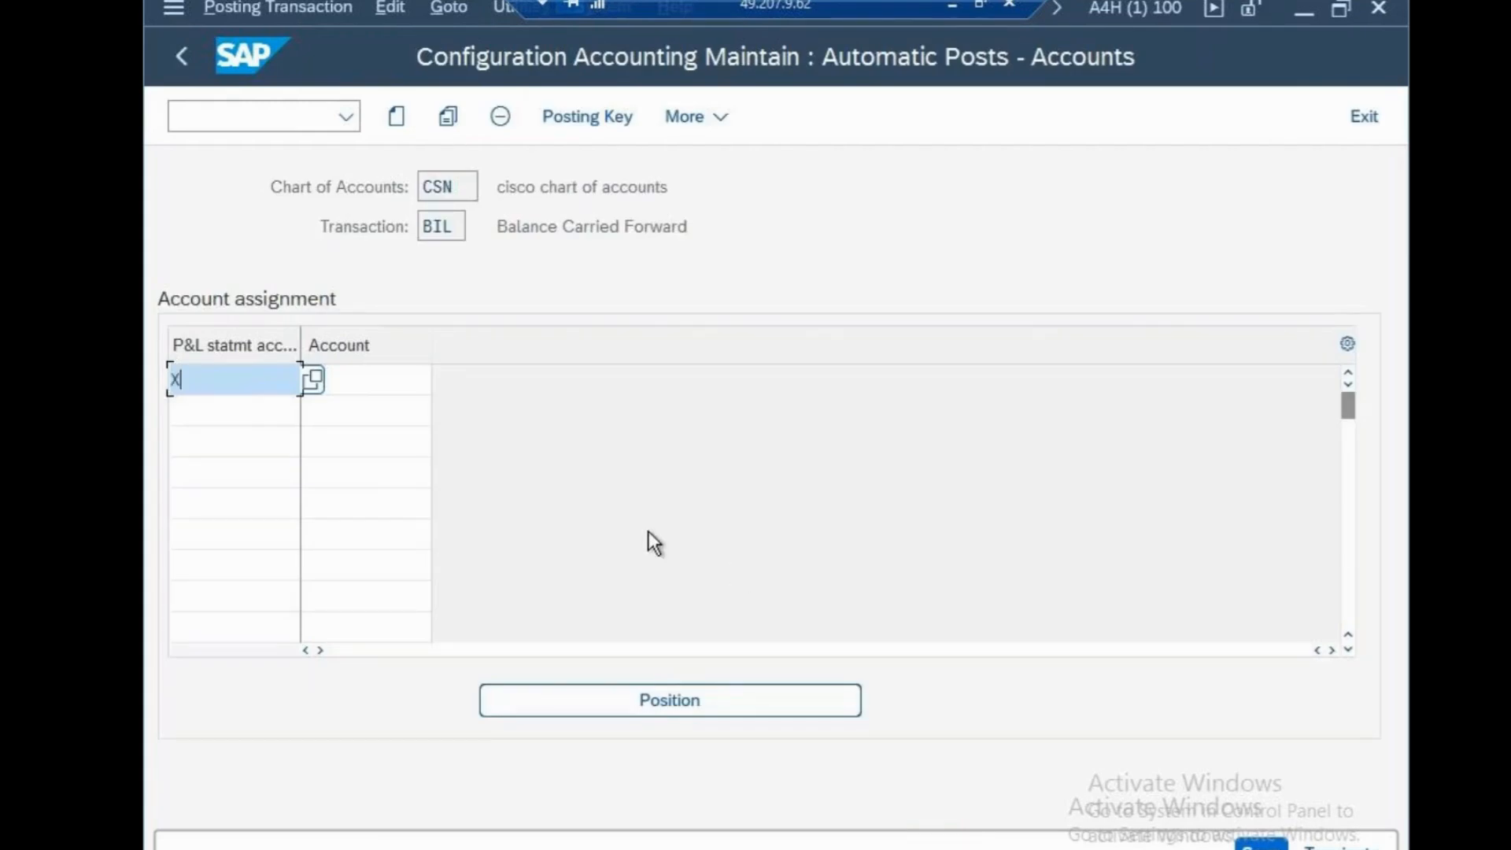
Assign account 2999 to P&L statement account type X and save it in the cisco systems customizing request
click(416, 391)
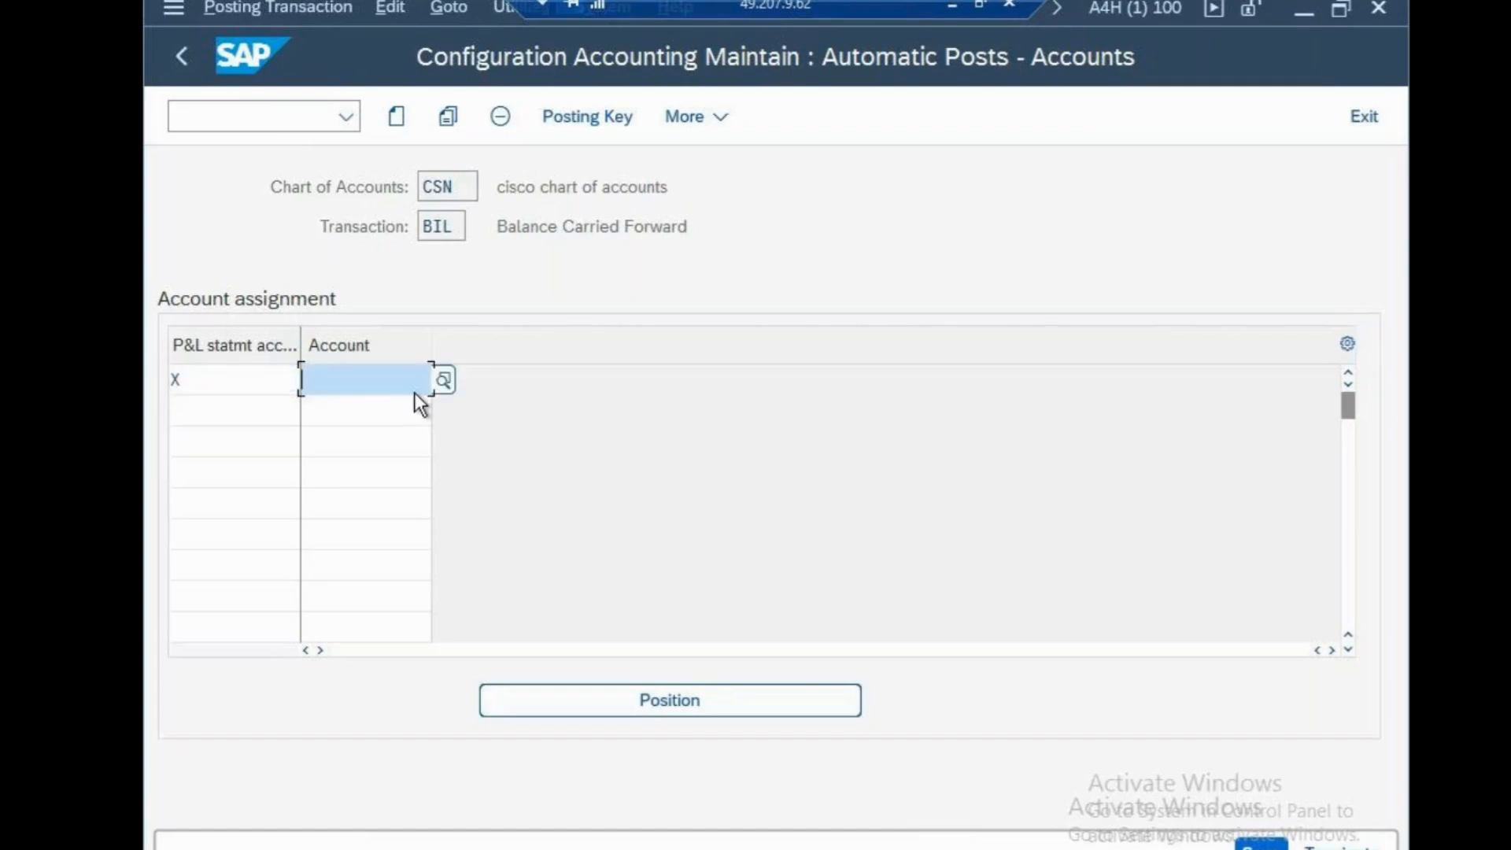
text(2999)
key(Return)
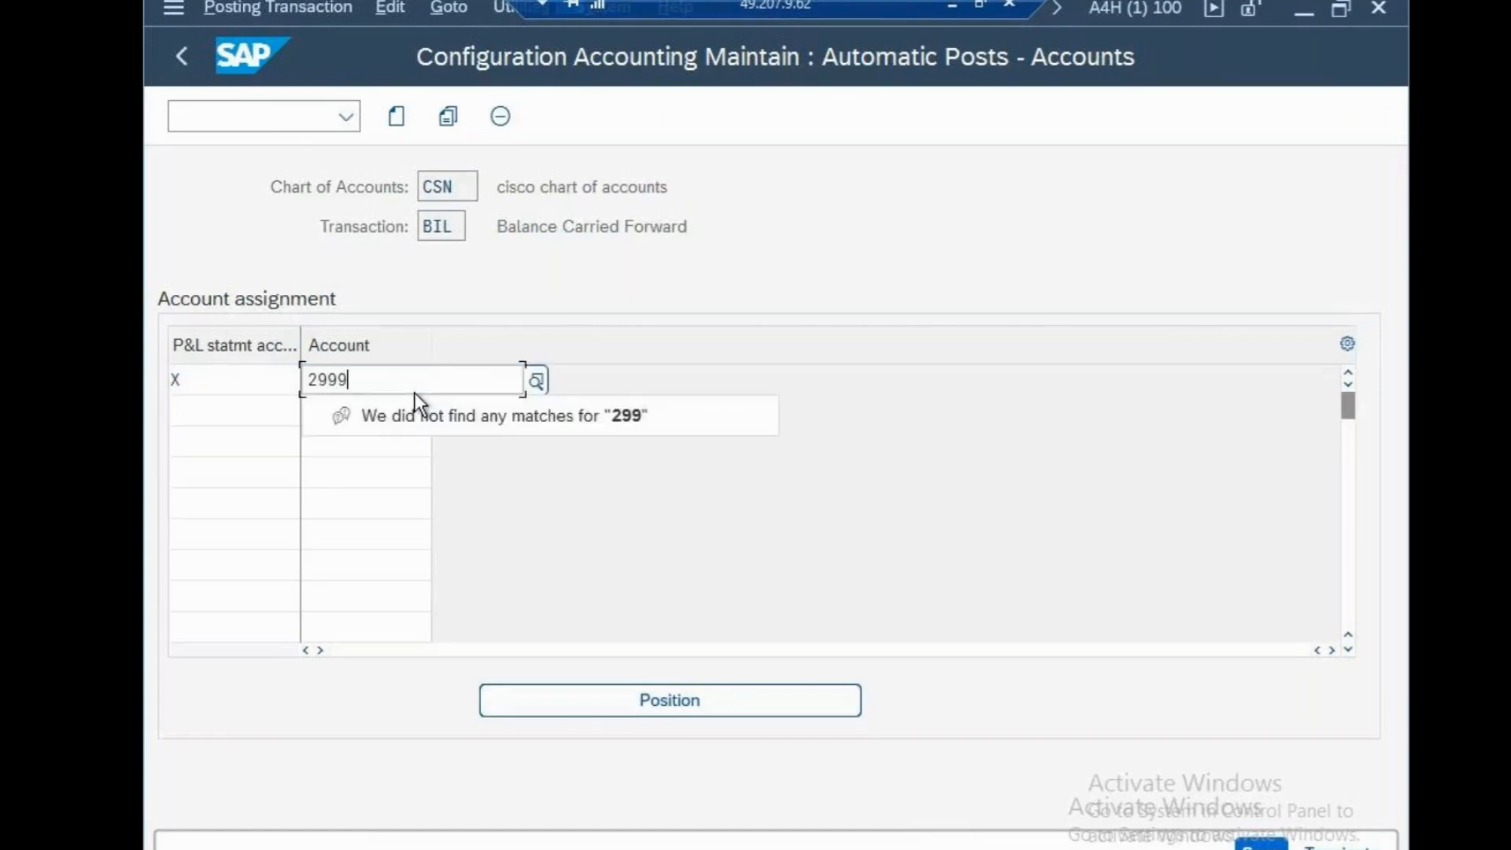
key(Return)
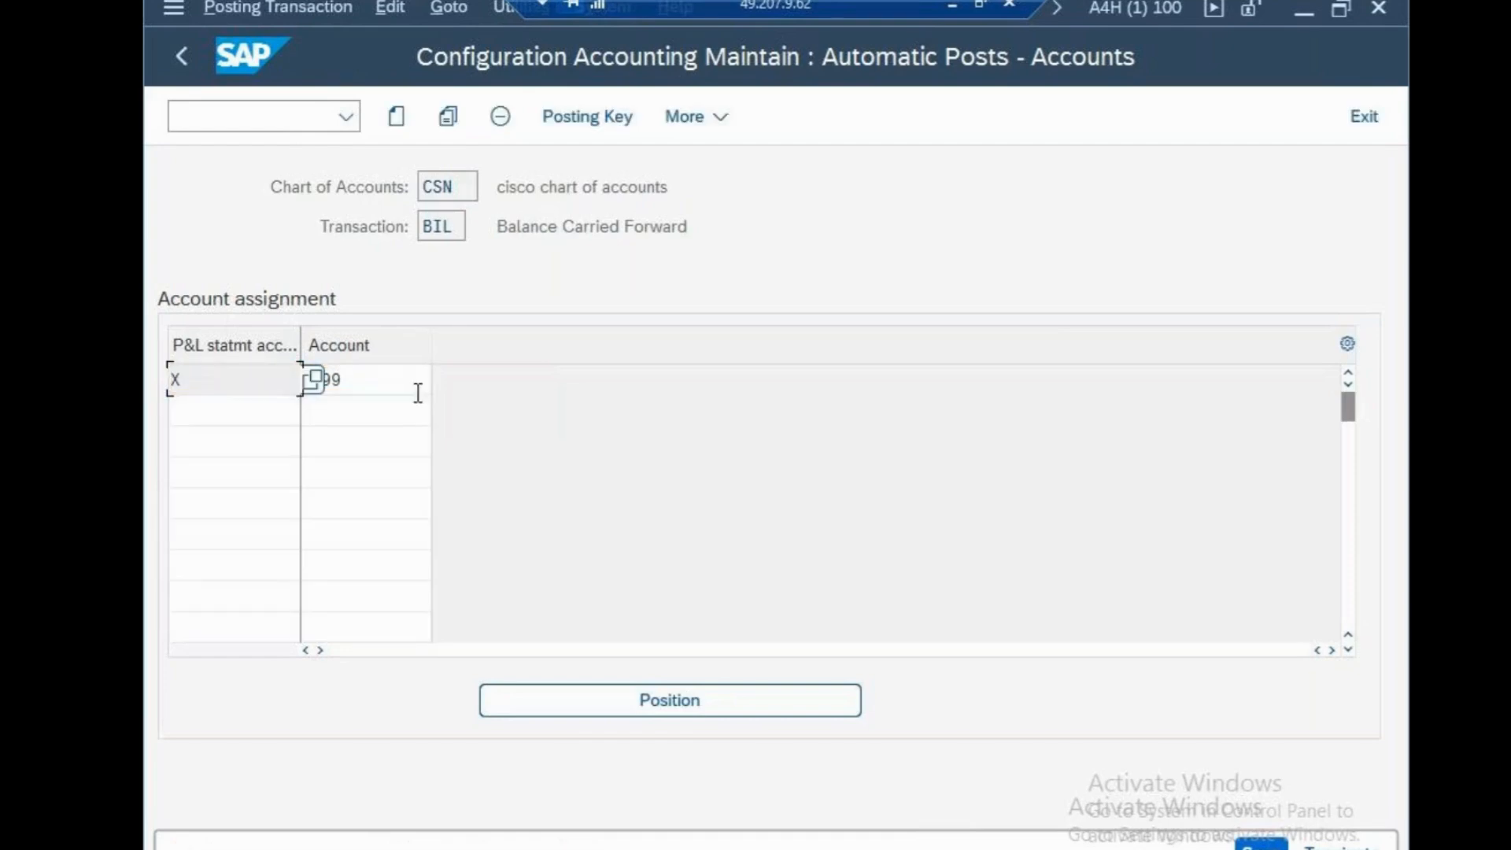
click(1262, 843)
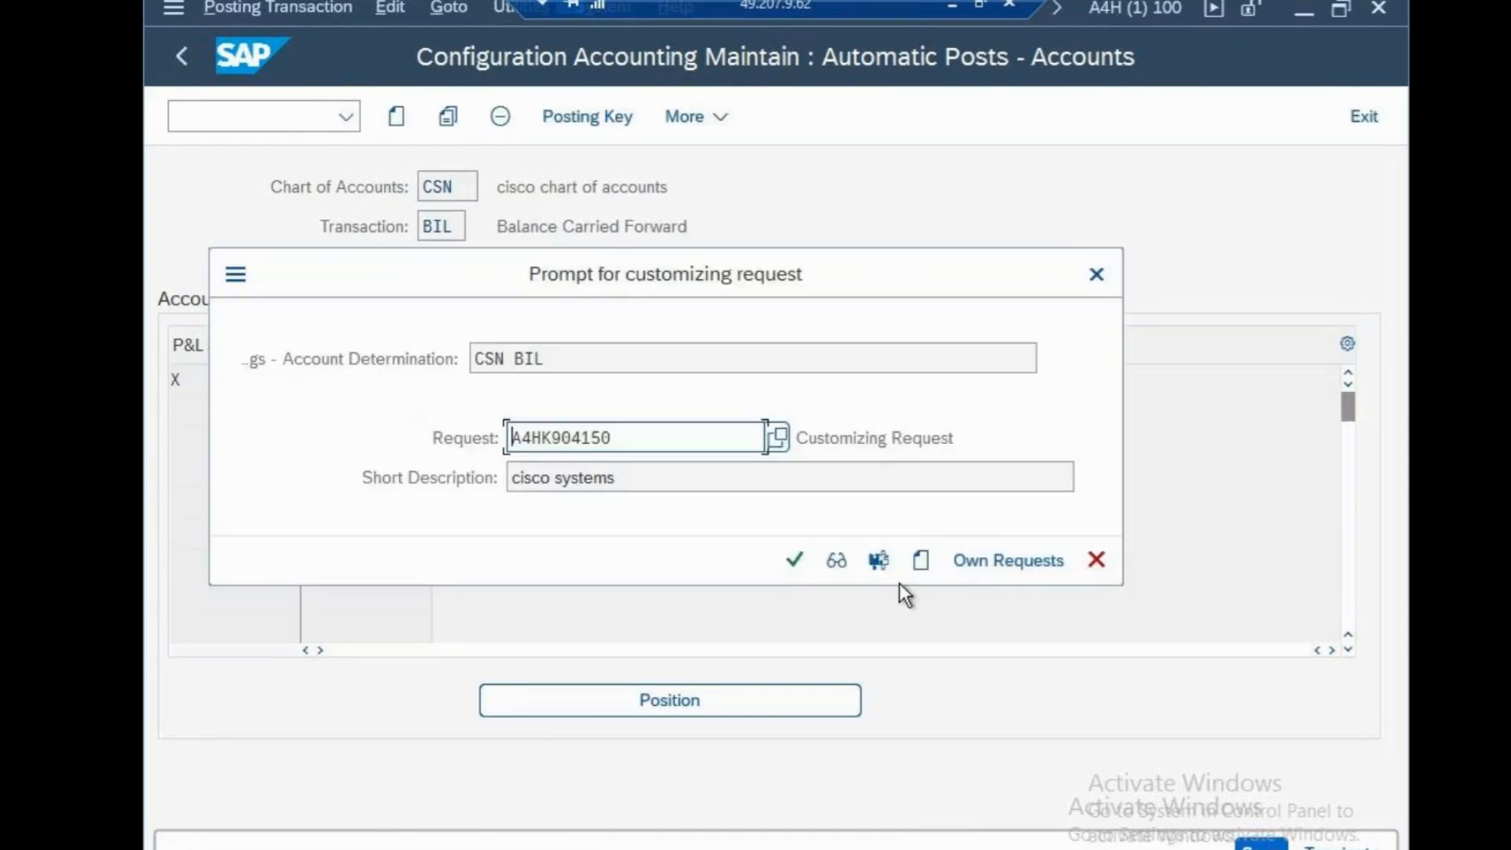
click(793, 561)
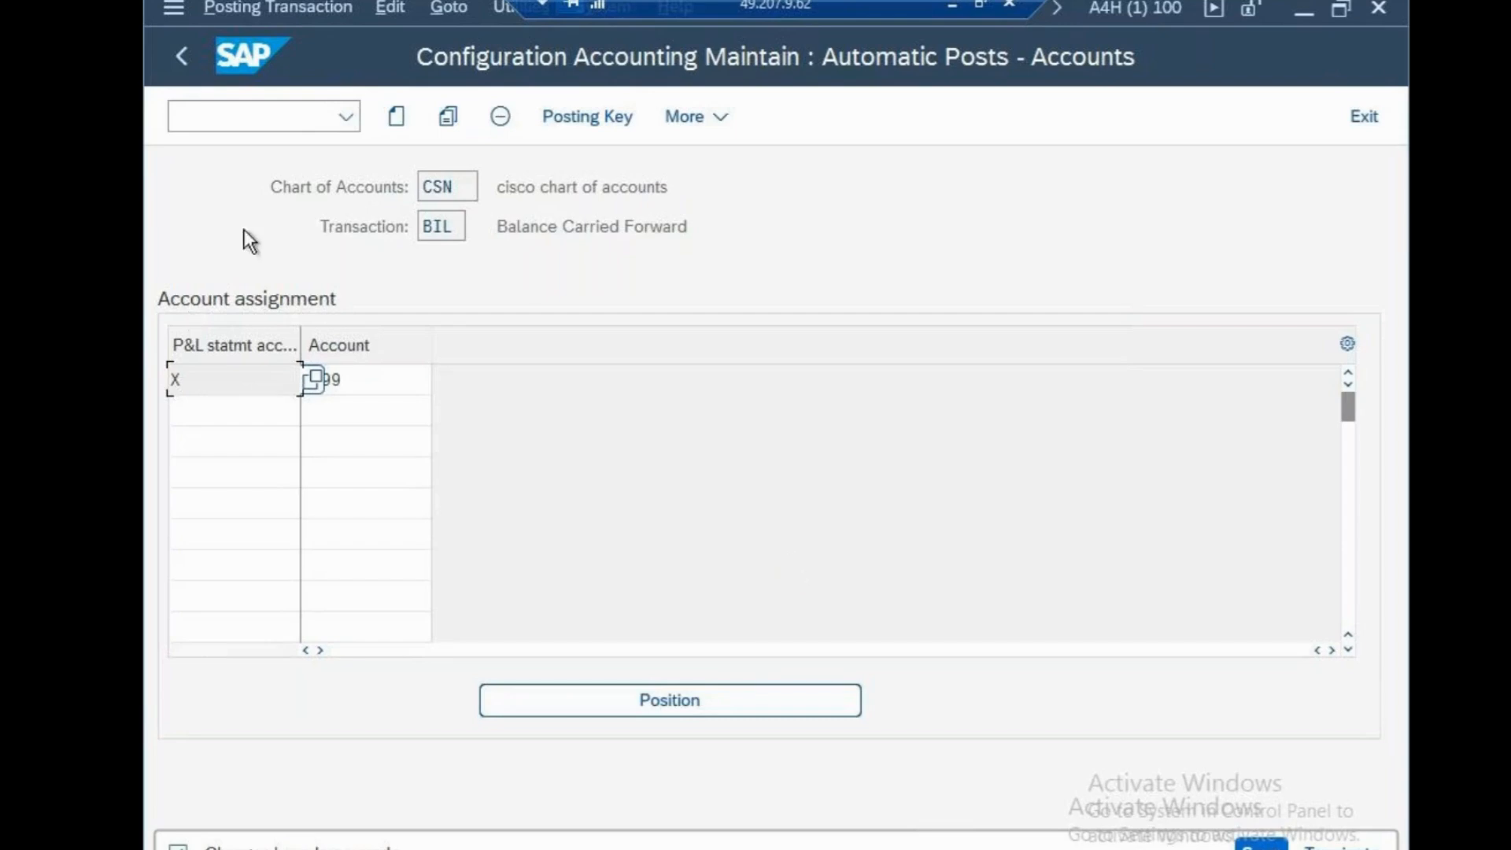
Leave the automatic postings and open transaction OBY6 for the company code global data
click(270, 115)
text(/N)
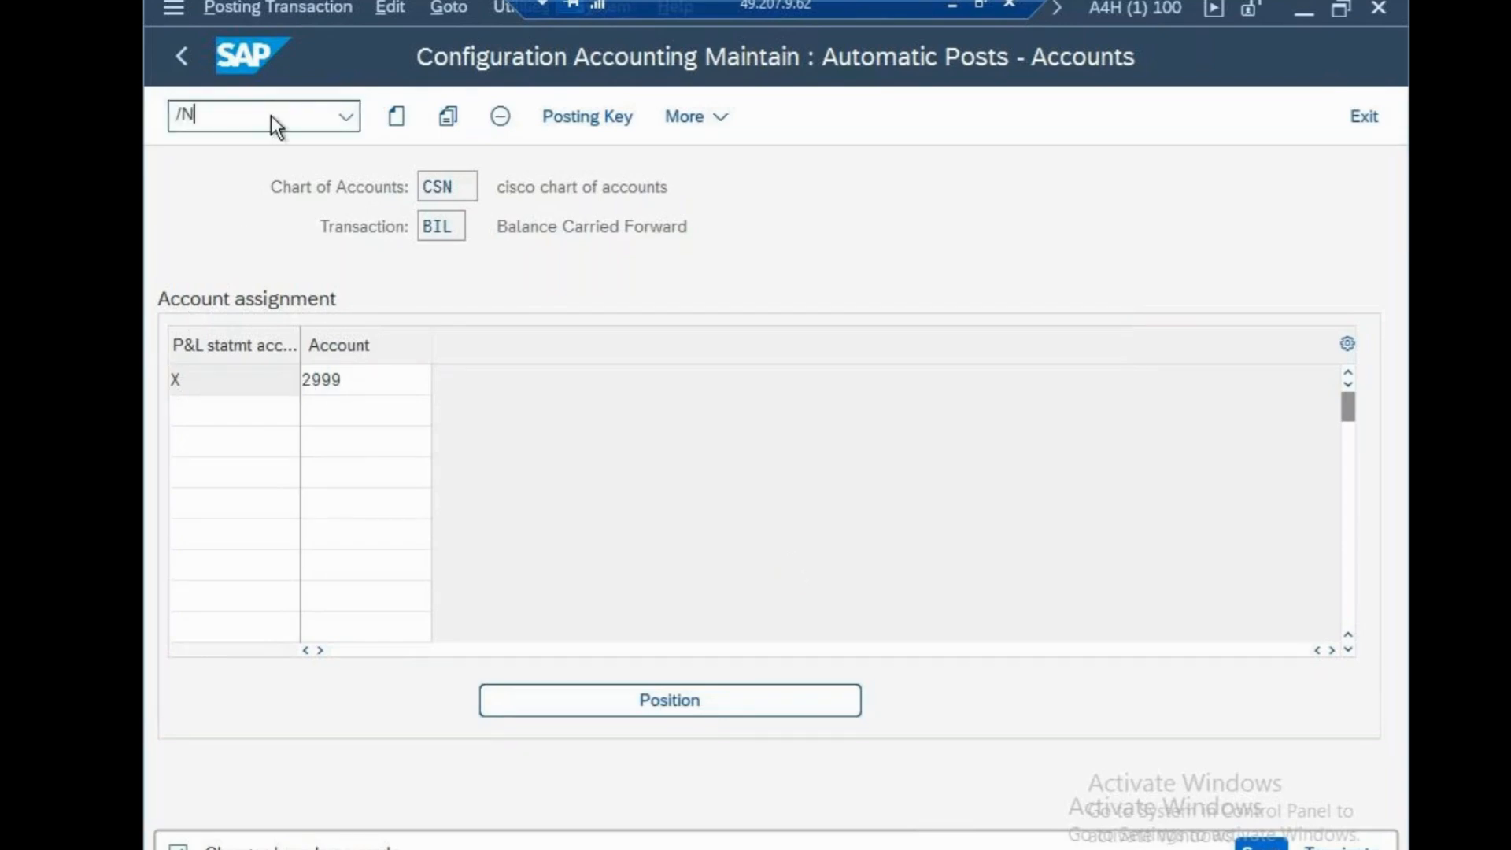
key(Return)
text(O)
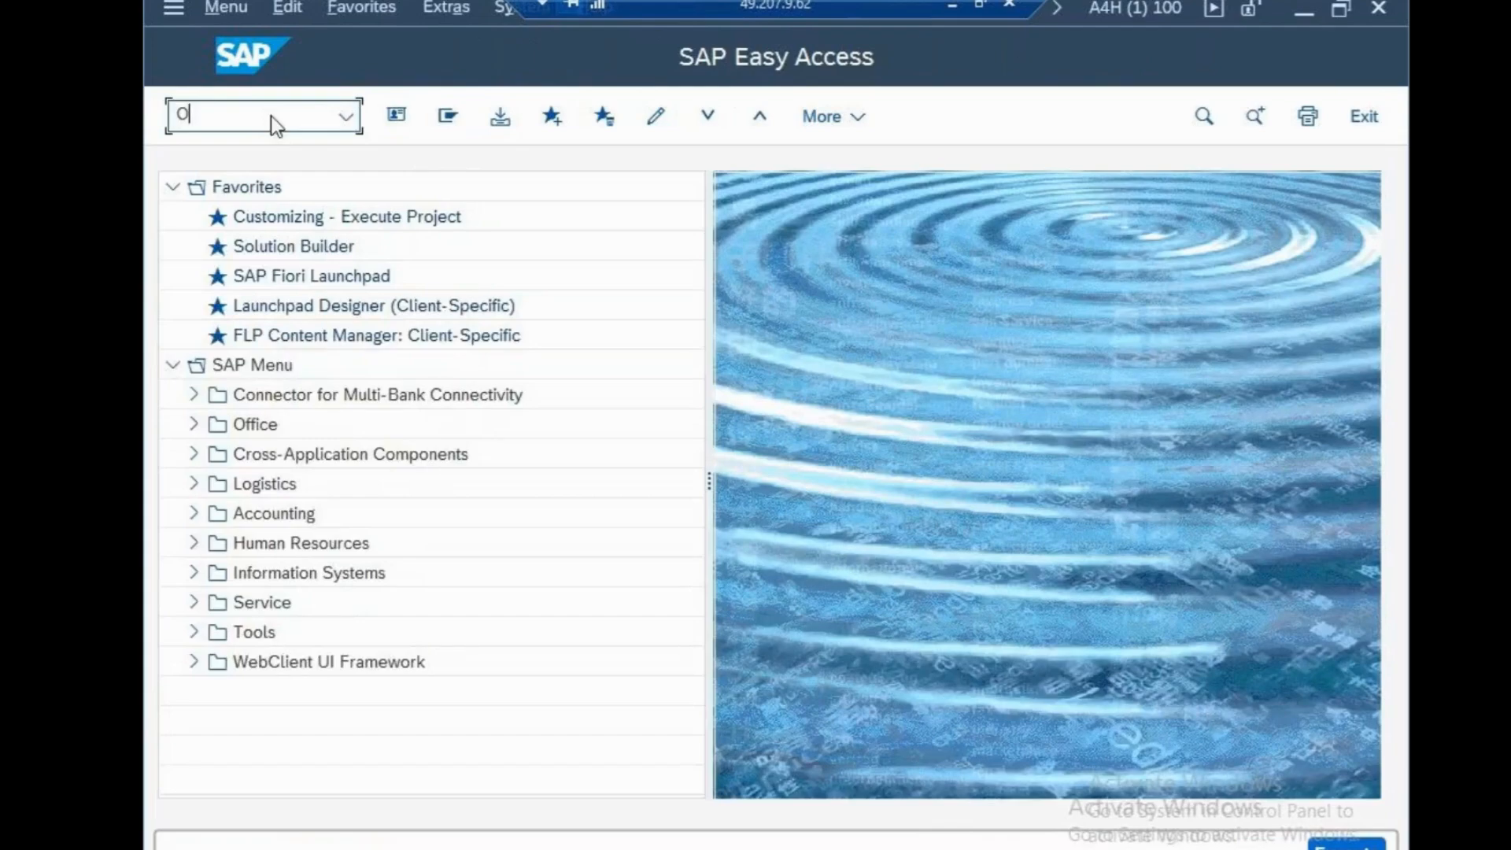
text(BY6)
key(Return)
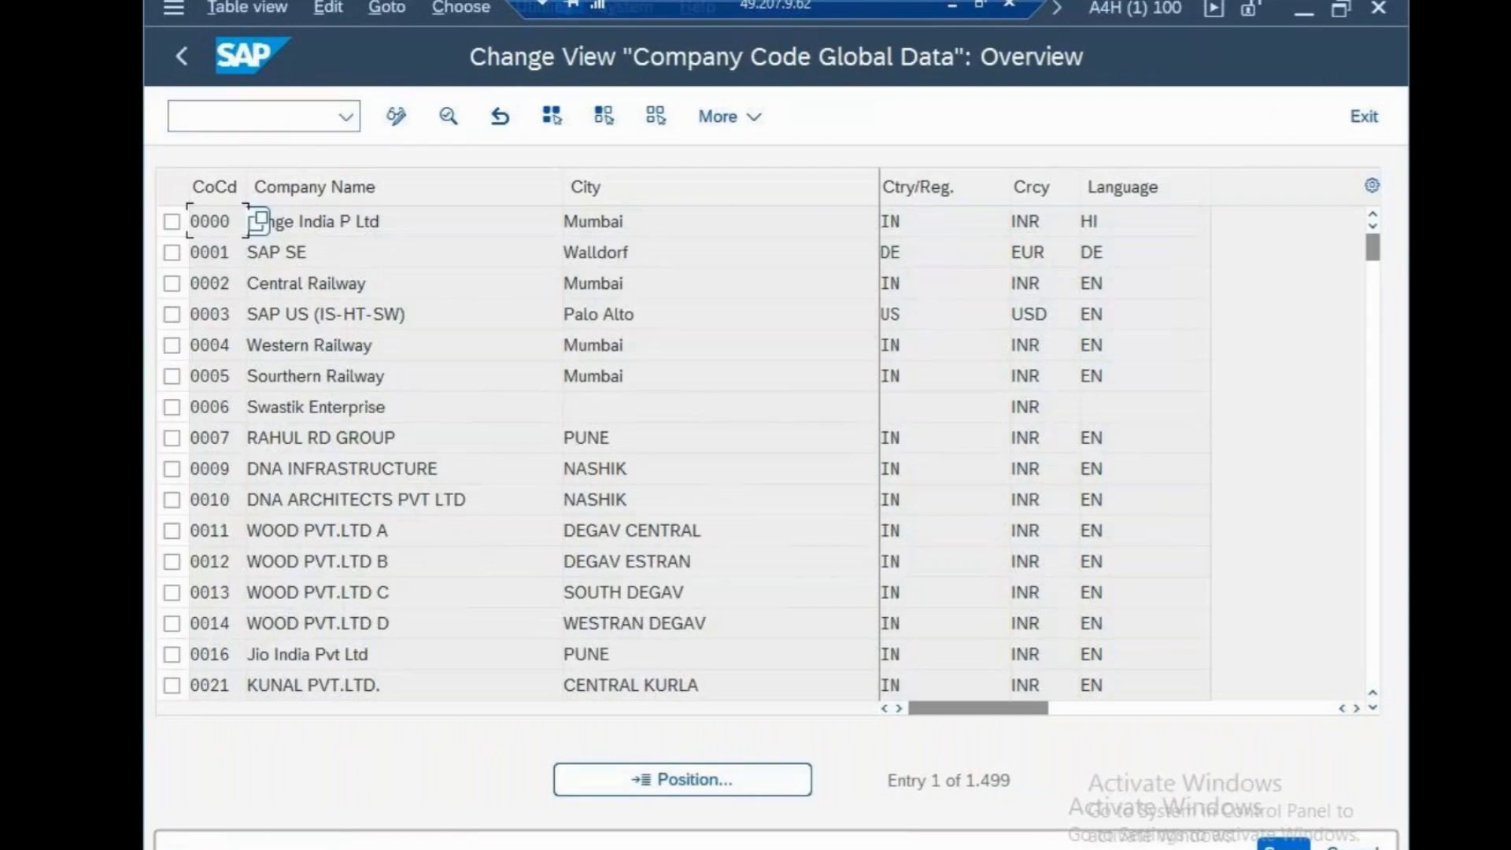
Find company code CSN in the overview and open its global data details
click(772, 786)
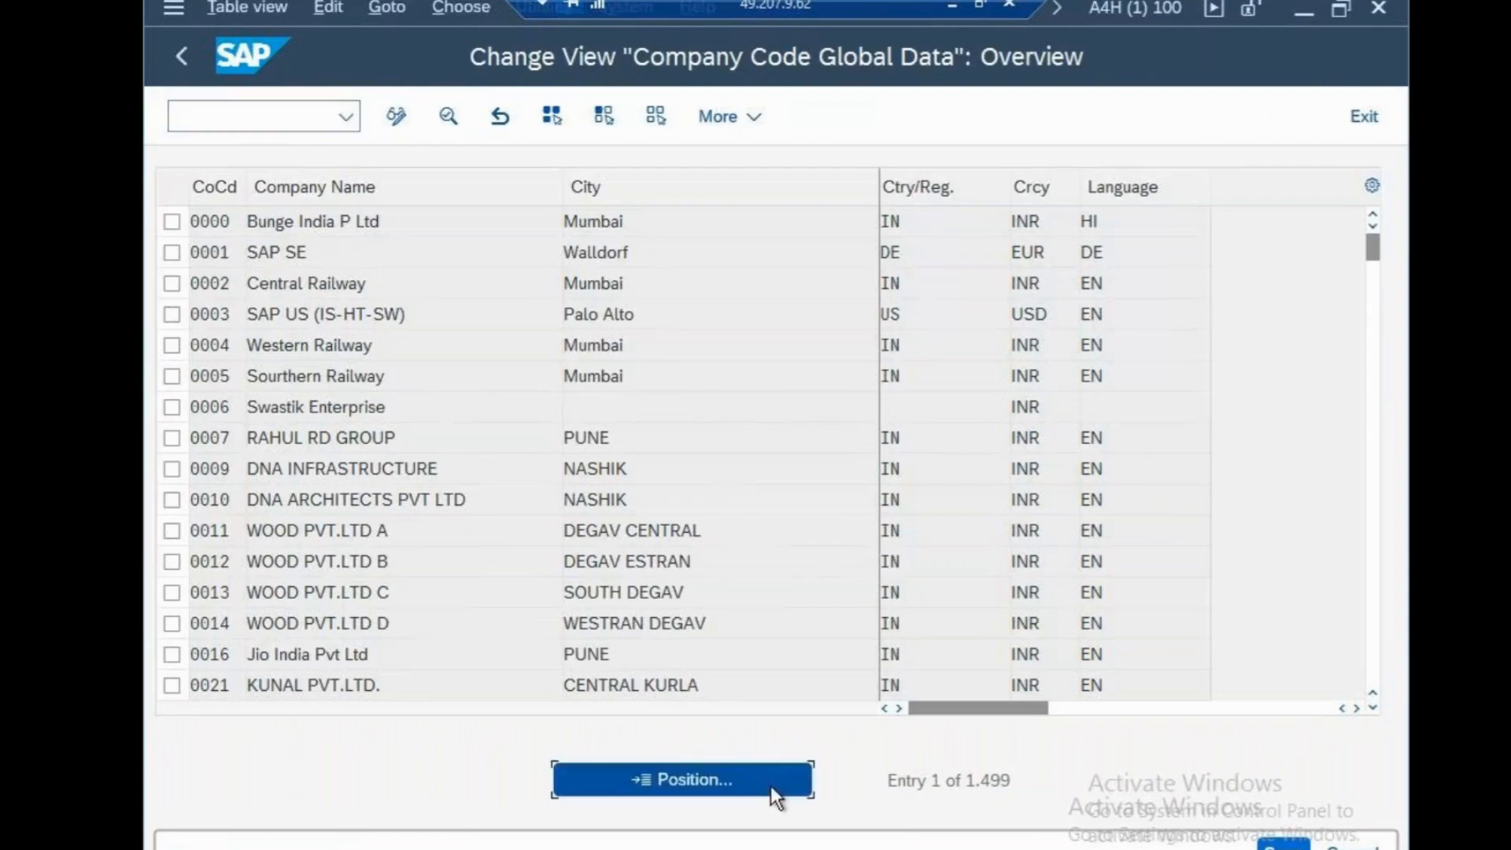
text(CSN)
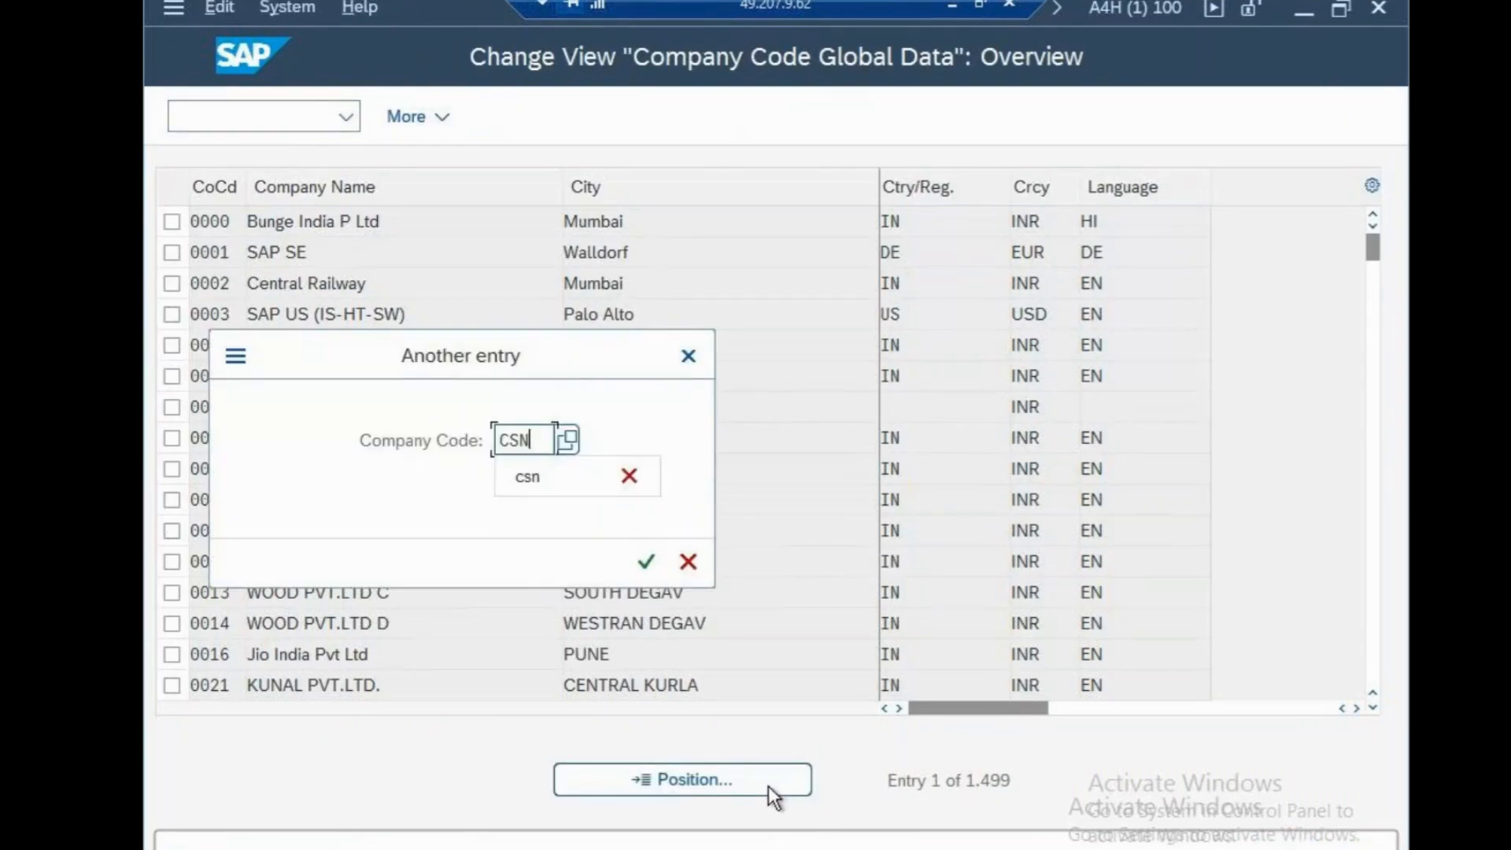
click(646, 562)
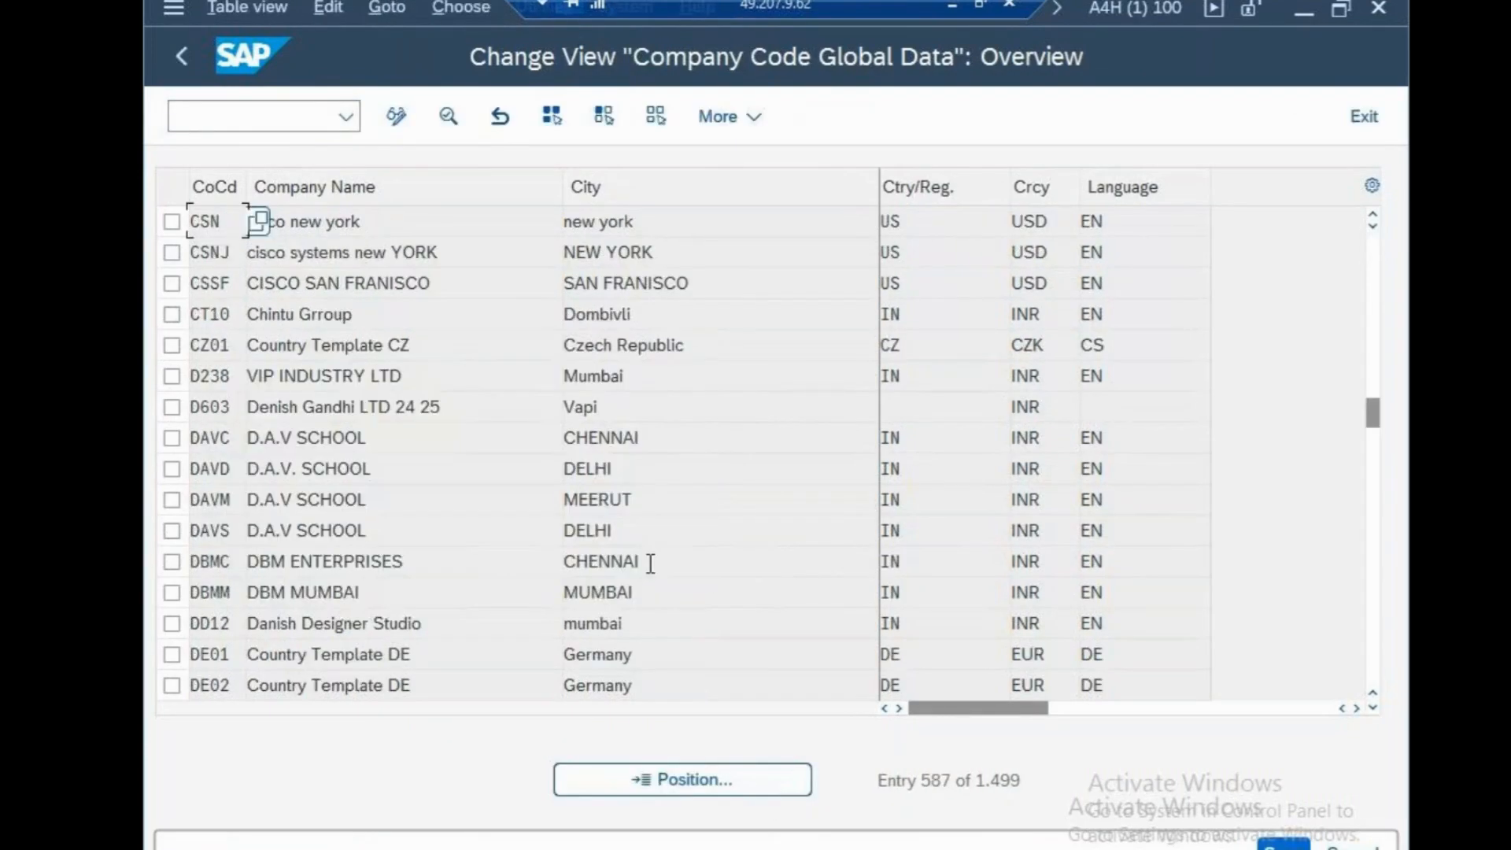
click(711, 226)
double_click(710, 226)
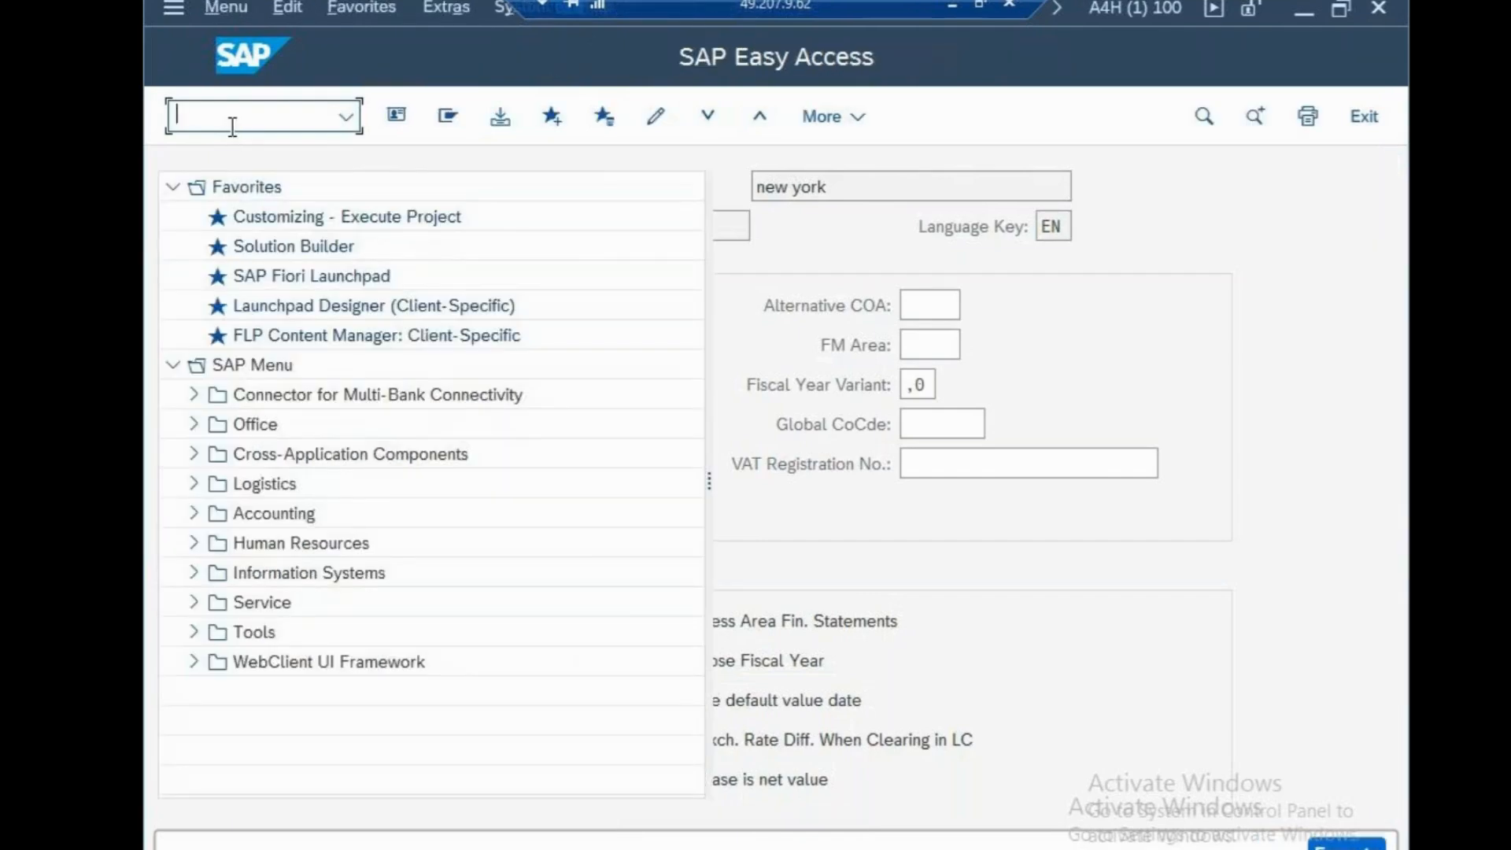
Open the document types configuration overview from SAP Easy Access
text(OB)
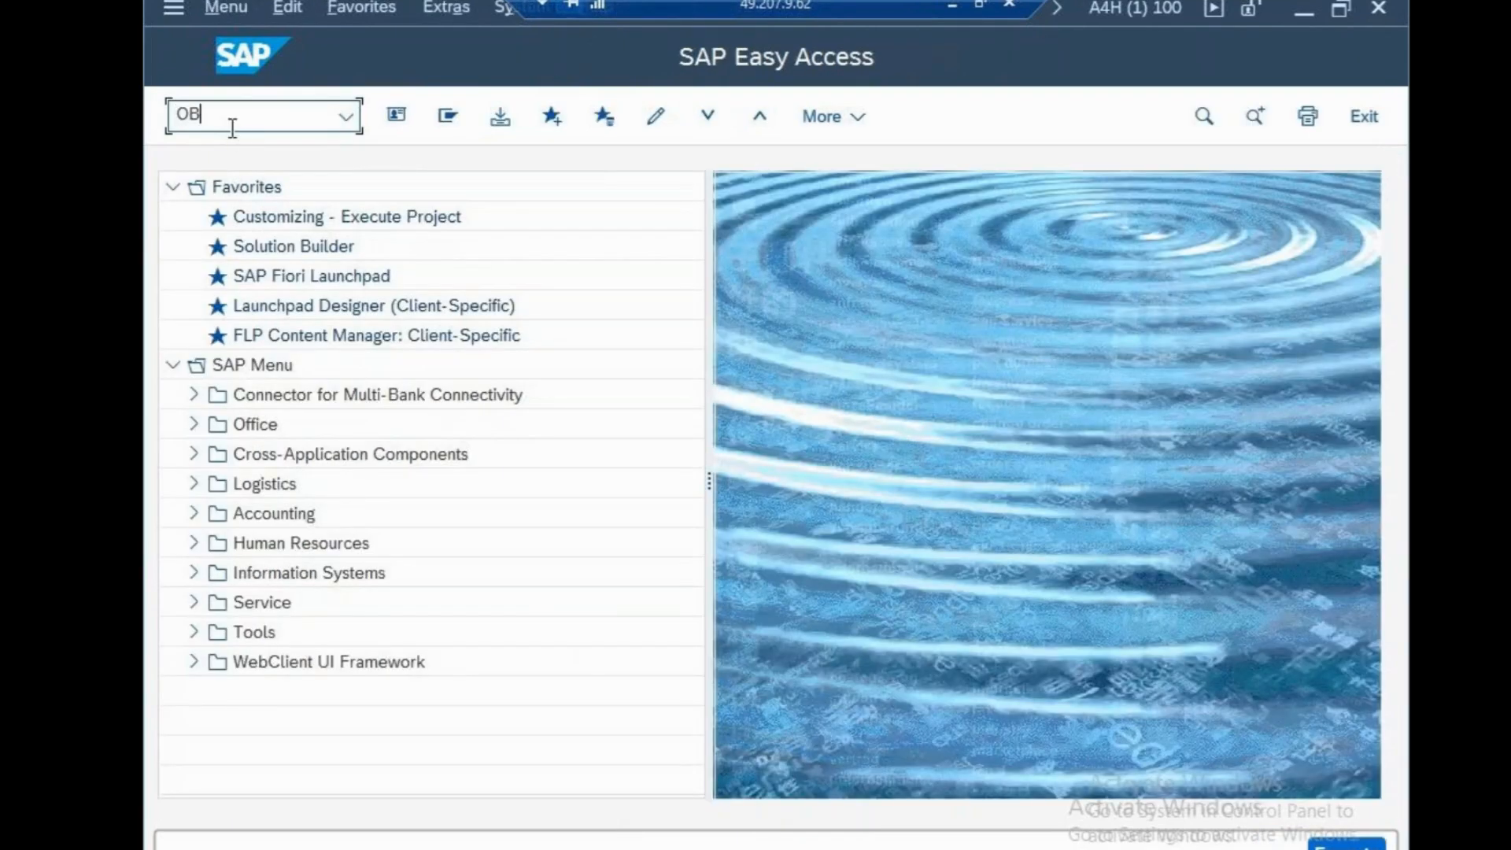
text(D7)
key(Return)
text(O)
key(Return)
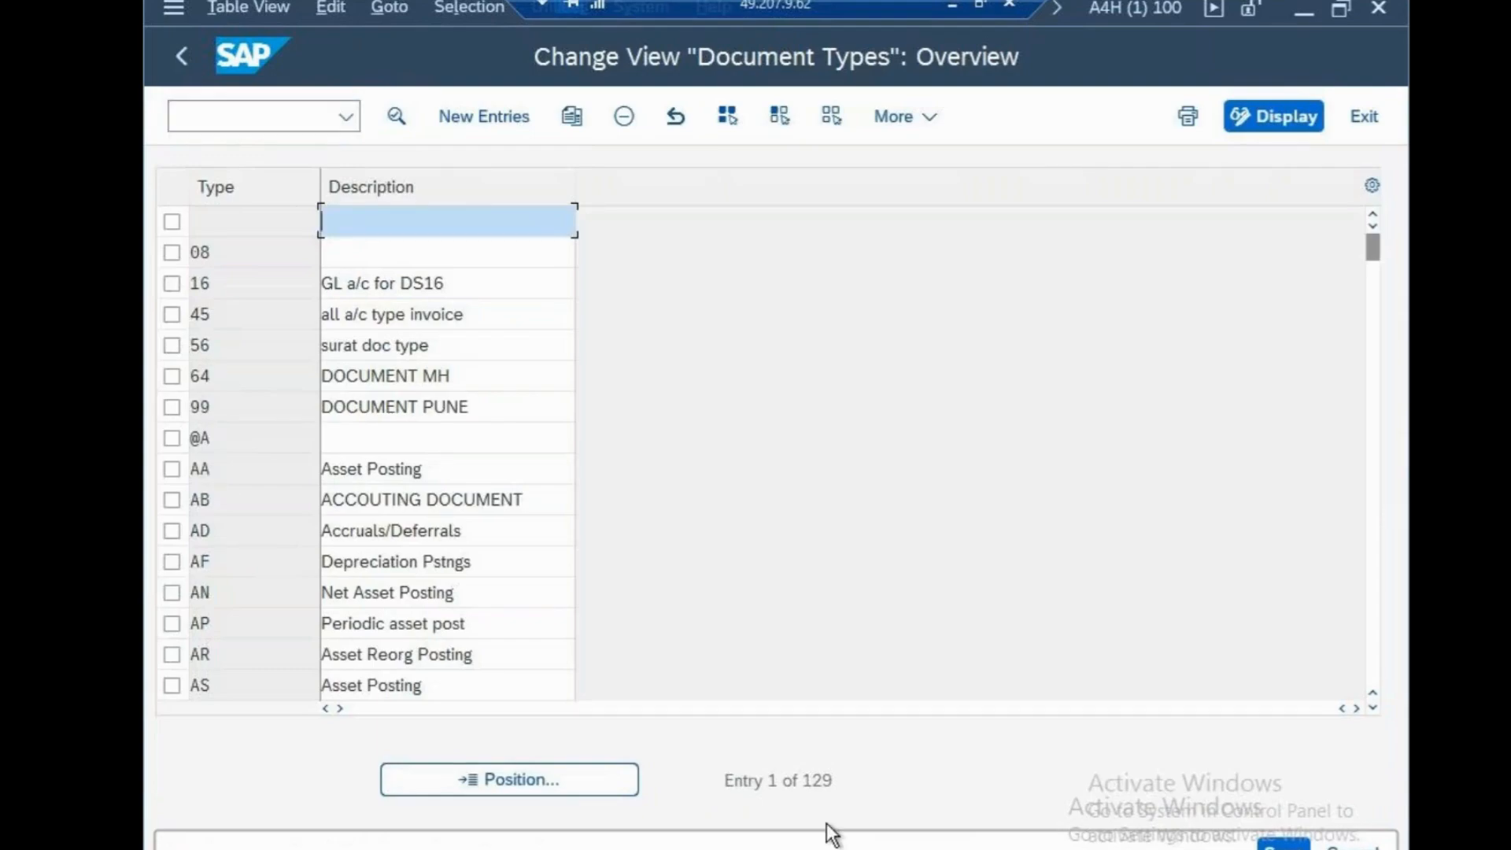
Find document type SA in the document types overview and open its details
click(589, 776)
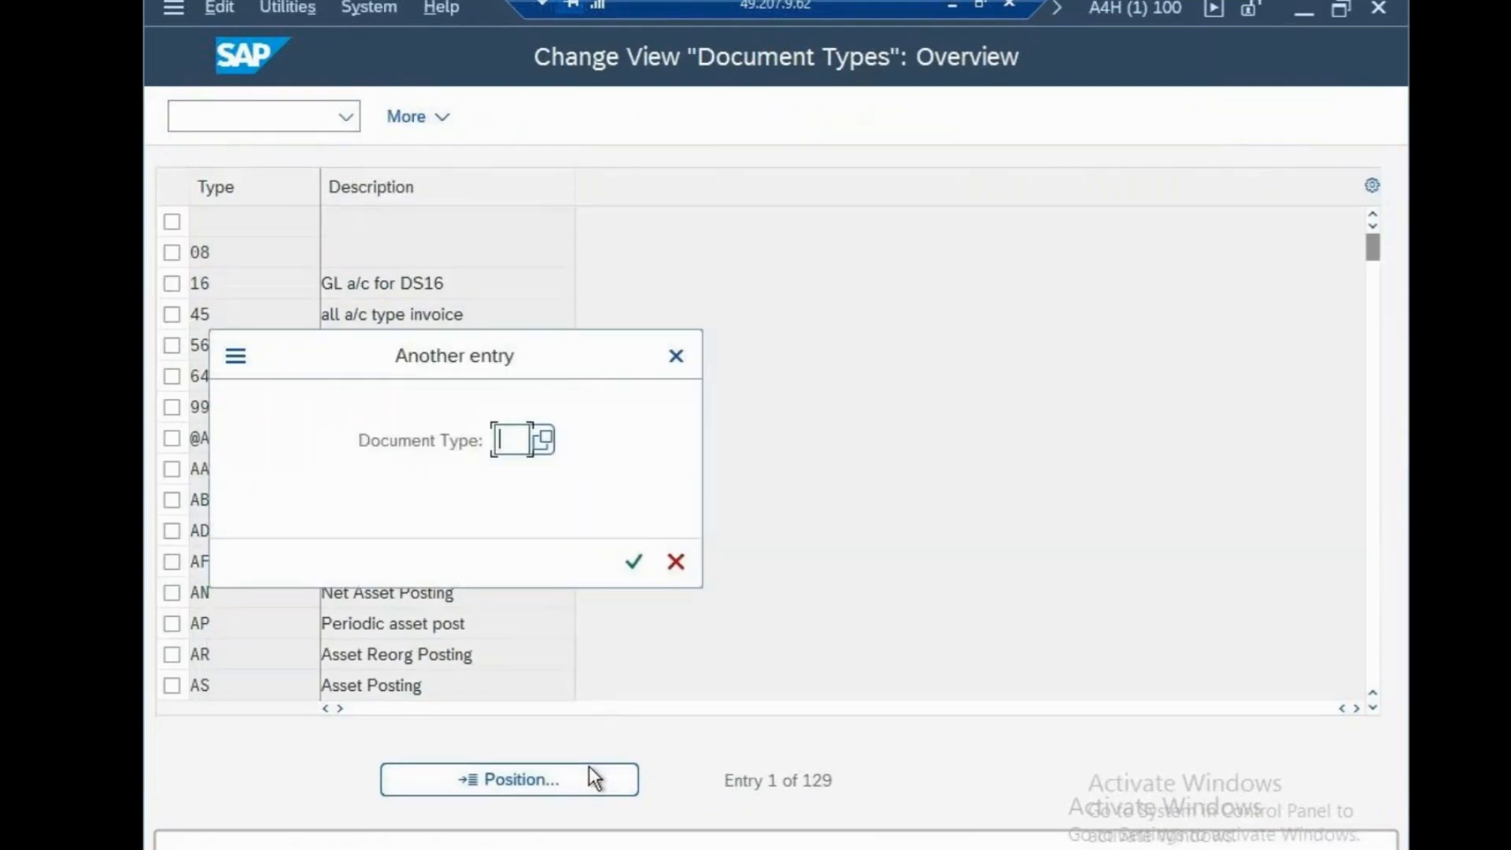
text(SA)
click(644, 563)
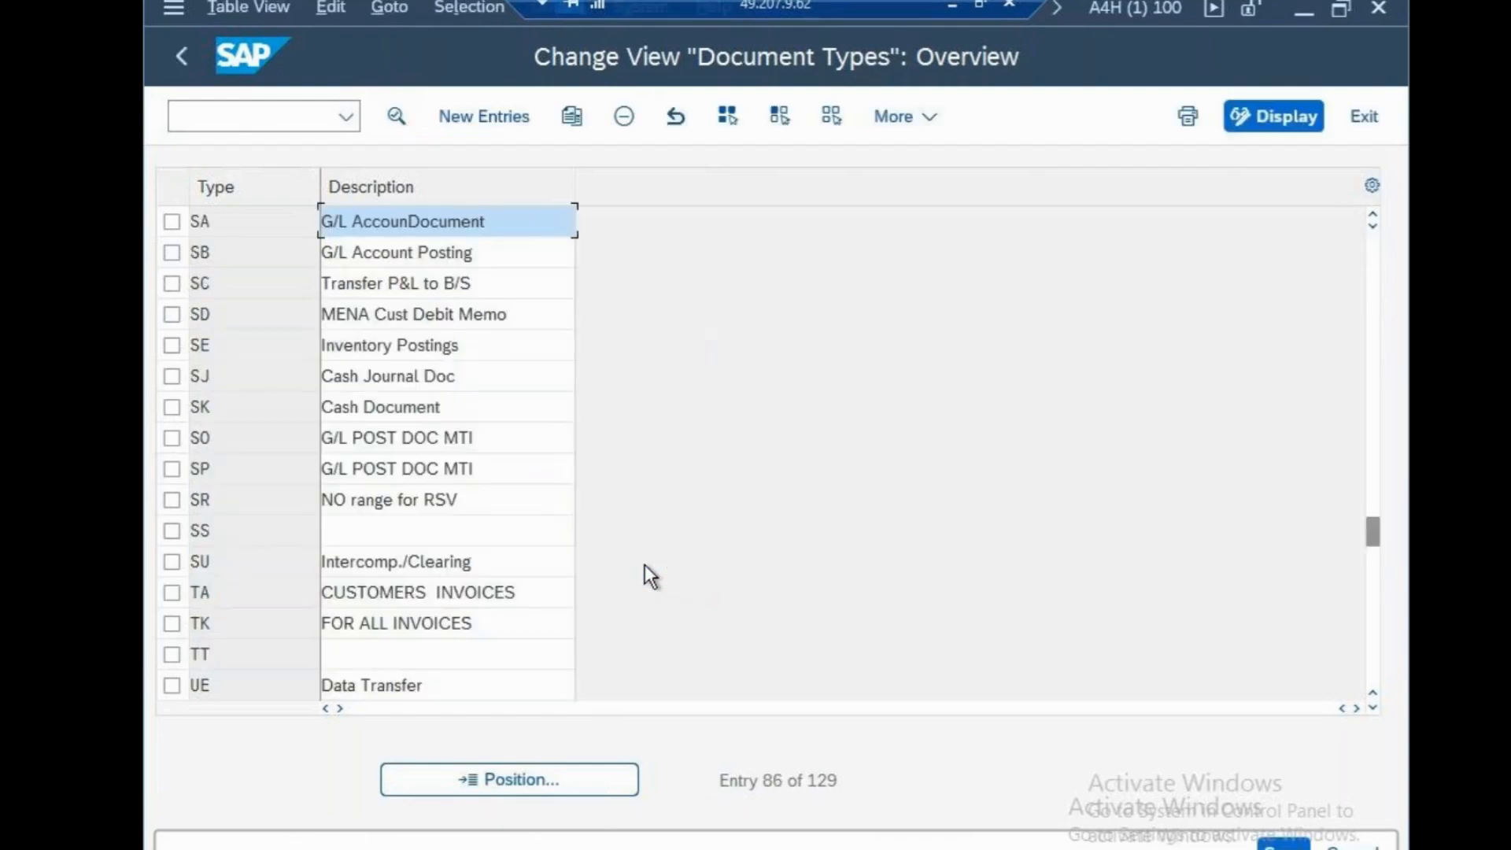
double_click(422, 223)
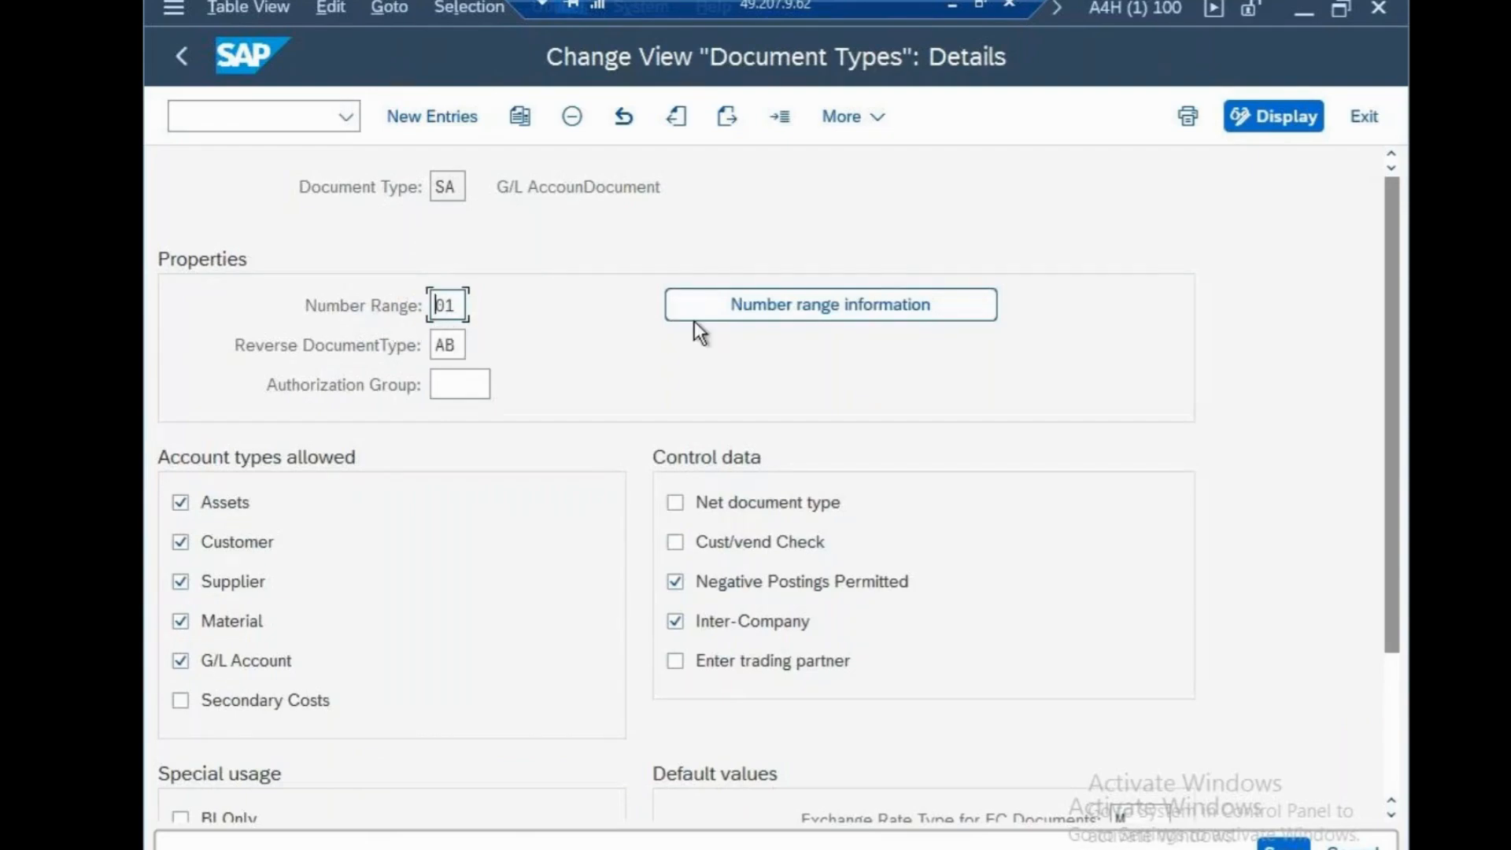
Open the accounting document number range intervals of company code CSN for editing
click(743, 311)
text(CSN)
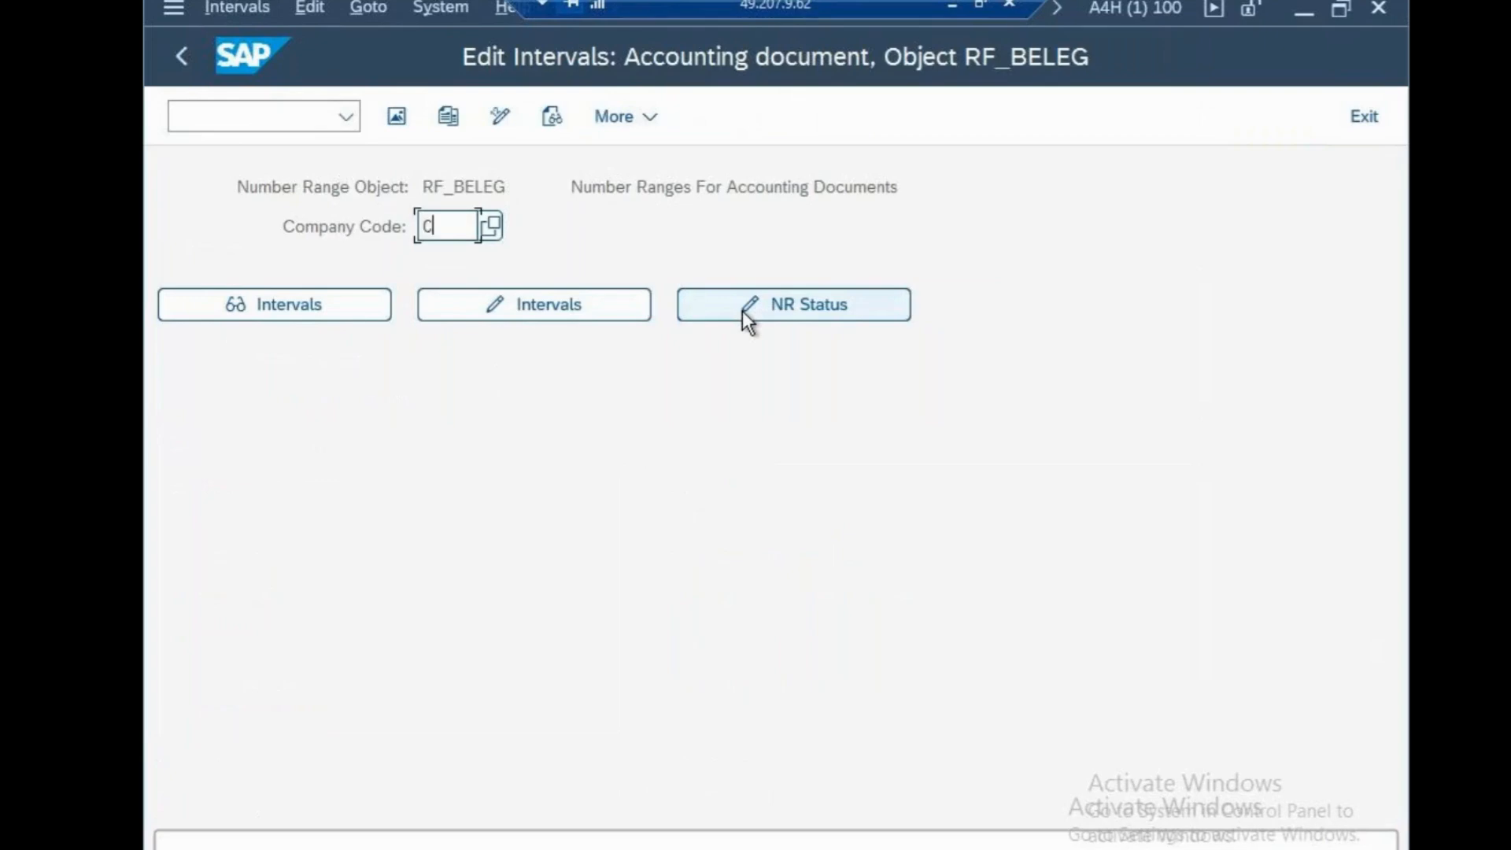
click(560, 310)
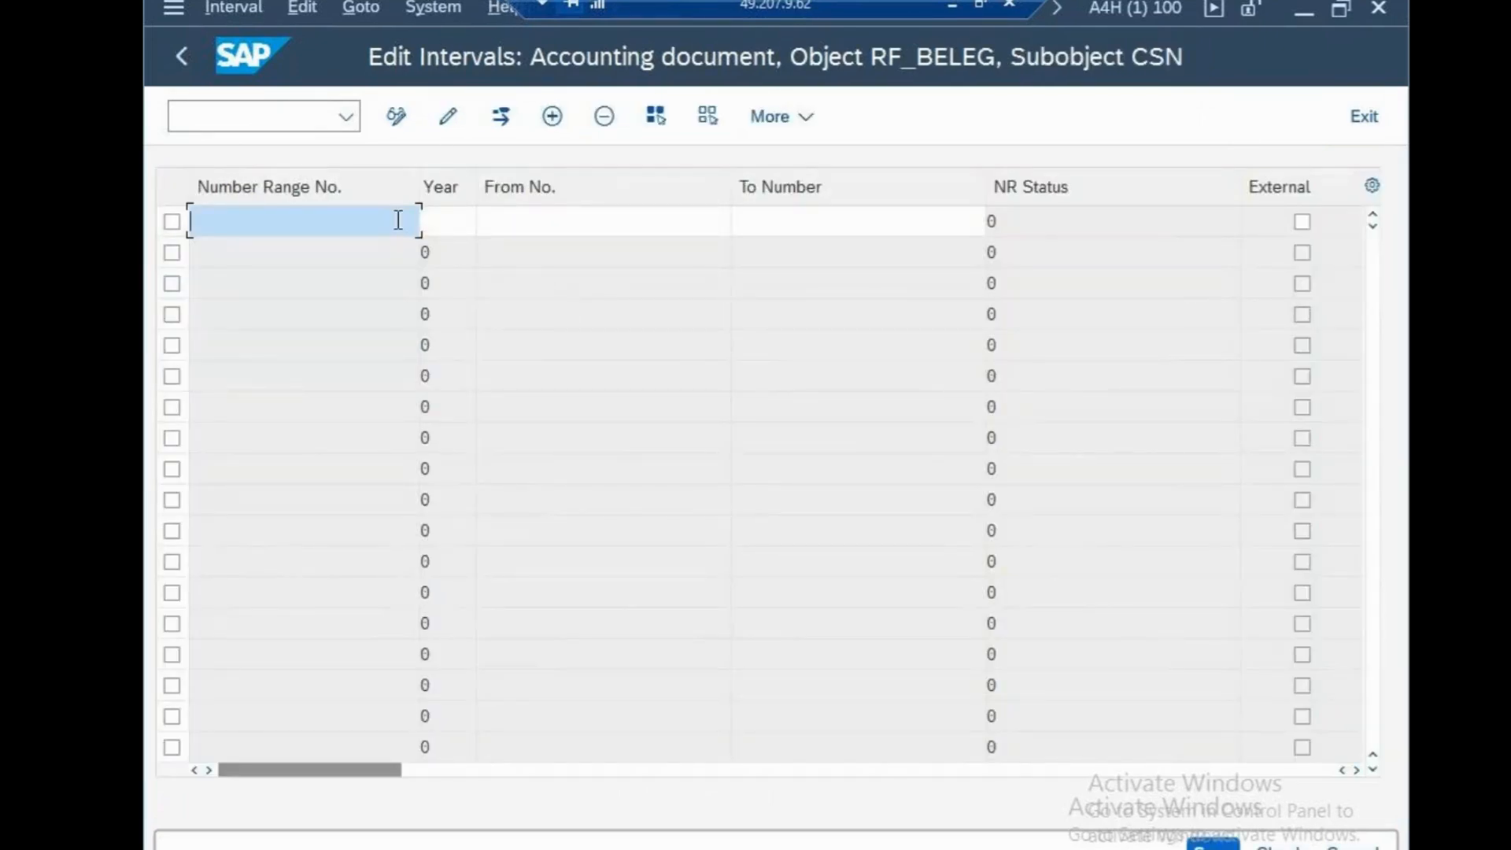
Add number range 01 for year 2025 from 1 to 100, save it and accept the transport notice
text(01)
click(448, 221)
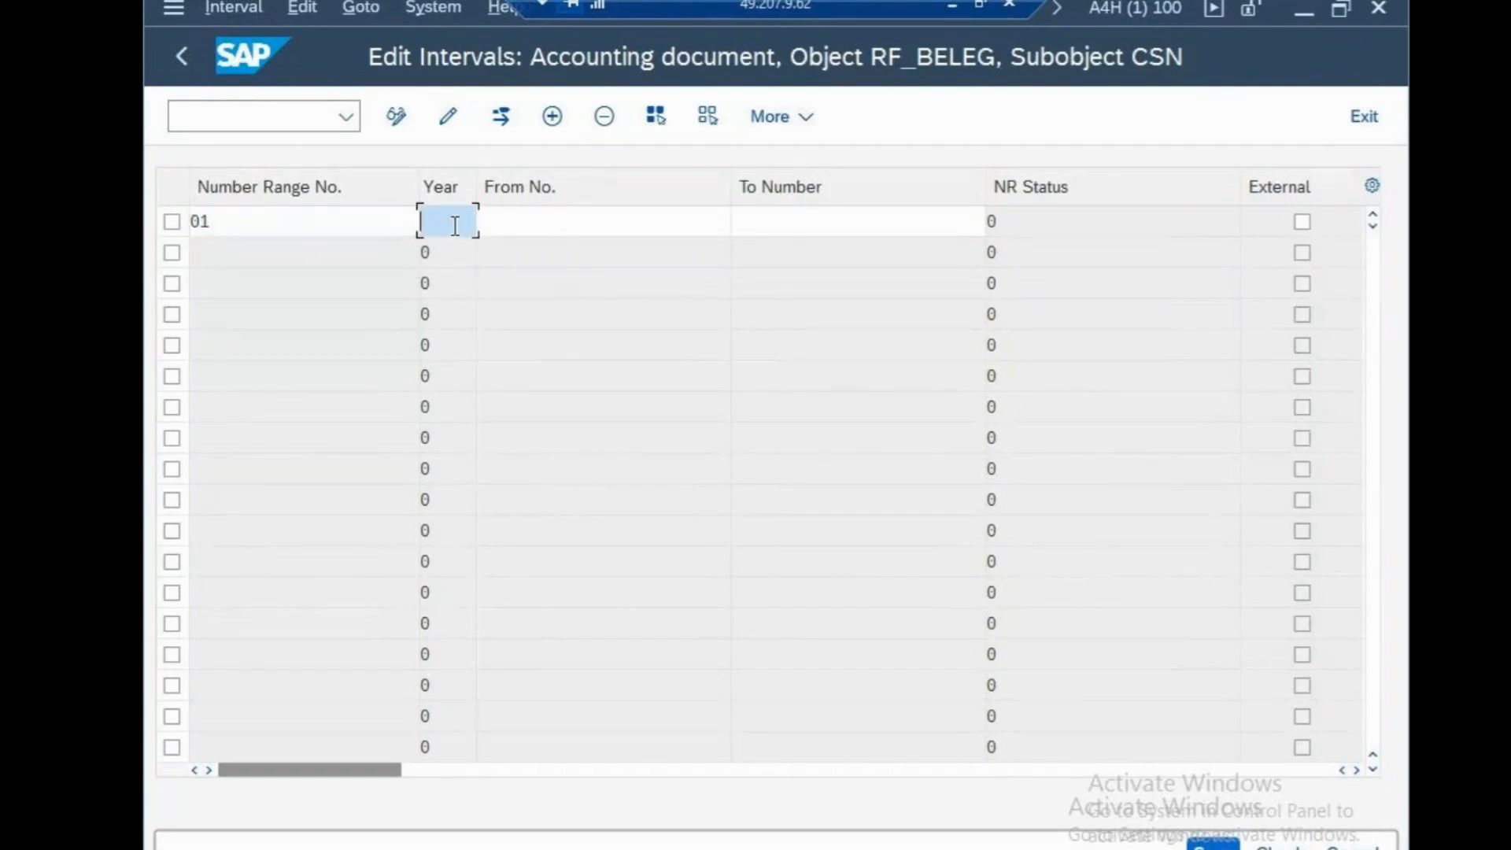
text(2025)
click(555, 223)
text(1)
key(Tab)
text(199)
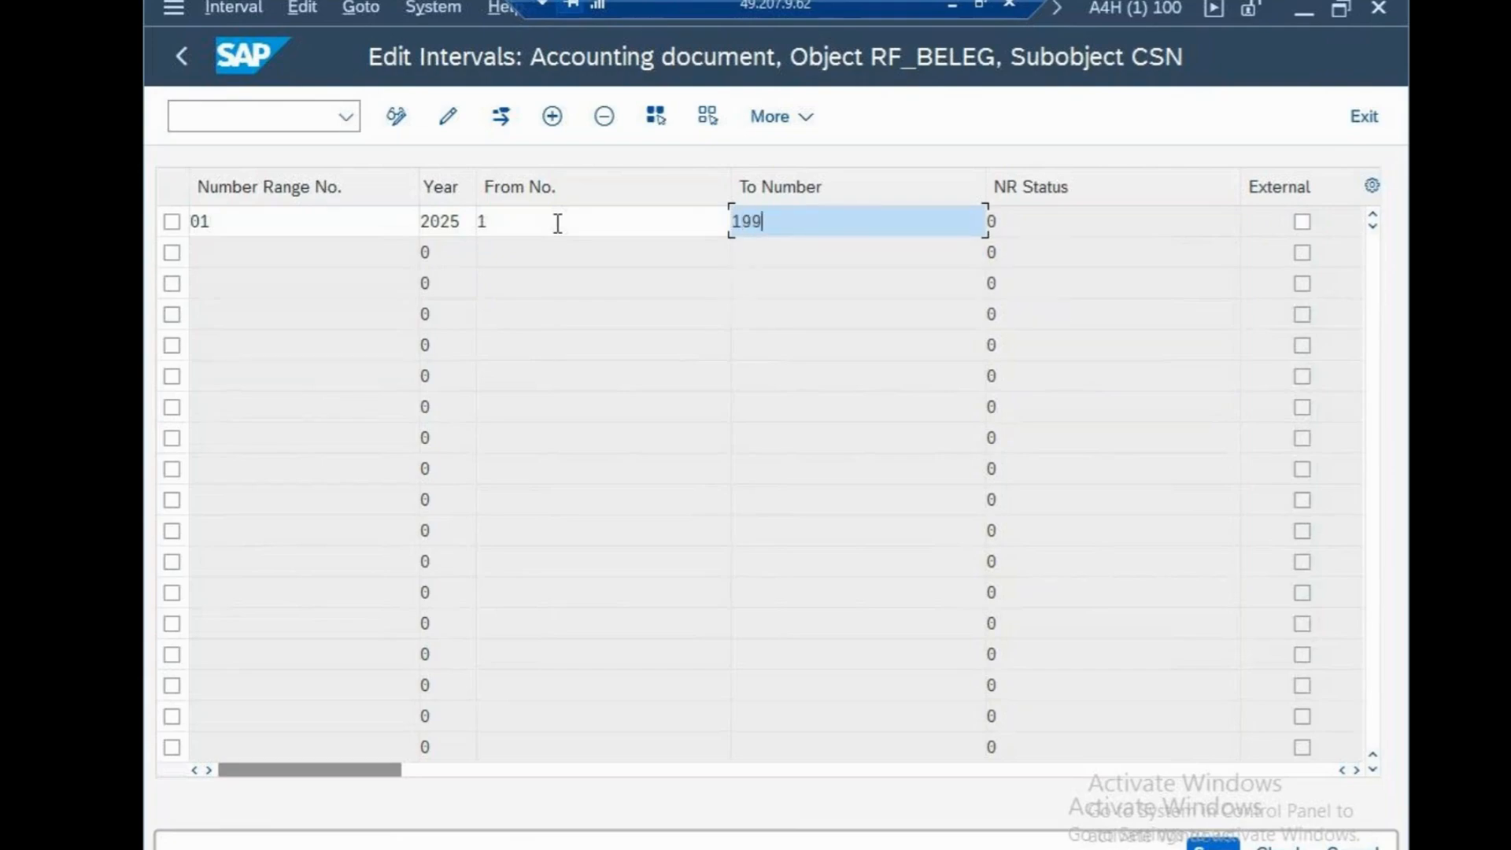
key(BackSpace)
key(BackSpace)
text(00)
key(Return)
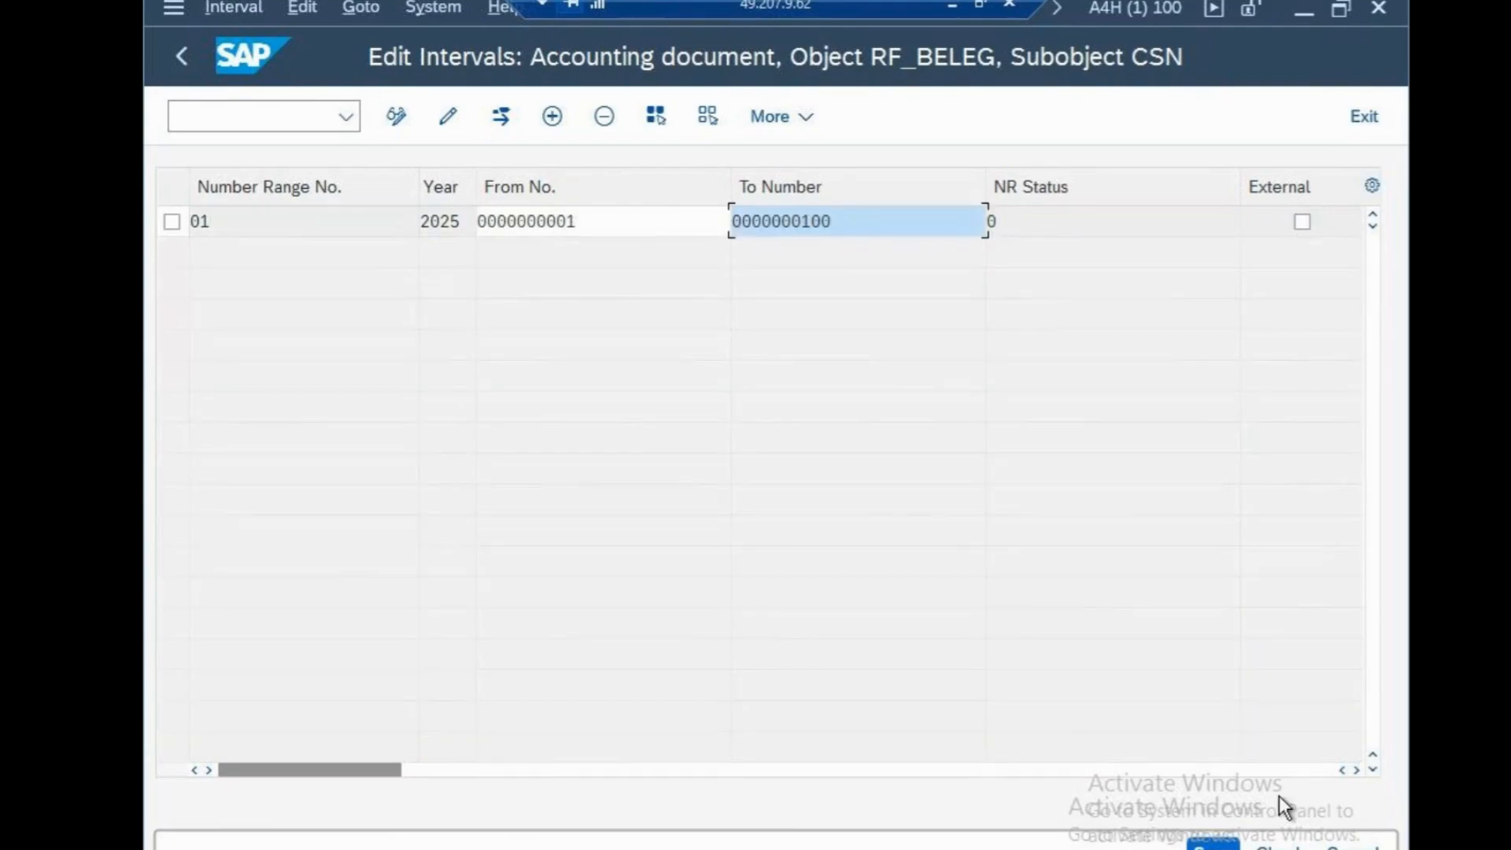
click(1191, 840)
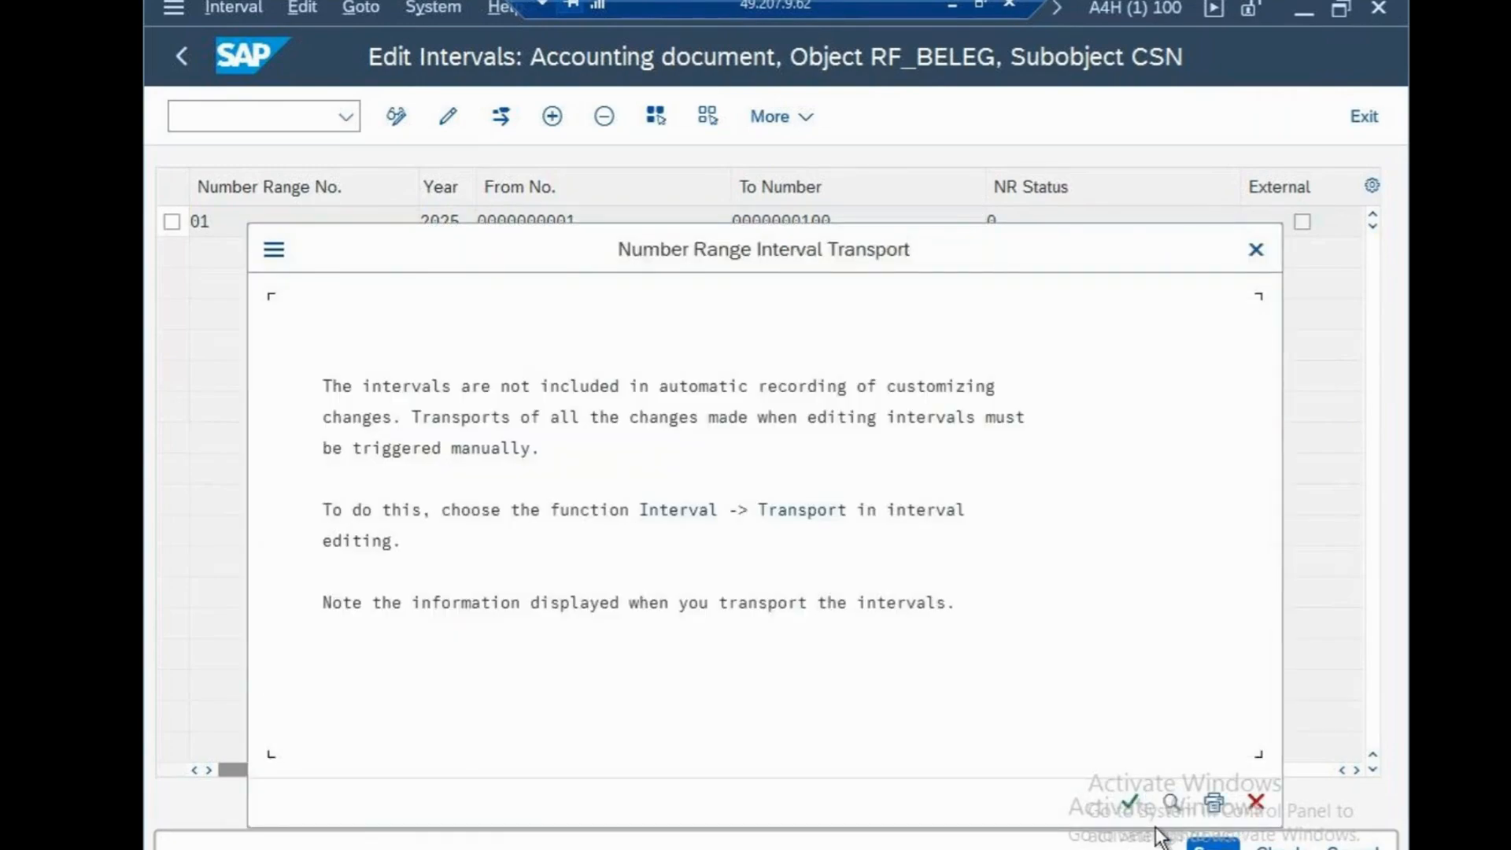
click(1132, 803)
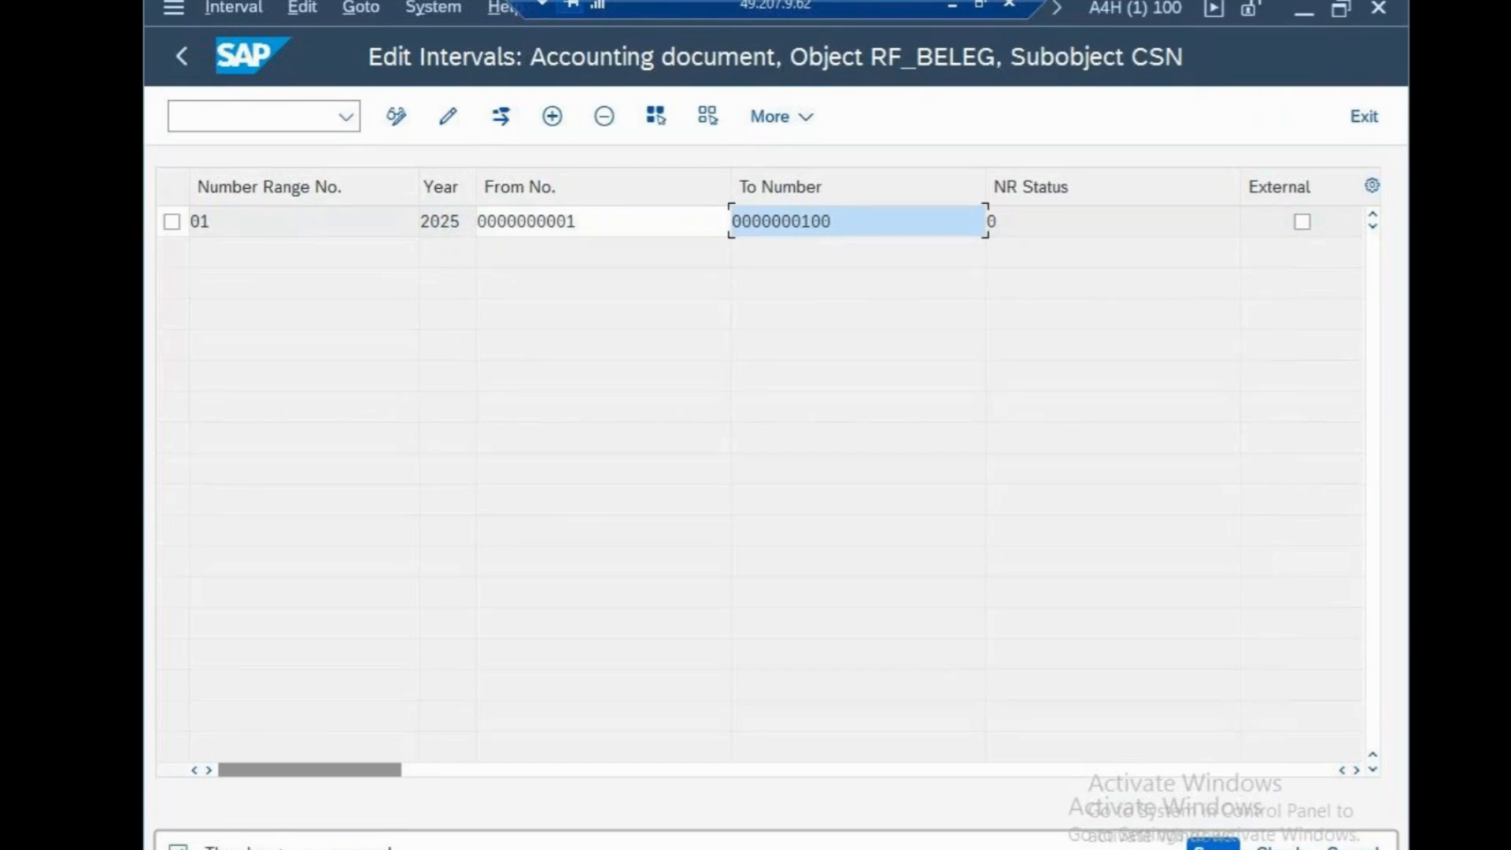
Return to SAP Easy Access, open the SAP Reference IMG through transaction SPRO and expand Financial Accounting
click(311, 119)
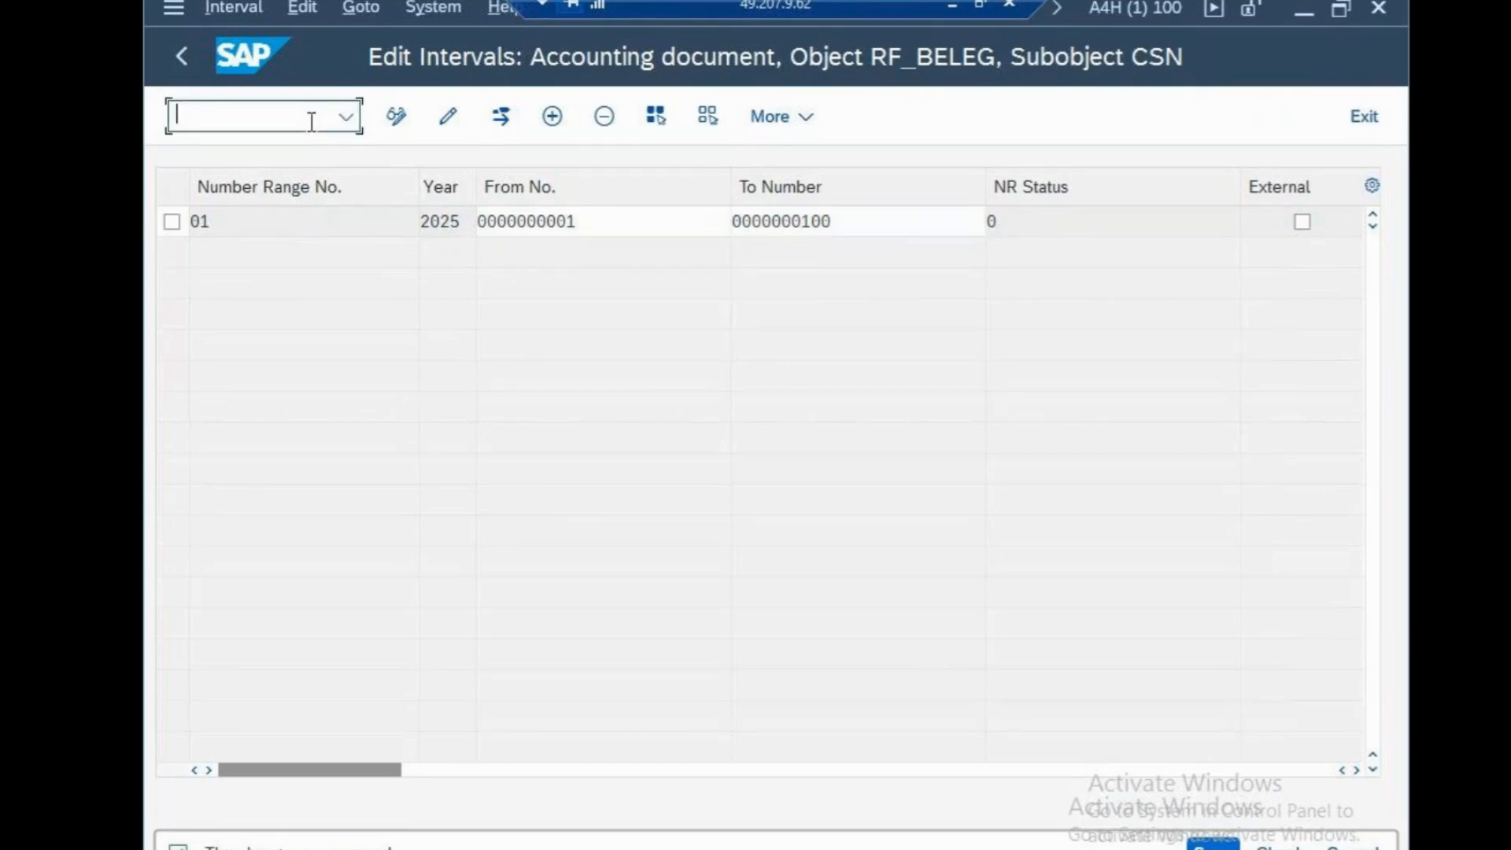
text(/n)
key(Return)
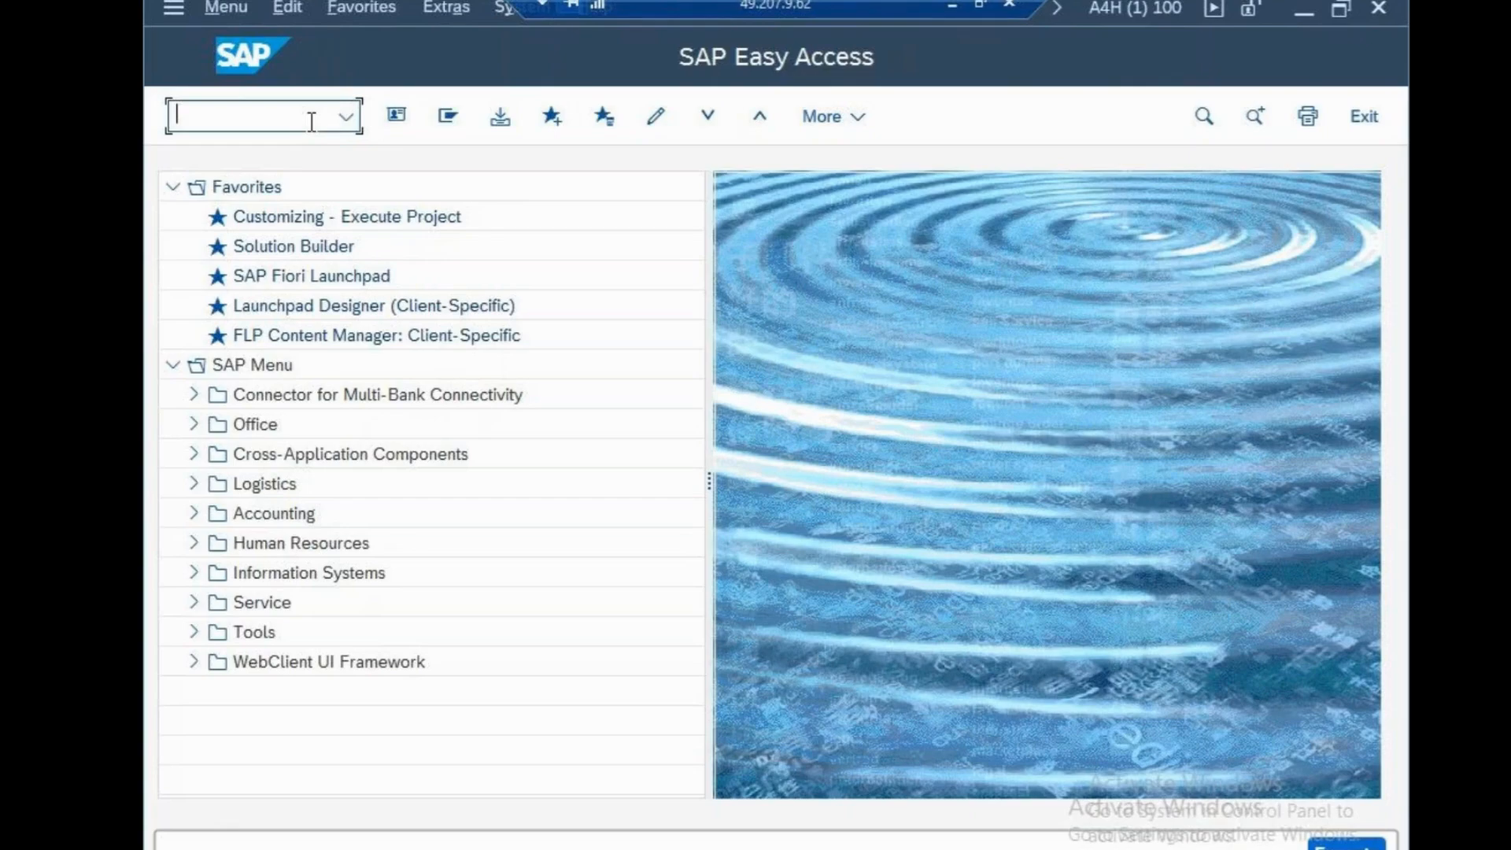
text(SPRO)
key(Return)
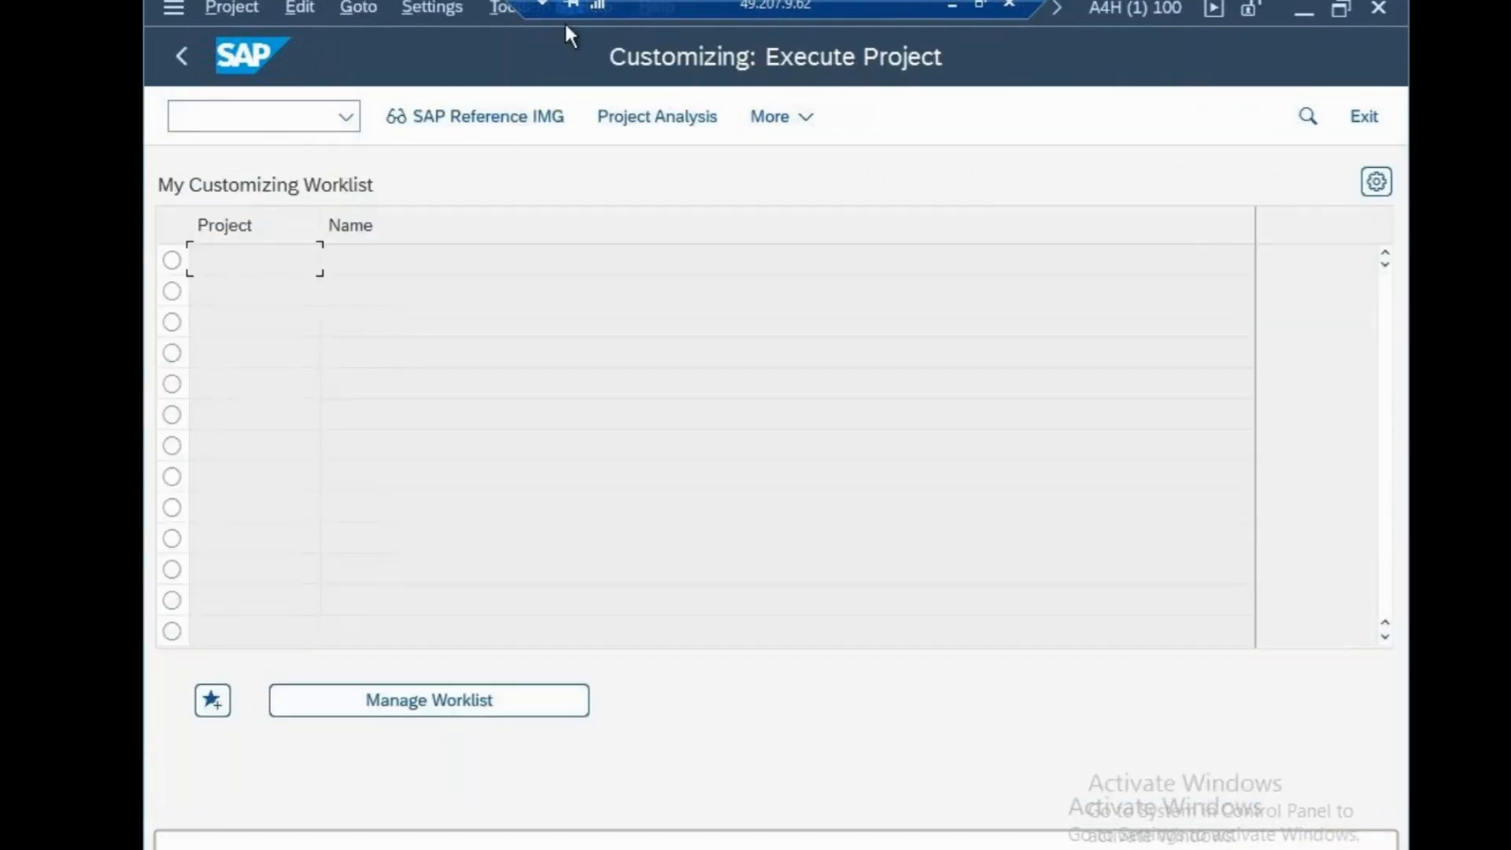
click(479, 110)
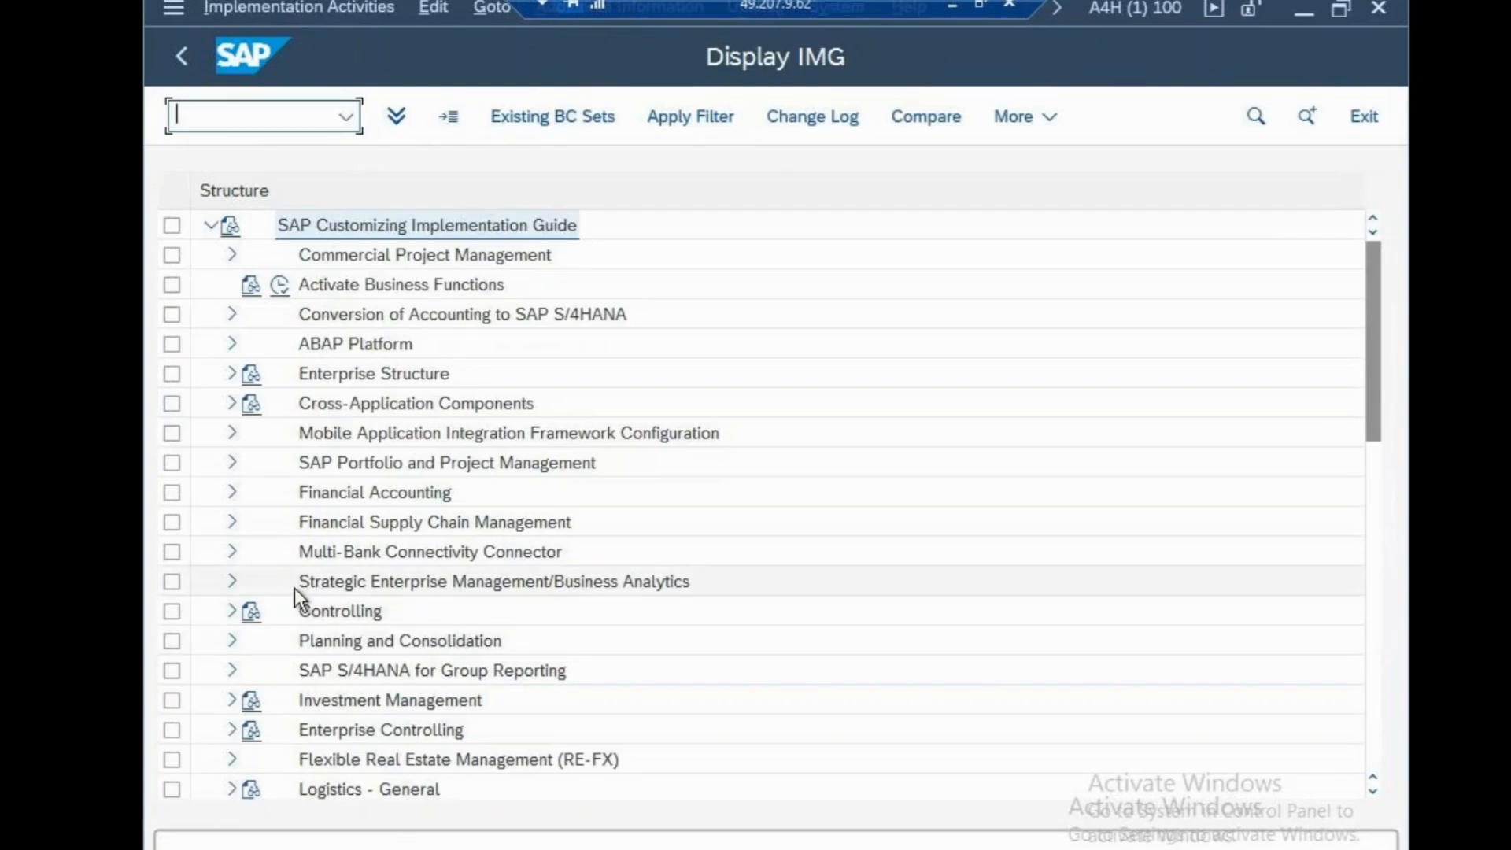
click(233, 493)
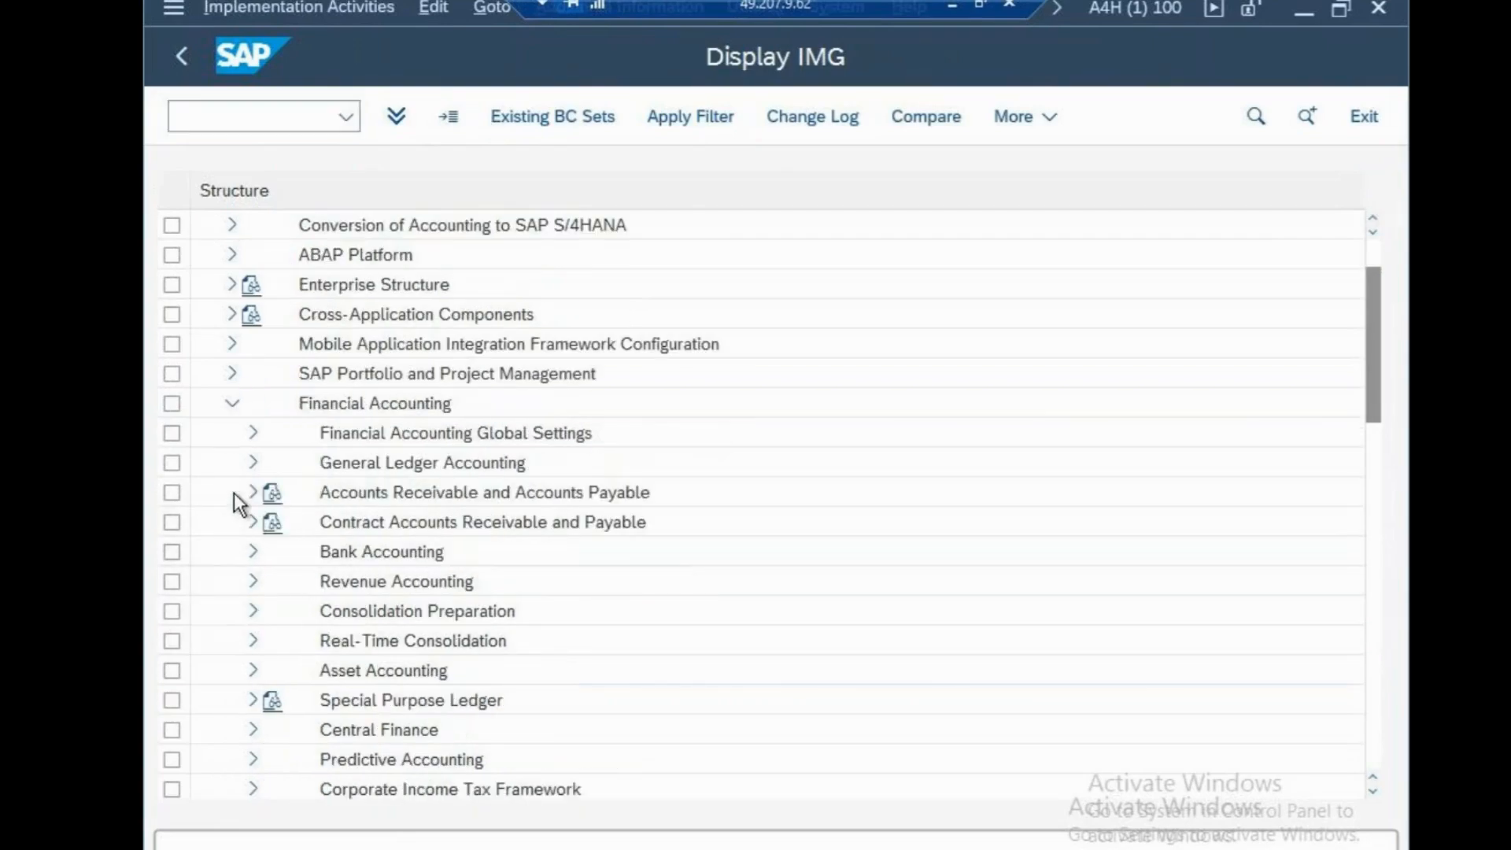
click(252, 434)
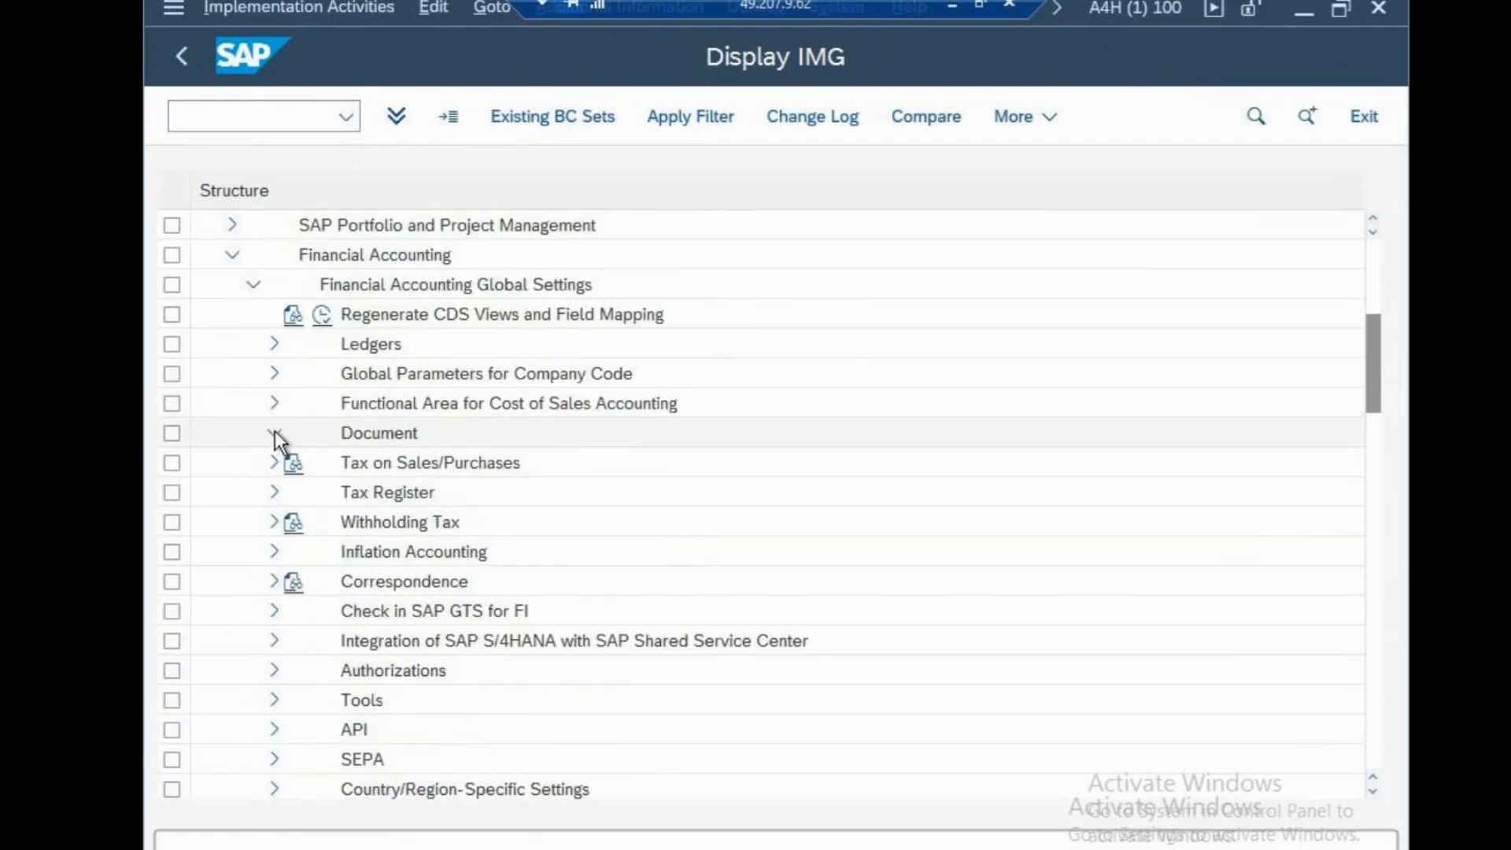
click(275, 432)
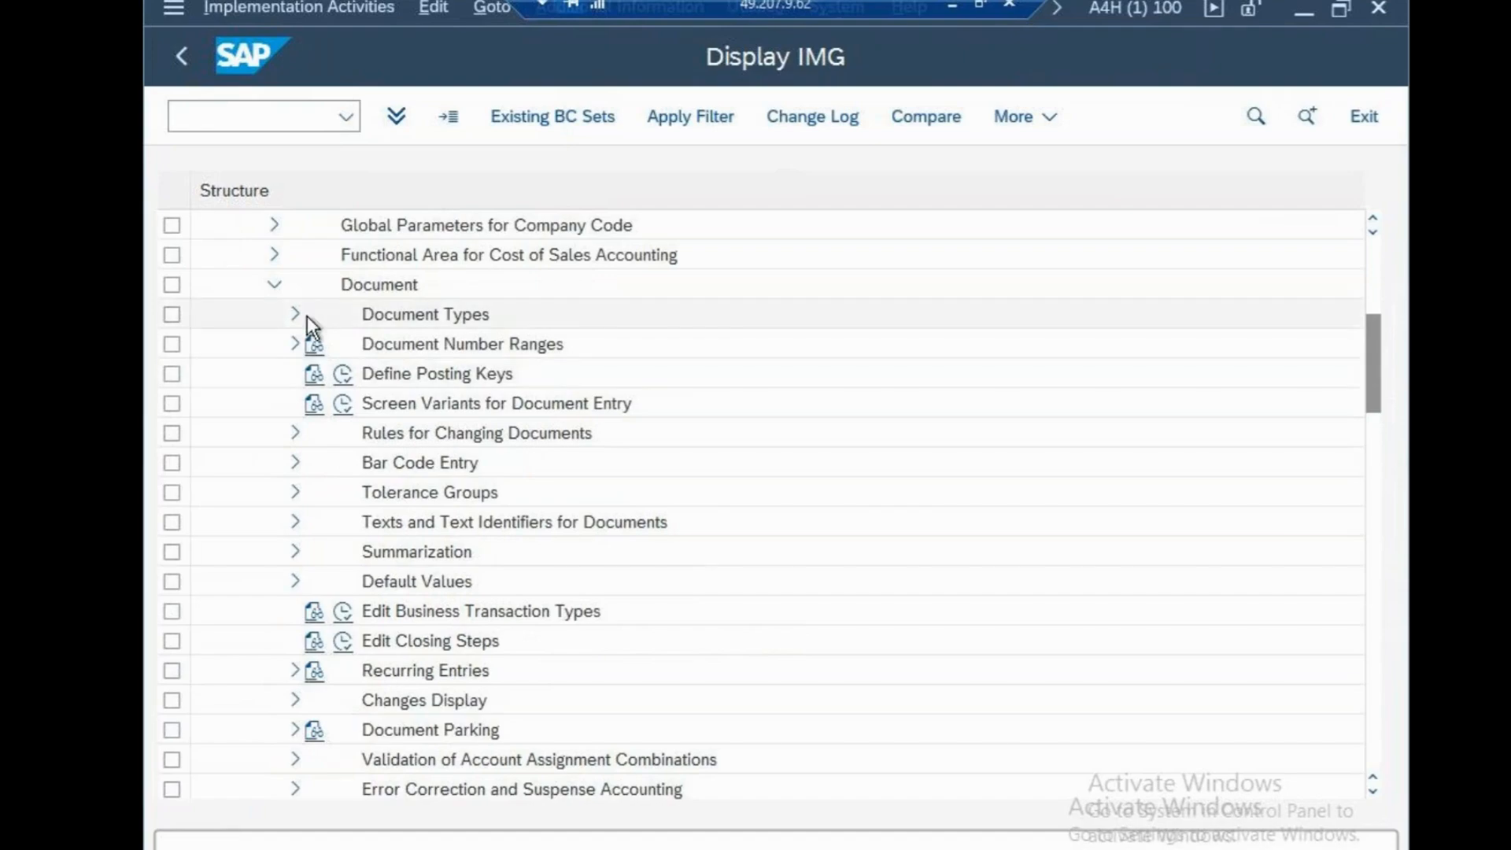
click(275, 281)
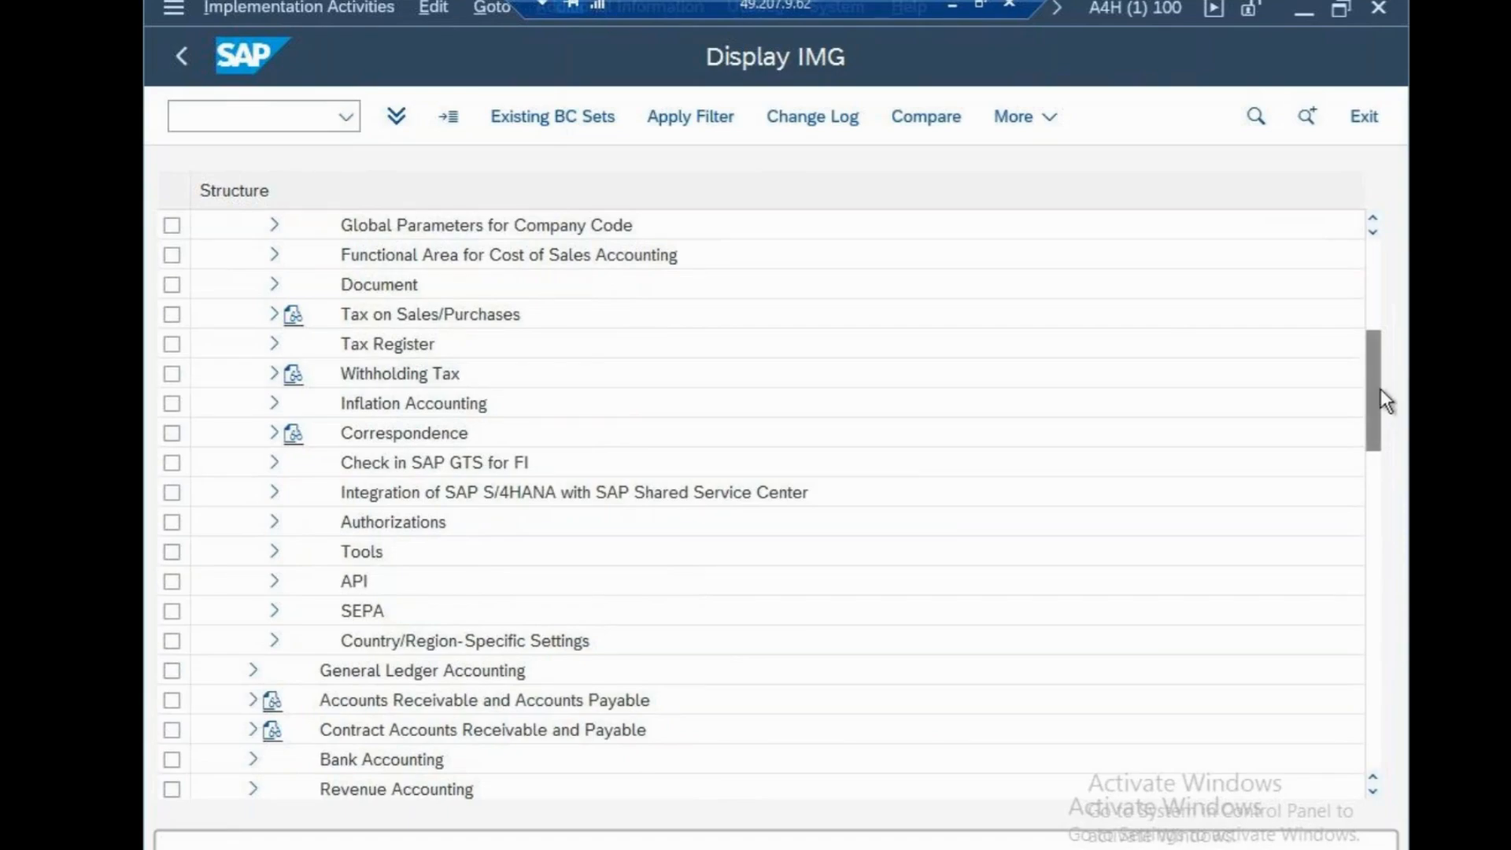
scroll(1381, 389, up, 2)
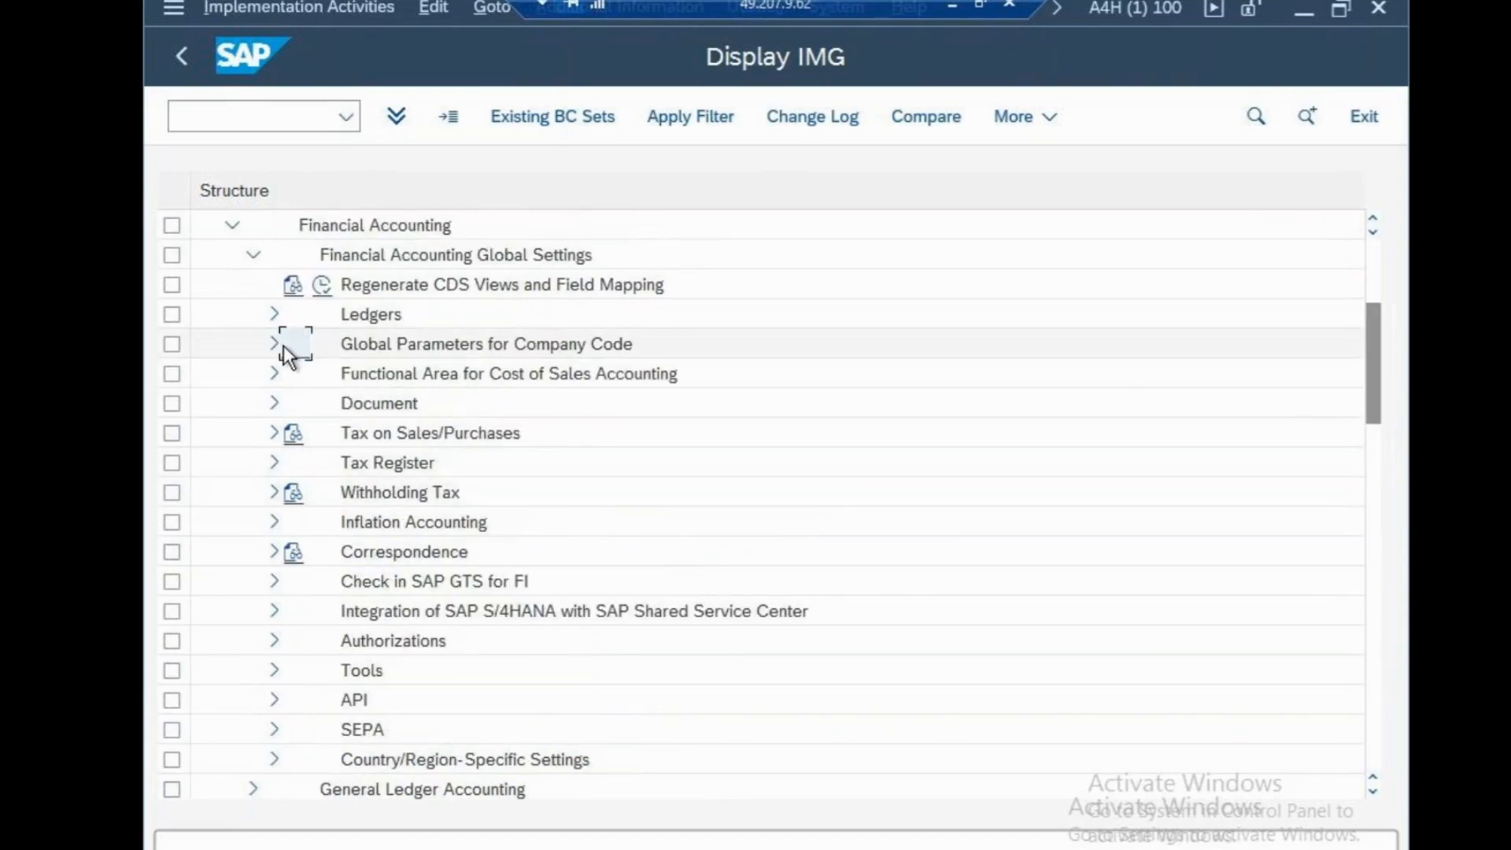
click(272, 314)
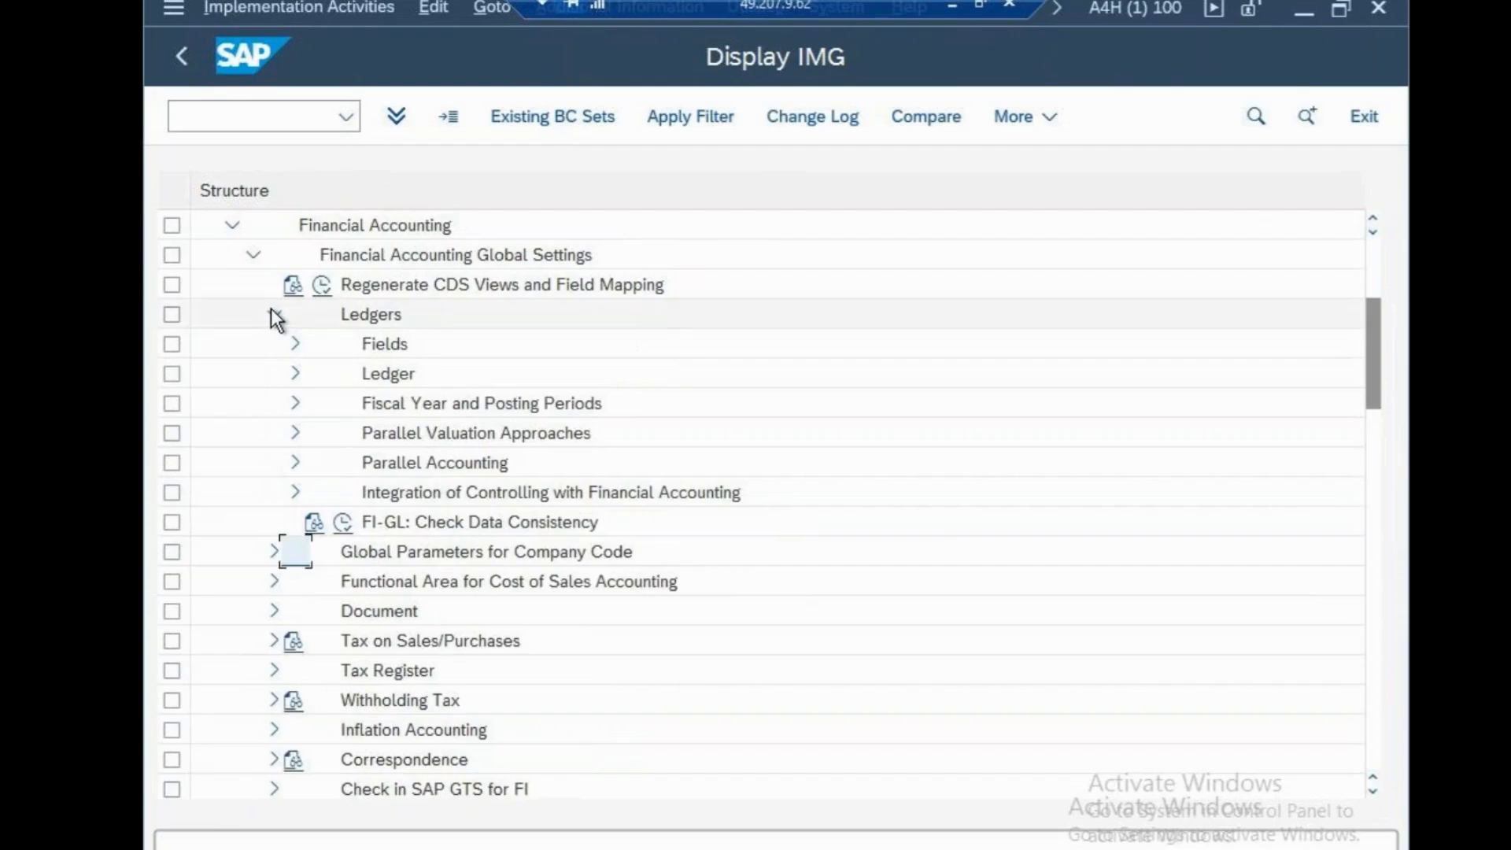
click(251, 255)
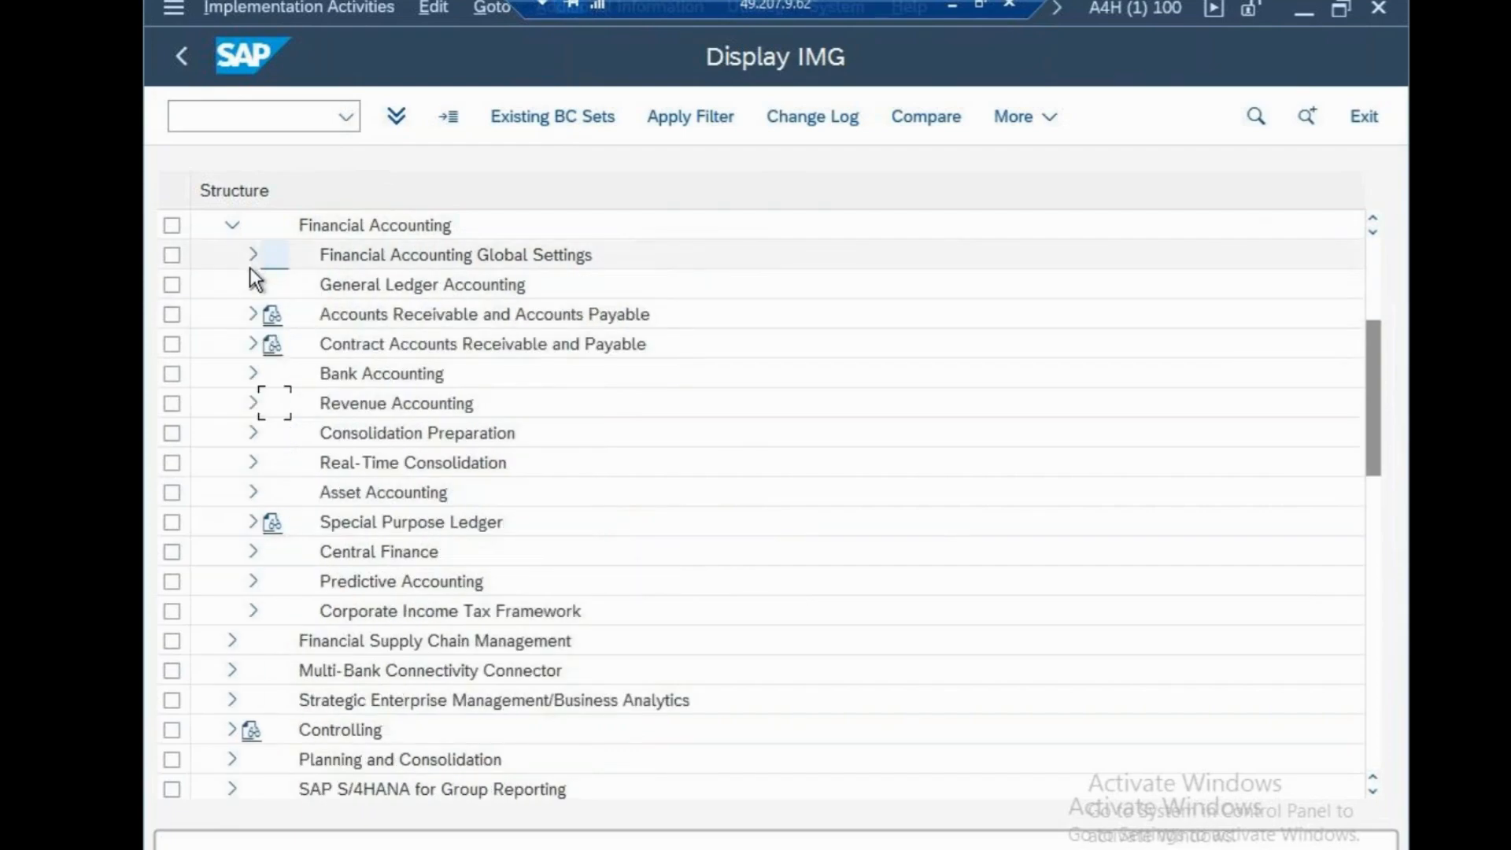
Expand General Ledger Accounting down to the Document Splitting activities under Business Transactions
click(252, 285)
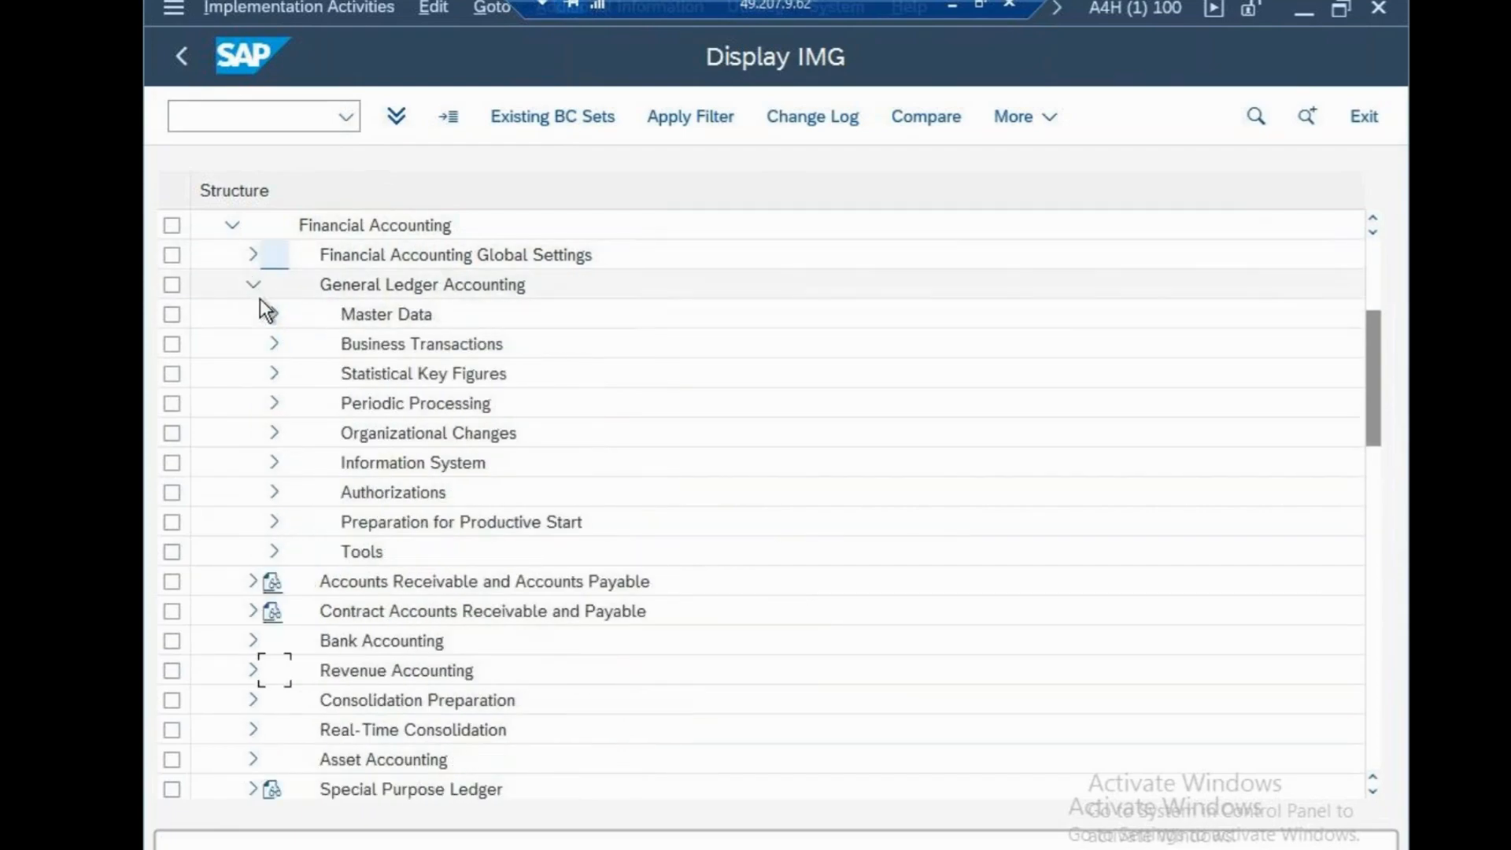
click(274, 344)
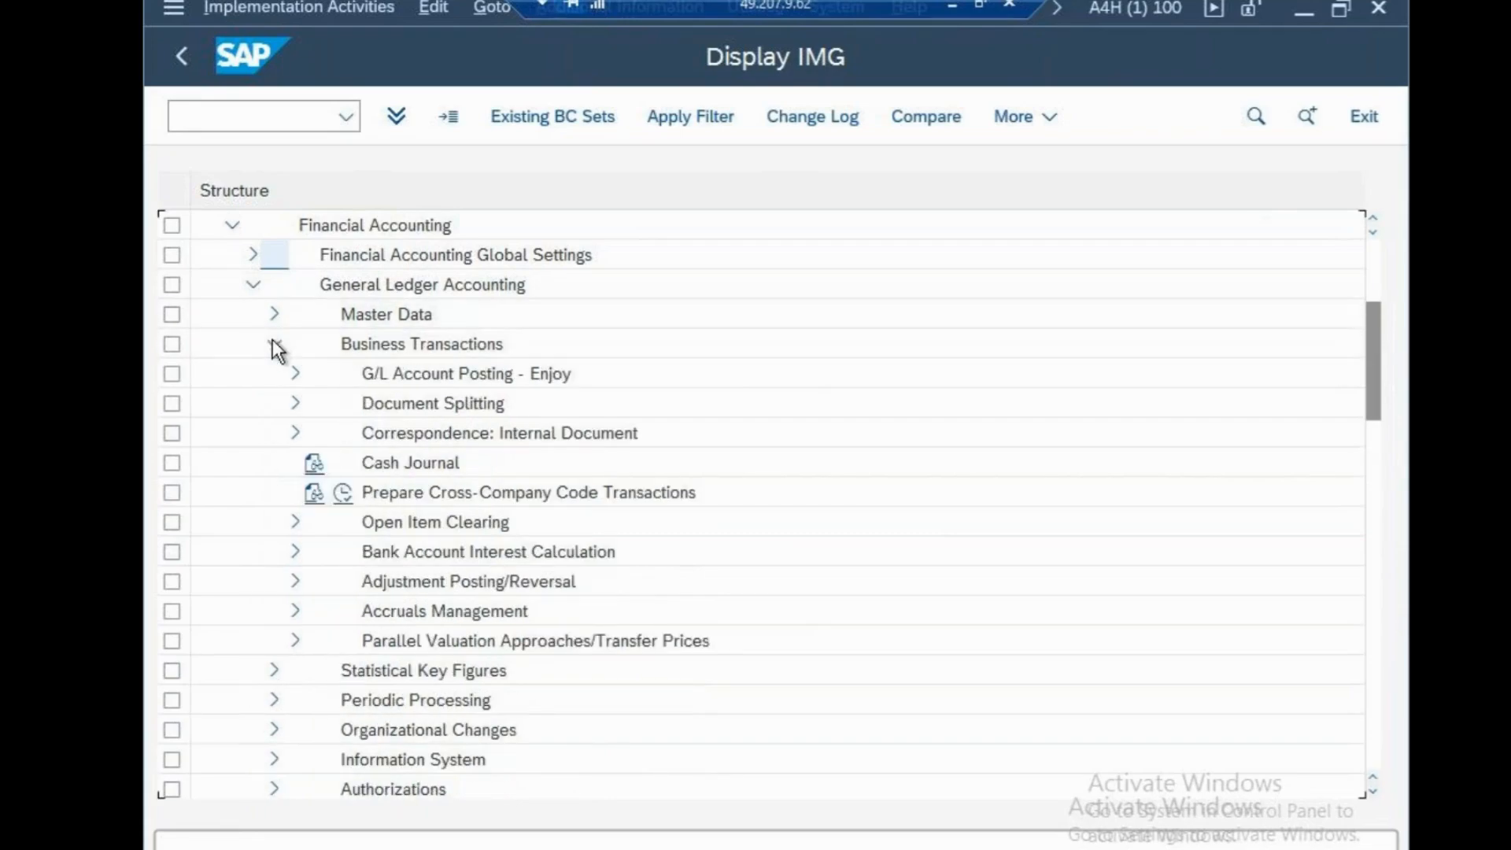
click(296, 405)
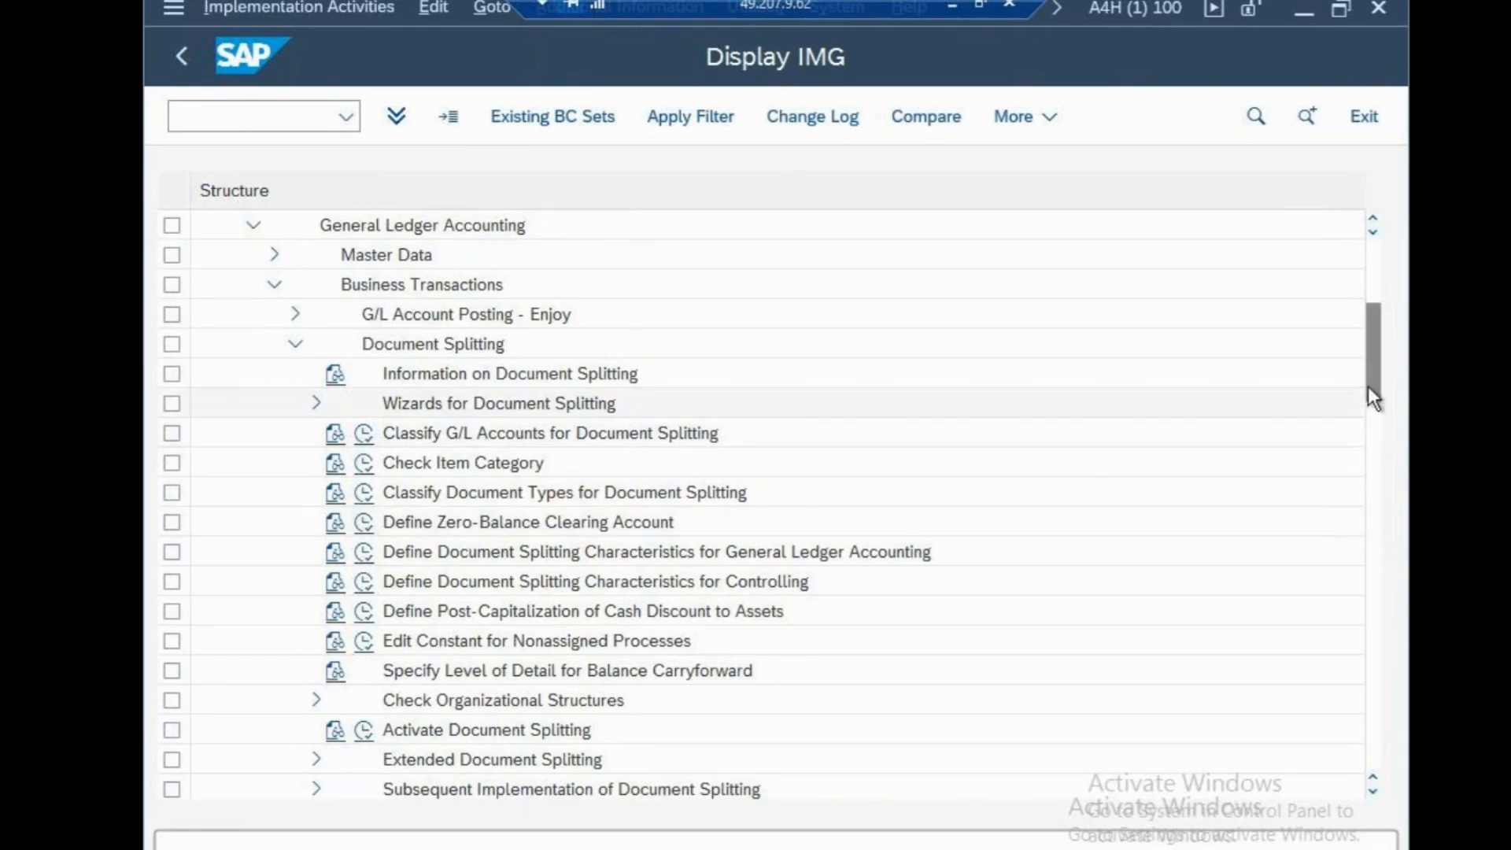
scroll(1372, 352, up, 1)
scroll(1372, 353, up, 5)
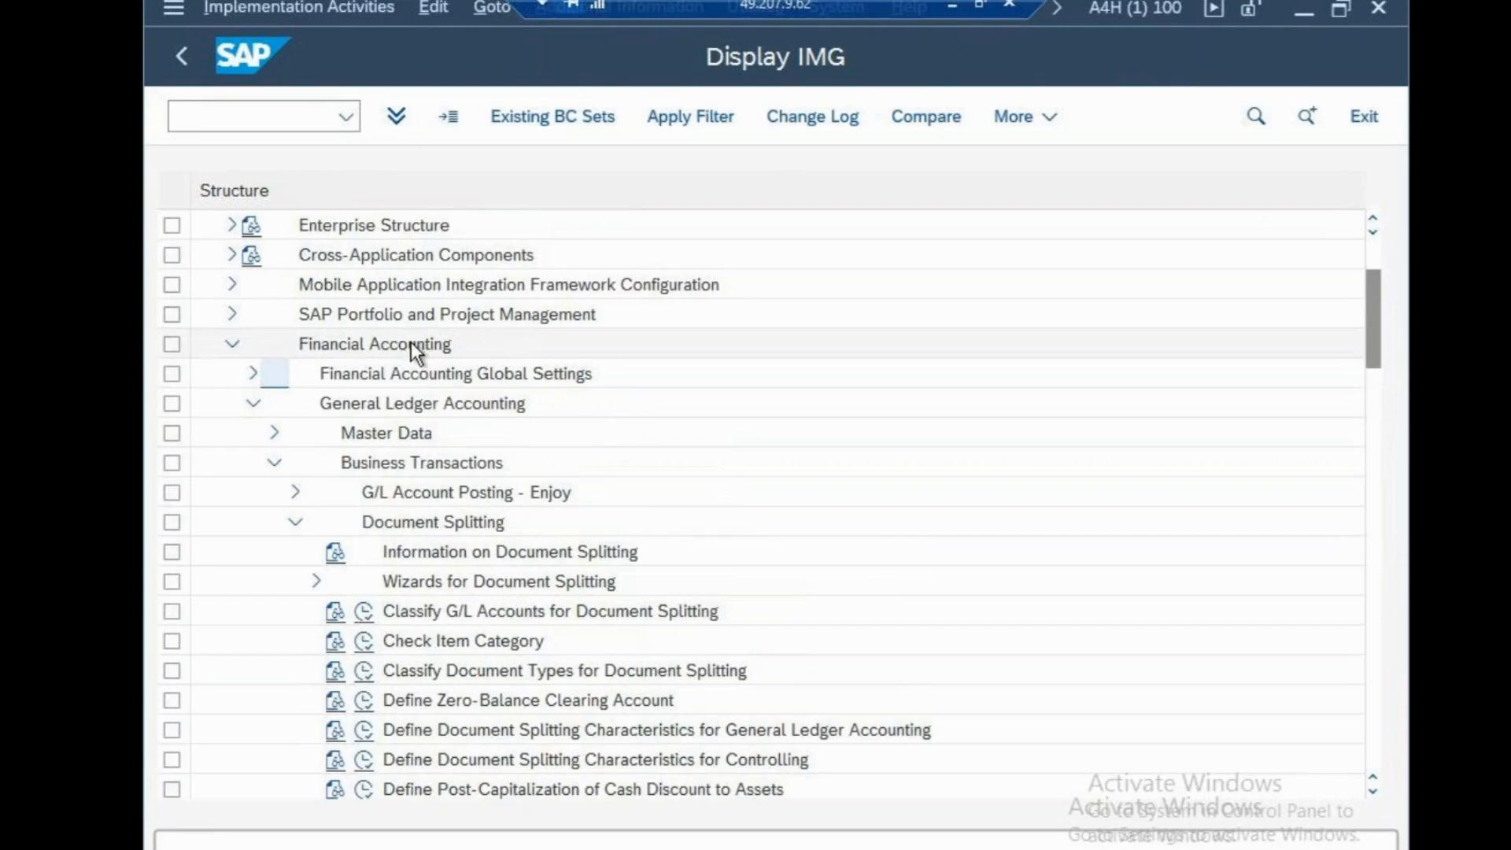
View the new-entries table of Classify G/L Accounts for Document Splitting for chart CSN, then return to the IMG
click(370, 614)
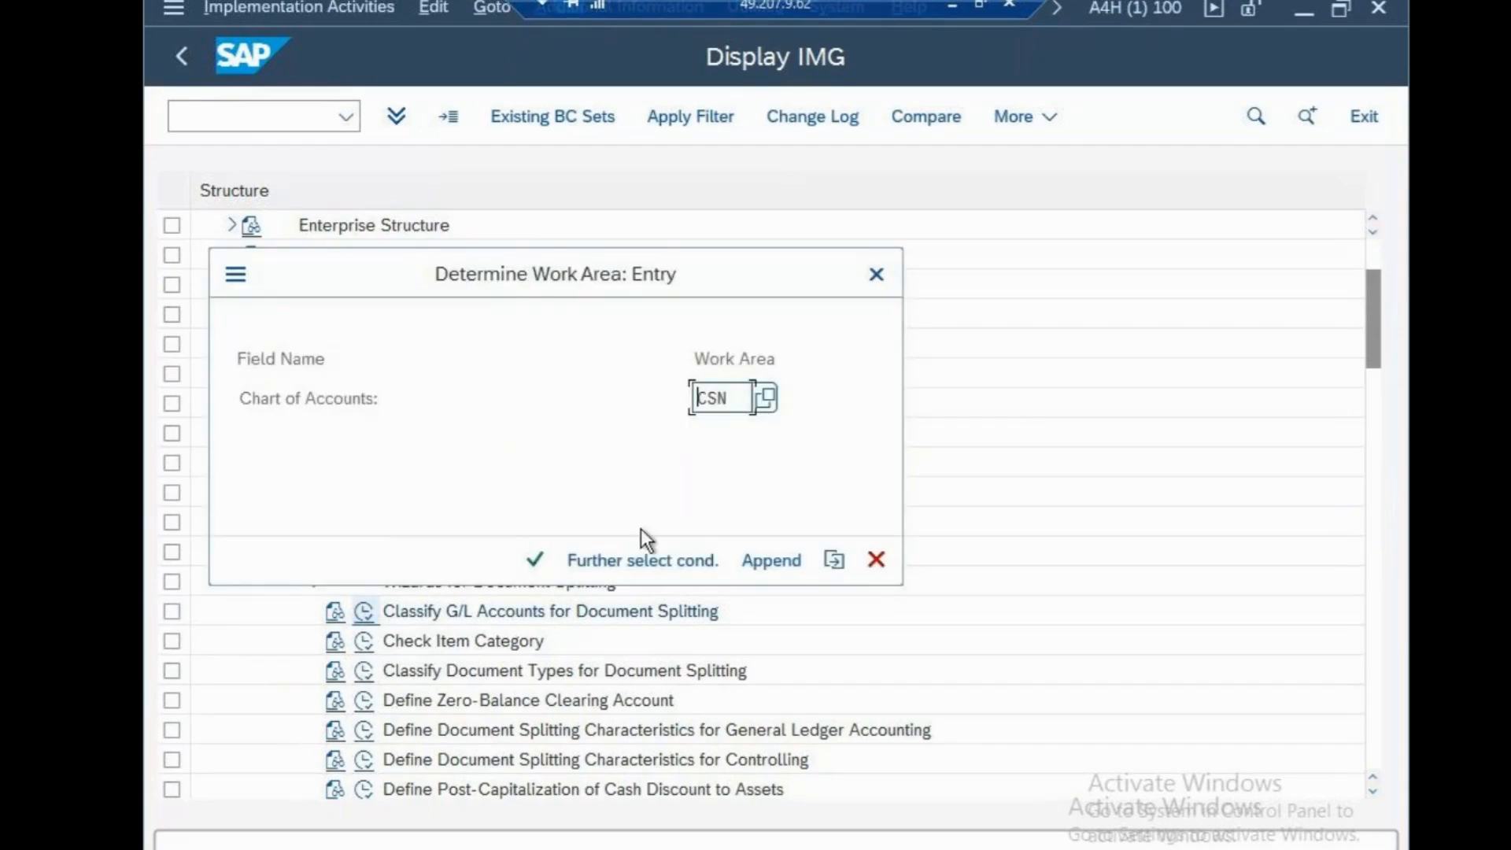
click(535, 561)
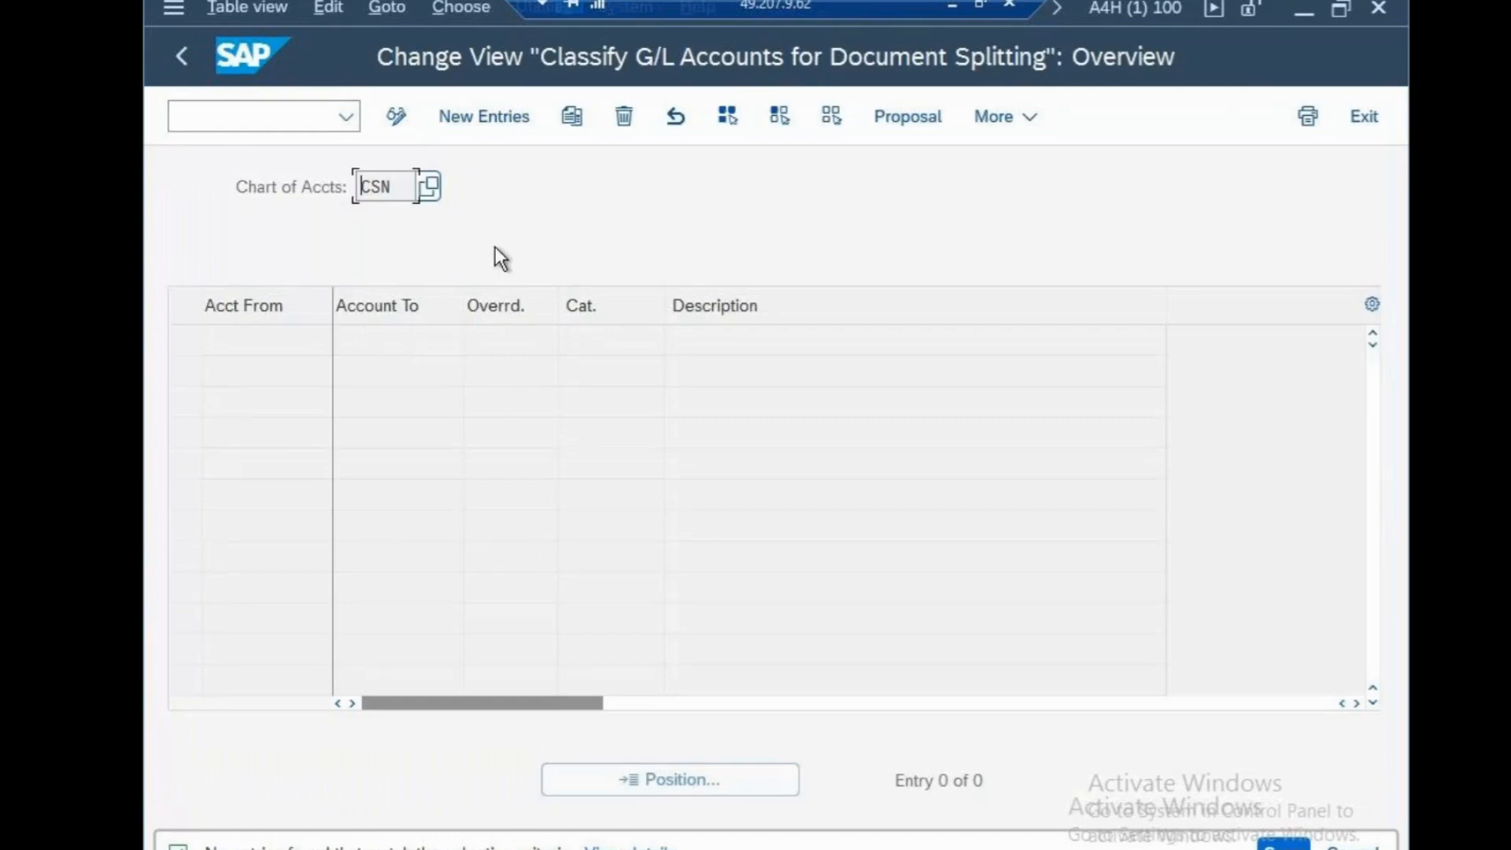
click(489, 125)
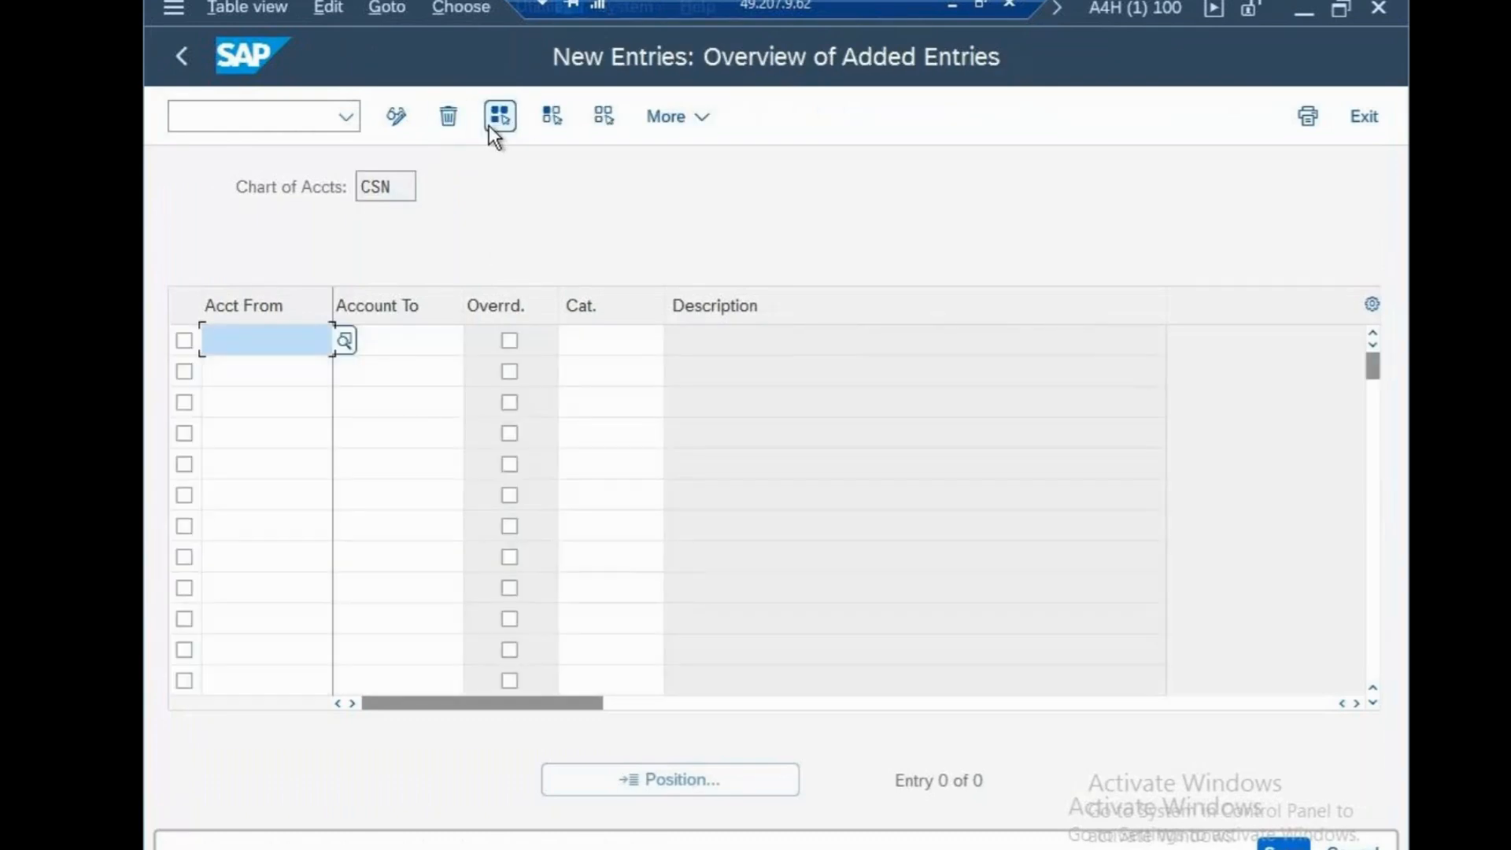
key(F3)
key(F3)
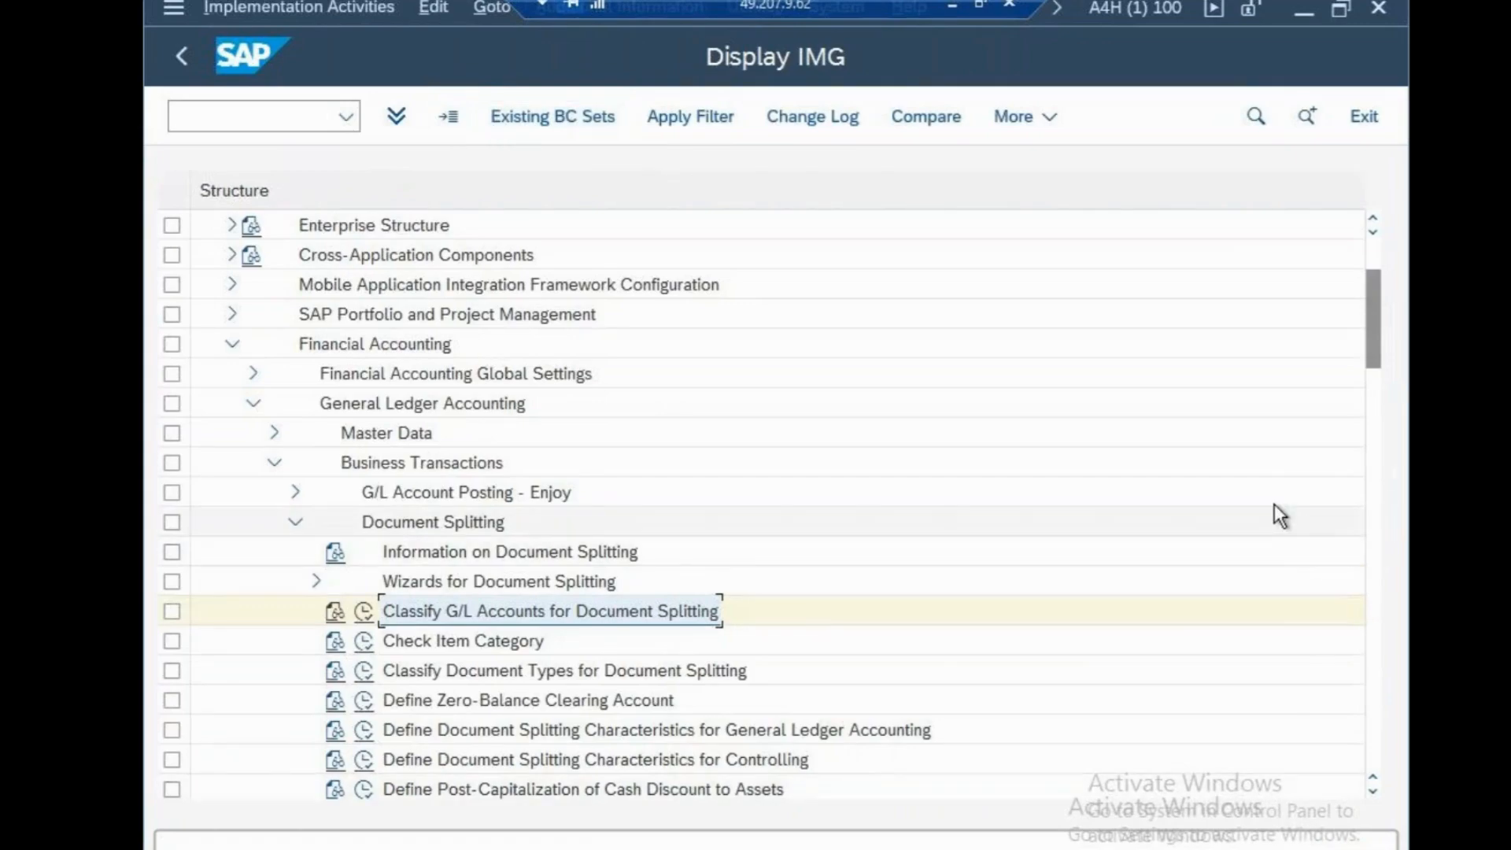
Open the Activate Document Splitting activity and find company code CSN in its Deactivation per Company Code list
drag(1367, 341, 1359, 379)
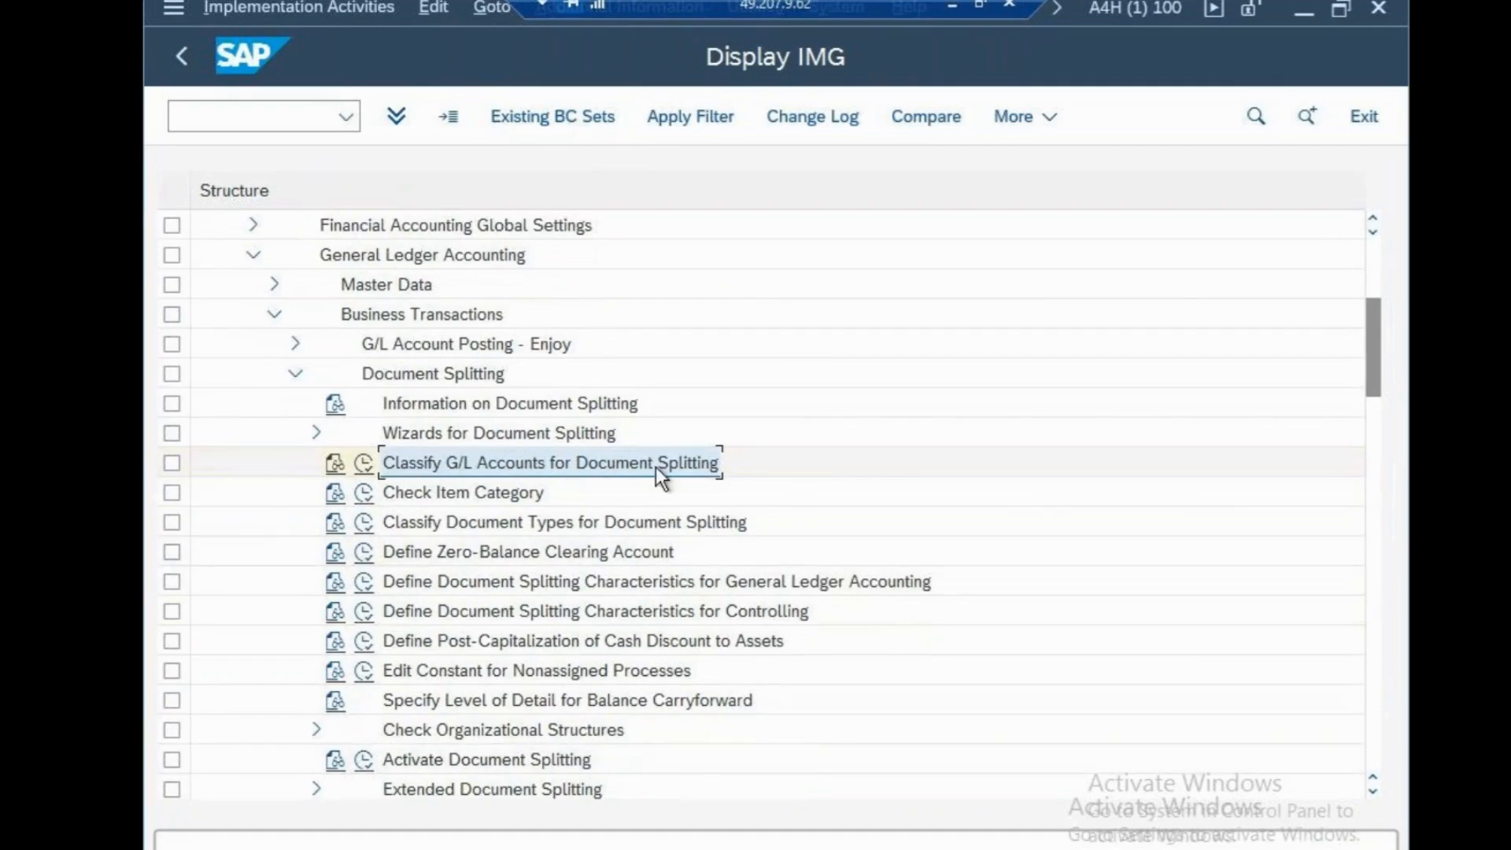
click(364, 761)
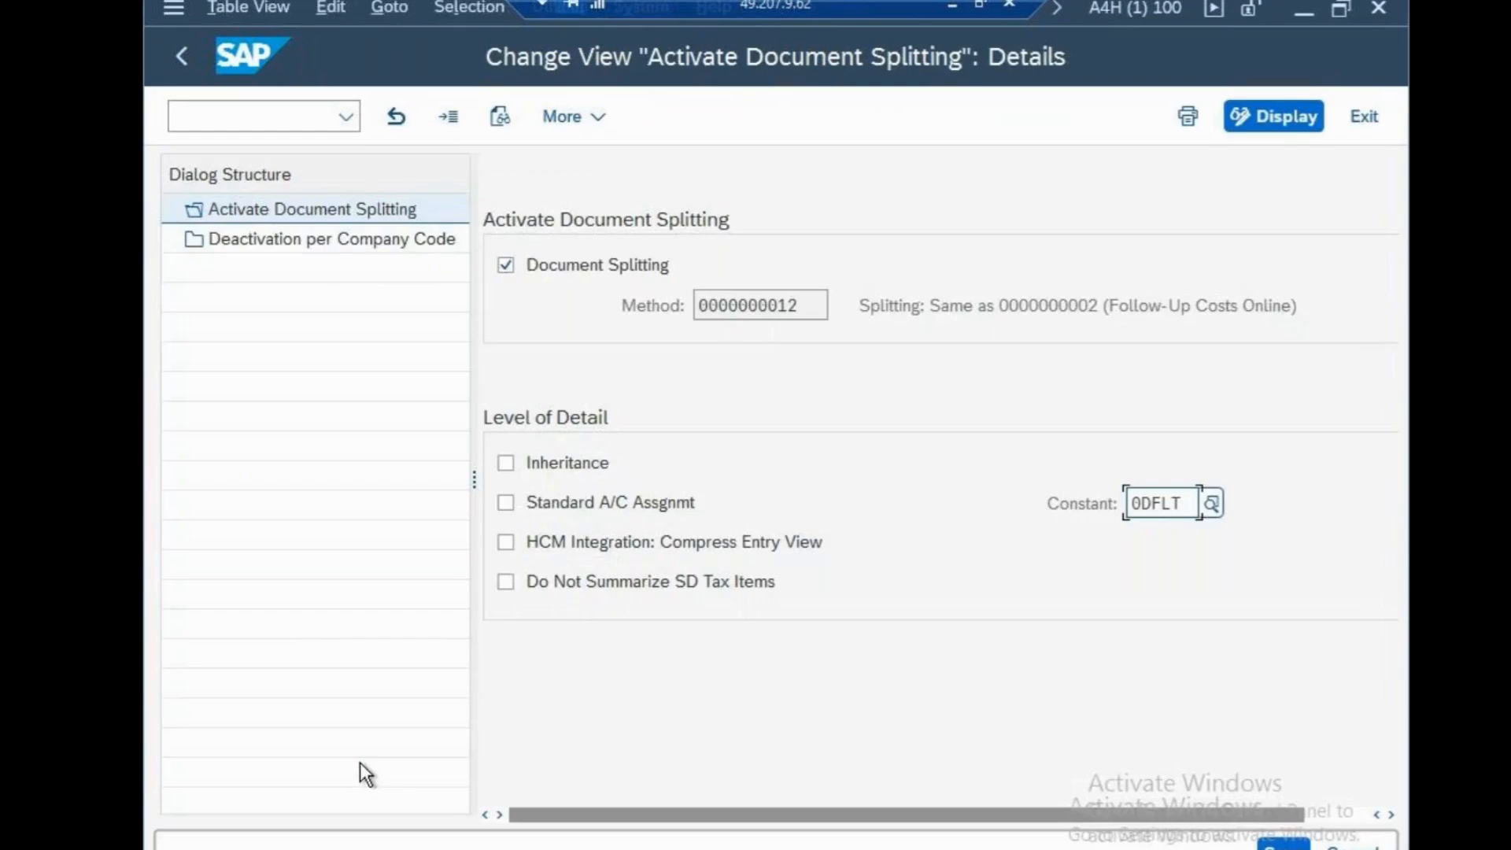
double_click(357, 247)
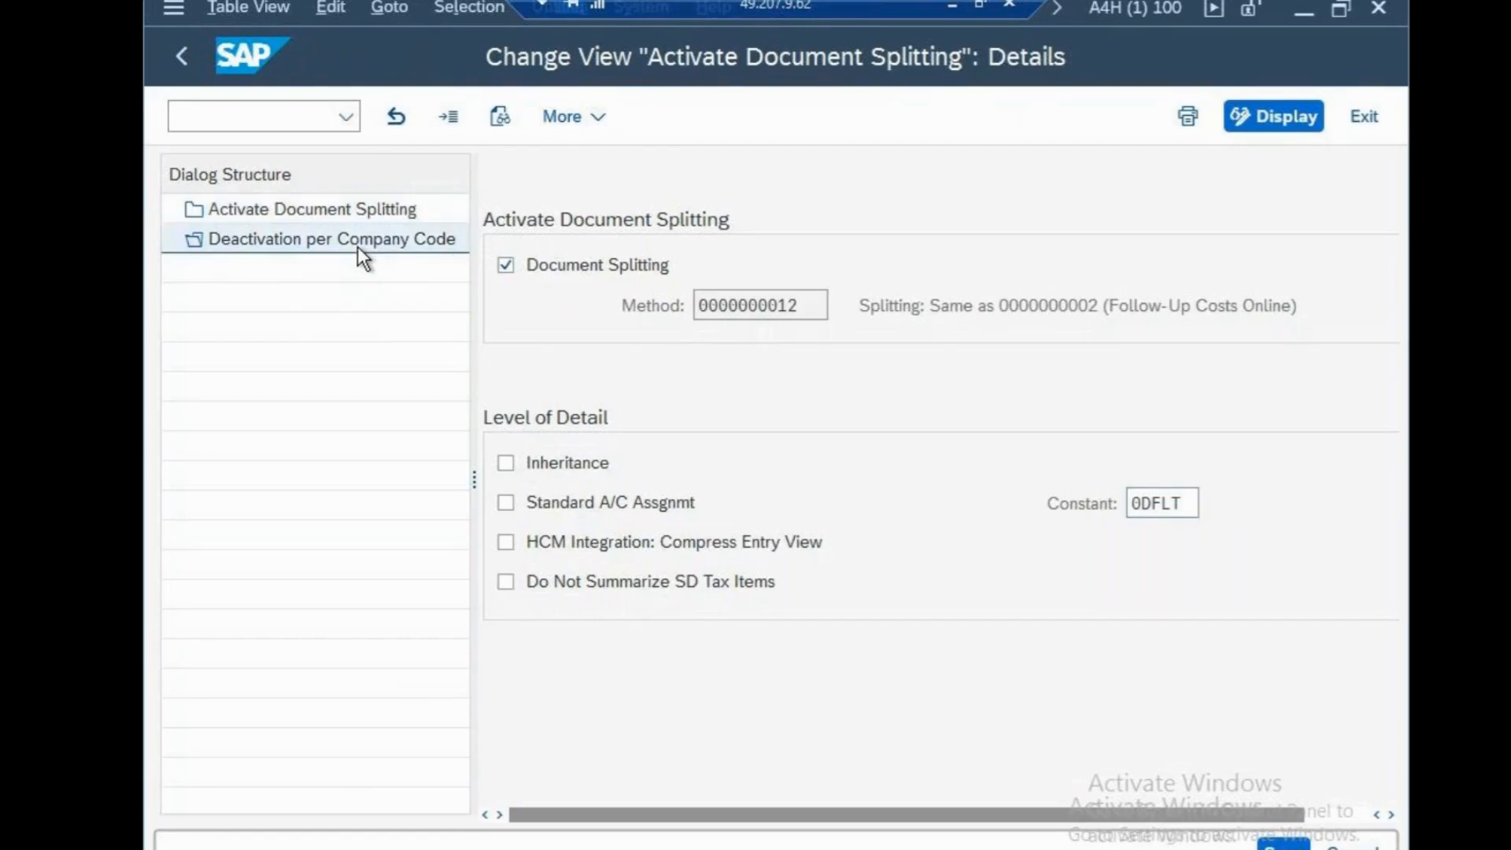
click(933, 786)
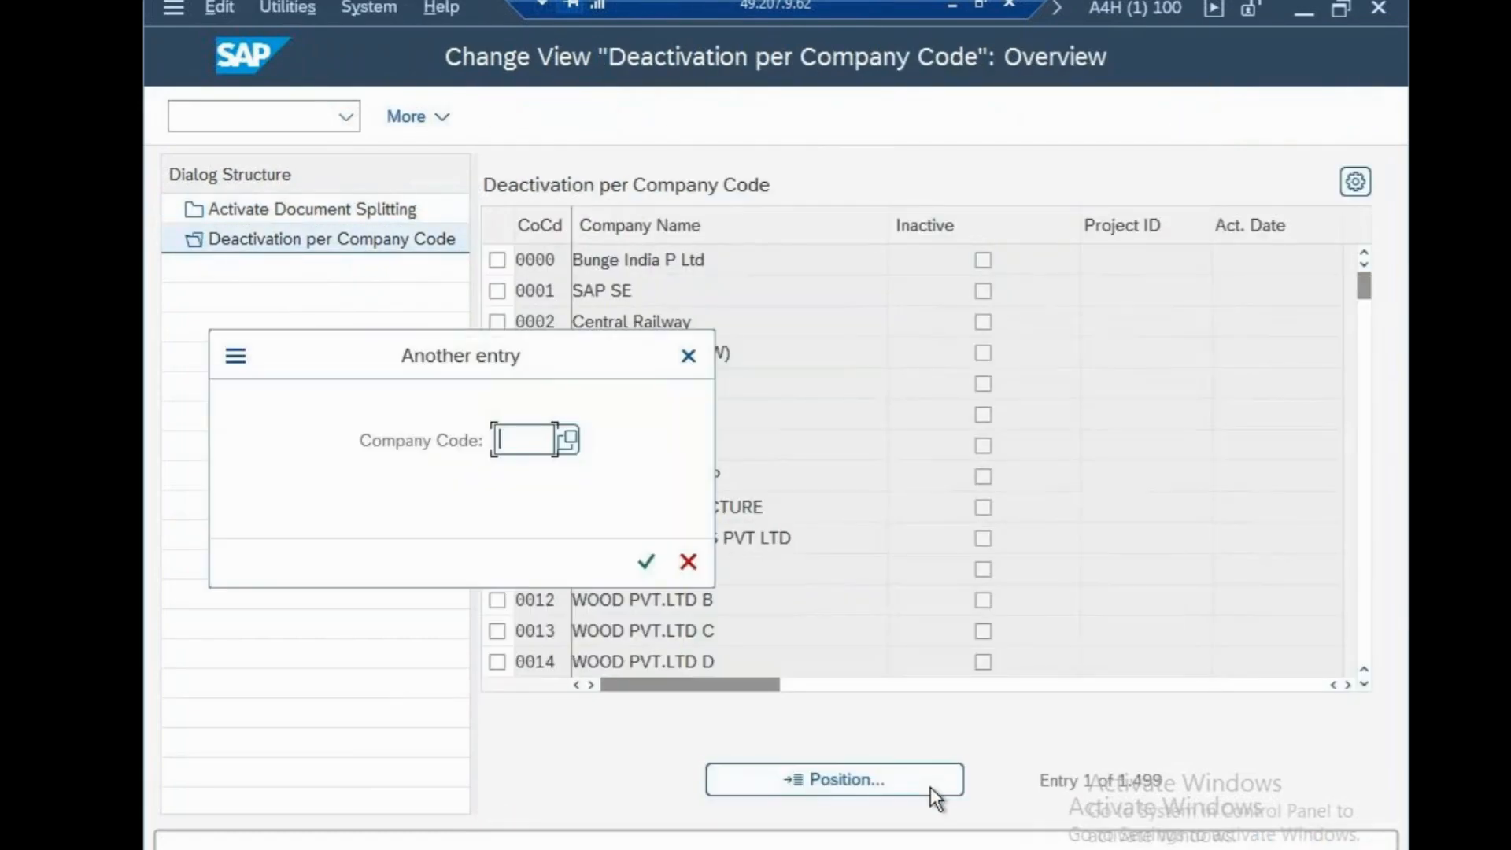
text(CSN)
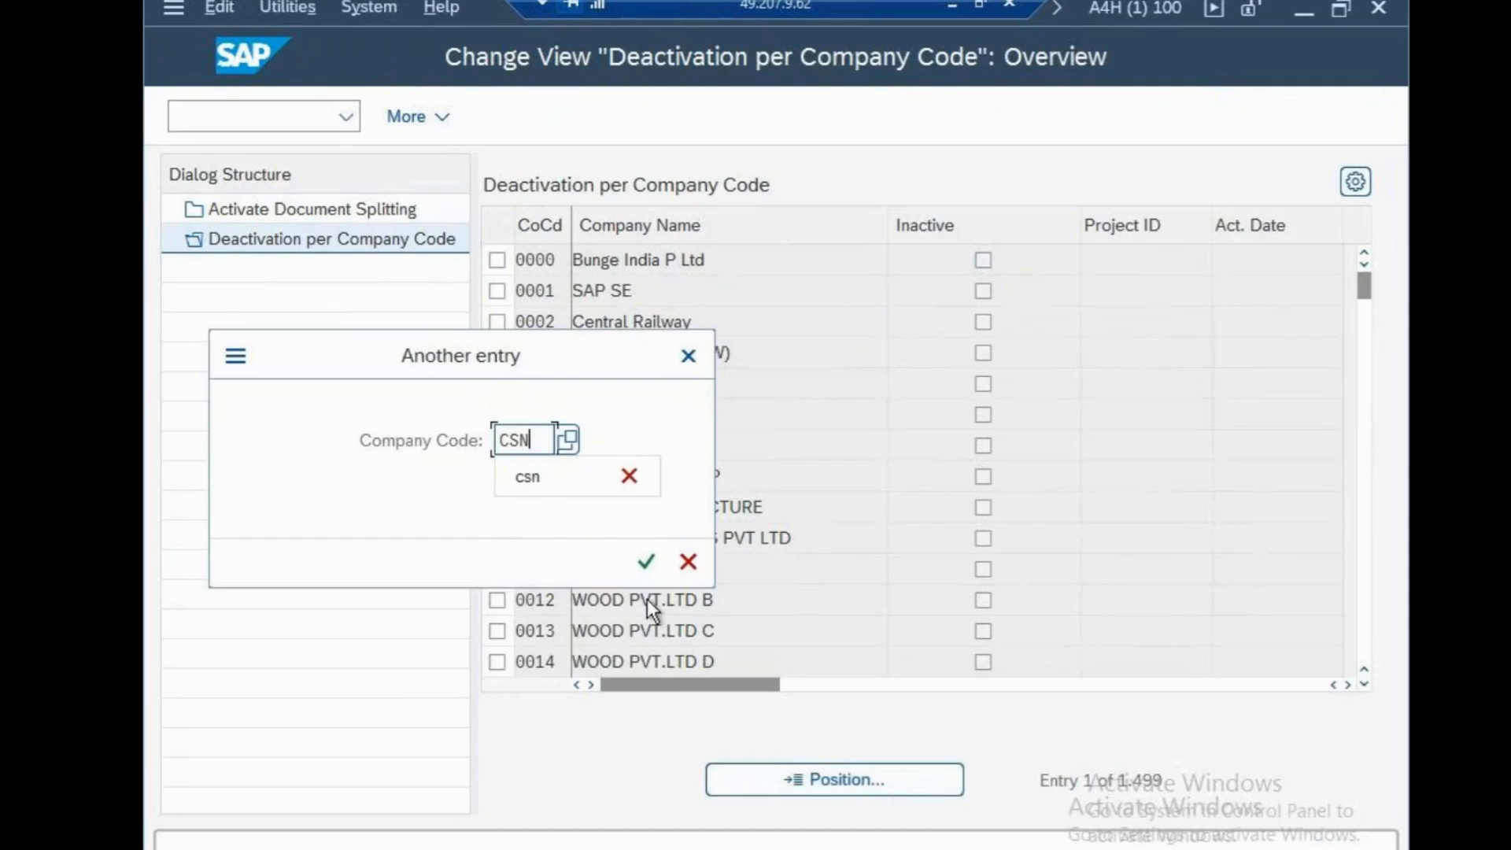
click(647, 561)
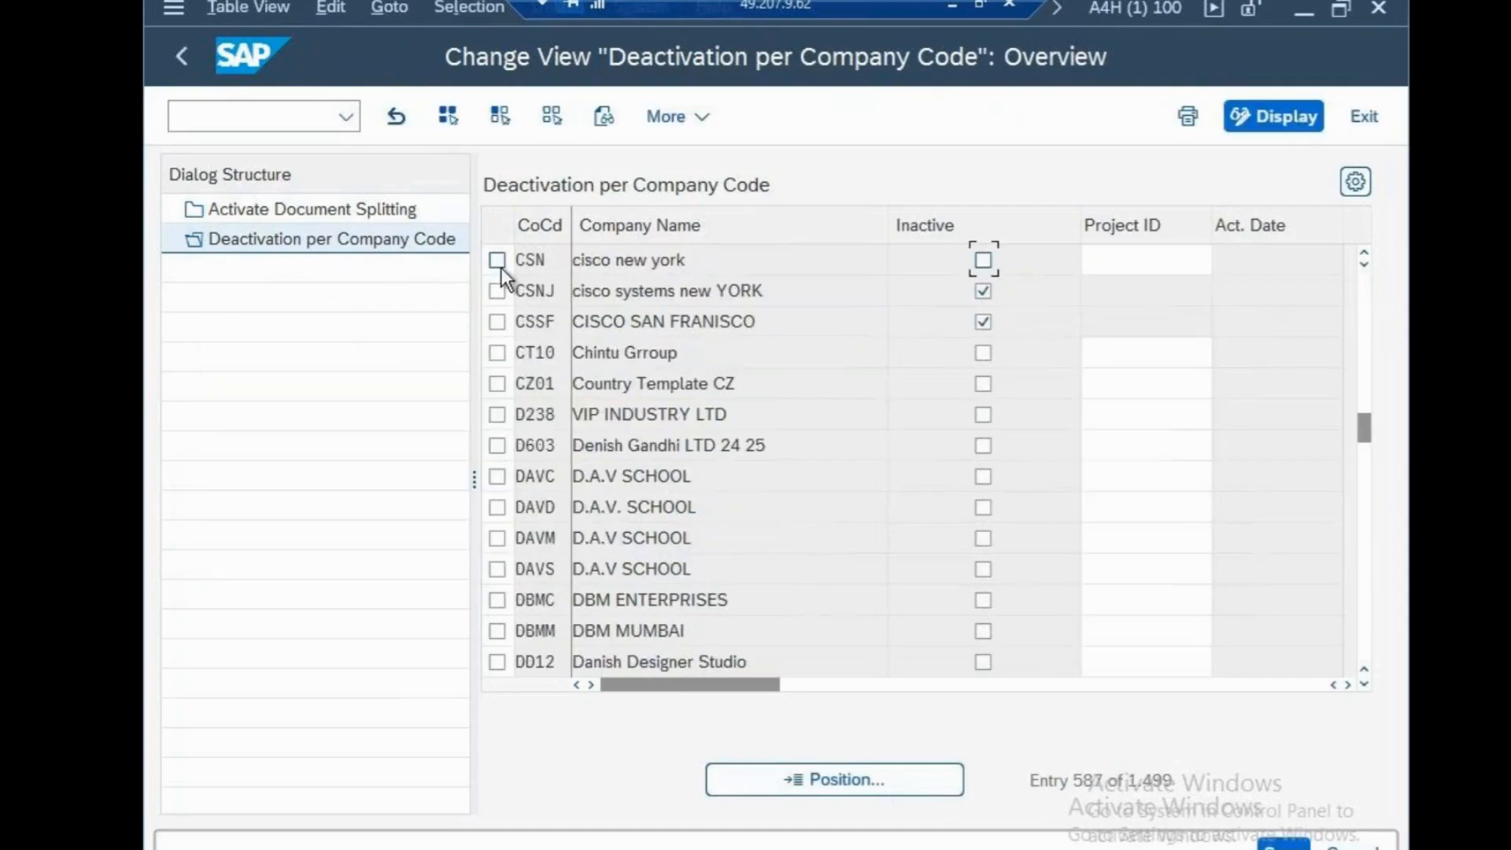
Mark company code CSN as inactive for document splitting and save the change in the cisco systems customizing request A4HK904150
click(497, 261)
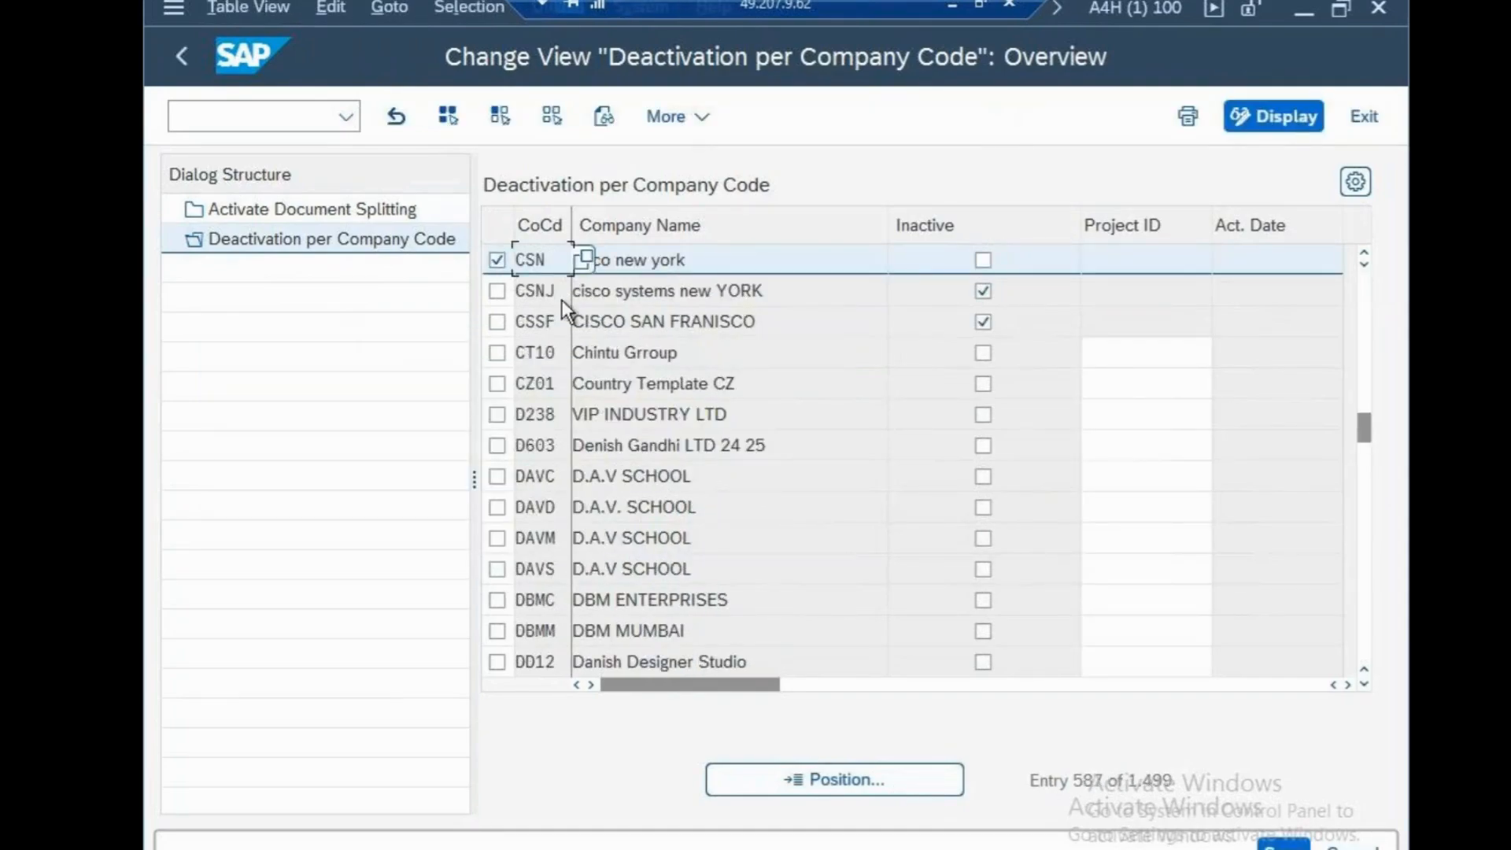
click(497, 260)
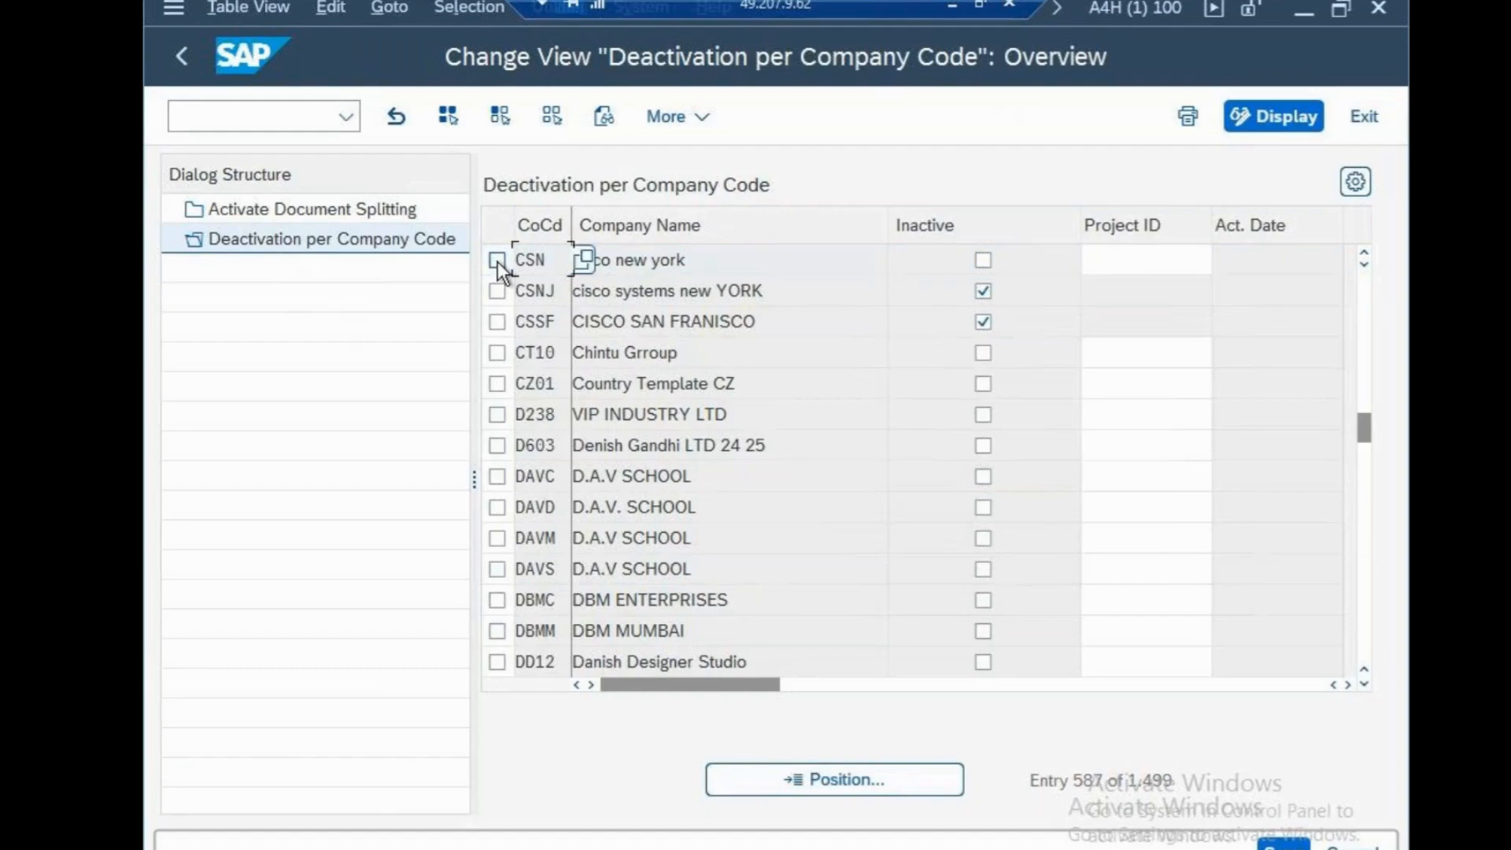
click(982, 259)
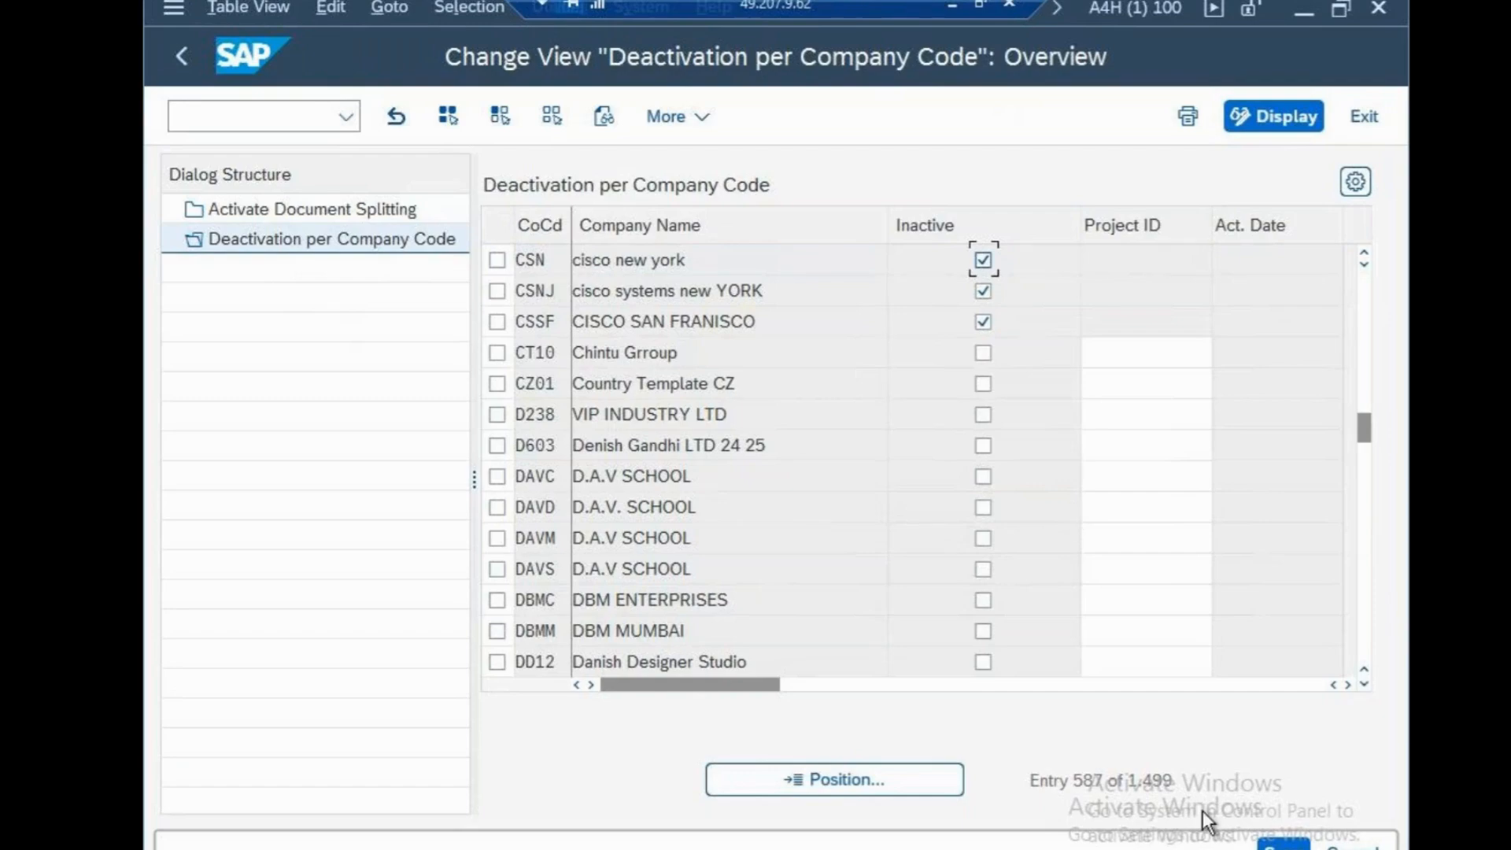
click(1284, 845)
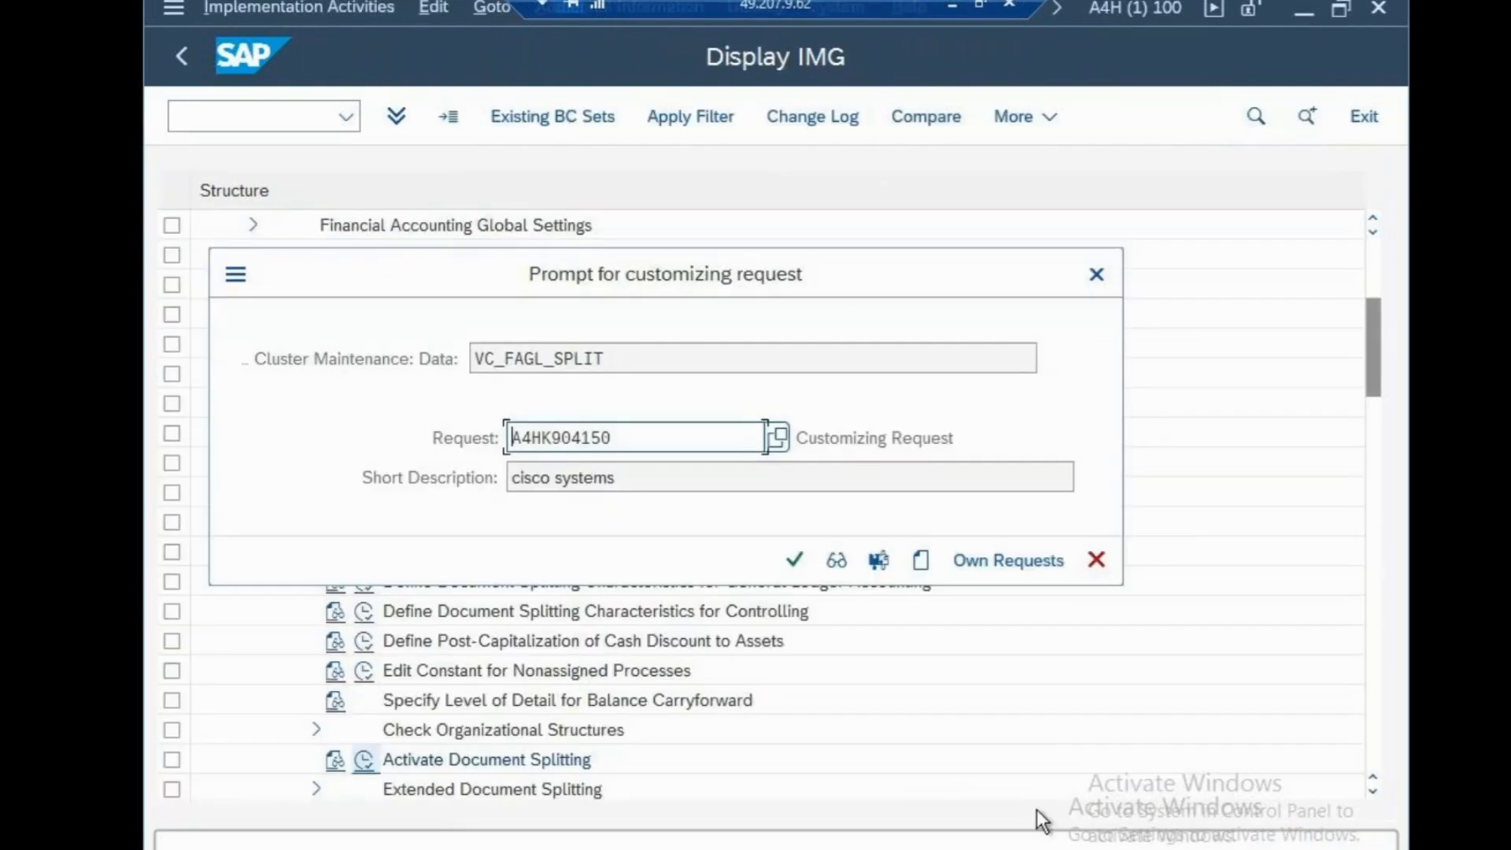
click(793, 559)
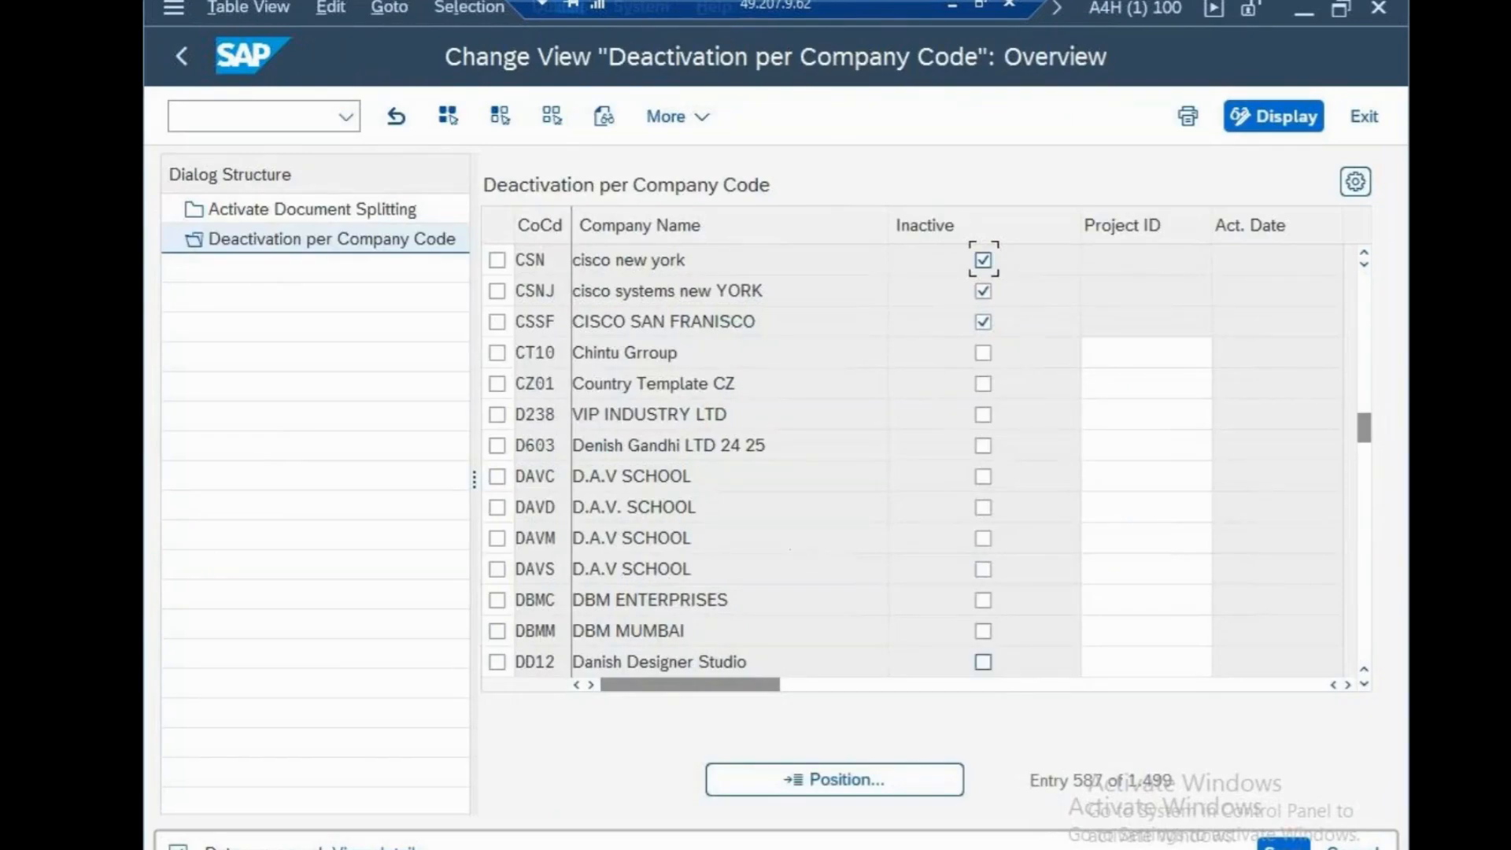
Leave the Deactivation per Company Code view and open table view maintenance through transaction SM30
click(258, 122)
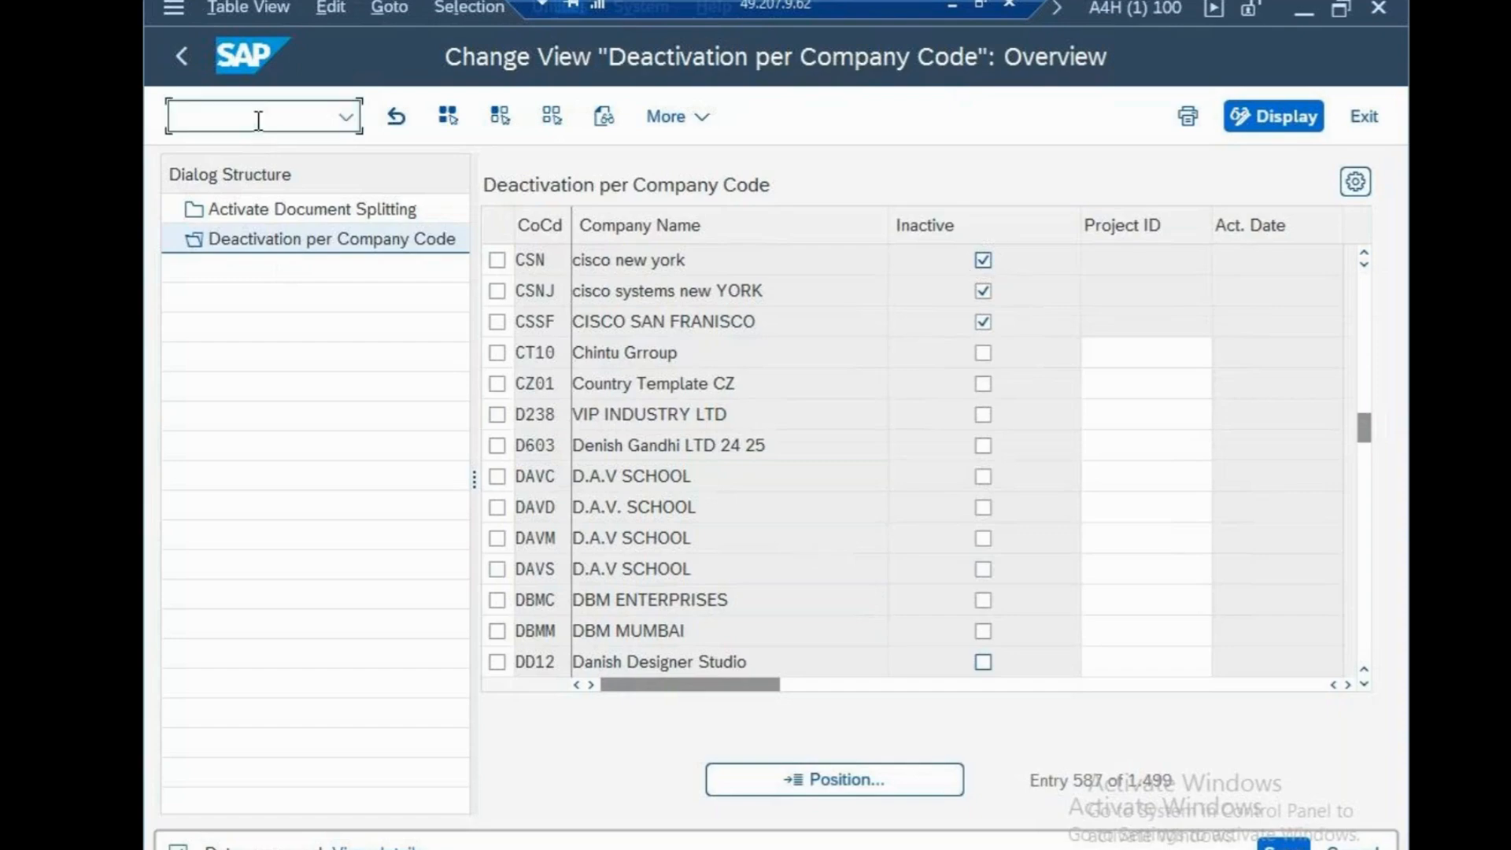
text(/N)
key(Return)
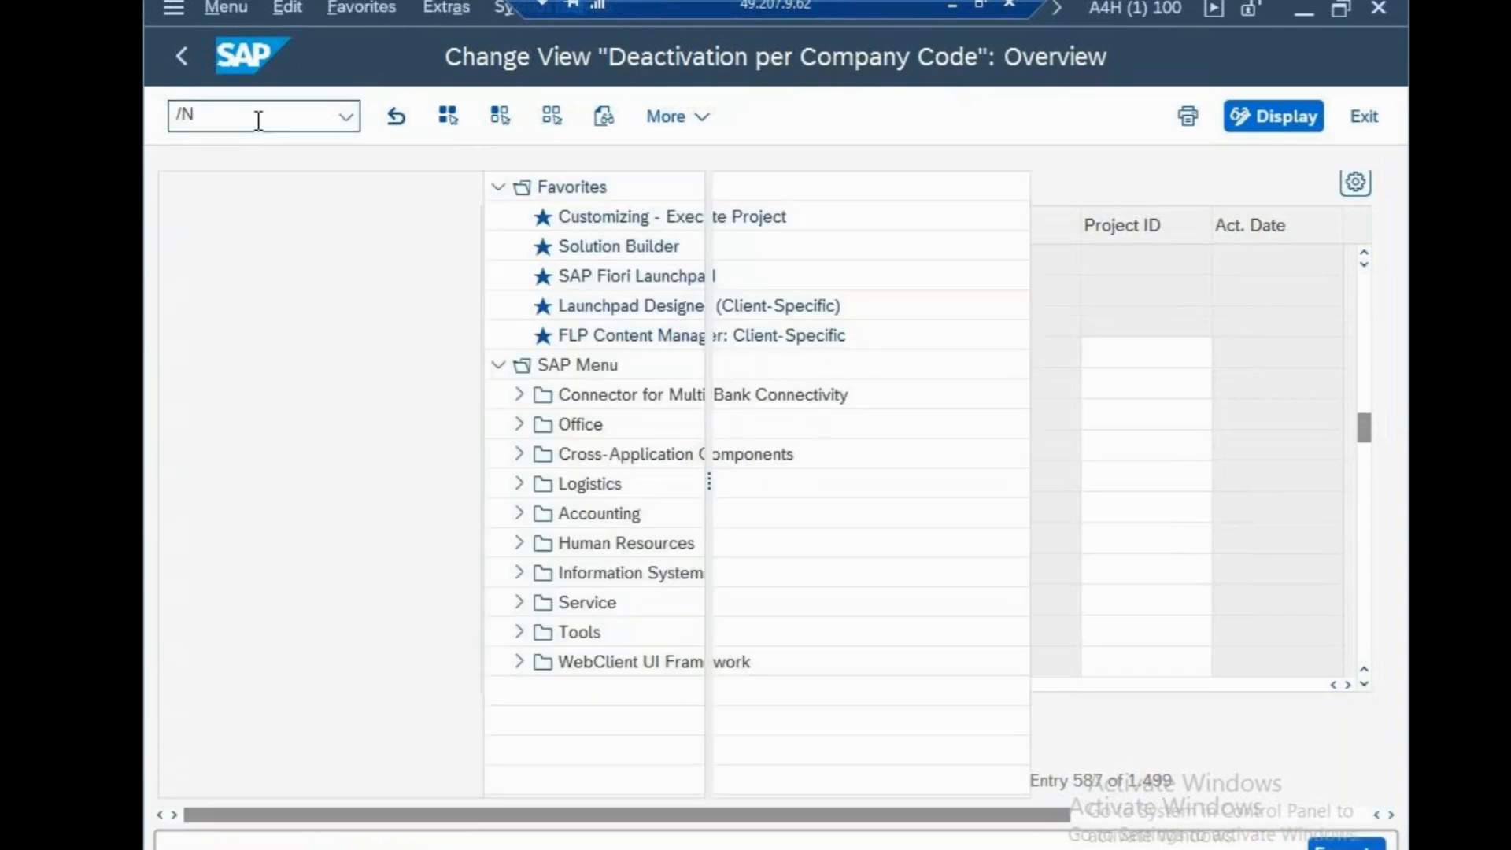
text(SM30)
key(Return)
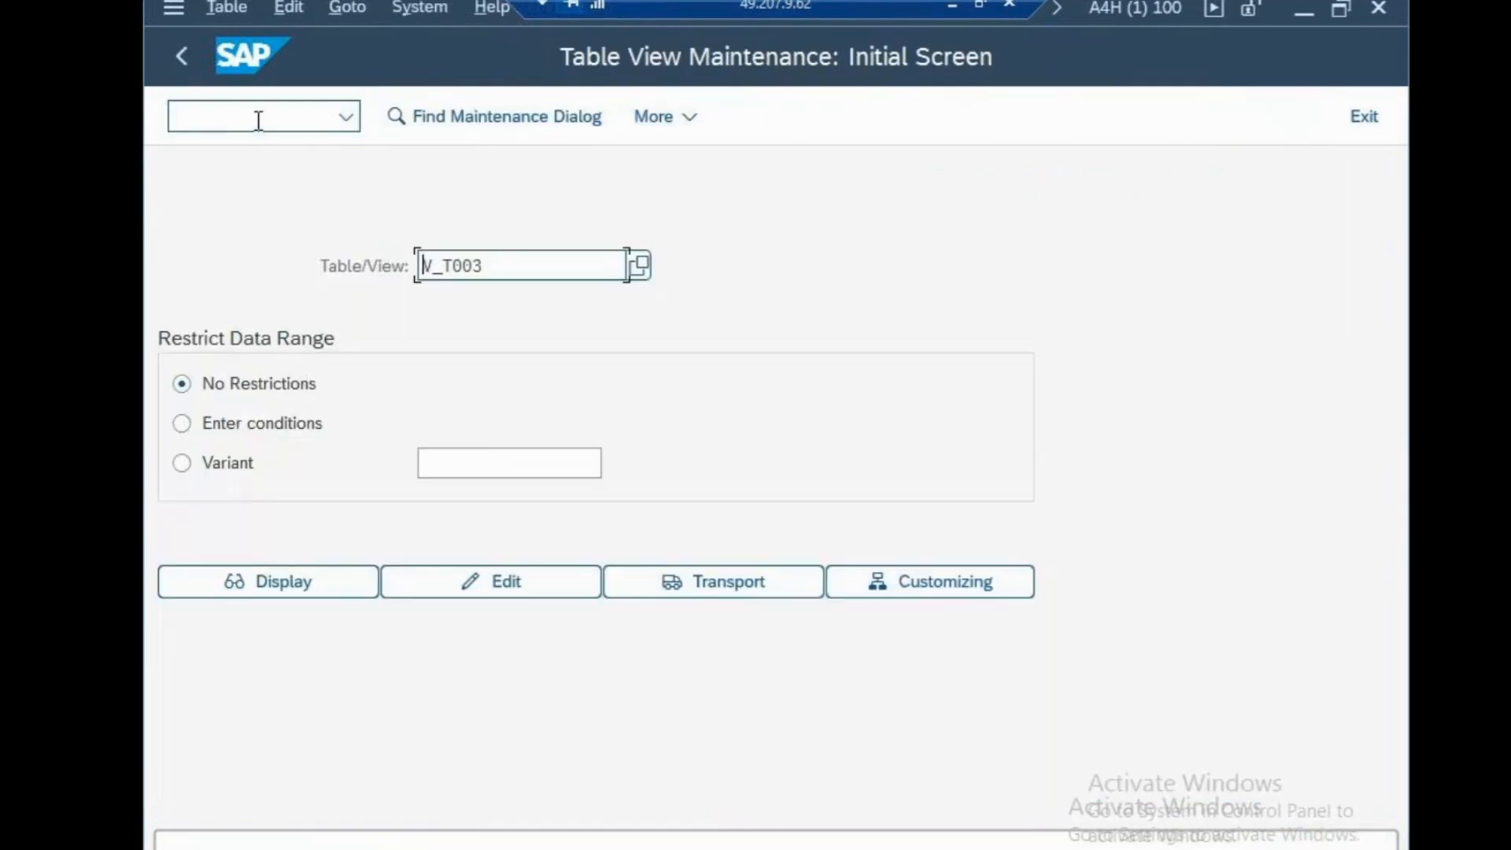
Display the view V_FAGL_SPLIT_ACT and position its list at company code CSN to check the Inactive setting
drag(484, 265, 233, 258)
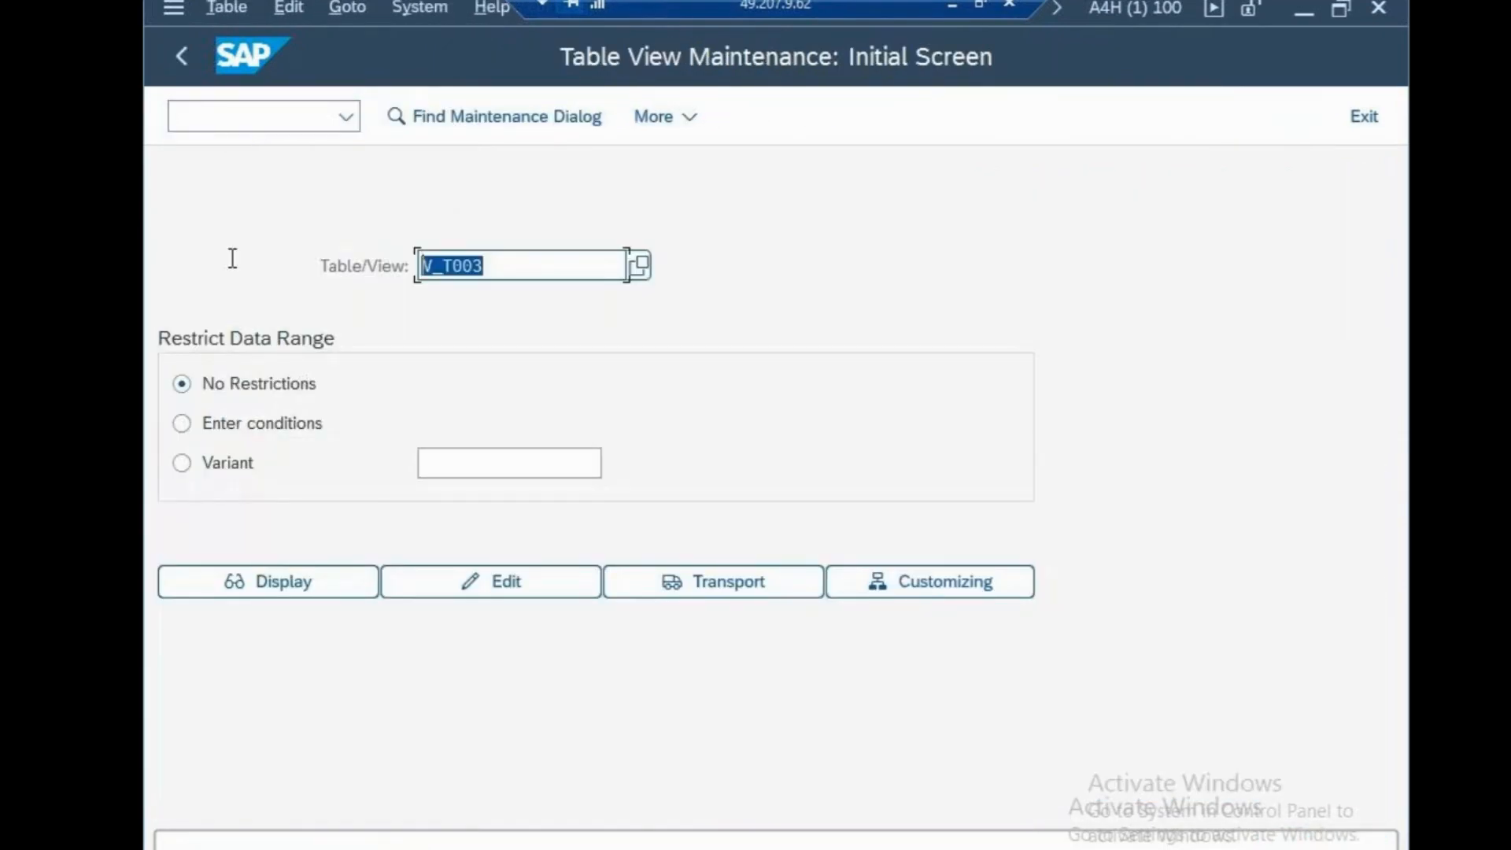
text(f)
key(BackSpace)
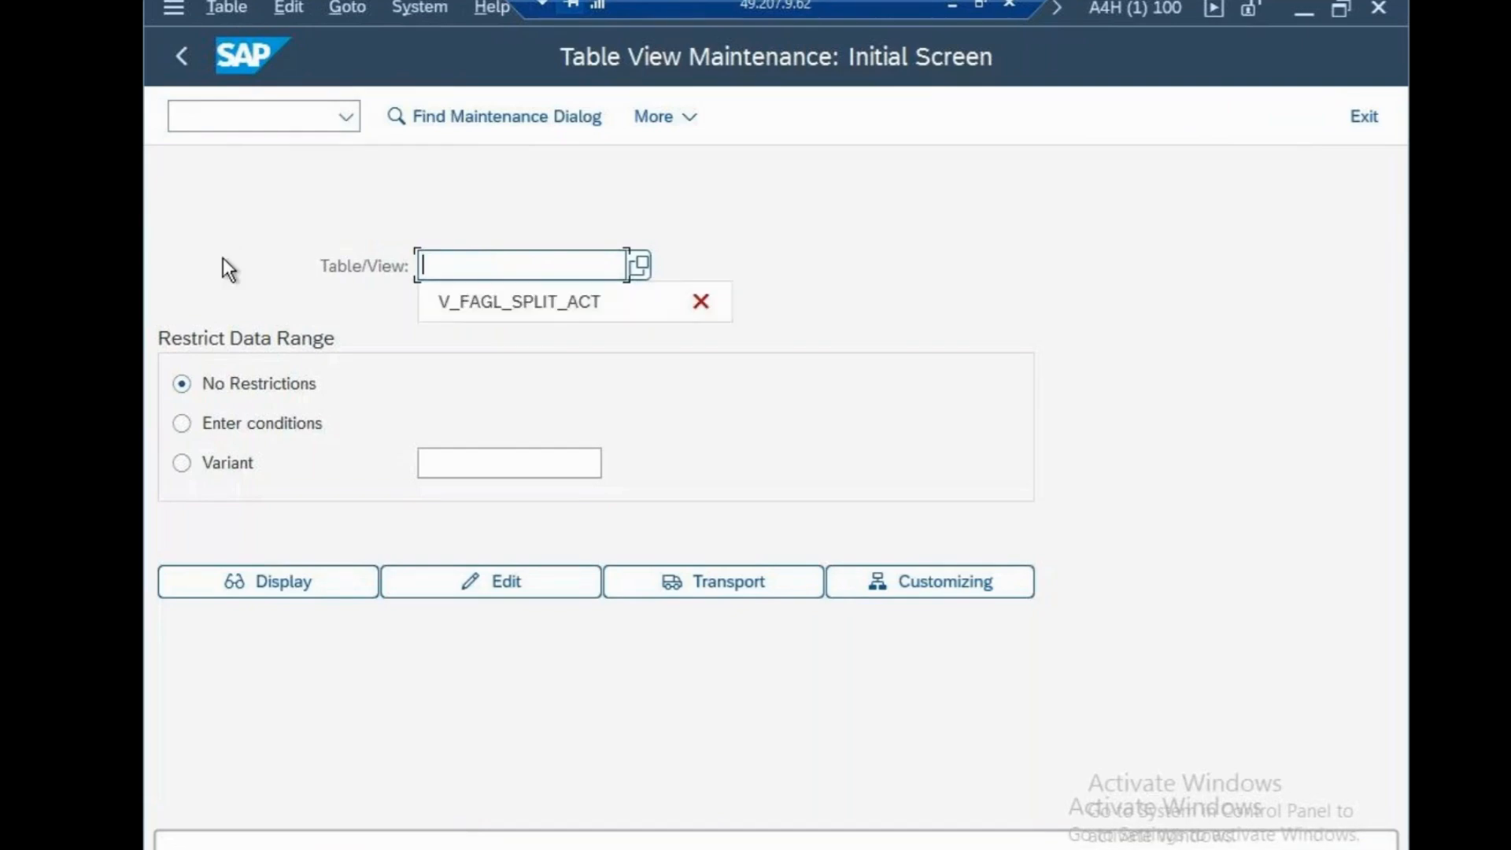
click(499, 310)
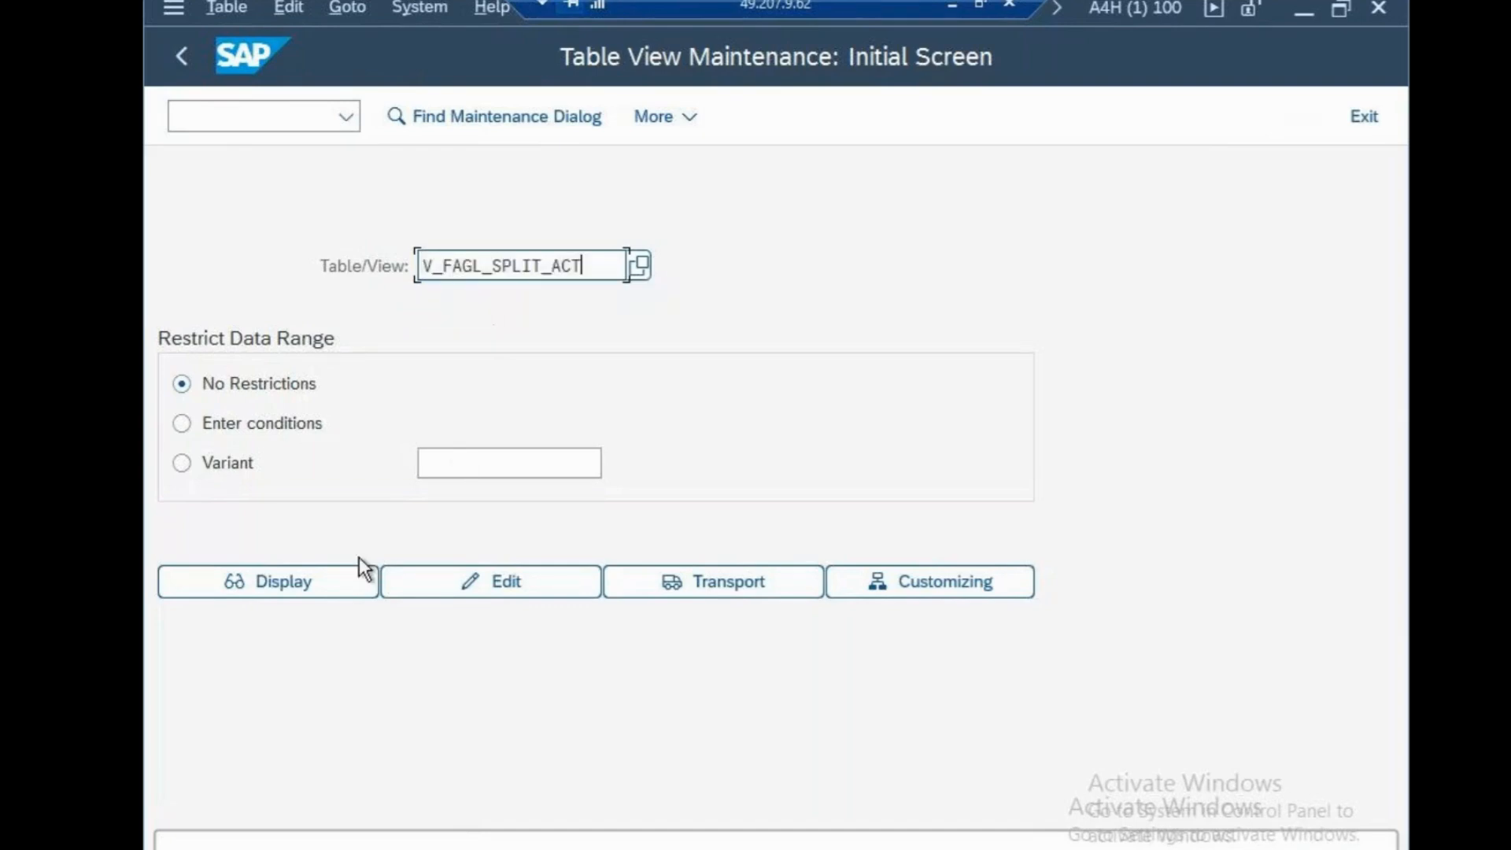
click(287, 581)
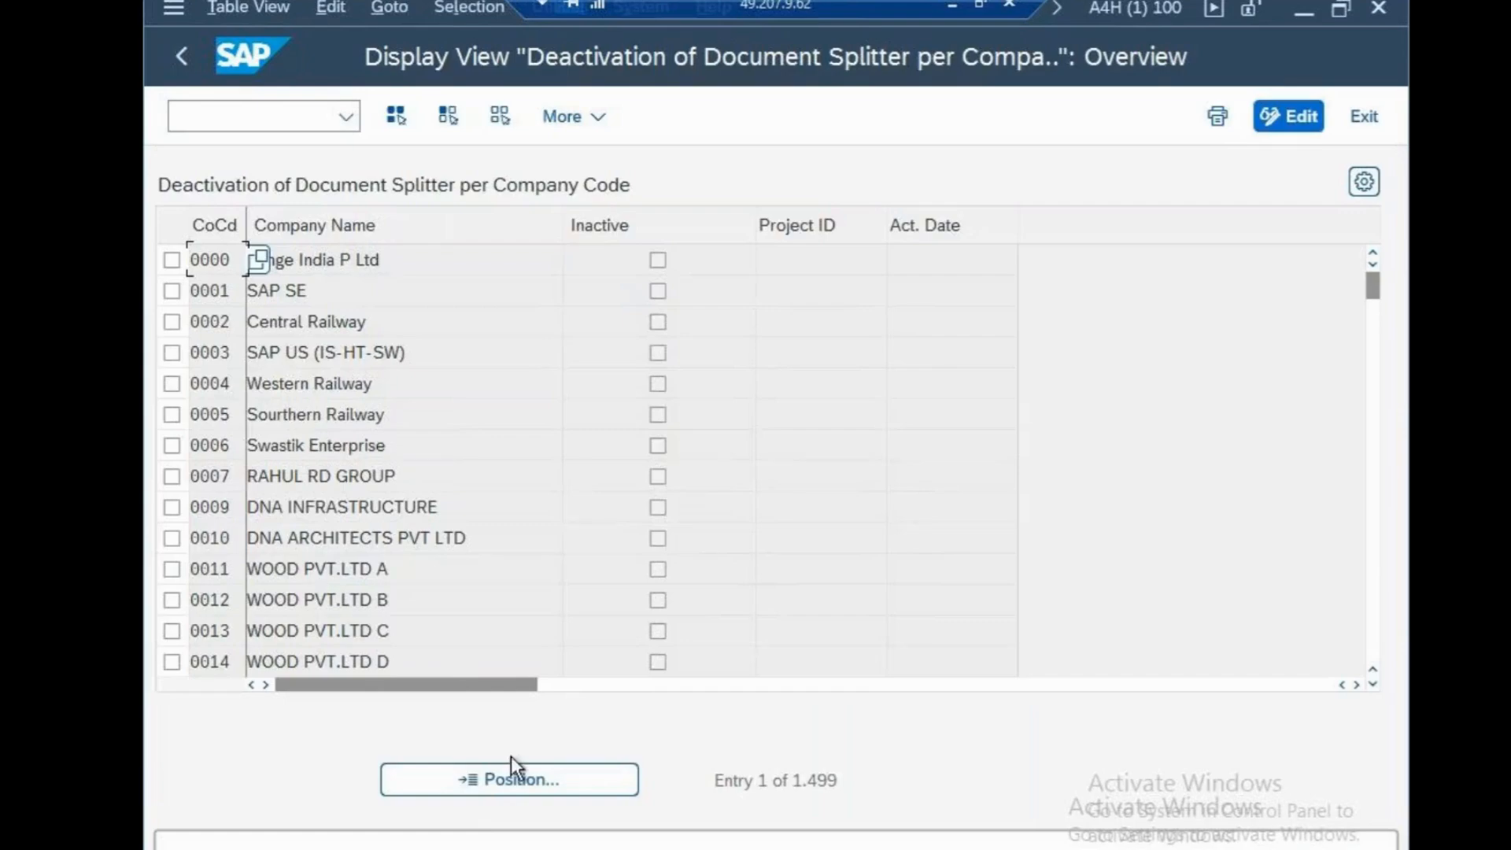
click(515, 778)
text(CSN)
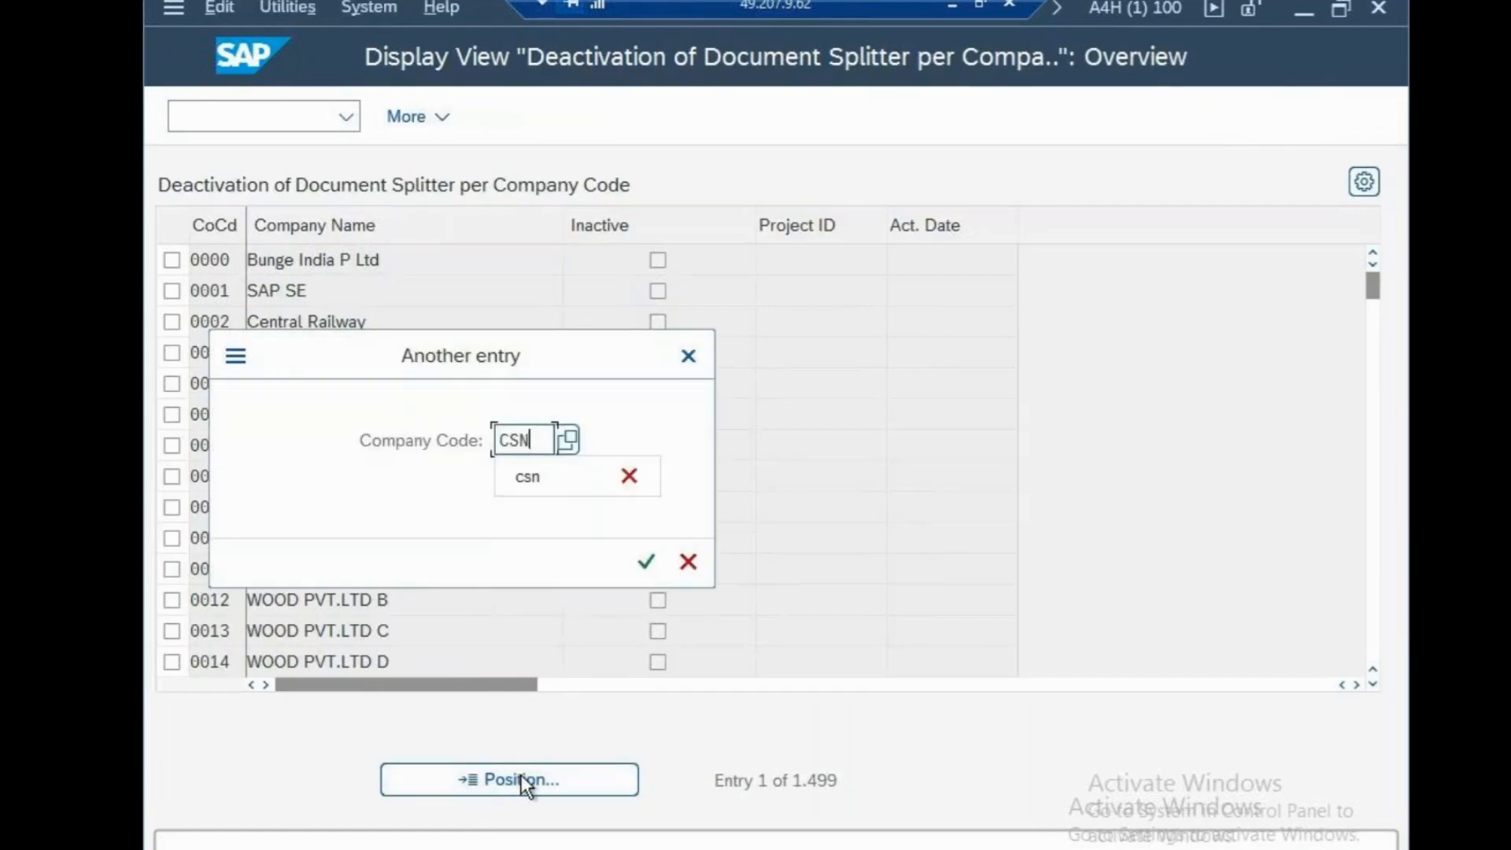
click(654, 564)
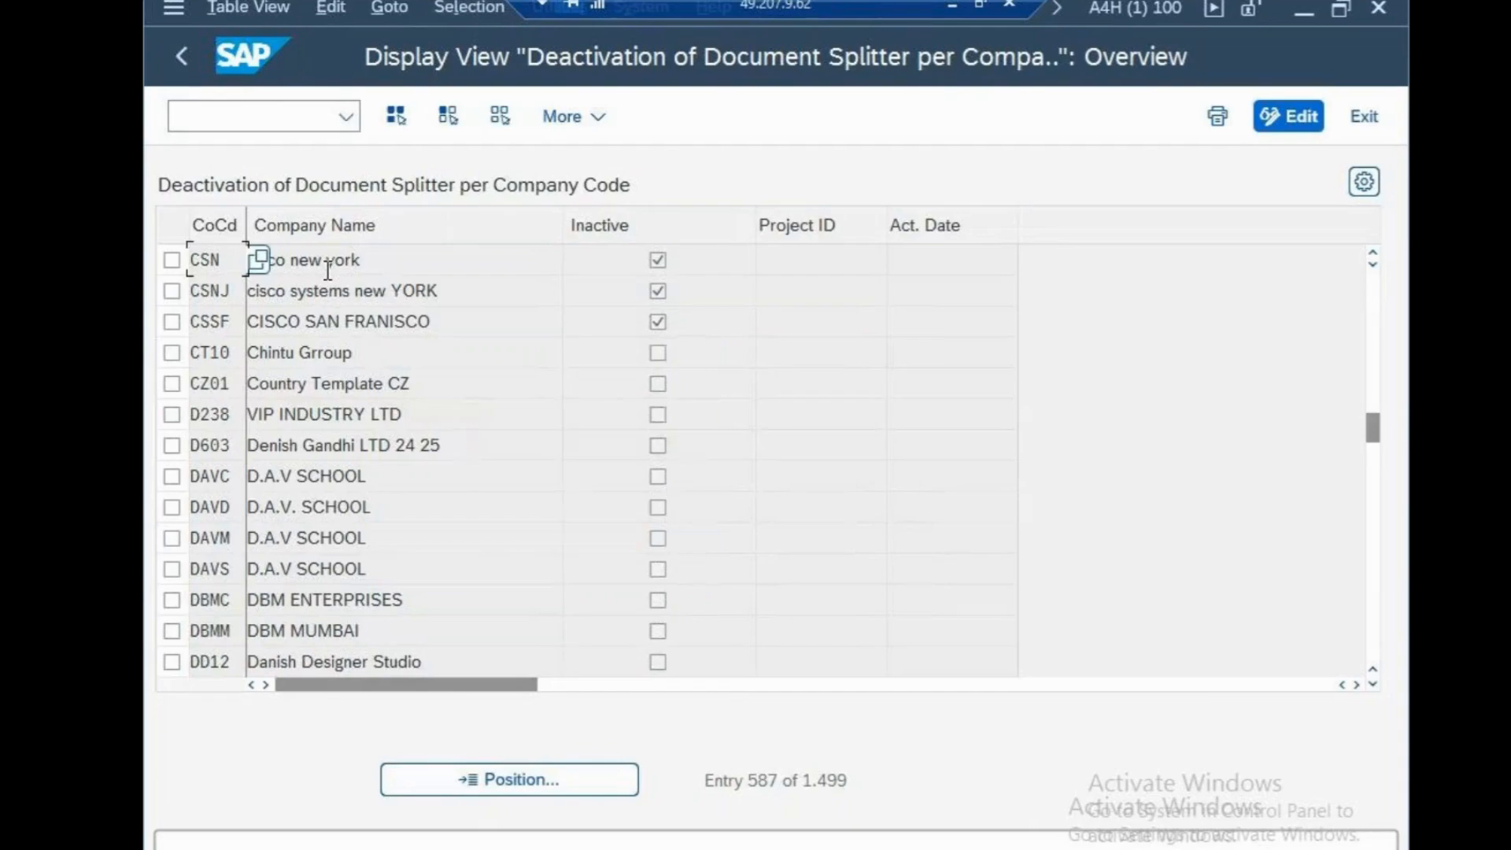
Return to SAP Easy Access and open the SAP Reference IMG through transaction SPRO
click(260, 123)
text(/N)
key(Return)
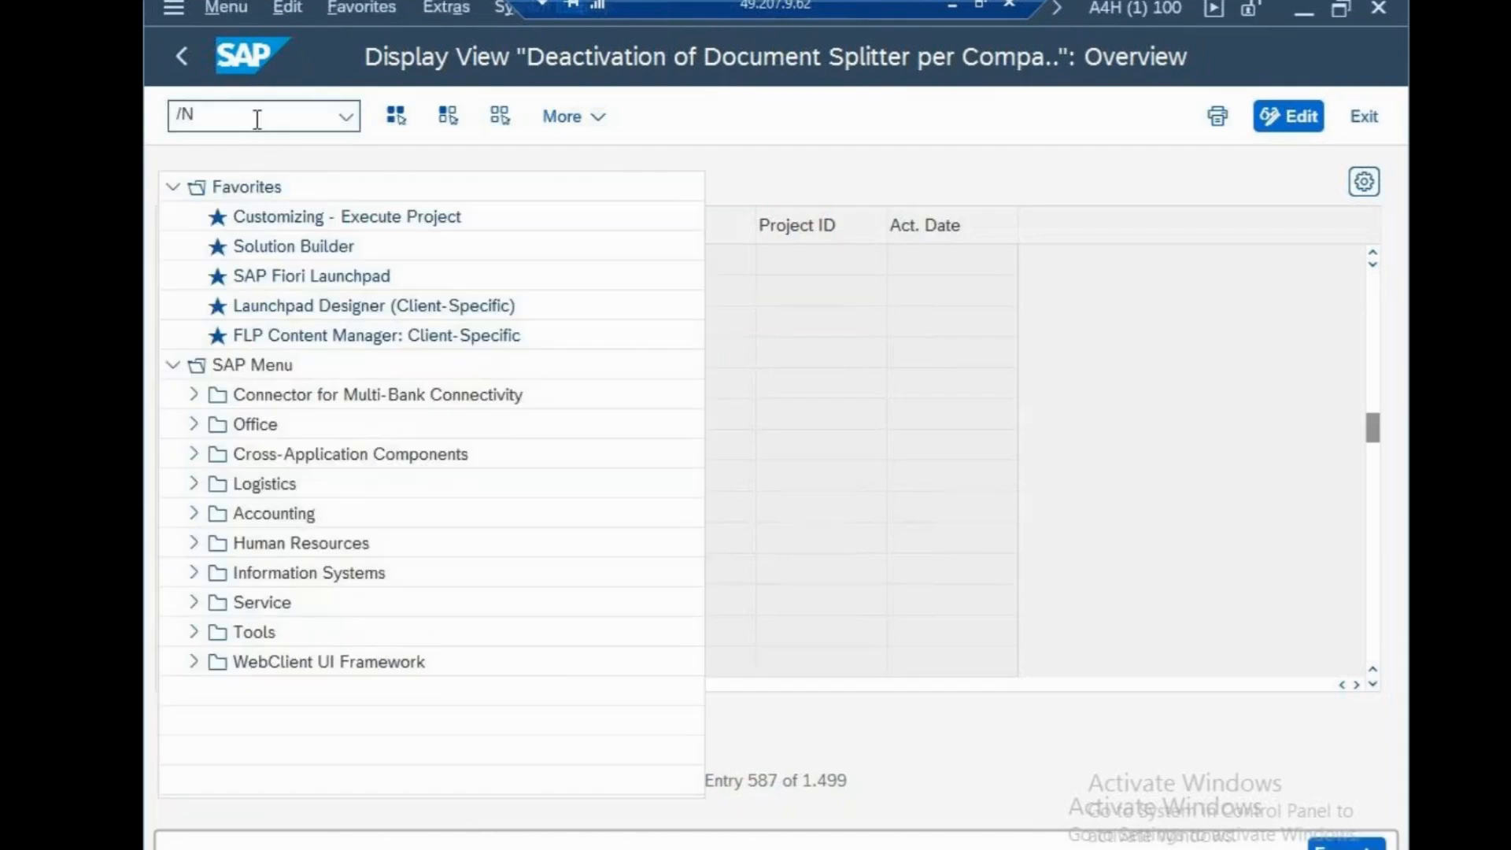
text(SPRO)
key(Return)
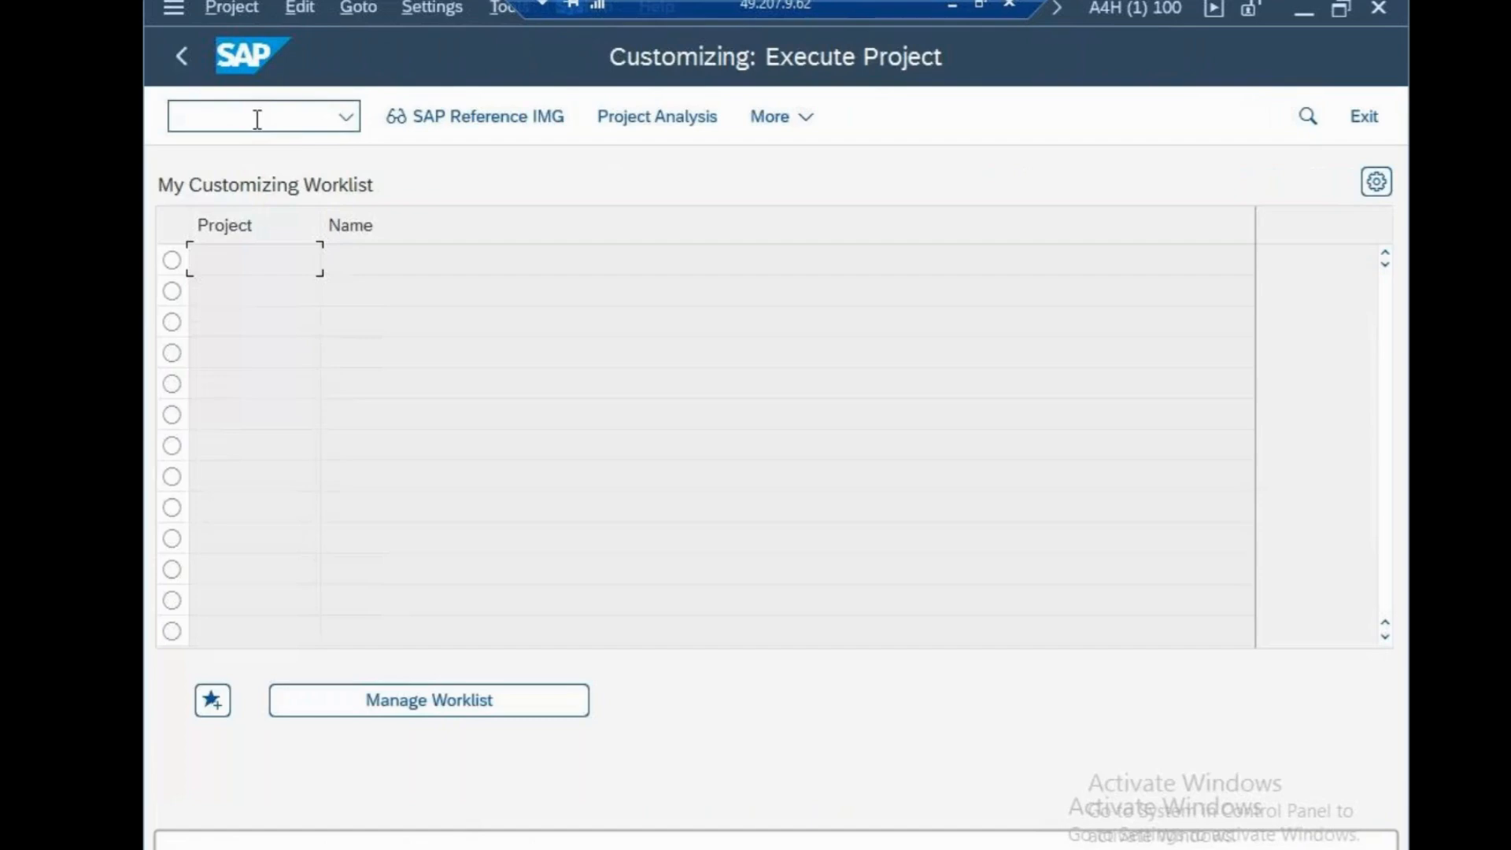
click(436, 122)
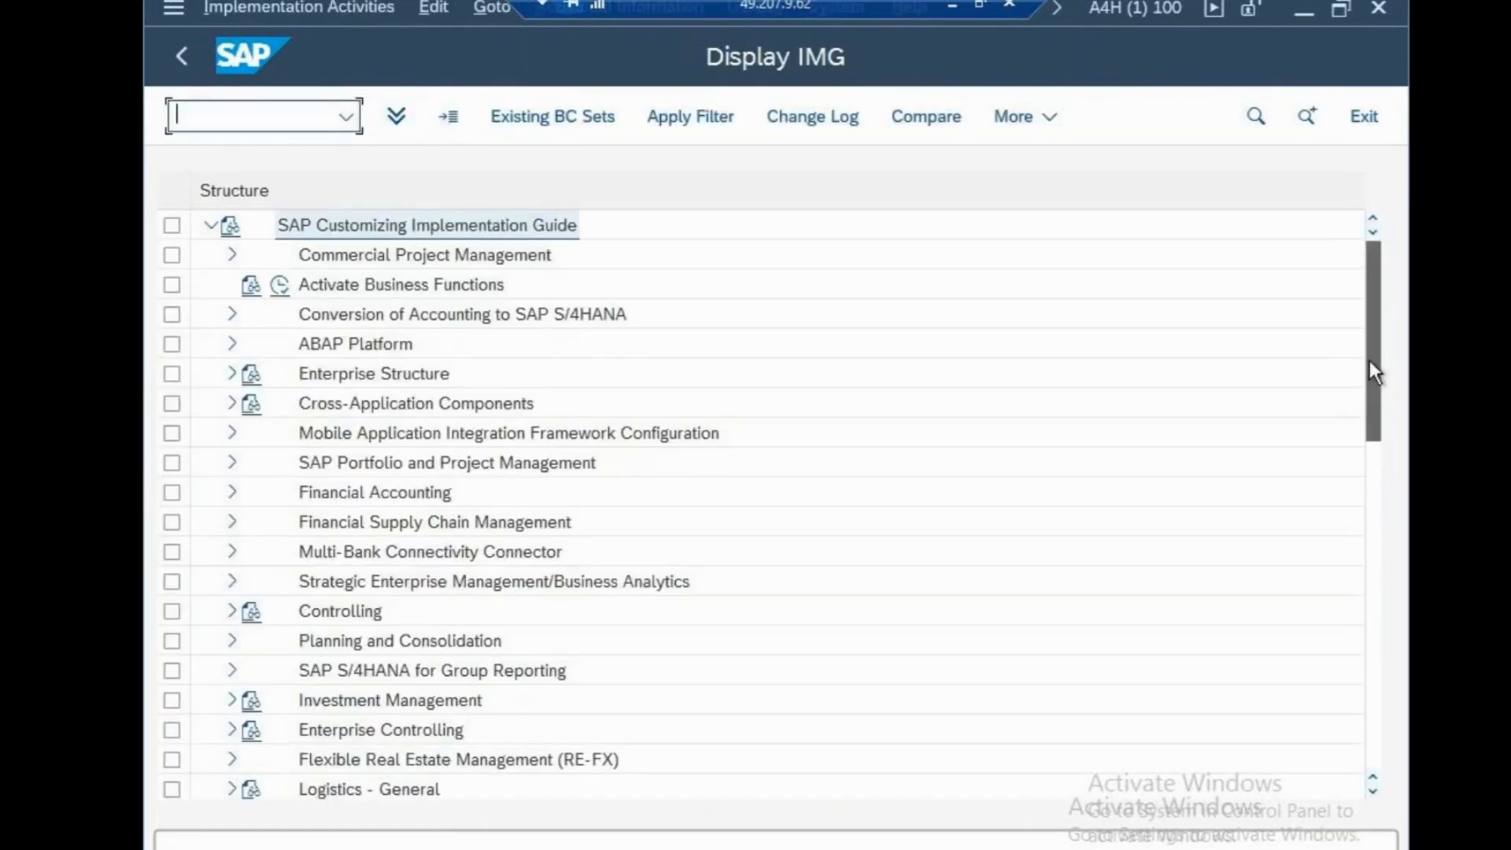
Expand Financial Accounting, General Ledger Accounting and Business Transactions down to the Document Splitting activities
drag(1369, 361, 1362, 463)
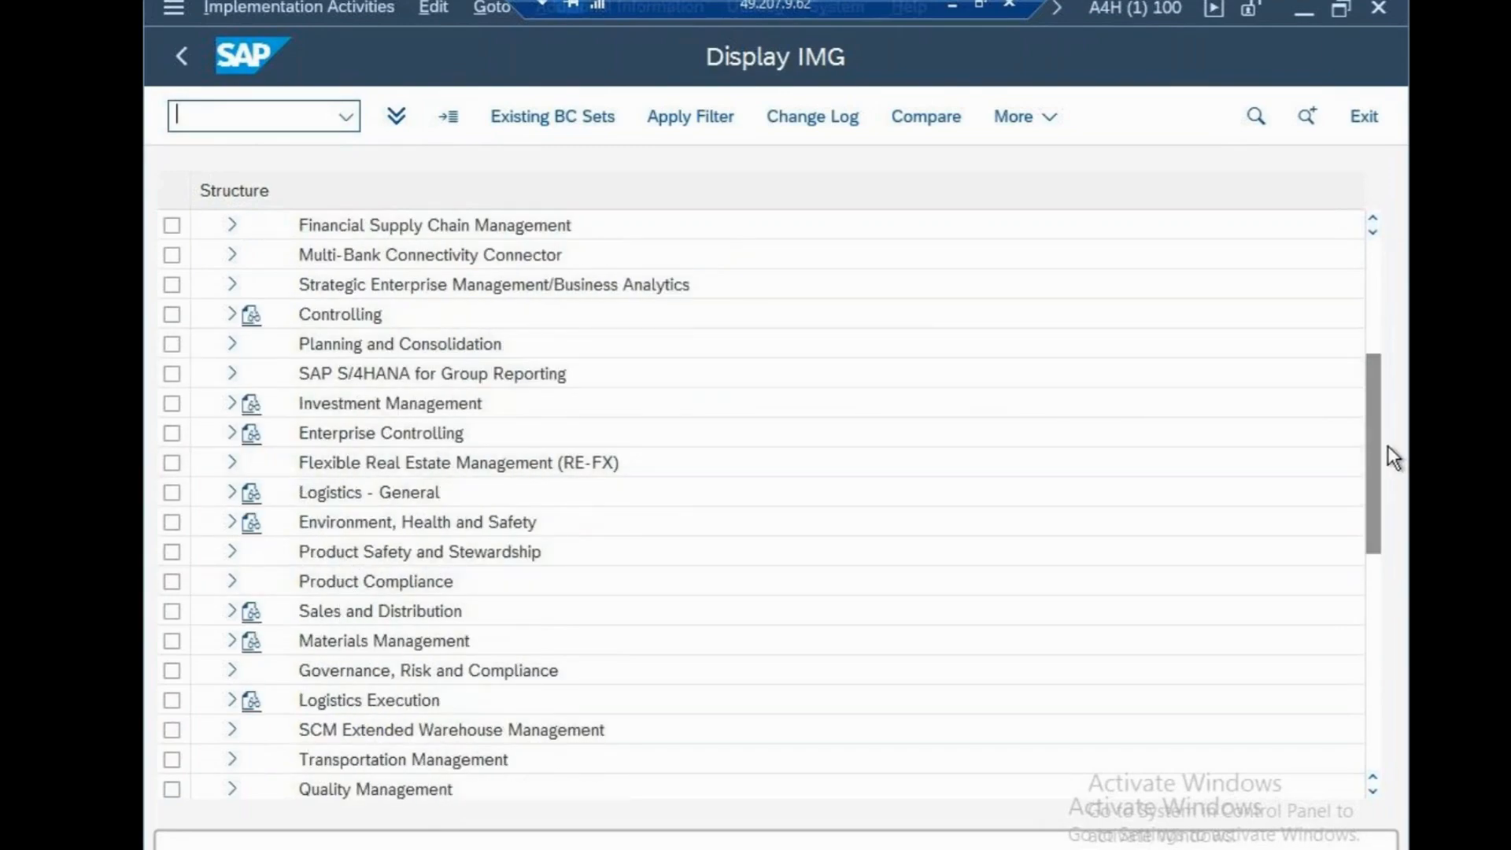
drag(1372, 417, 1373, 372)
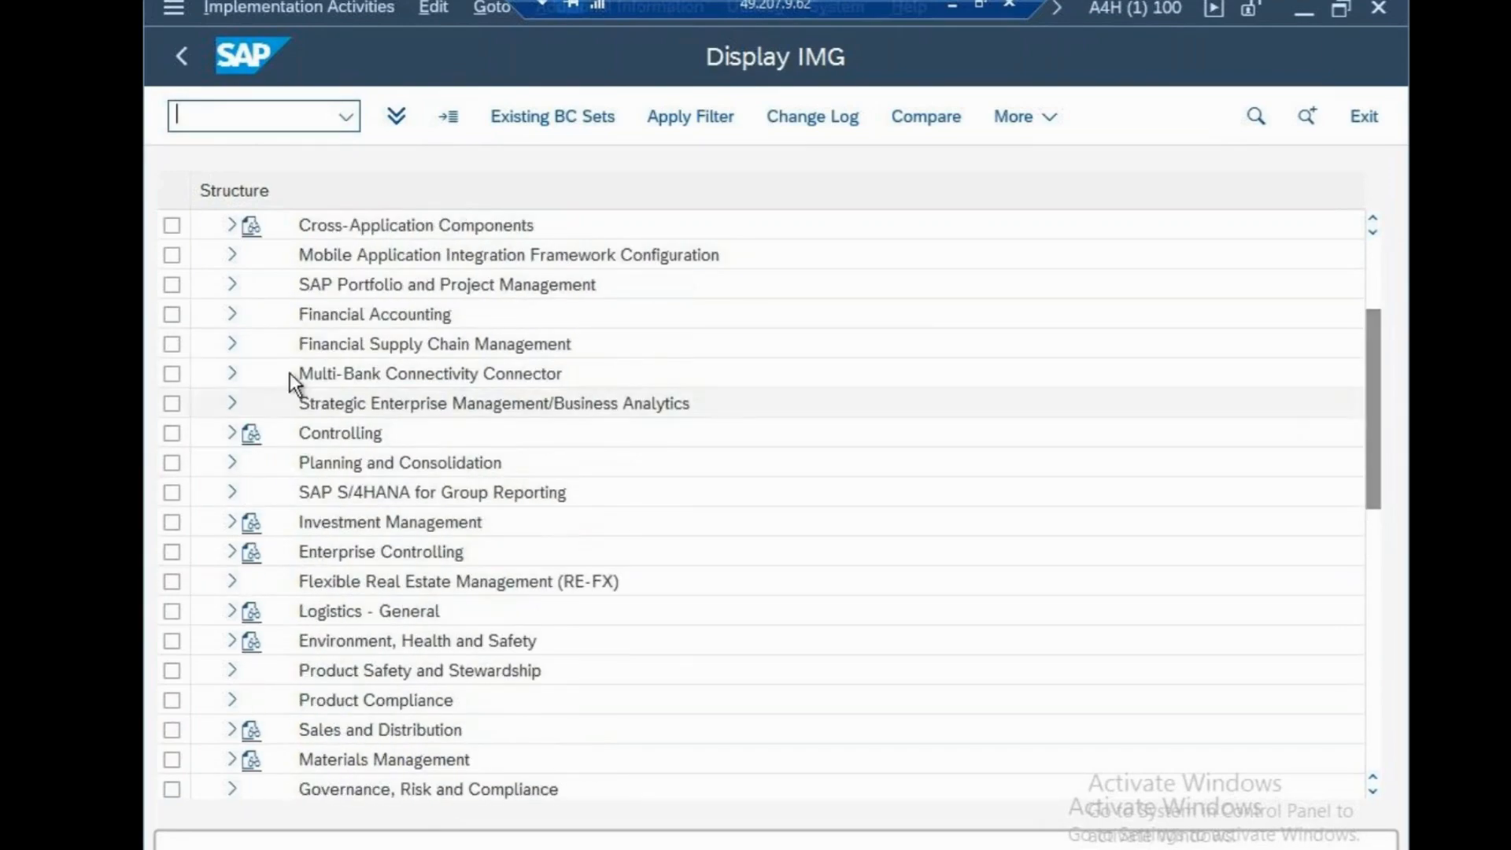
click(234, 314)
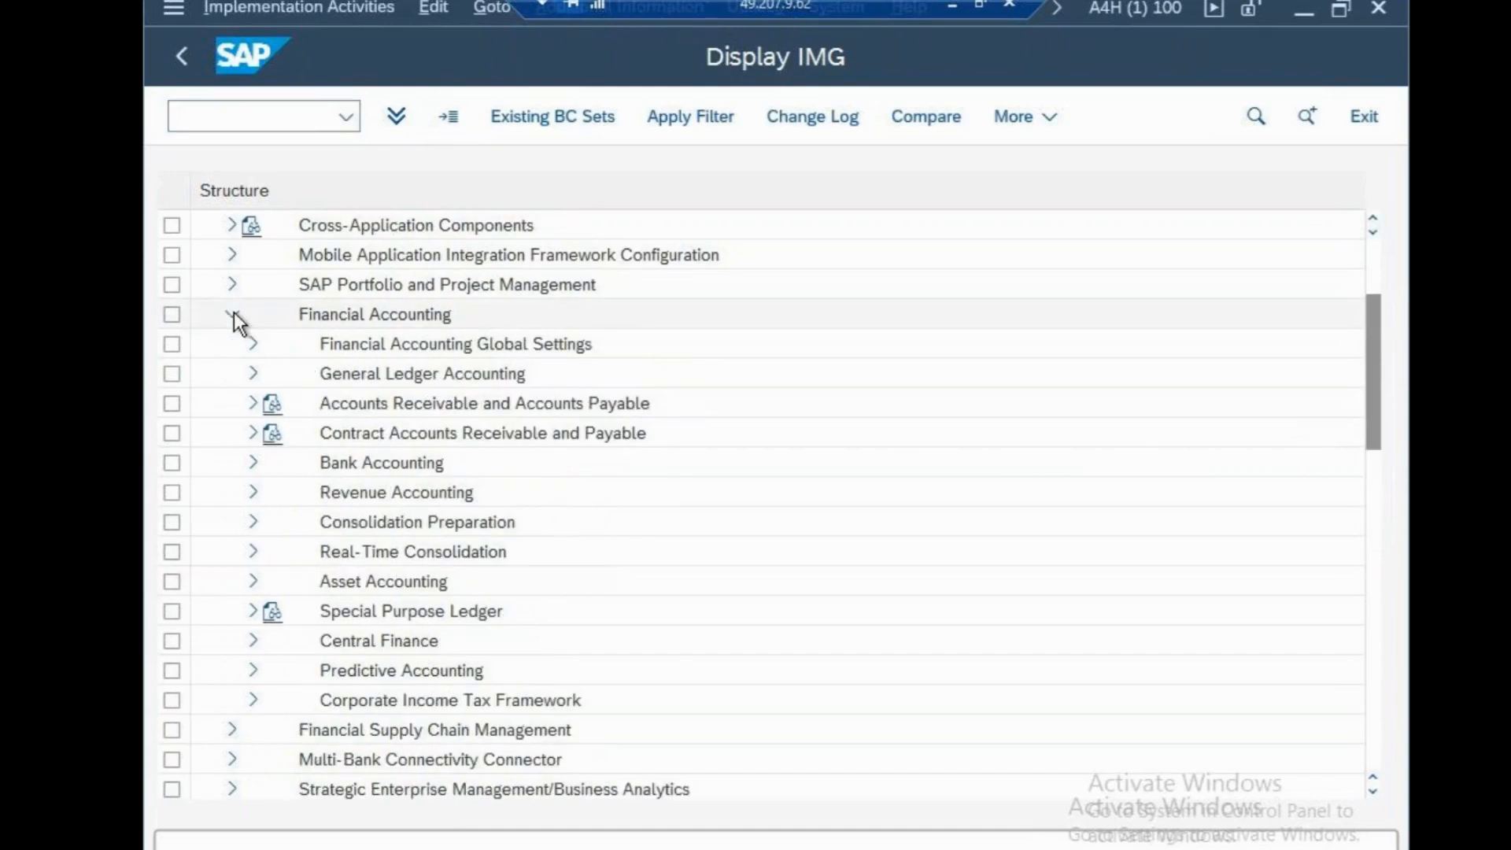
click(252, 374)
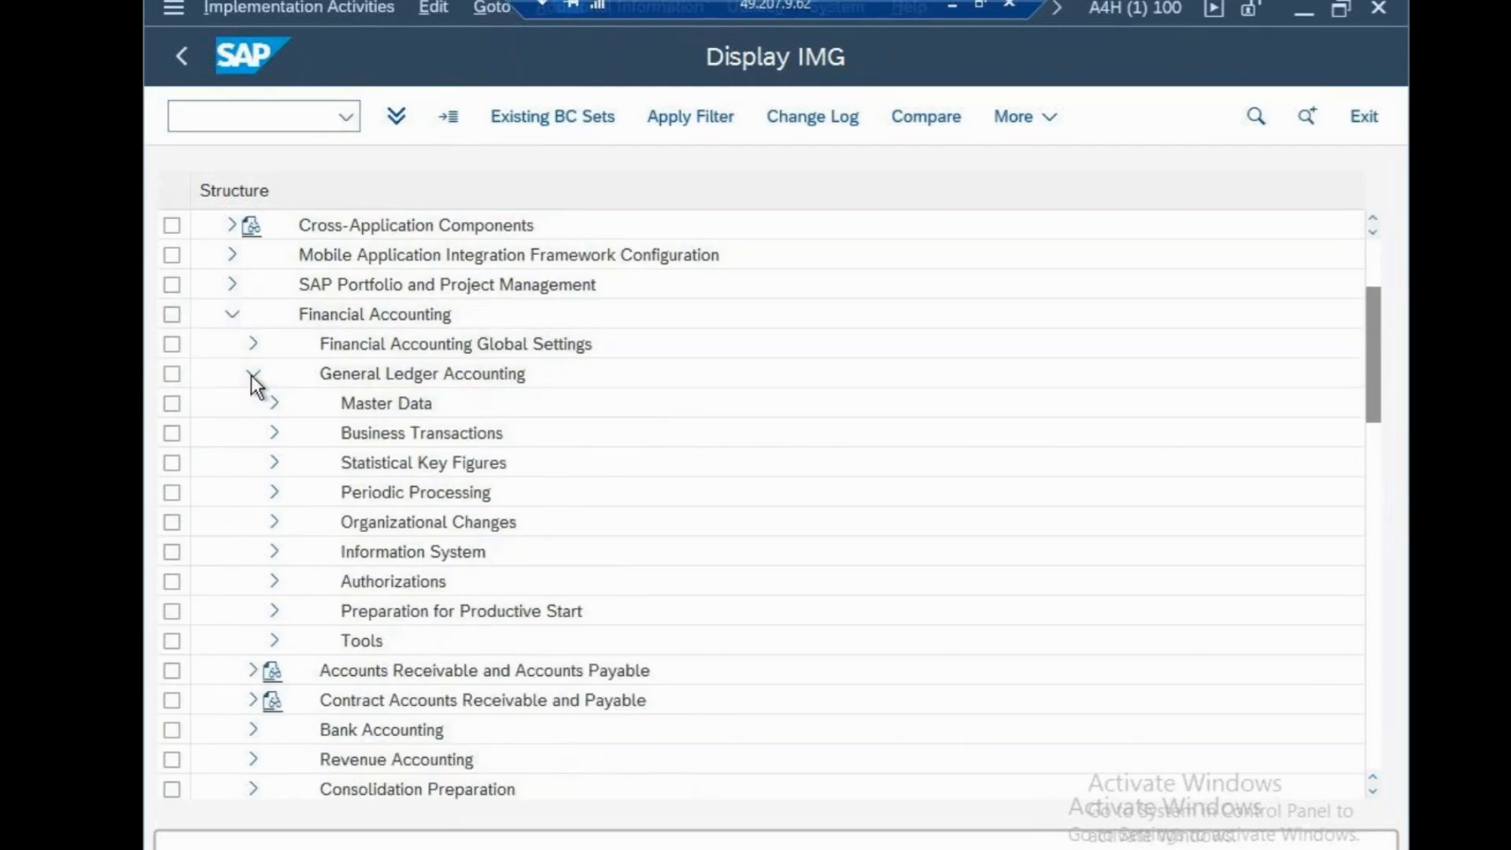
click(273, 434)
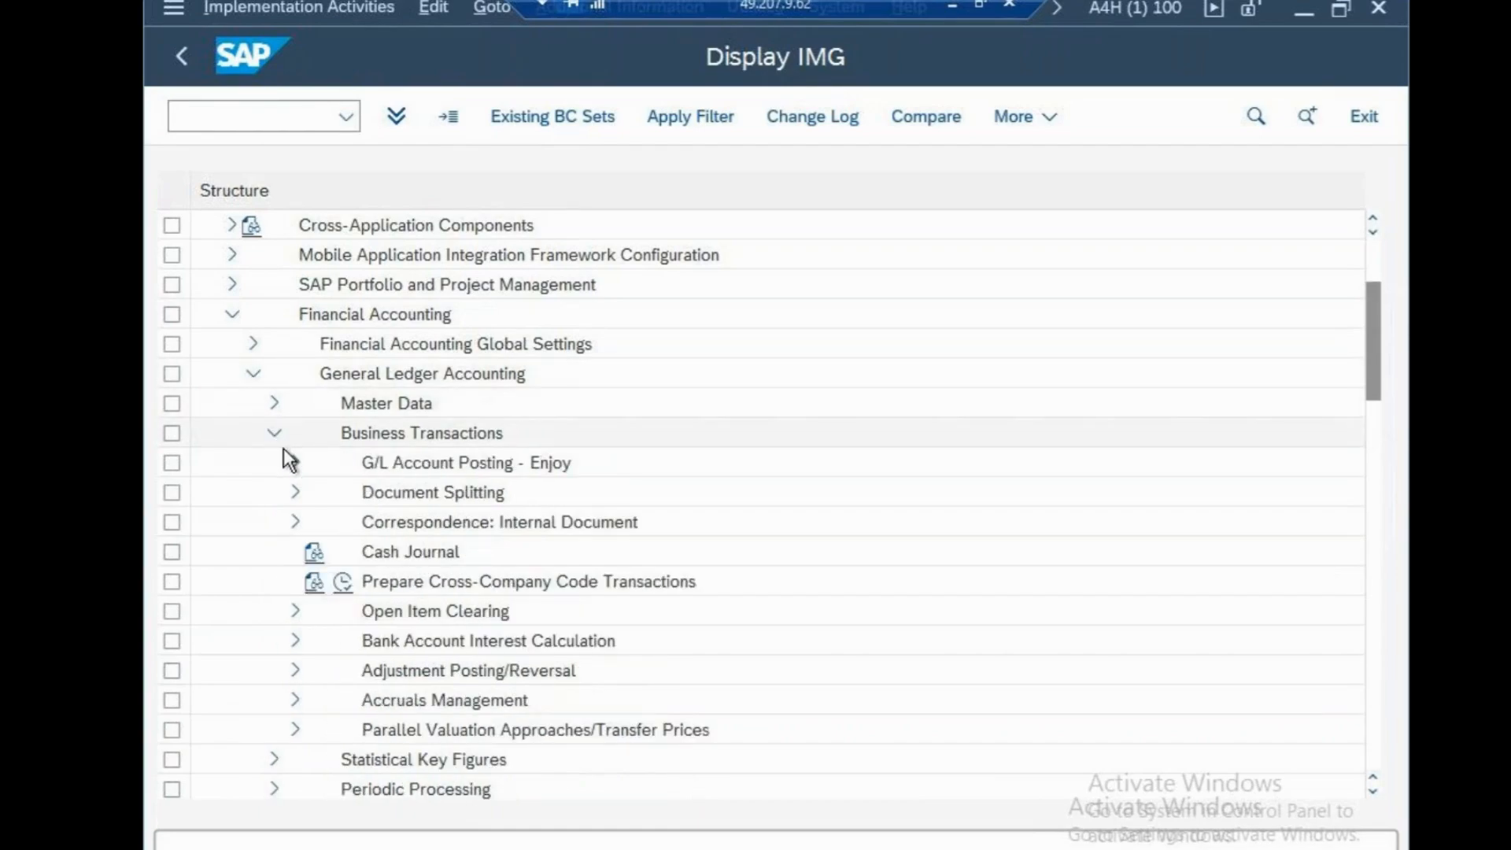
click(295, 495)
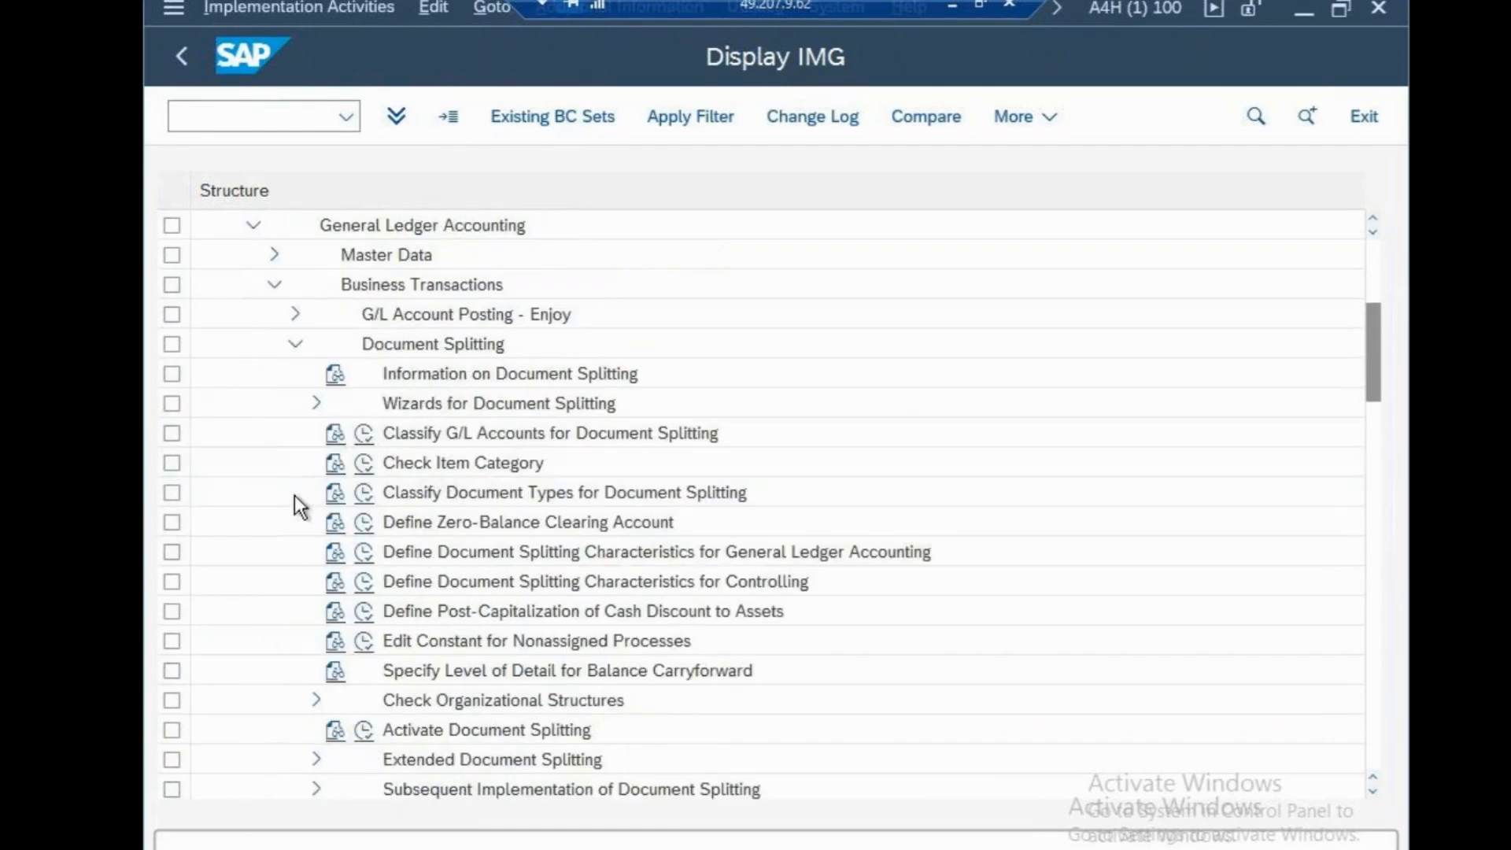
Open Deactivation per Company Code within the Activate Document Splitting activity and position the list at company code CSN
click(362, 726)
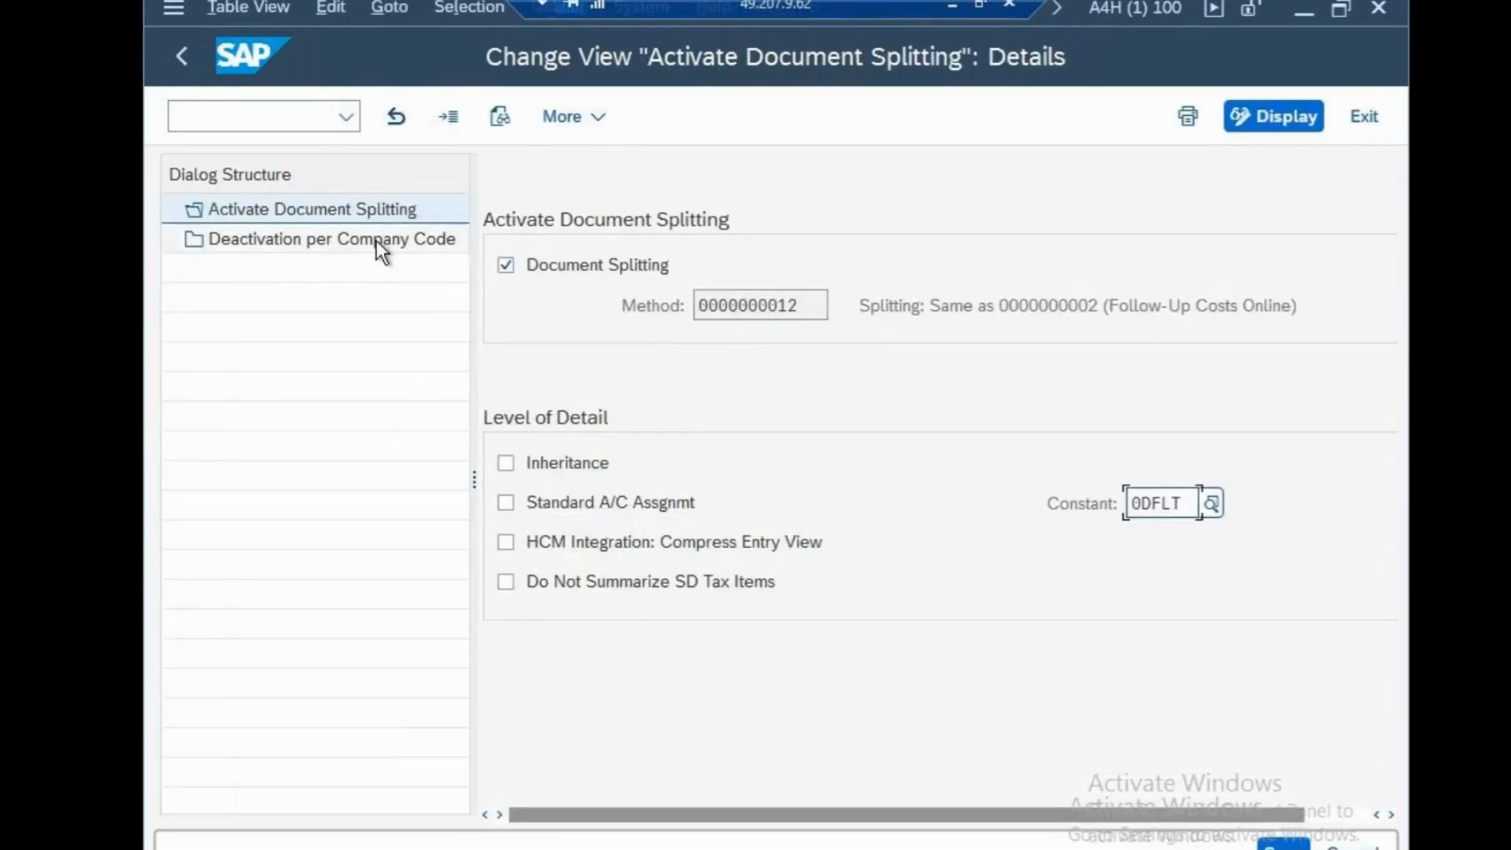
double_click(376, 238)
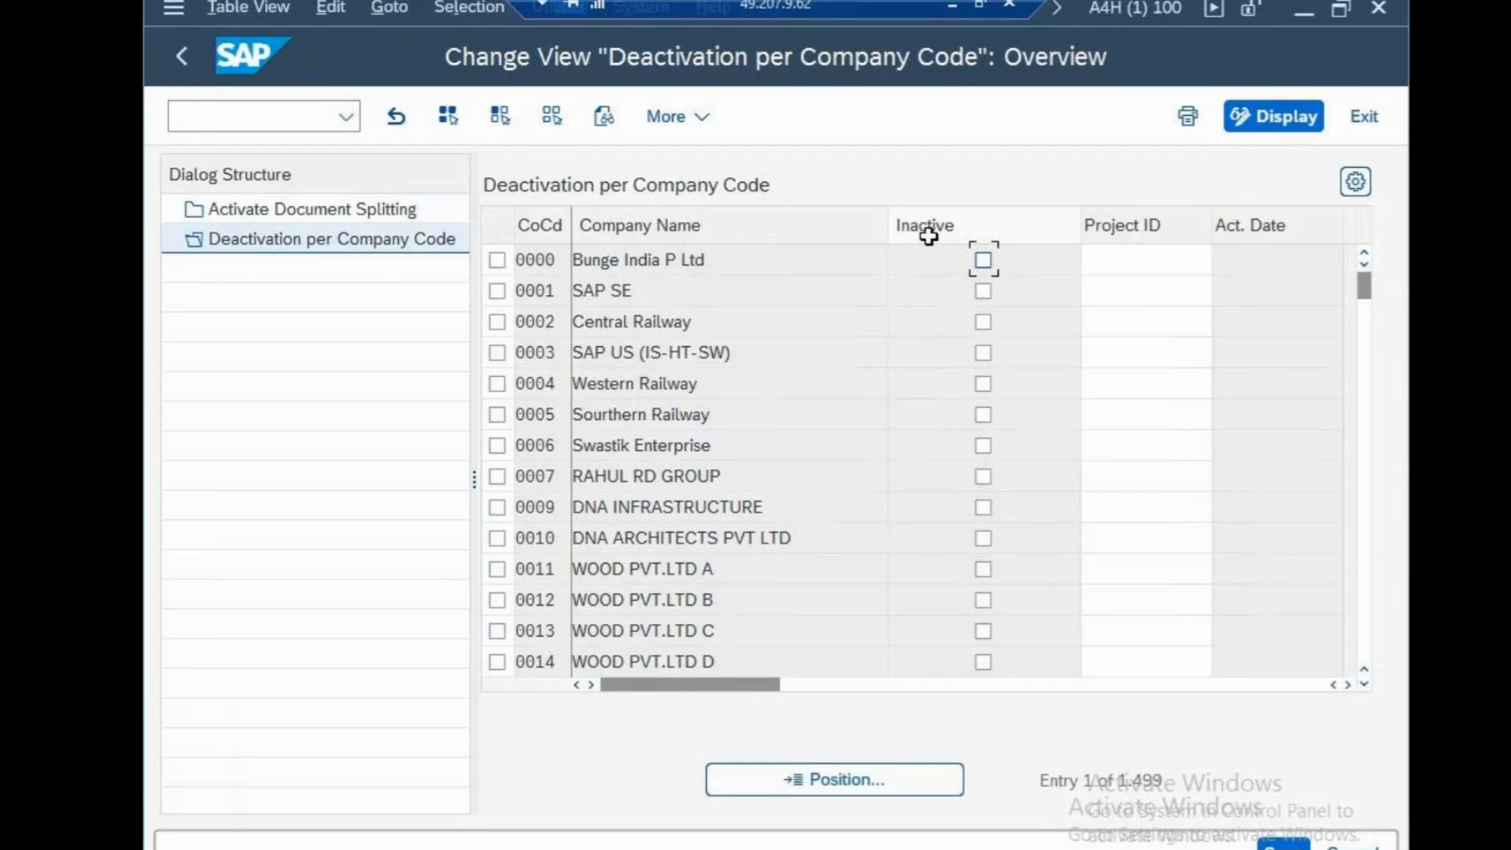
click(854, 787)
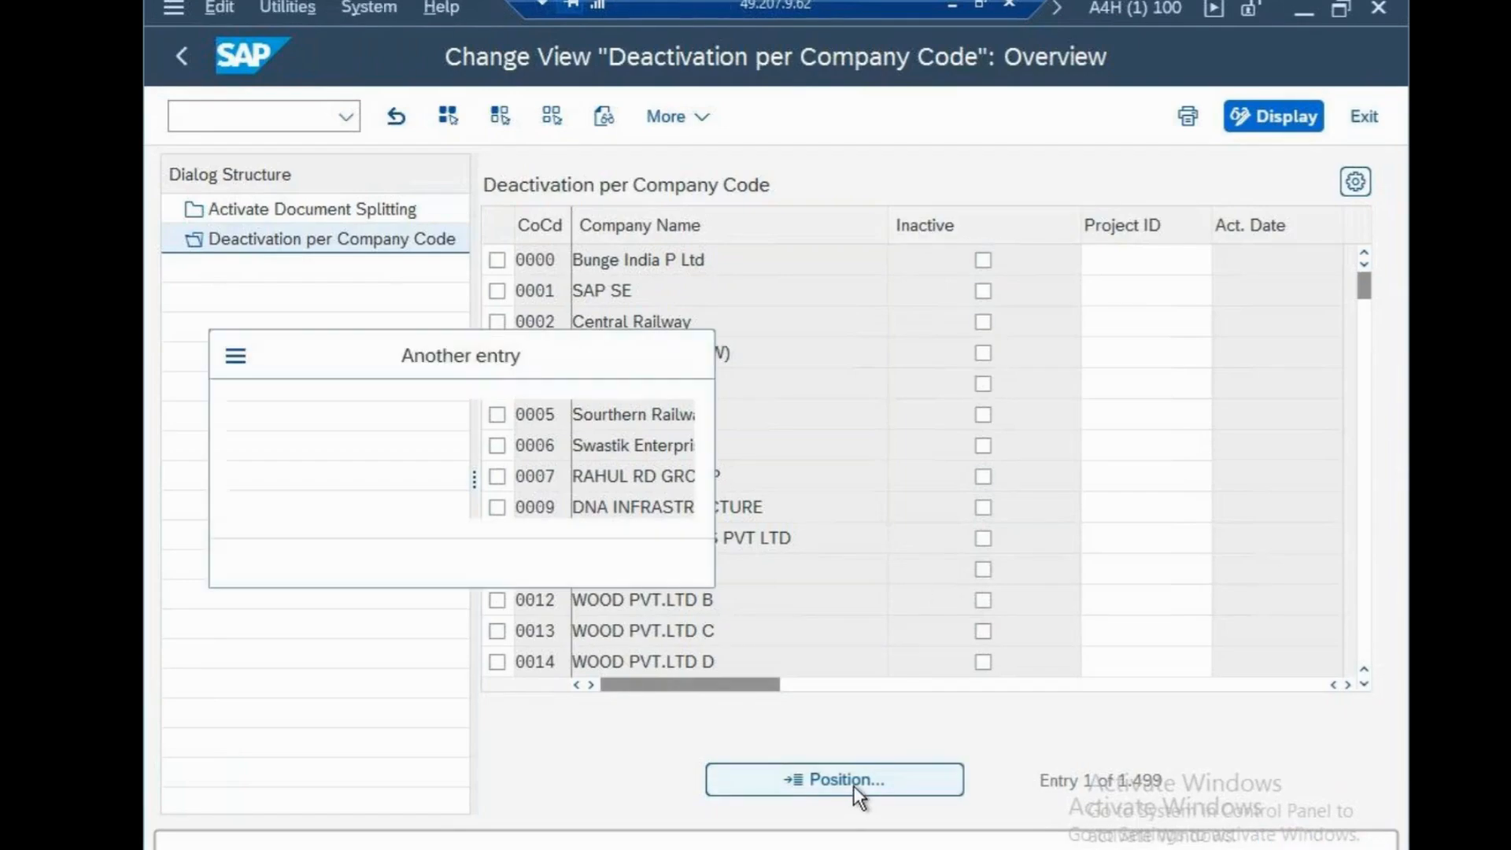
text(CNS)
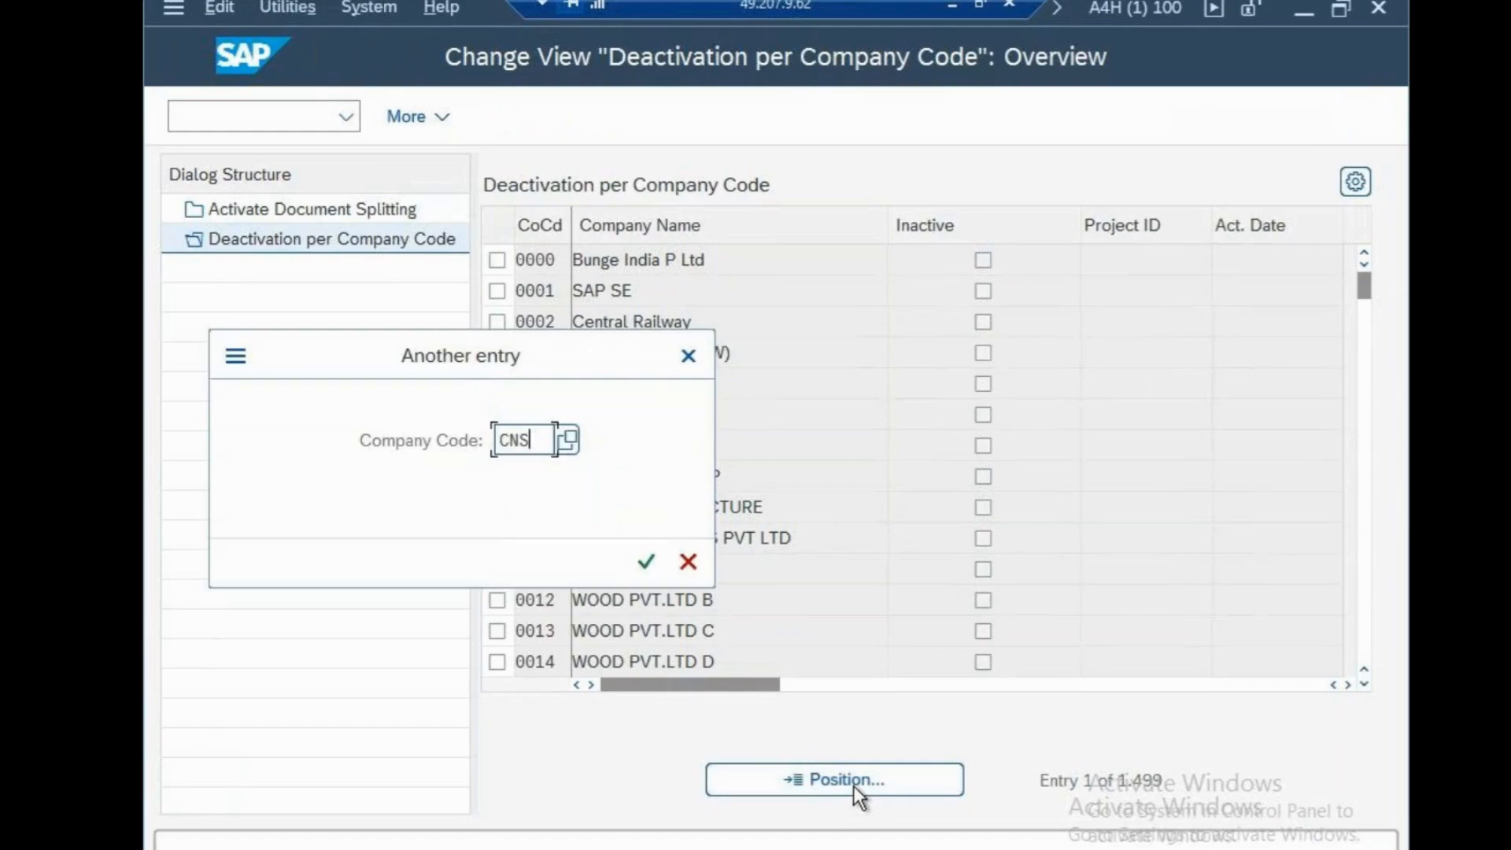
key(BackSpace)
key(BackSpace)
text(SN)
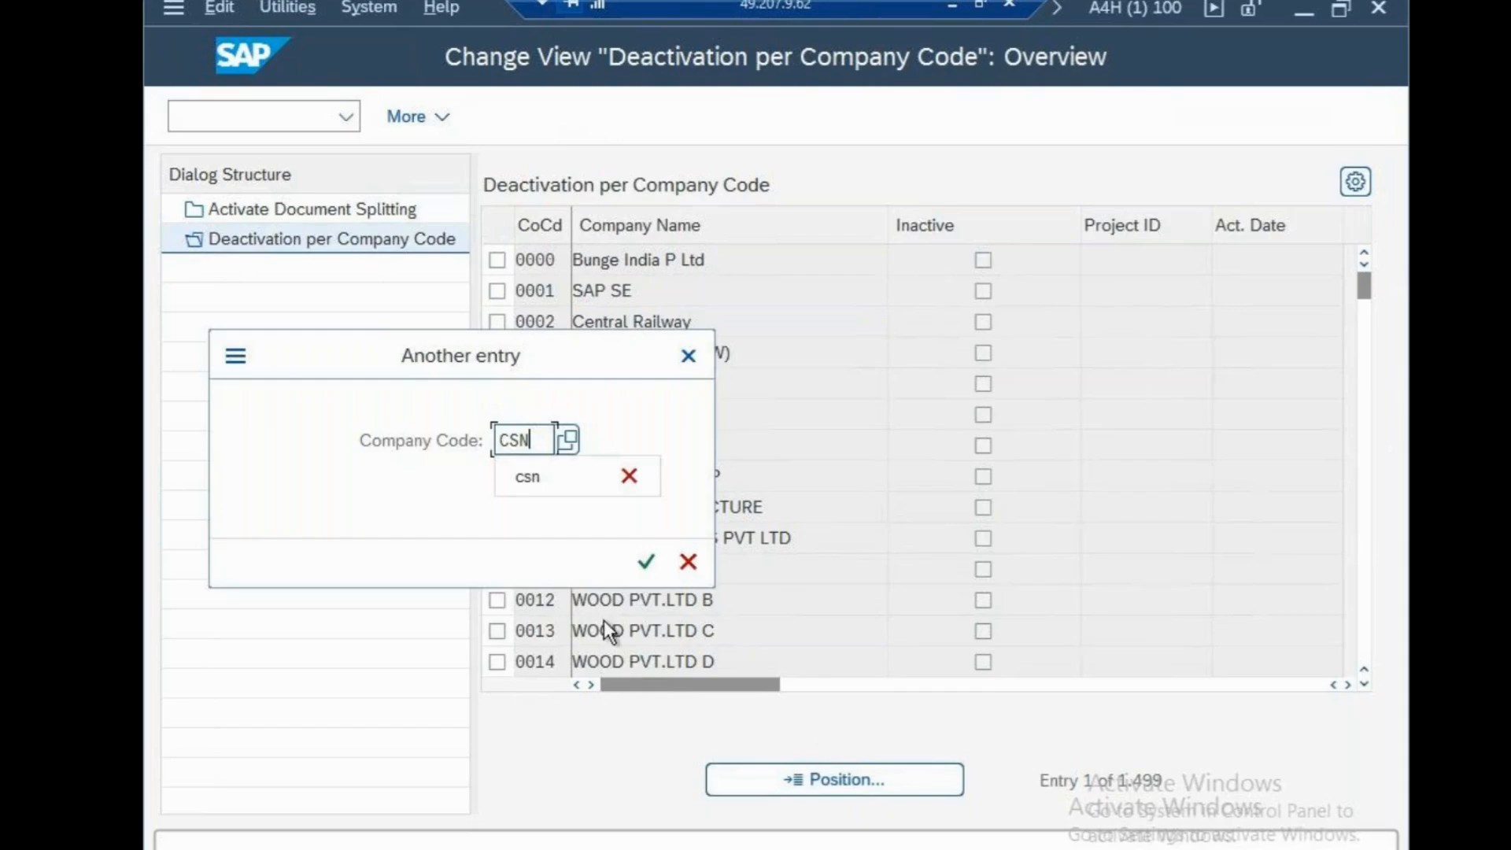
click(646, 562)
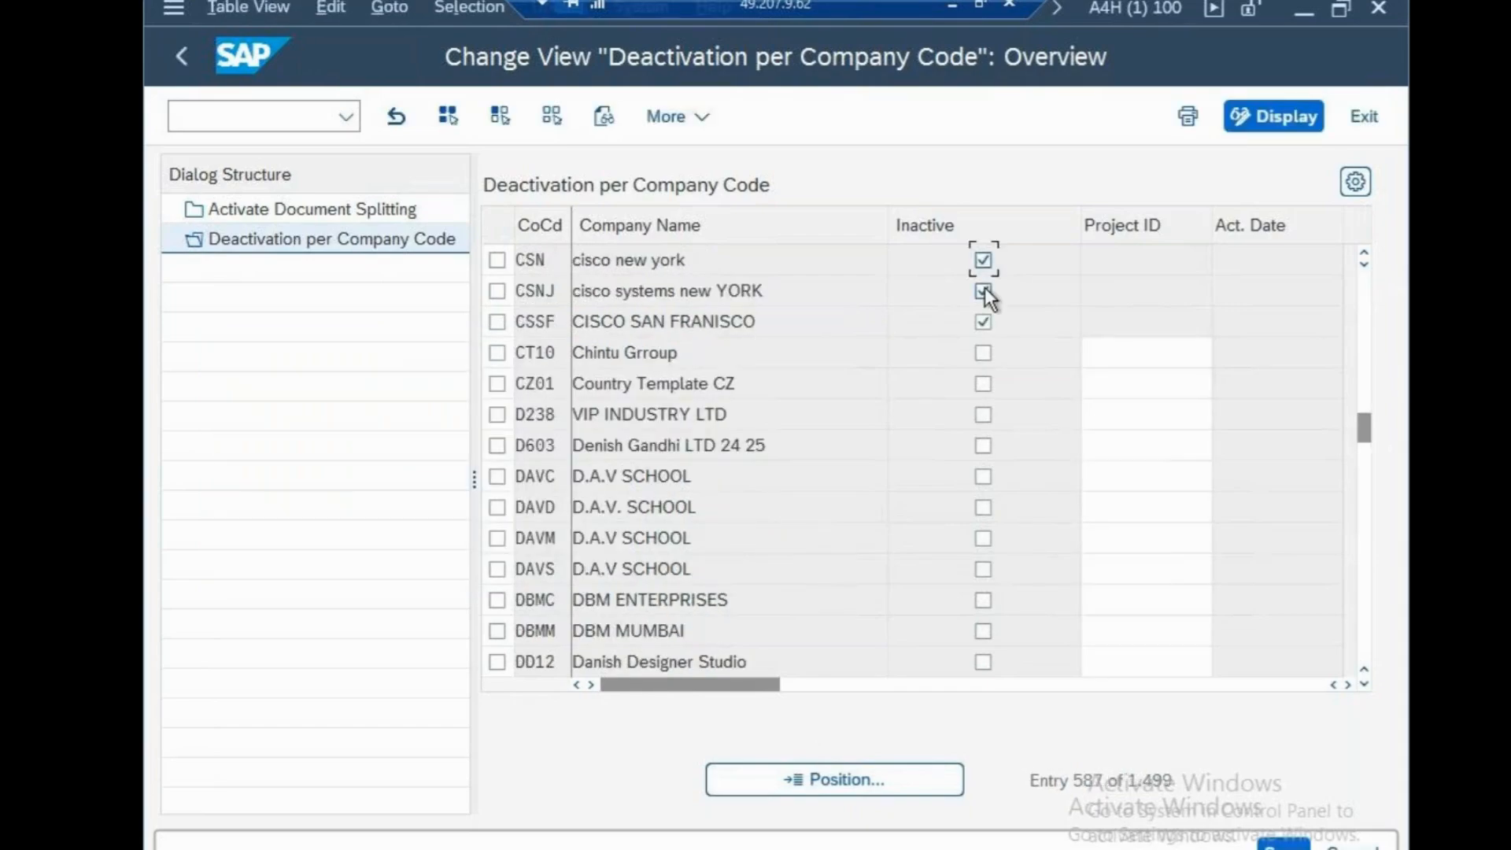
Return to SAP Easy Access and open table view maintenance again through transaction SM30
click(239, 121)
text(/n)
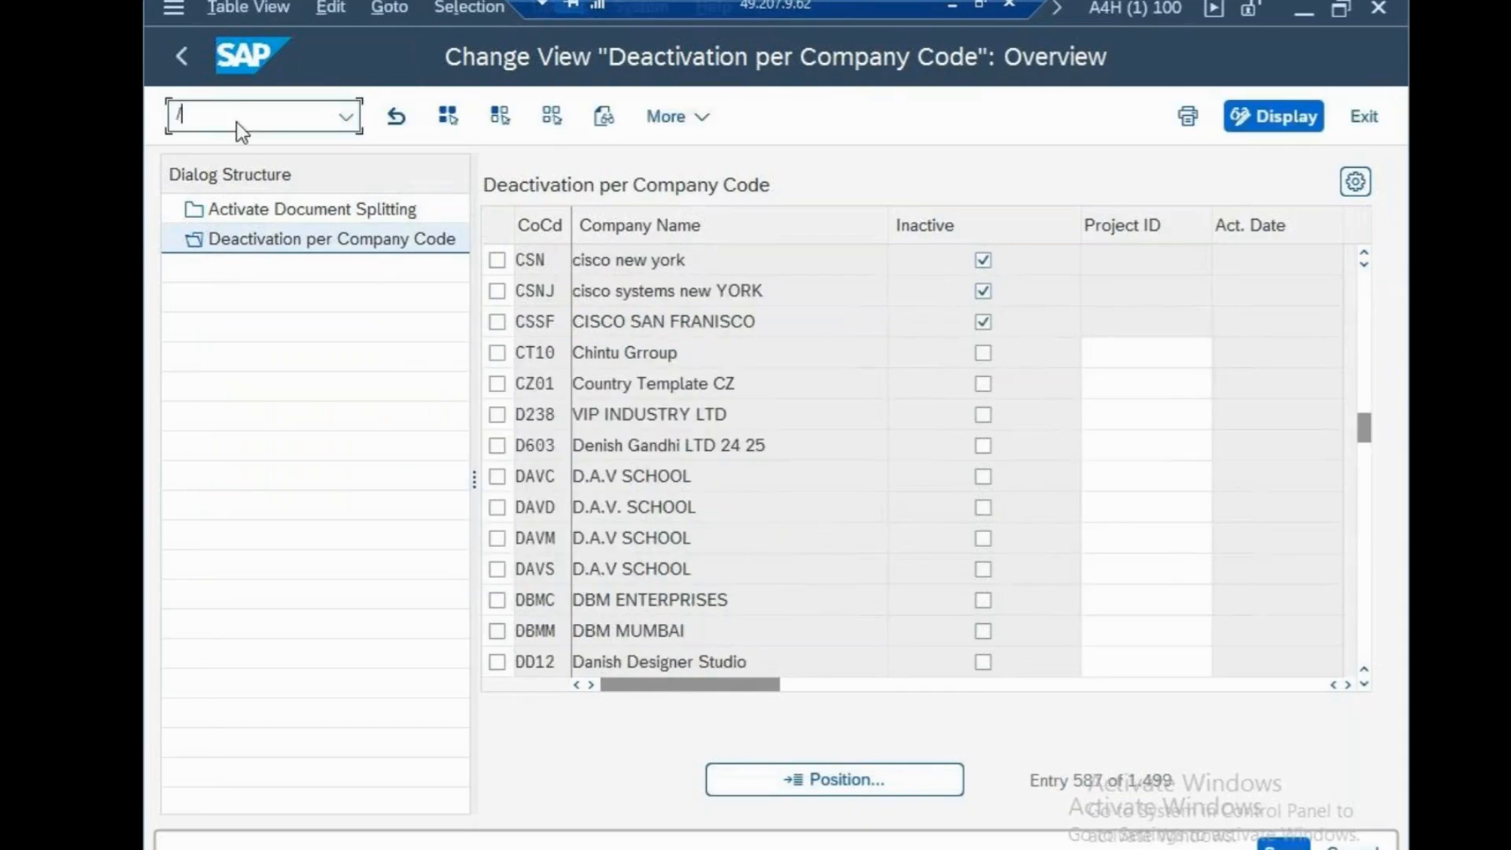
key(Return)
text(SM)
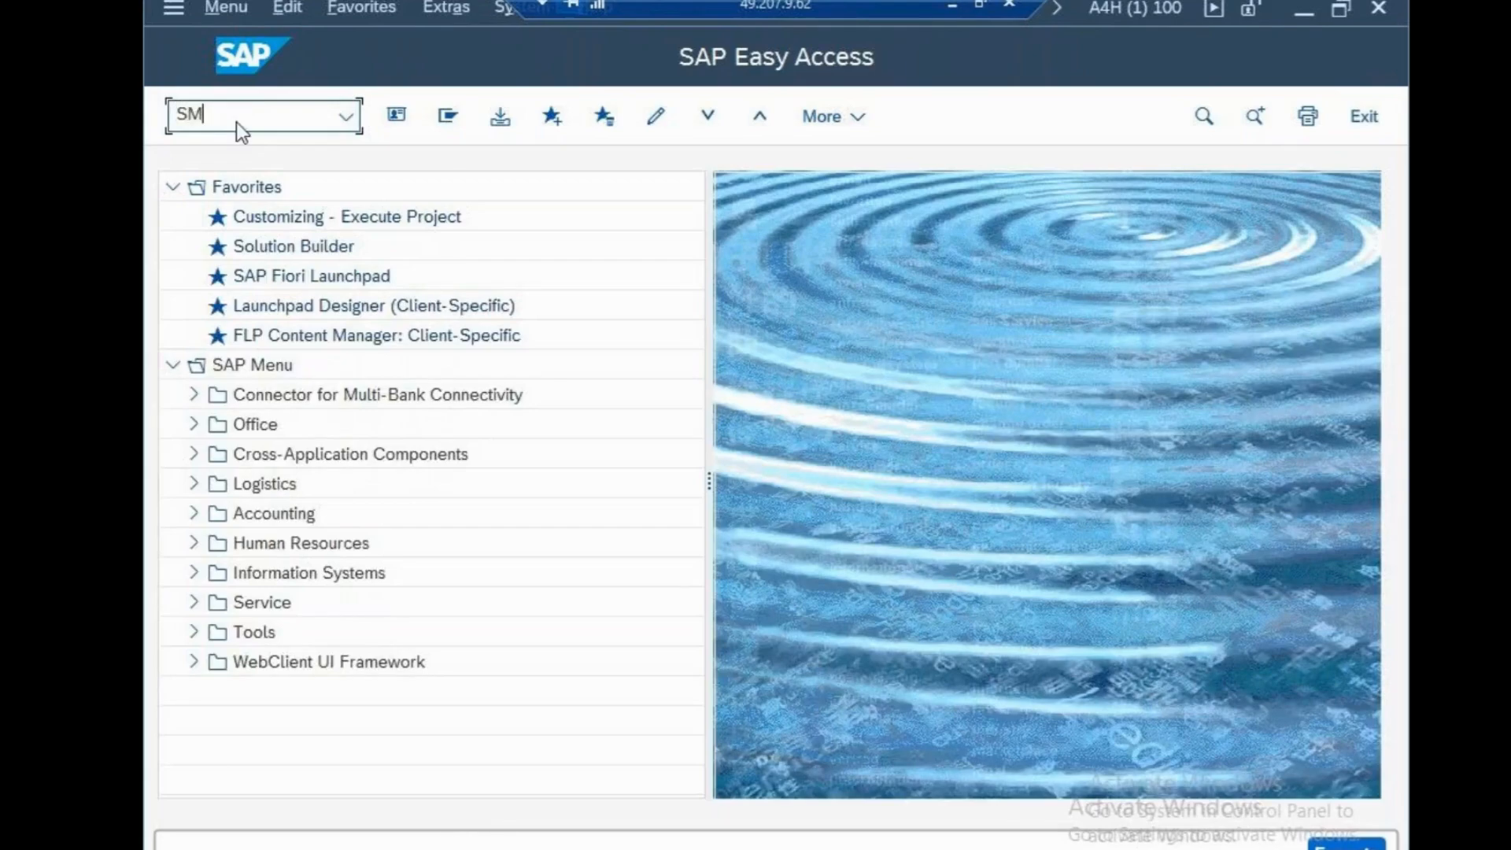
text(30)
key(Return)
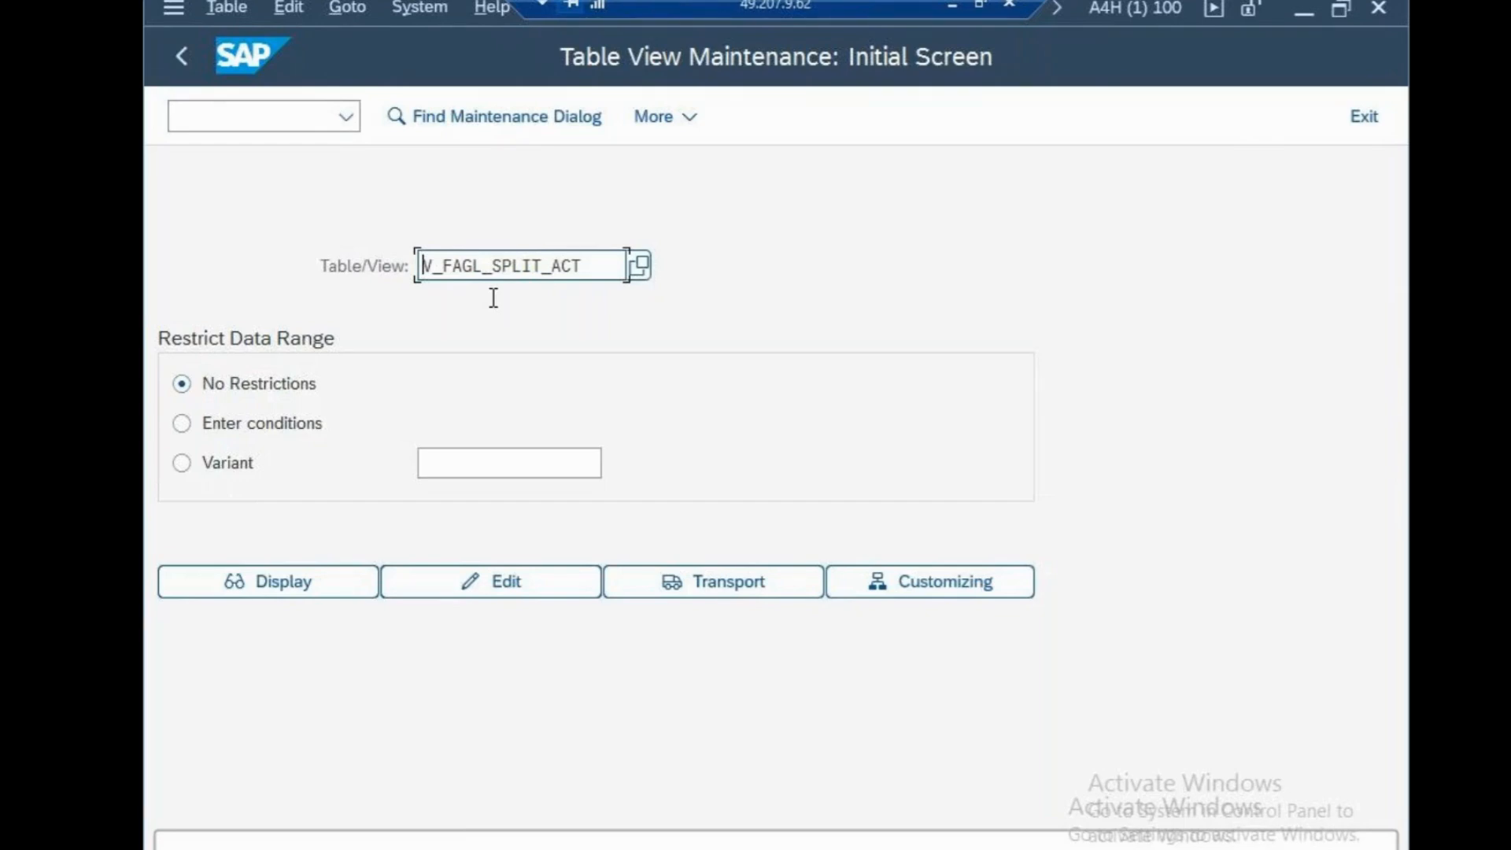
Display the V_FAGL_SPLIT_ACT view and position the list at company code CSN to check its Inactive setting
click(336, 580)
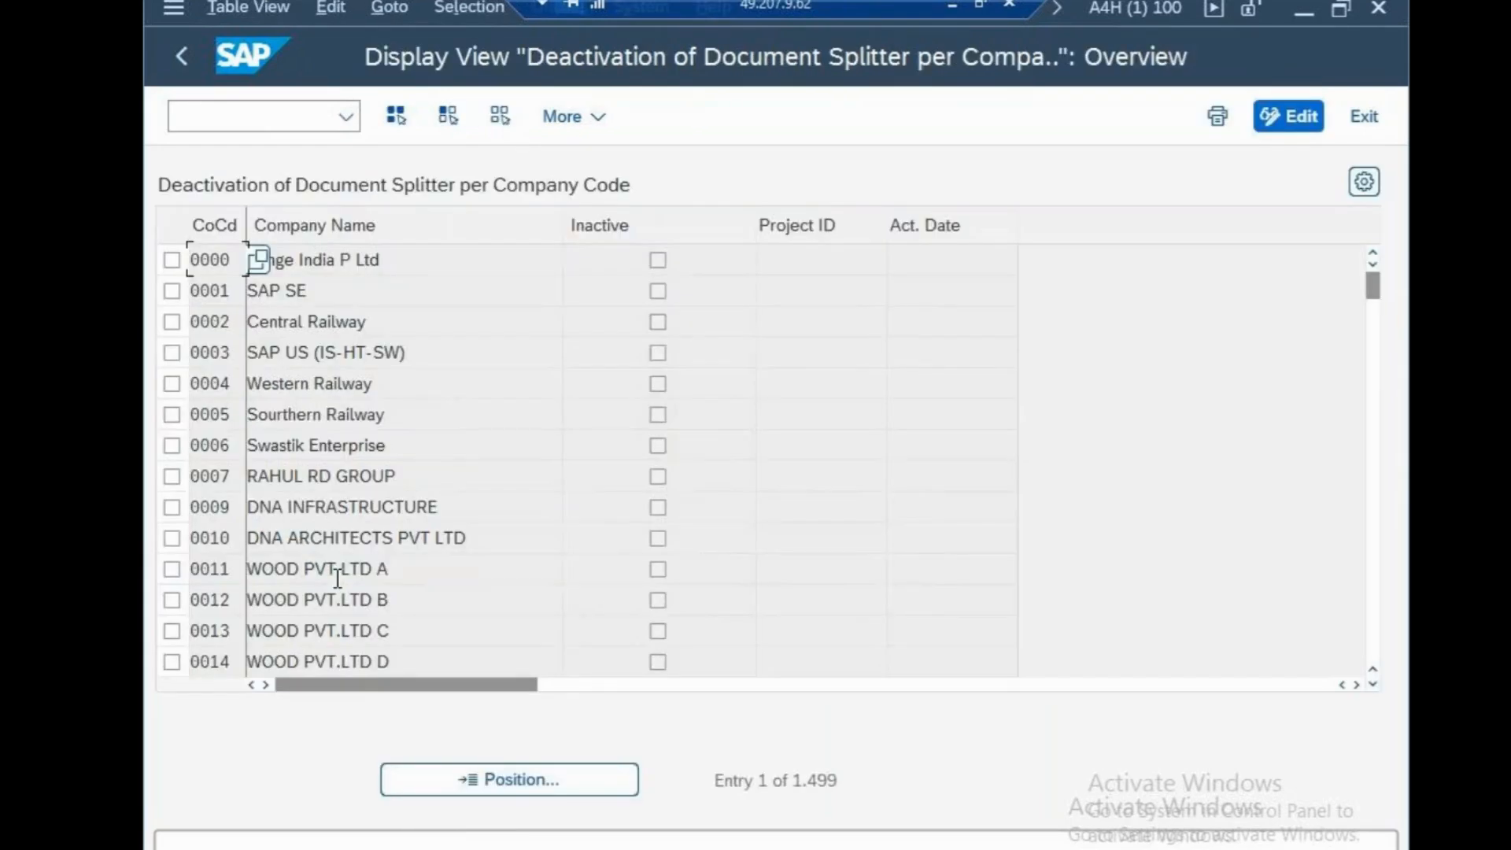
click(554, 770)
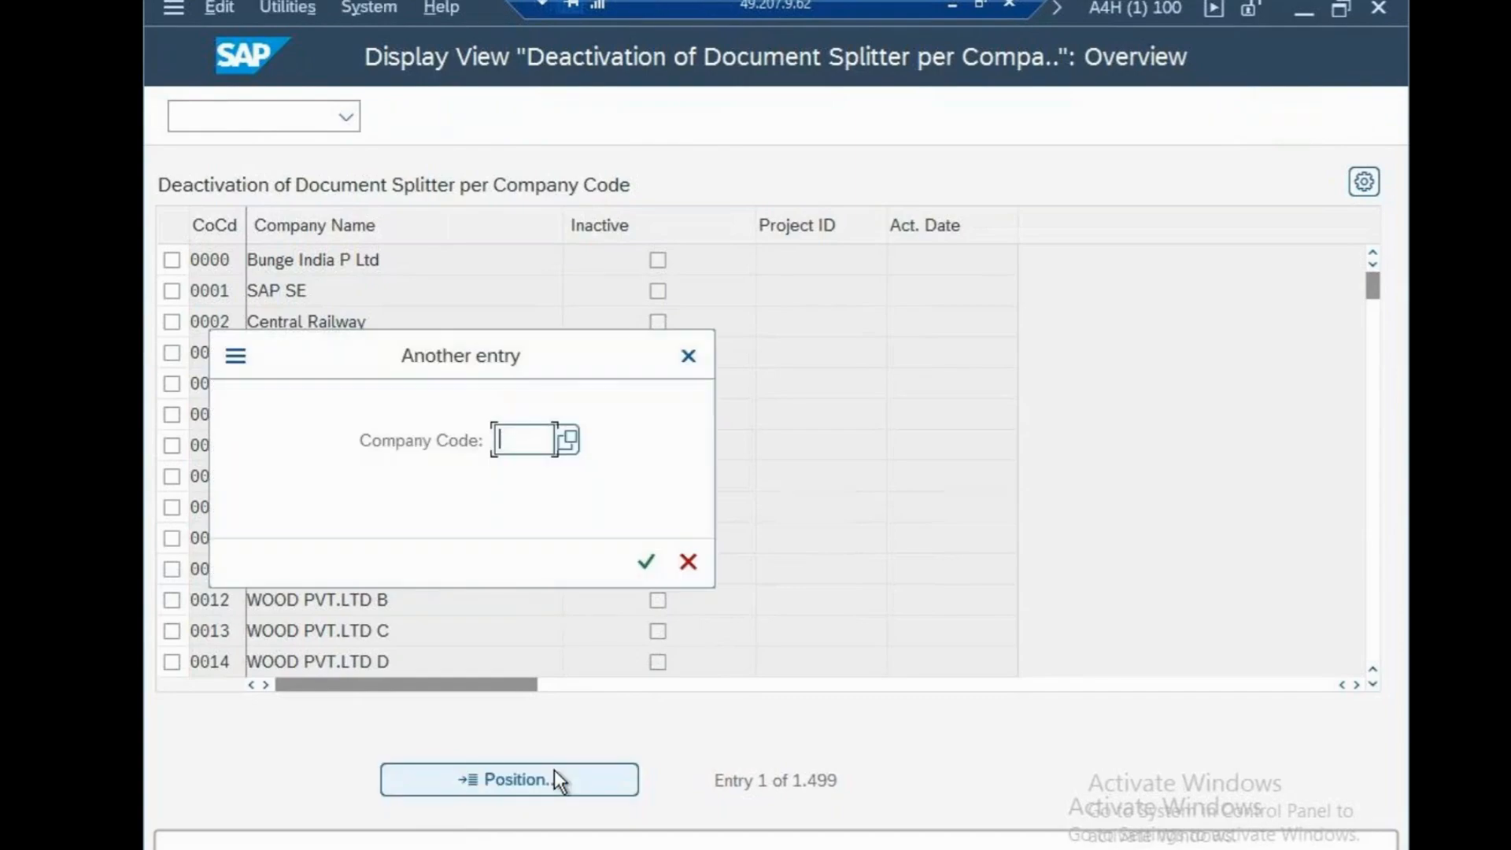
text(CSN)
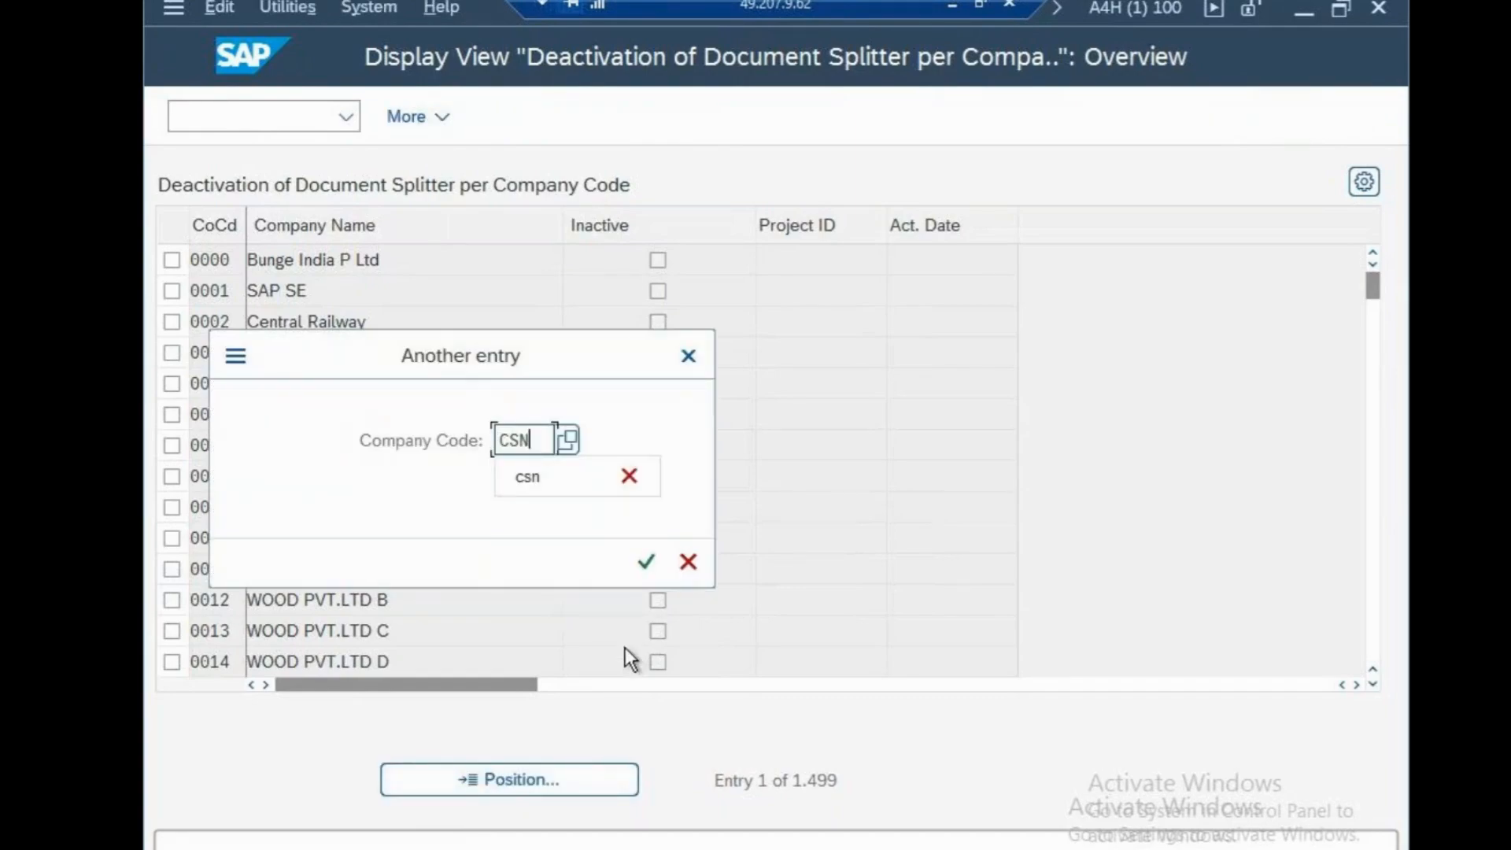
click(645, 578)
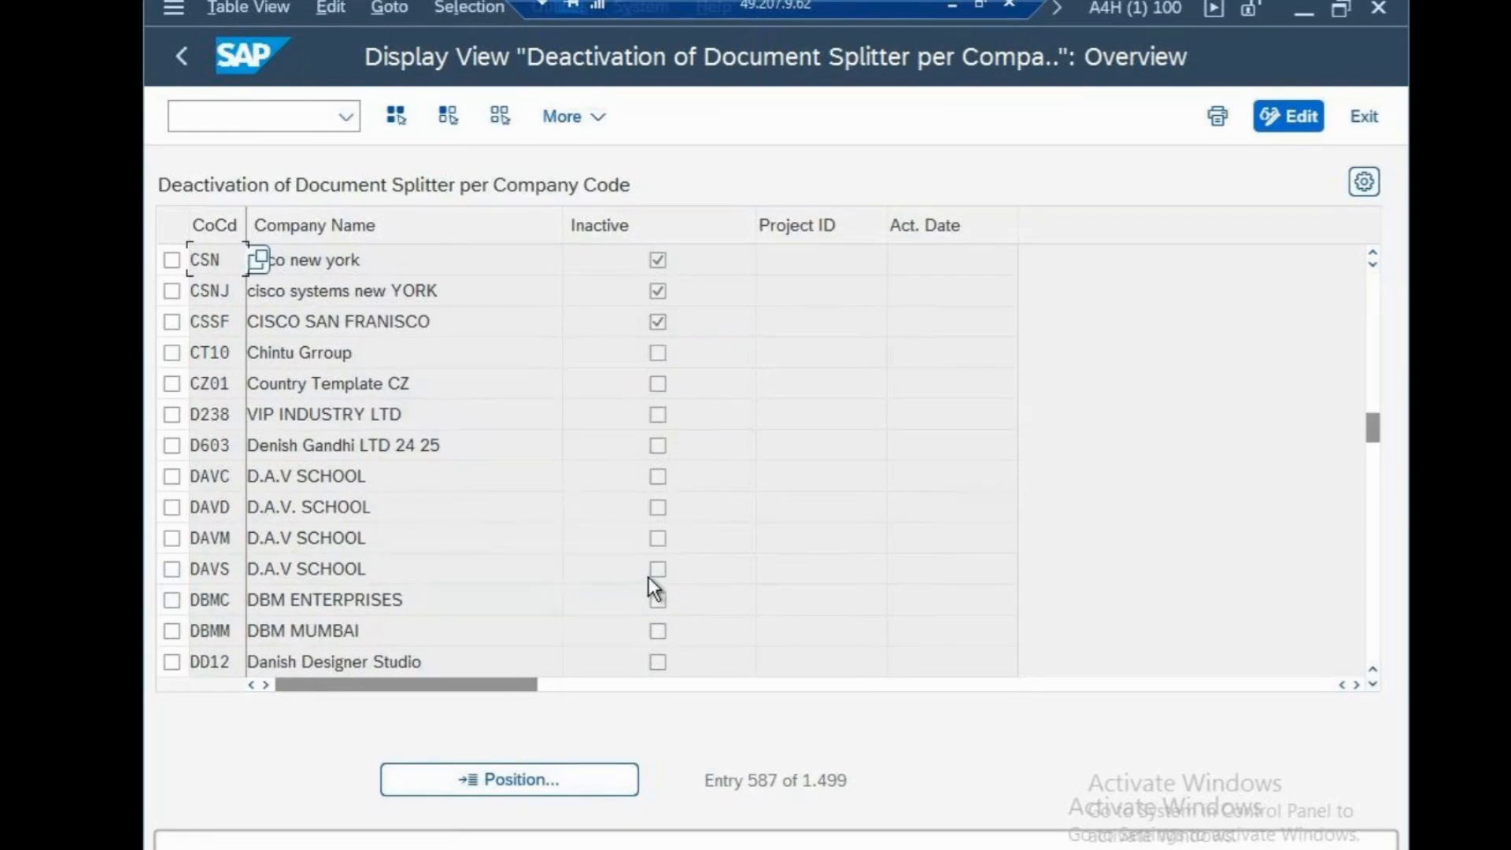
Switch to the sapfasttrack note in Notepad, add the line "WE HAVE DONE TILL DOCUMENT SPLITTING" at the end and save it
click(955, 4)
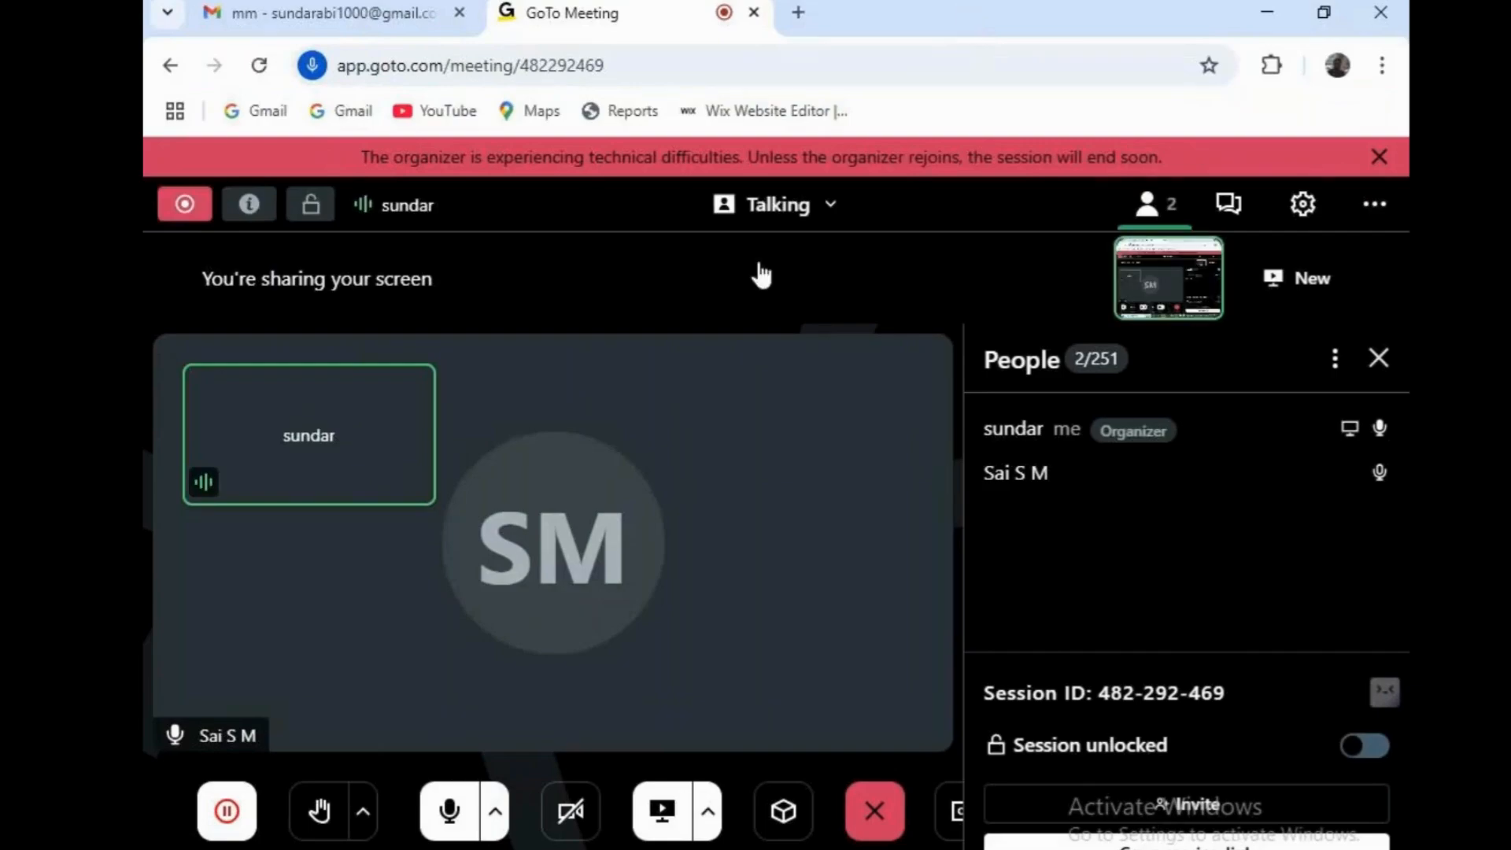
mouse_move(897, 810)
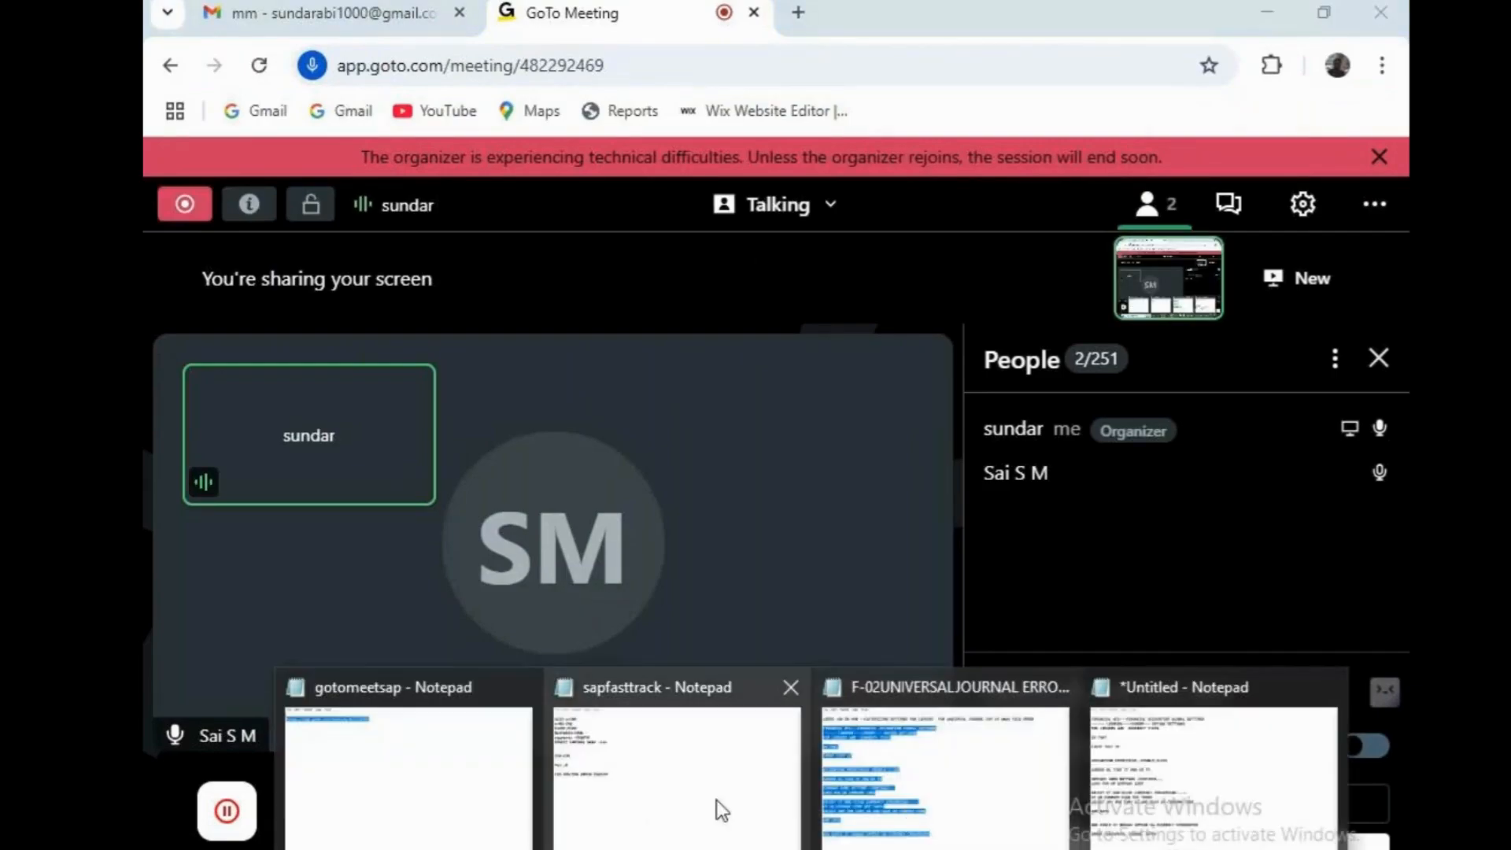
click(603, 790)
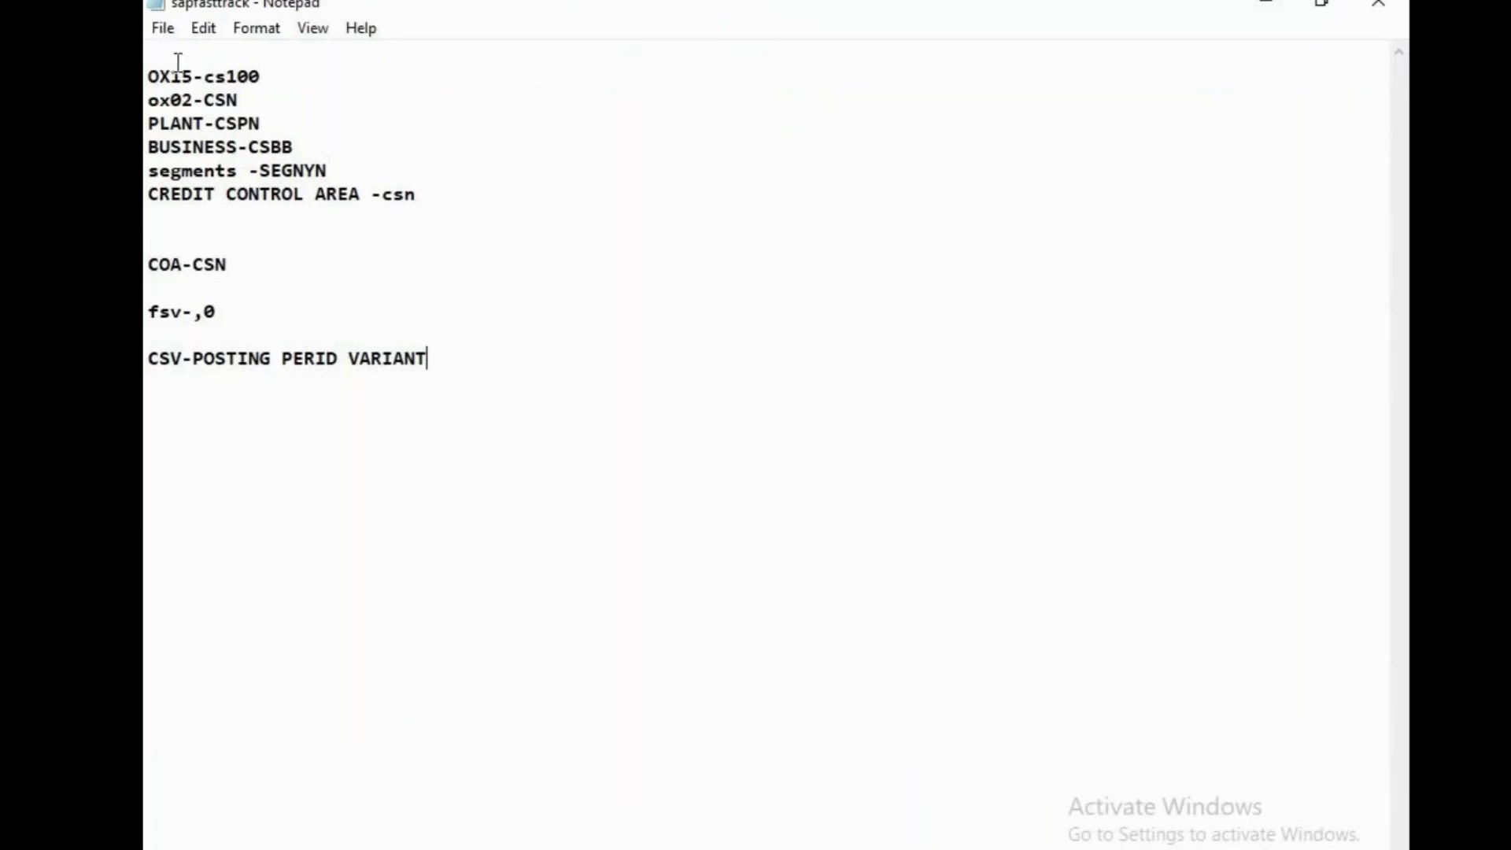
key(Return)
key(Return)
key(Return)
key(Return)
text(WE)
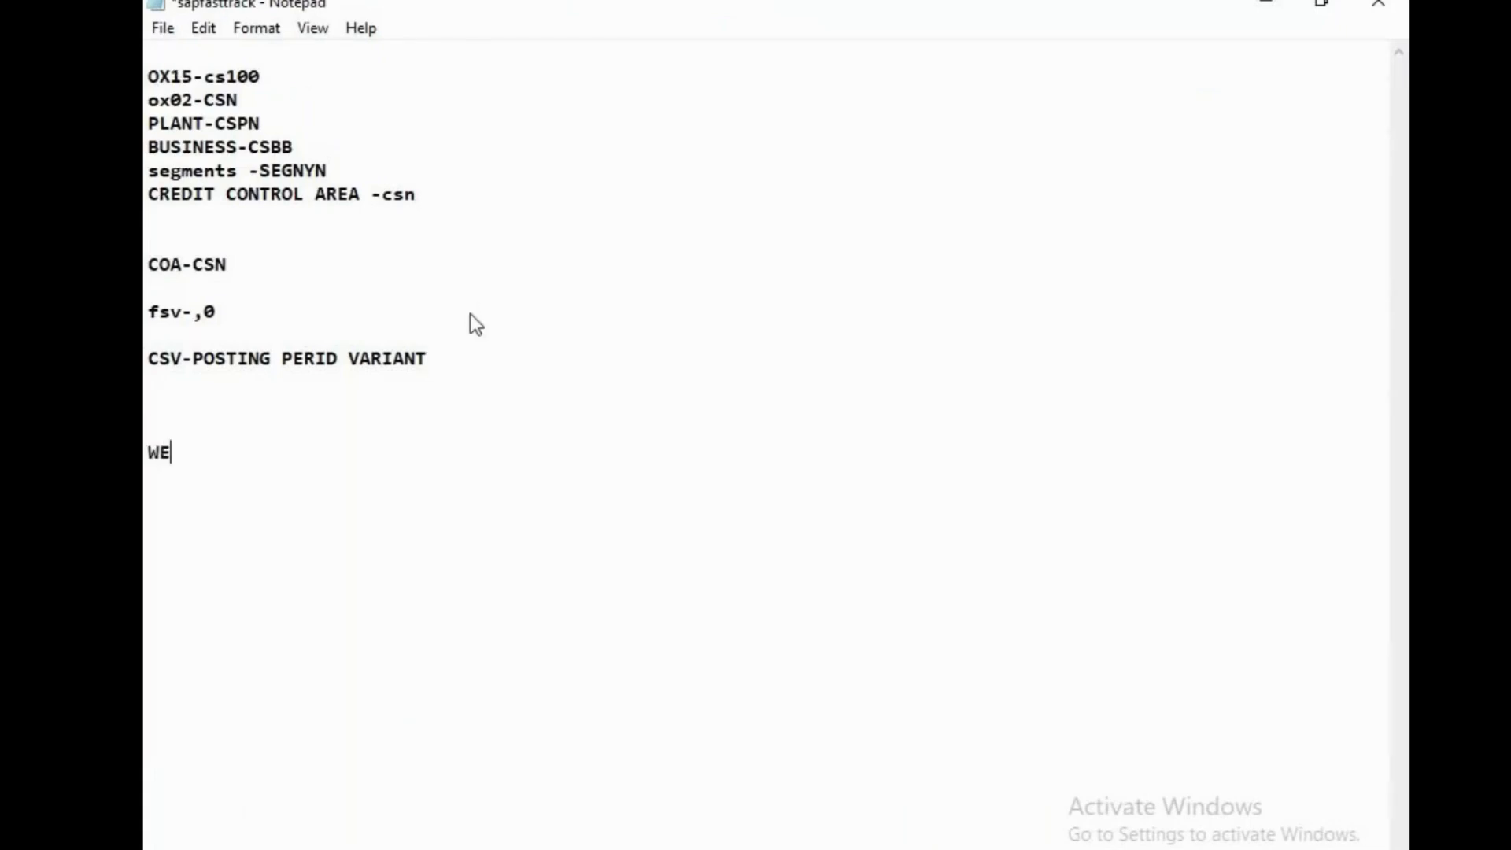
text( HAVE DONE TILL DC)
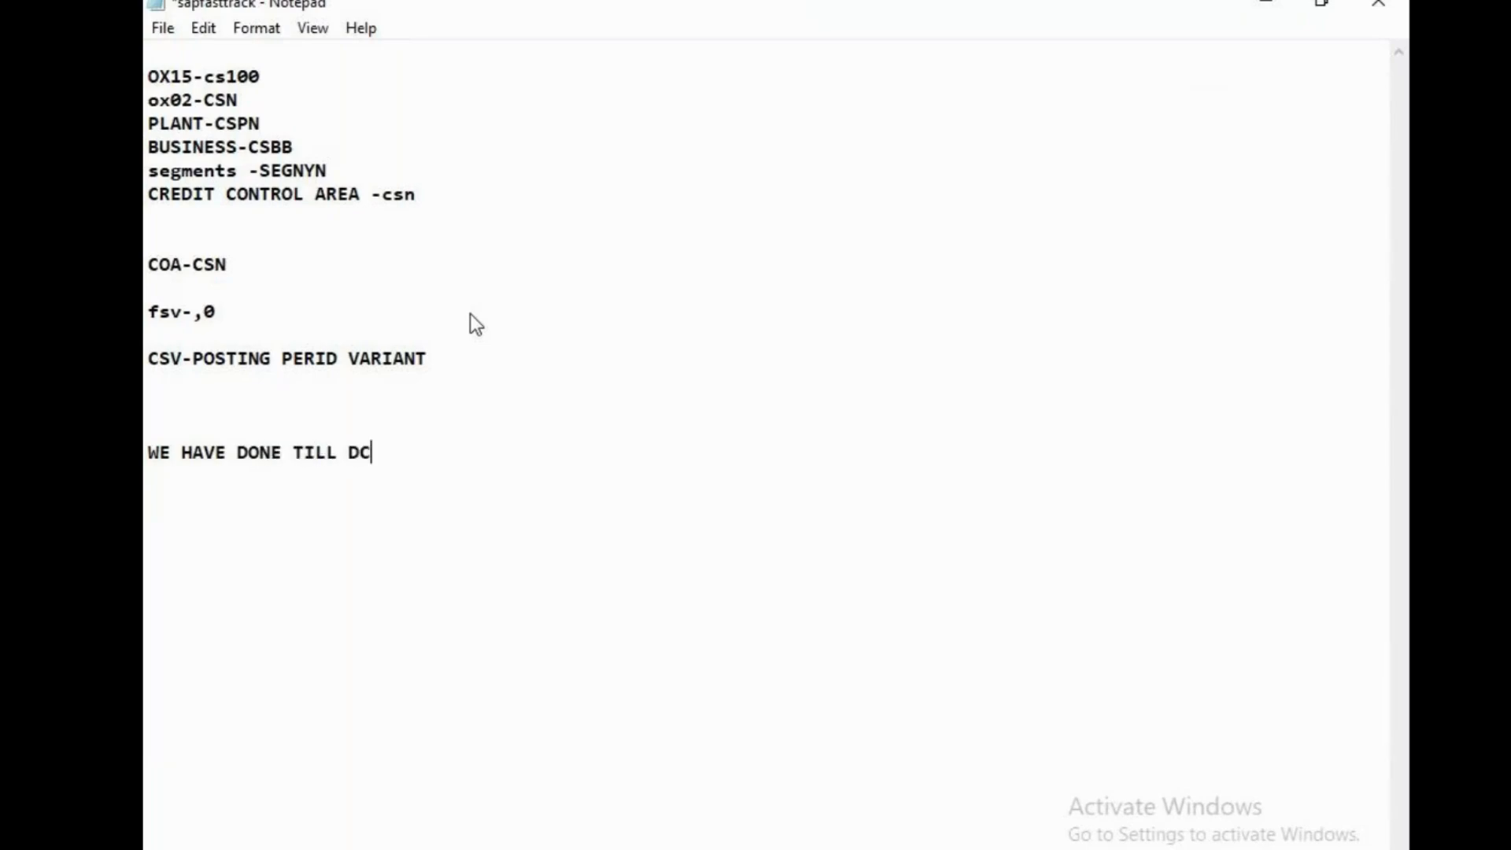
key(BackSpace)
text(OCUMENT )
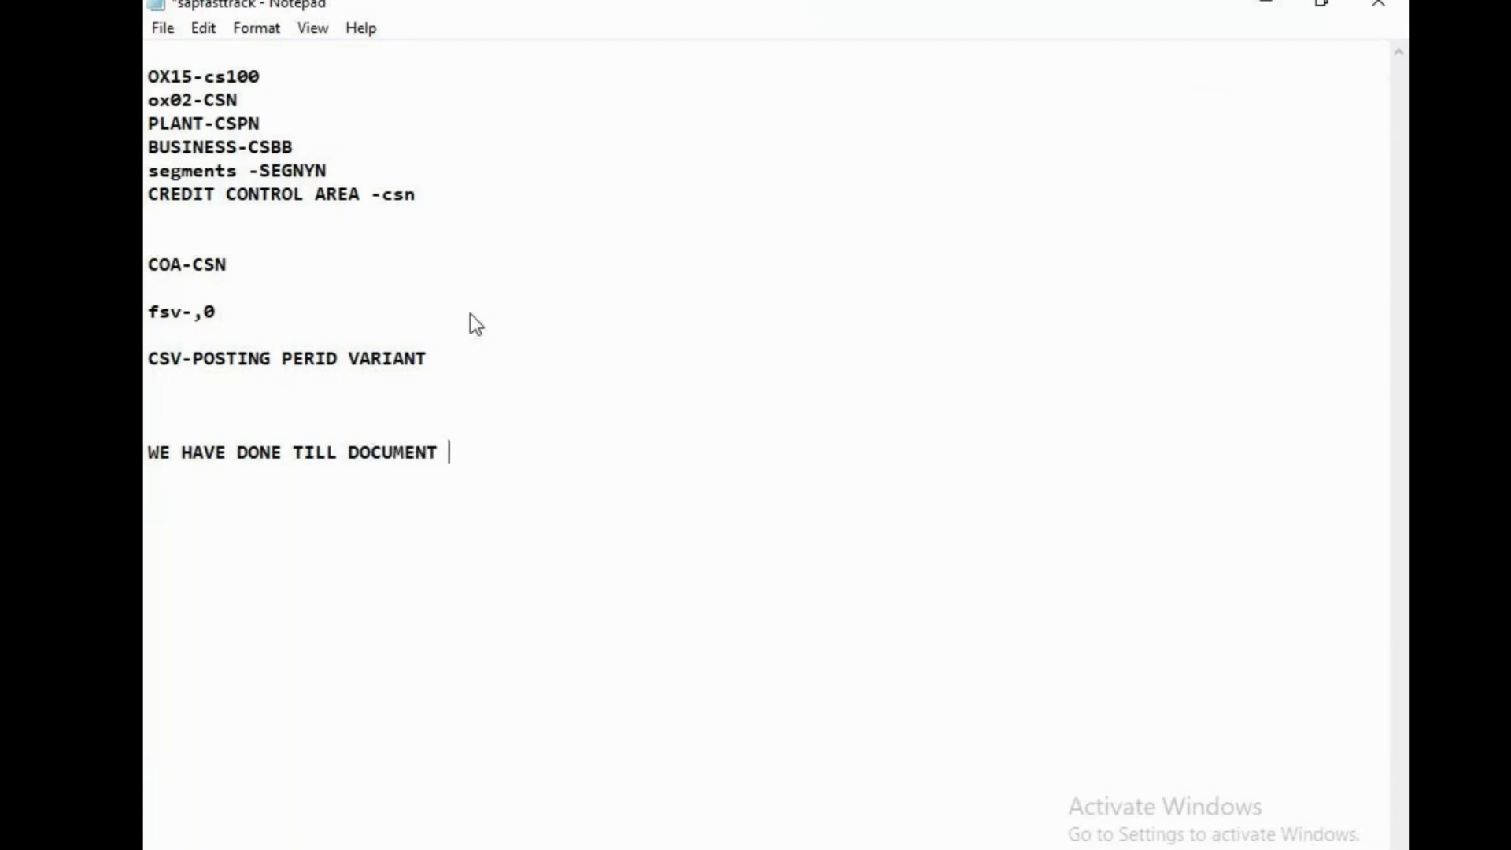
text(SPLITTED)
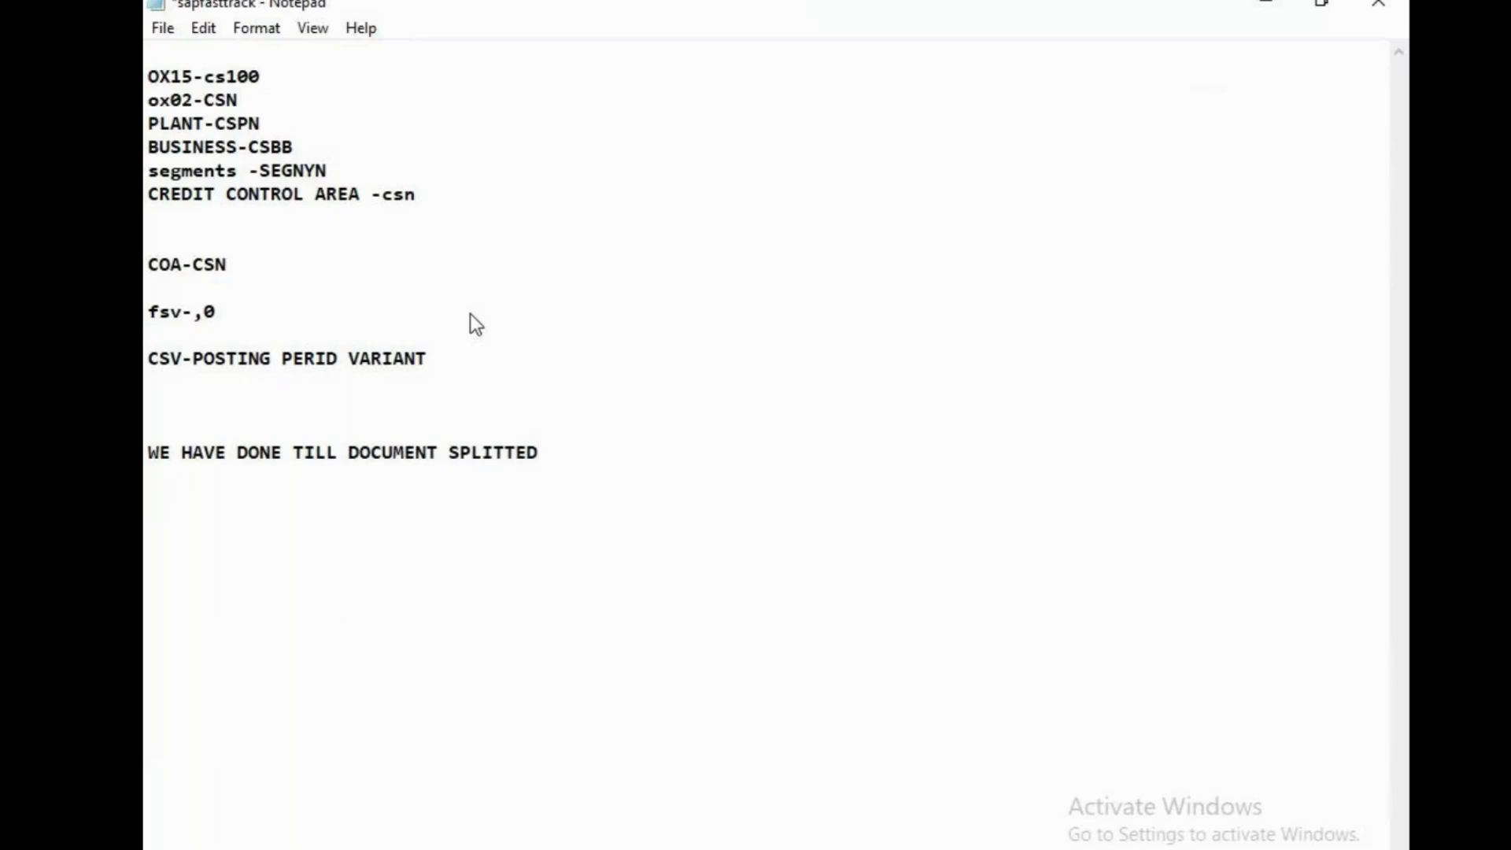
key(BackSpace)
key(BackSpace)
text(ING)
click(159, 27)
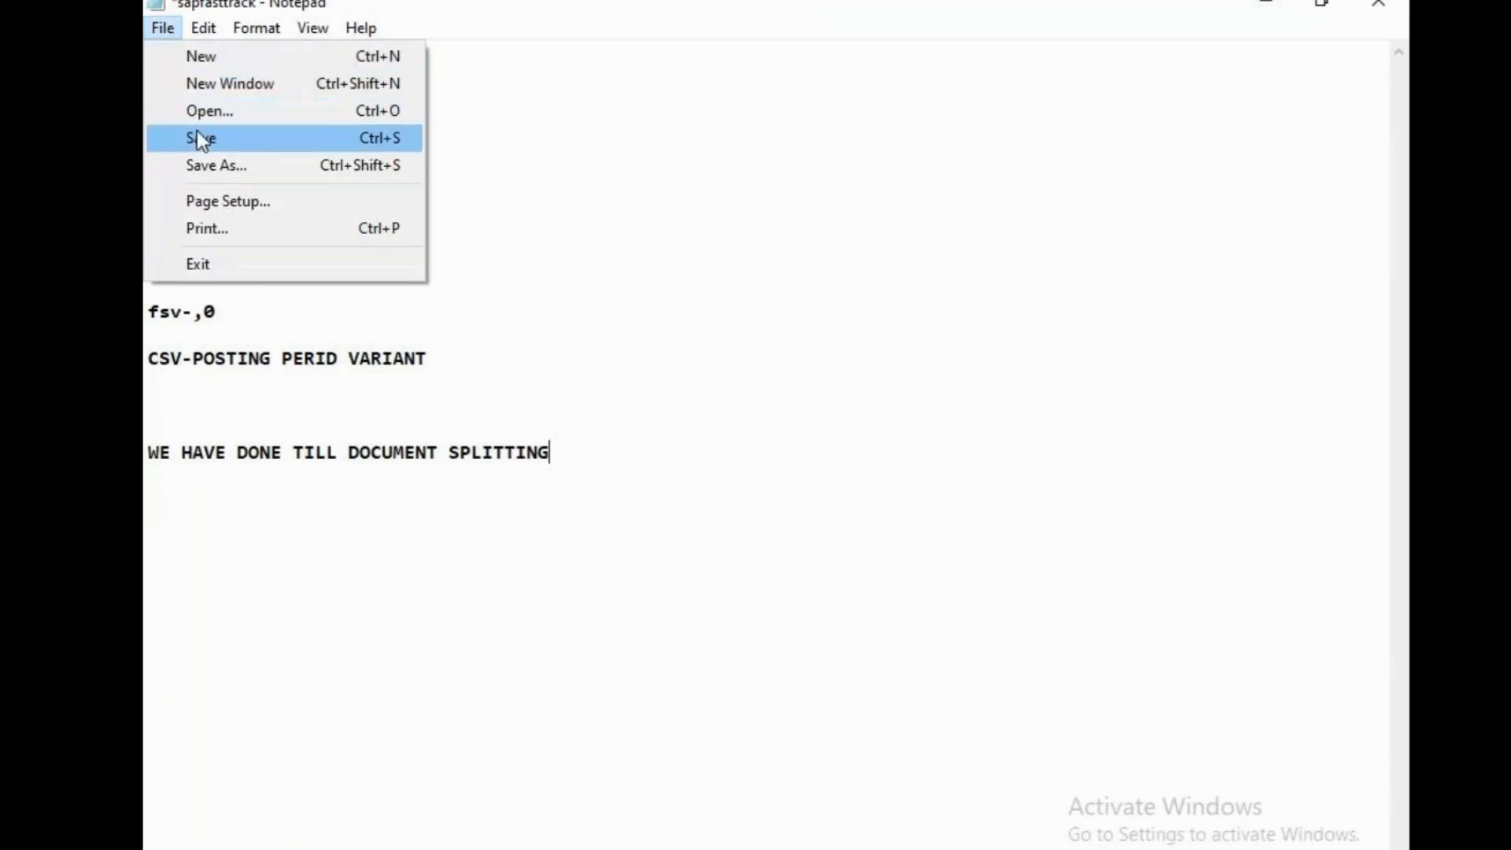
click(197, 132)
Add the line "WE HAVE TO COVER TOLE GRP/FIELD STATUS ------" at the end of the note and save it
key(Return)
key(Return)
key(Return)
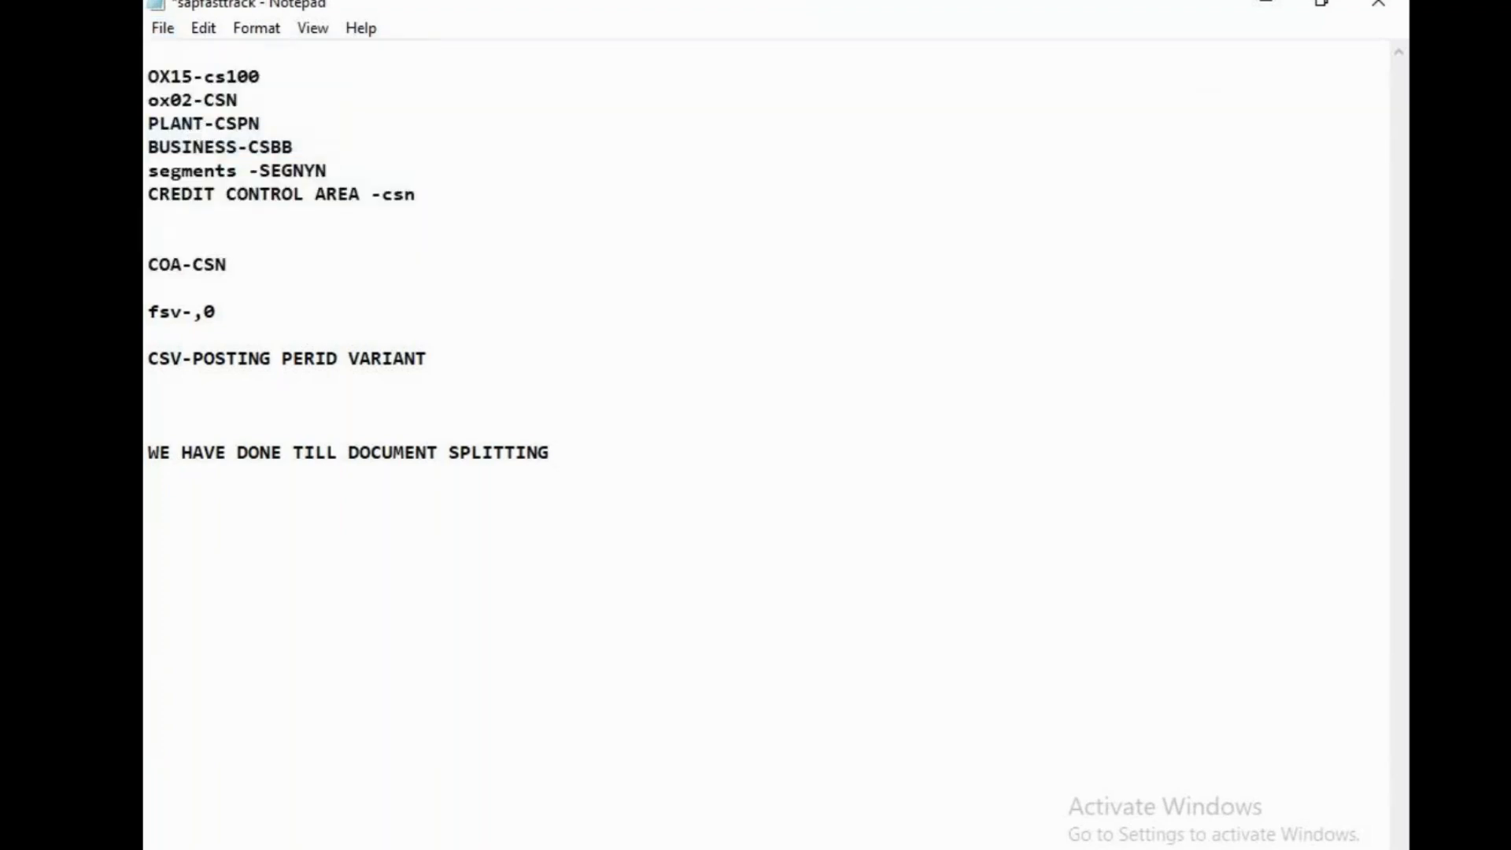
text(WE HAVE TO COVER)
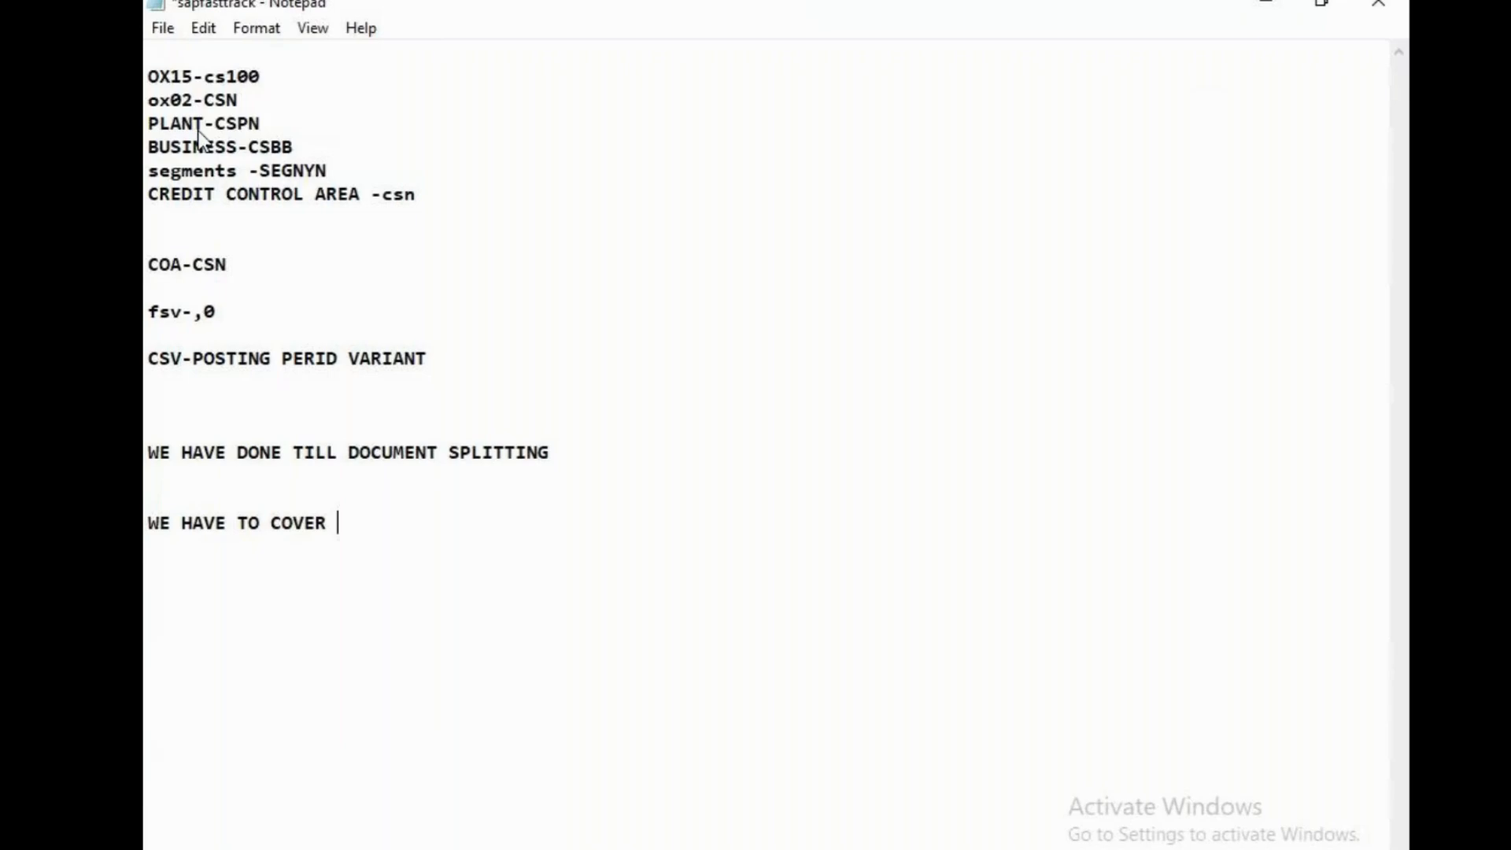
text(TOLE GRP/)
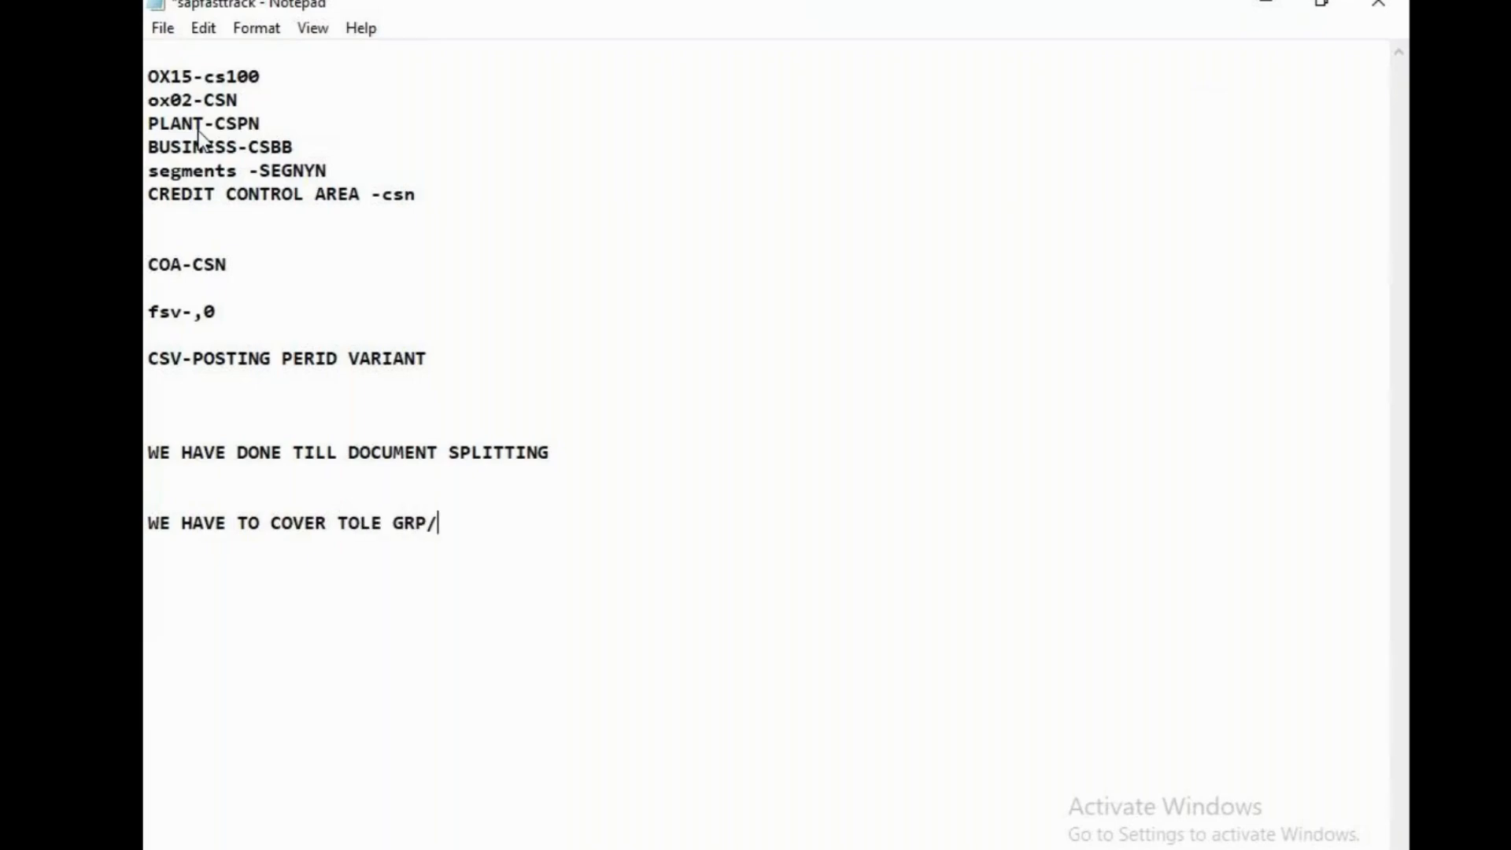
text(FIELD STATS)
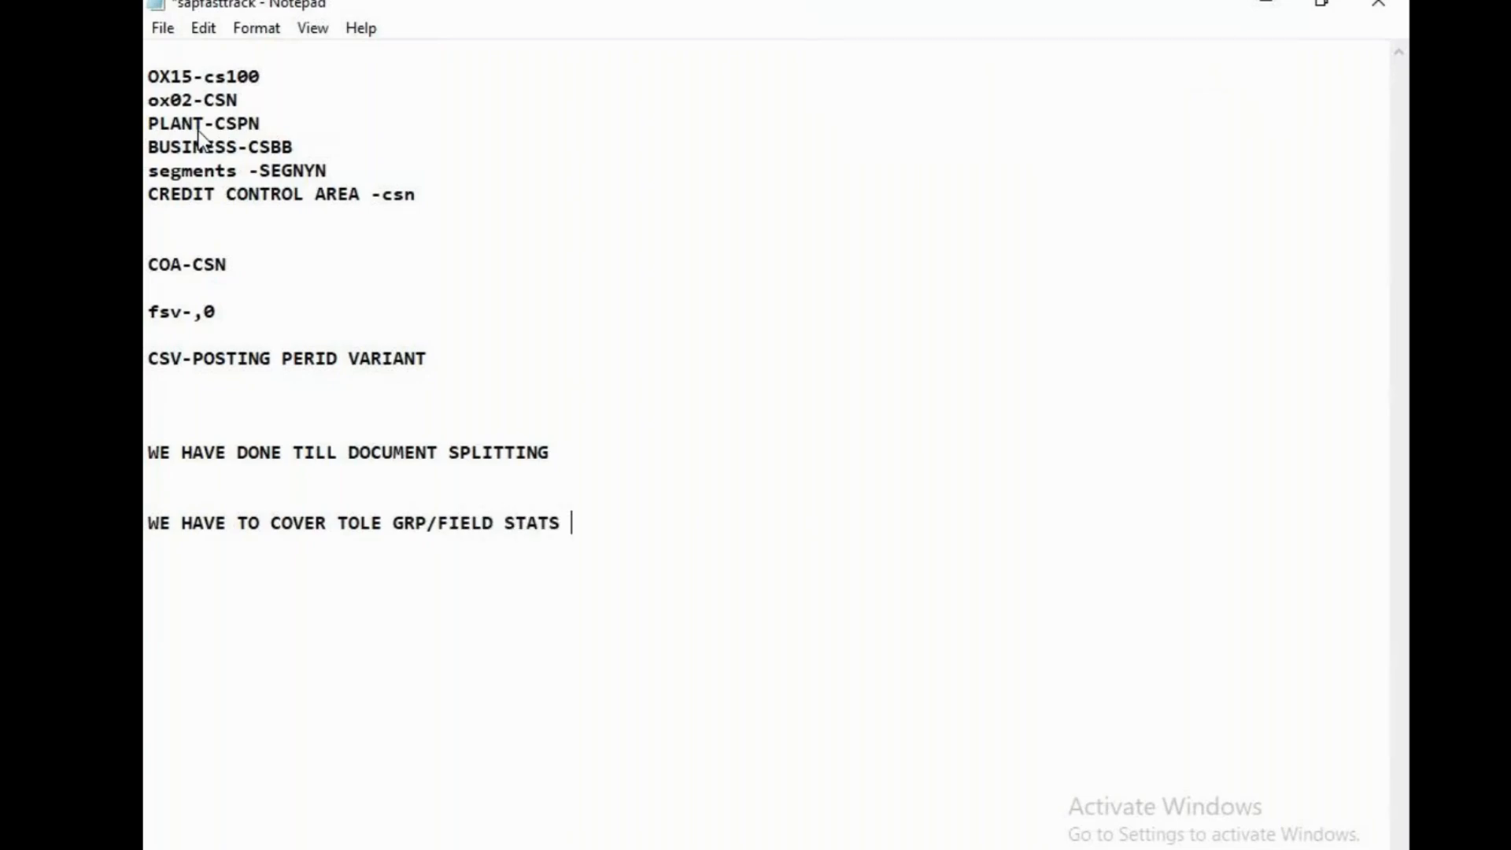
key(BackSpace)
key(BackSpace)
text(US ------)
key(ctrl+s)
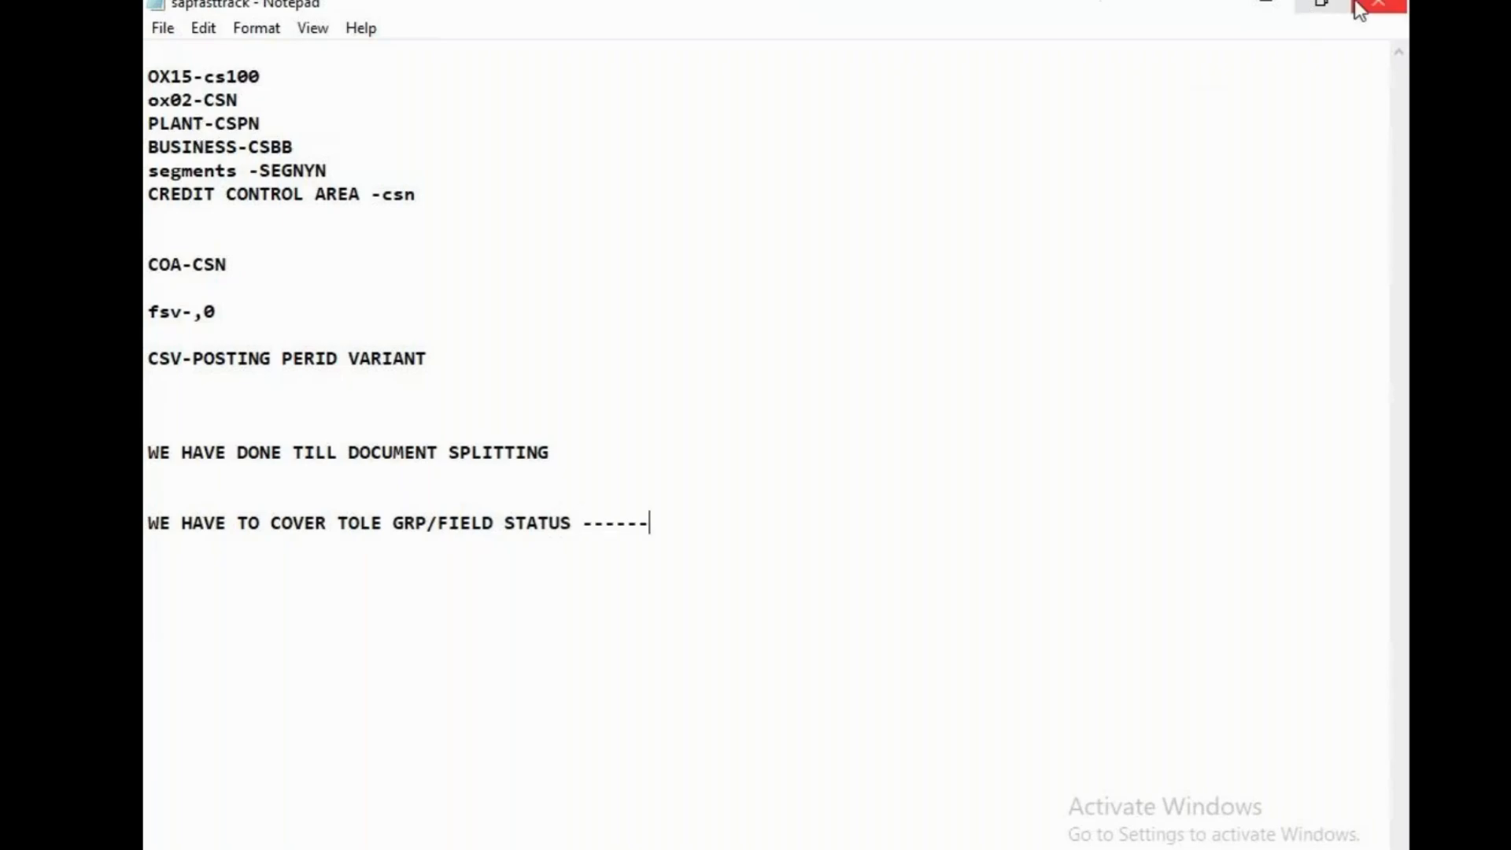
Switch to the untitled note and replace all its text with the heading "CONFIGURING CURRENCY SETTINGS USING LEDGERS"
click(811, 849)
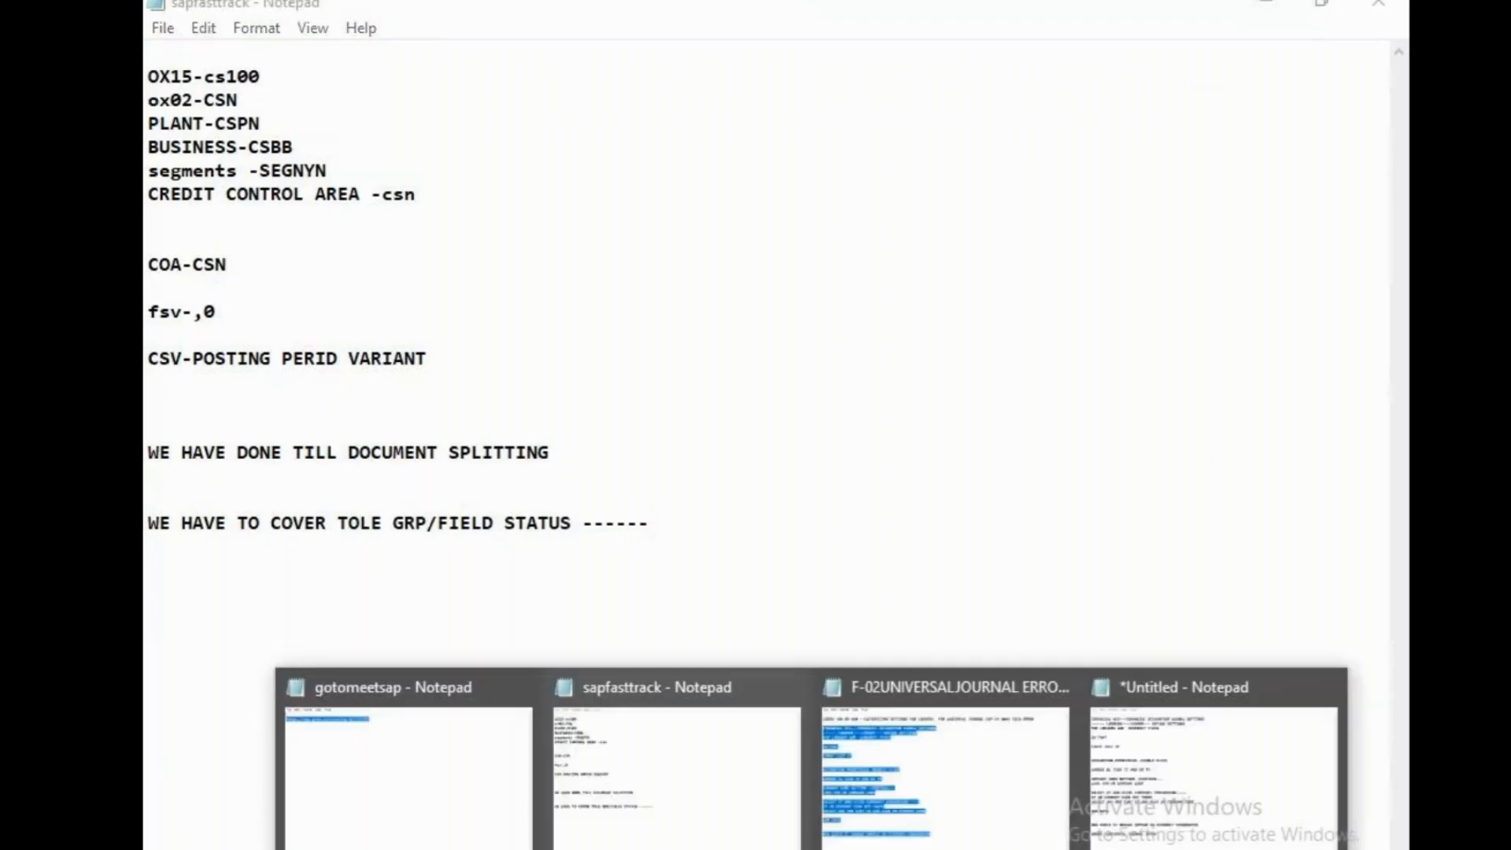
click(1151, 796)
drag(390, 452, 569, 687)
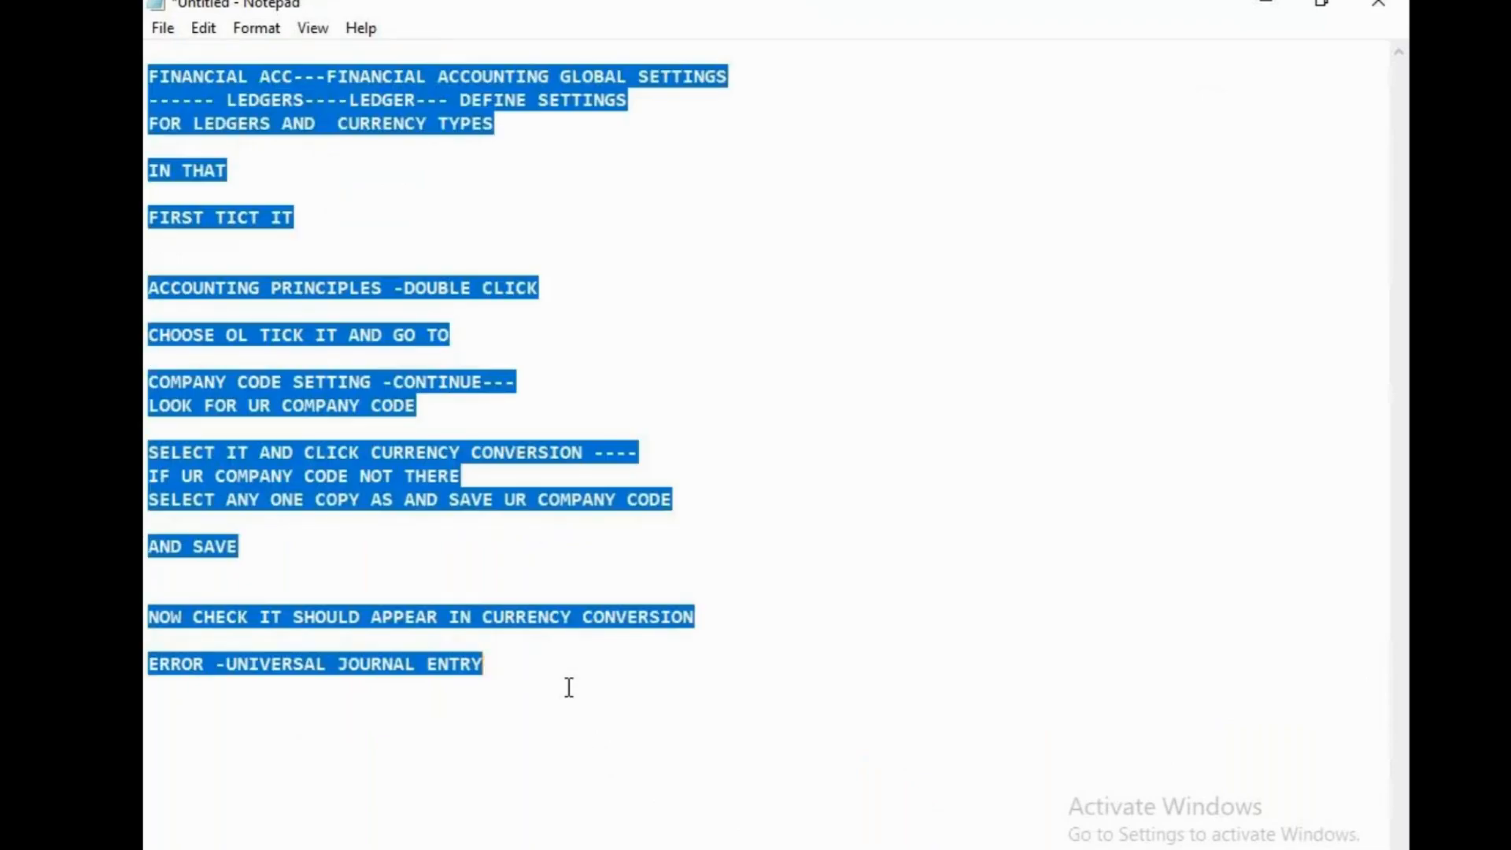
key(Return)
key(Return)
text(CONFI)
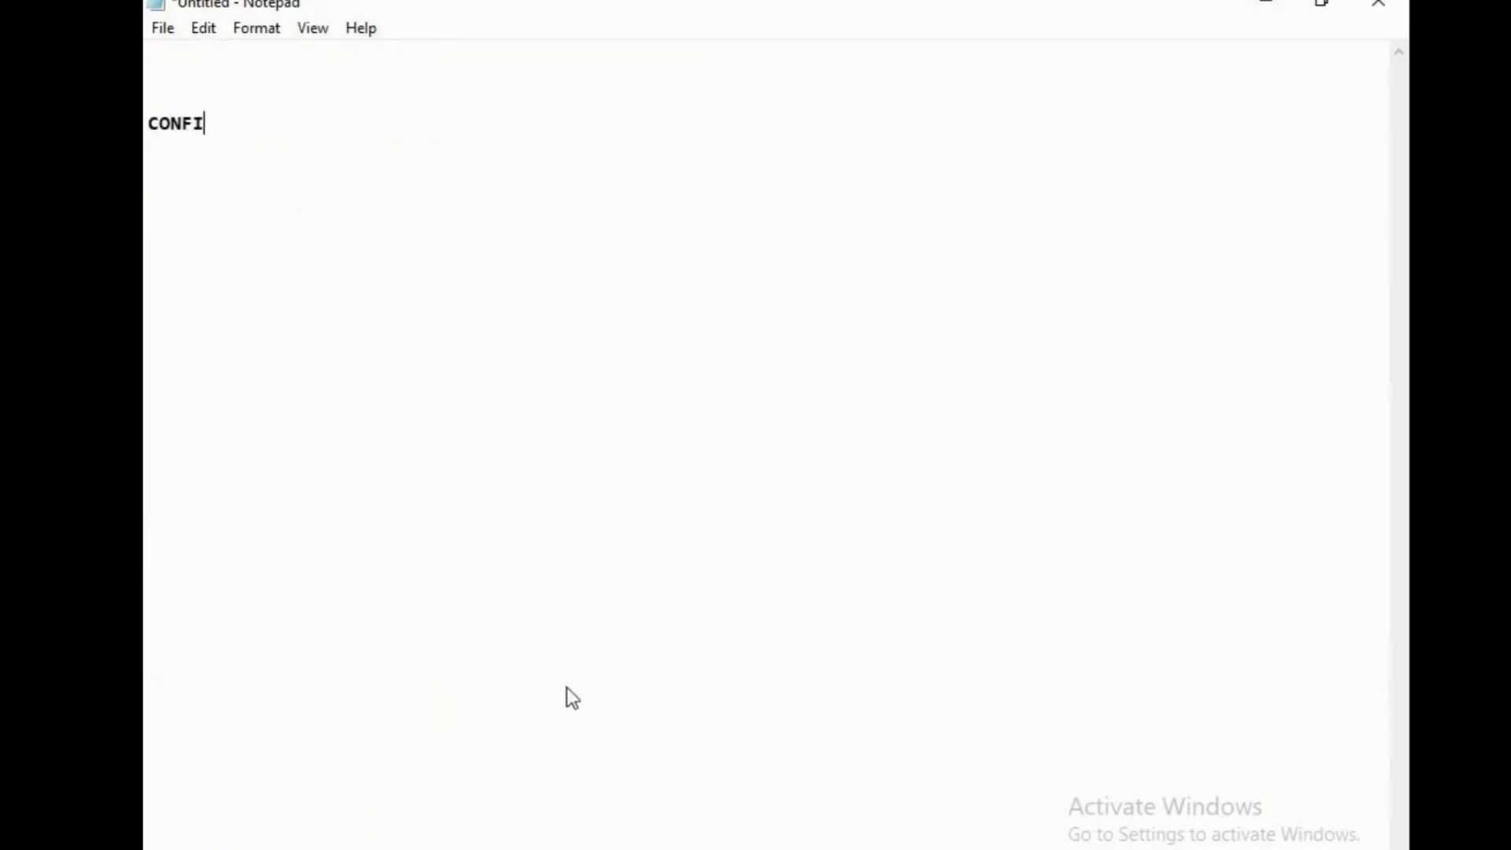
text(GURING CURRENCY SETT)
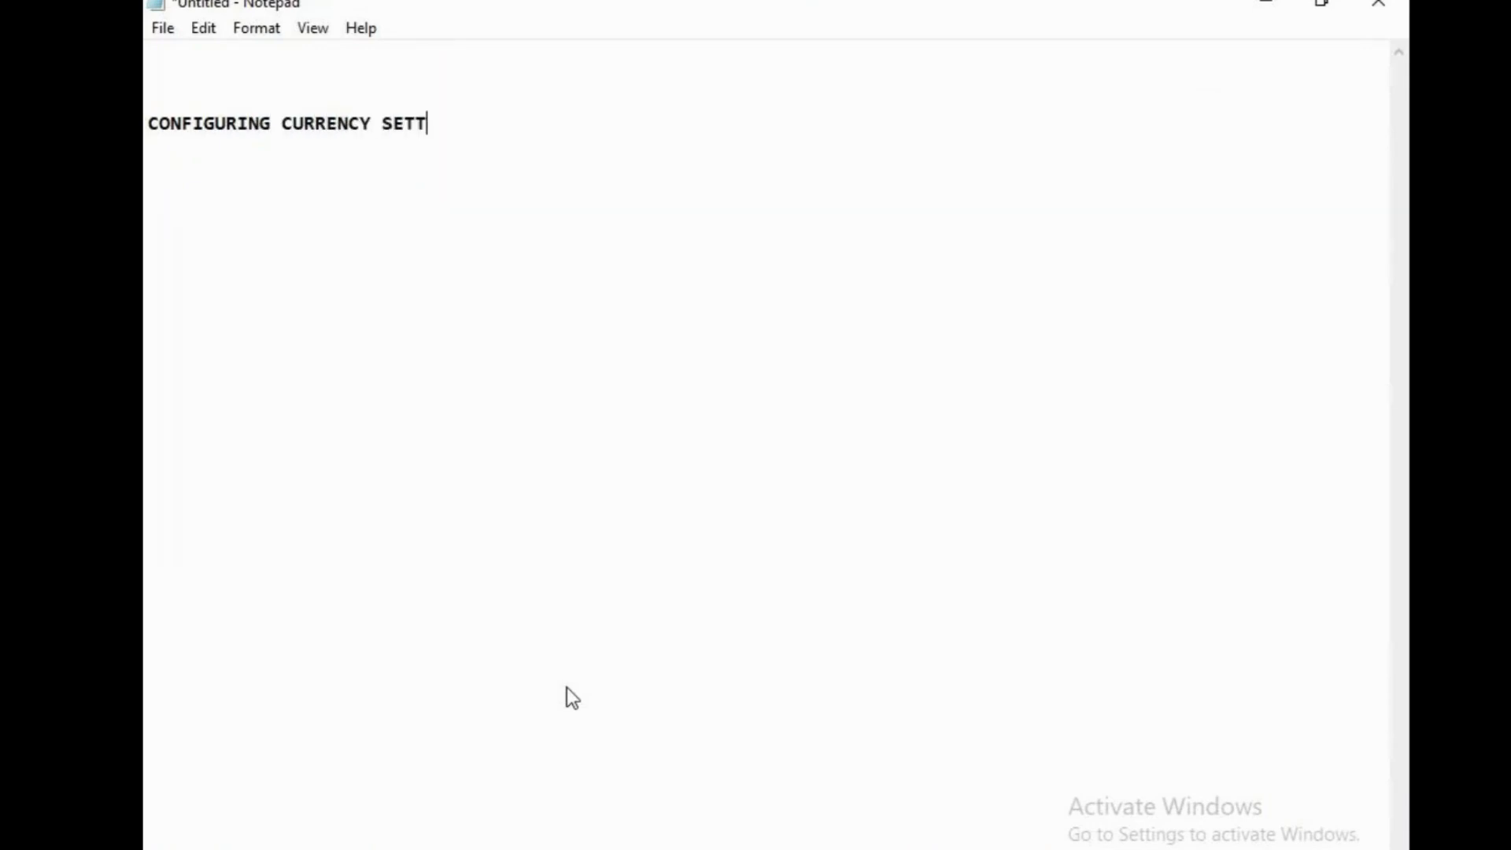
text(INGS U)
text(SIGN)
key(BackSpace)
key(BackSpace)
key(BackSpace)
text(NG U)
key(BackSpace)
text(L)
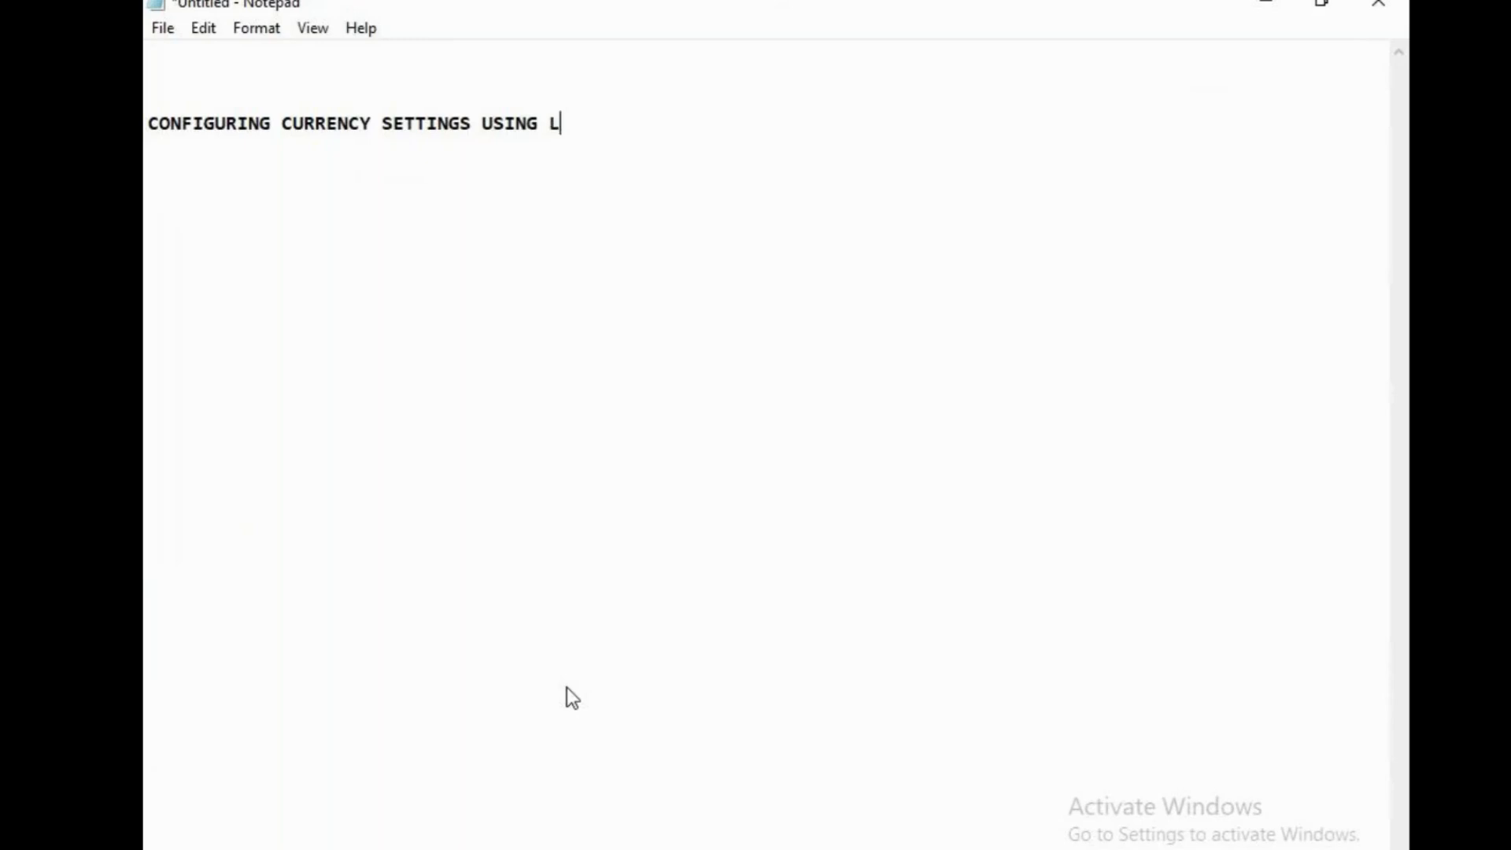
text(EGERS)
key(BackSpace)
key(BackSpace)
key(BackSpace)
key(BackSpace)
text(DERS)
key(BackSpace)
key(BackSpace)
key(BackSpace)
text(GERS)
Add the line "OB52-augr" below the currency settings heading
key(Return)
key(Return)
text(OB562)
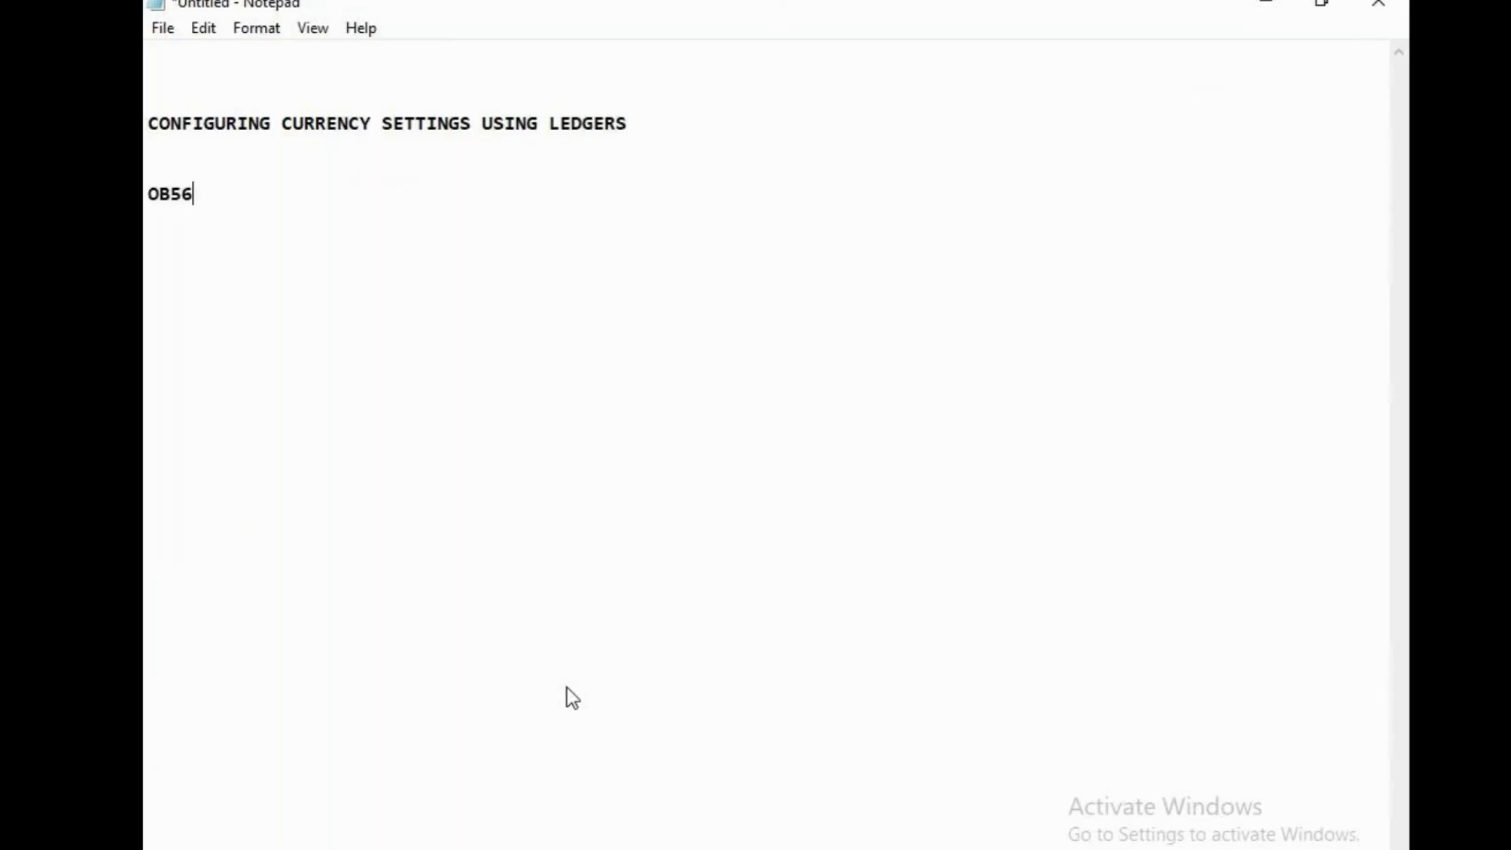
key(Return)
key(BackSpace)
key(BackSpace)
key(BackSpace)
key(BackSpace)
text(52-augr)
Add the lines "ACTIVATE DOCUMENT SPLITTING" and "SM30" at the end of the untitled note
key(Return)
key(Return)
text(doc)
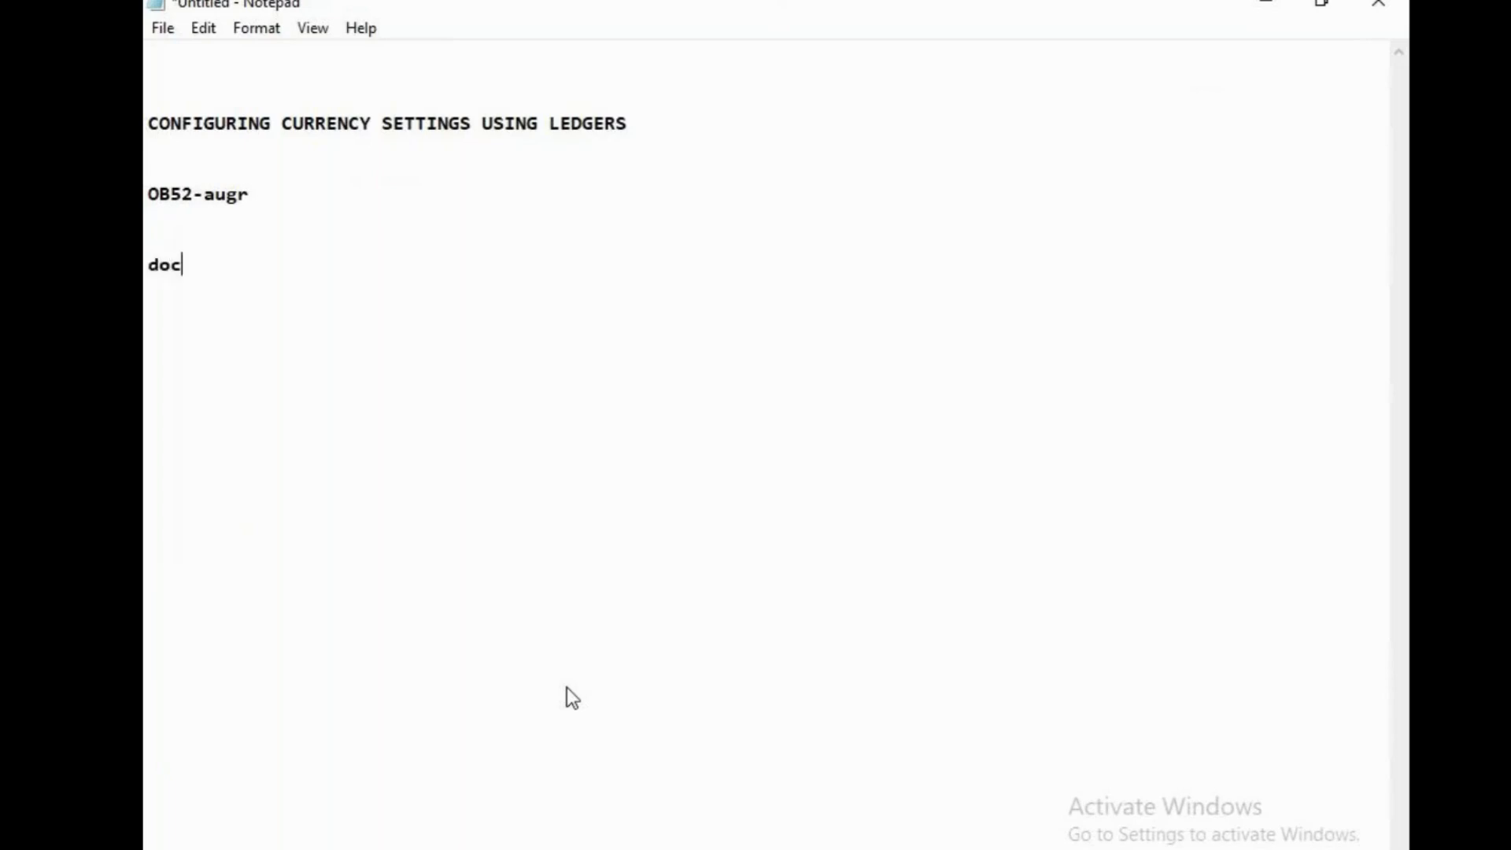
text(umen)
key(BackSpace)
key(BackSpace)
key(BackSpace)
key(BackSpace)
key(BackSpace)
key(BackSpace)
key(BackSpace)
text(ACTIVATE DOC)
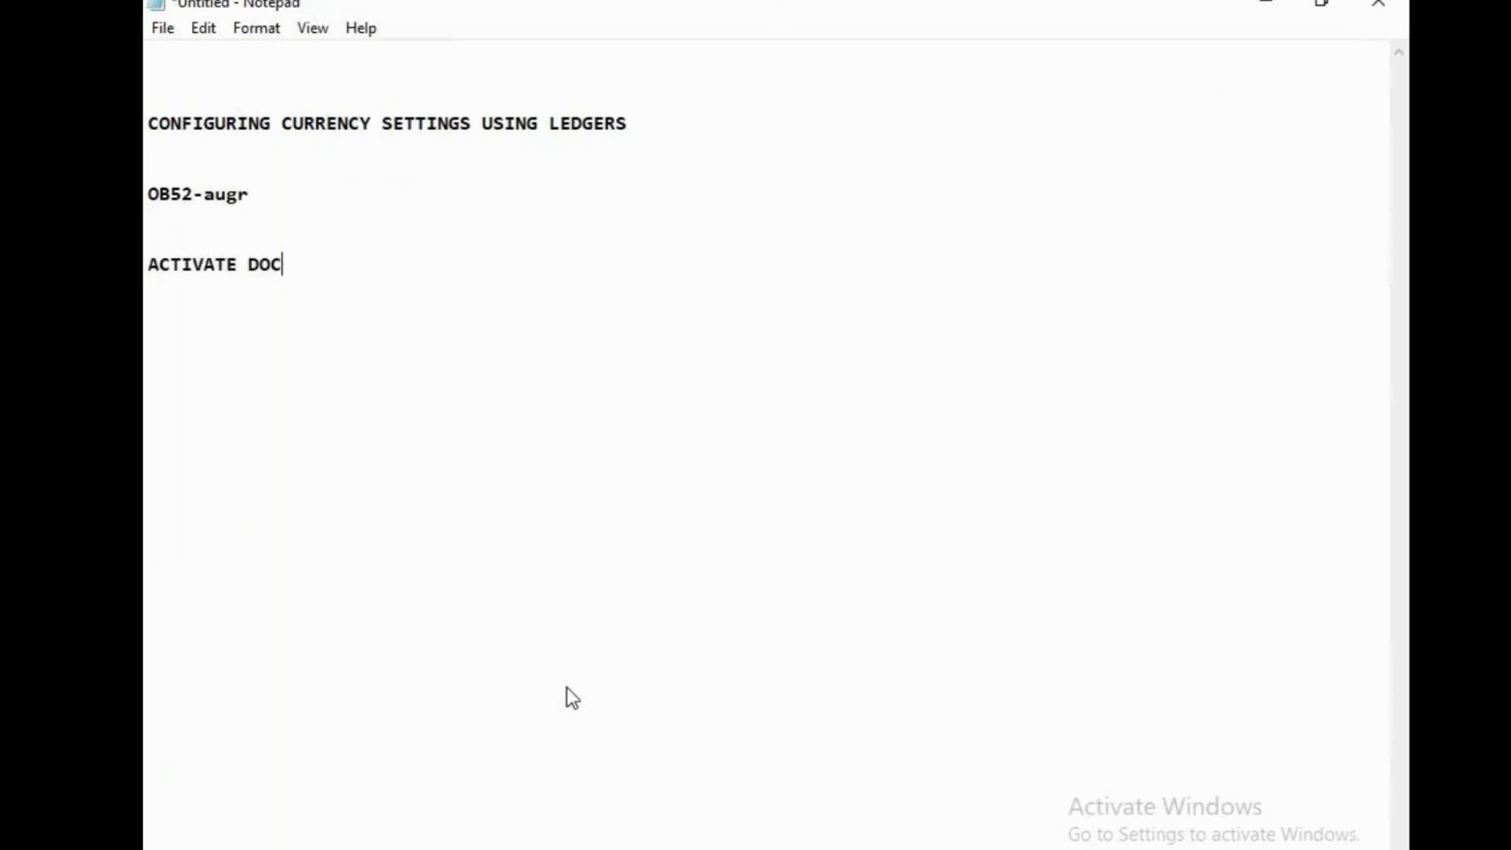
text(UMENT SPL;)
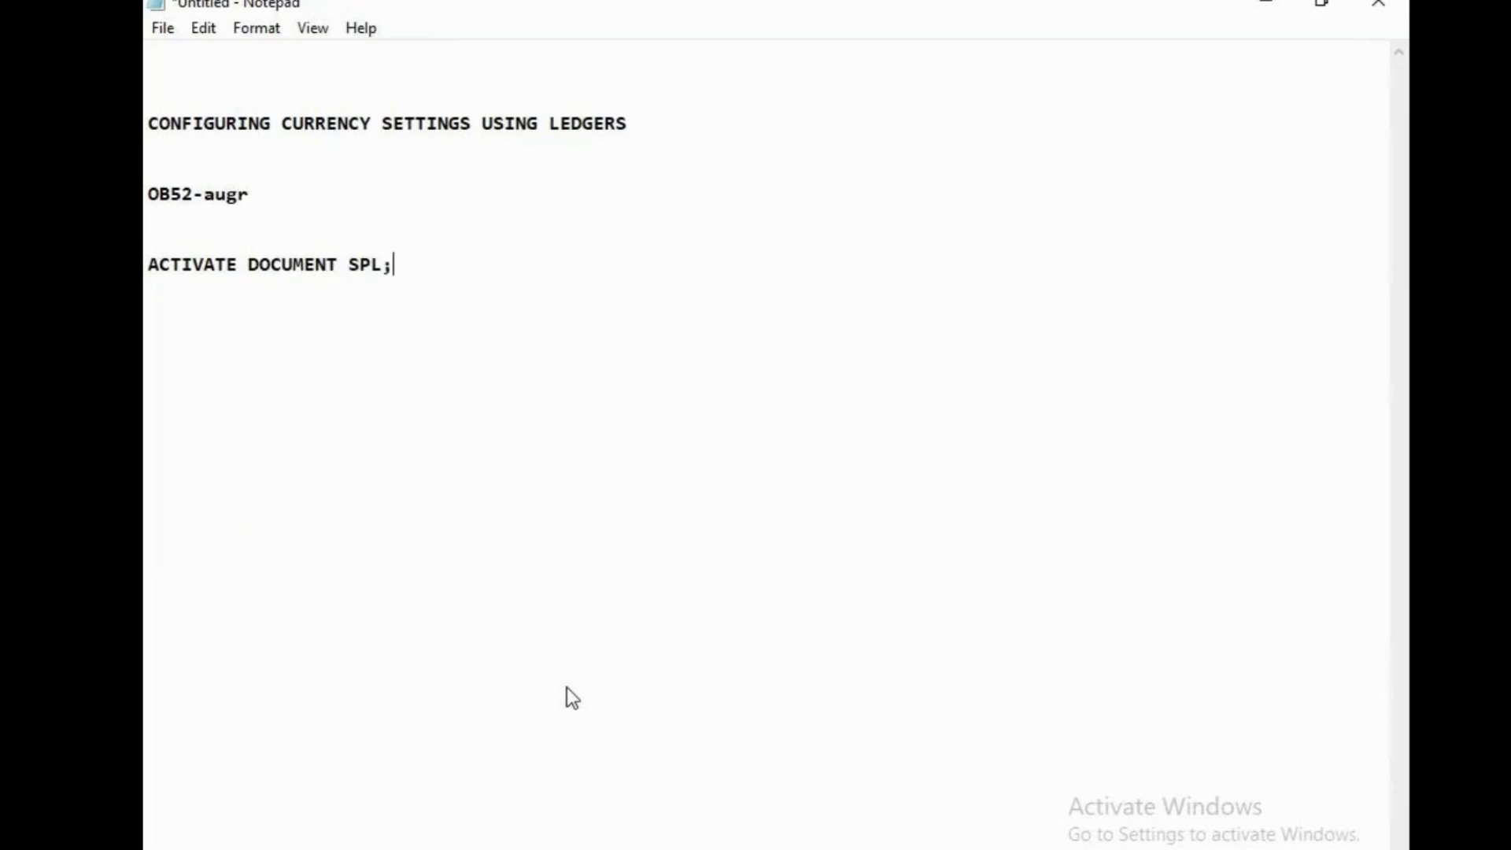
text(OI)
key(BackSpace)
key(BackSpace)
key(BackSpace)
text(ITTING)
key(Return)
key(Return)
text(SM30)
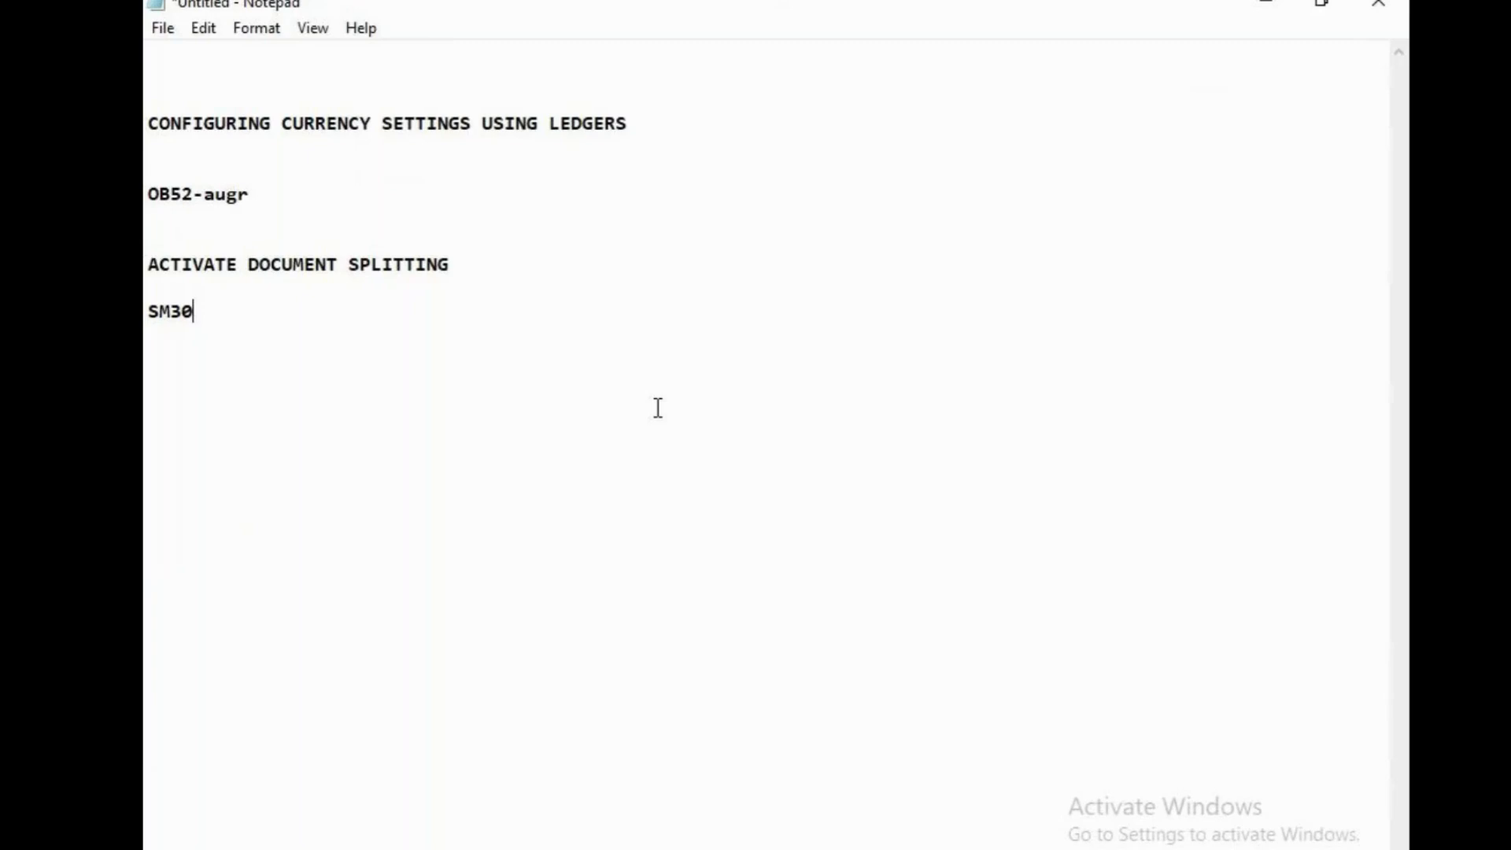
Close the untitled note without saving, close the sapfasttrack note, and close the GoTo Meeting browser tab
click(1385, 6)
click(810, 460)
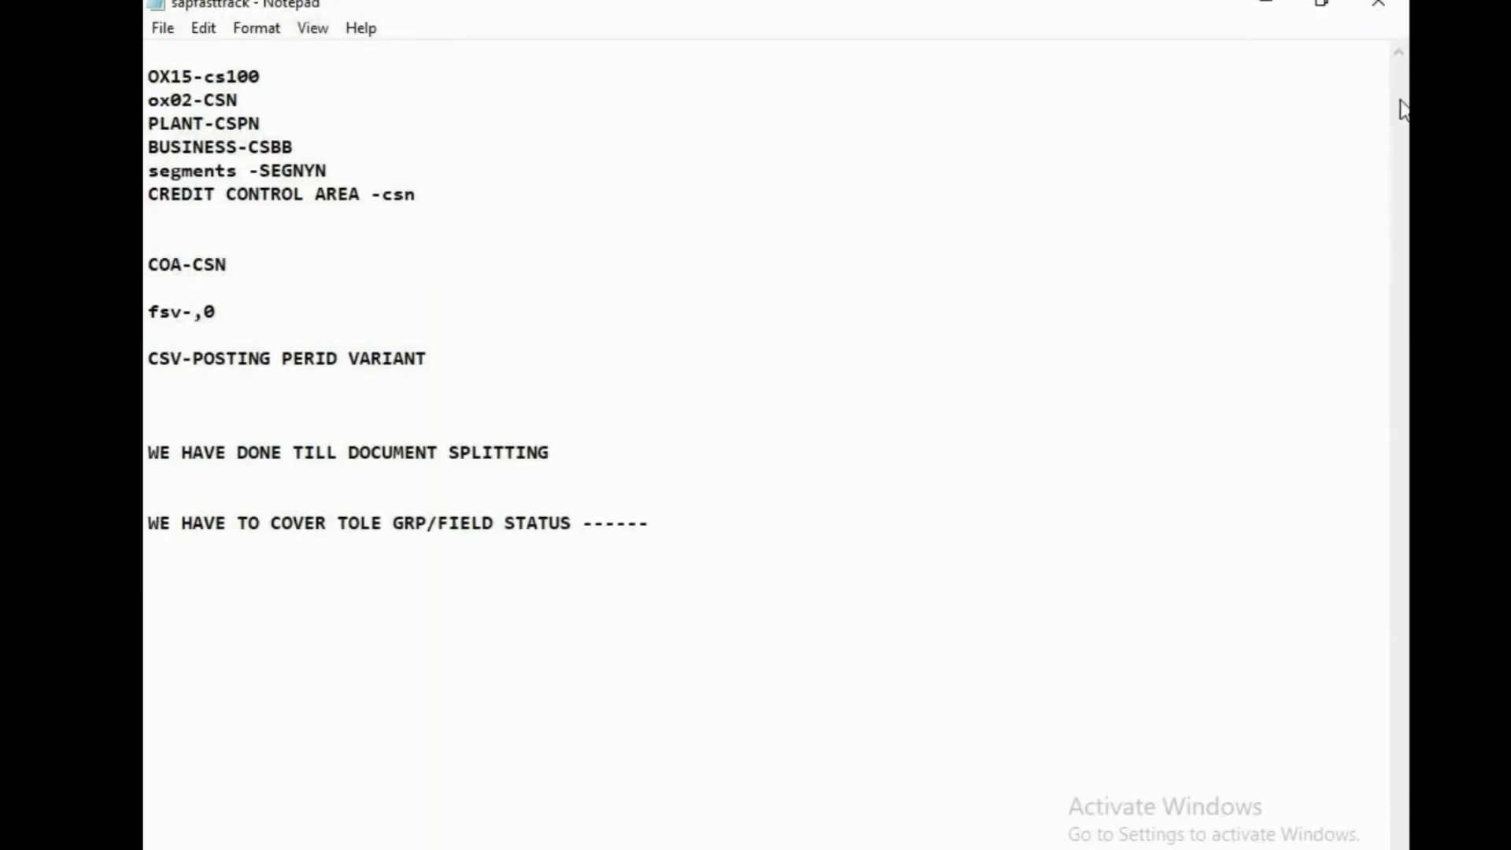
click(1378, 4)
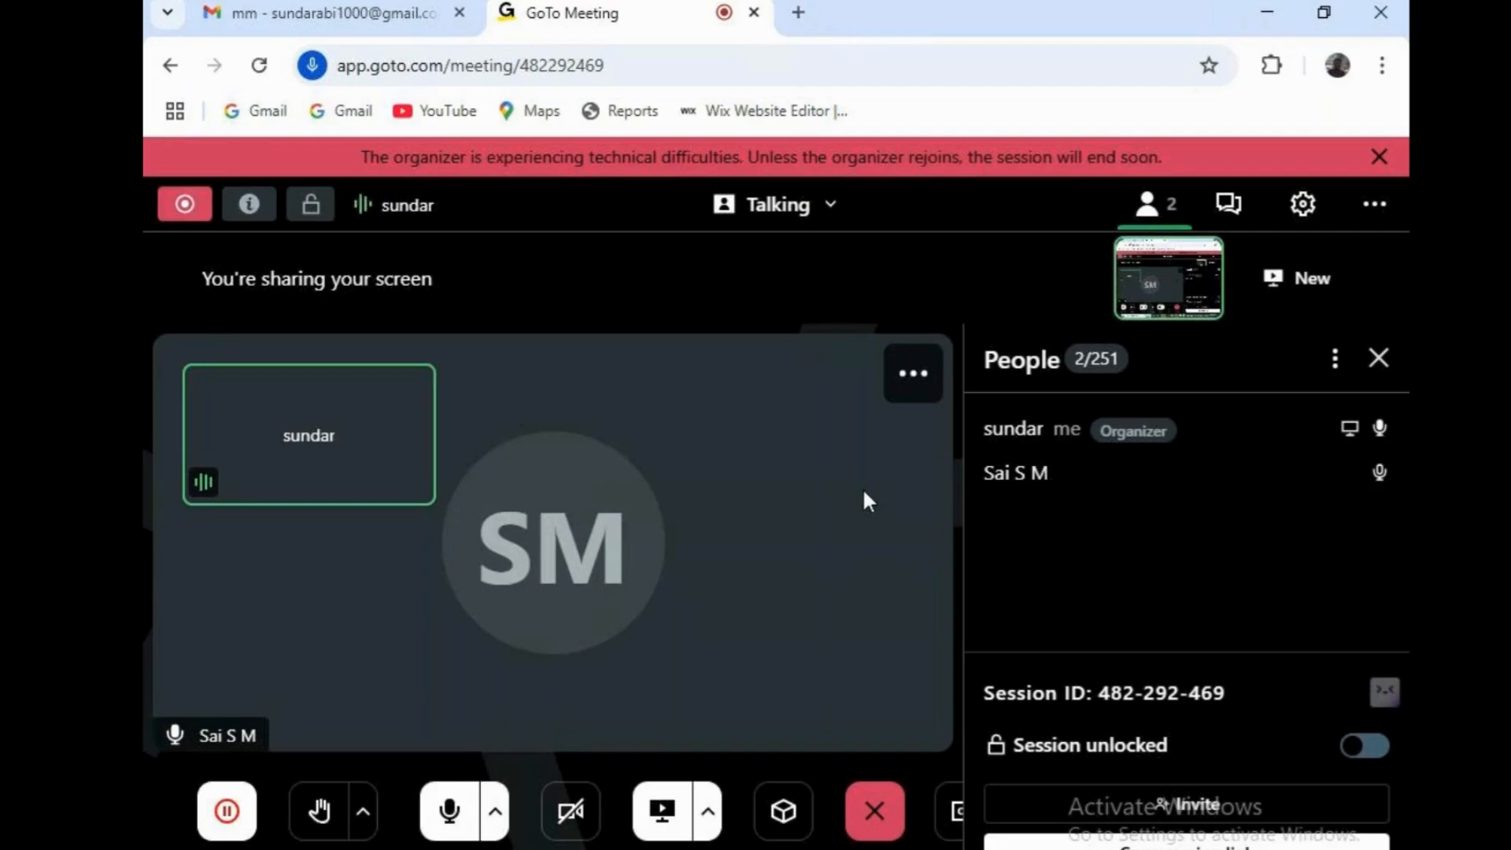
click(754, 13)
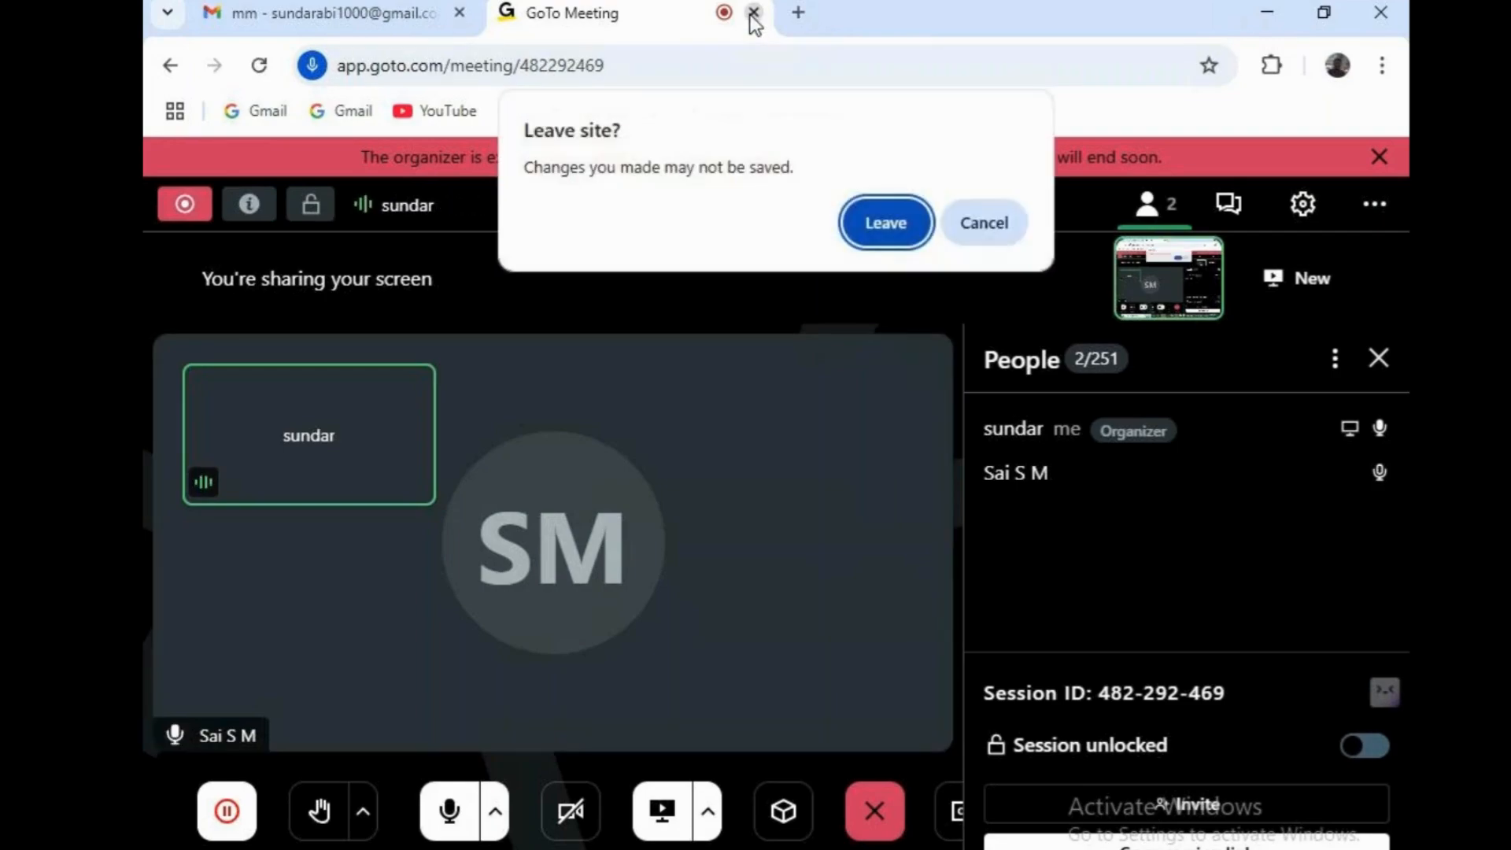